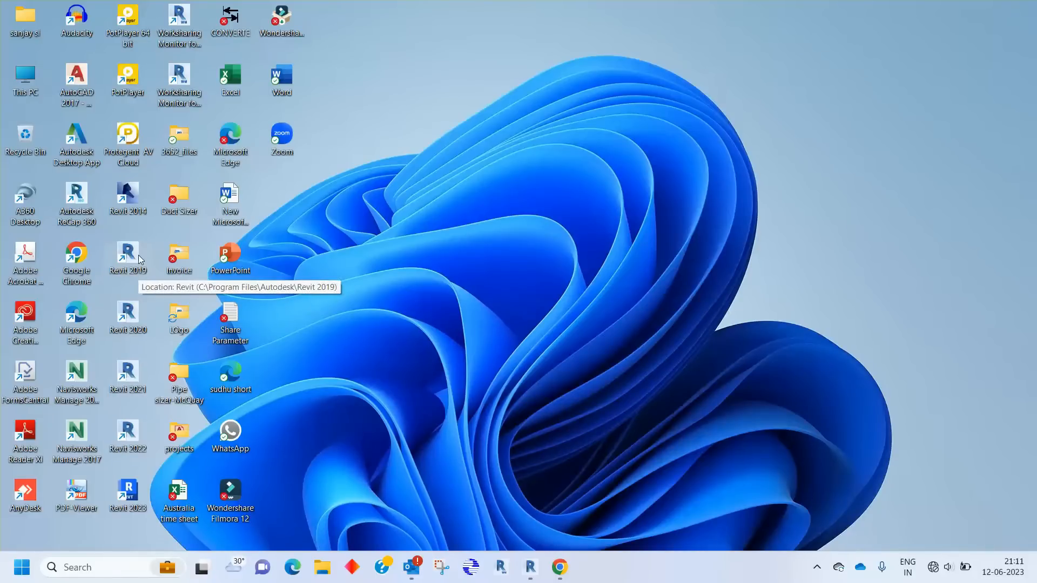
# Launch Revit 2019 and create a new project from the Mechanical Template
pyautogui.doubleClick(128, 257)
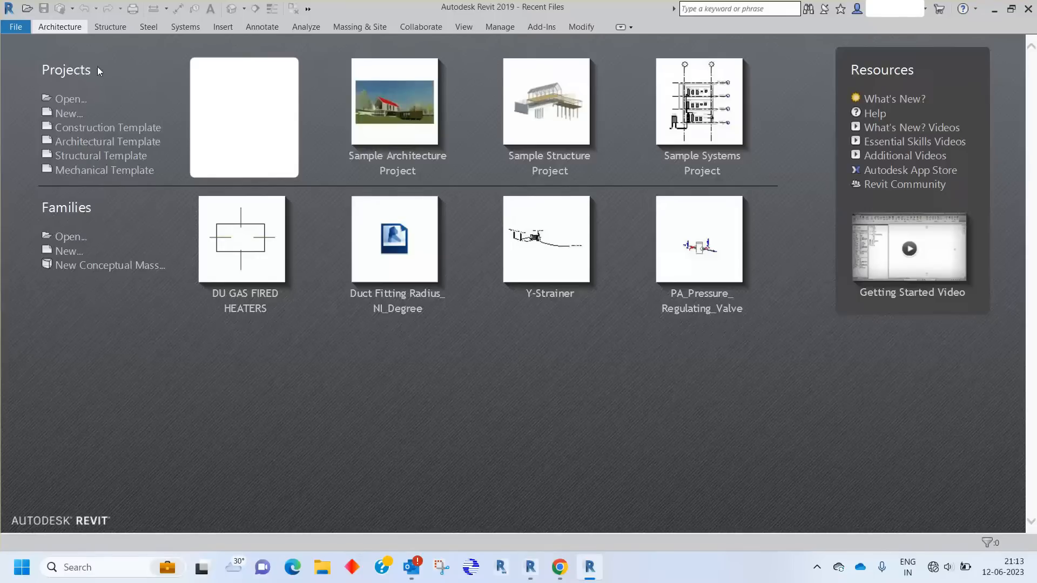
pyautogui.click(70, 113)
pyautogui.click(436, 180)
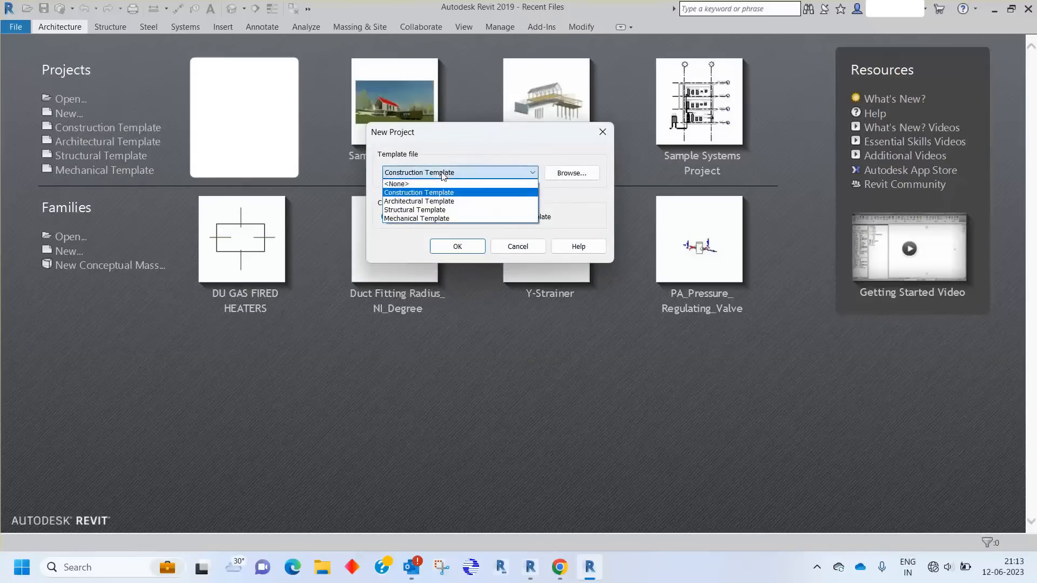
pyautogui.click(444, 219)
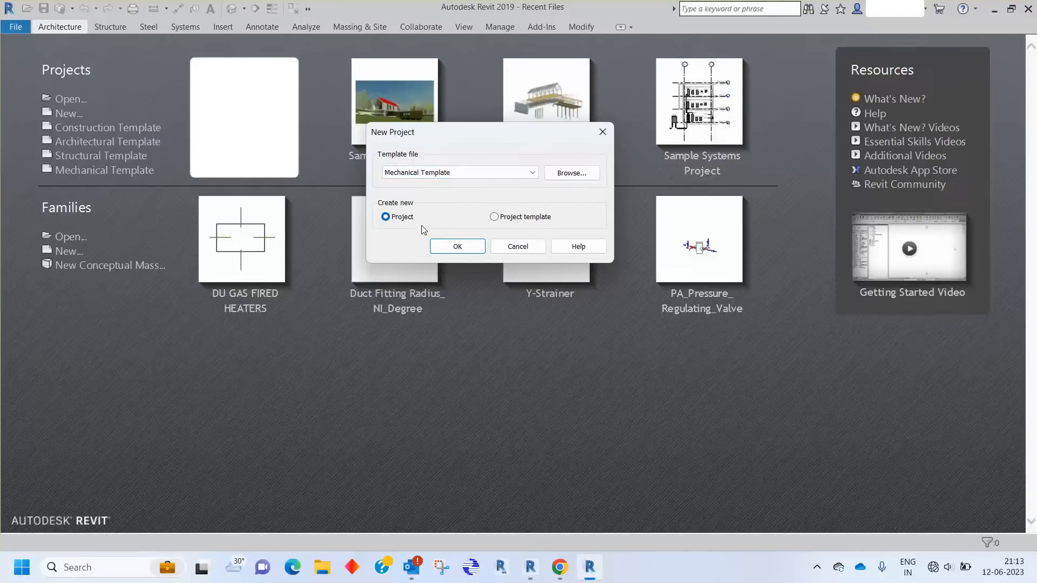
pyautogui.click(453, 248)
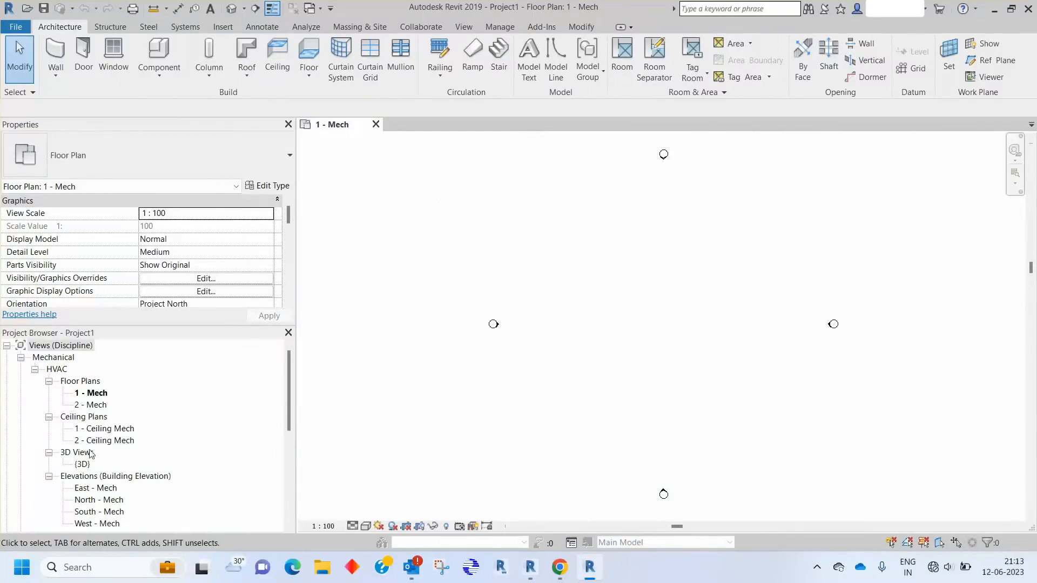
pyautogui.scroll(-1, 106, 439)
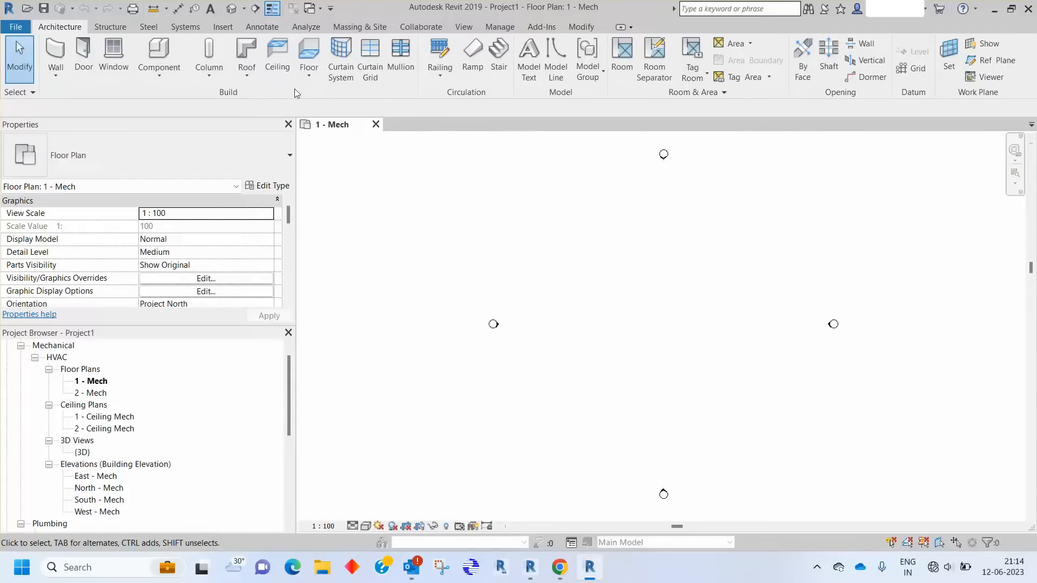
# Draw an L-shaped 300 x 300 mm rectangular duct run at 2750 mm offset in the 1 - Mech floor plan
pyautogui.press('d')
pyautogui.press('t')
pyautogui.click(525, 242)
pyautogui.click(660, 242)
pyautogui.click(660, 329)
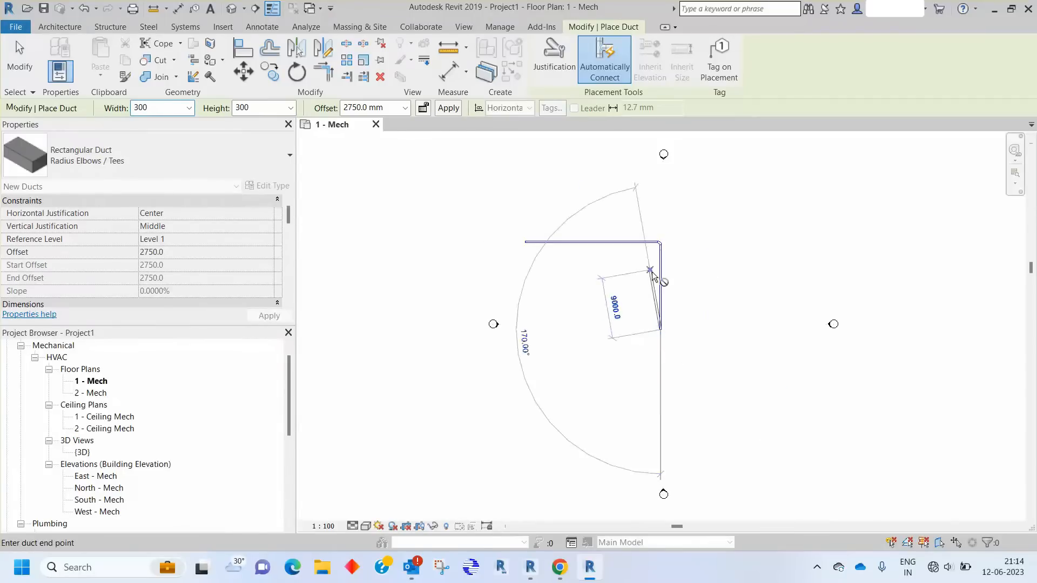
pyautogui.scroll(3, 653, 270)
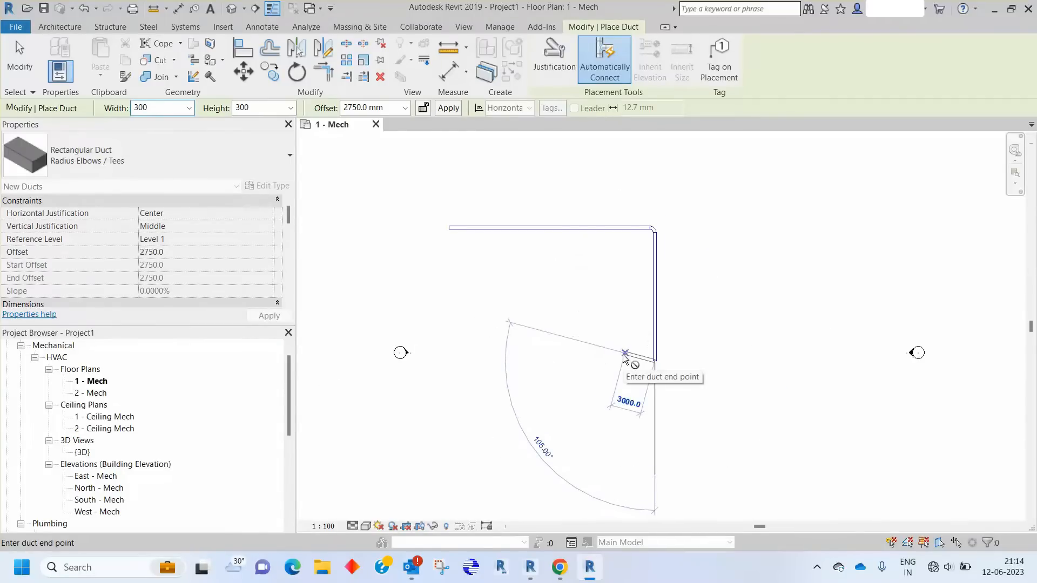
pyautogui.press('Escape')
pyautogui.press('Escape')
pyautogui.scroll(-3, 629, 351)
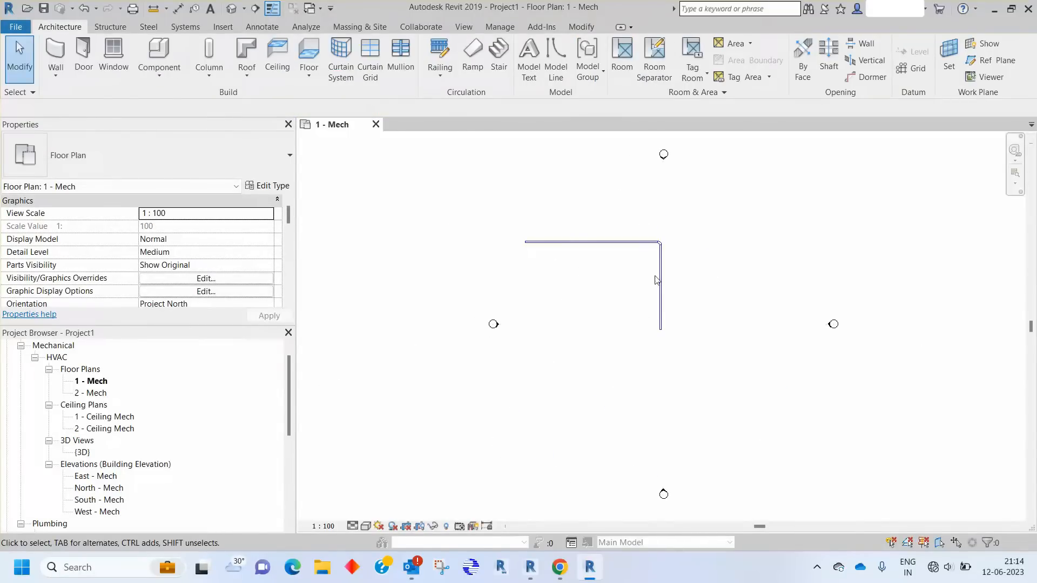
pyautogui.scroll(1, 659, 248)
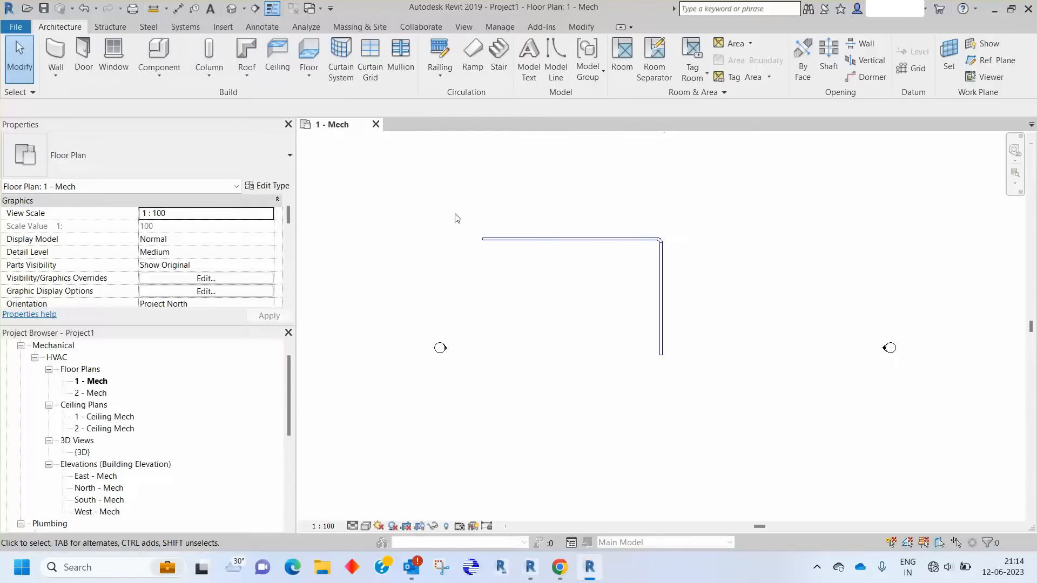
# Place a horizontal 300 x 100 mm cable tray about 25000 mm long at 2750 mm offset below the duct run
pyautogui.click(188, 28)
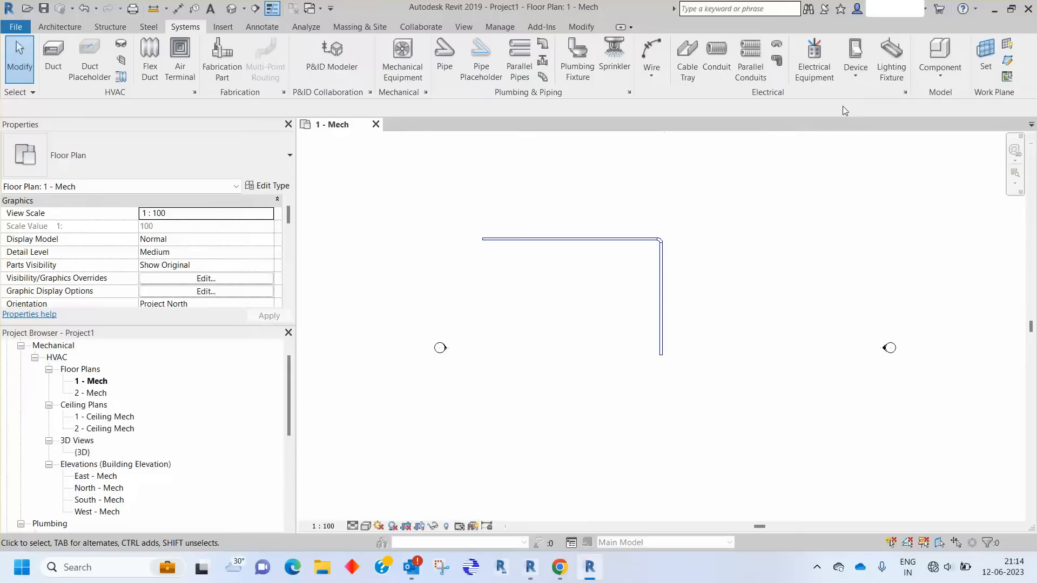
pyautogui.click(690, 65)
pyautogui.click(688, 67)
pyautogui.click(502, 406)
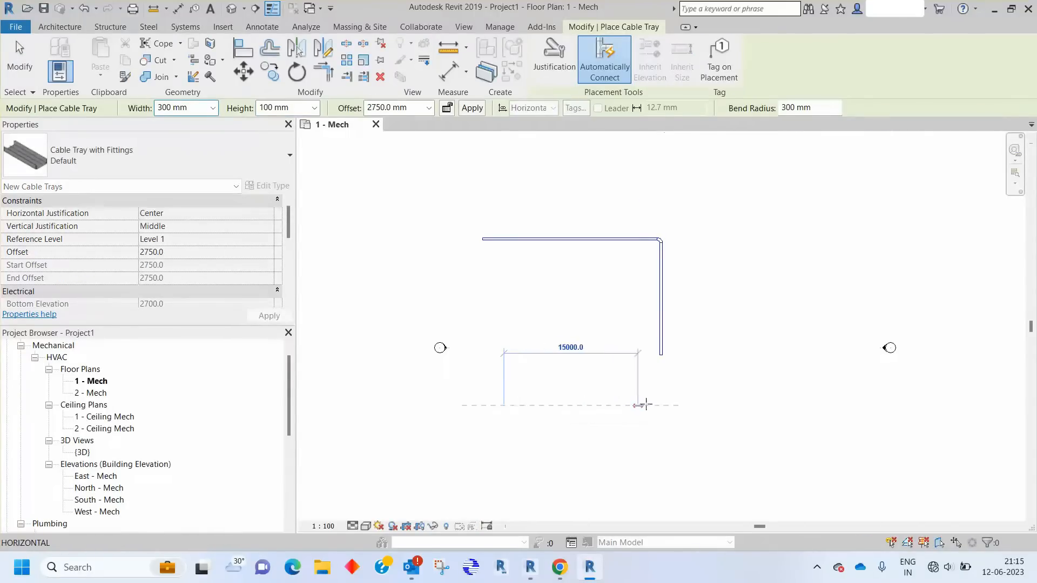
pyautogui.click(729, 406)
pyautogui.moveTo(732, 431); pyautogui.dragTo(712, 291, button='middle')
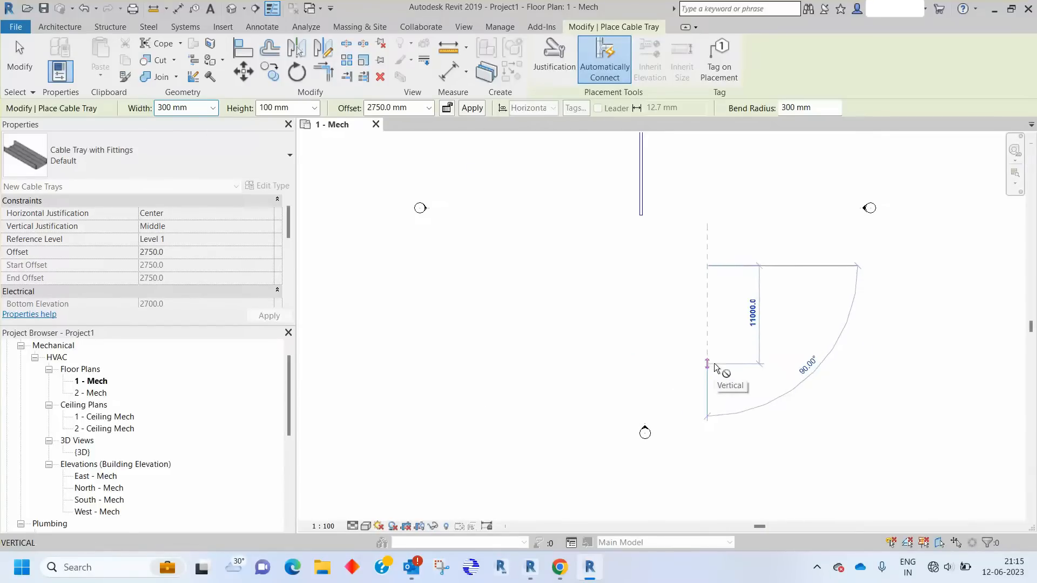
pyautogui.press('Escape')
pyautogui.press('Escape')
# Turn on the Cable Tray Fittings and Cable Trays categories in the floor plan's visibility/graphic overrides
pyautogui.press('v')
pyautogui.press('v')
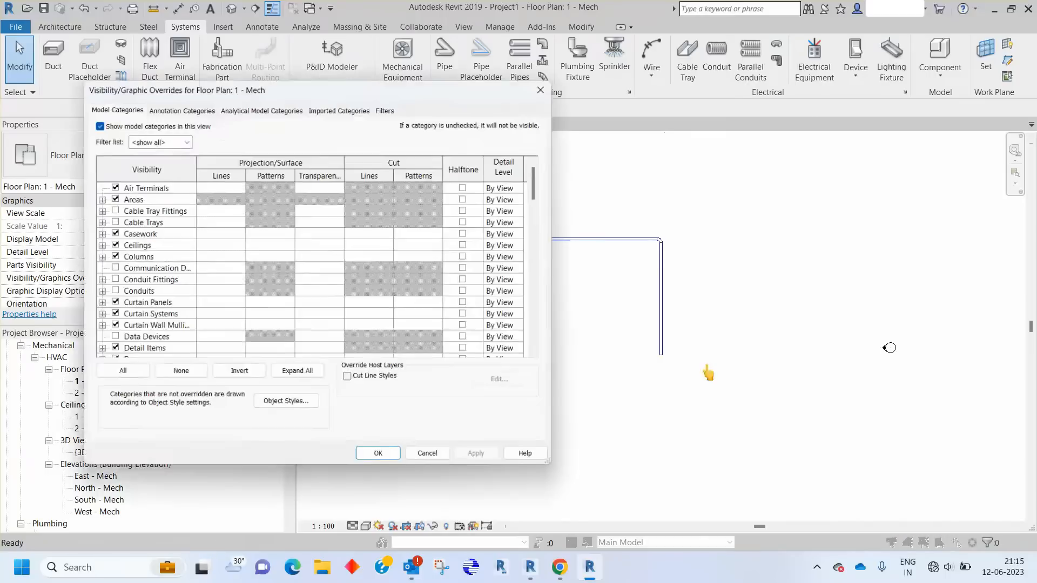
pyautogui.click(135, 209)
pyautogui.click(137, 222)
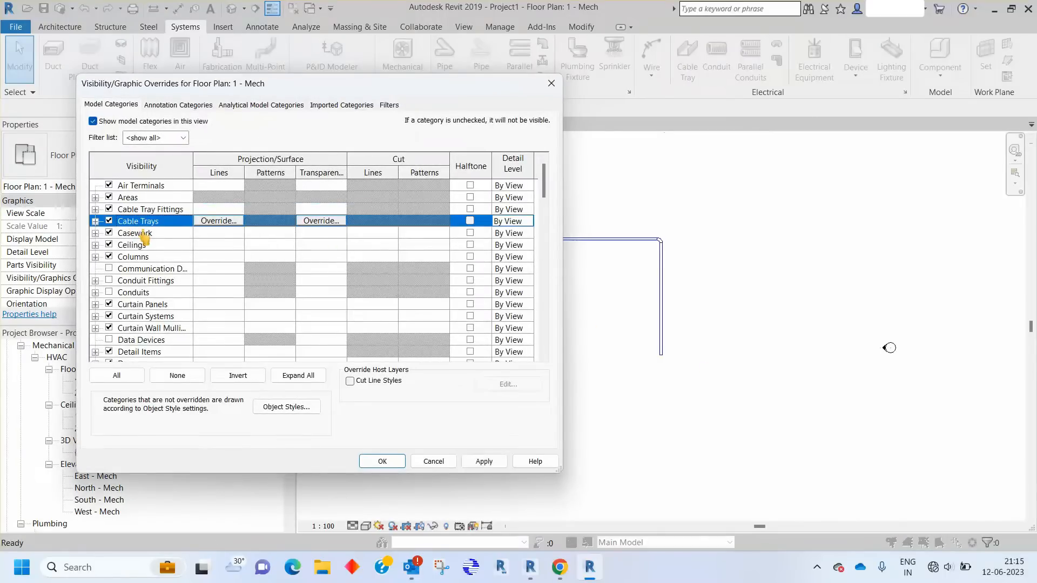
pyautogui.click(383, 462)
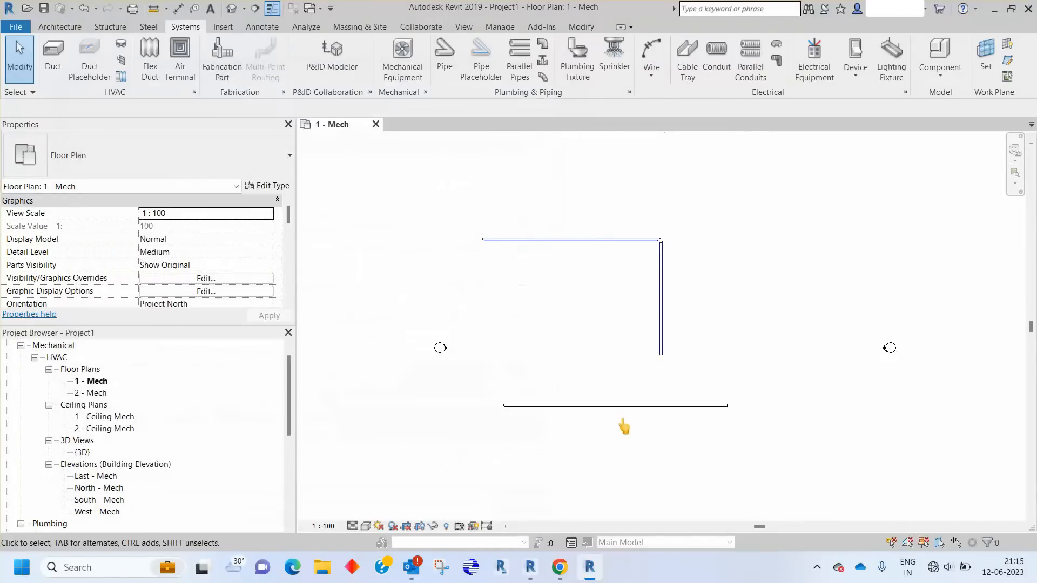
pyautogui.click(726, 406)
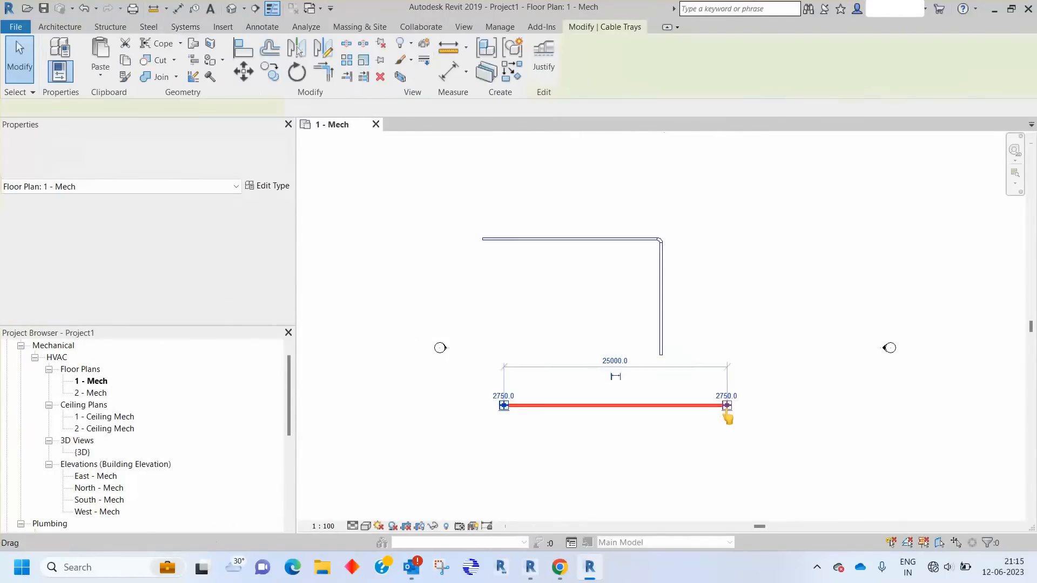
pyautogui.scroll(3, 727, 405)
pyautogui.rightClick(729, 413)
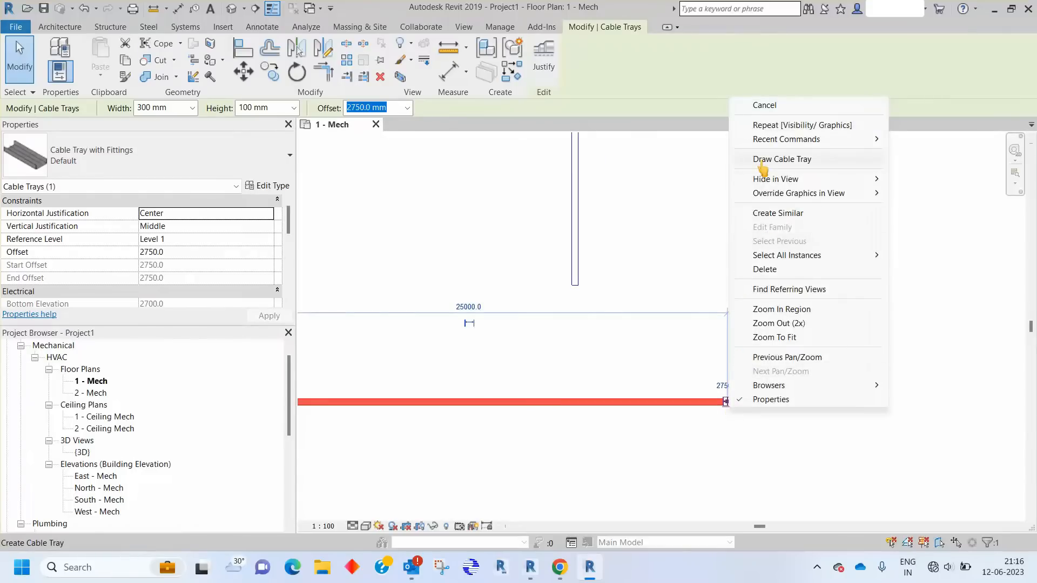
pyautogui.click(788, 155)
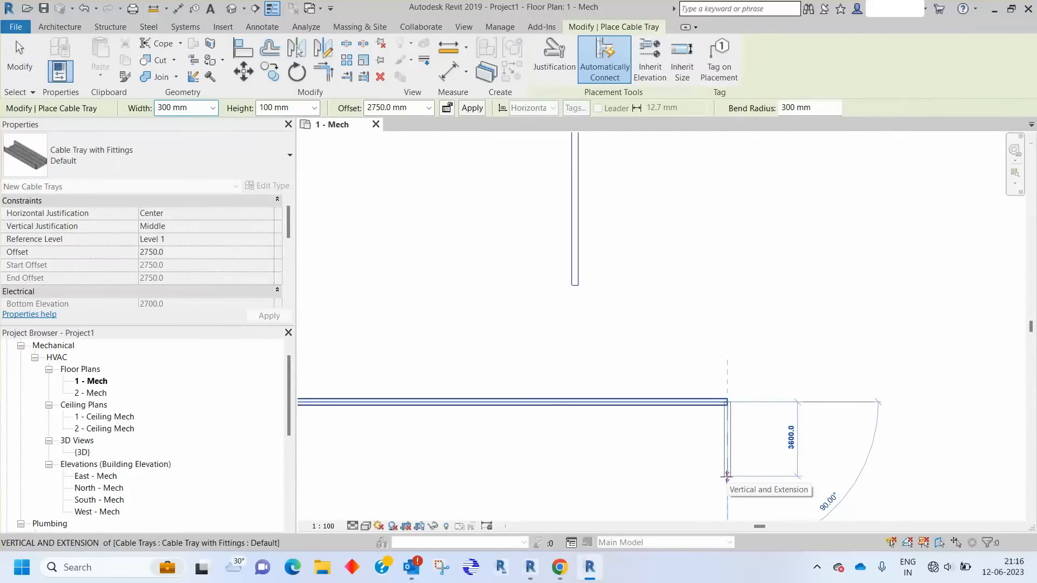
pyautogui.moveTo(727, 478); pyautogui.dragTo(704, 292, button='middle')
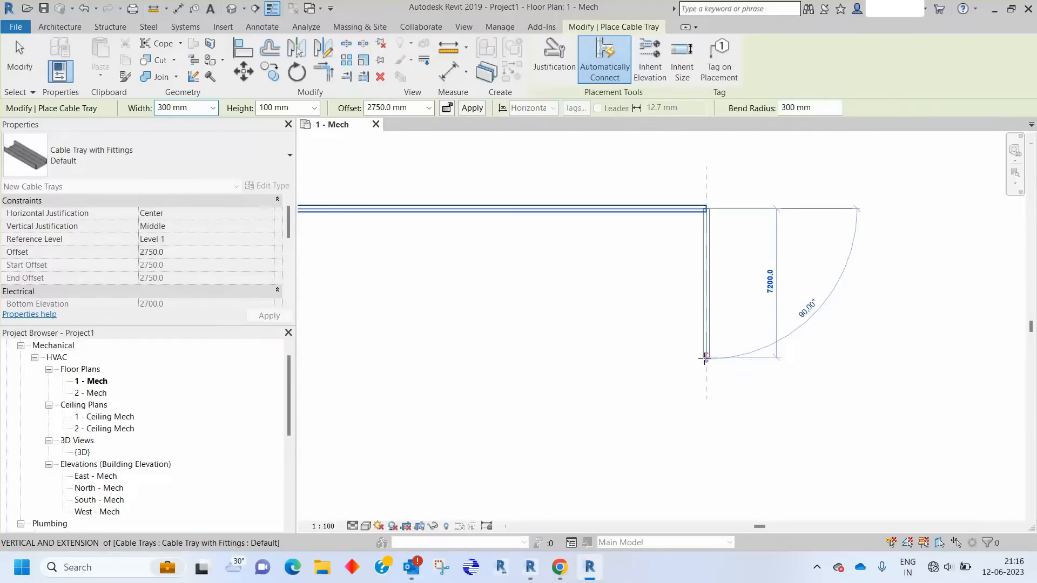
pyautogui.scroll(-2, 706, 352)
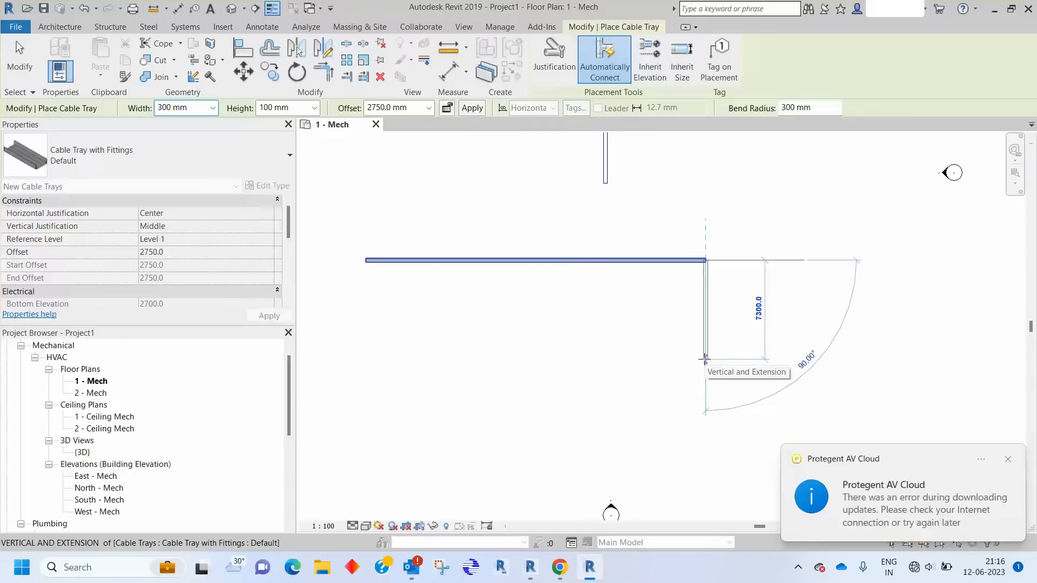
pyautogui.press('Escape')
pyautogui.press('Escape')
pyautogui.scroll(2, 706, 360)
pyautogui.scroll(-3, 820, 231)
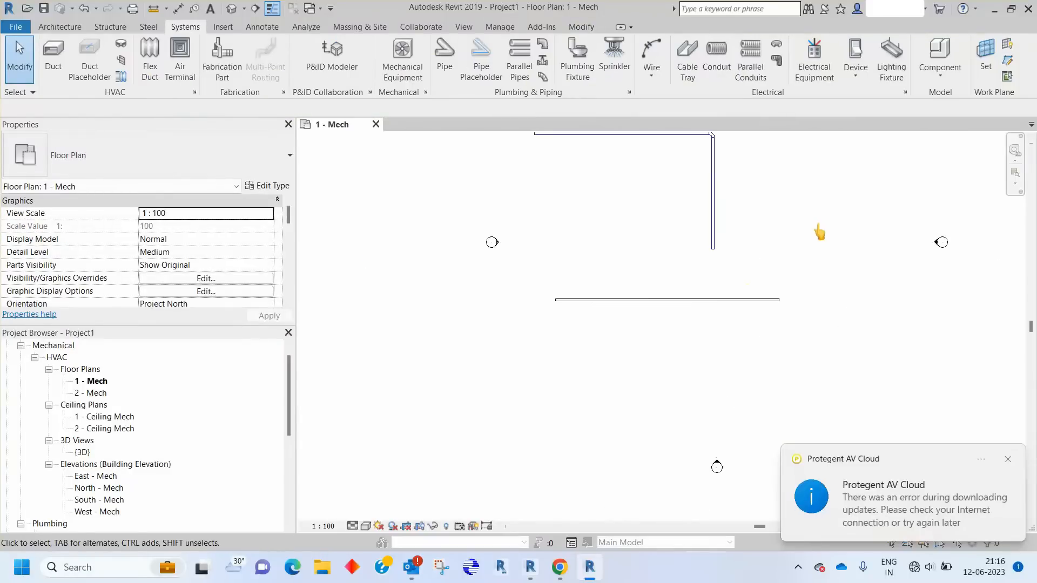
# Examine which cable tray types, with and without fittings, are available for the placed cable tray
pyautogui.click(712, 300)
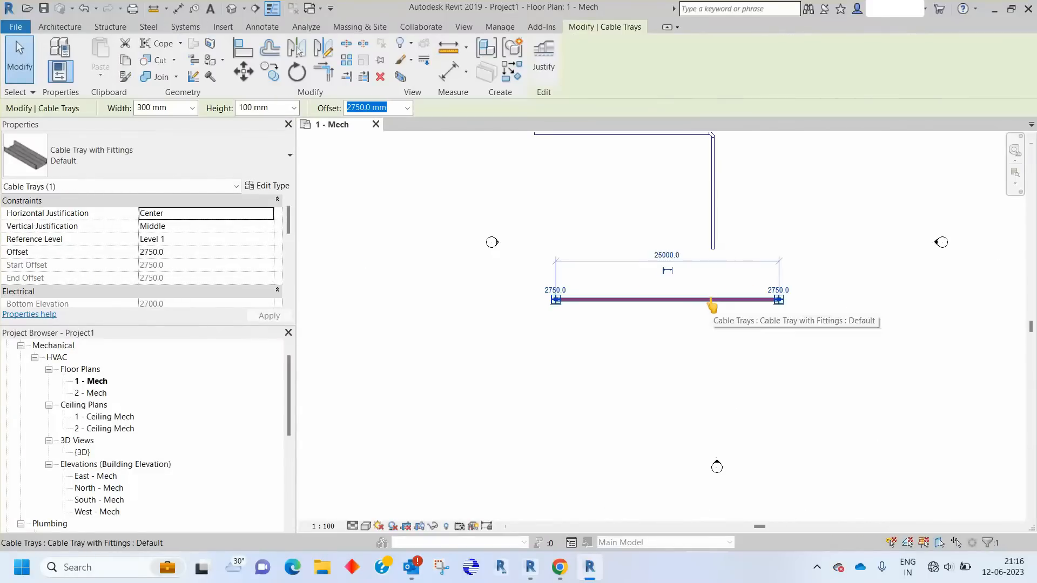
pyautogui.click(211, 162)
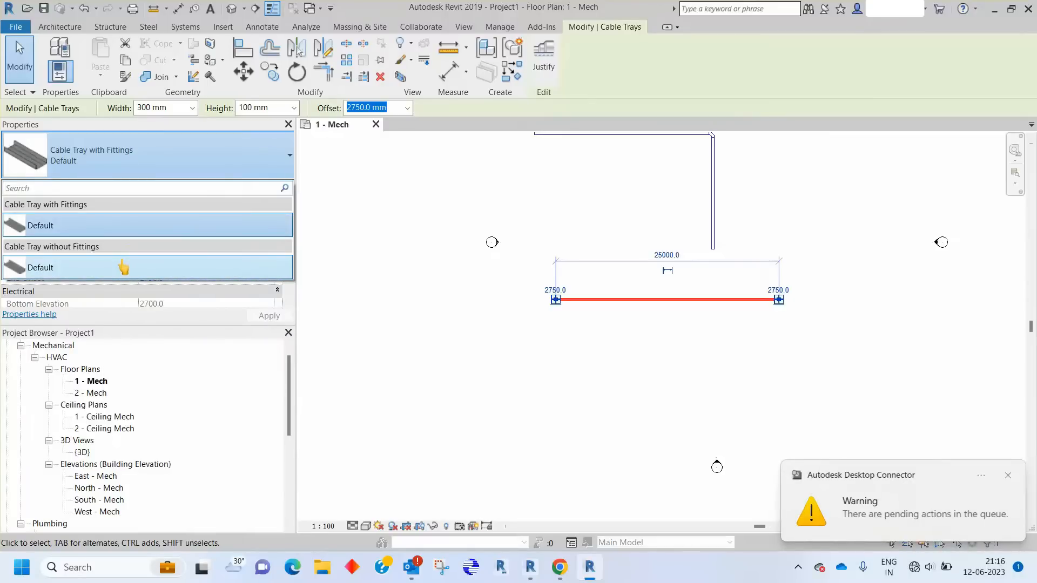
pyautogui.moveTo(119, 230)
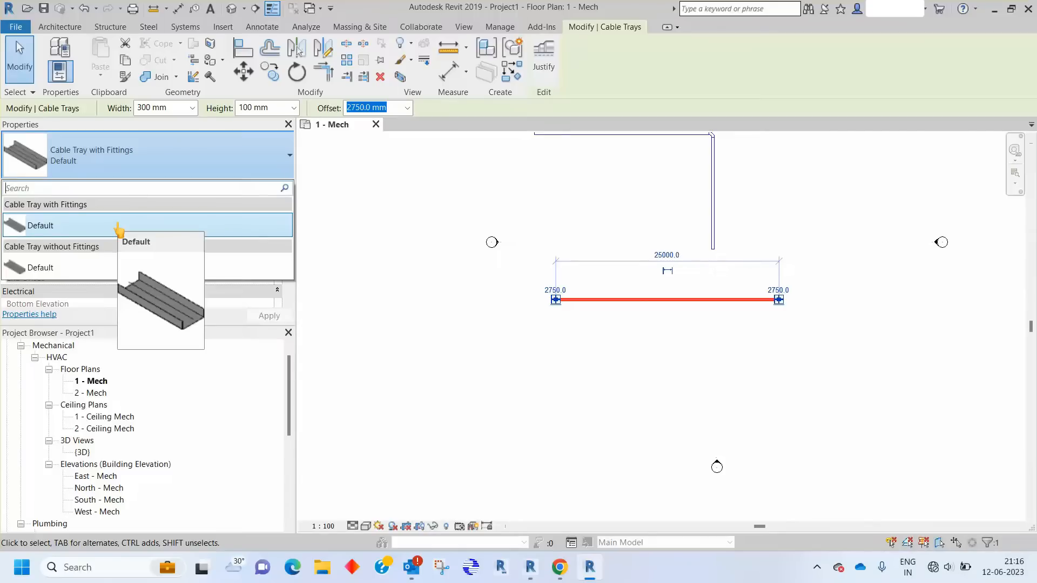
pyautogui.click(545, 197)
pyautogui.moveTo(643, 251); pyautogui.dragTo(625, 277, button='middle')
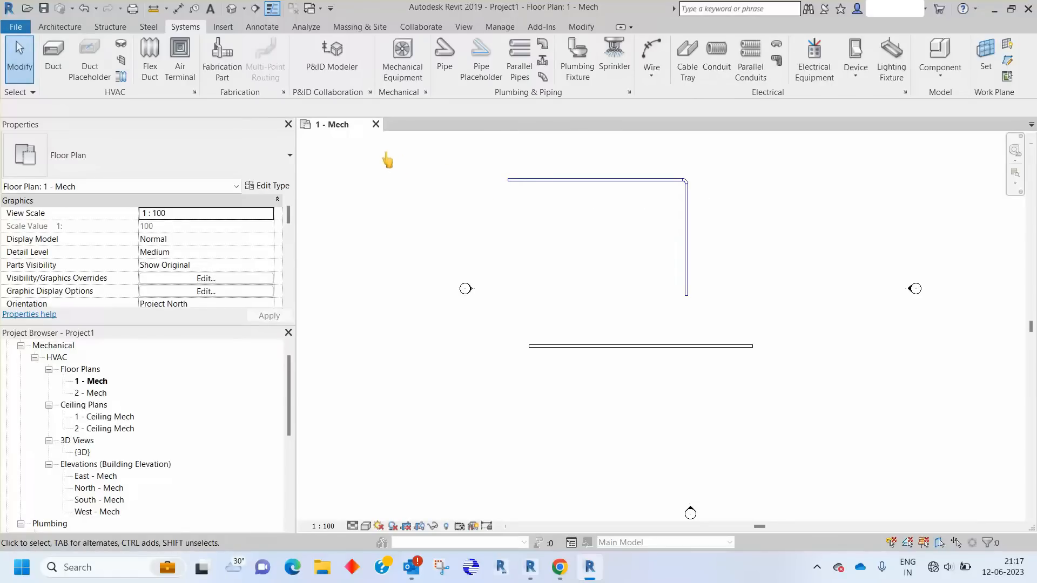
# Close the mechanical project without saving and create a new project from the Electrical-Default_Metric.rte template
pyautogui.click(376, 125)
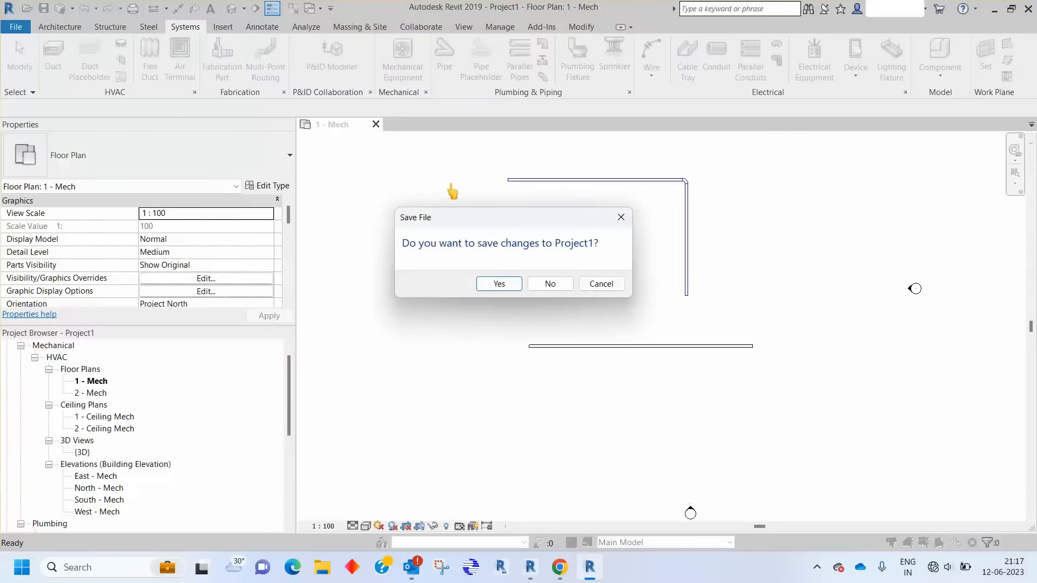
pyautogui.click(550, 285)
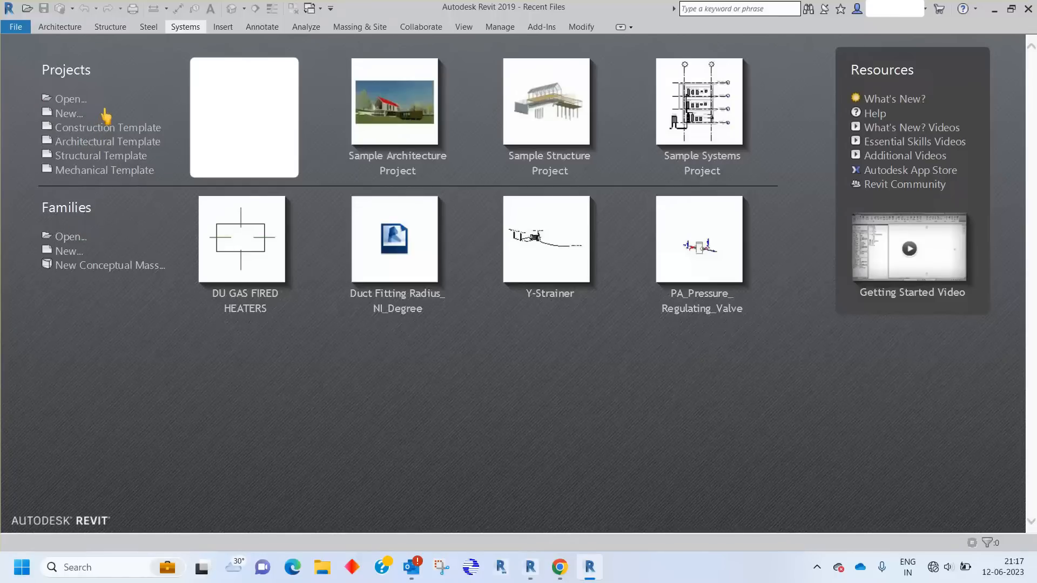
pyautogui.click(72, 117)
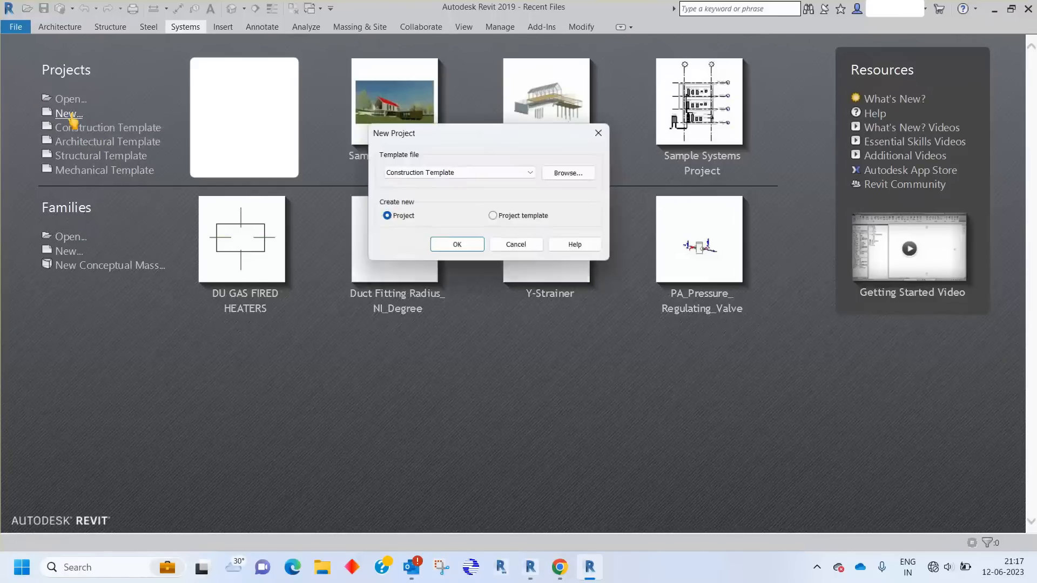
pyautogui.click(450, 173)
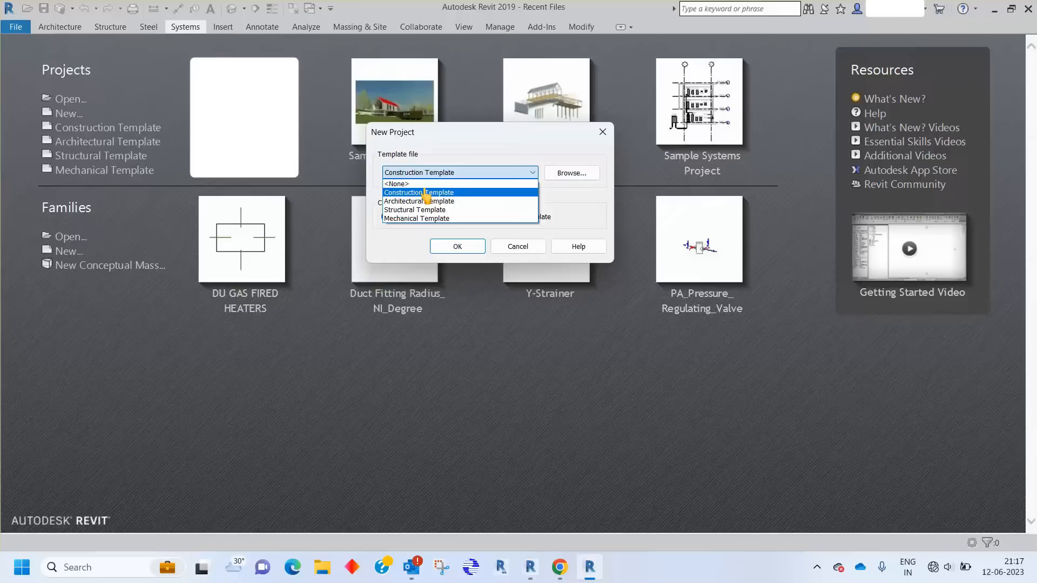
pyautogui.click(499, 174)
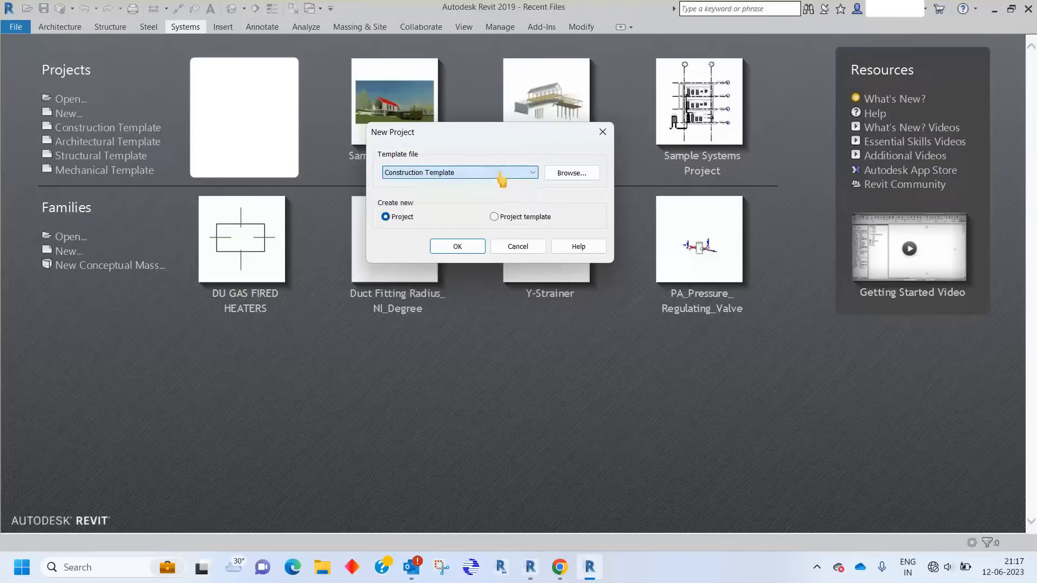
pyautogui.click(573, 173)
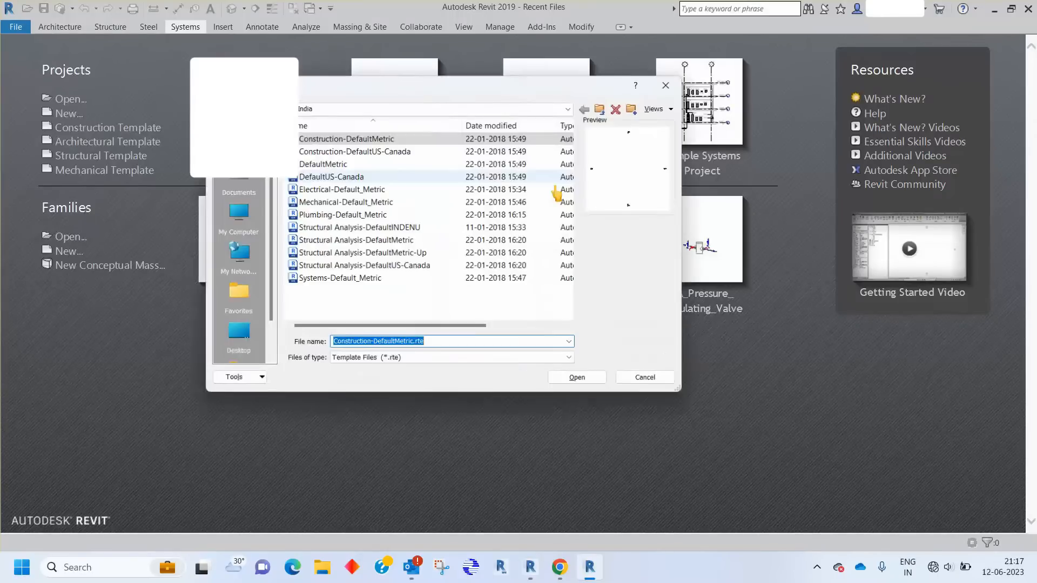
pyautogui.click(346, 190)
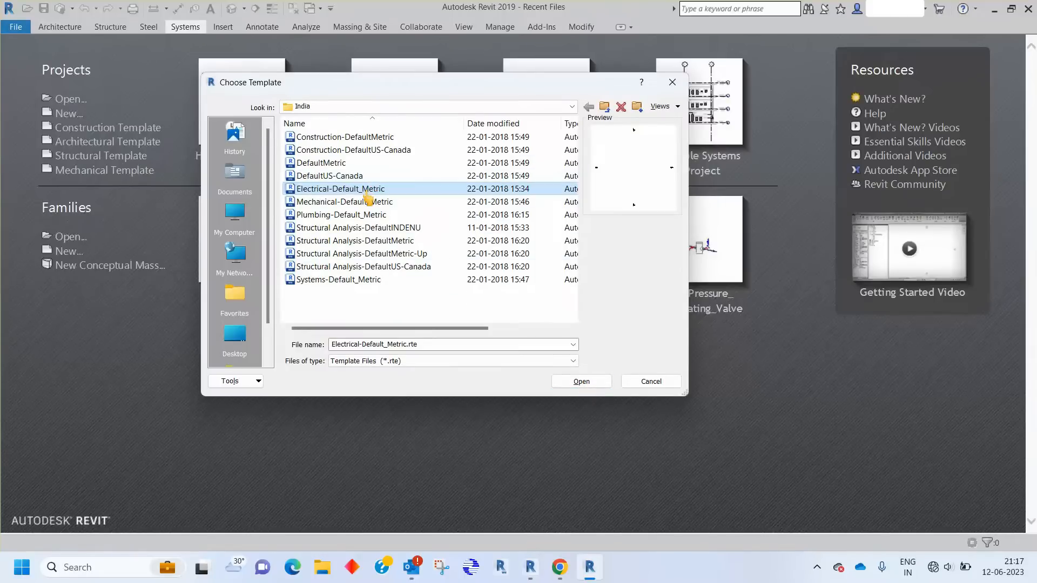
pyautogui.click(580, 382)
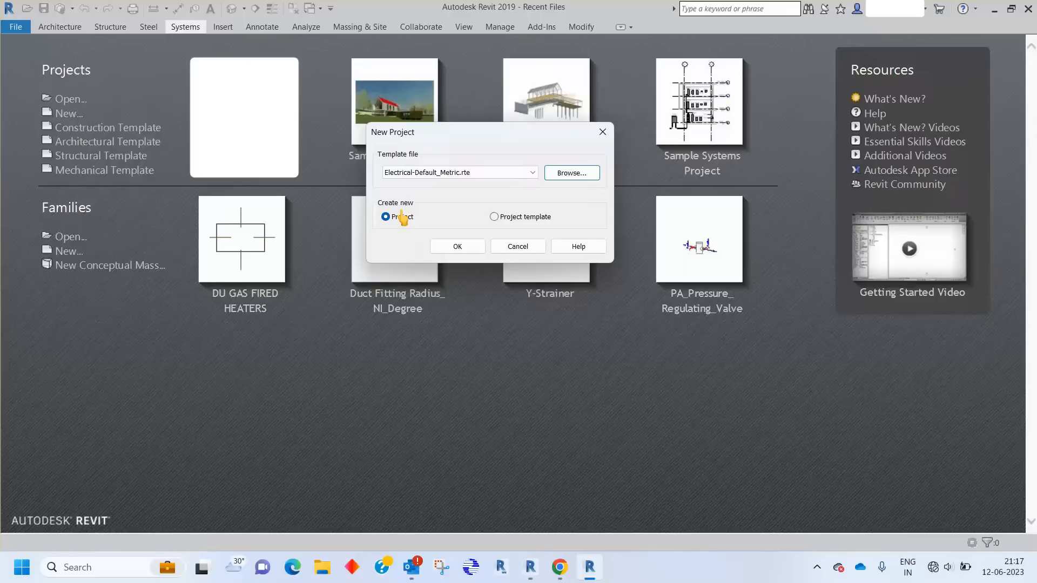
pyautogui.click(459, 248)
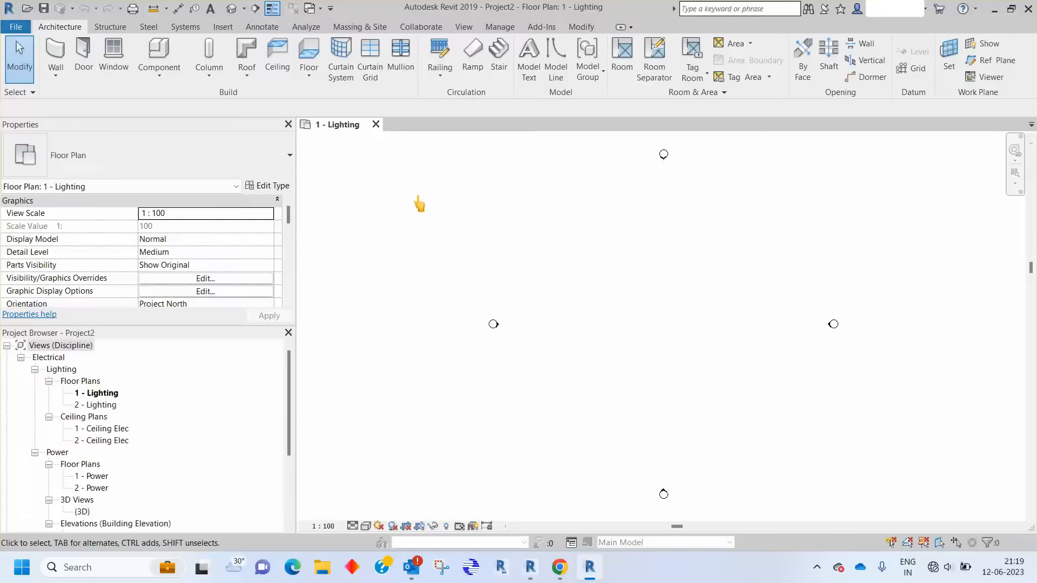
pyautogui.click(185, 27)
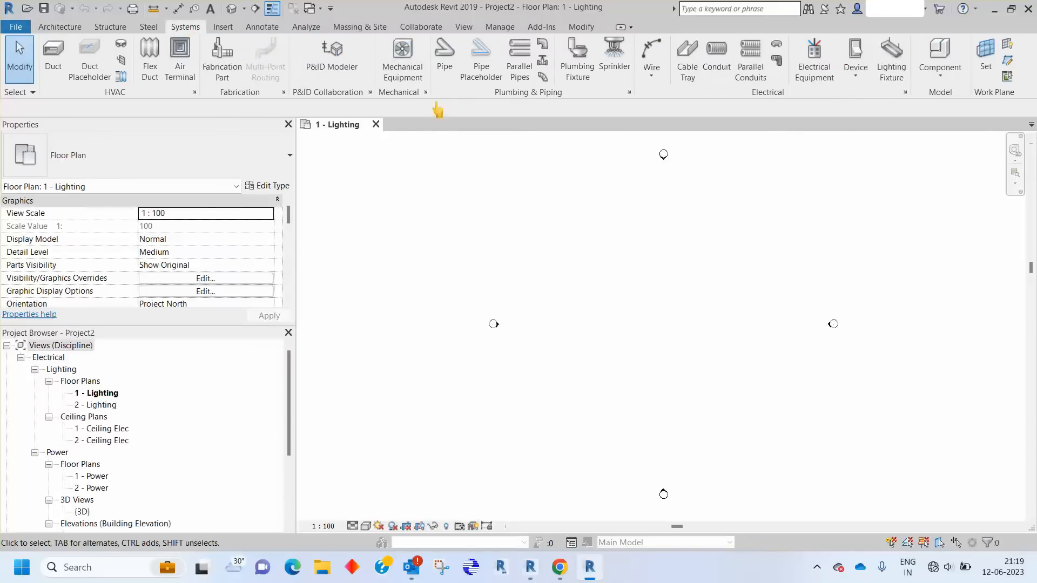
# Place a horizontal 300 x 100 mm channel cable tray about 26000 mm long at 2750 mm offset in the 1 - Lighting plan
pyautogui.click(686, 70)
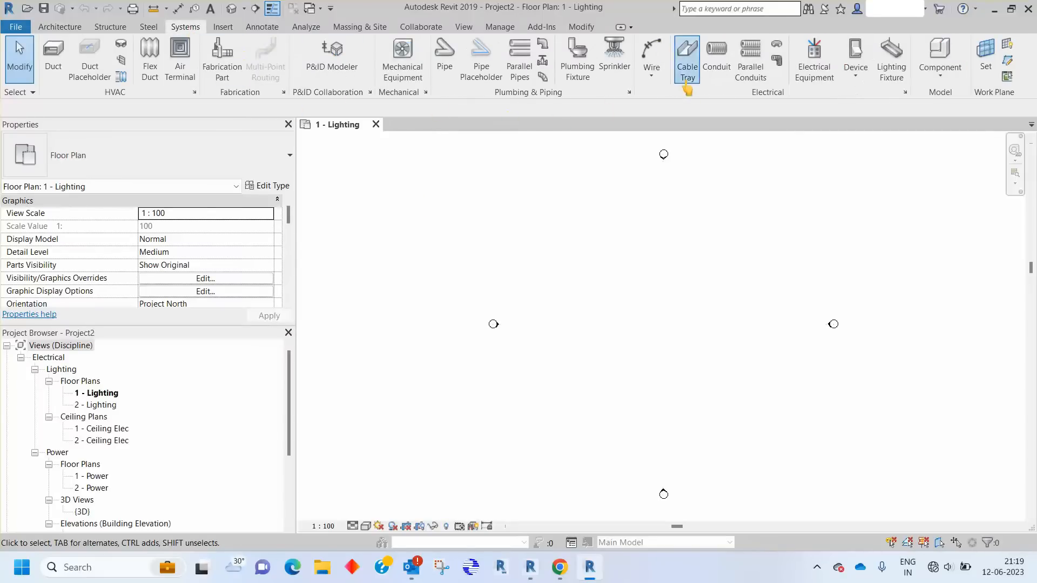
pyautogui.click(558, 233)
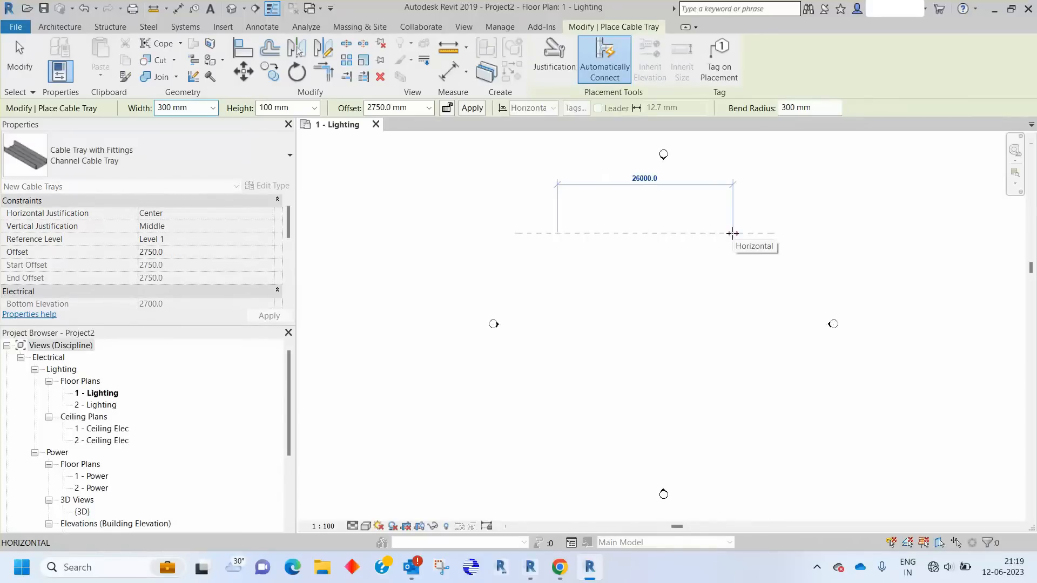
pyautogui.click(732, 233)
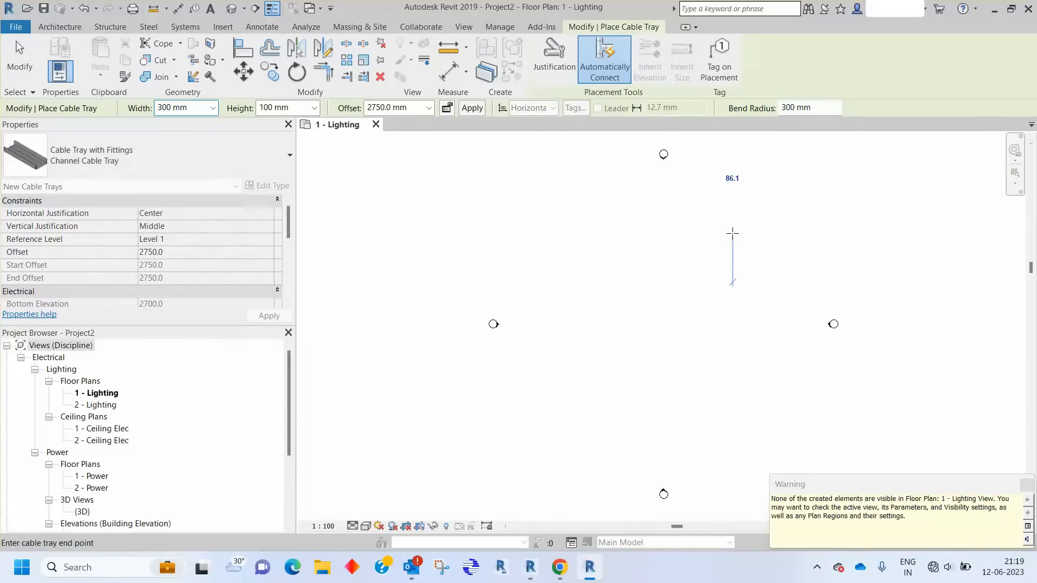
pyautogui.press('Escape')
pyautogui.press('Escape')
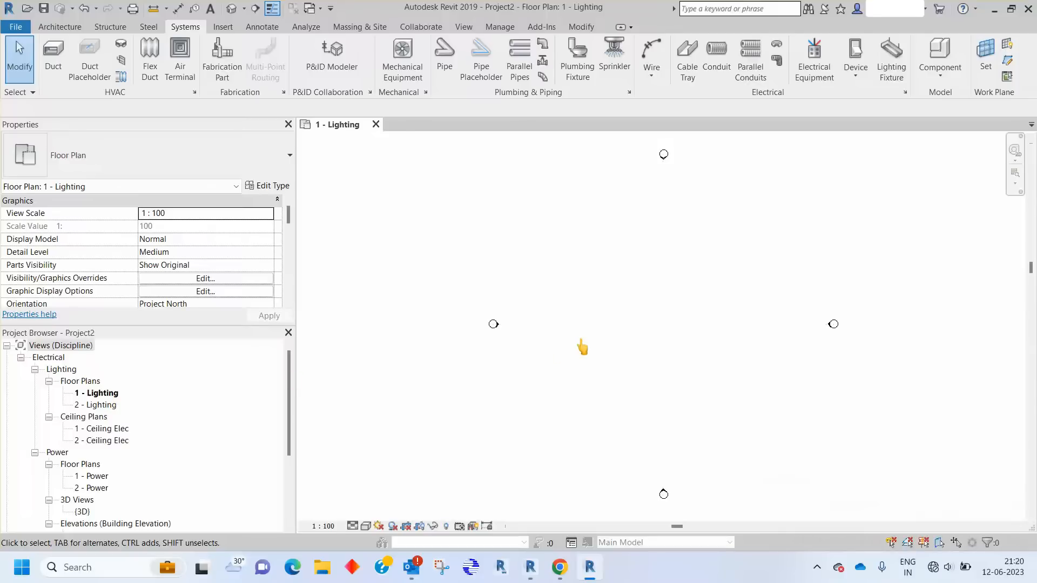
# Try turning on the Cable Tray Fittings and Cable Trays categories in the 1 - Lighting plan's visibility overrides, and undo the change
pyautogui.press('v')
pyautogui.press('v')
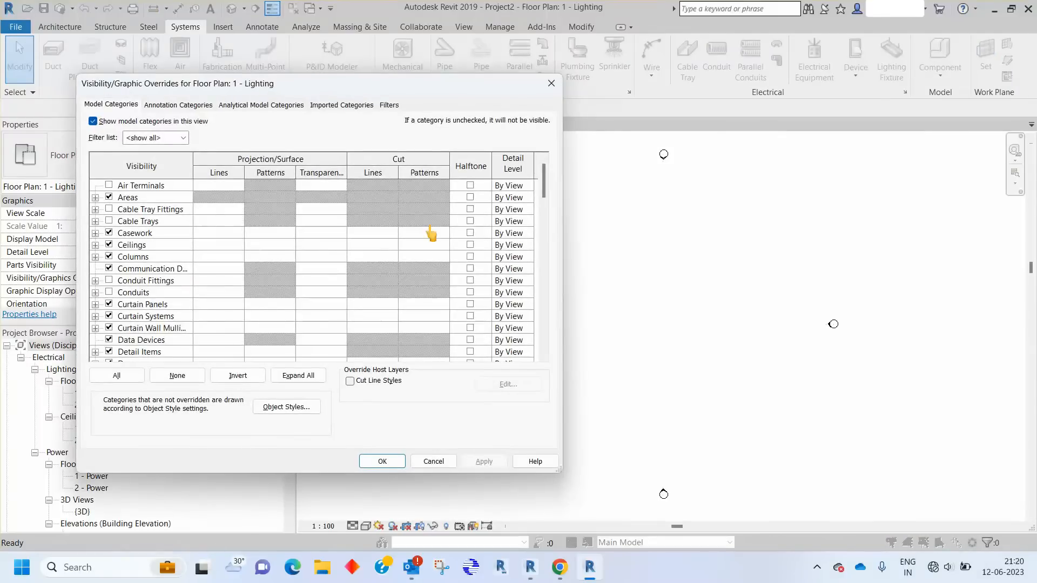
pyautogui.click(149, 212)
pyautogui.click(151, 222)
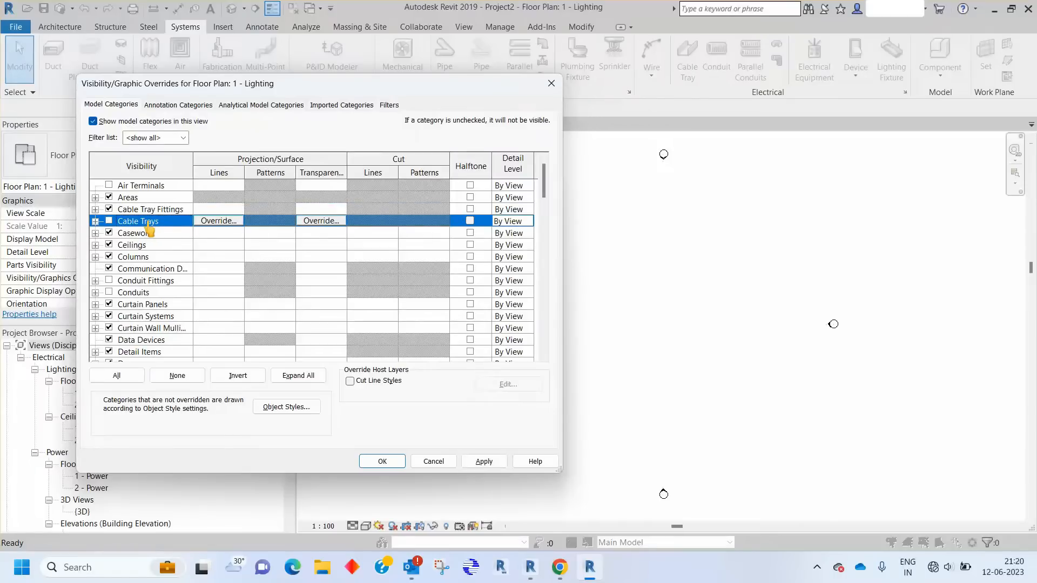
pyautogui.click(392, 463)
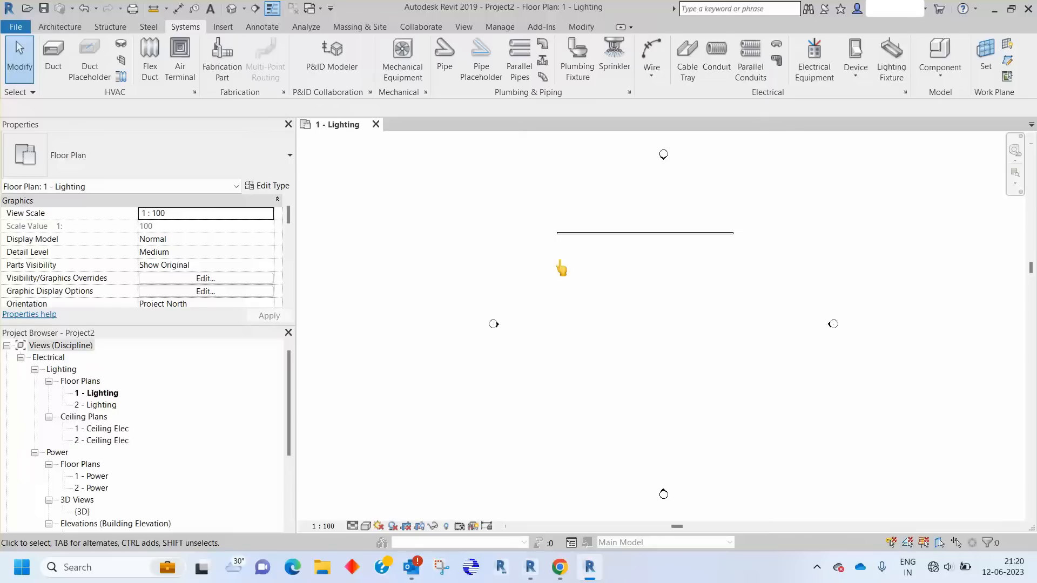
pyautogui.hotkey('ctrl', 'z')
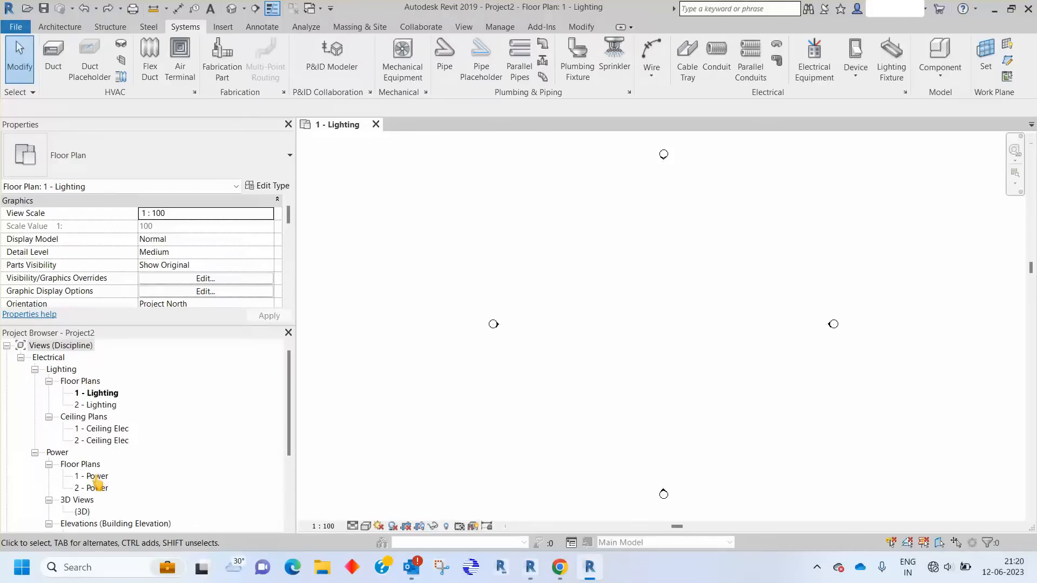
# Compare how the cable tray displays in the 1 - Power and 1 - Lighting floor plans, ending in 1 - Power
pyautogui.doubleClick(96, 477)
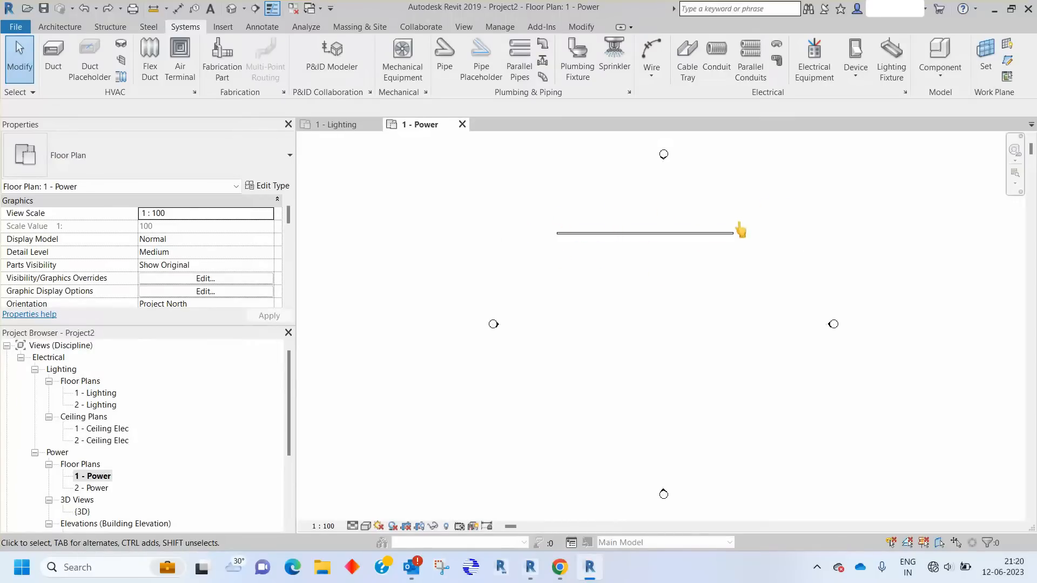
pyautogui.doubleClick(96, 394)
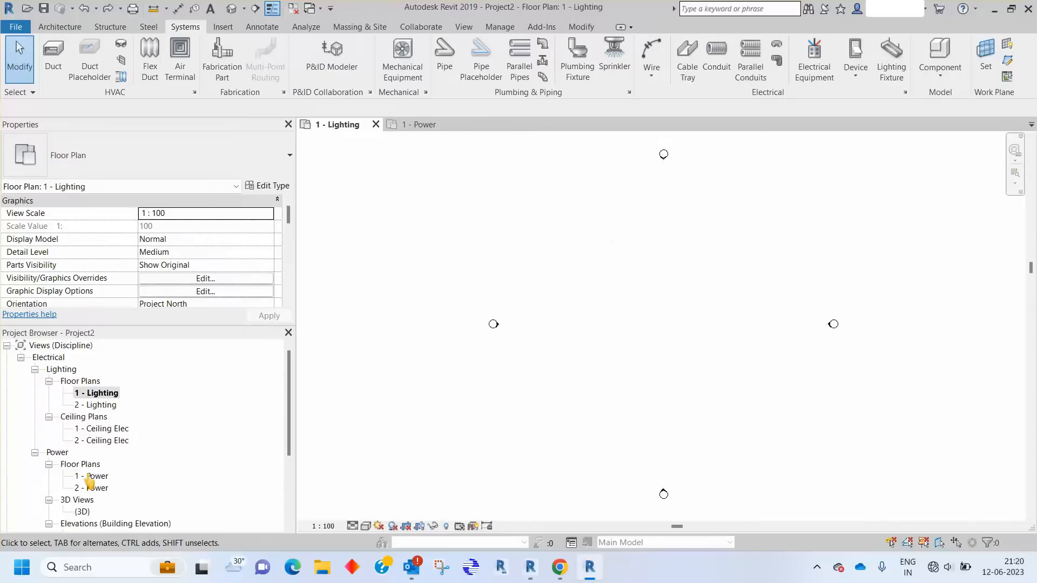
pyautogui.doubleClick(96, 477)
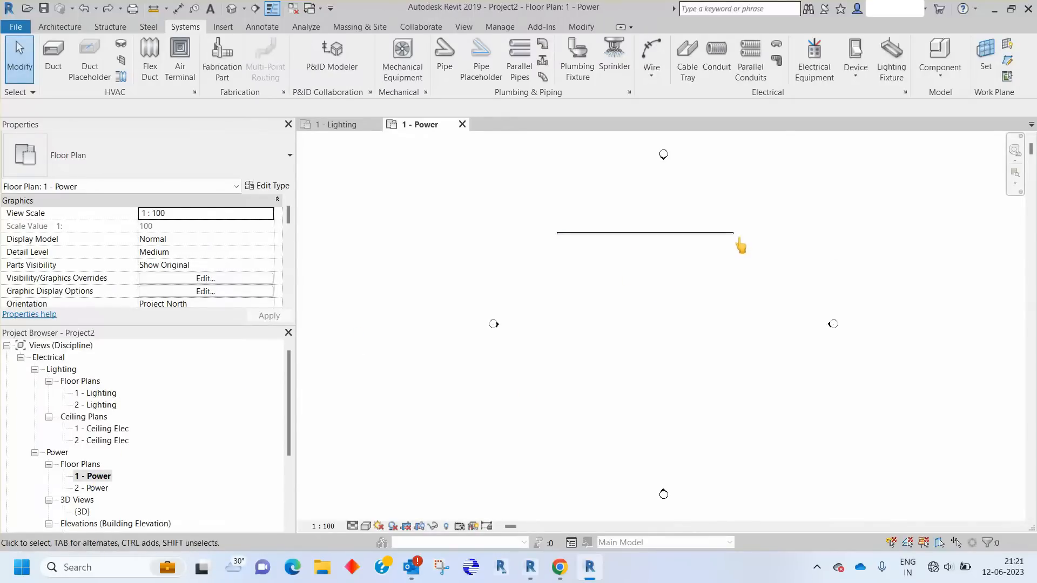
# Continue the cable tray from its right end with four connected segments running down, right, up and right again
pyautogui.scroll(4, 733, 242)
pyautogui.click(717, 238)
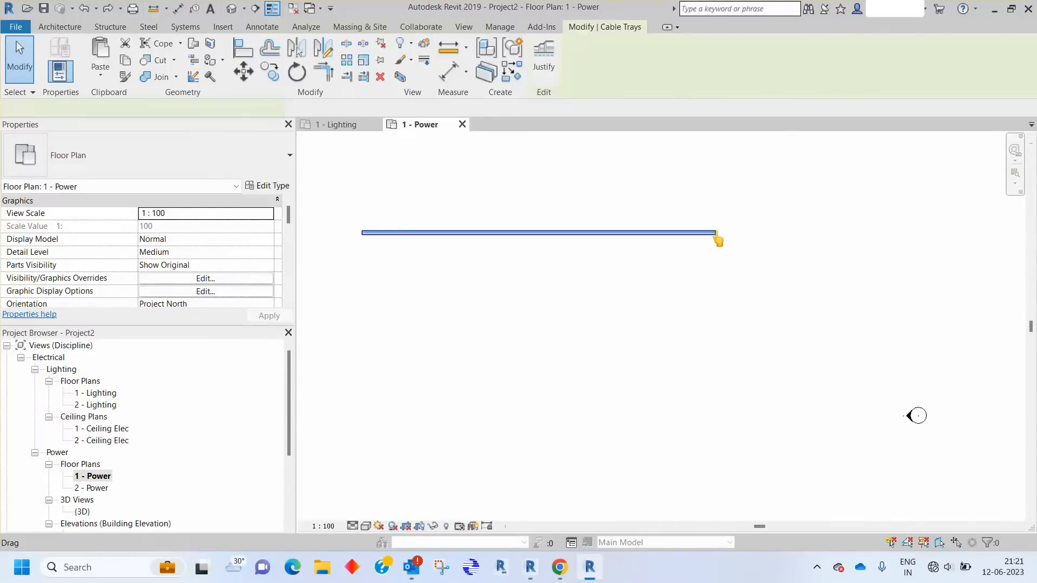
pyautogui.rightClick(717, 237)
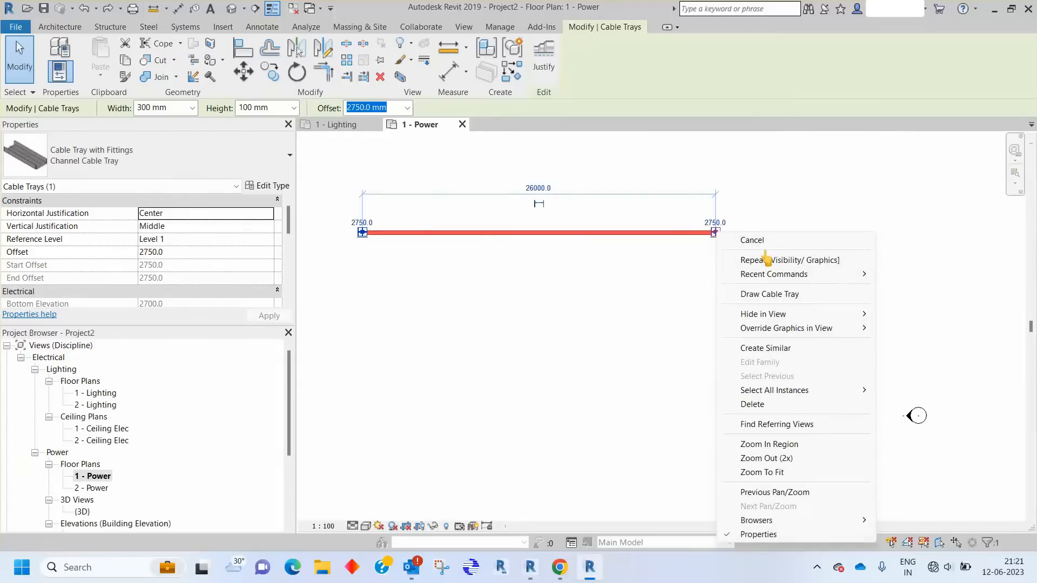
pyautogui.click(786, 295)
pyautogui.click(716, 346)
pyautogui.click(771, 346)
pyautogui.click(773, 277)
pyautogui.click(821, 277)
pyautogui.press('Escape')
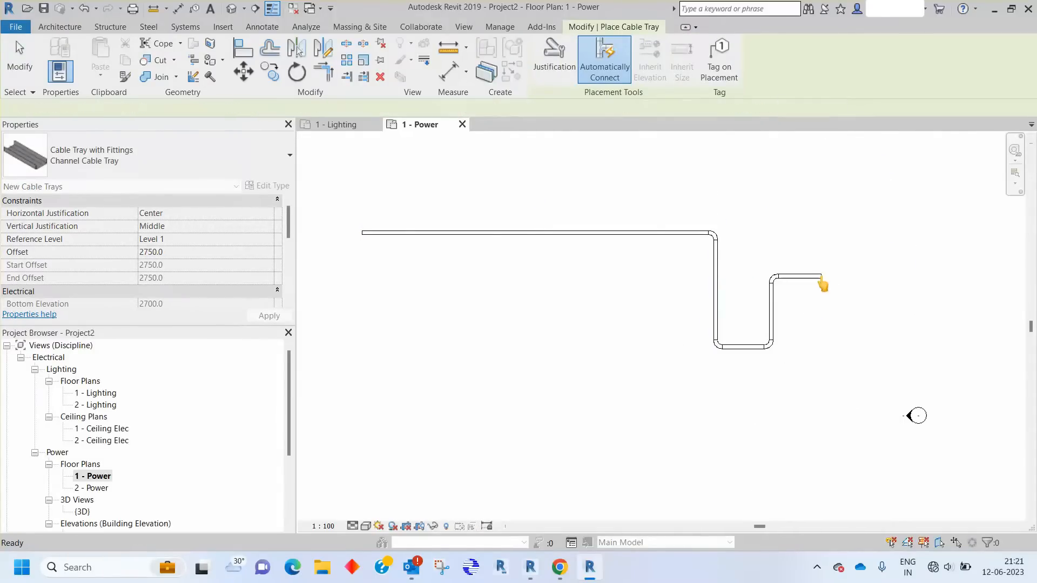
pyautogui.press('Escape')
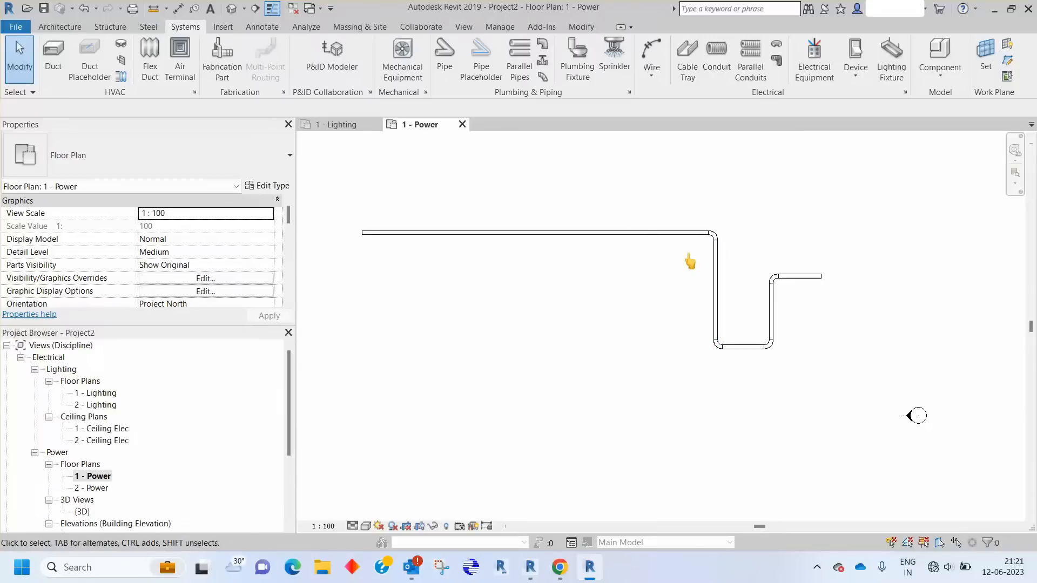
# Examine which cable tray types, with and without fittings, the electrical project offers for the long horizontal tray
pyautogui.click(651, 234)
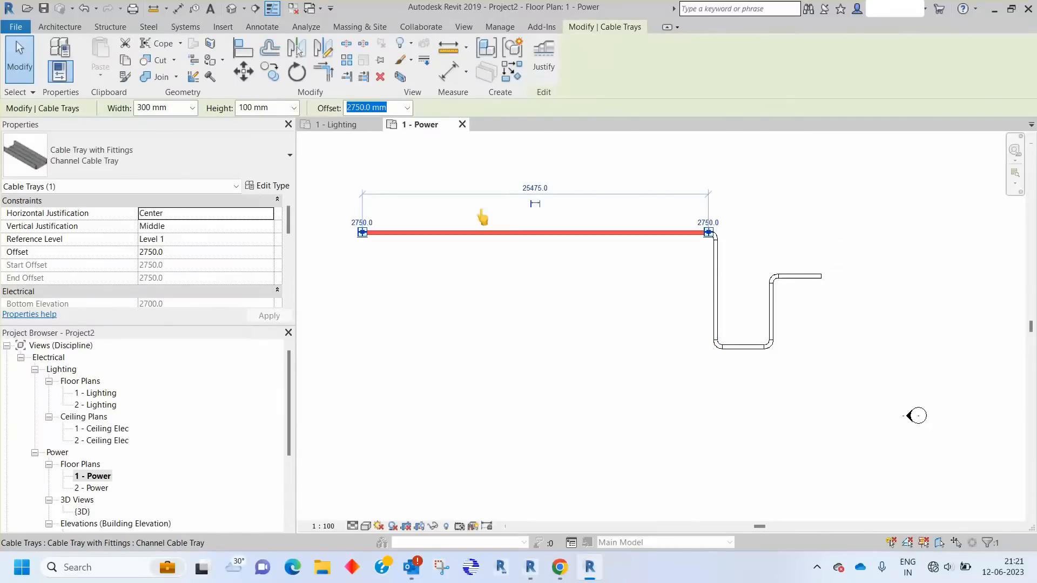
pyautogui.click(205, 161)
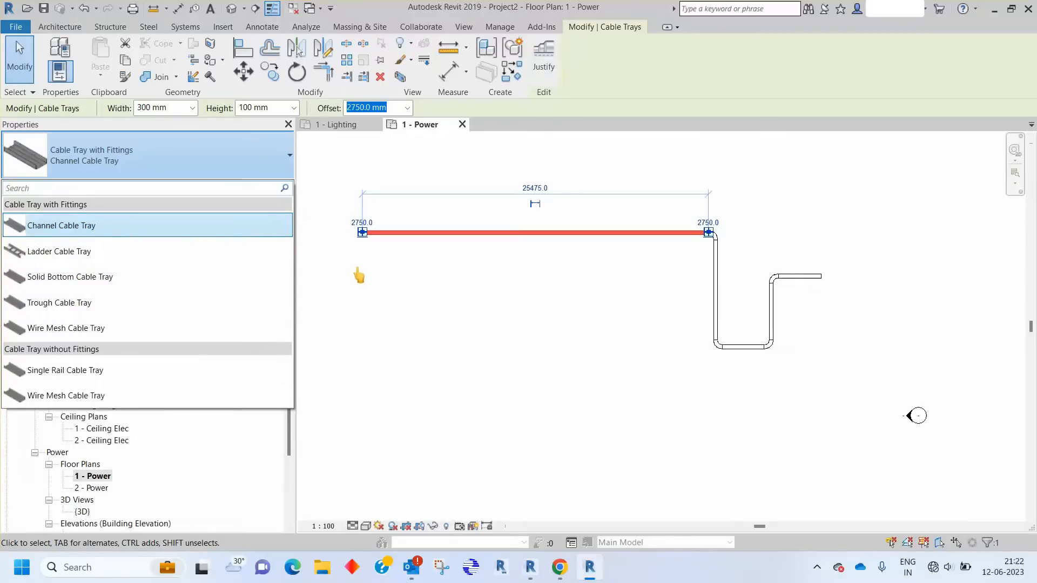
pyautogui.click(409, 277)
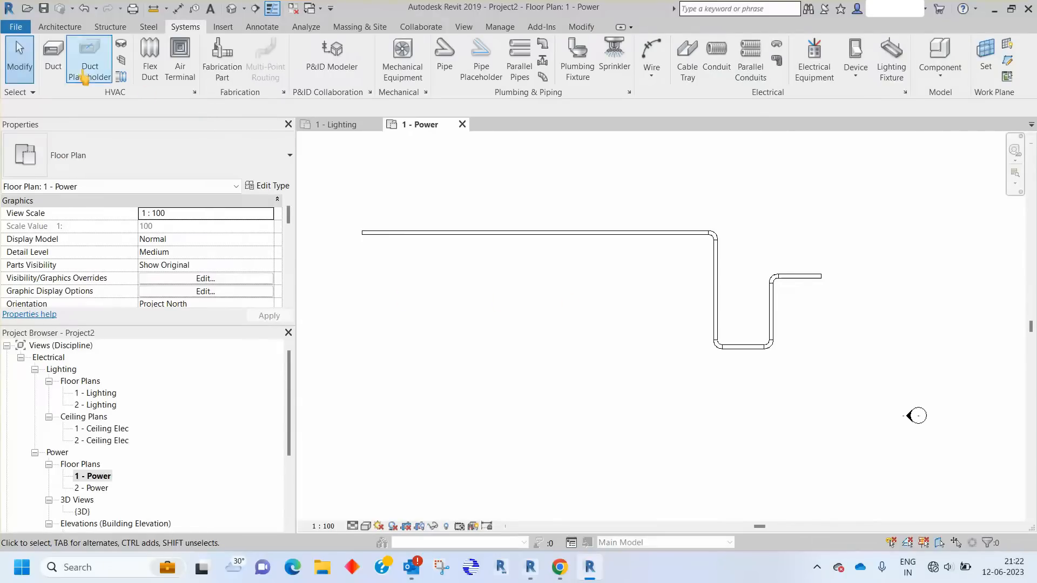
# Place a horizontal 300 x 300 mm rectangular duct about 16700 mm long at 2750 mm offset below the long cable tray
pyautogui.click(52, 60)
pyautogui.click(407, 318)
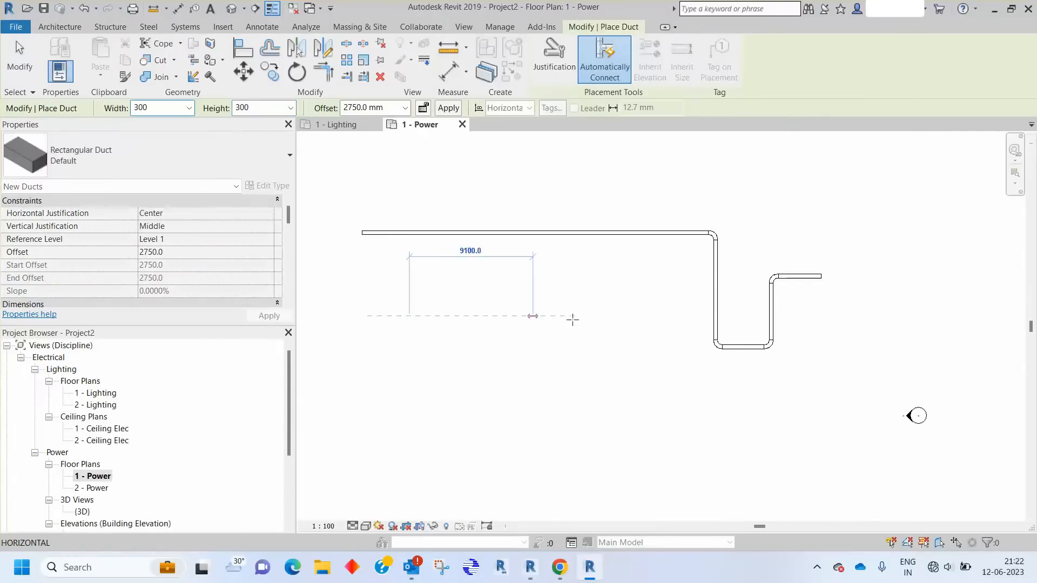
pyautogui.click(636, 317)
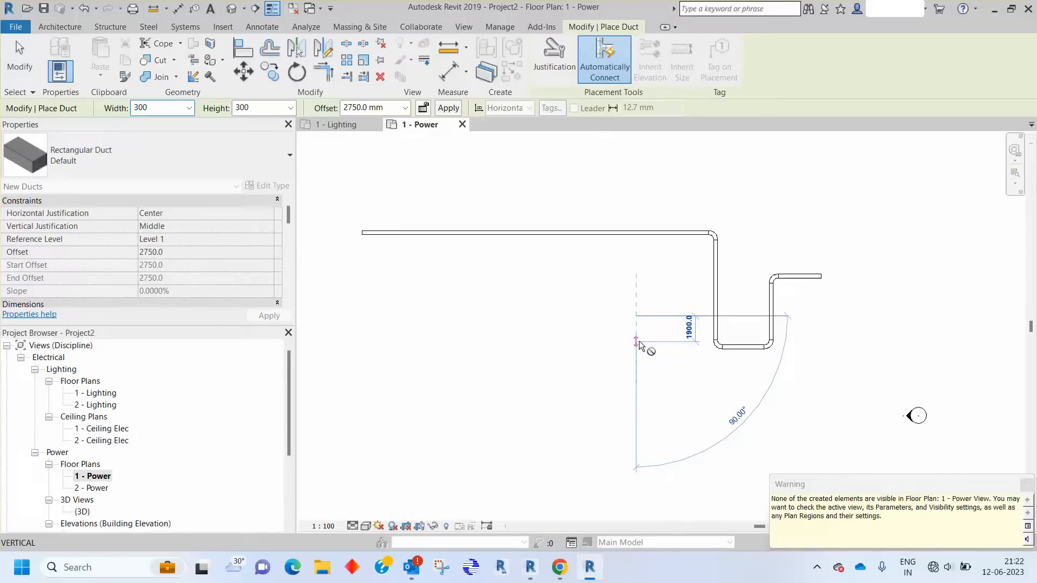
pyautogui.press('Escape')
pyautogui.press('Escape')
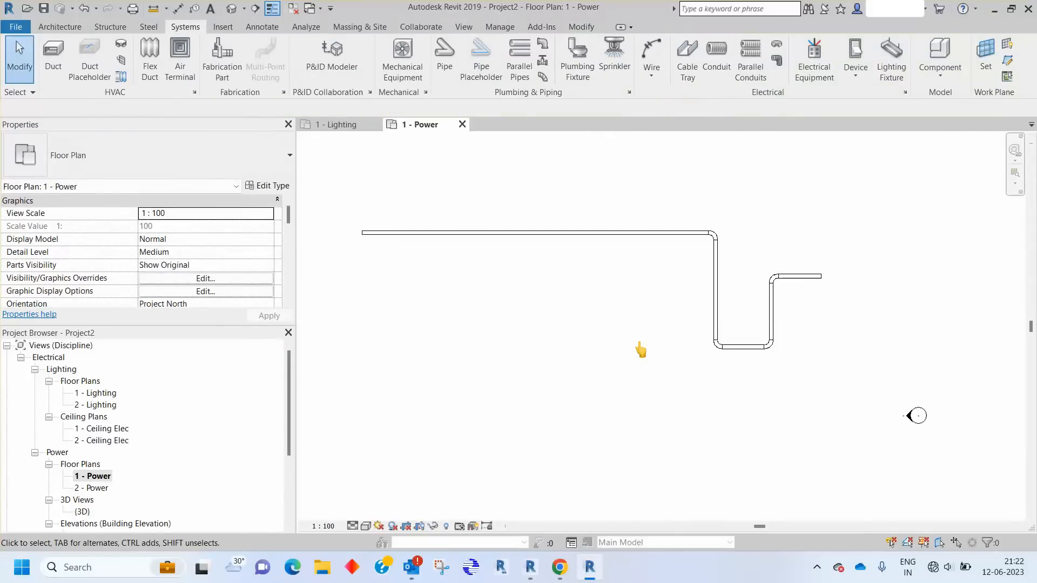
# Turn on Duct Accessories, Duct Fittings, Duct Insulations, Duct Linings, Duct Placeholders and Ducts in the 1 - Power plan's visibility overrides
pyautogui.press('v')
pyautogui.press('v')
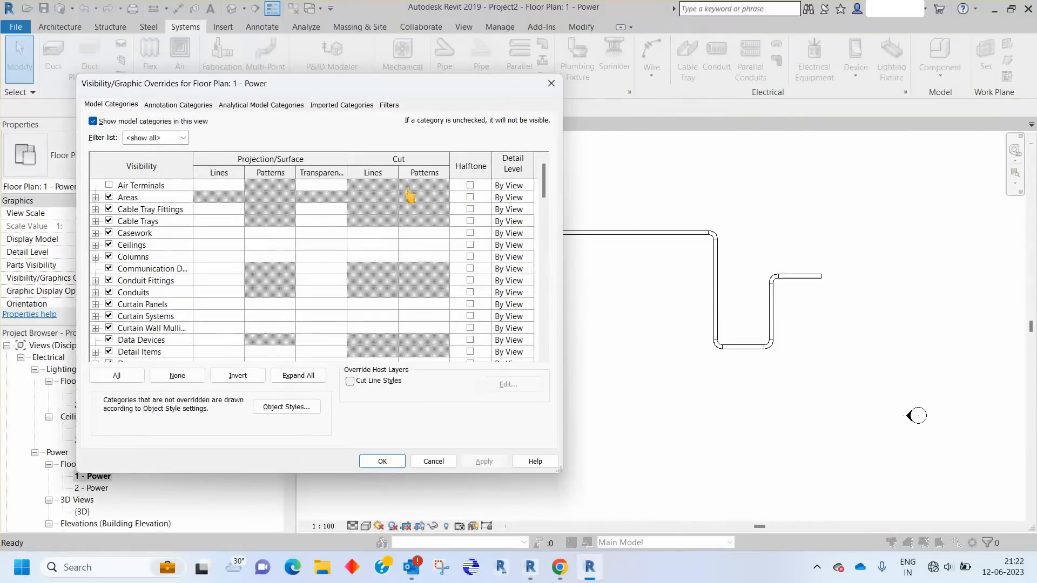
pyautogui.click(156, 211)
pyautogui.click(143, 340)
pyautogui.scroll(-1, 143, 335)
pyautogui.click(140, 327)
pyautogui.scroll(-2, 149, 316)
pyautogui.press('space')
pyautogui.press('Down')
pyautogui.press('space')
pyautogui.press('Down')
pyautogui.press('space')
pyautogui.press('Down')
pyautogui.press('space')
pyautogui.press('Down')
pyautogui.press('space')
pyautogui.press('Down')
pyautogui.press('space')
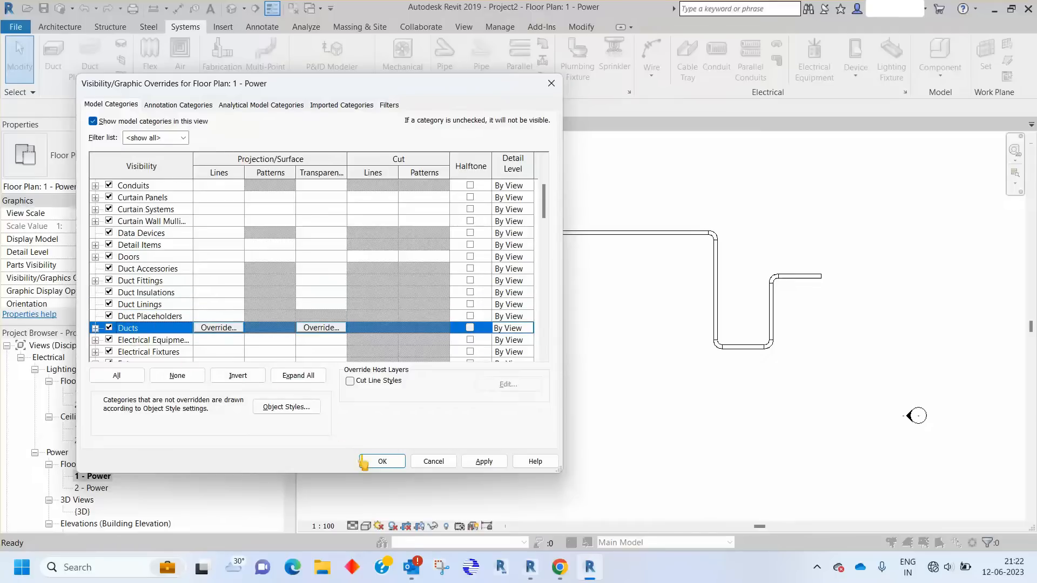
pyautogui.click(363, 460)
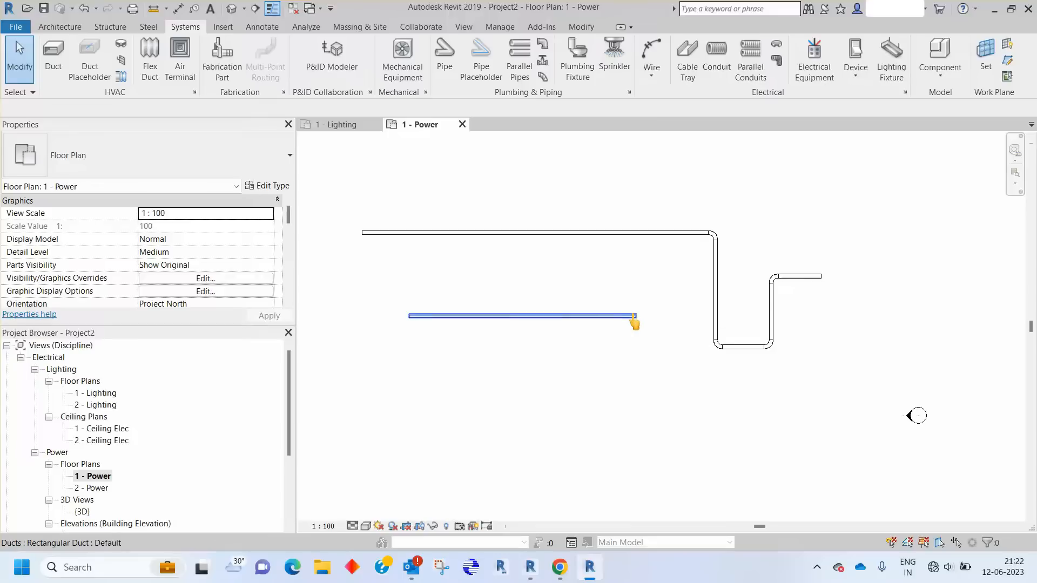
# Try to continue the duct from its right end with a segment running straight down
pyautogui.scroll(1, 647, 324)
pyautogui.moveTo(649, 324); pyautogui.dragTo(594, 288, button='middle')
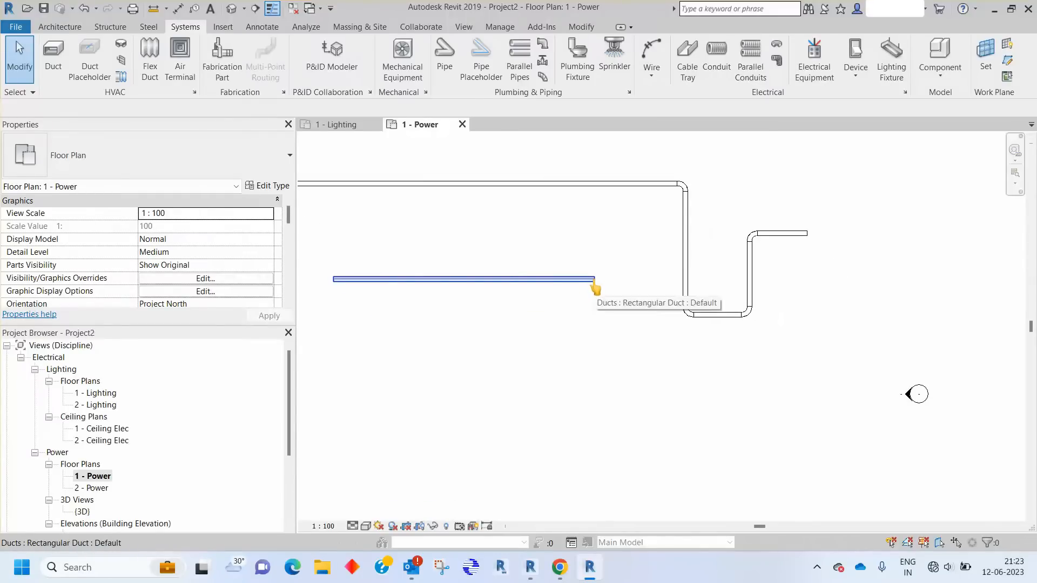
pyautogui.click(595, 280)
pyautogui.rightClick(594, 280)
pyautogui.click(637, 260)
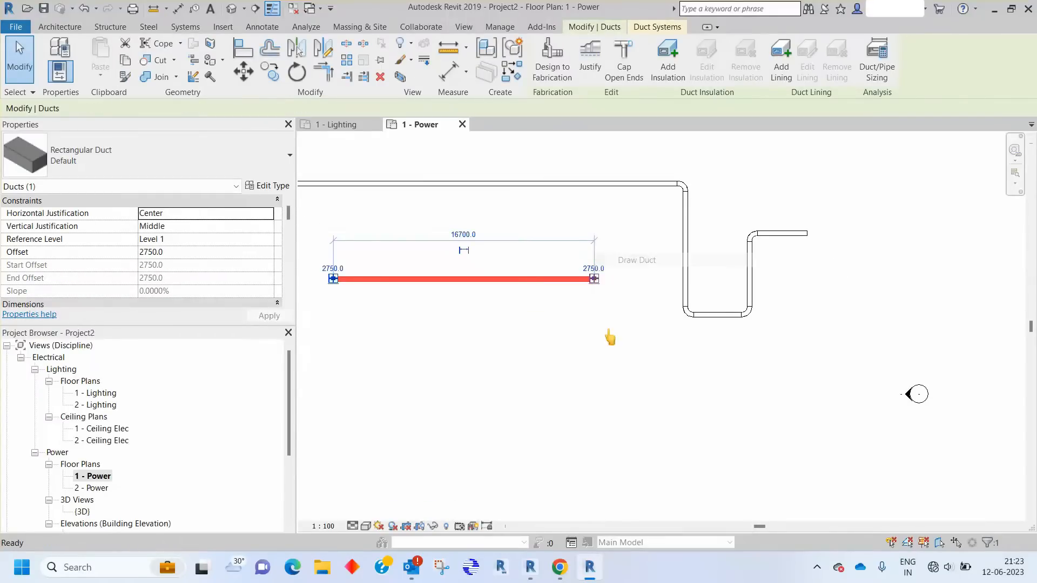
pyautogui.click(594, 364)
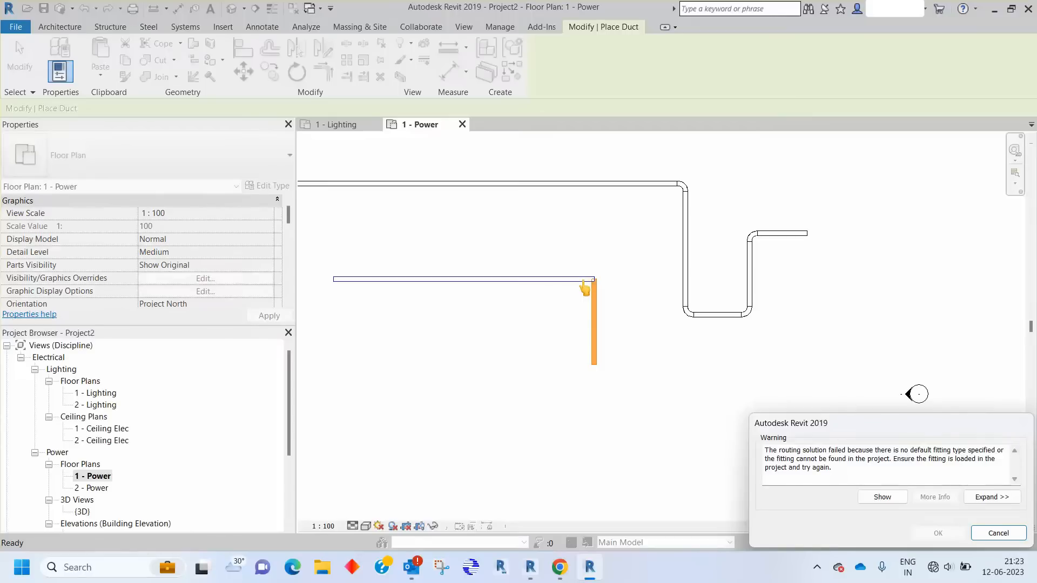
pyautogui.press('Escape')
pyautogui.press('Escape')
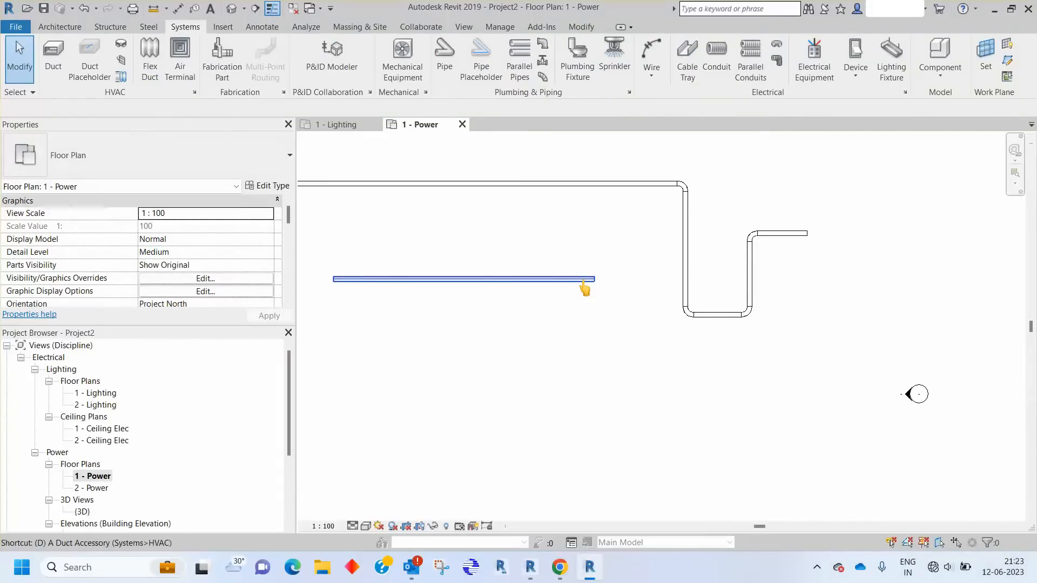
pyautogui.click(584, 283)
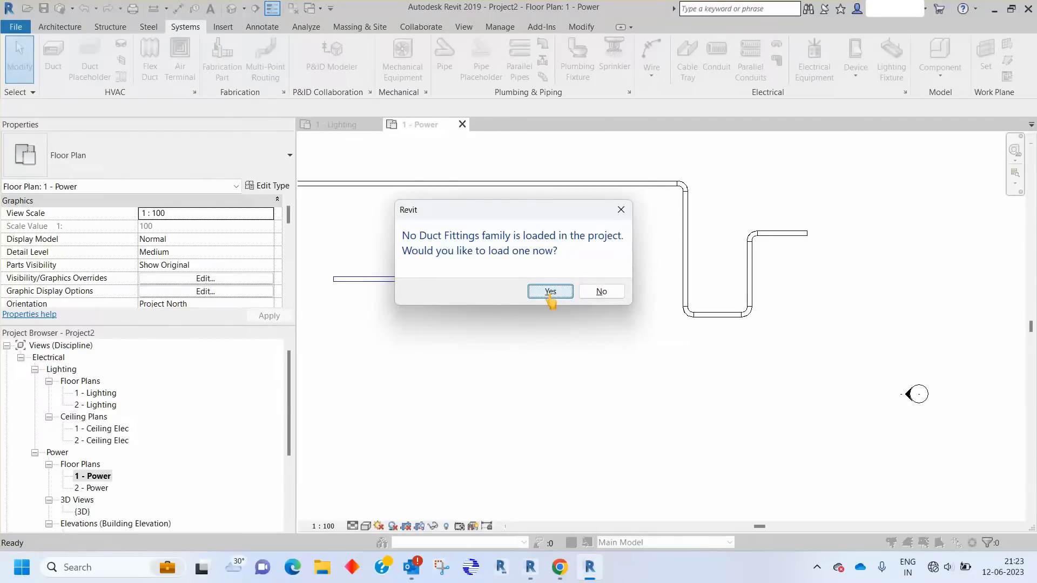
pyautogui.click(549, 294)
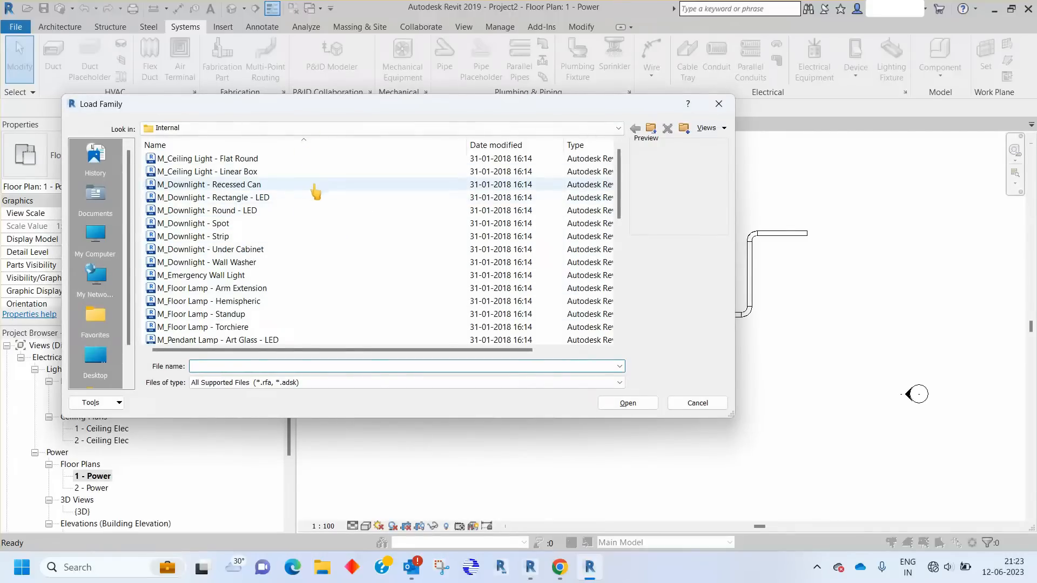
pyautogui.press('Escape')
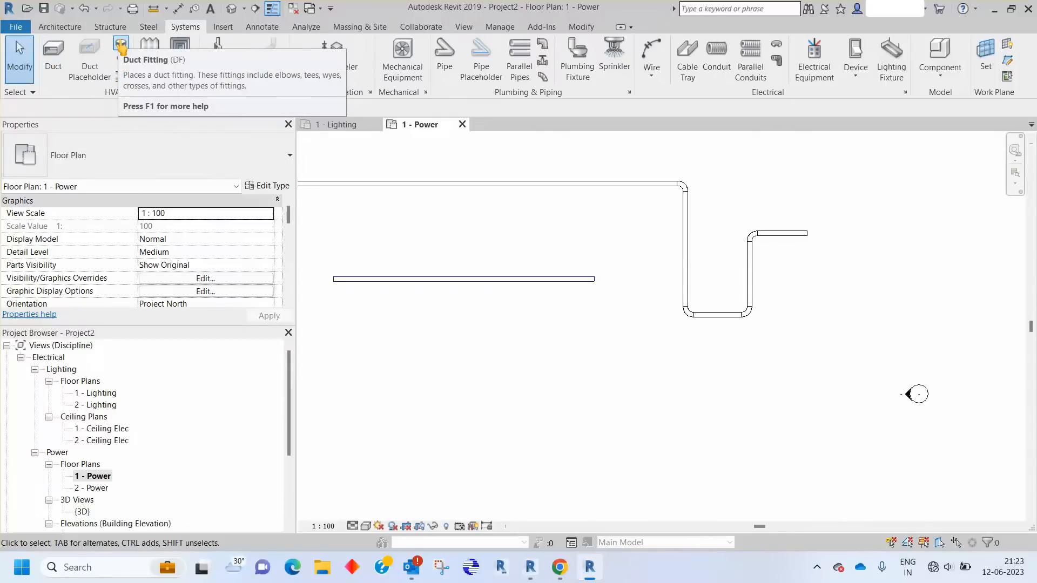
# Start loading a duct fitting family and open the India library's Duct > Fittings > Rectangular folder
pyautogui.click(121, 46)
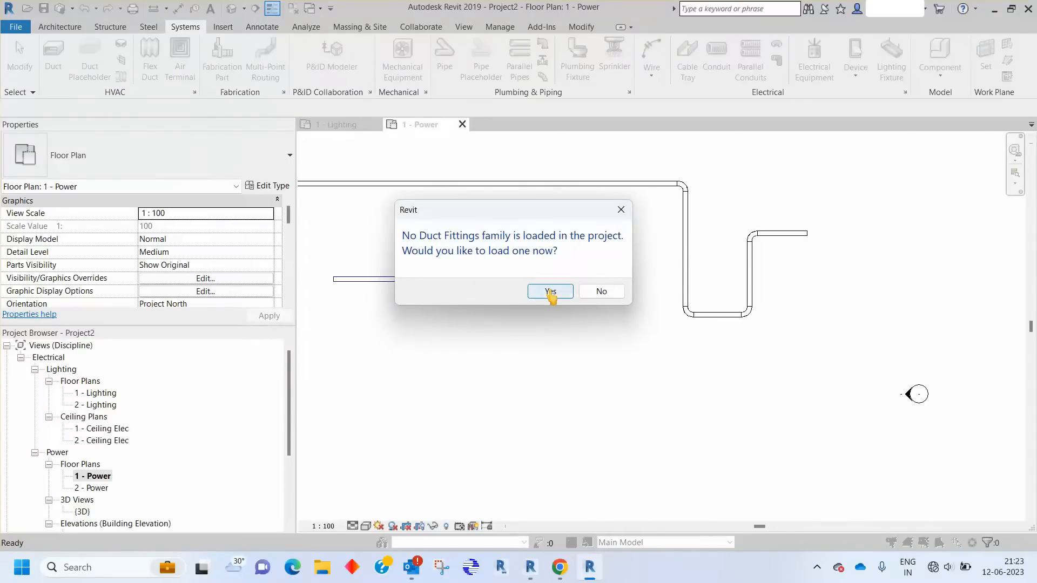
pyautogui.click(550, 291)
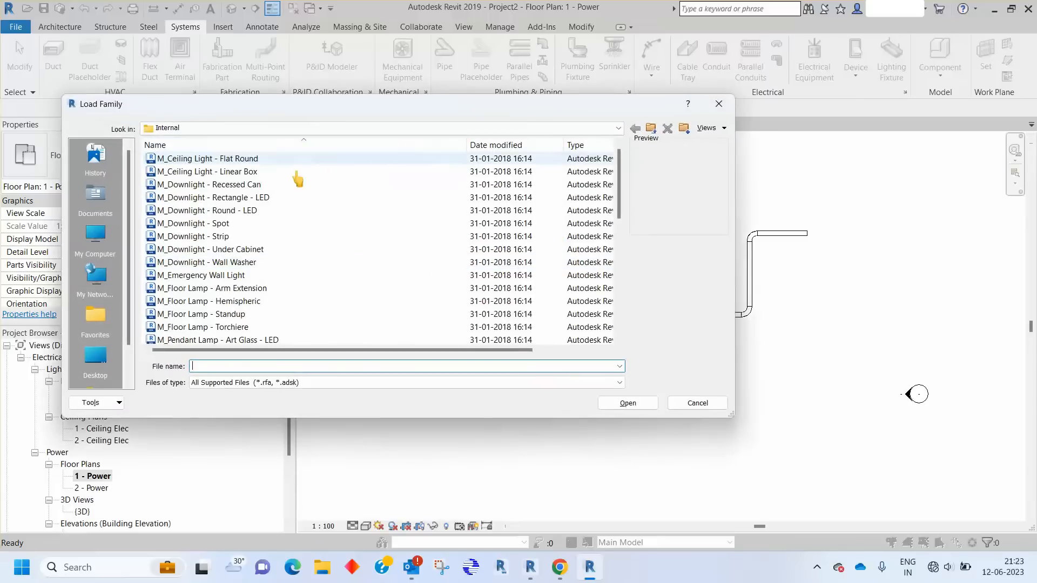
pyautogui.click(301, 130)
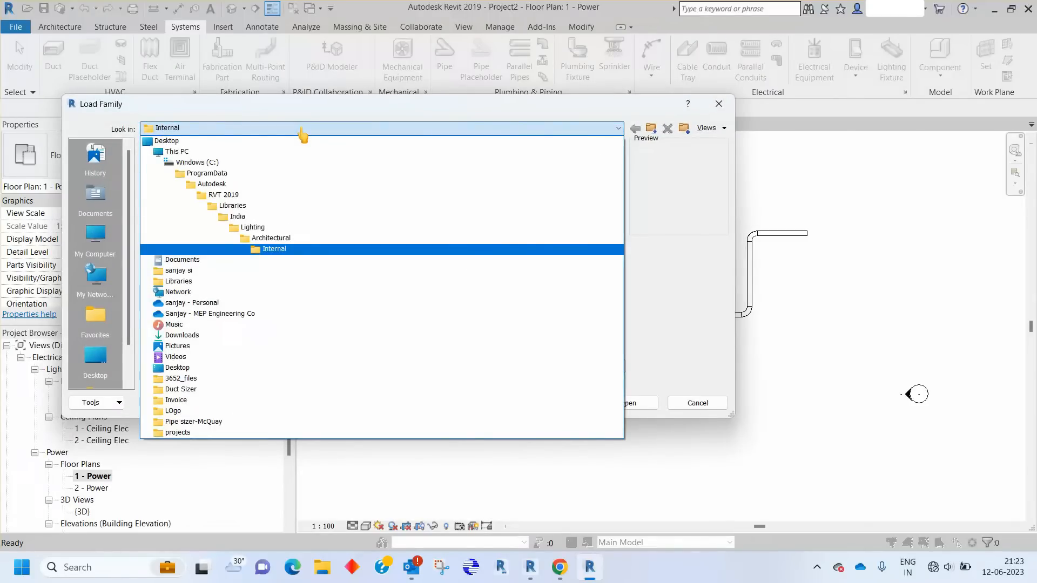
pyautogui.click(257, 206)
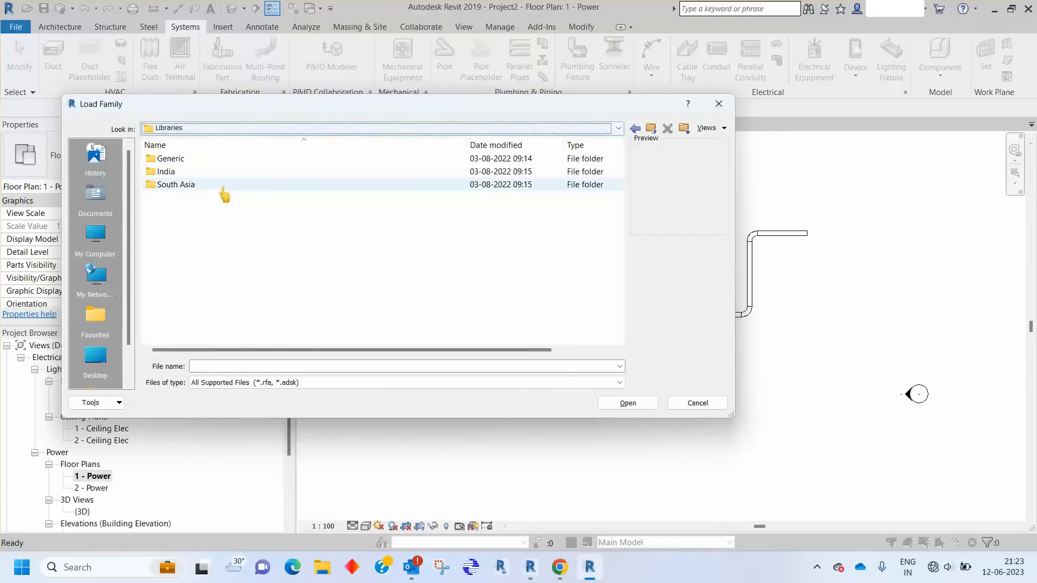
pyautogui.doubleClick(187, 173)
pyautogui.scroll(-1, 244, 253)
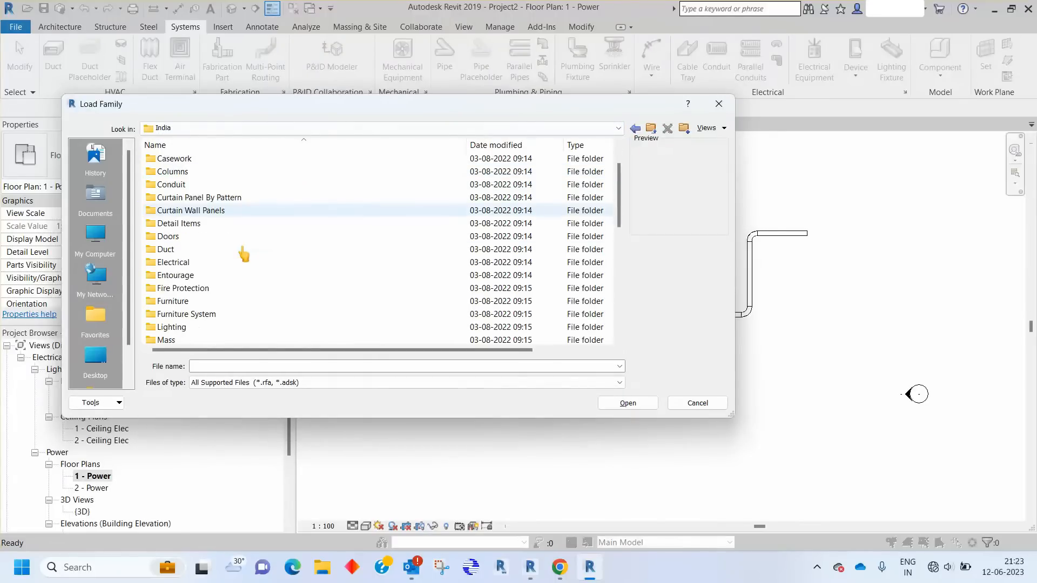
pyautogui.moveTo(331, 105); pyautogui.dragTo(480, 136)
pyautogui.doubleClick(344, 282)
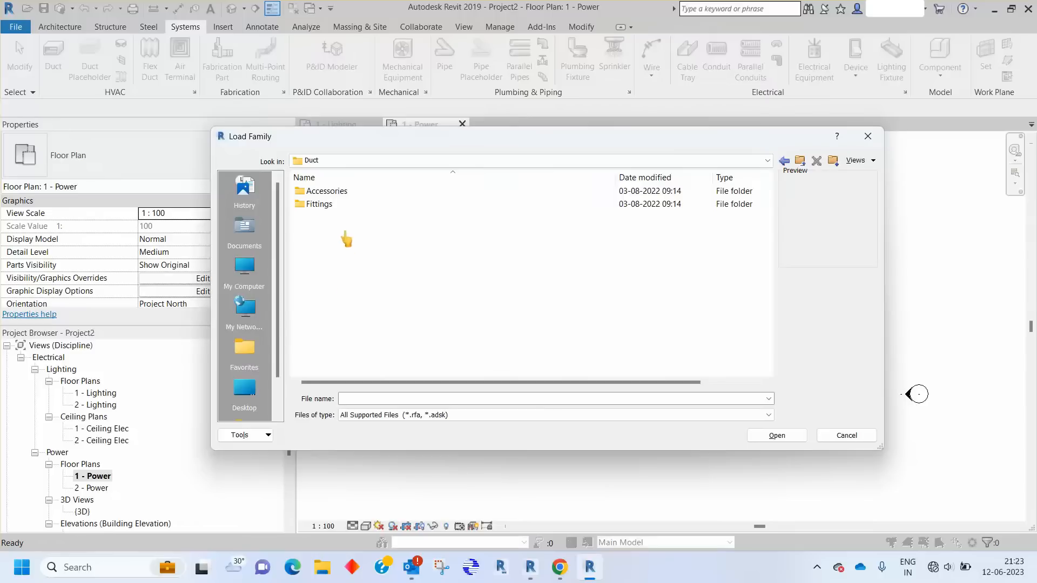
pyautogui.doubleClick(335, 205)
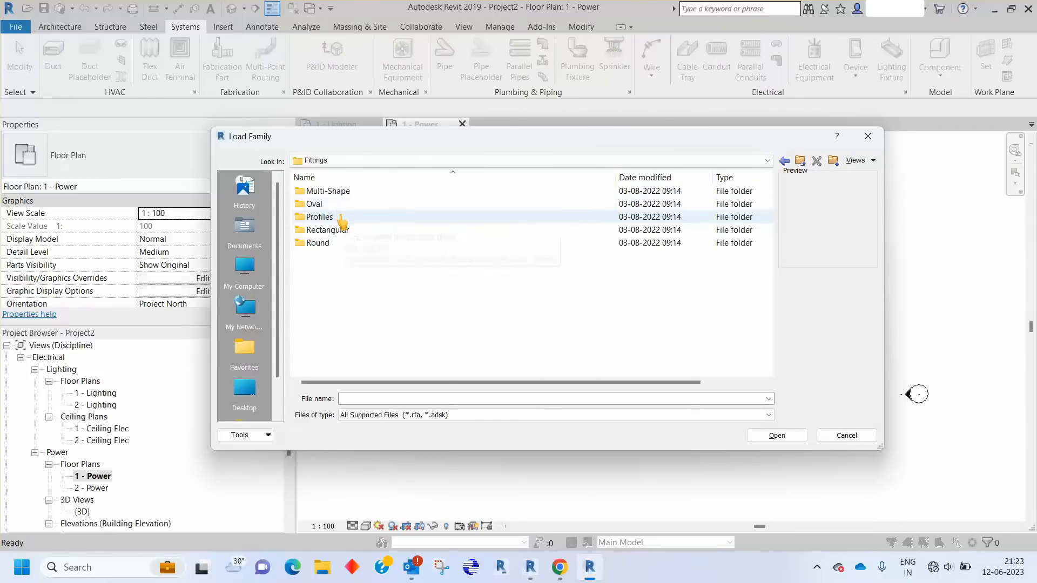
pyautogui.doubleClick(346, 231)
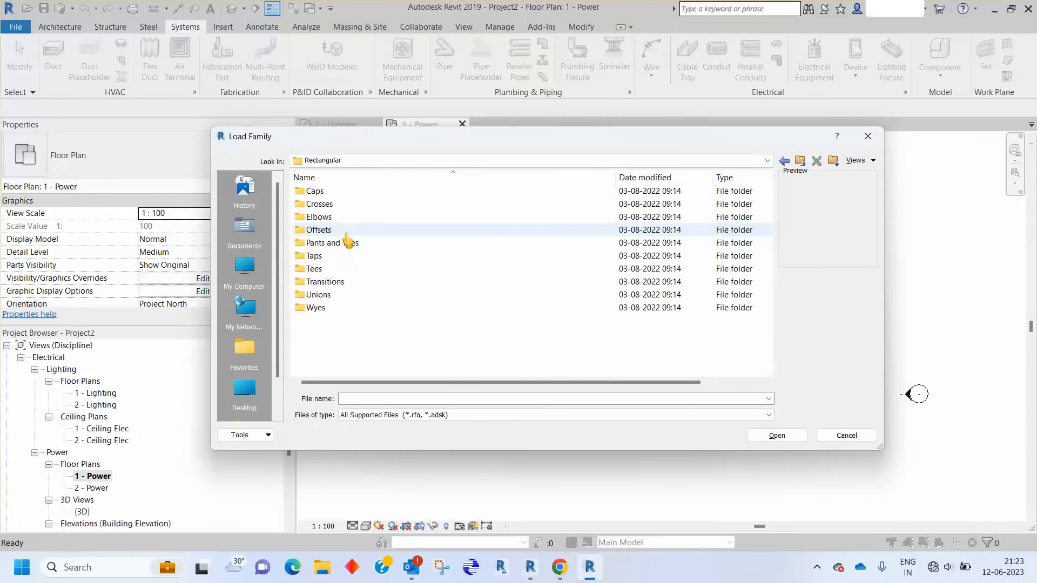
# Load the M_Rectangular Elbow - Mitered family from the Elbows folder and leave fitting placement without placing one
pyautogui.click(332, 219)
pyautogui.doubleClick(332, 221)
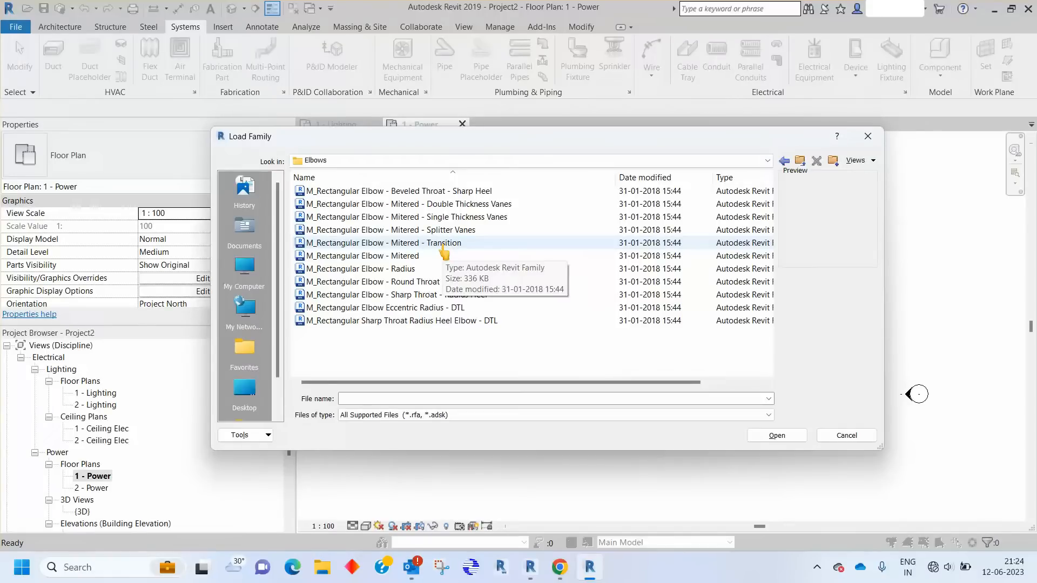
pyautogui.click(407, 256)
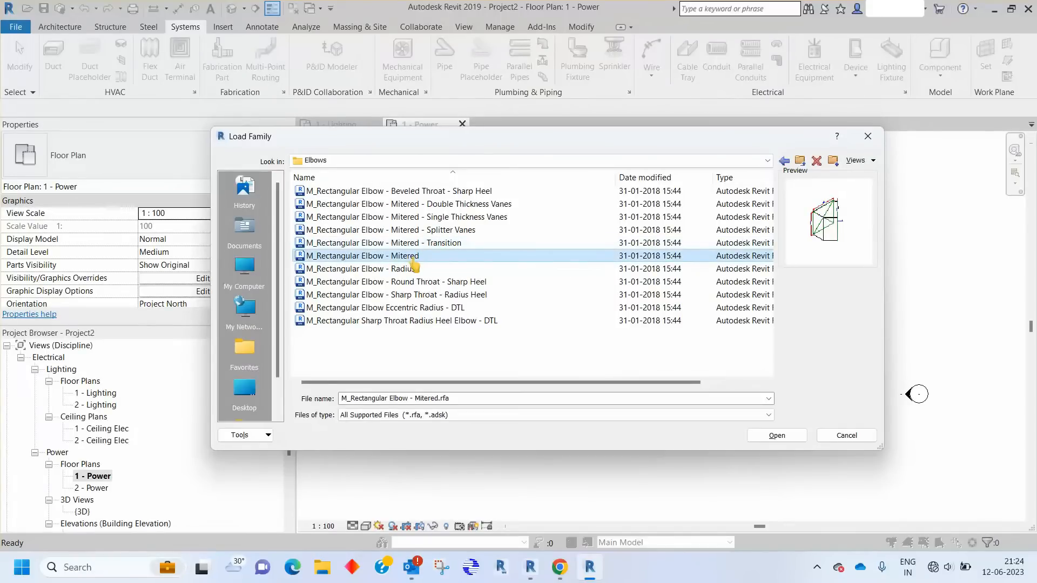
pyautogui.click(778, 436)
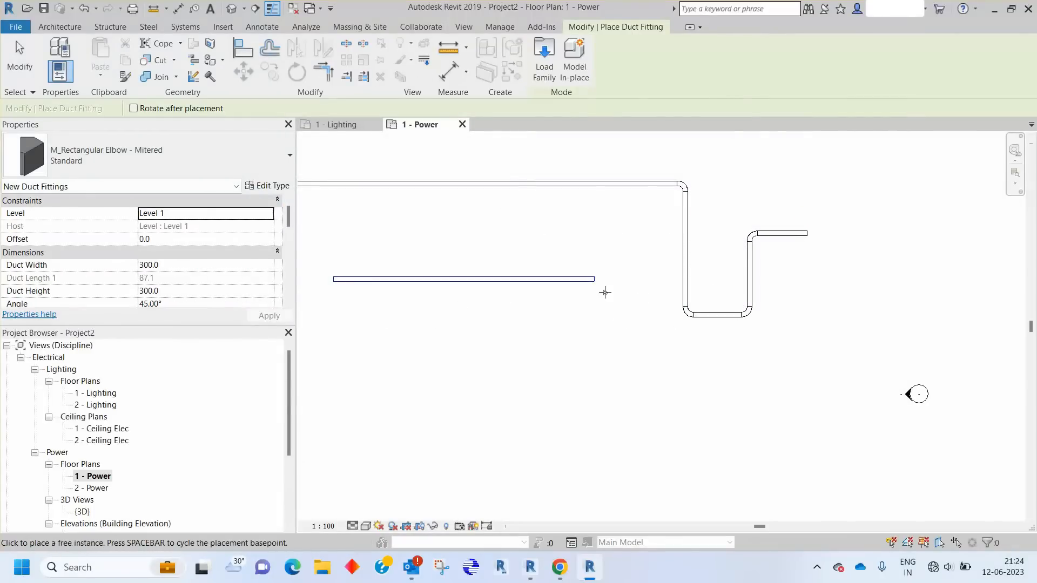
pyautogui.scroll(3, 608, 278)
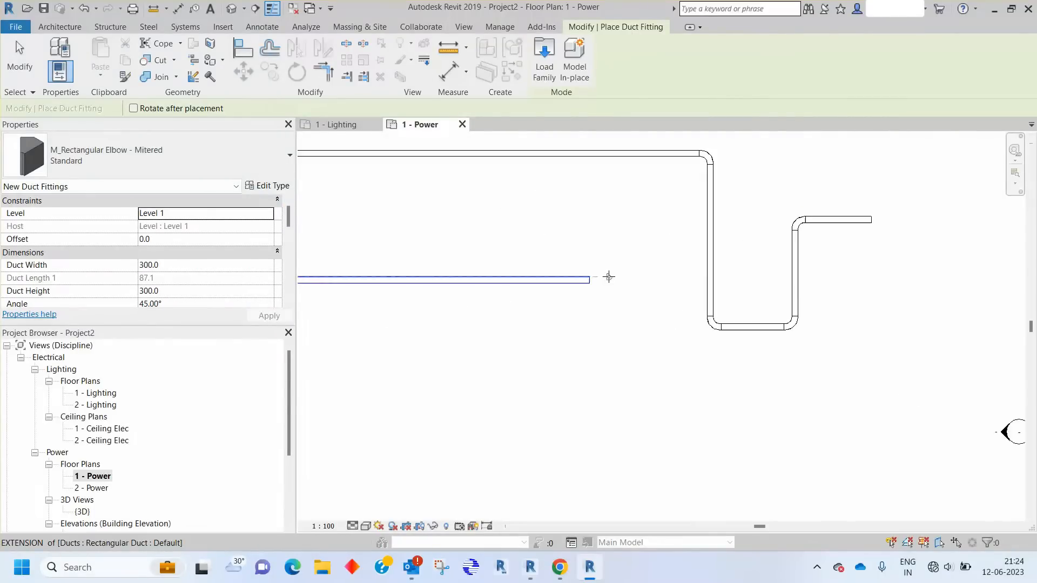
pyautogui.scroll(1, 609, 278)
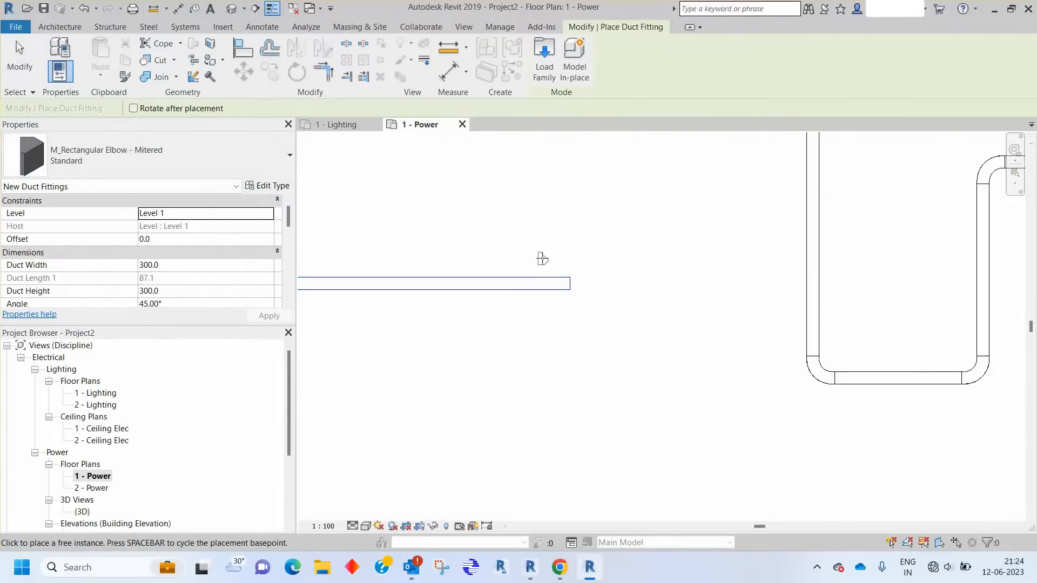
pyautogui.press('Escape')
# Set the Elbow routing preference of the Default rectangular duct type to M_Rectangular Elbow - Mitered: Standard
pyautogui.scroll(-1, 634, 278)
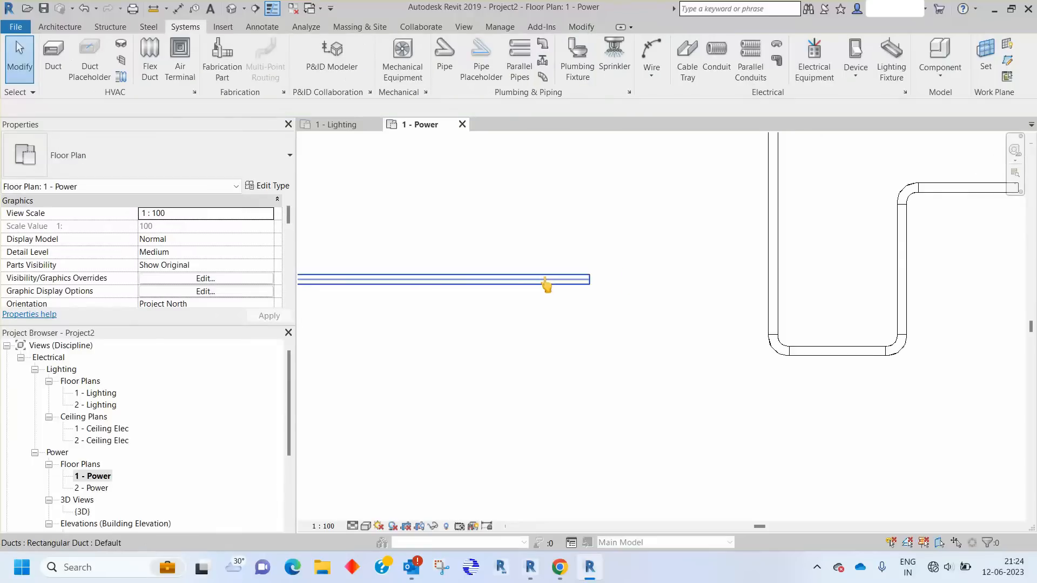
pyautogui.click(453, 279)
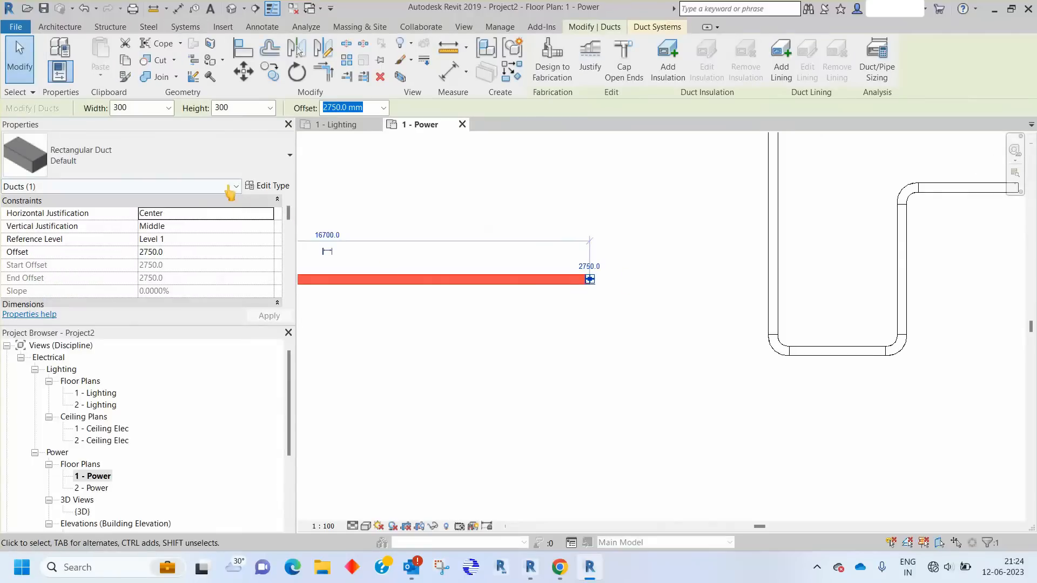
pyautogui.click(271, 187)
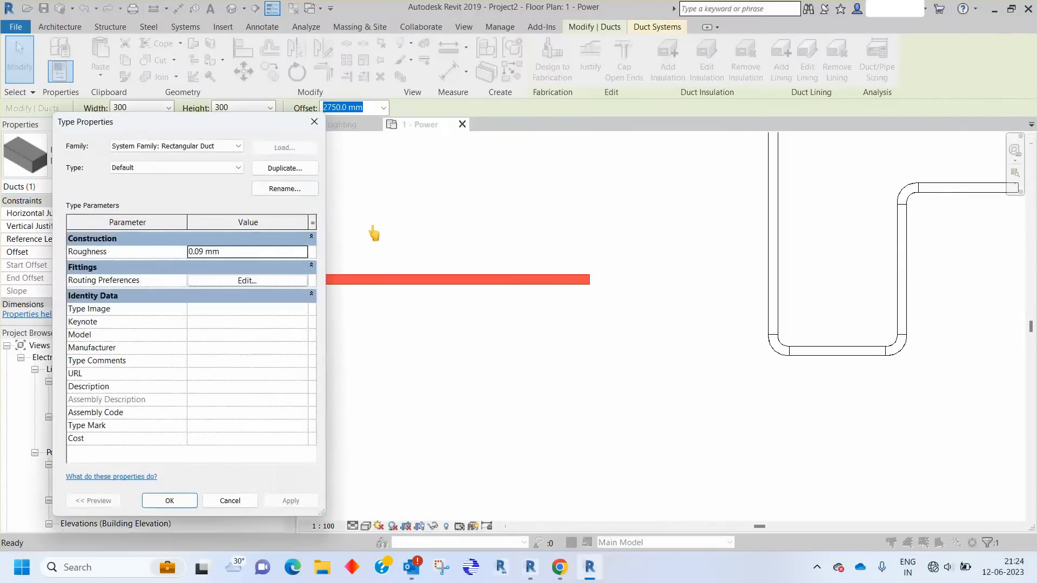
pyautogui.click(254, 282)
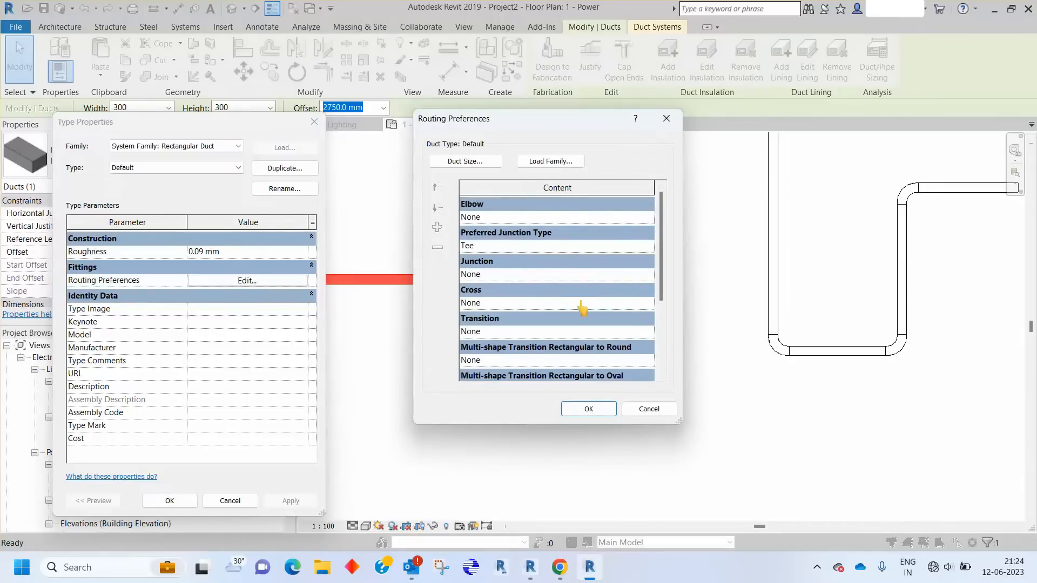
pyautogui.scroll(-4, 581, 303)
pyautogui.scroll(3, 583, 309)
pyautogui.scroll(1, 584, 309)
pyautogui.click(647, 217)
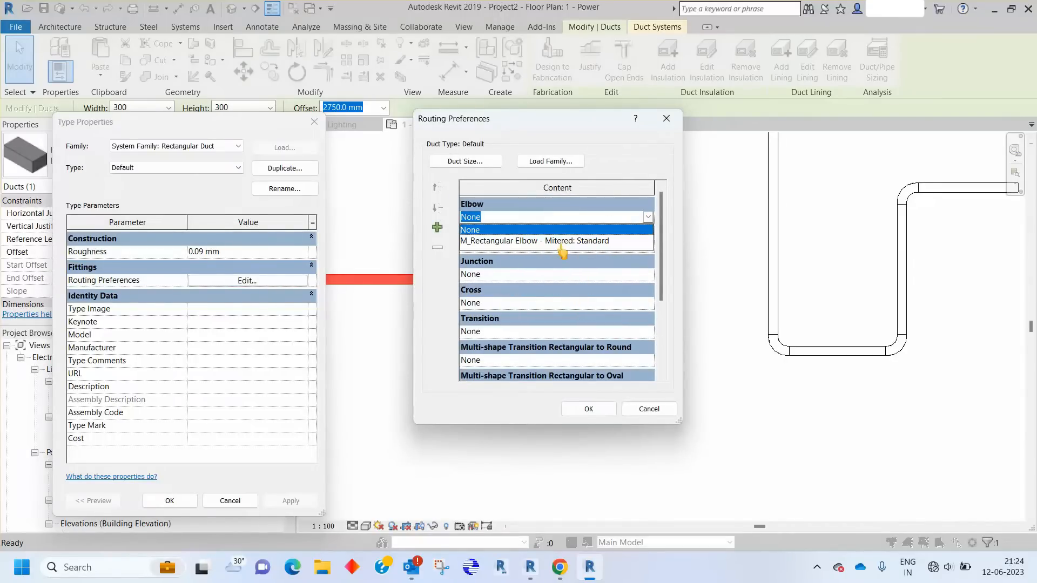
pyautogui.click(562, 242)
pyautogui.click(589, 408)
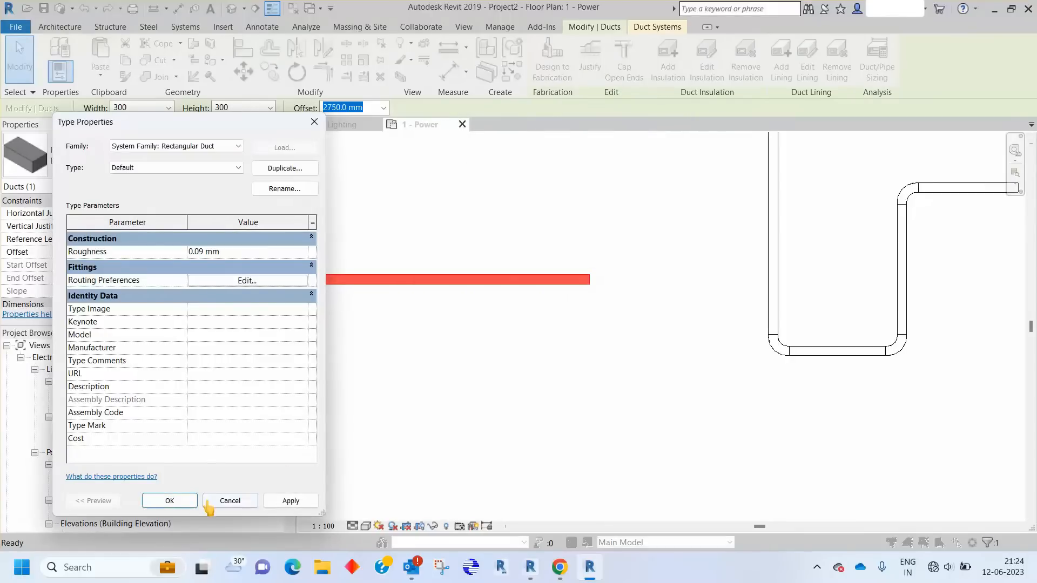
pyautogui.click(169, 500)
# Draw a duct segment straight down in plan from the right end of the long horizontal duct
pyautogui.rightClick(591, 281)
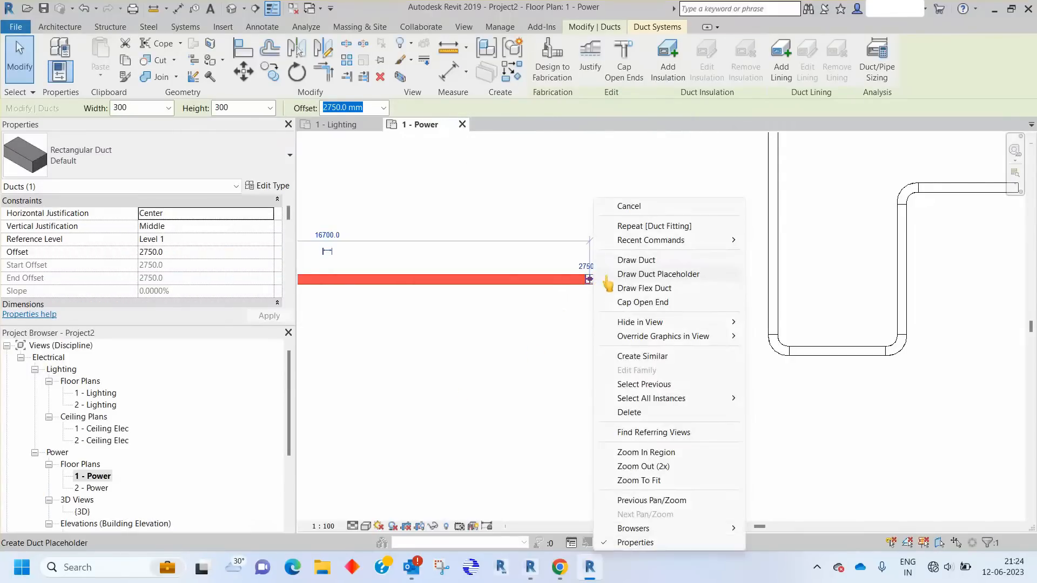
pyautogui.click(615, 260)
pyautogui.click(587, 463)
pyautogui.moveTo(592, 475); pyautogui.dragTo(588, 412, button='middle')
pyautogui.press('Escape')
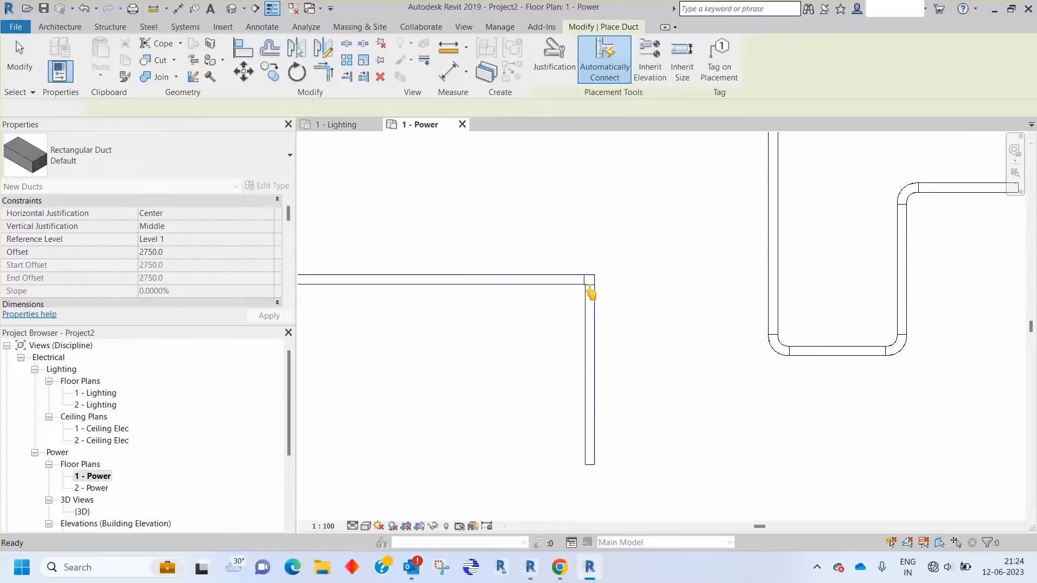
pyautogui.press('Escape')
pyautogui.scroll(4, 590, 287)
pyautogui.scroll(-2, 610, 269)
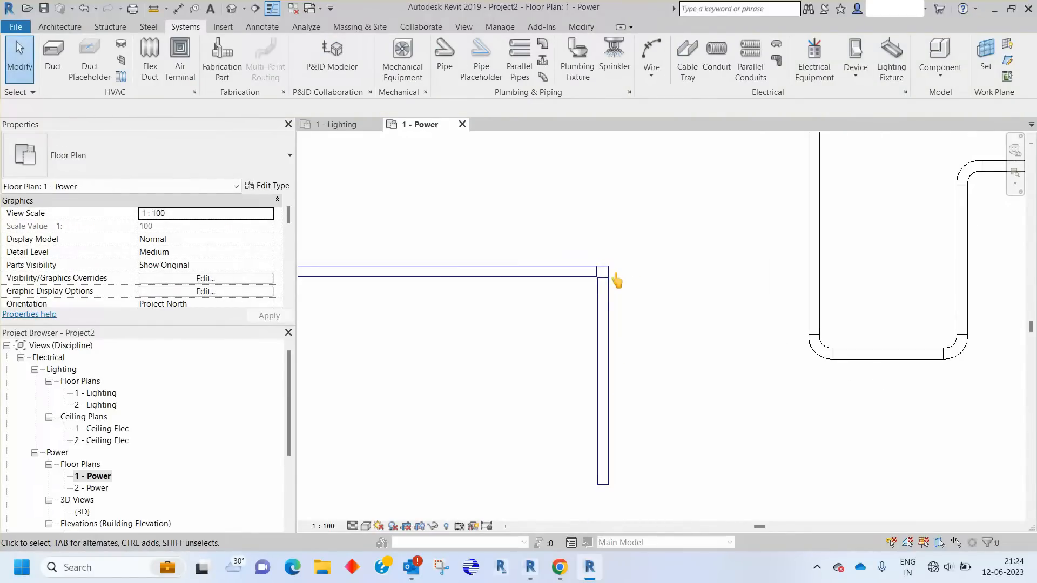
# Continue the duct from the lower end of the vertical segment with a horizontal run to the right and a short segment down
pyautogui.scroll(-4, 553, 236)
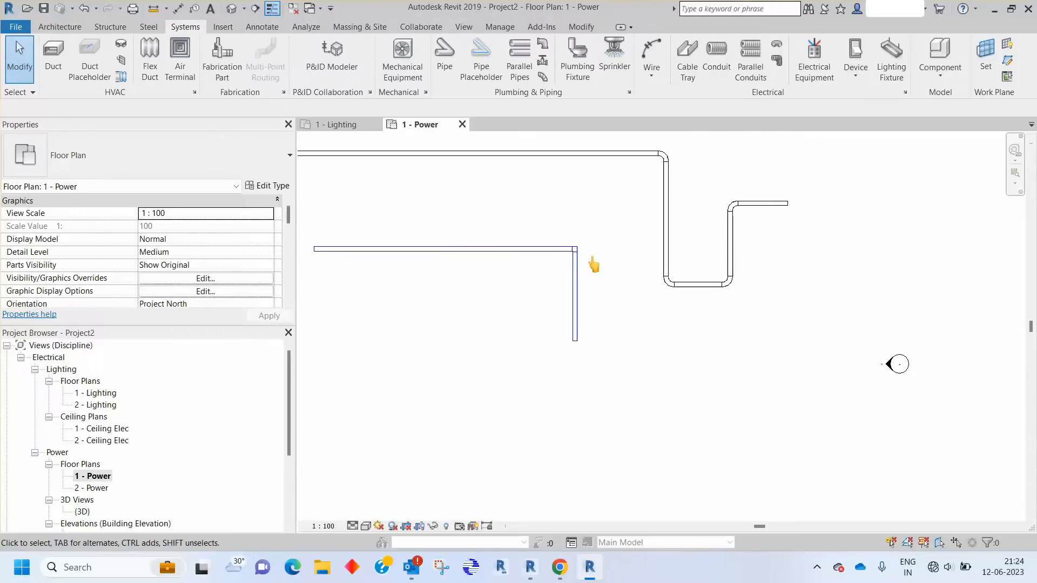
pyautogui.rightClick(579, 346)
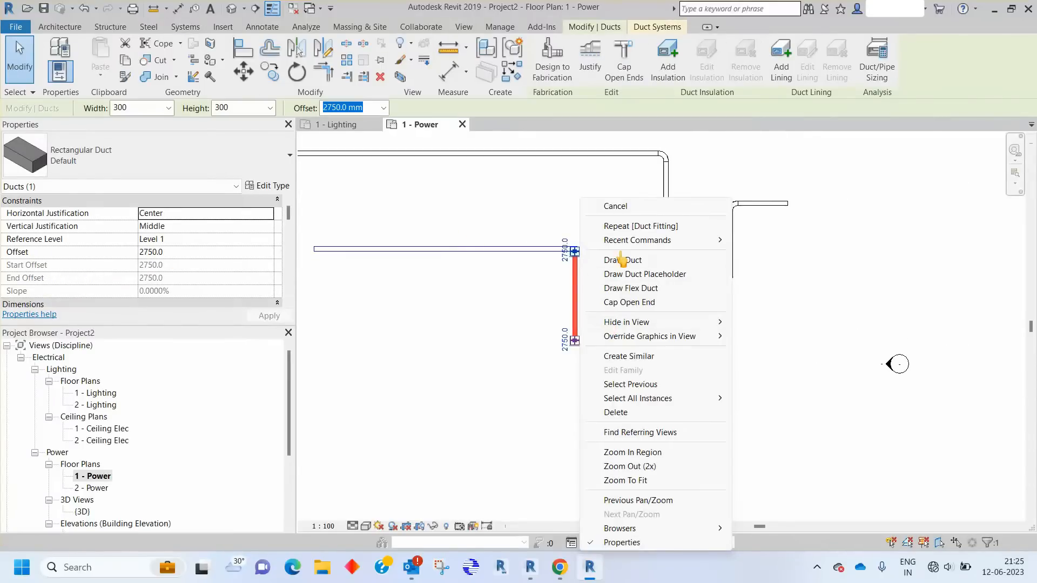
pyautogui.click(600, 261)
pyautogui.click(737, 341)
pyautogui.click(737, 393)
pyautogui.press('Escape')
pyautogui.scroll(2, 570, 273)
pyautogui.press('Escape')
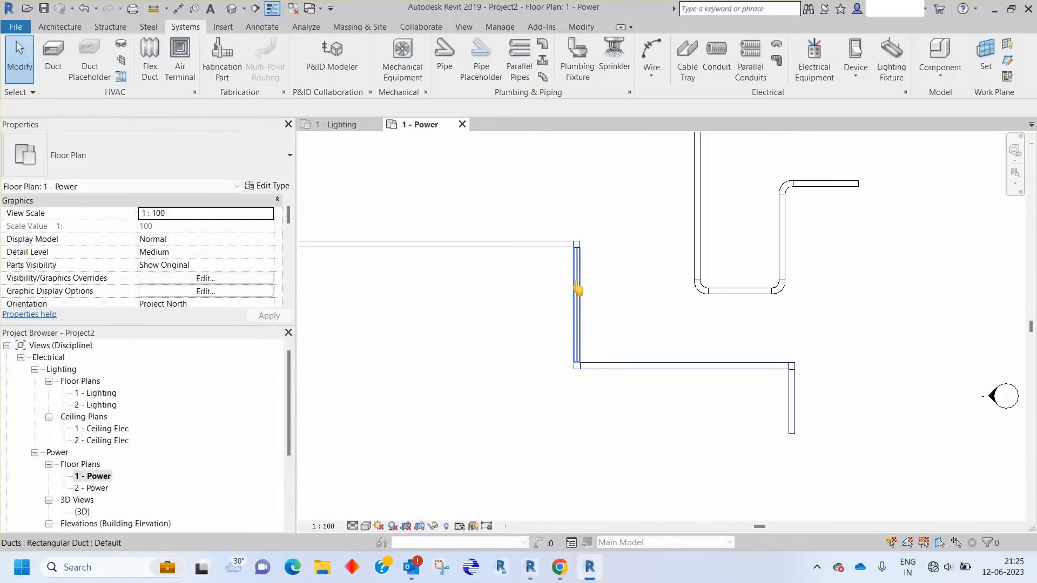
# Copy the vertical duct segment to the middle of the lower horizontal run and shorten the copy's upper end to leave a gap below that run
pyautogui.click(574, 291)
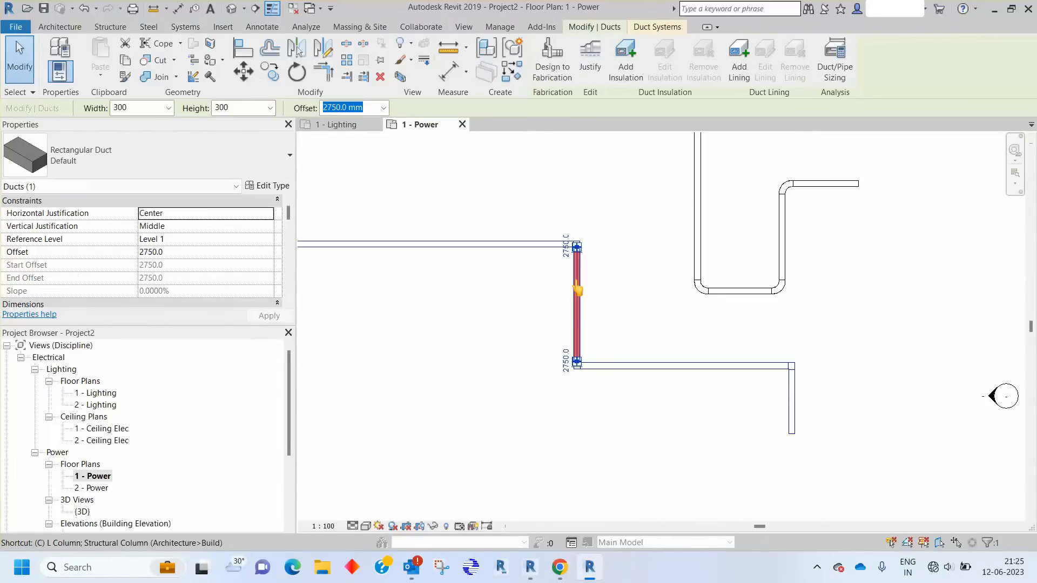
pyautogui.click(270, 71)
pyautogui.click(577, 322)
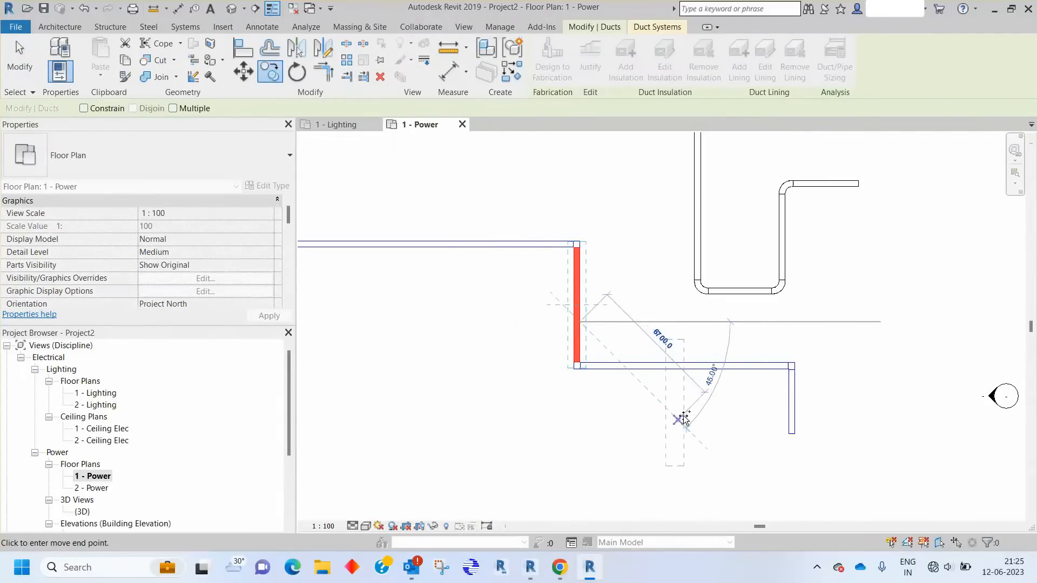
pyautogui.click(689, 416)
pyautogui.press('Escape')
pyautogui.click(687, 417)
pyautogui.scroll(2, 679, 329)
pyautogui.moveTo(692, 348); pyautogui.dragTo(691, 397)
pyautogui.moveTo(703, 422); pyautogui.dragTo(646, 392, button='middle')
pyautogui.press('Escape')
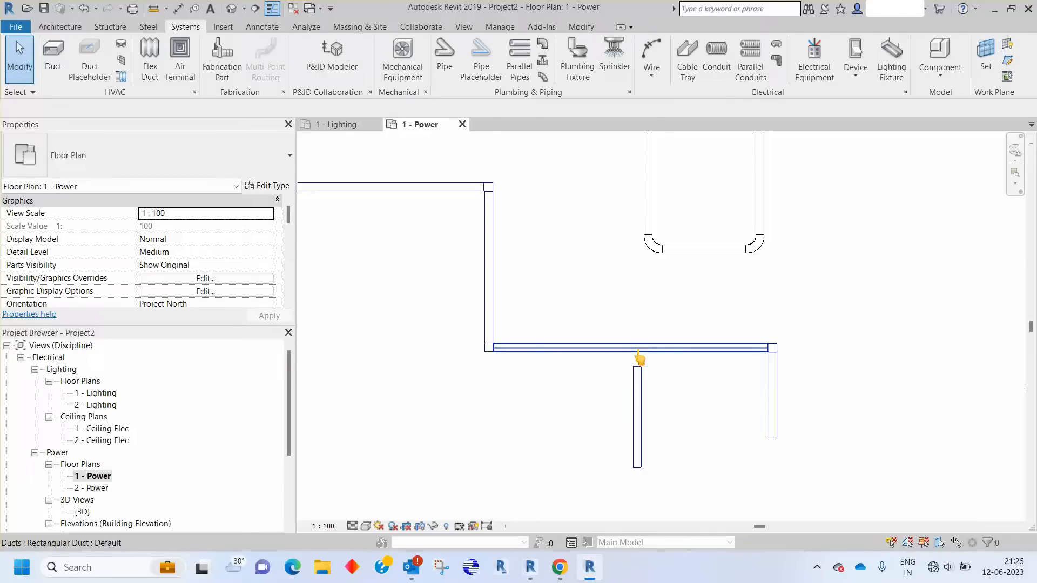
# Start placing a duct fitting and browse the families to load in the Rectangular duct fittings' Tees folder
pyautogui.press('d')
pyautogui.press('f')
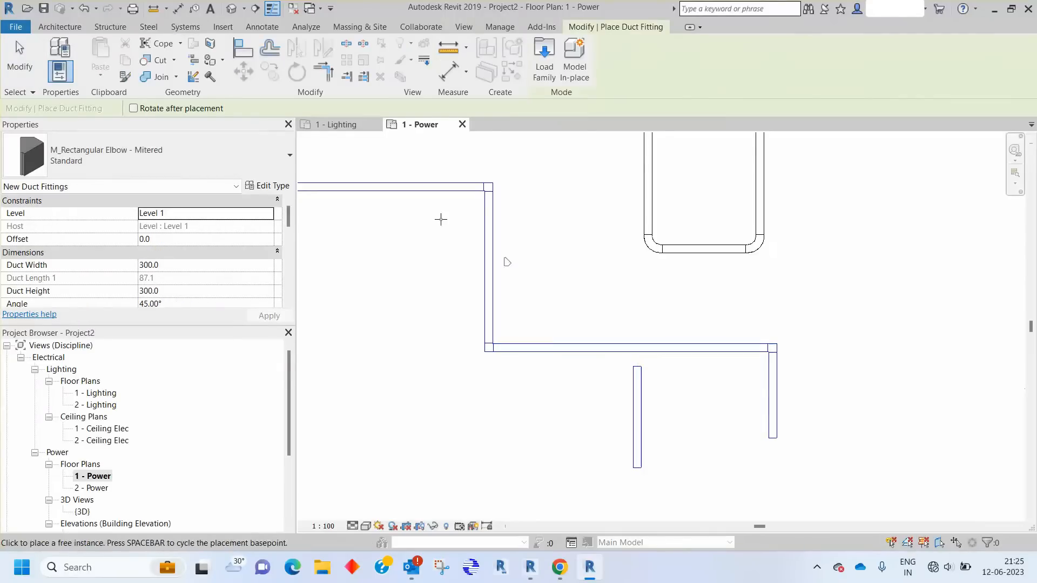
pyautogui.click(544, 59)
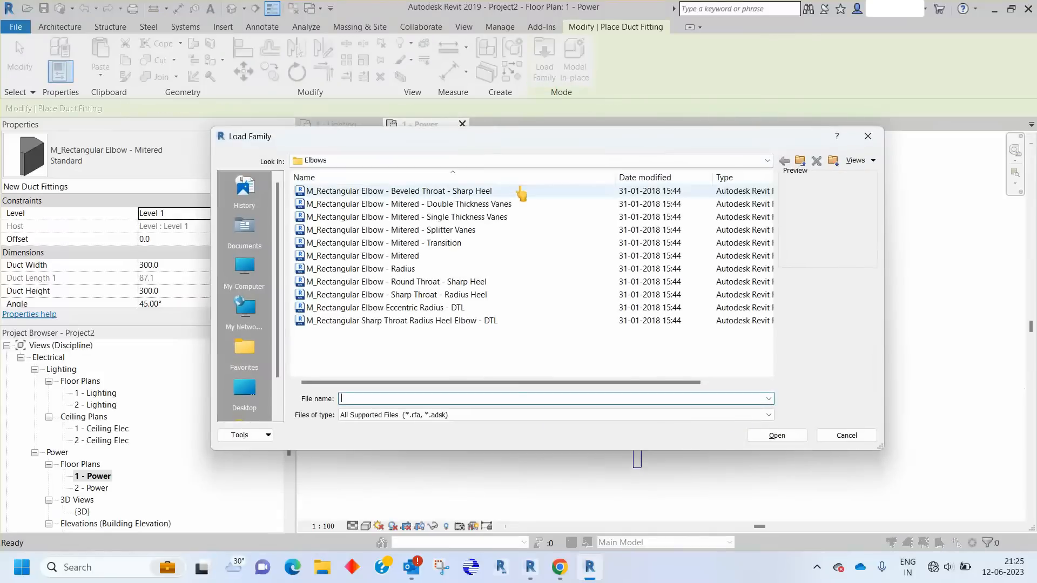
pyautogui.click(413, 161)
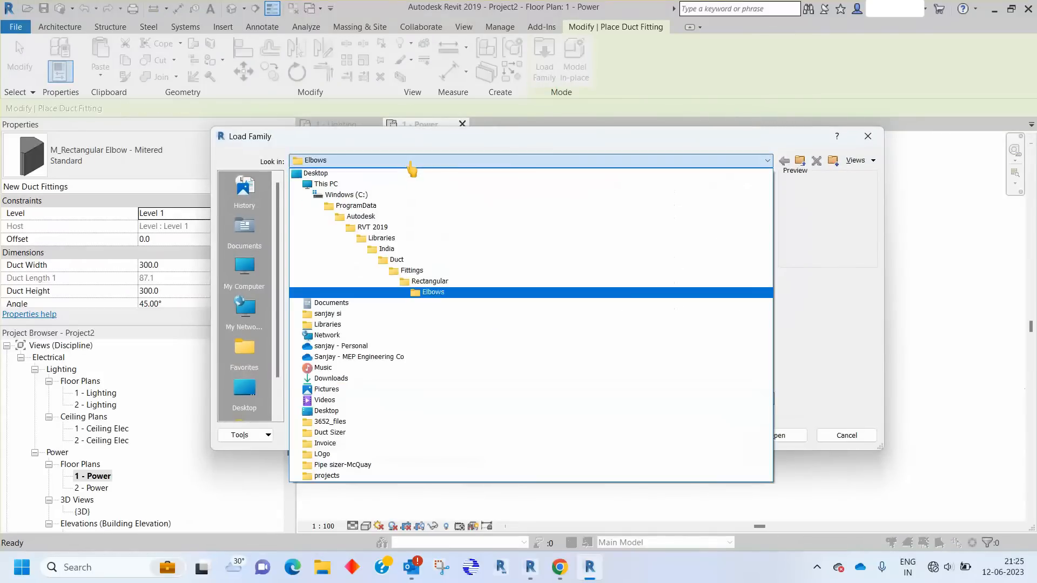
pyautogui.click(429, 281)
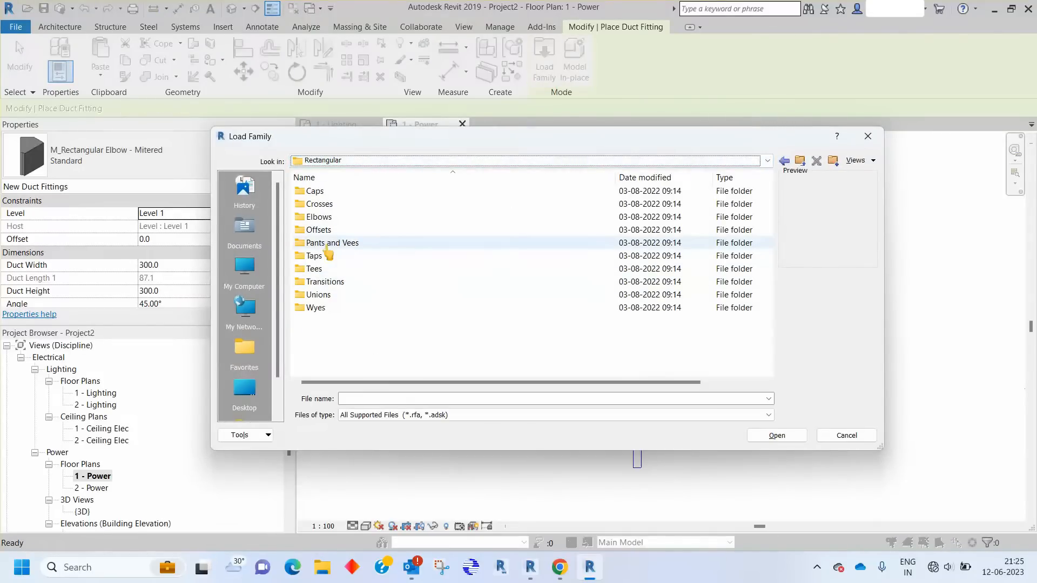
pyautogui.doubleClick(315, 268)
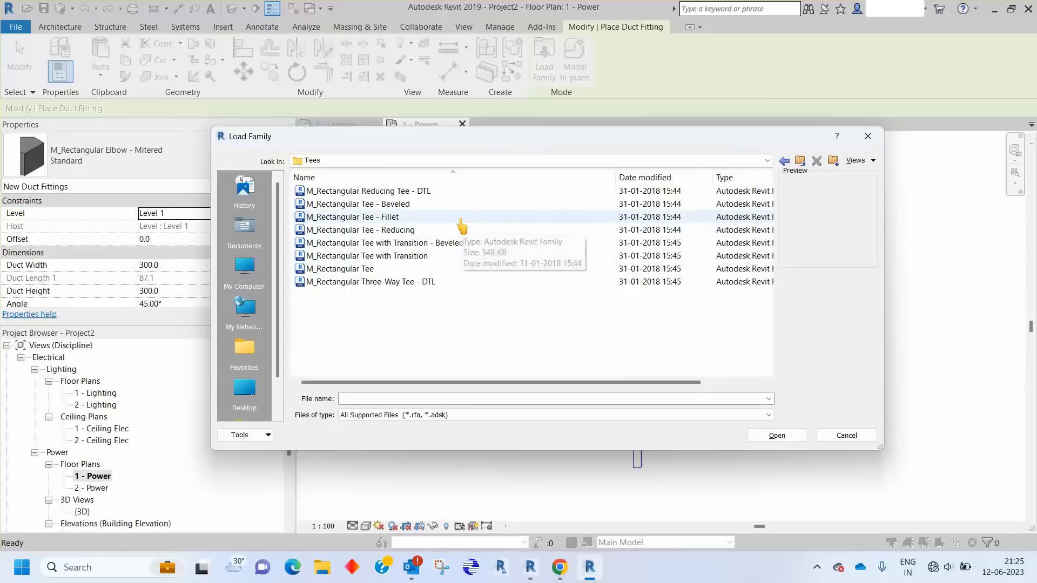
# Preview the available rectangular tee families, load M_Rectangular Tee, and leave fitting placement
pyautogui.click(408, 206)
pyautogui.click(408, 193)
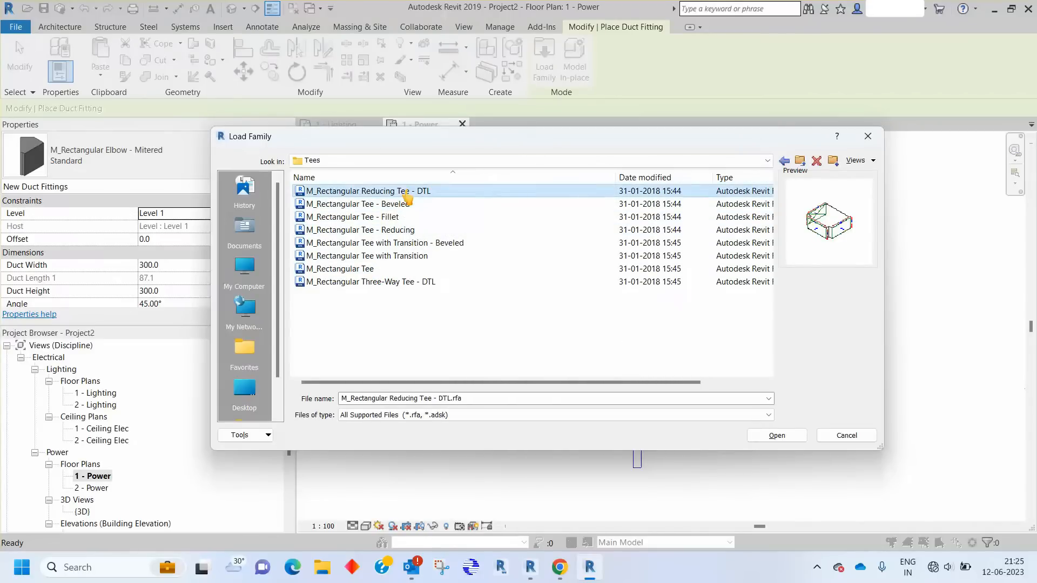
pyautogui.click(393, 218)
pyautogui.click(402, 232)
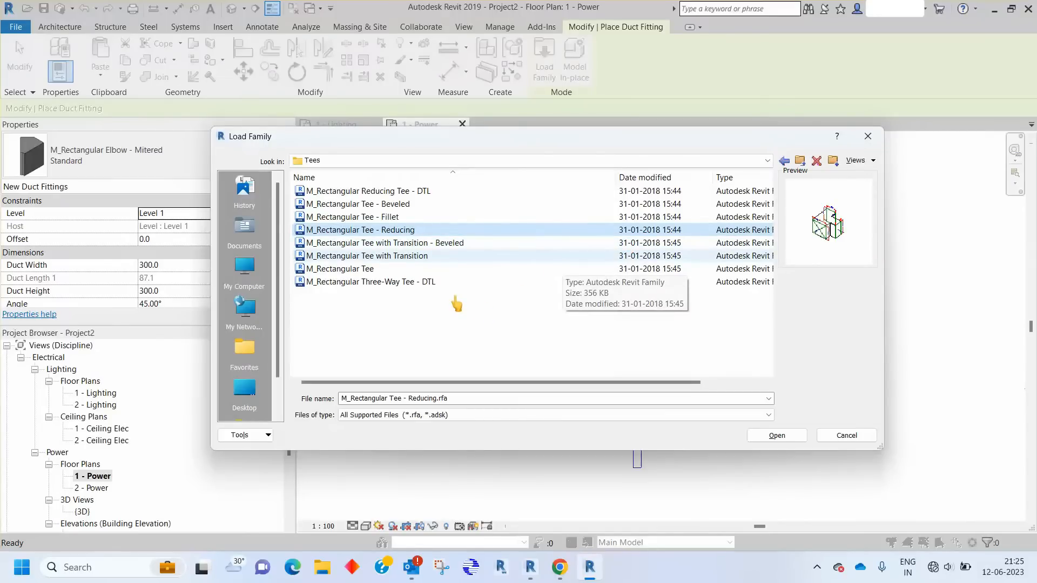
pyautogui.click(461, 248)
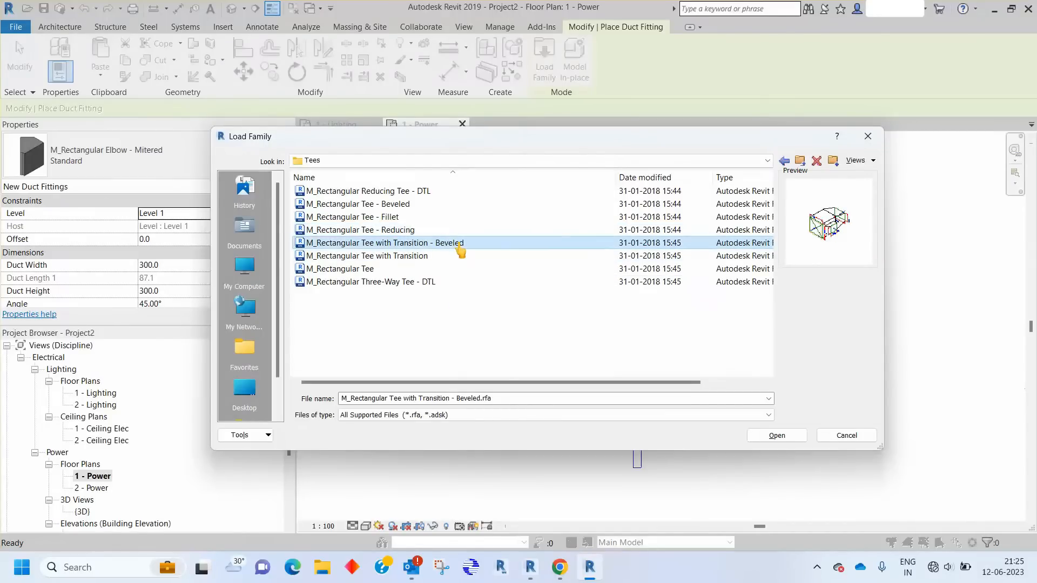
pyautogui.click(411, 258)
pyautogui.click(367, 270)
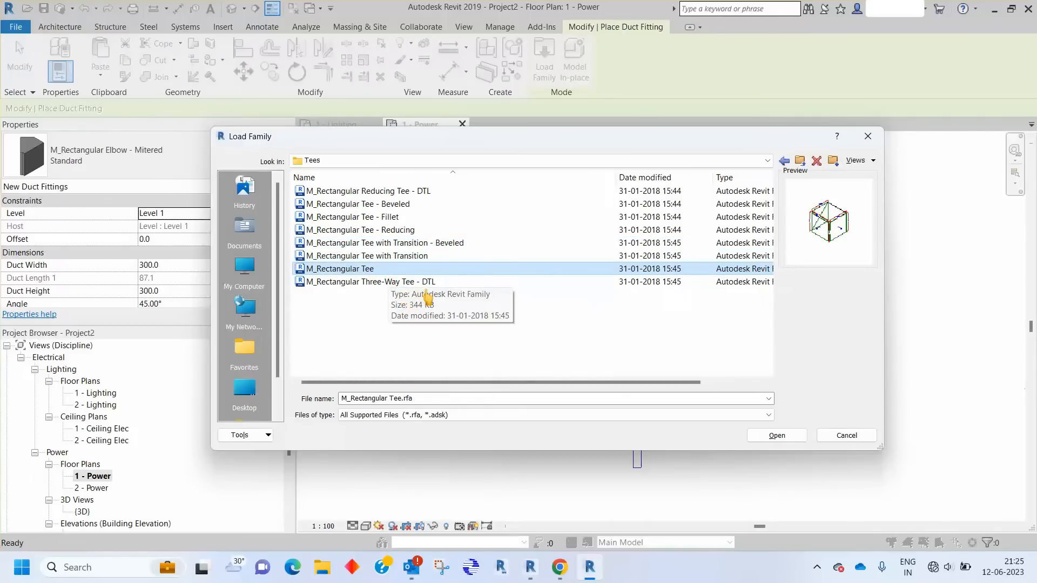
pyautogui.click(776, 435)
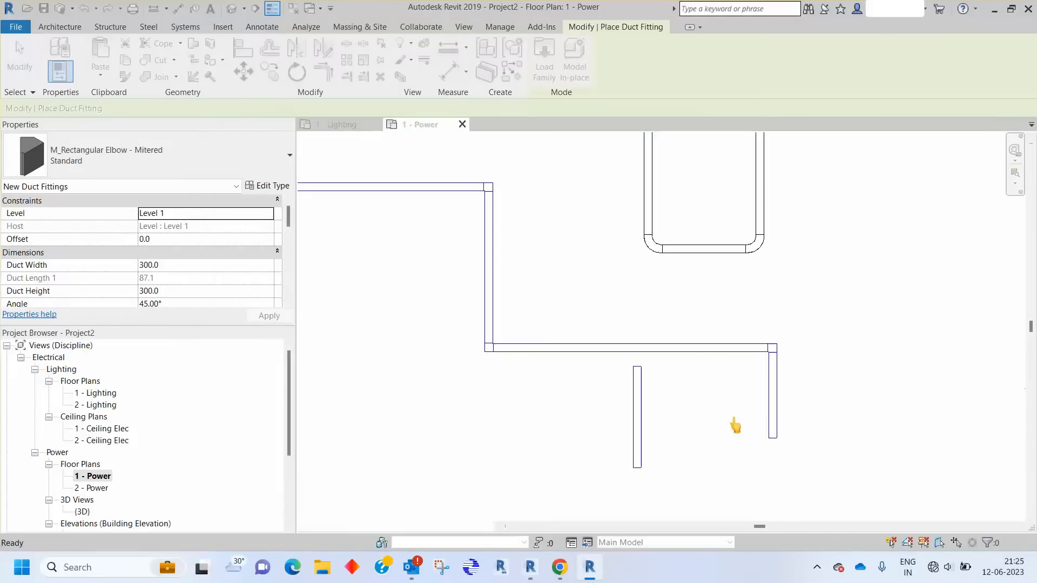
pyautogui.scroll(3, 651, 331)
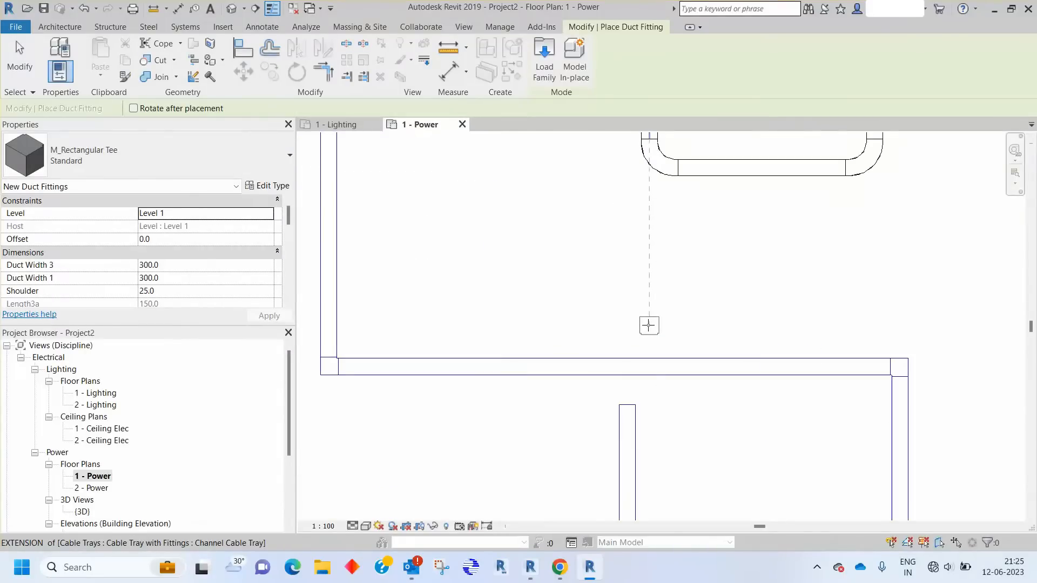
pyautogui.press('Escape')
# Set the Junction routing preference of the Default rectangular duct type to M_Rectangular Tee: Standard
pyautogui.click(647, 367)
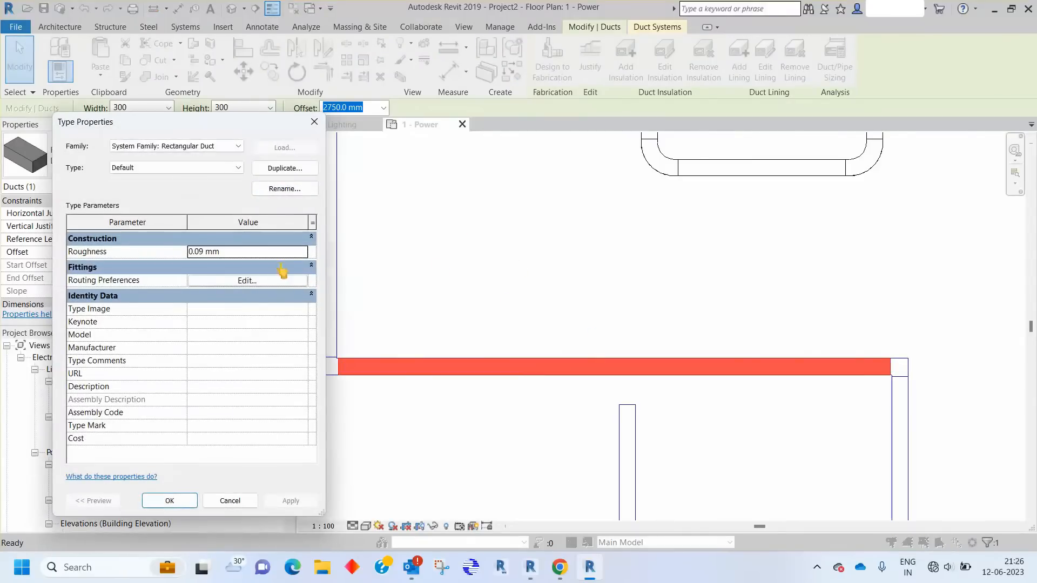
pyautogui.click(247, 281)
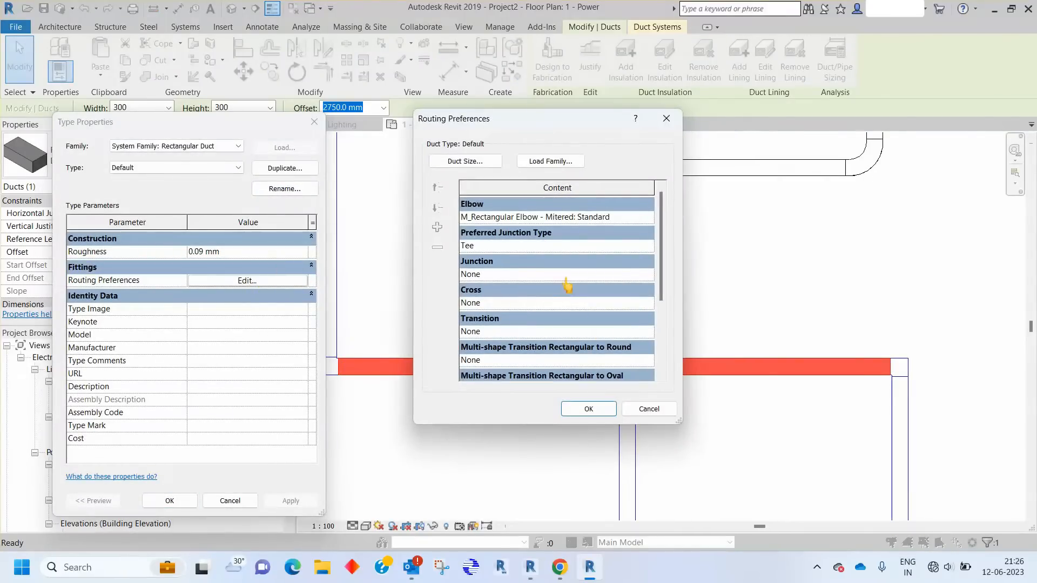
pyautogui.click(647, 274)
pyautogui.click(647, 274)
pyautogui.click(540, 303)
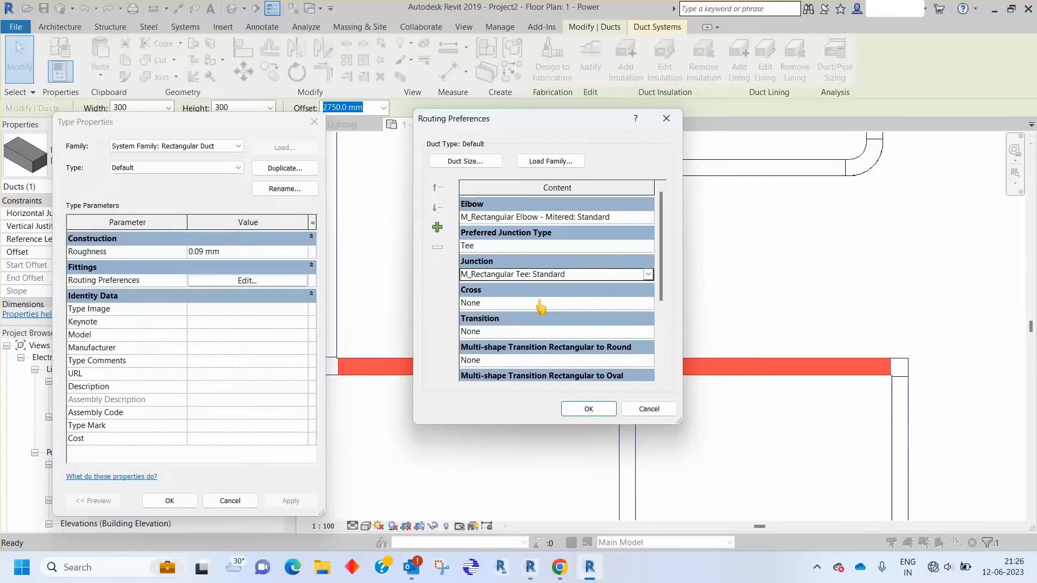
pyautogui.click(588, 410)
pyautogui.click(162, 502)
# Extend the upper end of the separate vertical duct to join the middle of the lower horizontal run
pyautogui.click(607, 422)
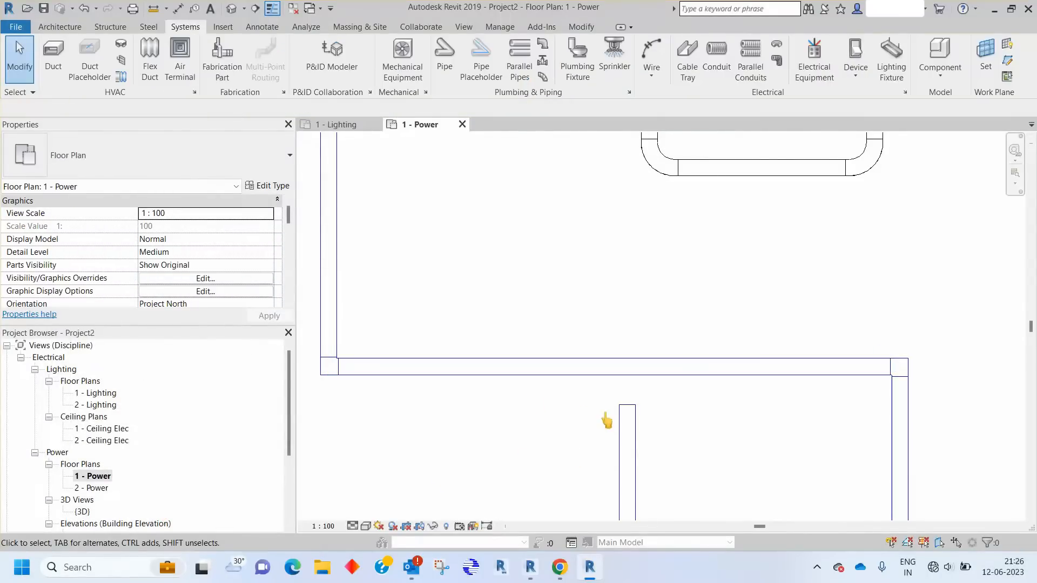
pyautogui.click(626, 422)
pyautogui.moveTo(626, 406); pyautogui.dragTo(610, 348, button='middle')
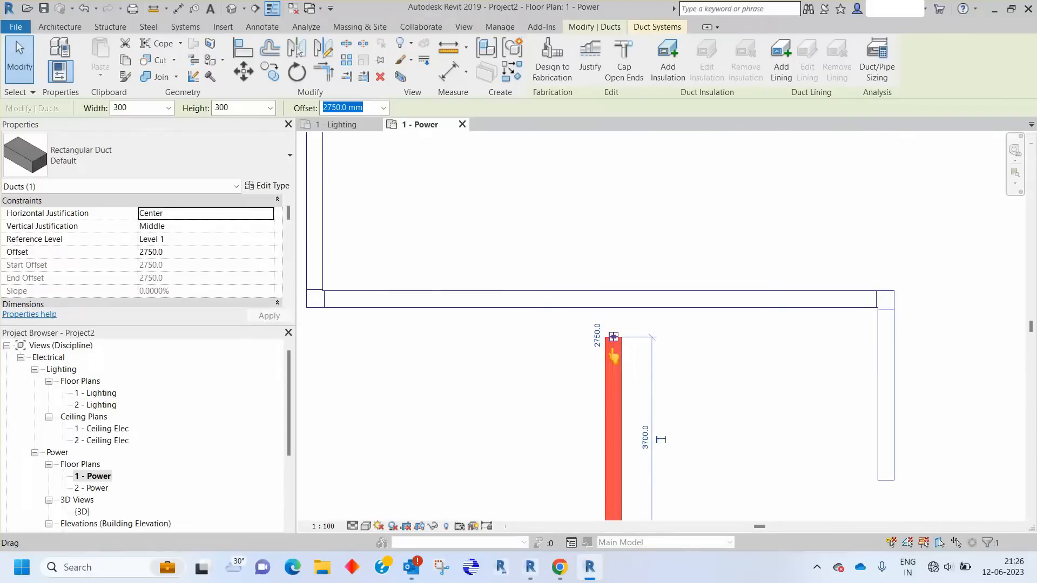
pyautogui.moveTo(614, 336); pyautogui.dragTo(614, 307)
pyautogui.click(611, 267)
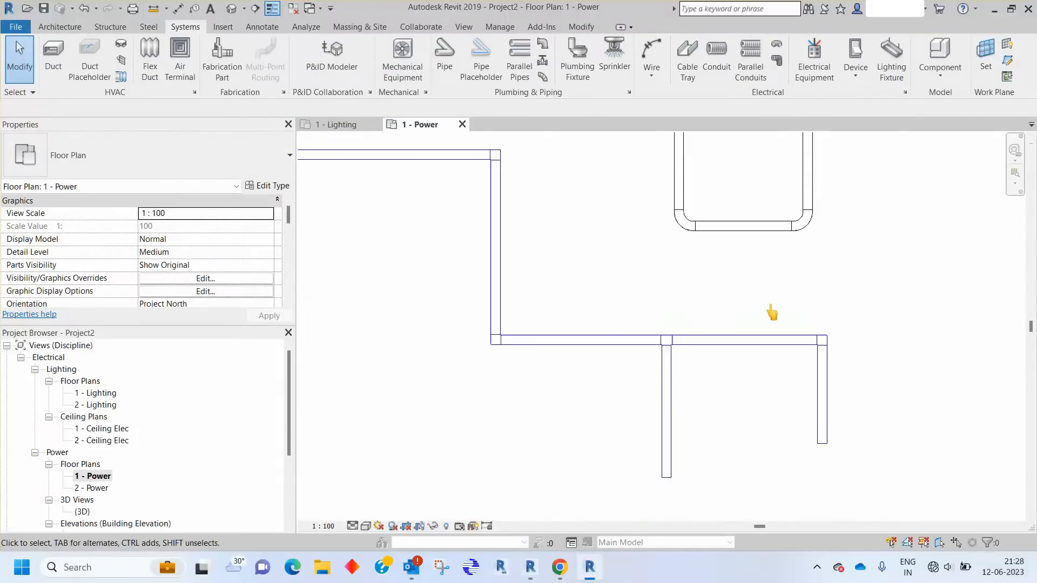
# Delete all cable trays, ducts and their fittings from the 1 - Power floor plan
pyautogui.scroll(-5, 737, 340)
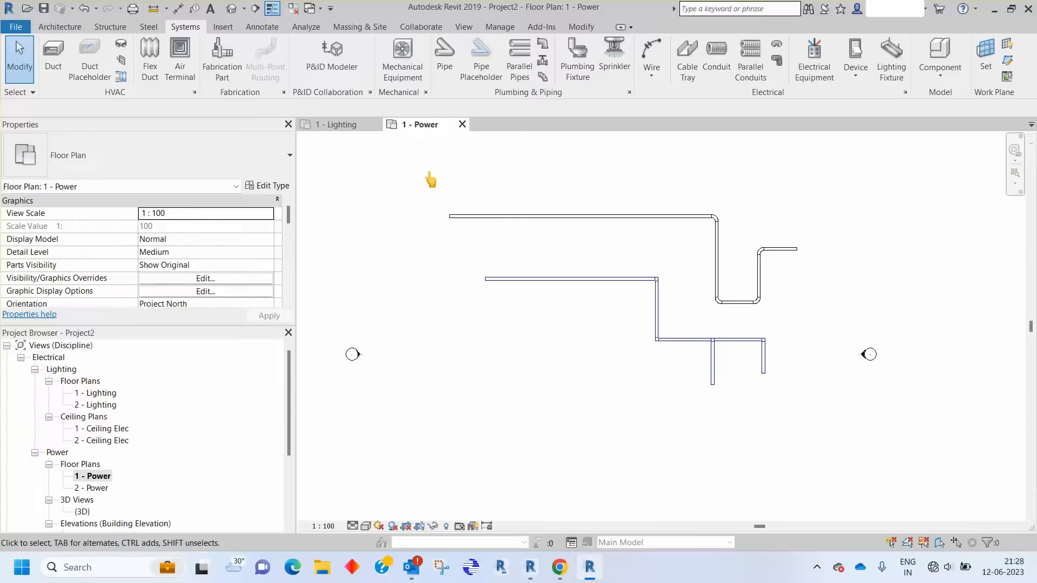
pyautogui.moveTo(431, 180); pyautogui.dragTo(818, 412)
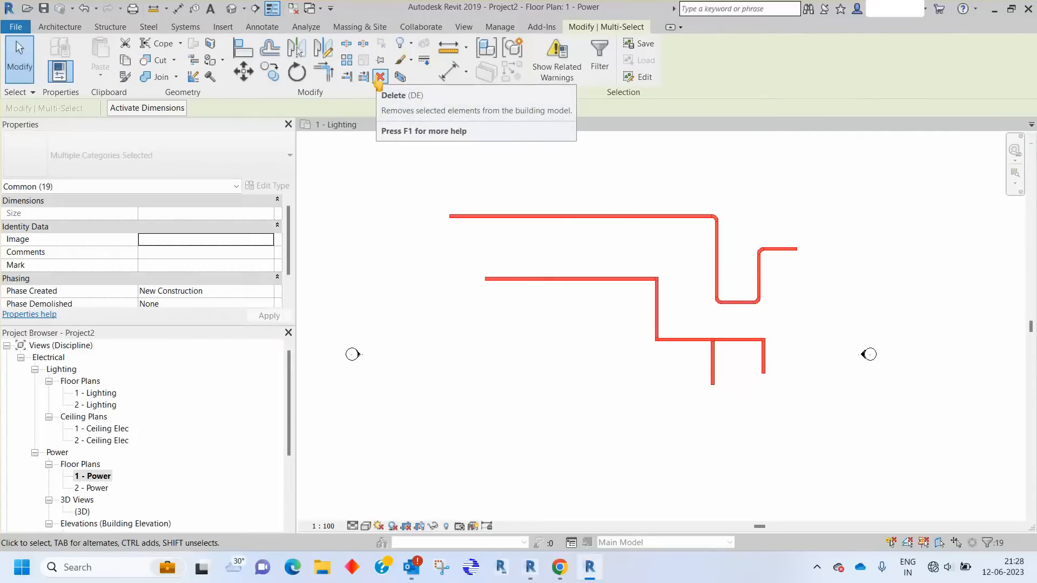
pyautogui.click(379, 80)
pyautogui.middleClick(619, 297)
pyautogui.middleClick(619, 297)
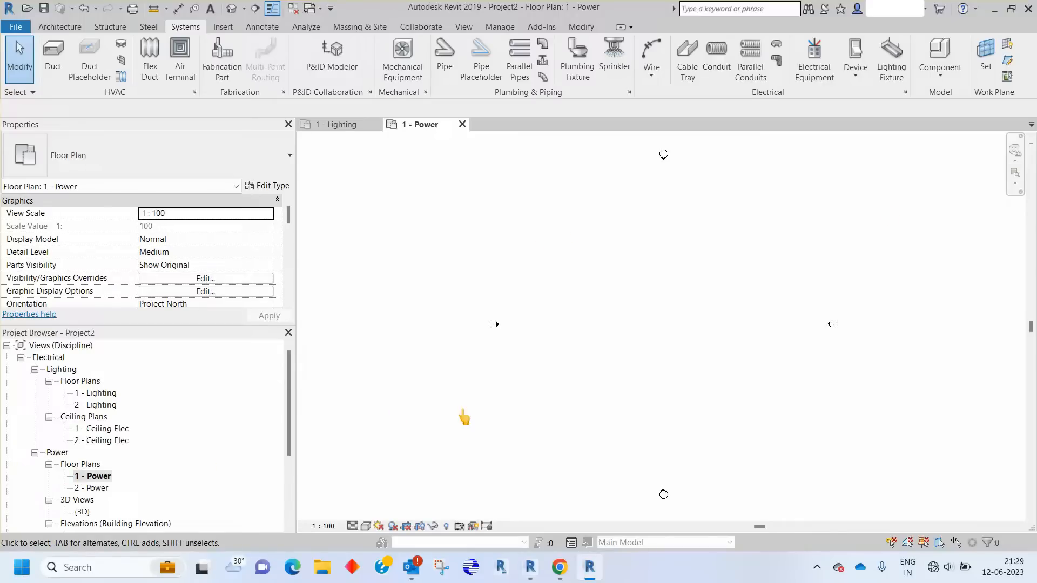
# Start placing a lighting fixture and review the available M_Plain Recessed Lighting Fixture types
pyautogui.click(892, 62)
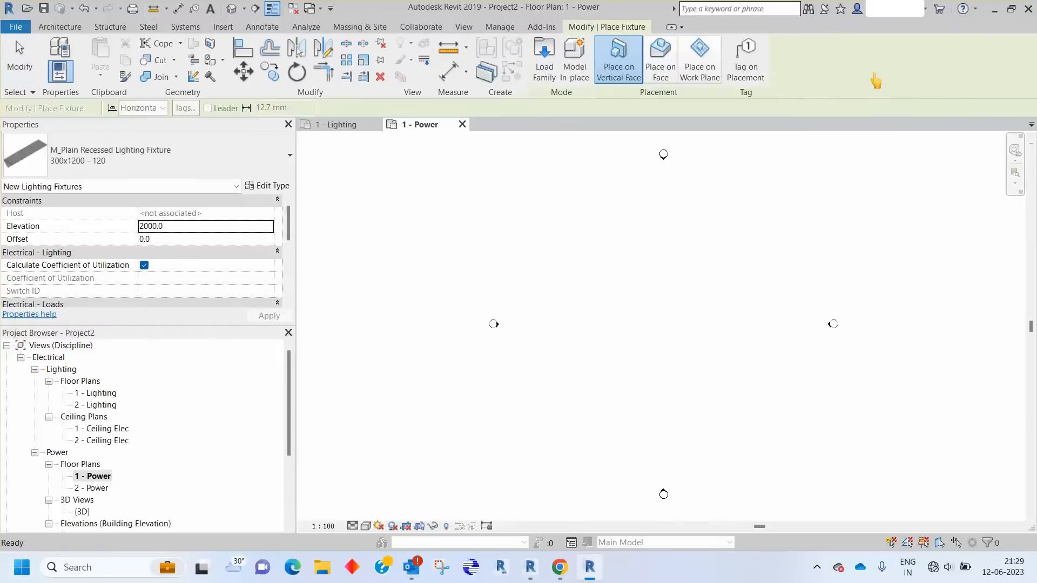
pyautogui.click(110, 172)
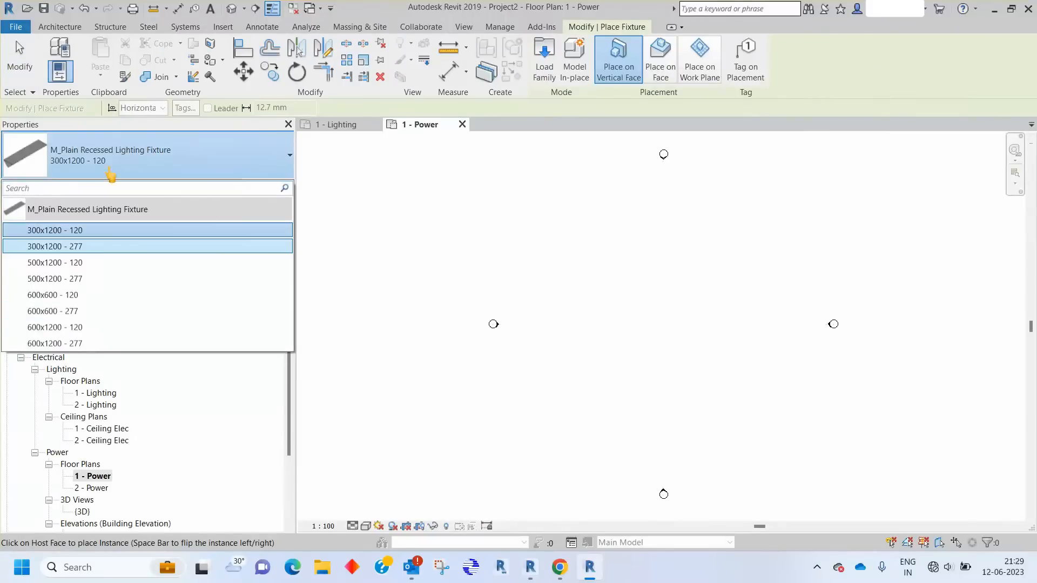
pyautogui.click(122, 155)
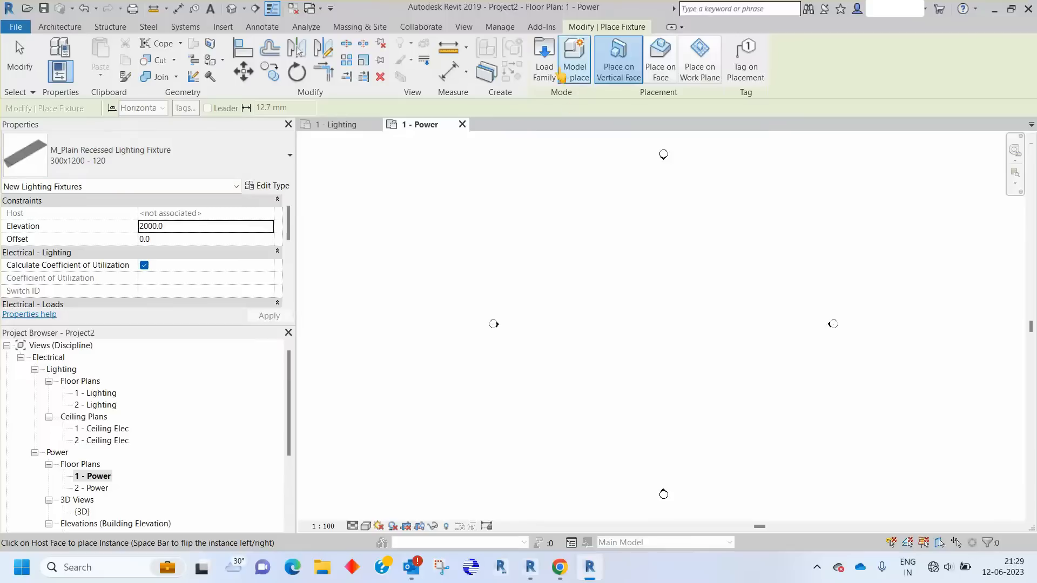
# Browse the families to load in the India library's Lighting > Architectural > Internal folder
pyautogui.click(550, 76)
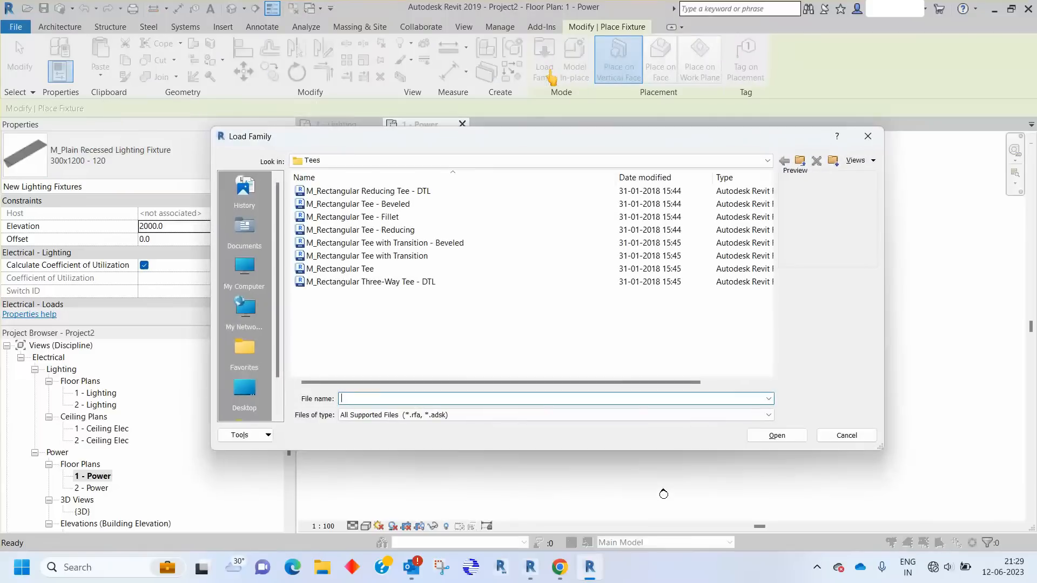
pyautogui.click(488, 162)
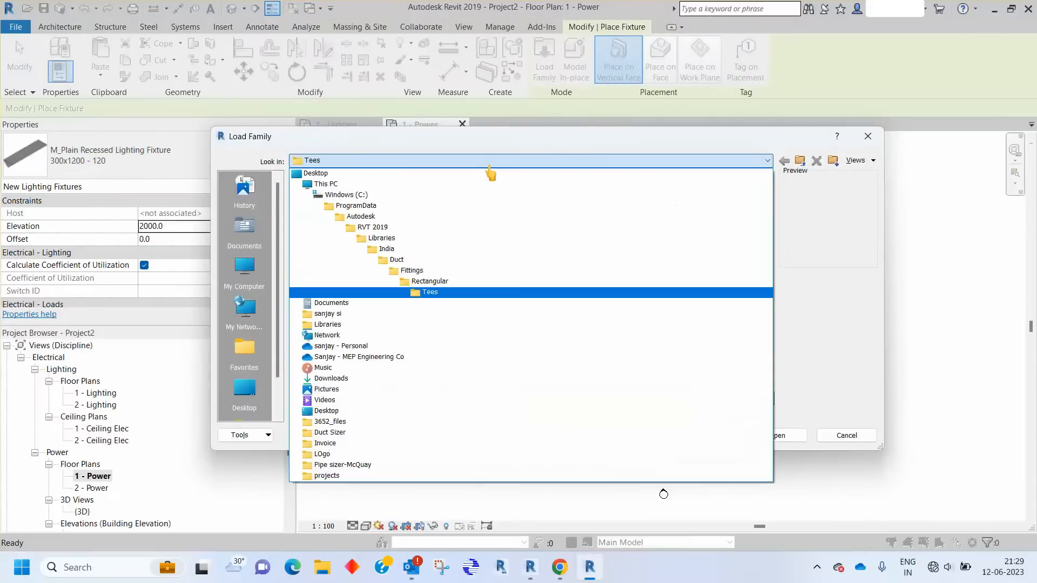
pyautogui.click(402, 249)
pyautogui.scroll(-4, 360, 281)
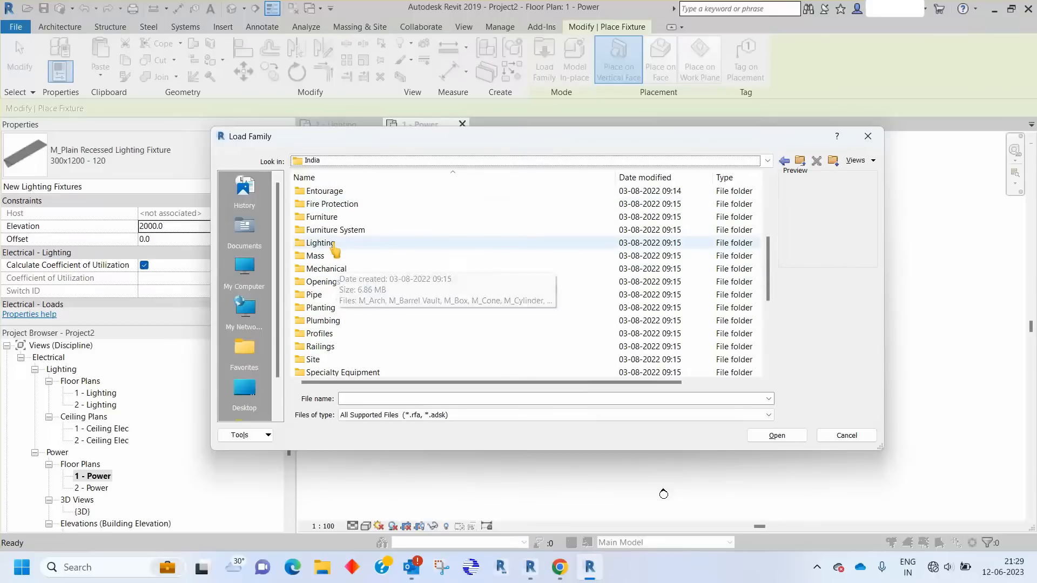
pyautogui.doubleClick(356, 243)
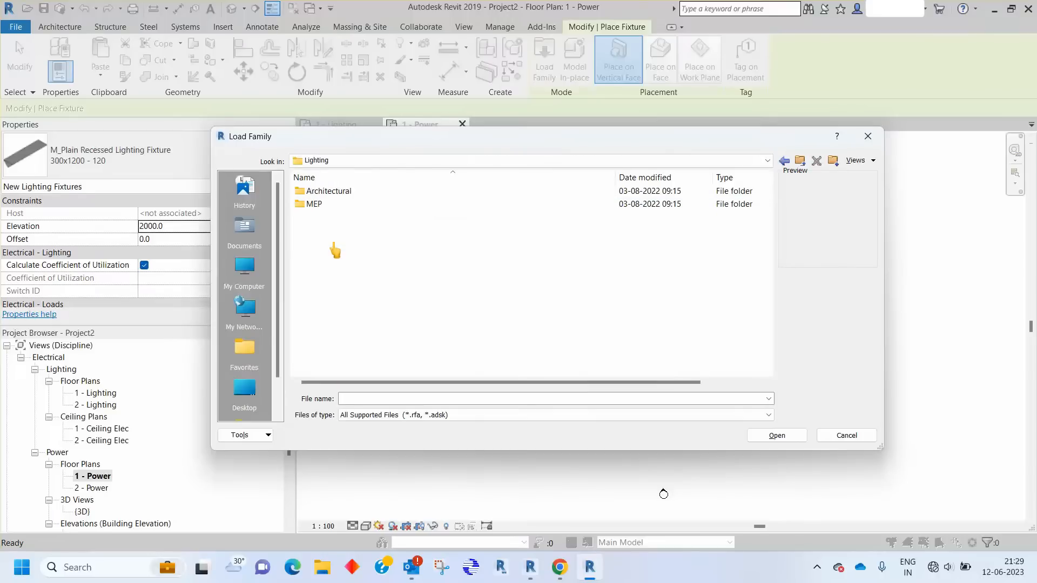
pyautogui.doubleClick(346, 192)
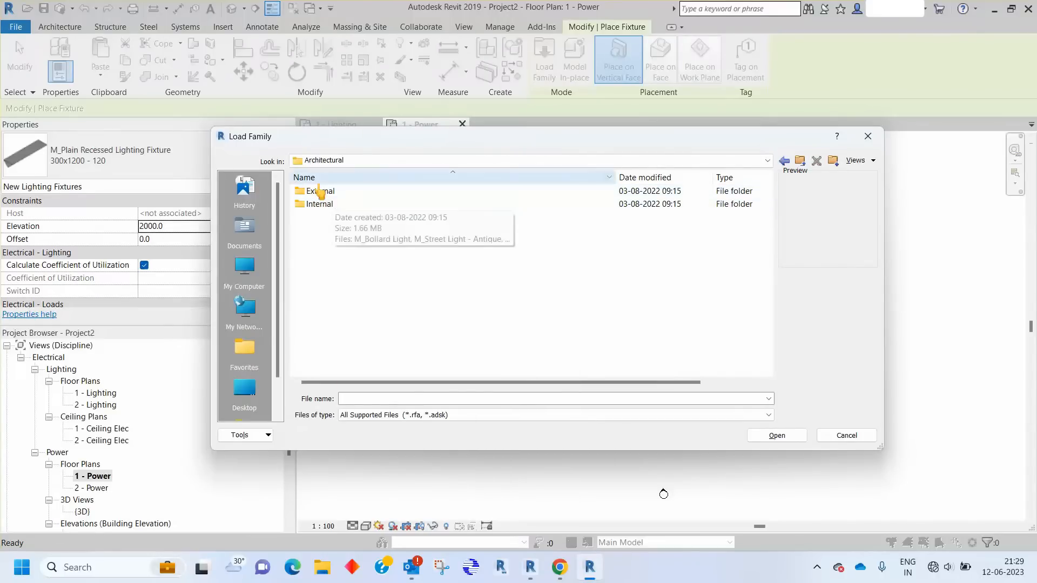
pyautogui.doubleClick(319, 204)
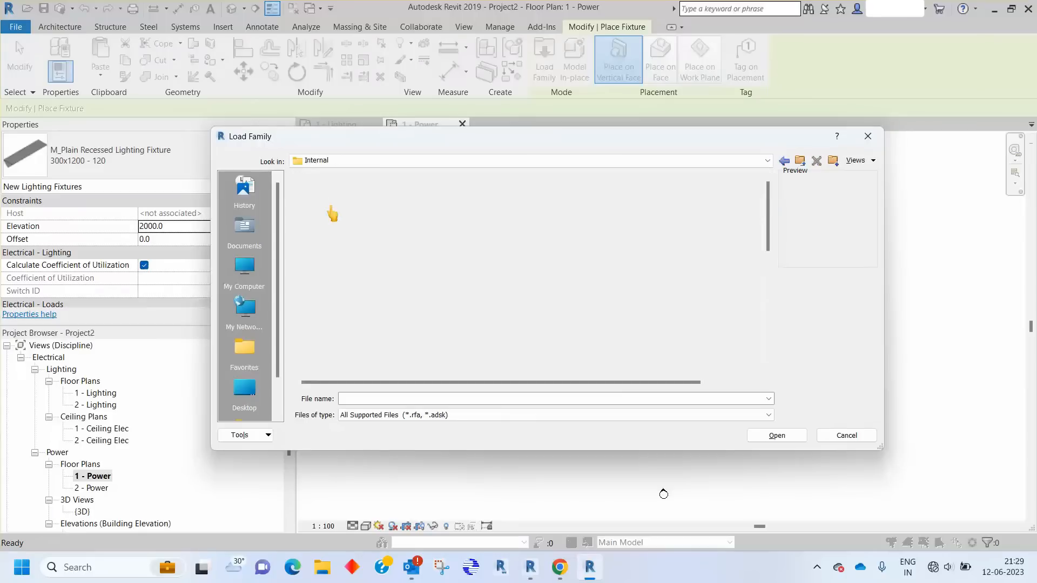
# Load all internal lighting families, from M_Ceiling Light - Flat Round through M_Wall Lamp - Bracket, accepting the Specify Types settings
pyautogui.scroll(-7, 387, 305)
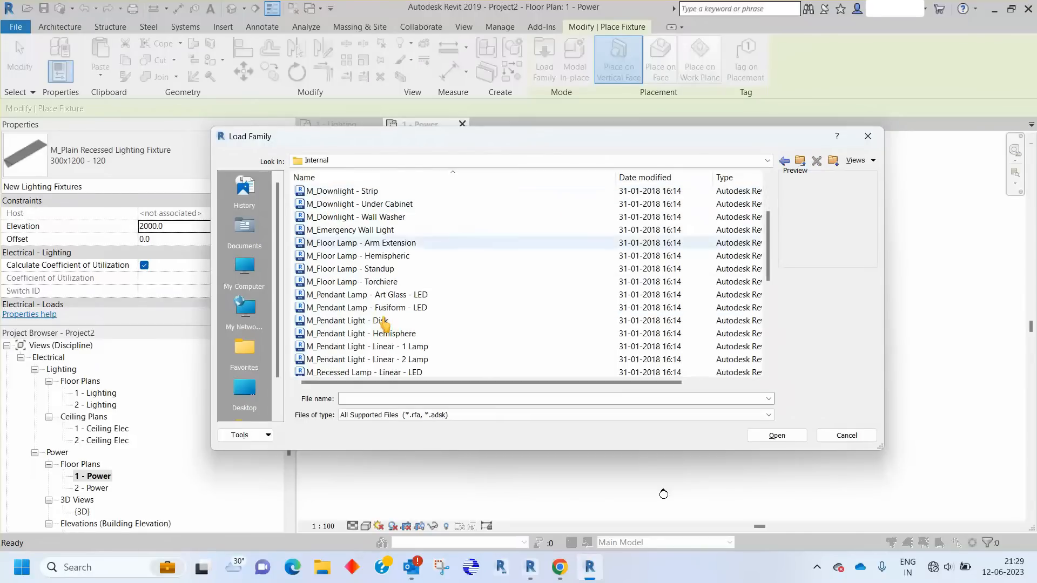
pyautogui.scroll(5, 373, 249)
pyautogui.scroll(2, 372, 248)
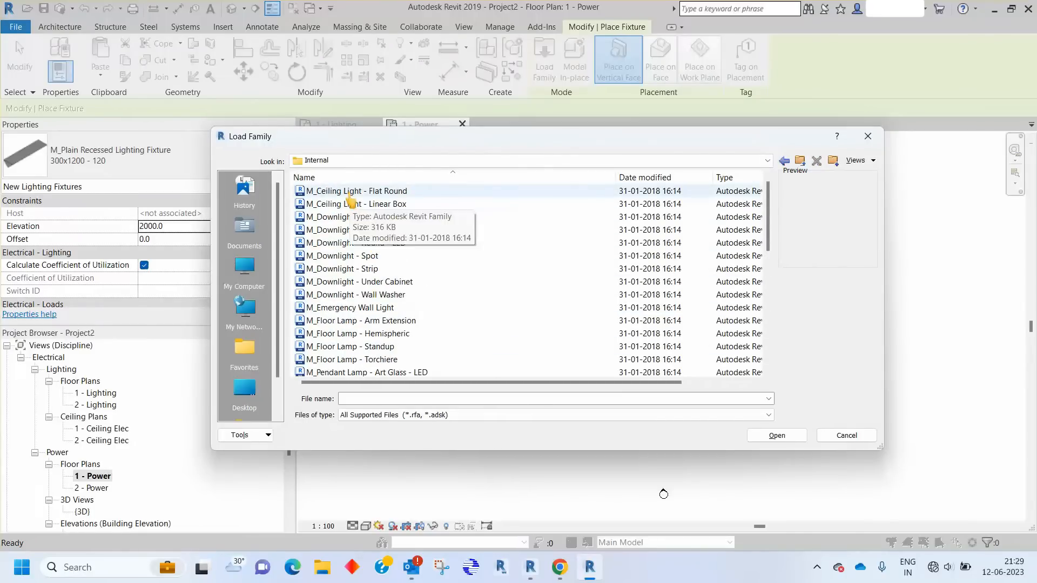
pyautogui.click(373, 192)
pyautogui.scroll(-8, 417, 270)
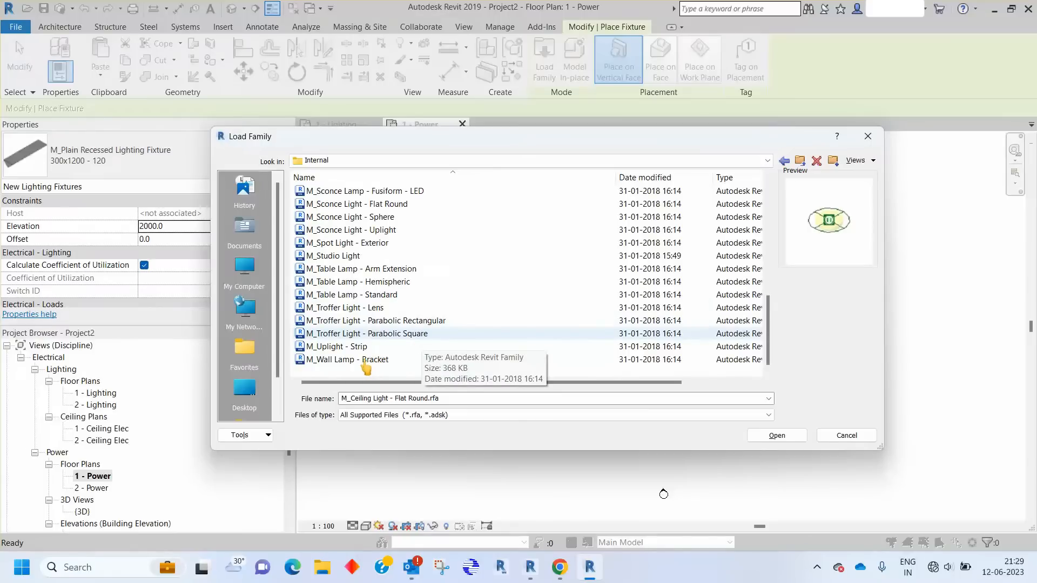
pyautogui.keyDown('shift'); pyautogui.click(367, 360); pyautogui.keyUp('shift')
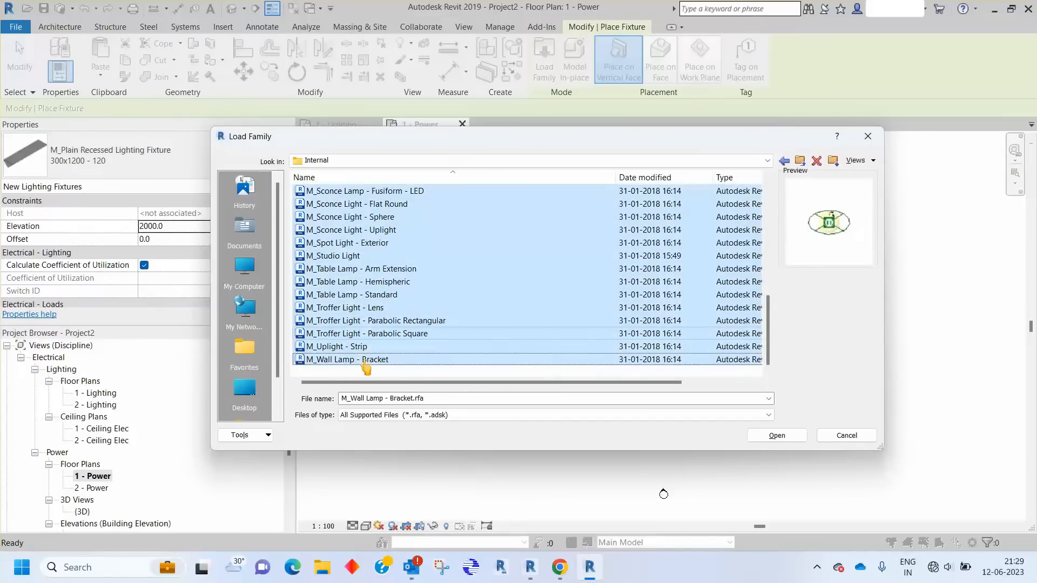
pyautogui.click(778, 442)
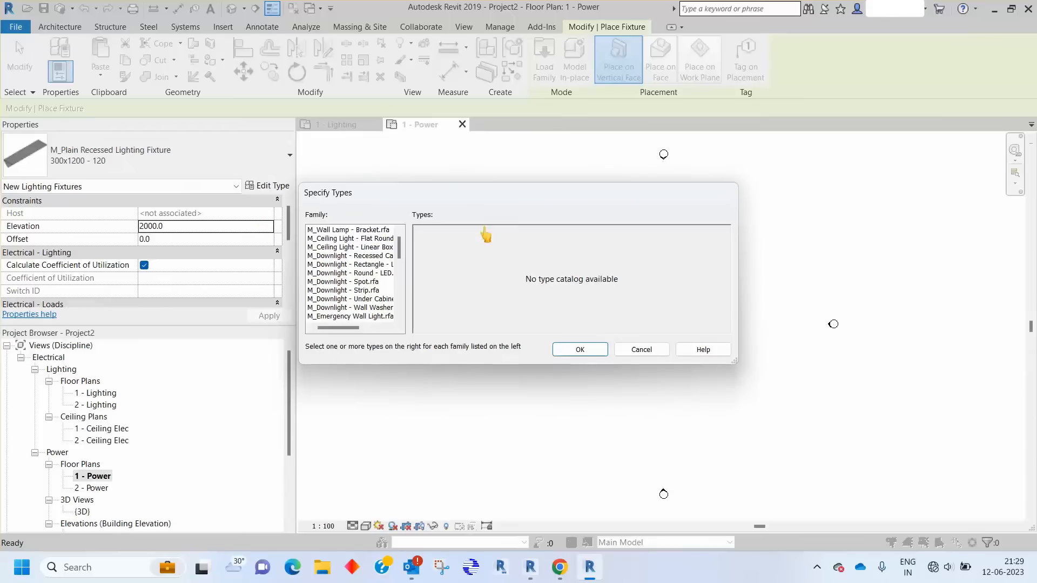
pyautogui.click(580, 350)
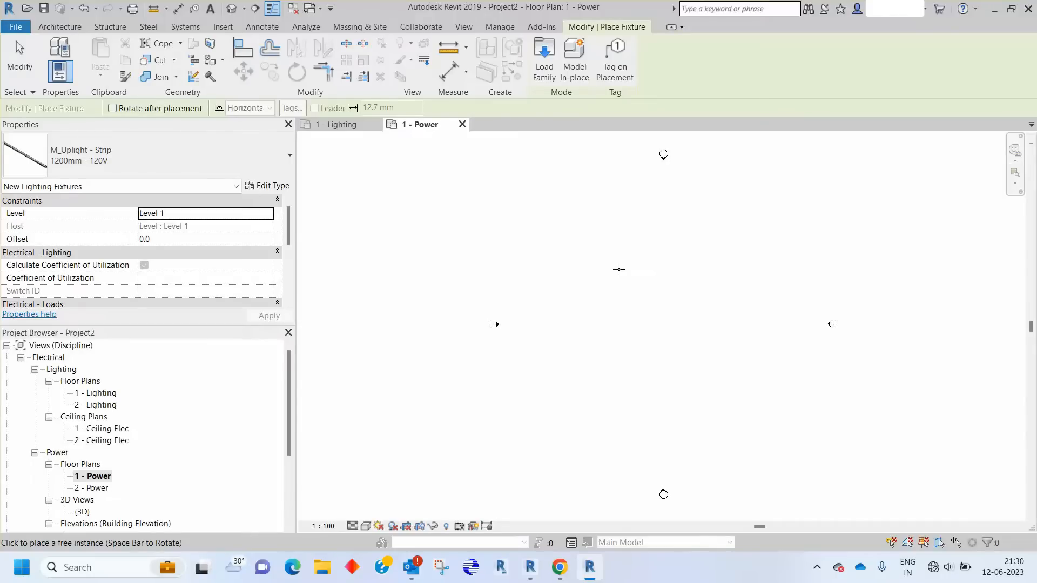
# Try to place an M_Ceiling Light - Flat Round 60W - 120V lighting fixture in the 1 - Power floor plan
pyautogui.press('Escape')
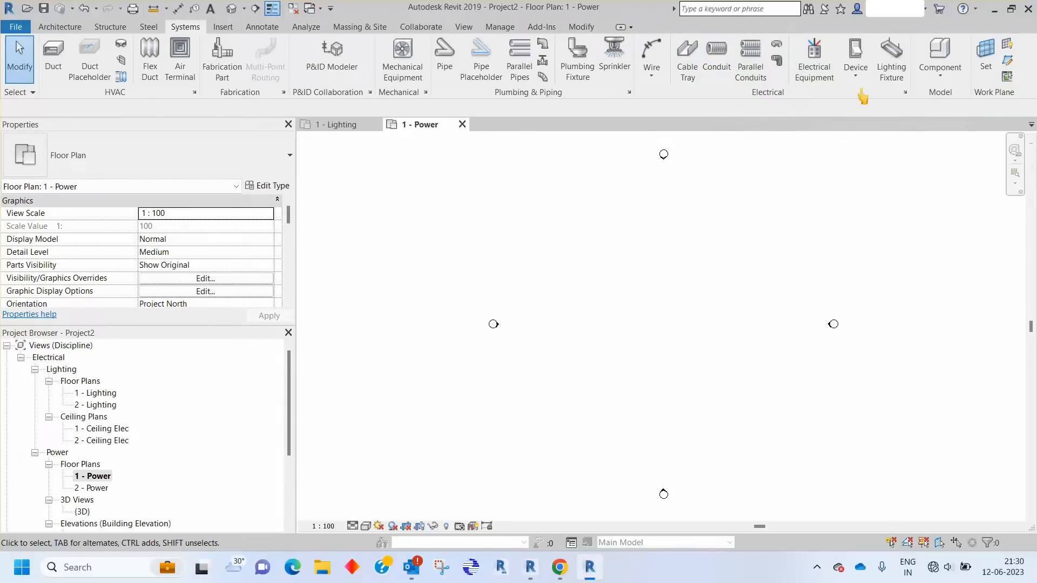
pyautogui.click(891, 60)
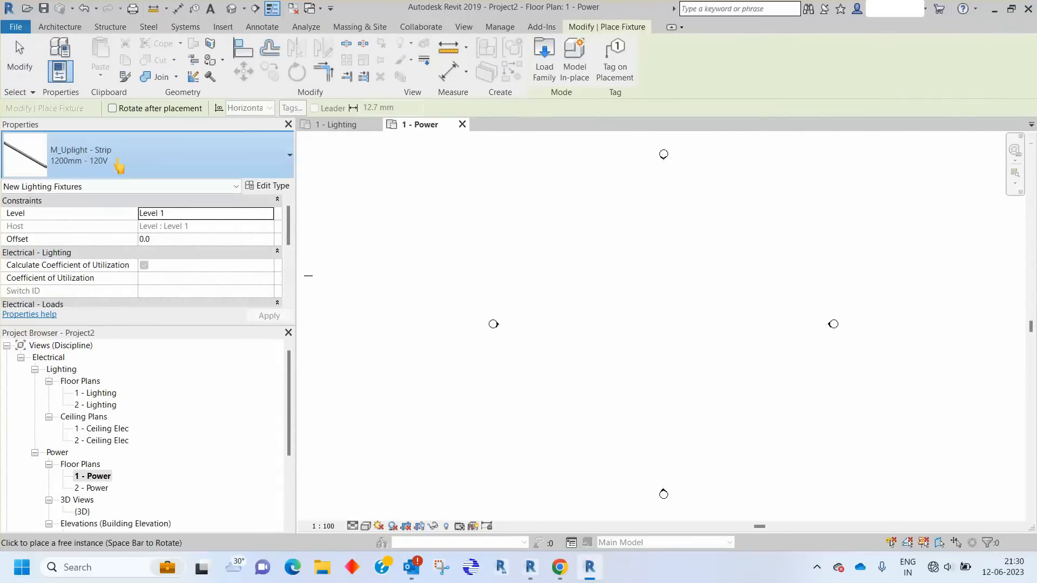
pyautogui.click(120, 162)
pyautogui.scroll(2, 184, 303)
pyautogui.scroll(5, 176, 330)
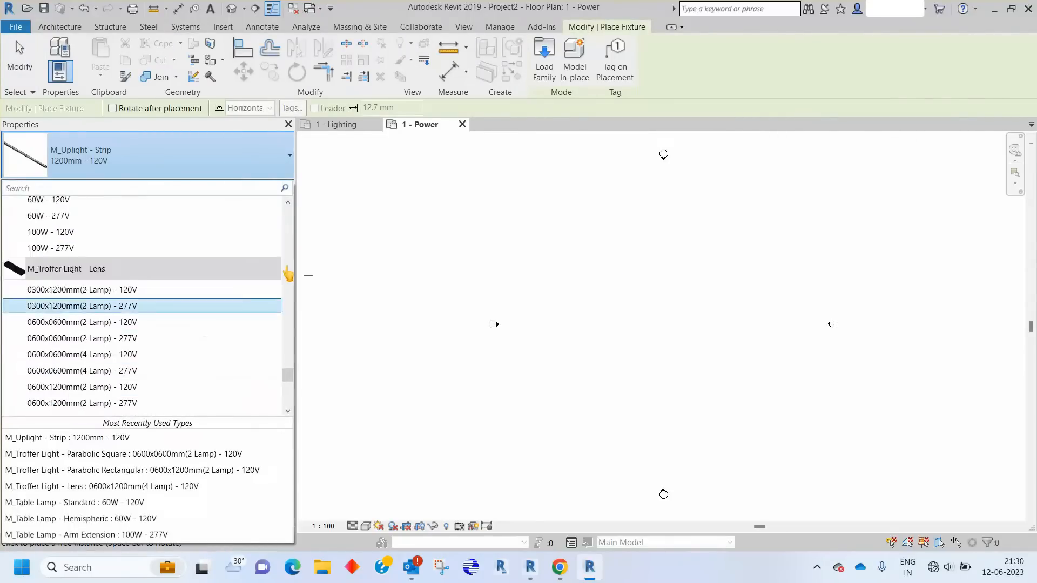
pyautogui.moveTo(290, 372); pyautogui.dragTo(289, 212)
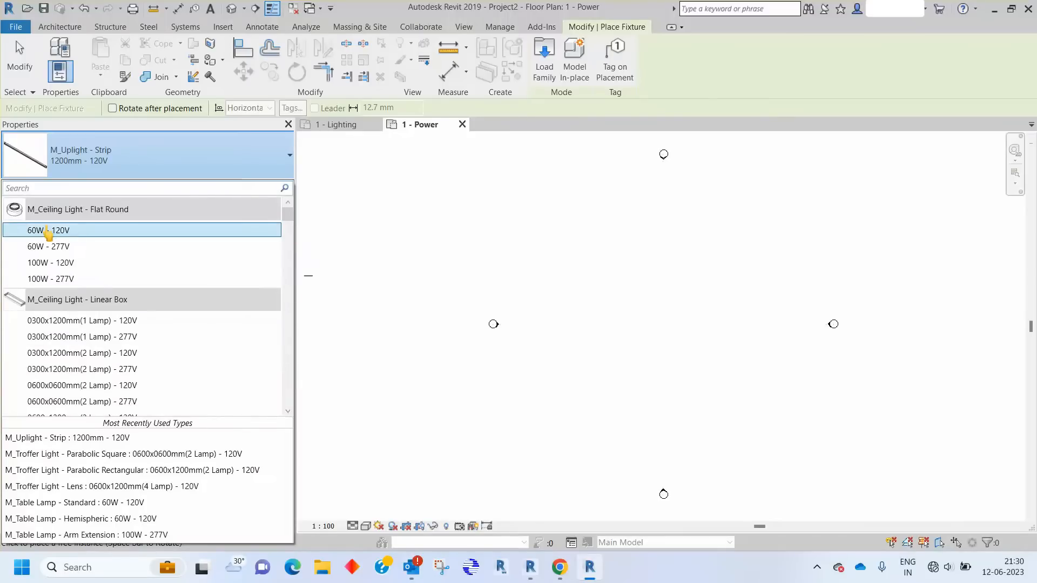
pyautogui.click(81, 231)
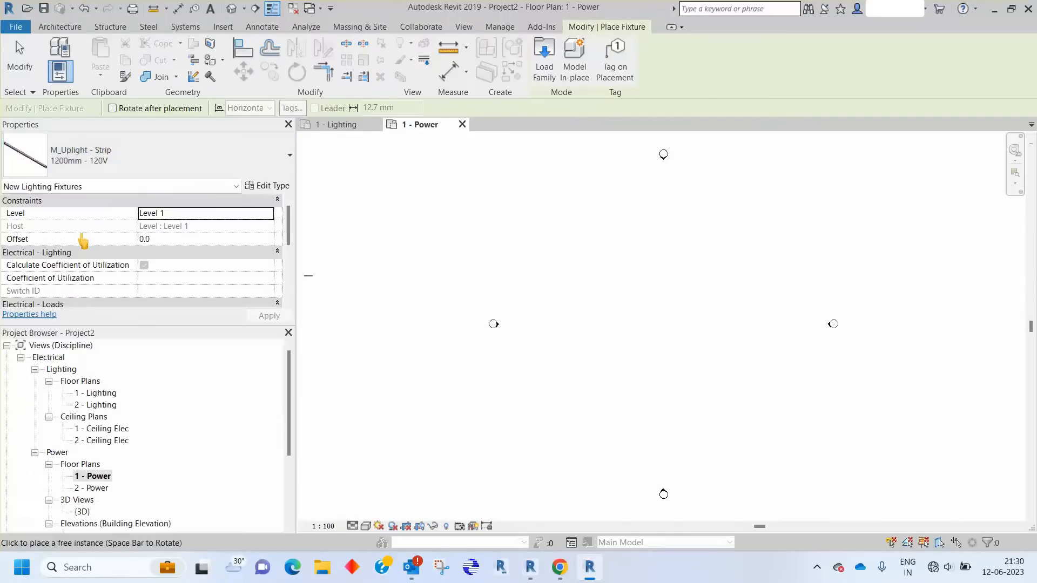
pyautogui.scroll(2, 567, 213)
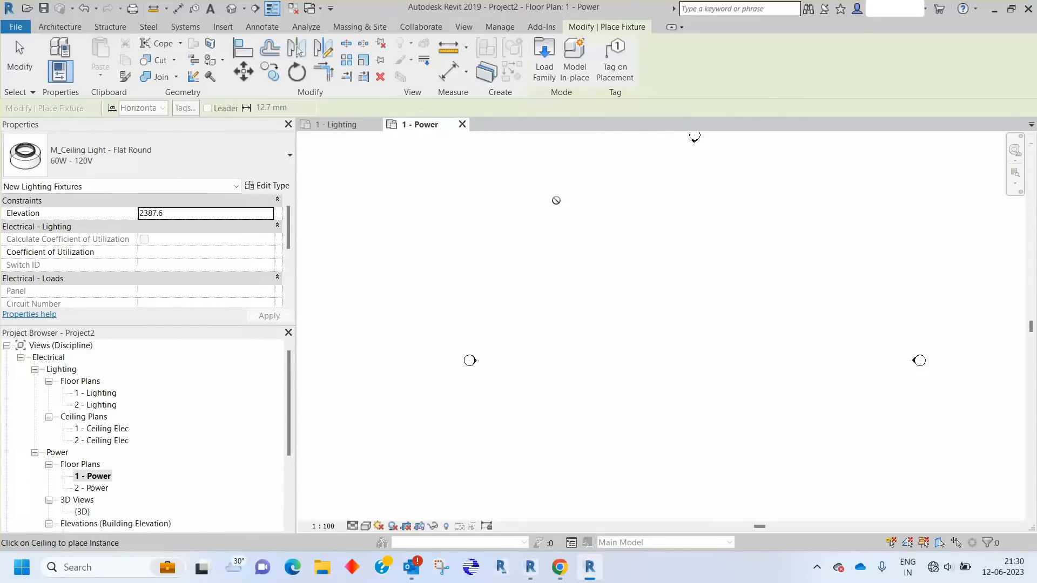
pyautogui.scroll(-1, 537, 246)
pyautogui.press('Escape')
pyautogui.press('Escape')
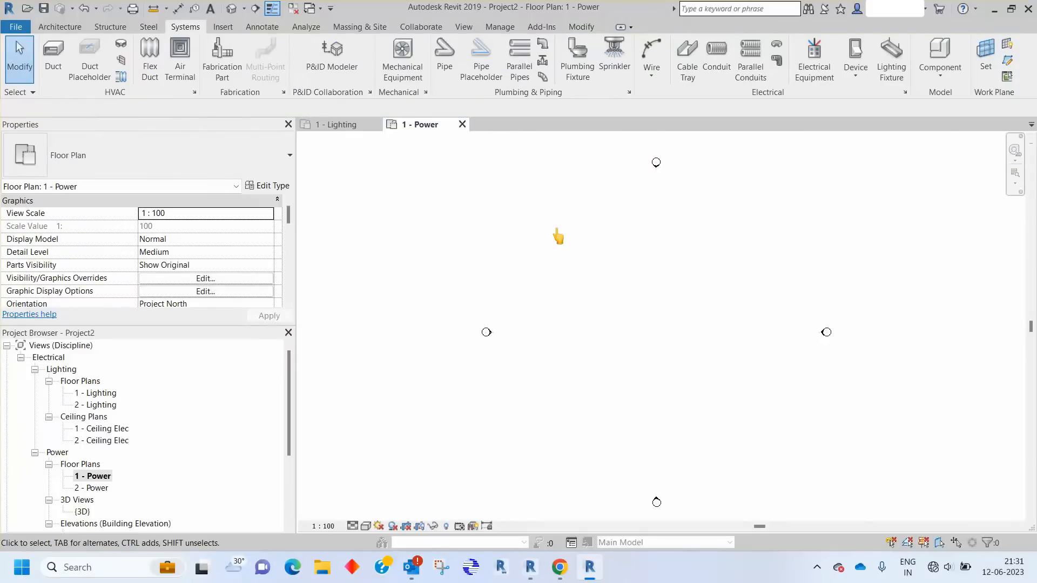
# Sketch a rectangular 600 x 600mm Grid compound ceiling of about 1558 m² between the elevation markers on Level 1
pyautogui.click(57, 28)
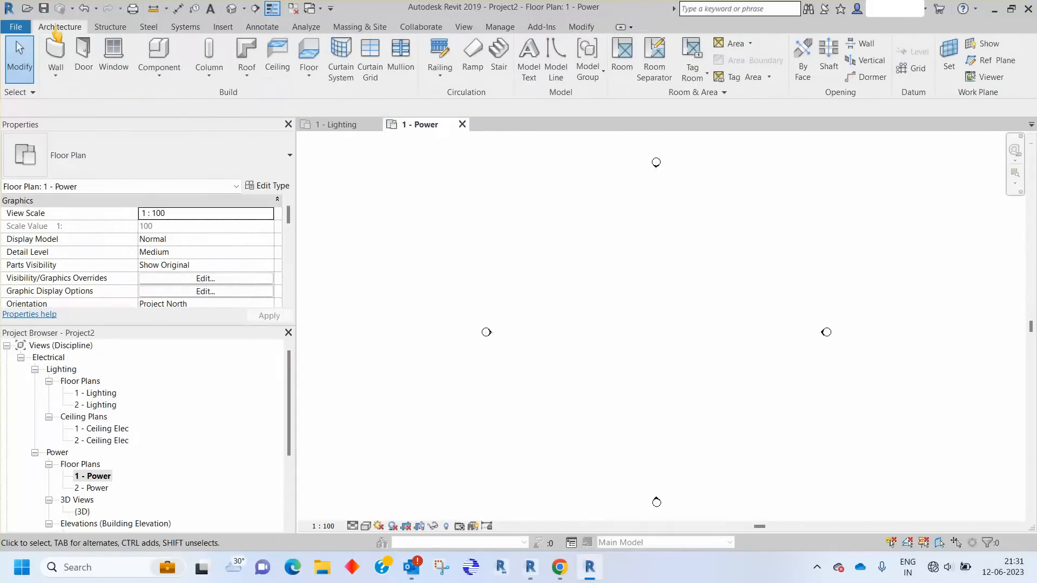
pyautogui.click(278, 79)
pyautogui.click(587, 73)
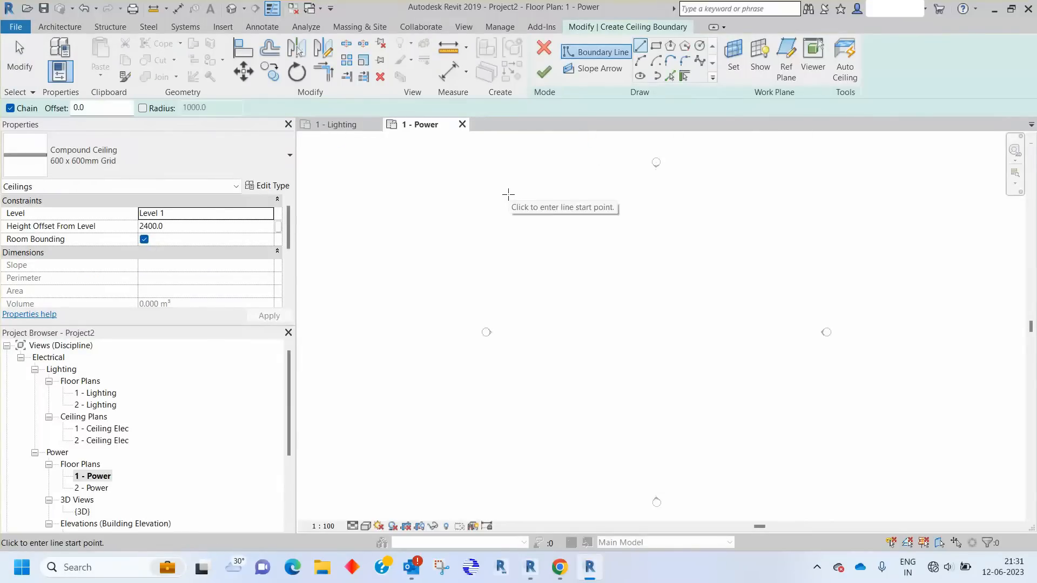
pyautogui.click(656, 46)
pyautogui.click(511, 202)
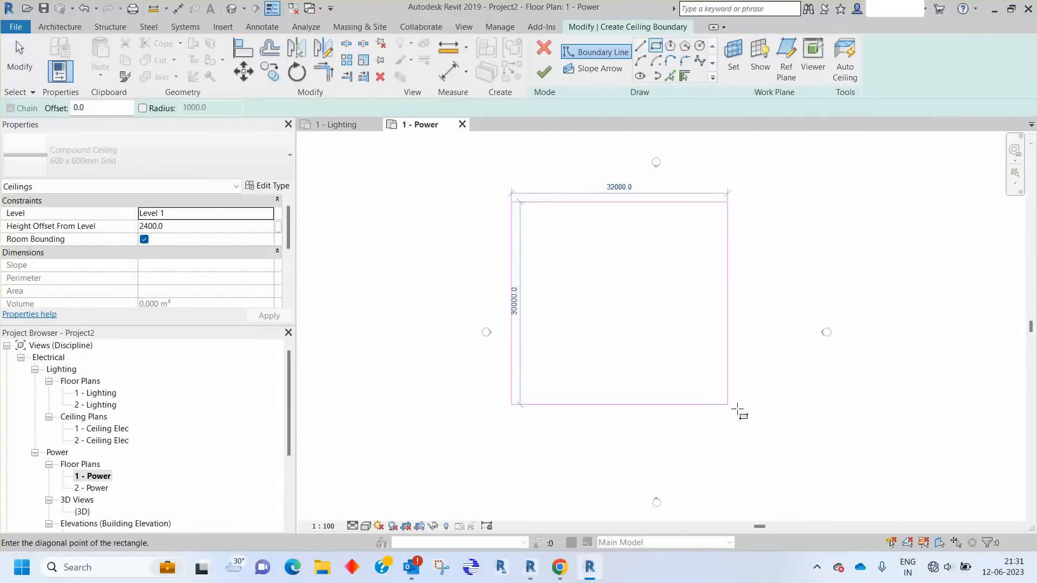
pyautogui.click(788, 458)
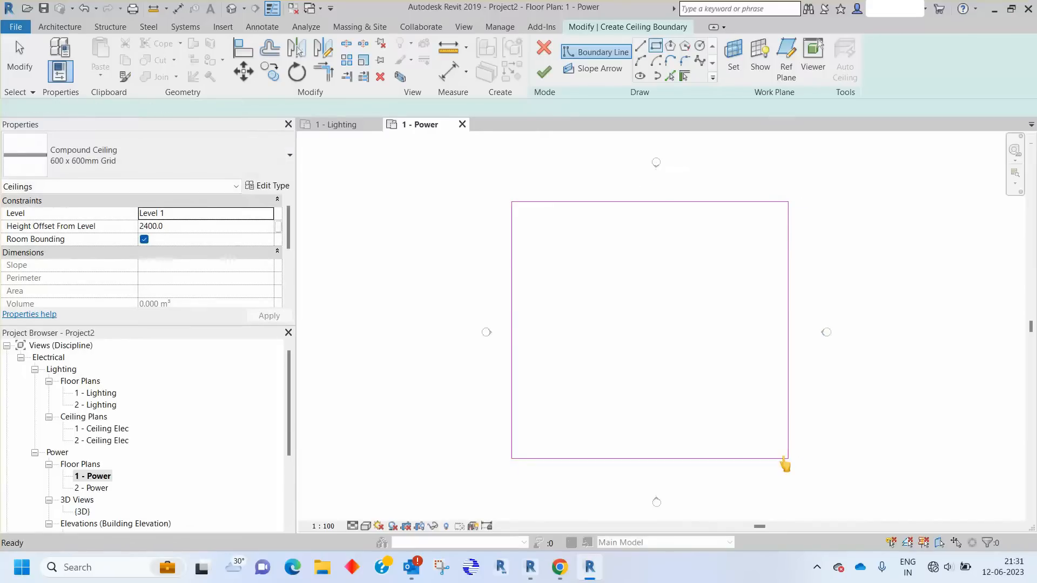
pyautogui.click(544, 72)
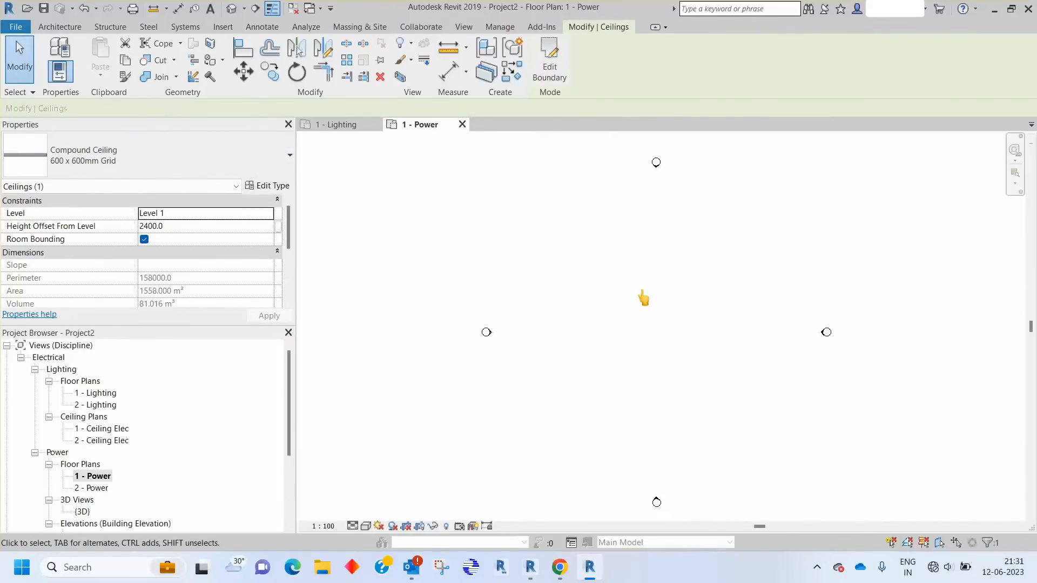
pyautogui.click(605, 307)
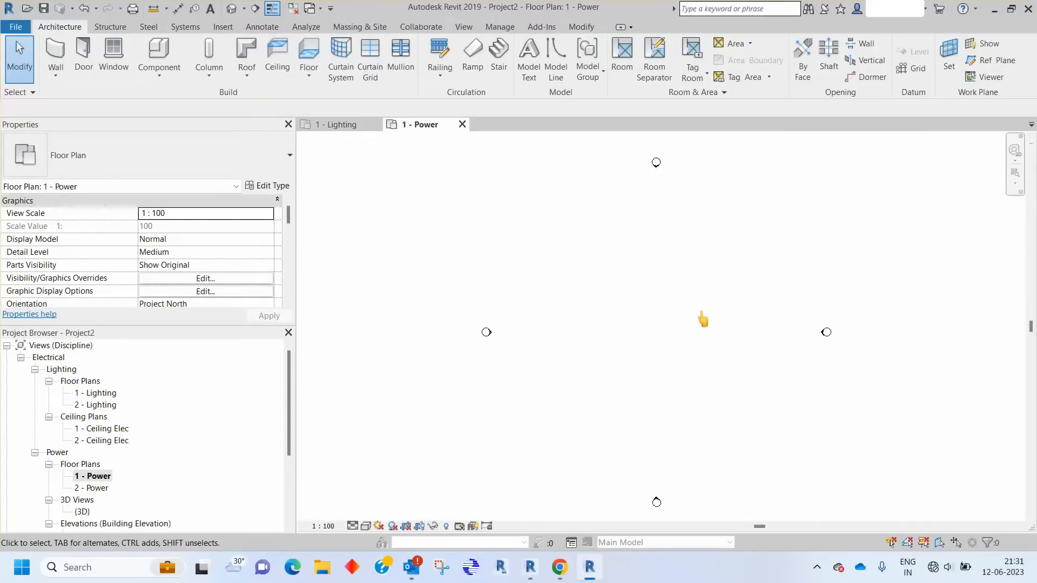
# Open the 1 - Ceiling Elec ceiling plan and set its discipline to Coordination
pyautogui.click(127, 431)
pyautogui.doubleClick(122, 429)
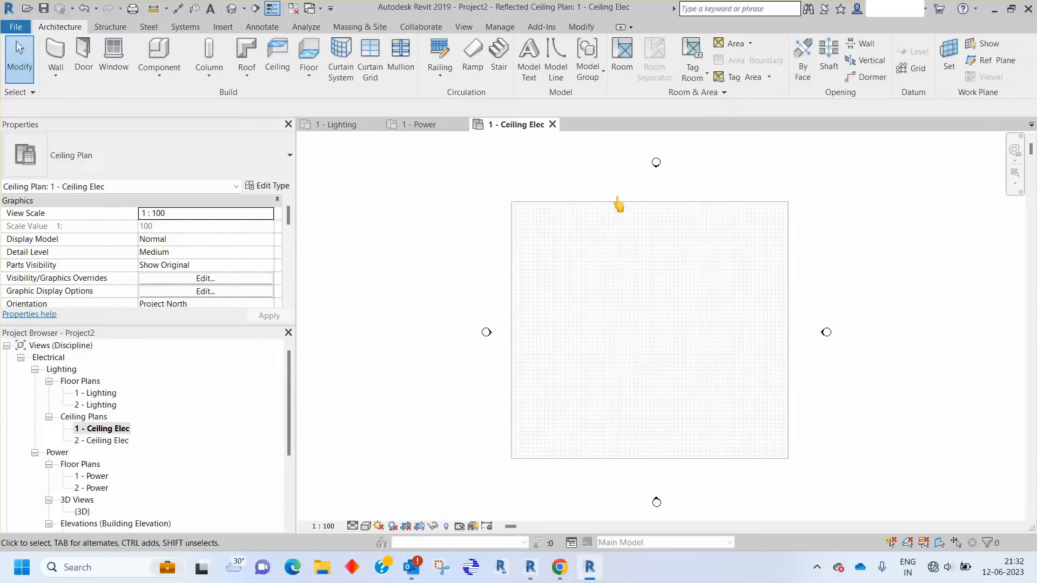
pyautogui.scroll(-2, 259, 264)
pyautogui.scroll(2, 259, 264)
pyautogui.scroll(-8, 256, 263)
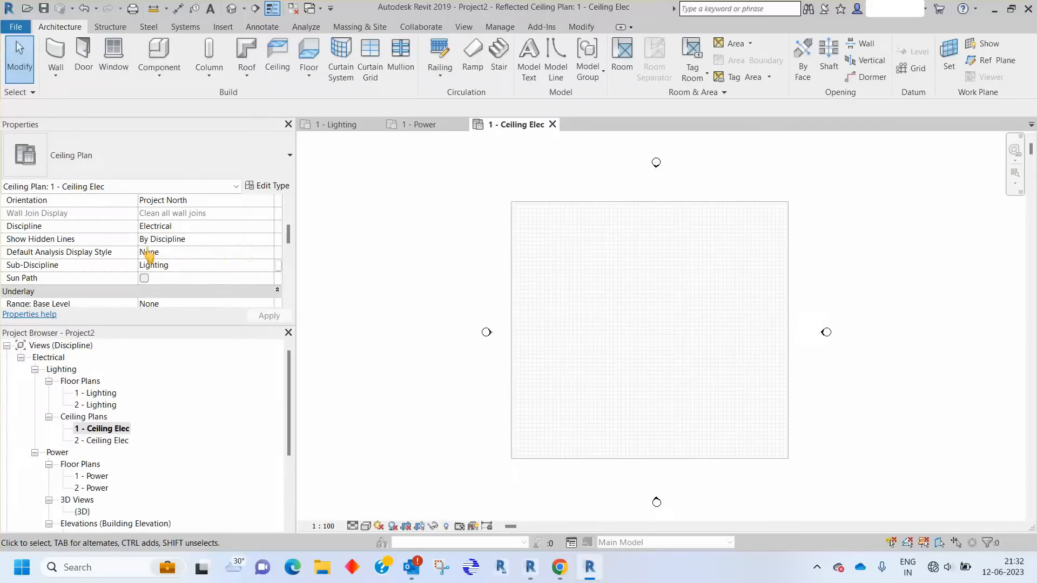
pyautogui.click(270, 226)
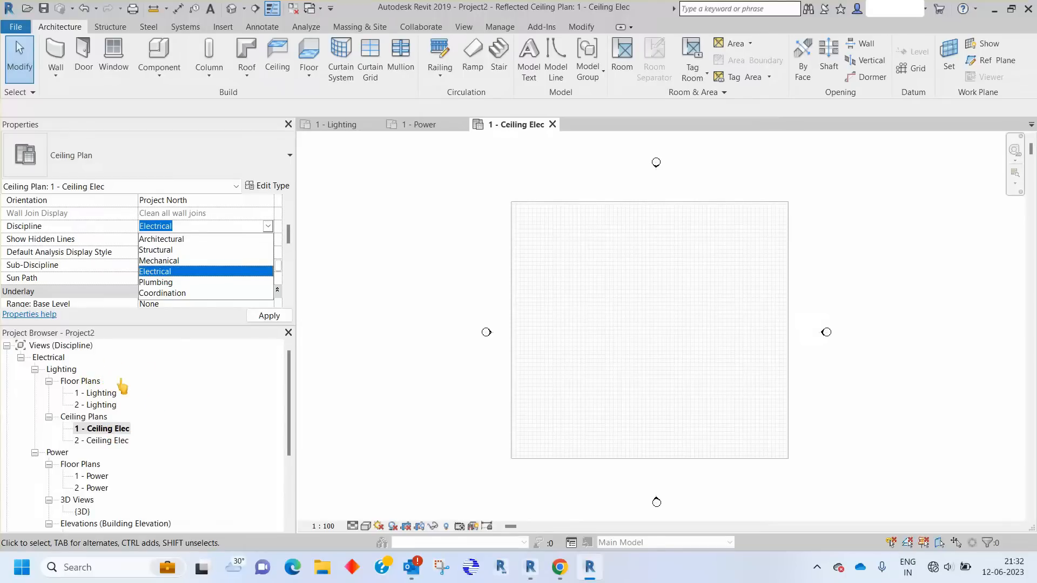
pyautogui.click(162, 293)
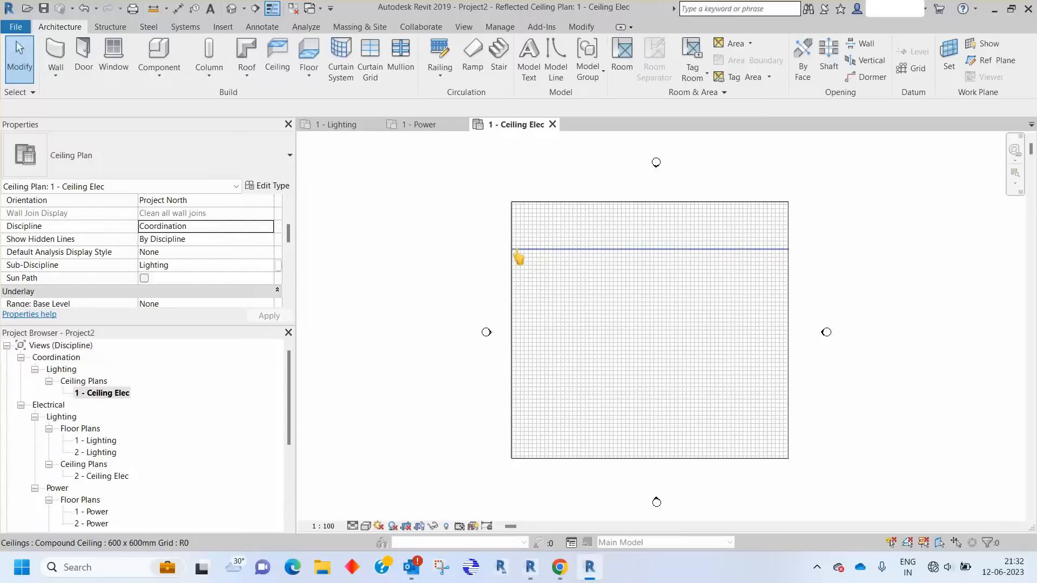
pyautogui.click(517, 203)
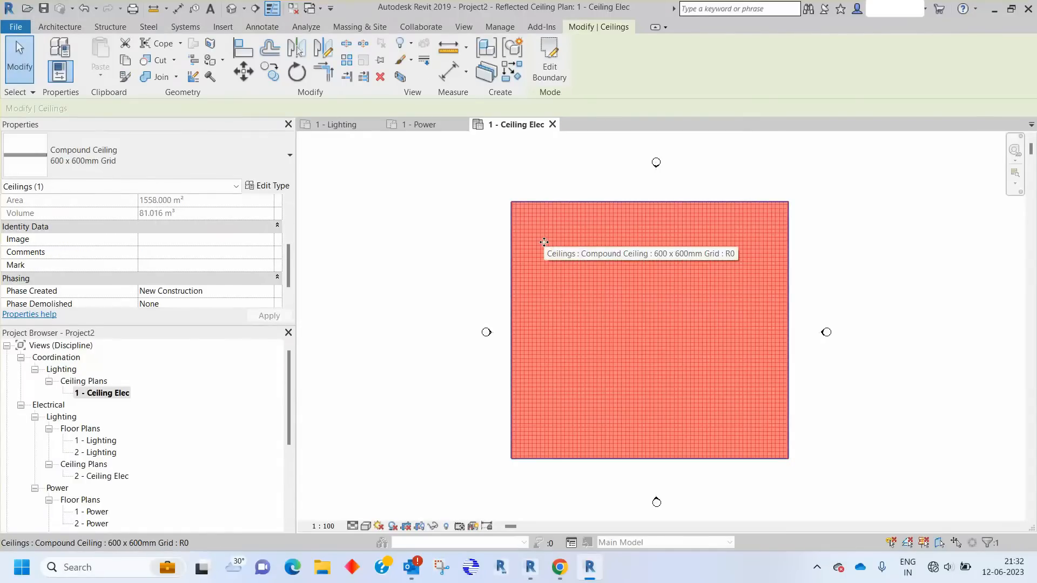
pyautogui.press('Escape')
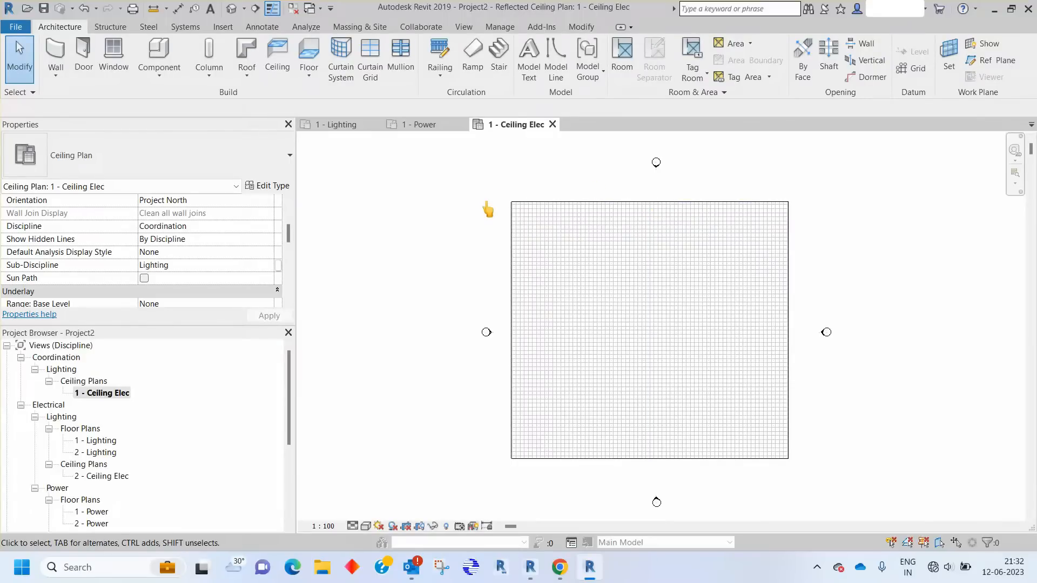
# Place eight M_Ceiling Light - Flat Round 60W - 120V fixtures on the ceiling grid near its upper-left corner
pyautogui.click(186, 28)
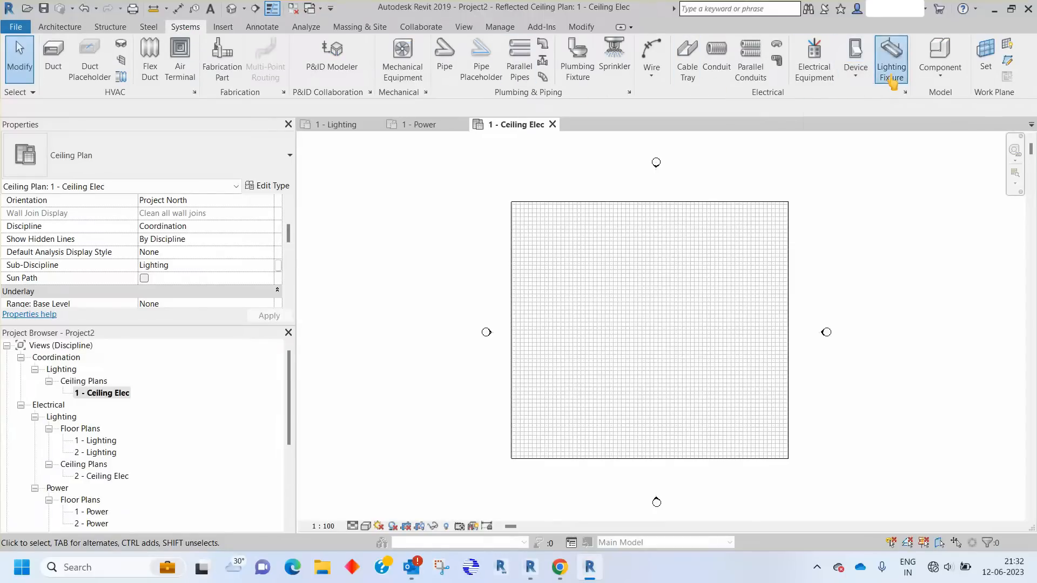
pyautogui.click(891, 59)
pyautogui.click(127, 162)
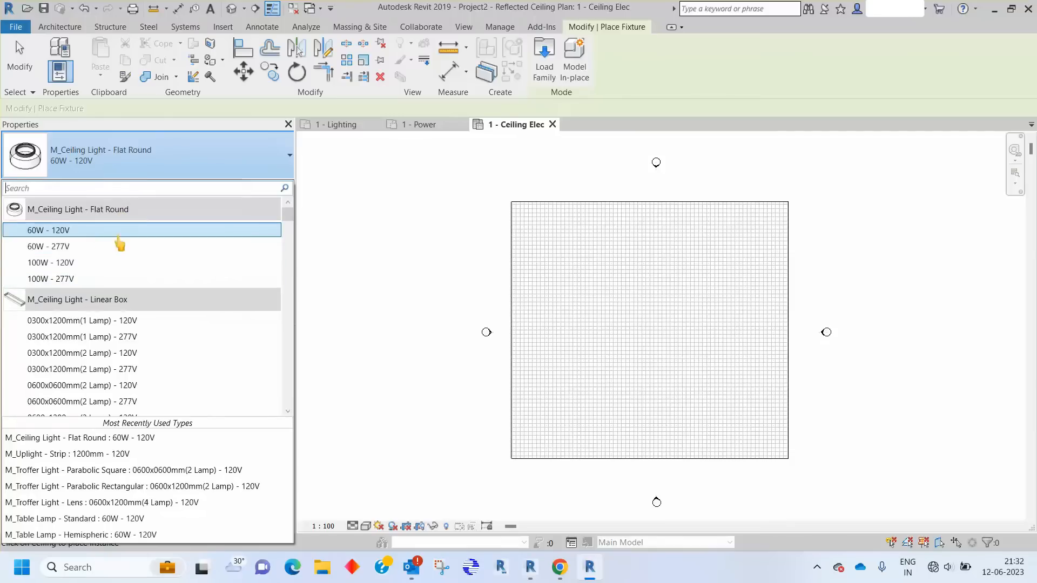
pyautogui.scroll(-3, 162, 316)
pyautogui.scroll(3, 139, 371)
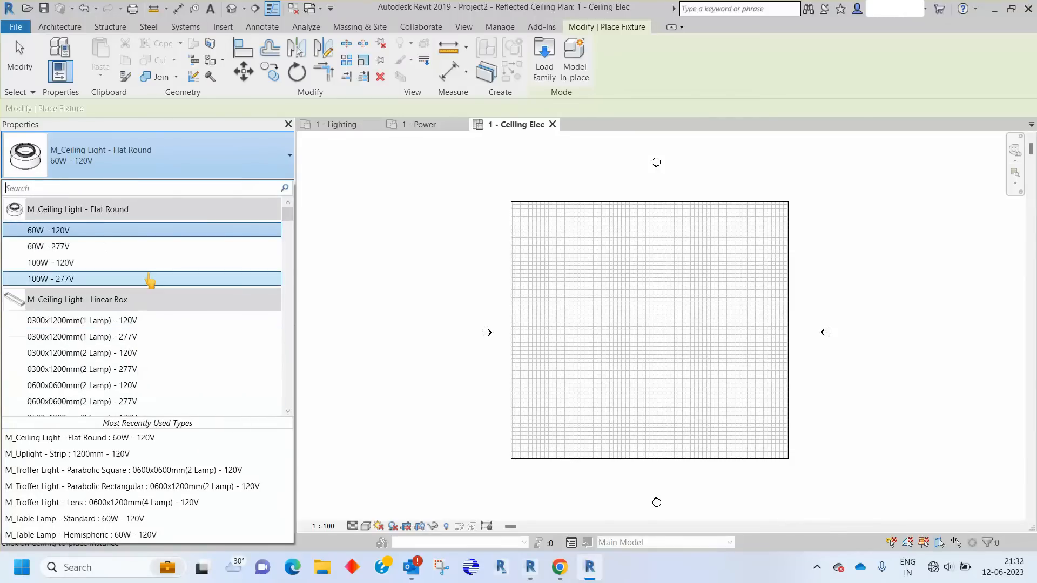
pyautogui.click(133, 233)
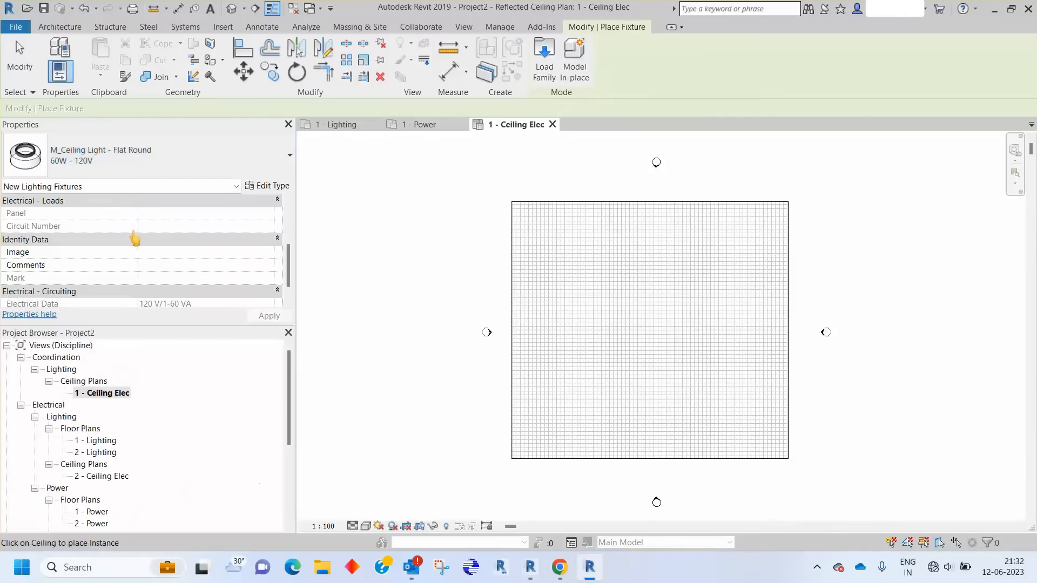
pyautogui.scroll(3, 600, 278)
pyautogui.scroll(5, 563, 227)
pyautogui.scroll(-3, 487, 241)
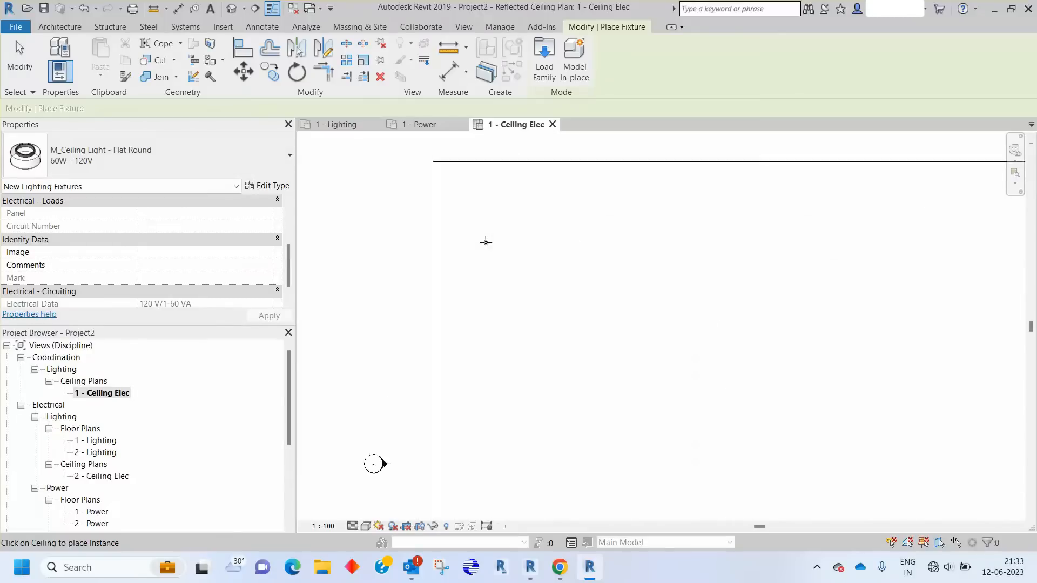
pyautogui.click(474, 193)
pyautogui.click(503, 193)
pyautogui.click(547, 193)
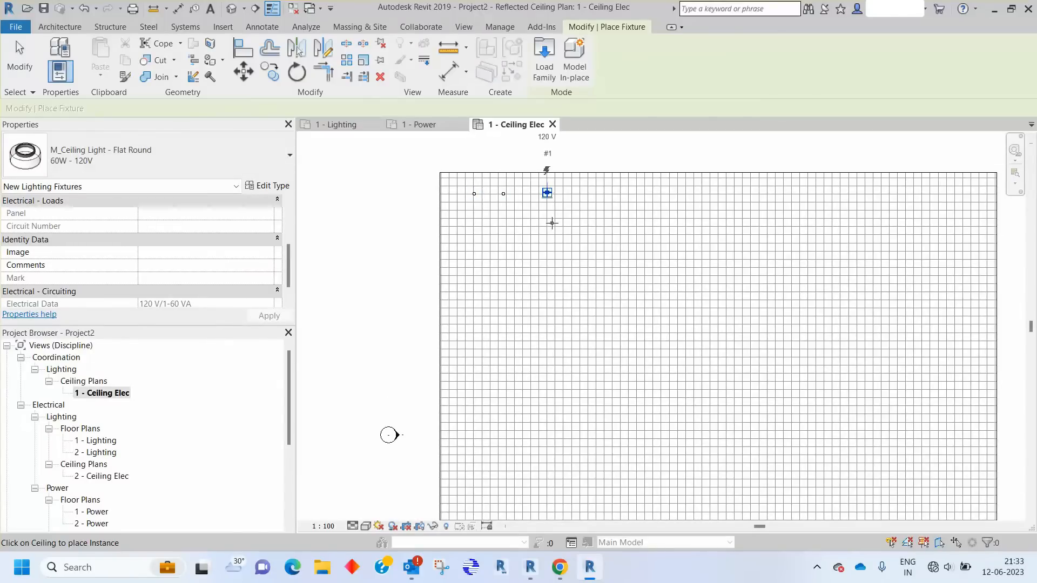
pyautogui.click(492, 227)
pyautogui.click(473, 221)
pyautogui.click(470, 276)
pyautogui.click(505, 258)
pyautogui.press('Escape')
pyautogui.press('Escape')
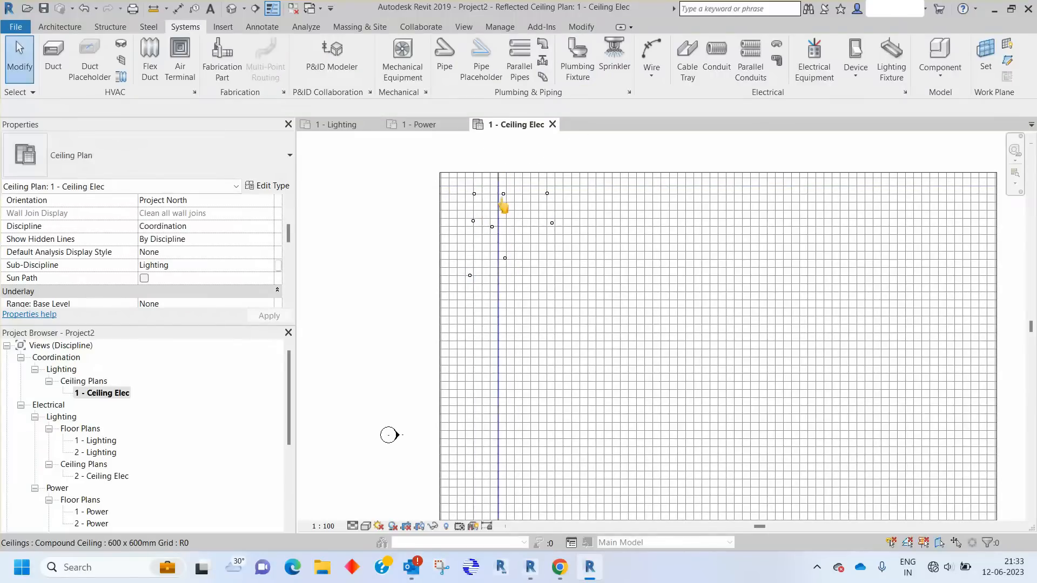
# Select all eight ceiling lights and show them in 3D with a selection box
pyautogui.scroll(-1, 470, 205)
pyautogui.click(566, 184)
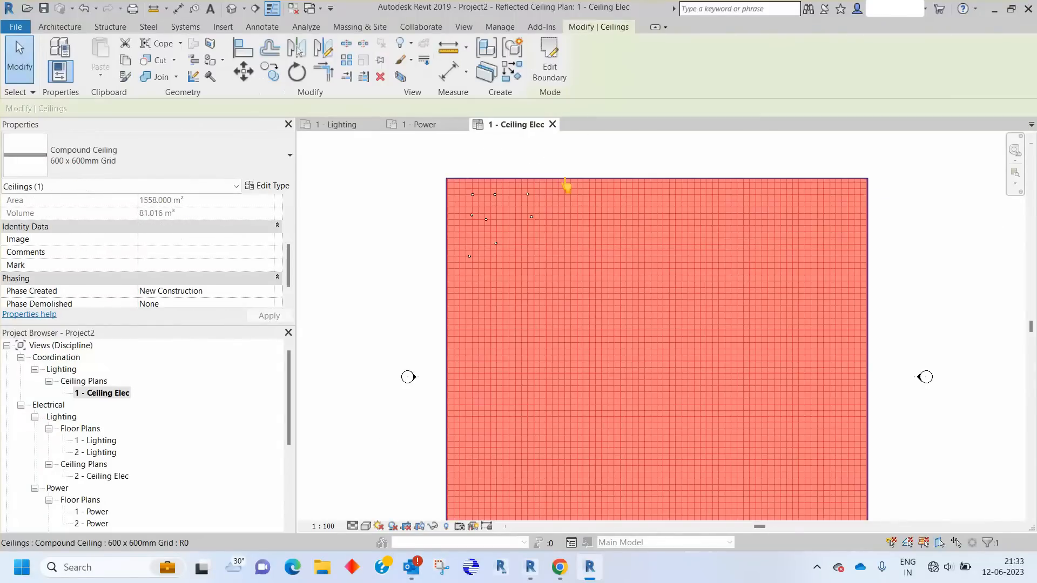
pyautogui.click(404, 170)
pyautogui.moveTo(407, 163); pyautogui.dragTo(553, 282)
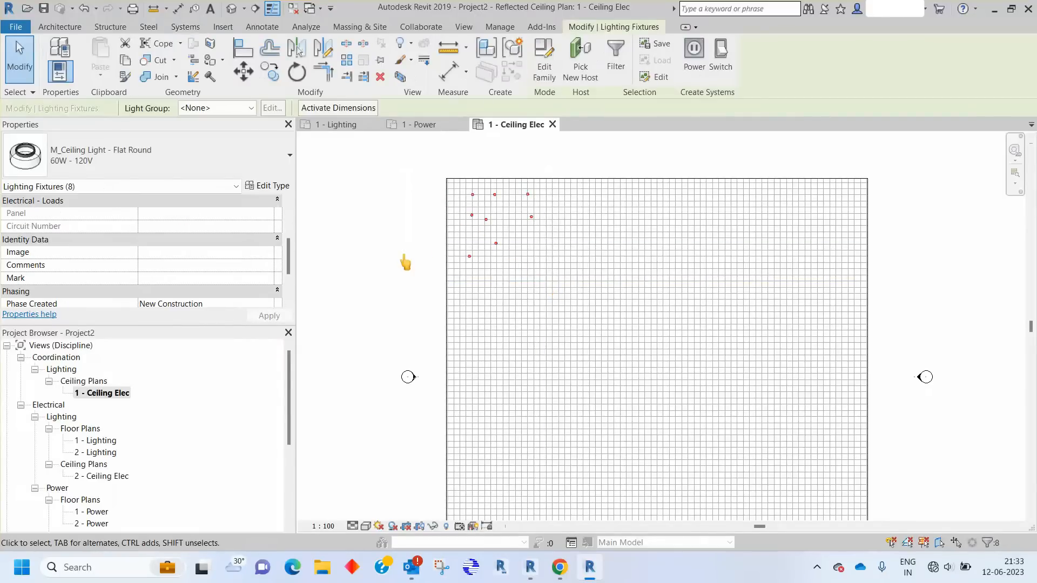
pyautogui.press('b')
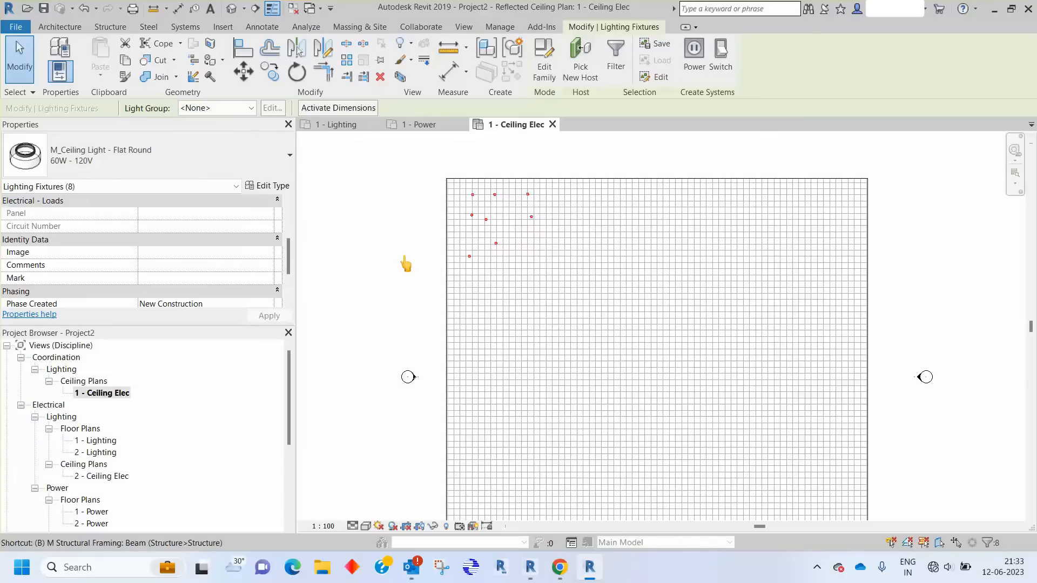
pyautogui.press('x')
pyautogui.click(404, 256)
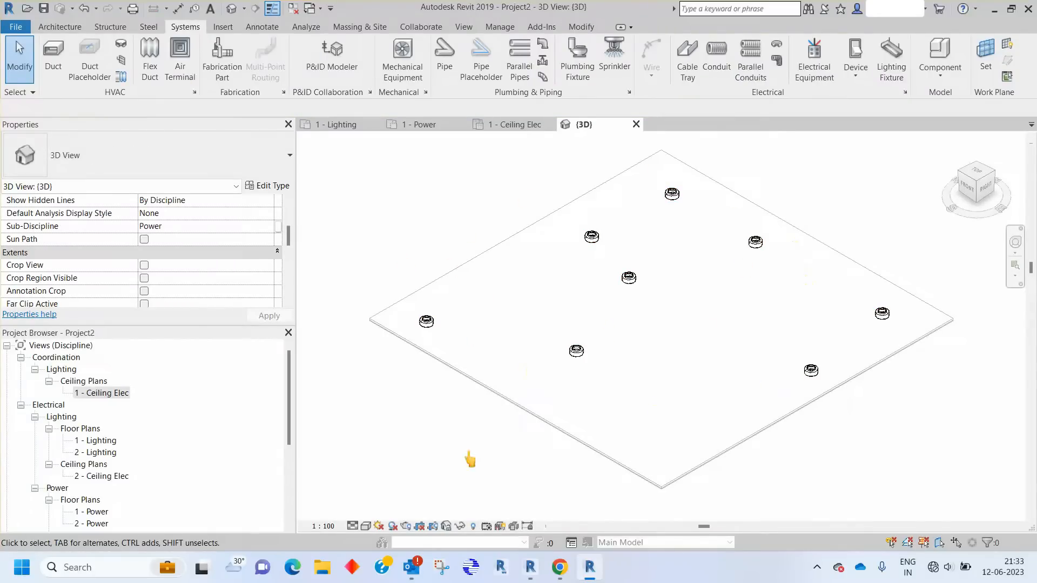
# Set the 3D view's detail level to Fine and its visual style to Shaded
pyautogui.click(355, 526)
pyautogui.click(372, 514)
pyautogui.click(366, 526)
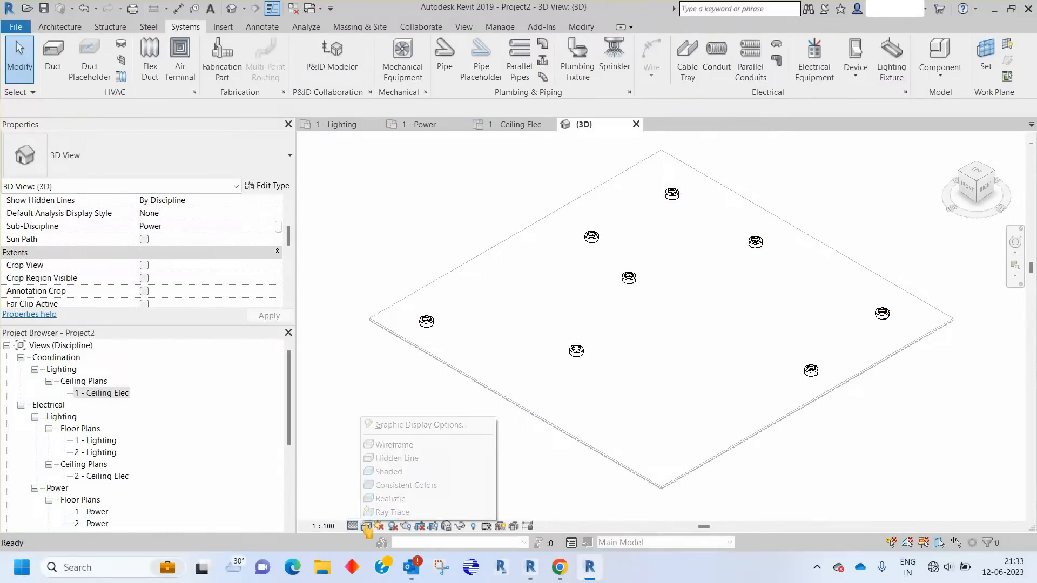
pyautogui.click(380, 471)
pyautogui.scroll(-2, 542, 361)
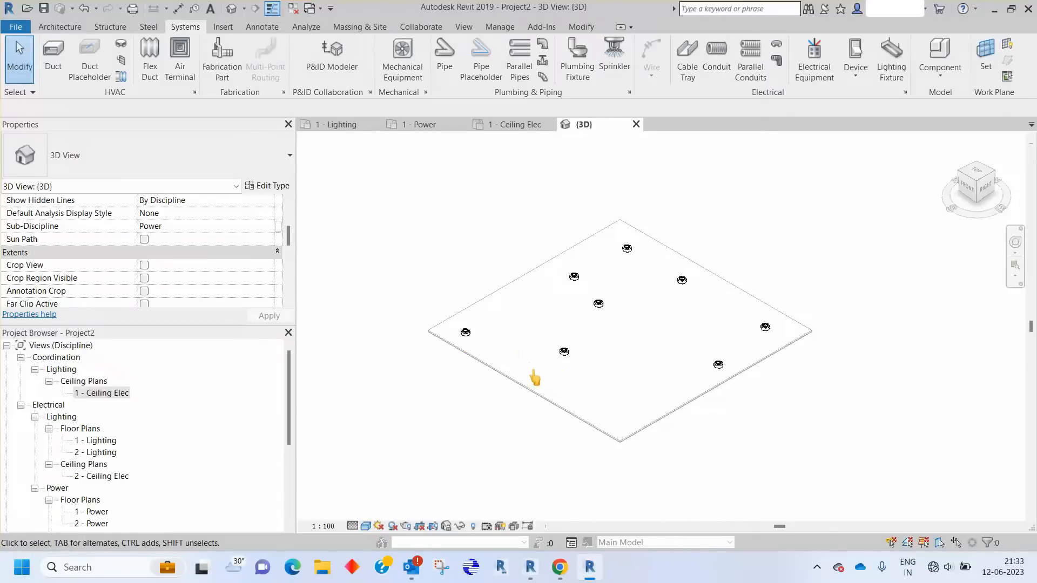
# Set the 3D view's discipline to Coordination and look closer at the ceiling with its lights
pyautogui.scroll(3, 211, 225)
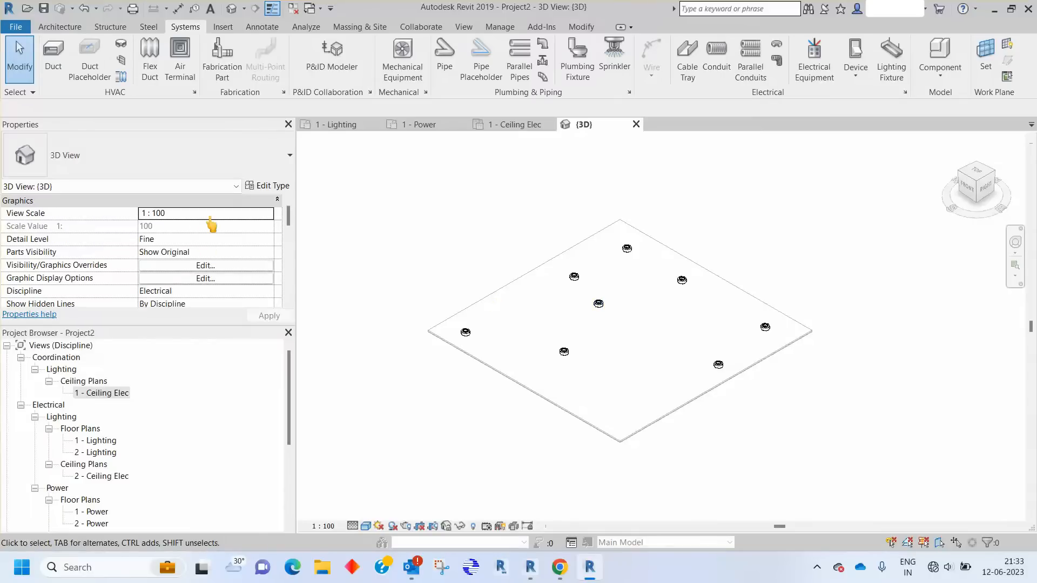
pyautogui.click(269, 295)
pyautogui.click(267, 291)
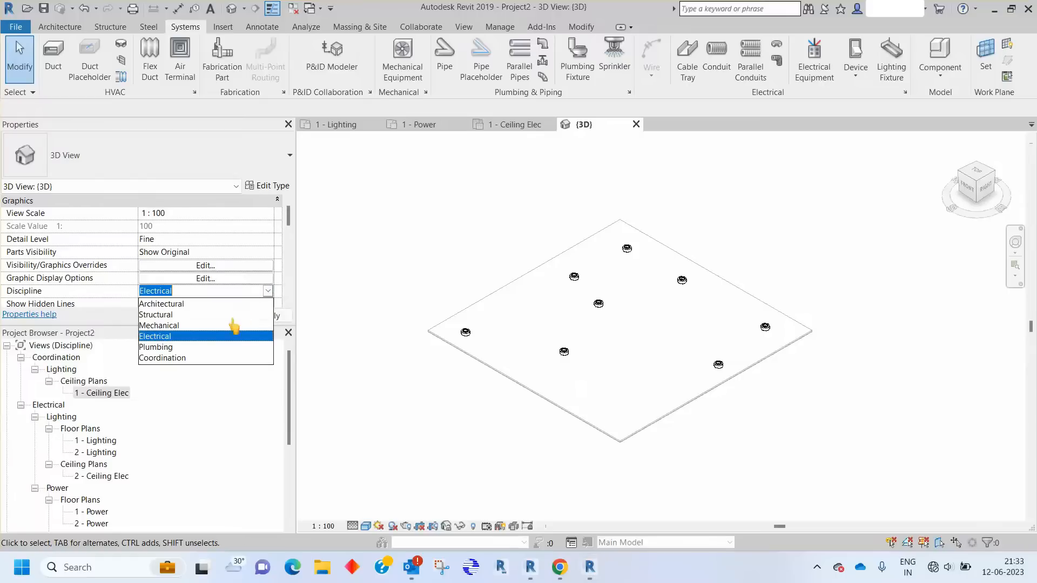
pyautogui.click(184, 360)
pyautogui.scroll(4, 572, 354)
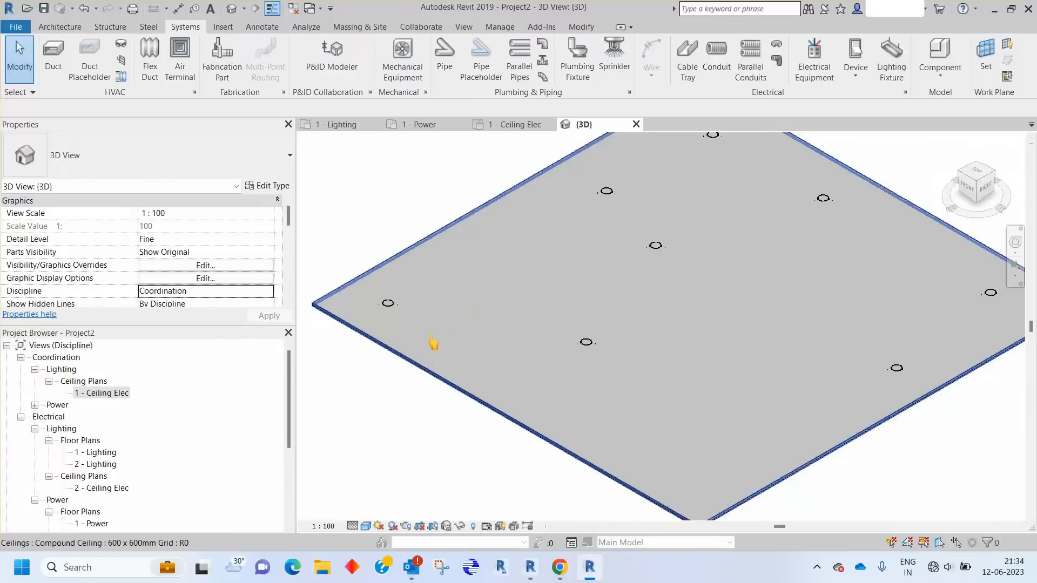
# Examine the ceiling in 3D from above and below to see how the round lights sit on its grid
pyautogui.scroll(-3, 434, 351)
pyautogui.keyDown('shift'); pyautogui.moveTo(701, 306); pyautogui.dragTo(523, 326, button='middle'); pyautogui.keyUp('shift')
pyautogui.scroll(3, 526, 326)
pyautogui.scroll(2, 532, 324)
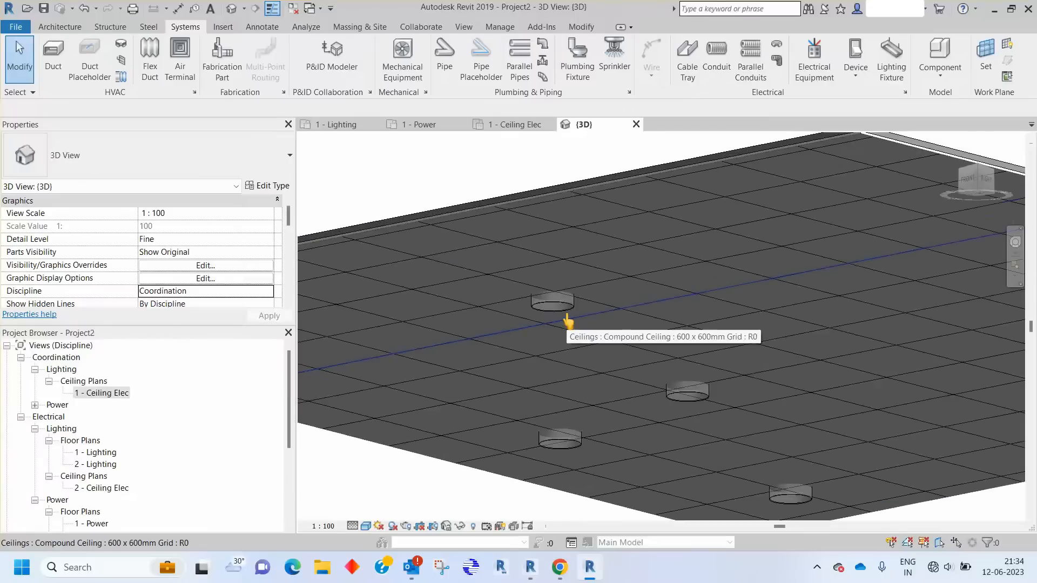
pyautogui.scroll(-3, 533, 301)
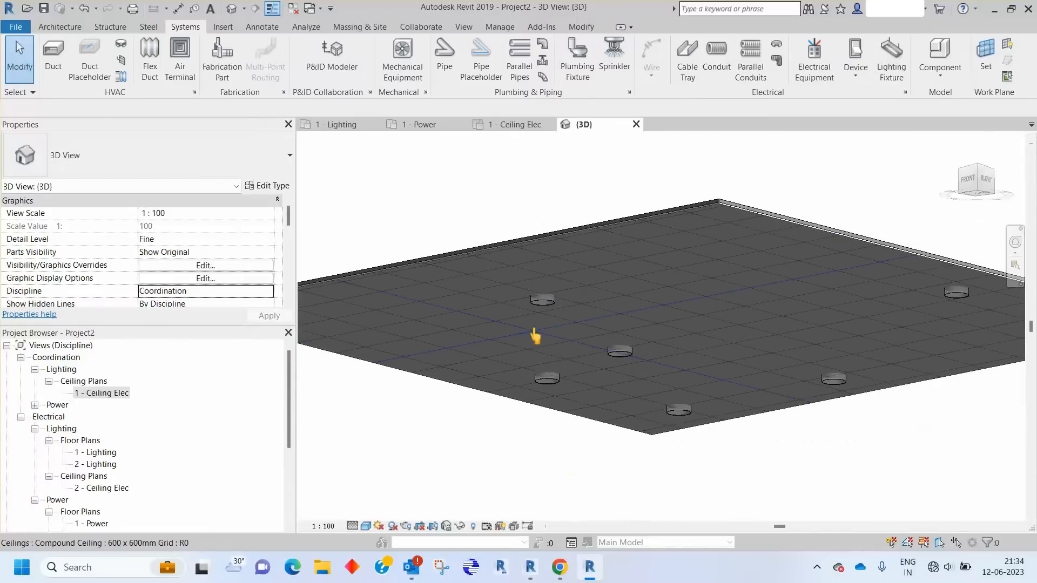
pyautogui.keyDown('shift'); pyautogui.moveTo(630, 346); pyautogui.dragTo(629, 431, button='middle'); pyautogui.keyUp('shift')
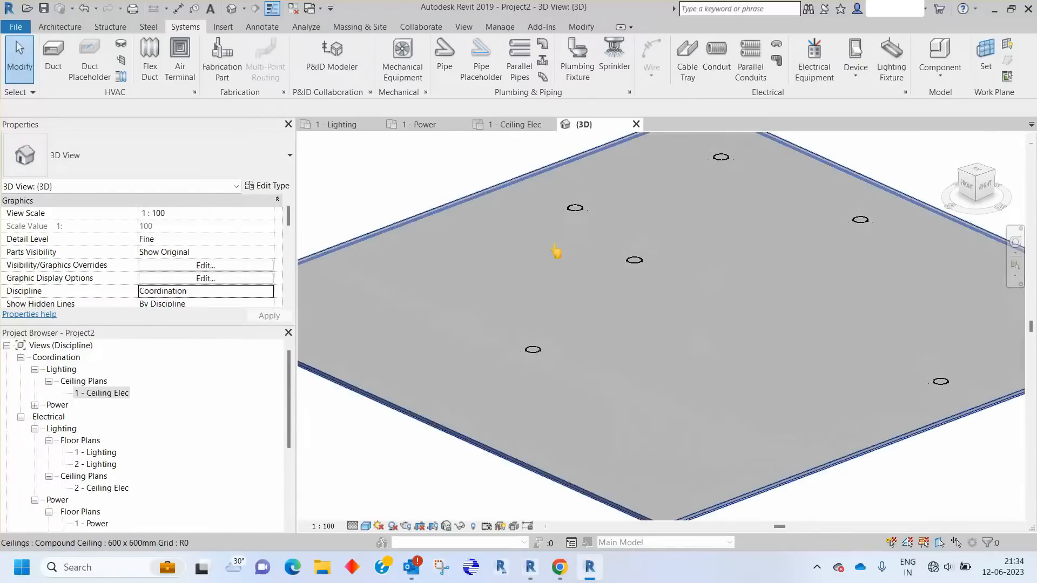
pyautogui.keyDown('shift'); pyautogui.moveTo(526, 402); pyautogui.dragTo(566, 320, button='middle'); pyautogui.keyUp('shift')
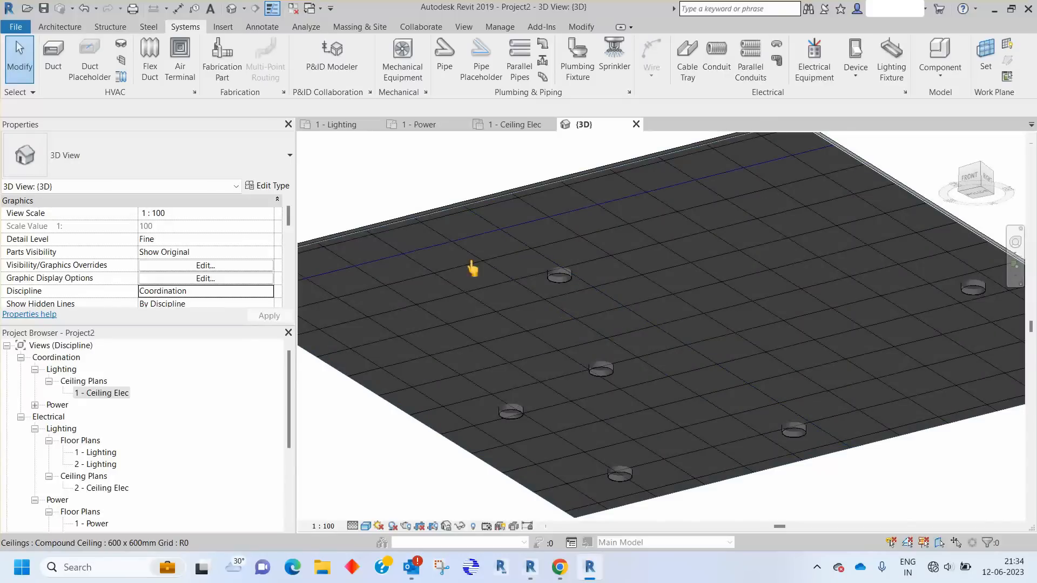
pyautogui.scroll(-3, 547, 312)
pyautogui.scroll(6, 560, 290)
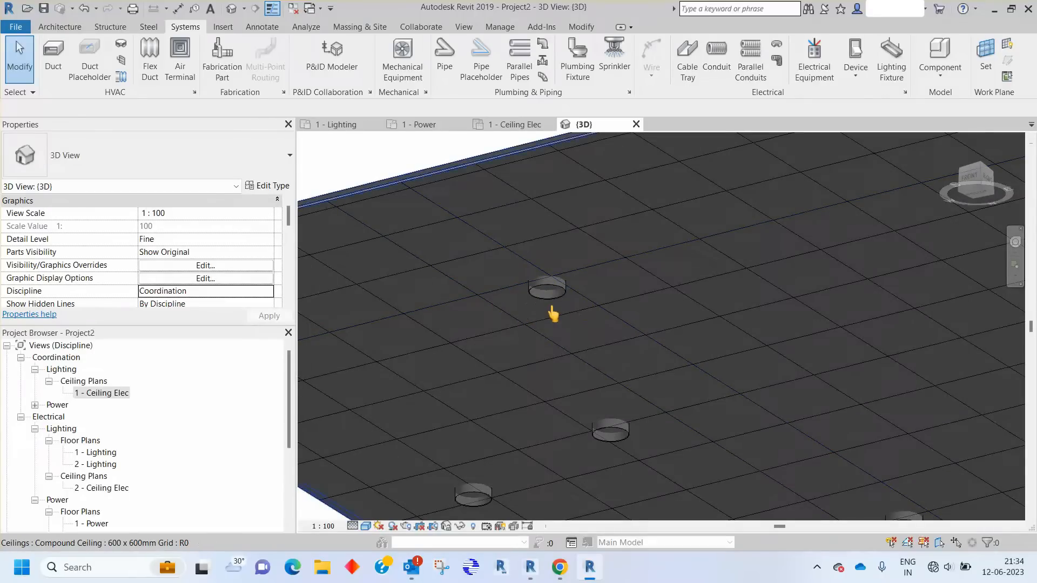
# In the 1 - Ceiling Elec plan, draw a detail line about 848.5 mm long diagonally across the grid tile beside the upper-left light
pyautogui.click(515, 124)
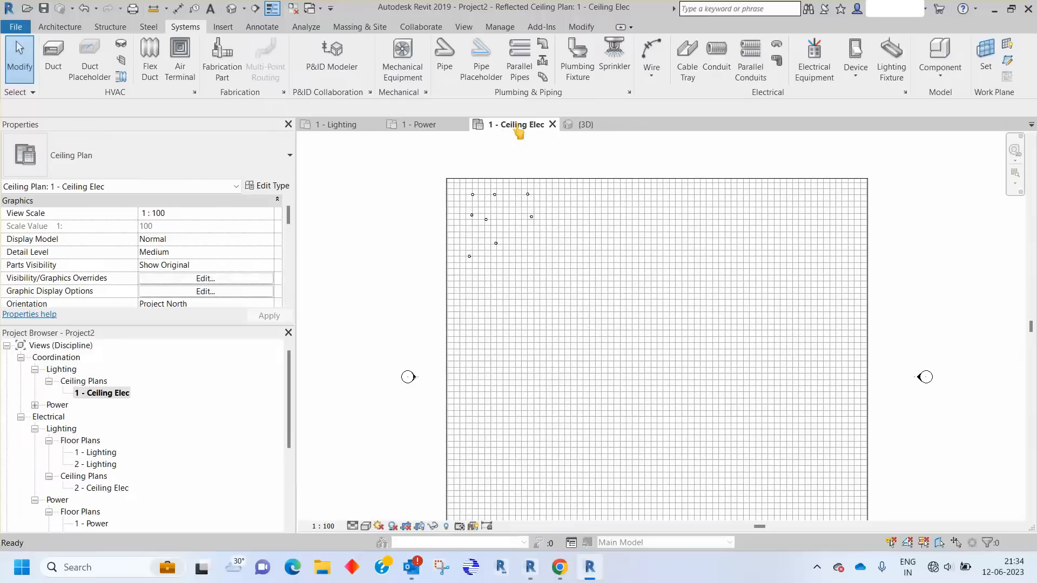
pyautogui.scroll(5, 475, 201)
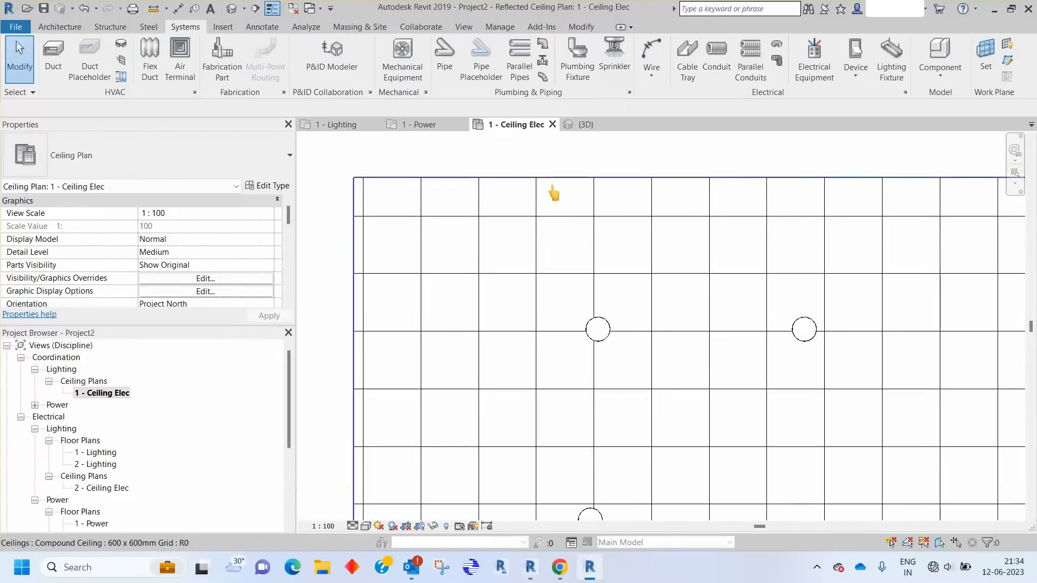
pyautogui.scroll(-2, 546, 219)
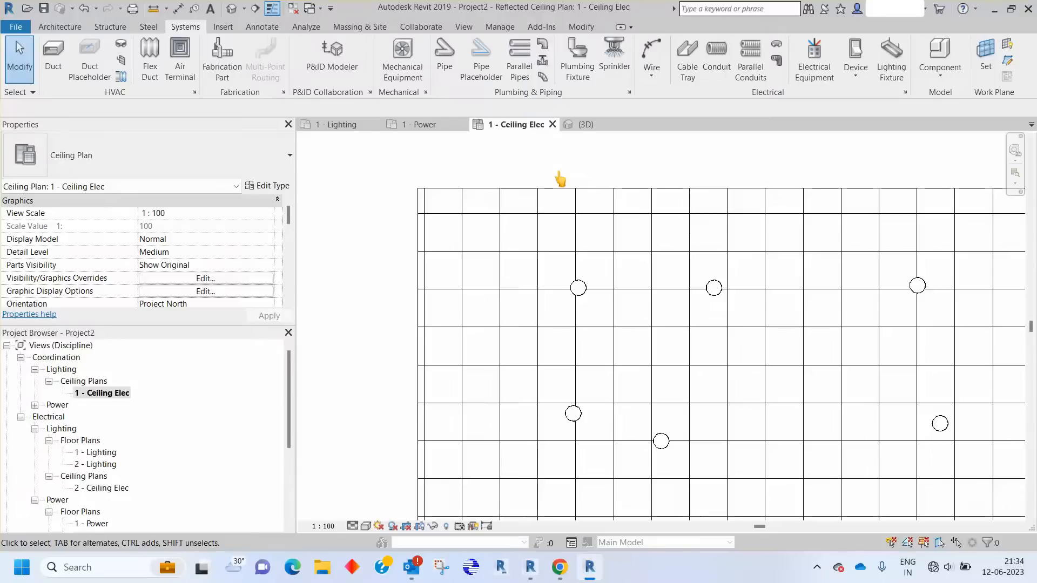
pyautogui.press('d')
pyautogui.press('l')
pyautogui.scroll(1, 518, 284)
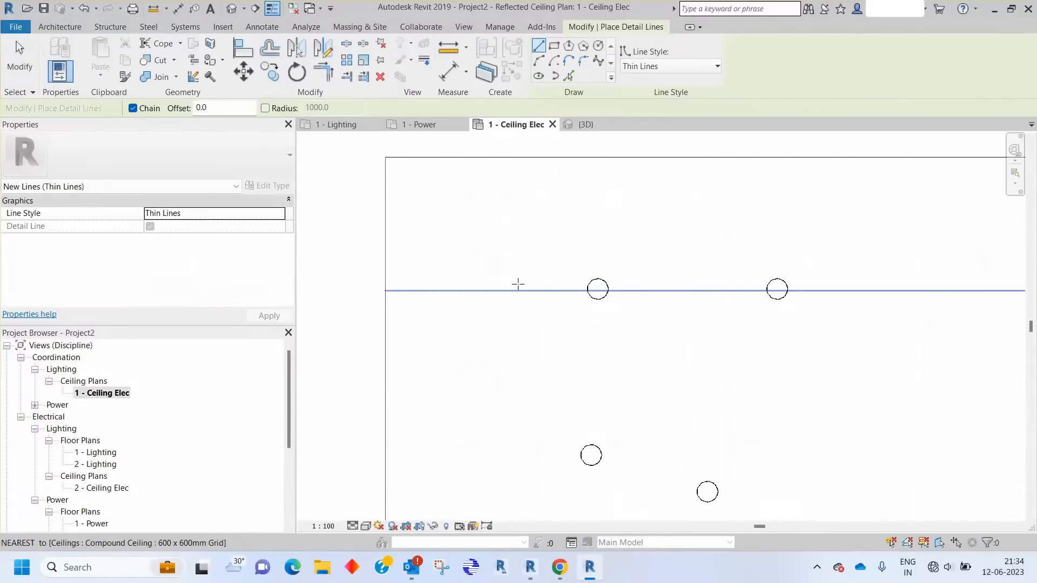
pyautogui.click(544, 290)
pyautogui.click(594, 341)
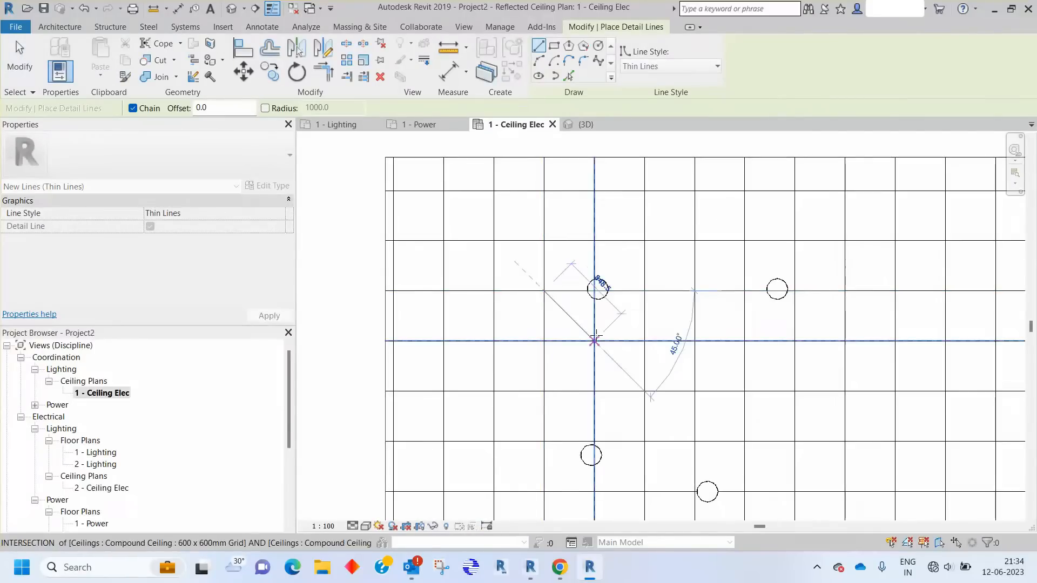
pyautogui.press('Escape')
pyautogui.press('Escape')
# Move the upper-left ceiling light from its centre to the midpoint of the diagonal detail line
pyautogui.click(599, 299)
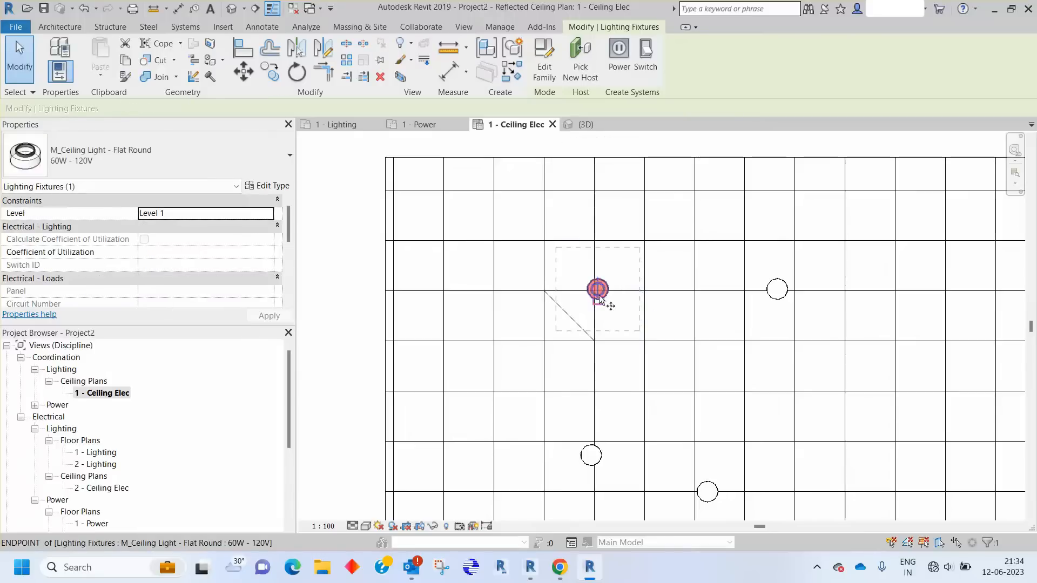
pyautogui.press('m')
pyautogui.press('v')
pyautogui.scroll(2, 596, 289)
pyautogui.click(597, 290)
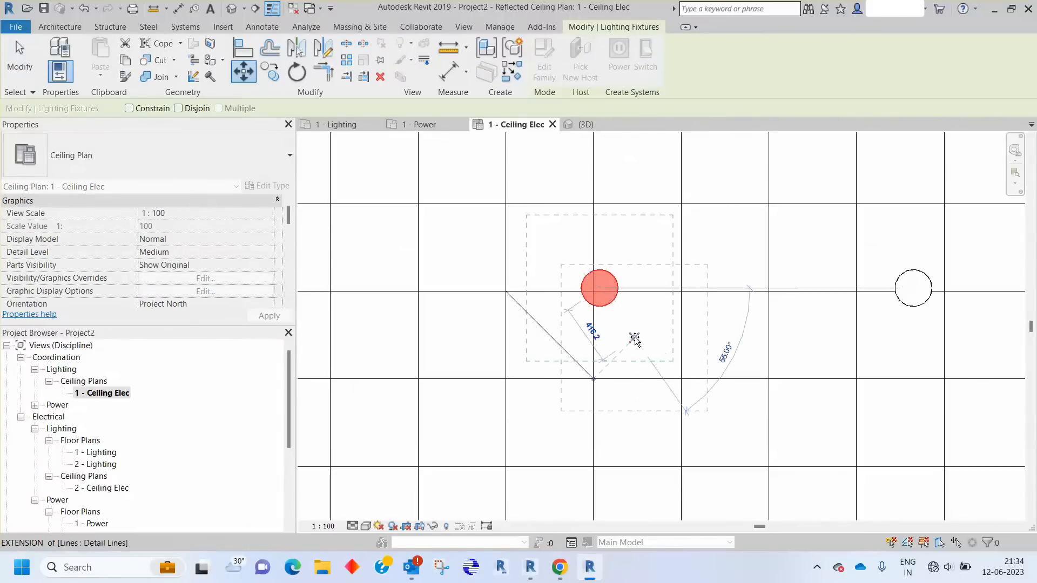
pyautogui.click(549, 337)
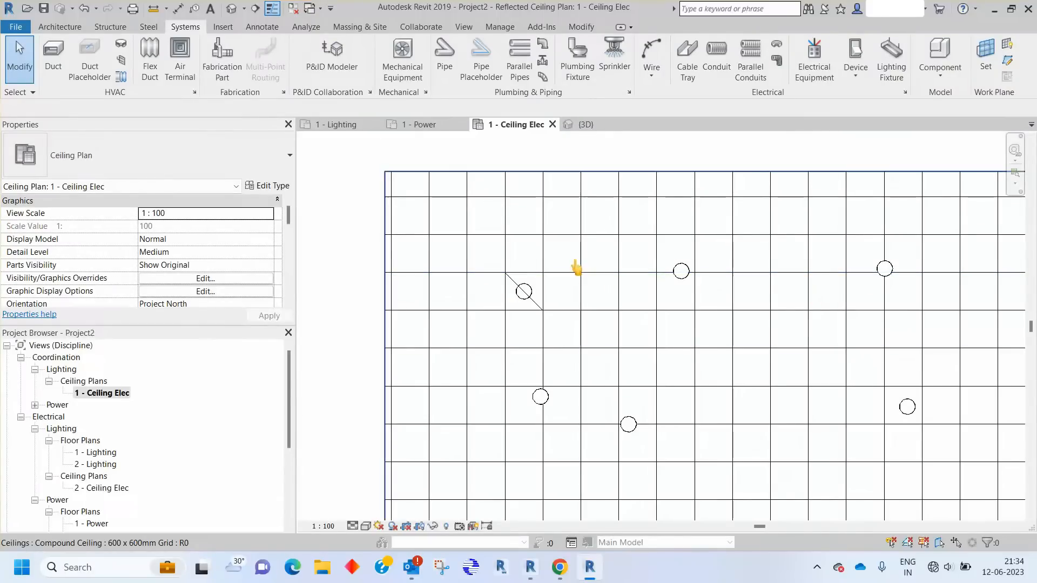
# Check the repositioned ceiling light in the 3D view and compare it with the ceiling plan
pyautogui.click(585, 125)
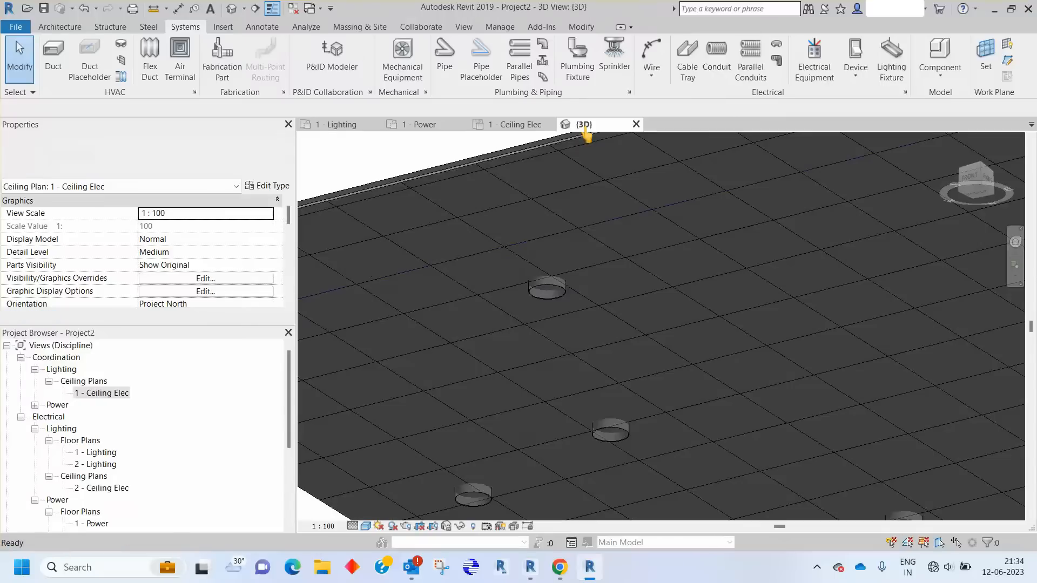
pyautogui.scroll(-4, 608, 238)
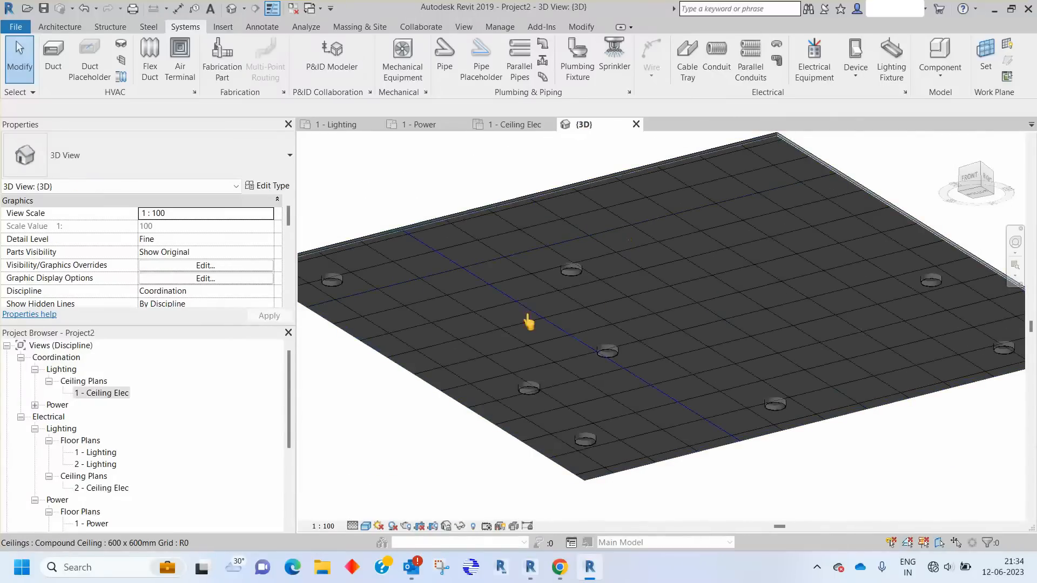
pyautogui.scroll(4, 594, 448)
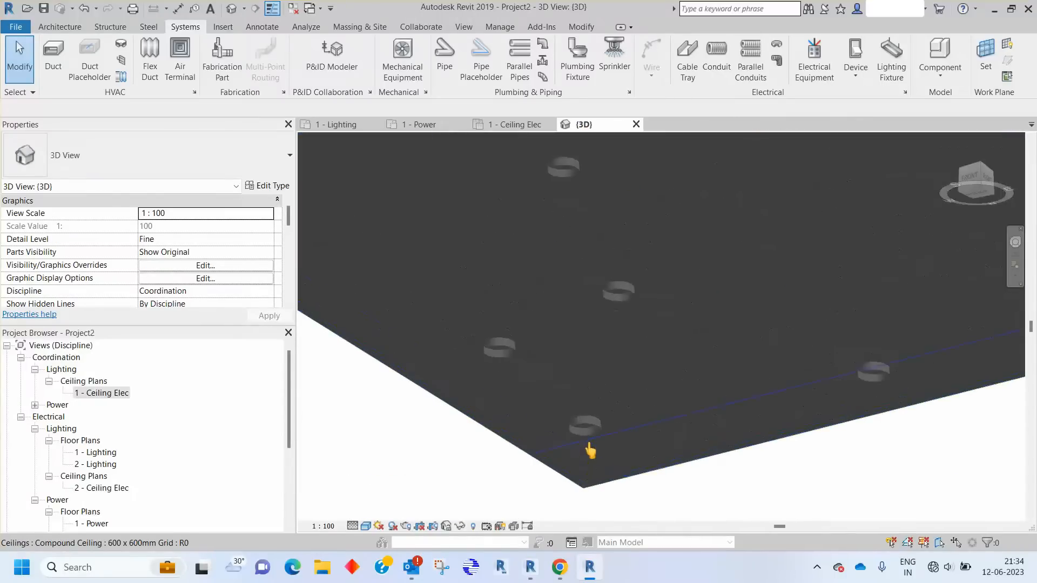
pyautogui.click(588, 422)
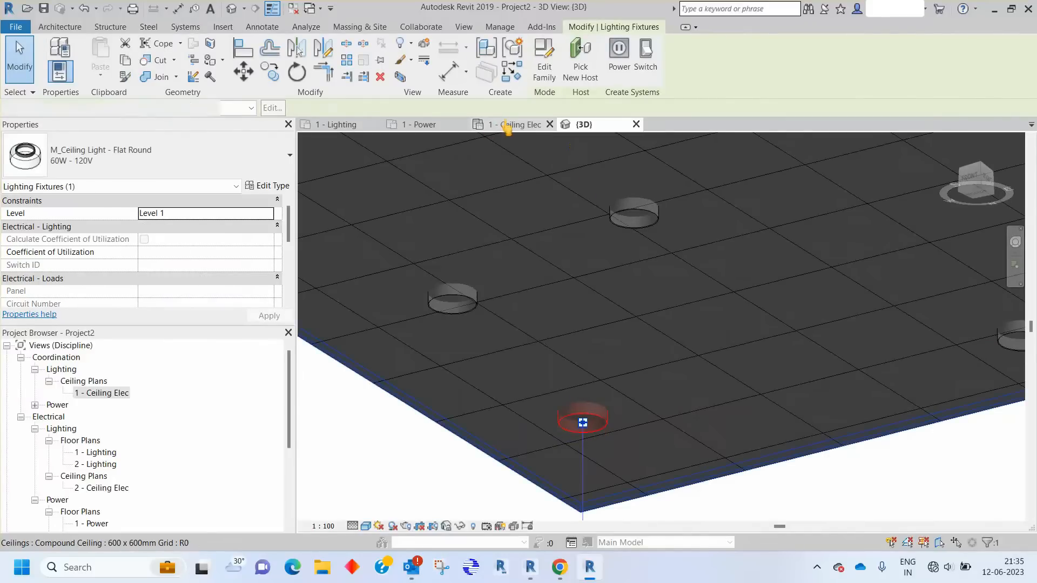
pyautogui.click(475, 124)
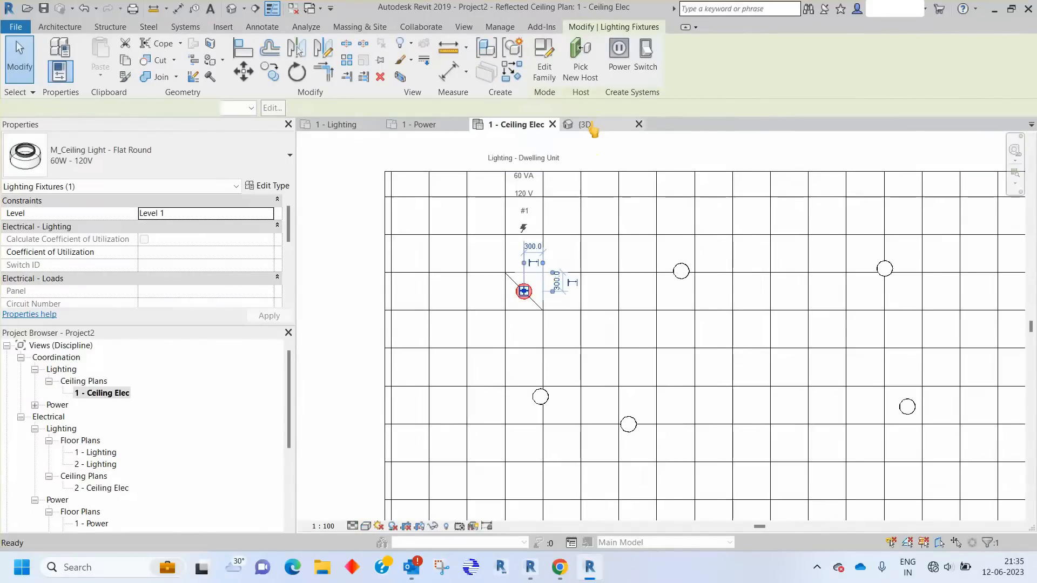
pyautogui.click(589, 125)
pyautogui.scroll(-3, 609, 362)
pyautogui.keyDown('shift'); pyautogui.moveTo(646, 341); pyautogui.dragTo(669, 273, button='middle'); pyautogui.keyUp('shift')
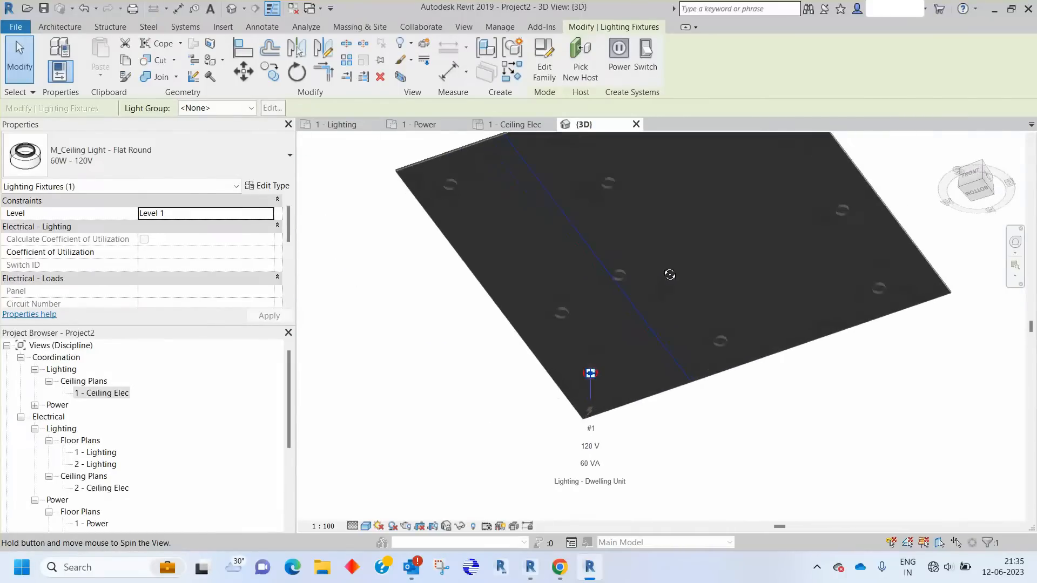
pyautogui.scroll(5, 600, 367)
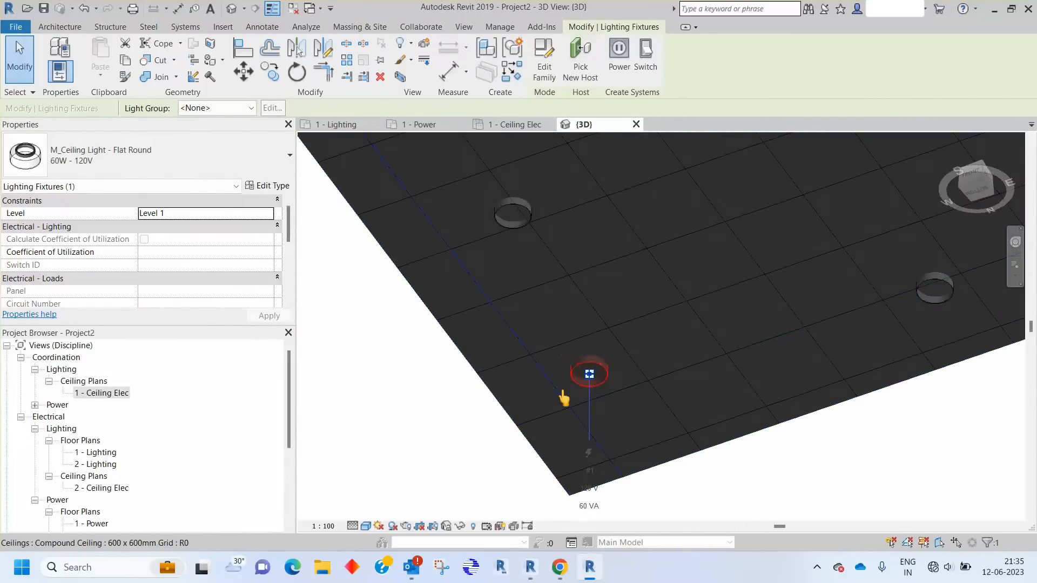
# Return to the 1 - Ceiling Elec plan with nothing selected and show the whole ceiling
pyautogui.click(511, 125)
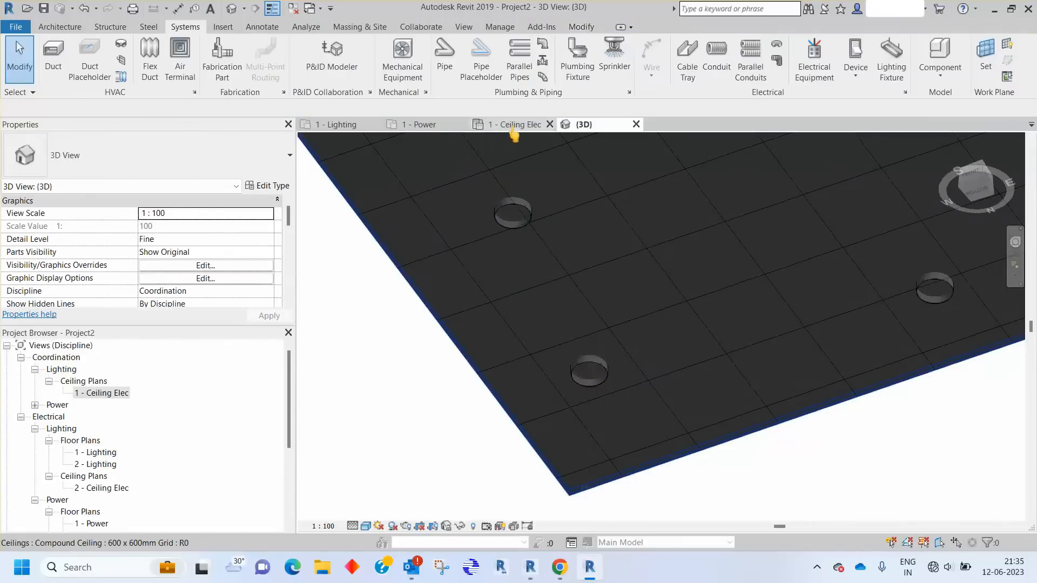
pyautogui.scroll(-5, 540, 271)
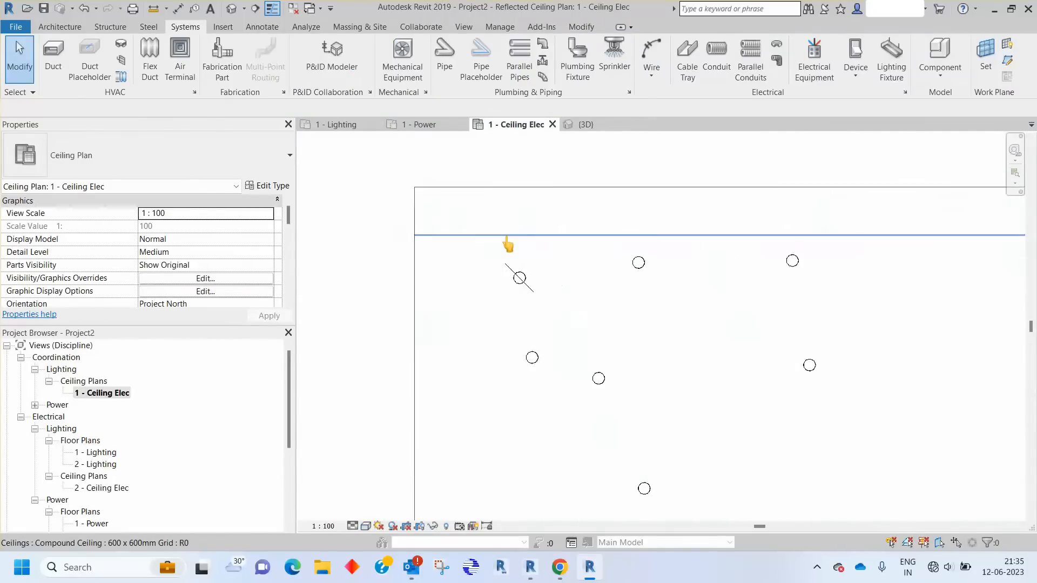
pyautogui.scroll(-2, 404, 216)
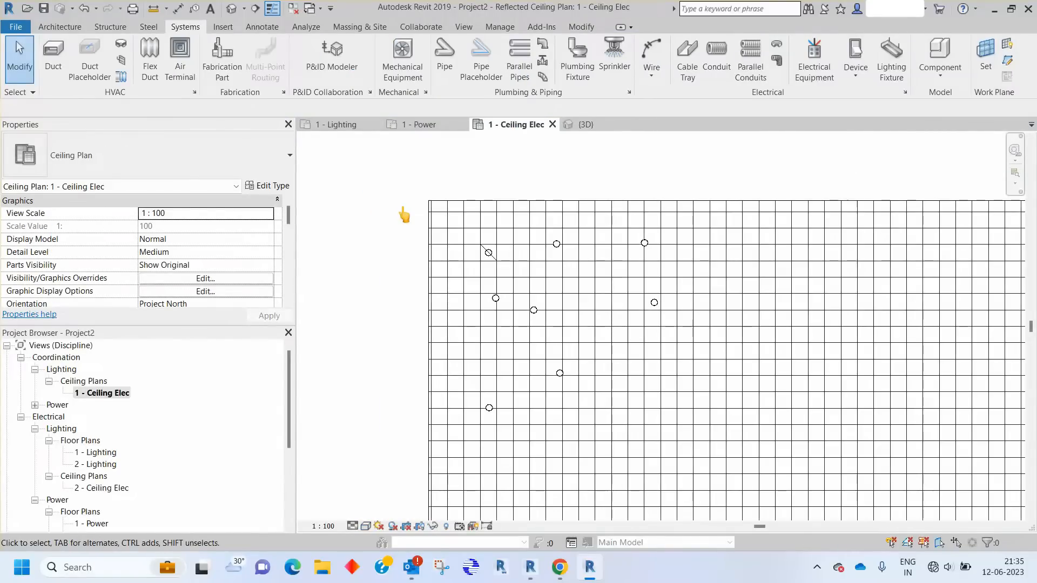
pyautogui.scroll(-3, 404, 216)
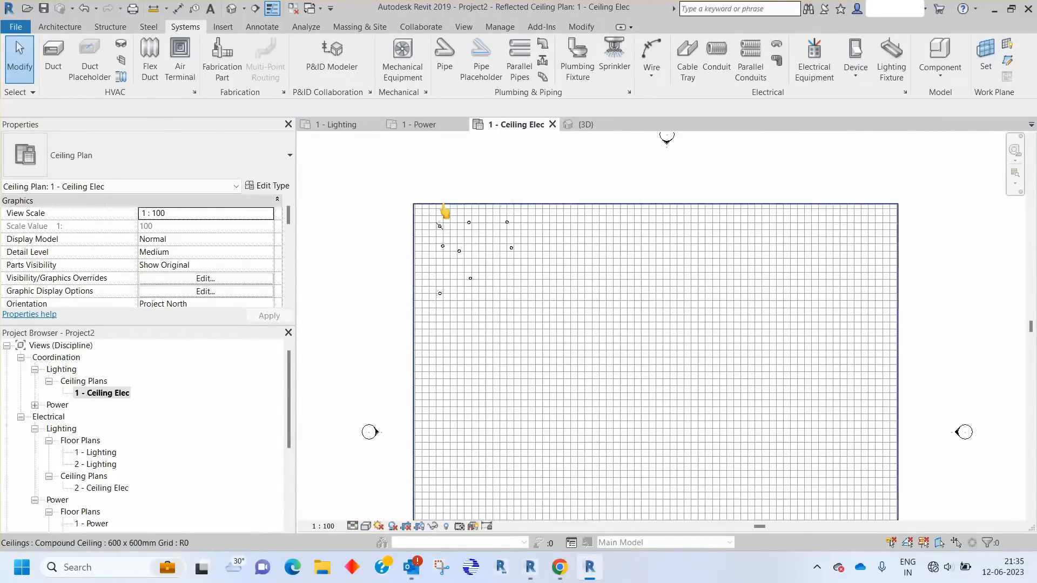
pyautogui.scroll(-2, 597, 167)
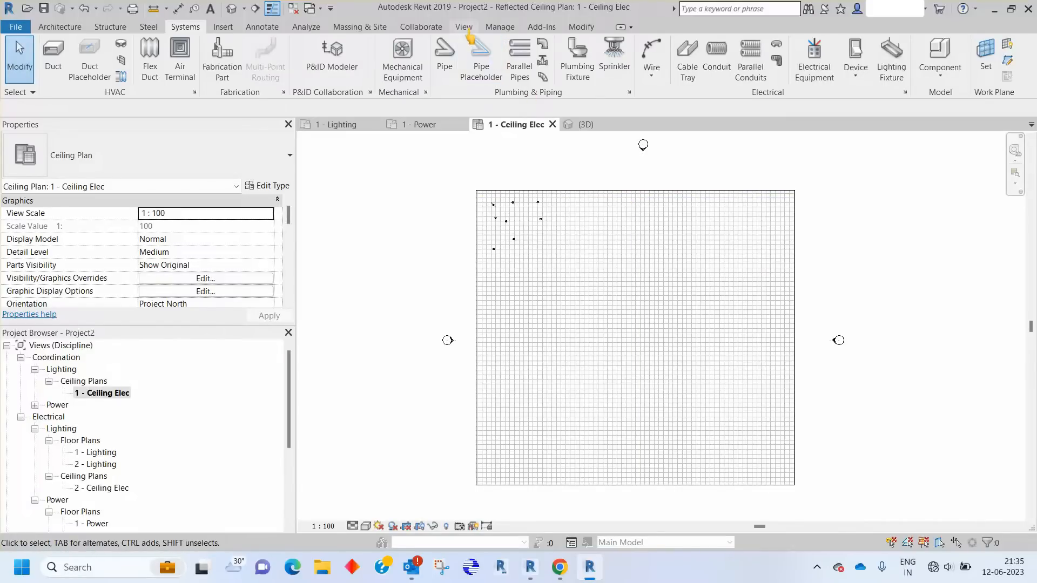
pyautogui.click(461, 30)
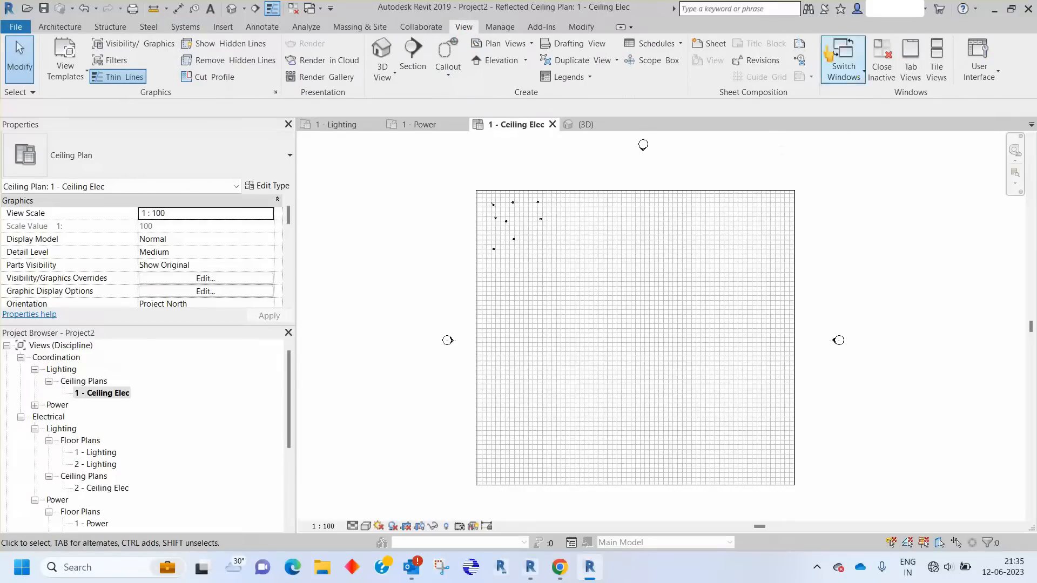
pyautogui.click(800, 52)
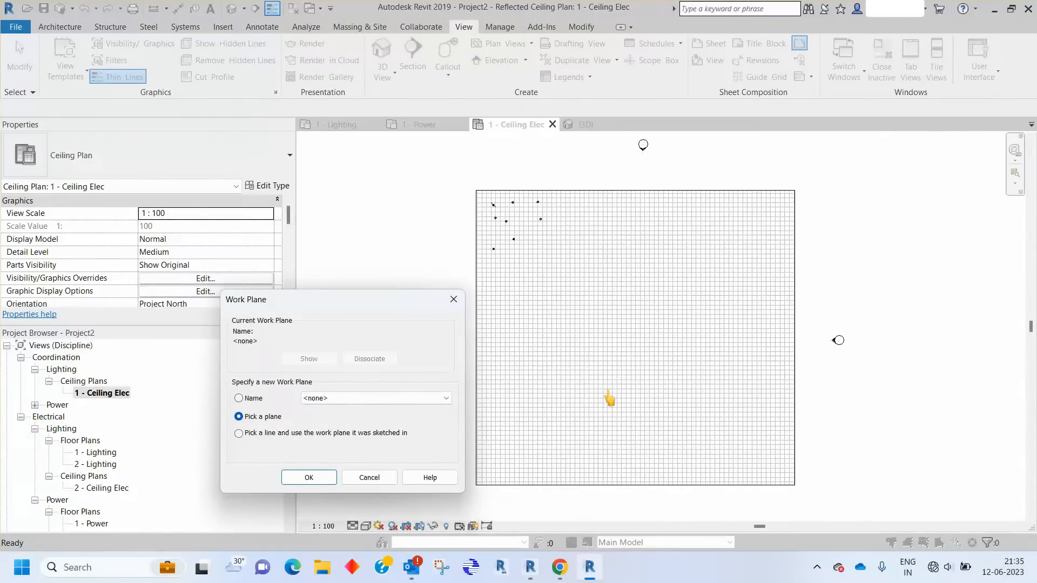
pyautogui.click(243, 398)
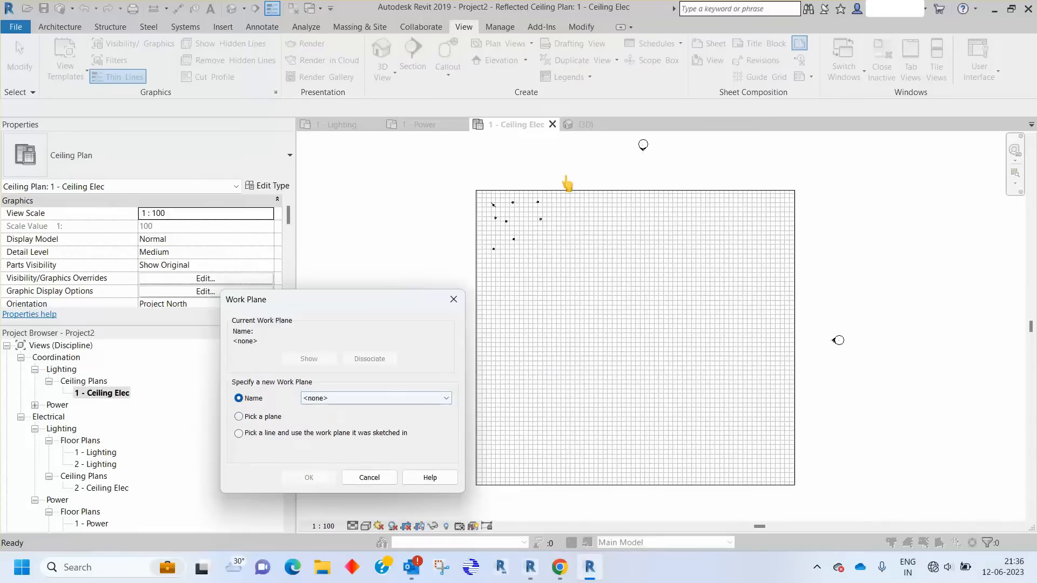
pyautogui.click(256, 419)
pyautogui.click(302, 478)
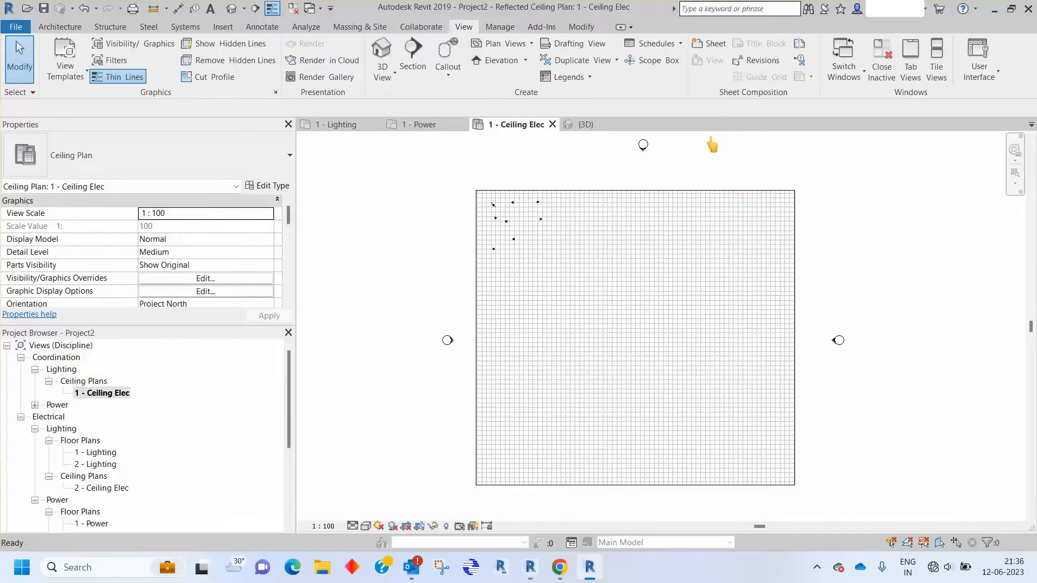
# Start a Matchline sketch using Level : Level 1 as the named work plane
pyautogui.click(800, 47)
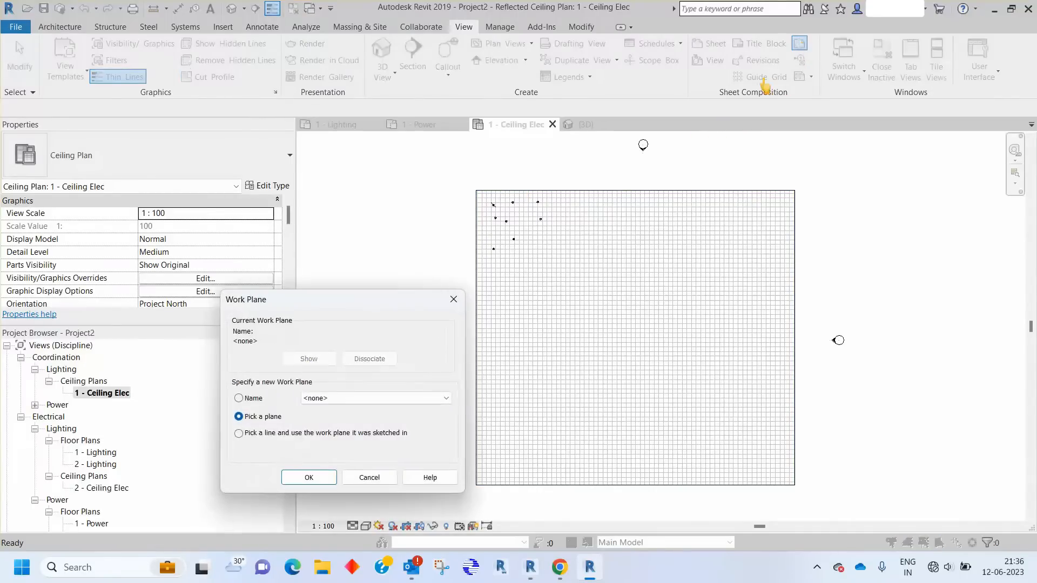
pyautogui.click(253, 398)
pyautogui.click(372, 398)
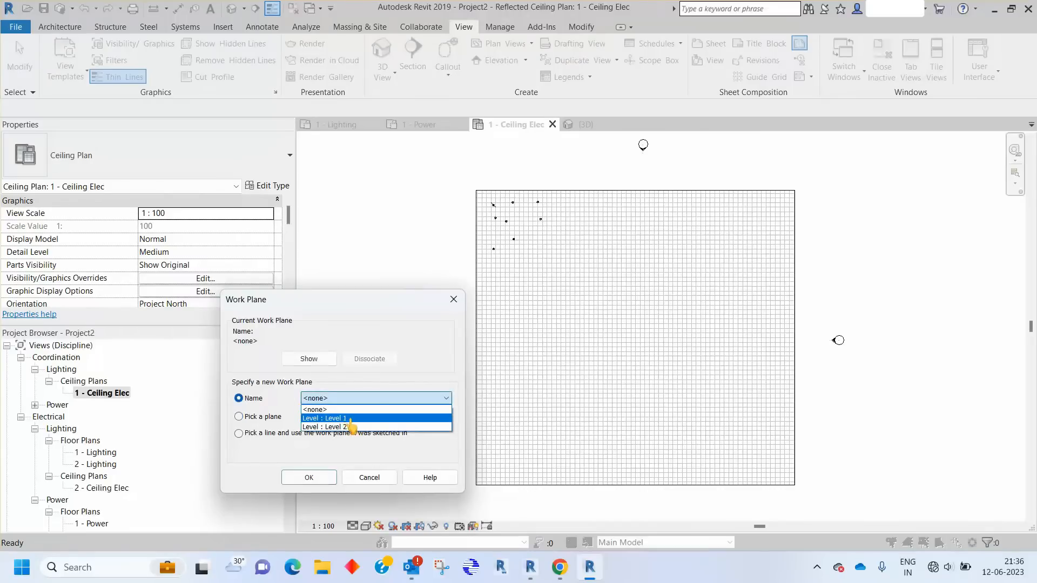
pyautogui.click(353, 419)
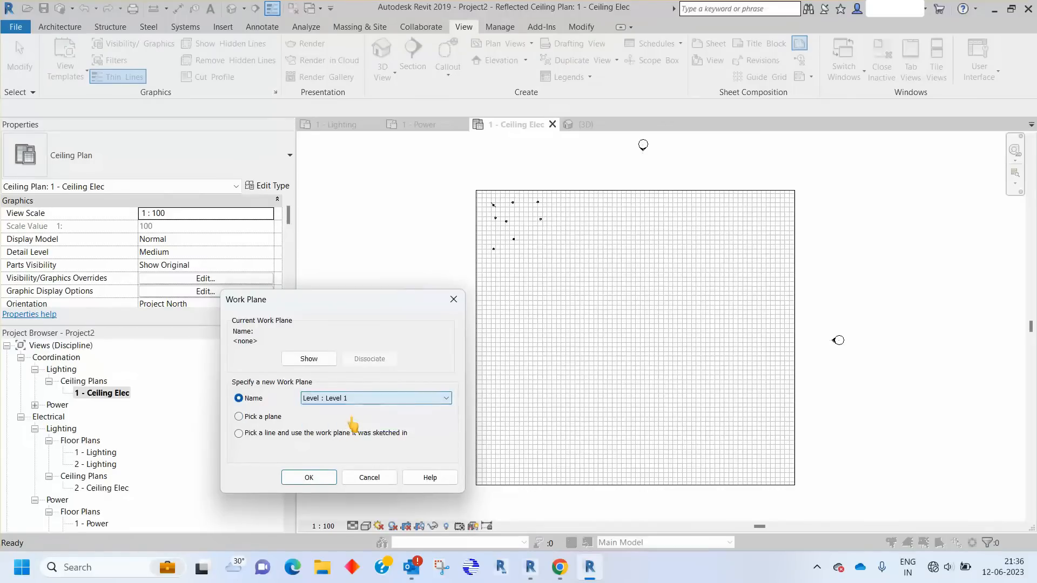
pyautogui.click(312, 478)
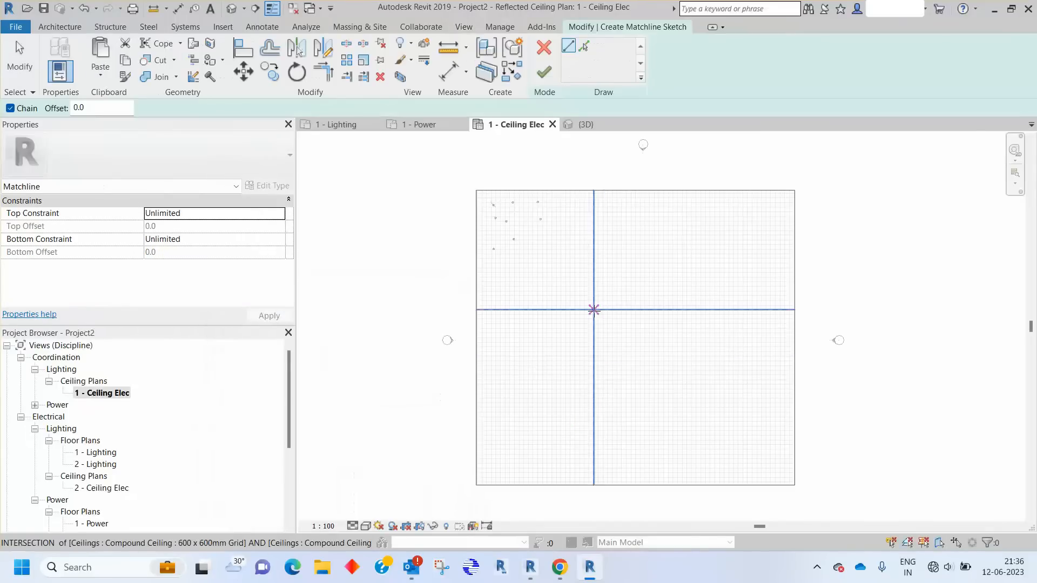
# Sketch a vertical and a horizontal matchline crossing near the ceiling's centre, each extending past the ceiling's edges
pyautogui.click(640, 162)
pyautogui.click(640, 510)
pyautogui.press('Escape')
pyautogui.click(460, 327)
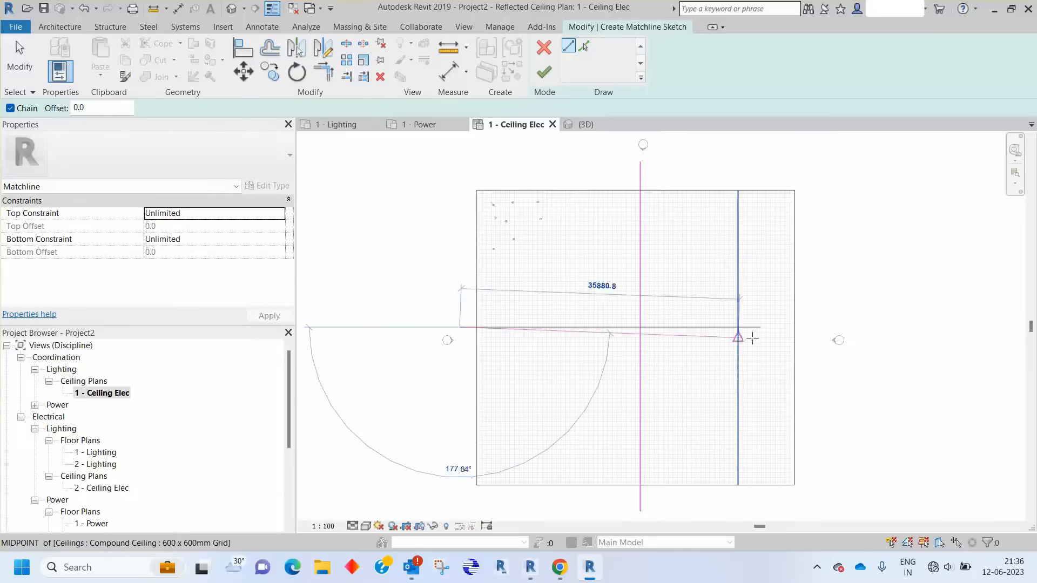
pyautogui.click(814, 327)
pyautogui.press('Escape')
pyautogui.press('Escape')
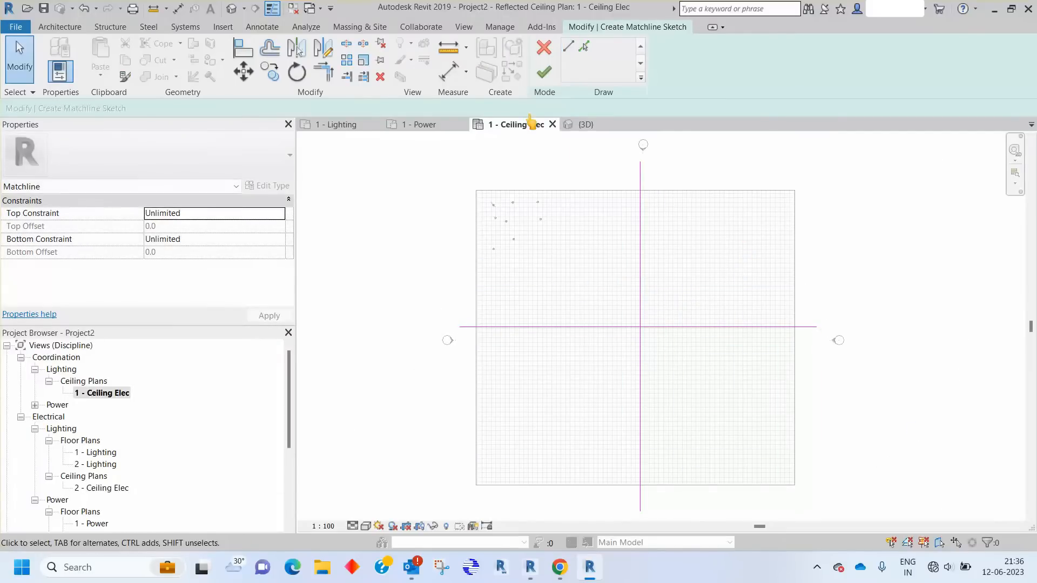
# Finish the matchline sketch, clear its selection and look over the lights in the ceiling's upper-left quarter
pyautogui.click(542, 79)
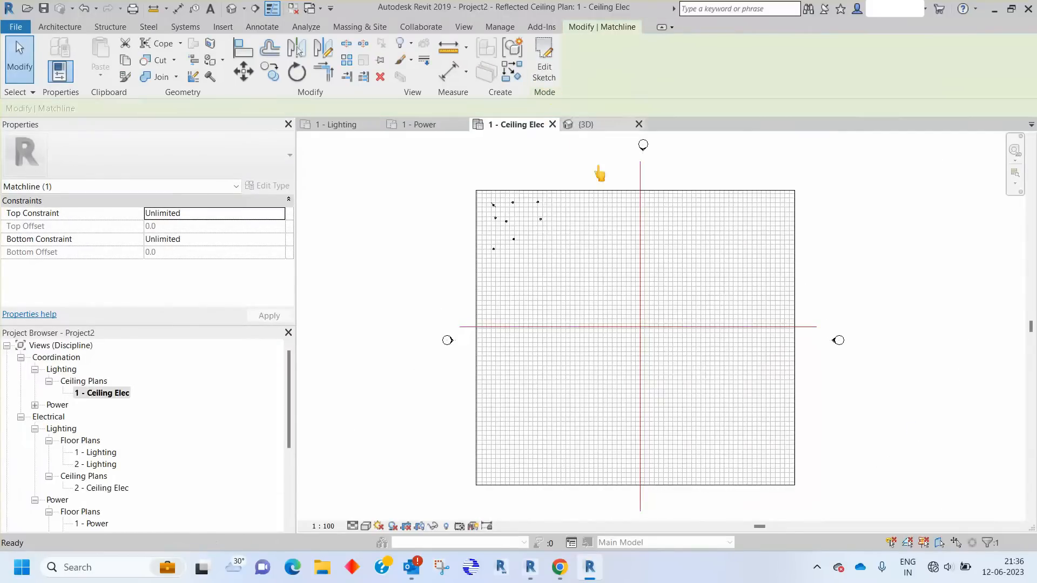
pyautogui.click(697, 168)
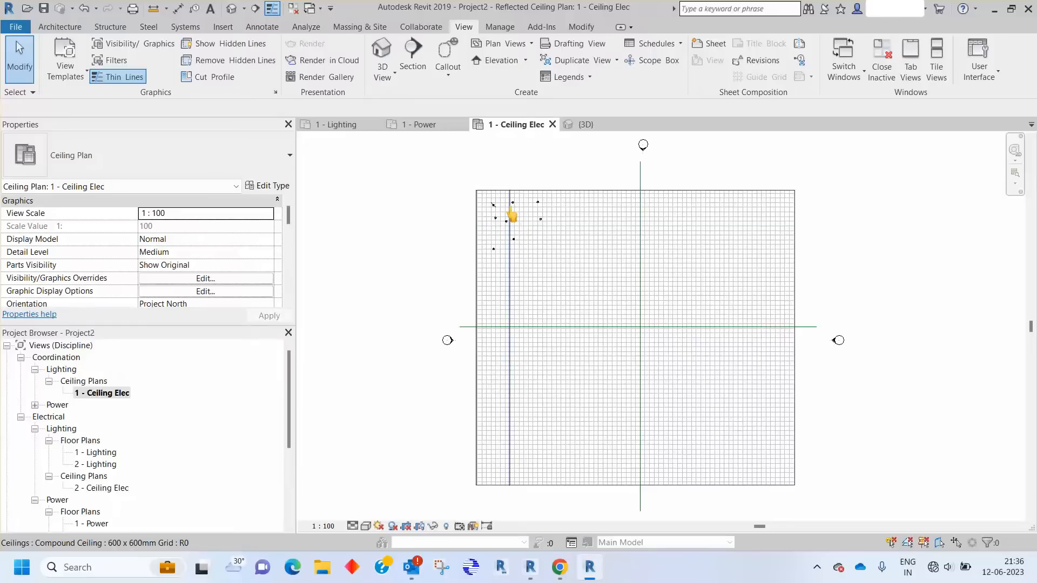
pyautogui.scroll(3, 509, 185)
pyautogui.scroll(-3, 510, 185)
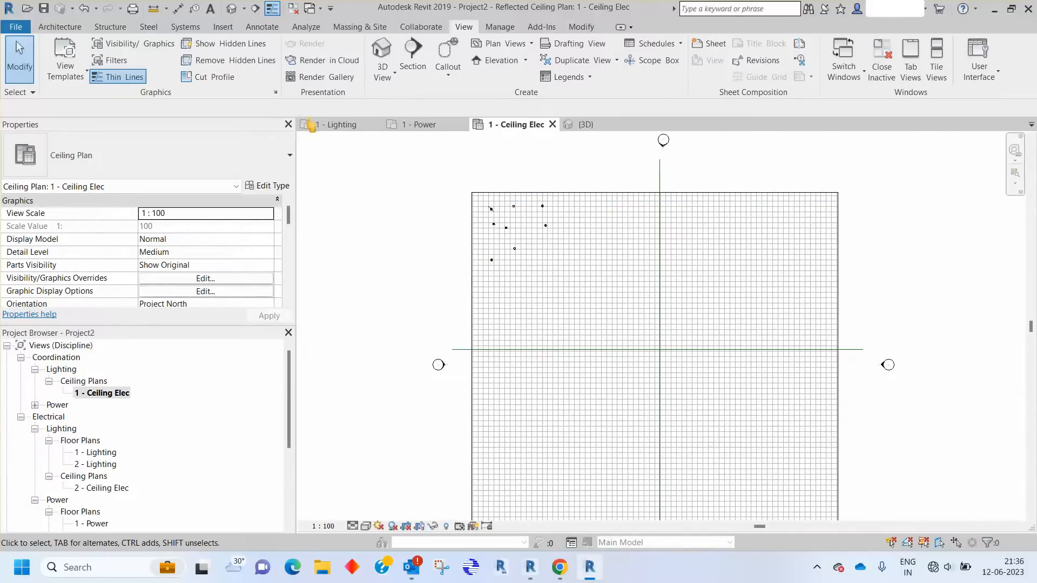
# Draw Generic - 200mm walls, 8000 high from Level 1, along all four edges of the ceiling
pyautogui.click(60, 27)
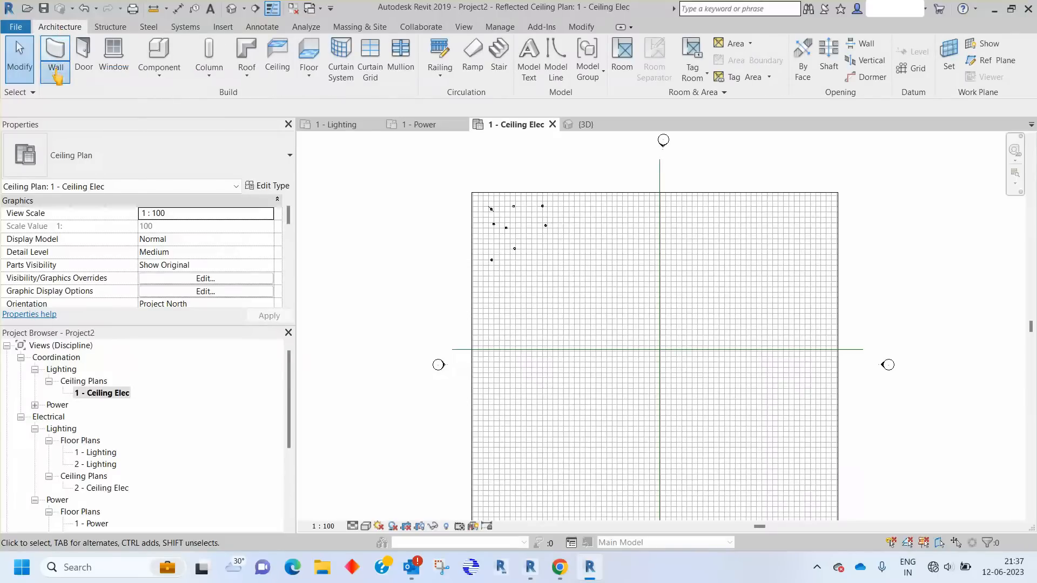
pyautogui.click(56, 75)
pyautogui.click(102, 99)
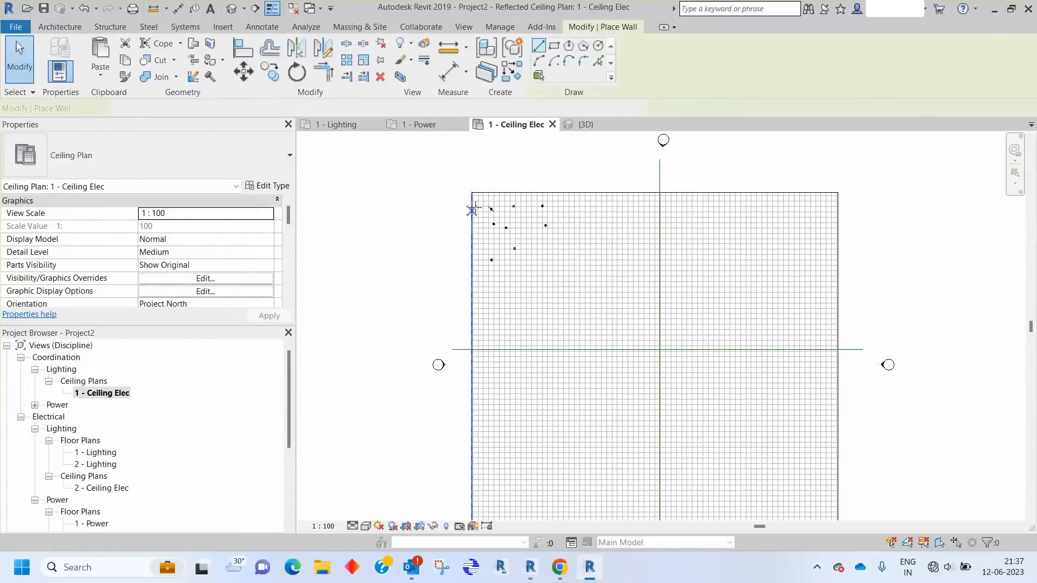
pyautogui.click(473, 193)
pyautogui.click(838, 192)
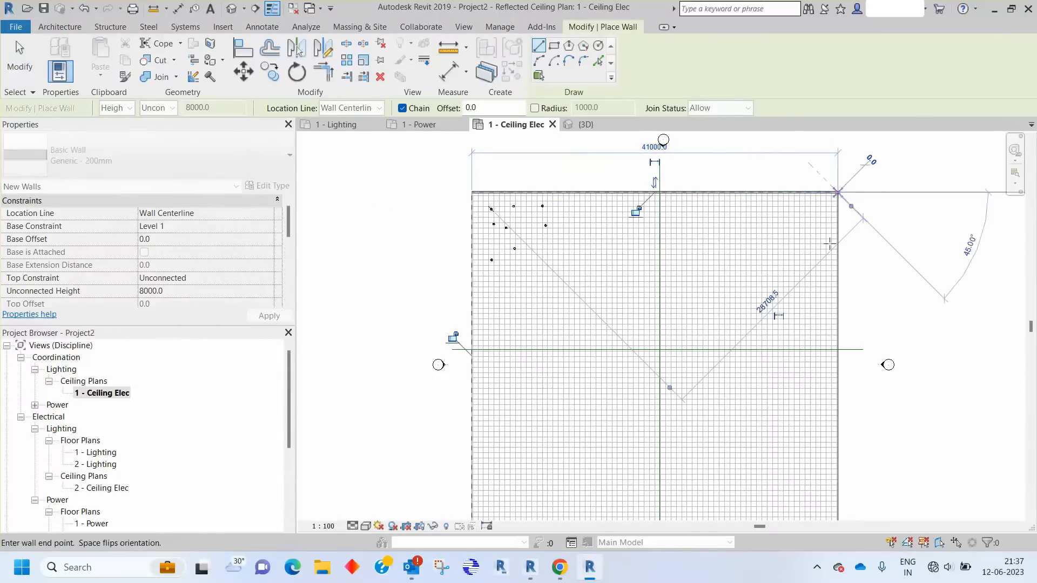
pyautogui.moveTo(832, 318); pyautogui.dragTo(828, 186, button='middle')
pyautogui.click(833, 400)
pyautogui.click(467, 400)
pyautogui.moveTo(478, 332); pyautogui.dragTo(473, 423, button='middle')
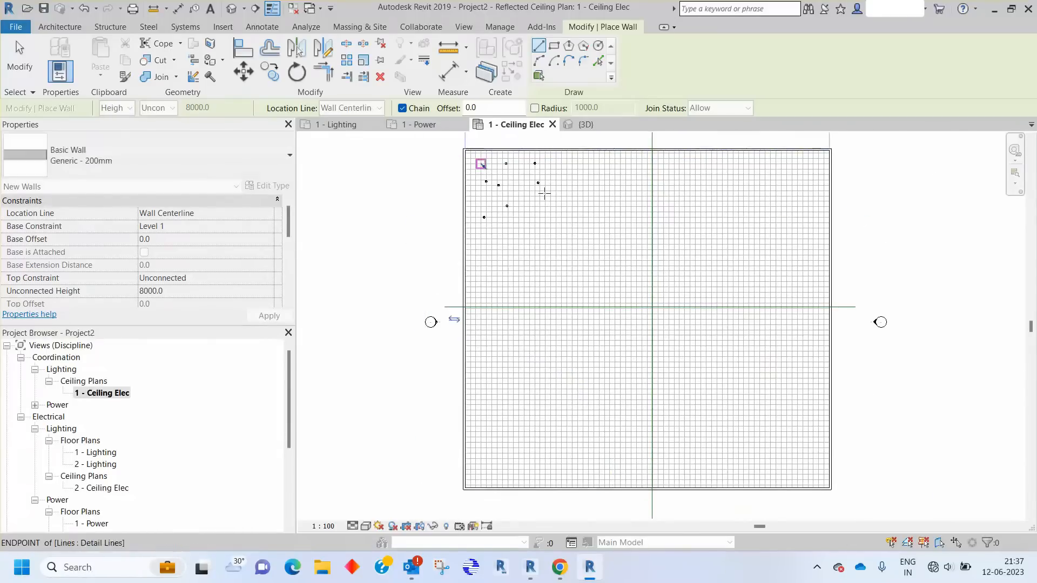
pyautogui.click(464, 153)
# Add a vertical and a horizontal Generic - 200mm wall between the midpoints of the opposite perimeter walls, dividing the plan into four rooms
pyautogui.click(647, 149)
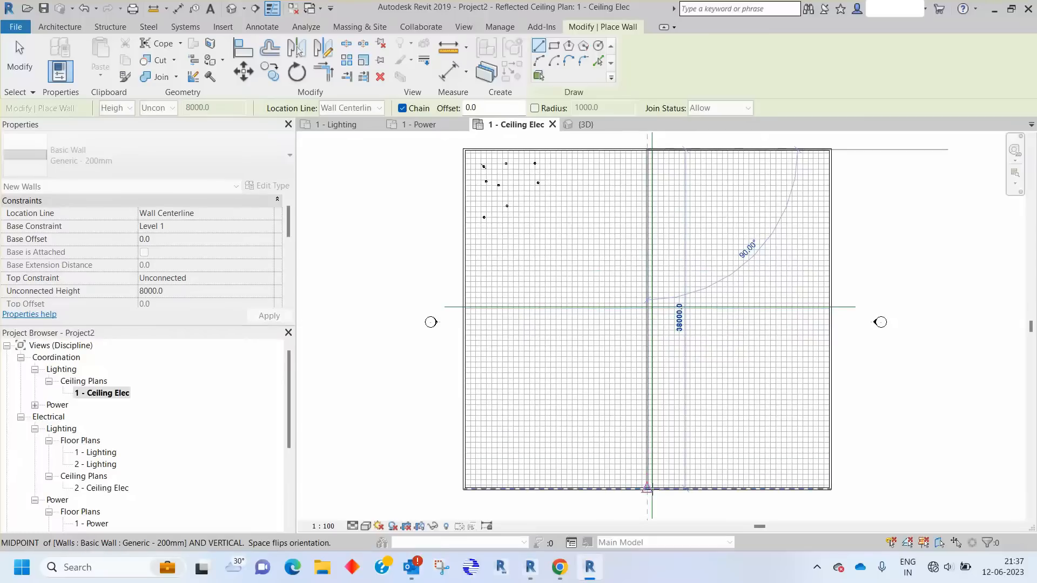
pyautogui.click(647, 488)
pyautogui.press('Escape')
pyautogui.click(464, 320)
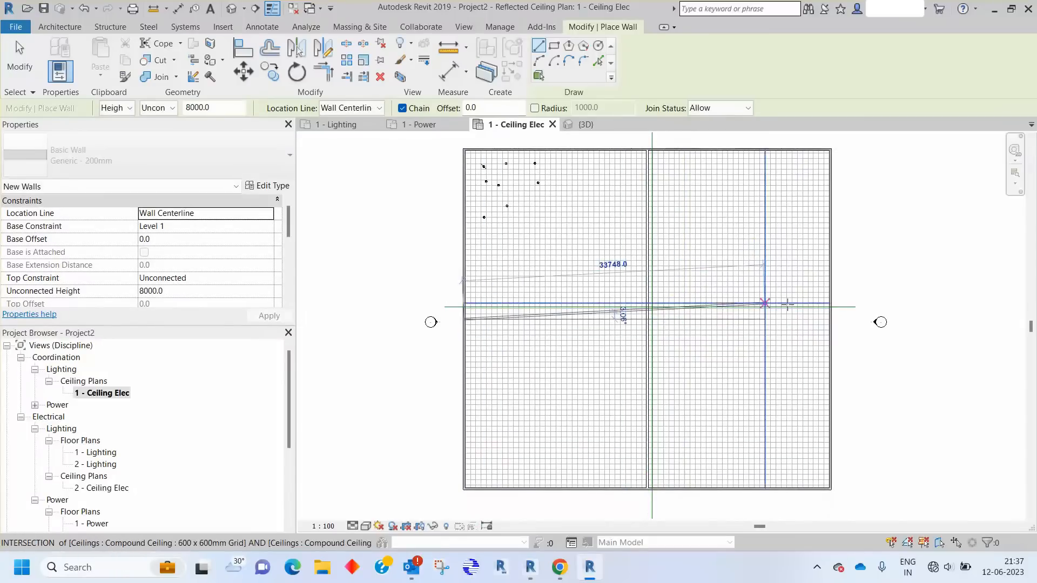
pyautogui.click(831, 320)
pyautogui.press('Escape')
pyautogui.press('Escape')
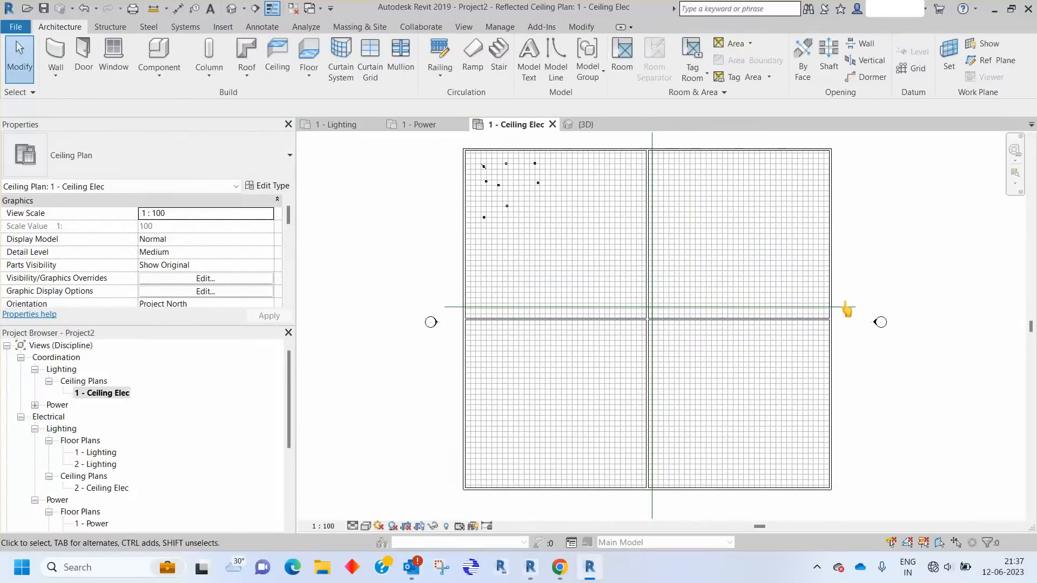
# Edit the matchline sketch and move the horizontal line down beside the horizontal dividing wall
pyautogui.click(846, 307)
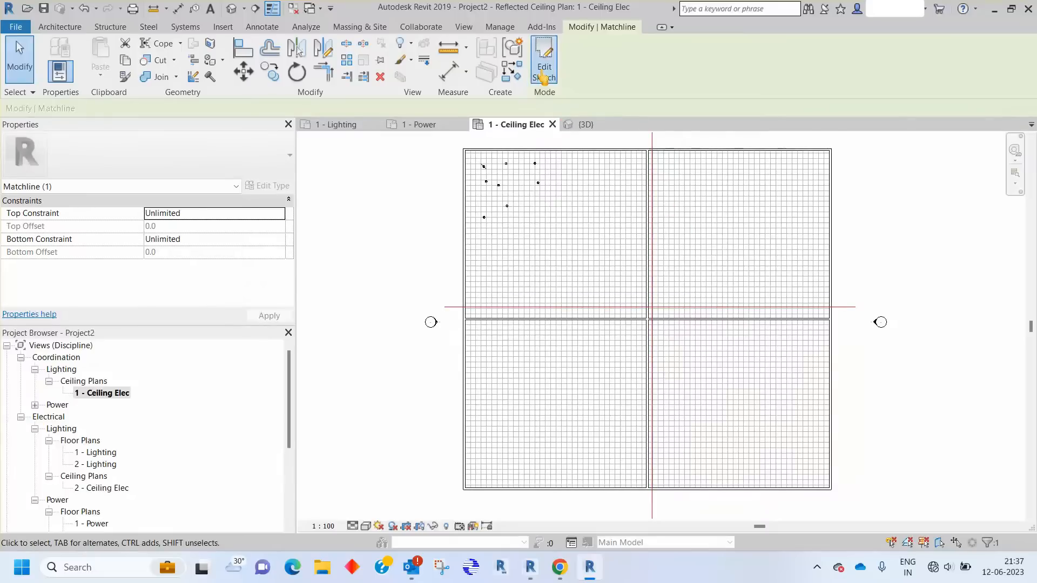
pyautogui.click(544, 64)
pyautogui.scroll(1, 689, 311)
pyautogui.scroll(1, 689, 311)
pyautogui.moveTo(689, 311)
pyautogui.mouseDown()
pyautogui.moveTo(654, 332)
pyautogui.moveTo(670, 332)
pyautogui.moveTo(664, 326)
pyautogui.mouseUp()
pyautogui.scroll(5, 663, 326)
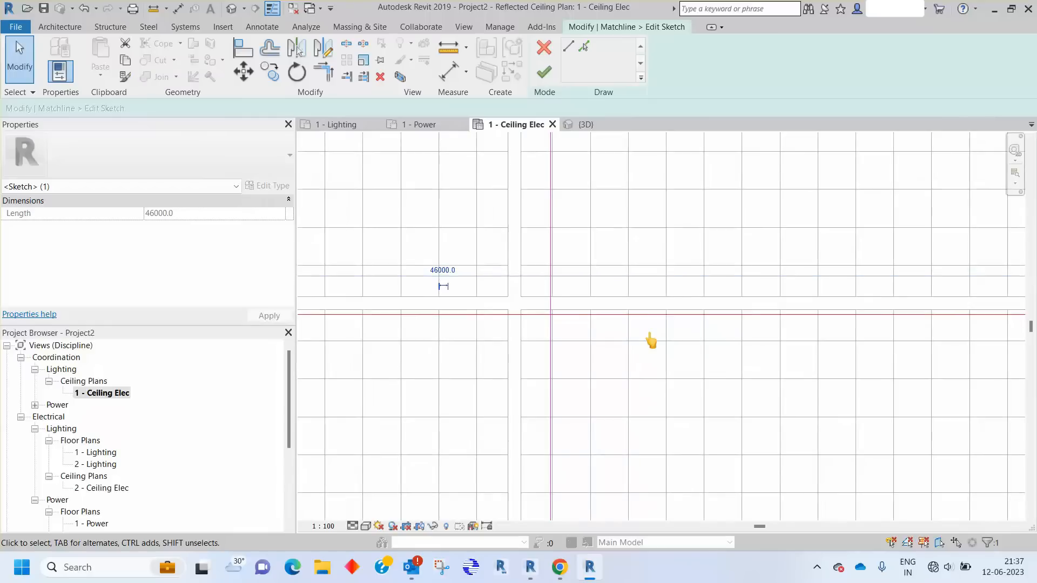
pyautogui.scroll(-5, 651, 340)
pyautogui.click(650, 365)
pyautogui.scroll(-3, 643, 378)
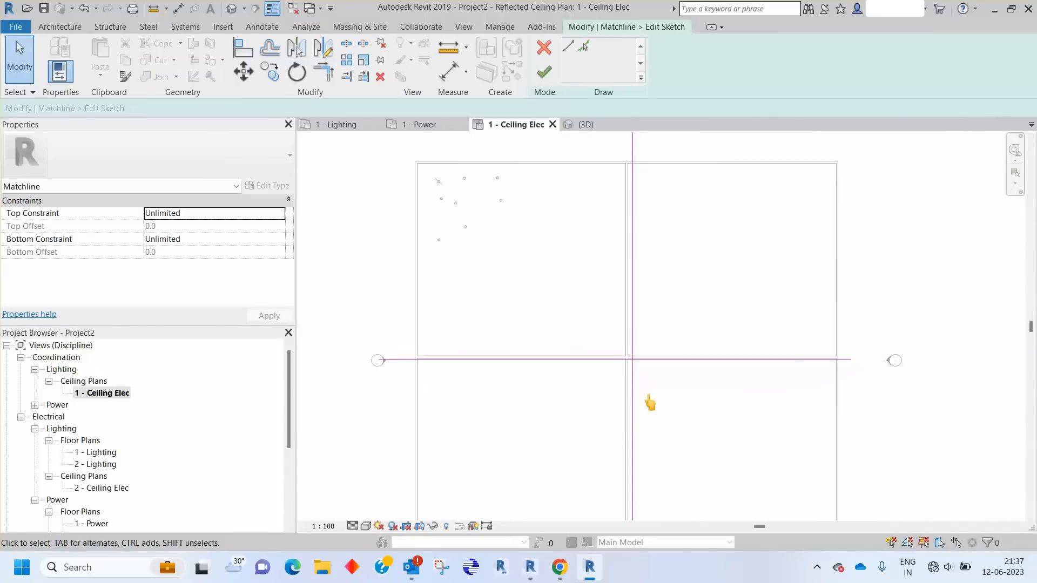
# Check the horizontal matchline against the dividing wall, finish the sketch edit and clear the selection
pyautogui.scroll(6, 618, 367)
pyautogui.scroll(2, 614, 382)
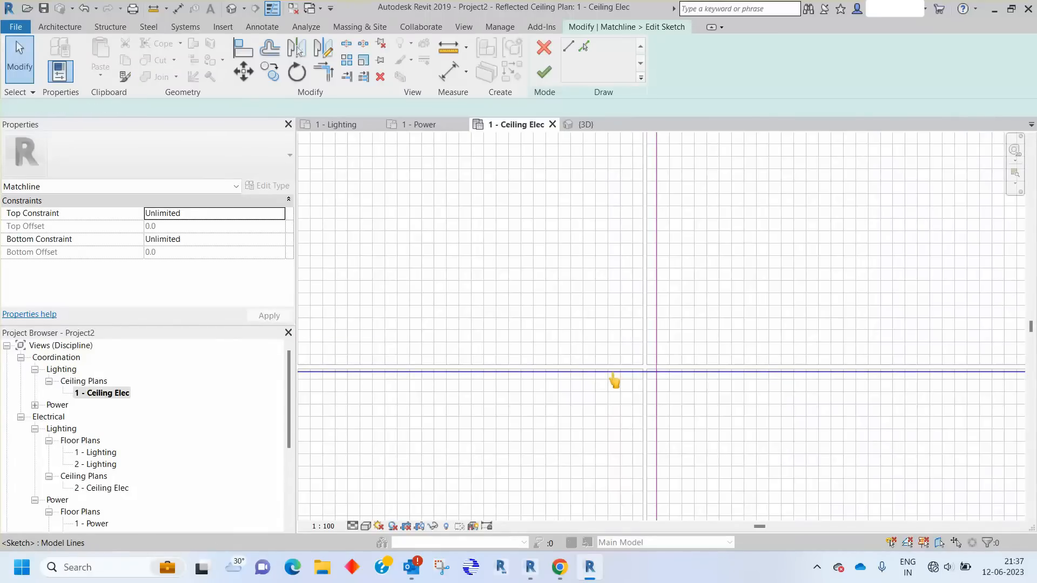
pyautogui.click(615, 372)
pyautogui.scroll(-5, 594, 346)
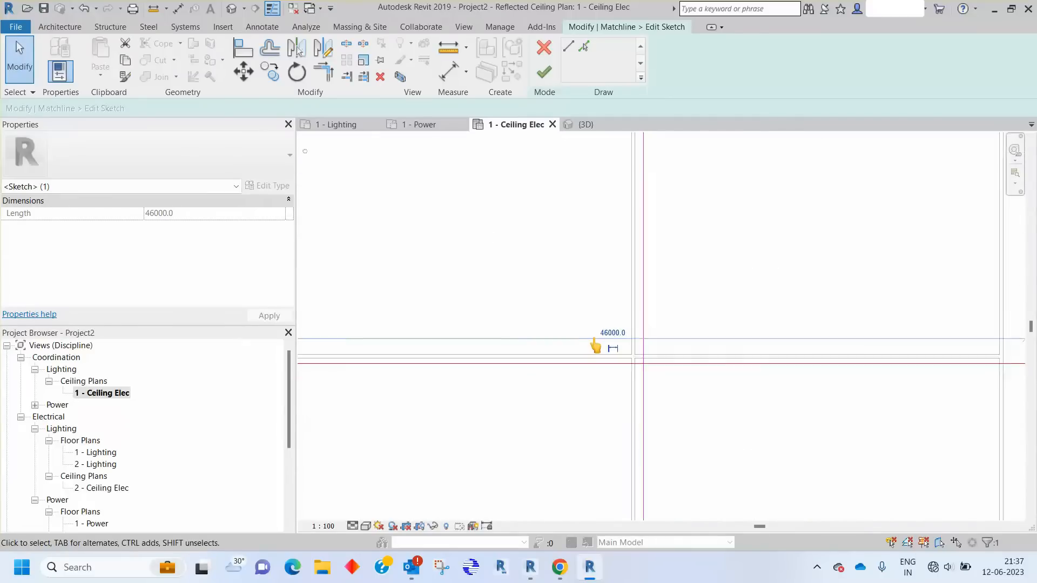
pyautogui.click(729, 317)
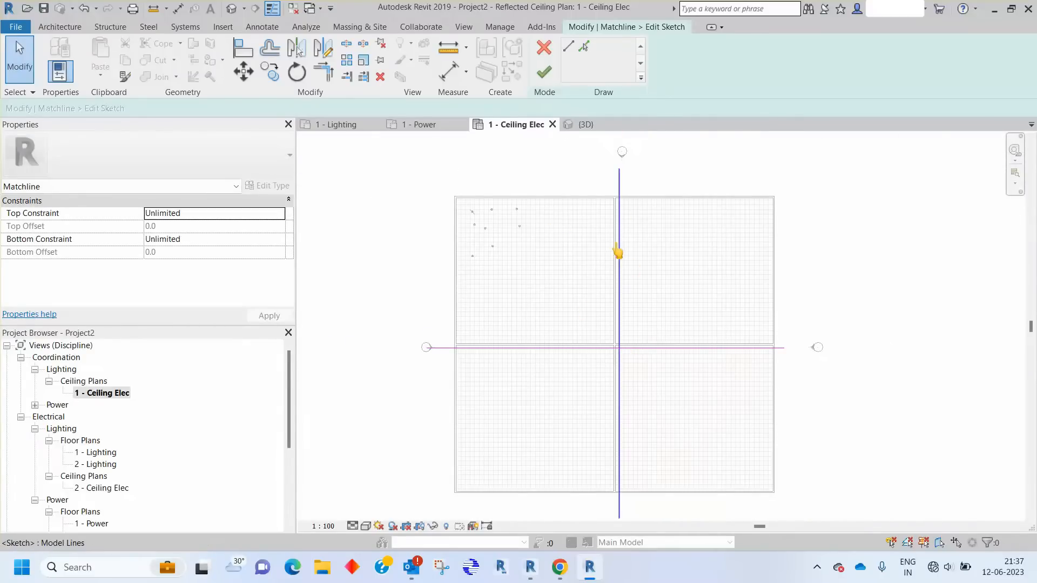
pyautogui.click(544, 72)
pyautogui.press('Escape')
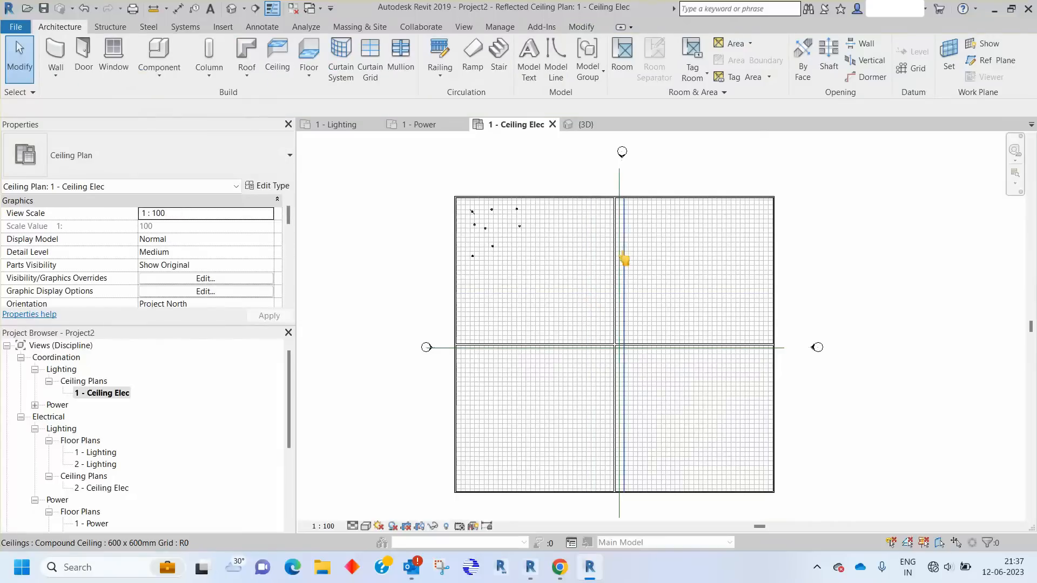
# Turn off the section box in the 3D view and show the whole building from above with its walls
pyautogui.scroll(1, 614, 232)
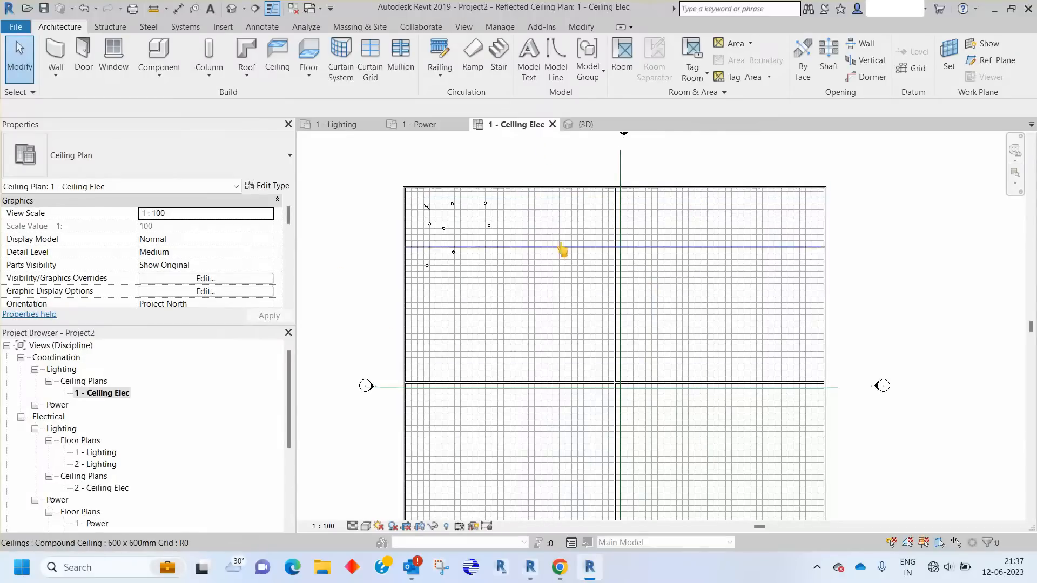
pyautogui.click(587, 127)
pyautogui.keyDown('shift'); pyautogui.moveTo(562, 319); pyautogui.dragTo(609, 489, button='middle'); pyautogui.keyUp('shift')
pyautogui.keyDown('shift'); pyautogui.moveTo(687, 248); pyautogui.dragTo(701, 355, button='middle'); pyautogui.keyUp('shift')
pyautogui.scroll(-5, 251, 269)
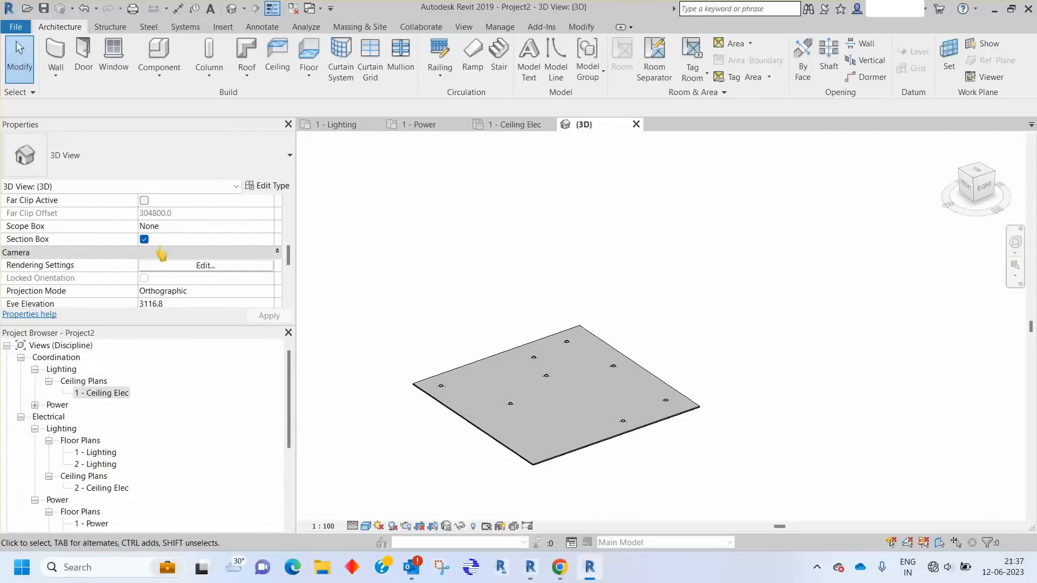
pyautogui.click(144, 239)
pyautogui.scroll(-3, 630, 297)
pyautogui.moveTo(715, 232); pyautogui.dragTo(716, 276, button='middle')
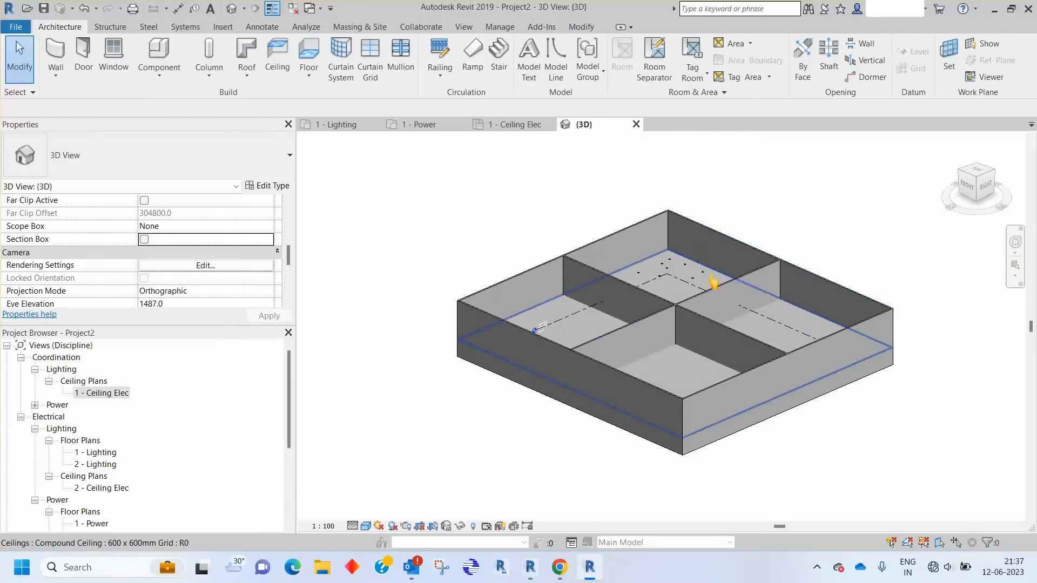
pyautogui.click(713, 282)
pyautogui.click(528, 254)
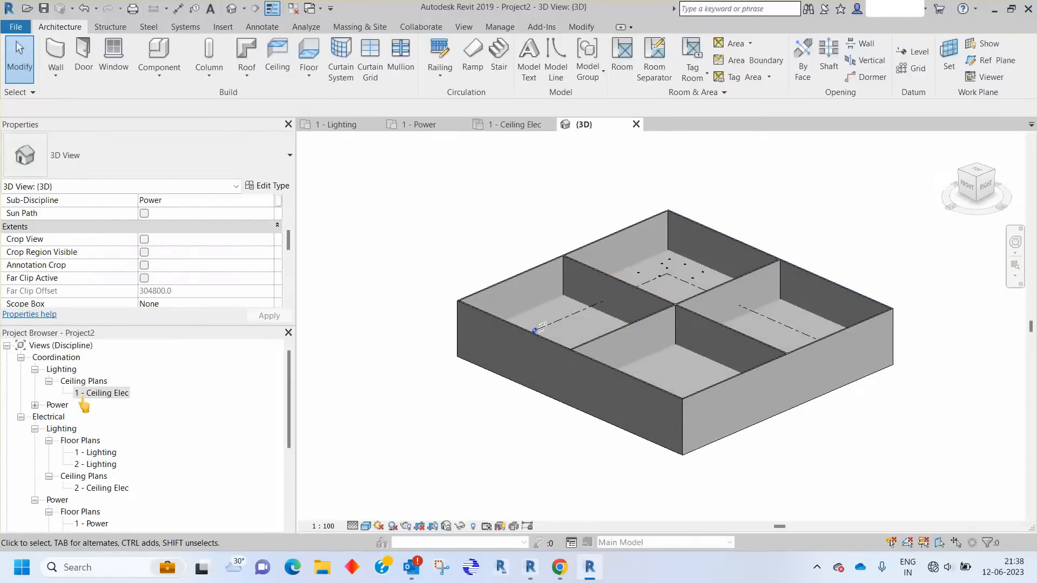
# Open the North - Elec building elevation and set its discipline to Coordination
pyautogui.scroll(-4, 106, 444)
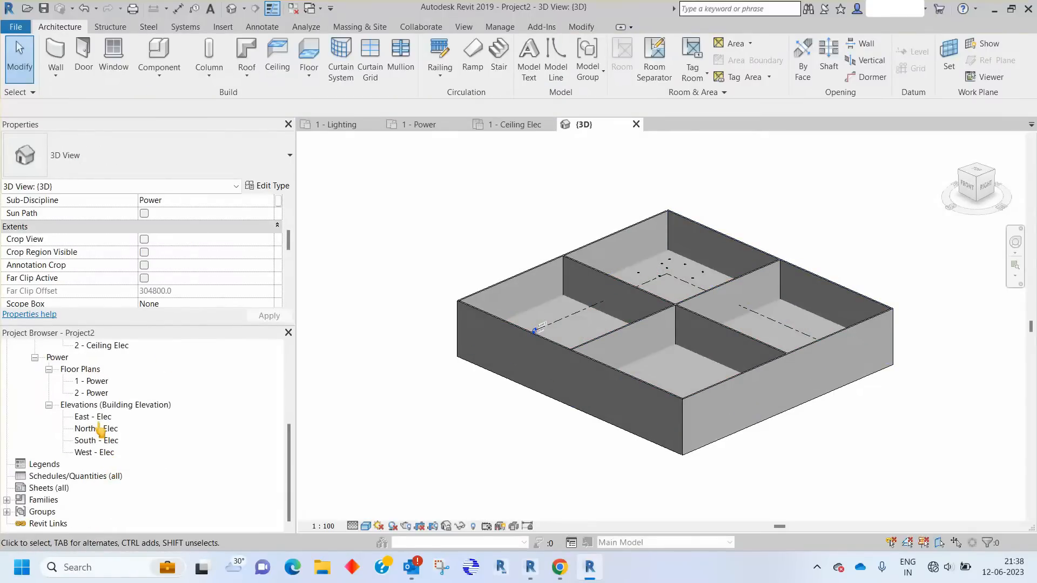
pyautogui.doubleClick(100, 429)
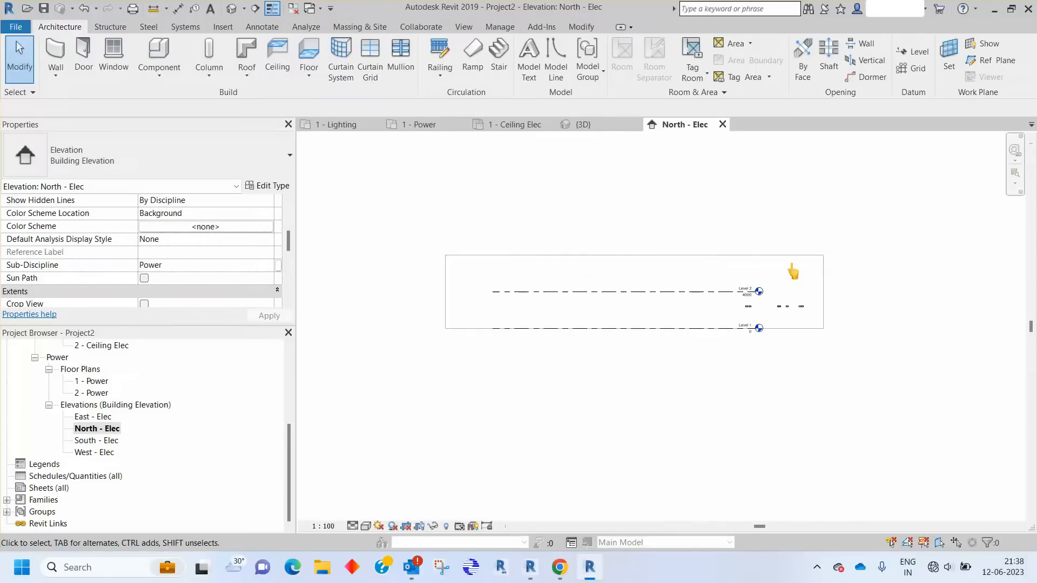
pyautogui.scroll(3, 213, 247)
pyautogui.scroll(-2, 215, 249)
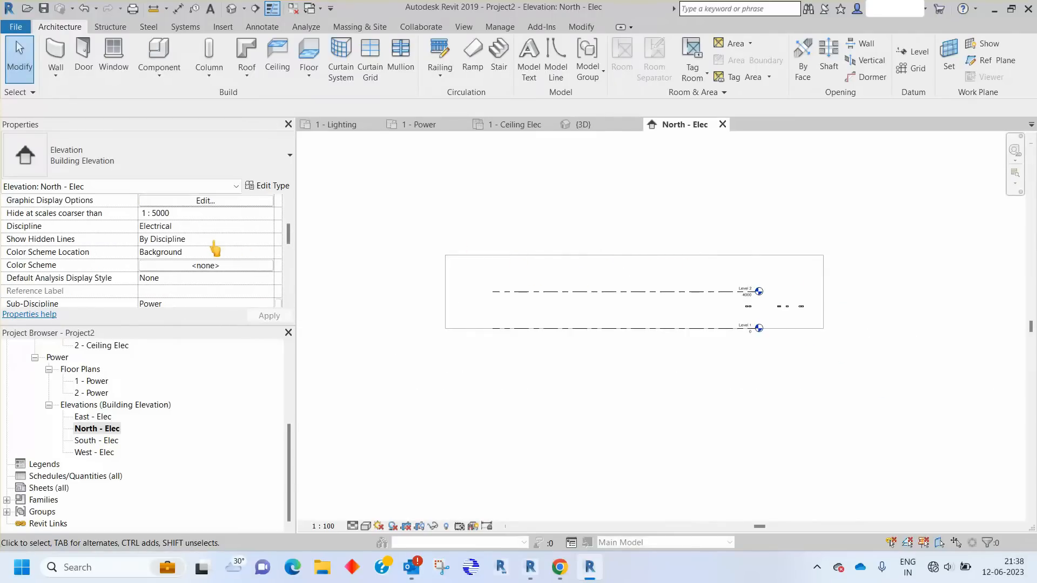
pyautogui.click(268, 227)
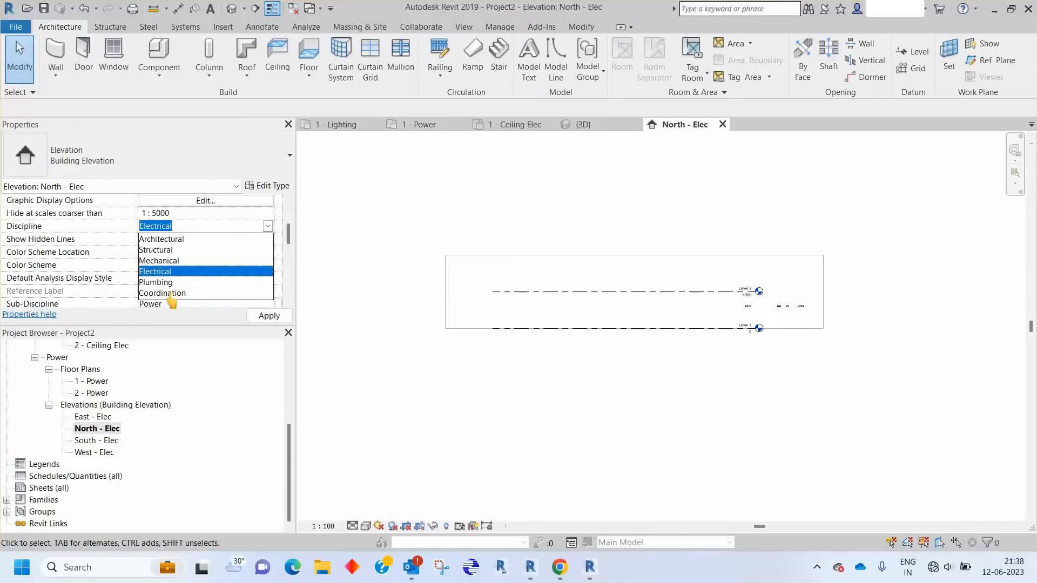
pyautogui.click(171, 293)
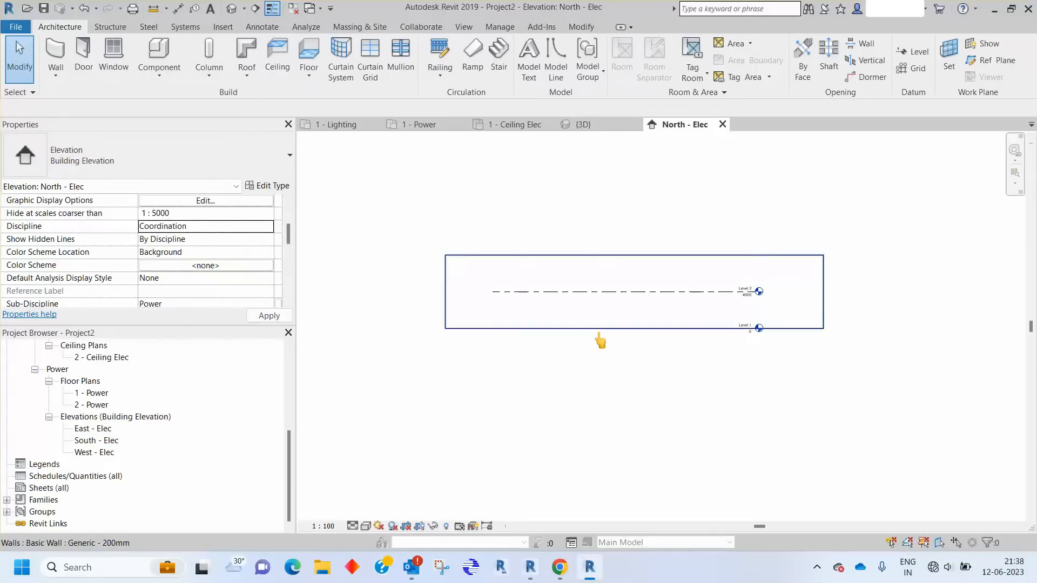
# Select the outer wall in the North - Elec elevation, check its height against the levels, and deselect it
pyautogui.click(672, 270)
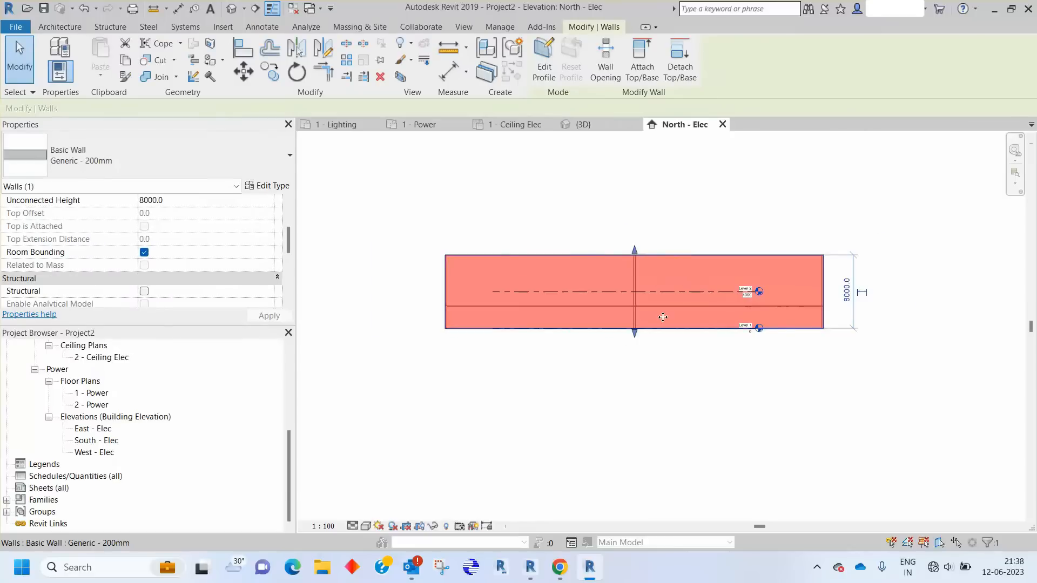
pyautogui.scroll(2, 663, 317)
pyautogui.scroll(1, 663, 317)
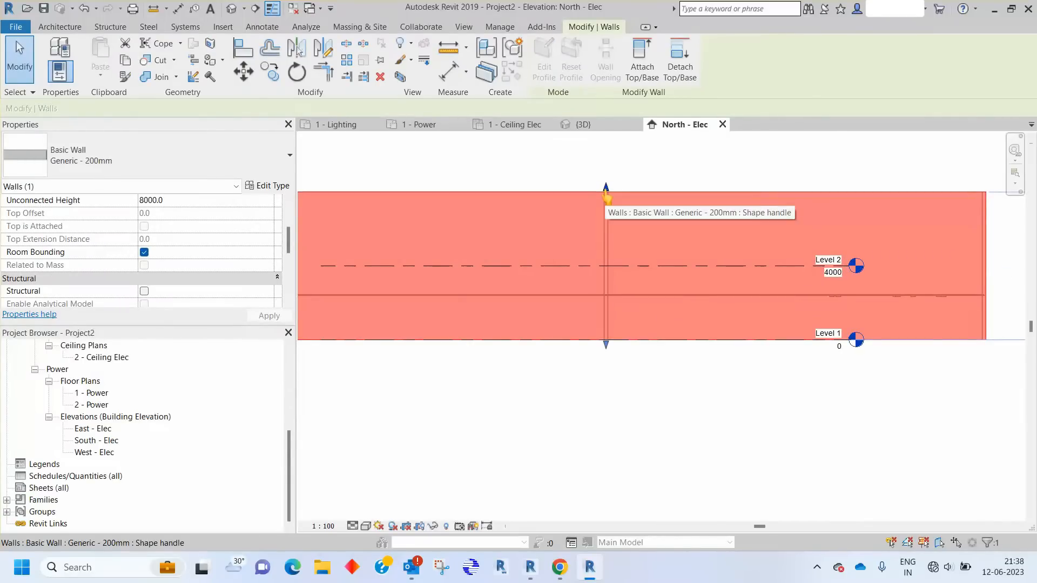
pyautogui.press('Escape')
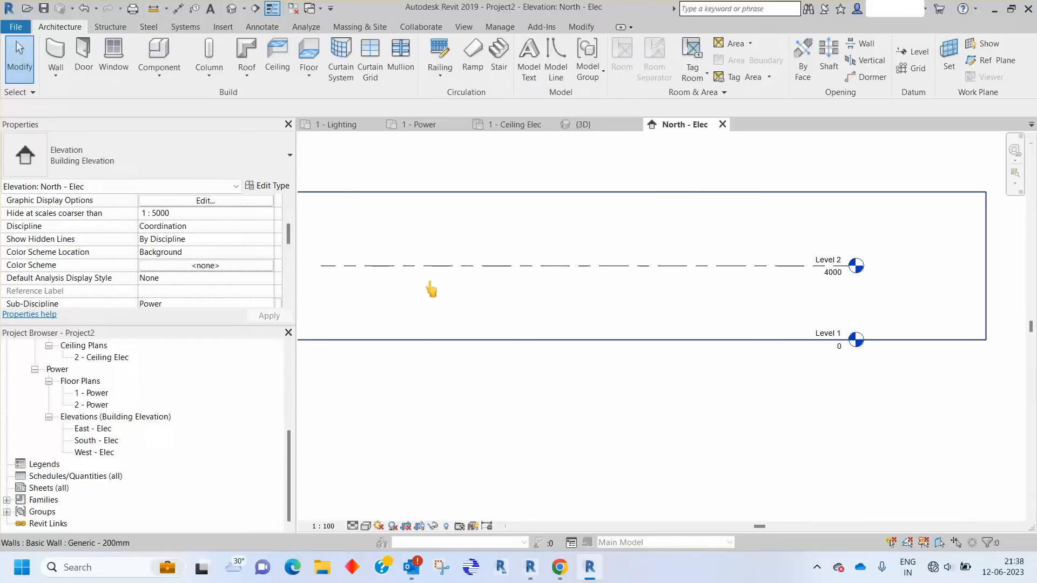
# Create a Generic 300mm floor in the 1 - Lighting plan with a rectangular boundary along the outer walls' corners
pyautogui.click(336, 124)
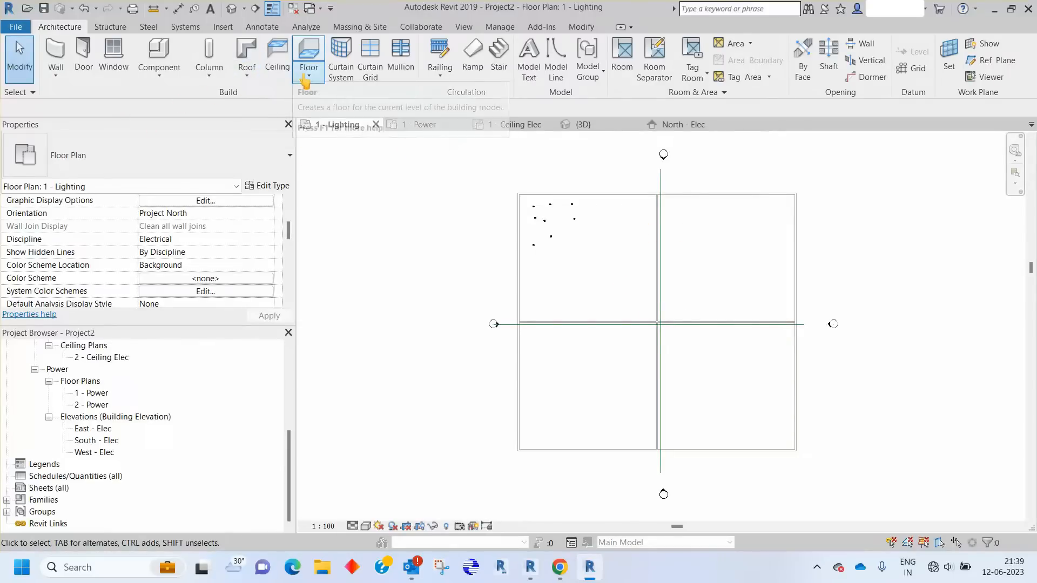
pyautogui.click(309, 76)
pyautogui.click(378, 108)
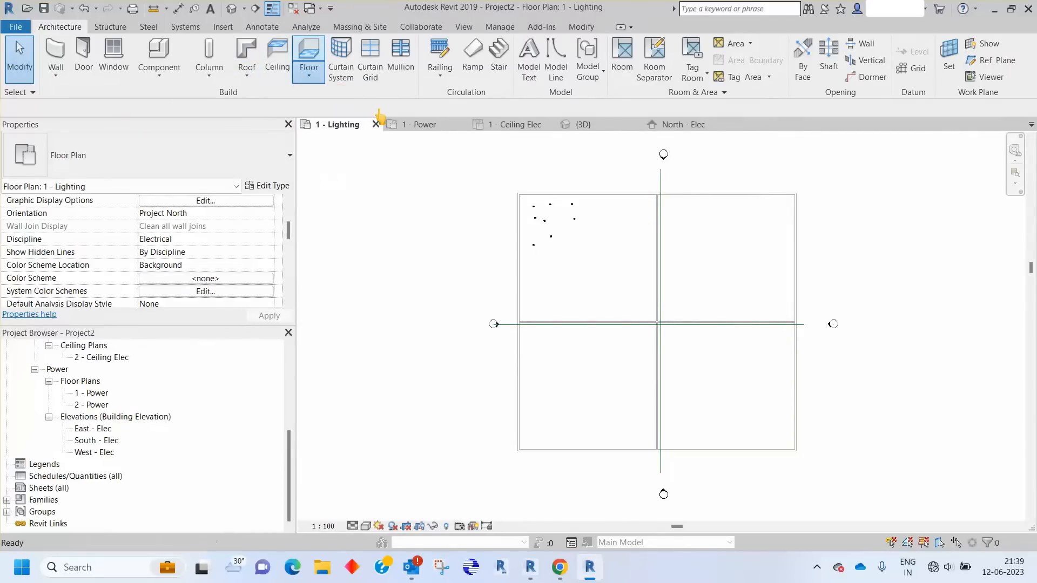
pyautogui.scroll(2, 519, 222)
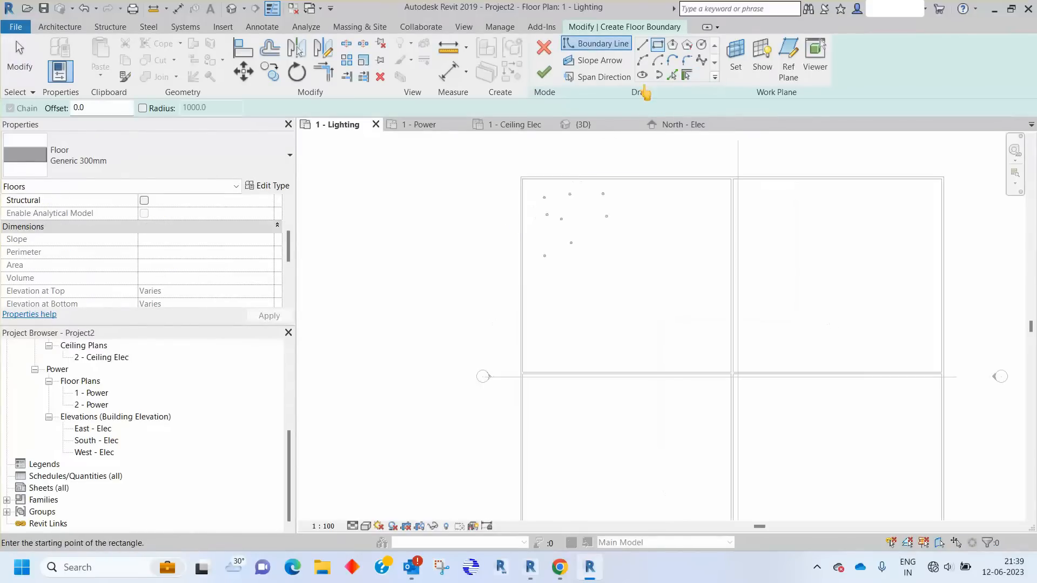
pyautogui.click(521, 177)
pyautogui.moveTo(626, 293); pyautogui.dragTo(465, 144, button='middle')
pyautogui.click(785, 422)
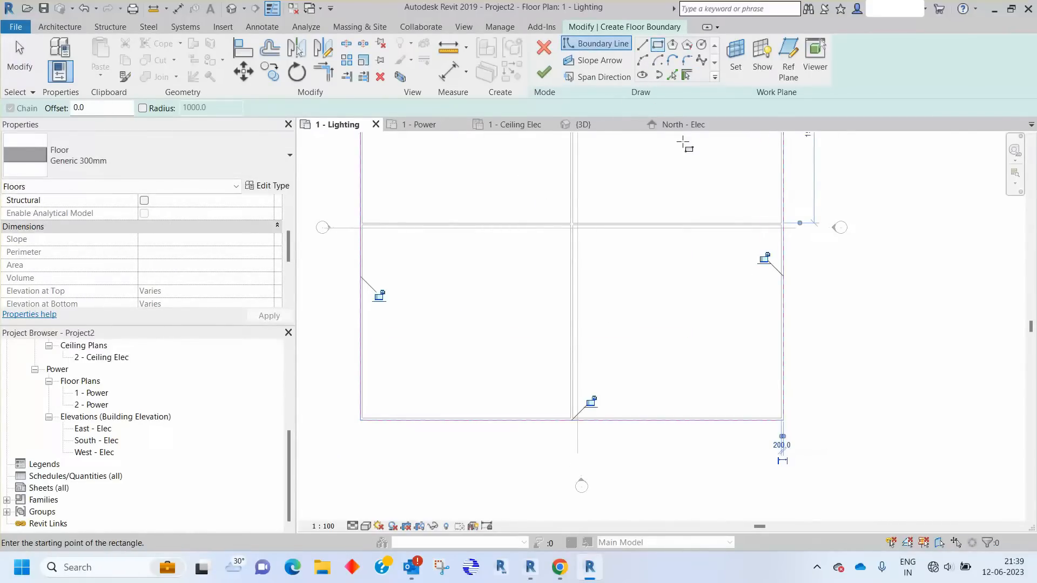
pyautogui.click(547, 74)
# View the South - Elec building elevation and return to the North - Elec elevation
pyautogui.doubleClick(108, 441)
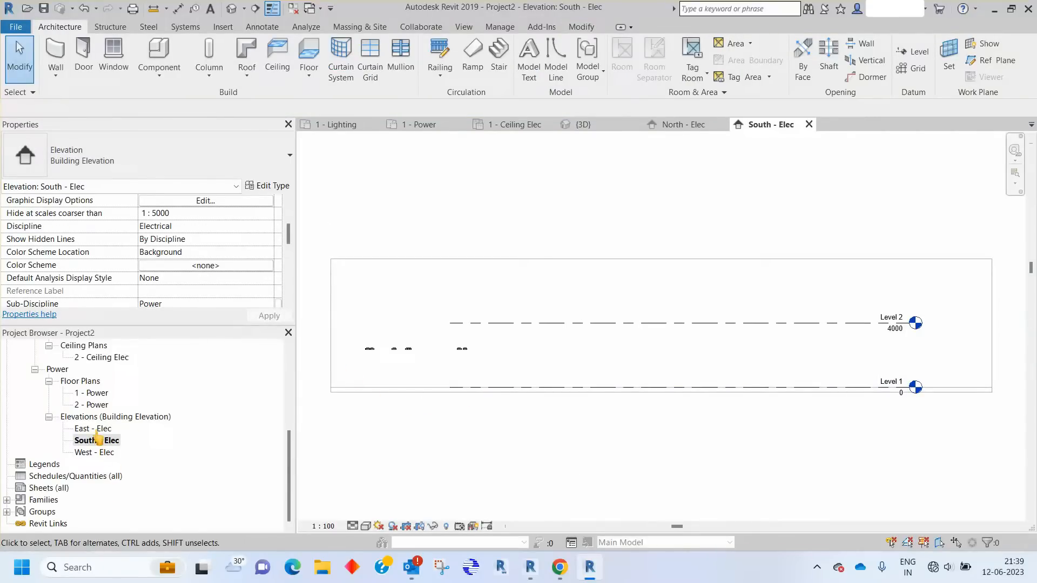
pyautogui.scroll(5, 99, 439)
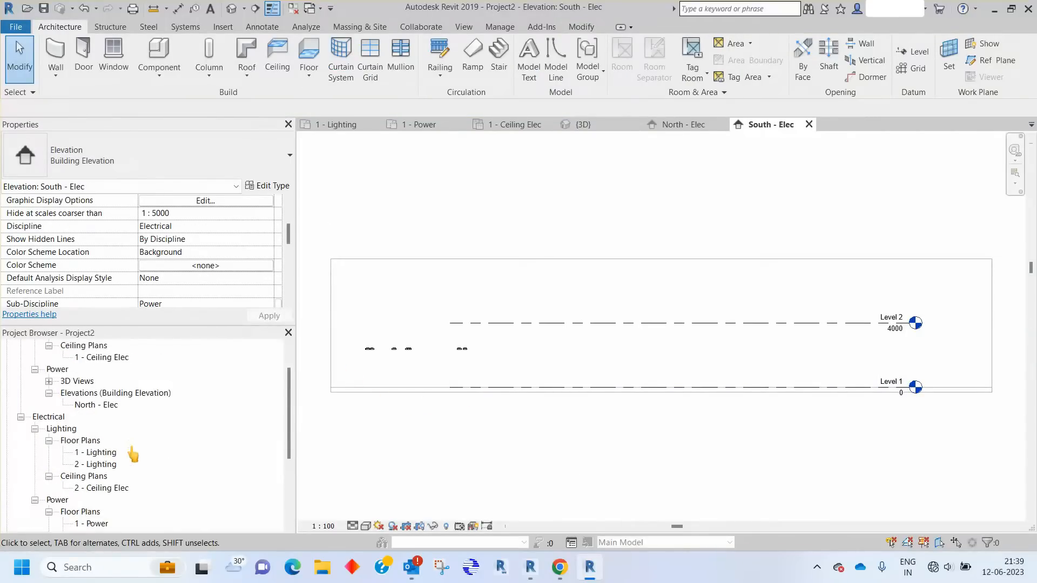
pyautogui.scroll(-1, 151, 433)
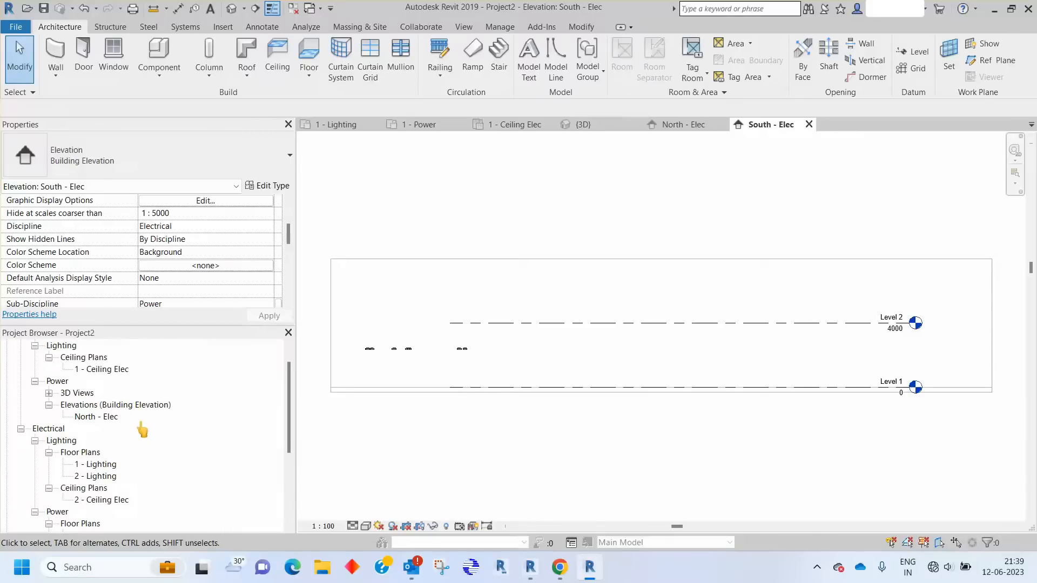
pyautogui.doubleClick(104, 417)
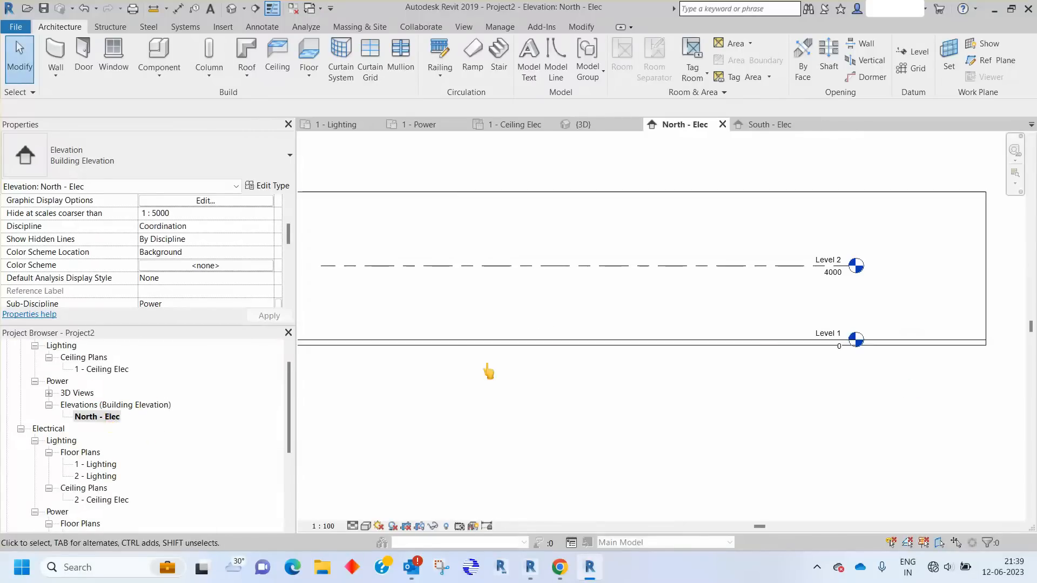
# Copy the Generic 300mm floor at Level 1 straight up 4300 mm so its underside sits on Level 2
pyautogui.click(810, 347)
pyautogui.scroll(-5, 885, 357)
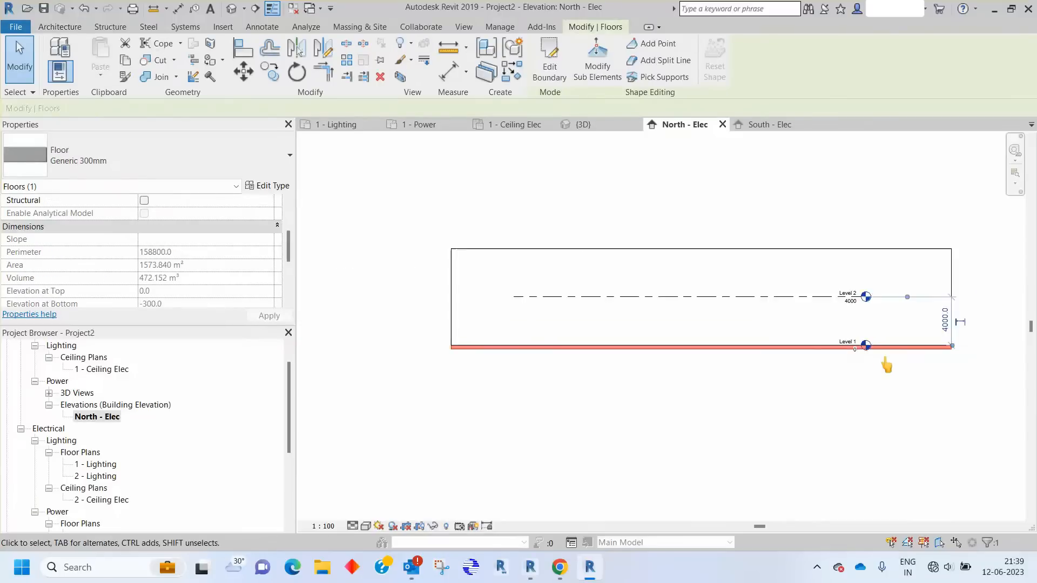
pyautogui.scroll(6, 668, 343)
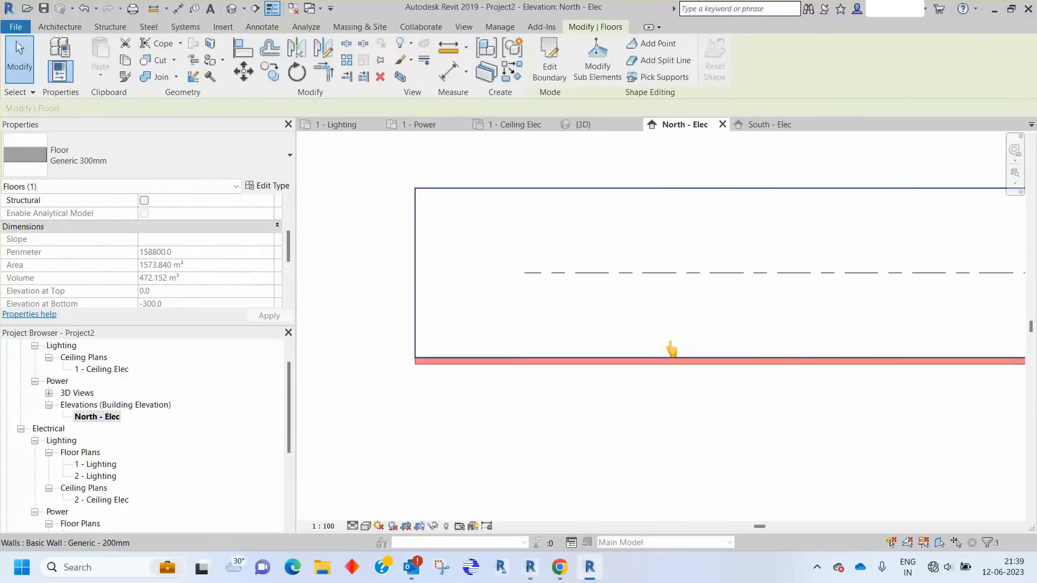
pyautogui.click(270, 73)
pyautogui.scroll(3, 639, 378)
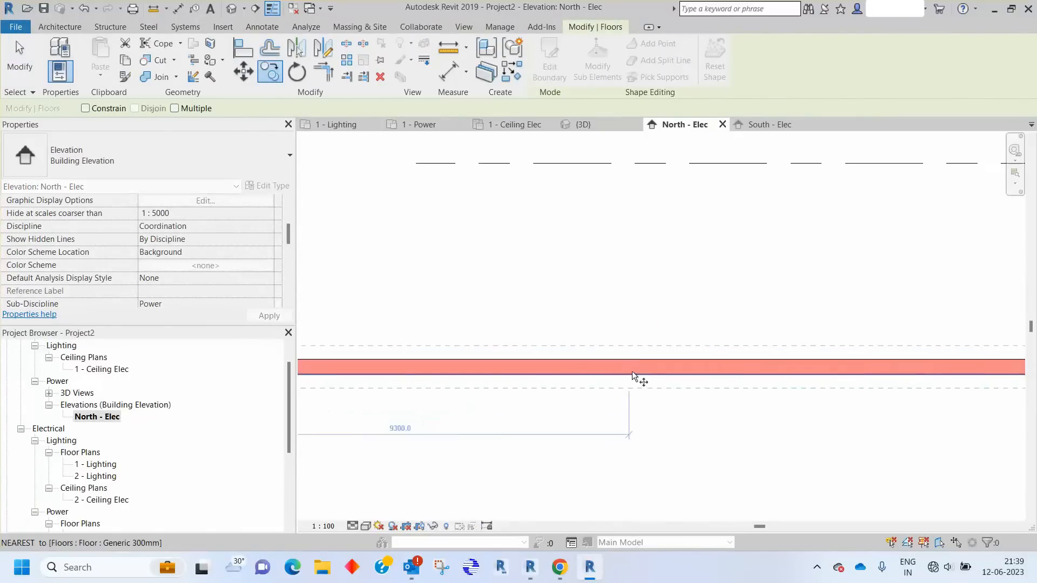
pyautogui.moveTo(634, 375); pyautogui.dragTo(638, 364, button='middle')
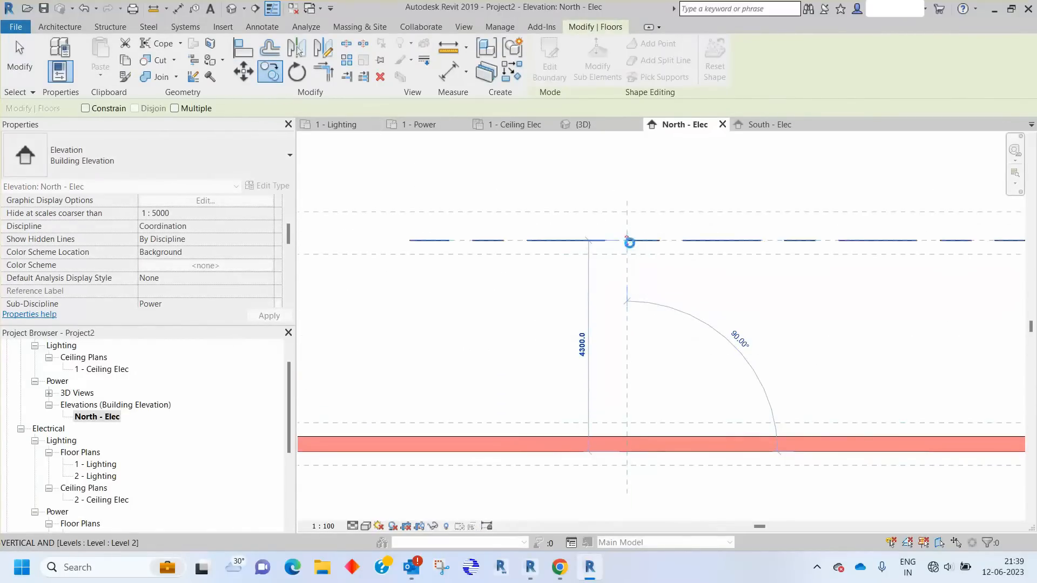
pyautogui.press('Escape')
pyautogui.scroll(-4, 536, 281)
pyautogui.scroll(-1, 532, 279)
pyautogui.press('Escape')
# Lower the tops of the long walls and the middle cross wall to Level 2, at an unconnected height of 4000
pyautogui.click(754, 247)
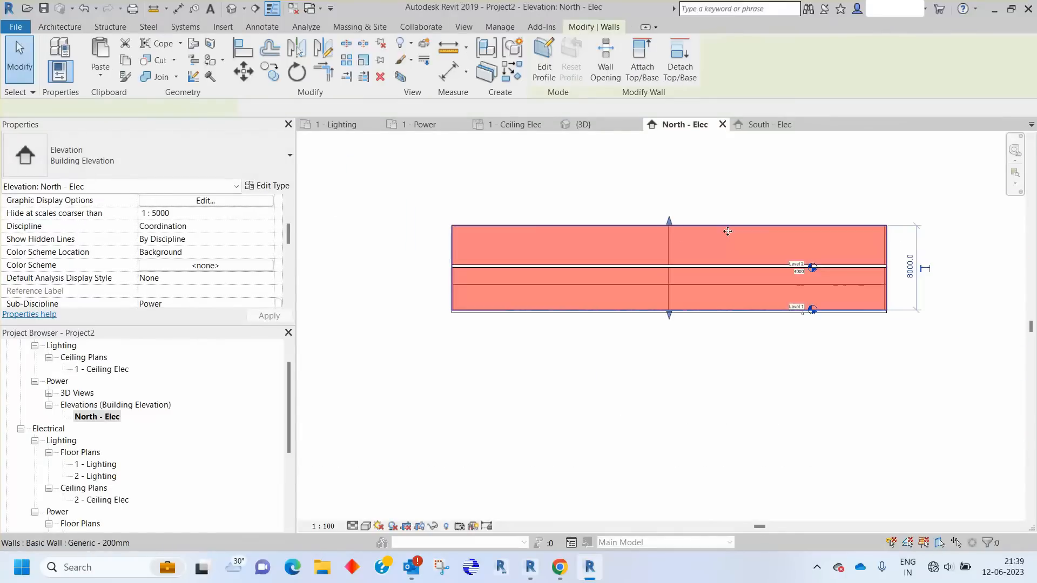
pyautogui.scroll(2, 676, 231)
pyautogui.moveTo(658, 215); pyautogui.dragTo(662, 301)
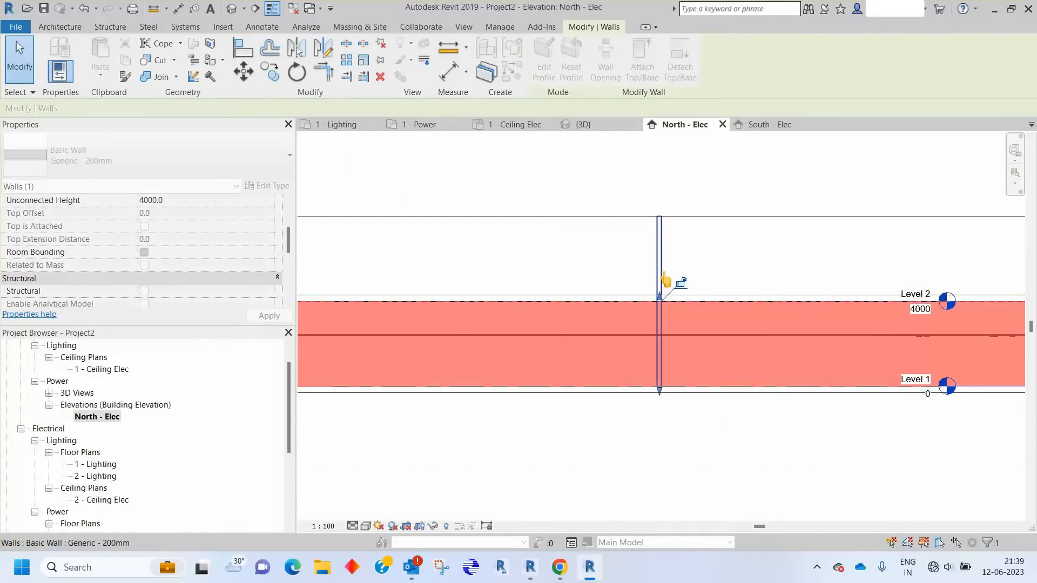
pyautogui.click(662, 274)
pyautogui.moveTo(661, 216); pyautogui.dragTo(662, 302)
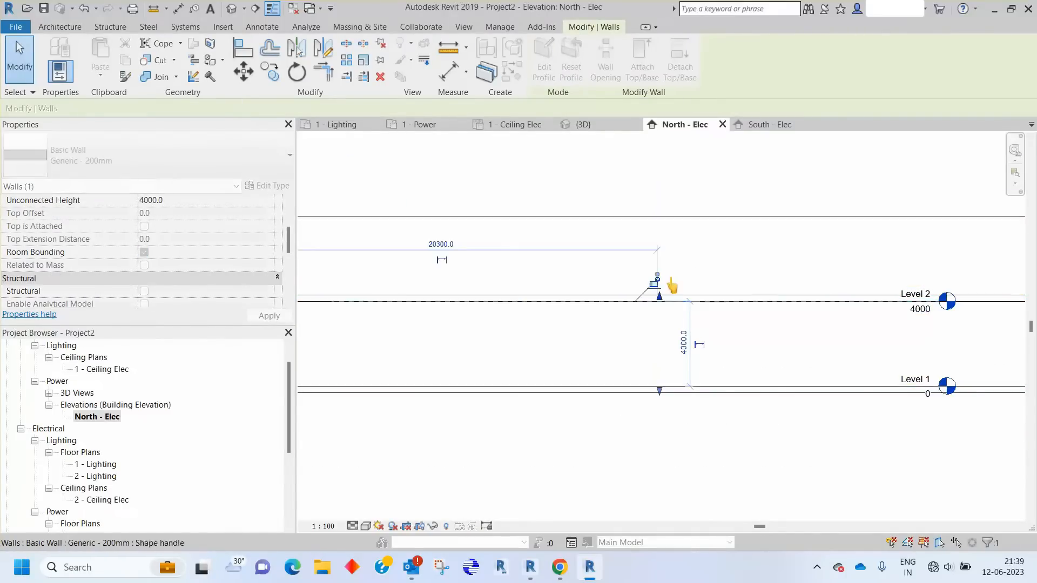
pyautogui.click(680, 217)
pyautogui.moveTo(660, 213); pyautogui.dragTo(662, 302)
pyautogui.click(682, 268)
pyautogui.click(676, 217)
pyautogui.moveTo(661, 216); pyautogui.dragTo(662, 301)
pyautogui.click(675, 278)
# Lower the top of the end wall at the elevation's left side to Level 2
pyautogui.scroll(-2, 676, 276)
pyautogui.scroll(4, 500, 262)
pyautogui.click(525, 262)
pyautogui.scroll(2, 529, 243)
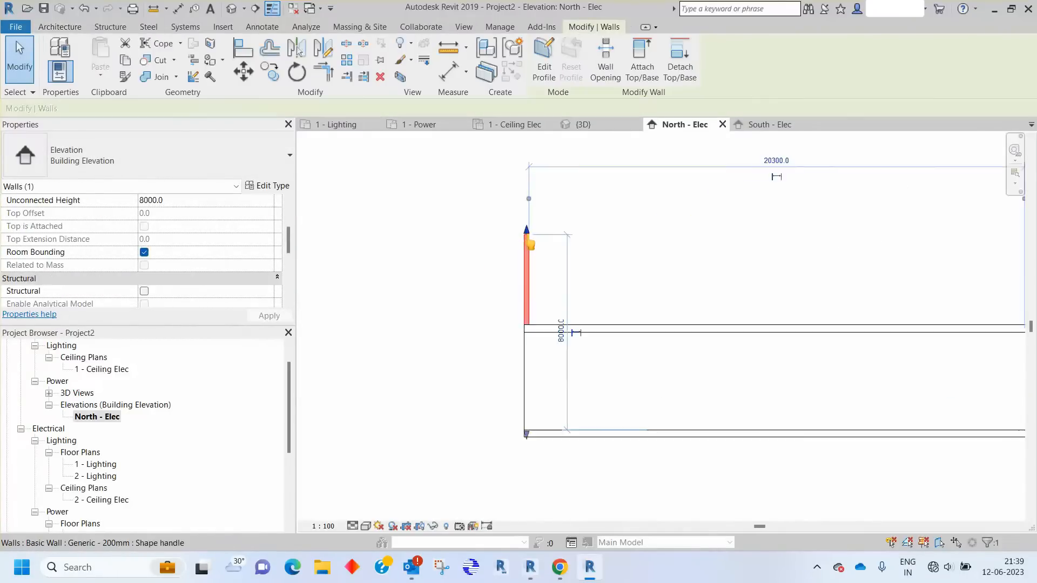
pyautogui.moveTo(539, 347); pyautogui.dragTo(539, 372)
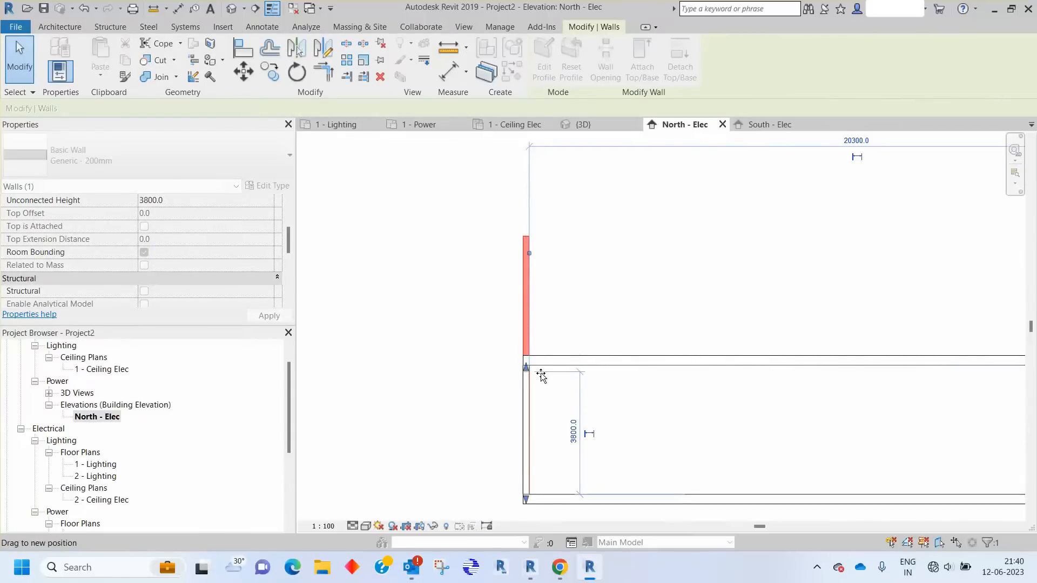
# Lower the top of the end wall beside the level heads to Level 2, at an unconnected height of 4000
pyautogui.scroll(-2, 396, 327)
pyautogui.scroll(-1, 396, 323)
pyautogui.moveTo(919, 353); pyautogui.dragTo(556, 350, button='middle')
pyautogui.scroll(1, 662, 301)
pyautogui.click(663, 295)
pyautogui.scroll(1, 667, 267)
pyautogui.moveTo(662, 254); pyautogui.dragTo(664, 387)
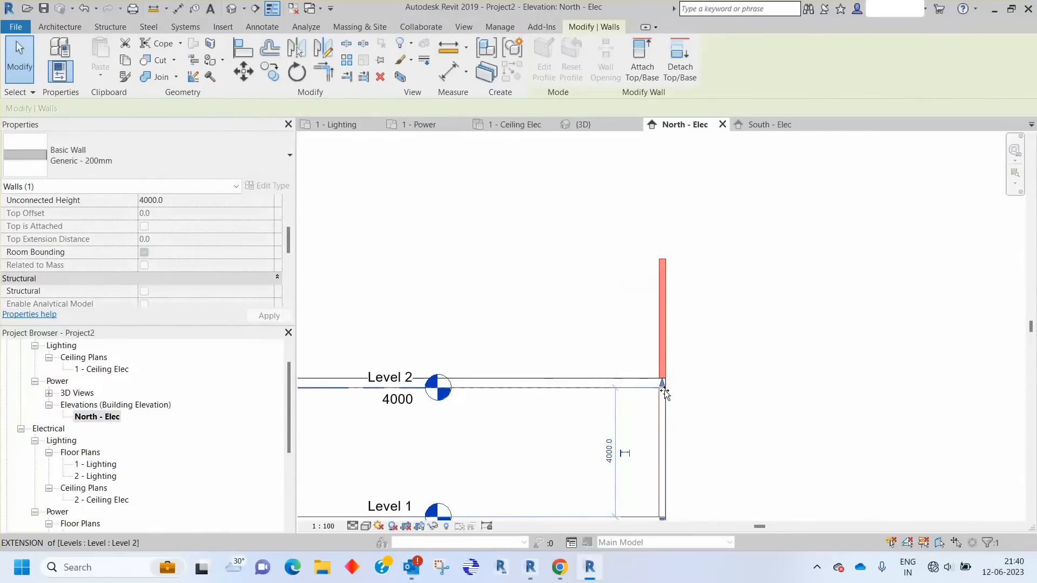
pyautogui.click(798, 363)
pyautogui.scroll(-2, 831, 354)
# In the 3D view, override the upper floor's graphics by element with a surface transparency of 83
pyautogui.click(581, 126)
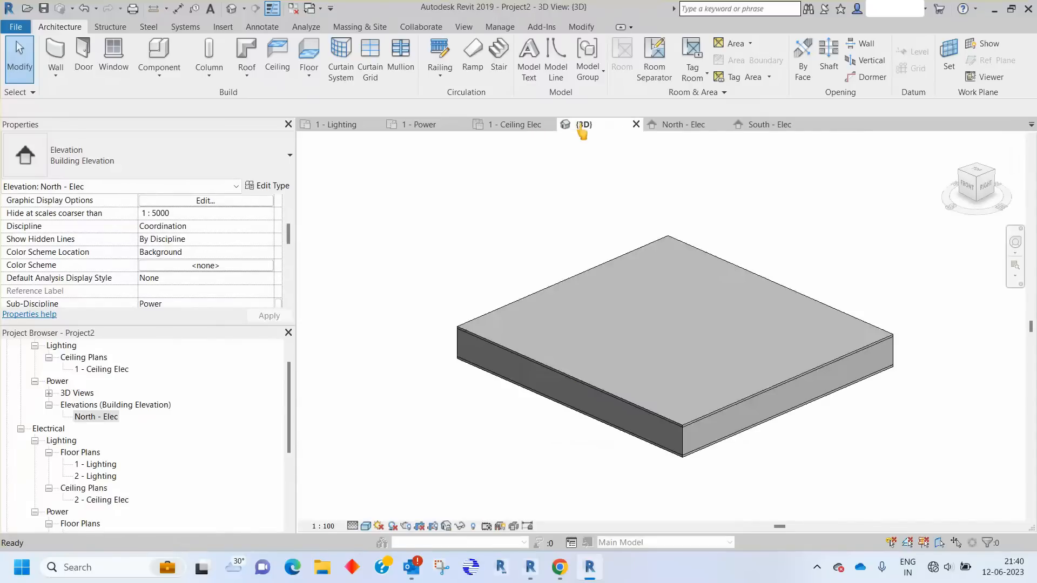
pyautogui.click(745, 279)
pyautogui.scroll(1, 686, 302)
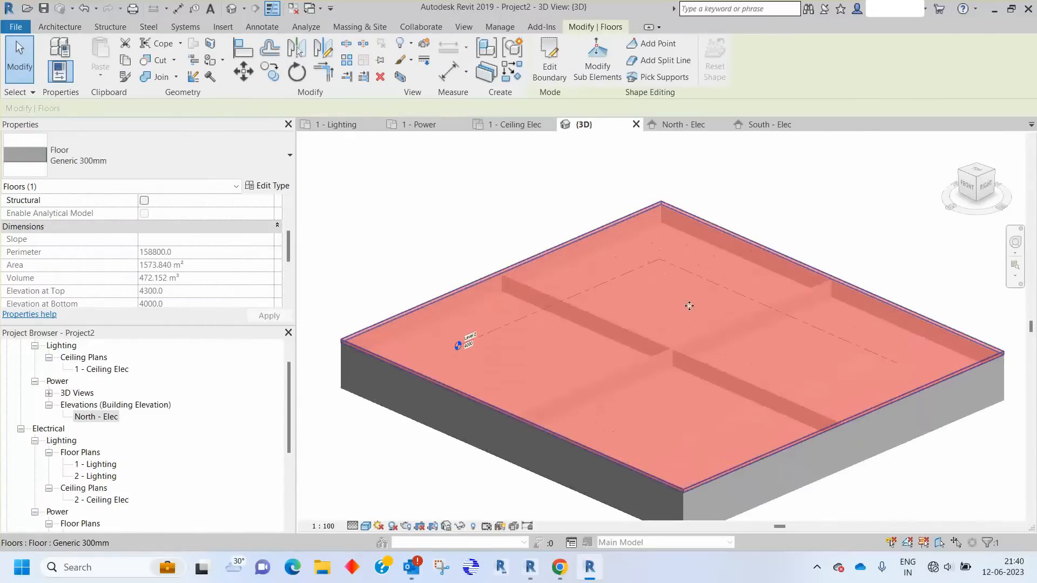
pyautogui.keyDown('shift'); pyautogui.moveTo(718, 343); pyautogui.dragTo(679, 326, button='middle'); pyautogui.keyUp('shift')
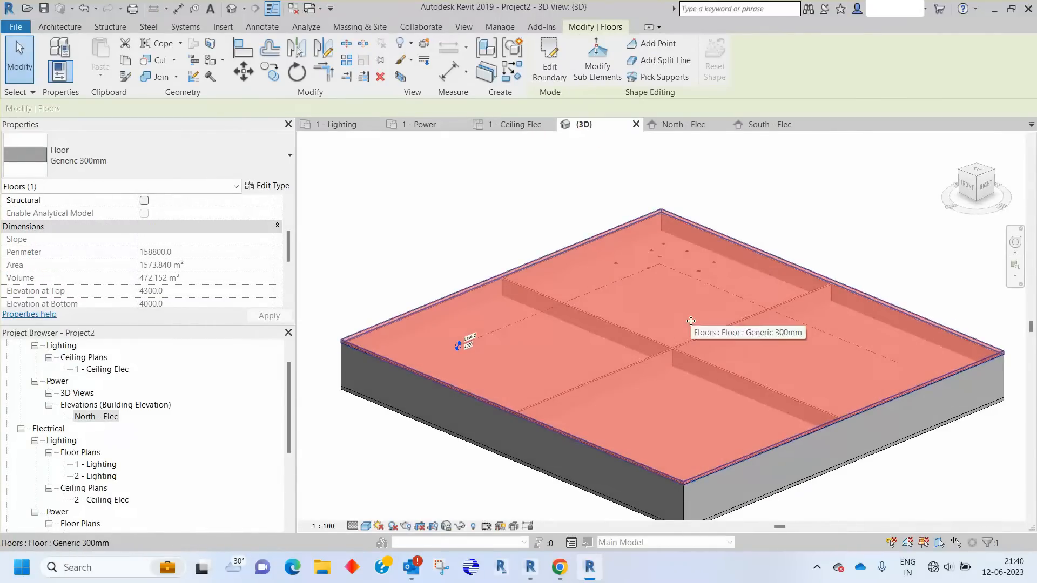
pyautogui.rightClick(739, 242)
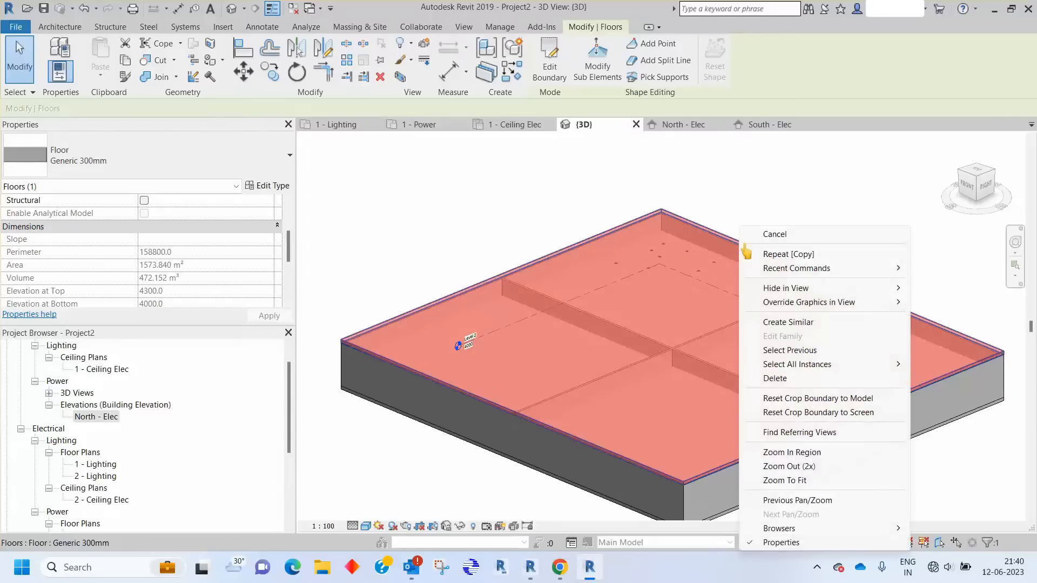
pyautogui.moveTo(805, 305)
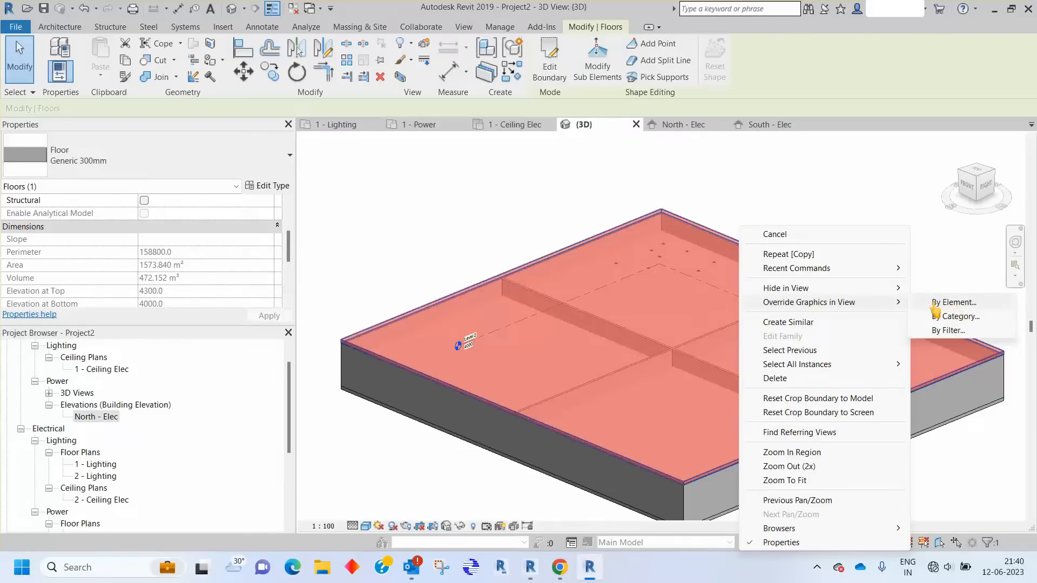
pyautogui.moveTo(781, 366)
pyautogui.click(957, 303)
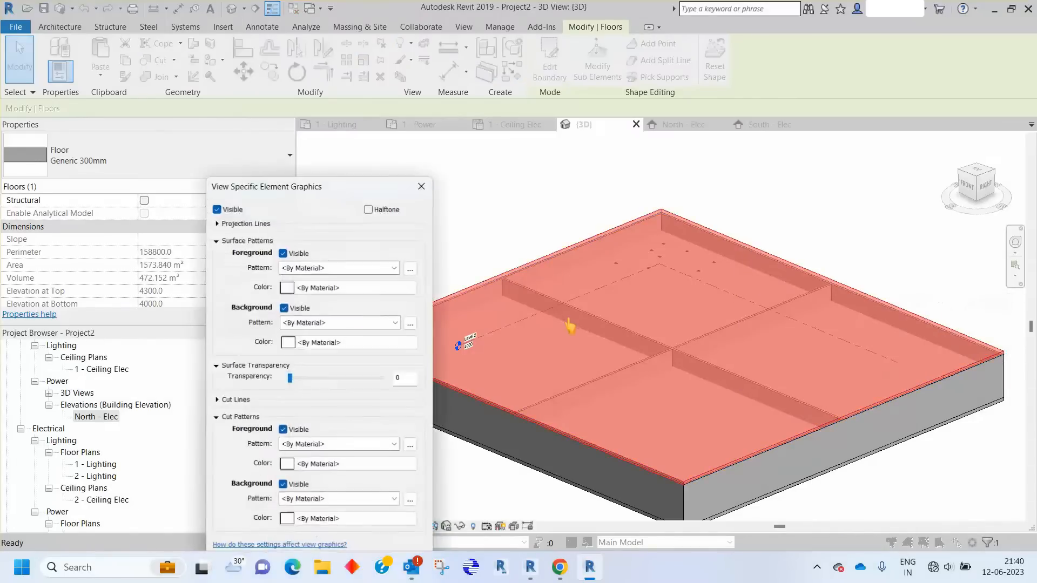
pyautogui.moveTo(318, 187); pyautogui.dragTo(425, 142)
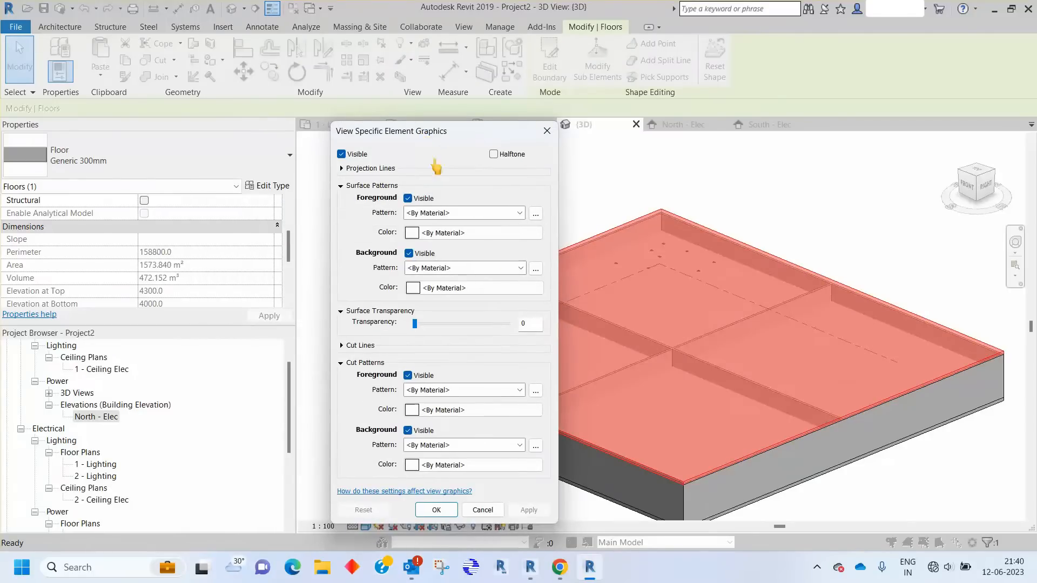
pyautogui.moveTo(416, 327); pyautogui.dragTo(491, 340)
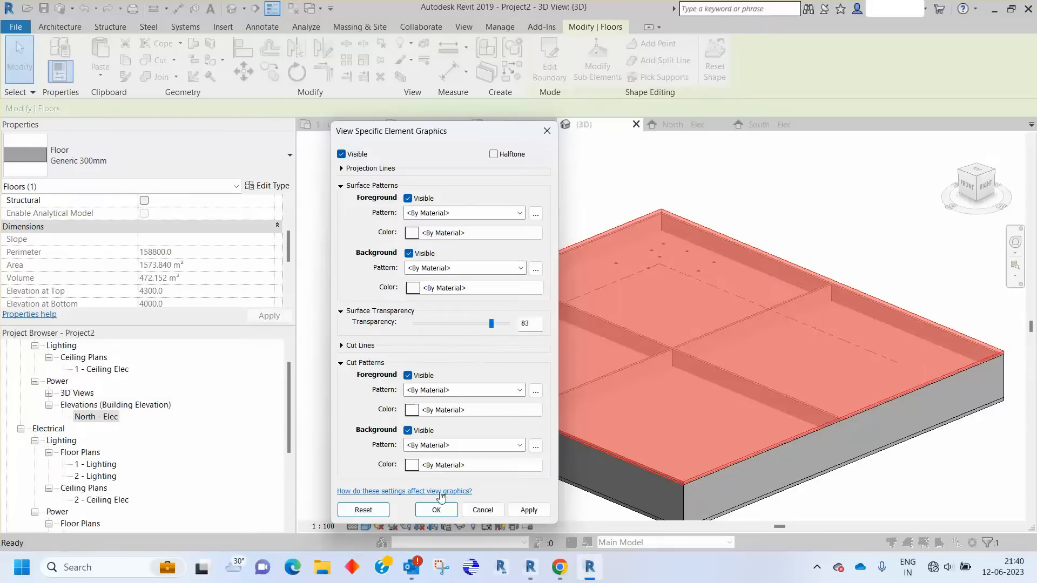
pyautogui.click(437, 510)
pyautogui.click(428, 225)
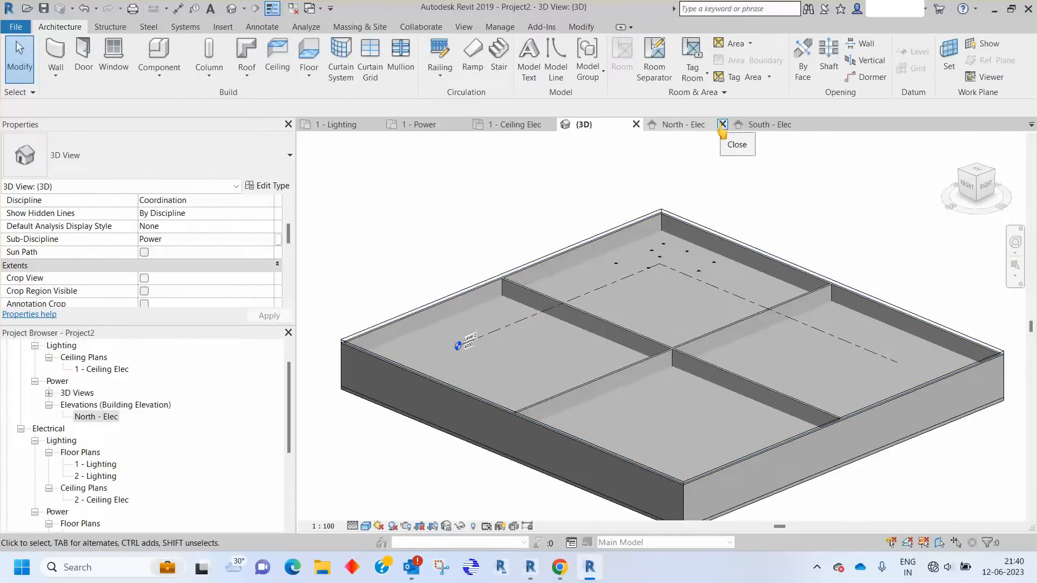
# Close the South - Elec elevation and set the North - Elec elevation's visual style to Wireframe
pyautogui.click(809, 124)
pyautogui.click(697, 125)
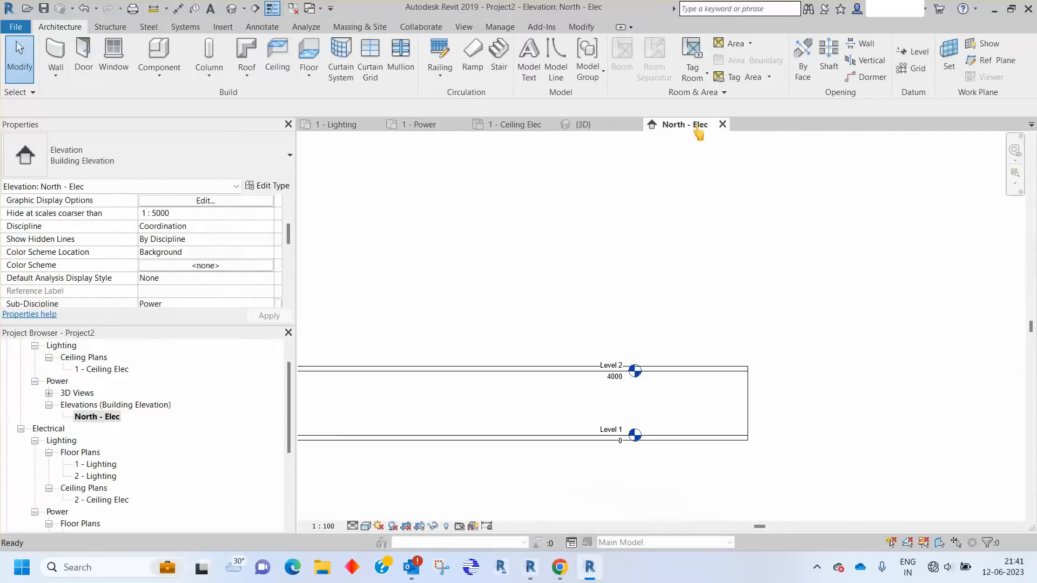
pyautogui.scroll(-4, 918, 400)
pyautogui.scroll(3, 681, 402)
pyautogui.scroll(1, 682, 402)
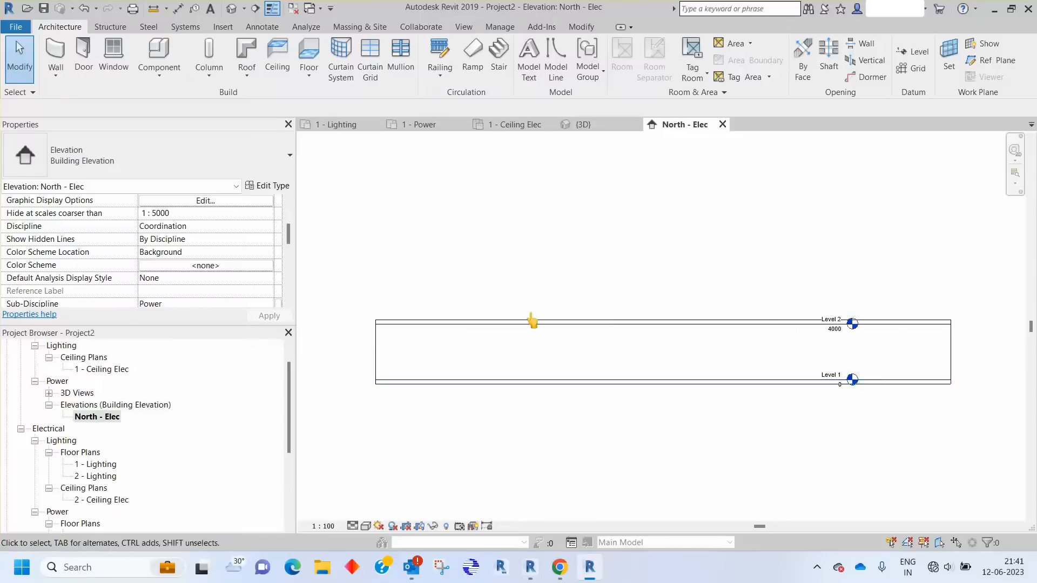
pyautogui.click(366, 526)
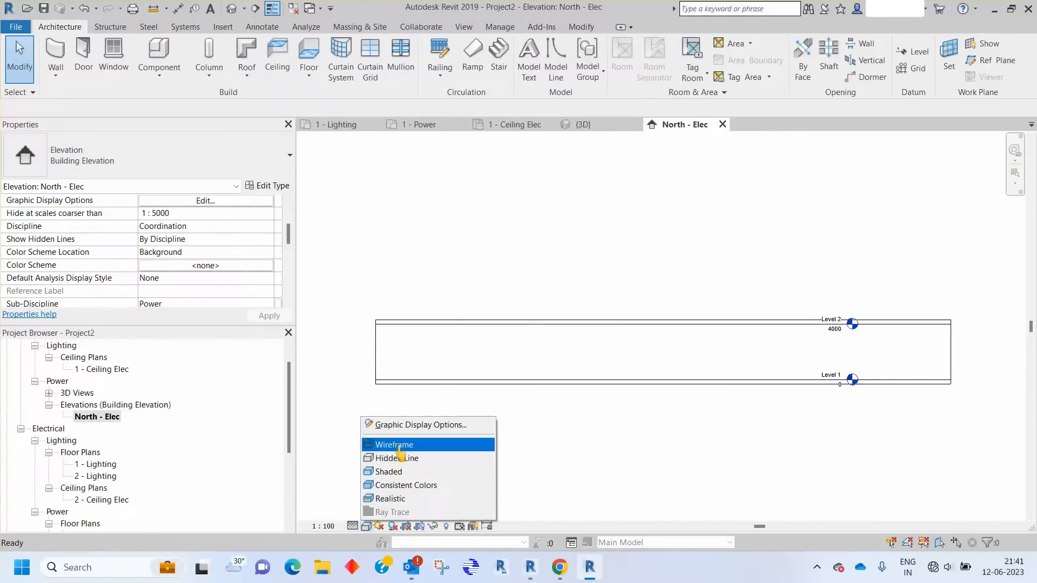
pyautogui.click(399, 448)
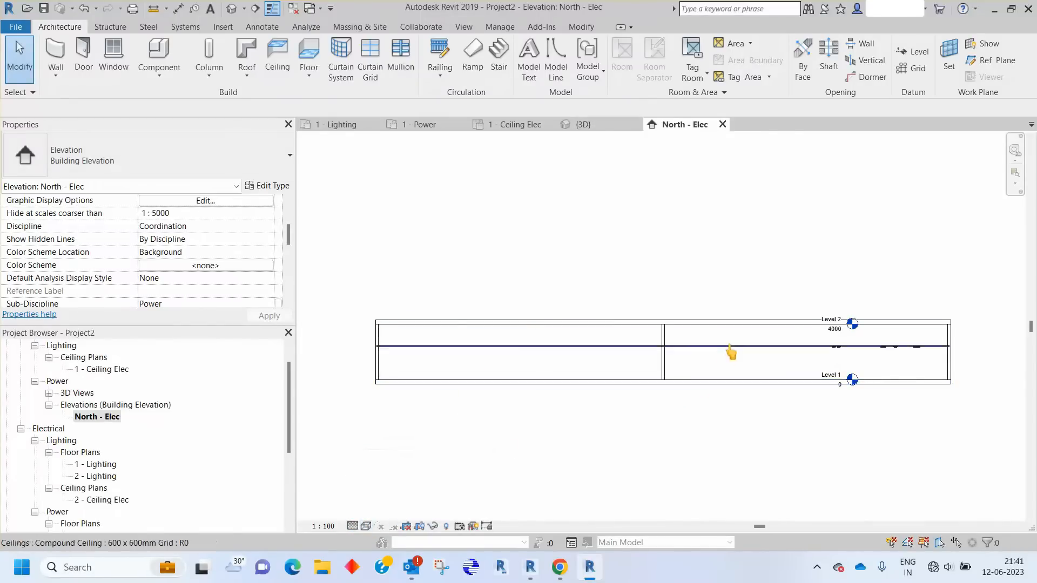
# Set the 600 x 600mm Grid ceiling's height offset from Level 1 to 2700 and inspect the fixtures' position
pyautogui.scroll(1, 783, 356)
pyautogui.click(763, 343)
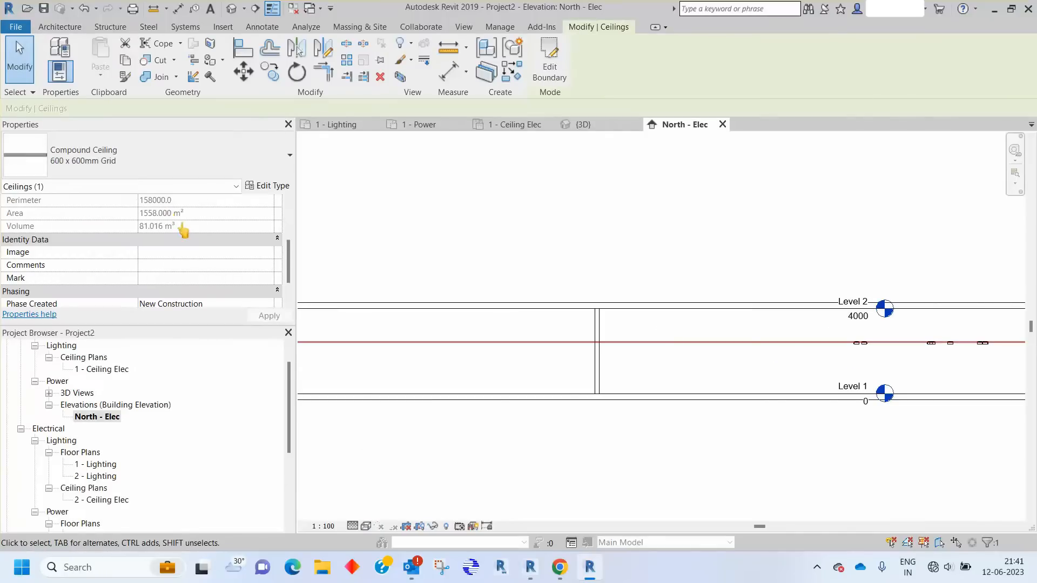
pyautogui.scroll(2, 183, 231)
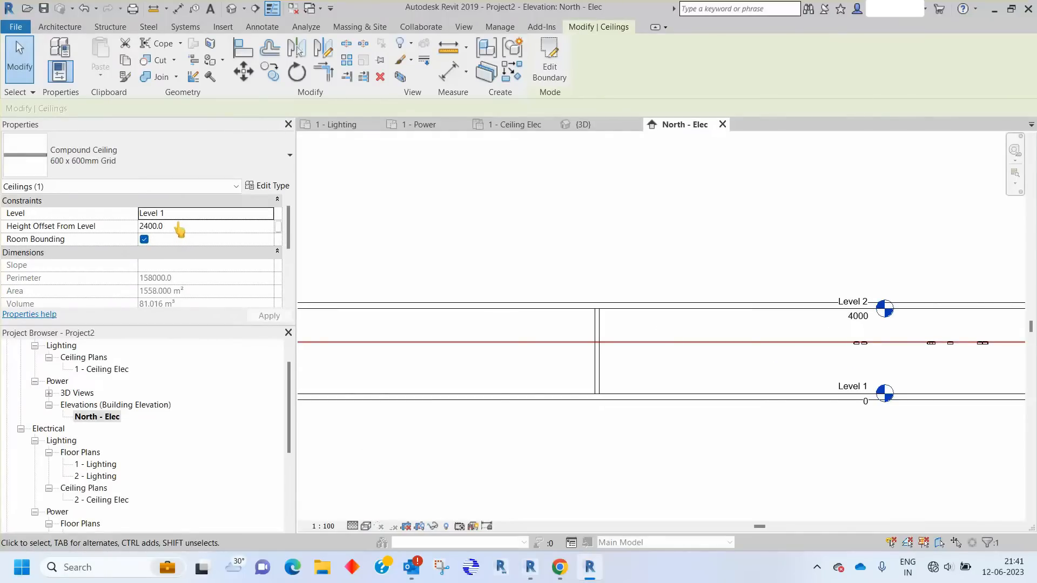
pyautogui.click(180, 226)
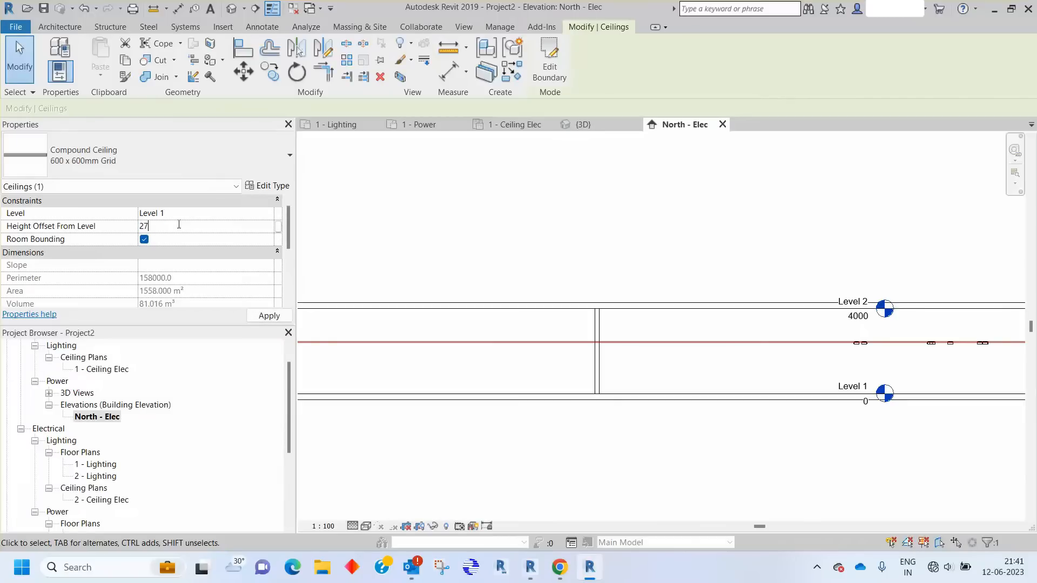
pyautogui.press('Return')
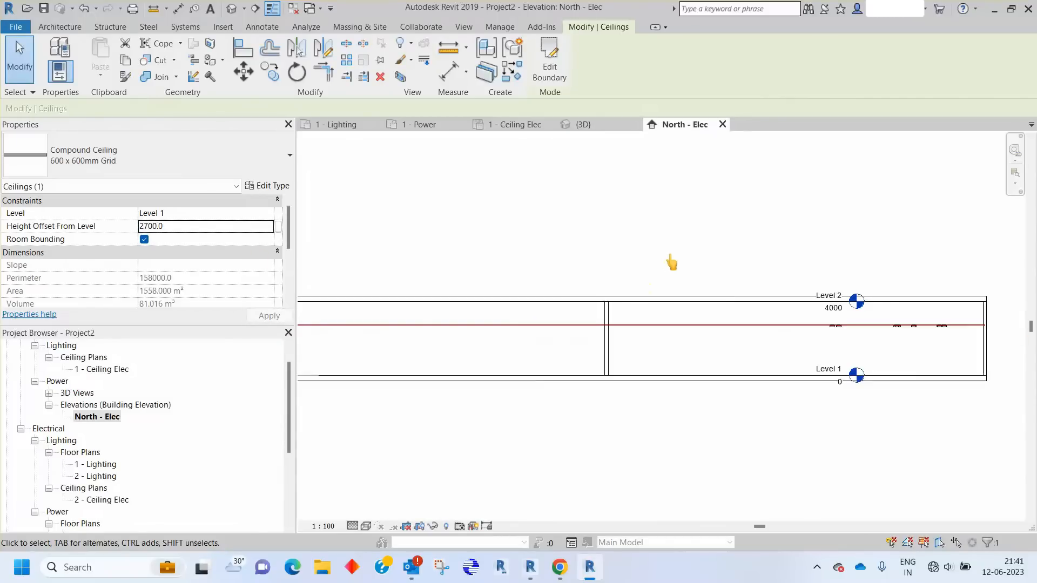
pyautogui.moveTo(671, 261); pyautogui.dragTo(623, 239, button='middle')
pyautogui.scroll(2, 820, 321)
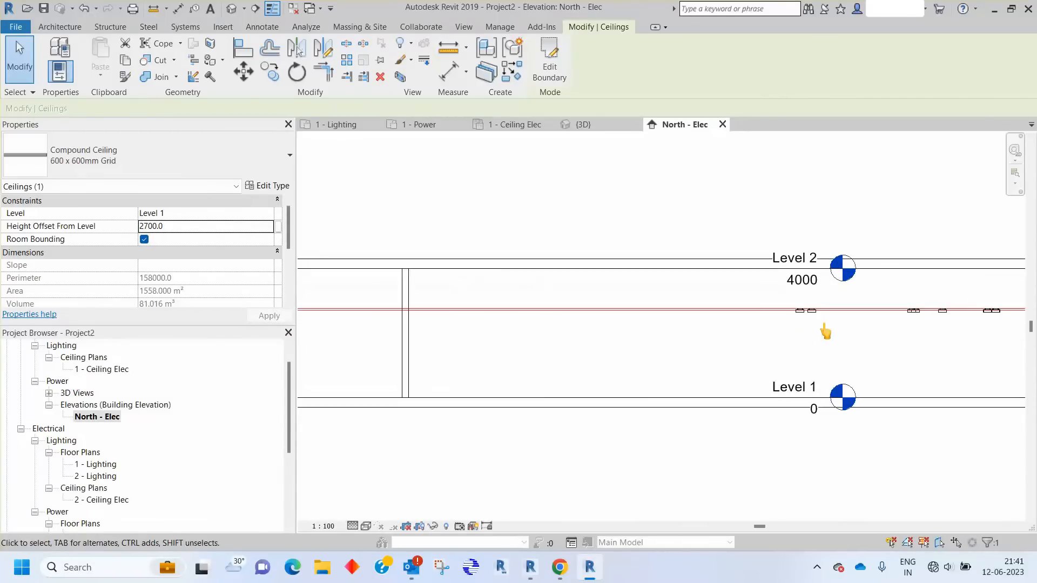
# Set the selected ceiling's height offset from Level 1 to 3000 and deselect it
pyautogui.click(190, 228)
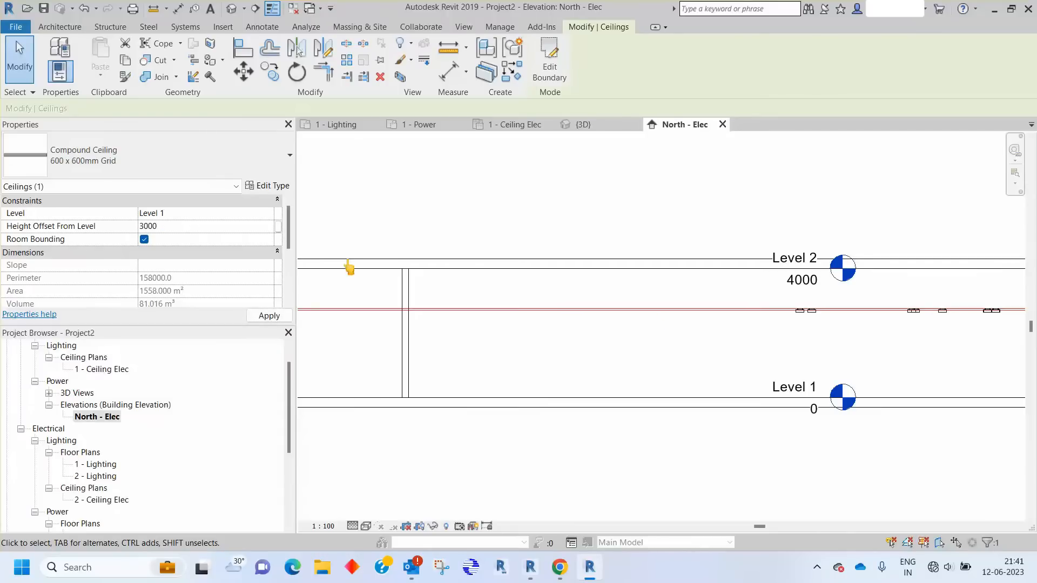
pyautogui.scroll(-2, 711, 299)
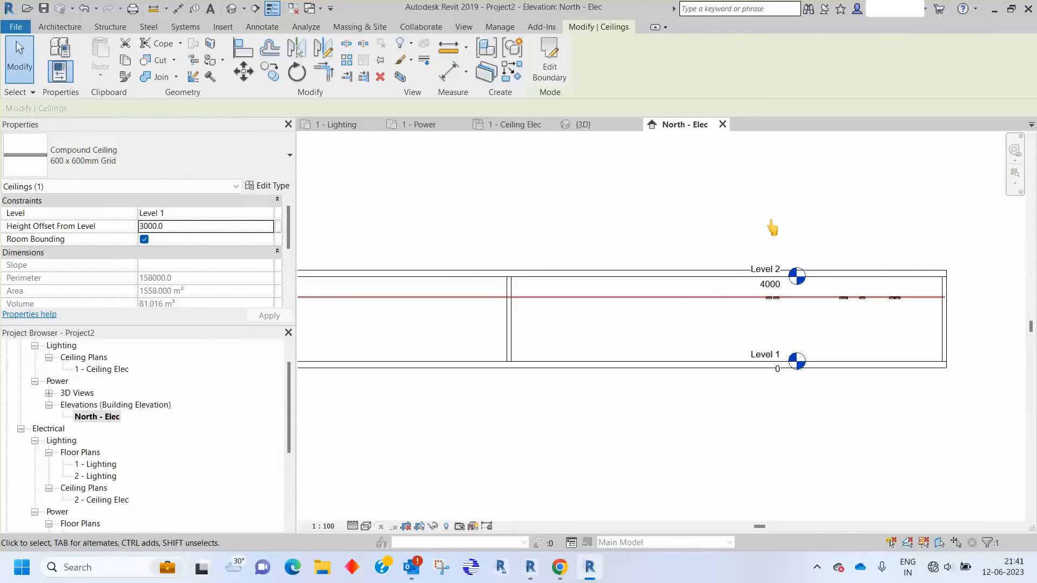
pyautogui.press('Escape')
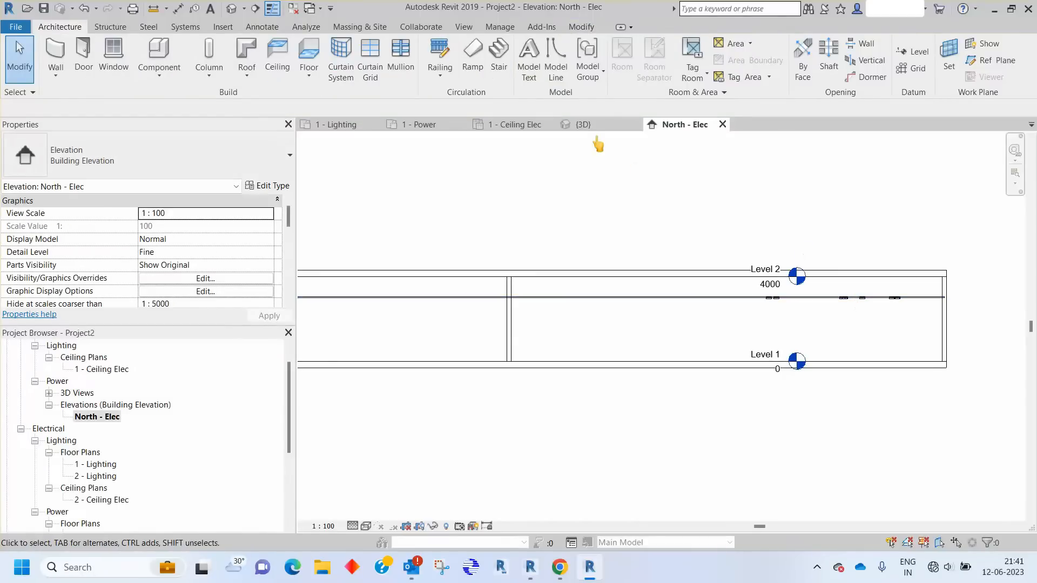
# Inspect the ceiling-hosted lighting fixtures through the transparent upper floor in the 3D view
pyautogui.click(586, 125)
pyautogui.keyDown('shift'); pyautogui.moveTo(713, 282); pyautogui.dragTo(708, 304, button='middle'); pyautogui.keyUp('shift')
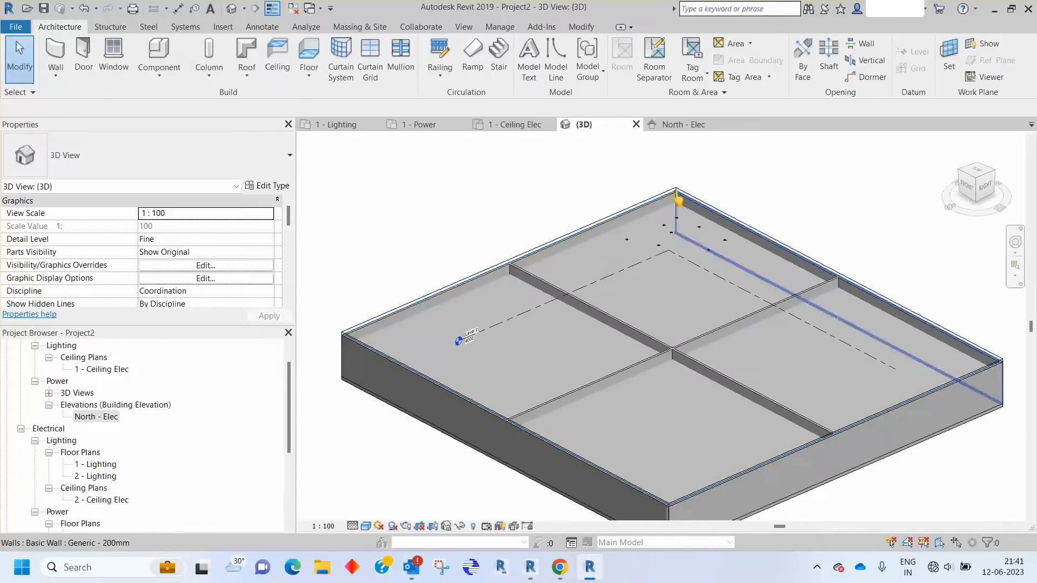
pyautogui.scroll(3, 679, 202)
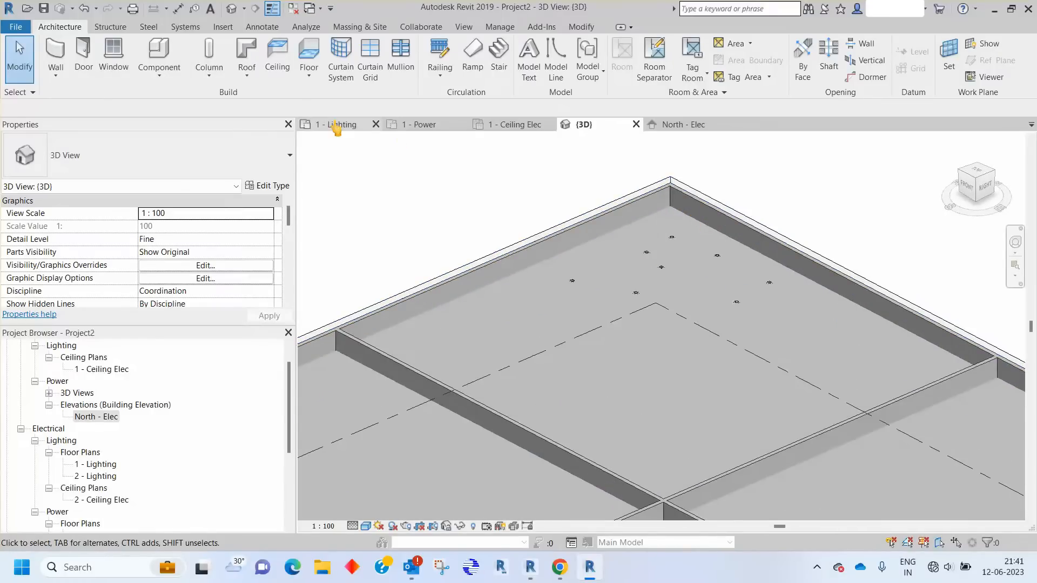
# In the 1 - Ceiling Elec plan, copy the round light on the diagonal detail line to a ceiling grid intersection in the upper-right room
pyautogui.click(518, 126)
pyautogui.scroll(5, 427, 208)
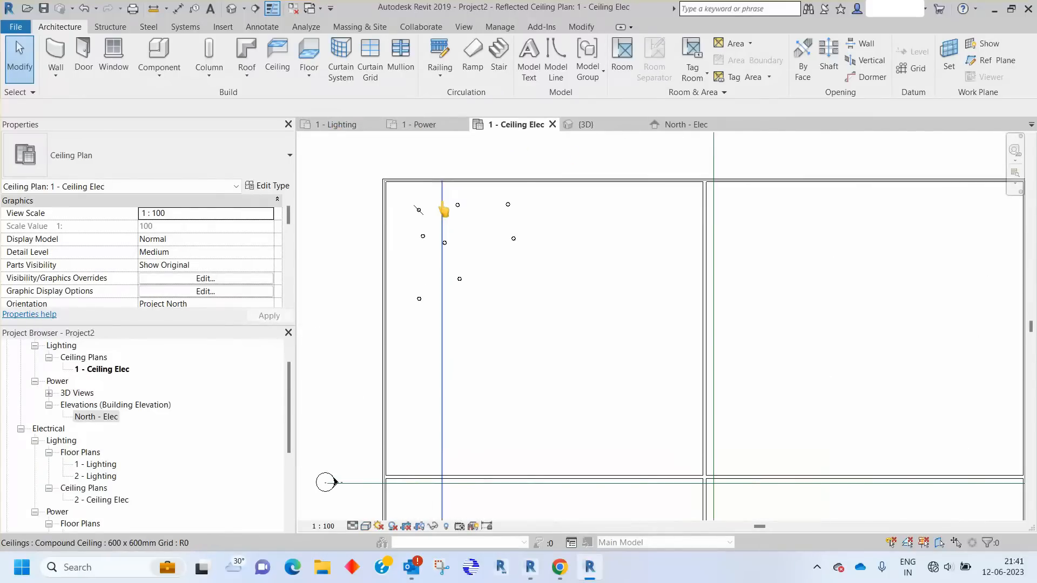
pyautogui.scroll(2, 420, 212)
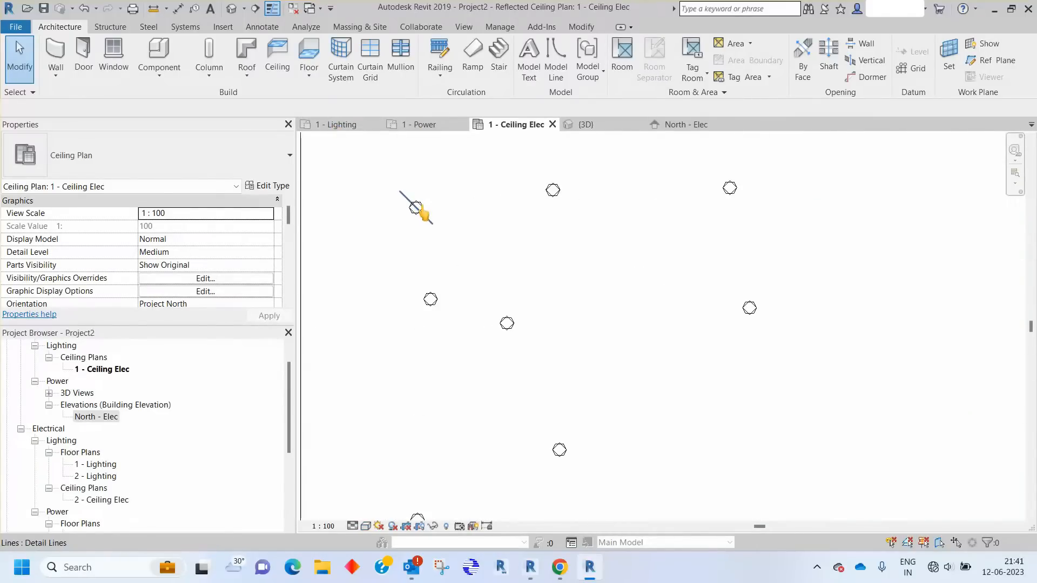
pyautogui.click(418, 208)
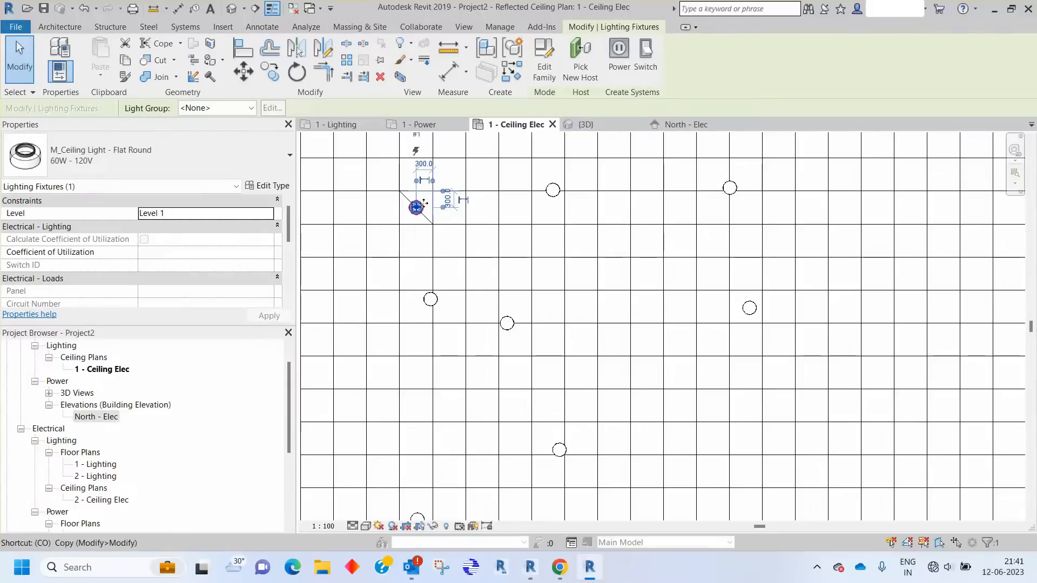
pyautogui.click(270, 72)
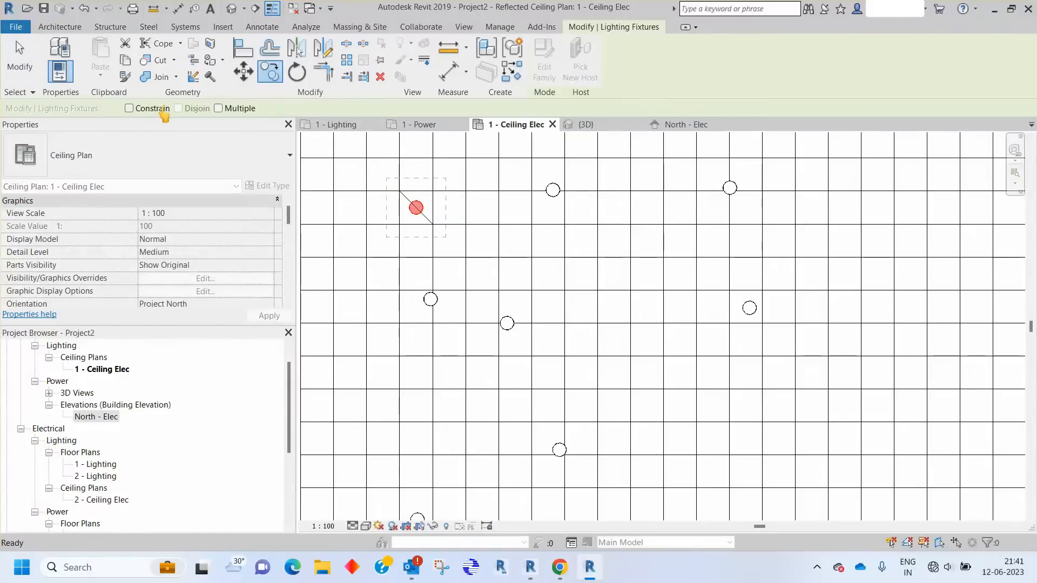
pyautogui.click(400, 191)
pyautogui.scroll(-4, 410, 227)
pyautogui.scroll(2, 632, 270)
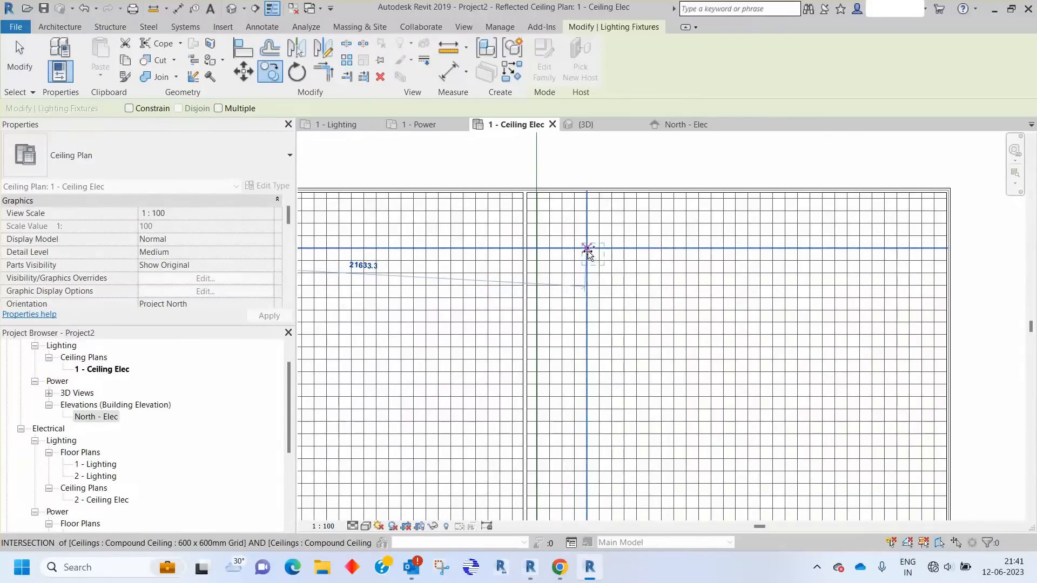
pyautogui.click(588, 249)
# Copy the upper-right room's round light with Multiple enabled, adding four more along the same horizontal grid line
pyautogui.scroll(2, 621, 248)
pyautogui.click(218, 108)
pyautogui.scroll(3, 605, 243)
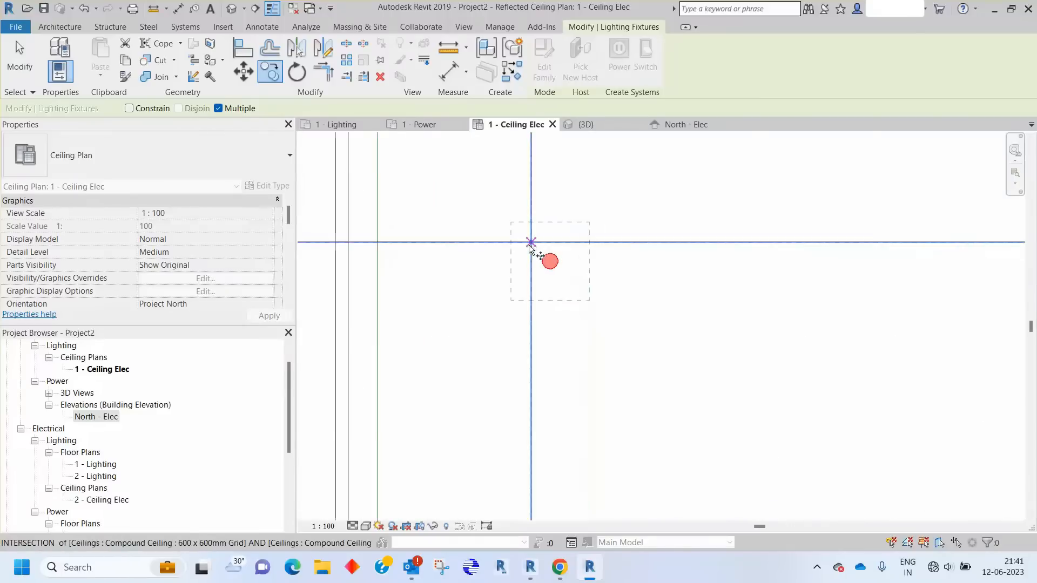
pyautogui.click(531, 243)
pyautogui.scroll(-2, 533, 245)
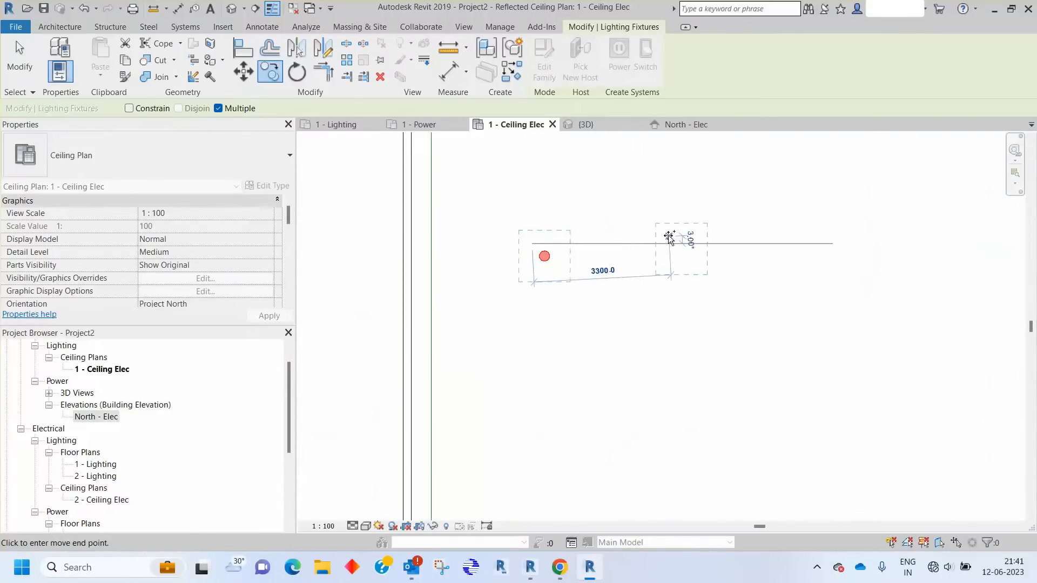
pyautogui.click(631, 243)
pyautogui.click(732, 244)
pyautogui.click(831, 244)
pyautogui.moveTo(844, 246); pyautogui.dragTo(508, 209, button='middle')
pyautogui.click(645, 207)
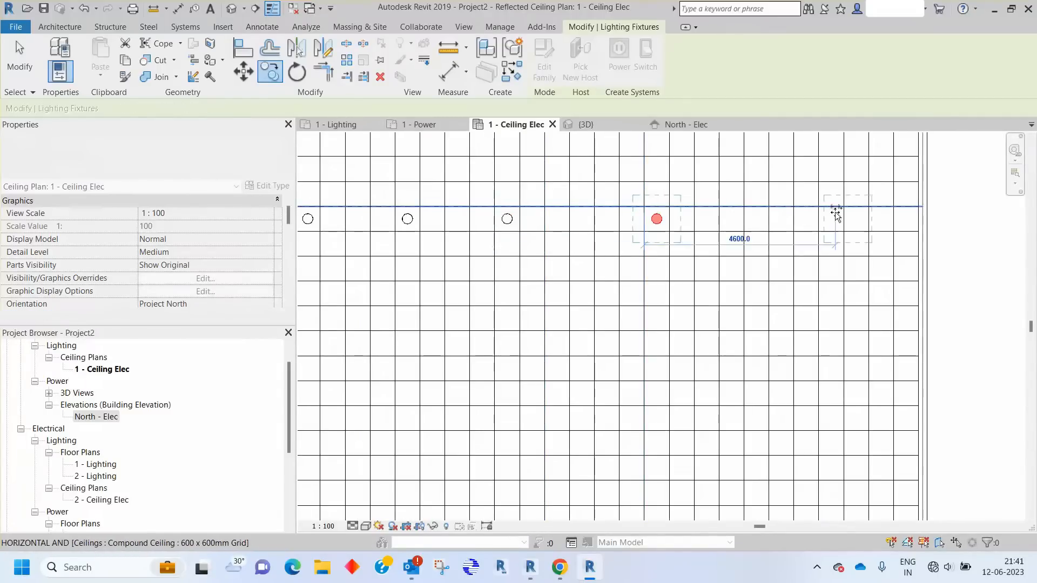
# Continue the multiple copy with three round lights in a row in the lower-left room and one in the lower-right room
pyautogui.scroll(-3, 841, 216)
pyautogui.moveTo(611, 293); pyautogui.dragTo(845, 277, button='middle')
pyautogui.moveTo(556, 317); pyautogui.dragTo(536, 152, button='middle')
pyautogui.scroll(1, 489, 400)
pyautogui.click(499, 396)
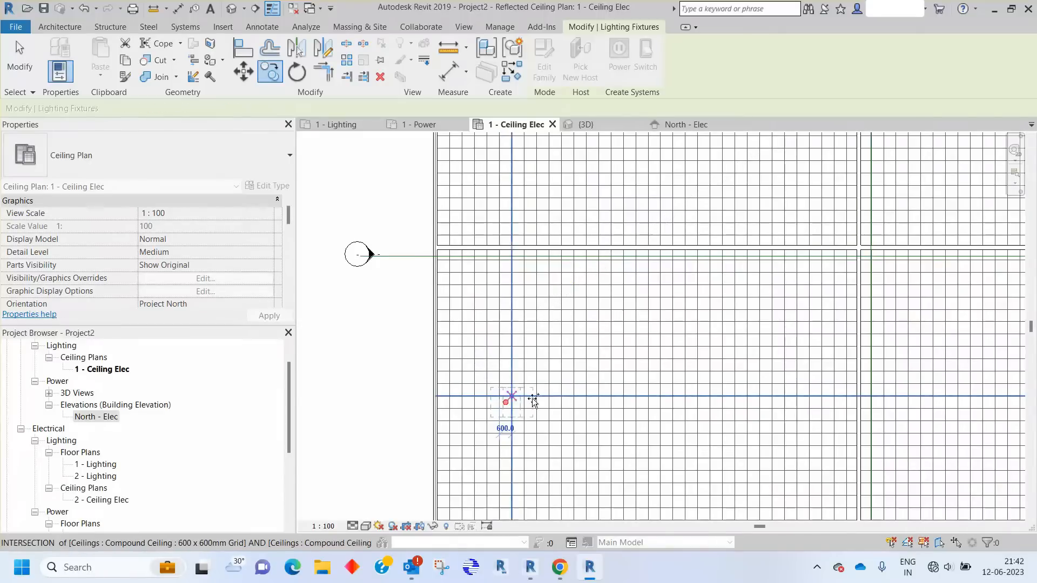
pyautogui.click(551, 400)
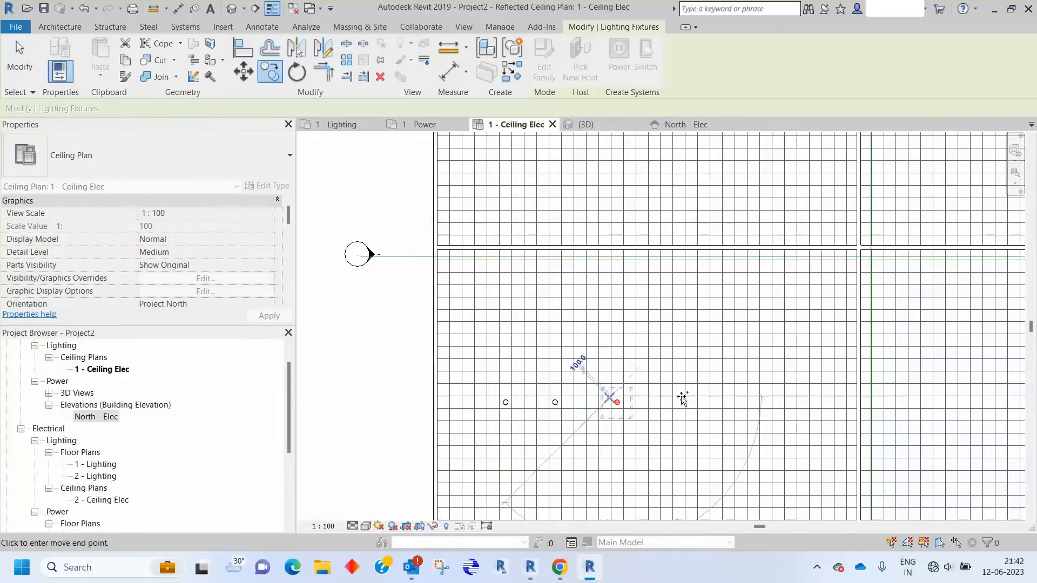
pyautogui.moveTo(681, 398); pyautogui.dragTo(335, 377, button='middle')
pyautogui.click(609, 381)
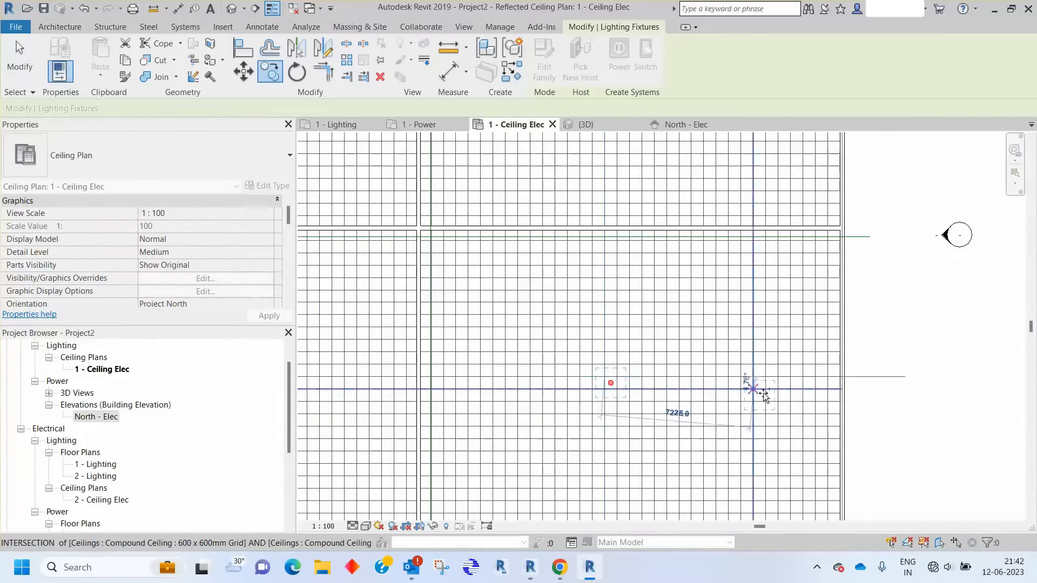
pyautogui.scroll(-3, 803, 421)
pyautogui.press('Escape')
pyautogui.moveTo(592, 235); pyautogui.dragTo(627, 280, button='middle')
pyautogui.press('Escape')
pyautogui.scroll(4, 512, 253)
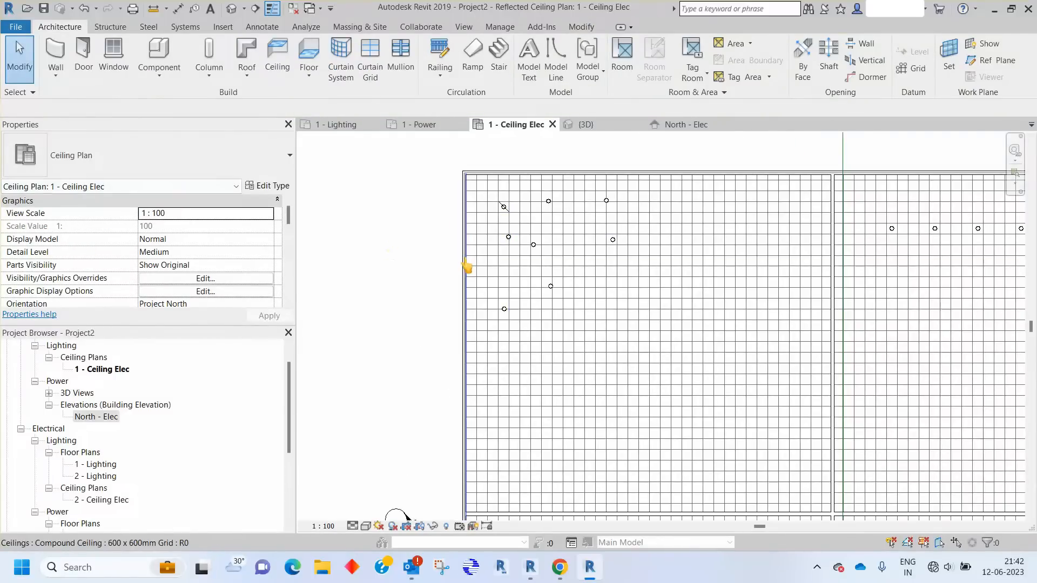
# Place an M_Ceiling Light - Linear Box fixture, type 0300x1200mm(1 Lamp) - 120V, on the upper-left room's ceiling grid
pyautogui.click(185, 27)
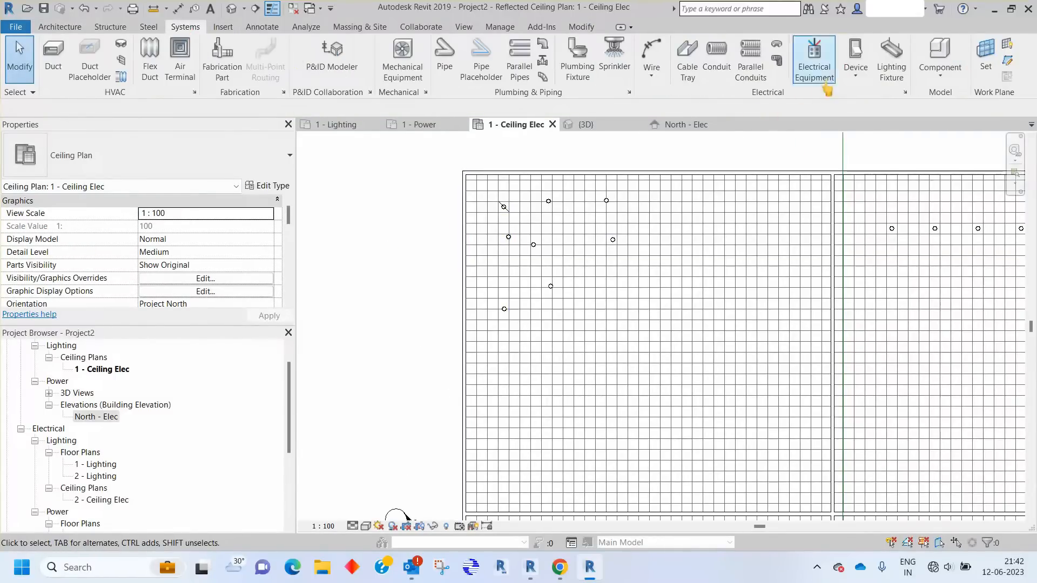
pyautogui.click(890, 60)
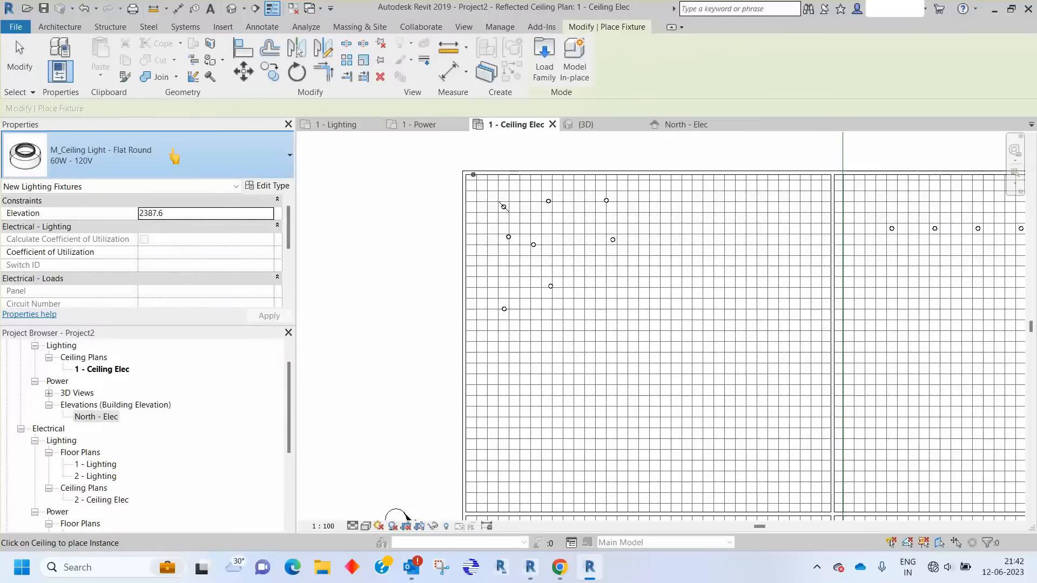
pyautogui.click(152, 157)
pyautogui.scroll(-2, 151, 324)
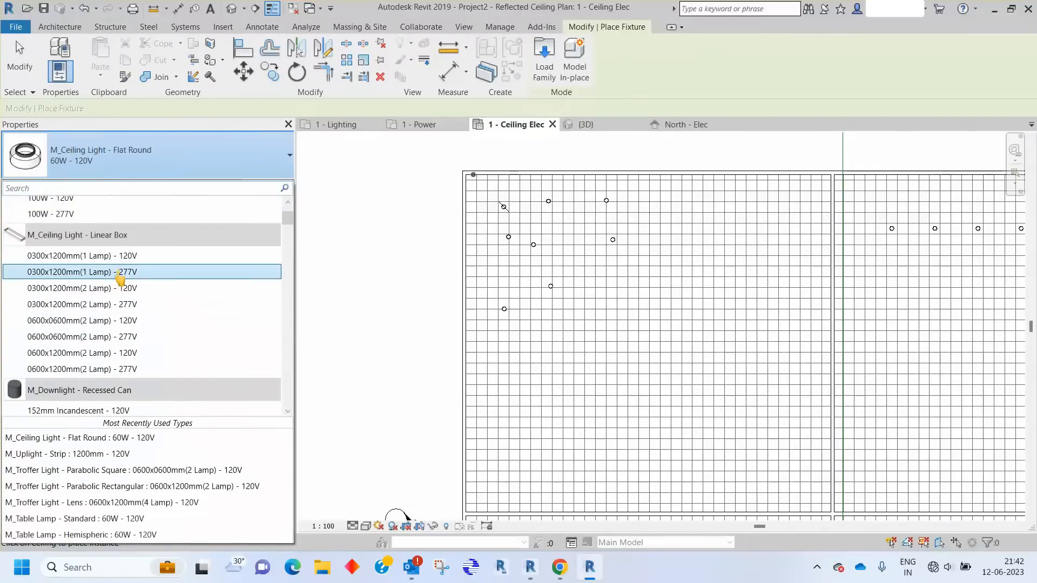
pyautogui.click(125, 256)
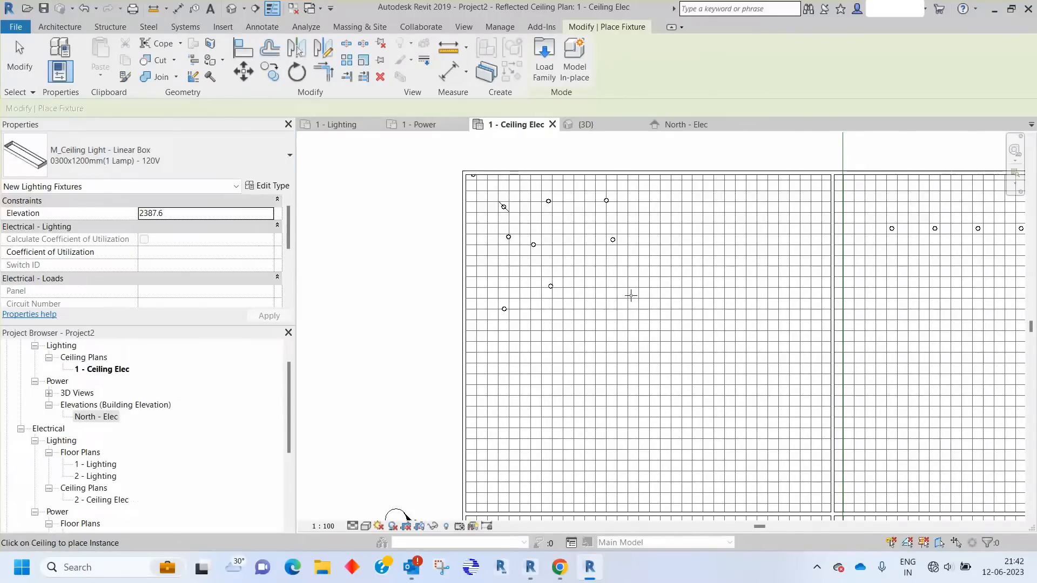
pyautogui.scroll(3, 622, 262)
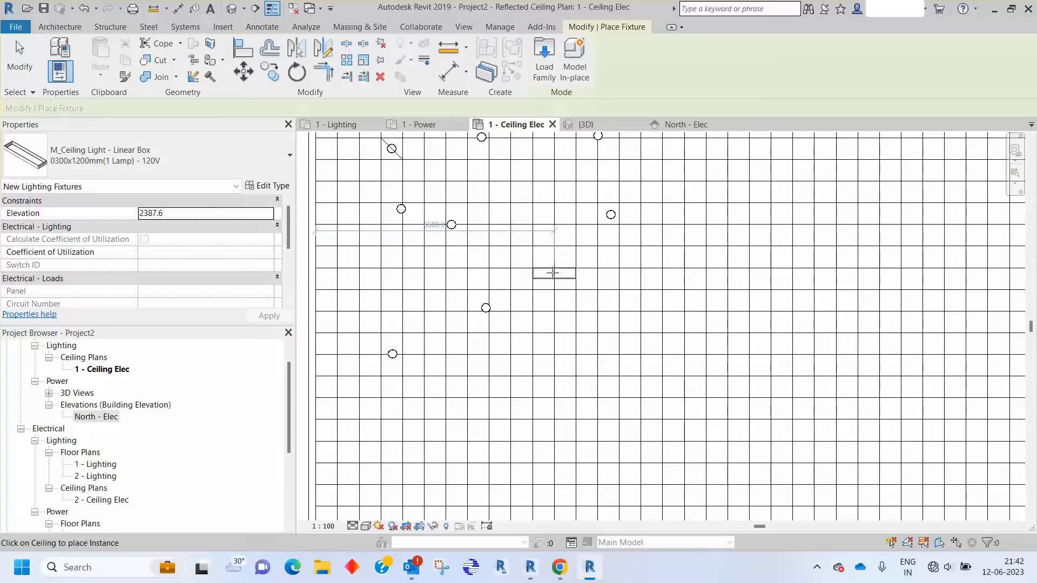
pyautogui.scroll(3, 554, 273)
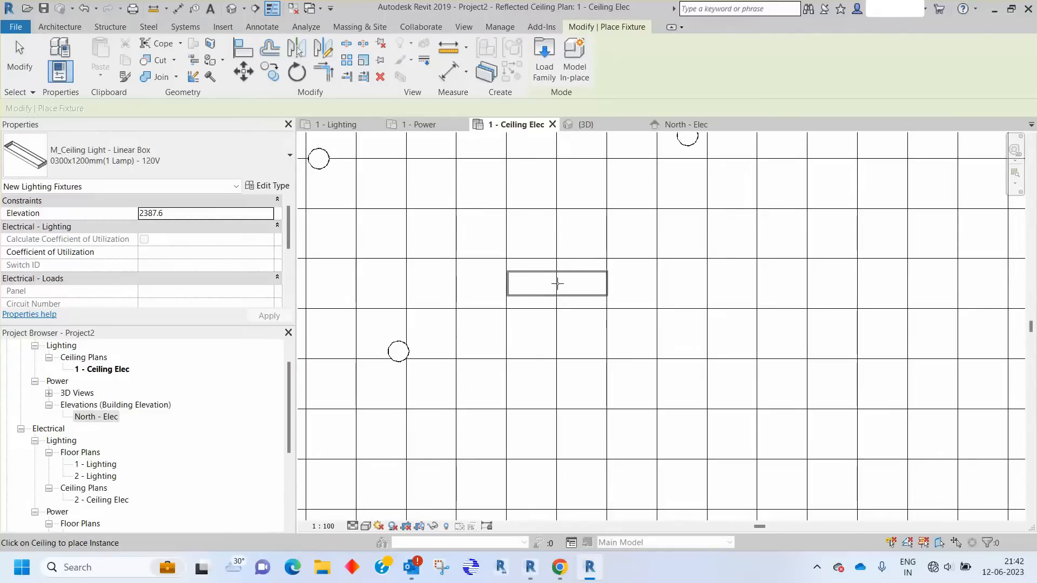
pyautogui.click(556, 284)
pyautogui.press('Escape')
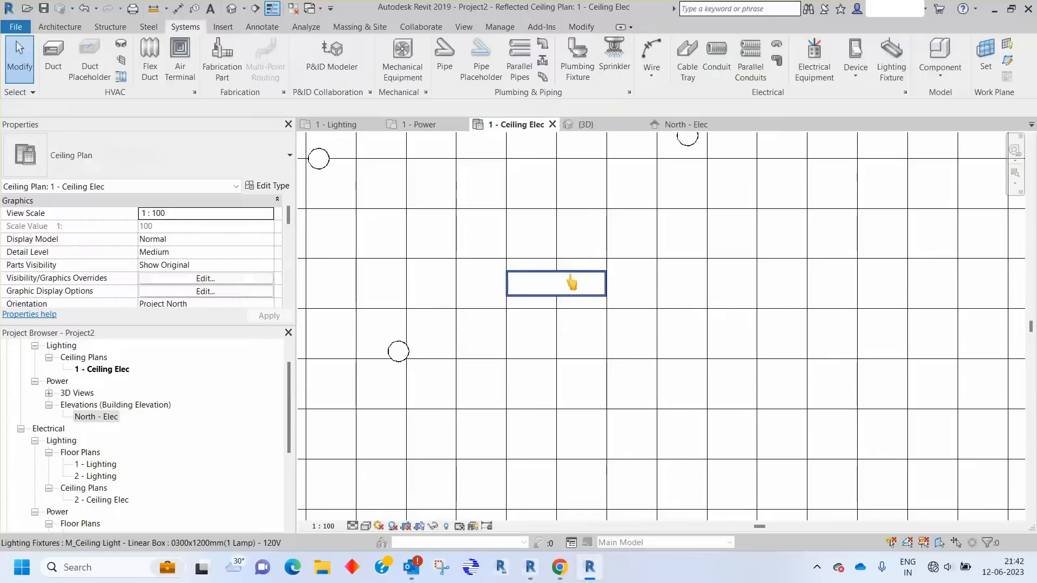
# Copy the linear box light within the upper-left room, adding two in the same row and one below, with Multiple enabled
pyautogui.click(567, 282)
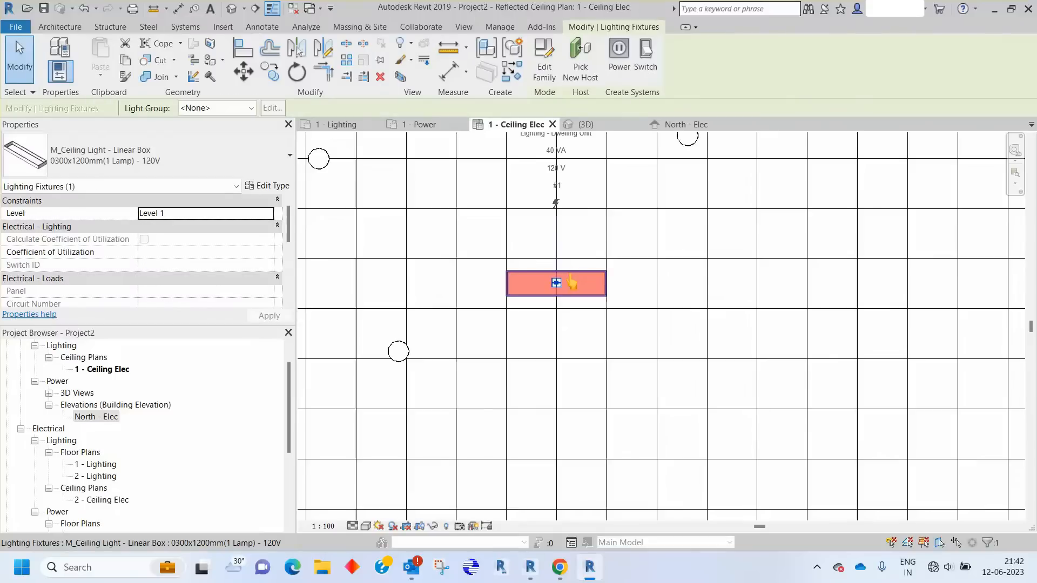
pyautogui.click(270, 73)
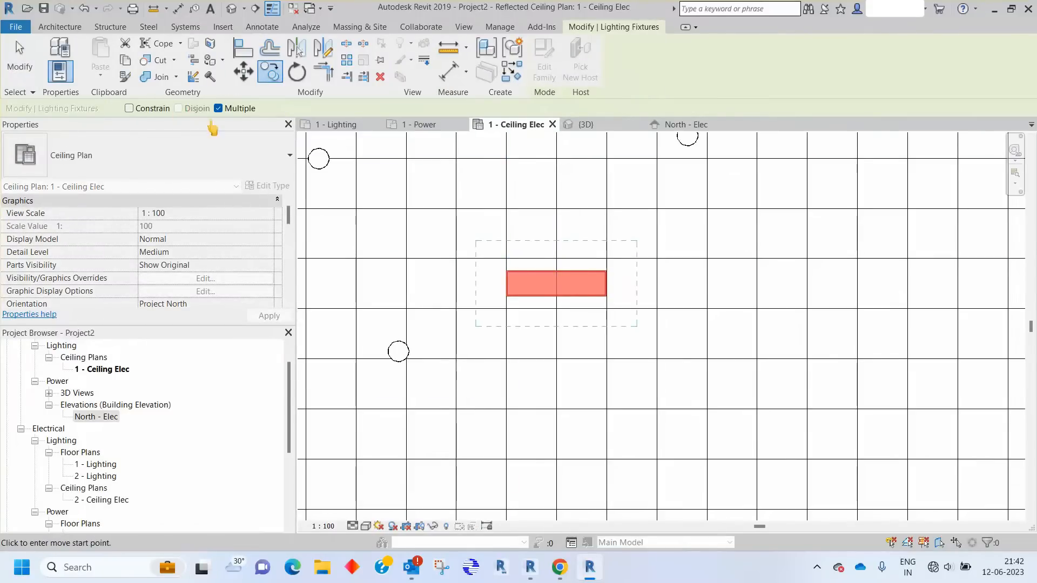
pyautogui.click(511, 263)
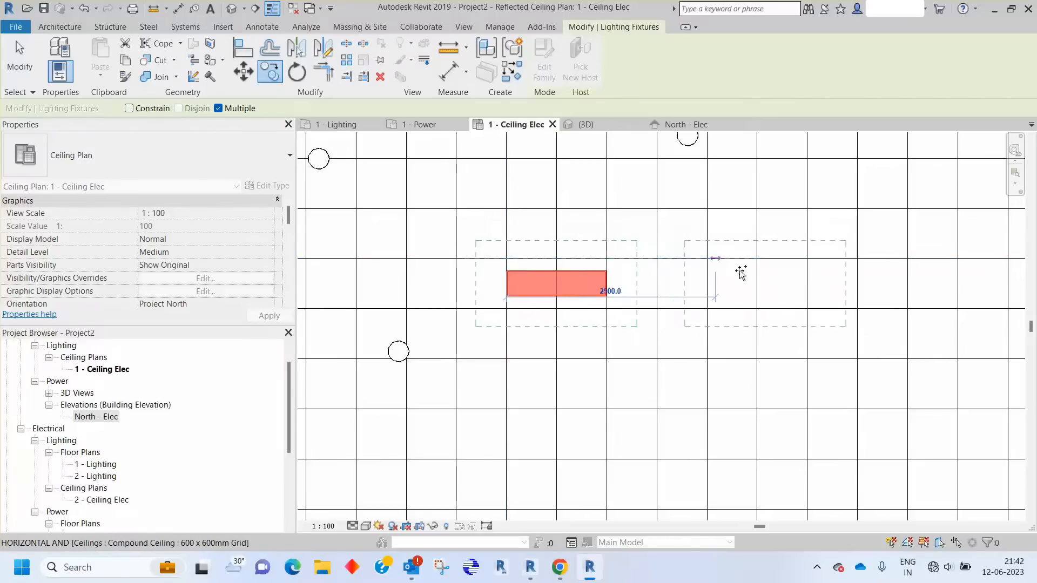
pyautogui.moveTo(750, 267); pyautogui.dragTo(677, 237, button='middle')
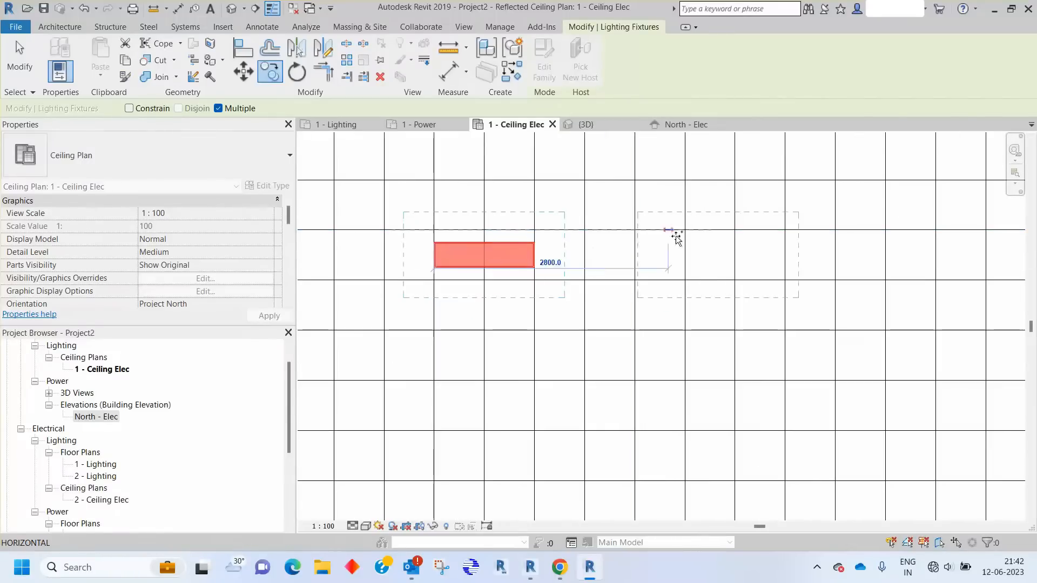
pyautogui.click(685, 231)
pyautogui.scroll(-3, 686, 232)
pyautogui.click(492, 305)
# Continue copying with two linear box lights in a row below the round lights in the upper-right room
pyautogui.scroll(-7, 476, 305)
pyautogui.moveTo(623, 304); pyautogui.dragTo(483, 294, button='middle')
pyautogui.scroll(3, 577, 282)
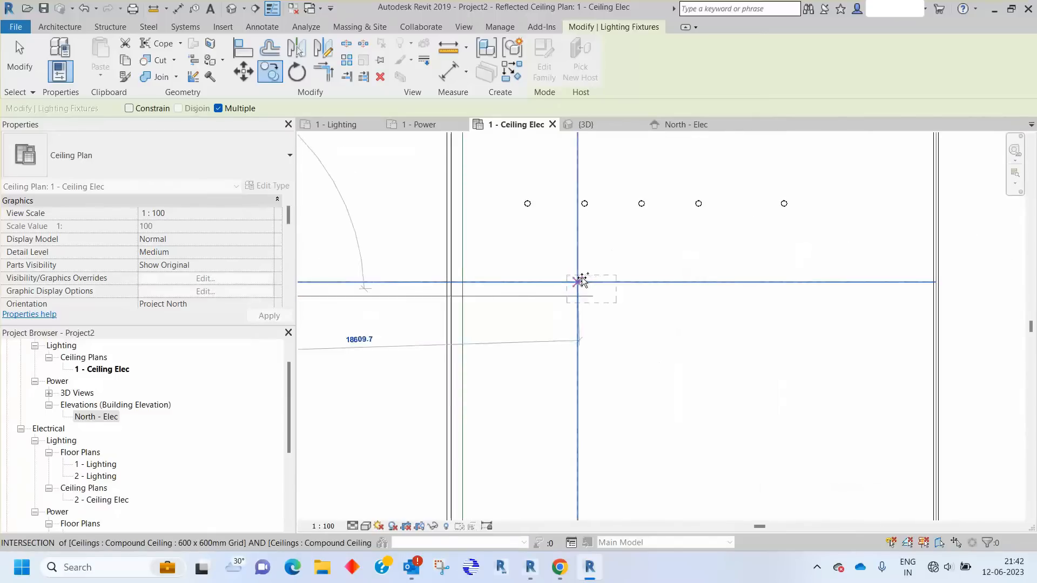
pyautogui.click(549, 281)
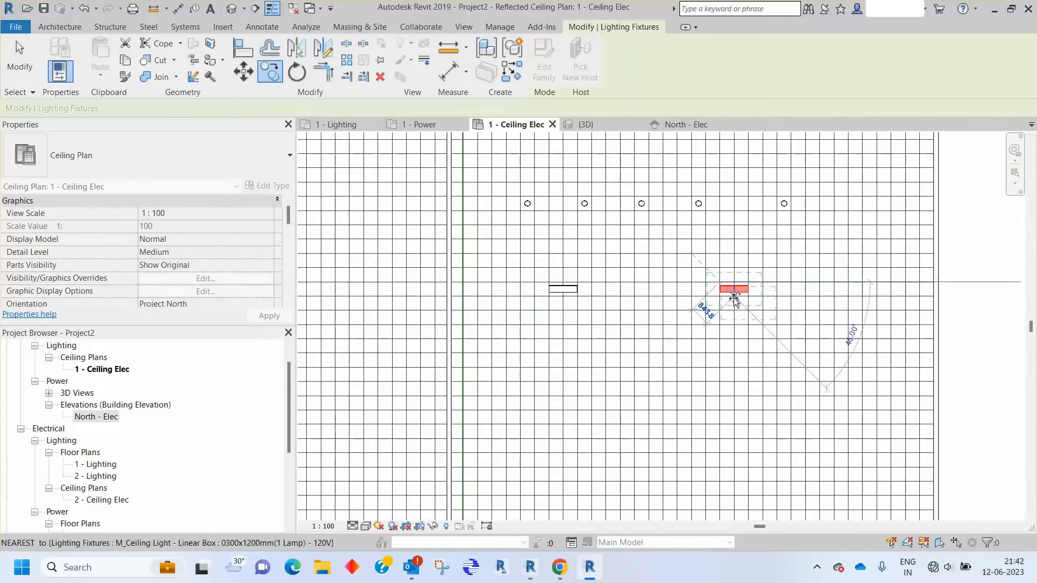
pyautogui.moveTo(737, 310); pyautogui.dragTo(747, 175, button='middle')
# Copy one linear box light into the lower-right room and five into the lower-left room, four in a row and one below
pyautogui.scroll(-2, 749, 189)
pyautogui.moveTo(640, 467); pyautogui.dragTo(670, 261, button='middle')
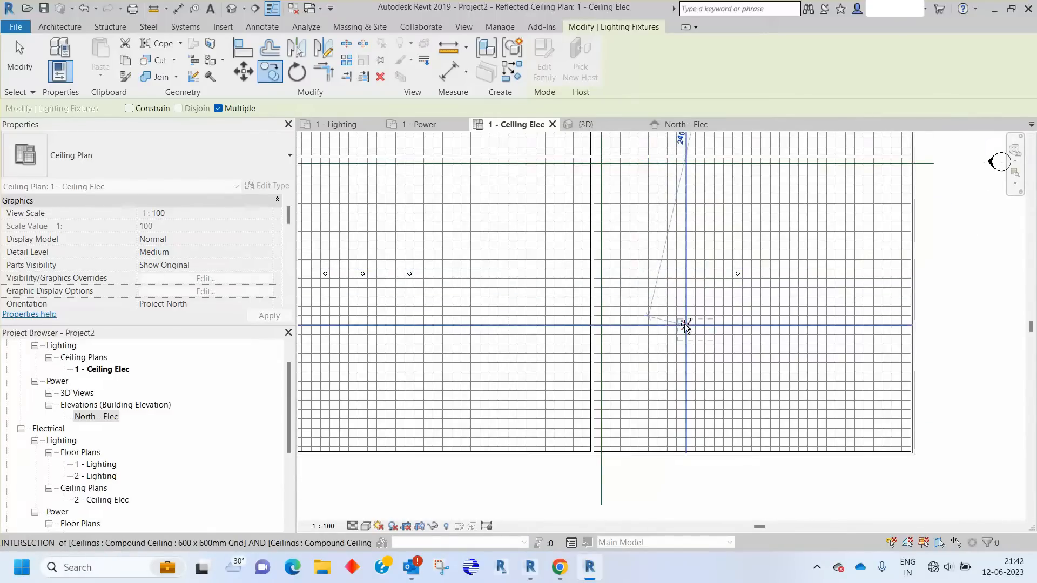
pyautogui.moveTo(525, 308); pyautogui.dragTo(732, 347, button='middle')
pyautogui.scroll(1, 732, 348)
pyautogui.click(661, 344)
pyautogui.click(736, 344)
pyautogui.click(786, 343)
pyautogui.click(885, 345)
pyautogui.click(749, 408)
pyautogui.scroll(-2, 586, 340)
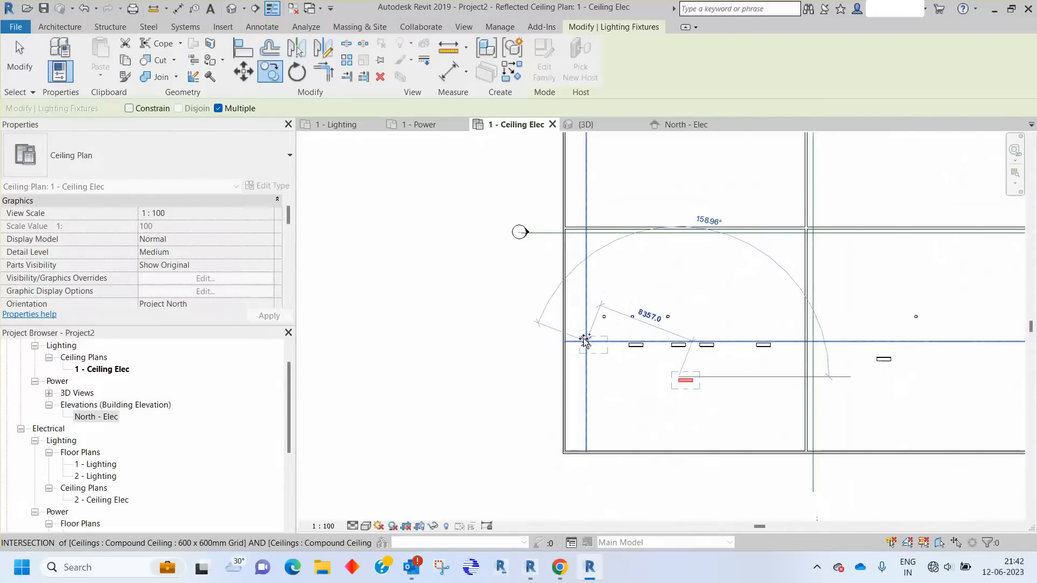
pyautogui.press('Escape')
pyautogui.press('Escape')
pyautogui.scroll(-2, 535, 294)
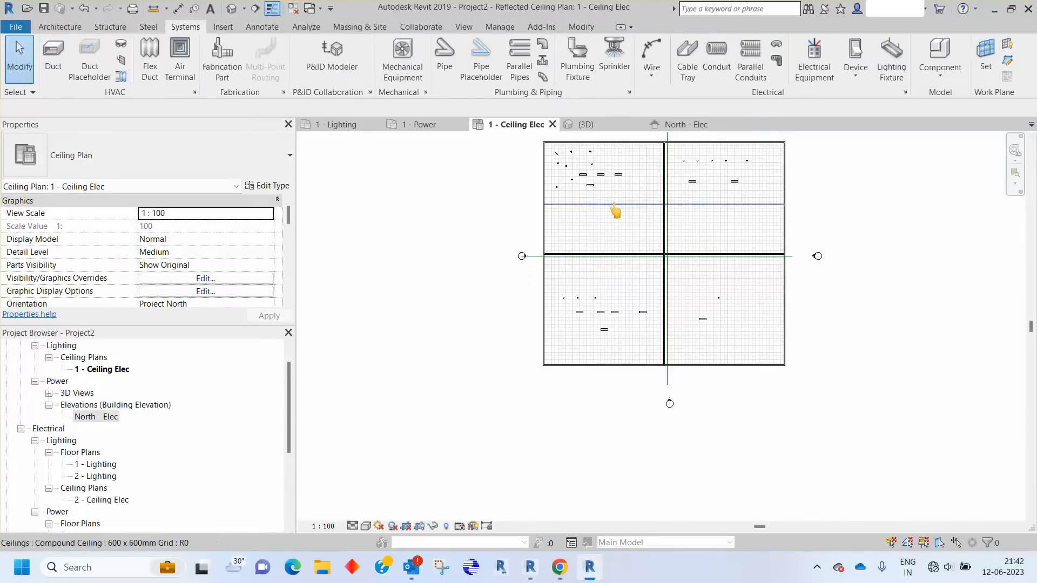
pyautogui.middleClick(851, 179)
pyautogui.middleClick(850, 180)
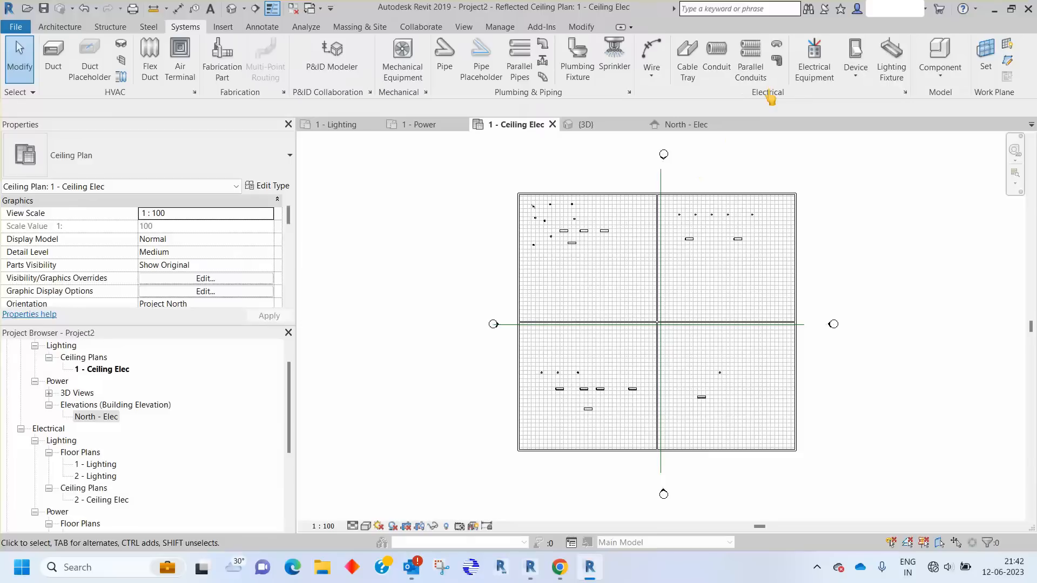
# Start placing another lighting fixture and browse the available types down to M_Downlight - Recessed Can
pyautogui.click(880, 75)
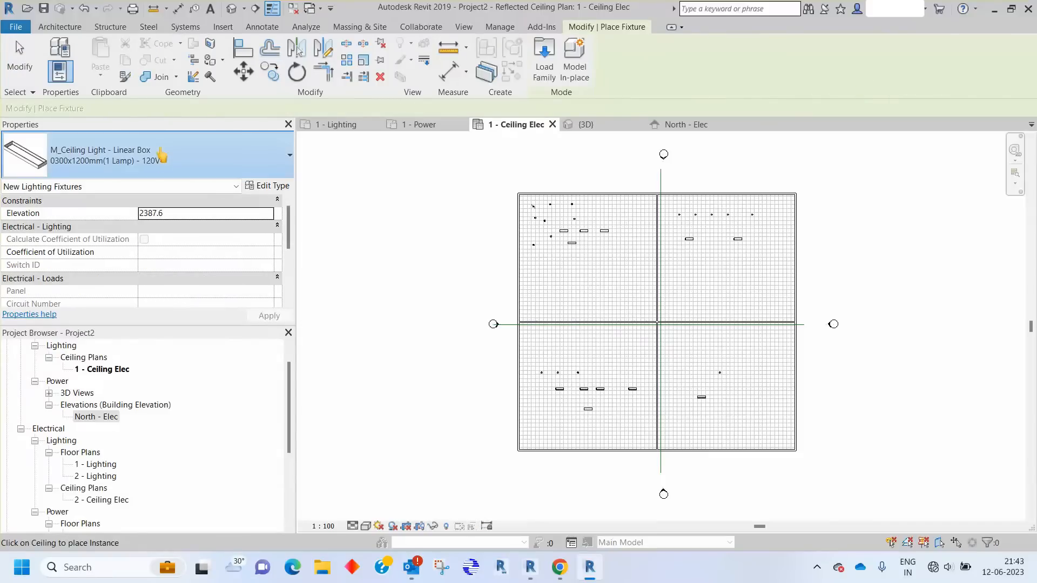
pyautogui.click(146, 156)
pyautogui.scroll(-2, 108, 342)
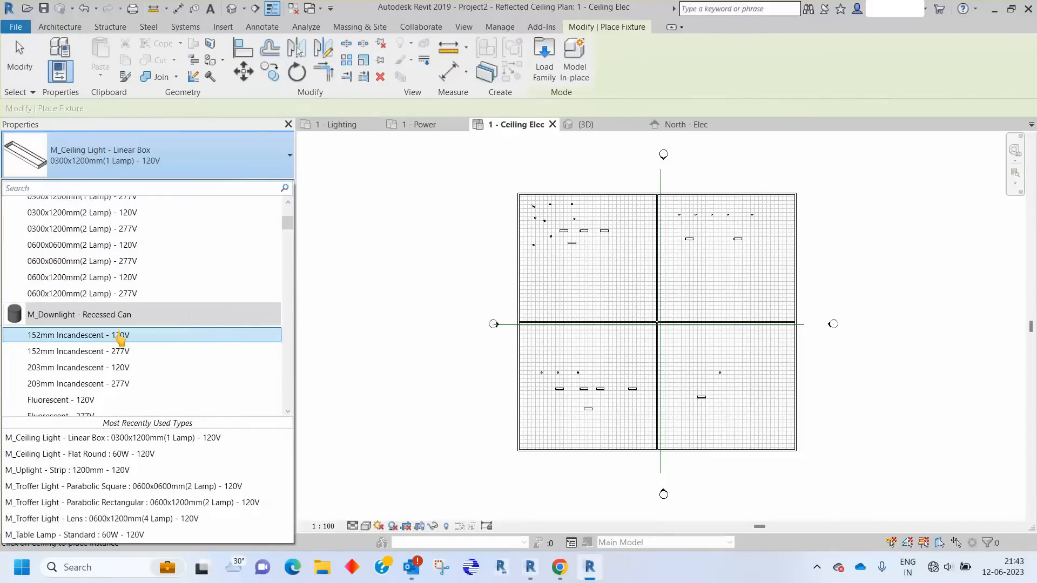
# Place M_Downlight - Recessed Can 152mm Incandescent - 120V fixtures on the ceilings: two in the upper-left room and three in the upper-right room
pyautogui.click(120, 333)
pyautogui.scroll(2, 602, 213)
pyautogui.scroll(4, 582, 227)
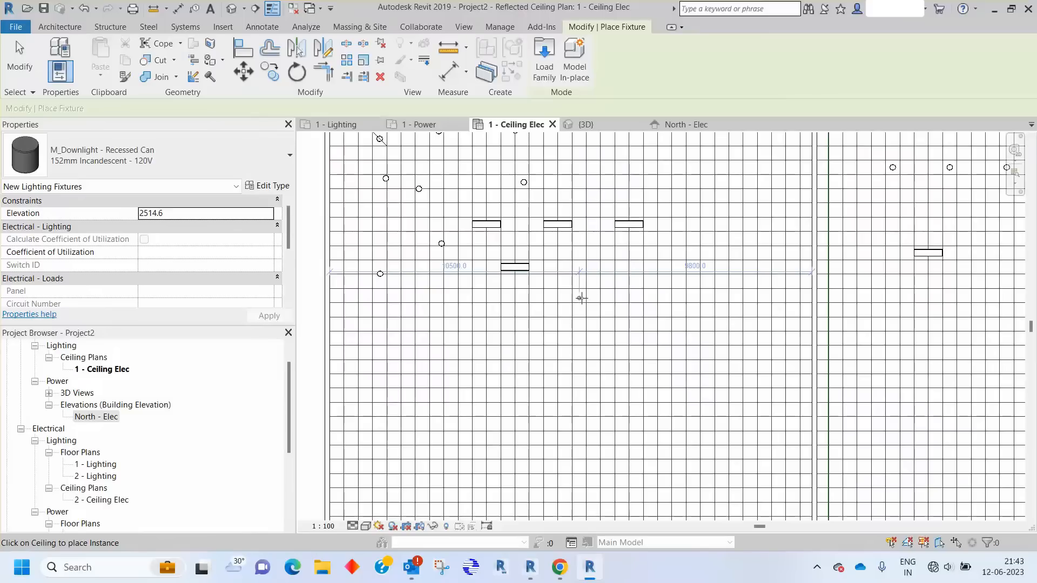
pyautogui.click(683, 298)
pyautogui.moveTo(977, 329); pyautogui.dragTo(579, 302, button='middle')
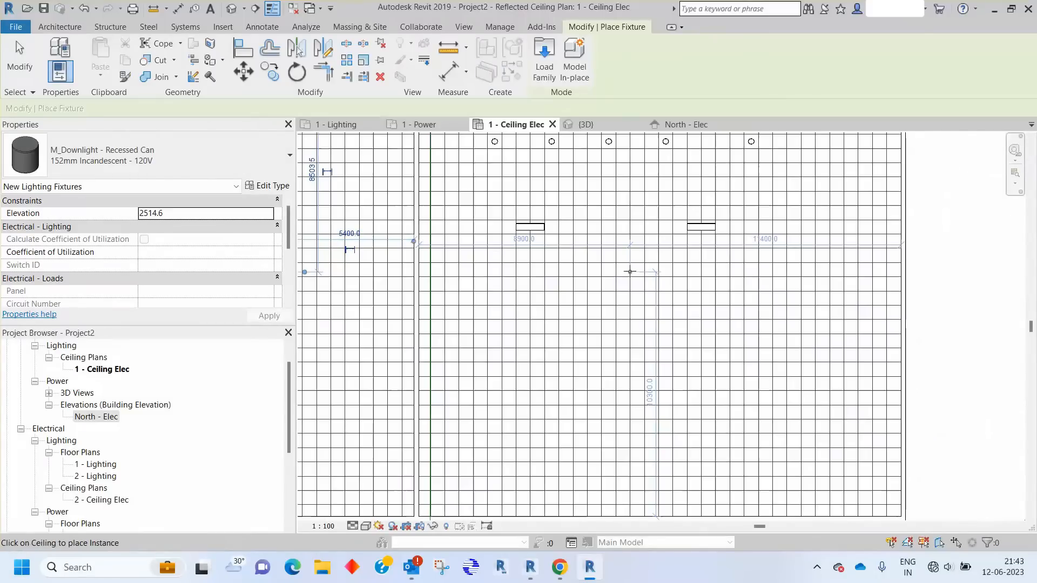
pyautogui.click(629, 272)
pyautogui.click(730, 277)
pyautogui.click(768, 321)
# Add one 152mm Incandescent - 120V downlight to the ceiling of each of the two lower rooms and end the placement
pyautogui.scroll(-2, 651, 370)
pyautogui.moveTo(668, 389); pyautogui.dragTo(861, 151, button='middle')
pyautogui.moveTo(852, 288); pyautogui.dragTo(539, 250, button='middle')
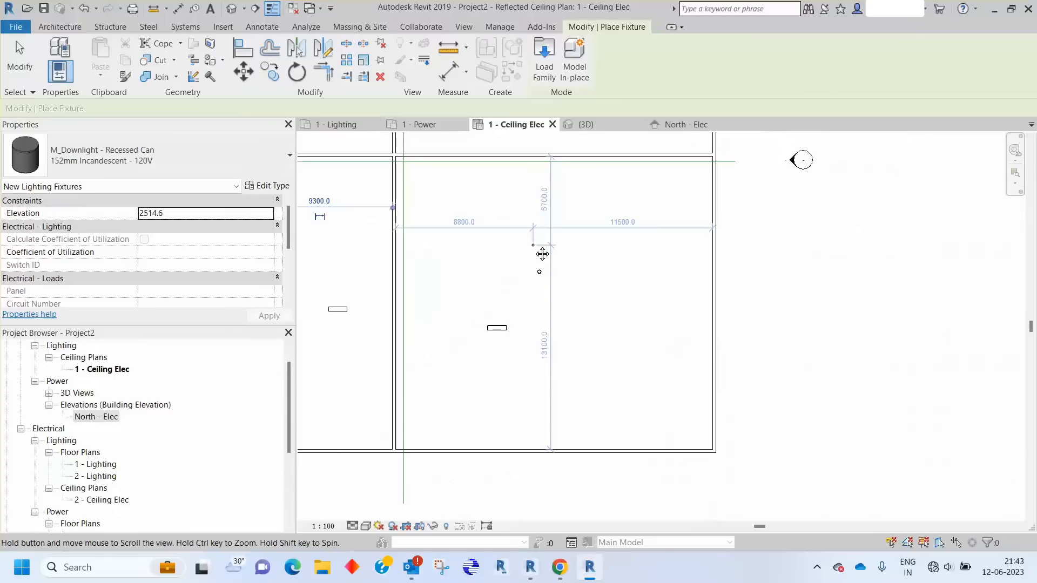
pyautogui.press('Escape')
pyautogui.press('Escape')
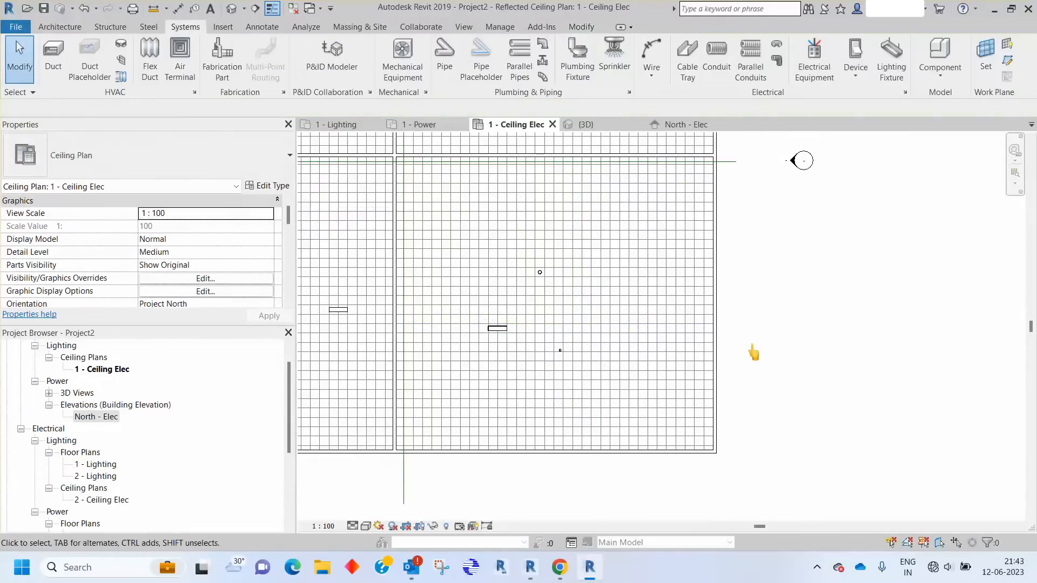
pyautogui.press('z')
pyautogui.press('f')
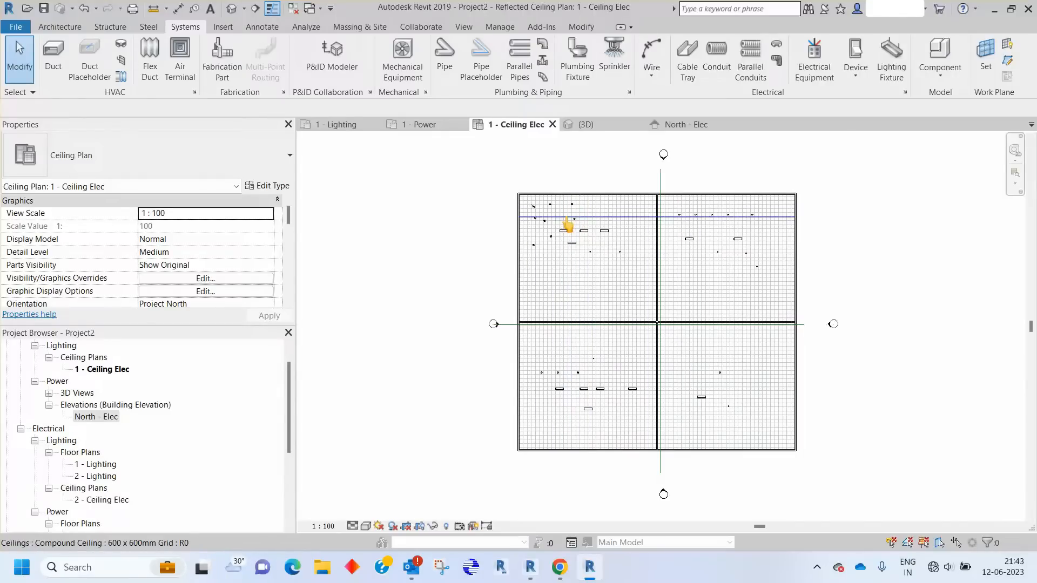
# Inspect the type properties of the flat round ceiling light in the upper-left room, including its lamp, voltage and apparent load
pyautogui.scroll(5, 567, 224)
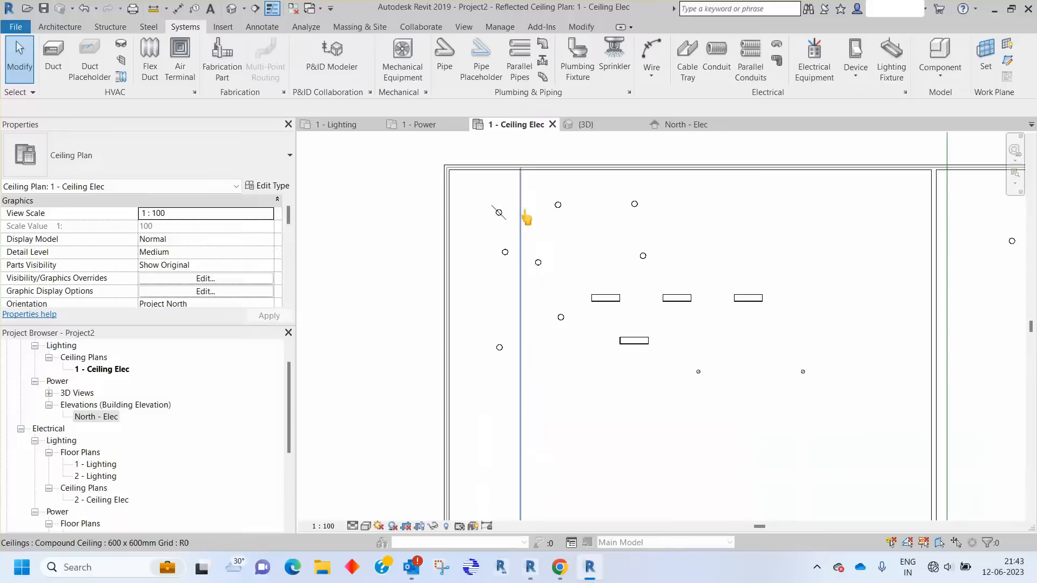
pyautogui.scroll(5, 491, 221)
pyautogui.click(481, 211)
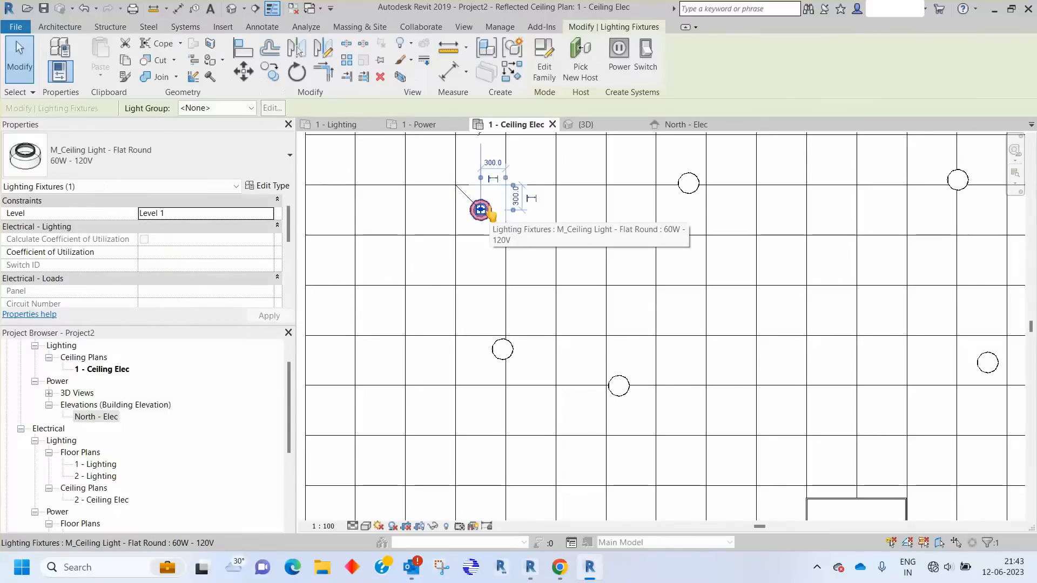
pyautogui.click(268, 187)
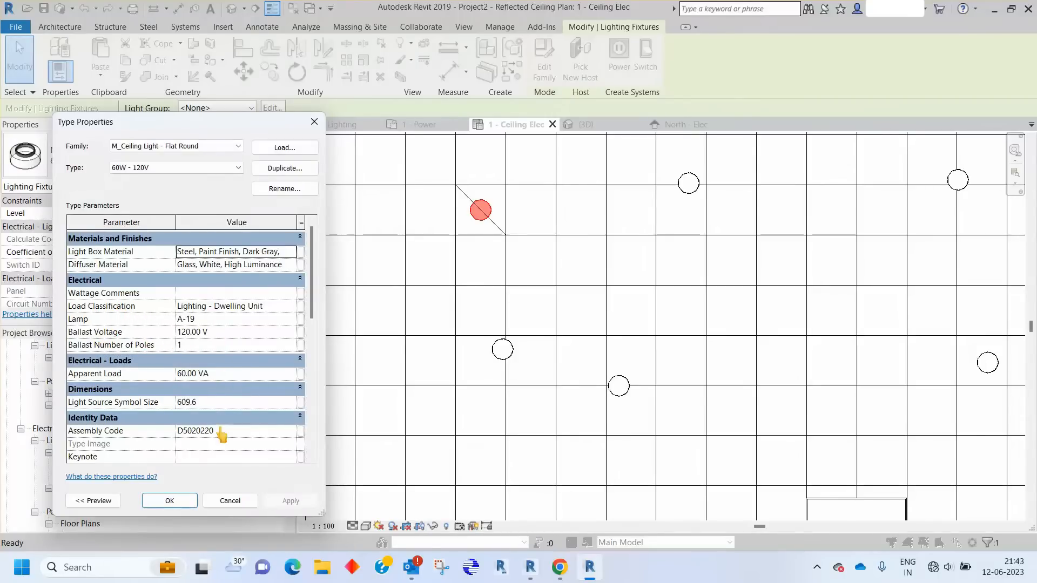
pyautogui.press('Escape')
pyautogui.press('Escape')
pyautogui.click(688, 189)
pyautogui.press('Escape')
# Inspect the type properties of the leftmost linear box light in the upper-left room, including its electrical load and dimensions
pyautogui.scroll(-1, 433, 298)
pyautogui.scroll(-1, 435, 305)
pyautogui.click(629, 403)
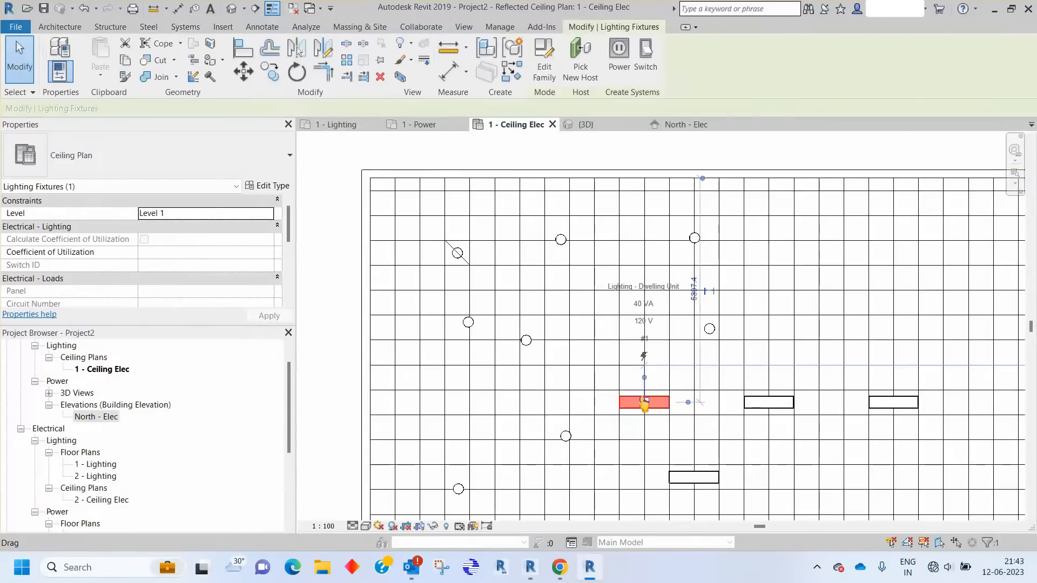
pyautogui.click(269, 186)
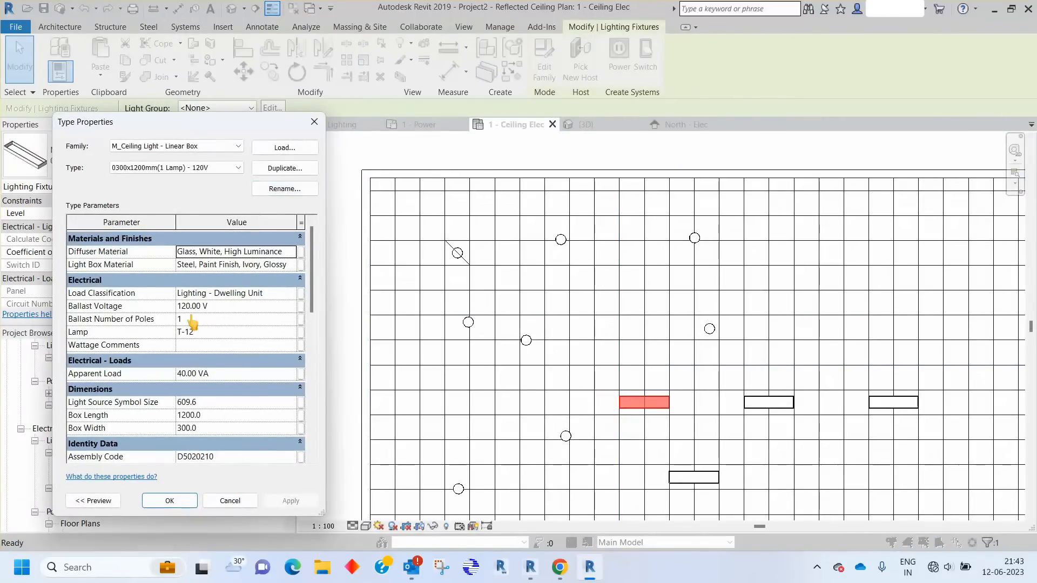
pyautogui.scroll(-1, 208, 341)
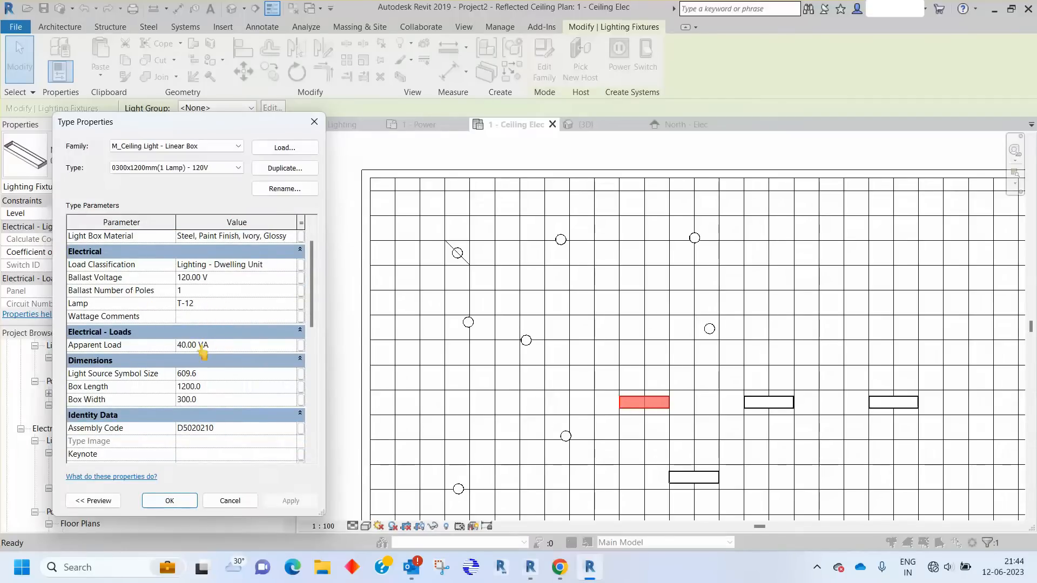
pyautogui.press('Escape')
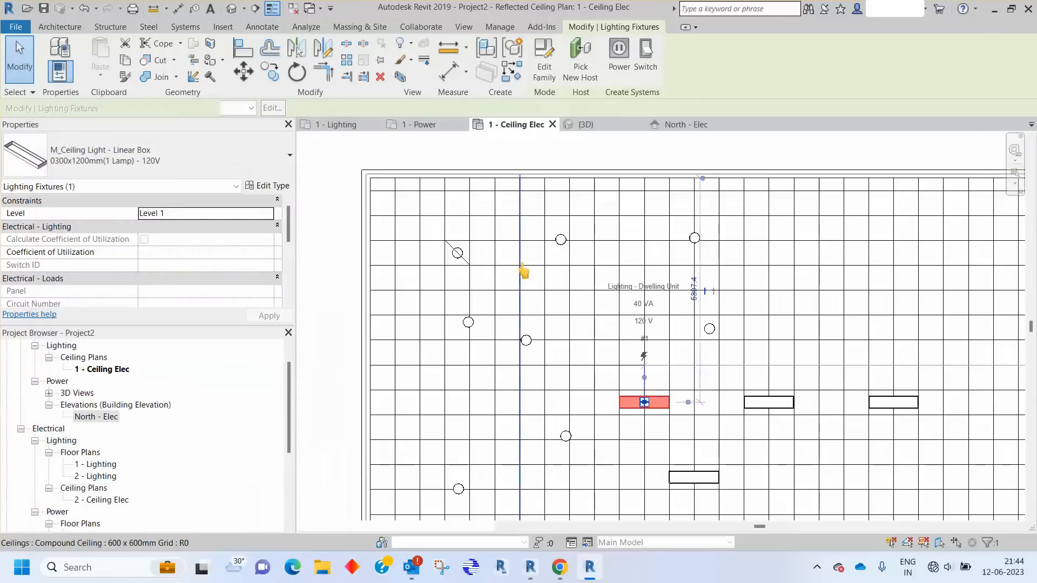
# Inspect the type properties of the left recessed can downlight in the upper-left room, including its lamp and apparent load
pyautogui.scroll(-4, 521, 265)
pyautogui.moveTo(634, 421); pyautogui.dragTo(525, 324, button='middle')
pyautogui.scroll(3, 570, 320)
pyautogui.click(579, 319)
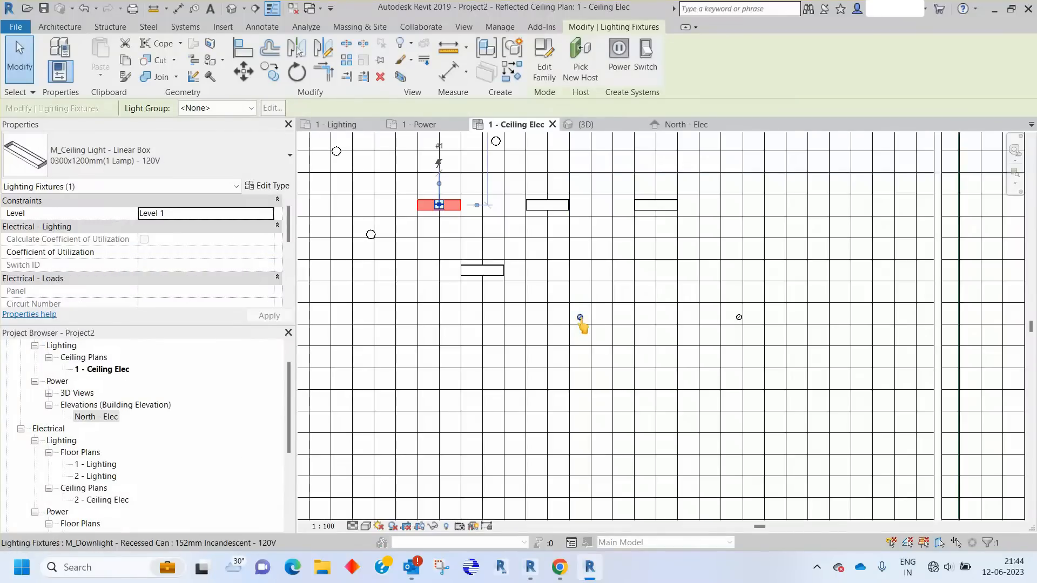
pyautogui.click(268, 189)
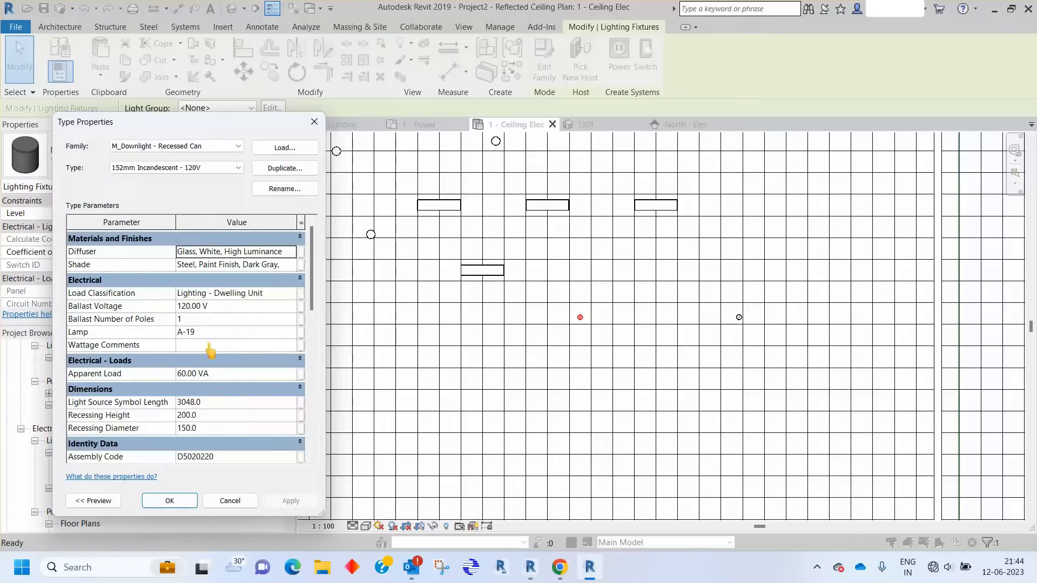
pyautogui.press('Escape')
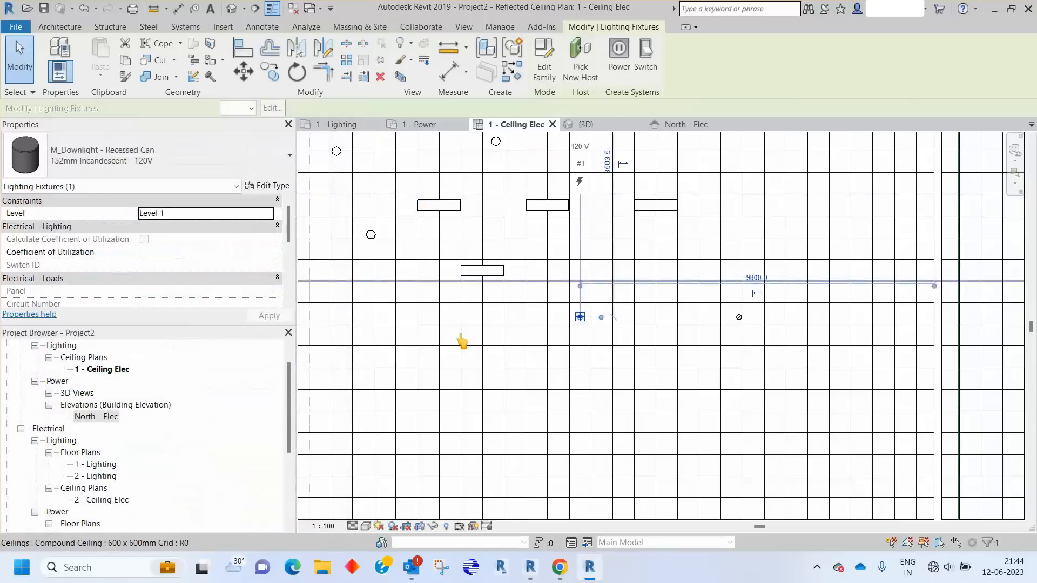
pyautogui.press('Escape')
pyautogui.scroll(-4, 546, 329)
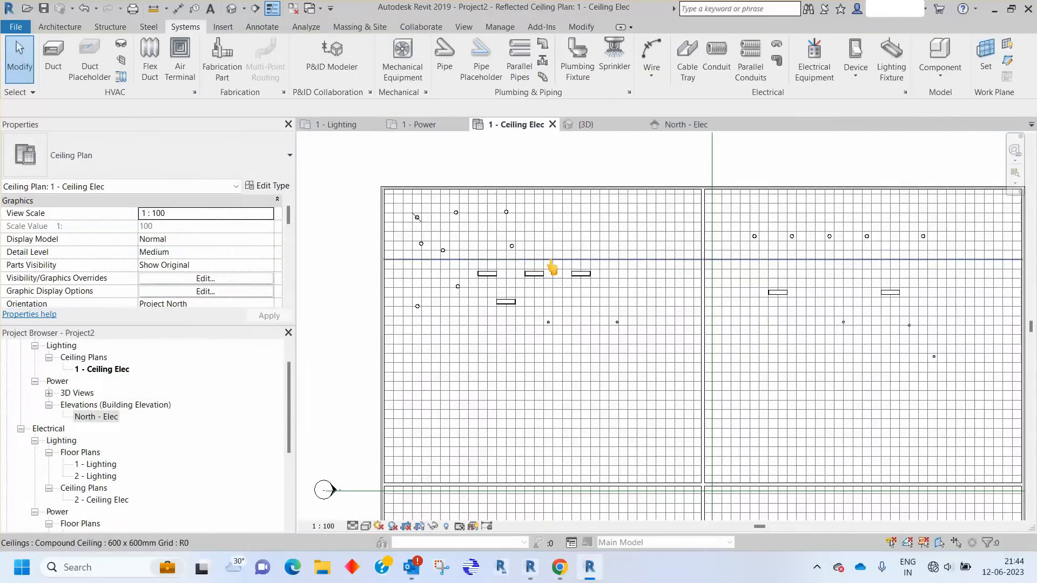
# Review the instance properties of the middle linear box light in the upper-left room, through to its circuiting data
pyautogui.scroll(3, 525, 273)
pyautogui.click(533, 277)
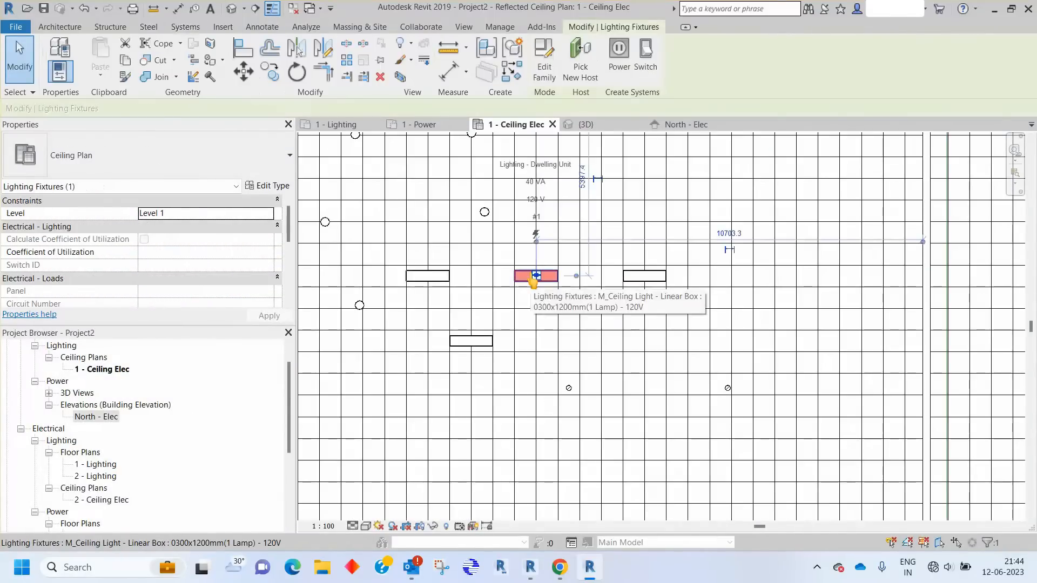
pyautogui.scroll(-3, 236, 260)
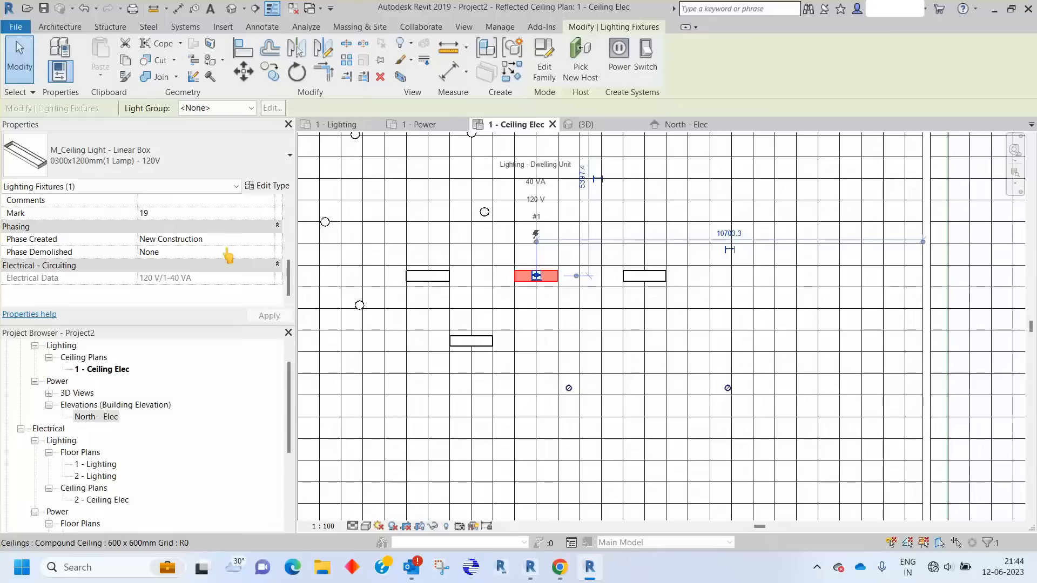
pyautogui.scroll(3, 226, 255)
pyautogui.scroll(3, 208, 232)
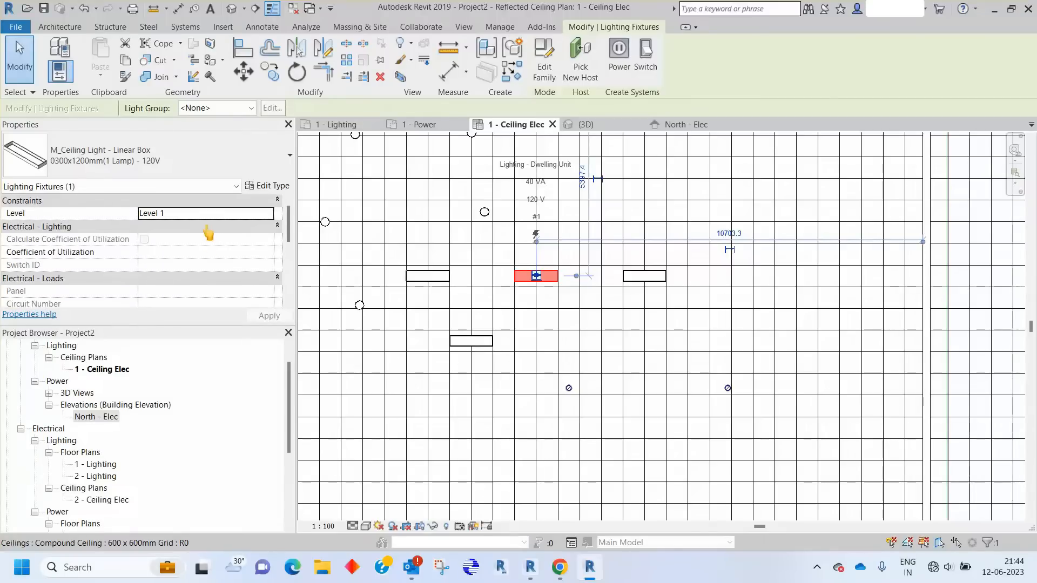
pyautogui.press('Escape')
pyautogui.scroll(-5, 480, 290)
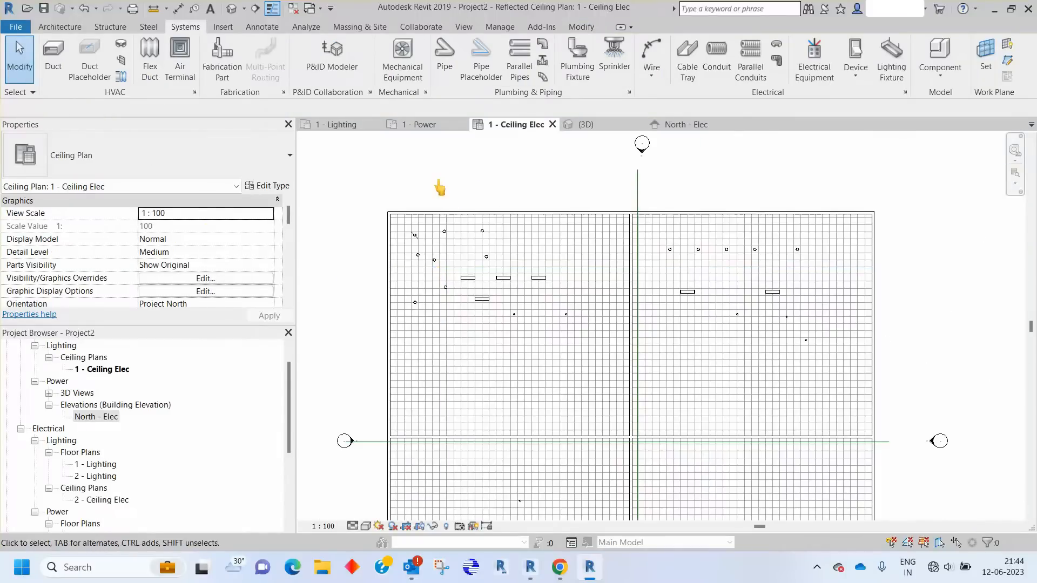
pyautogui.press('z')
pyautogui.press('f')
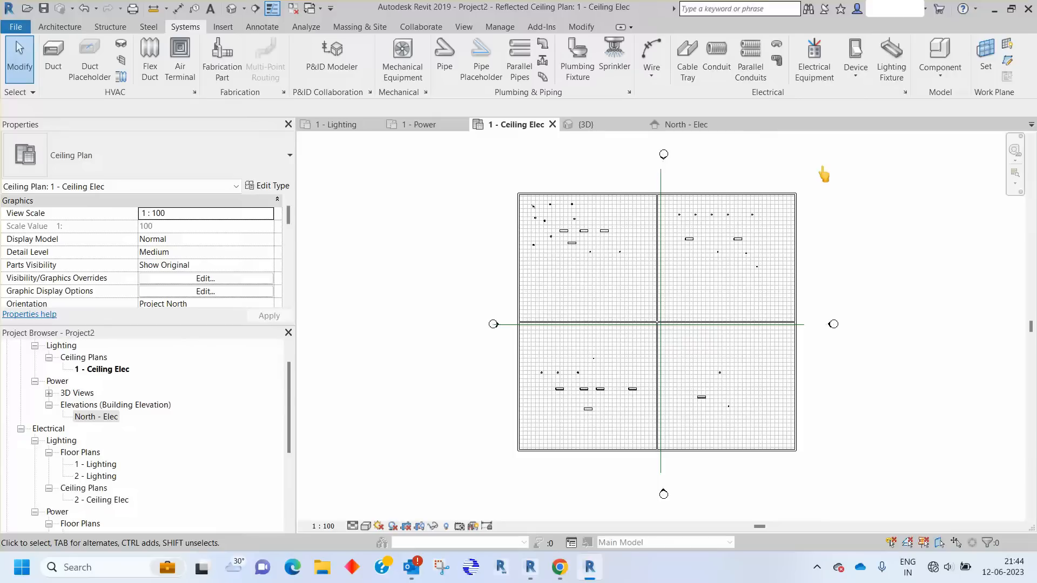
# Create a new building component schedule for the Lighting Fixtures category, keeping the name Lighting Fixture Schedule and the New Construction phase
pyautogui.click(463, 27)
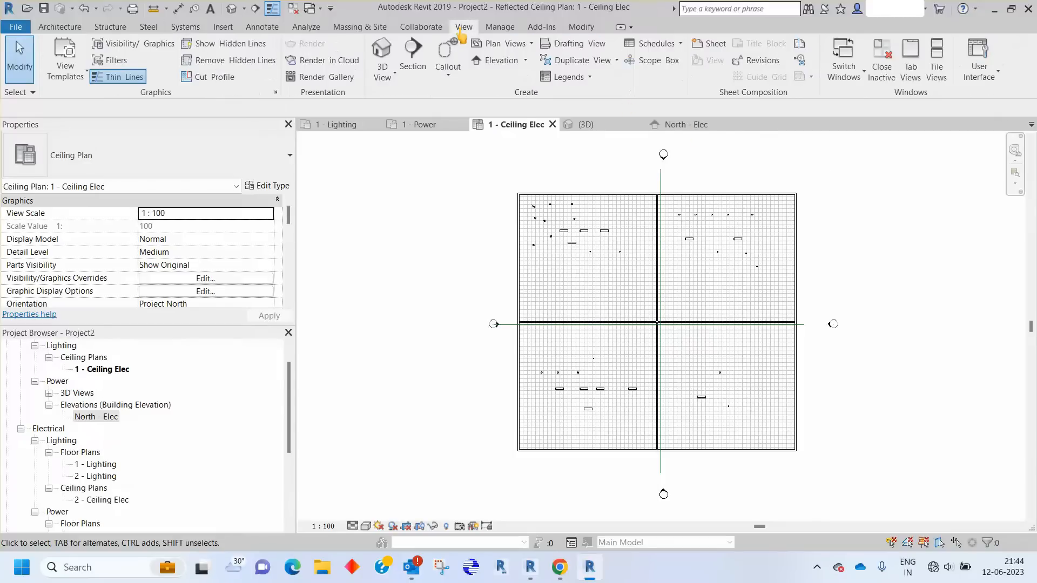
pyautogui.click(659, 51)
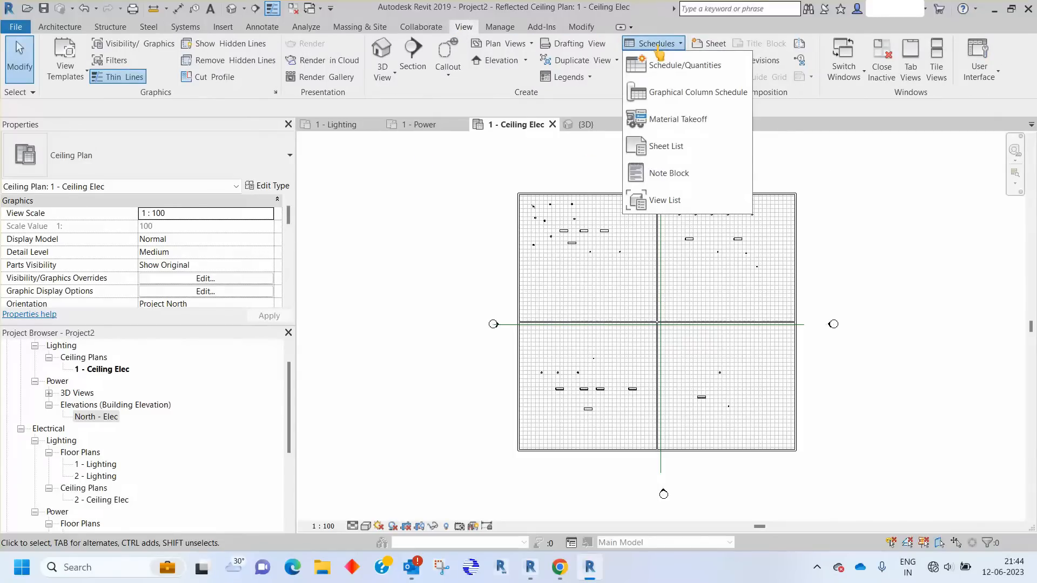
pyautogui.click(684, 66)
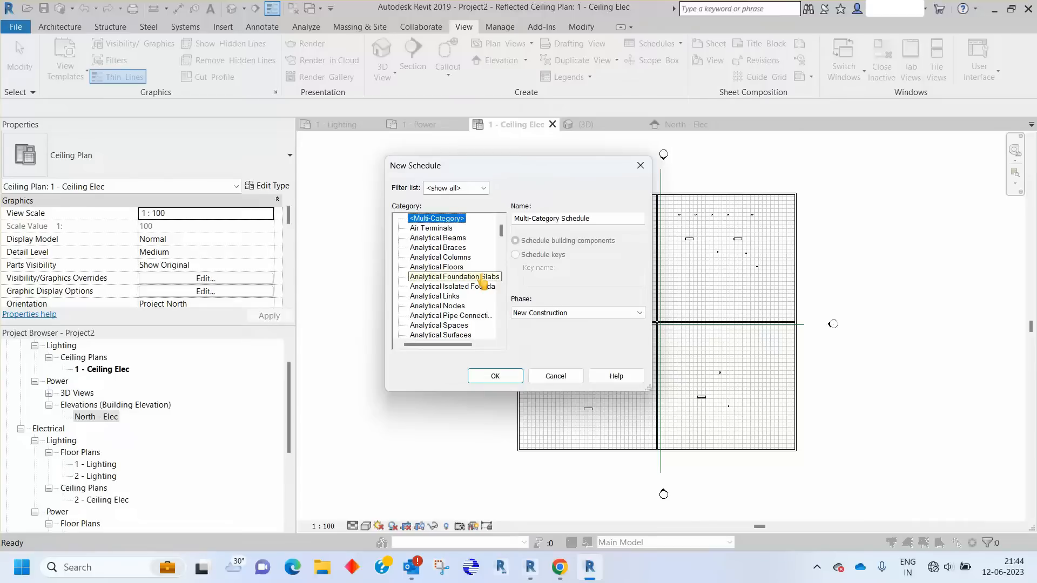
pyautogui.click(441, 270)
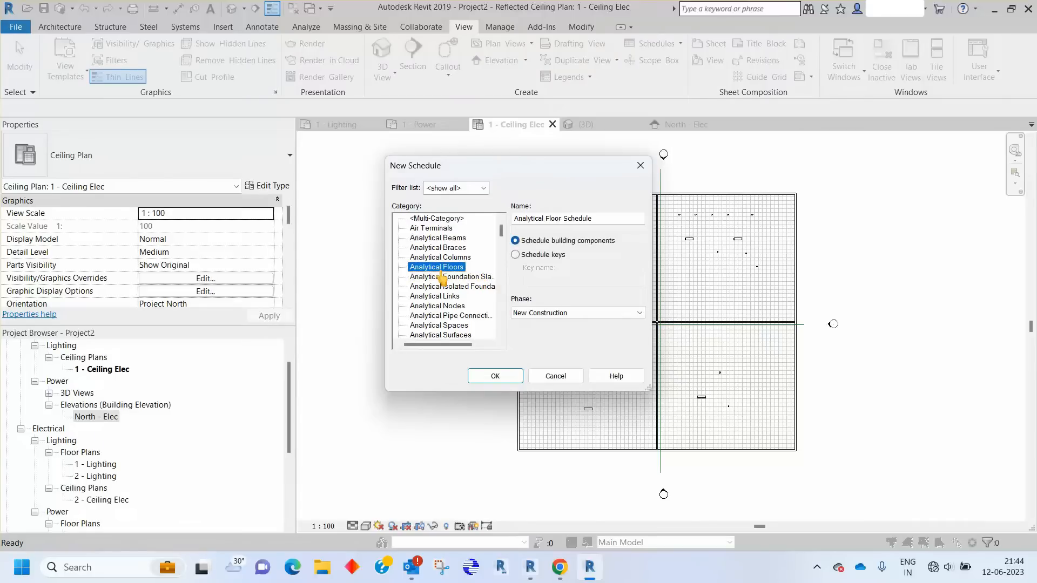
pyautogui.press('l')
pyautogui.scroll(-1, 451, 274)
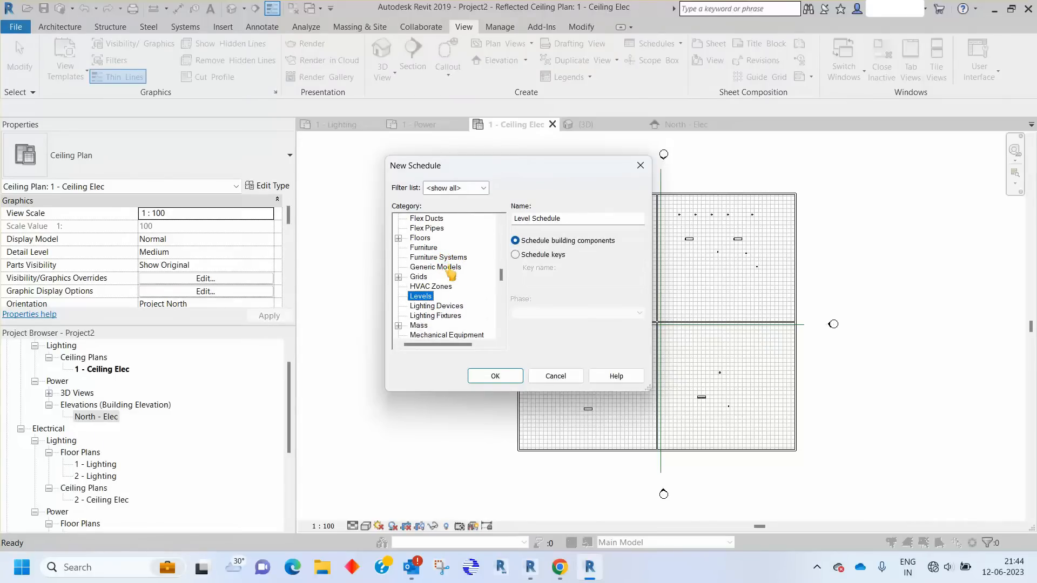
pyautogui.click(449, 320)
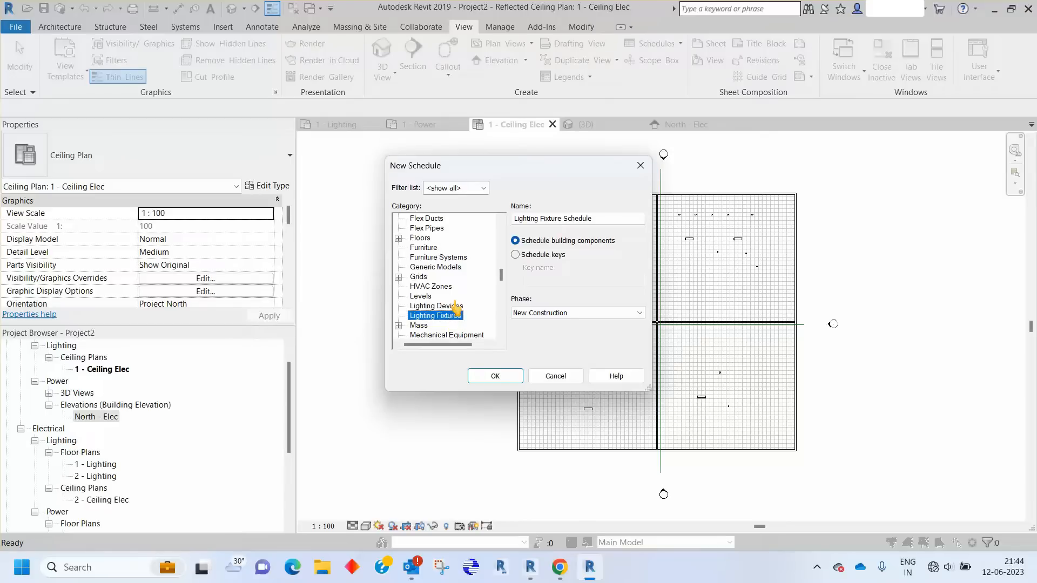
pyautogui.click(495, 376)
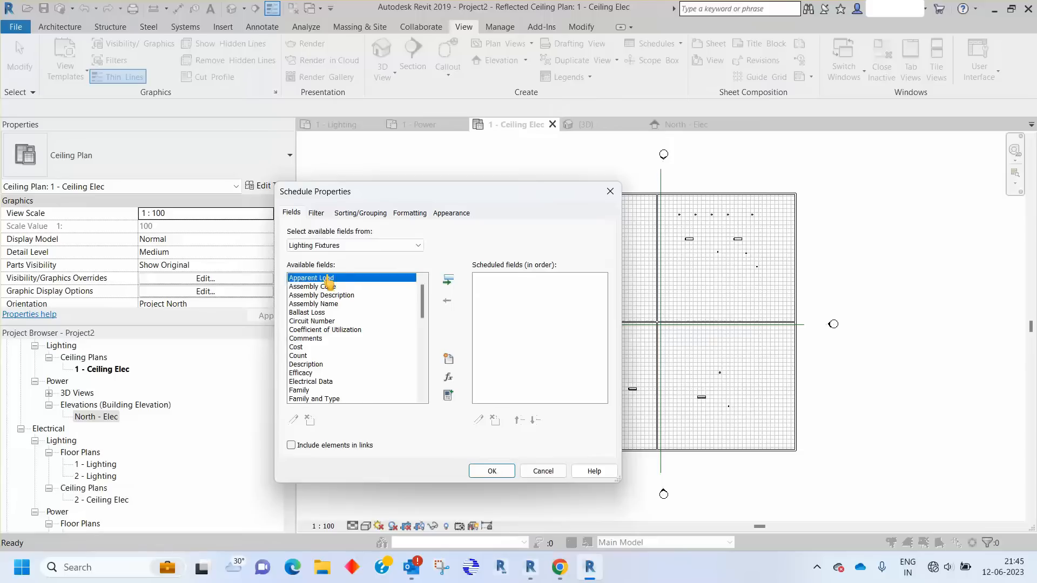
# Add the Apparent Load and Lamp fields to the lighting fixture schedule
pyautogui.click(448, 281)
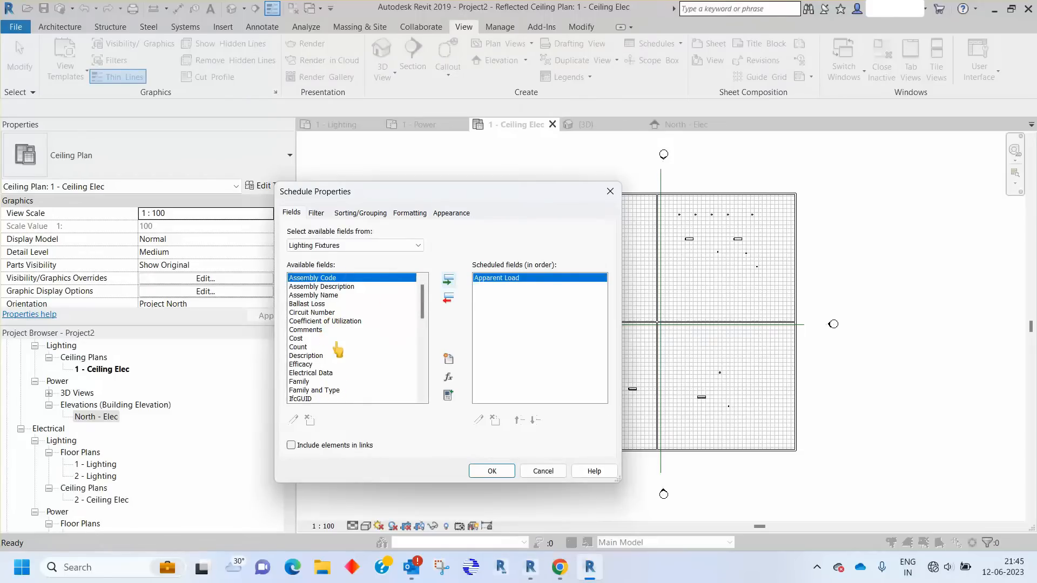
pyautogui.scroll(-3, 339, 348)
pyautogui.click(300, 365)
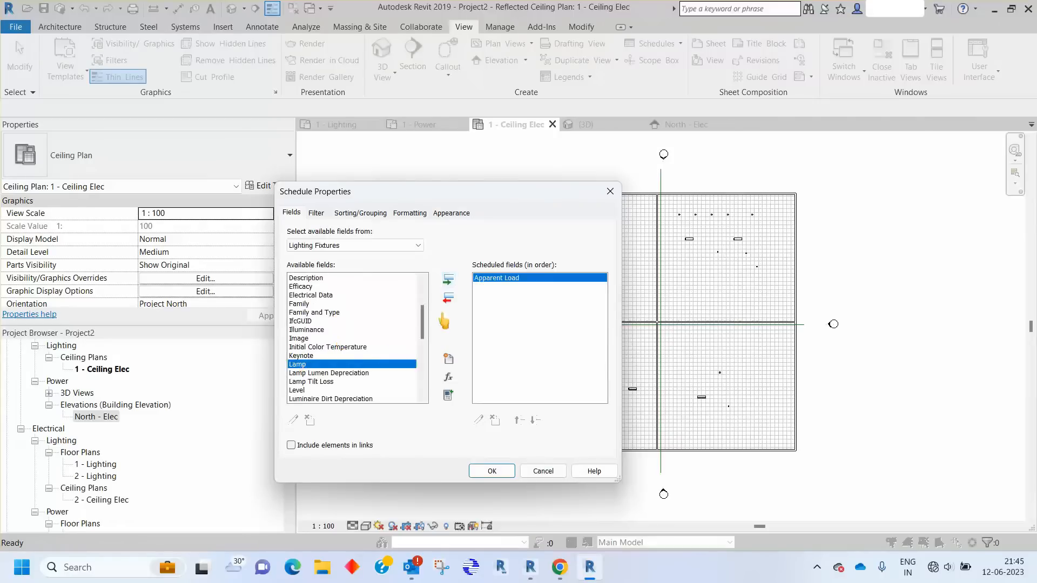
pyautogui.click(448, 280)
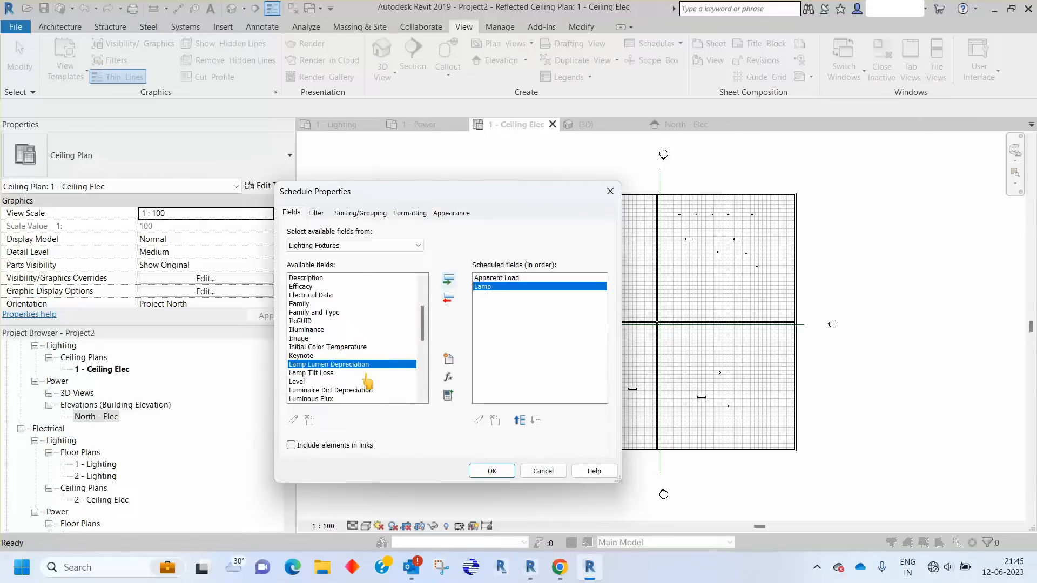
# Add the Family and Type field to the schedule and make it the first scheduled field
pyautogui.click(334, 347)
pyautogui.press('f')
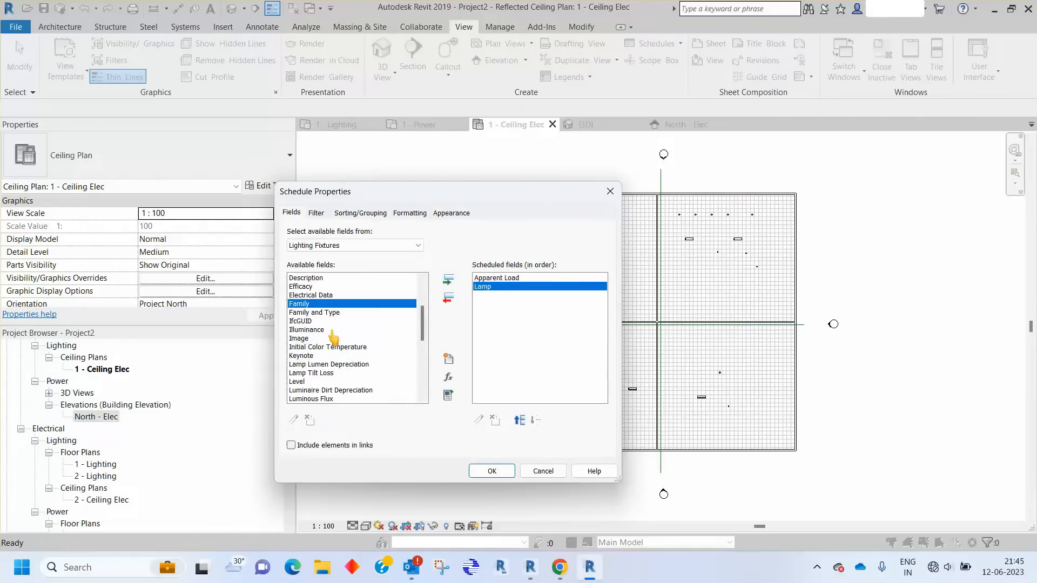
pyautogui.click(327, 312)
pyautogui.click(448, 281)
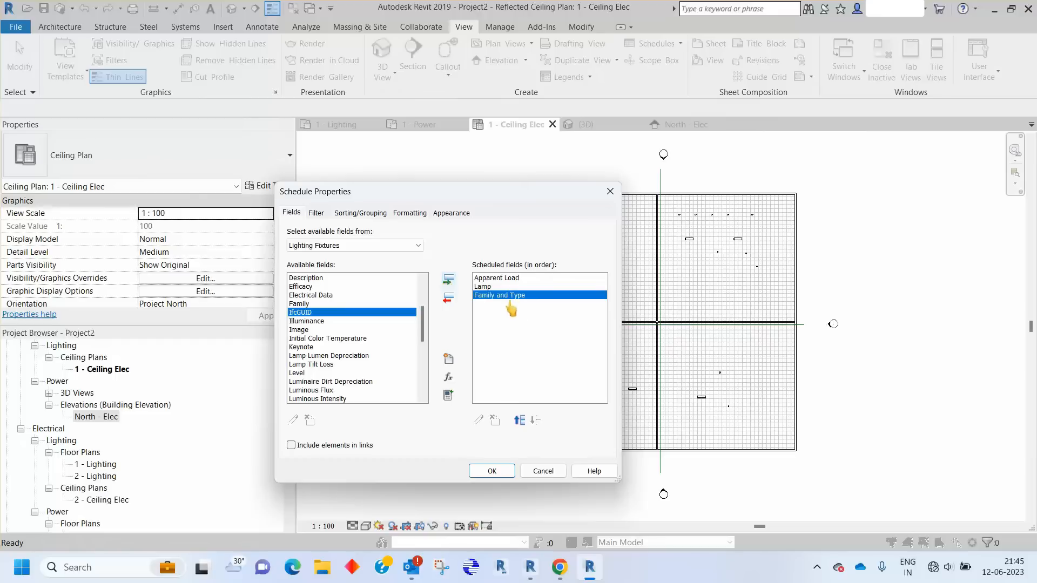
pyautogui.click(520, 421)
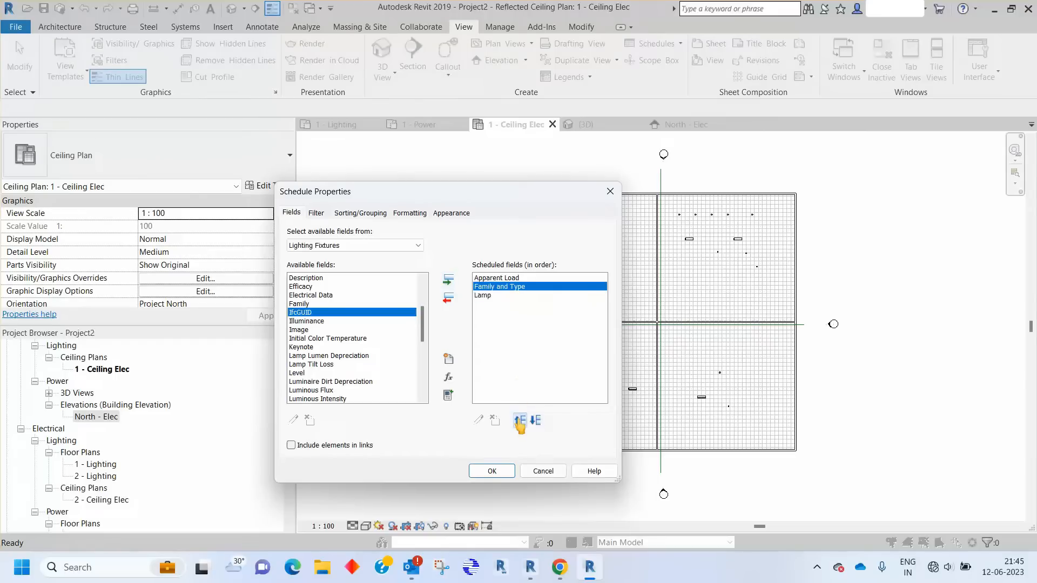
pyautogui.click(520, 421)
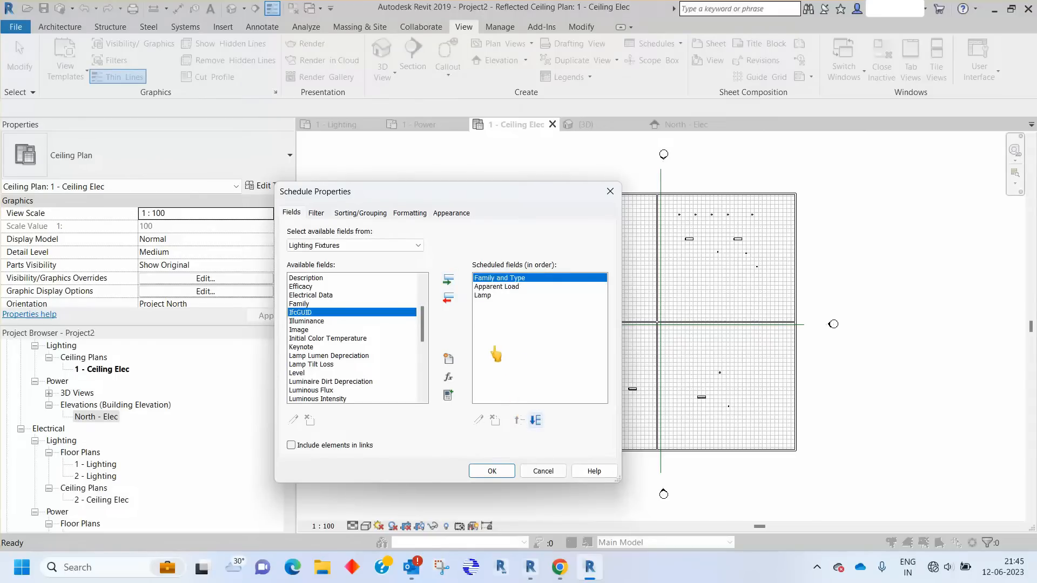
# Add the Count field to the lighting fixture schedule directly after Family and Type
pyautogui.click(343, 348)
pyautogui.press('c')
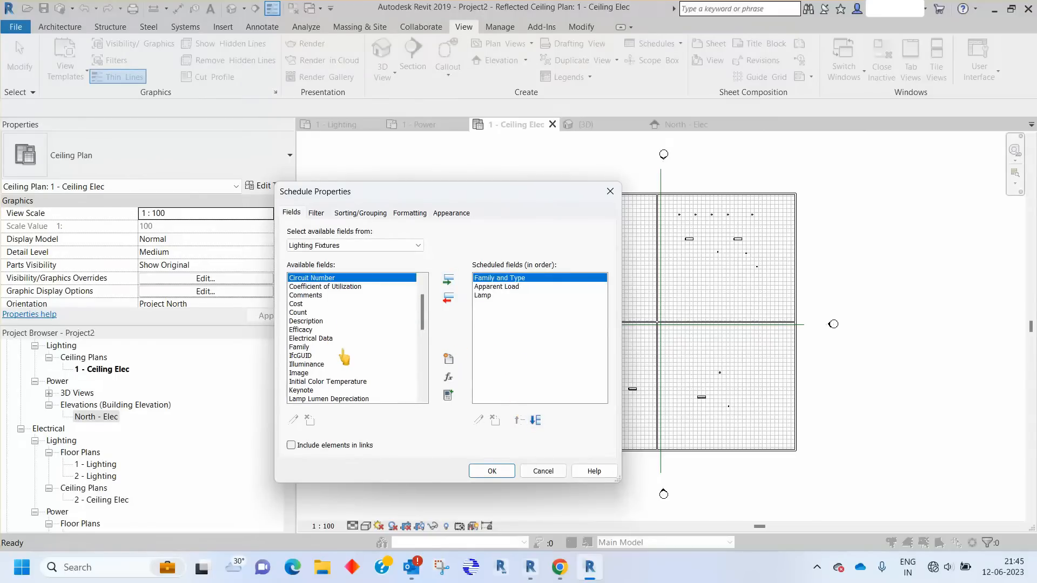
pyautogui.click(304, 313)
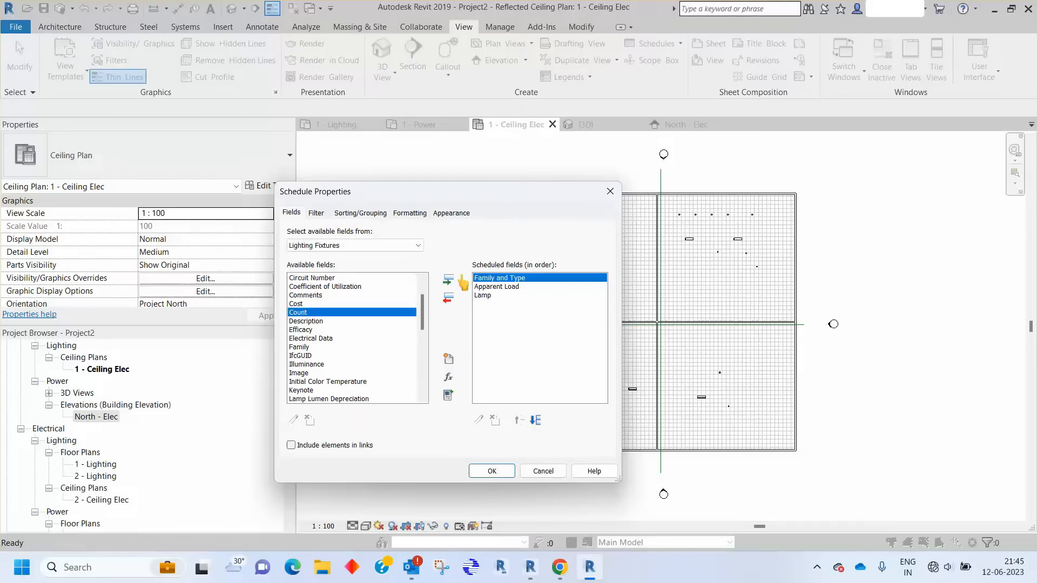
pyautogui.click(449, 281)
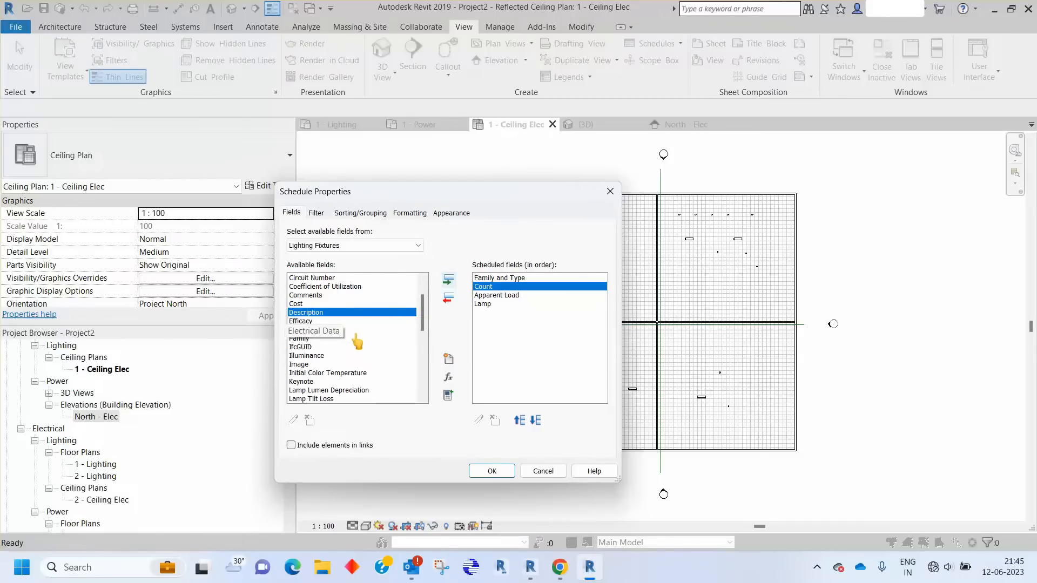
# Add the Voltage Loss and Wattage fields after Count and generate the lighting fixture schedule
pyautogui.scroll(-2, 357, 341)
pyautogui.scroll(-5, 357, 348)
pyautogui.click(332, 355)
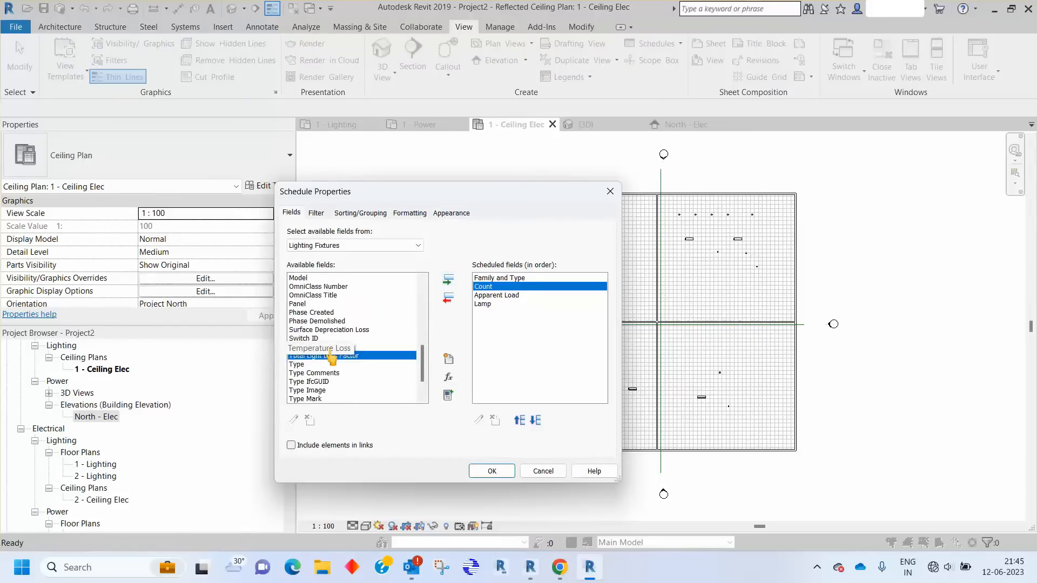
pyautogui.scroll(-2, 332, 357)
pyautogui.click(335, 381)
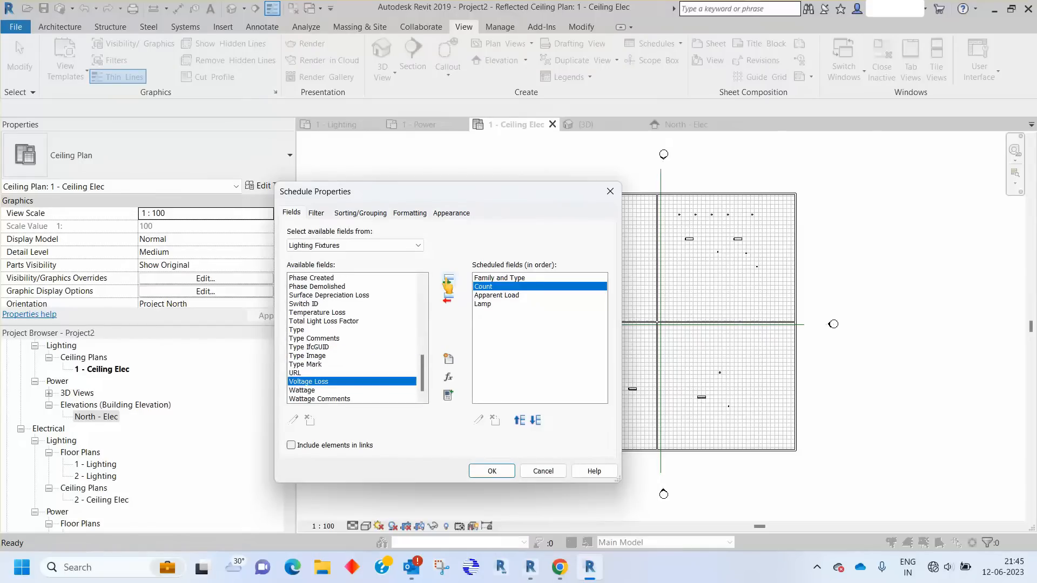
pyautogui.click(449, 283)
pyautogui.click(450, 285)
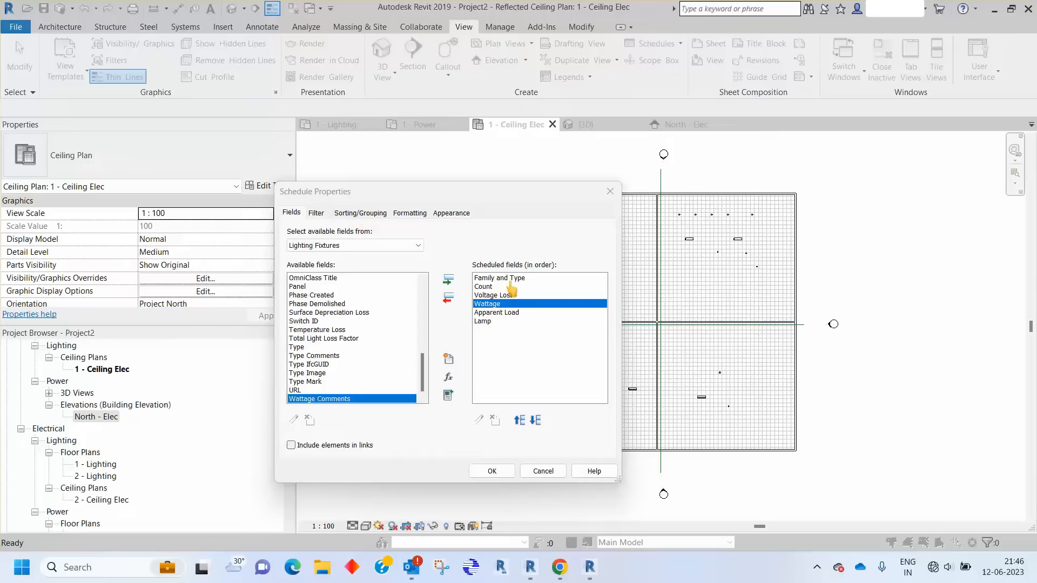
pyautogui.click(492, 471)
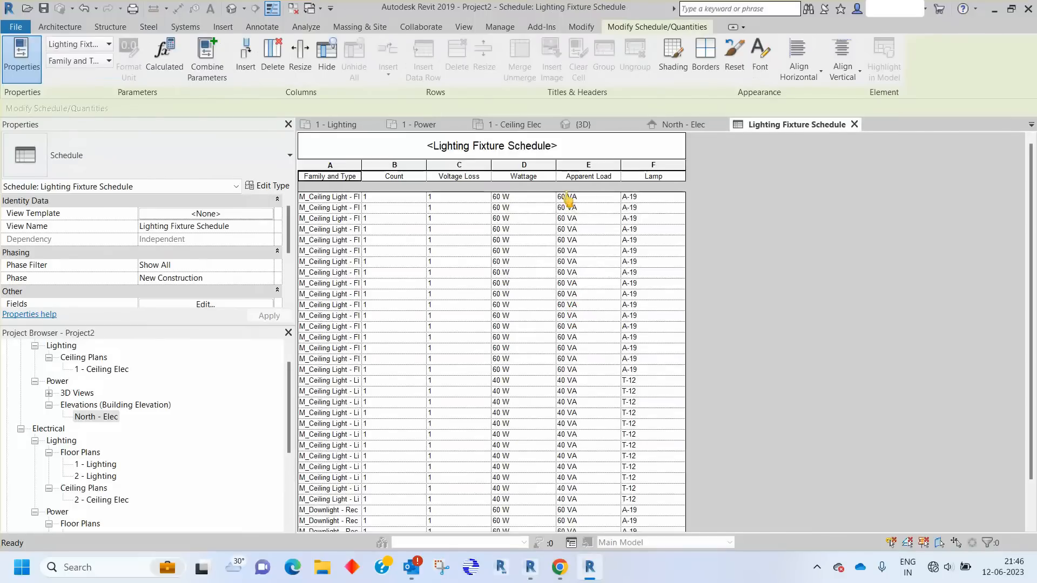
# Align all schedule columns, from Family and Type to Lamp, to center horizontally and middle vertically
pyautogui.scroll(-2, 613, 318)
pyautogui.scroll(2, 619, 338)
pyautogui.moveTo(324, 171); pyautogui.dragTo(654, 165)
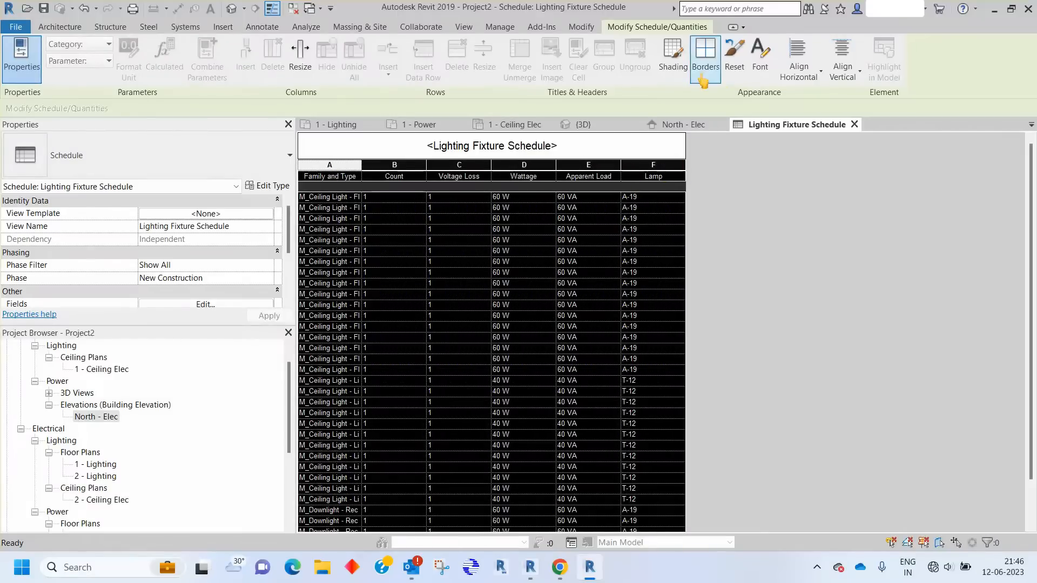
pyautogui.click(813, 73)
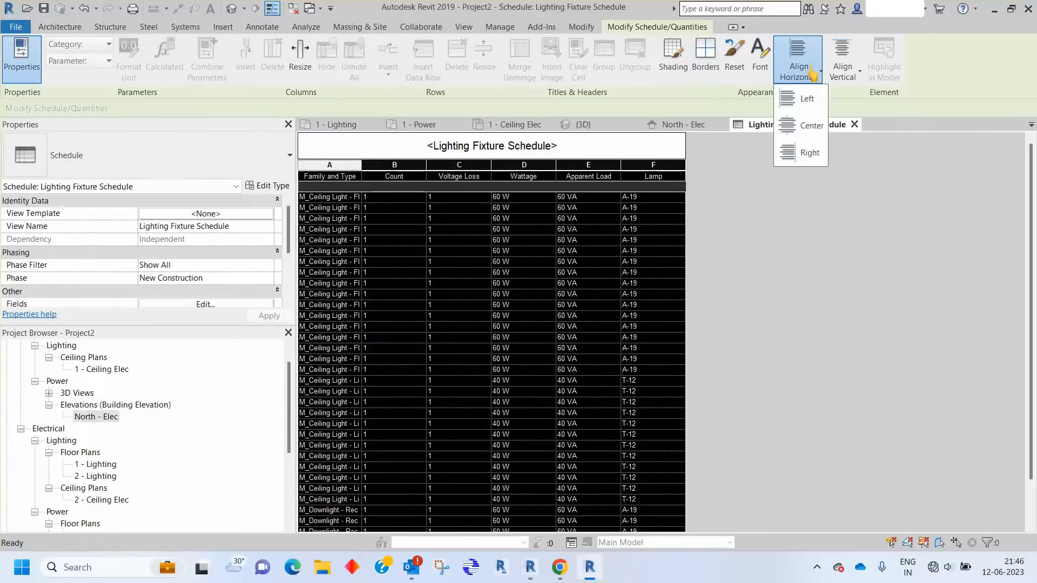
pyautogui.click(815, 123)
pyautogui.click(842, 67)
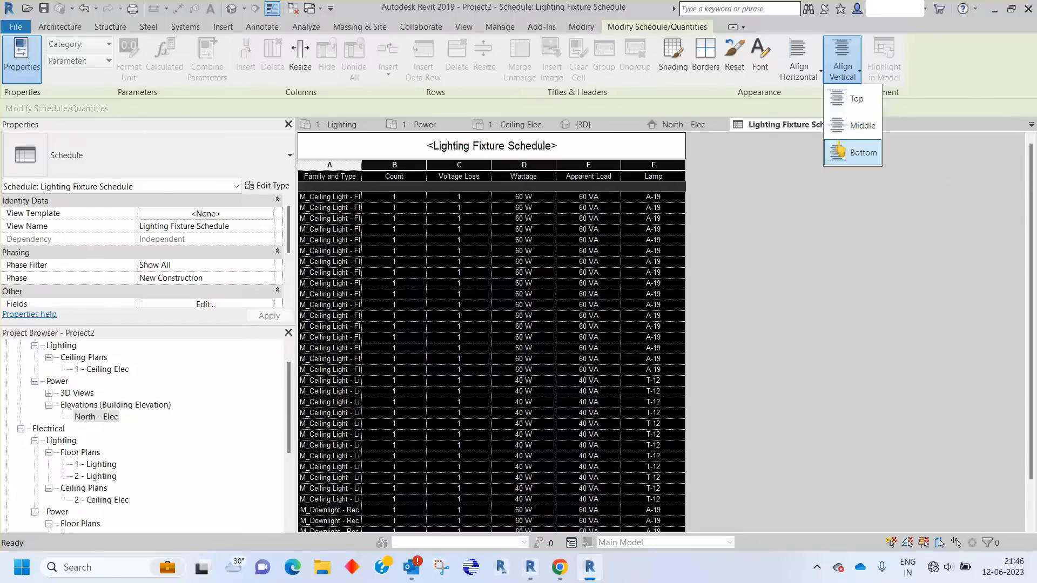
pyautogui.click(861, 125)
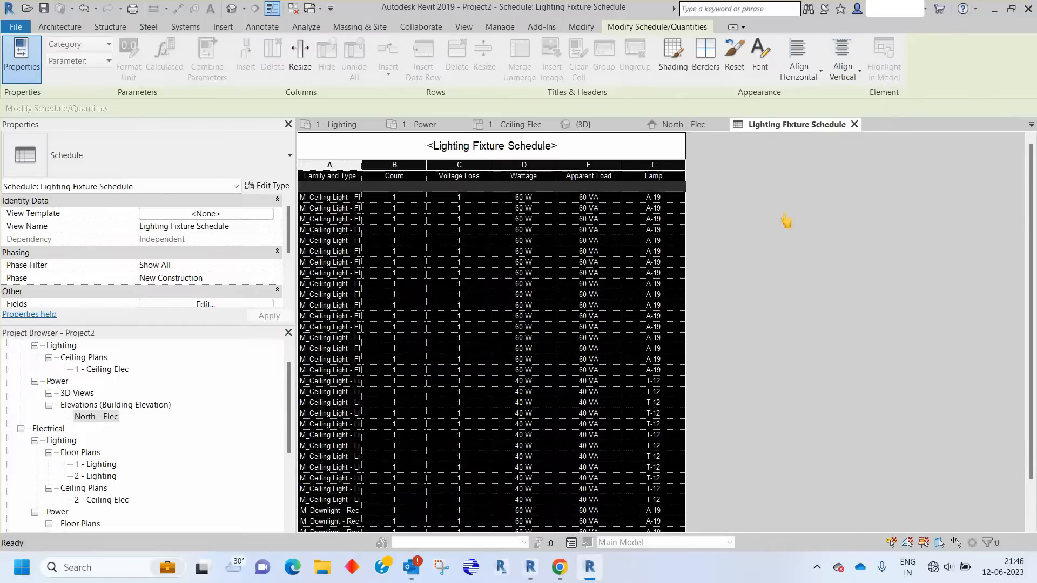
# Widen the Family and Type column of the schedule to fit the complete fixture names
pyautogui.click(458, 177)
pyautogui.moveTo(364, 169); pyautogui.dragTo(502, 172)
pyautogui.scroll(-2, 501, 281)
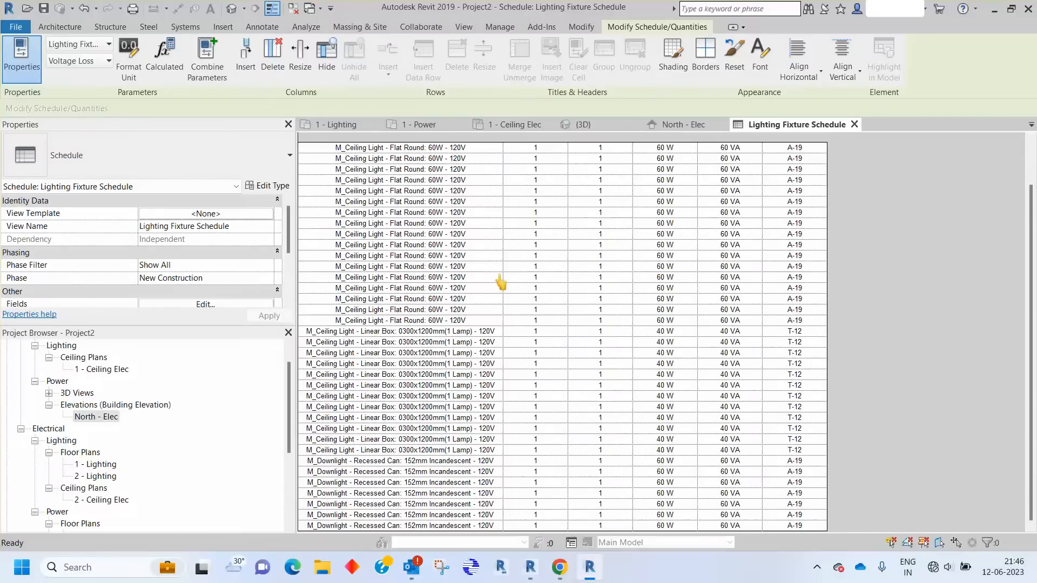
# Review the rows of the lighting fixture schedule against the fixtures on the 1 - Ceiling Elec plan
pyautogui.scroll(2, 502, 311)
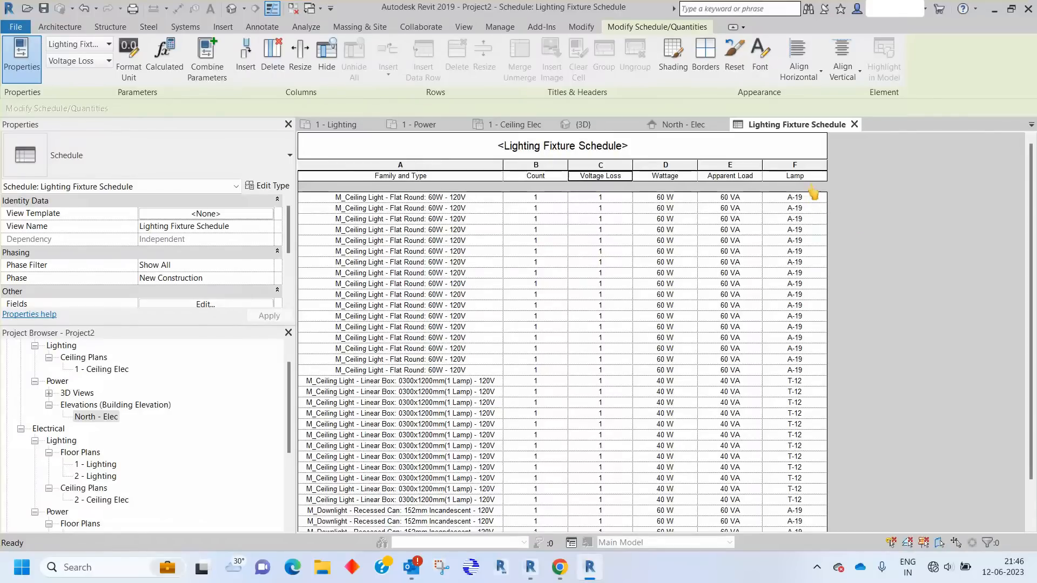
pyautogui.scroll(-2, 810, 300)
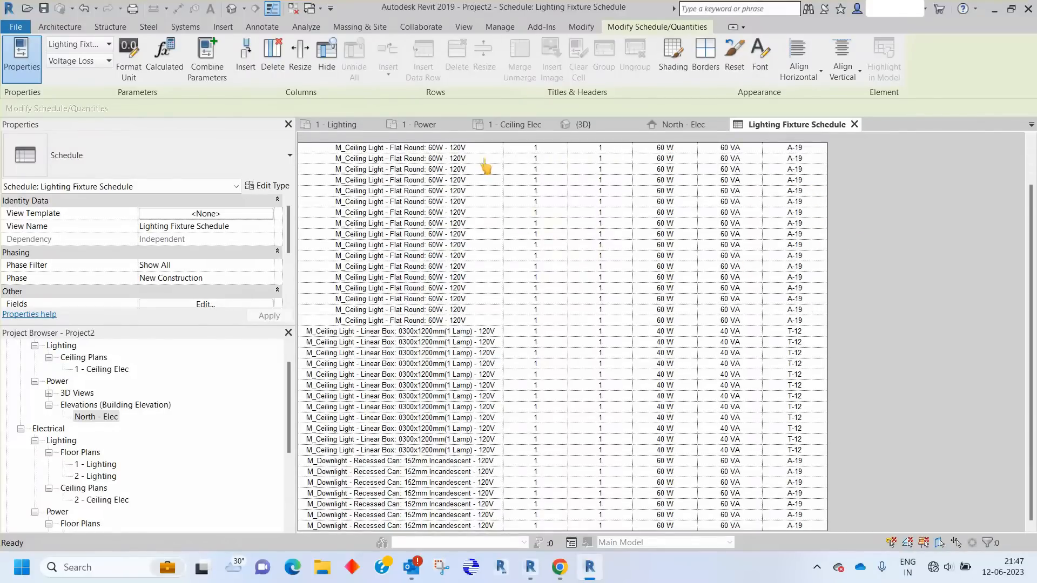
pyautogui.click(513, 124)
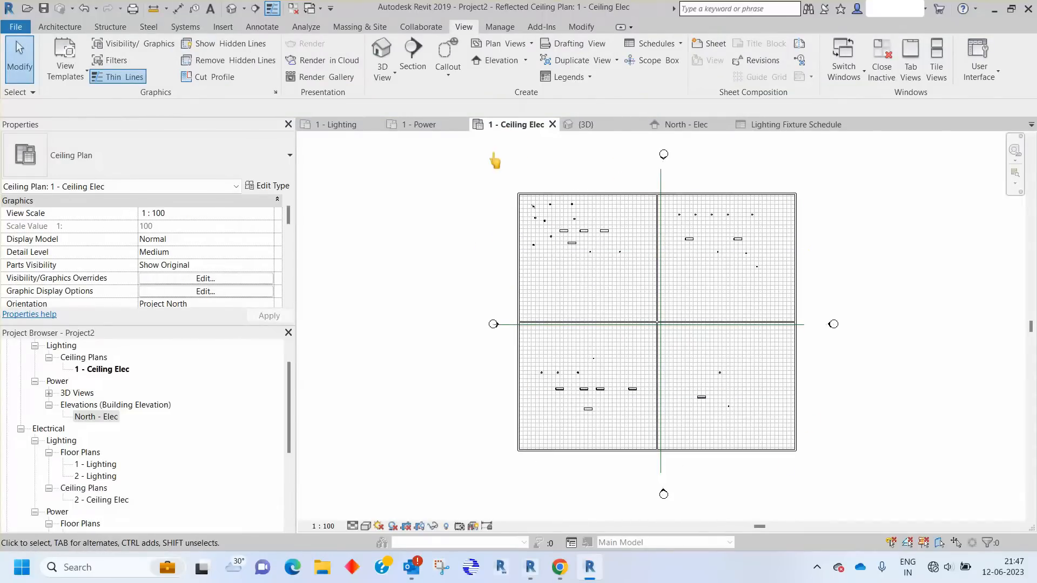
pyautogui.click(784, 126)
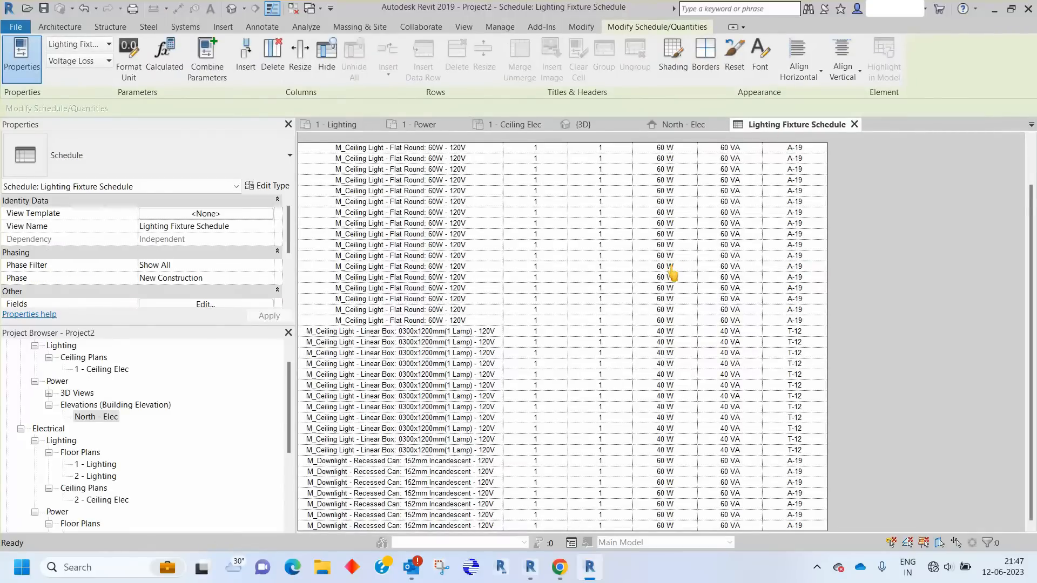
pyautogui.scroll(2, 672, 273)
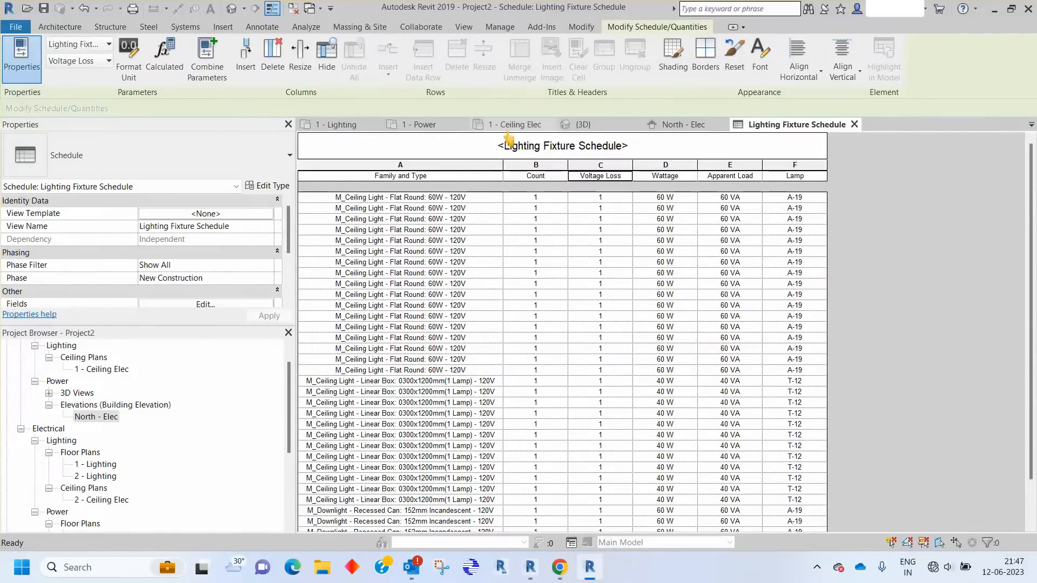
# Duplicate the 1 - Ceiling Elec ceiling plan under Coordination as a dependent view
pyautogui.click(479, 125)
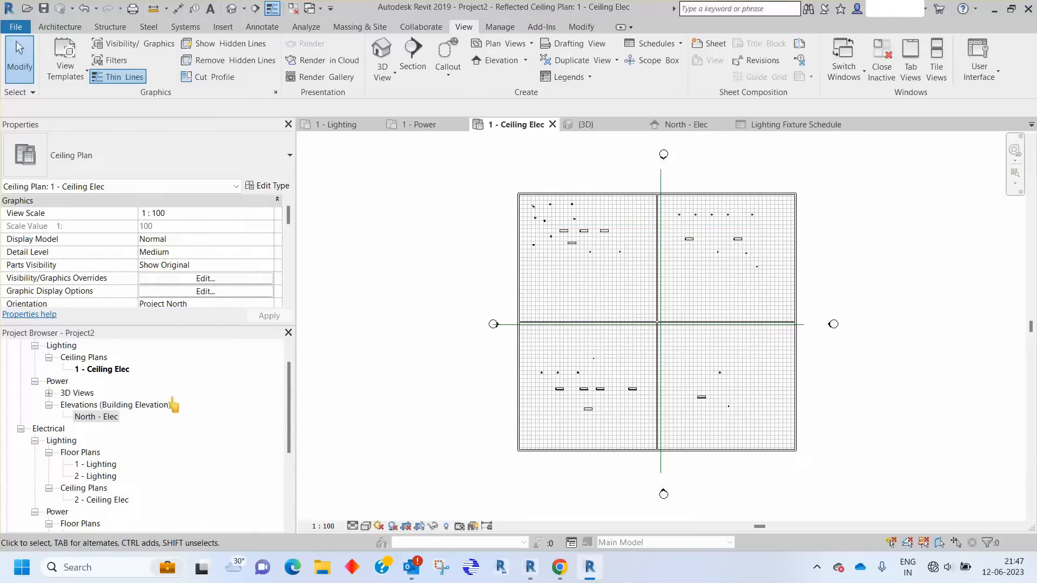
pyautogui.scroll(2, 128, 406)
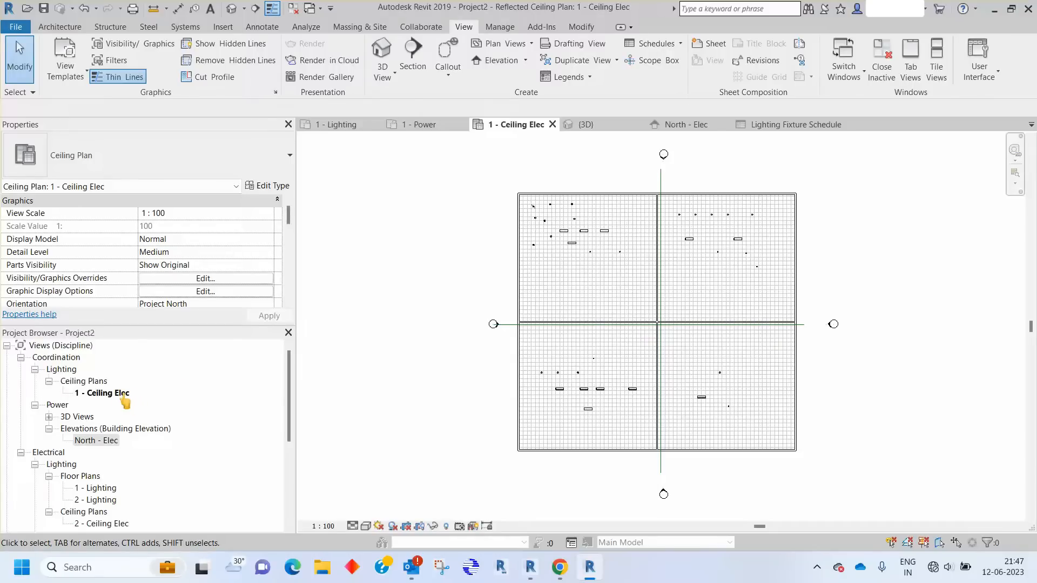
pyautogui.rightClick(124, 396)
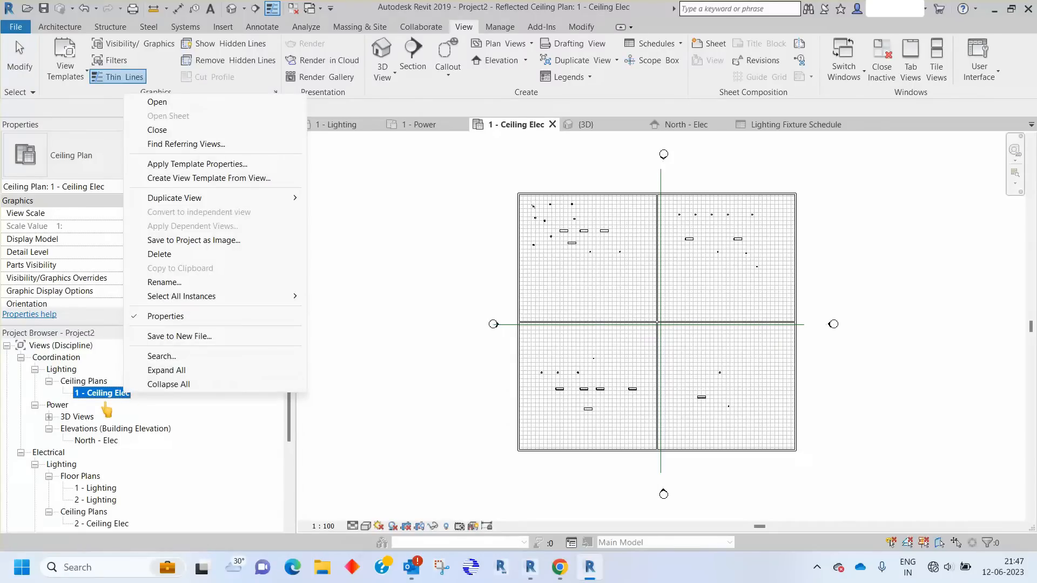
pyautogui.moveTo(227, 198)
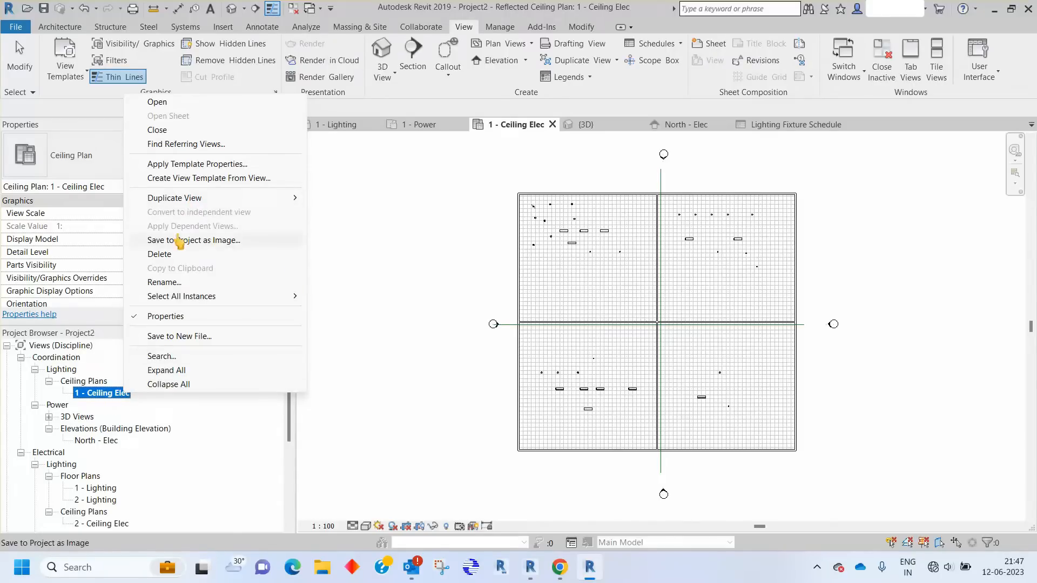
pyautogui.moveTo(270, 199)
pyautogui.click(388, 226)
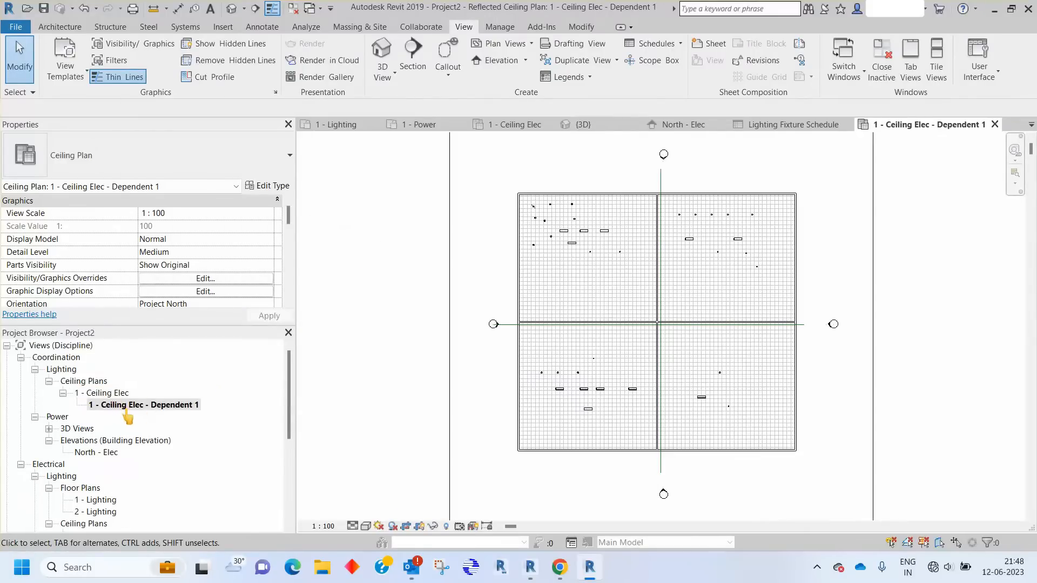
# Shrink the crop region of the 1 - Ceiling Elec - Dependent 1 view on all four sides to frame only the upper-left room
pyautogui.scroll(-3, 390, 325)
pyautogui.click(421, 320)
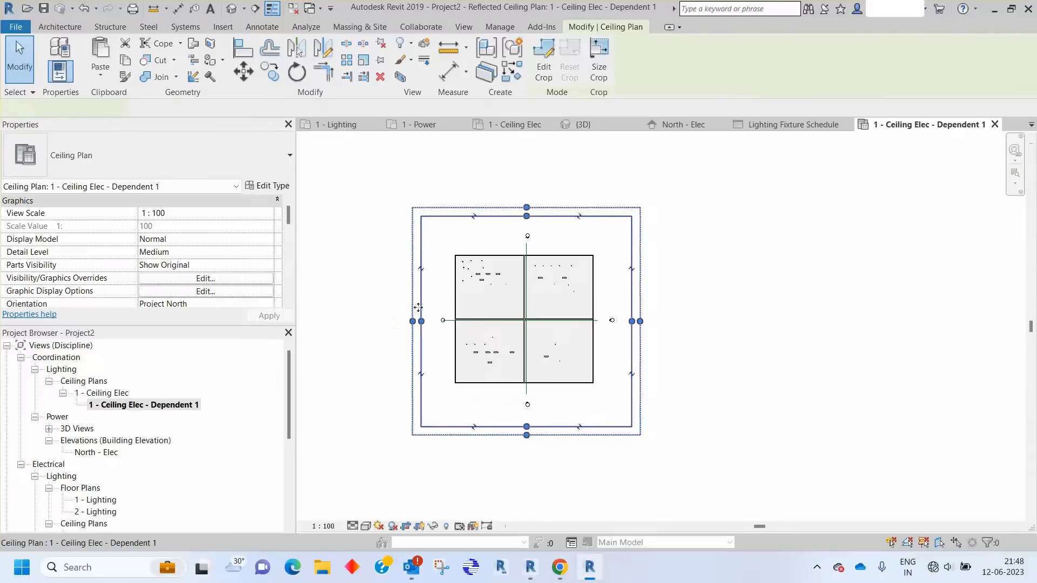
pyautogui.scroll(2, 421, 322)
pyautogui.moveTo(422, 322); pyautogui.dragTo(470, 323)
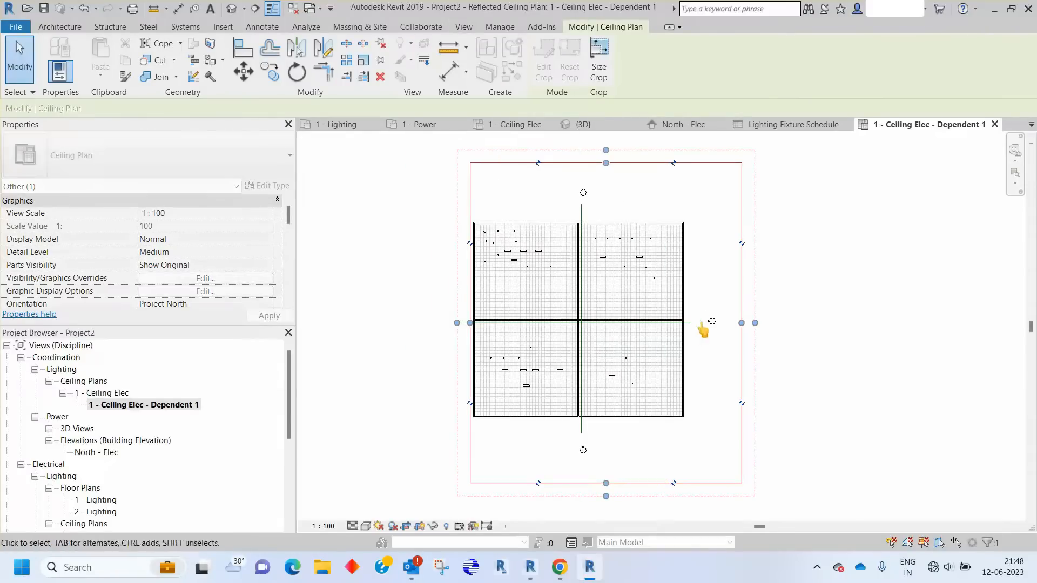
pyautogui.moveTo(741, 322); pyautogui.dragTo(589, 319)
pyautogui.moveTo(529, 484); pyautogui.dragTo(529, 328)
pyautogui.moveTo(529, 163); pyautogui.dragTo(529, 212)
pyautogui.click(710, 254)
pyautogui.middleClick(716, 253)
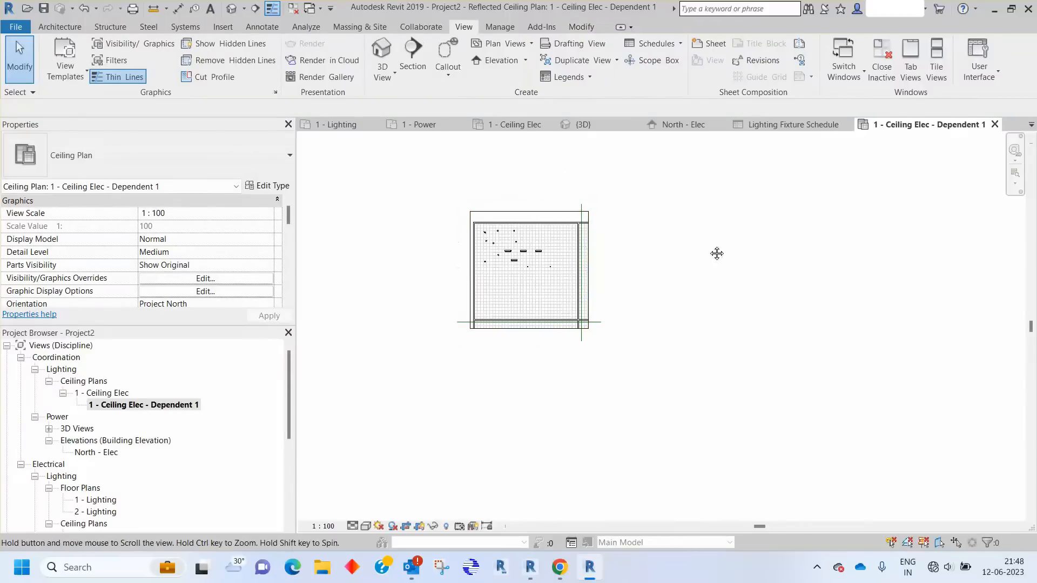
pyautogui.middleClick(716, 253)
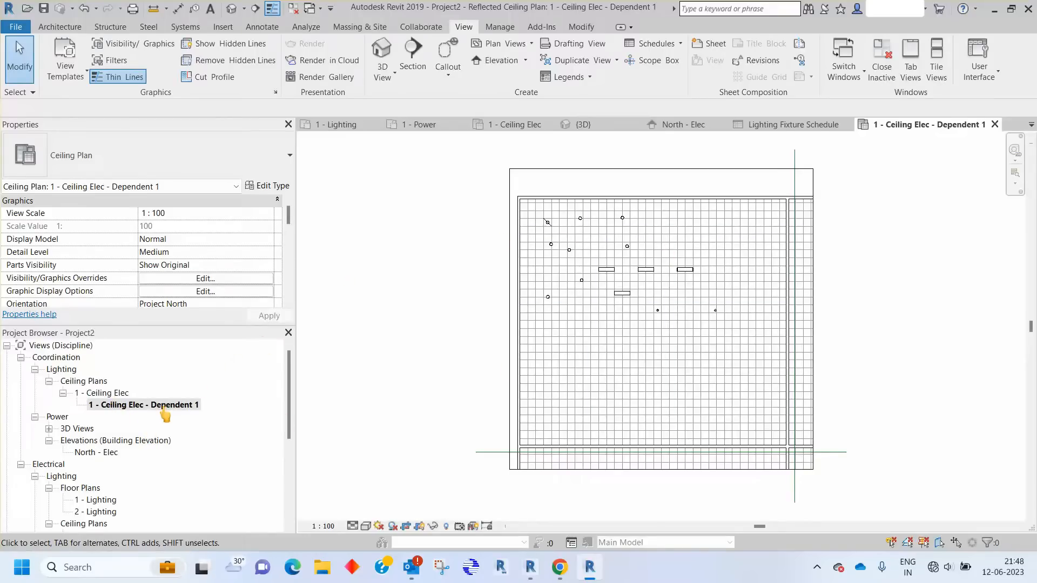
pyautogui.rightClick(114, 394)
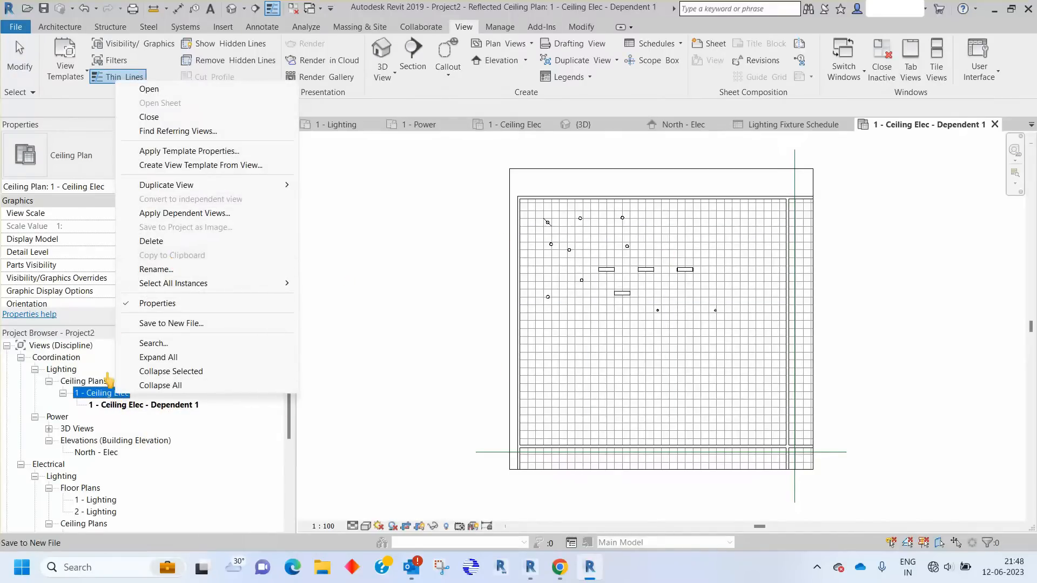
pyautogui.click(93, 398)
pyautogui.click(130, 406)
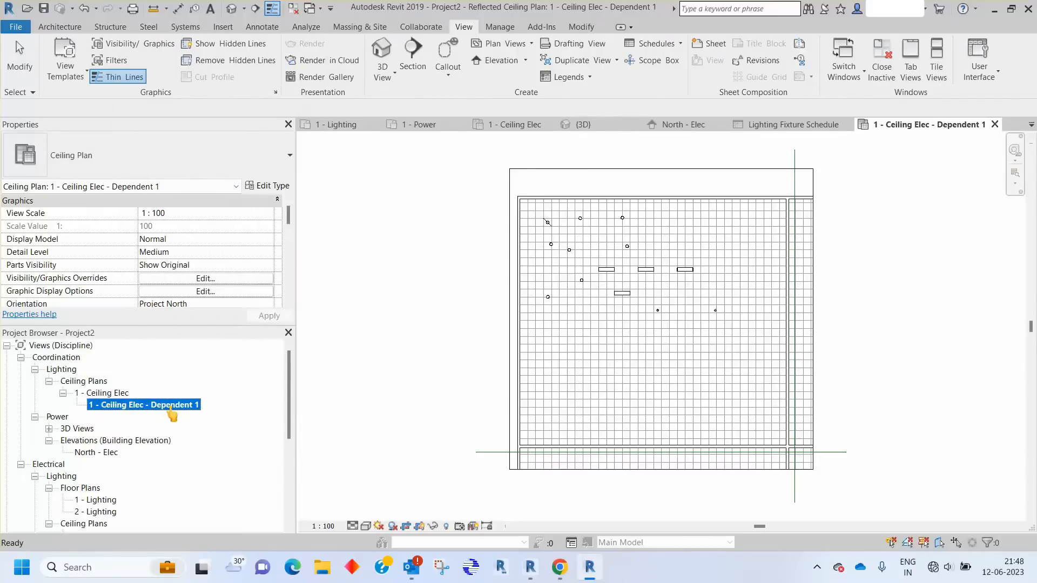
pyautogui.scroll(-3, 493, 303)
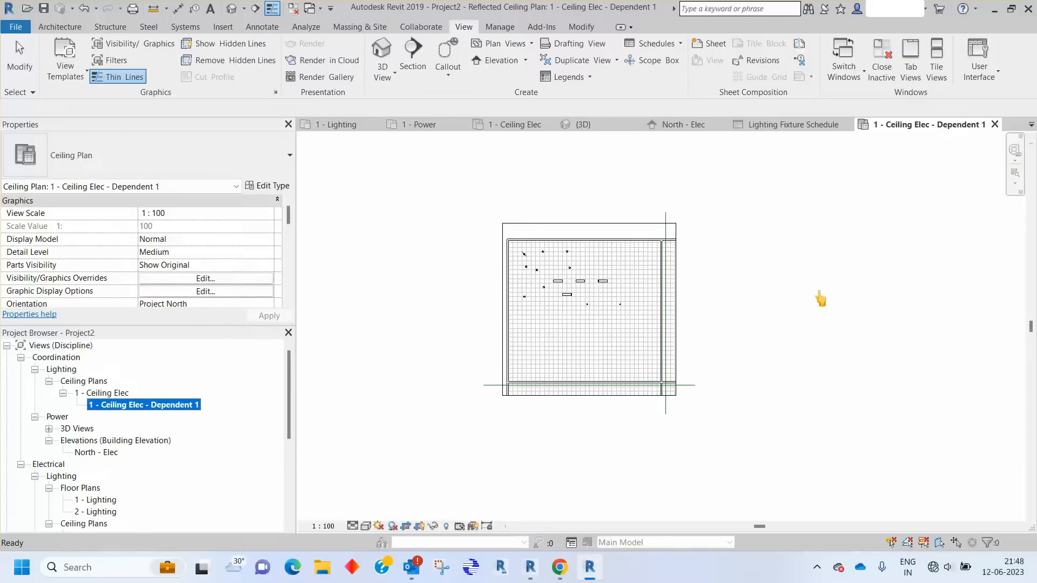
pyautogui.click(111, 393)
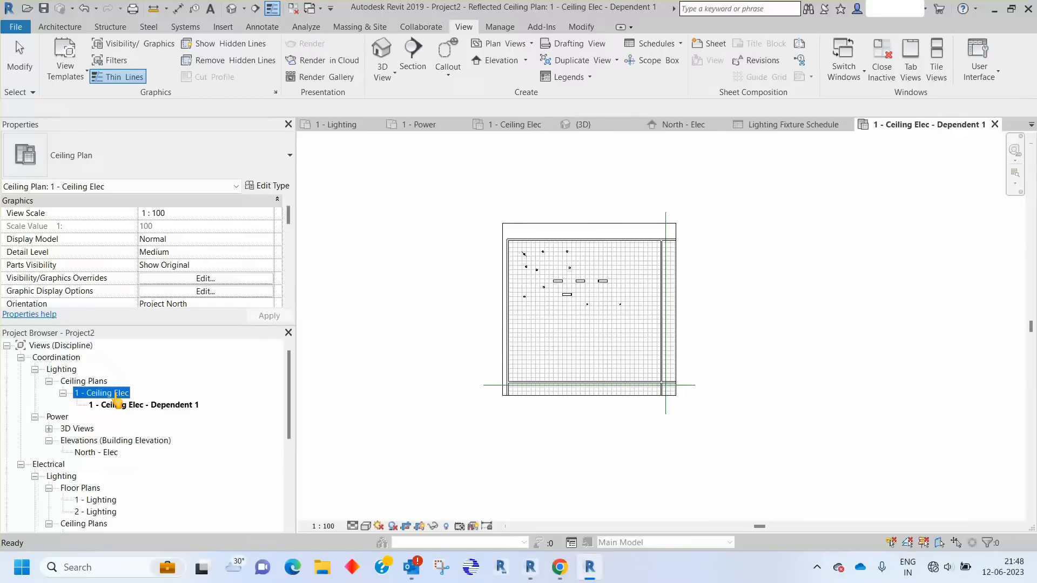
# Duplicate the 1 - Ceiling Elec - Dependent 1 view as another dependent view
pyautogui.click(163, 409)
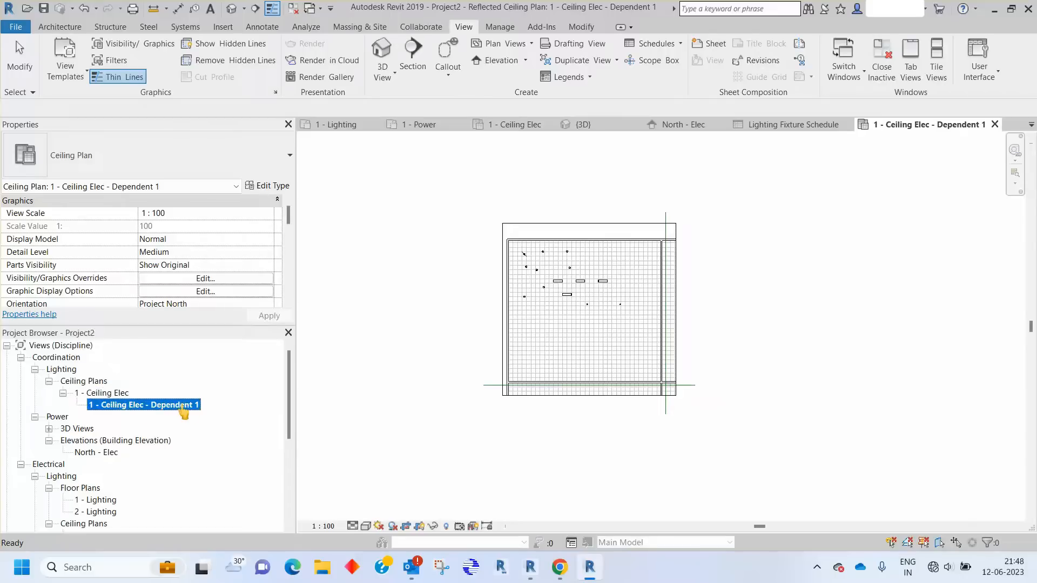
pyautogui.rightClick(176, 411)
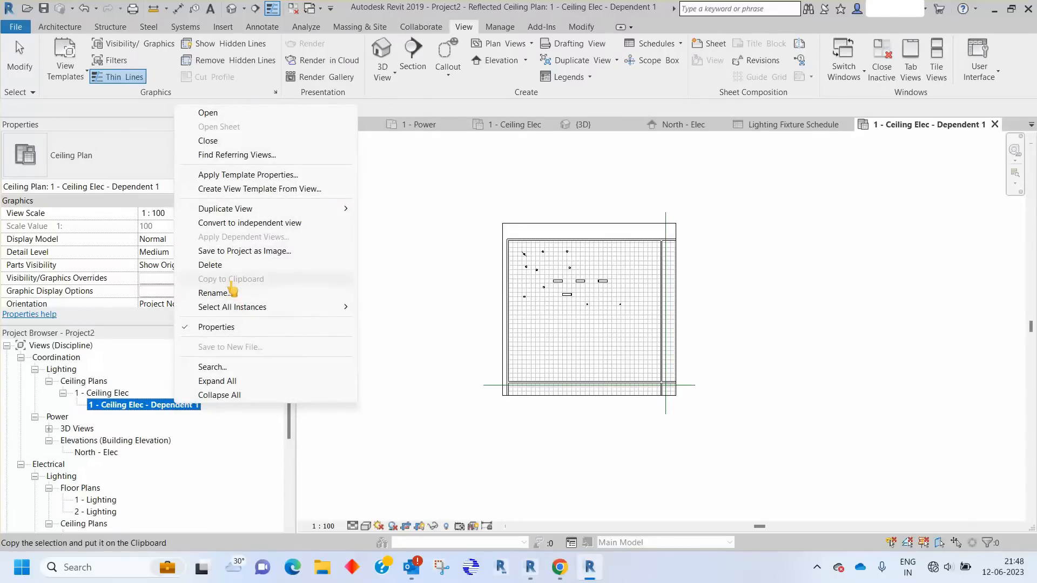
pyautogui.moveTo(226, 210)
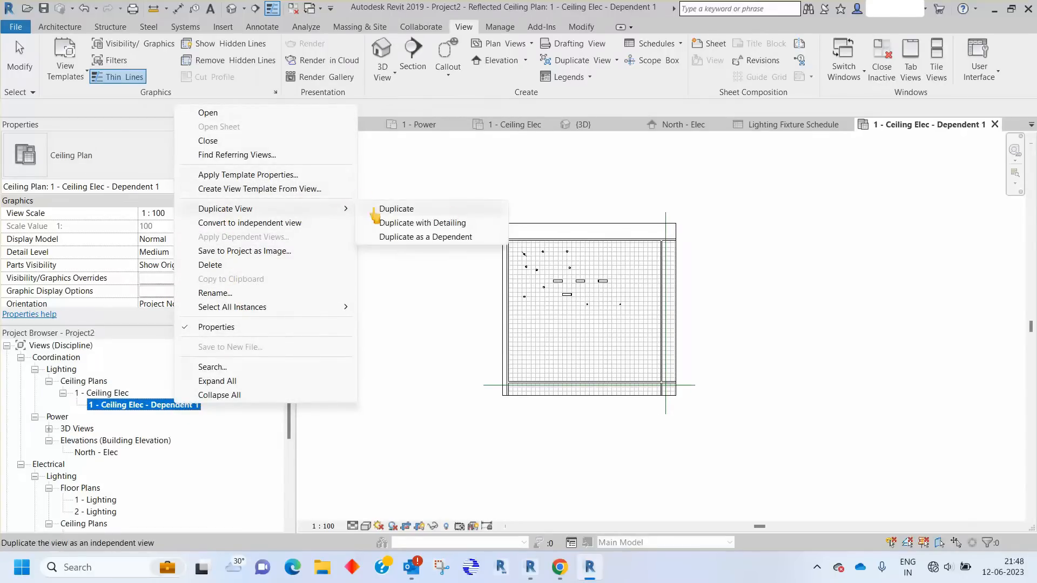
pyautogui.click(430, 236)
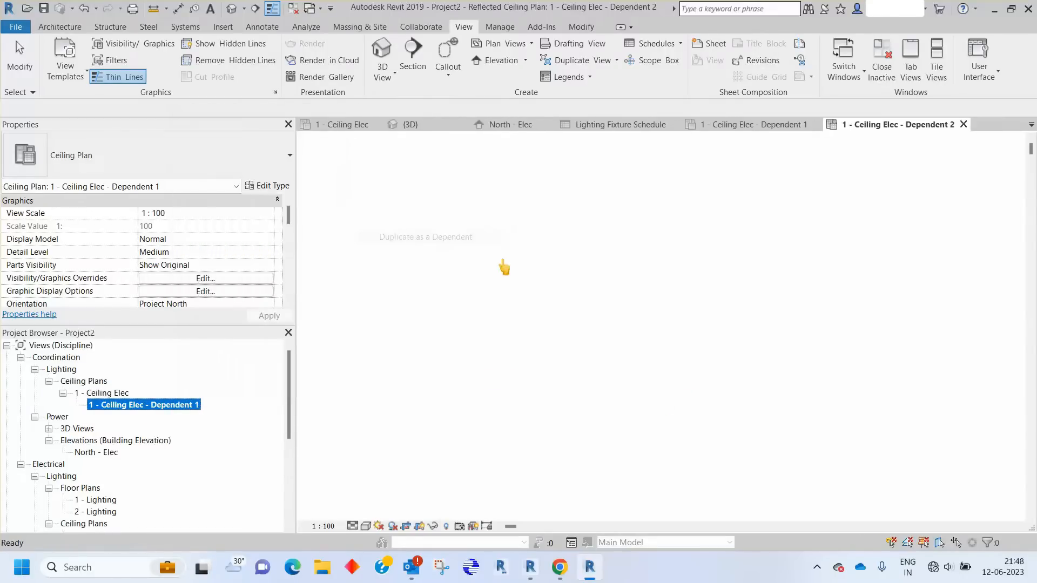
# Shift the side edges of the crop region in the 1 - Ceiling Elec - Dependent 2 view to frame only the upper-right room
pyautogui.click(543, 223)
pyautogui.moveTo(677, 310); pyautogui.dragTo(865, 312)
pyautogui.moveTo(503, 309); pyautogui.dragTo(669, 324)
pyautogui.moveTo(863, 310); pyautogui.dragTo(822, 311)
pyautogui.click(906, 339)
pyautogui.press('z')
pyautogui.press('f')
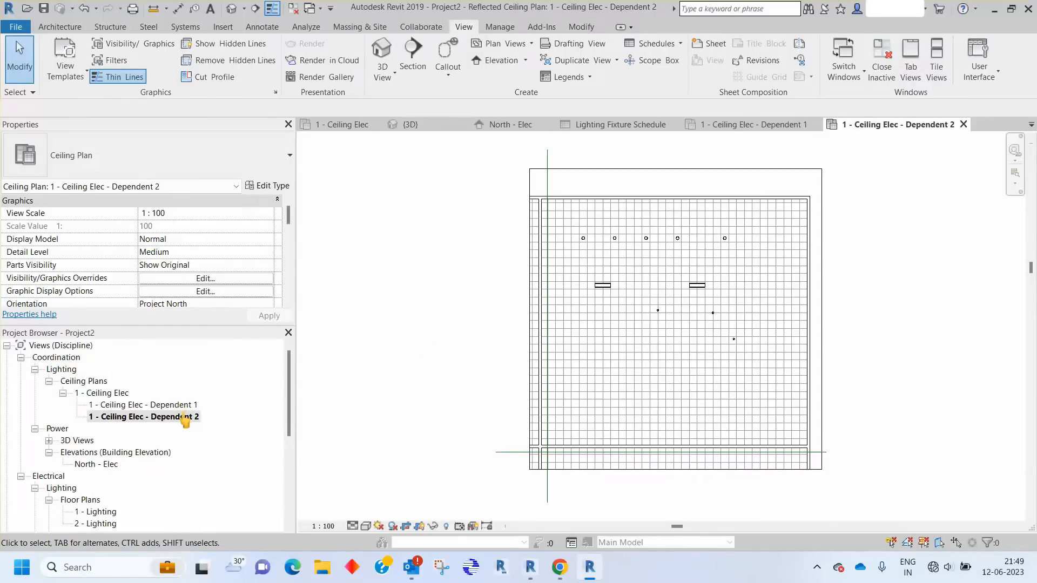
# Duplicate the parent 1 - Ceiling Elec ceiling plan as a further dependent view
pyautogui.rightClick(100, 394)
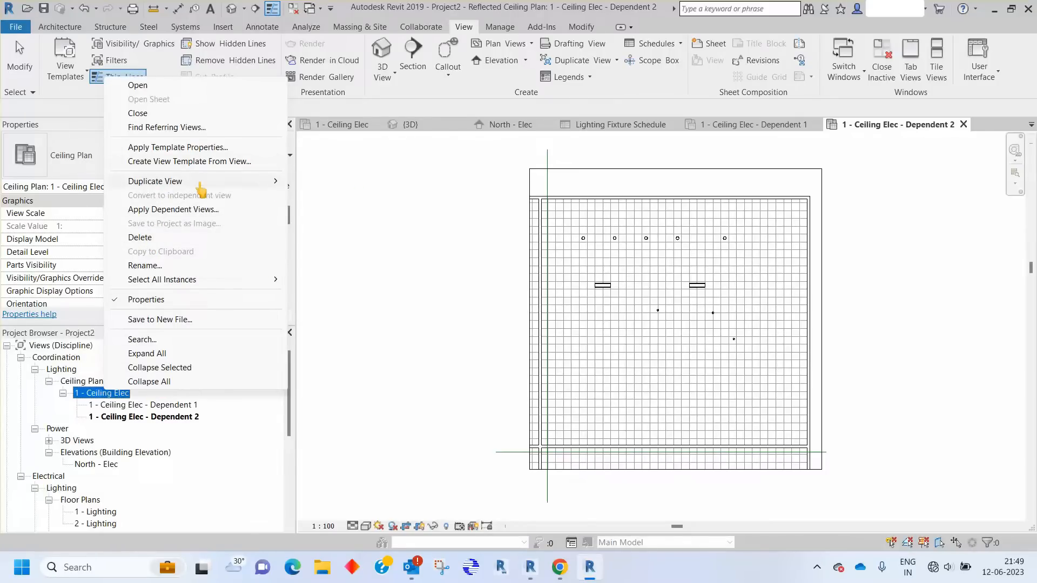
pyautogui.moveTo(206, 182)
pyautogui.click(382, 210)
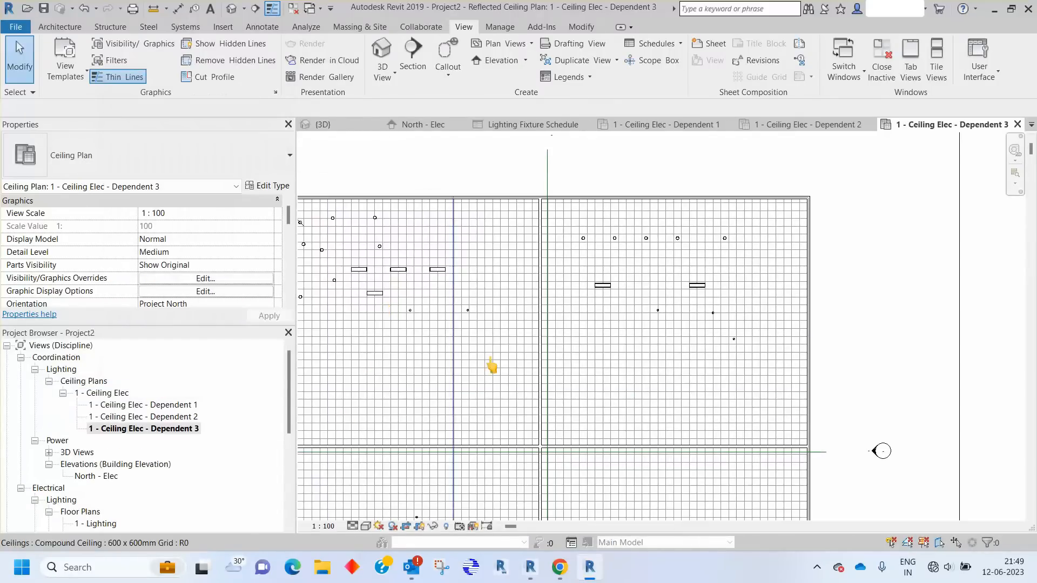
# Shrink the crop region of the 1 - Ceiling Elec - Dependent 3 view on all four sides to frame only the lower-left room
pyautogui.scroll(-2, 597, 268)
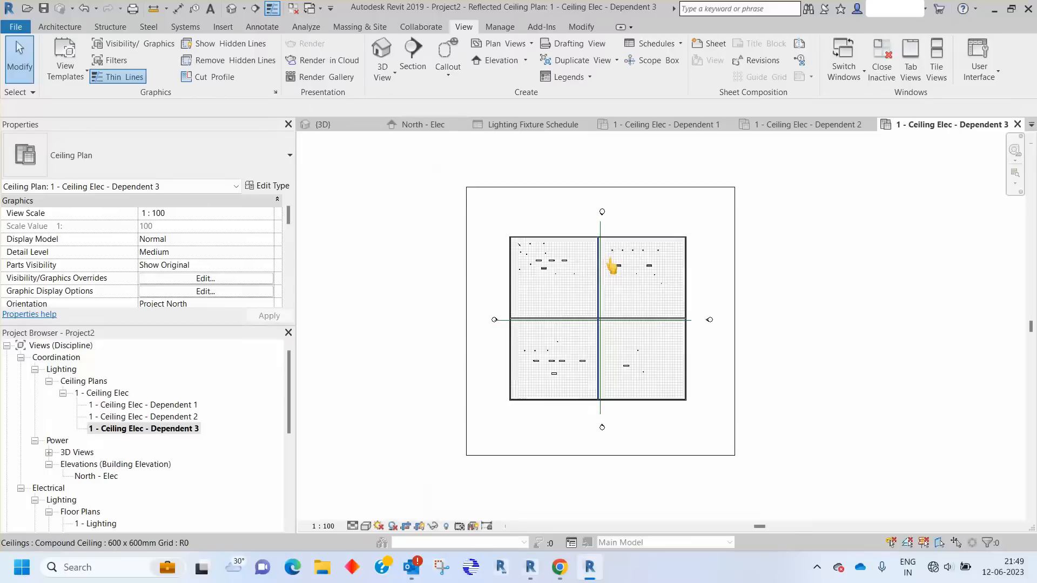
pyautogui.click(552, 188)
pyautogui.click(552, 188)
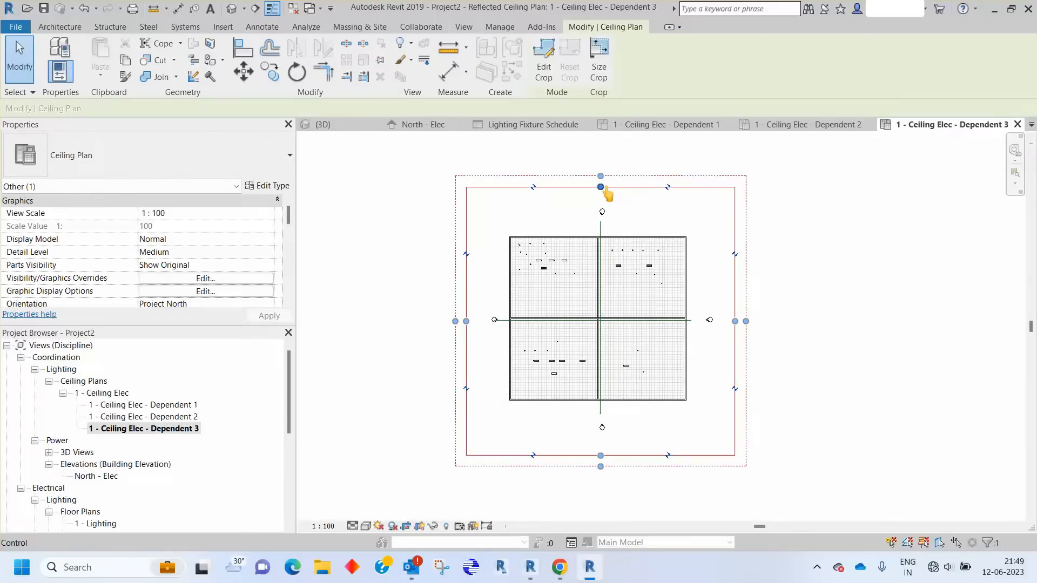
pyautogui.moveTo(600, 187); pyautogui.dragTo(600, 315)
pyautogui.moveTo(600, 457); pyautogui.dragTo(601, 407)
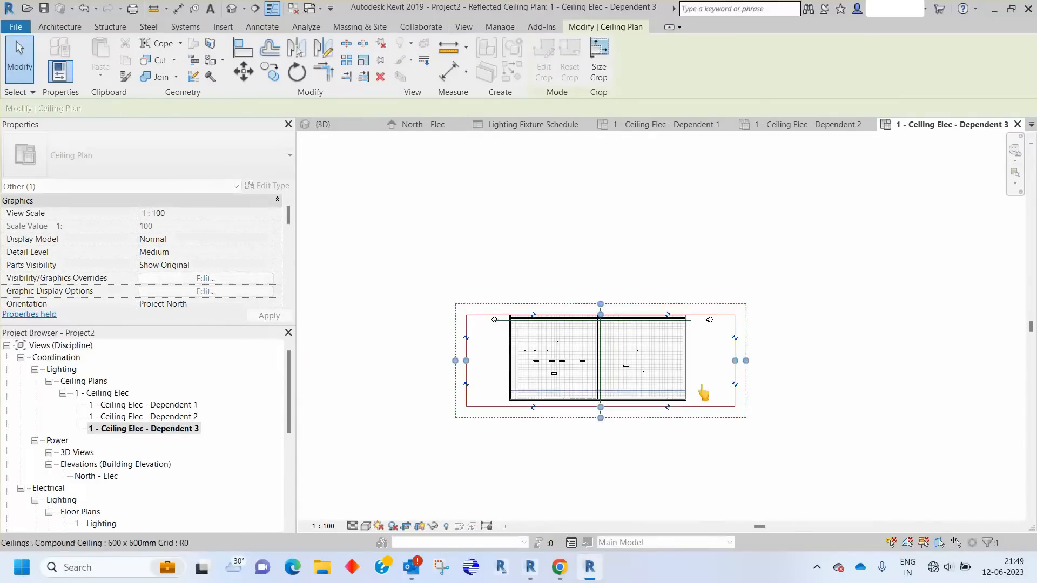
pyautogui.moveTo(733, 360); pyautogui.dragTo(605, 361)
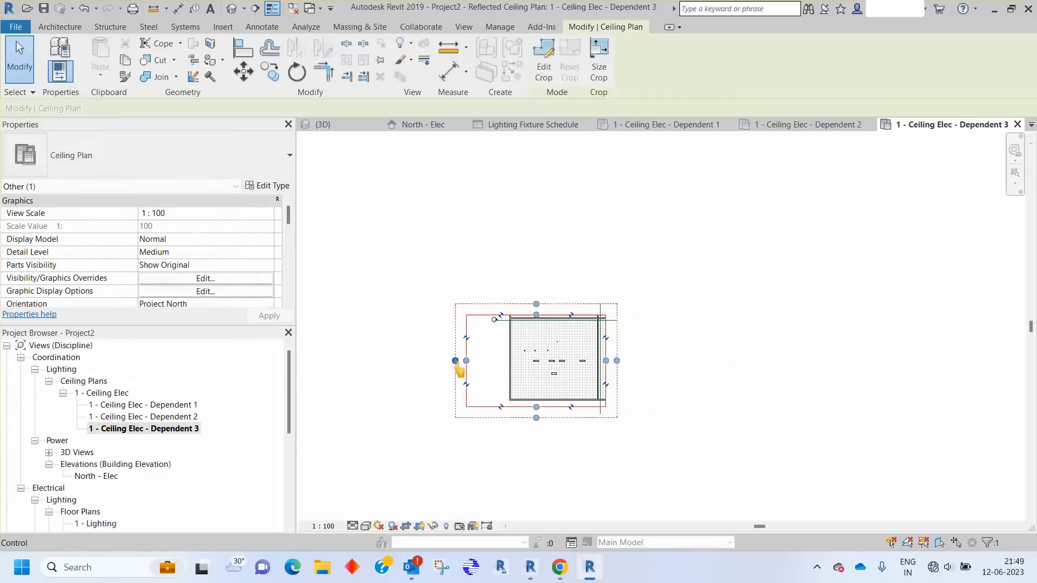
pyautogui.moveTo(469, 360); pyautogui.dragTo(503, 361)
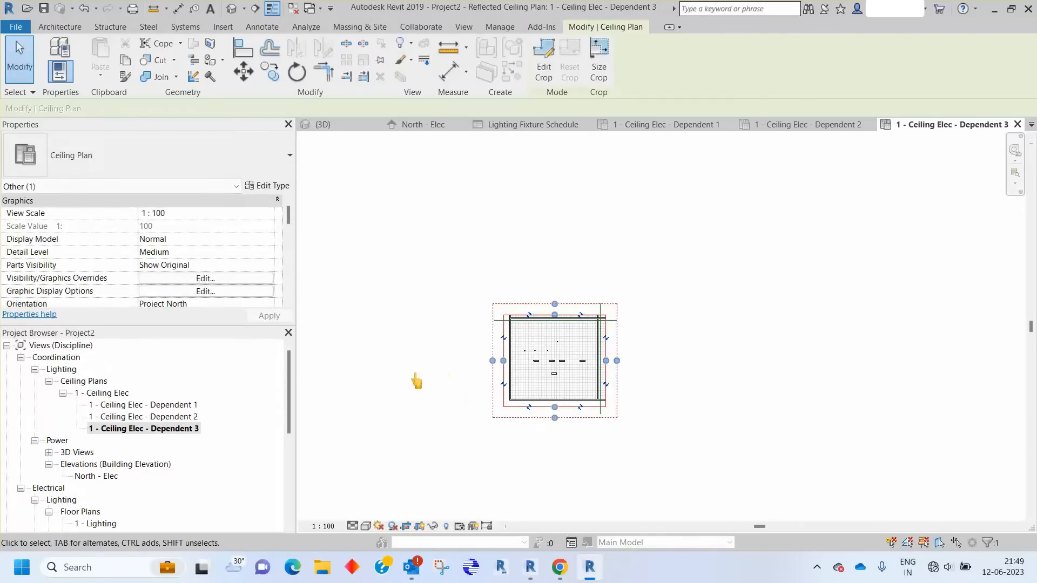
pyautogui.click(426, 397)
pyautogui.middleClick(443, 413)
pyautogui.middleClick(442, 413)
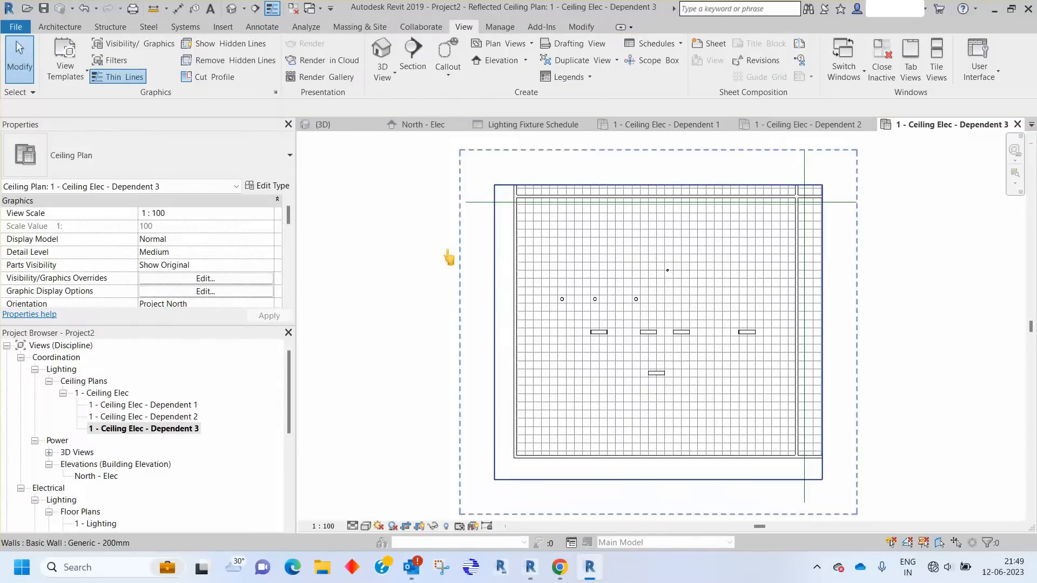
# Duplicate the 1 - Ceiling Elec - Dependent 3 view as another dependent view
pyautogui.rightClick(142, 429)
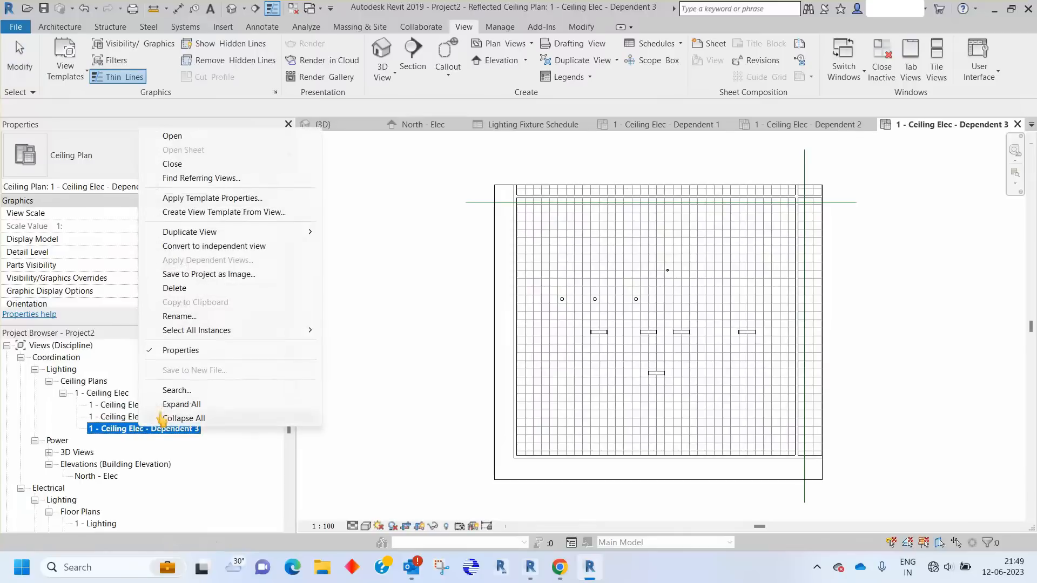
pyautogui.moveTo(222, 234)
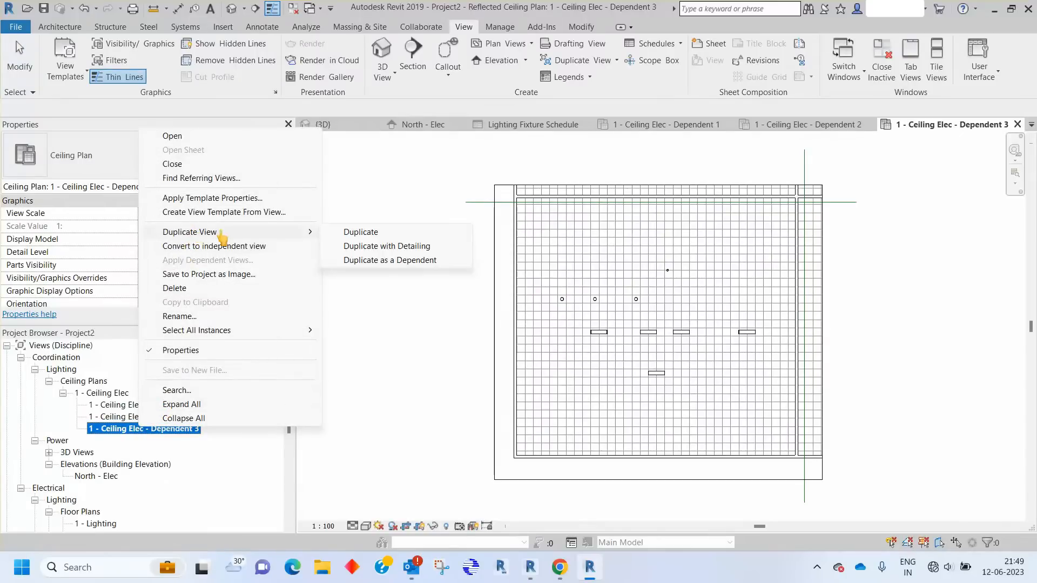
pyautogui.click(426, 260)
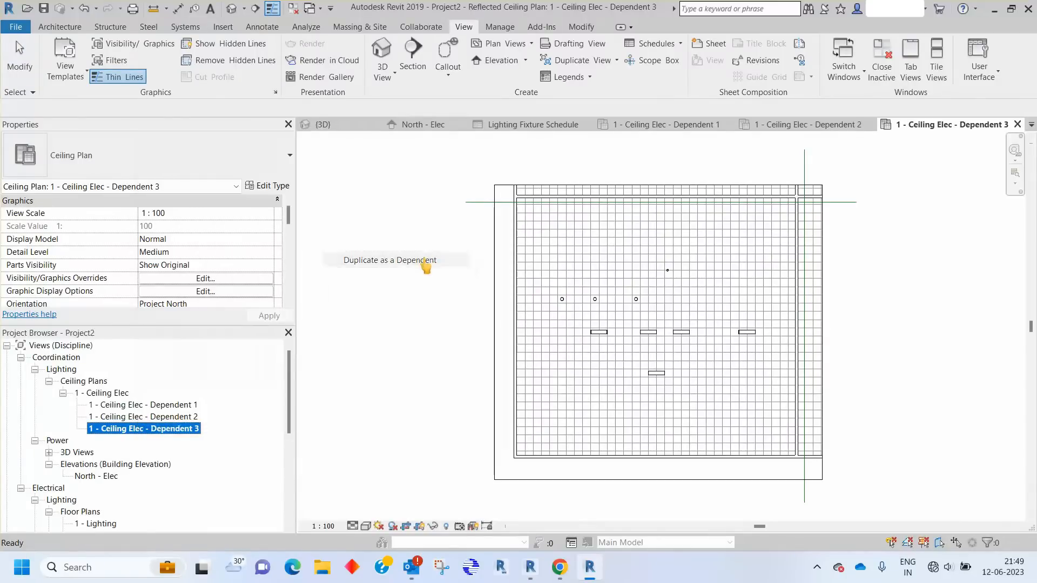
# Shift the side edges of the crop region in the 1 - Ceiling Elec - Dependent 4 view to frame only the lower-right room
pyautogui.click(494, 305)
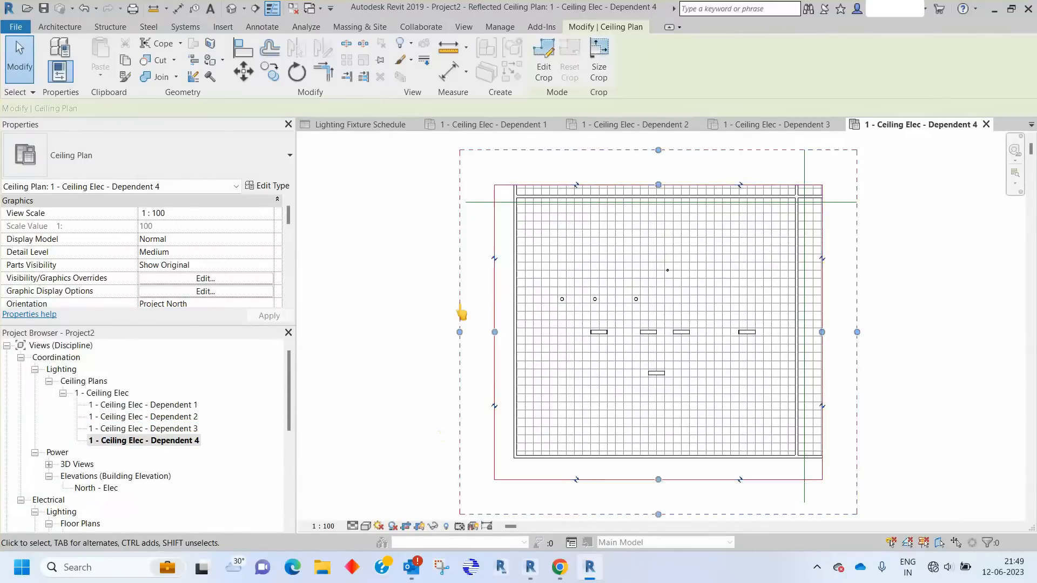
pyautogui.scroll(-3, 460, 303)
pyautogui.moveTo(640, 319); pyautogui.dragTo(832, 318)
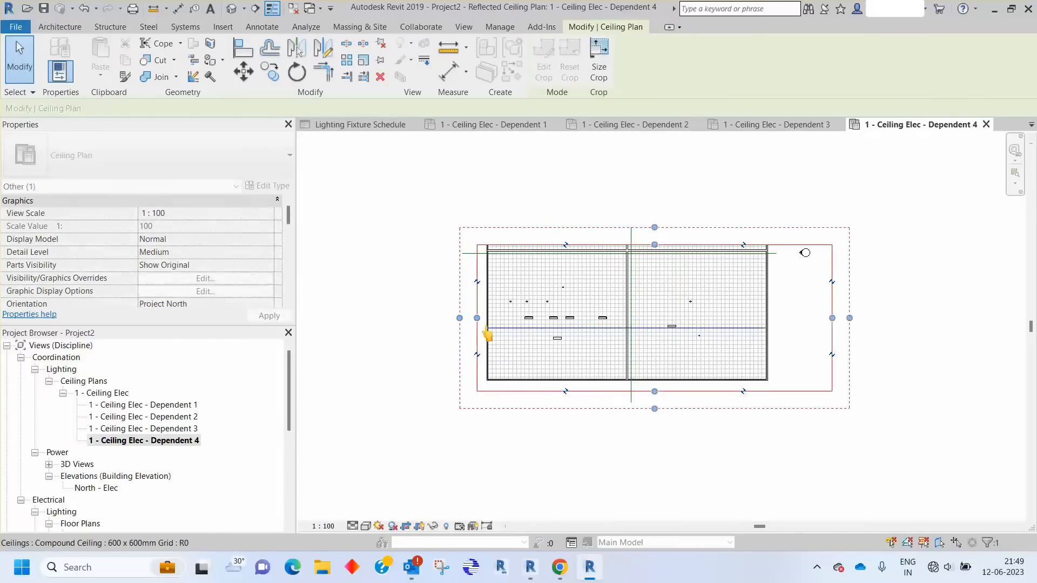
pyautogui.moveTo(622, 319); pyautogui.dragTo(623, 318)
pyautogui.scroll(2, 832, 322)
pyautogui.moveTo(832, 317); pyautogui.dragTo(759, 317)
pyautogui.press('z')
pyautogui.press('f')
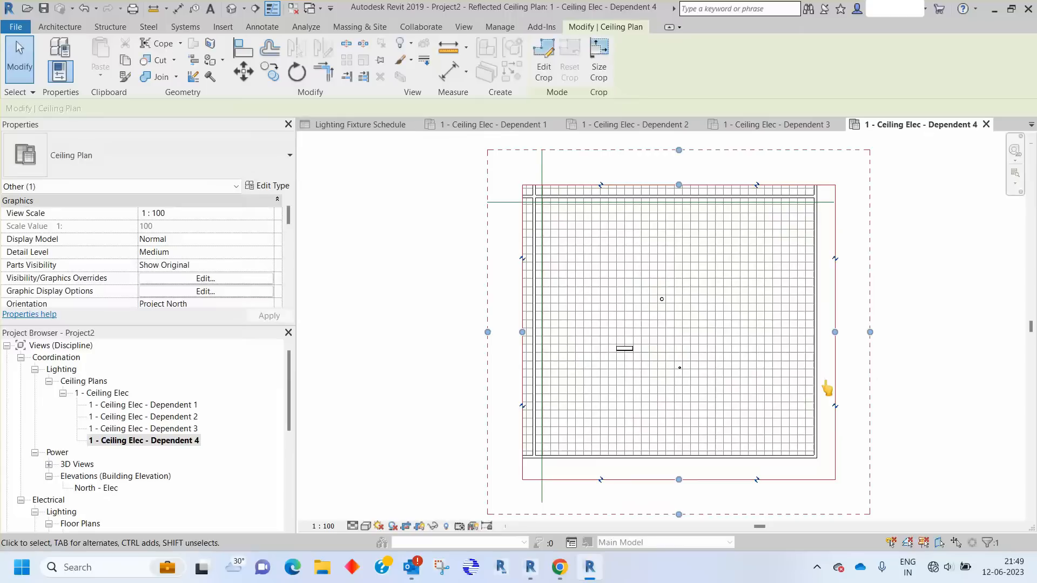
pyautogui.click(894, 386)
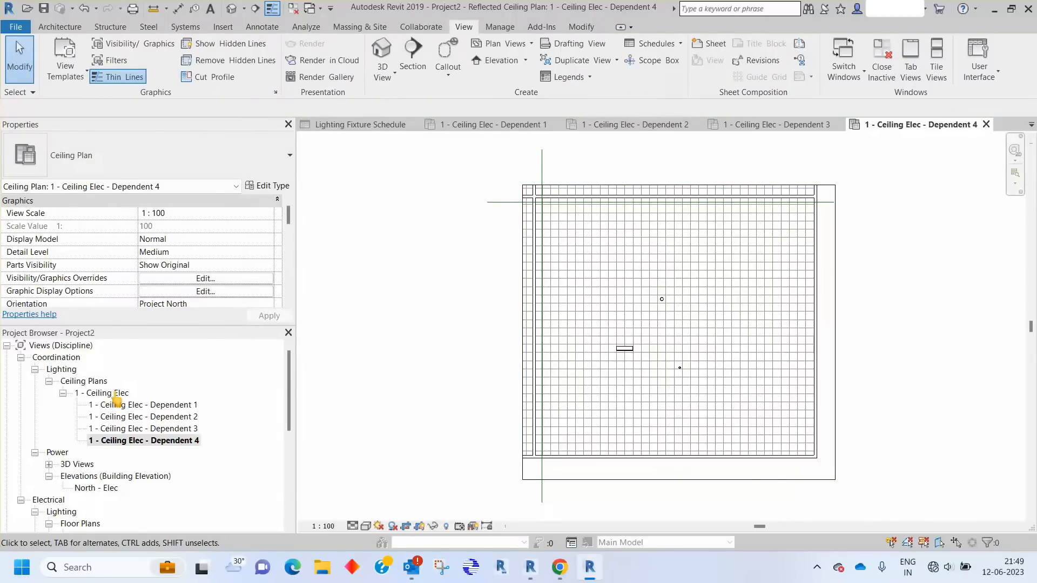
# Place the text note PART-1 below the light fixtures in the upper-left room of the 1 - Ceiling Elec view
pyautogui.doubleClick(111, 393)
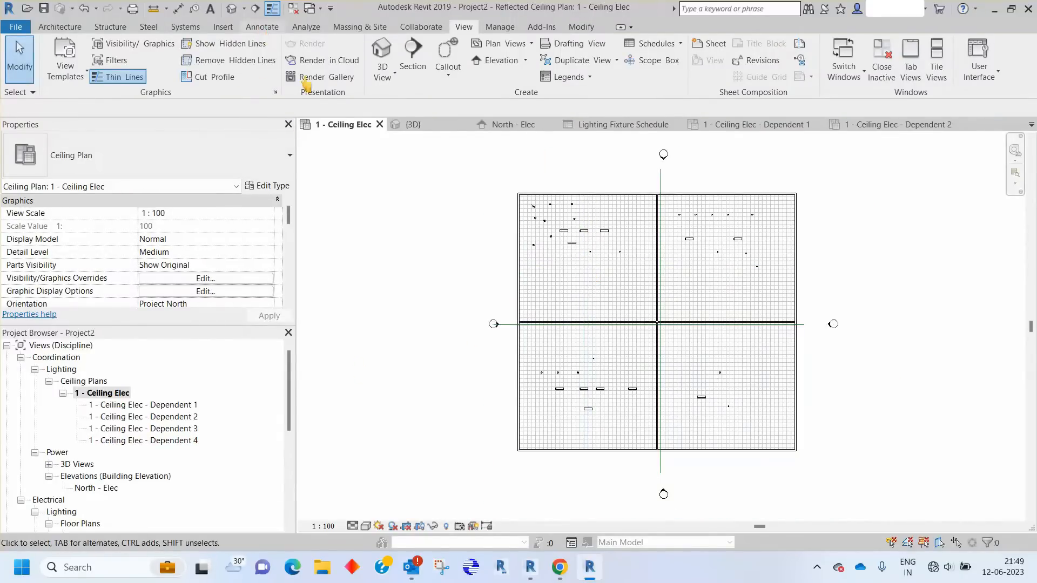
pyautogui.scroll(4, 306, 85)
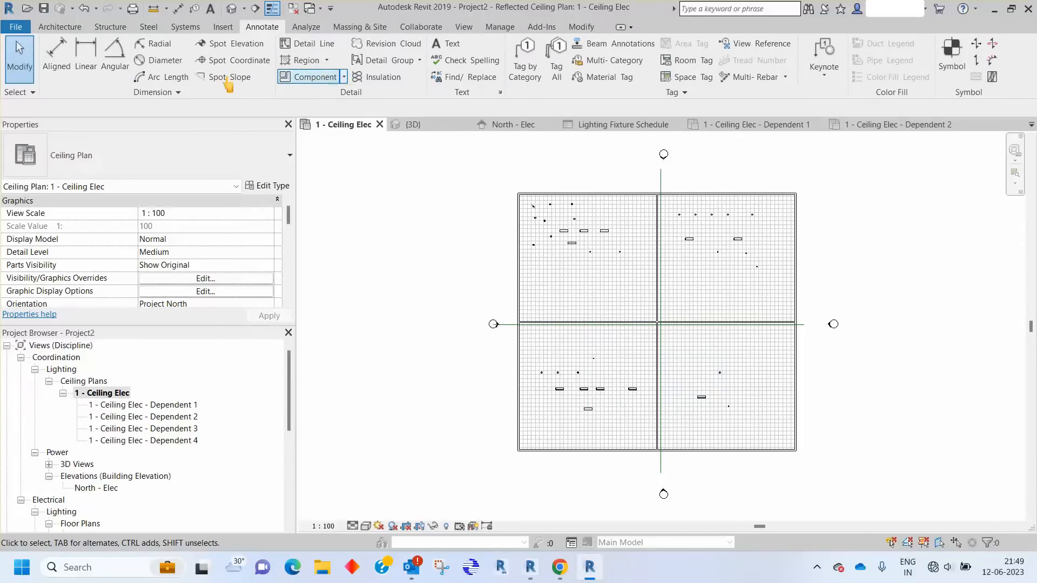
pyautogui.click(446, 44)
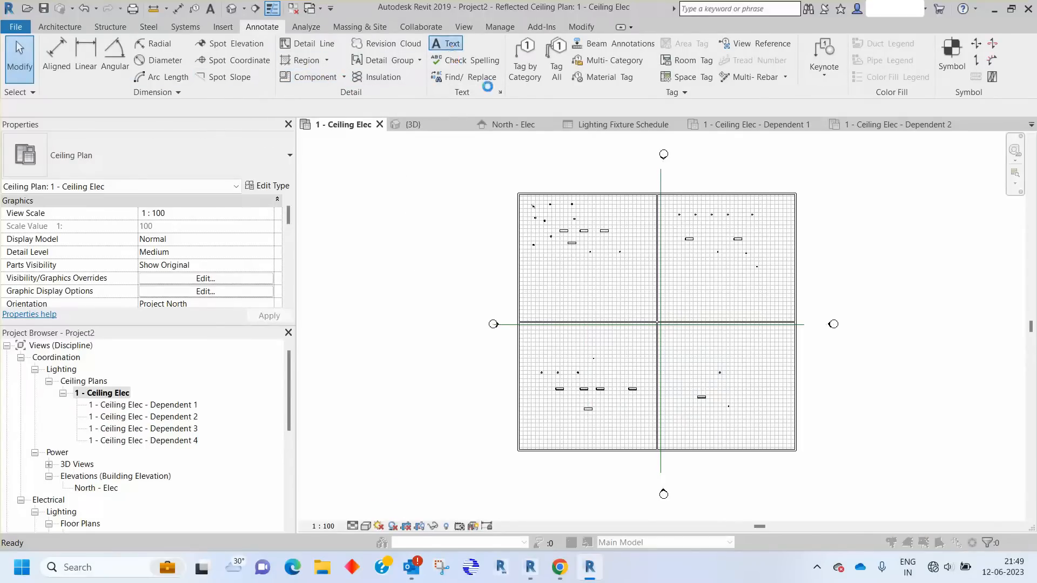
pyautogui.click(625, 168)
pyautogui.scroll(2, 573, 263)
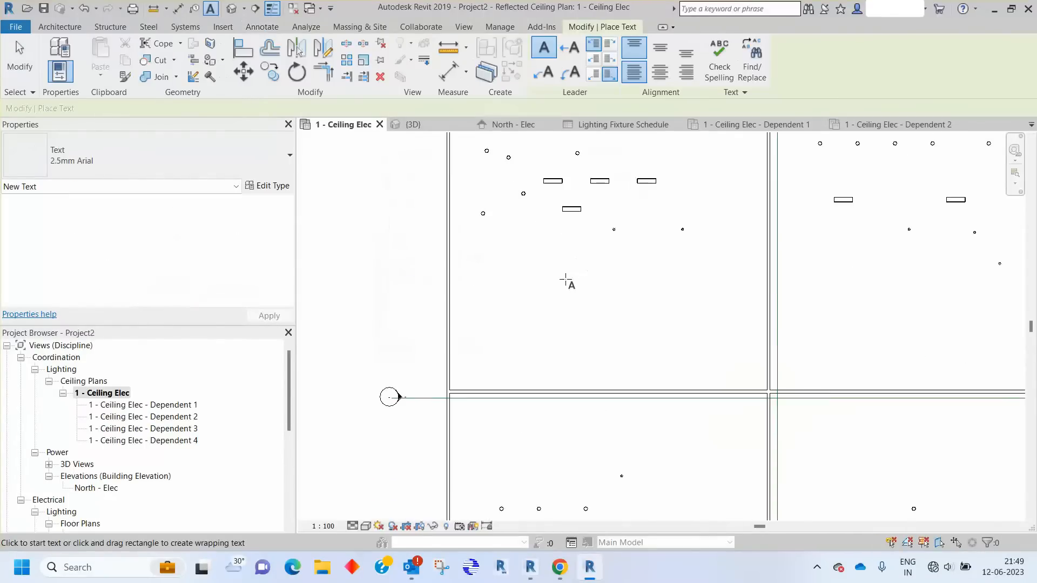
pyautogui.click(565, 279)
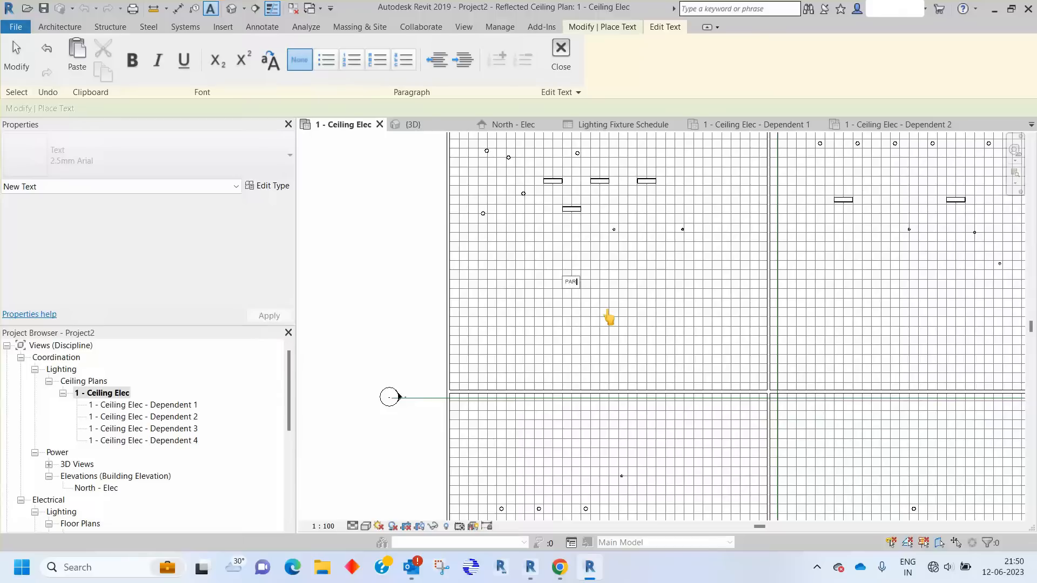
pyautogui.hotkey('ctrl', 'a')
pyautogui.click(416, 303)
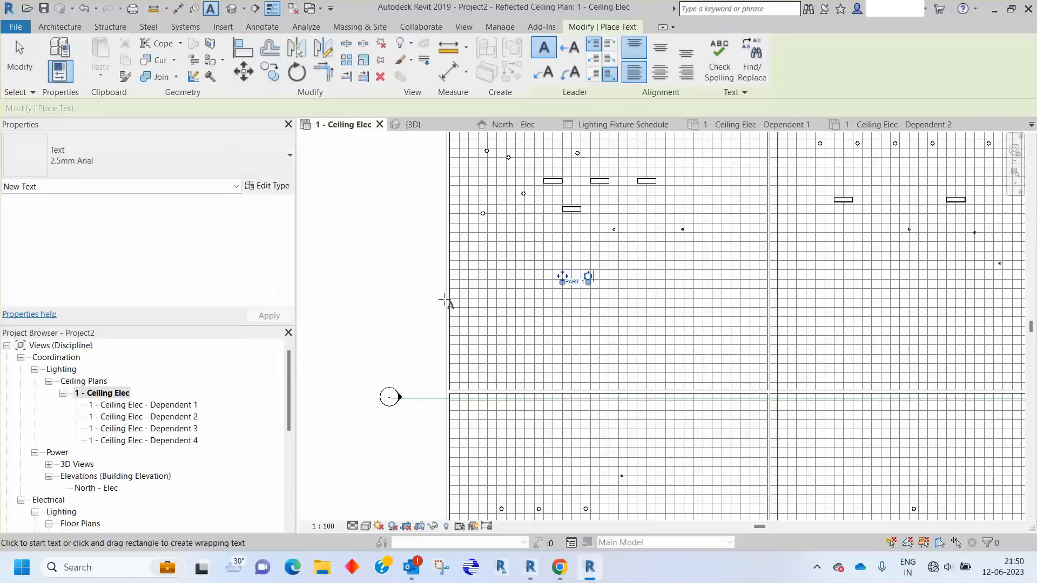
pyautogui.press('Escape')
pyautogui.press('Escape')
pyautogui.scroll(4, 566, 292)
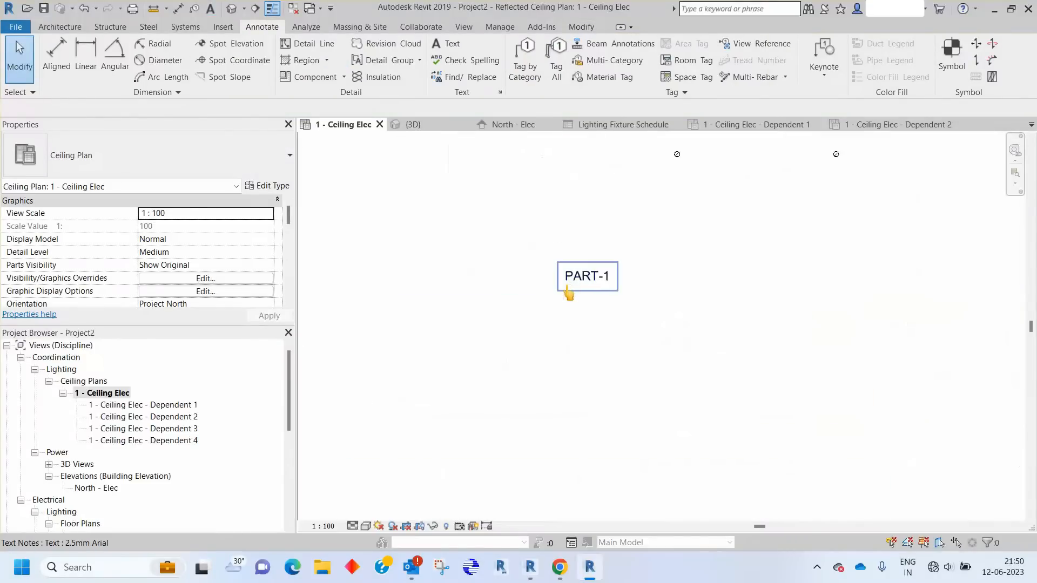
# Change the PART-1 text note to the 7mm Arial type
pyautogui.click(562, 285)
pyautogui.click(70, 155)
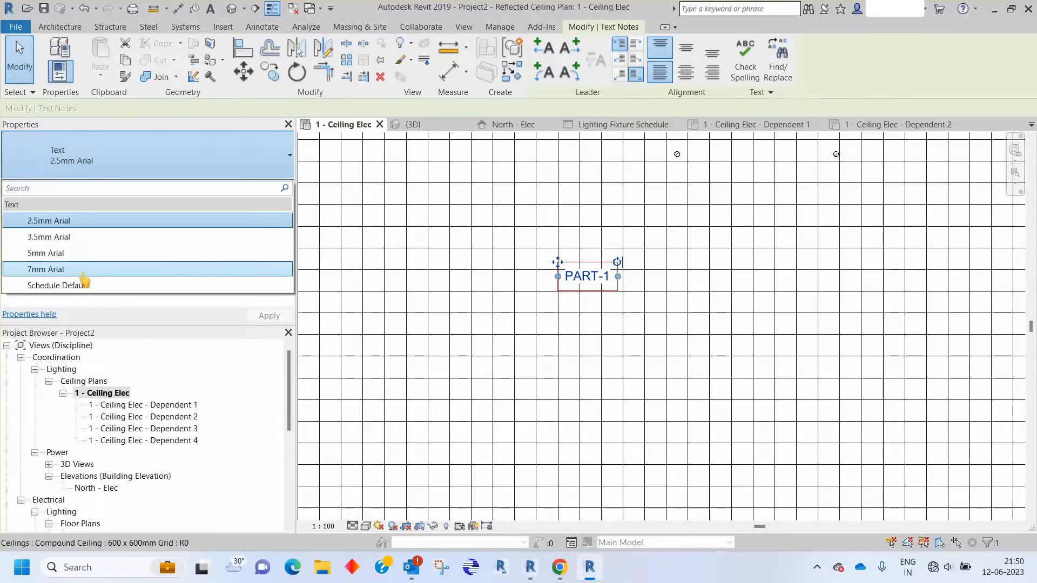
pyautogui.click(60, 269)
# Copy the PART-1 text note into each of the other three rooms
pyautogui.scroll(-8, 561, 308)
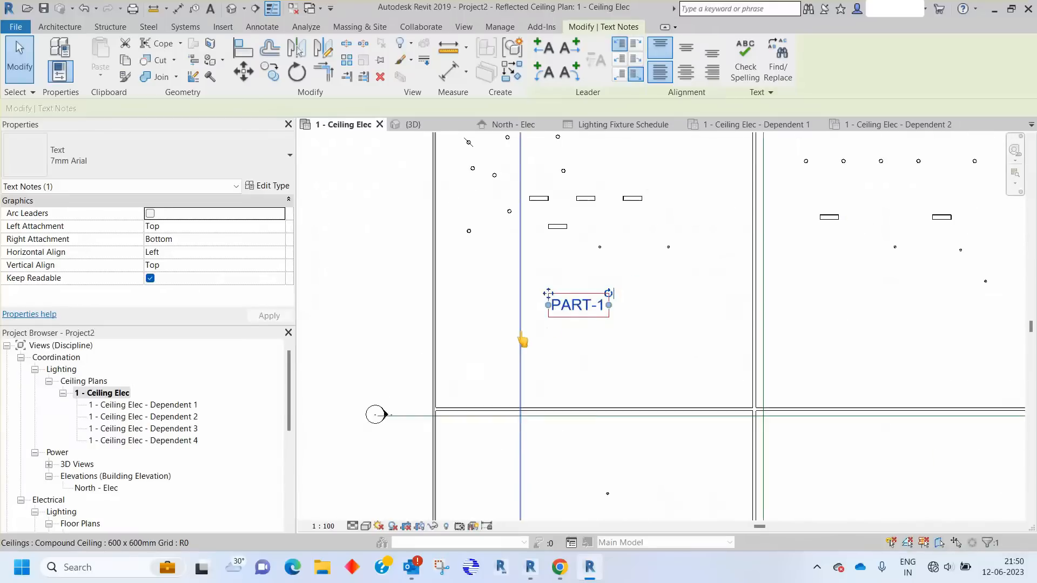
pyautogui.keyDown('ctrl'); pyautogui.moveTo(558, 308); pyautogui.dragTo(652, 489); pyautogui.keyUp('ctrl')
pyautogui.scroll(-2, 793, 308)
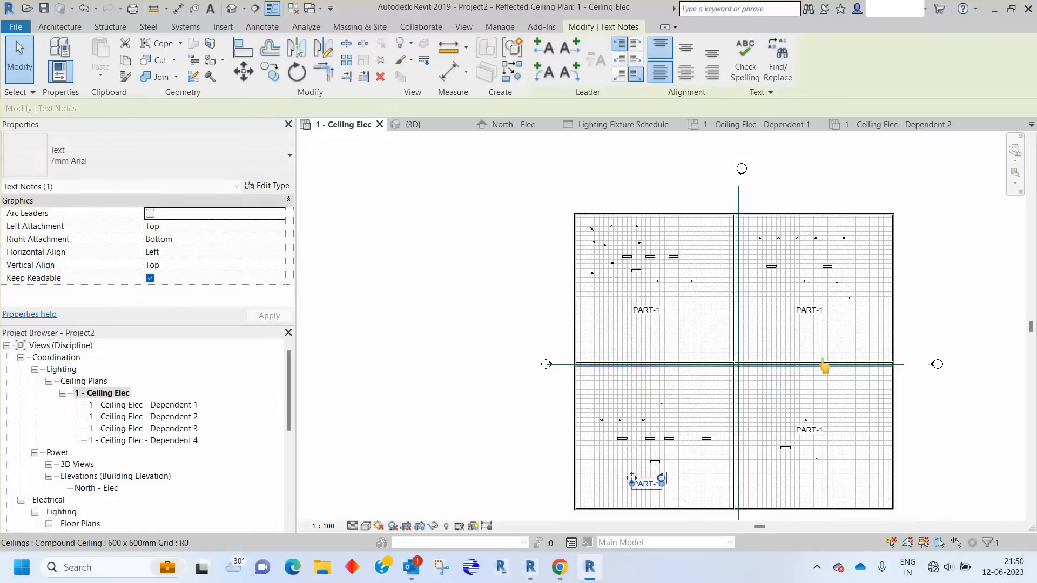
# Change the text note in the upper-right room to PART-2
pyautogui.scroll(2, 818, 315)
pyautogui.scroll(4, 813, 319)
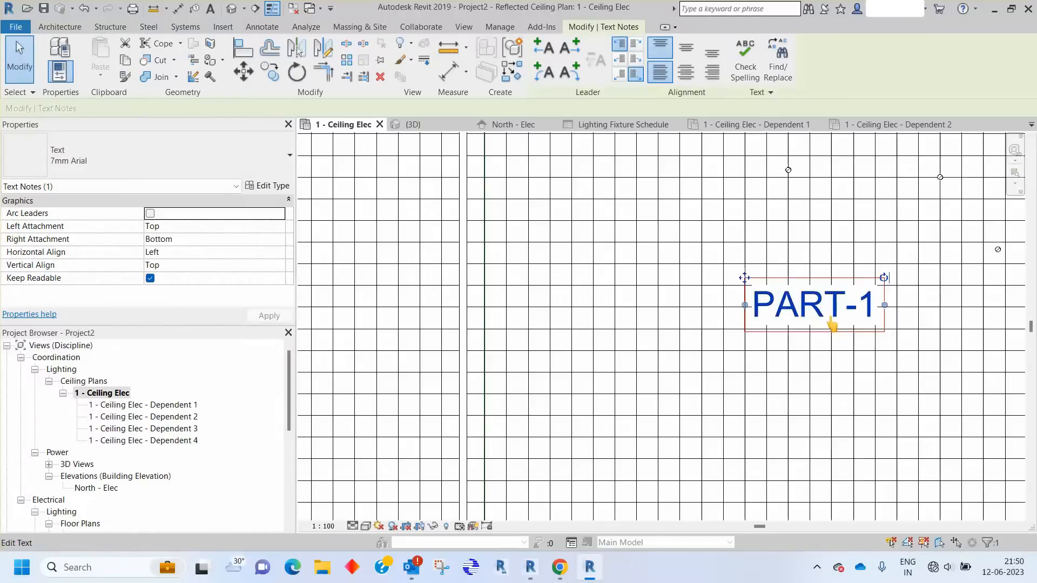
pyautogui.doubleClick(869, 320)
pyautogui.moveTo(870, 319); pyautogui.dragTo(862, 322)
pyautogui.write('2')
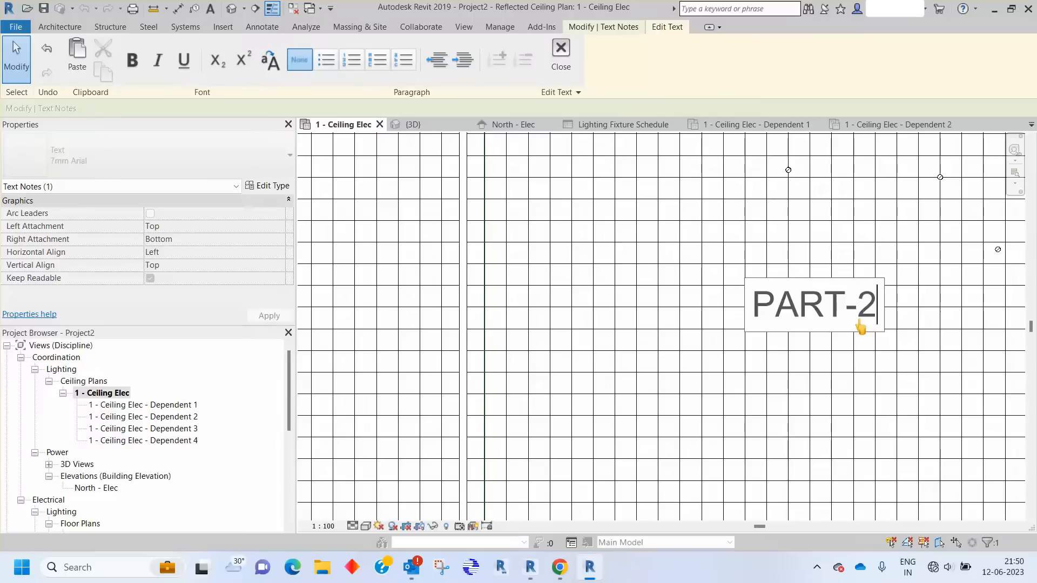
pyautogui.click(802, 354)
# Change the text note in the lower-left room to PART-3
pyautogui.scroll(-3, 786, 330)
pyautogui.scroll(-3, 773, 319)
pyautogui.scroll(6, 627, 470)
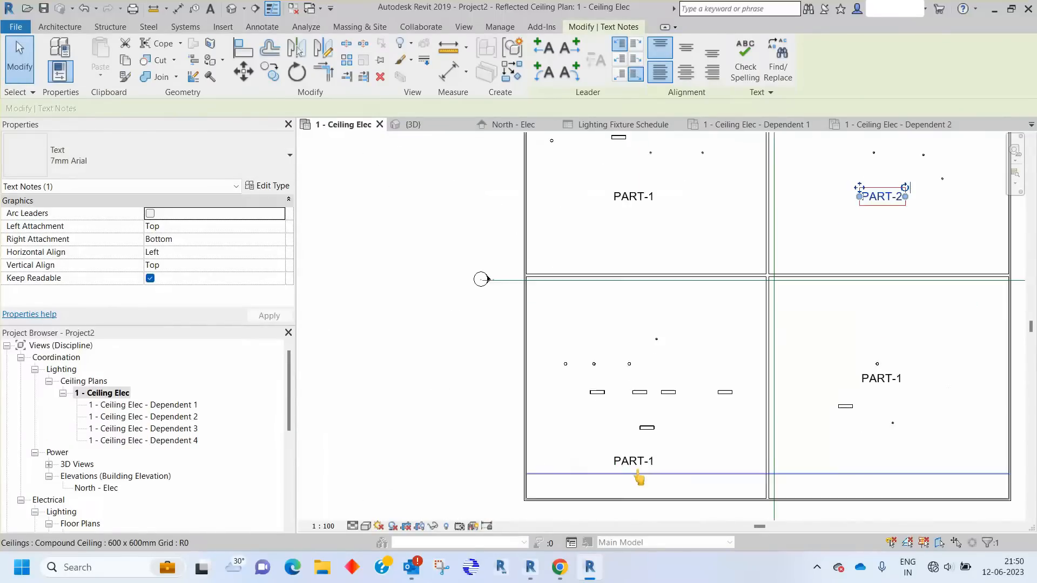
pyautogui.doubleClick(609, 454)
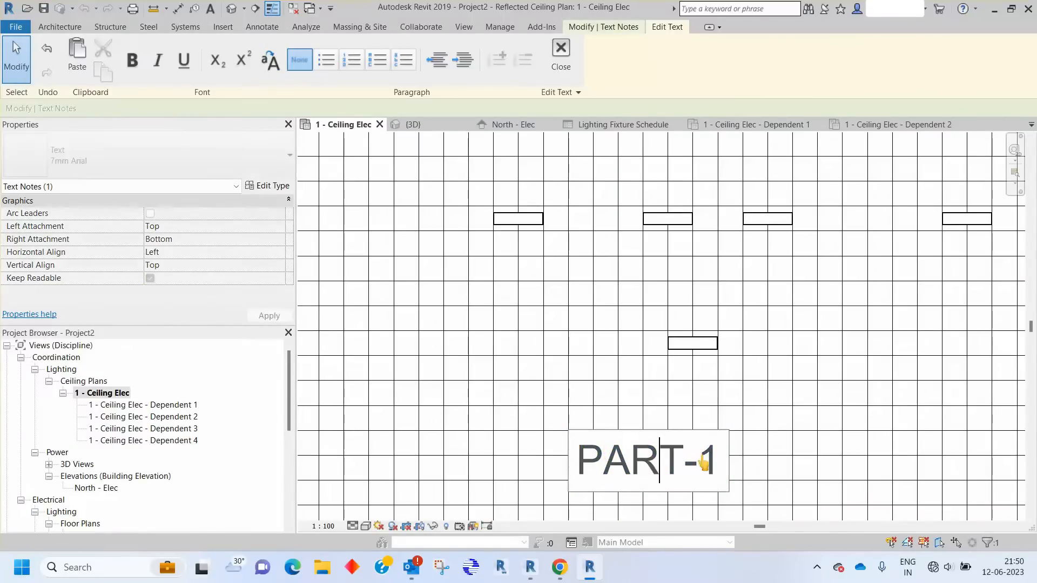
pyautogui.moveTo(696, 459); pyautogui.dragTo(712, 464)
pyautogui.write('3')
pyautogui.click(572, 419)
# Change the text note in the lower-right room to PART-4
pyautogui.scroll(-4, 463, 419)
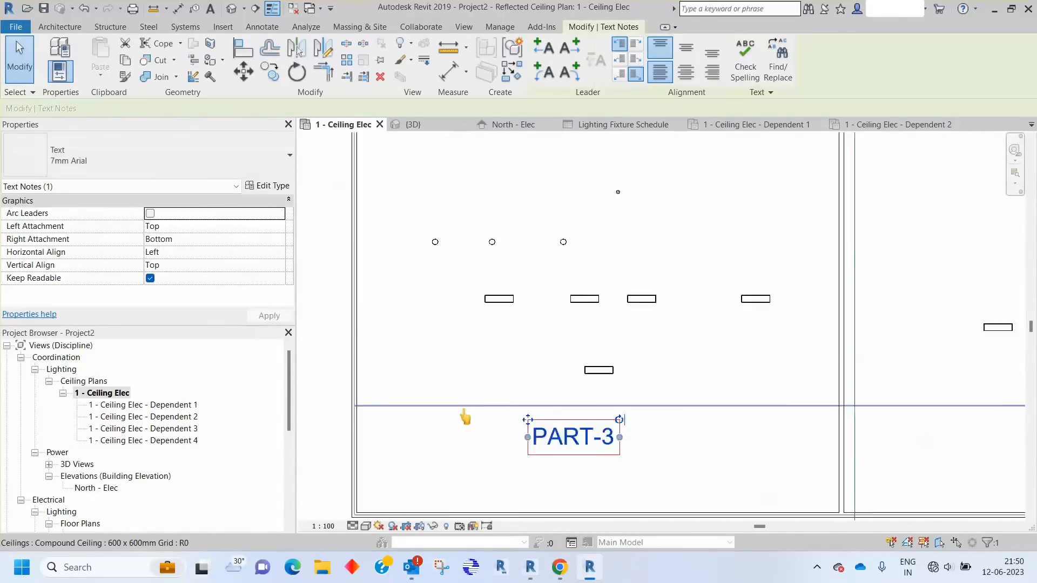
pyautogui.scroll(5, 756, 340)
pyautogui.scroll(2, 734, 323)
pyautogui.doubleClick(734, 324)
pyautogui.click(852, 322)
pyautogui.moveTo(875, 326); pyautogui.dragTo(854, 354)
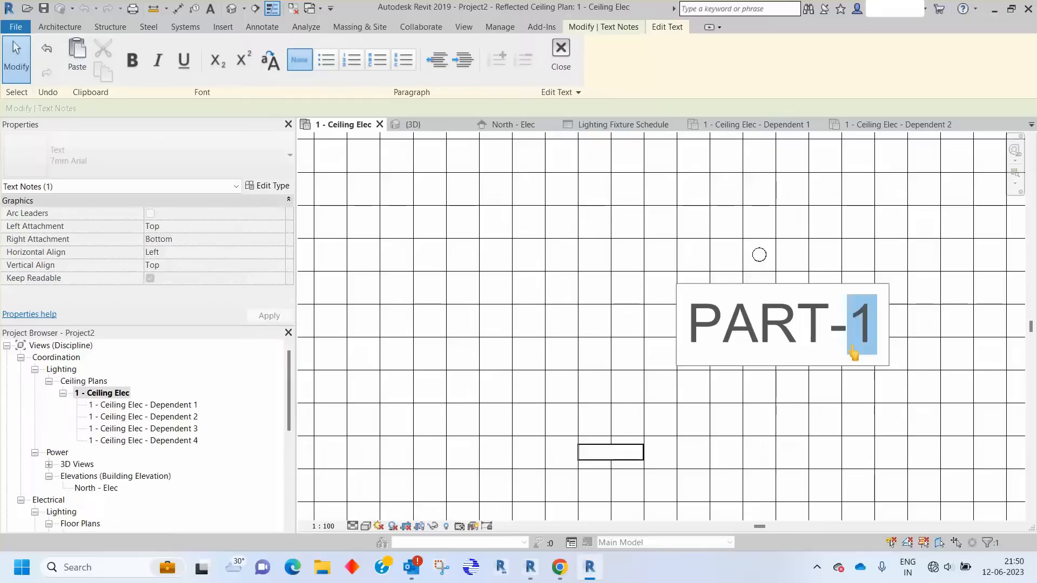
pyautogui.write('4')
pyautogui.click(718, 406)
# Review the room labels in the full ceiling plan and in the Dependent 1 and Dependent 2 views
pyautogui.scroll(-4, 649, 446)
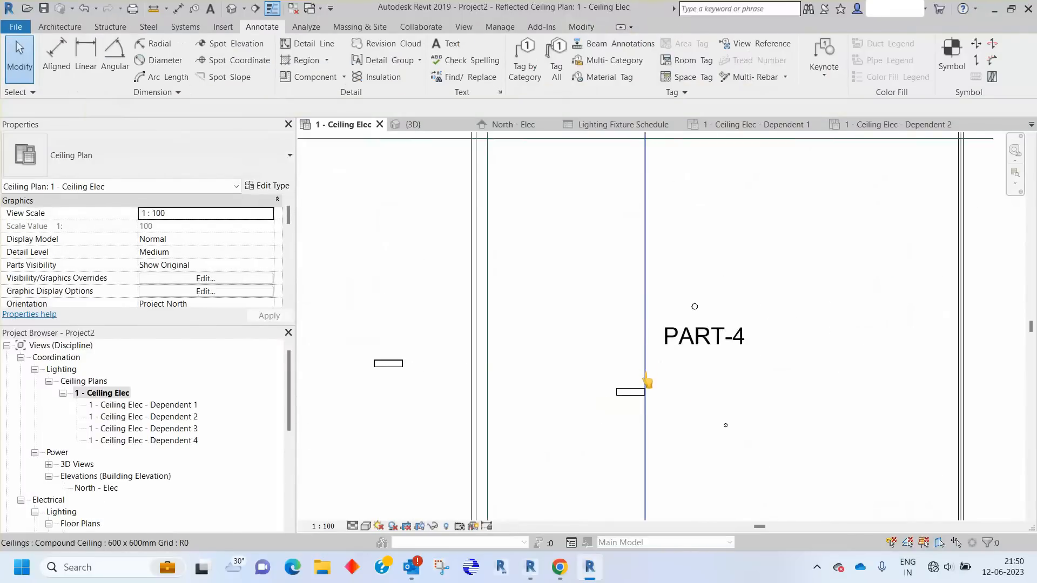
pyautogui.scroll(-1, 648, 402)
pyautogui.moveTo(755, 256); pyautogui.dragTo(815, 264, button='middle')
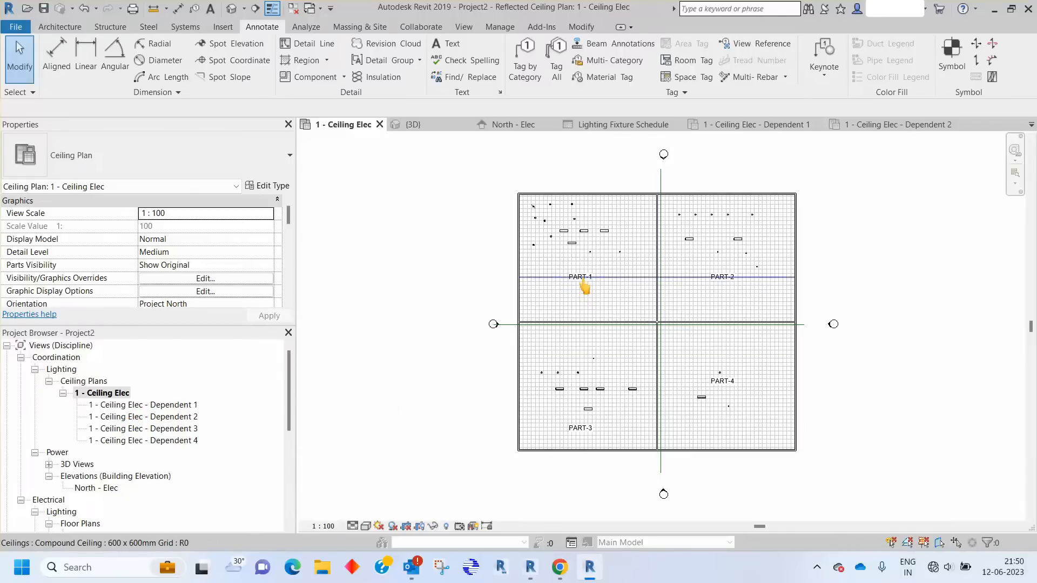
pyautogui.doubleClick(172, 406)
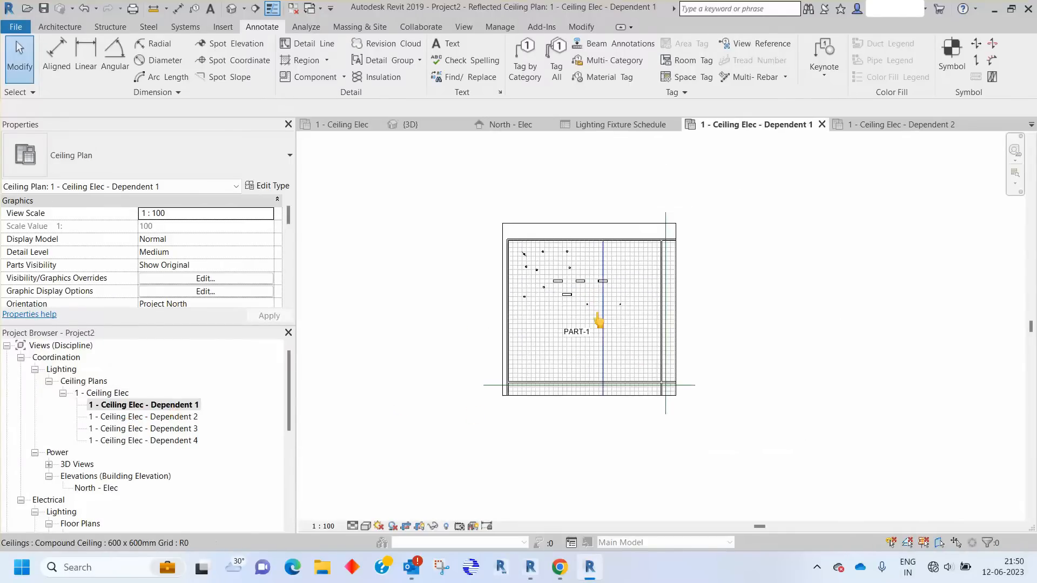
pyautogui.doubleClick(192, 417)
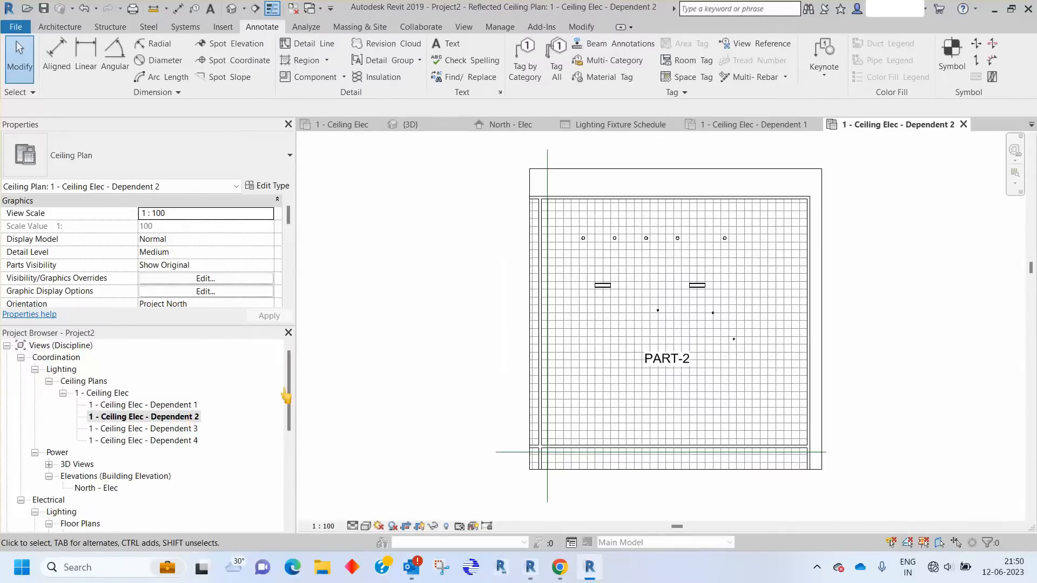
# Open the Dependent 3 and Dependent 4 ceiling plans and move the PART-4 label below the fixtures in Dependent 4
pyautogui.doubleClick(116, 429)
pyautogui.doubleClick(162, 441)
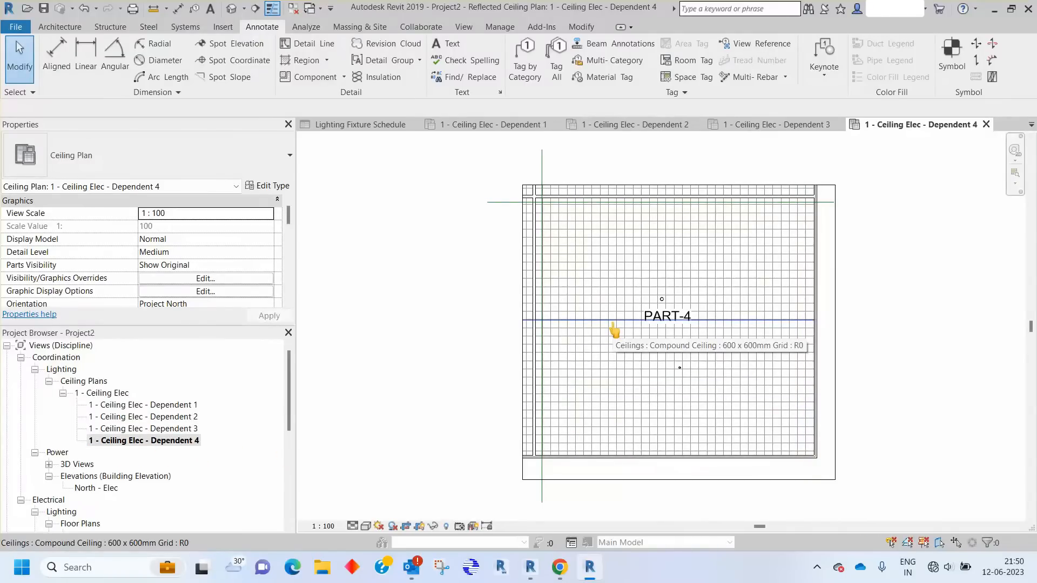
pyautogui.scroll(3, 648, 317)
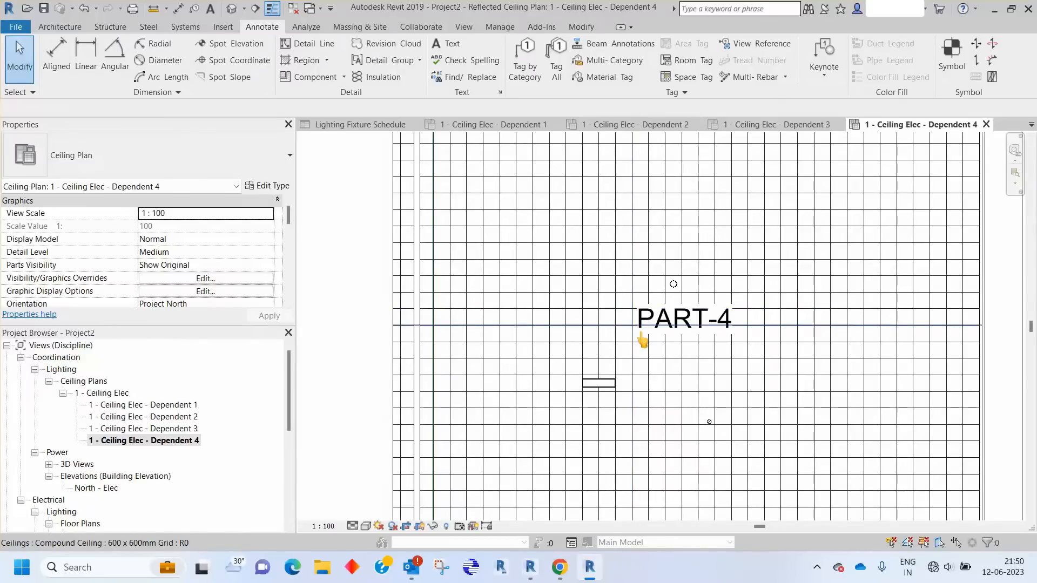
pyautogui.click(642, 327)
pyautogui.scroll(-2, 642, 319)
pyautogui.moveTo(638, 302)
pyautogui.mouseDown()
pyautogui.moveTo(639, 427)
pyautogui.moveTo(644, 411)
pyautogui.mouseUp()
pyautogui.press('Escape')
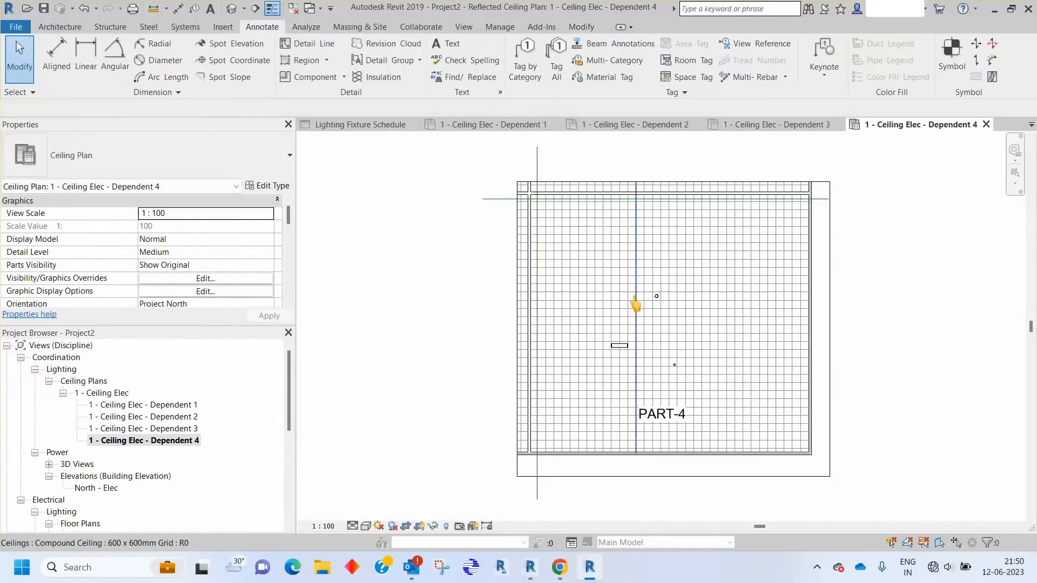
# Return to the full 1 - Ceiling Elec plan and review the fixtures and labels across the four rooms
pyautogui.click(108, 393)
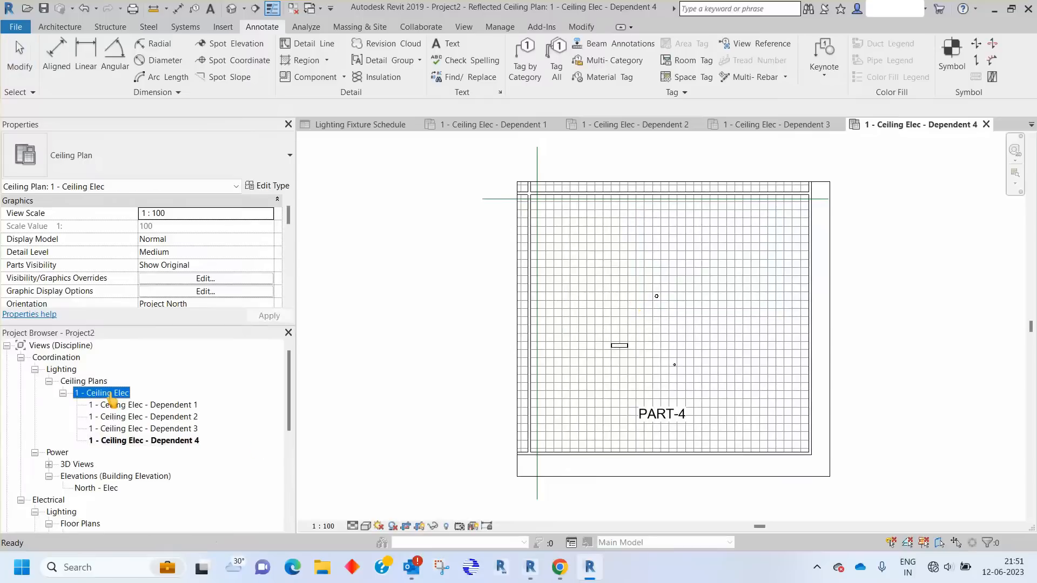
pyautogui.doubleClick(109, 395)
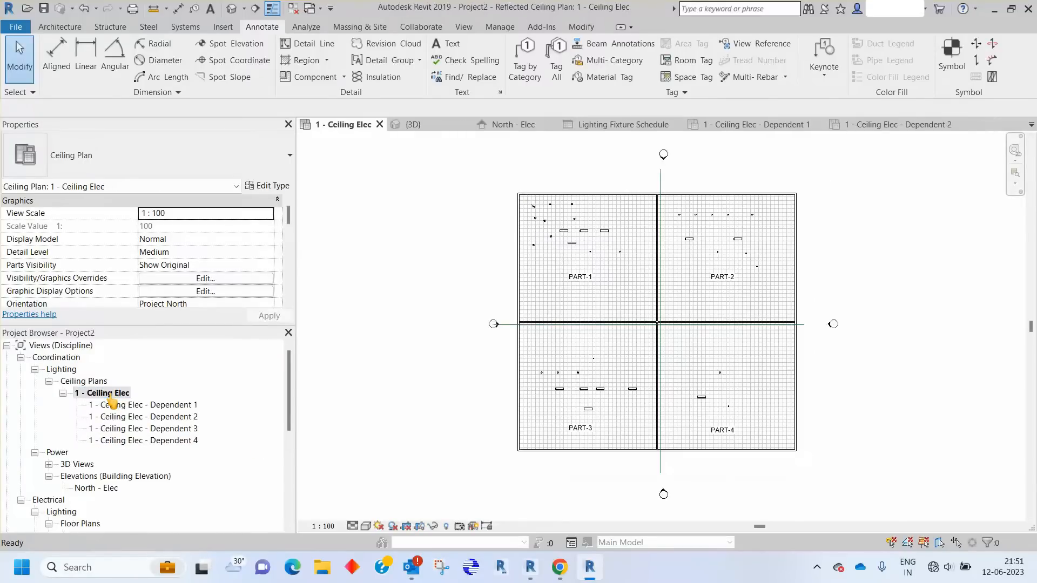
pyautogui.scroll(6, 594, 241)
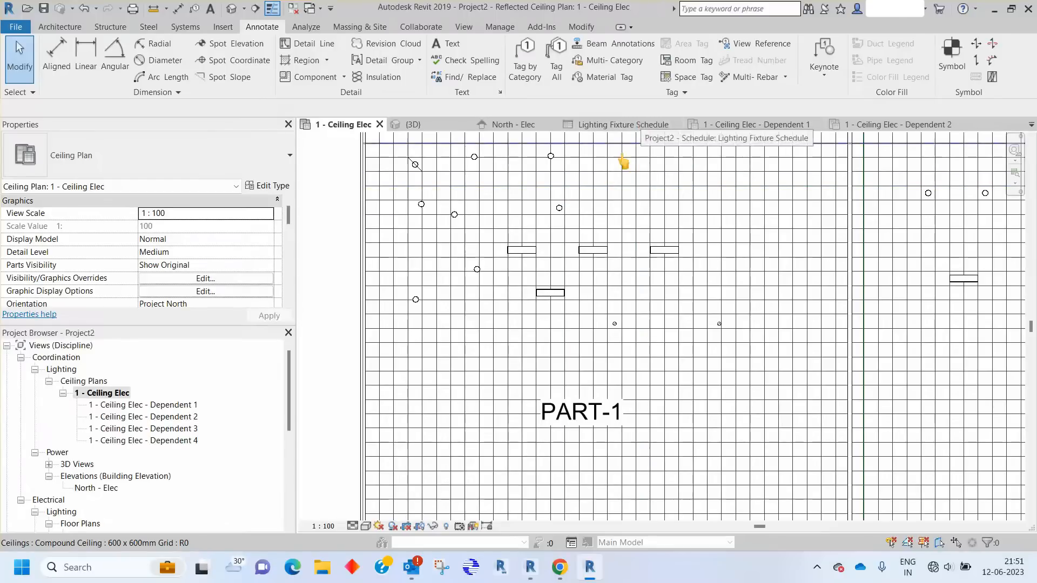
pyautogui.scroll(-5, 546, 248)
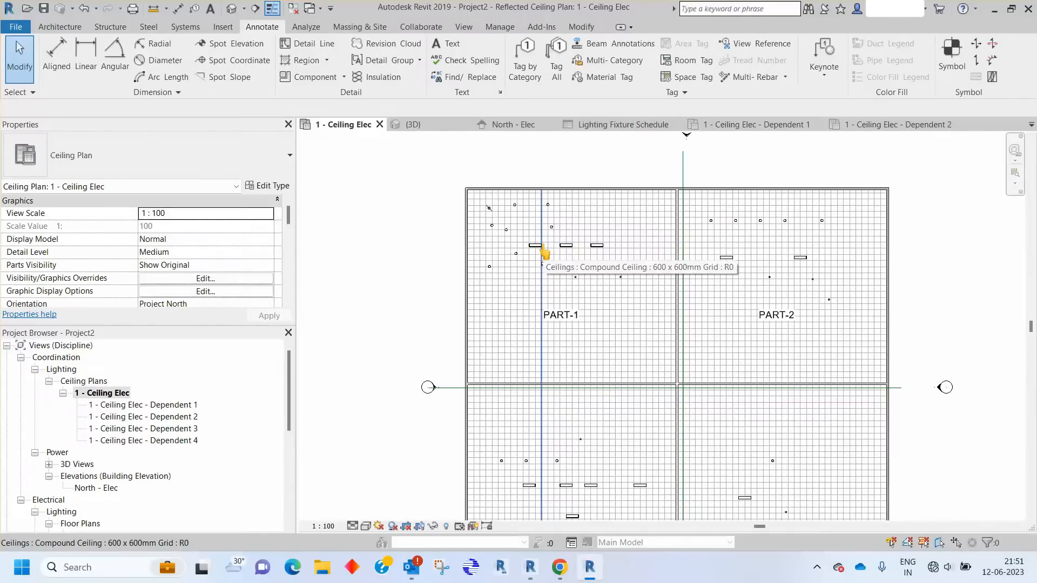
pyautogui.scroll(-4, 443, 176)
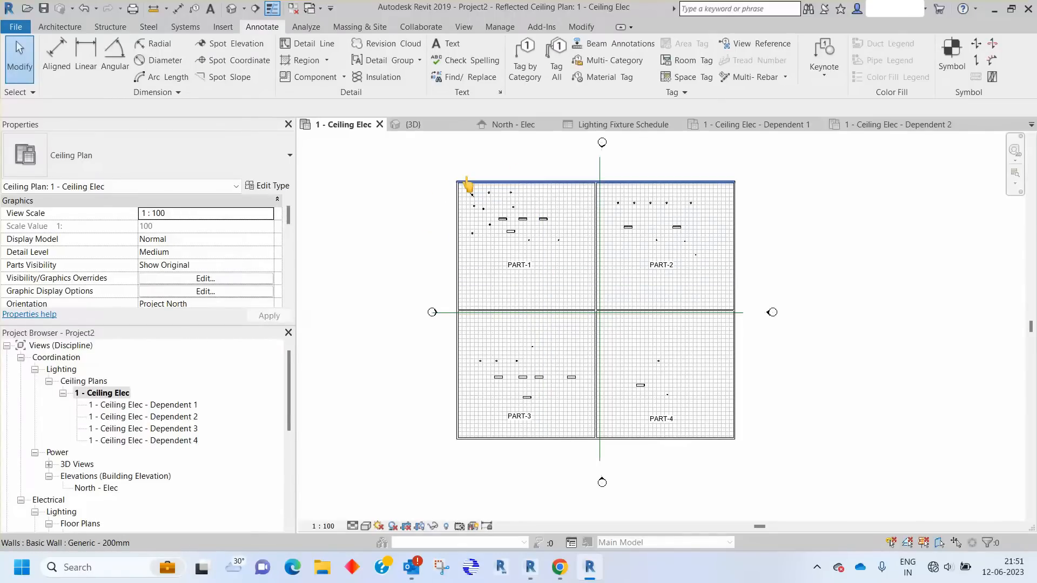
pyautogui.scroll(2, 468, 185)
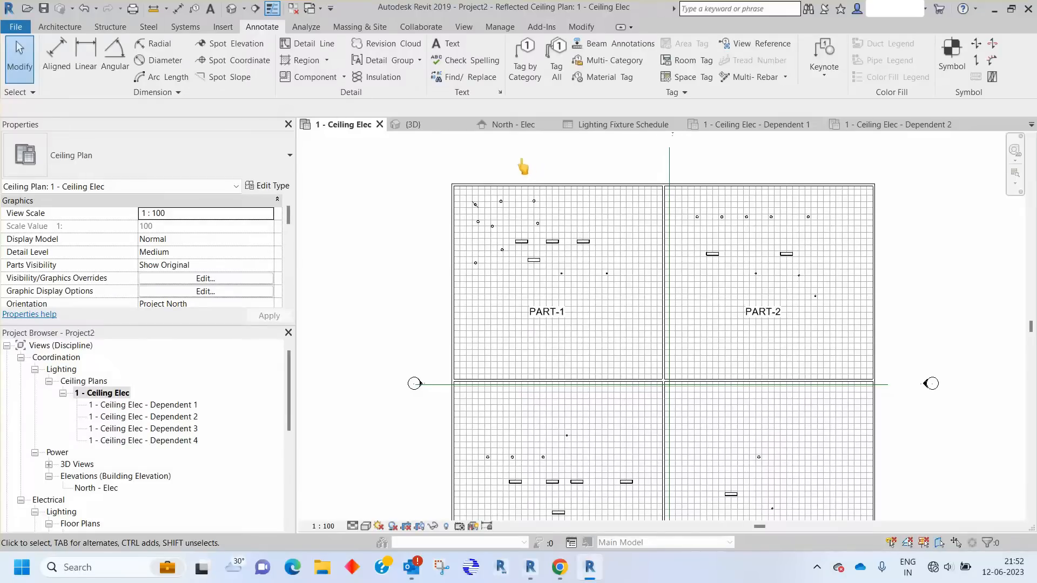
# Open the family of the round ceiling light in PART-1's upper-left corner for editing and display its family types
pyautogui.scroll(8, 492, 215)
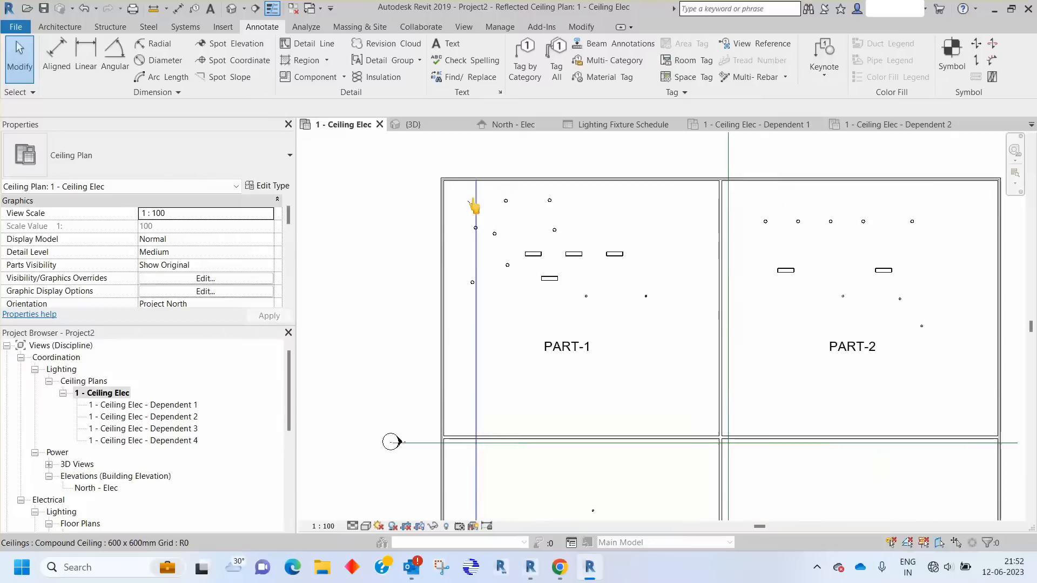
pyautogui.click(475, 215)
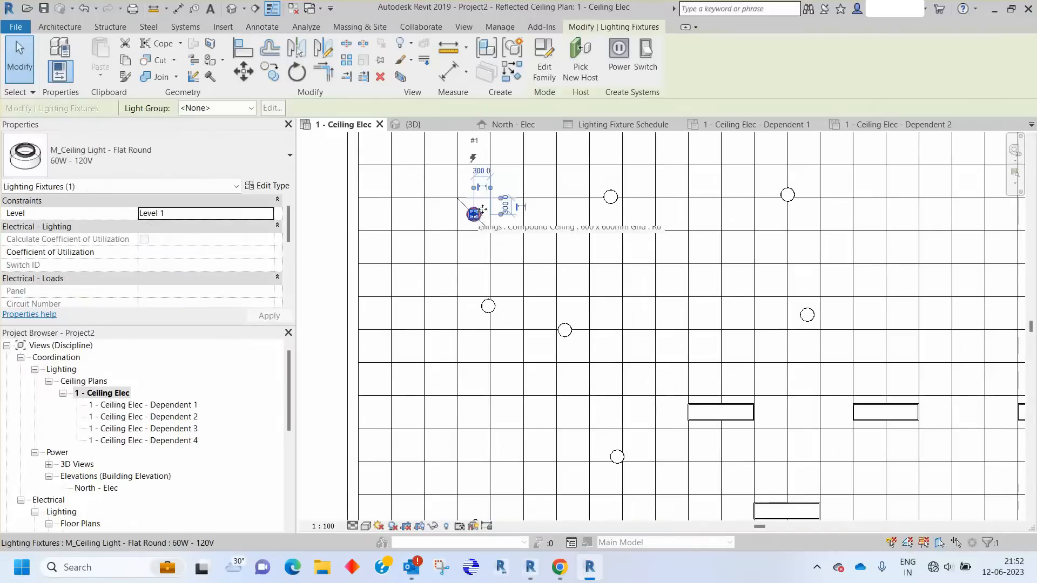
pyautogui.click(544, 62)
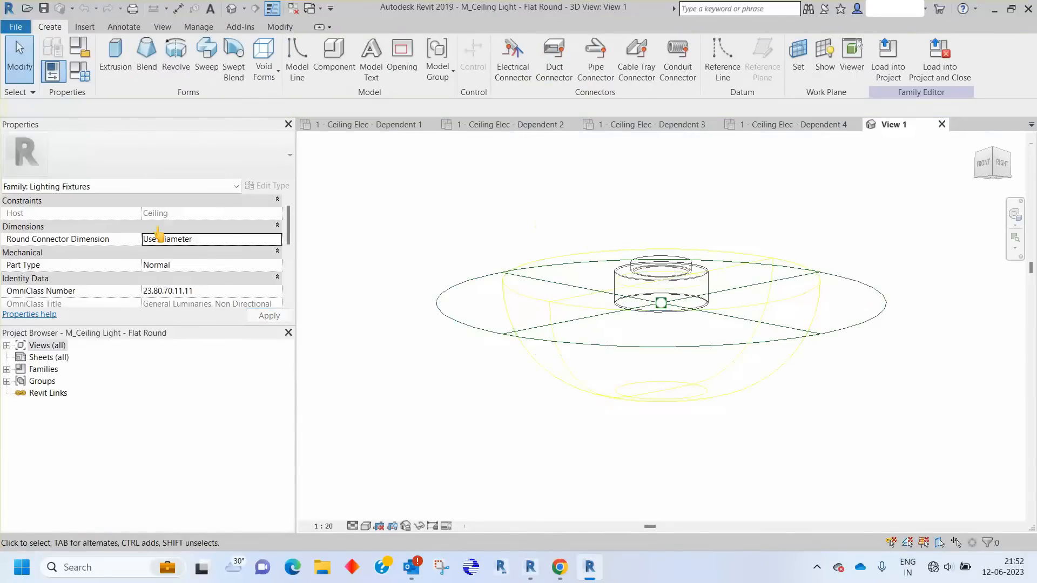
pyautogui.click(81, 73)
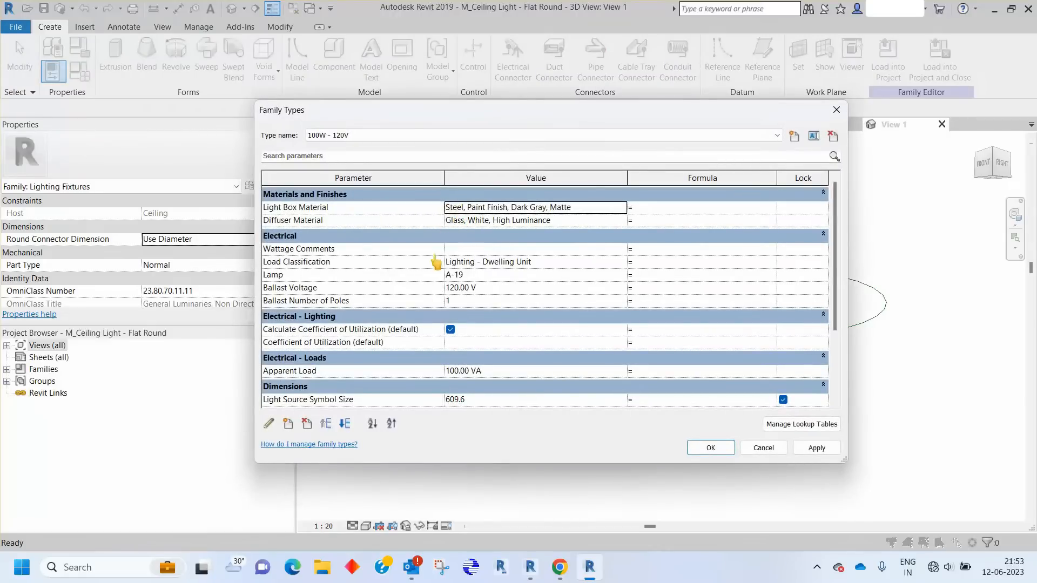
pyautogui.moveTo(400, 300); pyautogui.dragTo(294, 432)
pyautogui.click(289, 424)
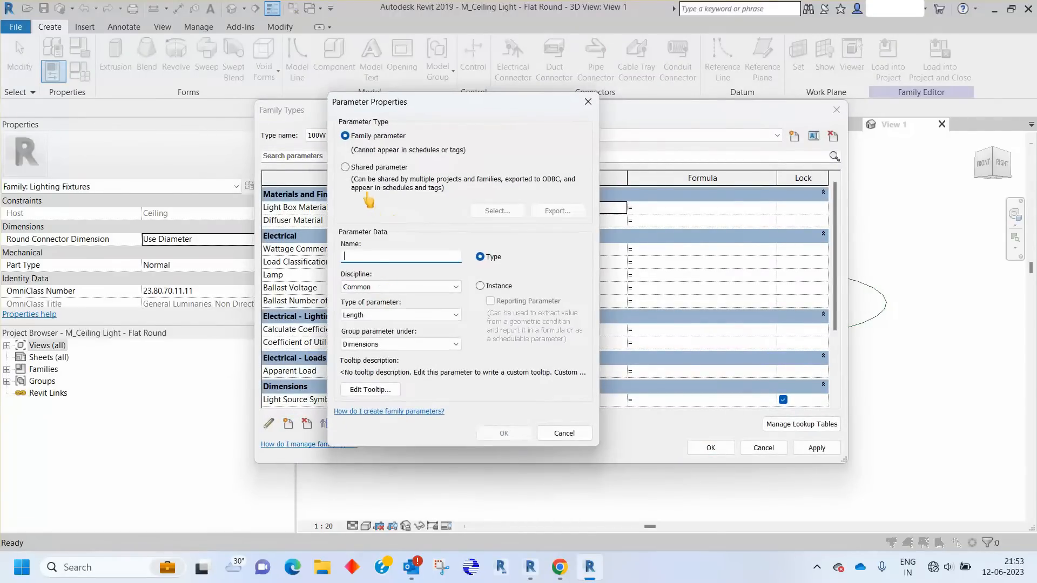
pyautogui.click(588, 103)
pyautogui.click(348, 211)
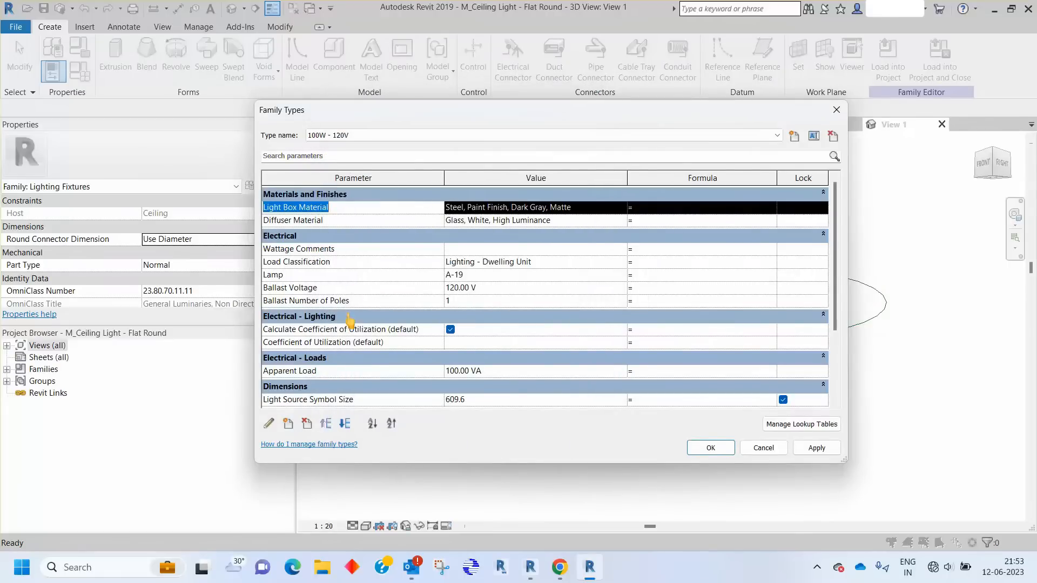
# Examine the parameter properties of Lamp and Ballast Voltage without changing them
pyautogui.click(354, 277)
pyautogui.click(268, 424)
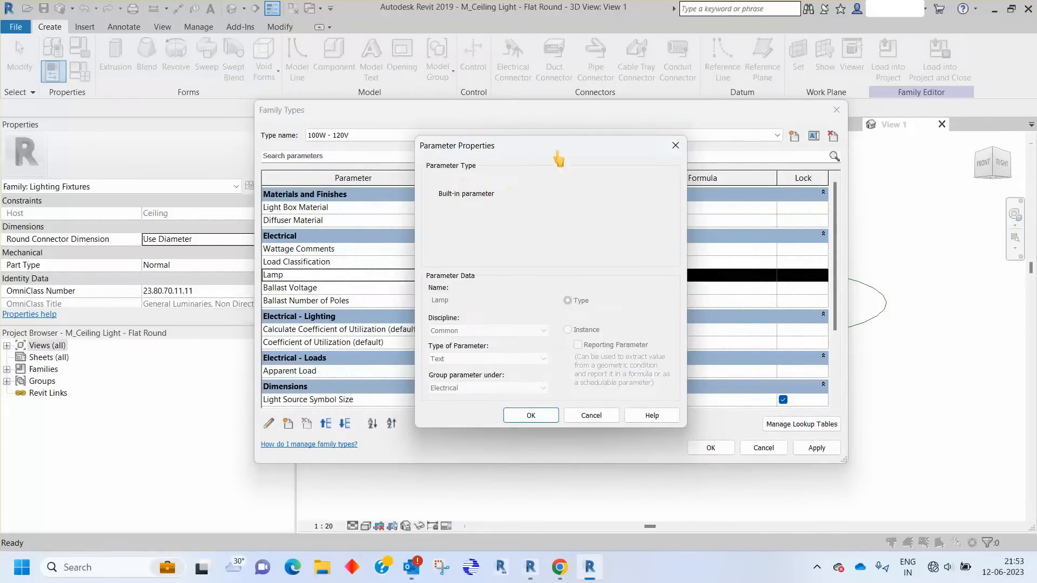
pyautogui.moveTo(553, 151); pyautogui.dragTo(476, 157)
pyautogui.click(588, 154)
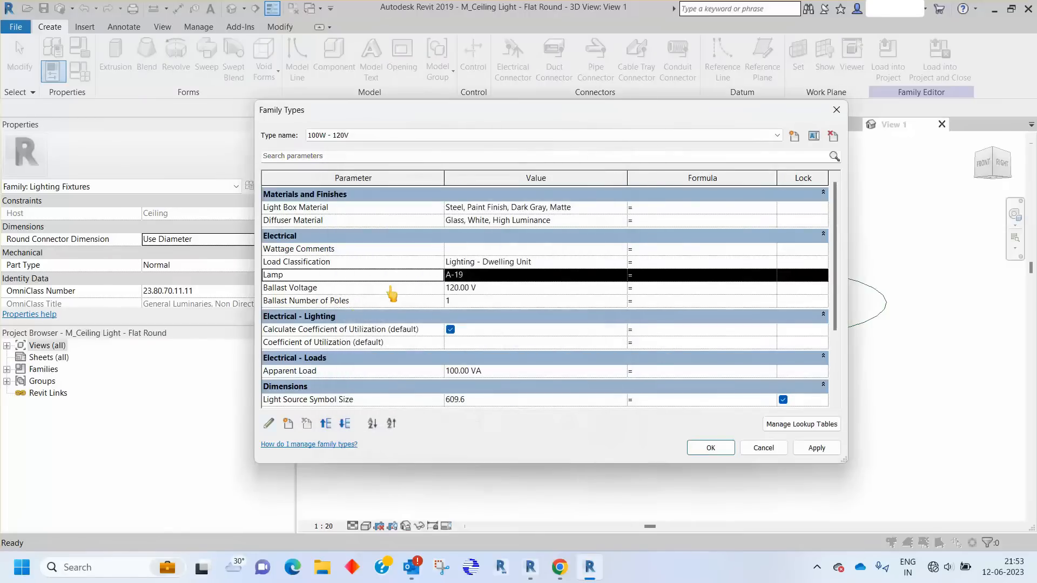
pyautogui.click(317, 290)
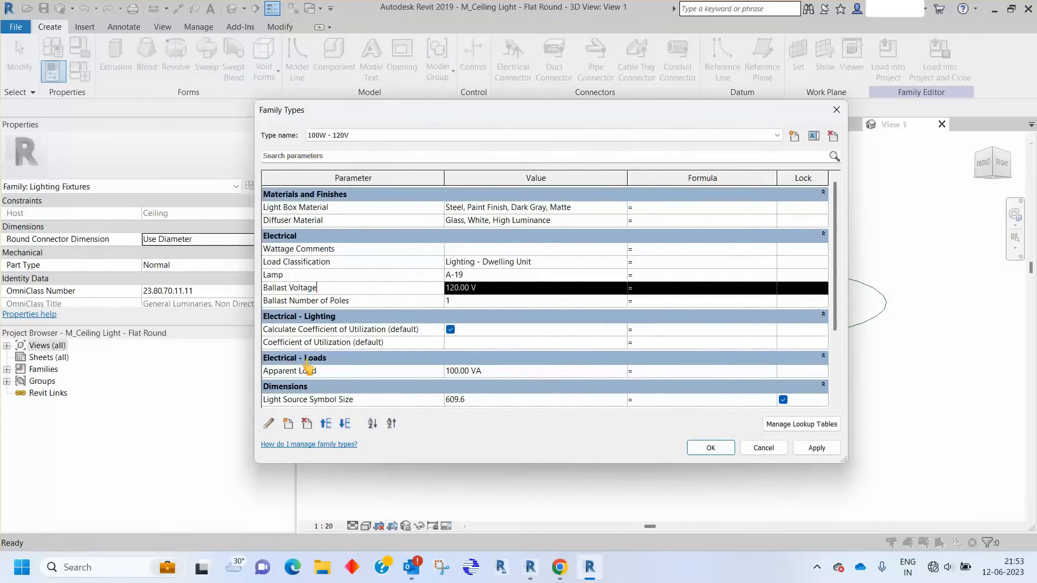
pyautogui.click(268, 424)
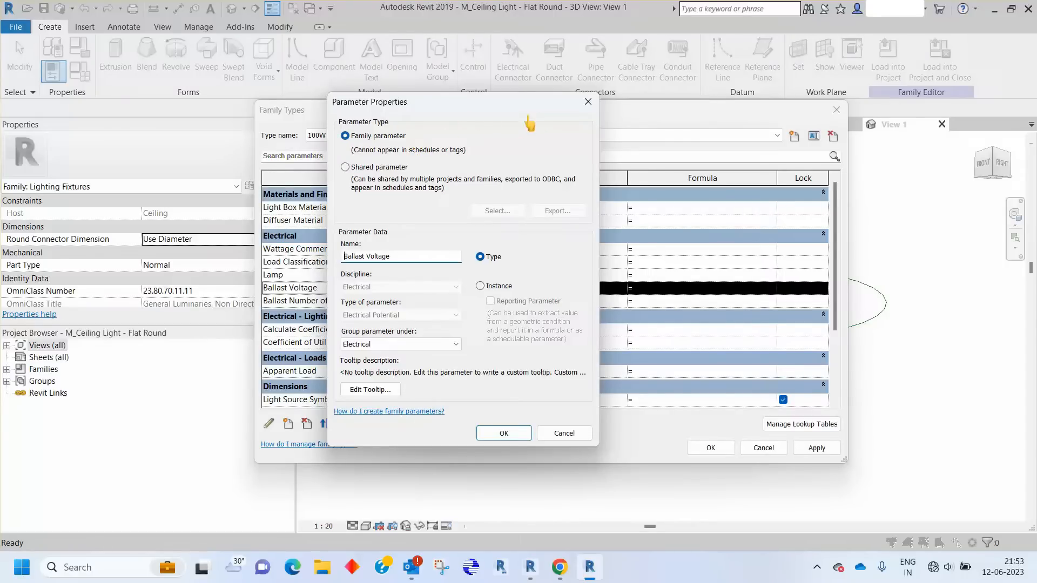
pyautogui.click(587, 104)
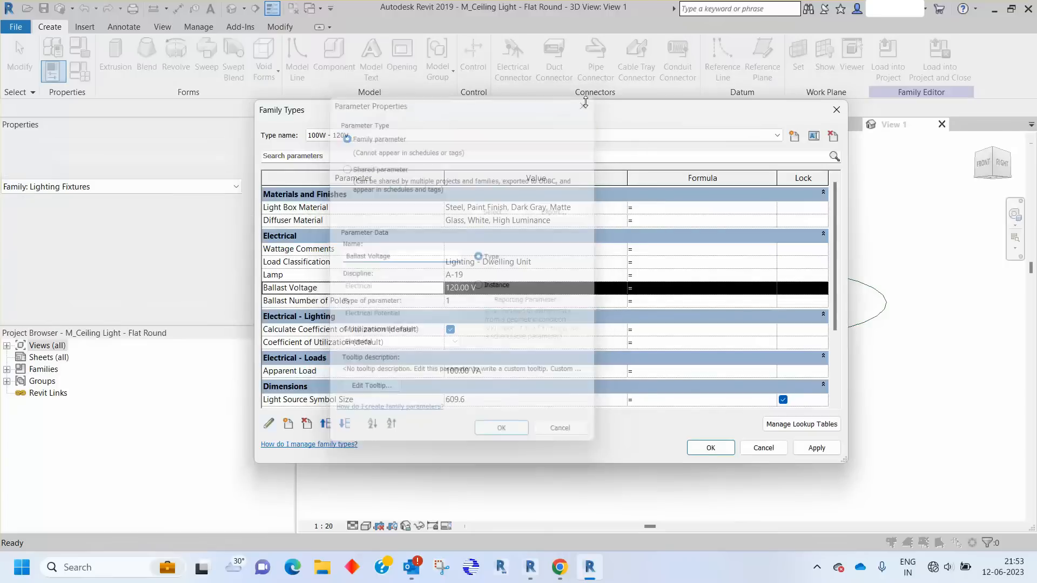
# Start a new shared parameter for the light family and choose to replace the missing shared parameter file
pyautogui.click(290, 424)
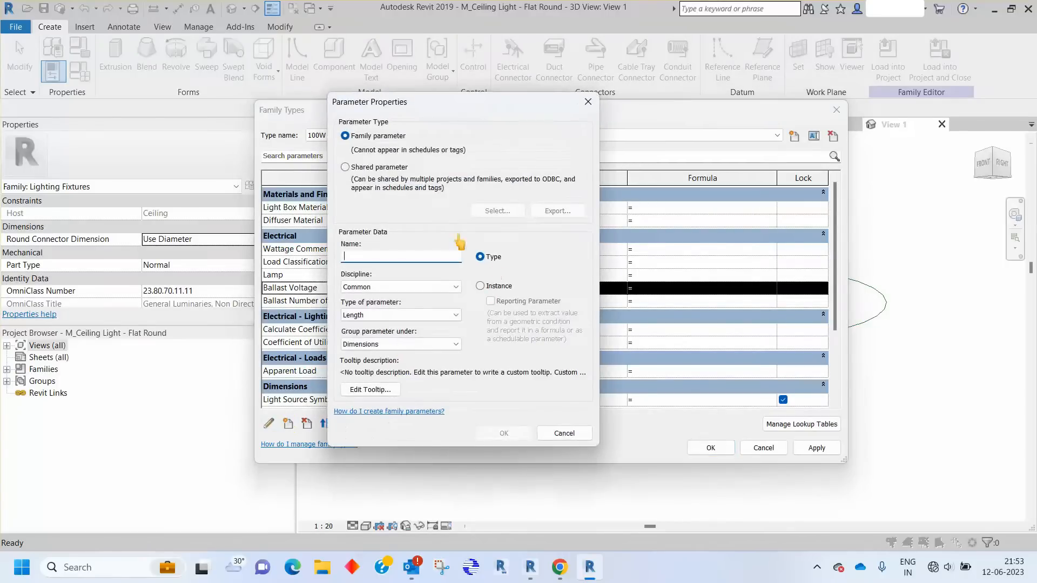
pyautogui.click(361, 168)
pyautogui.click(498, 211)
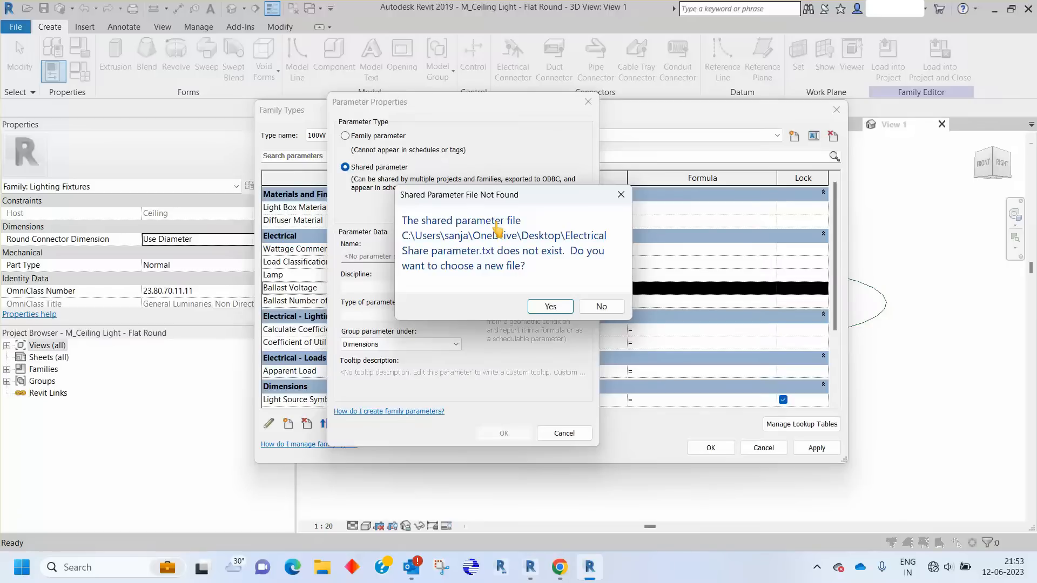
pyautogui.click(553, 306)
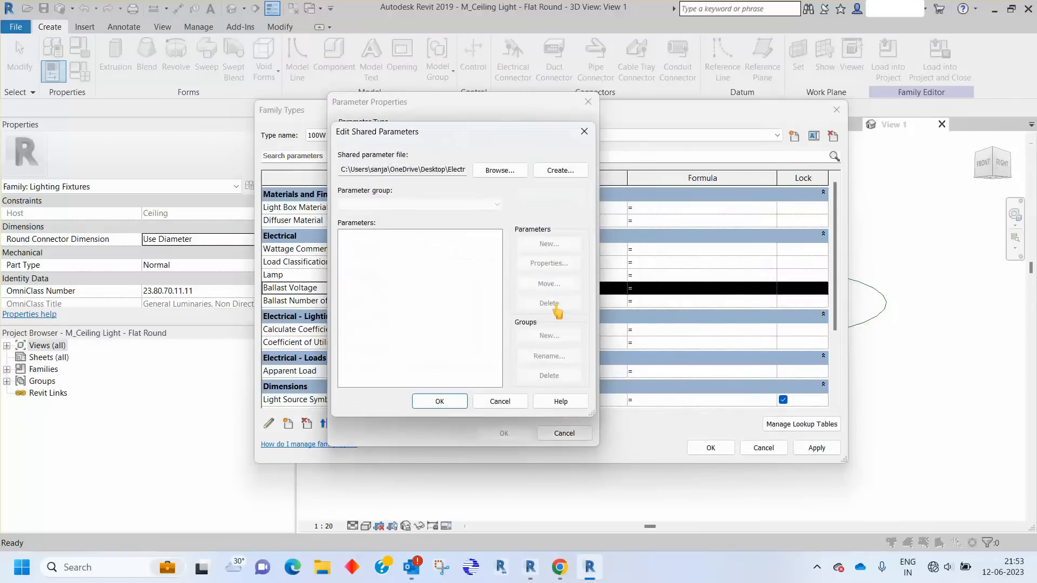
# Load Share Parameter.txt from the Desktop as the shared parameter file and show its Title Block parameter group
pyautogui.click(501, 171)
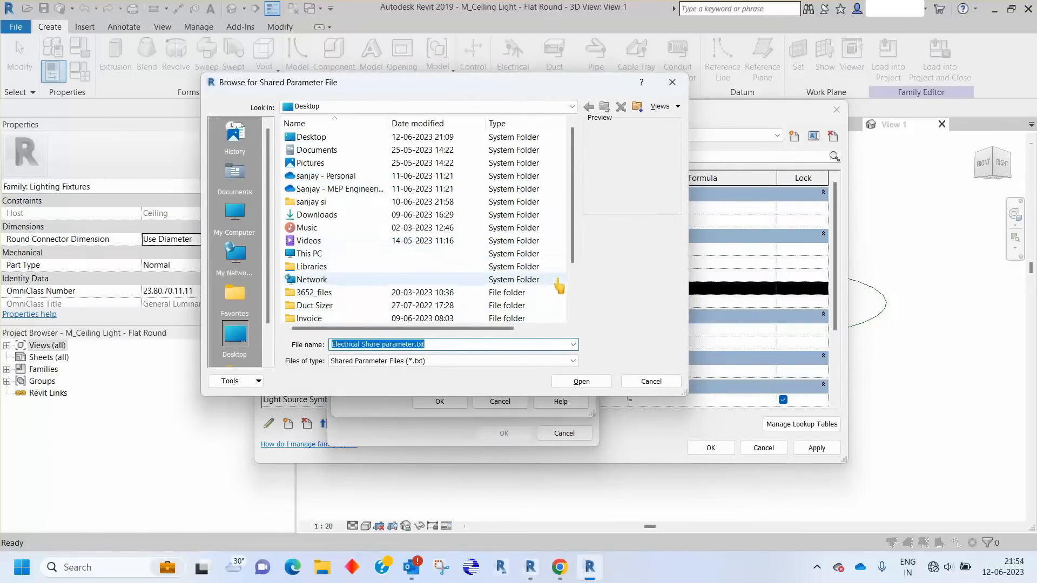
pyautogui.moveTo(690, 325); pyautogui.dragTo(871, 325)
pyautogui.scroll(-2, 675, 321)
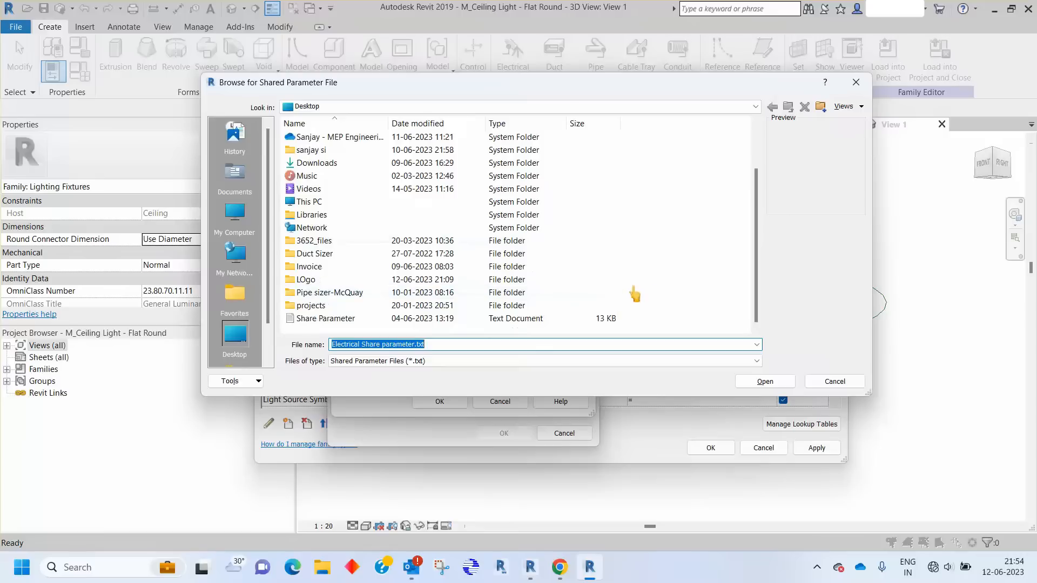
pyautogui.click(337, 320)
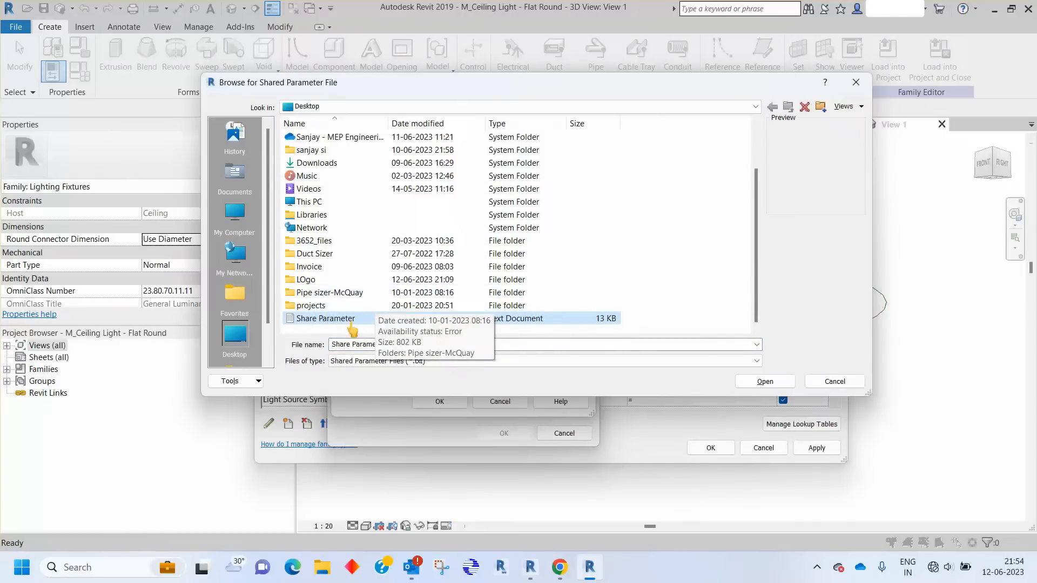
pyautogui.click(769, 383)
pyautogui.click(404, 205)
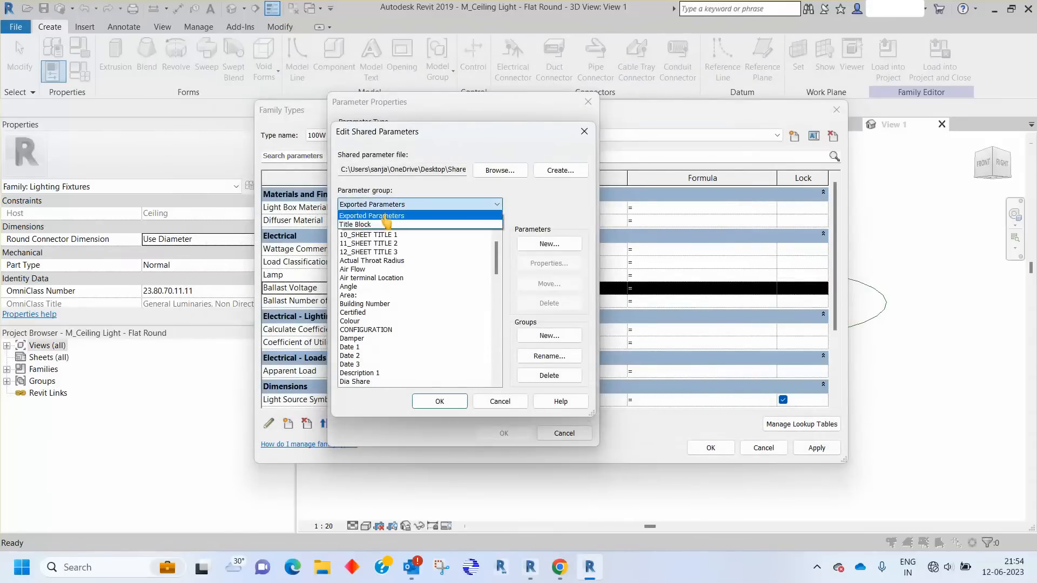
pyautogui.click(372, 225)
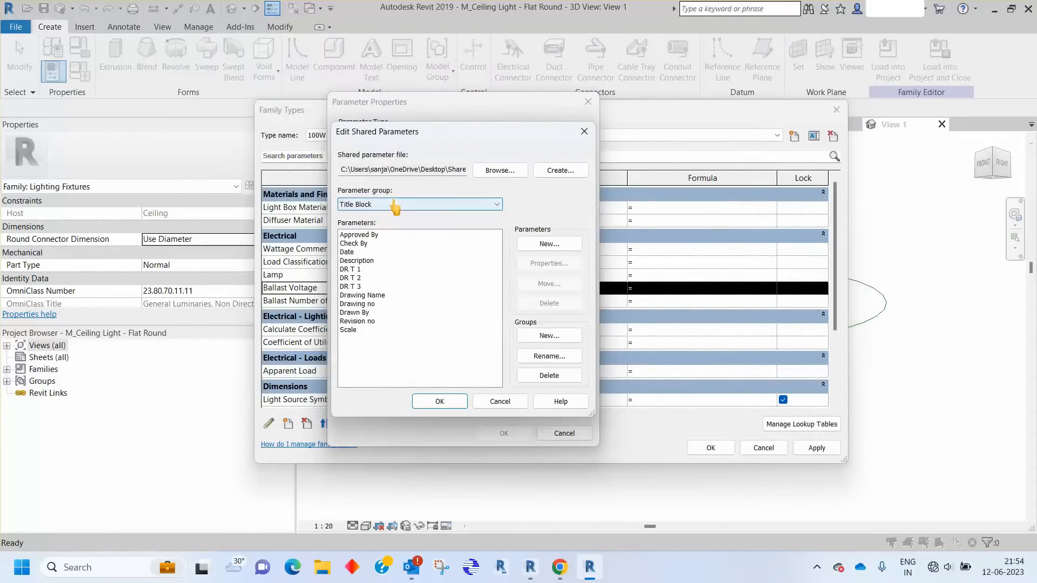
# Create a new text document named Elec Share Parameter on the Desktop while browsing for a shared parameter file
pyautogui.click(494, 172)
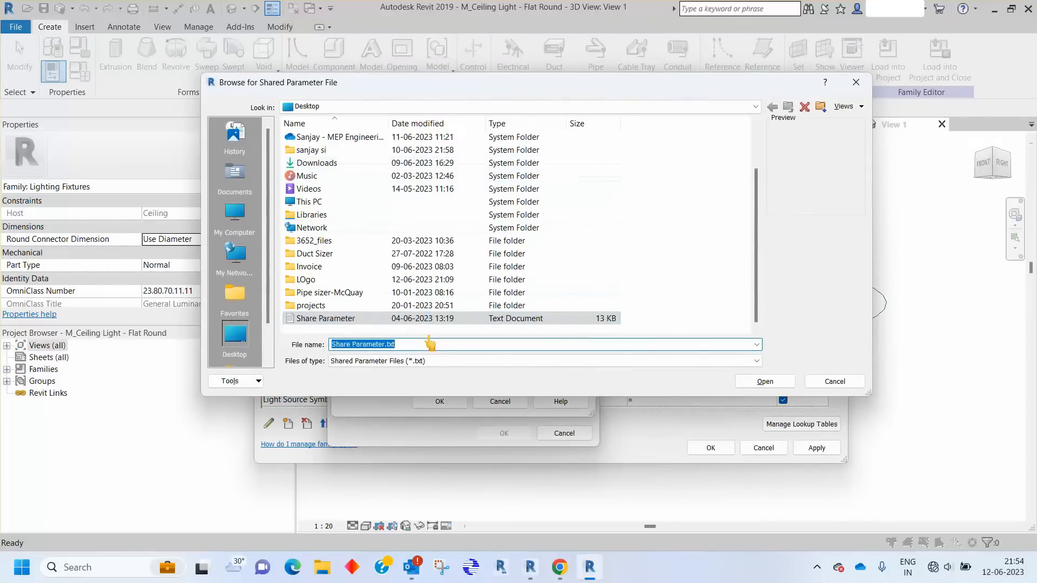
pyautogui.rightClick(682, 249)
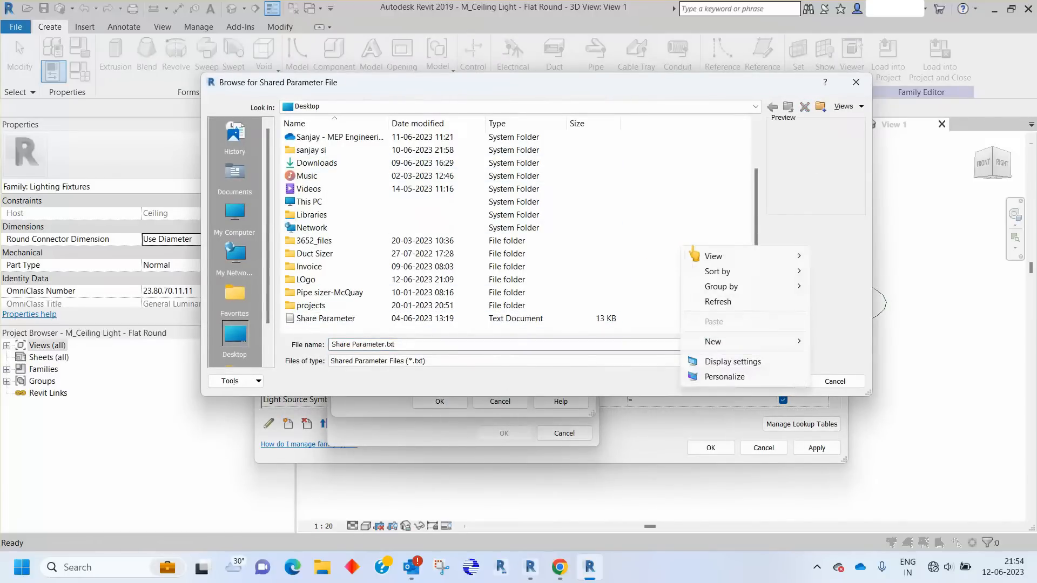
pyautogui.moveTo(729, 342)
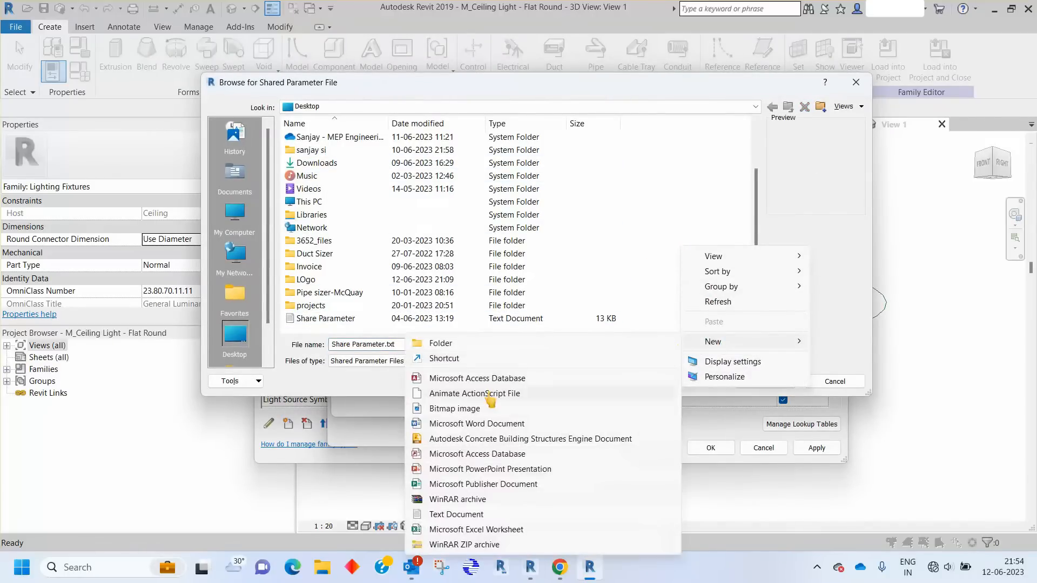
pyautogui.click(455, 514)
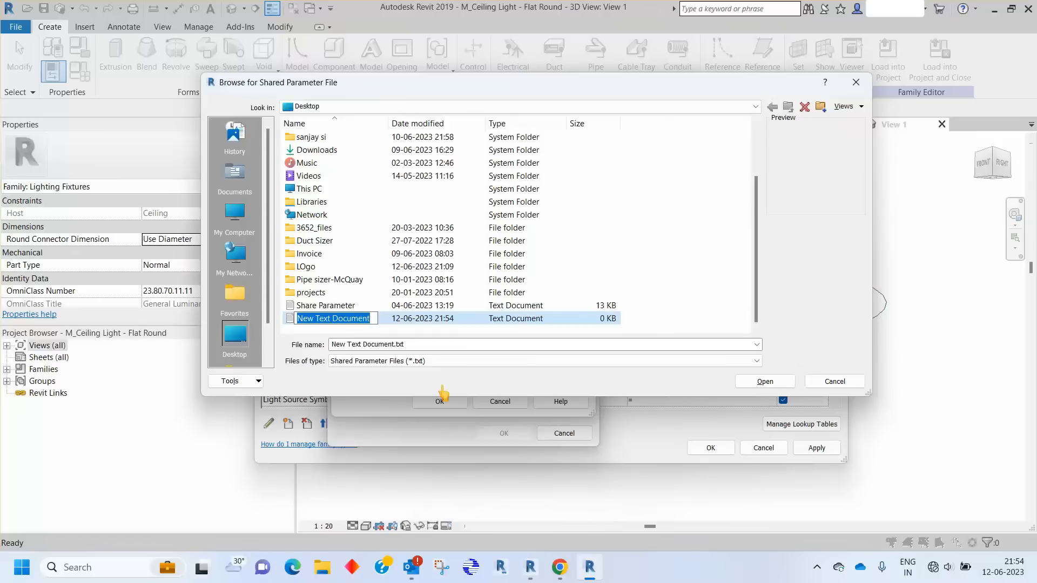
pyautogui.write('Elec')
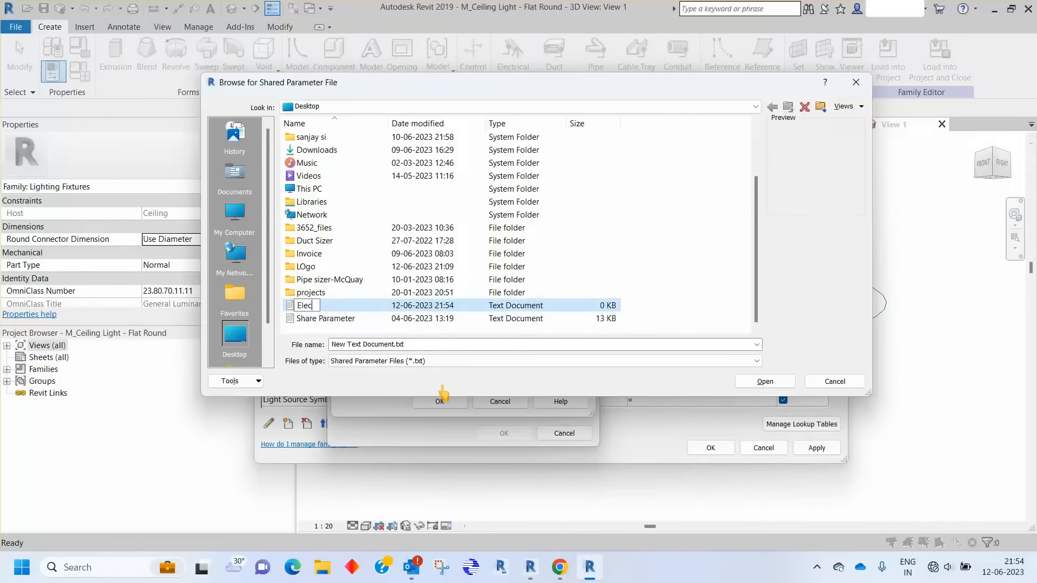
pyautogui.write(' Share Parameter')
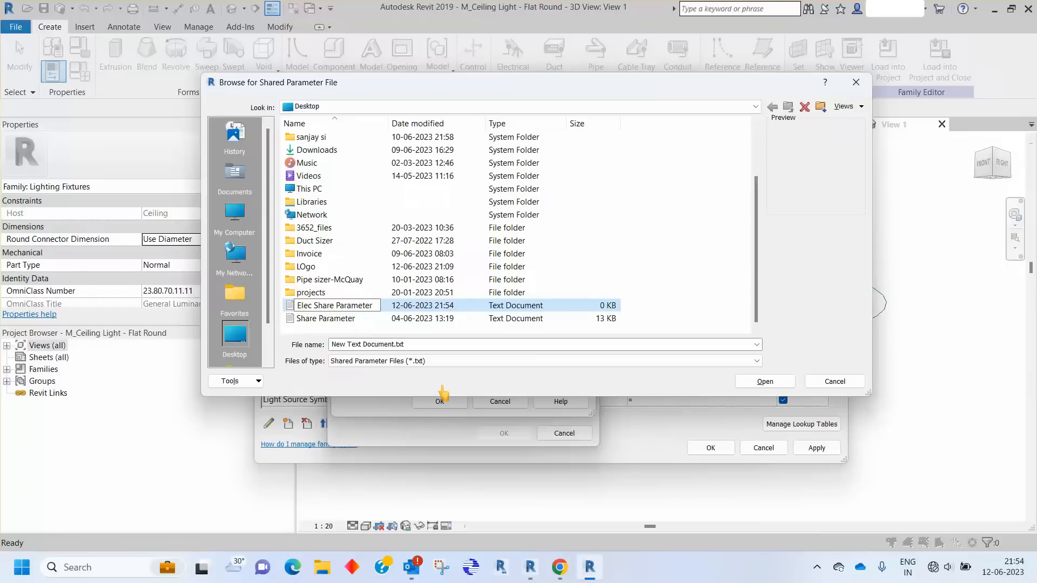
pyautogui.press('Return')
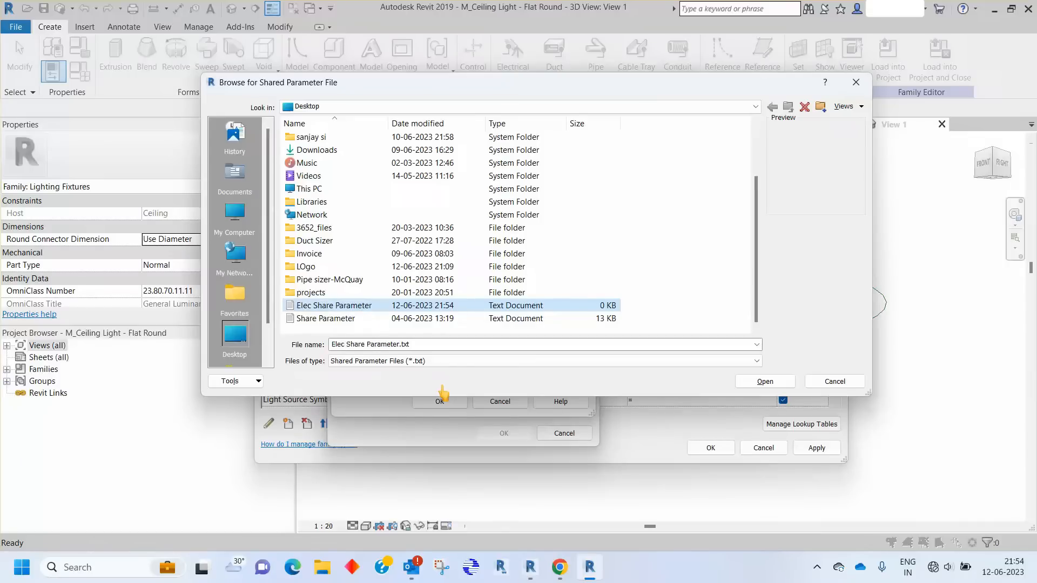
# Load Elec Share Parameter.txt as the shared parameter file and create a parameter group named Electrcal Model in it
pyautogui.click(765, 381)
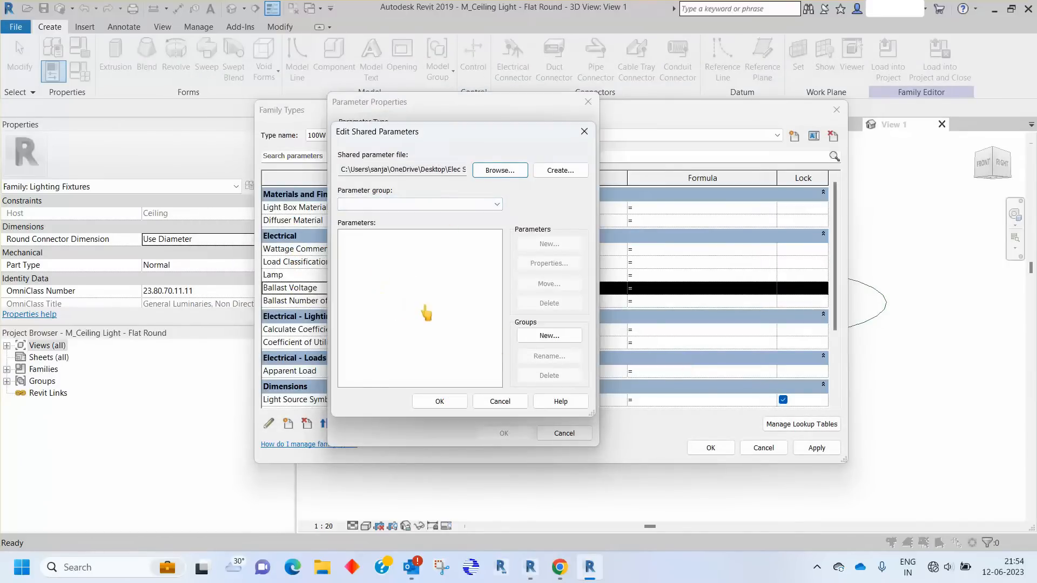
pyautogui.click(543, 338)
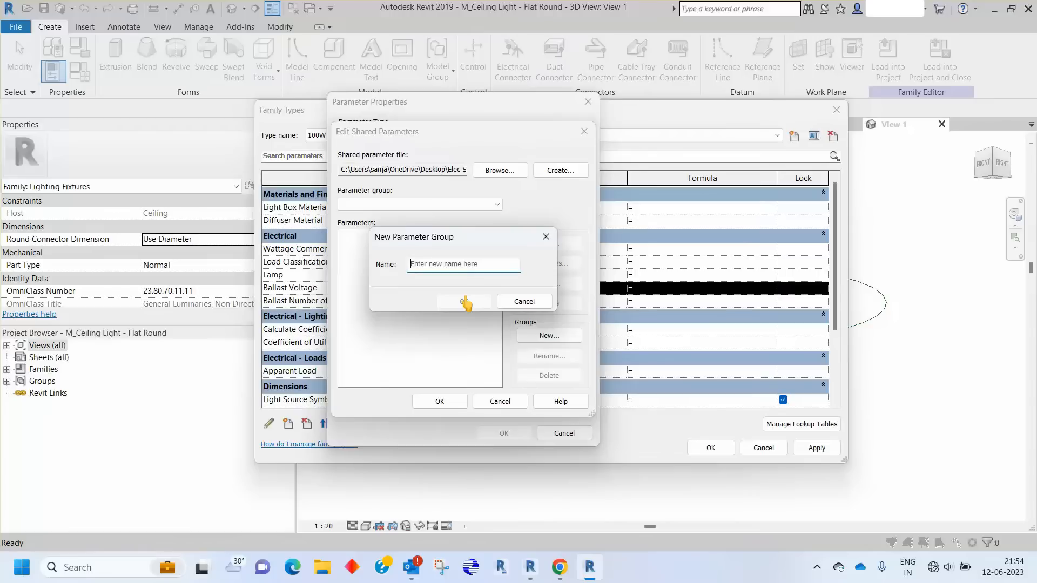
pyautogui.write('Electrcal Model')
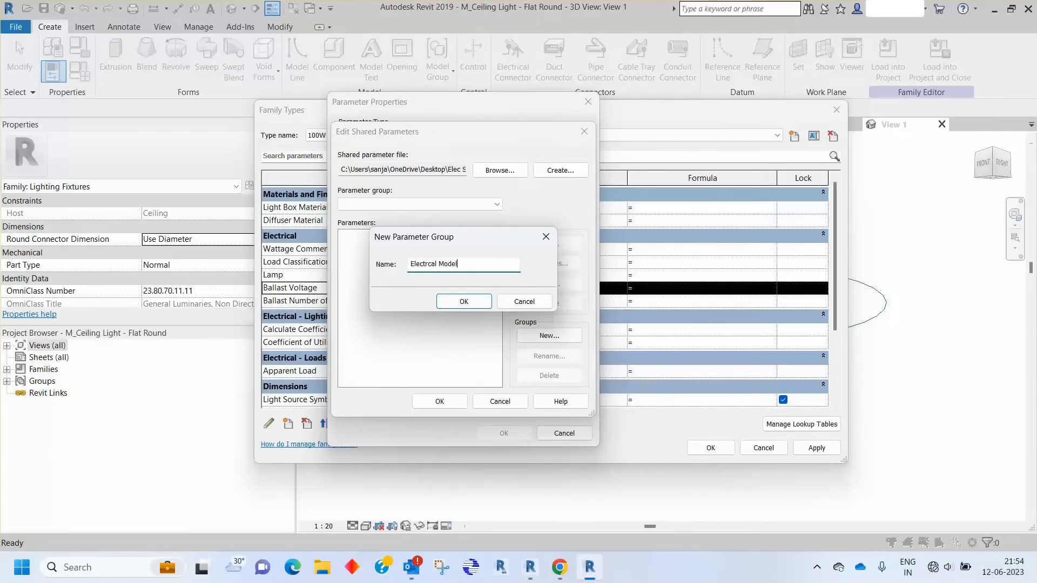
pyautogui.click(464, 301)
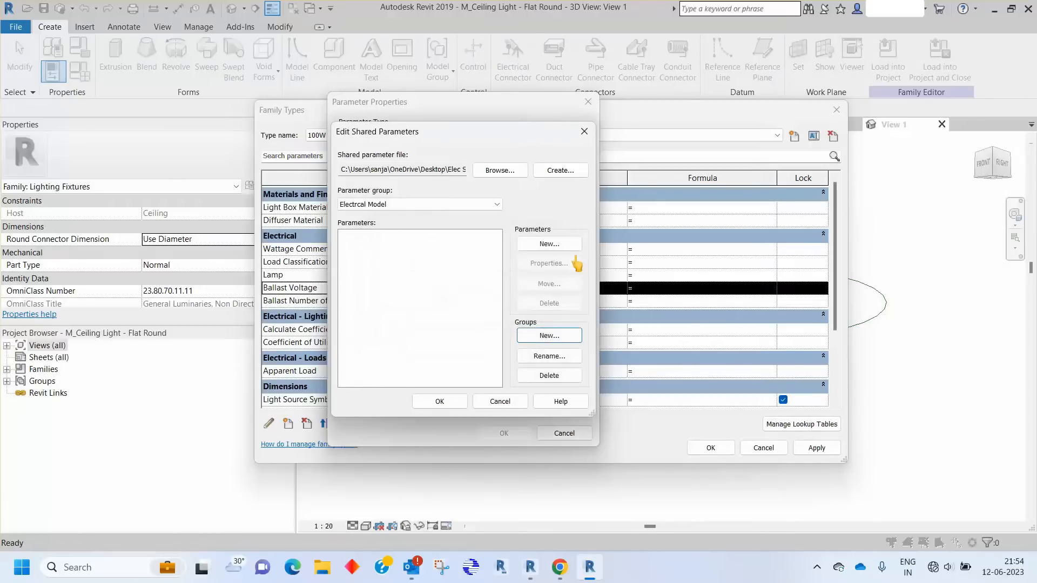
# Create a shared parameter named Sheet Assign in the Electrcal Model group, with Common discipline and Text type
pyautogui.click(560, 245)
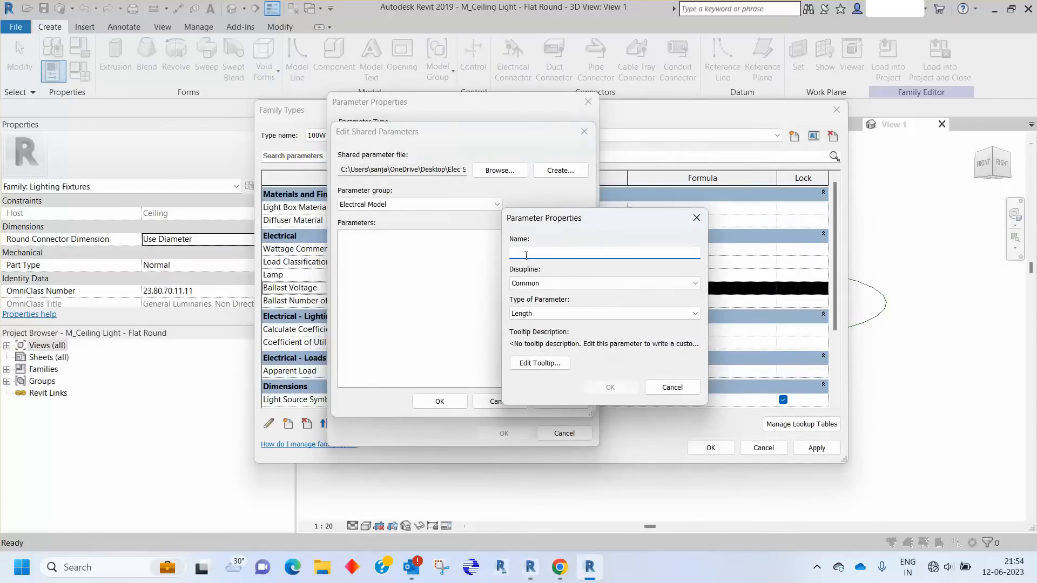
pyautogui.write('Sheet Assign')
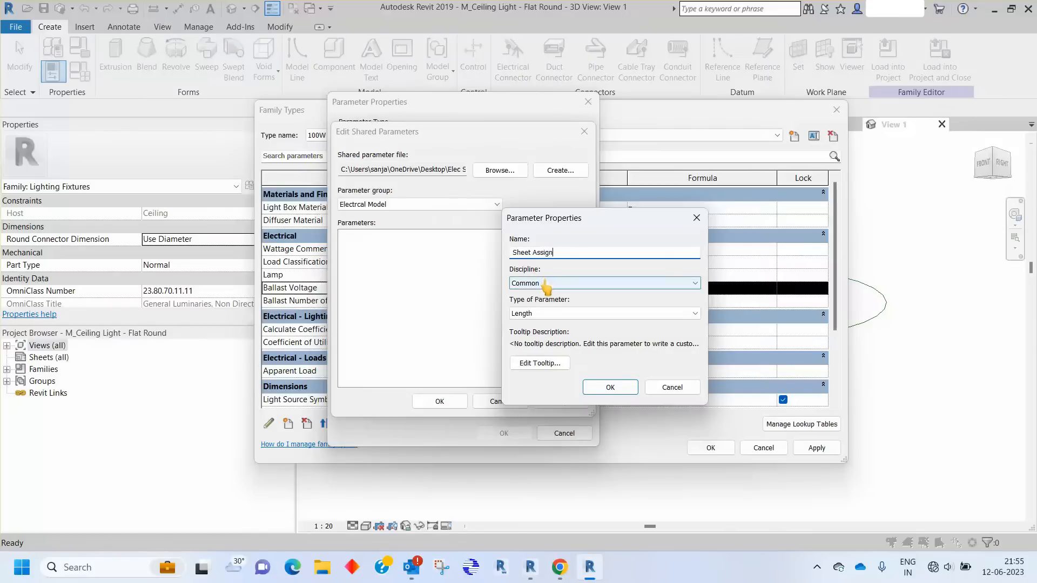
pyautogui.click(540, 313)
pyautogui.scroll(3, 542, 333)
pyautogui.click(542, 325)
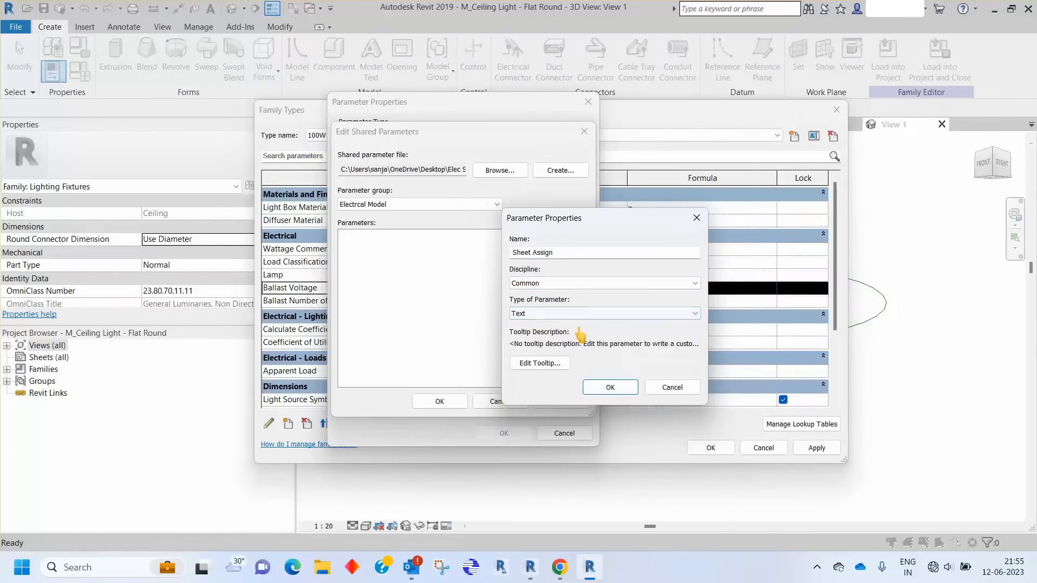
pyautogui.click(610, 387)
pyautogui.click(440, 401)
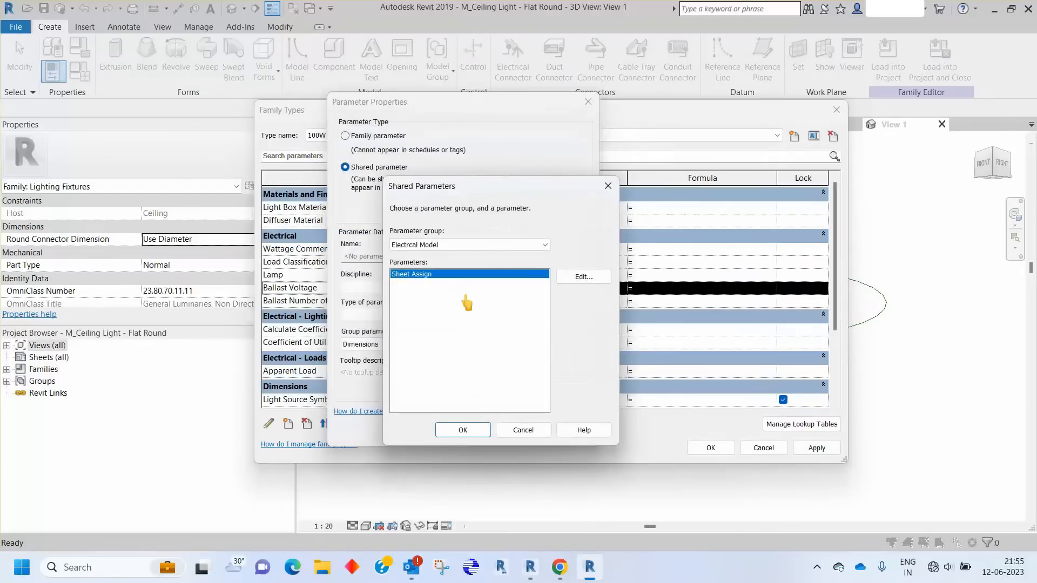
# Add Sheet Assign to the flat round light family as an instance parameter grouped under Text, and accept the family types
pyautogui.click(460, 428)
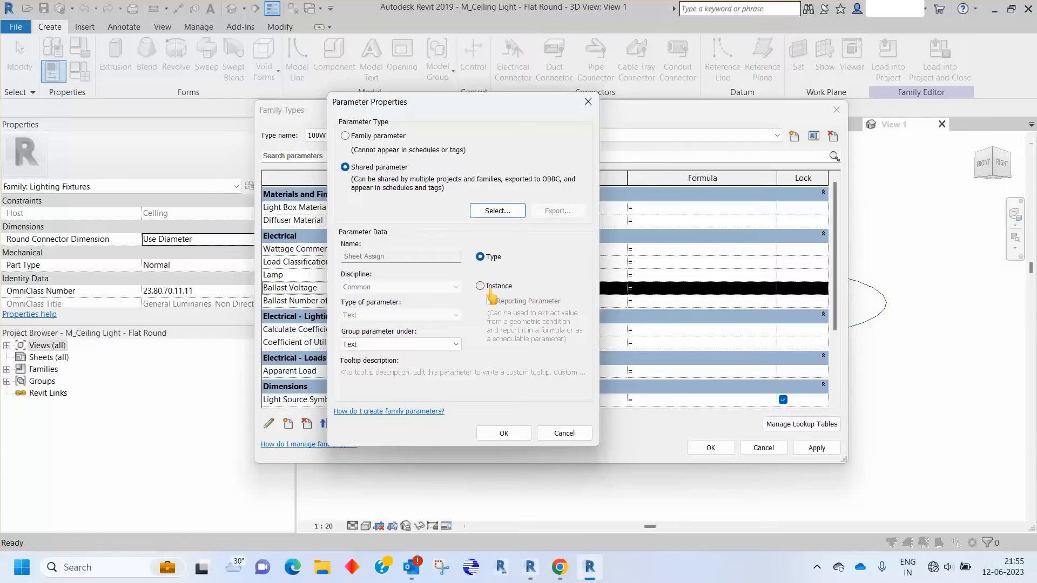
pyautogui.click(489, 288)
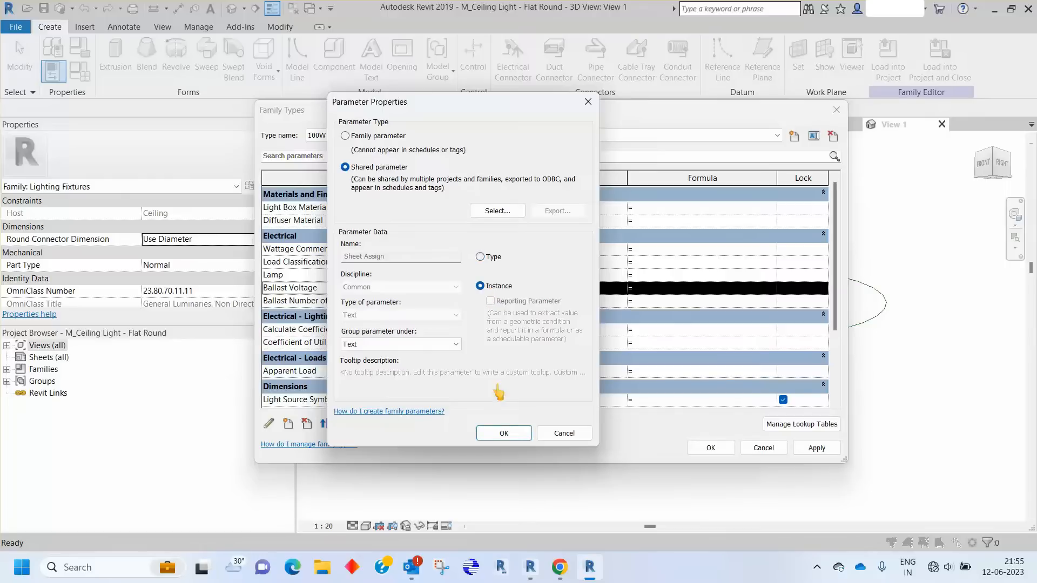
pyautogui.click(504, 433)
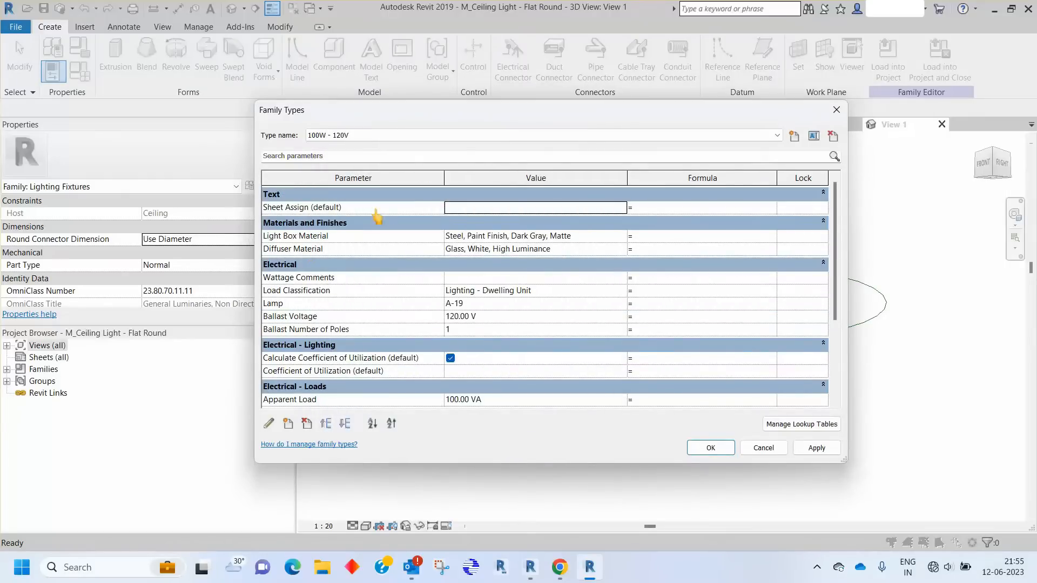
pyautogui.click(713, 448)
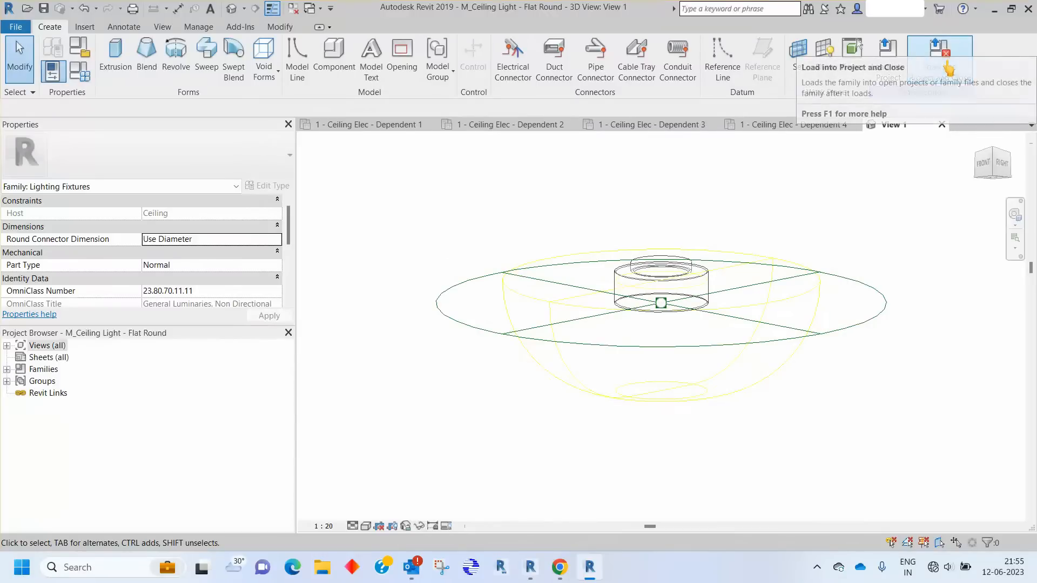
# Load the flat round light family into the project and close it without saving, overwriting the existing version and its parameter values
pyautogui.click(942, 81)
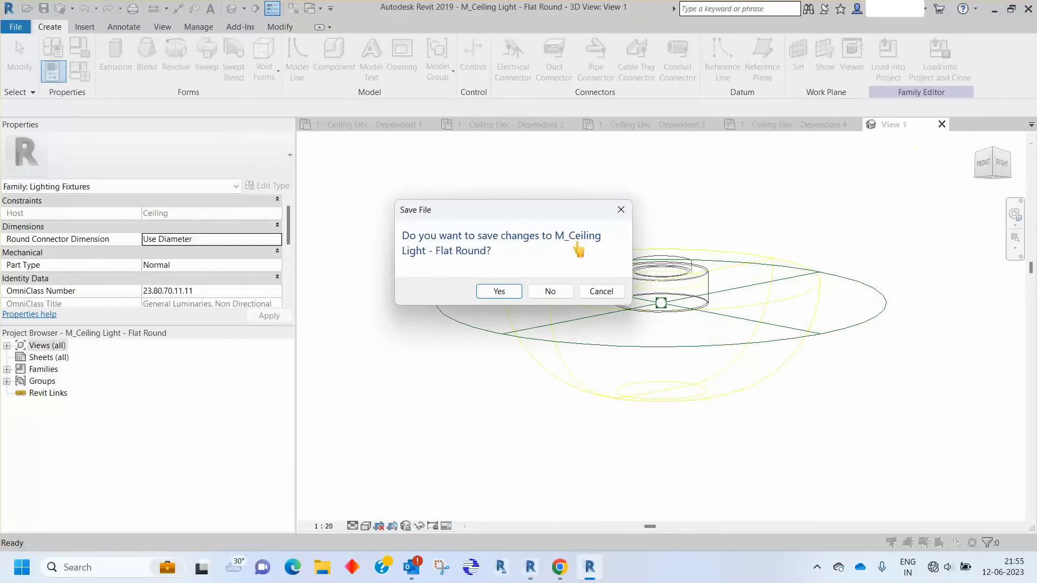
pyautogui.click(546, 293)
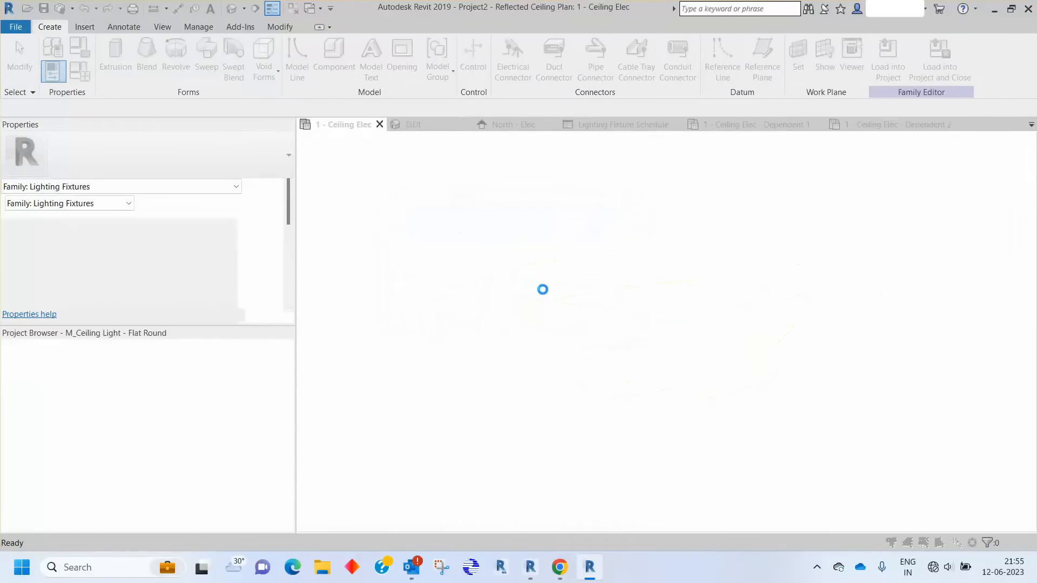
pyautogui.click(535, 292)
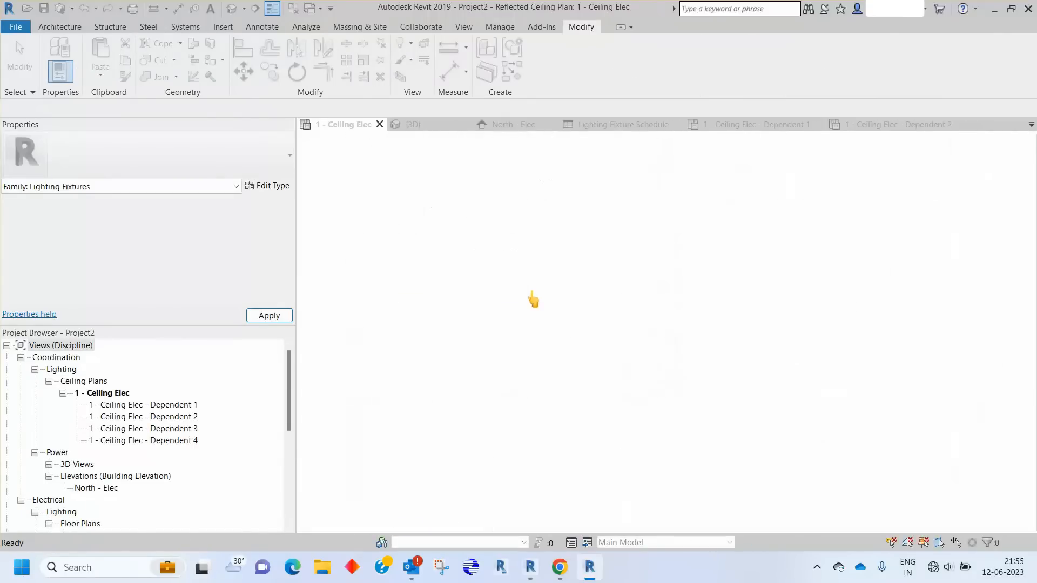
# Select the 60W flat round light at the ceiling's upper-left corner and examine its properties for the Sheet Assign field
pyautogui.click(473, 215)
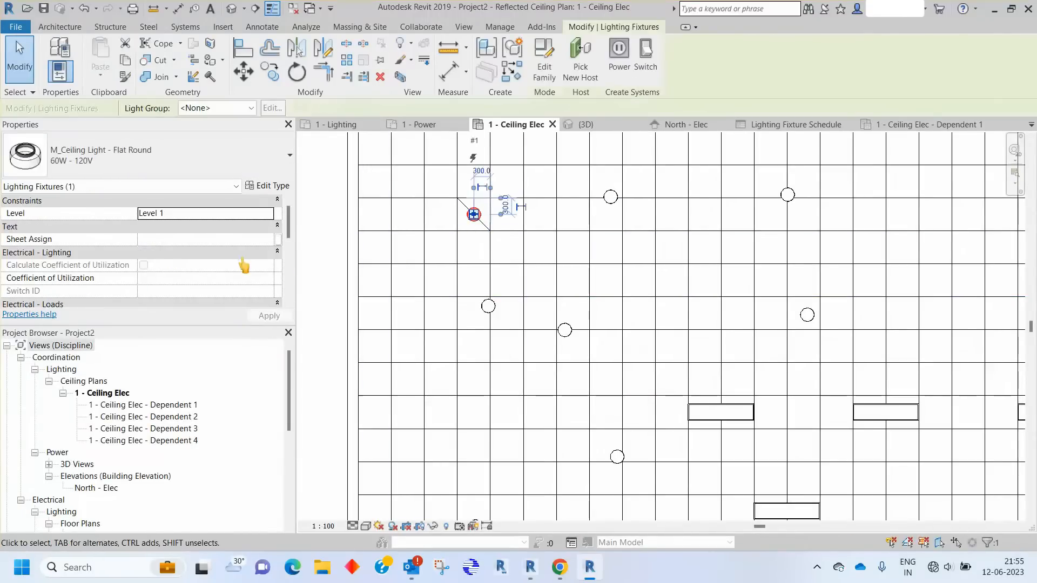
pyautogui.scroll(-3, 243, 266)
pyautogui.scroll(3, 158, 250)
pyautogui.click(184, 238)
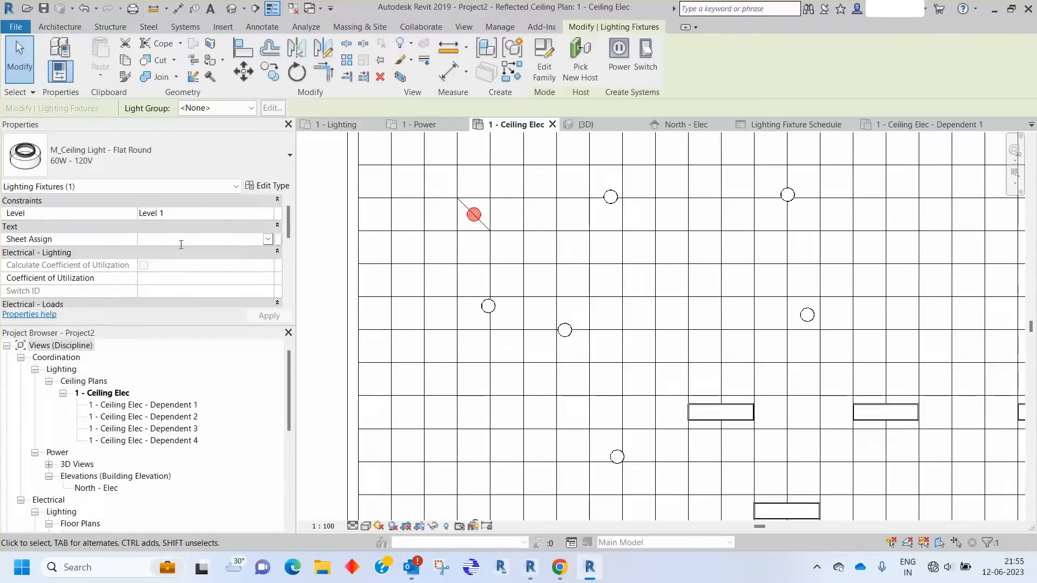
# Edit the M_Ceiling Light - Linear Box family and add the shared parameter Sheet Assign as an instance parameter grouped under Text
pyautogui.click(720, 412)
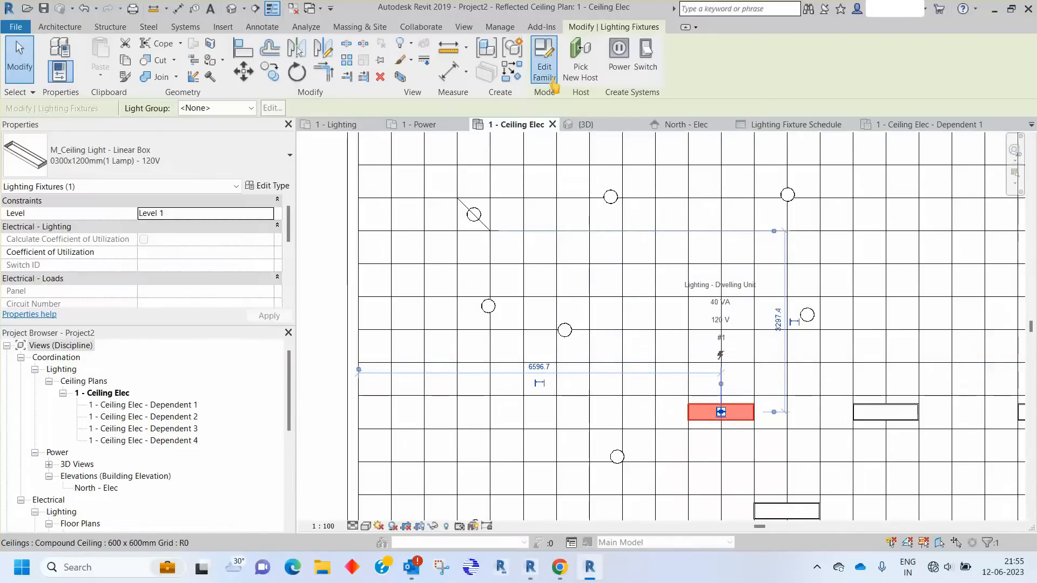
pyautogui.click(544, 56)
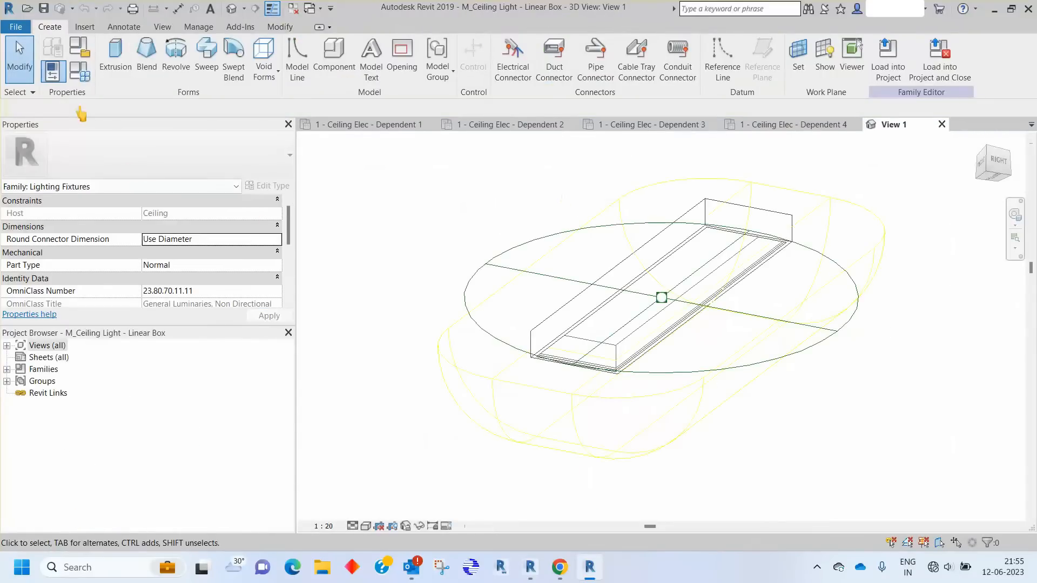
pyautogui.click(50, 71)
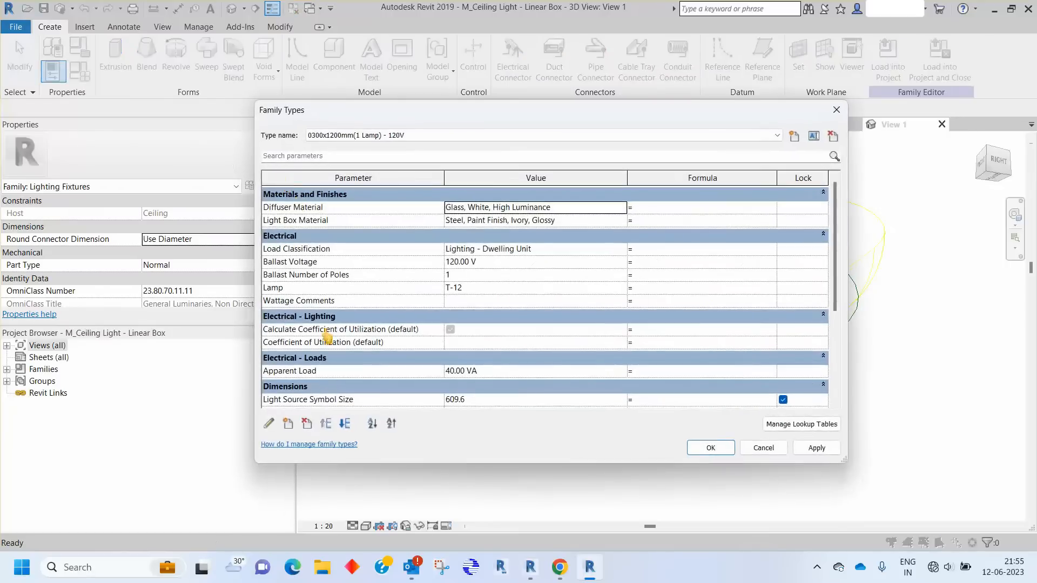
pyautogui.click(285, 424)
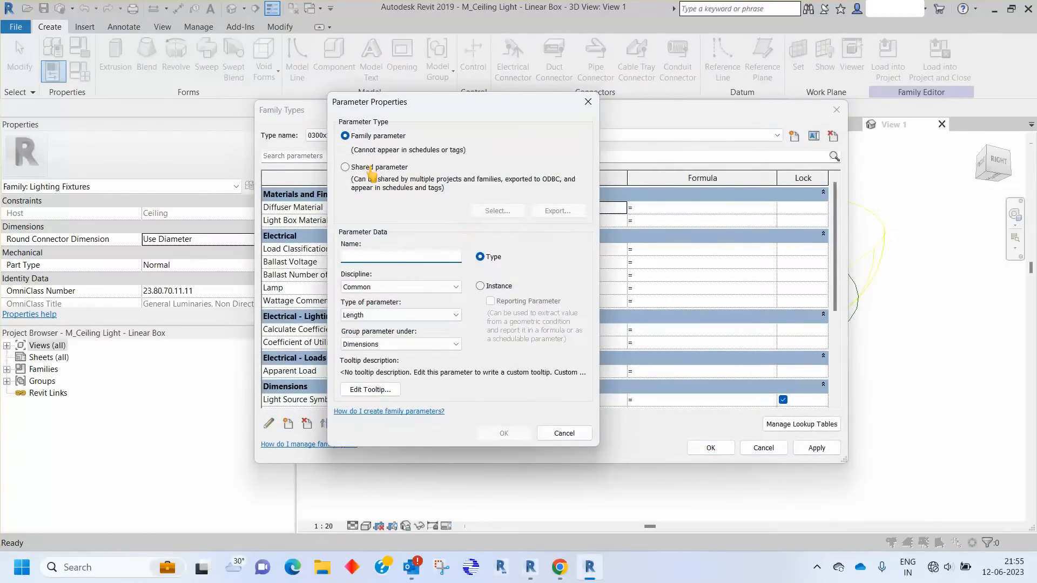
pyautogui.click(371, 169)
pyautogui.click(497, 211)
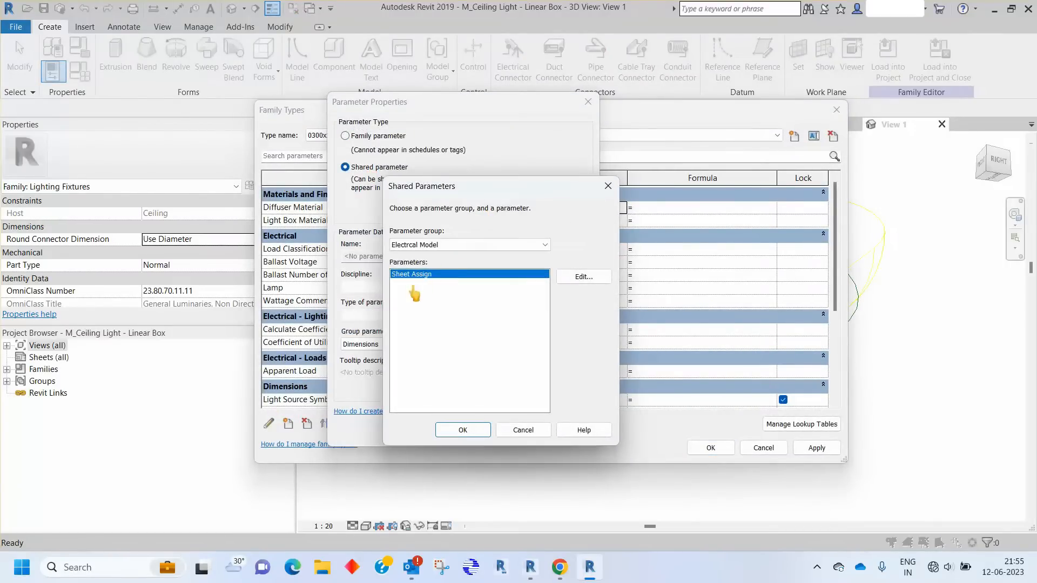
pyautogui.click(463, 431)
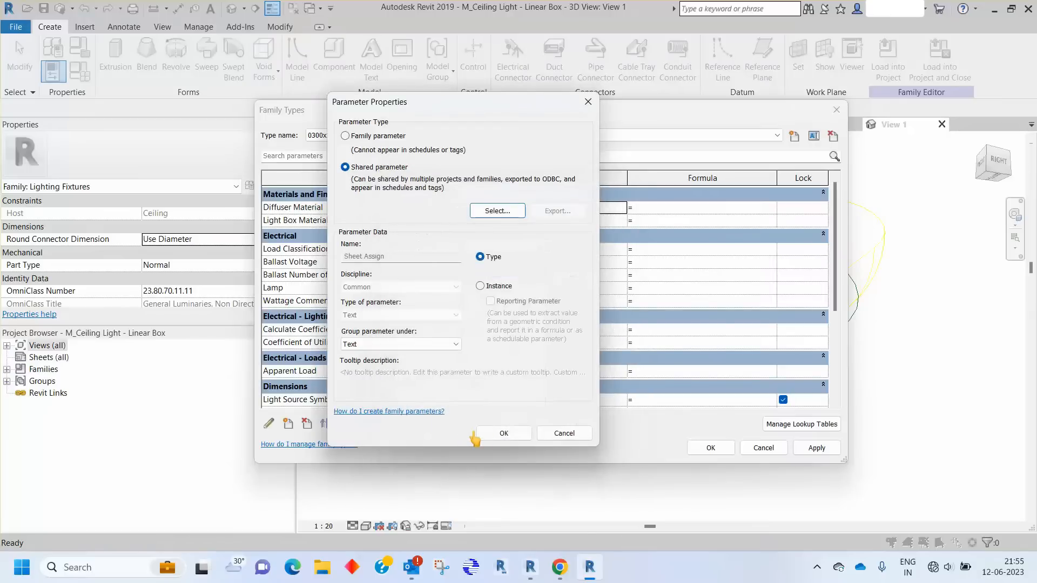
pyautogui.click(509, 433)
pyautogui.click(702, 447)
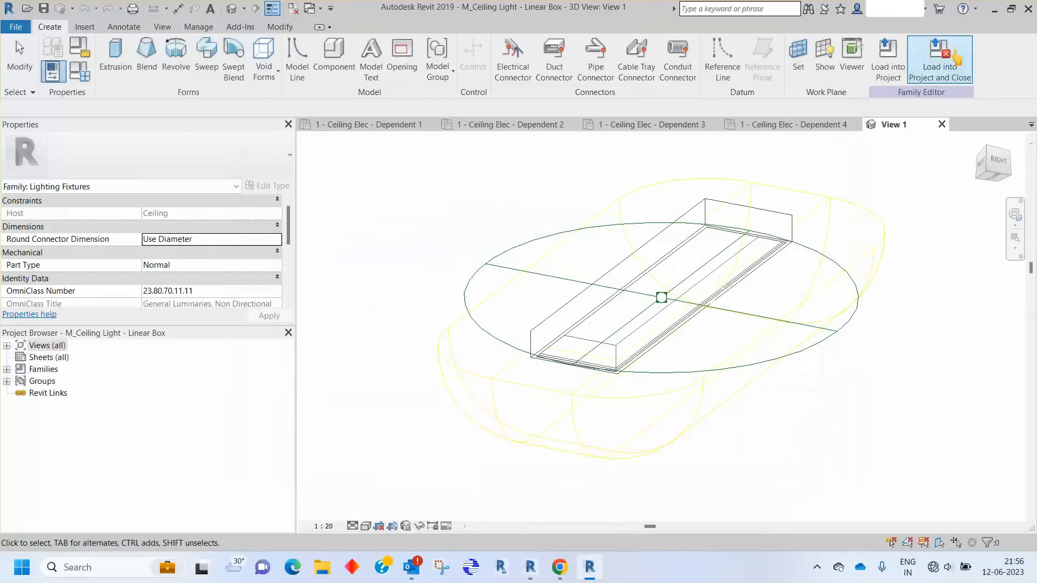
# Load the Linear Box family into the project without saving, overwriting the existing version and its parameter values, and check a fixture's Sheet Assign property
pyautogui.click(940, 62)
pyautogui.click(550, 292)
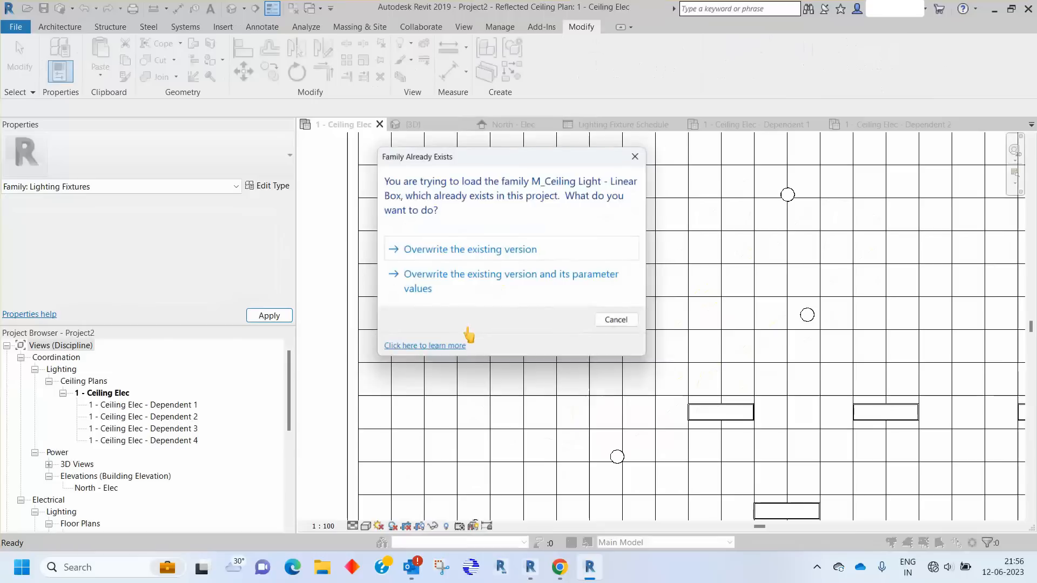
pyautogui.click(473, 290)
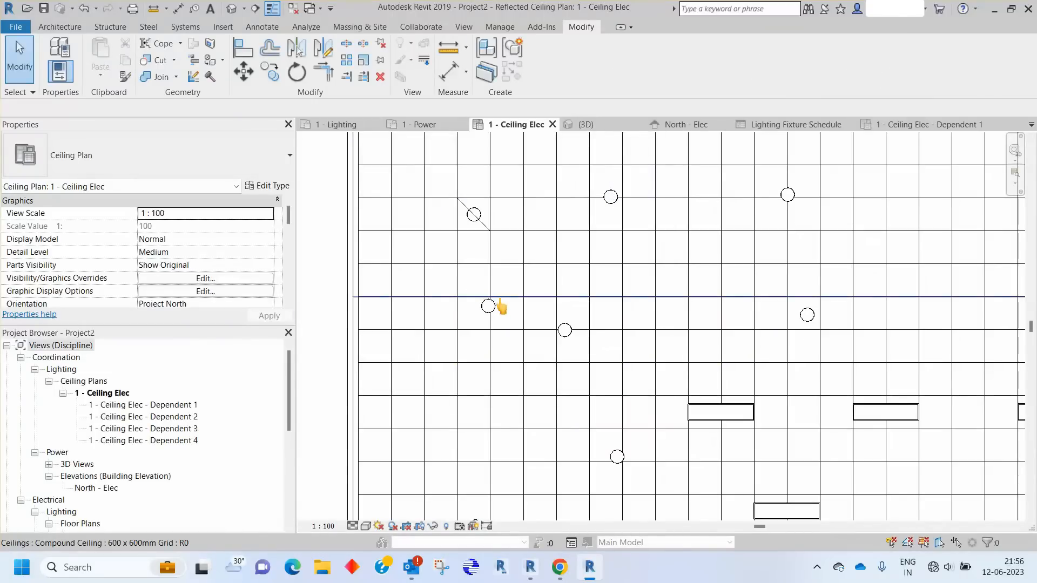
pyautogui.click(705, 415)
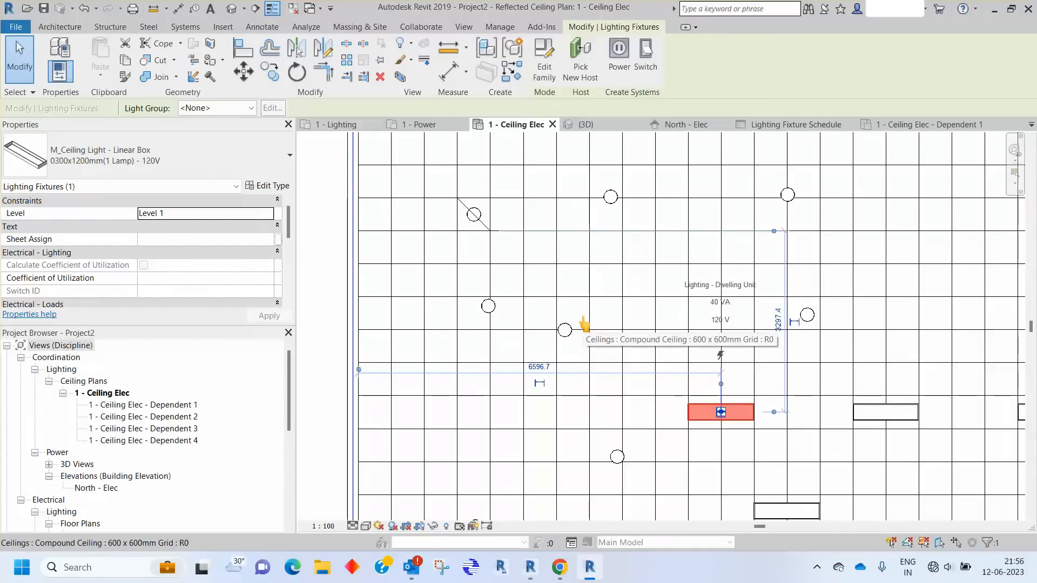
pyautogui.press('Escape')
# Select a recessed can downlight below the linear lights and check its properties for a Sheet Assign parameter
pyautogui.scroll(-2, 581, 267)
pyautogui.scroll(2, 771, 432)
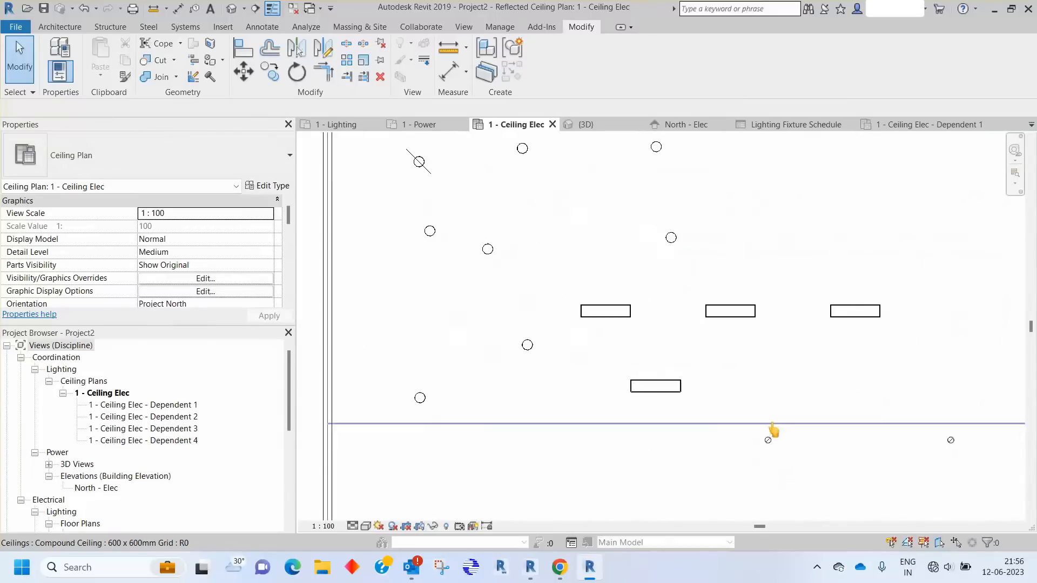
pyautogui.click(767, 440)
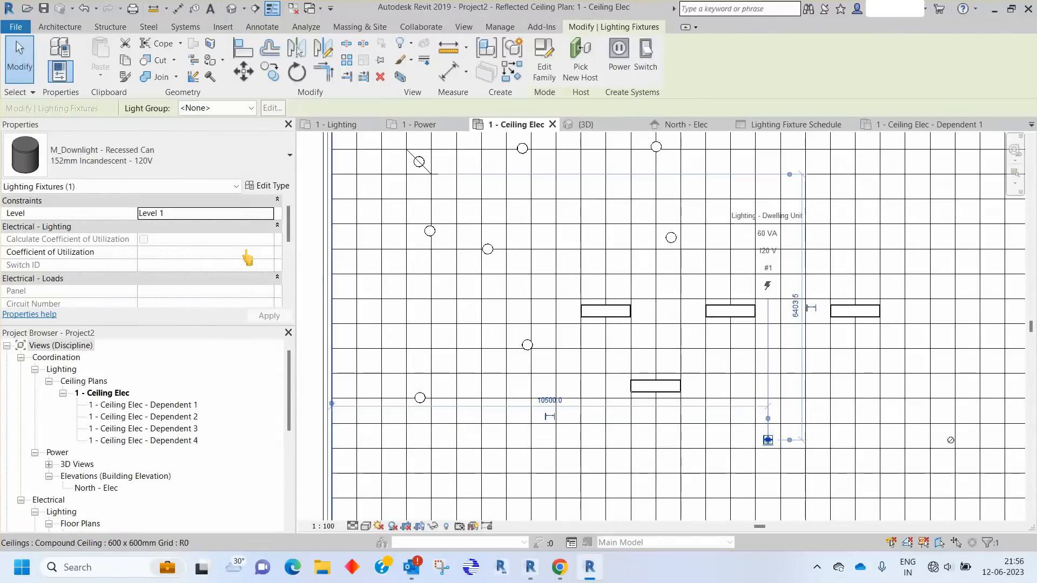
pyautogui.scroll(-4, 249, 259)
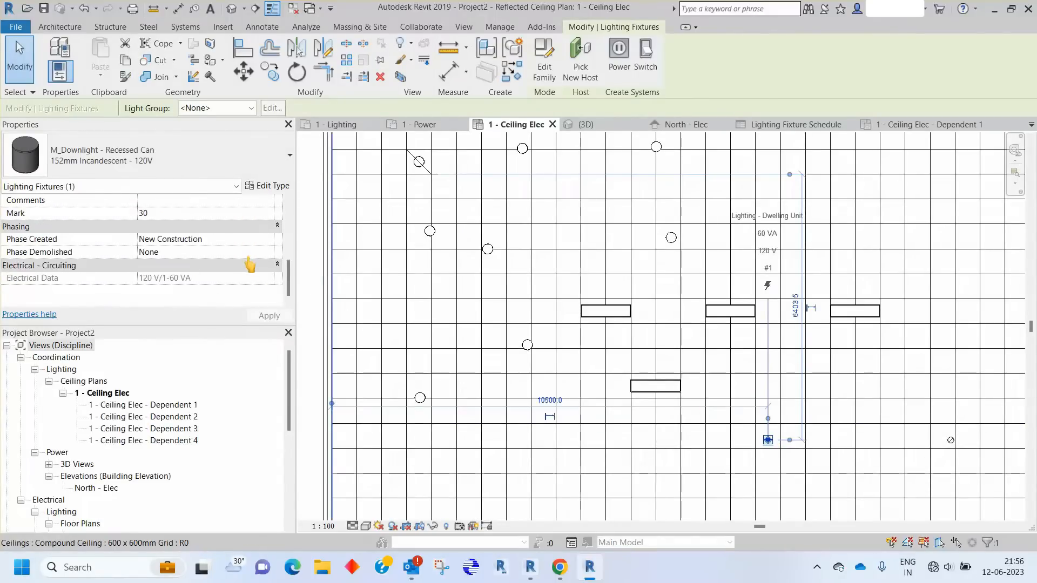
pyautogui.scroll(4, 250, 260)
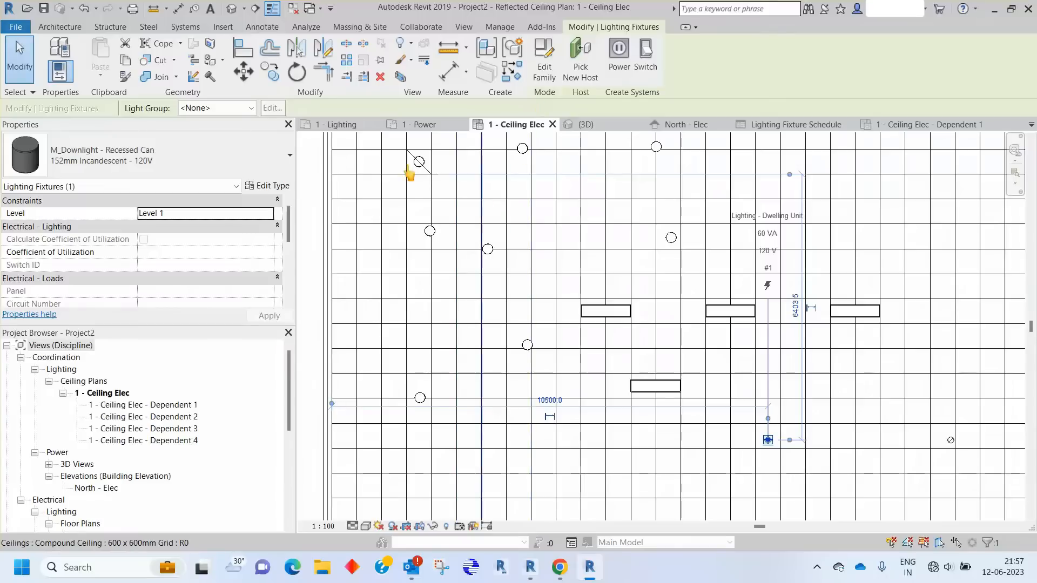
# Edit the M_Downlight - Recessed Can family and add the shared parameter Sheet Assign as an instance parameter
pyautogui.click(545, 75)
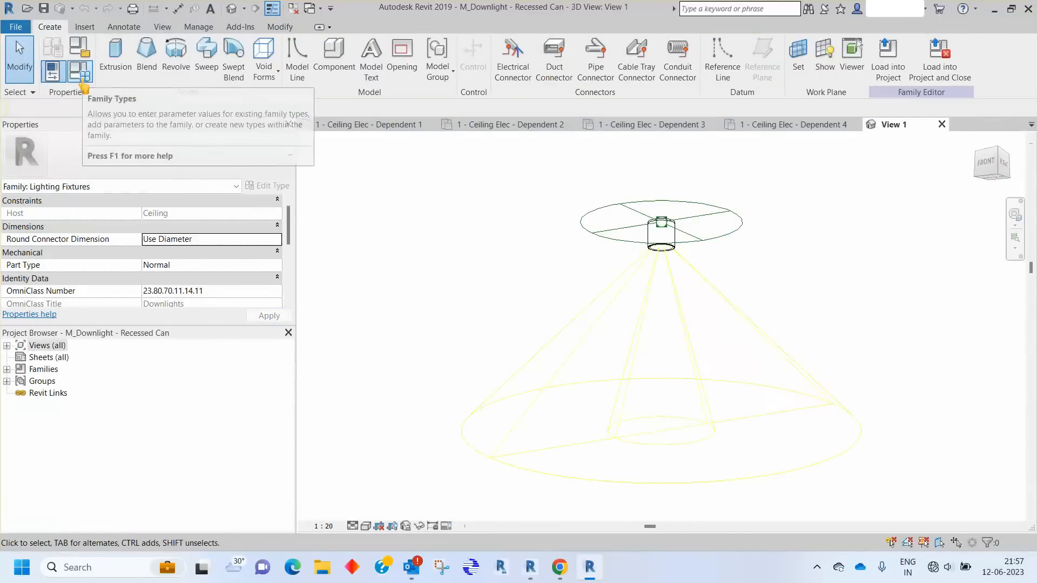
pyautogui.click(82, 85)
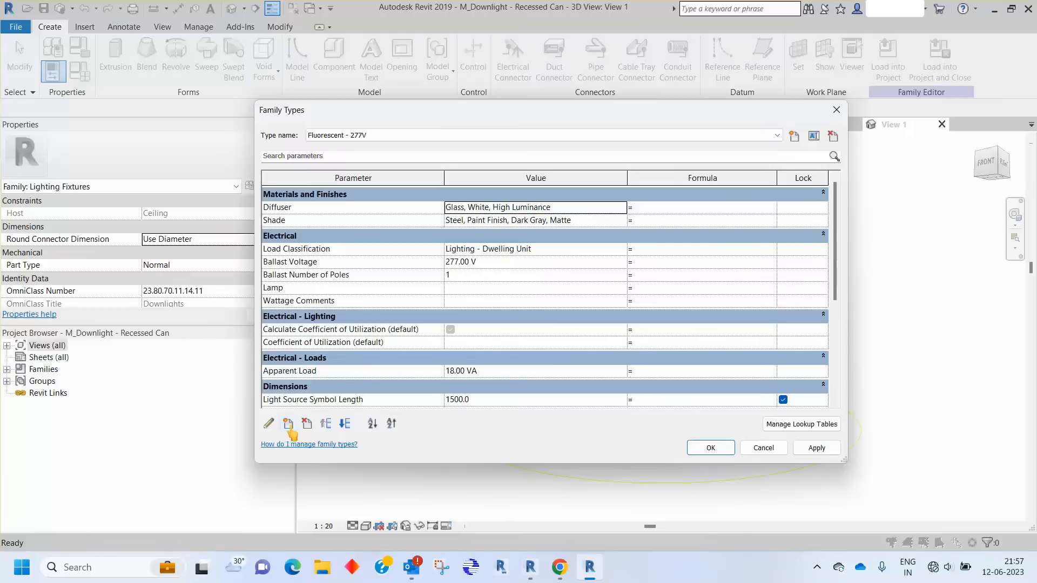
pyautogui.click(288, 424)
pyautogui.click(377, 170)
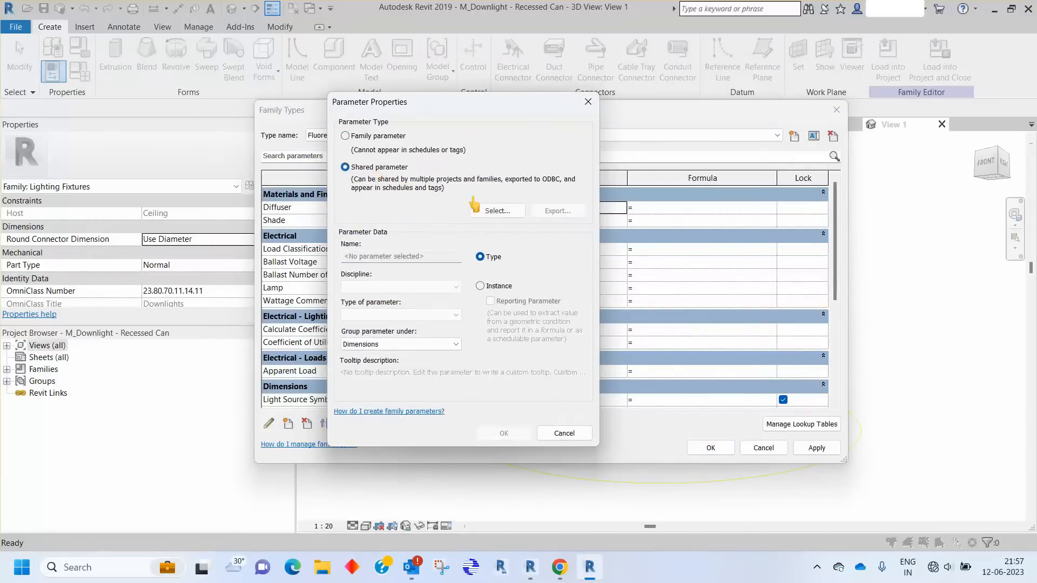
pyautogui.click(497, 211)
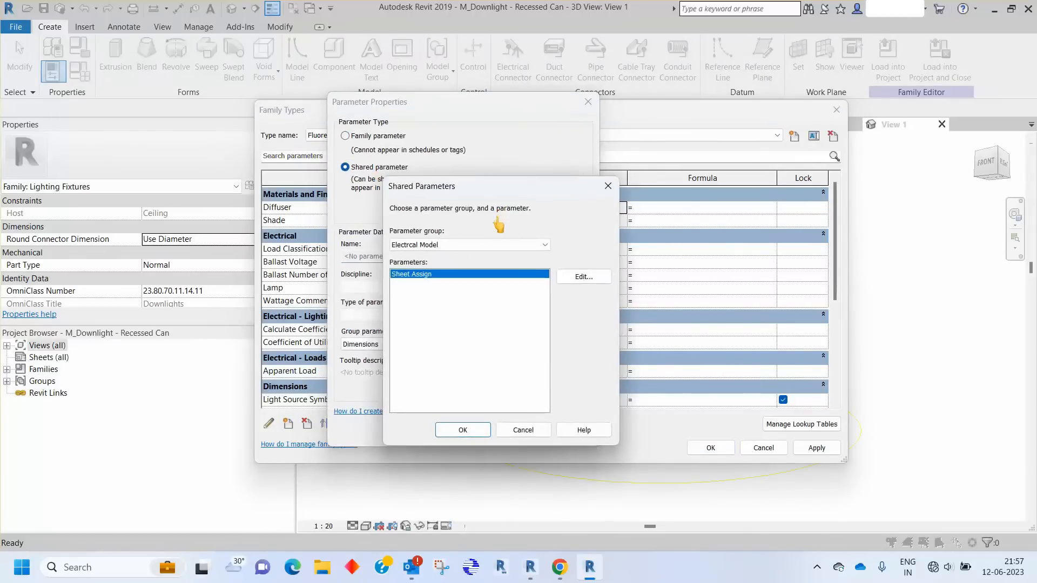
pyautogui.click(467, 431)
pyautogui.click(481, 286)
pyautogui.click(503, 432)
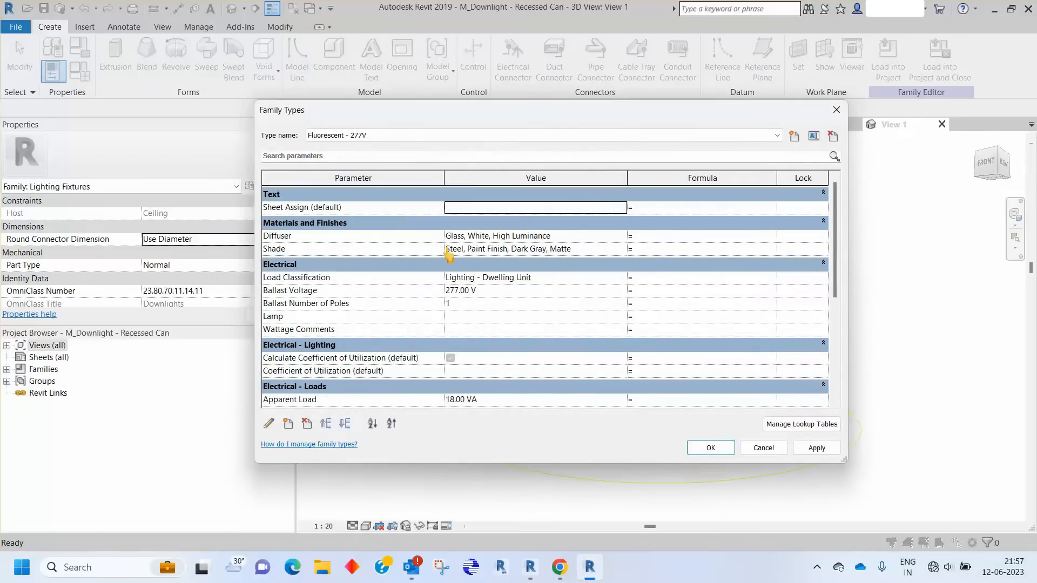
pyautogui.click(701, 448)
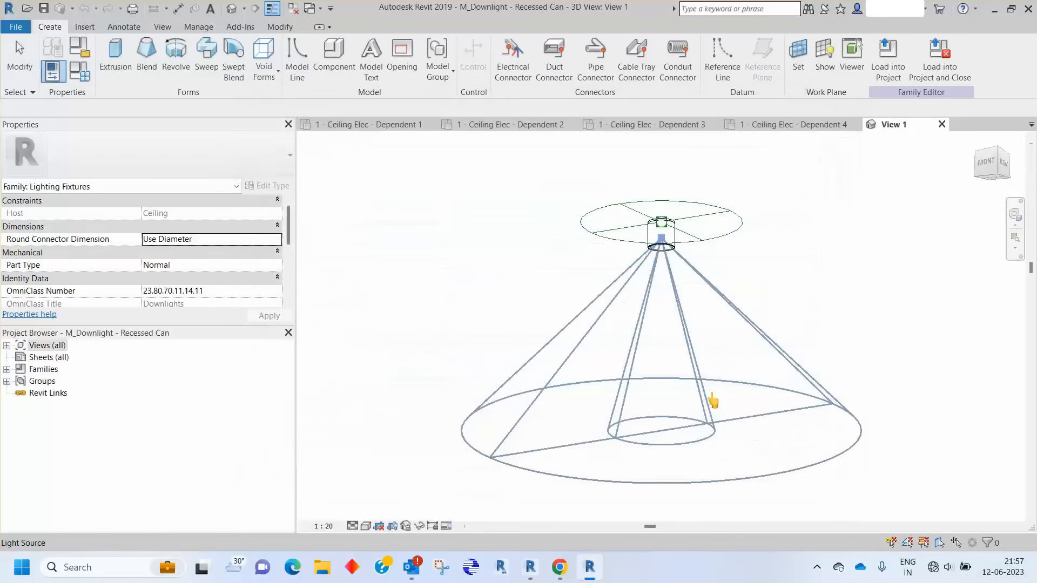
# Load the Recessed Can family into the project without saving, overwriting the existing version, and check a downlight's Sheet Assign property
pyautogui.click(951, 73)
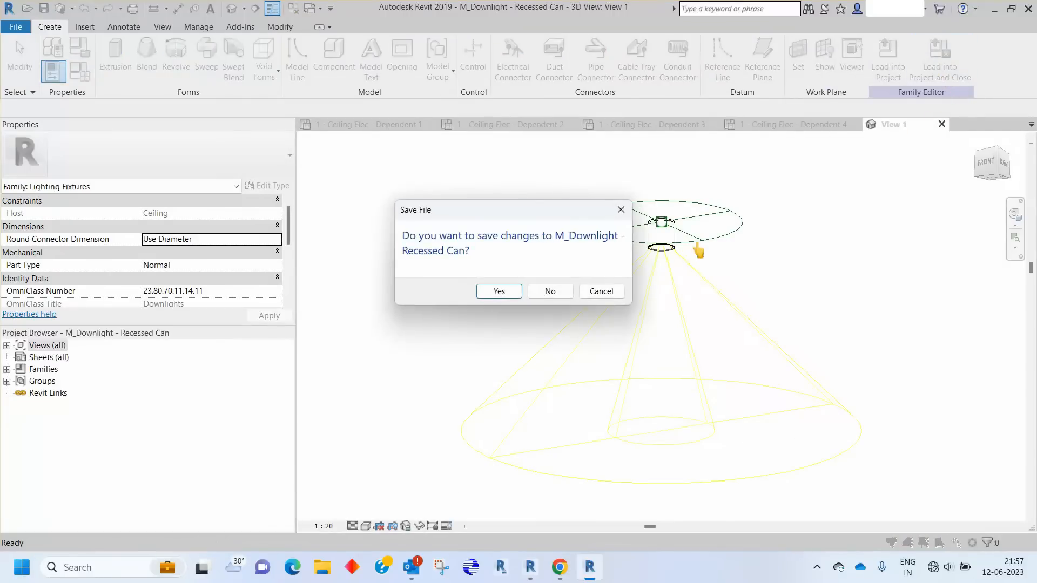
pyautogui.click(548, 292)
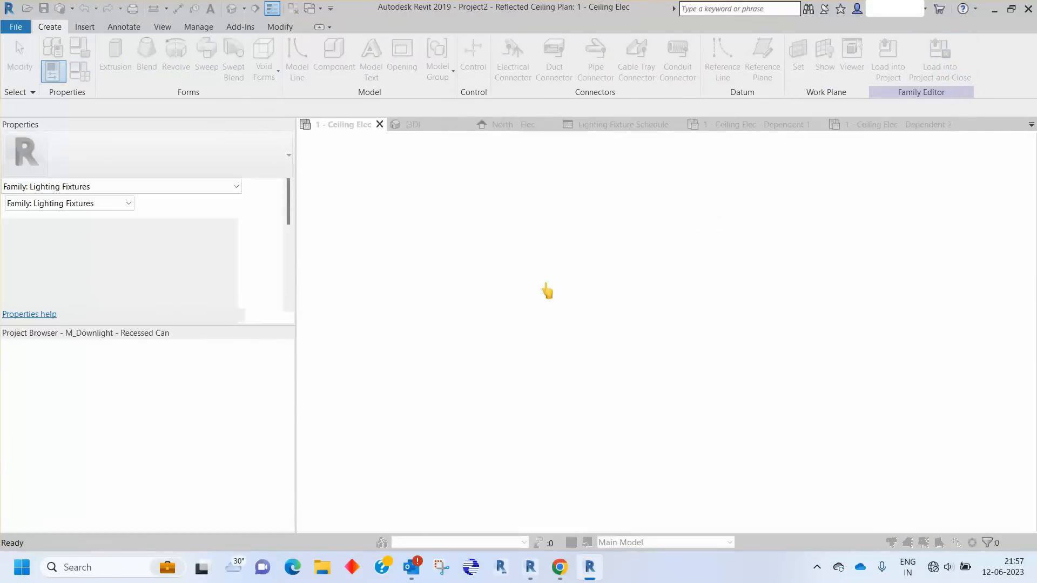
pyautogui.click(446, 289)
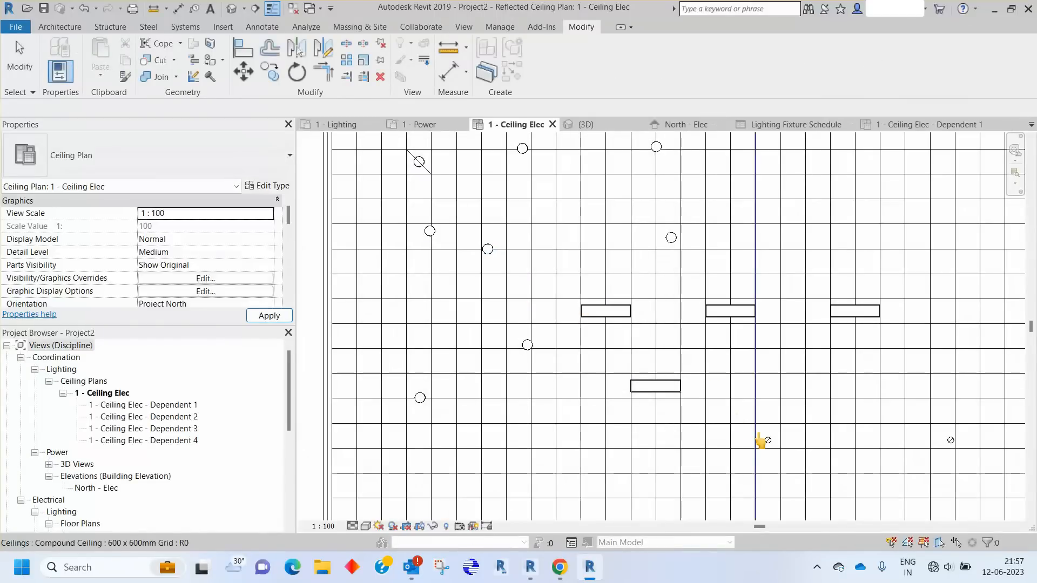
pyautogui.click(768, 440)
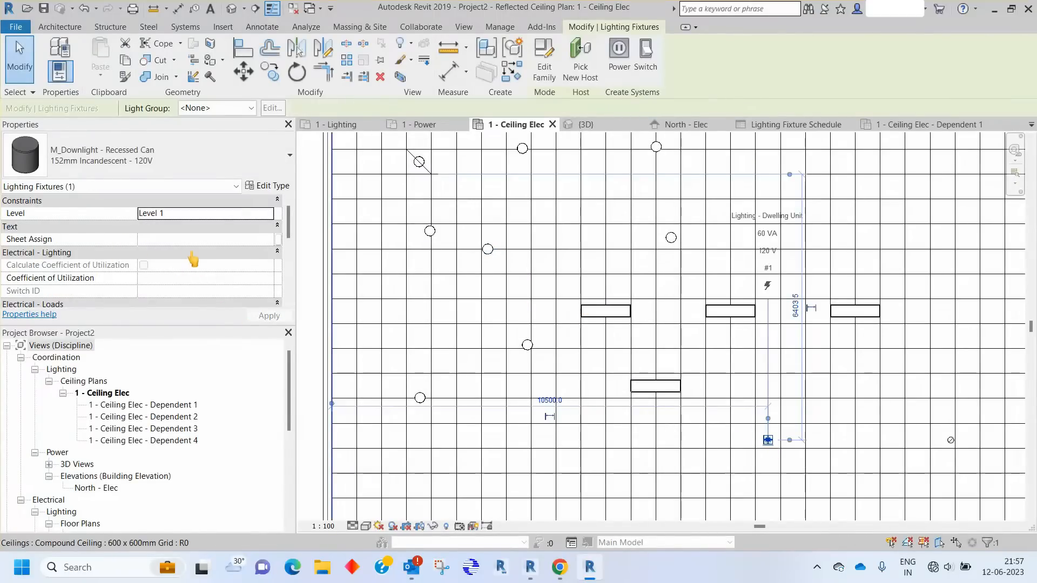
pyautogui.scroll(-6, 523, 324)
pyautogui.press('Escape')
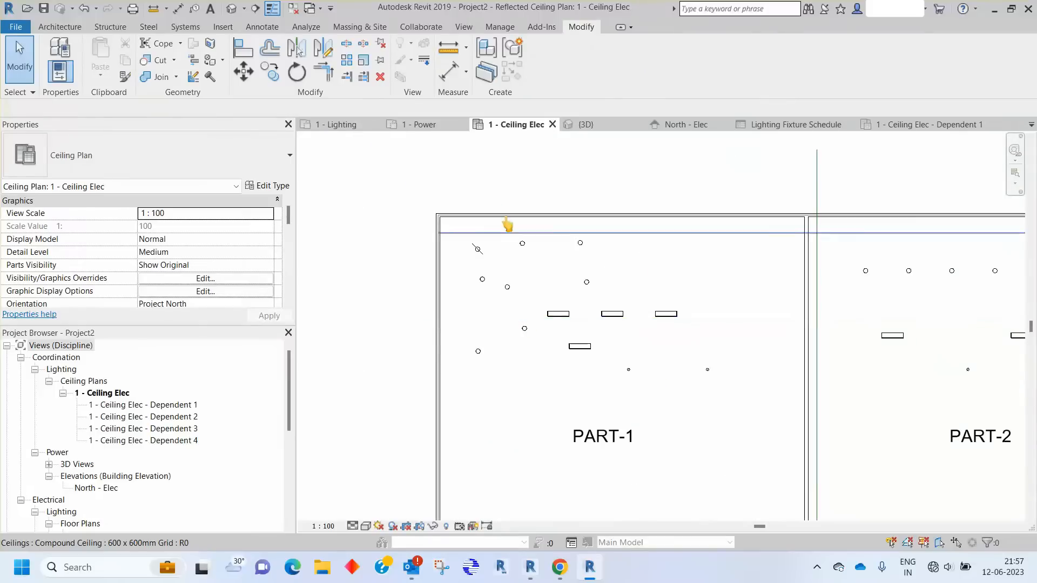
# Add the Sheet Assign field to the Lighting Fixture Schedule as its last column
pyautogui.scroll(-1, 483, 205)
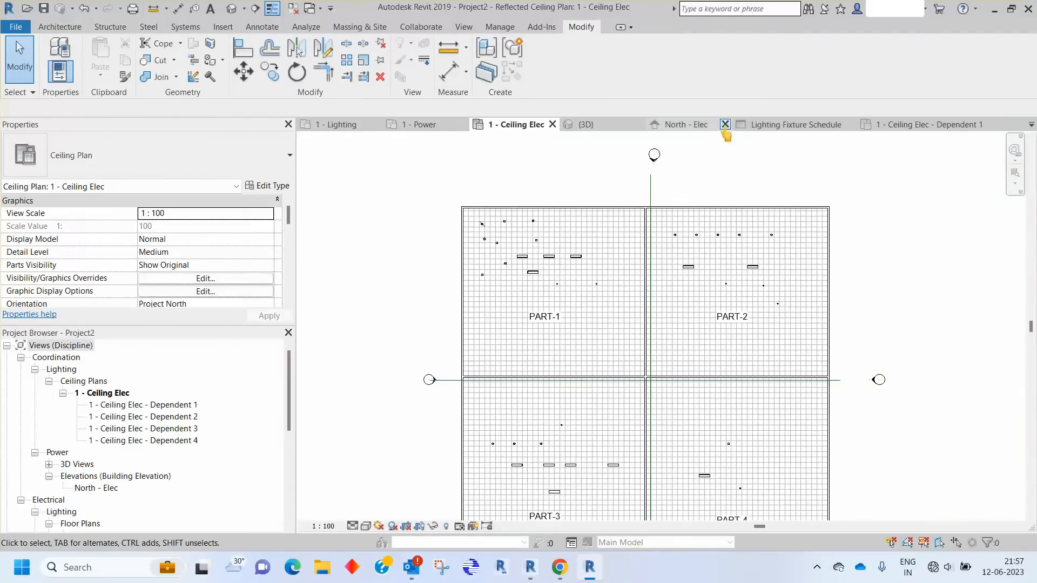
pyautogui.click(796, 125)
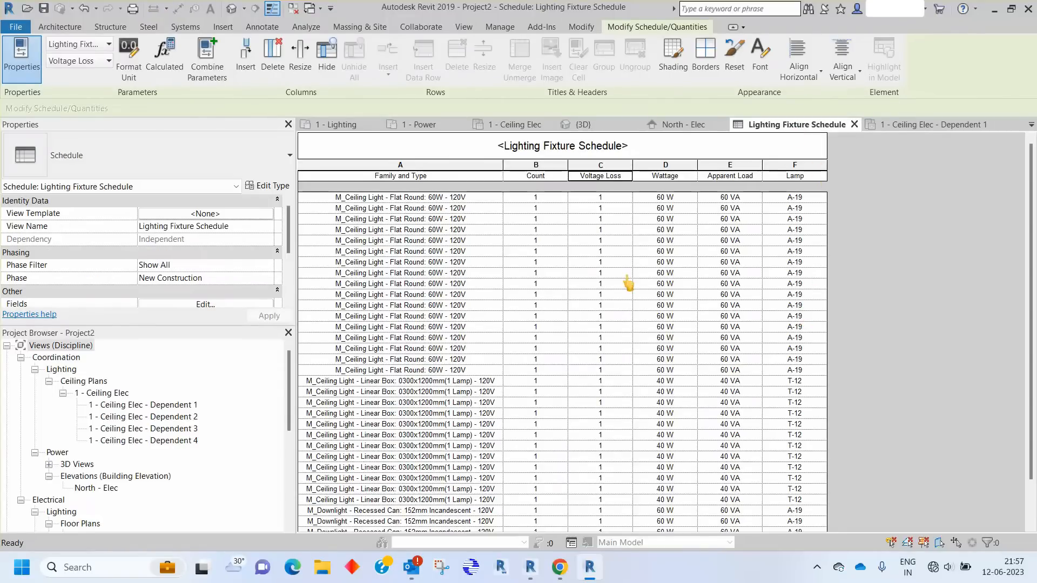
pyautogui.scroll(-2, 228, 238)
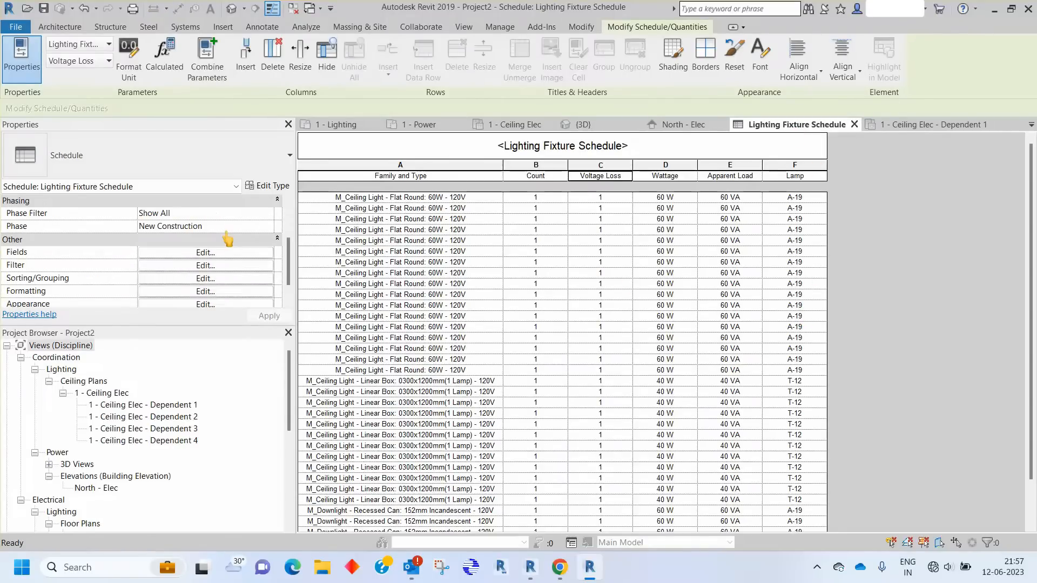
pyautogui.click(204, 258)
pyautogui.click(315, 322)
pyautogui.scroll(-8, 316, 329)
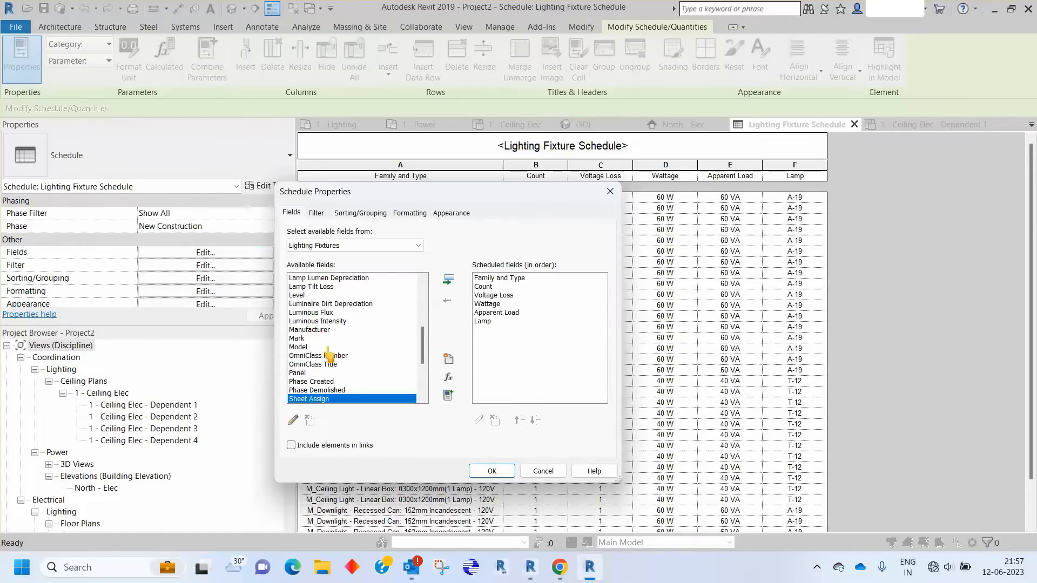
pyautogui.click(324, 372)
pyautogui.click(449, 282)
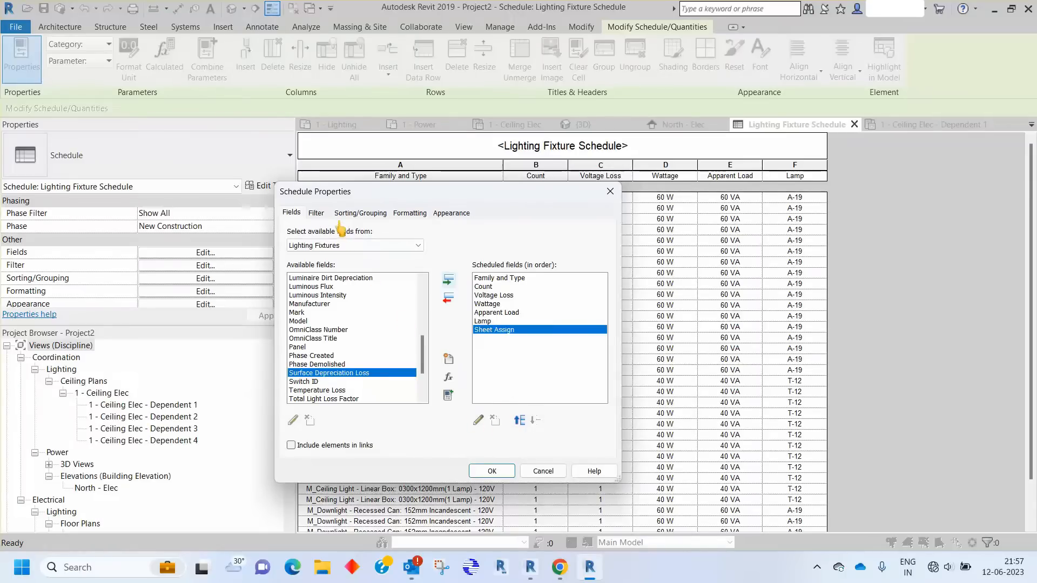
pyautogui.click(492, 471)
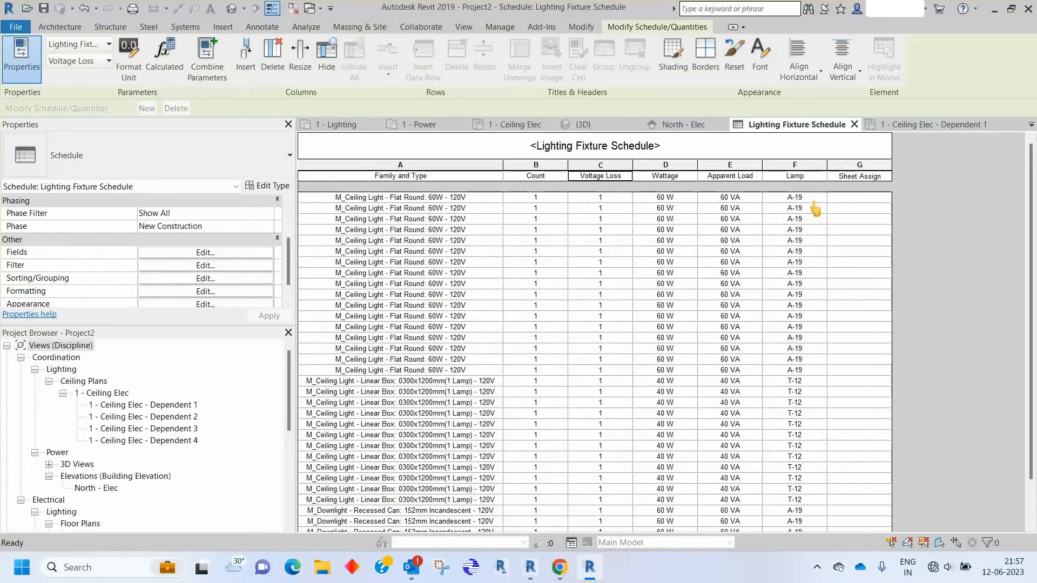
# Select the lights in the PART-1 room of the 1 - Ceiling Elec plan, filtering the selection to Lighting Fixtures without Lines
pyautogui.click(516, 124)
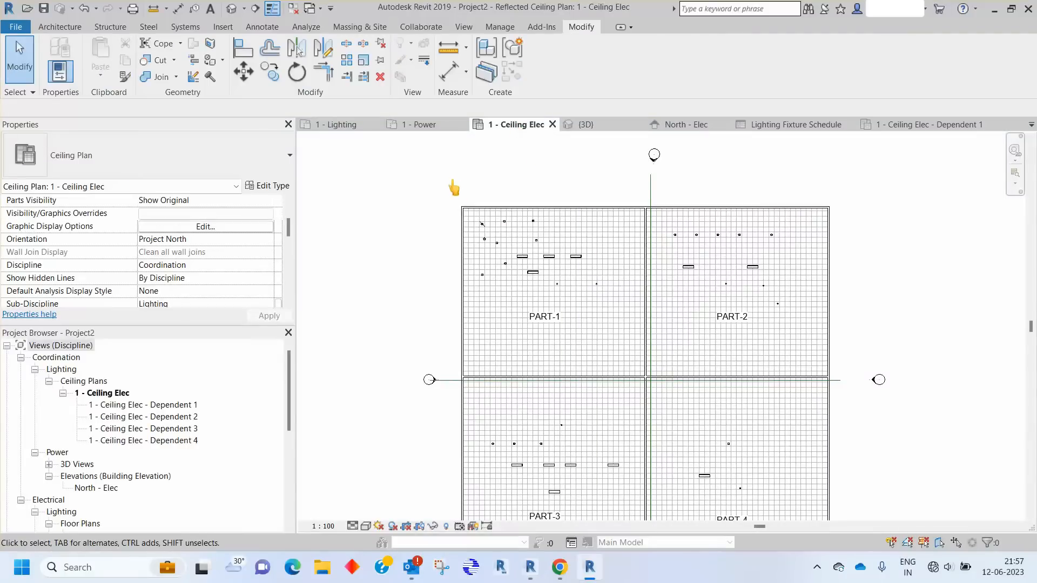
pyautogui.moveTo(365, 164); pyautogui.dragTo(622, 310)
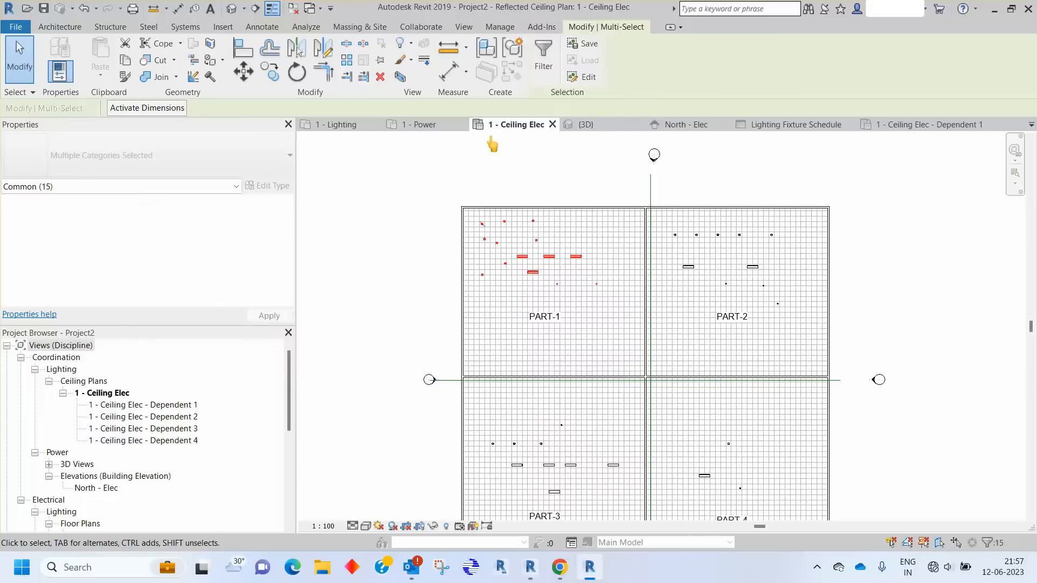
pyautogui.click(543, 57)
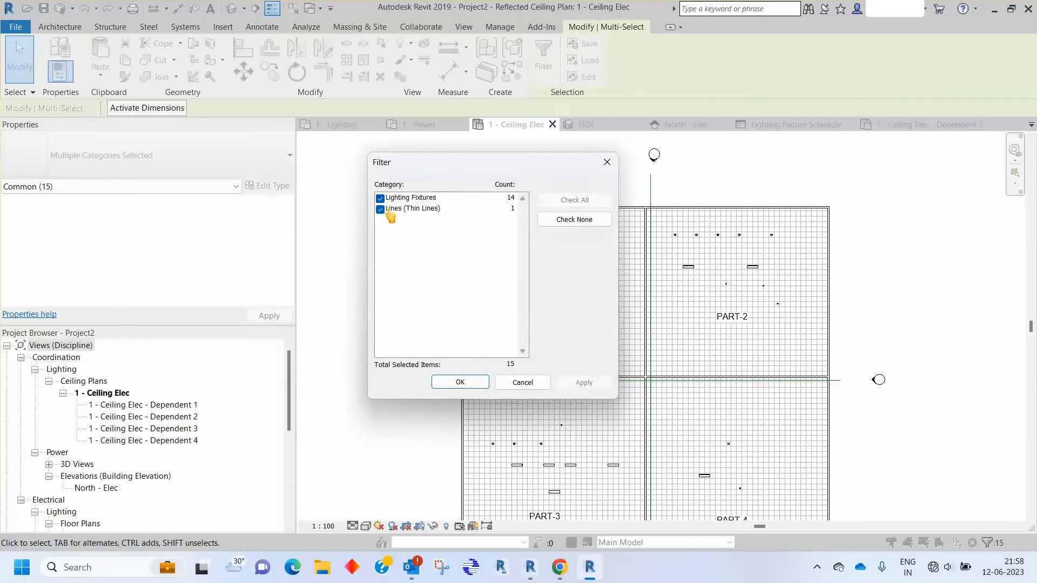
pyautogui.click(382, 210)
pyautogui.click(457, 383)
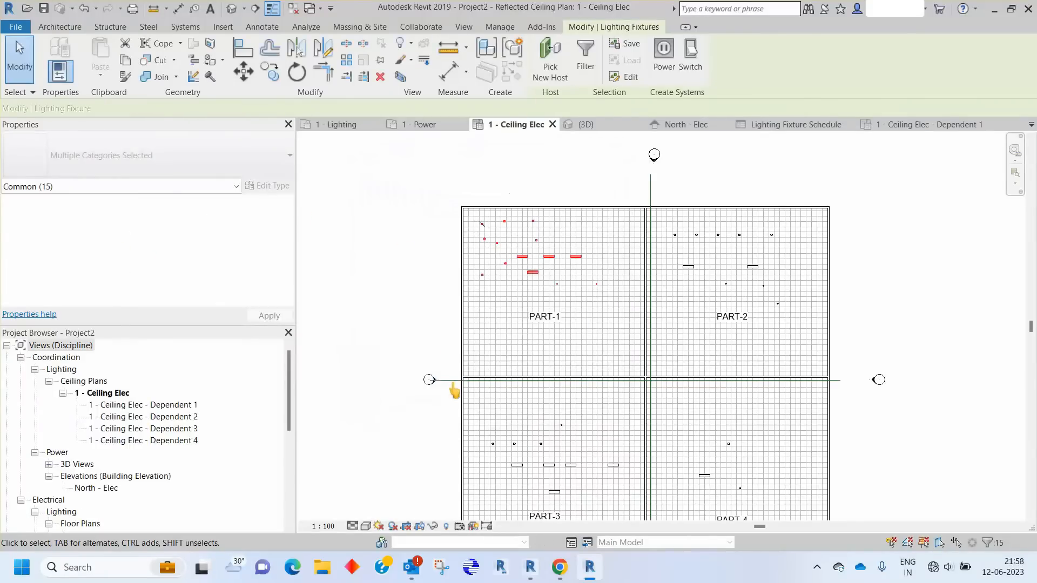
# Set Sheet Assign to PART-1 for the selected fixtures and clear the selection
pyautogui.click(157, 240)
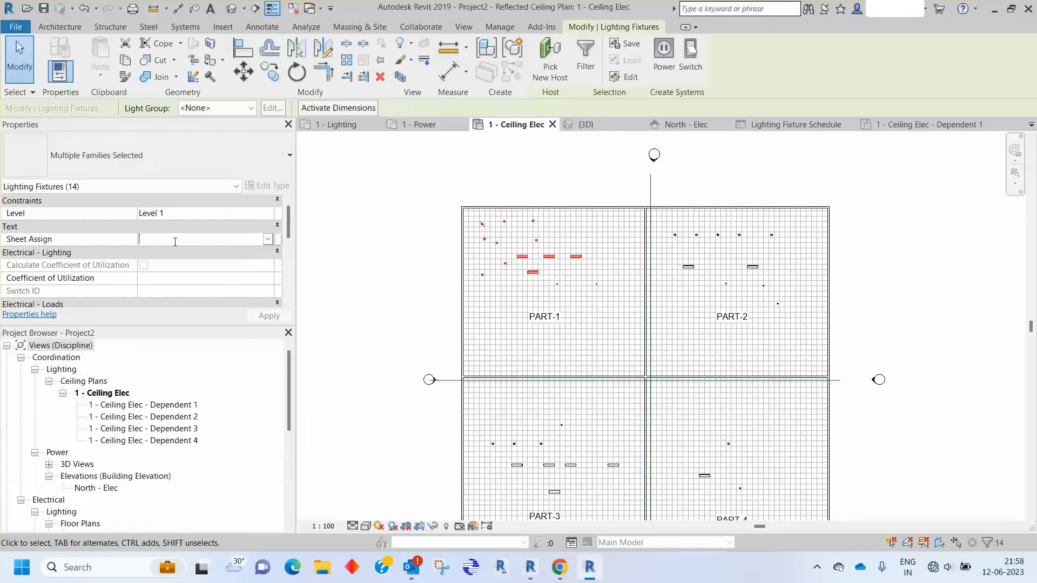
pyautogui.write('p')
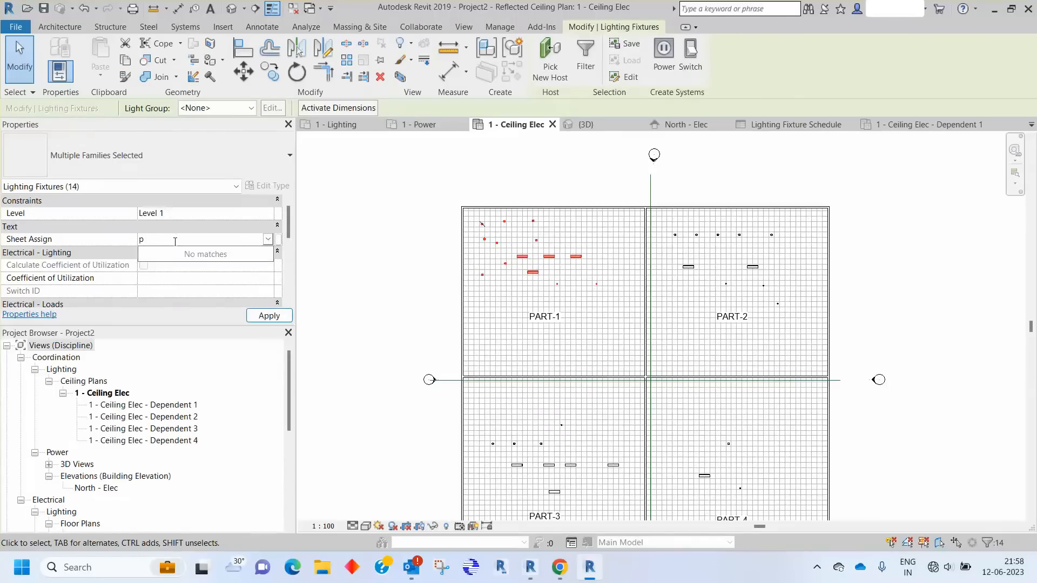
pyautogui.press('BackSpace')
pyautogui.write('P')
pyautogui.click(168, 236)
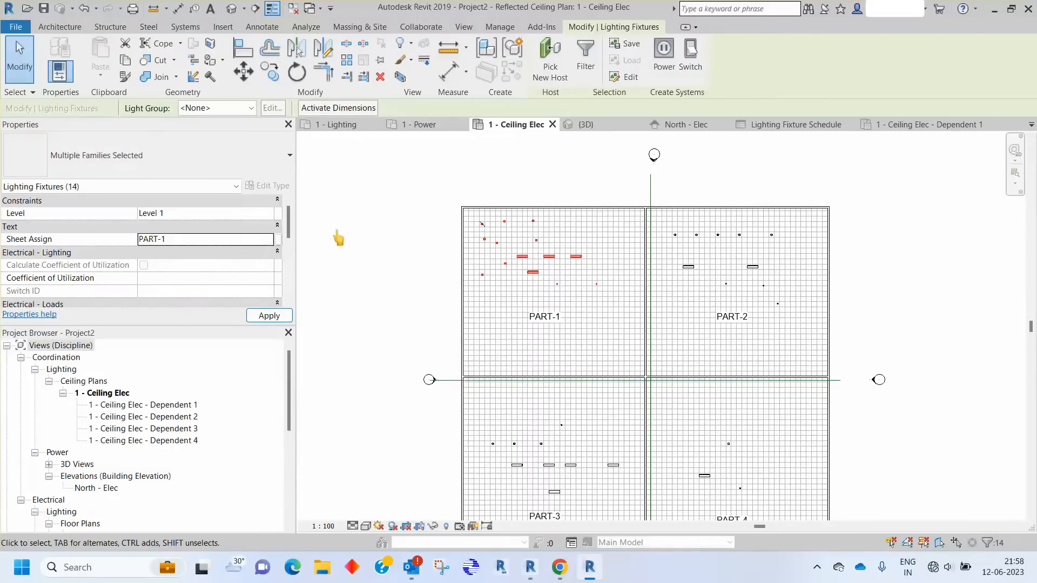
pyautogui.click(368, 238)
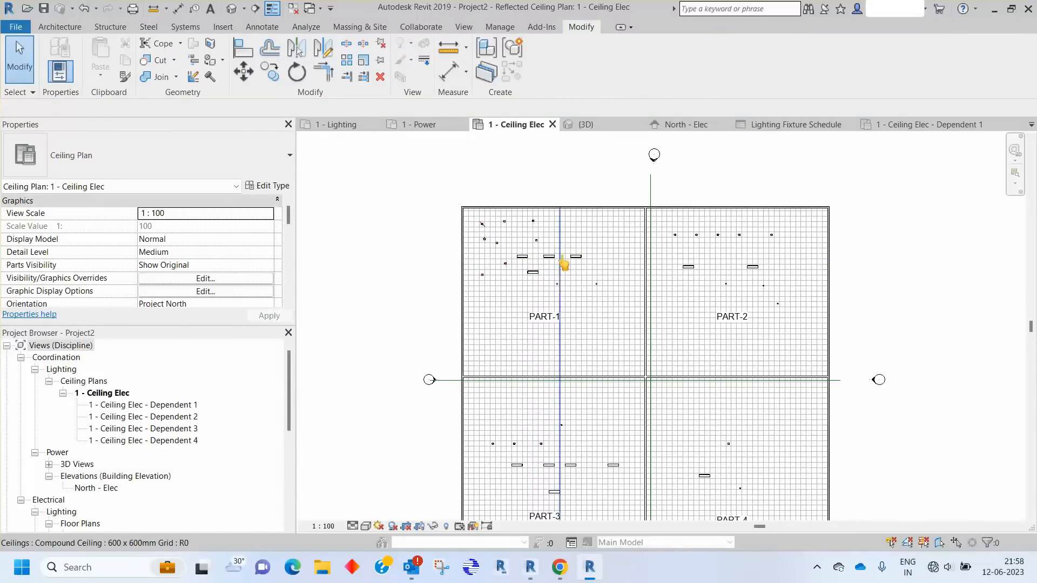
# Select all lighting fixtures in the PART-2 room and set their Sheet Assign to PART-2
pyautogui.moveTo(662, 194); pyautogui.dragTo(804, 324)
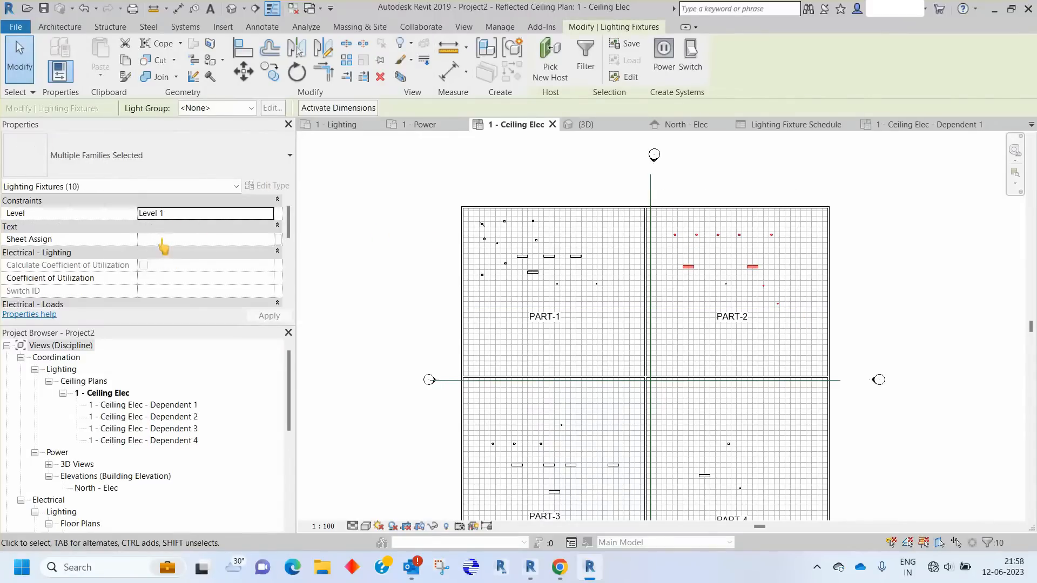
pyautogui.write('PART-12')
pyautogui.moveTo(470, 422); pyautogui.dragTo(407, 275, button='middle')
pyautogui.click(403, 280)
# Select all lighting fixtures in the PART-3 room and set their Sheet Assign to PART-3
pyautogui.moveTo(387, 265); pyautogui.dragTo(593, 377)
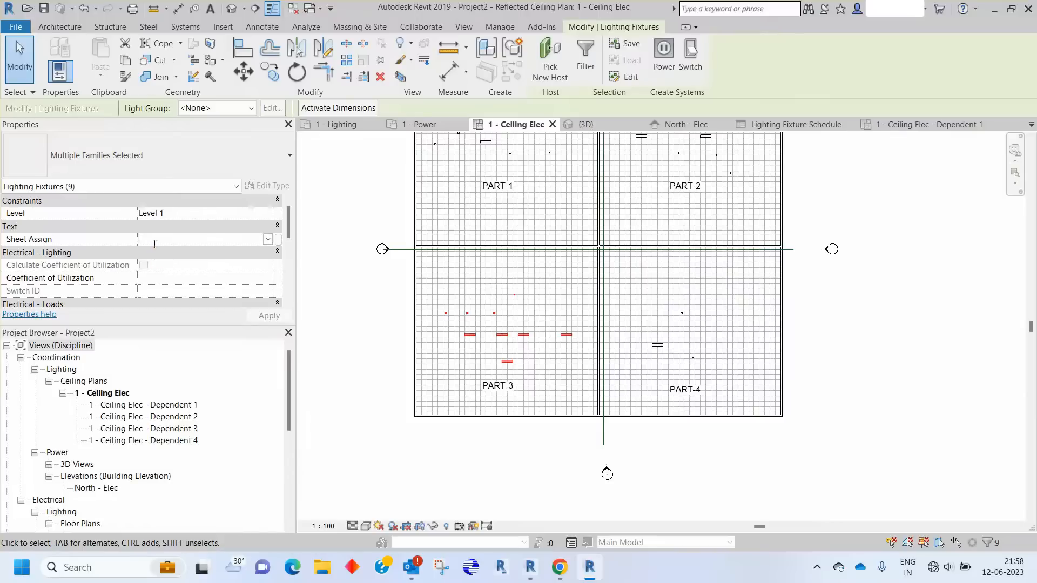
pyautogui.write('PART-1')
pyautogui.press('BackSpace')
pyautogui.write('3')
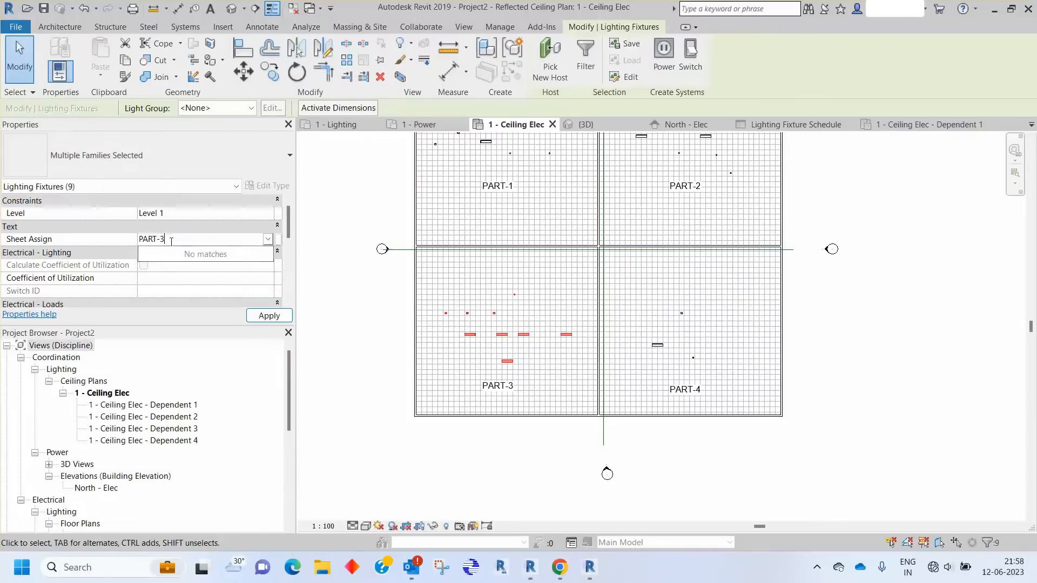
pyautogui.click(801, 301)
pyautogui.scroll(3, 684, 317)
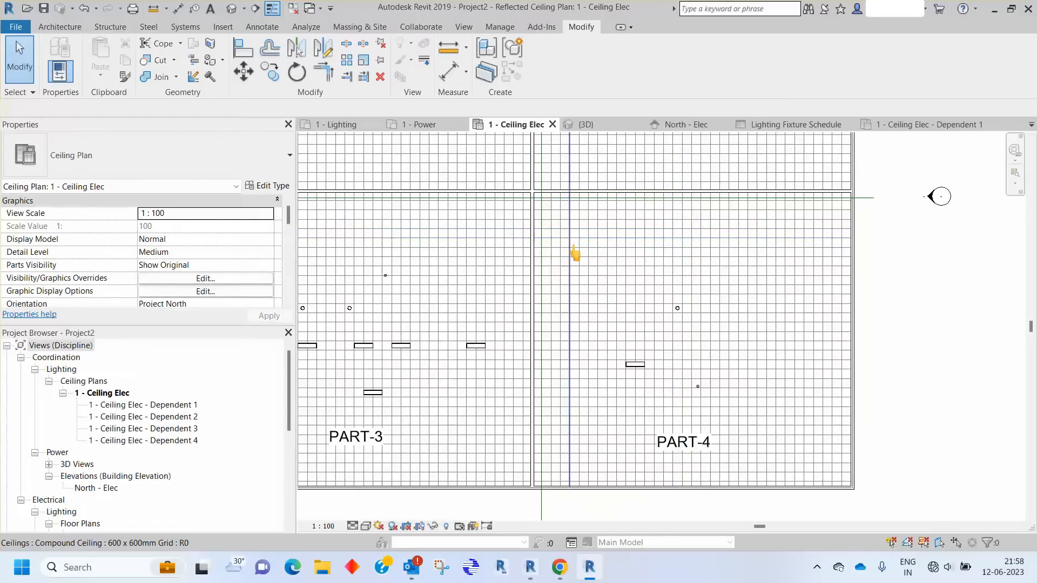
pyautogui.scroll(3, 570, 249)
pyautogui.moveTo(561, 238); pyautogui.dragTo(577, 263)
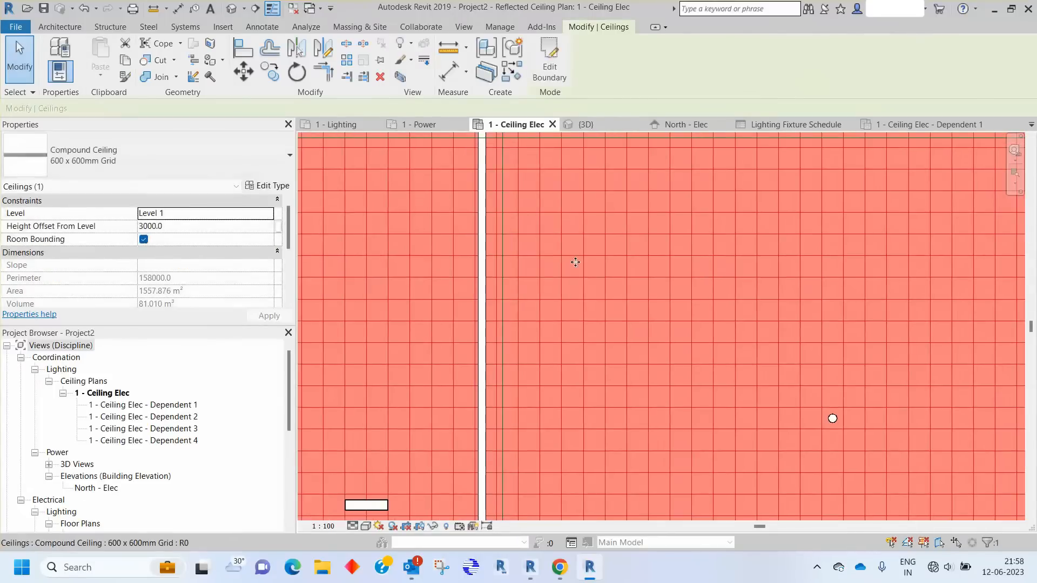
pyautogui.press('Escape')
pyautogui.scroll(-2, 577, 263)
pyautogui.scroll(-5, 579, 270)
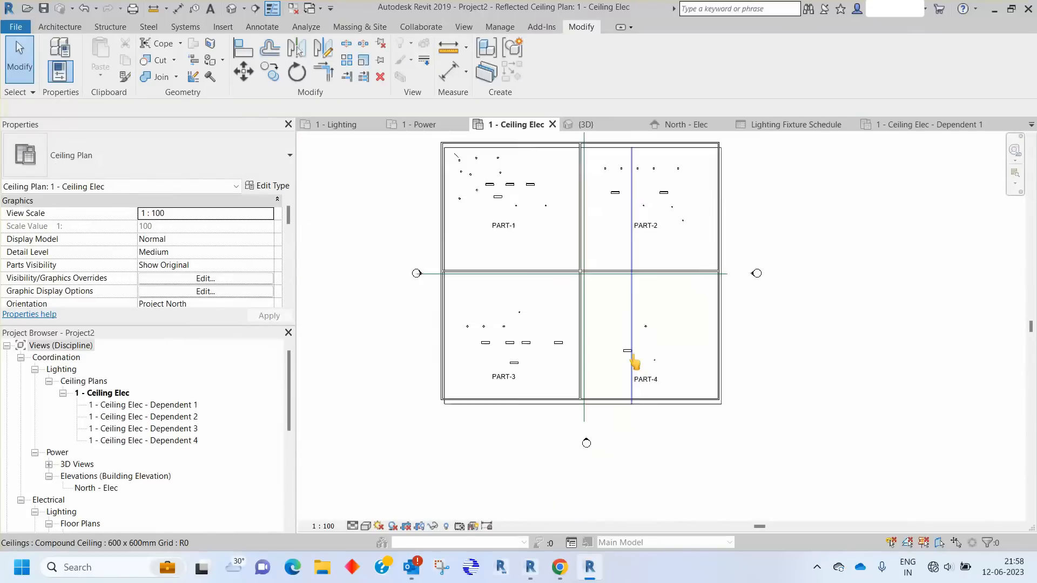
pyautogui.scroll(8, 636, 358)
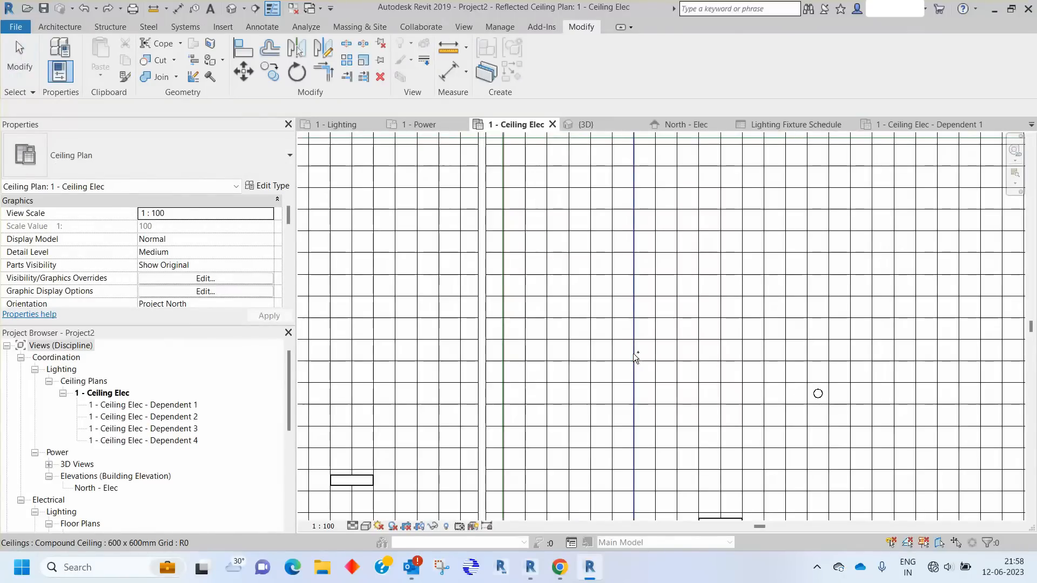
pyautogui.scroll(-7, 611, 352)
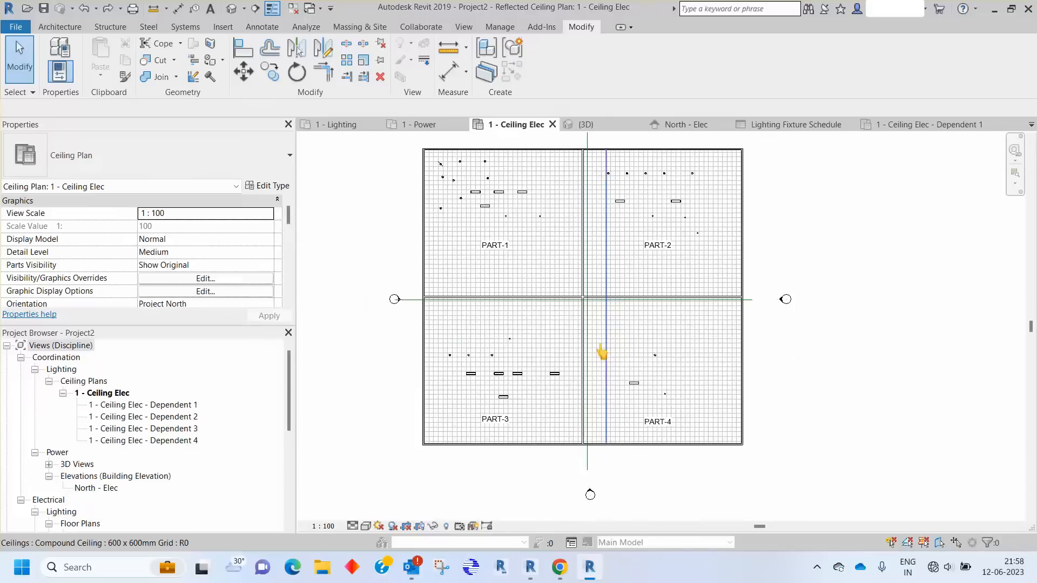
pyautogui.press('Tab')
pyautogui.click(744, 420)
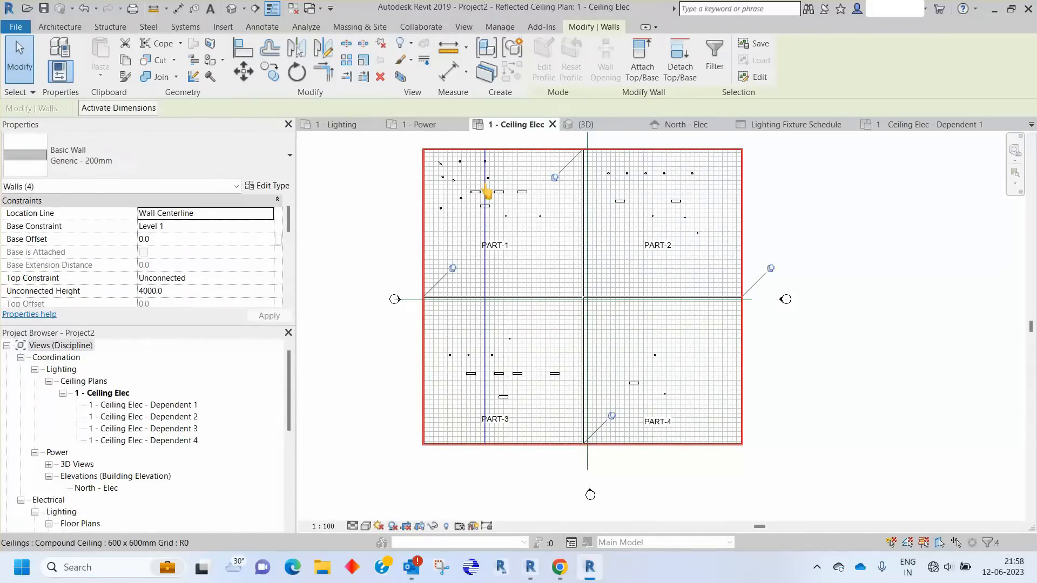
pyautogui.press('Escape')
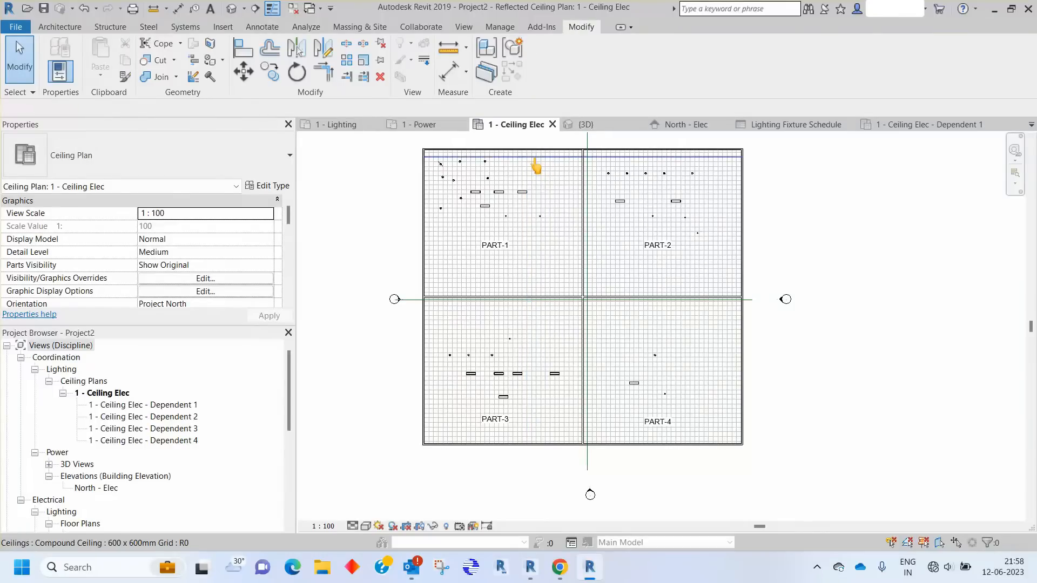
# Pin the 600 x 600mm grid compound ceiling in place and clear the selection
pyautogui.click(539, 183)
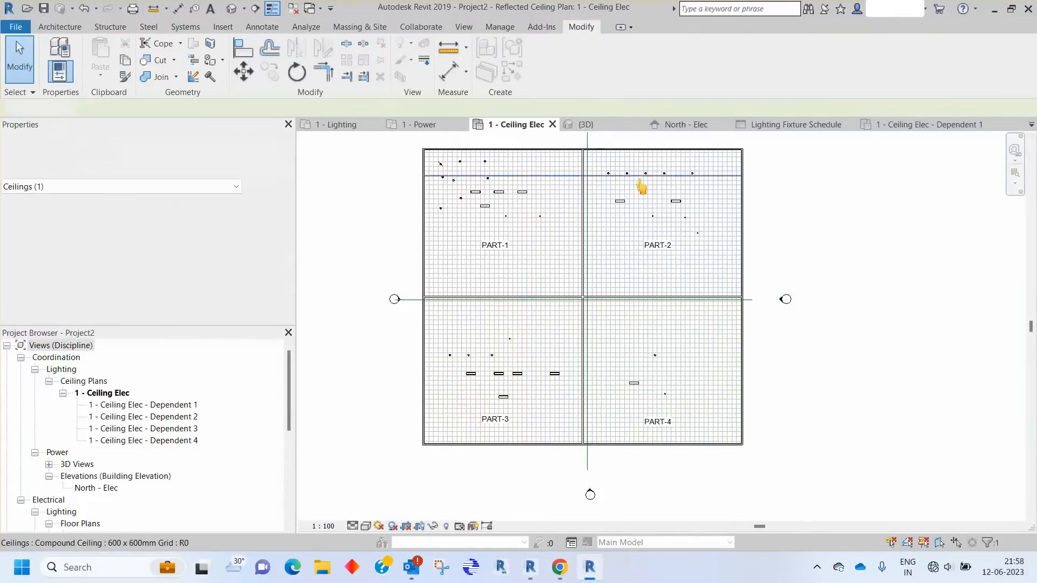
pyautogui.press('Escape')
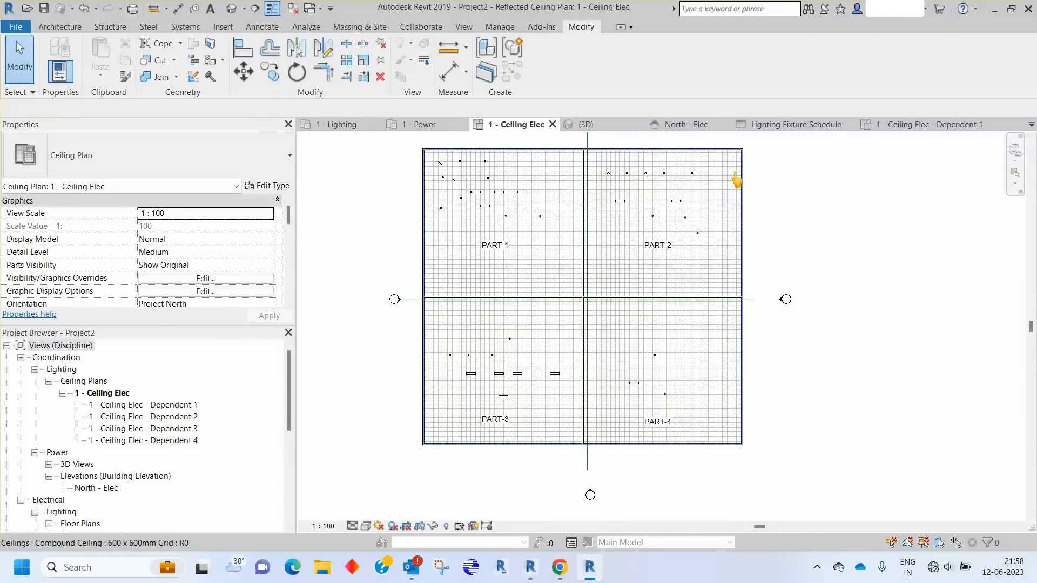
pyautogui.click(735, 178)
pyautogui.click(380, 61)
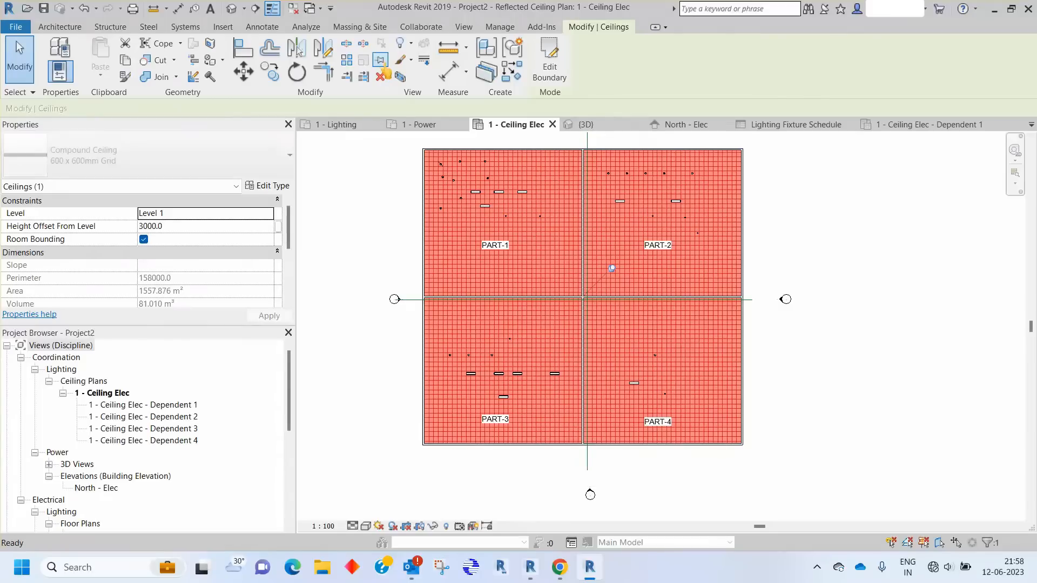
pyautogui.press('Escape')
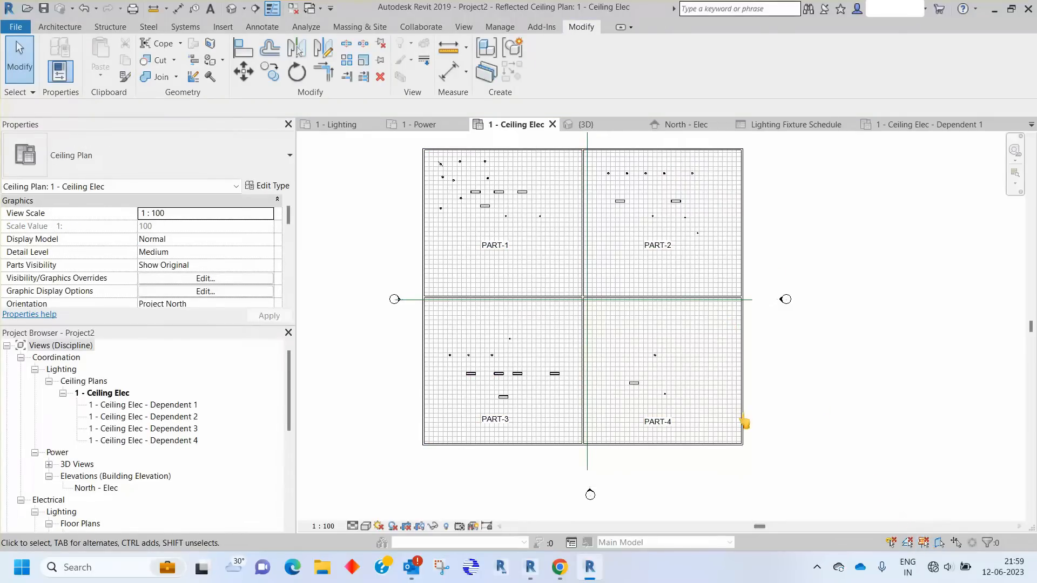
# Select all lighting fixtures in the PART-4 room and set their Sheet Assign to PART-4
pyautogui.scroll(3, 615, 386)
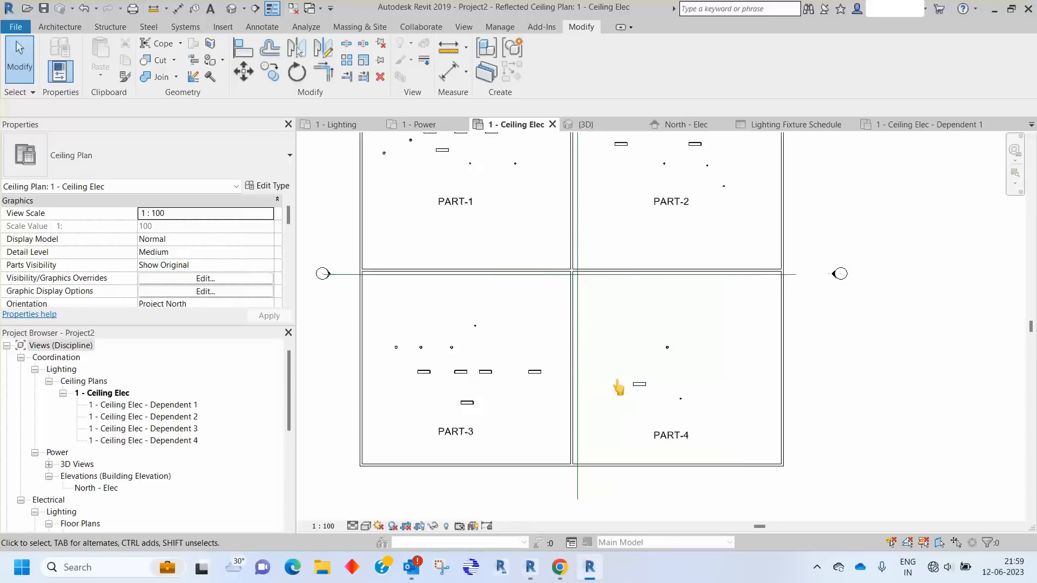
pyautogui.moveTo(591, 274); pyautogui.dragTo(789, 449)
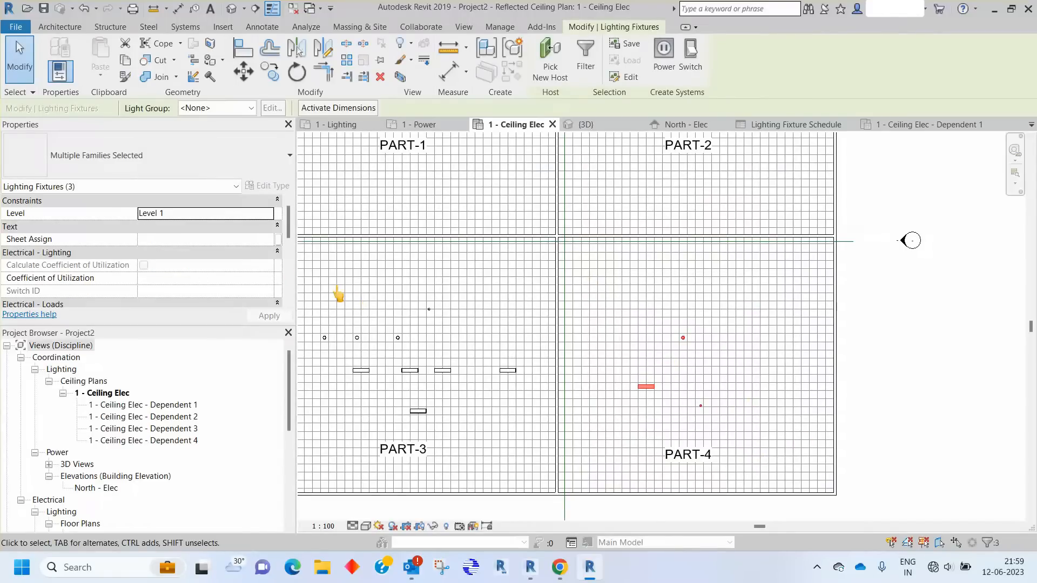
pyautogui.click(179, 240)
pyautogui.write('PART-1')
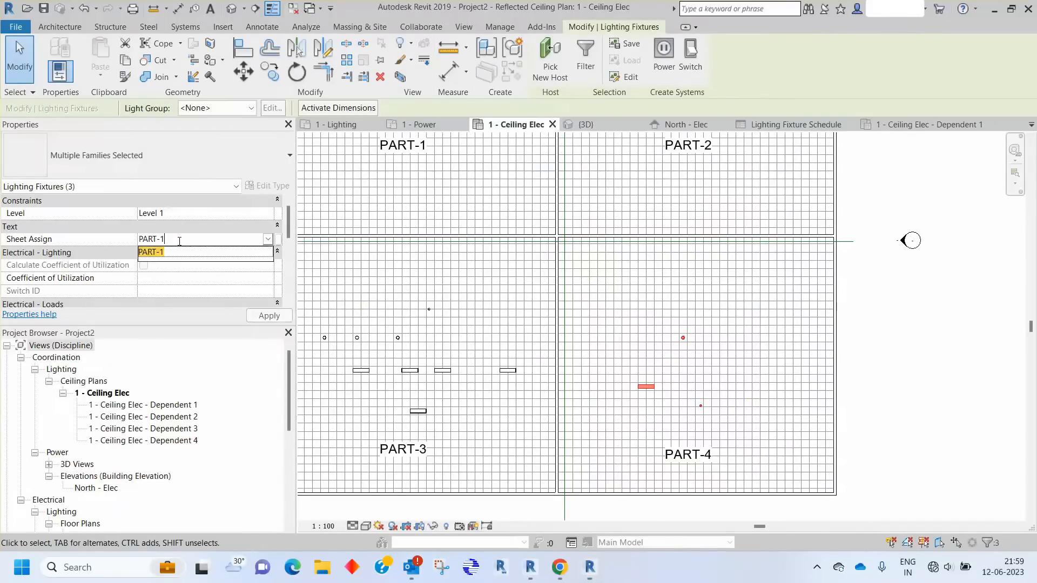
pyautogui.press('BackSpace')
pyautogui.write('4')
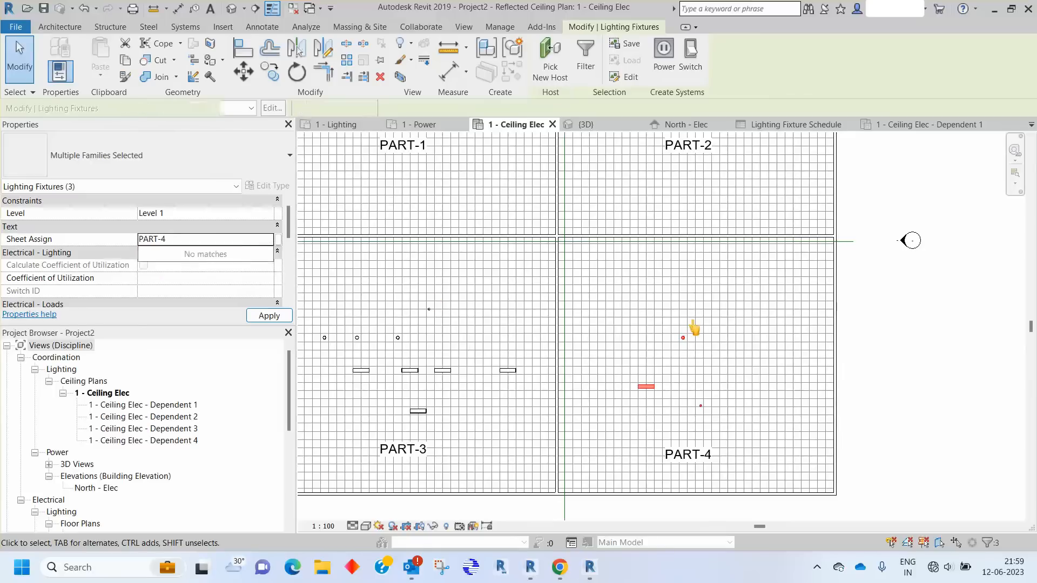
pyautogui.click(713, 348)
pyautogui.scroll(-4, 715, 349)
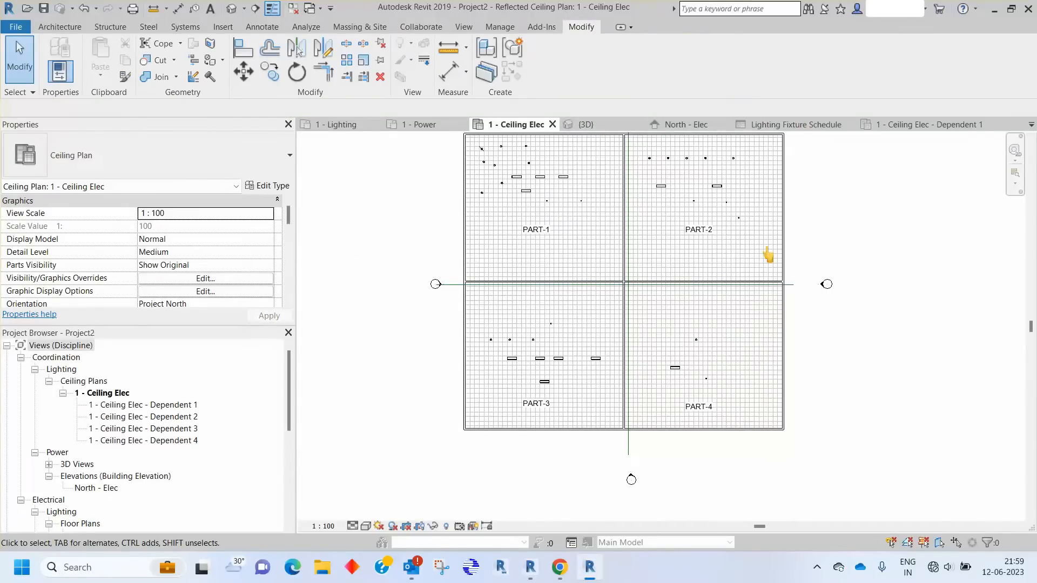
# Open the Lighting Fixture Schedule and center the Sheet Assign column horizontally
pyautogui.click(791, 125)
pyautogui.scroll(-3, 734, 315)
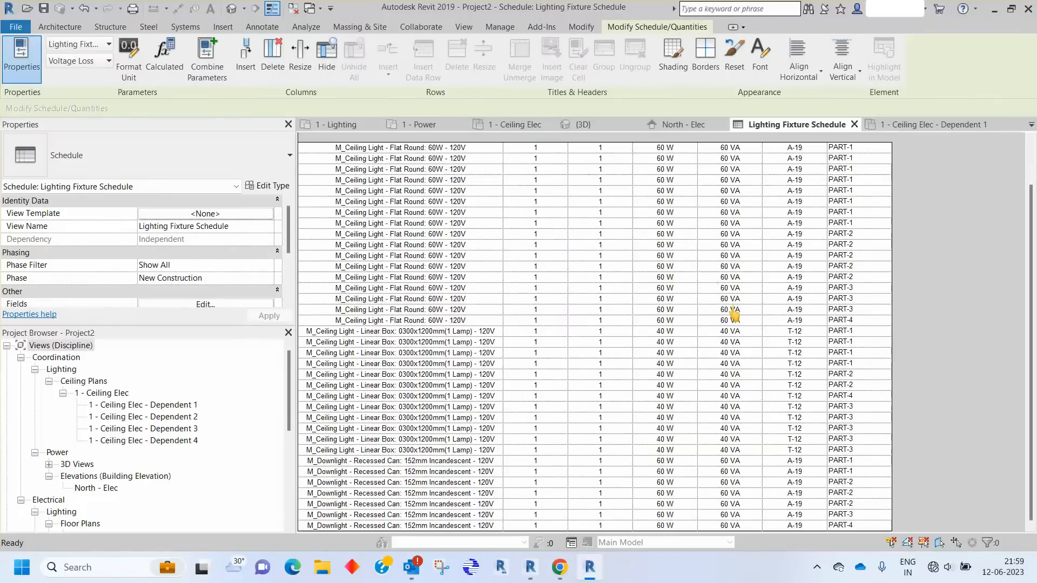
pyautogui.scroll(3, 871, 422)
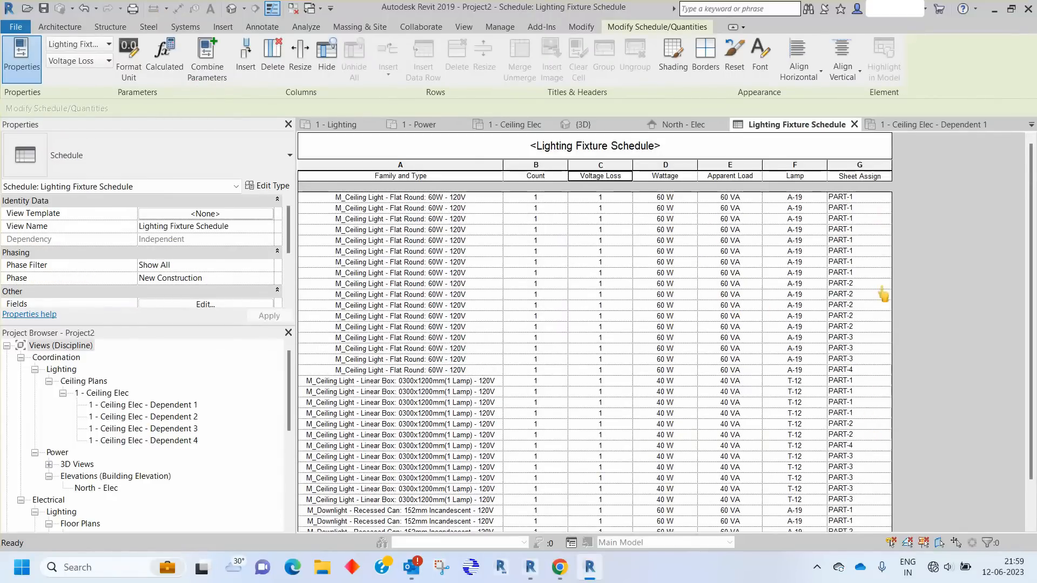
pyautogui.click(862, 170)
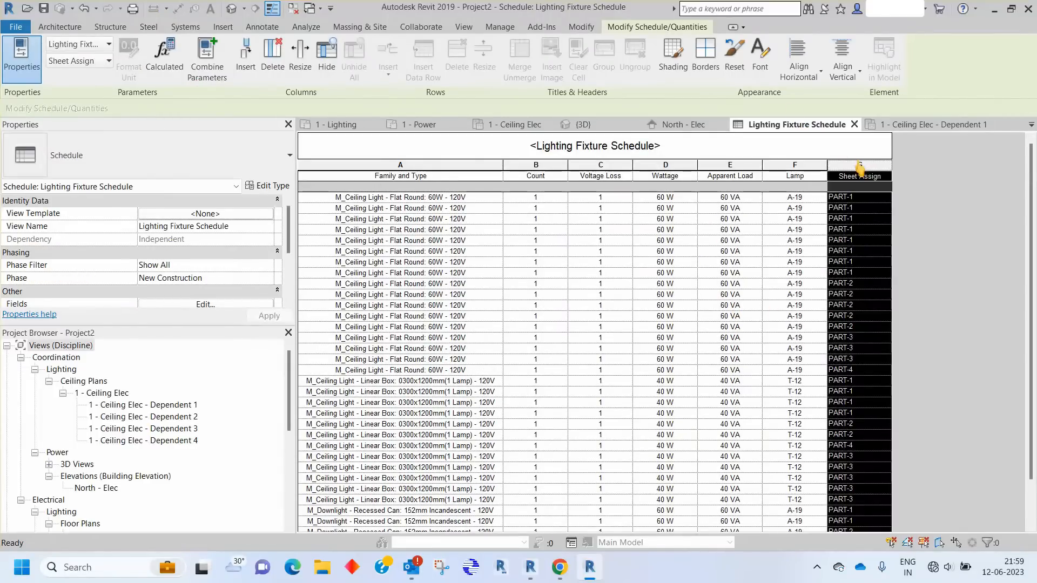
pyautogui.click(799, 67)
pyautogui.click(798, 120)
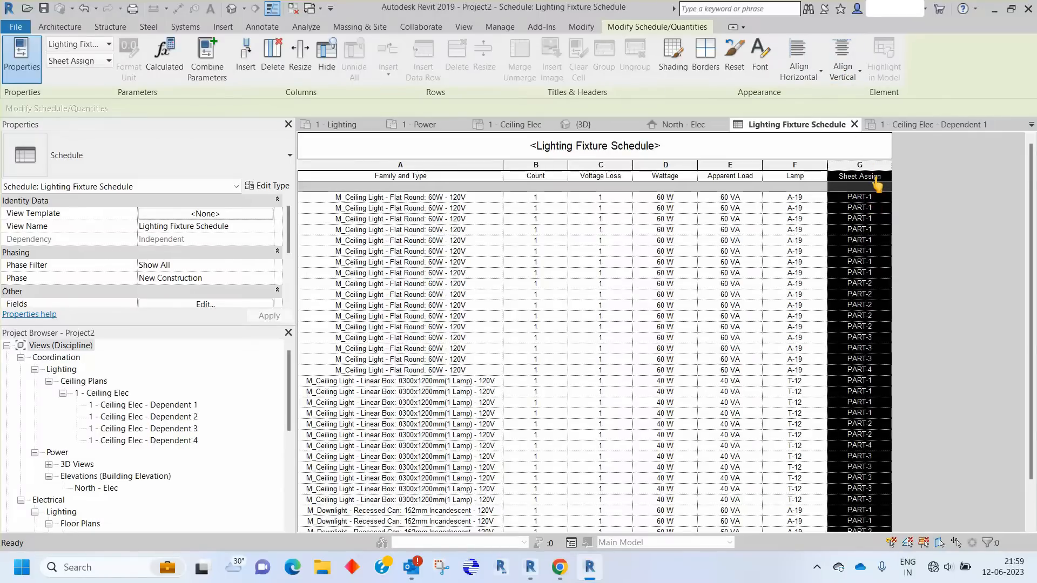
pyautogui.scroll(-2, 886, 294)
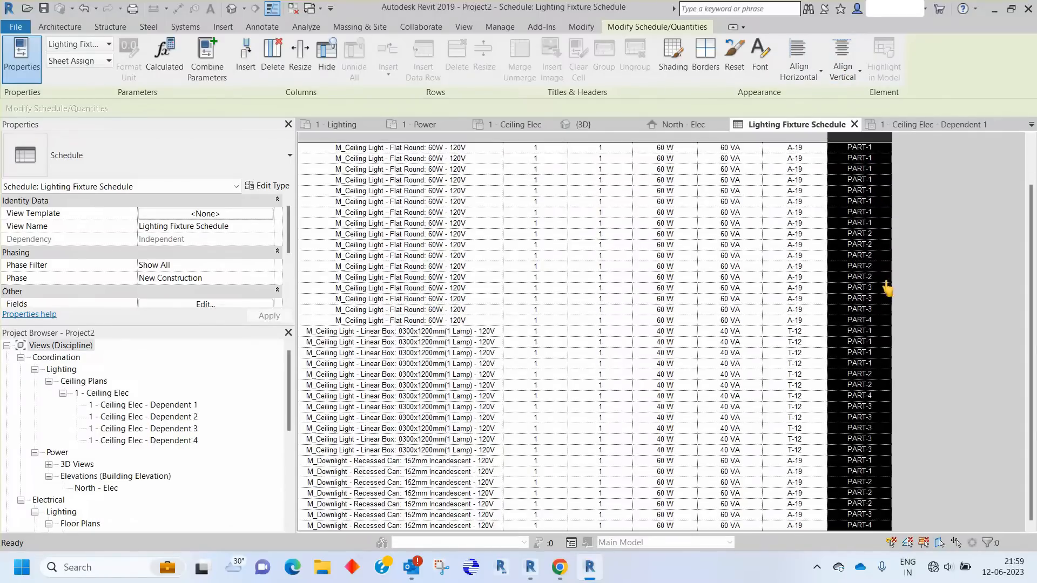
pyautogui.scroll(2, 887, 299)
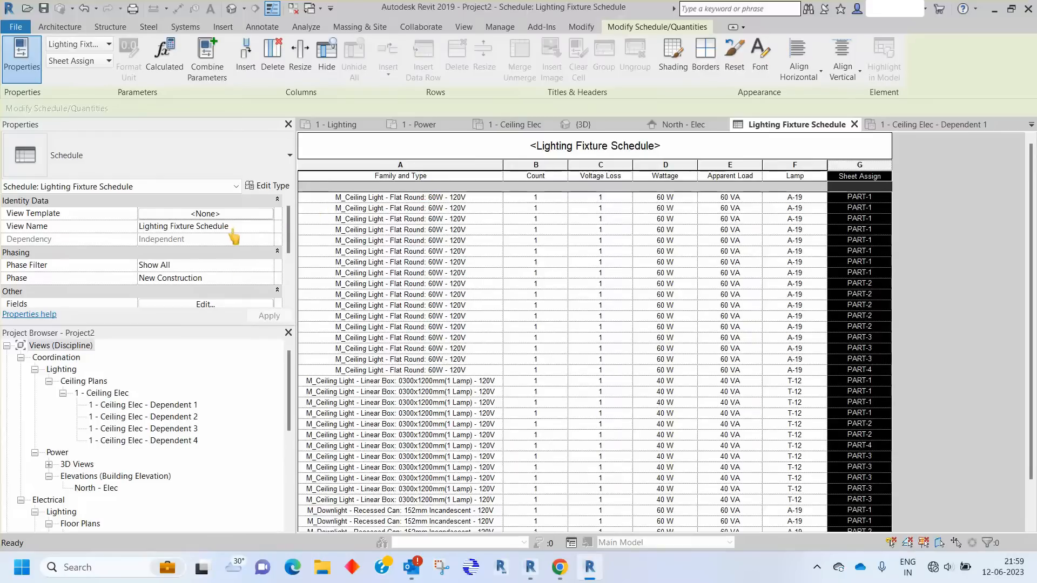
# Turn off the blank row before data in the schedule's appearance settings
pyautogui.scroll(-3, 234, 238)
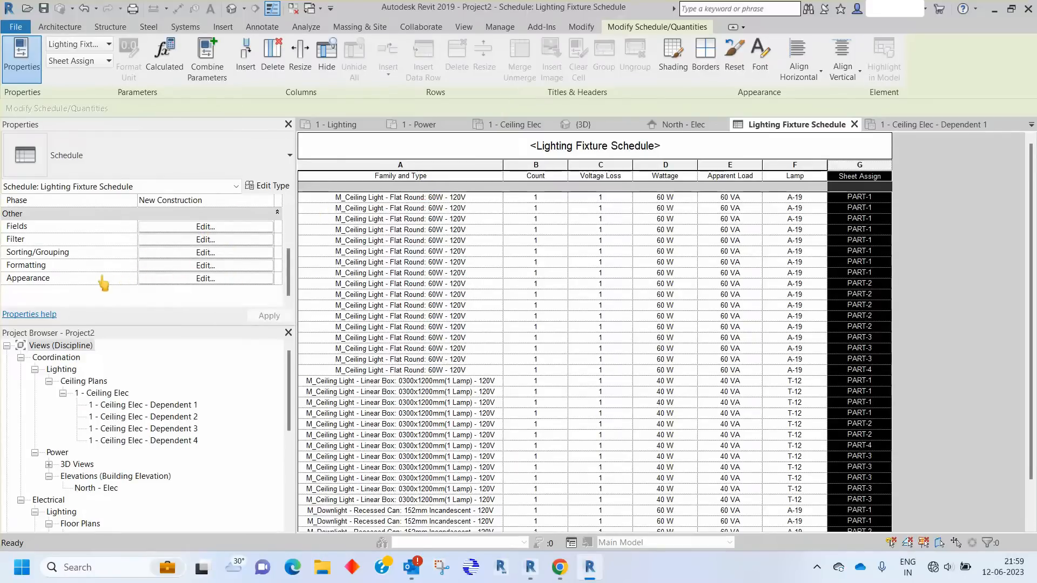
pyautogui.click(192, 279)
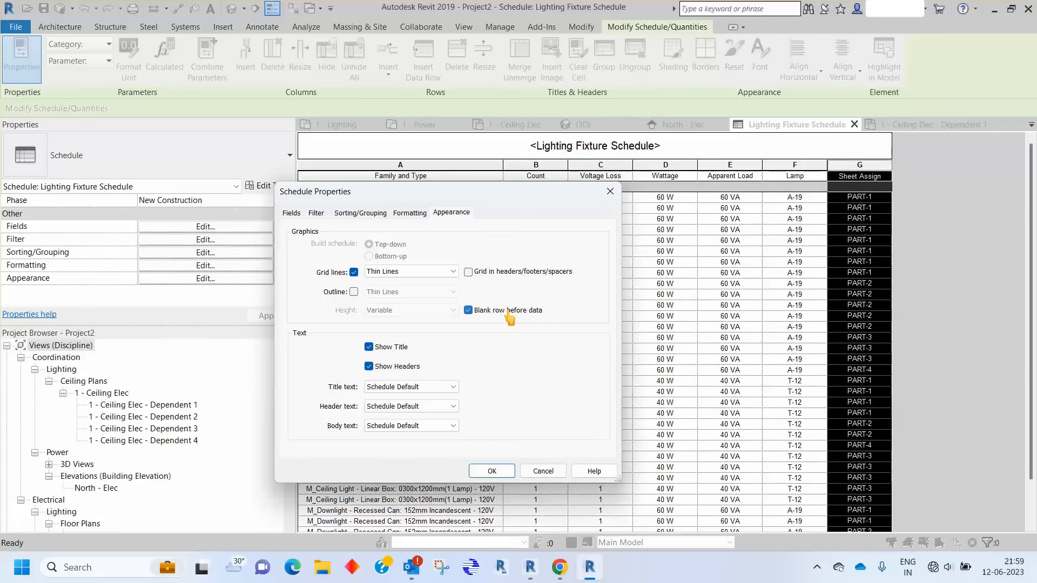
pyautogui.click(491, 471)
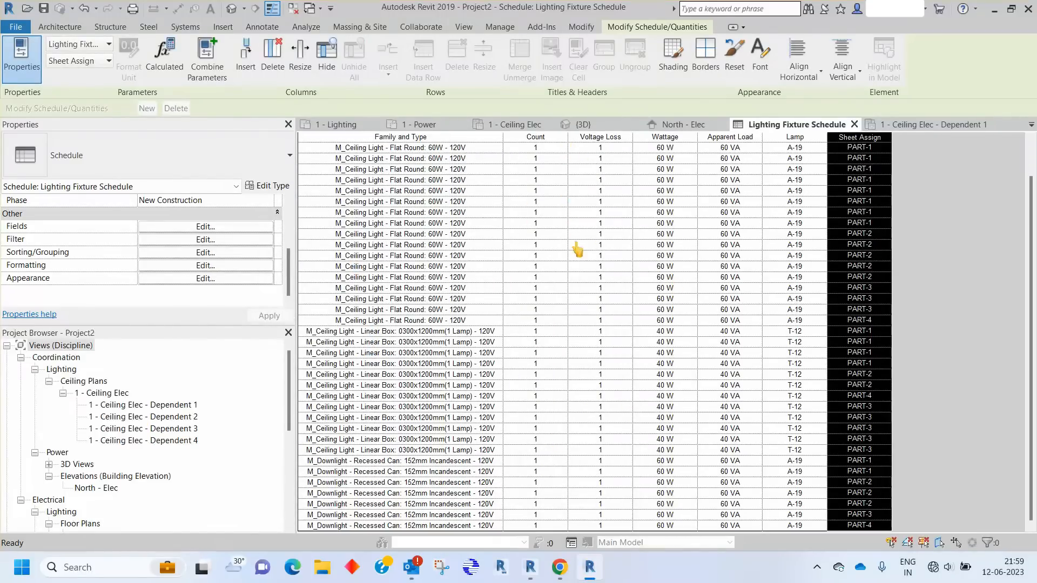
pyautogui.click(664, 171)
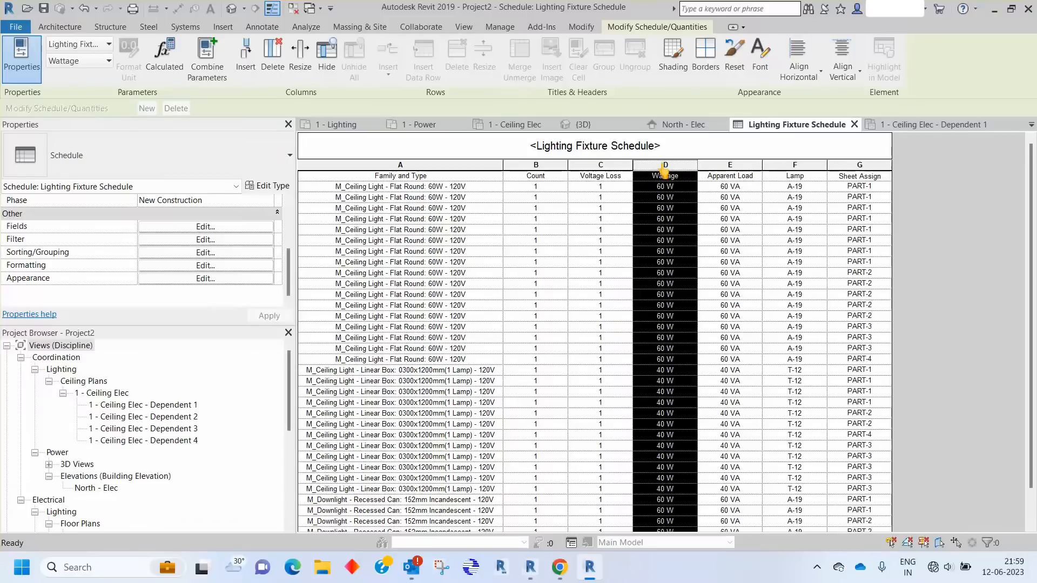
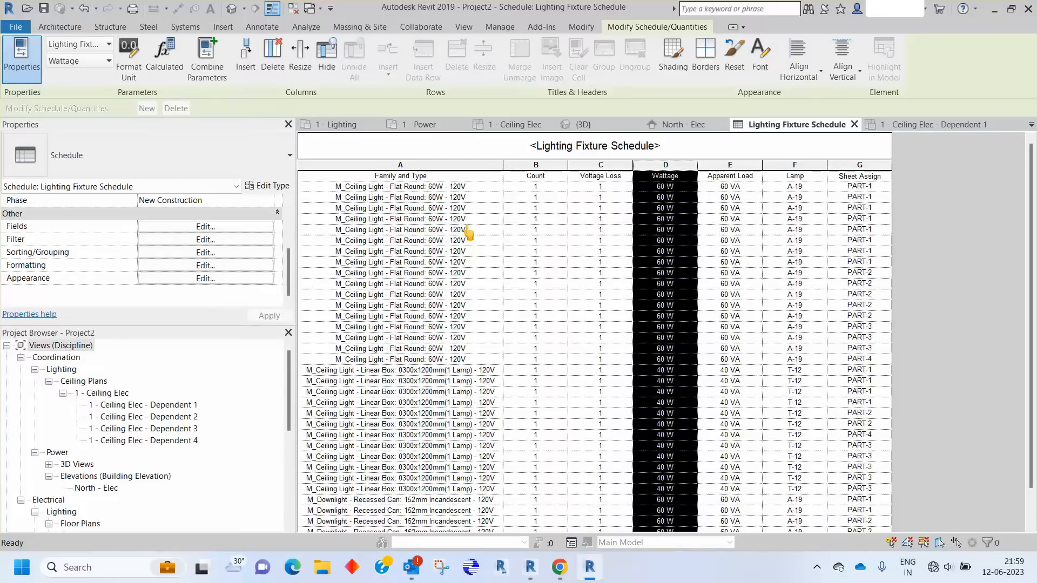
# Add the Level field to the Lighting Fixture Schedule's scheduled fields
pyautogui.click(199, 226)
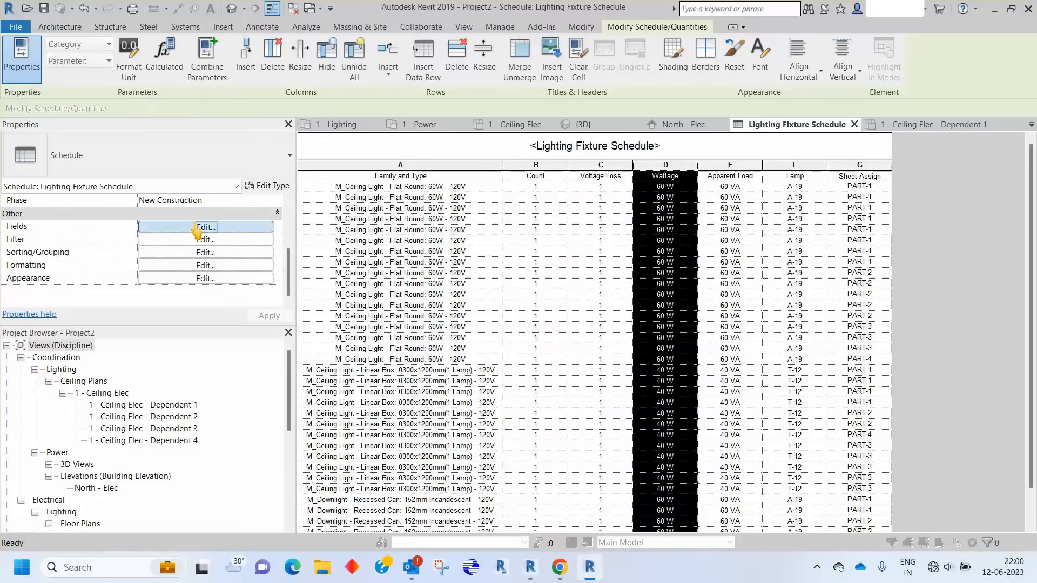
pyautogui.click(324, 339)
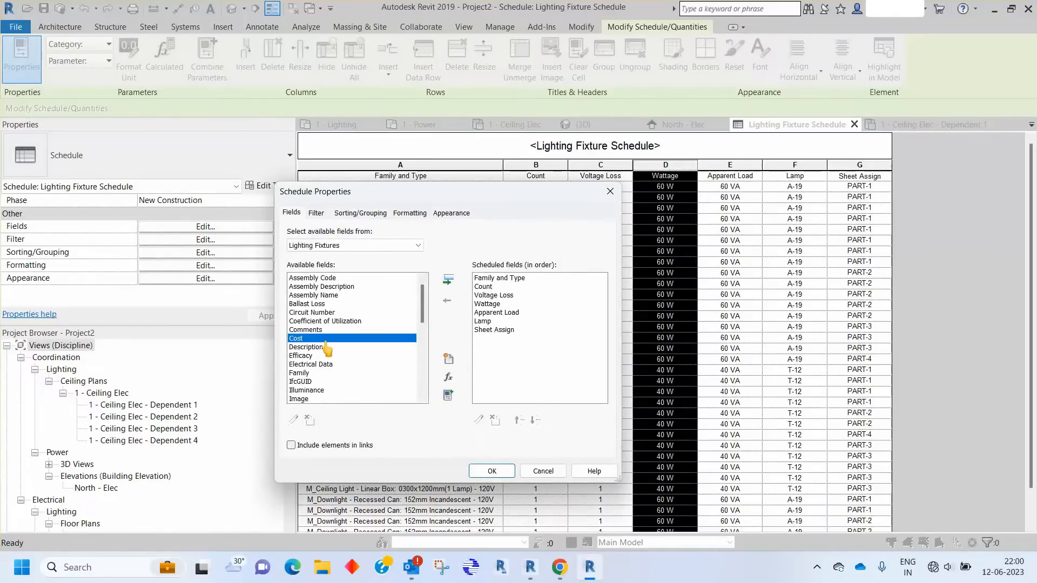
pyautogui.press('l')
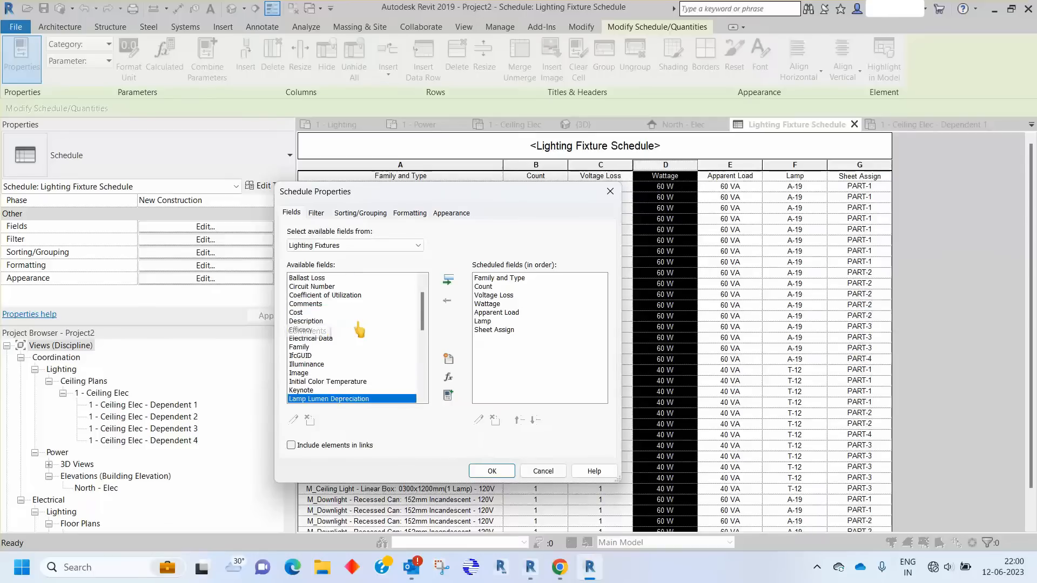
pyautogui.scroll(-1, 353, 341)
pyautogui.click(312, 391)
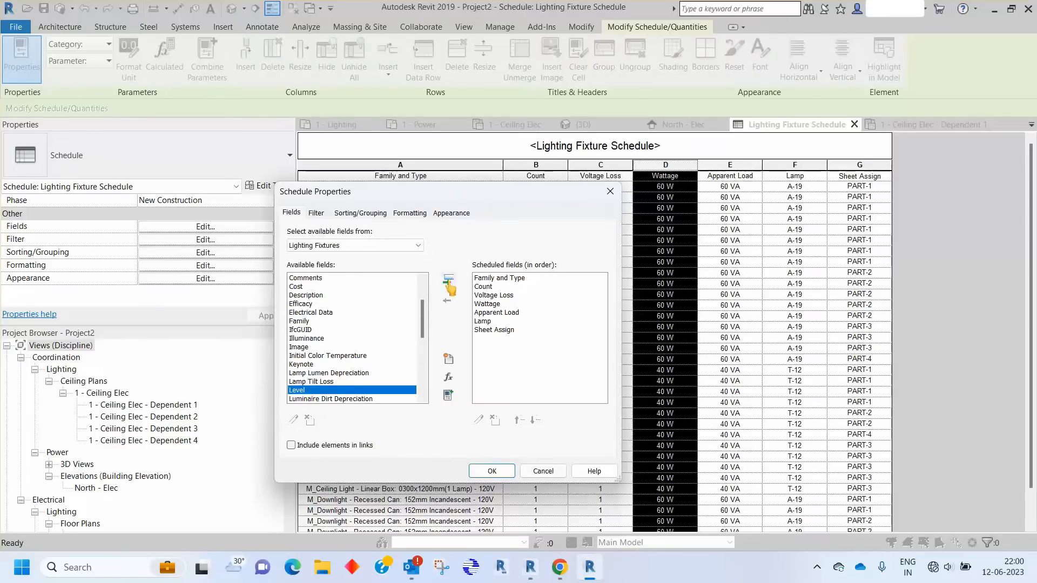
pyautogui.click(448, 280)
# Move the Level field up to directly after Family and Type and apply the new field order
pyautogui.click(519, 421)
pyautogui.click(519, 421)
pyautogui.click(519, 421)
pyautogui.click(519, 420)
pyautogui.click(519, 421)
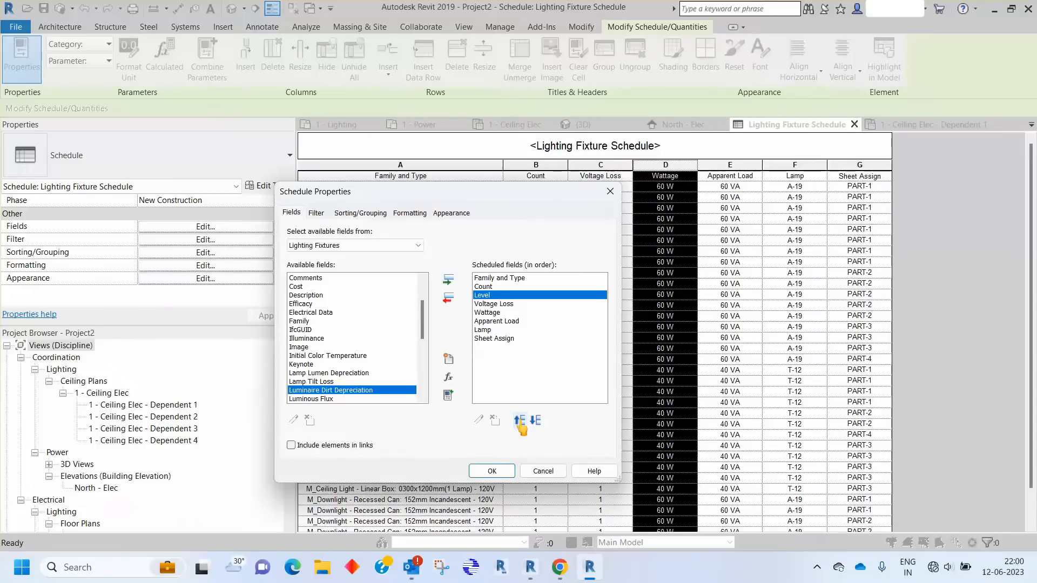
pyautogui.click(519, 421)
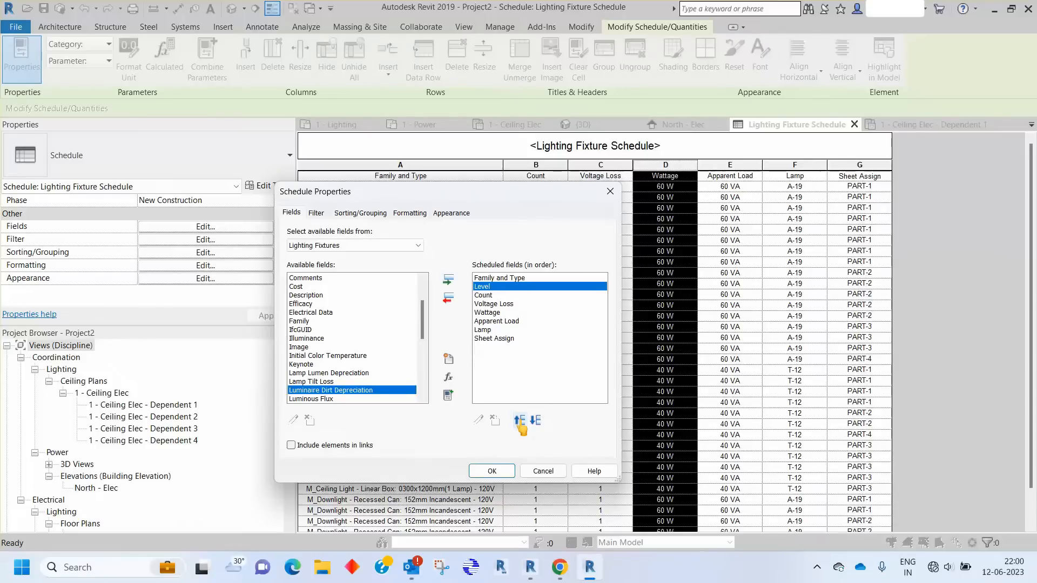
pyautogui.click(478, 474)
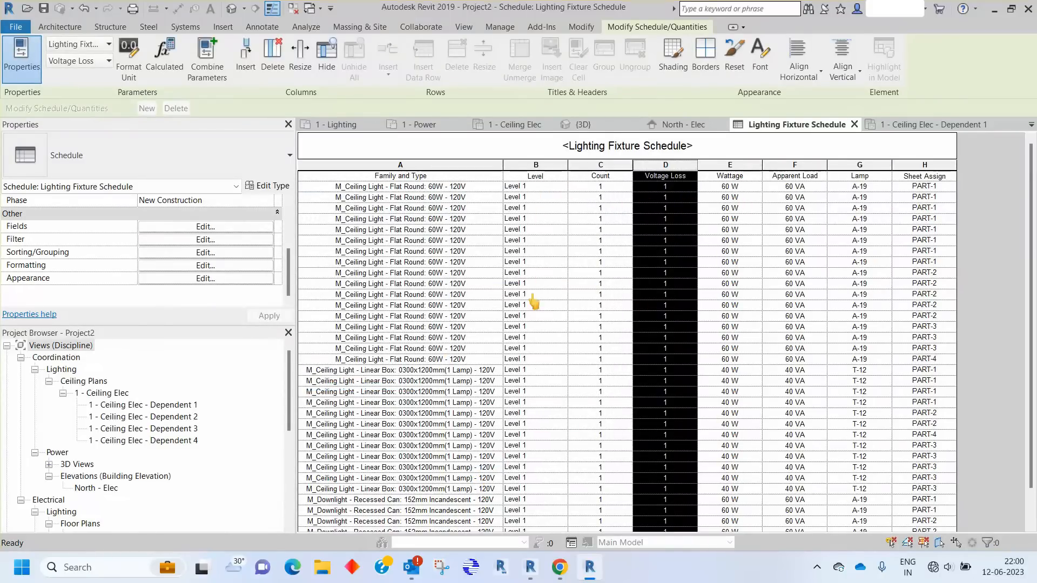
# Center the schedule's Level column horizontally and adjust its vertical alignment
pyautogui.scroll(-2, 535, 310)
pyautogui.scroll(2, 534, 318)
pyautogui.scroll(-2, 548, 252)
pyautogui.scroll(2, 549, 265)
pyautogui.click(534, 174)
pyautogui.click(799, 64)
pyautogui.click(803, 125)
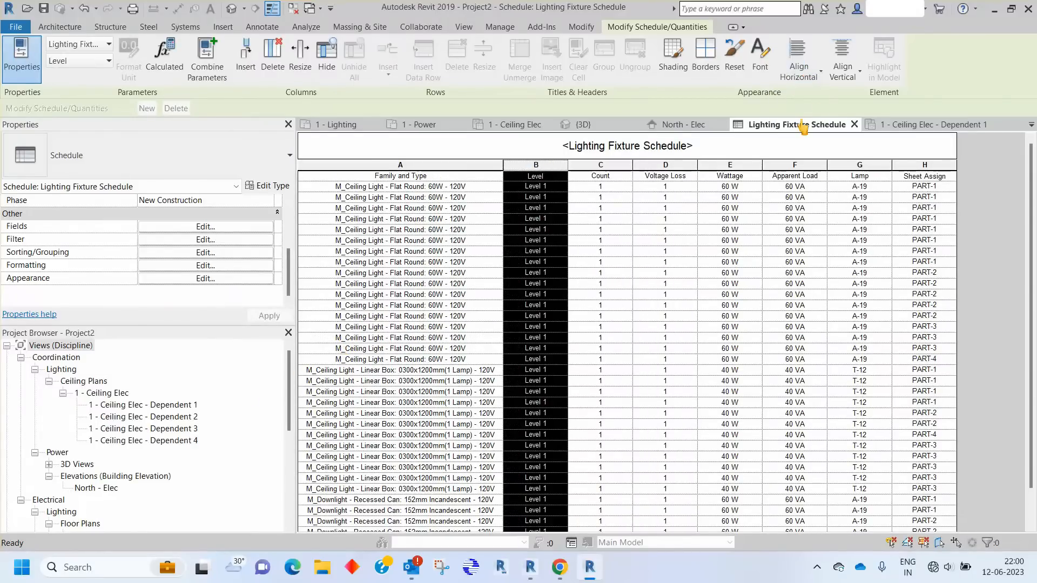
pyautogui.click(843, 64)
pyautogui.click(861, 125)
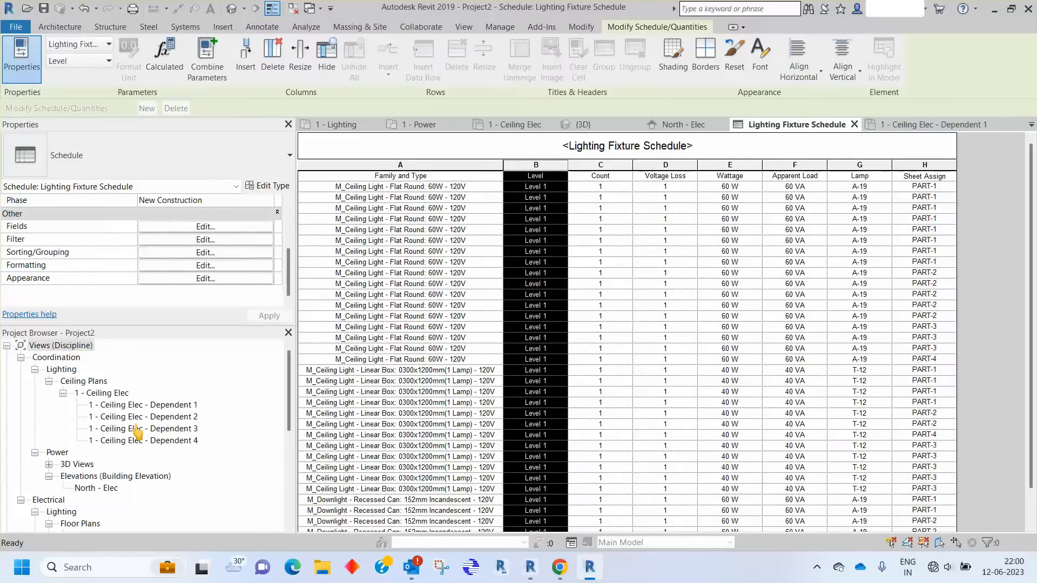
# Open the North - Elec elevation and examine the light fixtures along the Level 1 ceiling
pyautogui.scroll(-1, 126, 438)
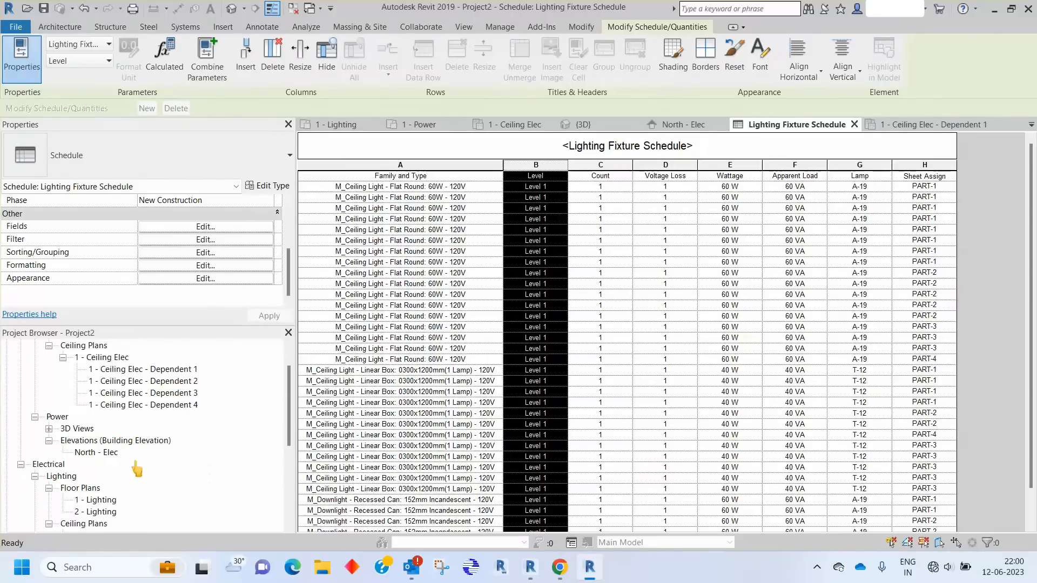
pyautogui.scroll(-5, 129, 476)
pyautogui.scroll(4, 132, 433)
pyautogui.doubleClick(96, 417)
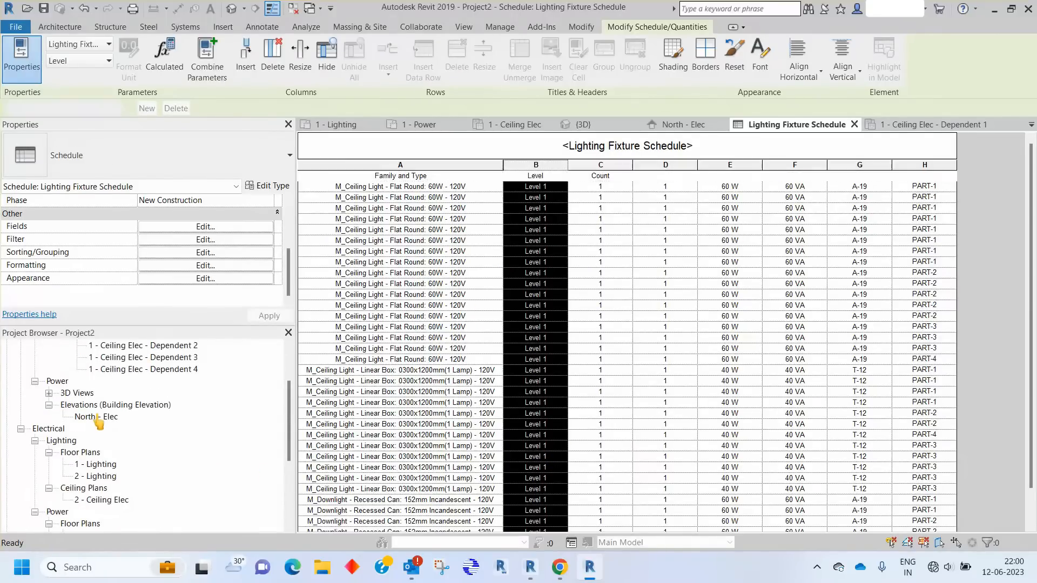
pyautogui.scroll(-2, 692, 258)
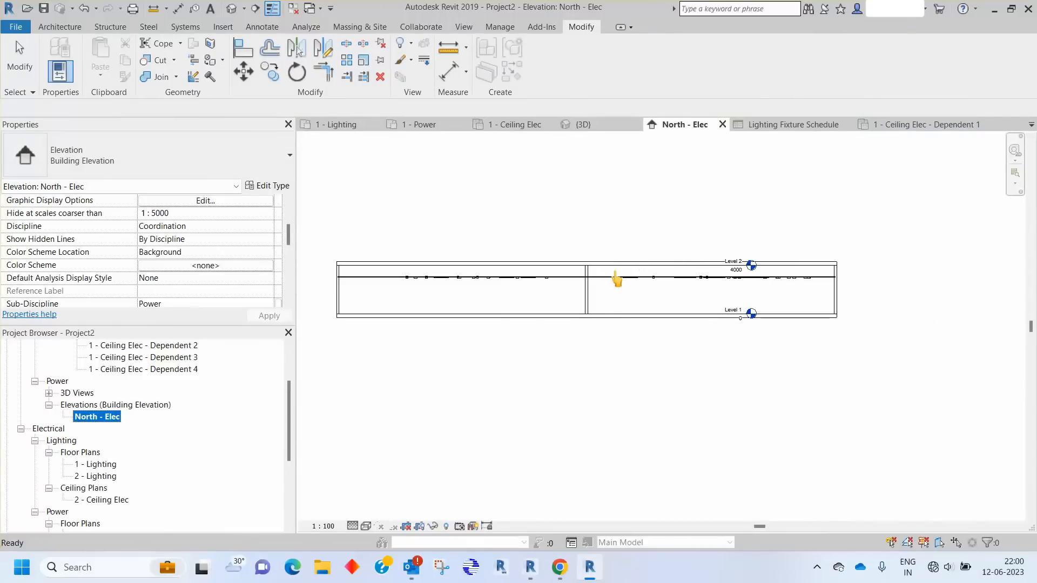
pyautogui.click(568, 288)
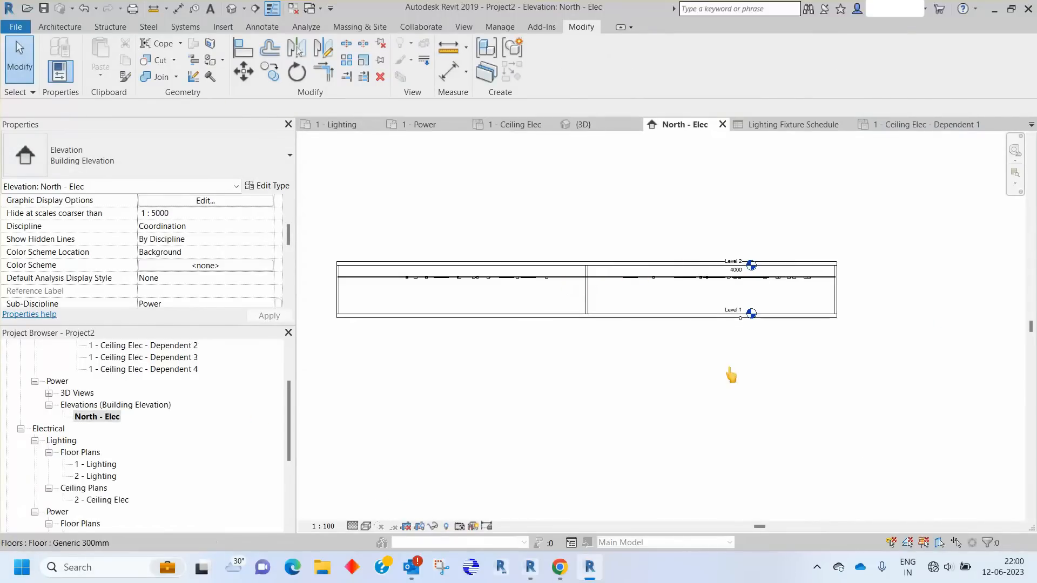
pyautogui.scroll(5, 342, 322)
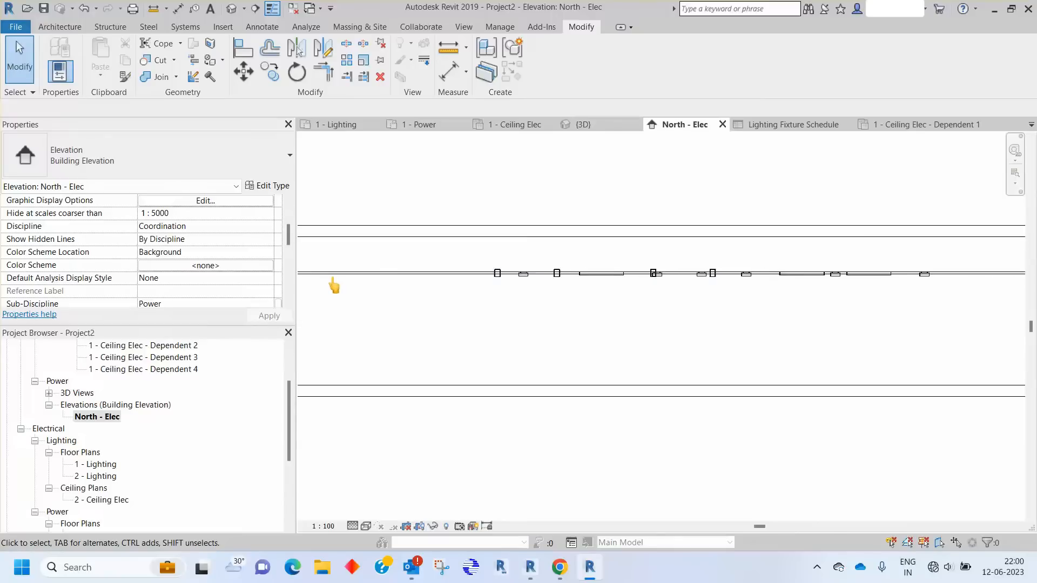
pyautogui.moveTo(446, 276); pyautogui.dragTo(479, 277, button='middle')
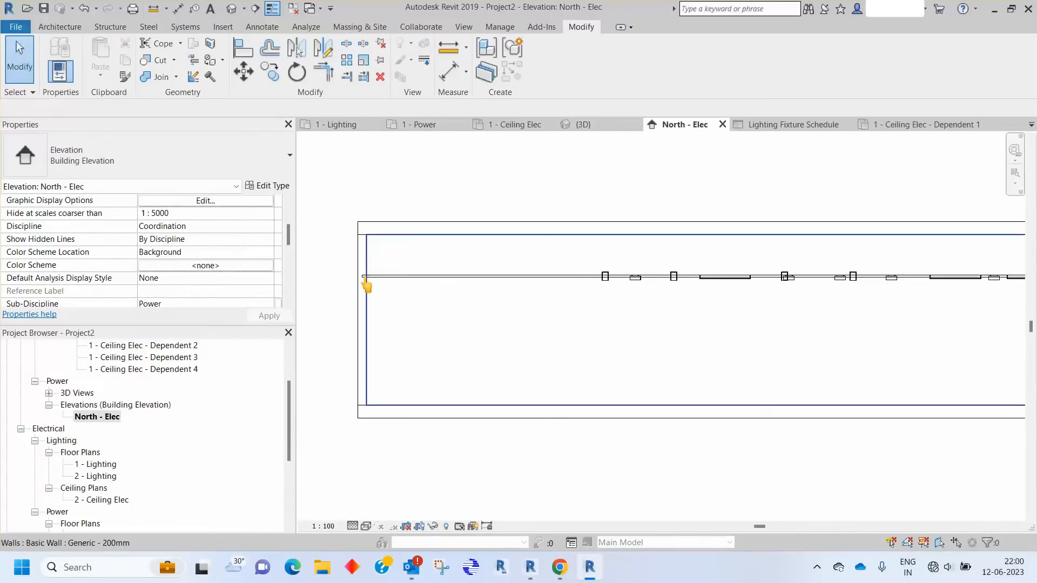
# Temporarily hide the Generic 300mm floor in the 3D view and select the 600 x 600mm Grid ceiling beneath it
pyautogui.click(582, 125)
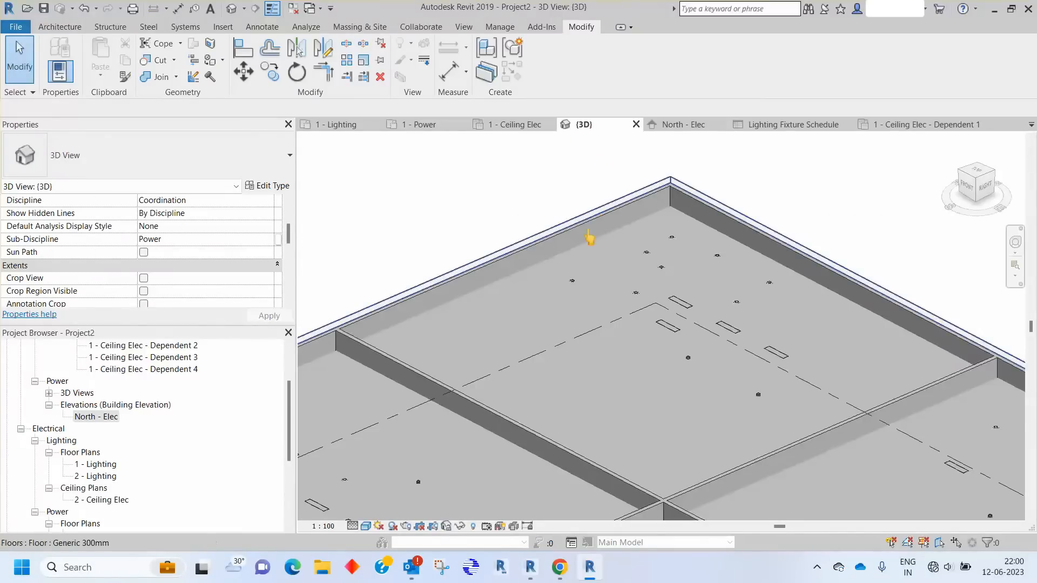
pyautogui.click(574, 261)
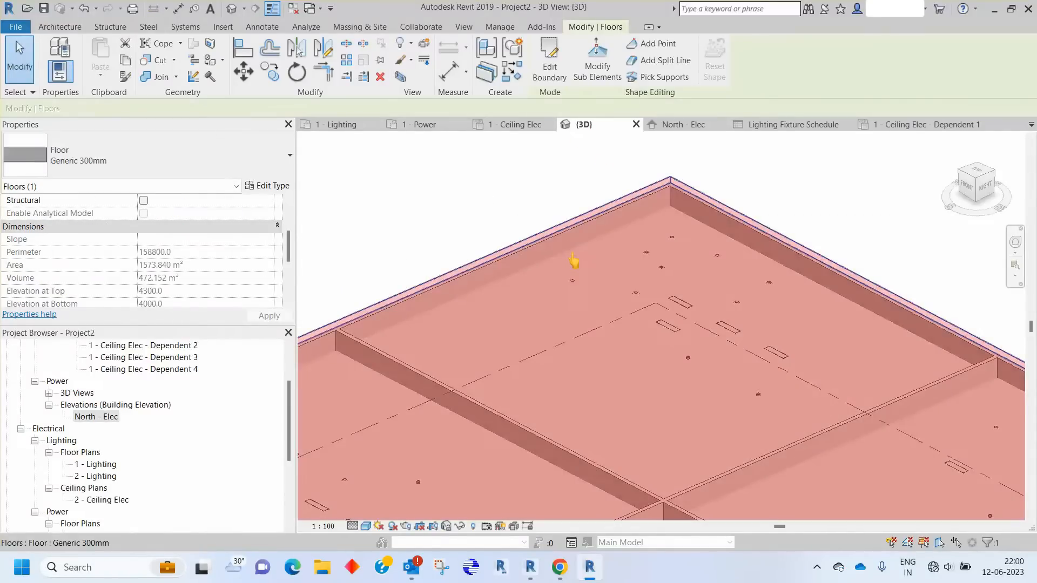
pyautogui.press('h')
pyautogui.press('i')
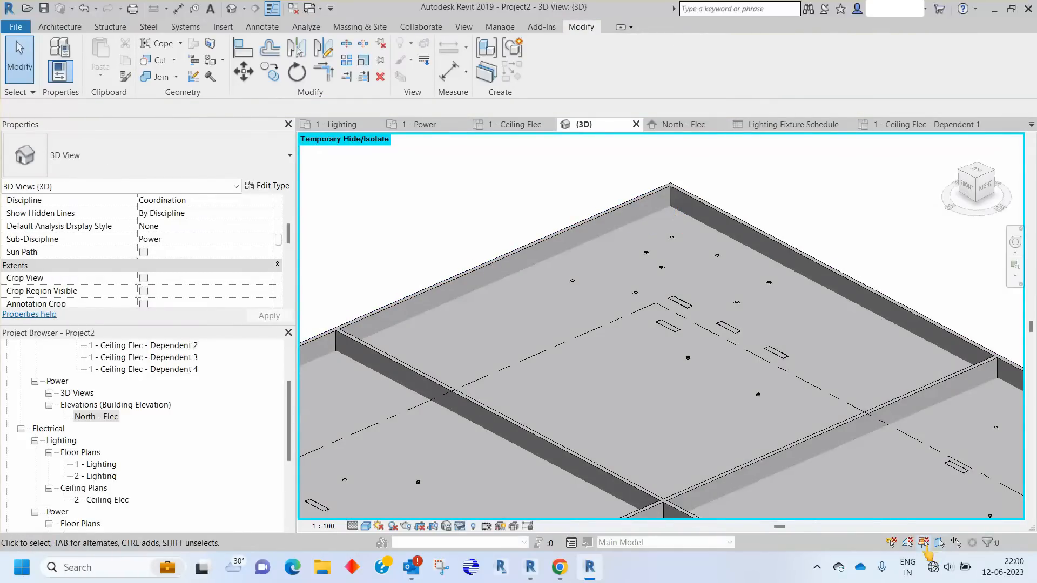
pyautogui.click(690, 227)
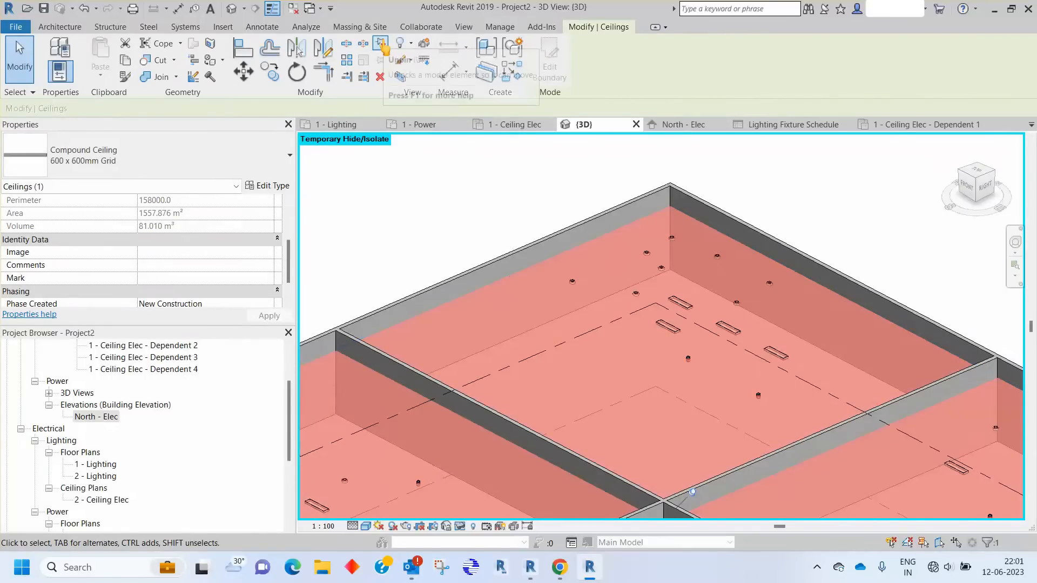
pyautogui.scroll(-4, 649, 244)
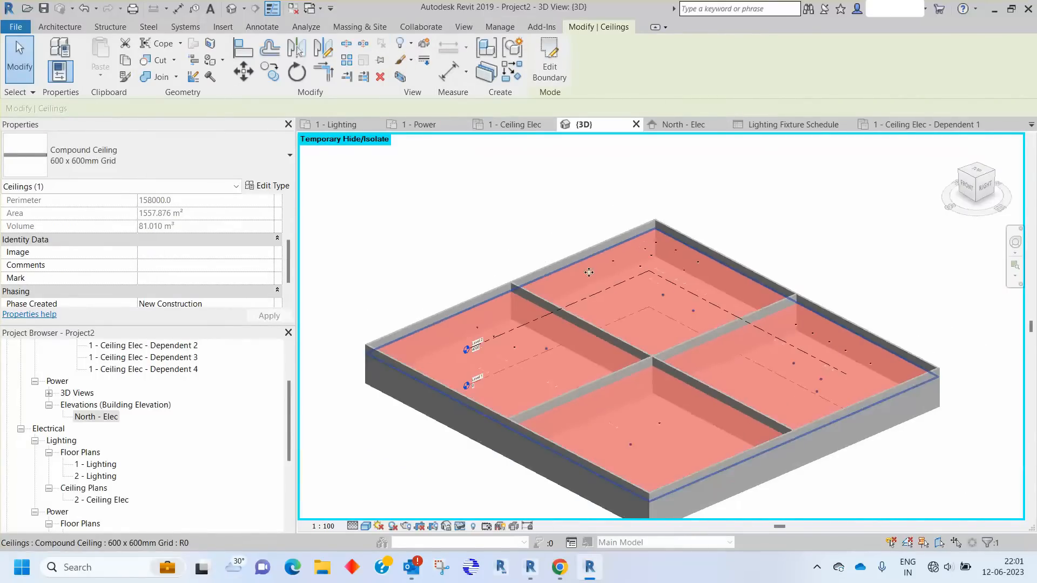
# Copy the selected ceiling straight up in the North - Elec elevation to about 5000 mm above Level 2
pyautogui.click(696, 126)
pyautogui.scroll(4, 517, 341)
pyautogui.press('c')
pyautogui.press('o')
pyautogui.click(269, 72)
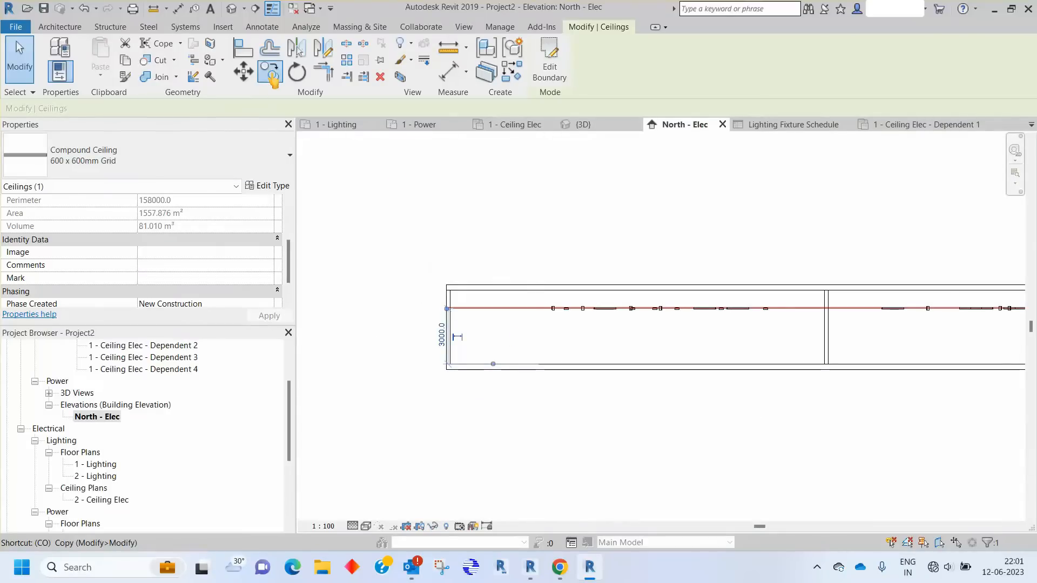
pyautogui.scroll(2, 632, 320)
pyautogui.click(556, 293)
pyautogui.moveTo(551, 235); pyautogui.dragTo(554, 330, button='middle')
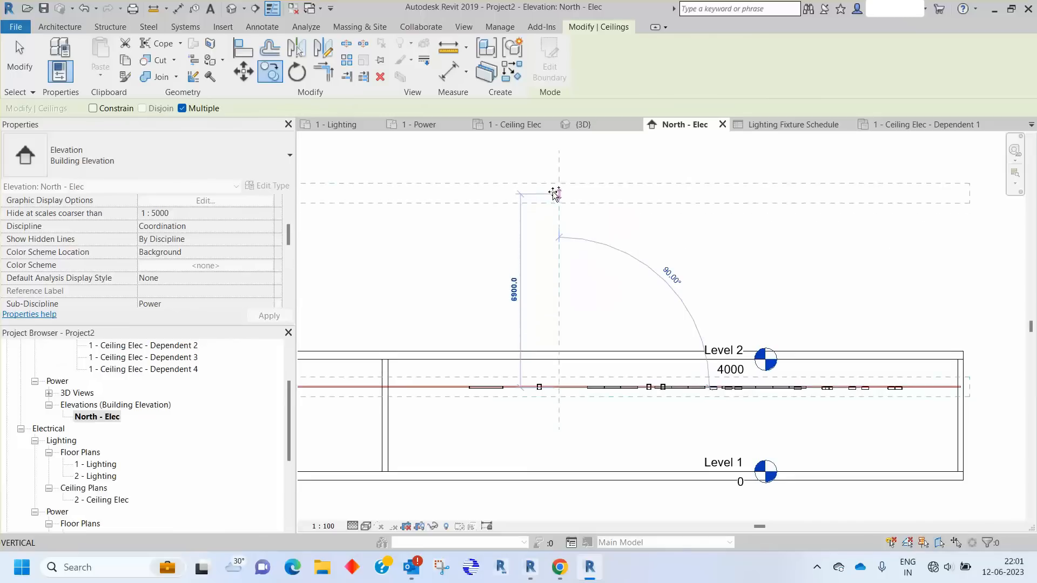
pyautogui.click(559, 219)
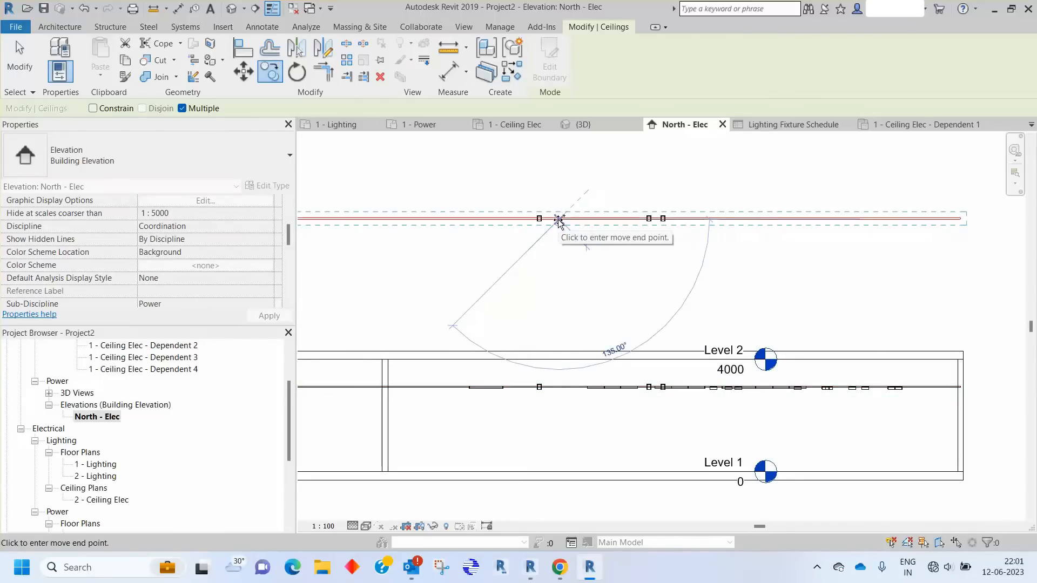
pyautogui.press('Escape')
# Set the copied ceiling's height offset from Level 2 to 3000 and check the Level 1 ceiling's constraints for comparison
pyautogui.scroll(-4, 726, 286)
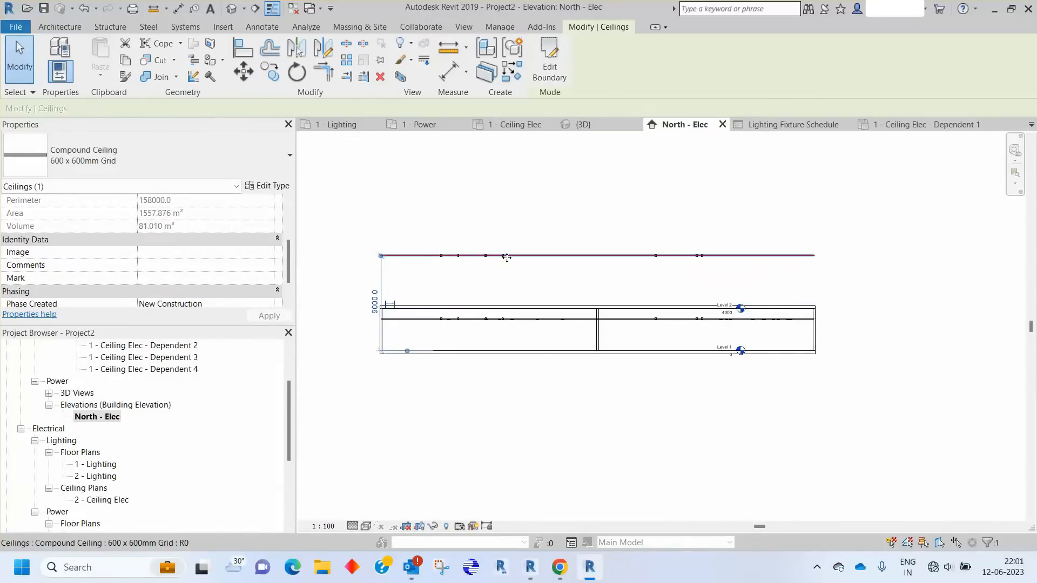
pyautogui.scroll(2, 506, 258)
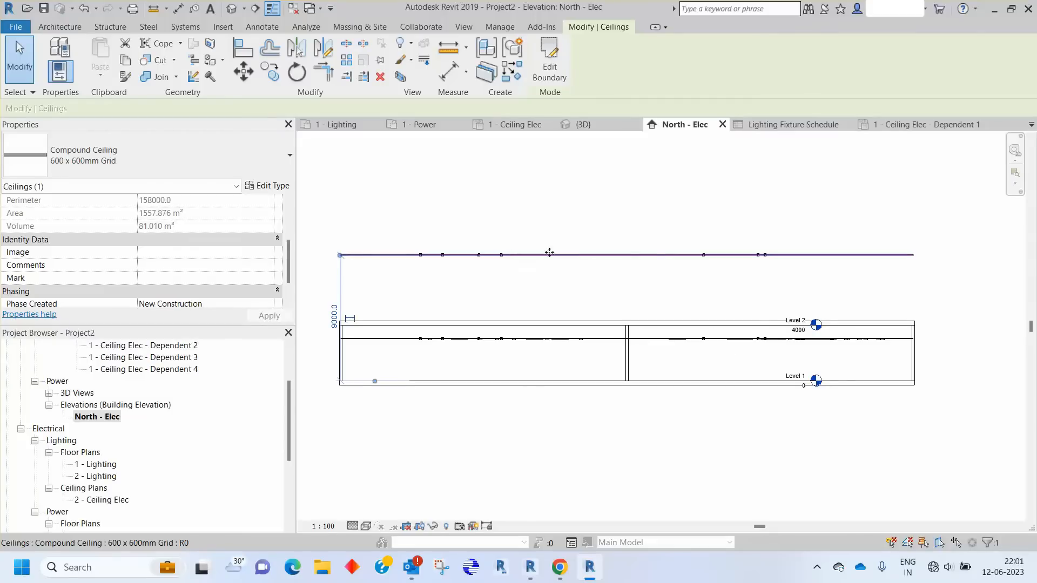
pyautogui.scroll(2, 240, 244)
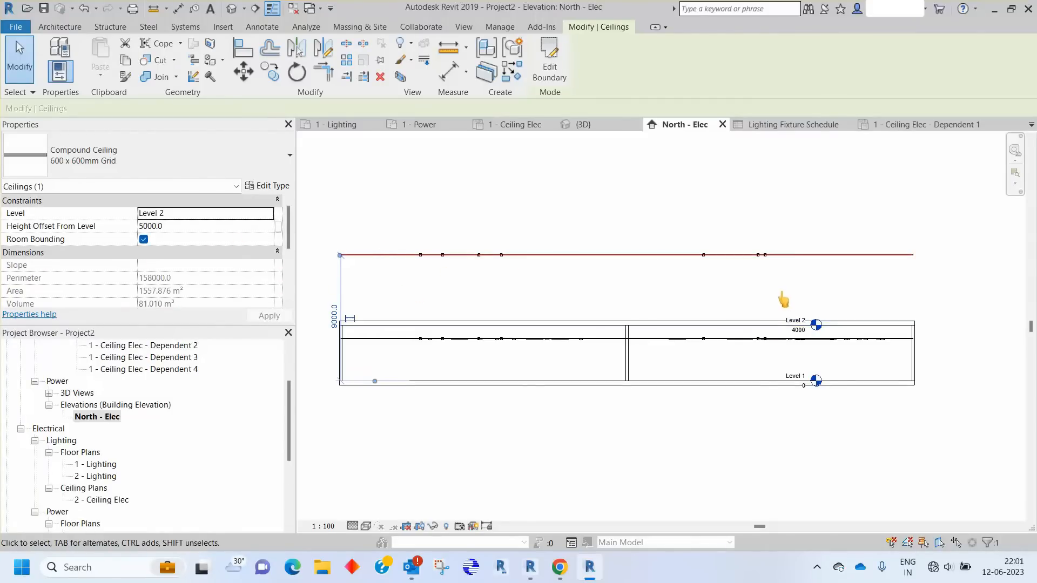
pyautogui.click(190, 227)
pyautogui.write('3000')
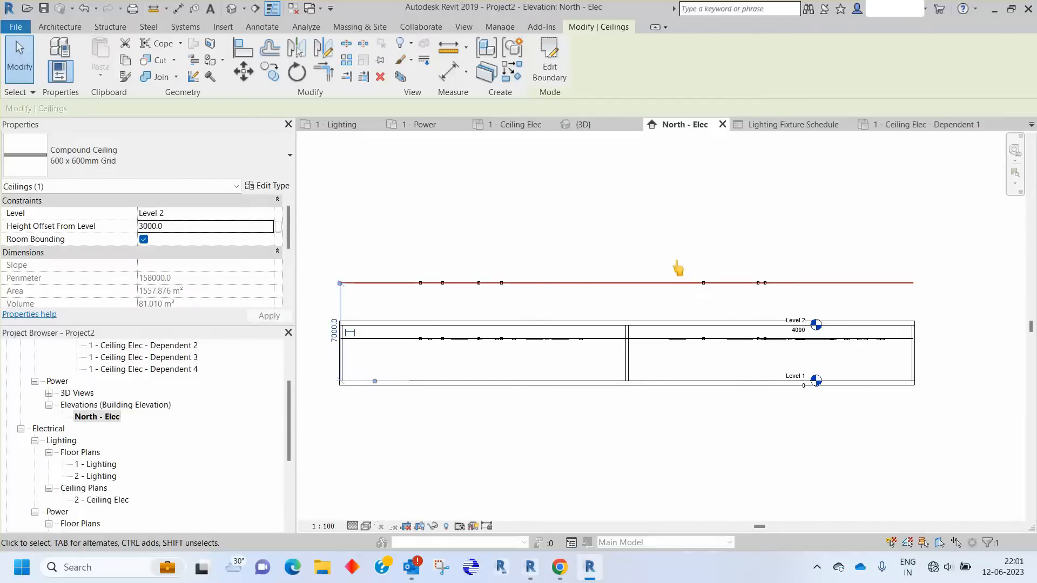
pyautogui.click(678, 268)
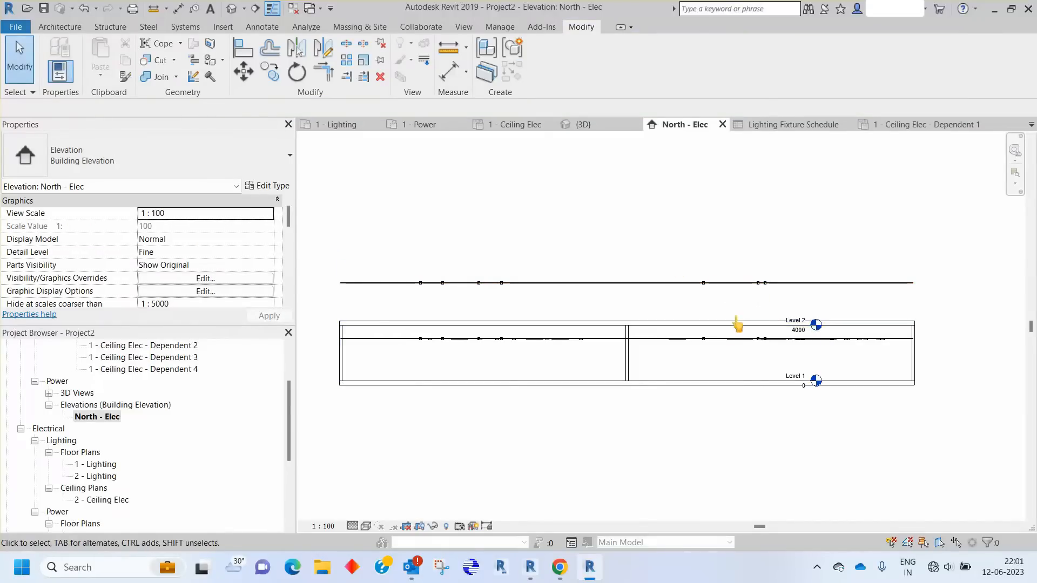
pyautogui.scroll(1, 682, 351)
pyautogui.click(682, 351)
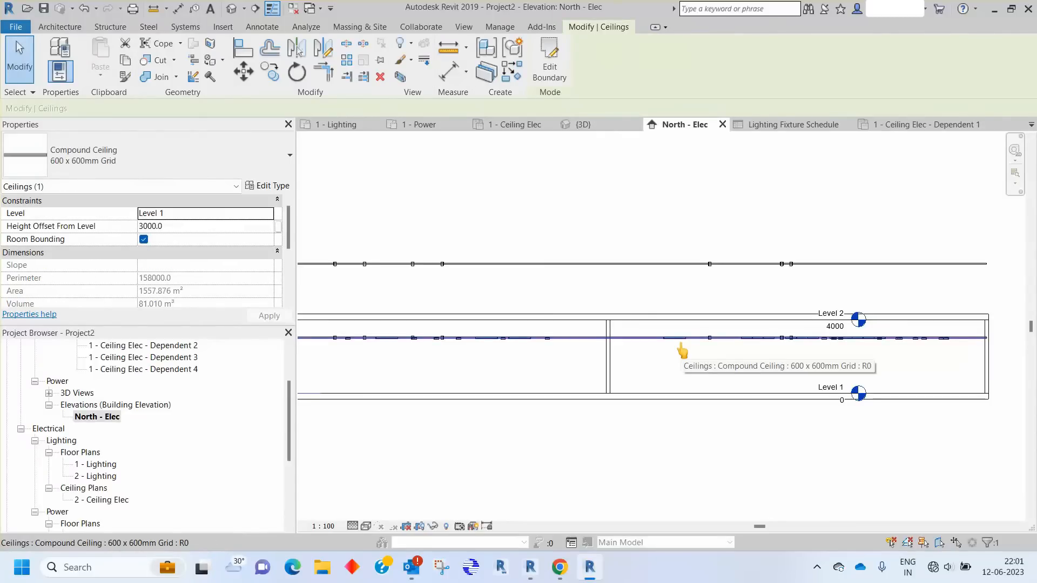
pyautogui.press('Escape')
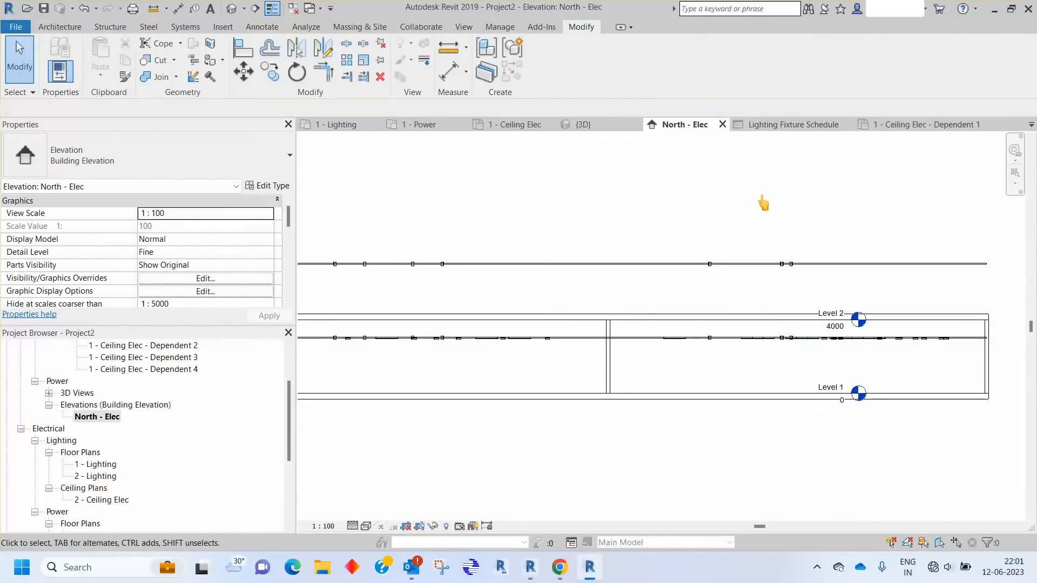
pyautogui.scroll(-1, 794, 218)
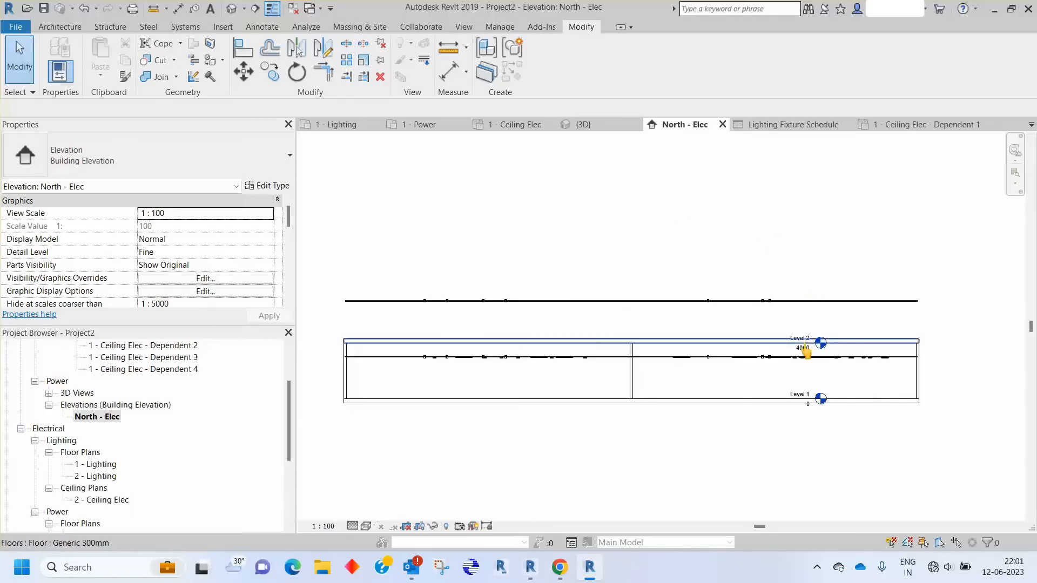
# Restore the temporarily hidden floor in the 3D view and check the level of a downlight on the upper ceiling
pyautogui.click(584, 124)
pyautogui.keyDown('shift'); pyautogui.moveTo(632, 354); pyautogui.dragTo(643, 335, button='middle'); pyautogui.keyUp('shift')
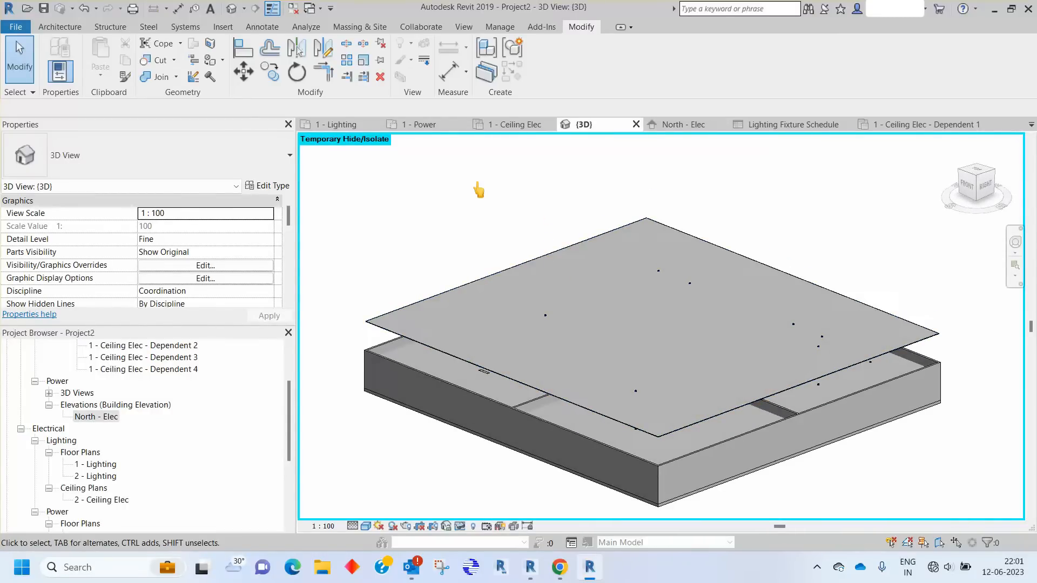
pyautogui.press('h')
pyautogui.press('r')
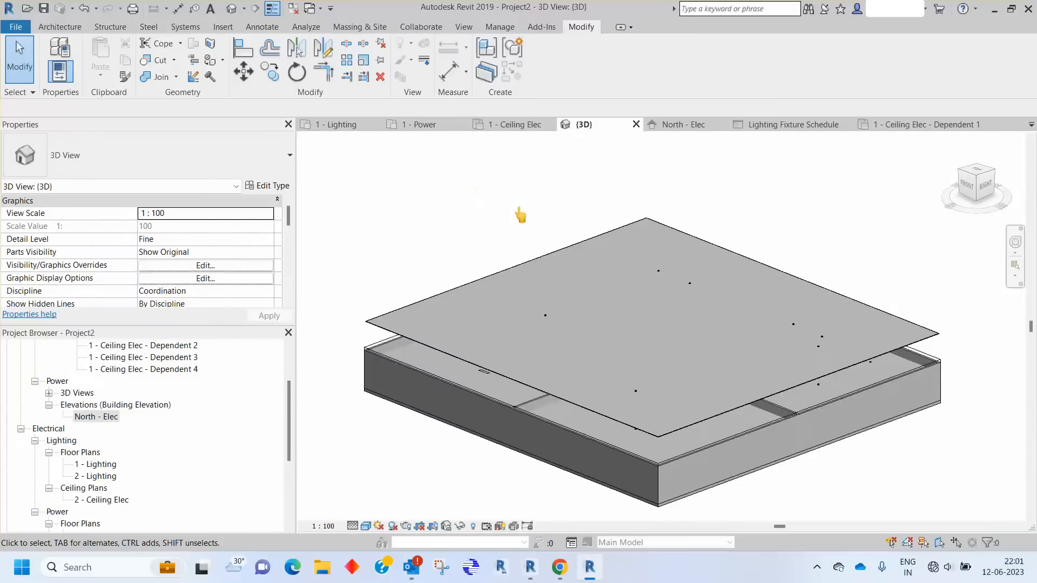
pyautogui.keyDown('shift'); pyautogui.moveTo(580, 426); pyautogui.dragTo(641, 449, button='middle'); pyautogui.keyUp('shift')
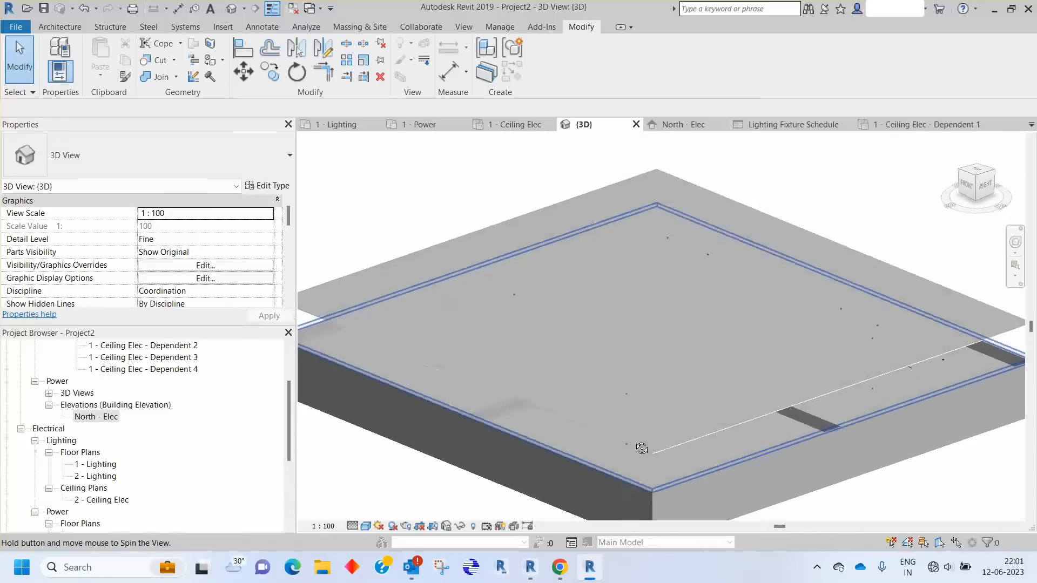
pyautogui.click(669, 238)
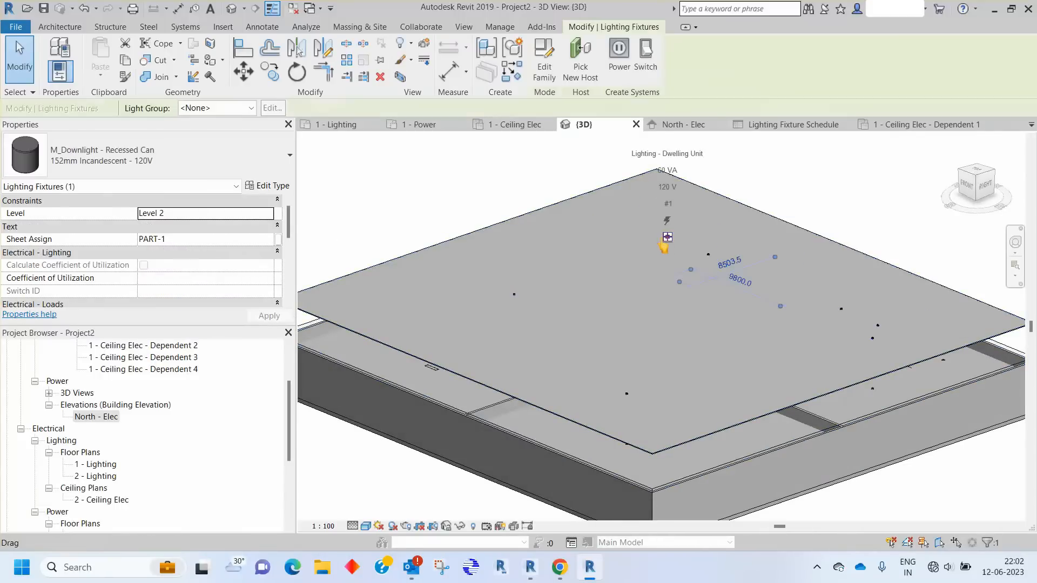
pyautogui.click(393, 202)
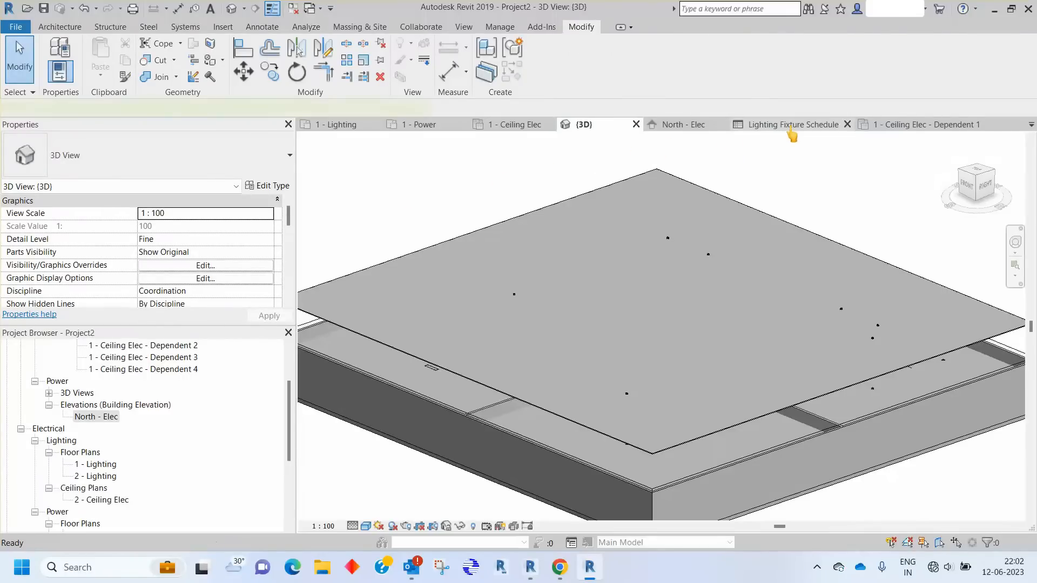
# Open the Lighting Fixture Schedule and examine the Level values of the listed fixtures
pyautogui.click(793, 128)
pyautogui.click(615, 169)
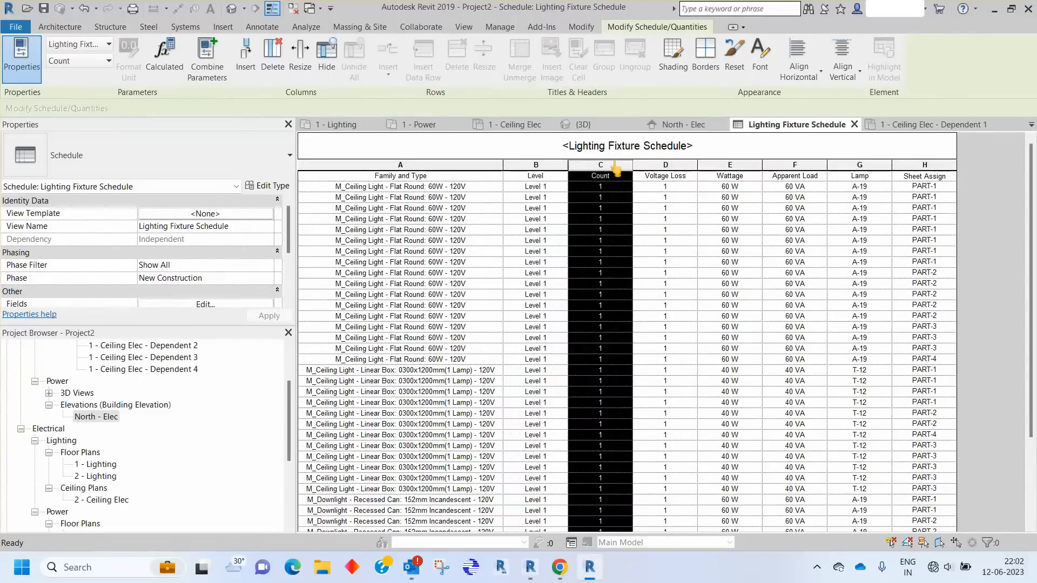
pyautogui.scroll(-3, 644, 317)
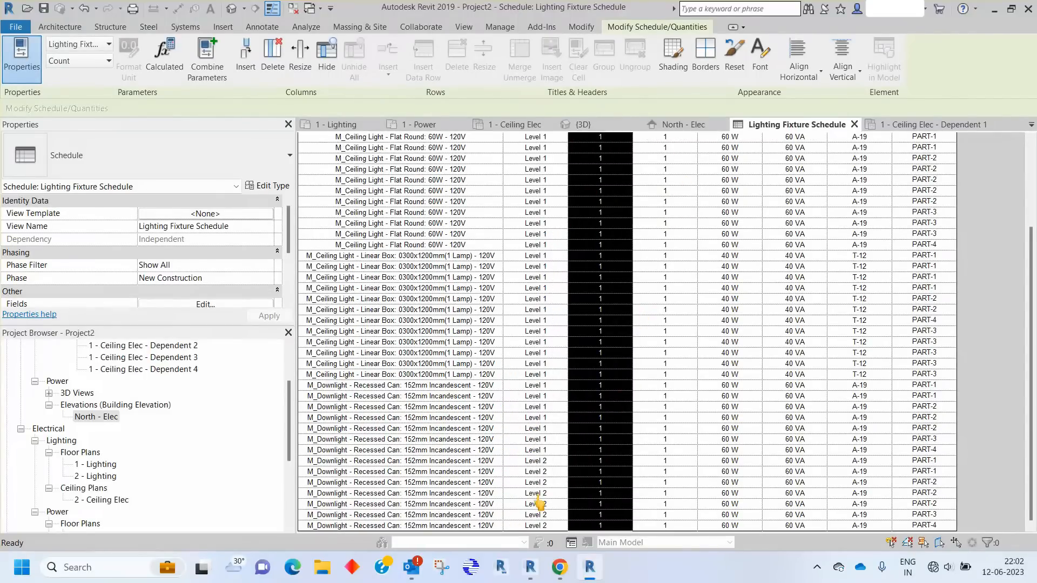
pyautogui.scroll(3, 540, 502)
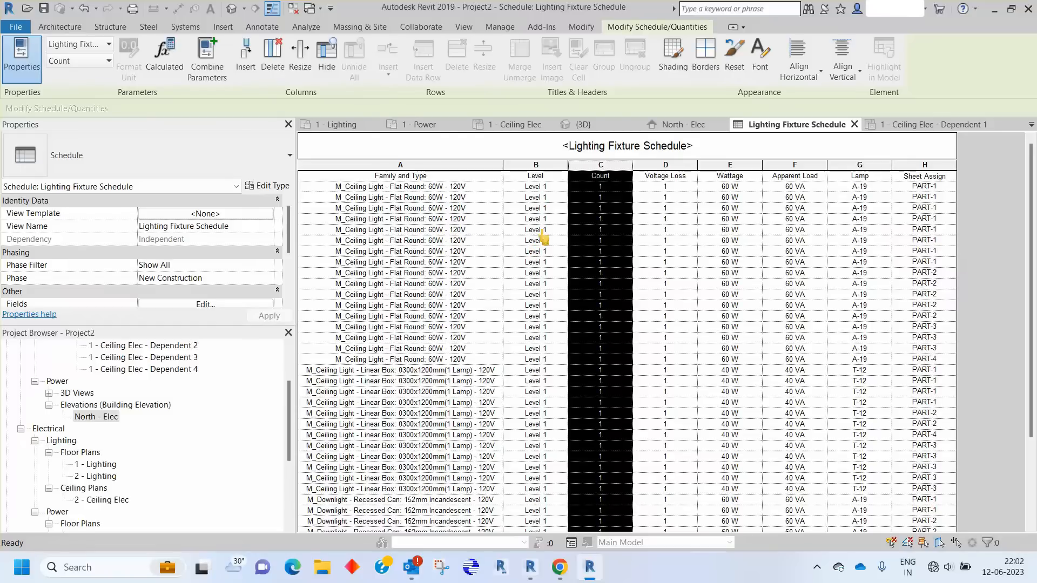
pyautogui.scroll(-3, 537, 296)
pyautogui.scroll(3, 532, 316)
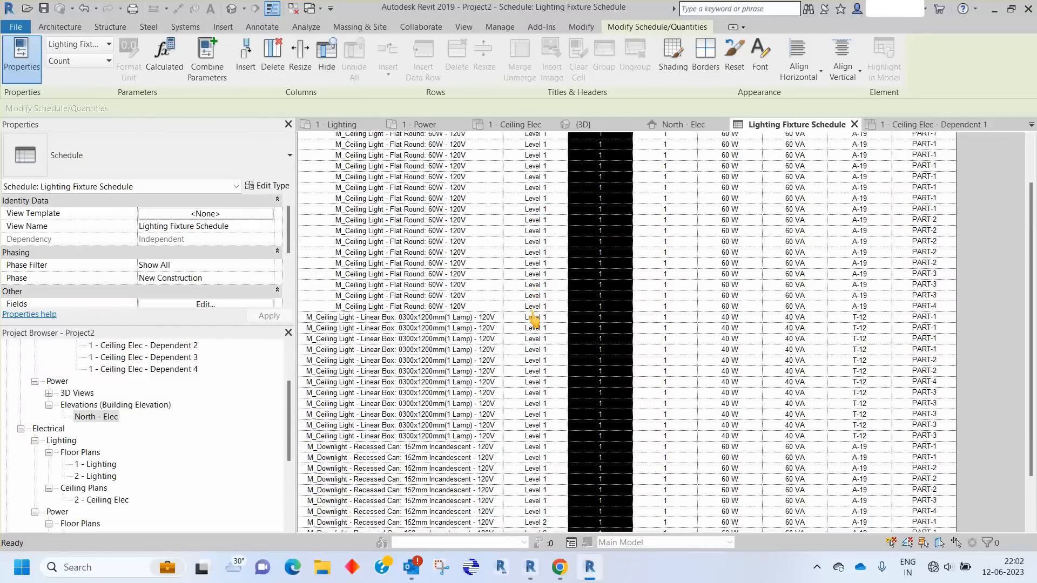
pyautogui.scroll(-3, 551, 241)
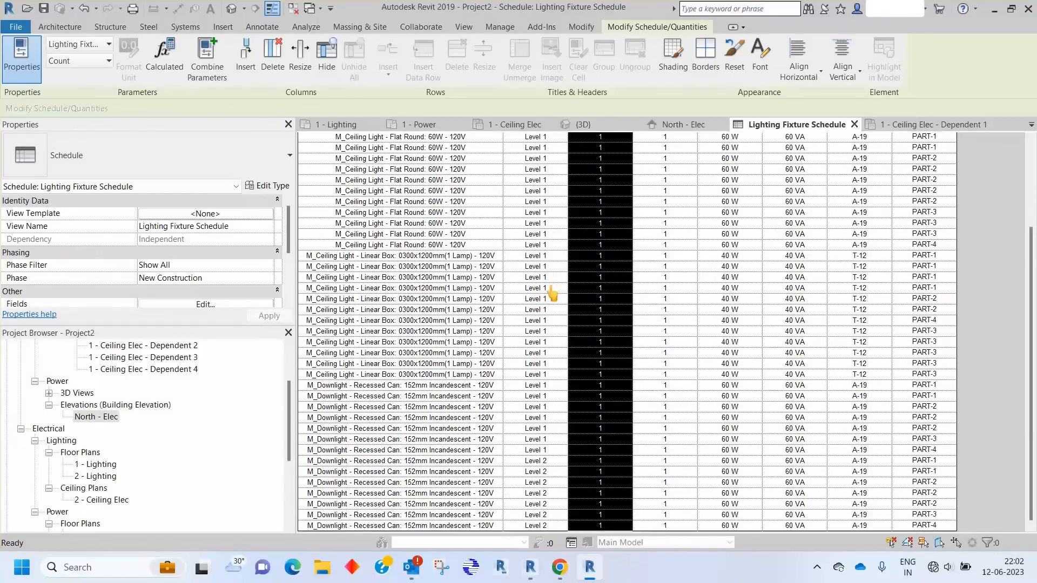
pyautogui.scroll(3, 553, 292)
# Sort the Lighting Fixture Schedule by Level in ascending order and review its rows
pyautogui.scroll(-3, 183, 286)
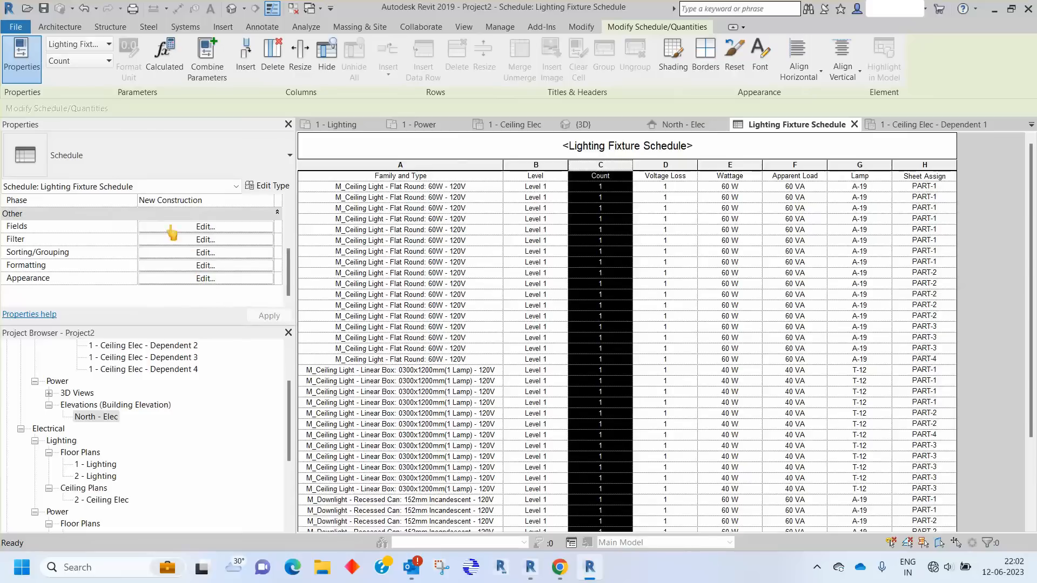
pyautogui.click(153, 253)
pyautogui.click(373, 234)
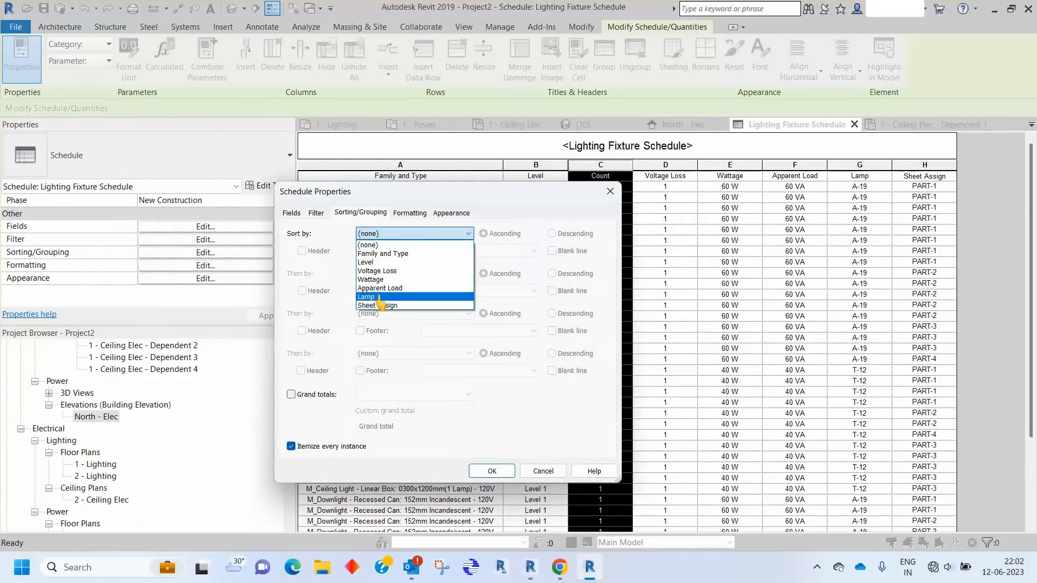
pyautogui.click(380, 263)
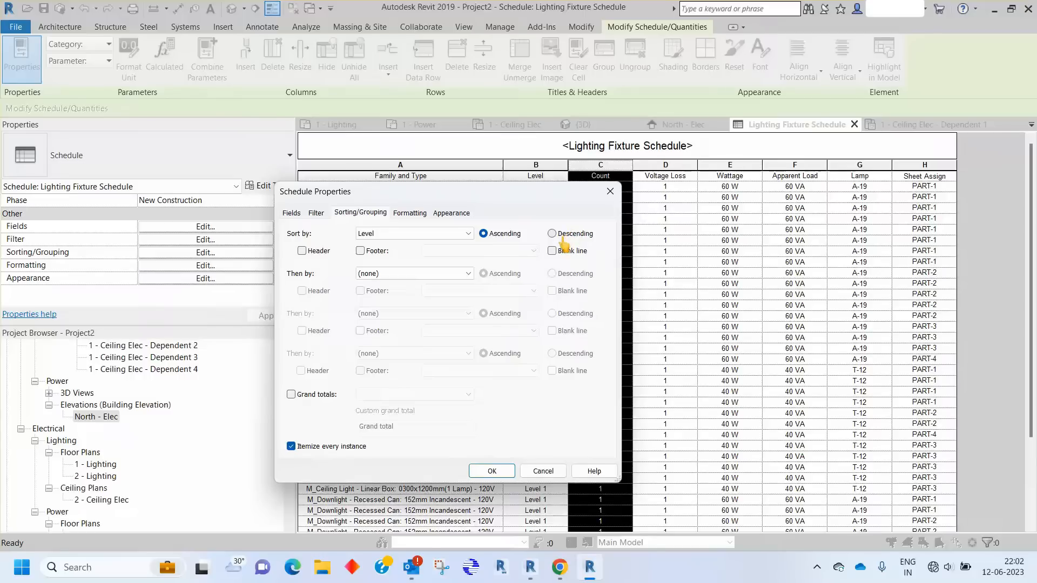
pyautogui.click(498, 469)
pyautogui.scroll(-4, 558, 370)
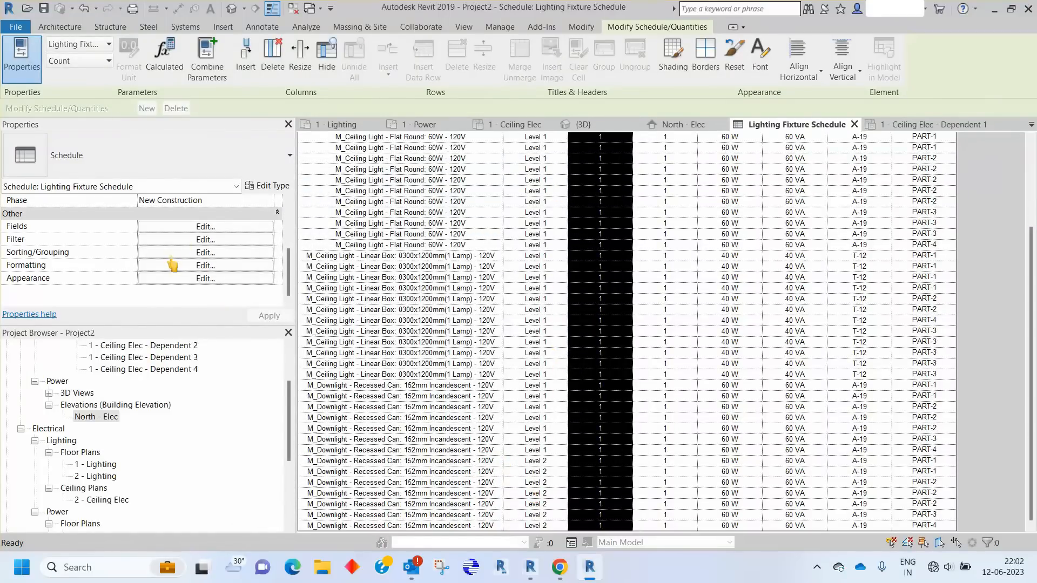
# Change the schedule's Level sorting to descending order and review the reordered fixture rows
pyautogui.click(186, 253)
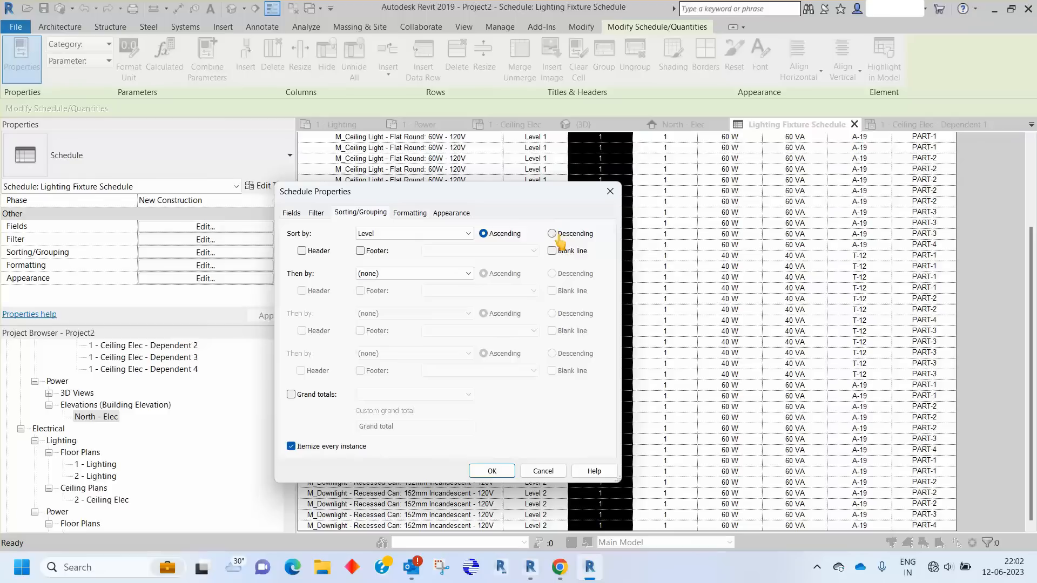
pyautogui.click(552, 234)
pyautogui.click(492, 470)
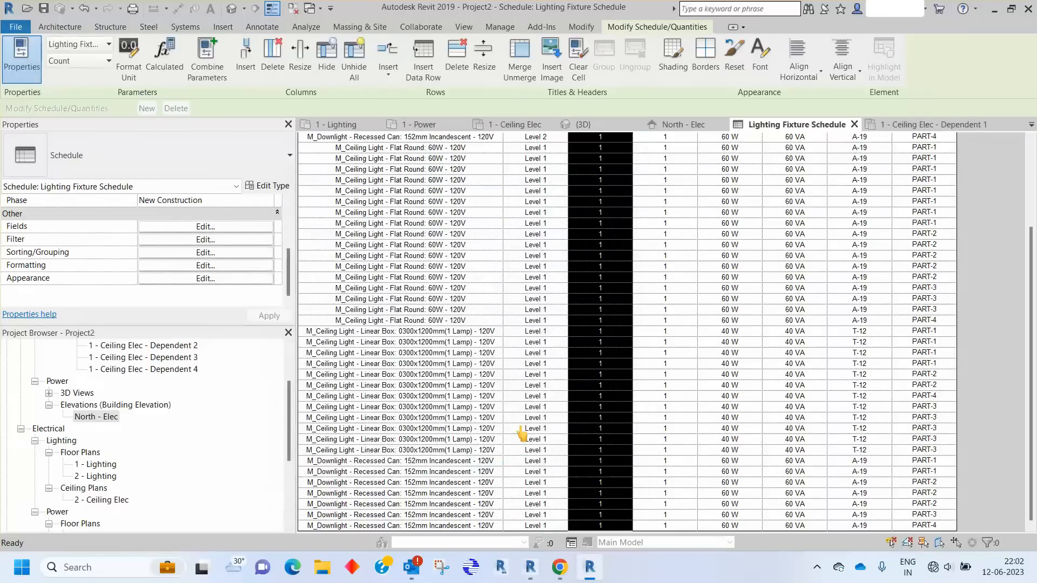
pyautogui.scroll(-4, 550, 280)
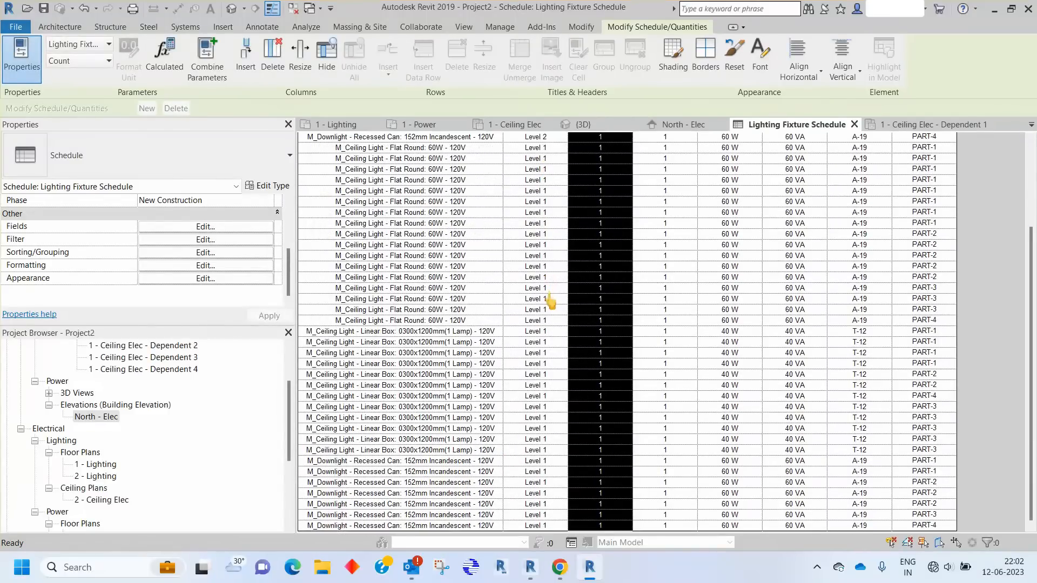
pyautogui.scroll(4, 550, 318)
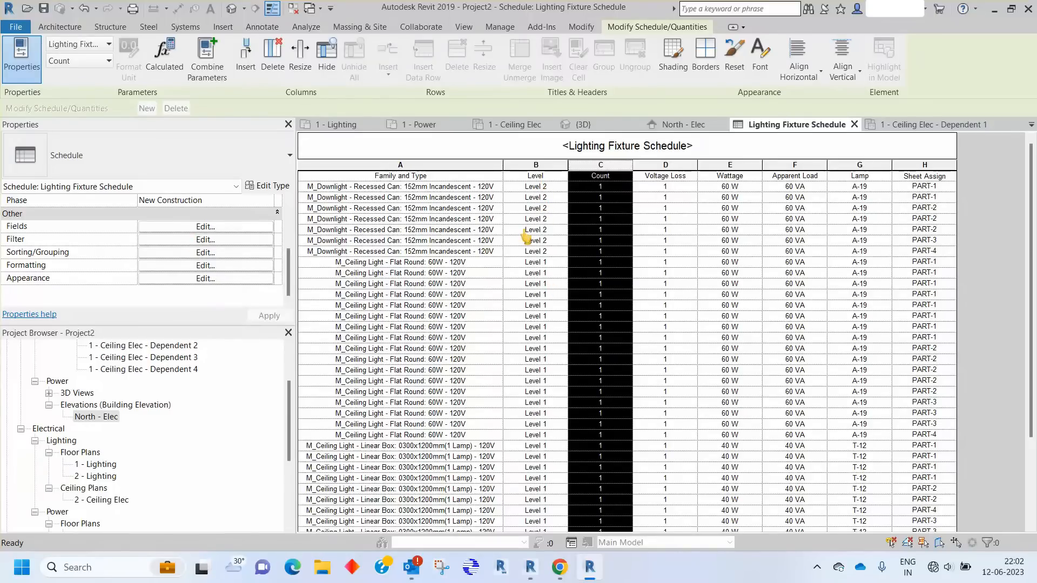
pyautogui.scroll(-3, 543, 281)
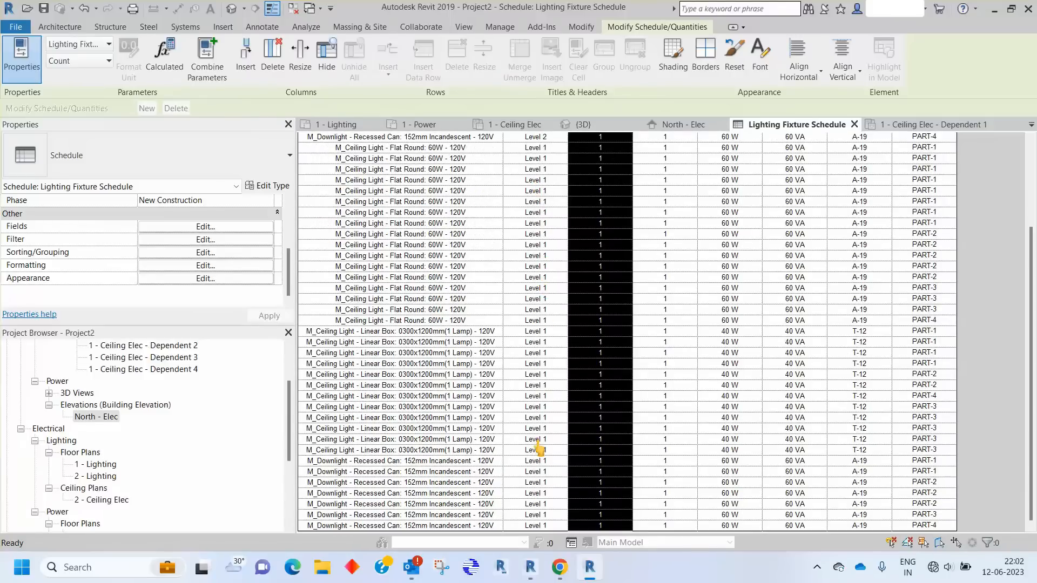
# Review the fixture rows grouped by level, enable grand totals in the Lighting Fixture Schedule, and check the schedule's total row
pyautogui.scroll(3, 538, 448)
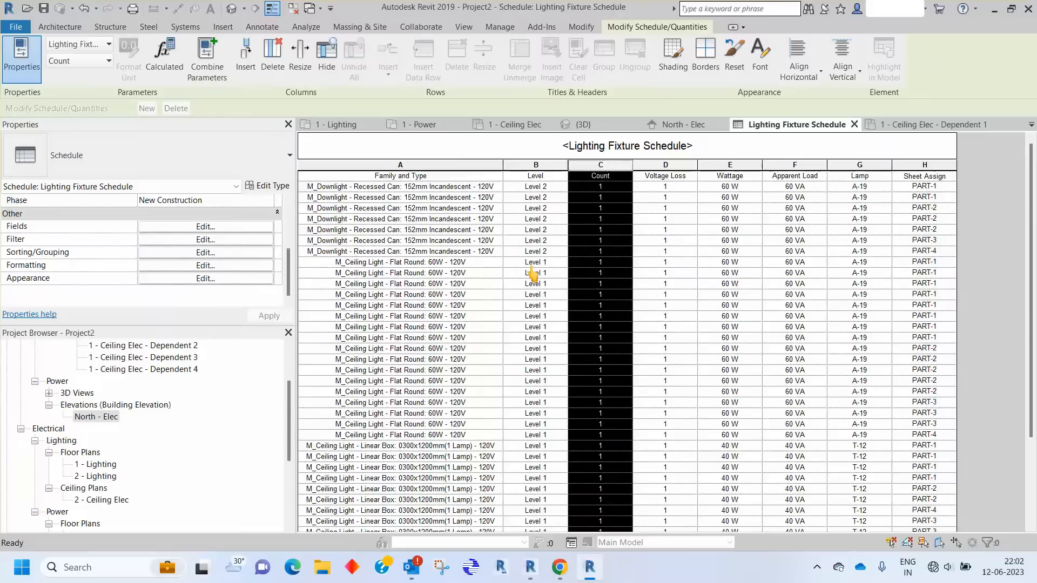
pyautogui.scroll(-4, 536, 313)
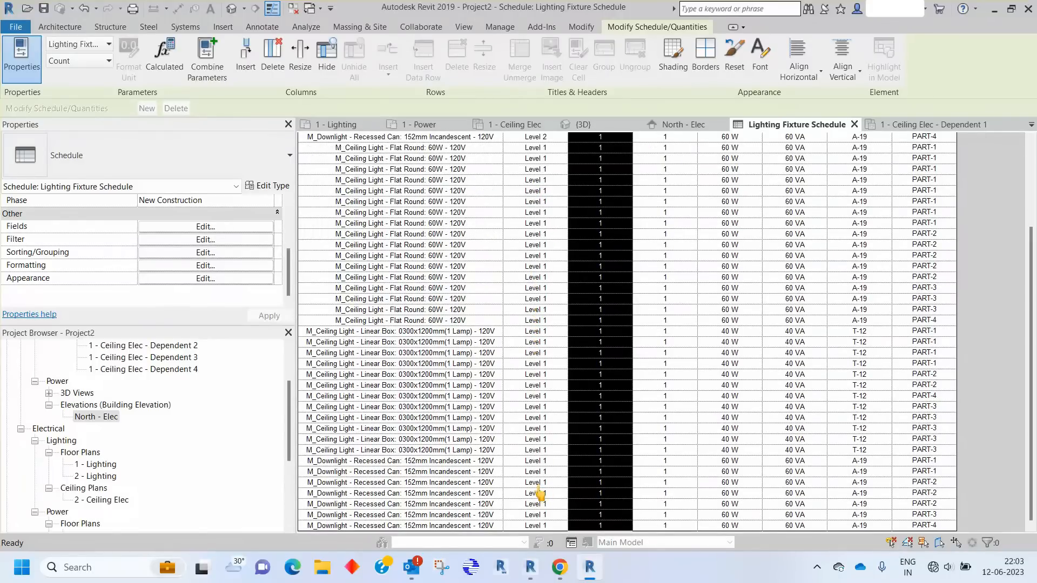
pyautogui.scroll(4, 540, 493)
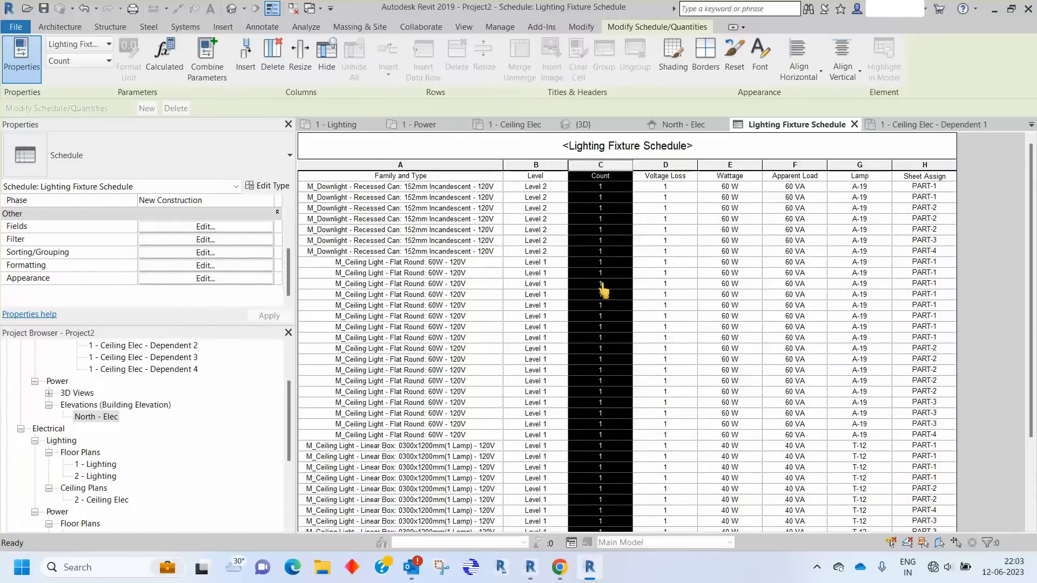
pyautogui.scroll(-3, 603, 282)
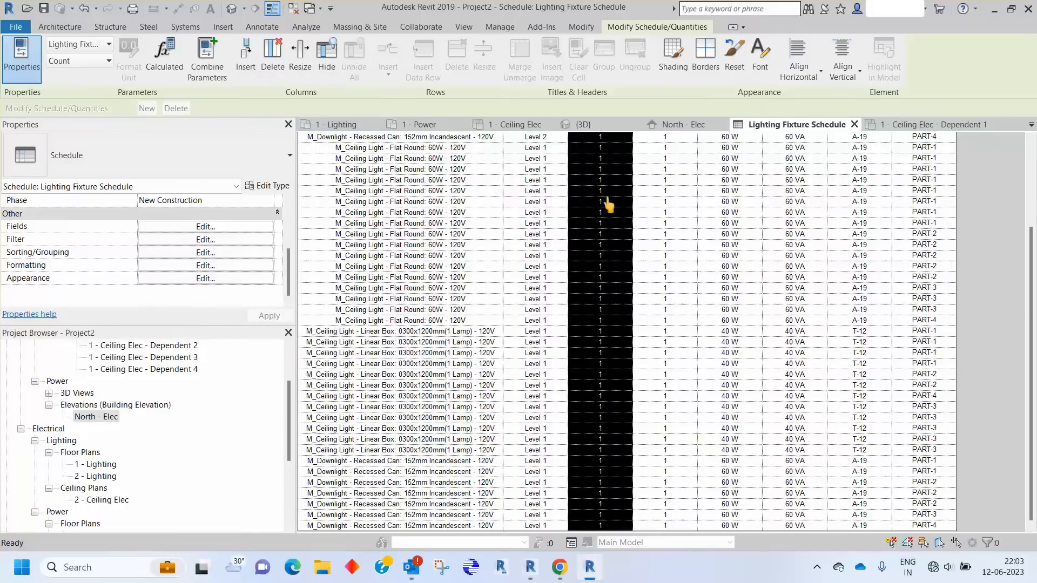
pyautogui.scroll(3, 606, 201)
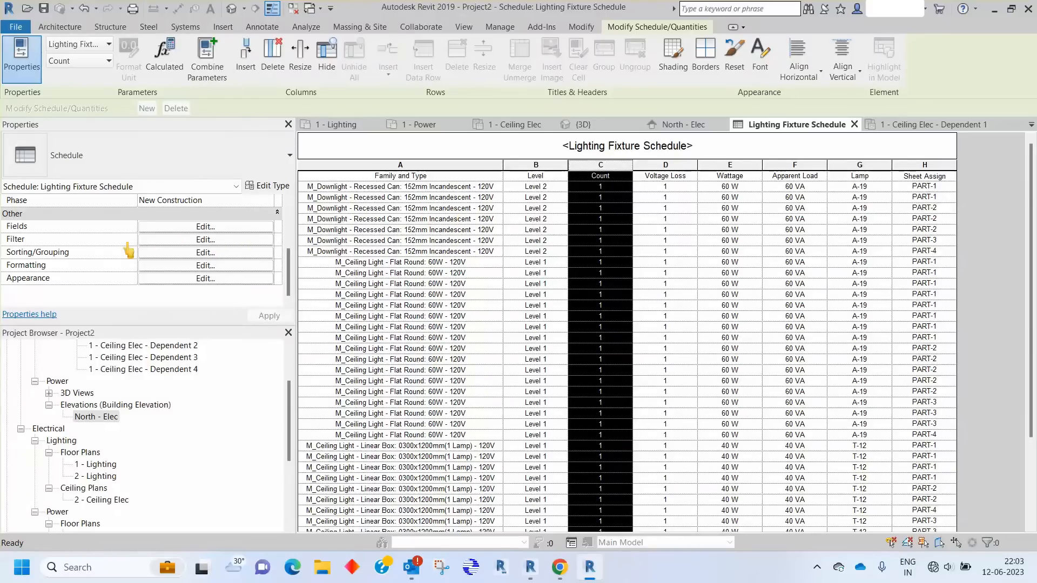
pyautogui.click(154, 253)
pyautogui.moveTo(361, 200); pyautogui.dragTo(160, 207)
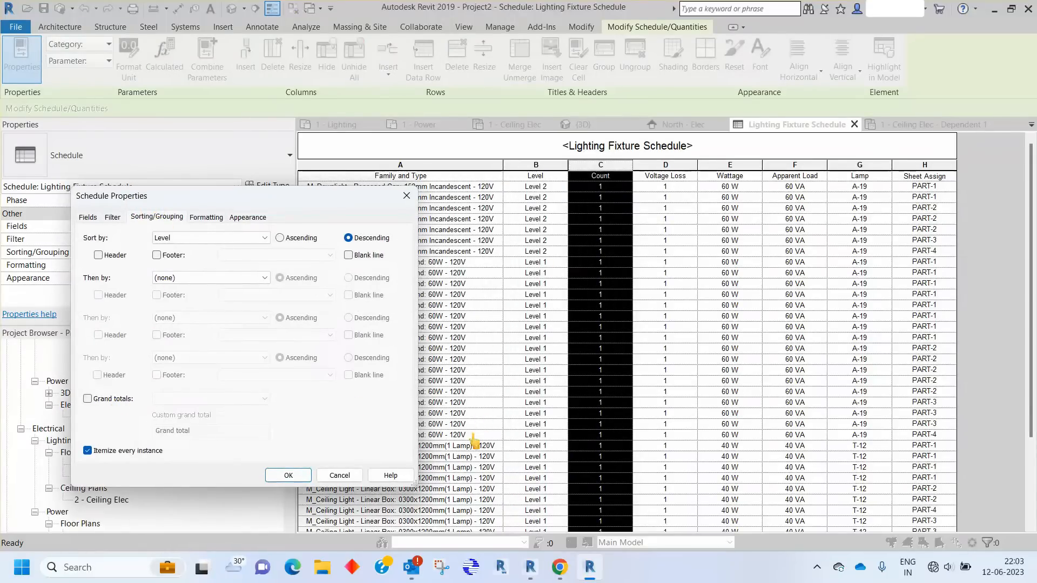
pyautogui.click(111, 400)
pyautogui.click(289, 476)
pyautogui.scroll(-5, 540, 330)
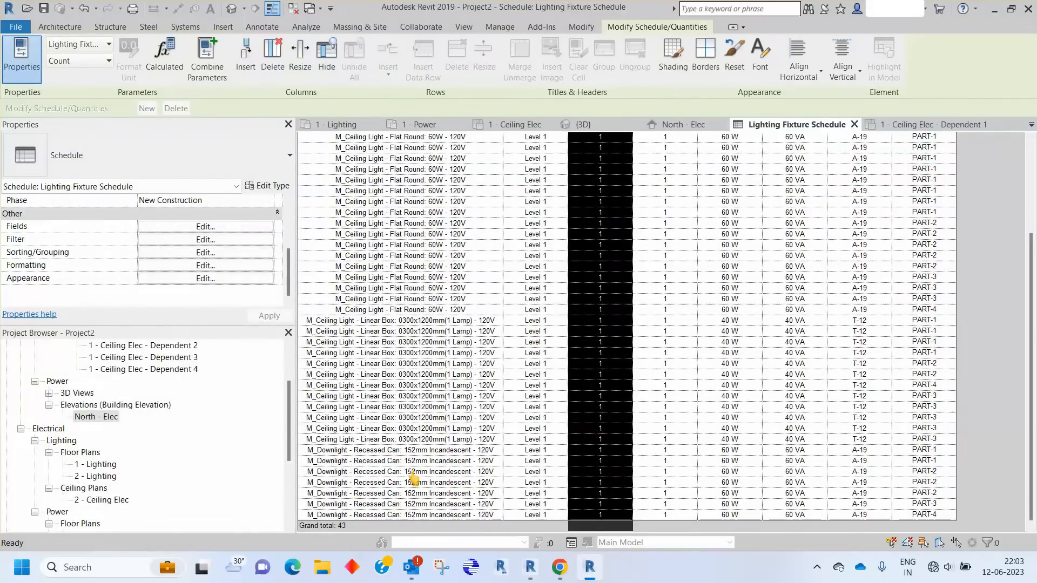
pyautogui.scroll(5, 414, 478)
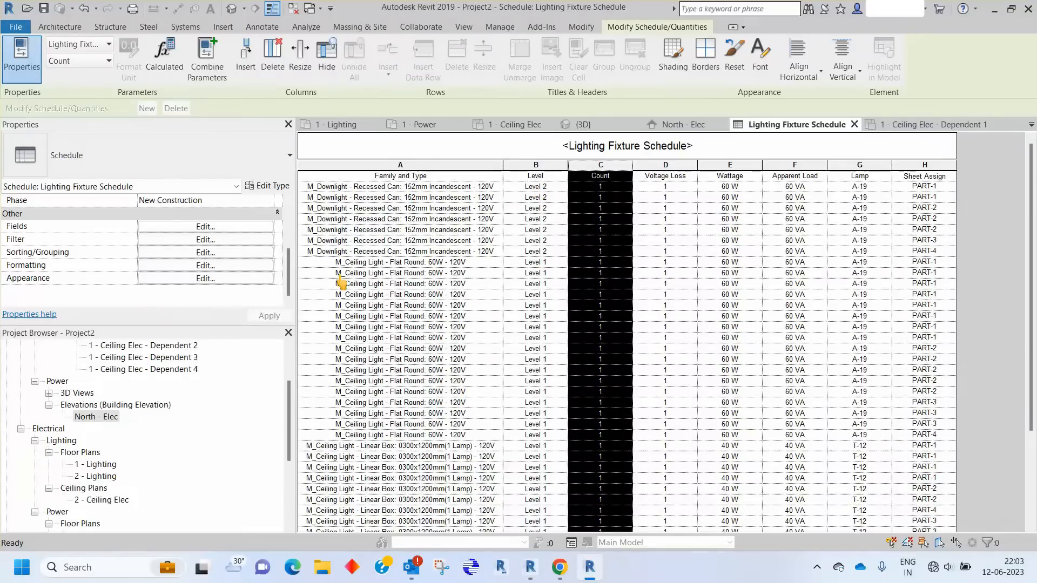
pyautogui.scroll(-5, 543, 338)
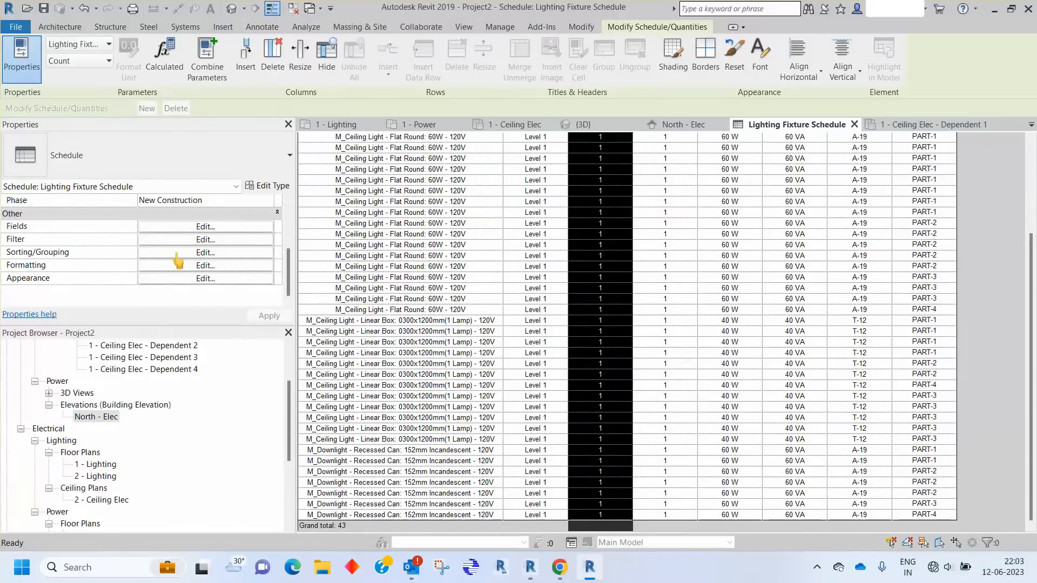
# Add a header row above each Level group in the Lighting Fixture Schedule
pyautogui.click(175, 252)
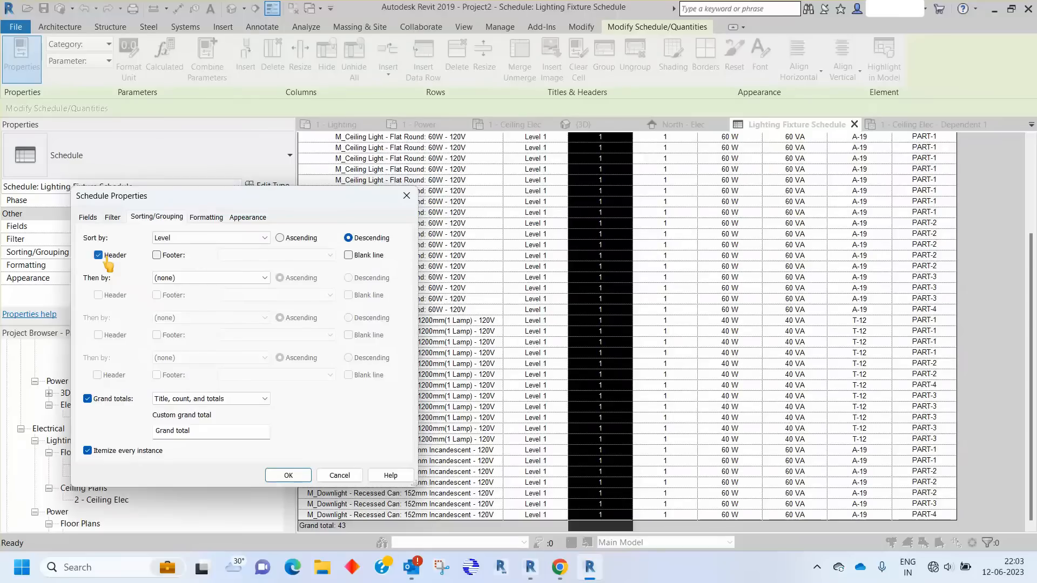
pyautogui.click(281, 475)
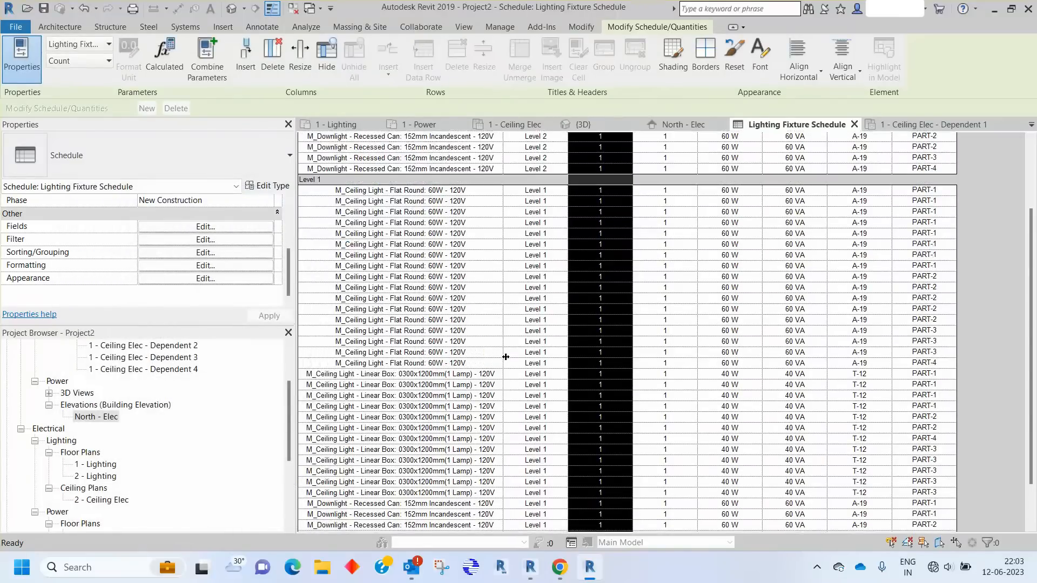
pyautogui.scroll(3, 505, 357)
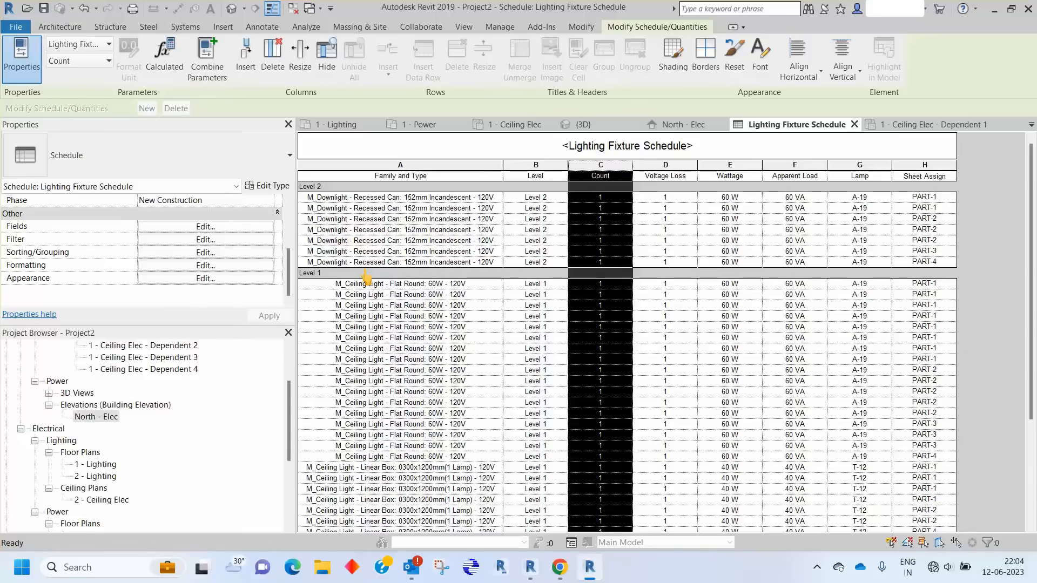
# Add a footer showing Title, count, and totals to each Level group and compare the level subtotals with the grand total
pyautogui.click(166, 252)
pyautogui.click(172, 256)
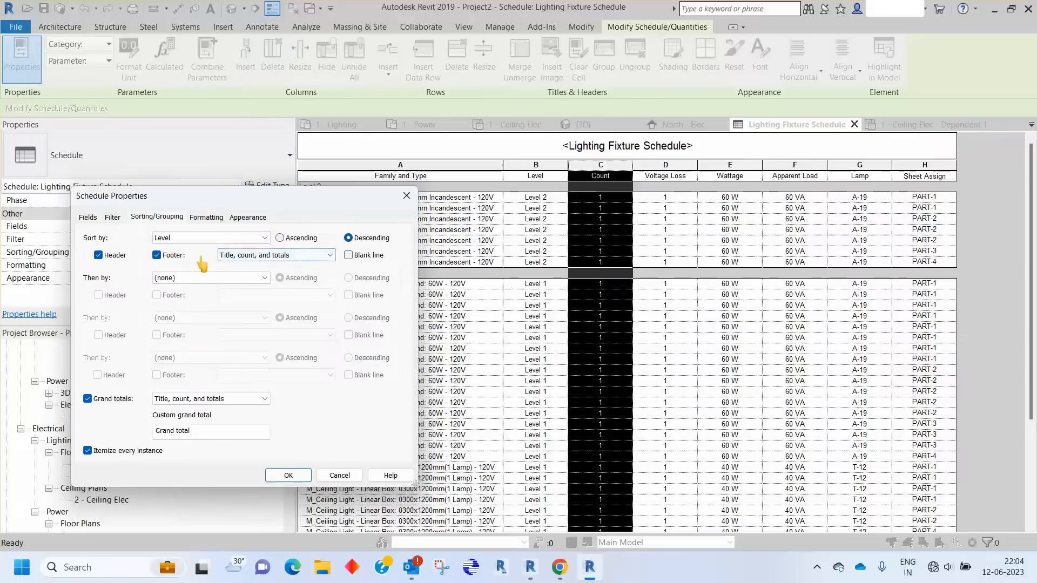
pyautogui.click(291, 257)
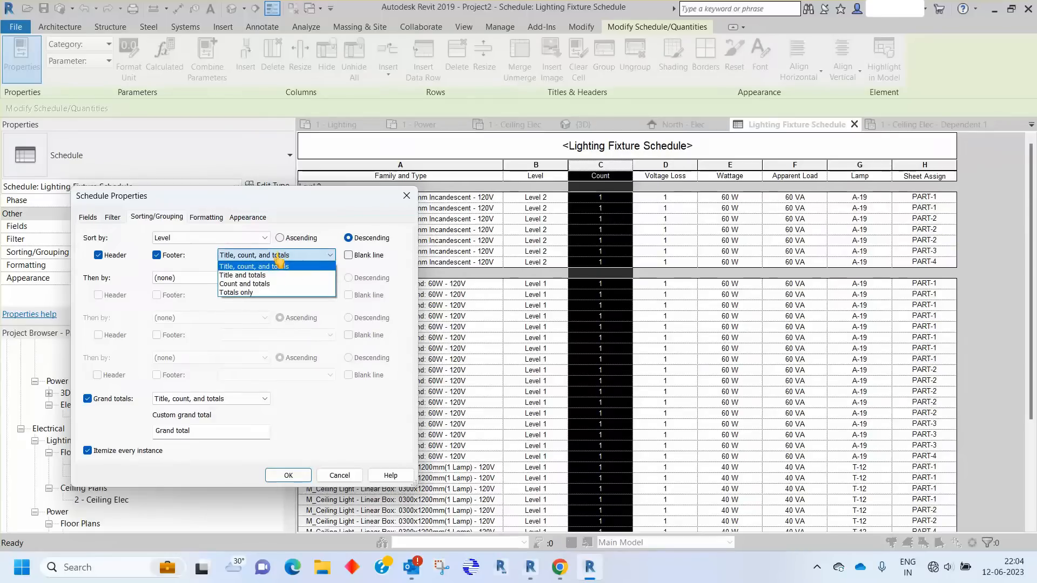
pyautogui.click(279, 260)
pyautogui.click(288, 475)
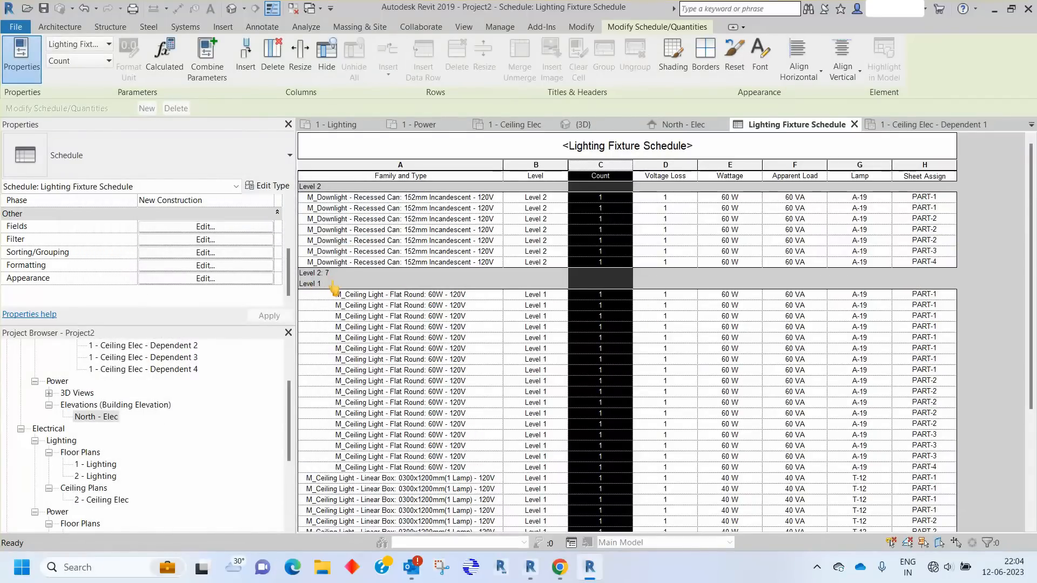
pyautogui.scroll(-3, 371, 282)
pyautogui.scroll(-2, 370, 282)
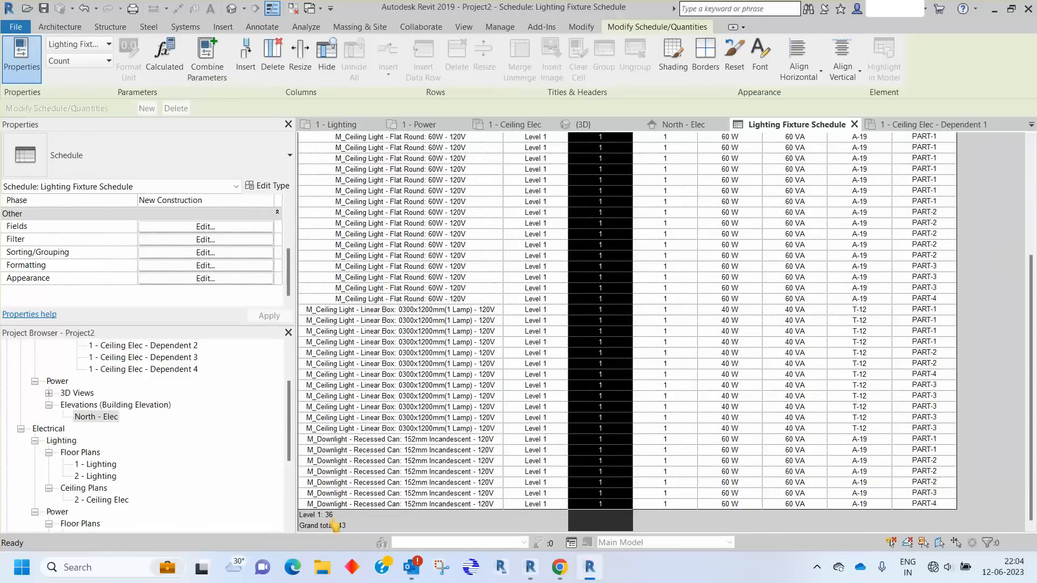
pyautogui.scroll(5, 336, 524)
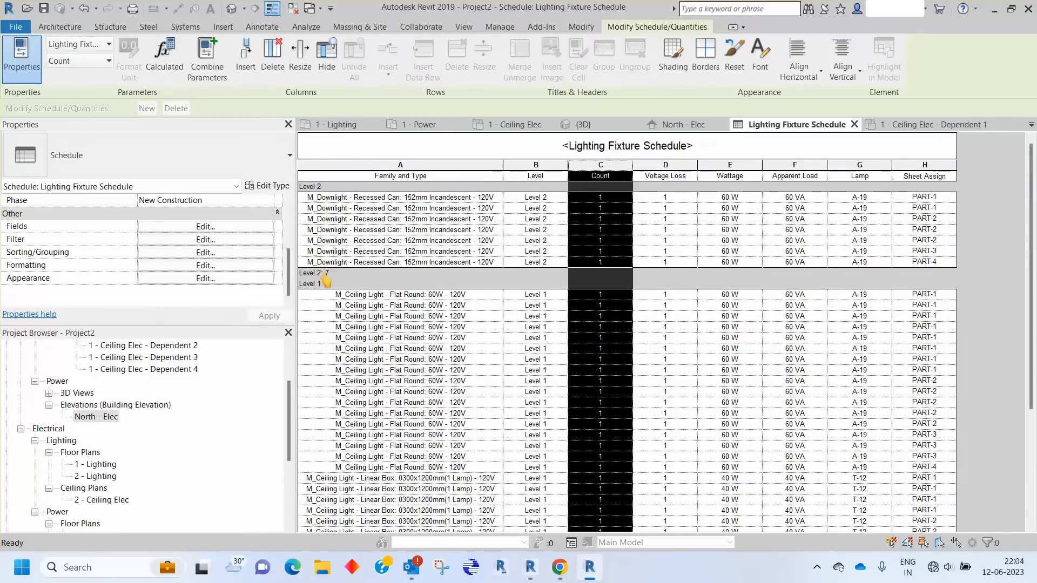
pyautogui.scroll(-5, 326, 280)
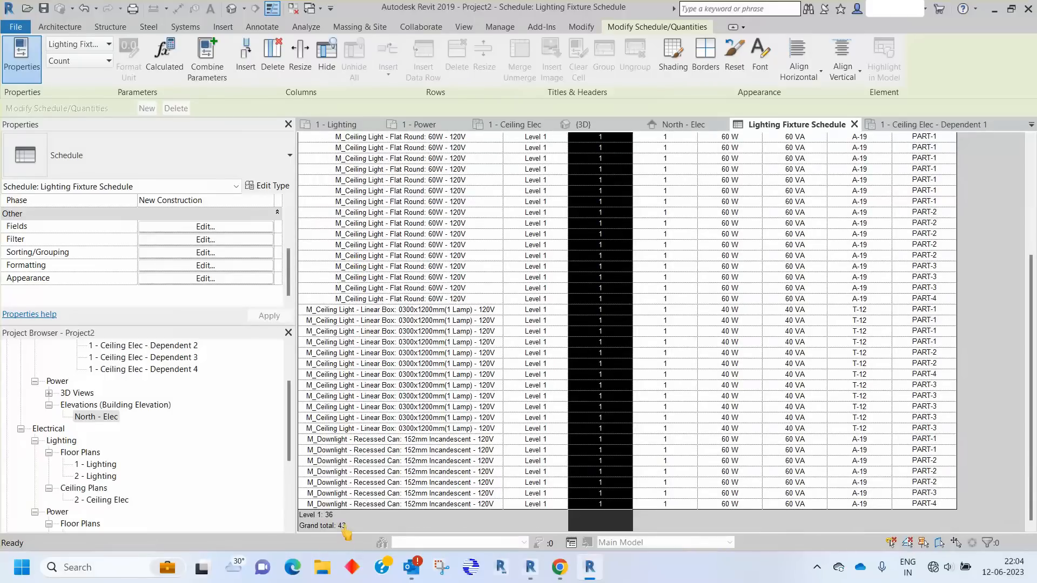
pyautogui.scroll(3, 345, 529)
pyautogui.scroll(-3, 362, 513)
pyautogui.scroll(5, 412, 437)
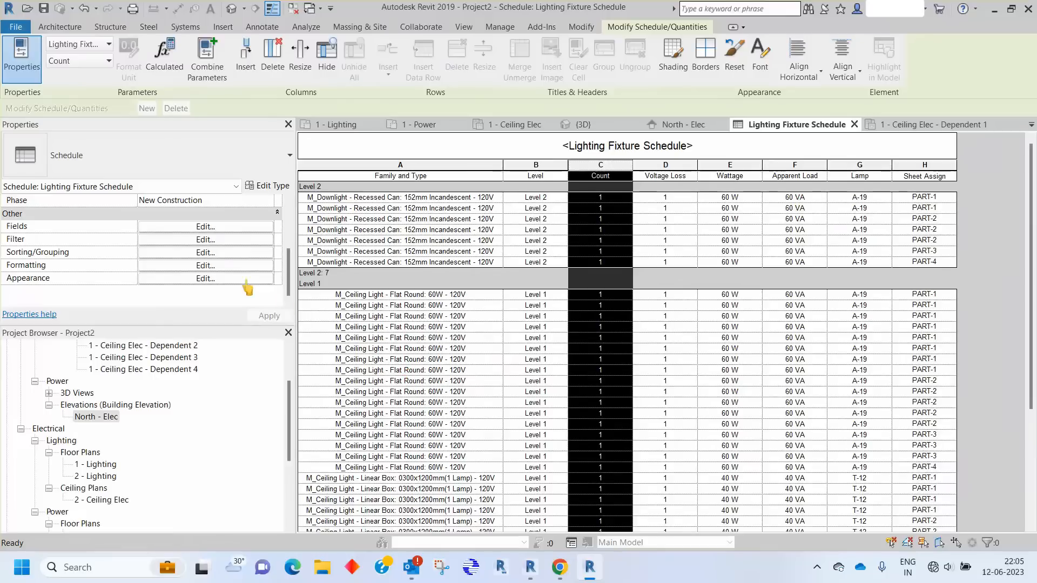
# Change the Level group footer to Title and totals and review the footer rows in the schedule
pyautogui.click(179, 240)
pyautogui.click(157, 217)
pyautogui.click(246, 255)
pyautogui.click(245, 281)
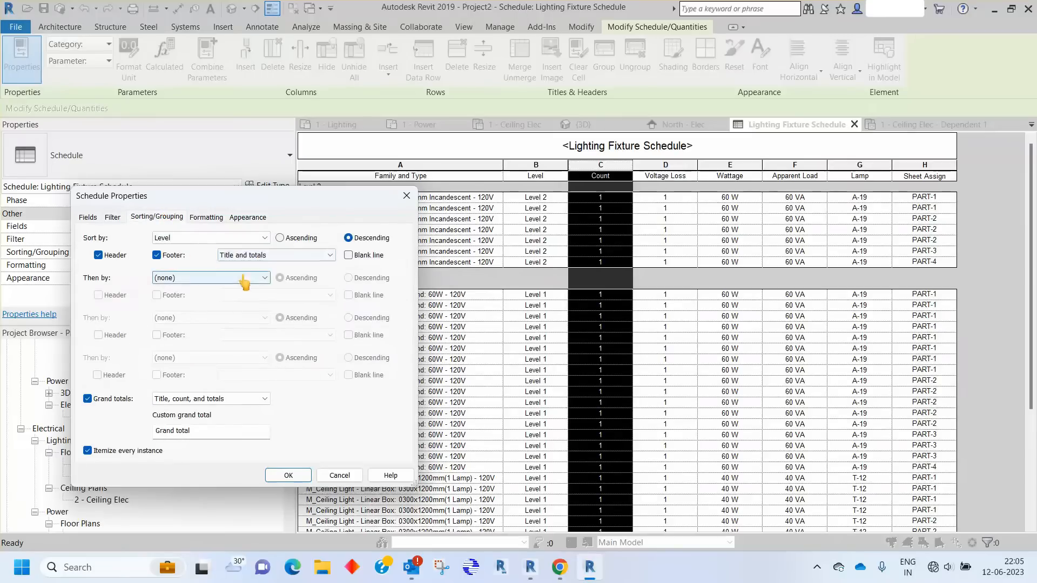
pyautogui.click(288, 475)
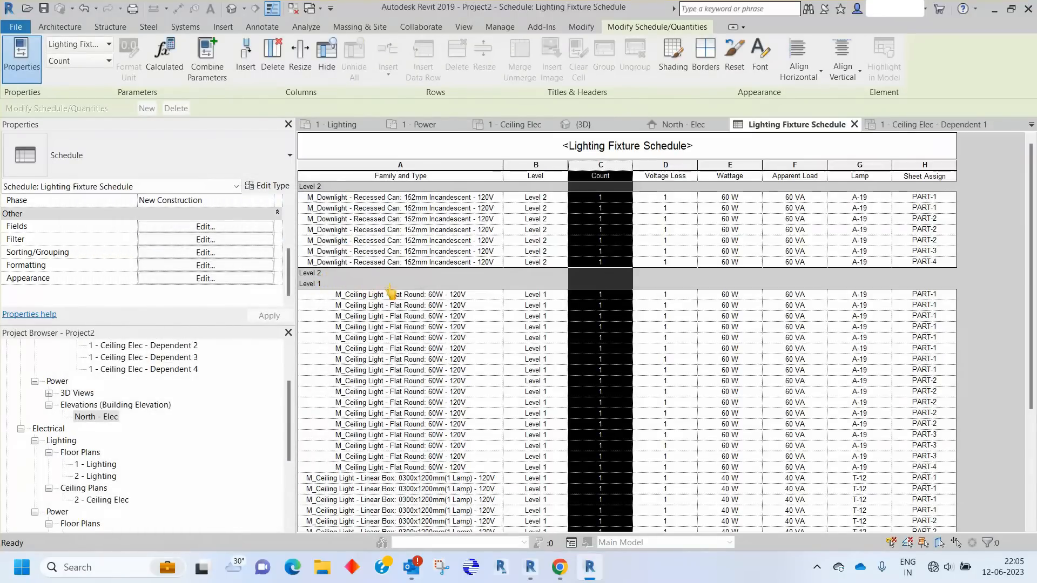
pyautogui.scroll(-5, 505, 355)
pyautogui.scroll(5, 330, 269)
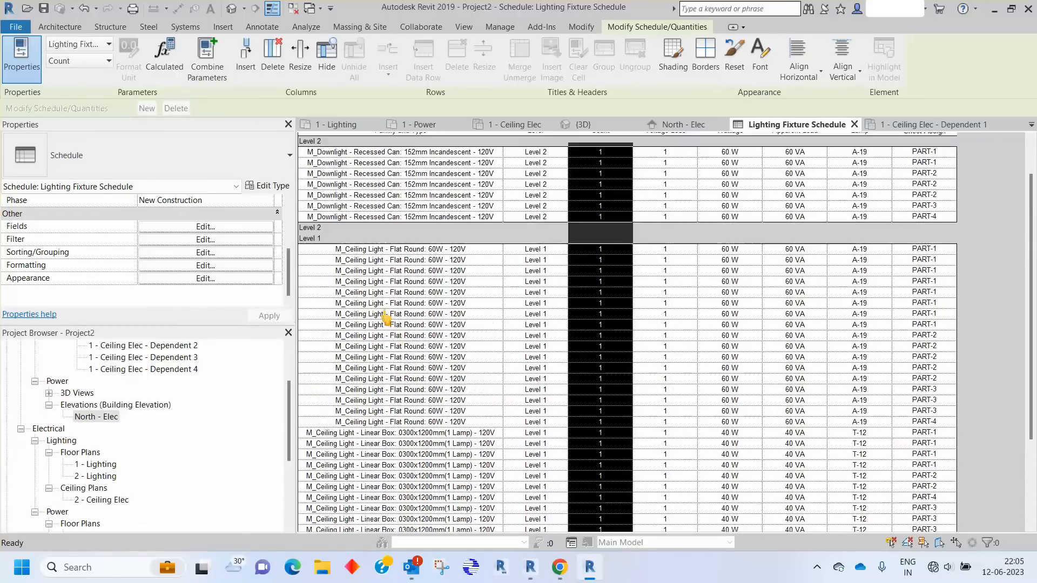
# Set the Level group footer back to Title, count, and totals and open the footer format options again
pyautogui.click(158, 254)
pyautogui.click(249, 256)
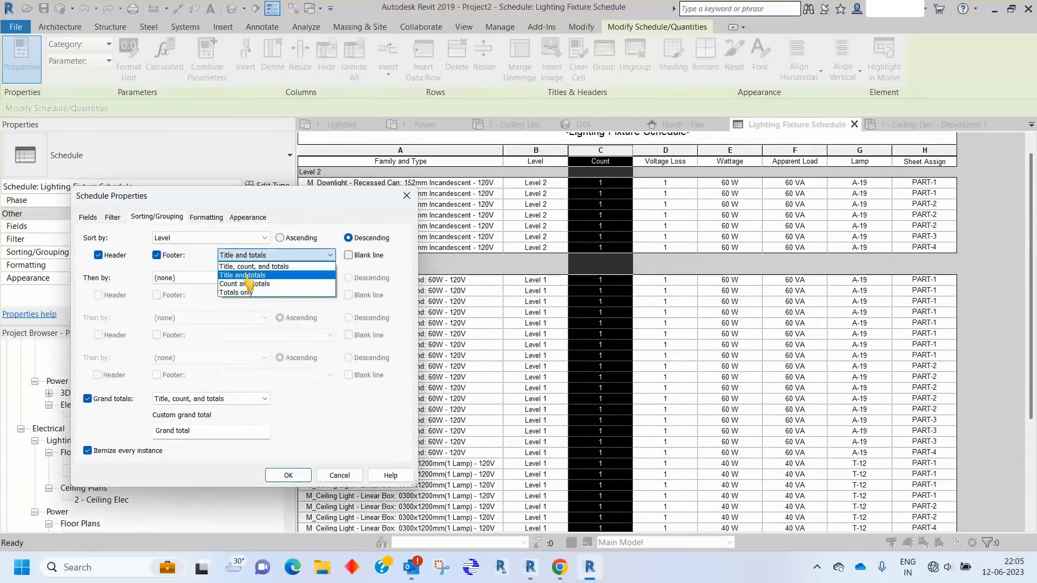
pyautogui.click(253, 267)
pyautogui.click(275, 255)
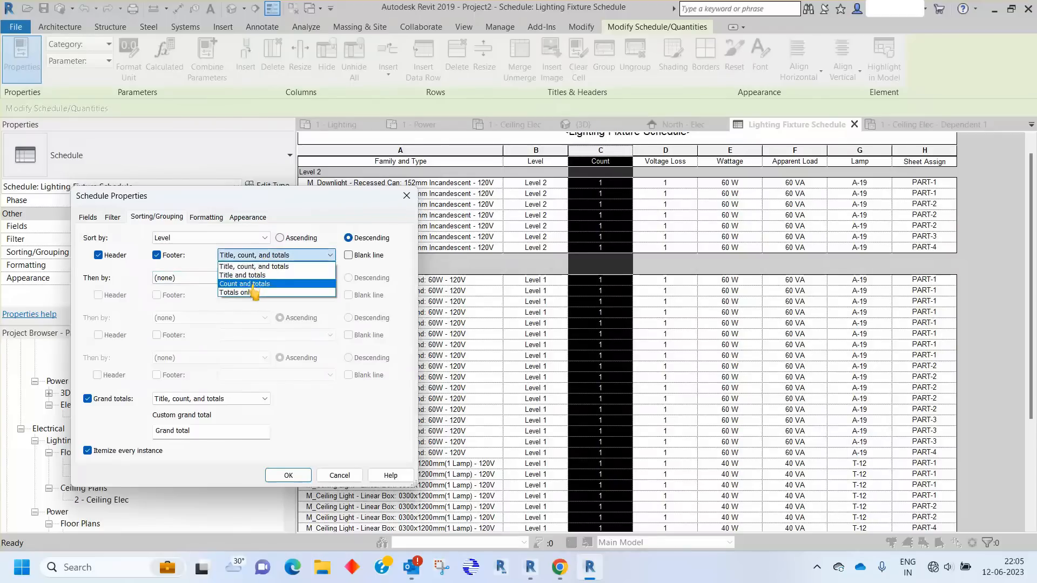
# Set the Level group footer of the lighting fixture schedule to Count and totals
pyautogui.click(248, 284)
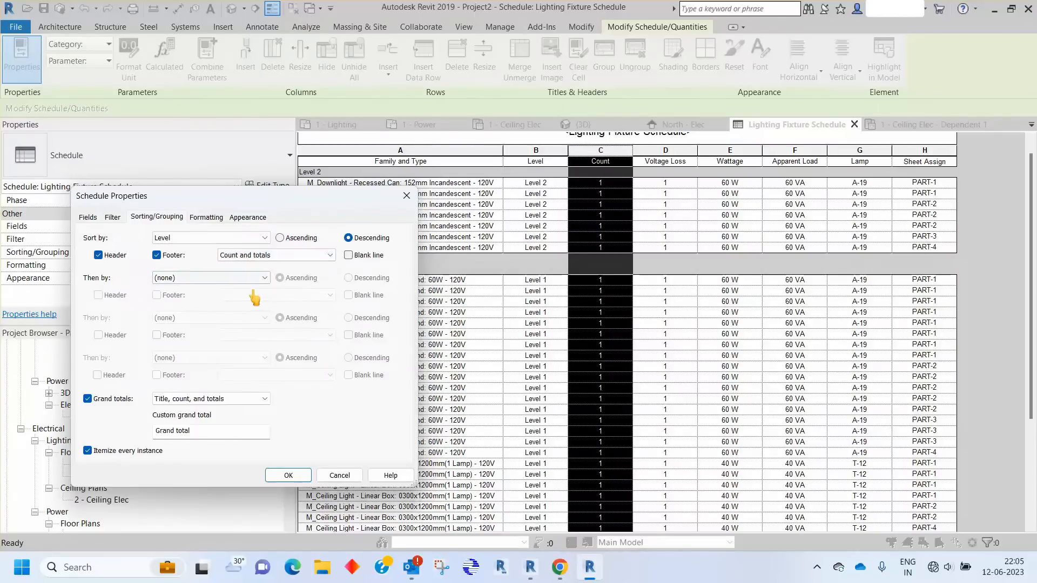
pyautogui.click(288, 475)
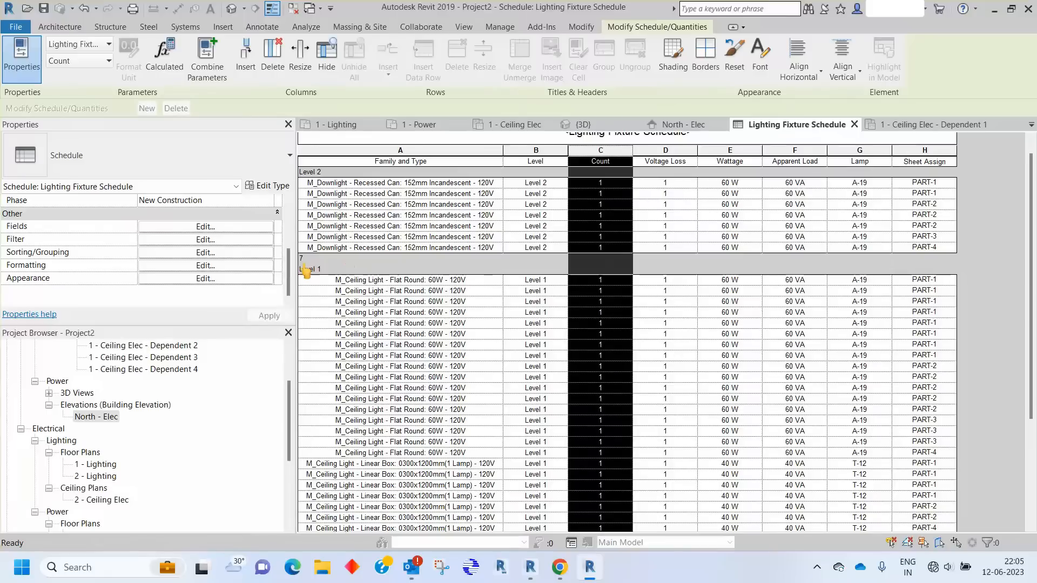
# Set the Level group footer to Title, count, and totals and review the schedule's footer rows
pyautogui.click(199, 253)
pyautogui.click(277, 255)
pyautogui.click(250, 264)
pyautogui.click(288, 476)
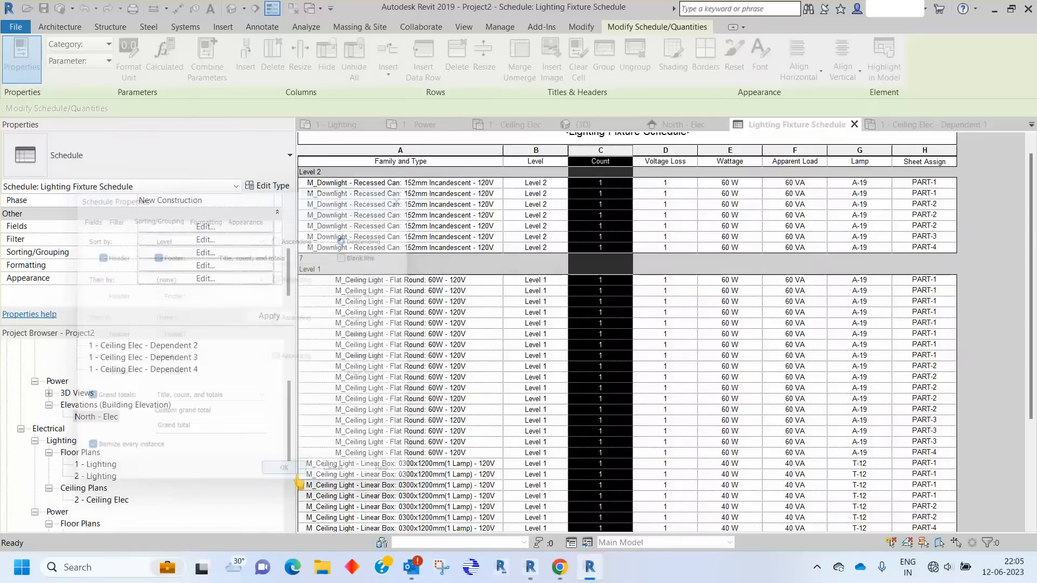
pyautogui.scroll(-5, 387, 340)
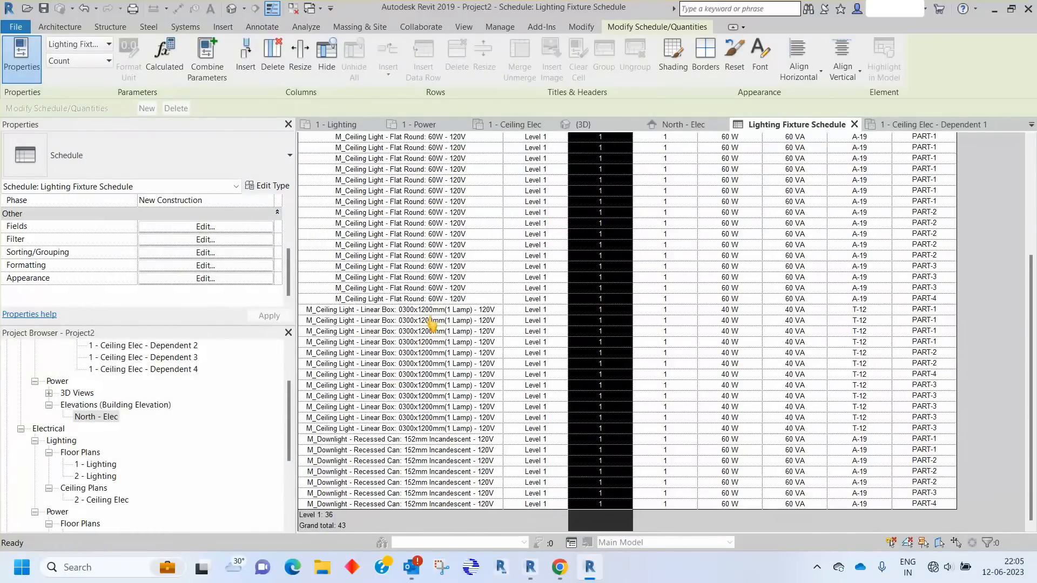
pyautogui.scroll(5, 431, 323)
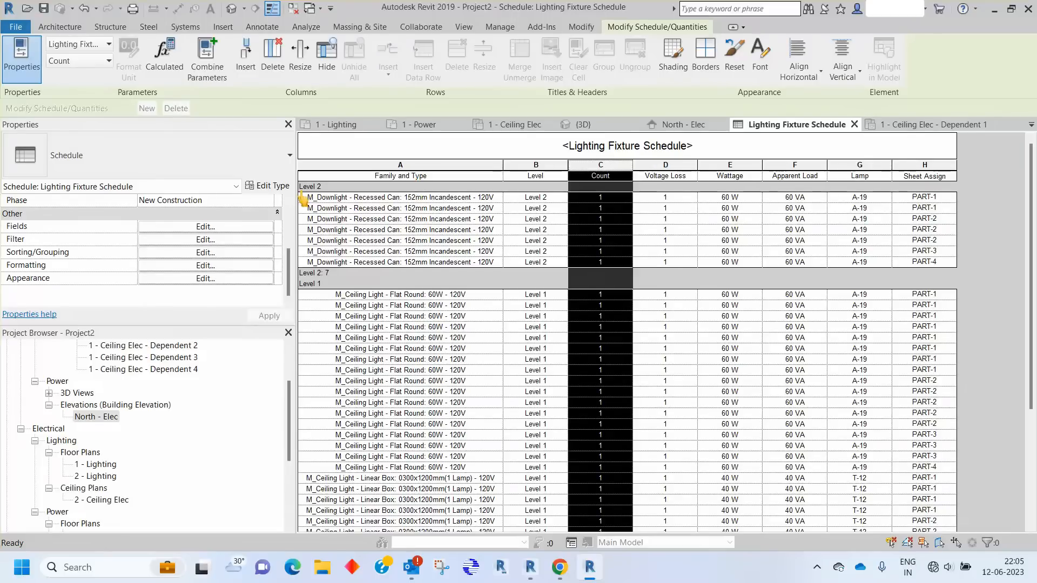
pyautogui.scroll(-2, 391, 284)
pyautogui.scroll(2, 391, 283)
# Group the Voltage Loss, Wattage and Apparent Load column headers under one shared header
pyautogui.click(682, 177)
pyautogui.click(684, 177)
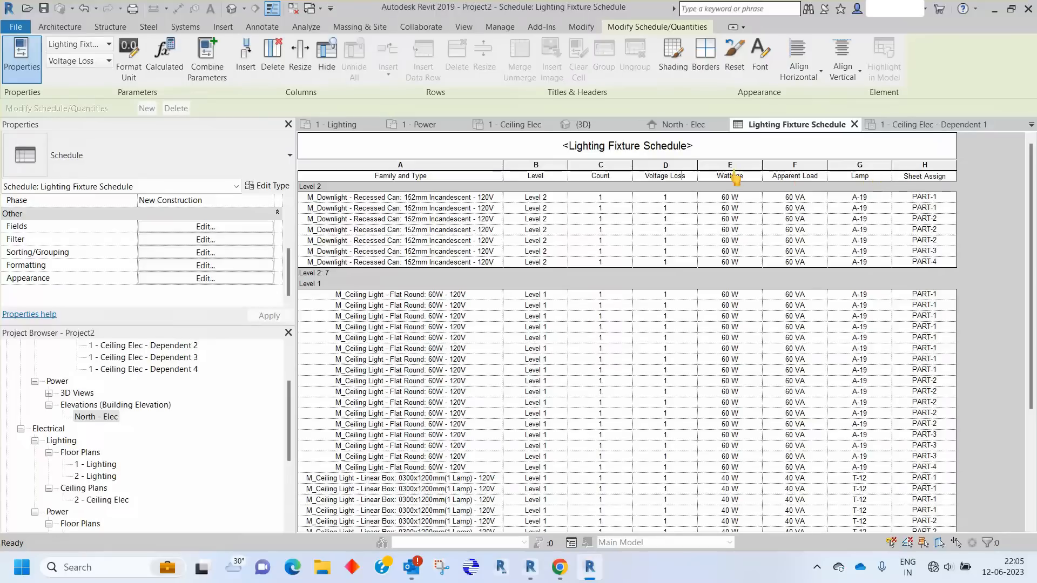
pyautogui.moveTo(670, 177); pyautogui.dragTo(735, 177)
pyautogui.moveTo(654, 177); pyautogui.dragTo(700, 193)
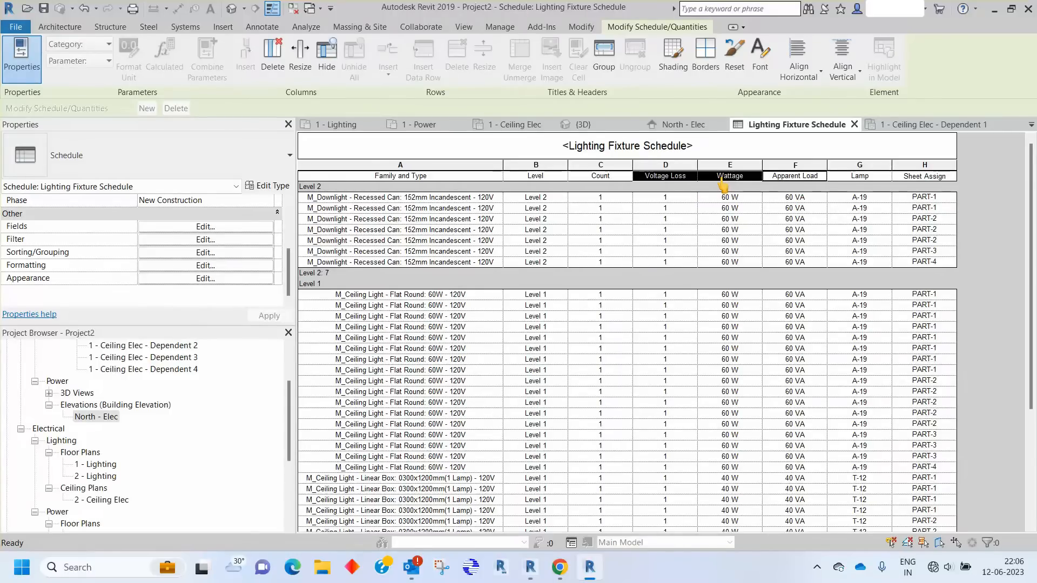
pyautogui.rightClick(723, 186)
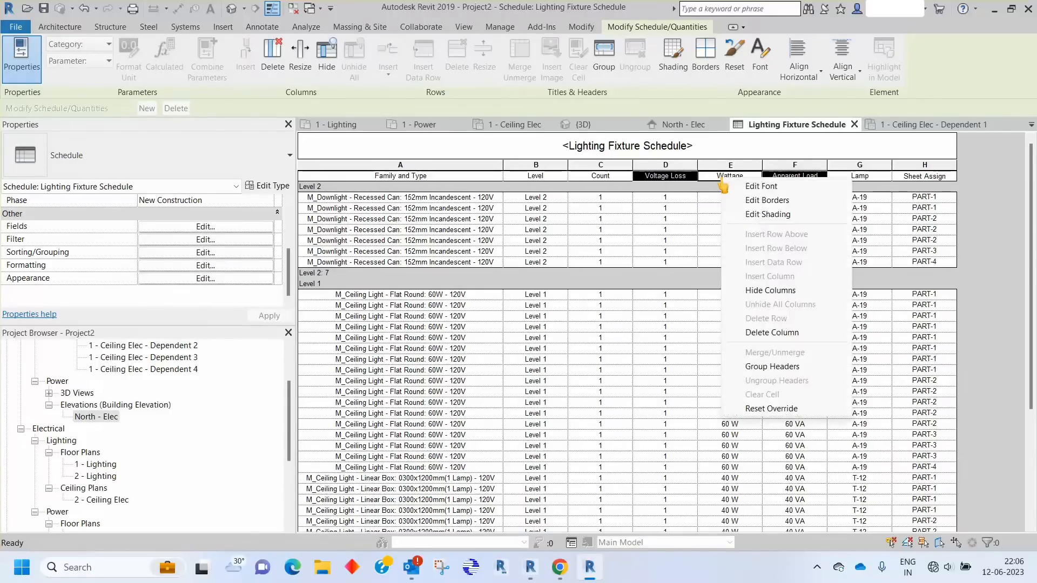
pyautogui.click(761, 367)
# Title the shared header above Voltage Loss, Wattage and Apparent Load as Electrical
pyautogui.click(733, 176)
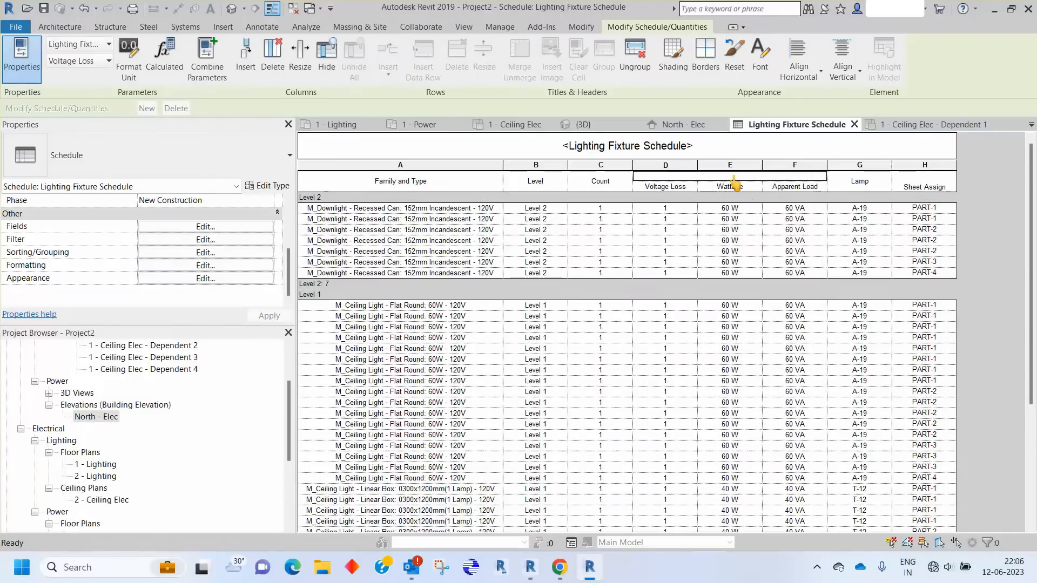
pyautogui.write('elECTRIC')
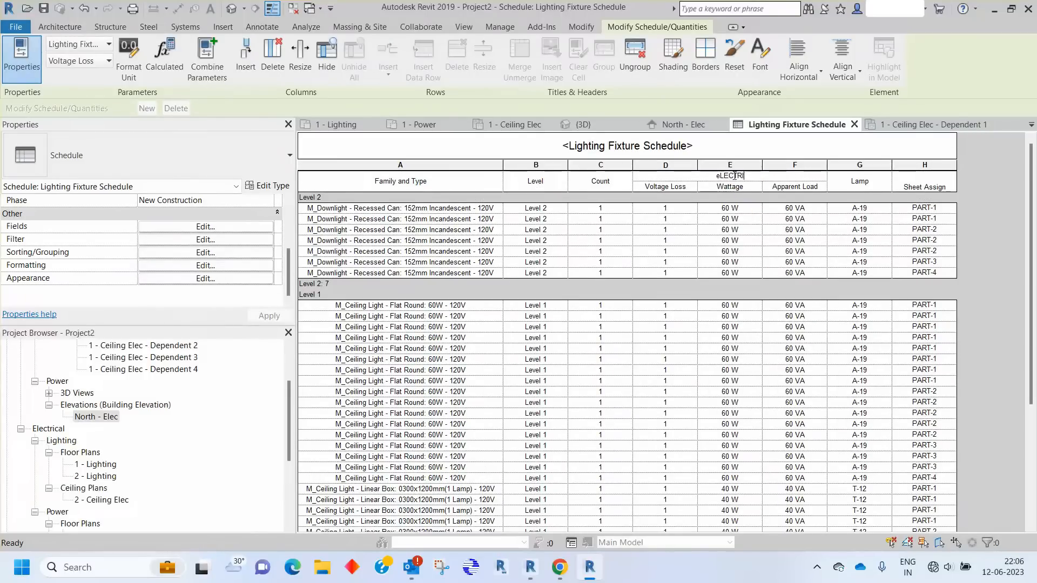
pyautogui.write('AL')
pyautogui.moveTo(753, 177); pyautogui.dragTo(709, 186)
pyautogui.write('Electrical')
pyautogui.click(744, 163)
pyautogui.click(789, 187)
pyautogui.click(794, 165)
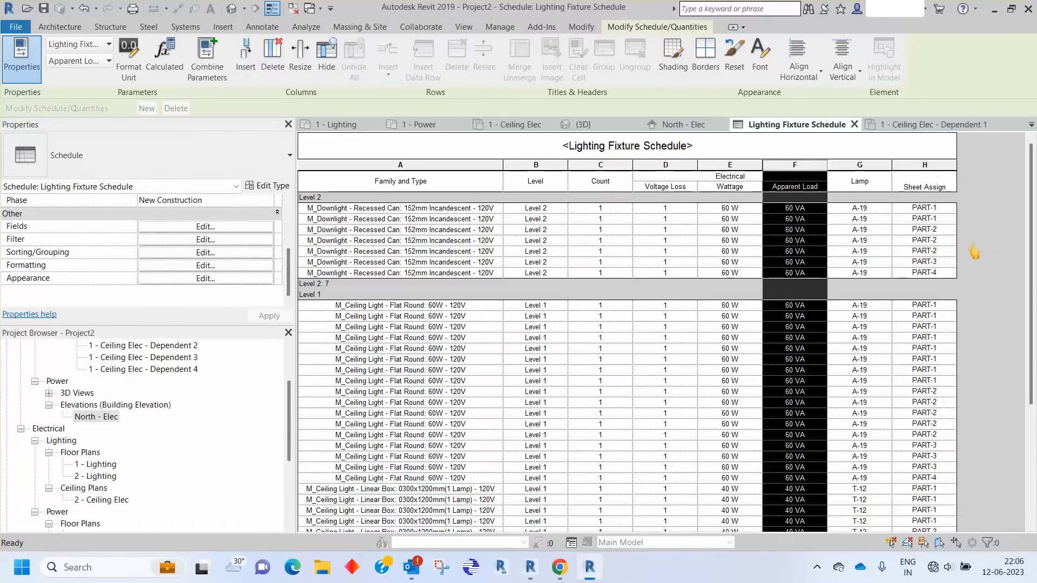
pyautogui.scroll(-3, 954, 262)
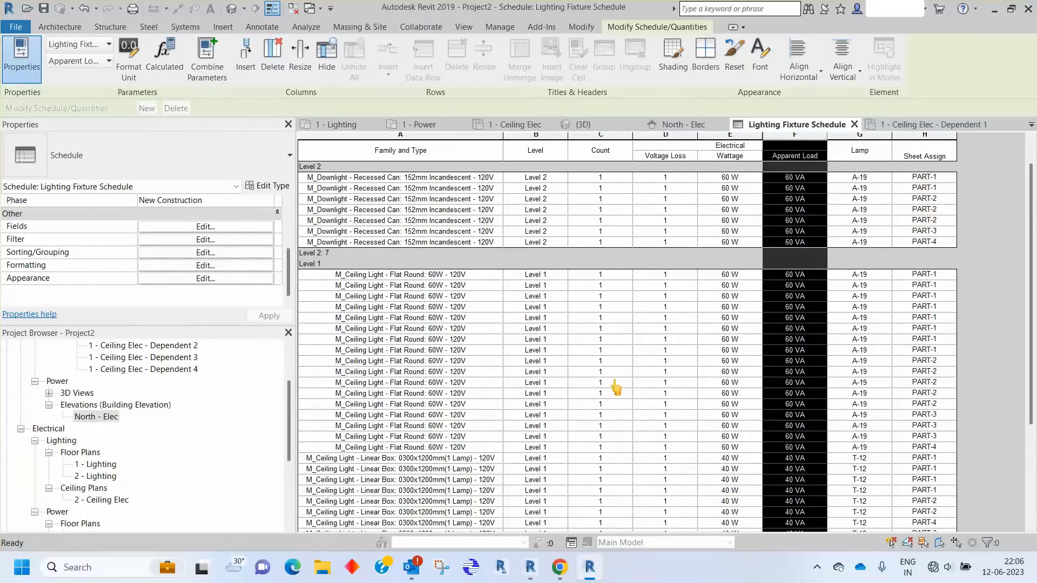
# Create a new sheet with the A1 metric titleblock
pyautogui.moveTo(289, 416); pyautogui.dragTo(290, 477)
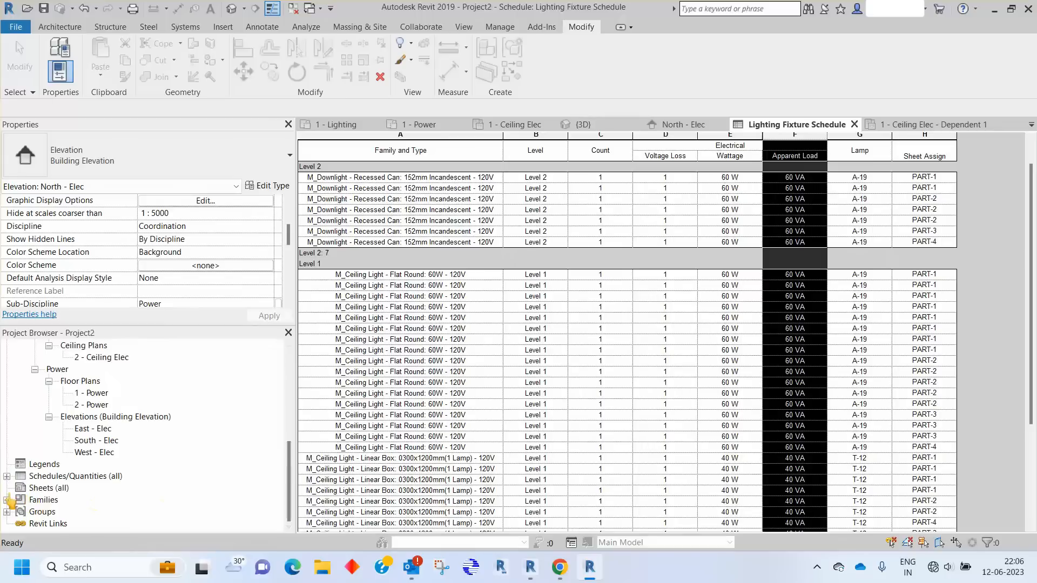
pyautogui.click(40, 488)
pyautogui.rightClick(38, 487)
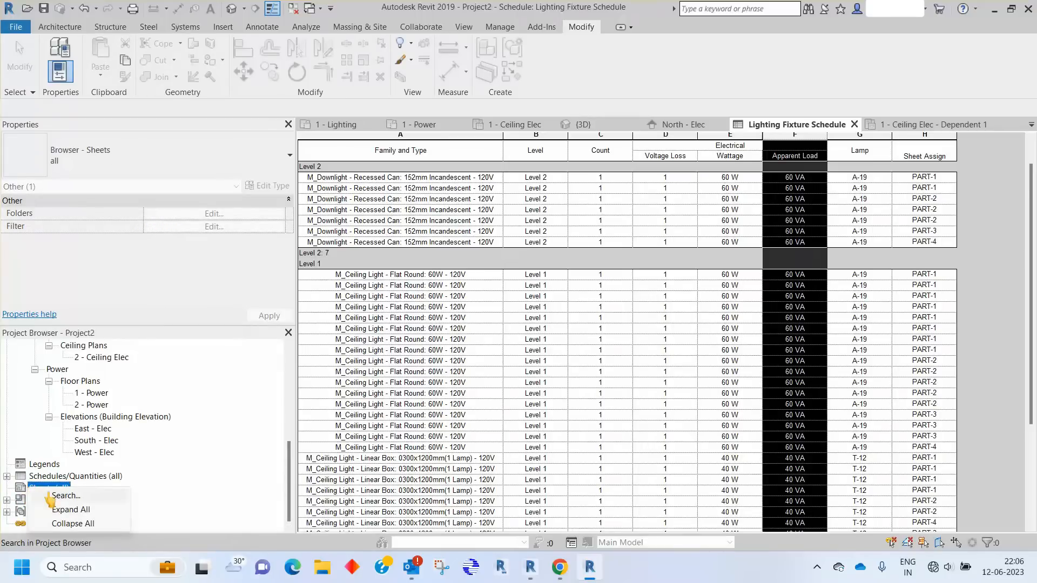
pyautogui.click(87, 494)
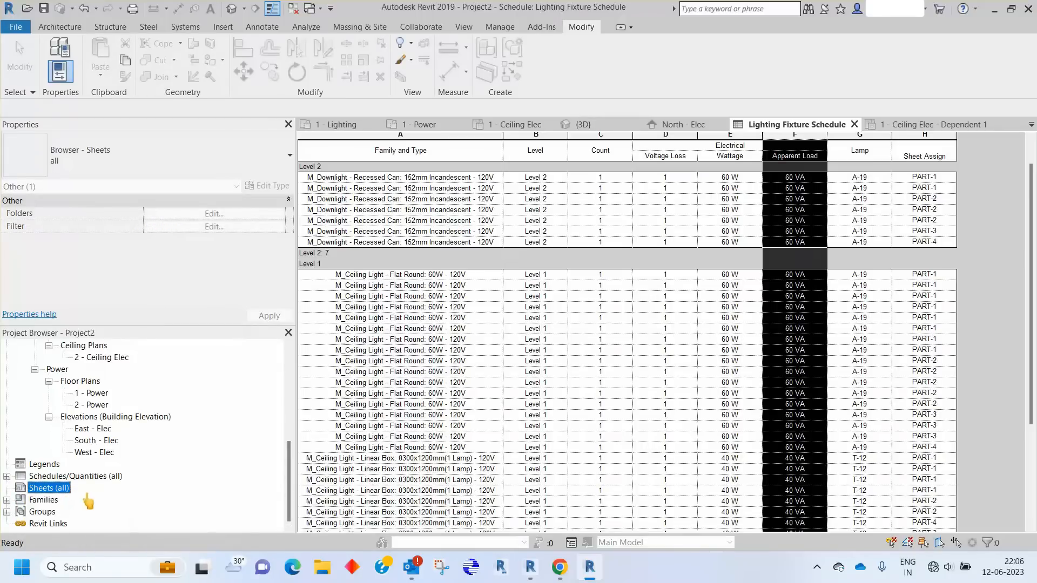
pyautogui.rightClick(48, 489)
pyautogui.click(63, 408)
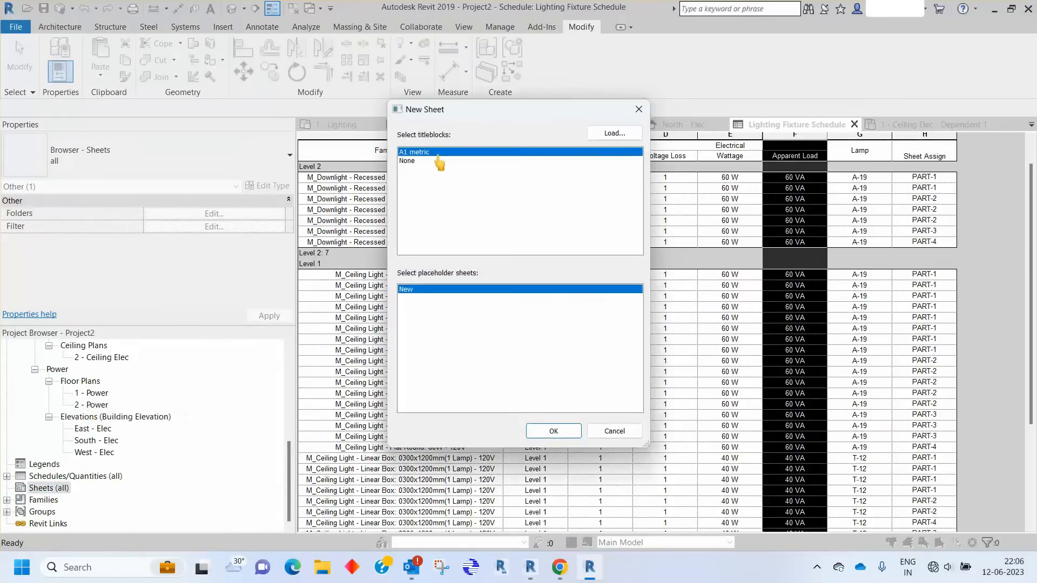
pyautogui.click(554, 431)
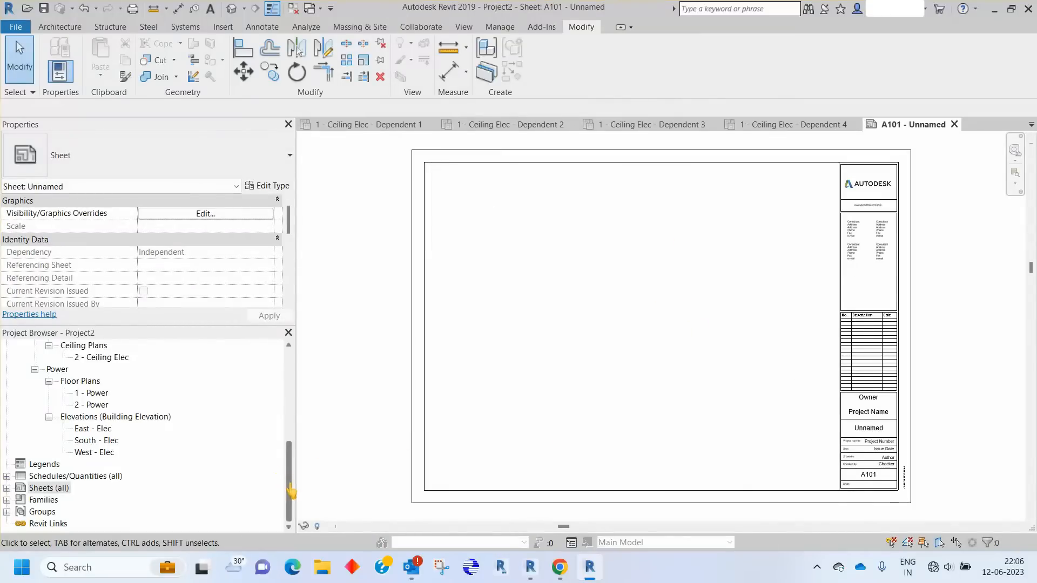
# Place the 1 - Ceiling Elec - Dependent 1 view in the upper-left area of the new sheet
pyautogui.moveTo(285, 489); pyautogui.dragTo(267, 378)
pyautogui.click(153, 406)
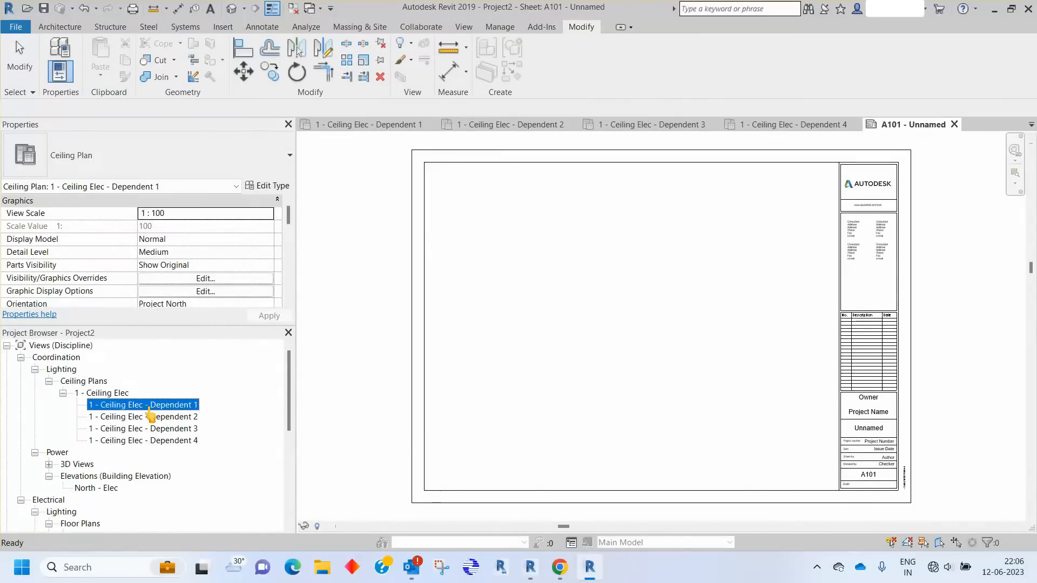
pyautogui.moveTo(562, 313); pyautogui.dragTo(571, 300)
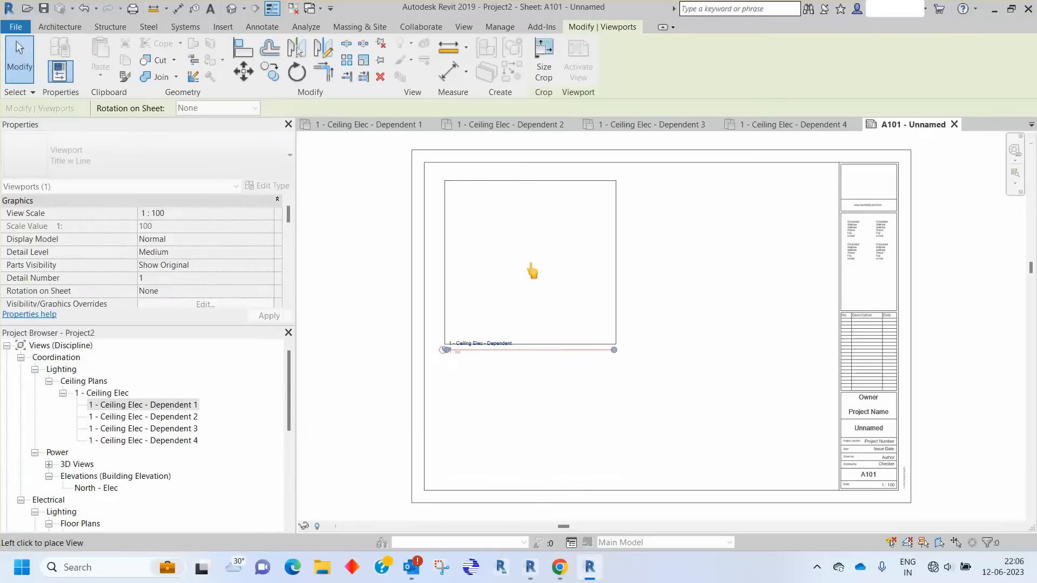
pyautogui.click(530, 263)
pyautogui.click(546, 396)
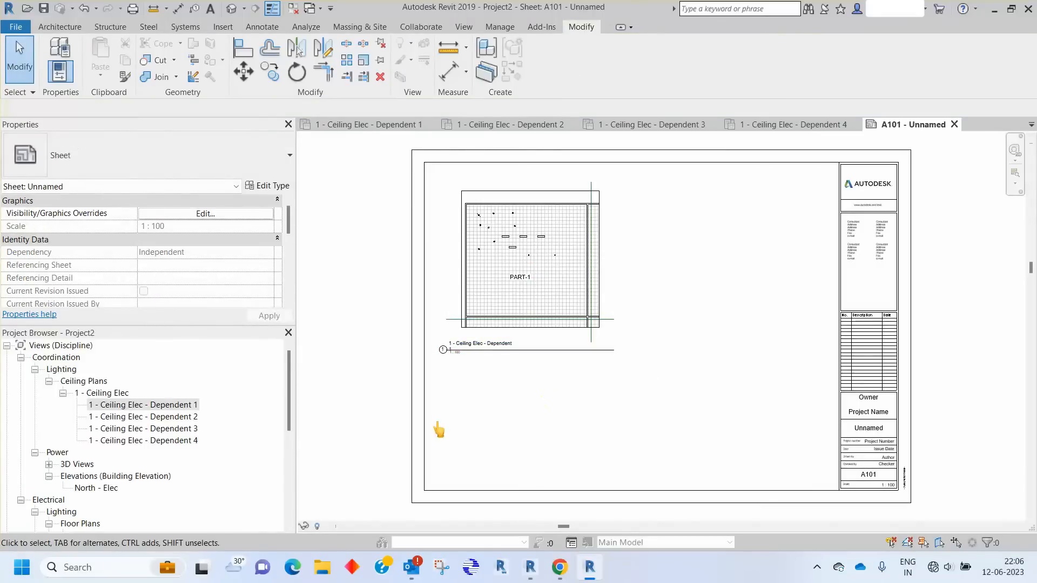
# Place the Lighting Fixture Schedule on sheet A101 between the ceiling plan viewport and the title block
pyautogui.moveTo(291, 421); pyautogui.dragTo(292, 511)
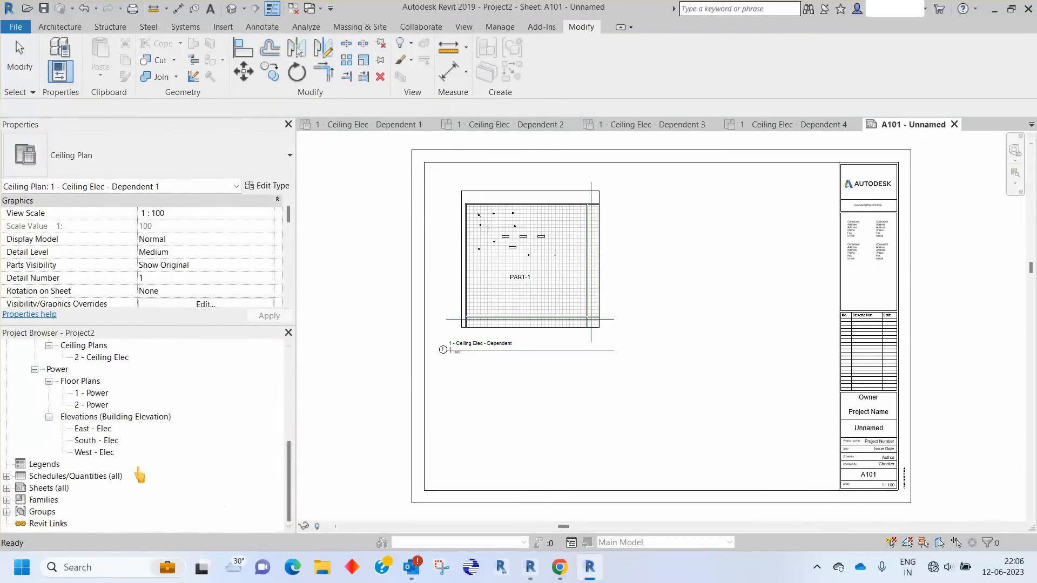
pyautogui.doubleClick(50, 476)
pyautogui.moveTo(76, 488); pyautogui.dragTo(365, 441)
pyautogui.moveTo(673, 268); pyautogui.dragTo(724, 233)
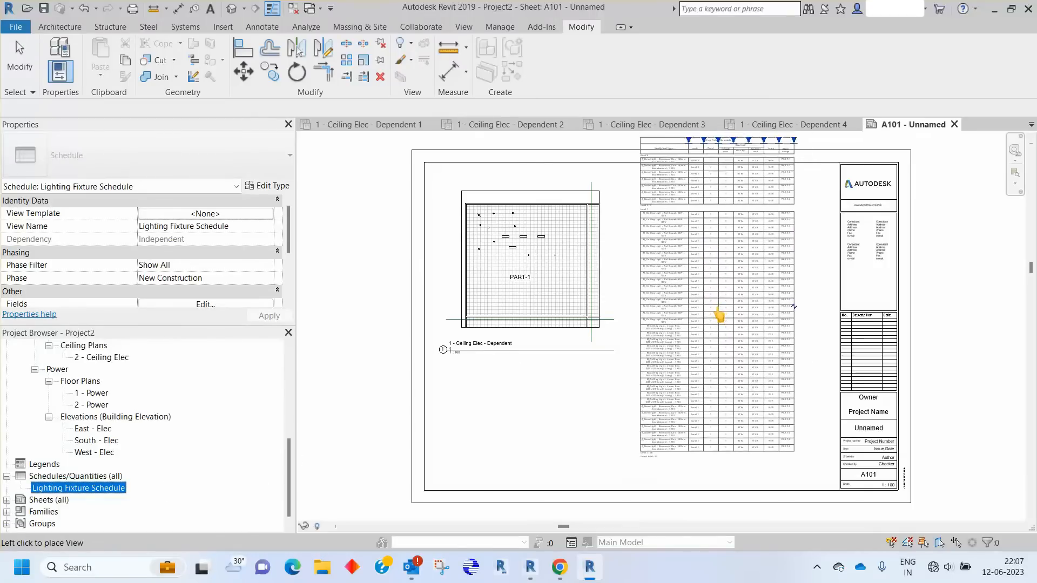
pyautogui.click(721, 337)
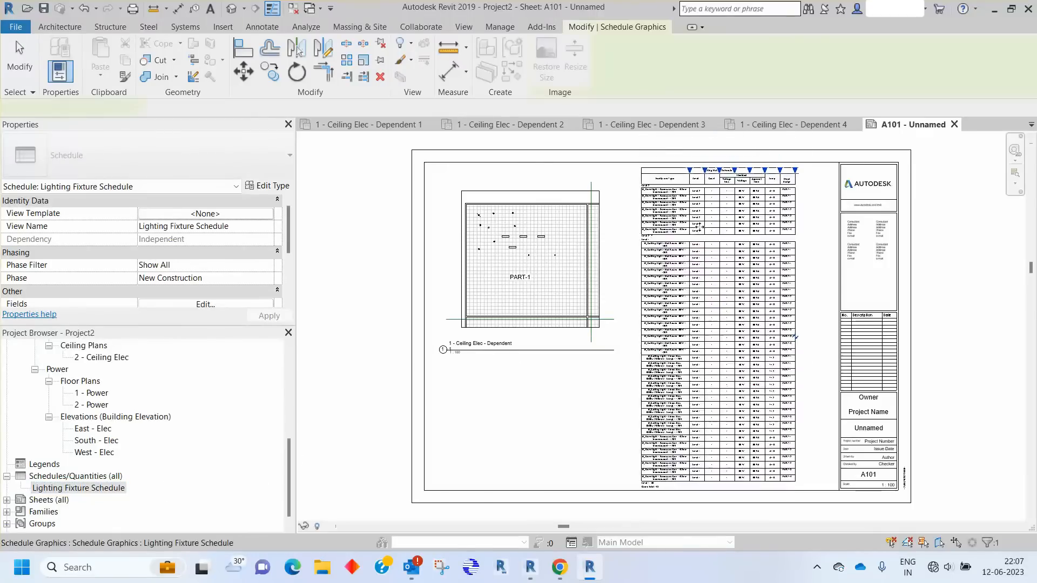
# Widen the Family and Type column of the placed schedule so each fixture name fits on one line
pyautogui.scroll(5, 685, 169)
pyautogui.moveTo(685, 169); pyautogui.dragTo(756, 170)
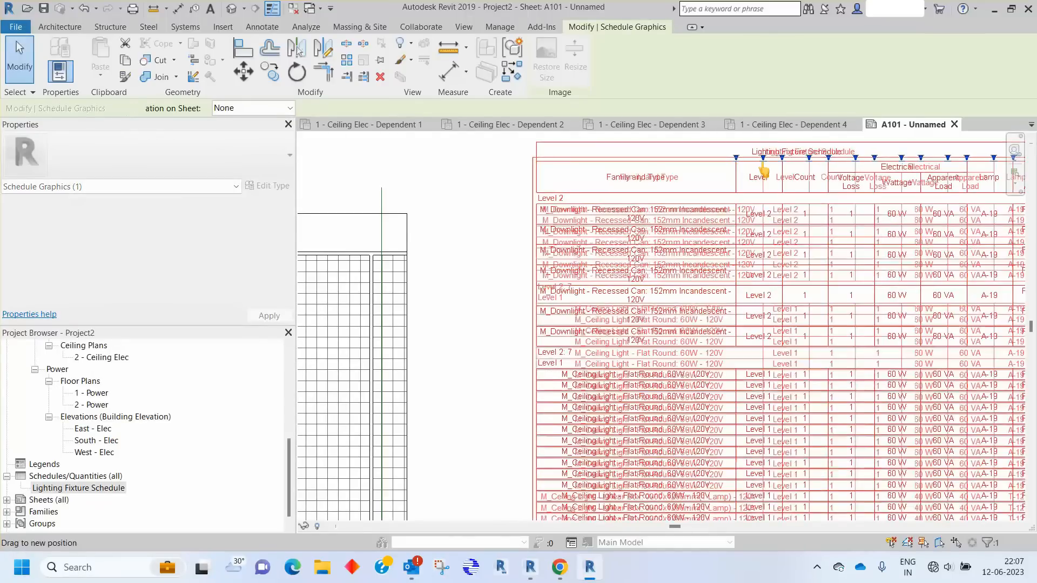
pyautogui.scroll(-3, 665, 198)
pyautogui.scroll(-2, 665, 199)
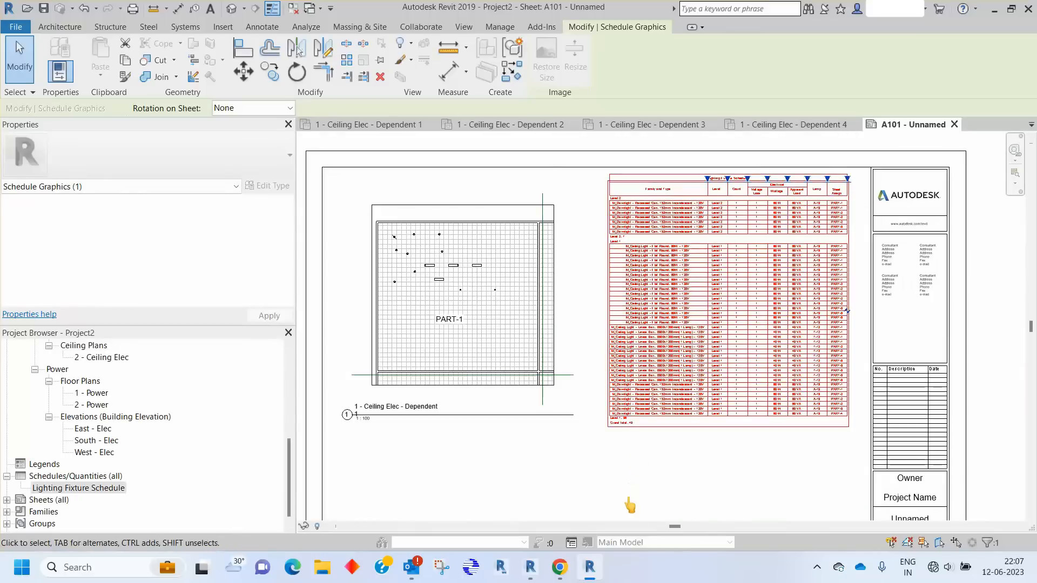
pyautogui.click(625, 503)
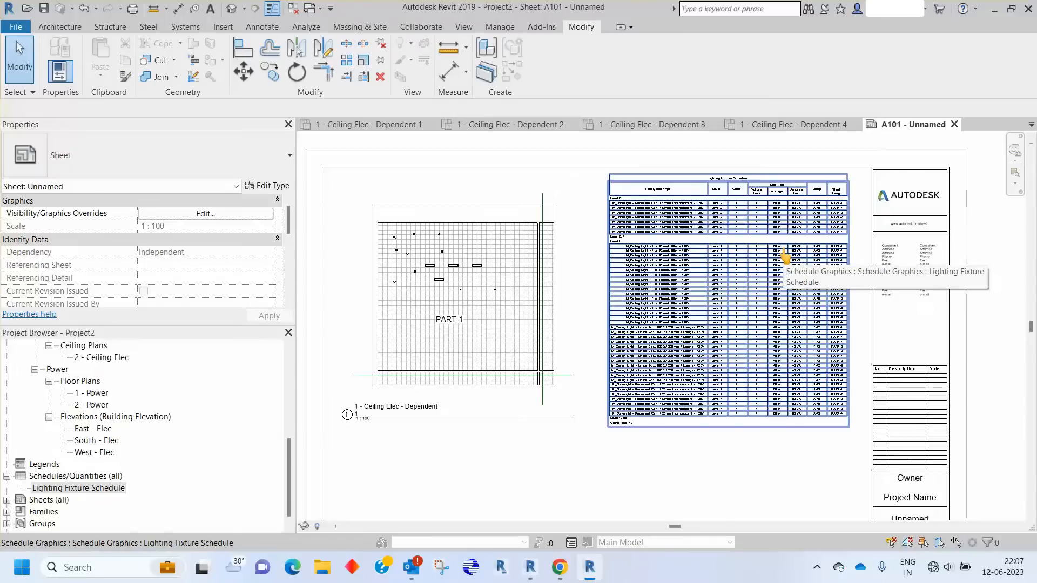
# Examine the placed schedule's headers, level groups, footers and text size on the sheet
pyautogui.scroll(3, 672, 212)
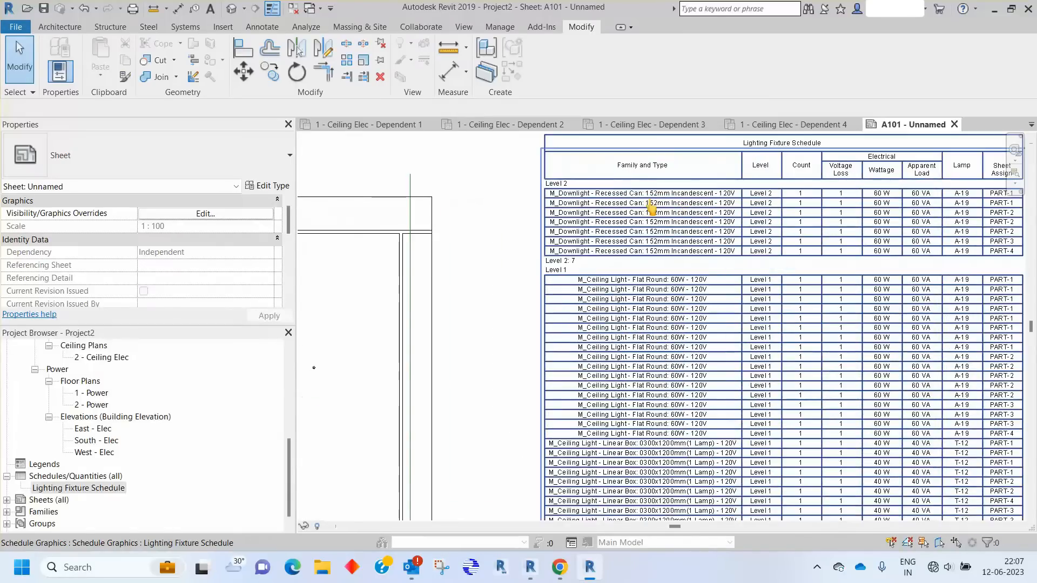
pyautogui.scroll(-1, 549, 223)
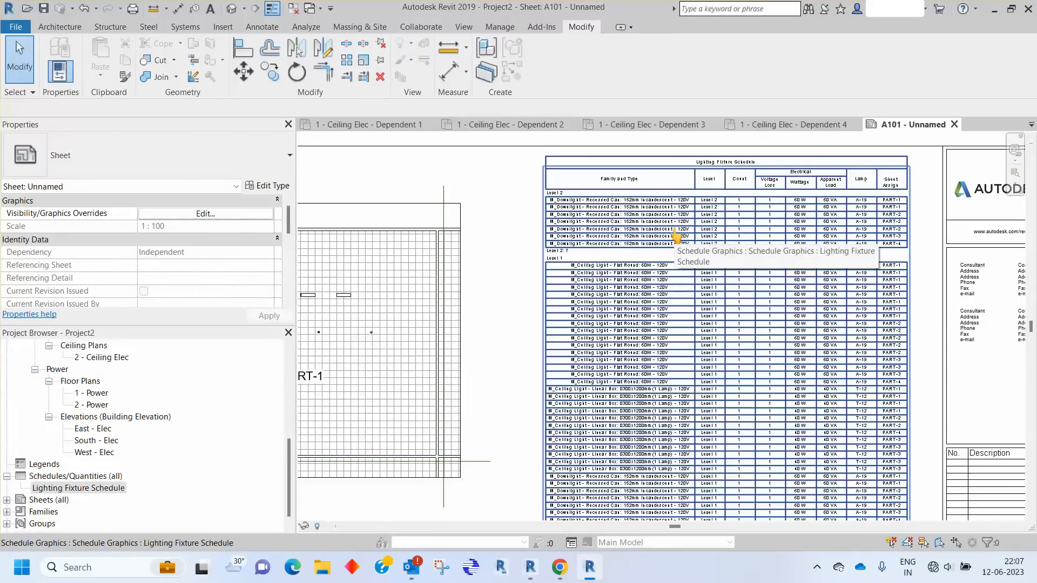
pyautogui.scroll(3, 675, 236)
pyautogui.scroll(-1, 570, 195)
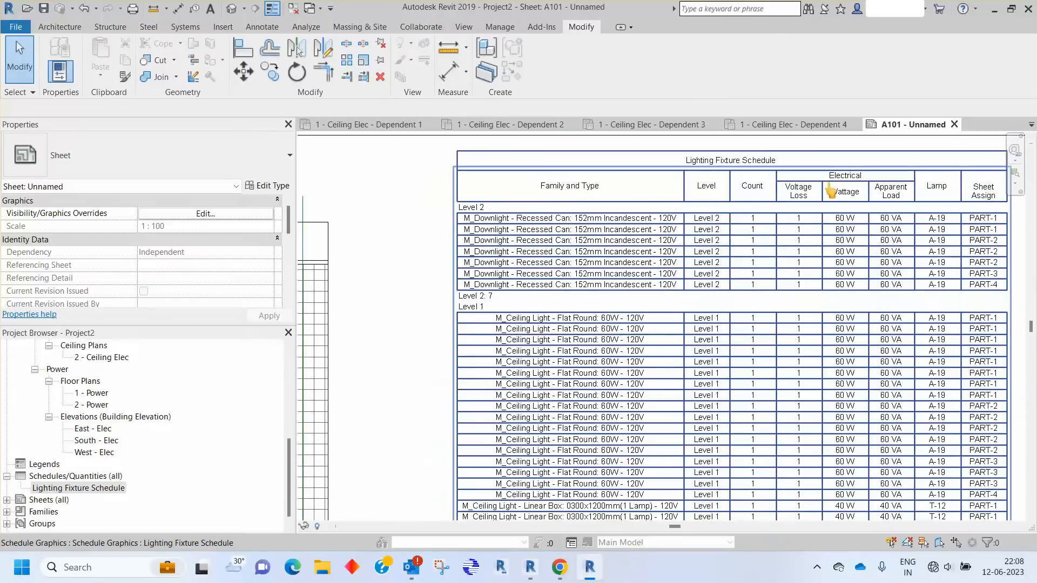
pyautogui.scroll(-4, 784, 241)
pyautogui.scroll(3, 760, 248)
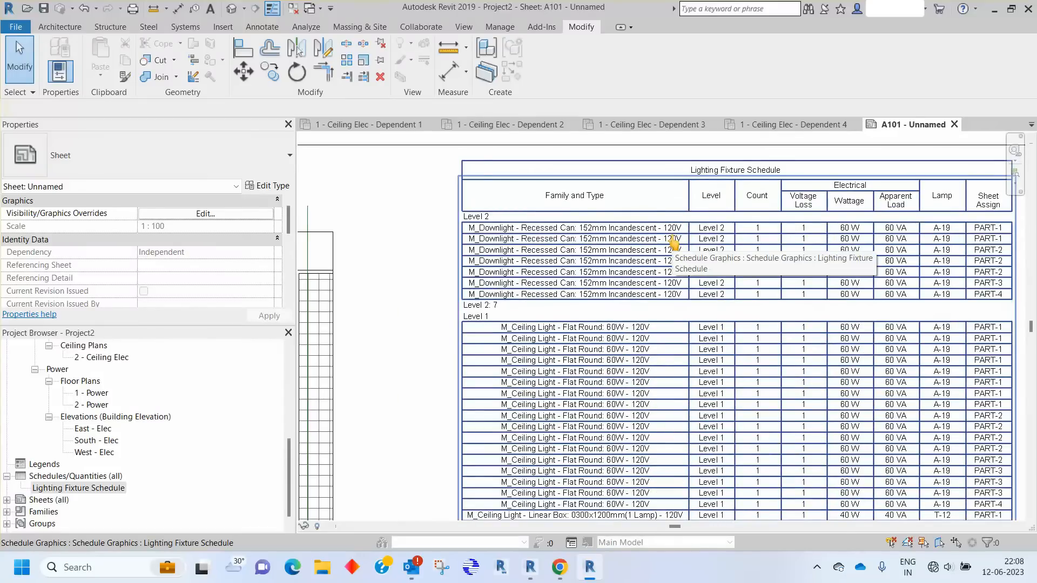
pyautogui.scroll(-2, 601, 246)
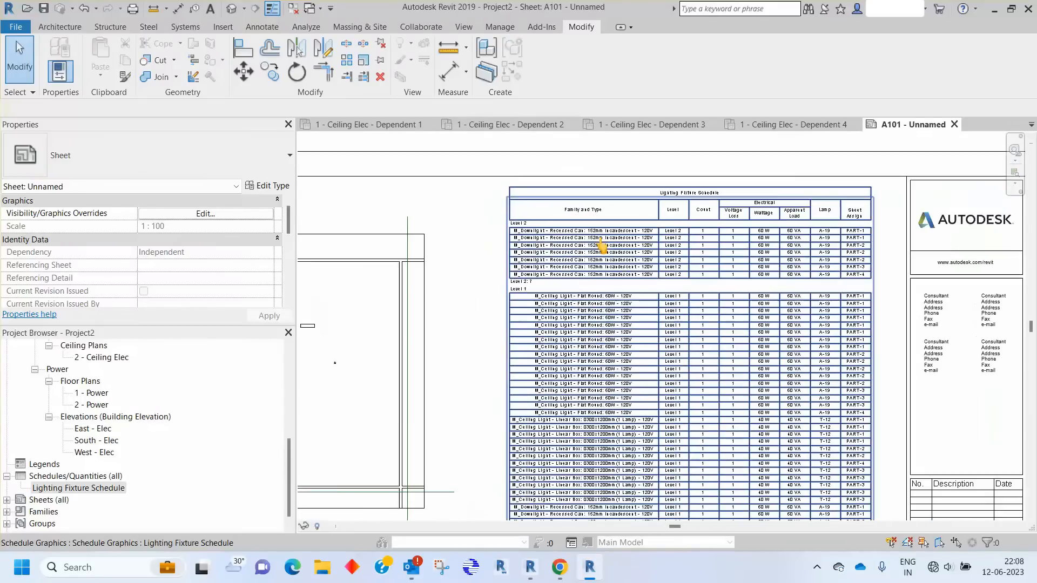
pyautogui.scroll(4, 601, 246)
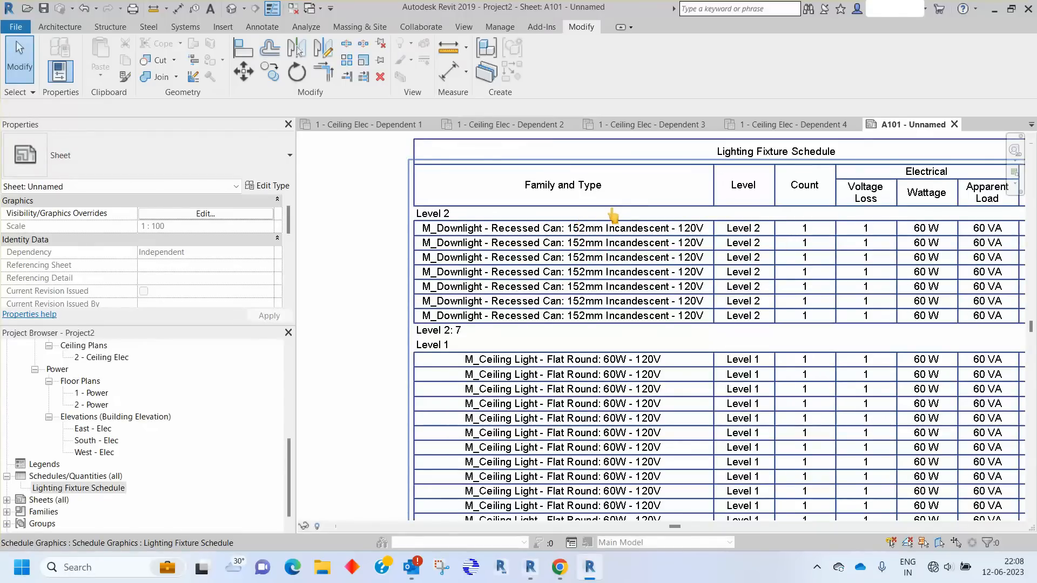
# Set the Lighting Fixture Schedule's title, header and body text to 2.5mm Arial
pyautogui.doubleClick(586, 234)
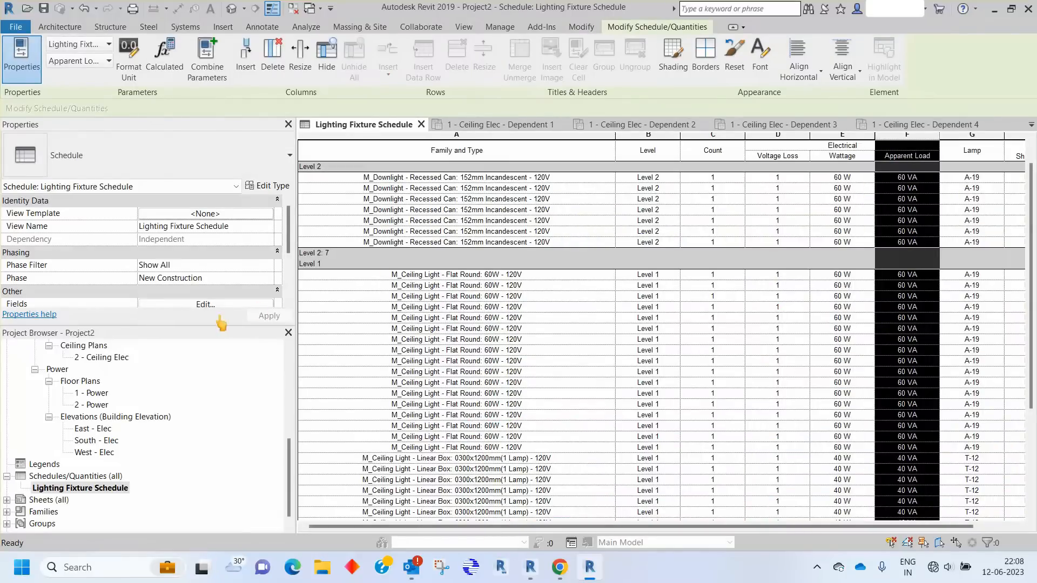
pyautogui.scroll(-3, 217, 274)
pyautogui.click(186, 280)
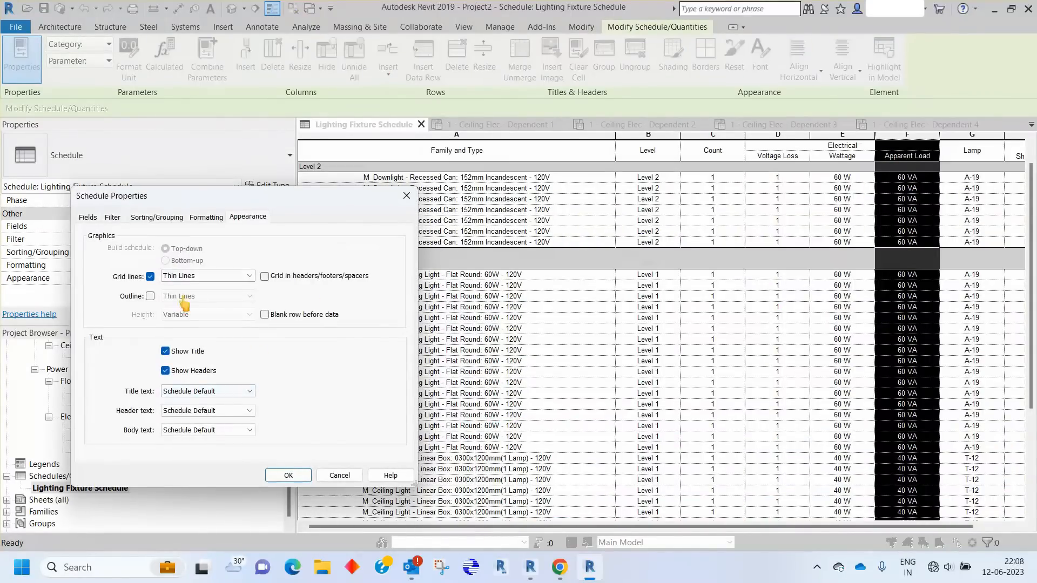
pyautogui.click(198, 391)
pyautogui.click(183, 402)
pyautogui.click(208, 411)
pyautogui.click(183, 422)
pyautogui.click(194, 430)
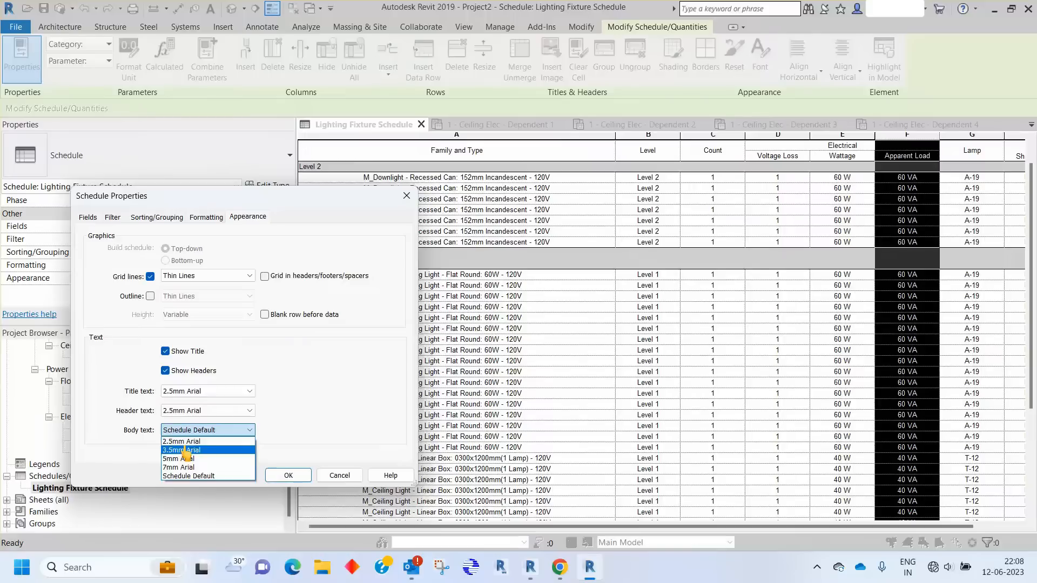
pyautogui.click(183, 450)
pyautogui.click(288, 475)
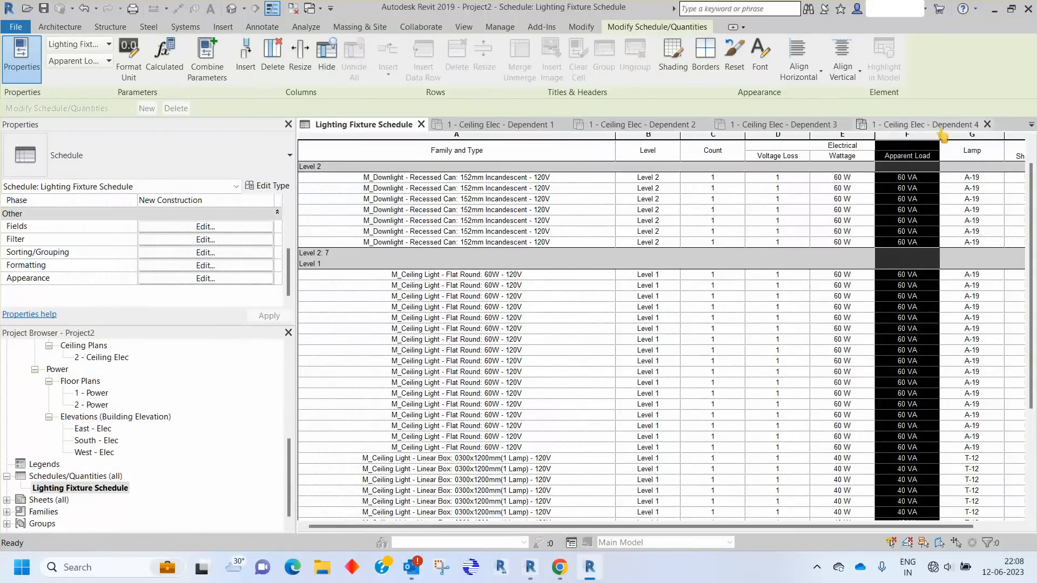
# Return to sheet A101 and examine the text size of the schedule's title, headers and fixture rows
pyautogui.click(8, 500)
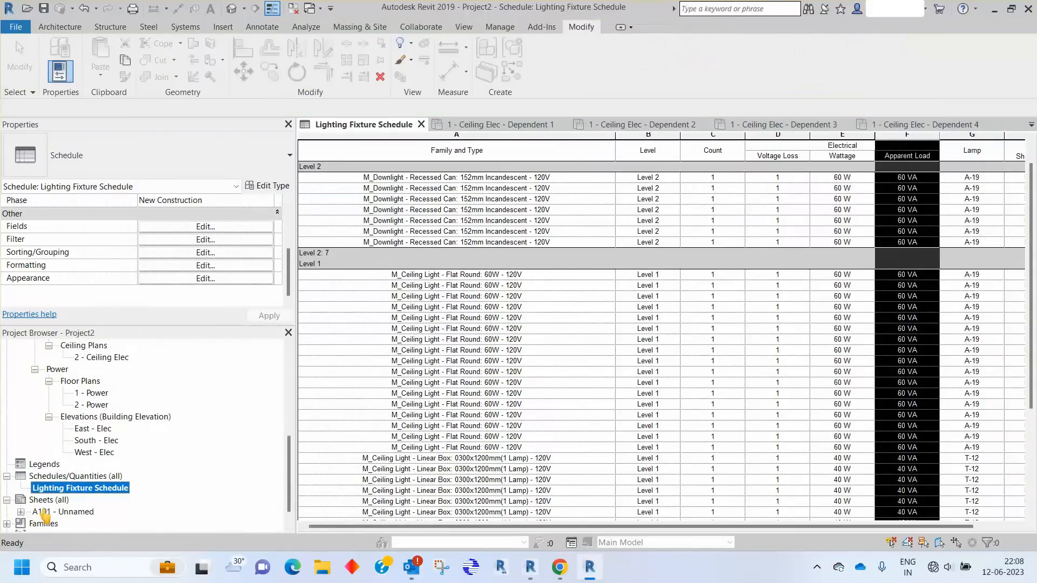
pyautogui.doubleClick(65, 511)
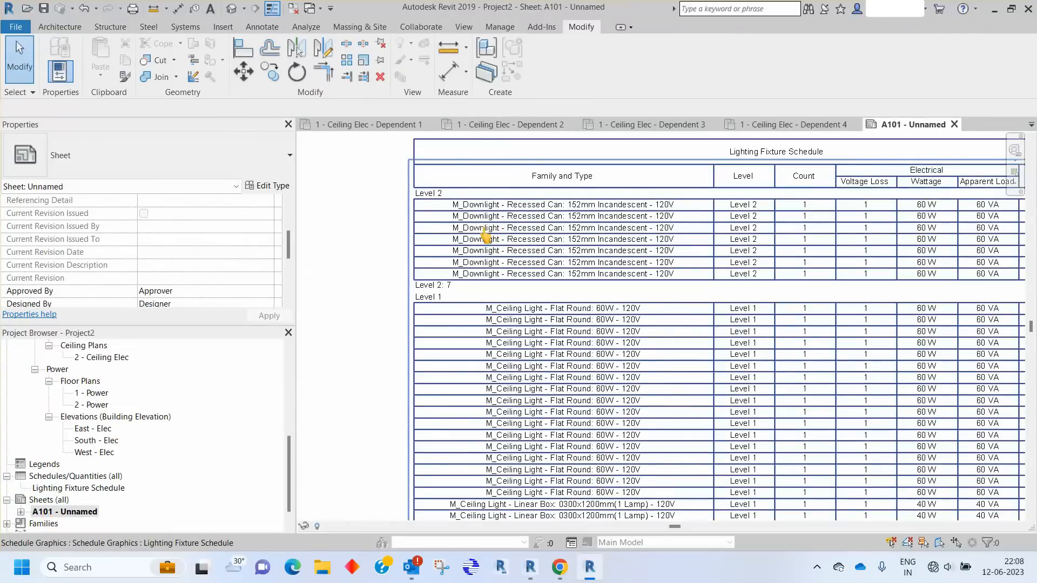
pyautogui.scroll(-4, 486, 227)
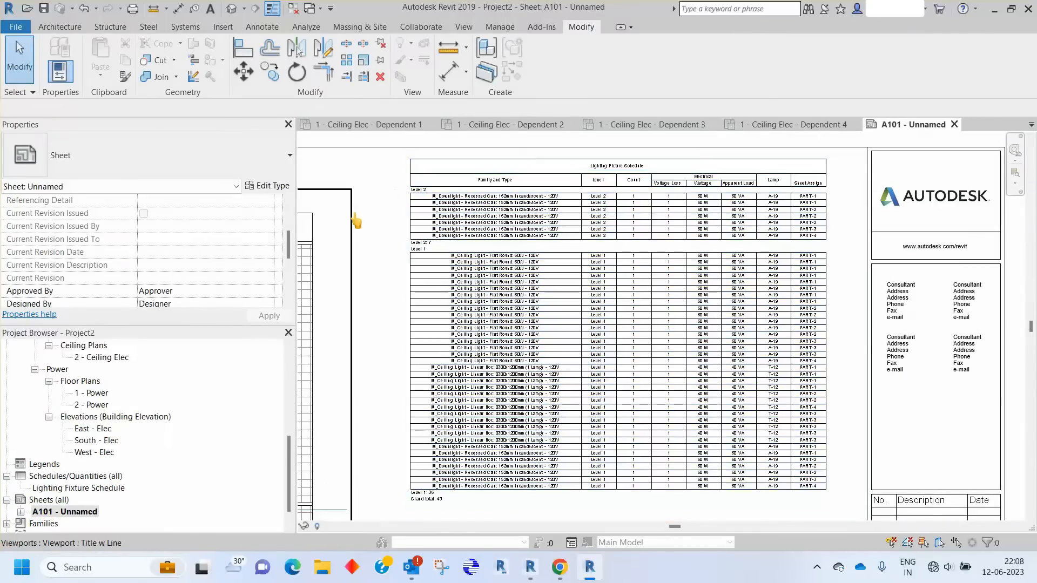
pyautogui.scroll(4, 427, 180)
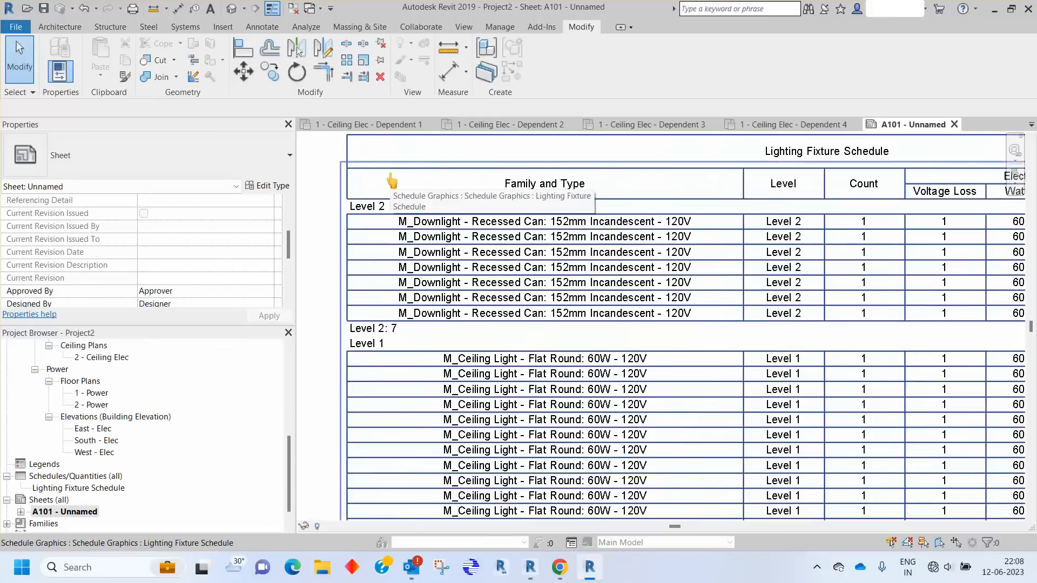
pyautogui.scroll(2, 502, 196)
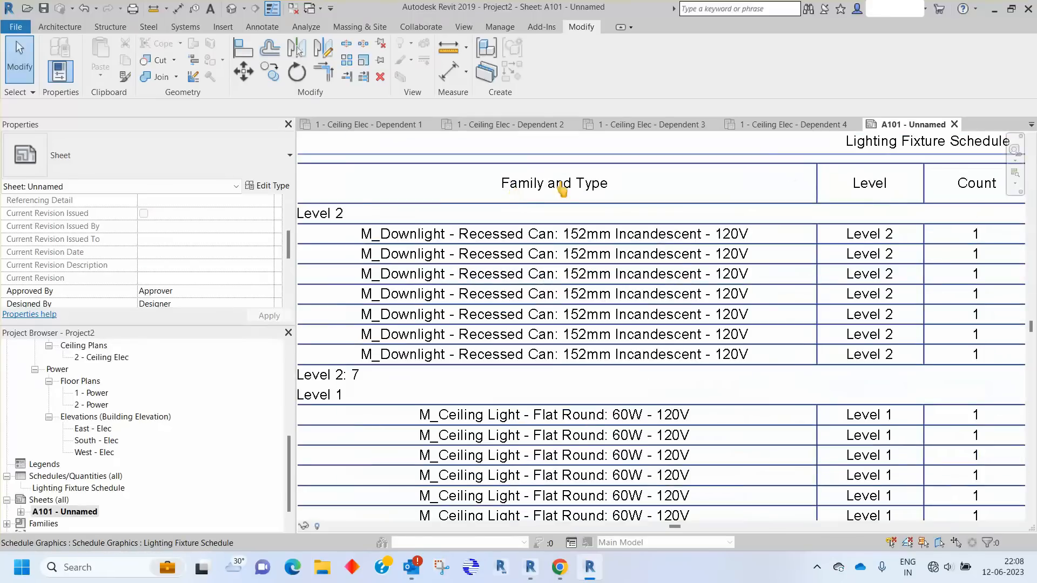
pyautogui.scroll(-1, 562, 192)
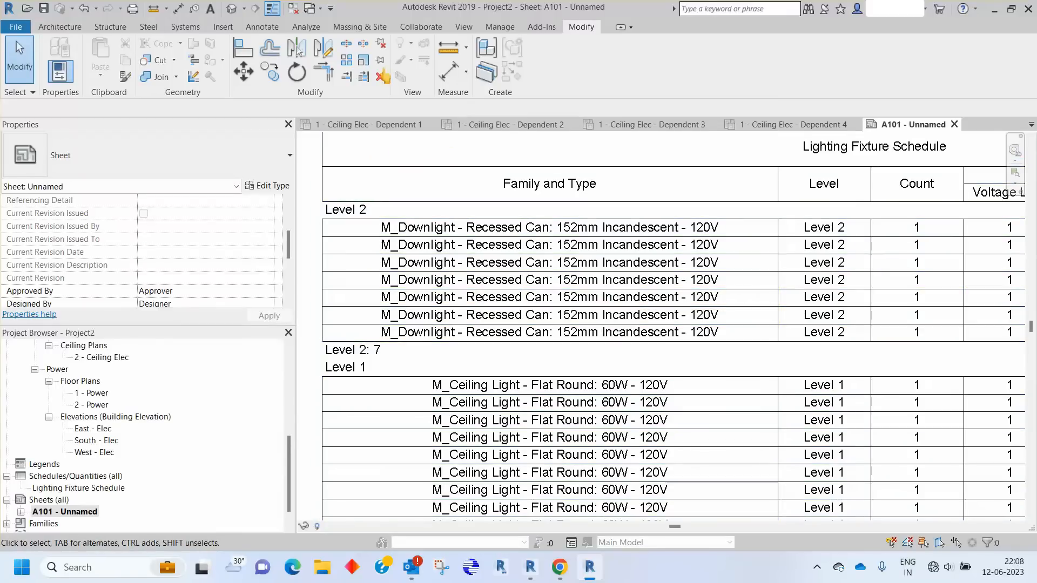
pyautogui.scroll(-6, 762, 286)
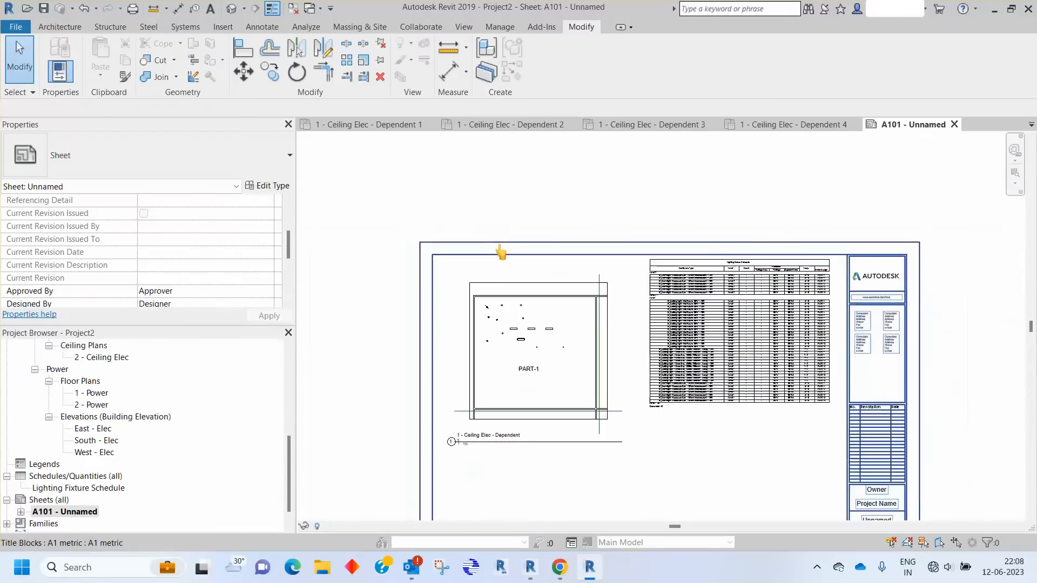
# Close all inactive view windows so only sheet A101 stays open
pyautogui.scroll(-3, 501, 251)
pyautogui.click(297, 8)
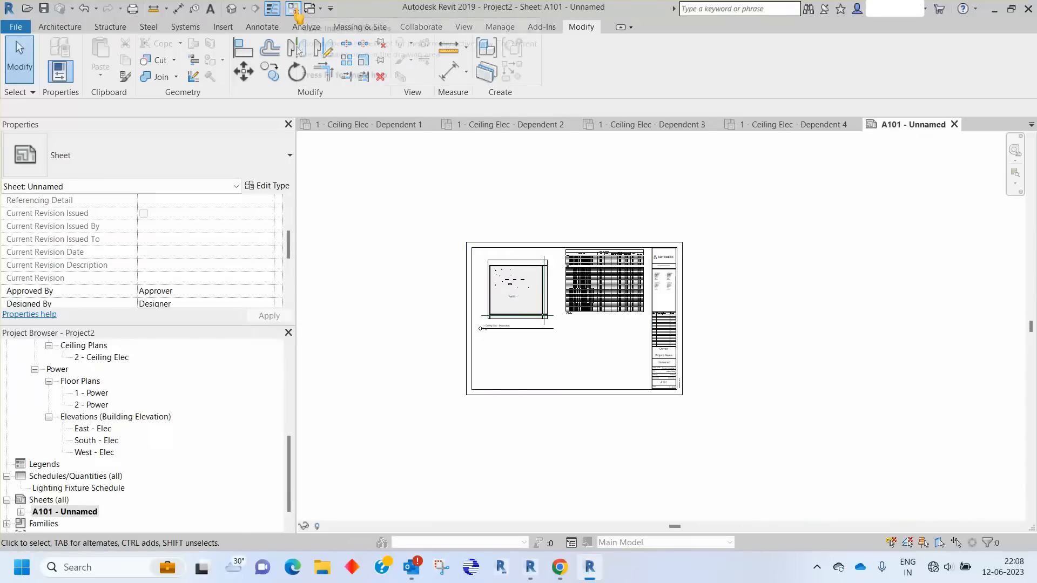
pyautogui.middleClick(563, 202)
pyautogui.middleClick(563, 202)
pyautogui.scroll(5, 730, 162)
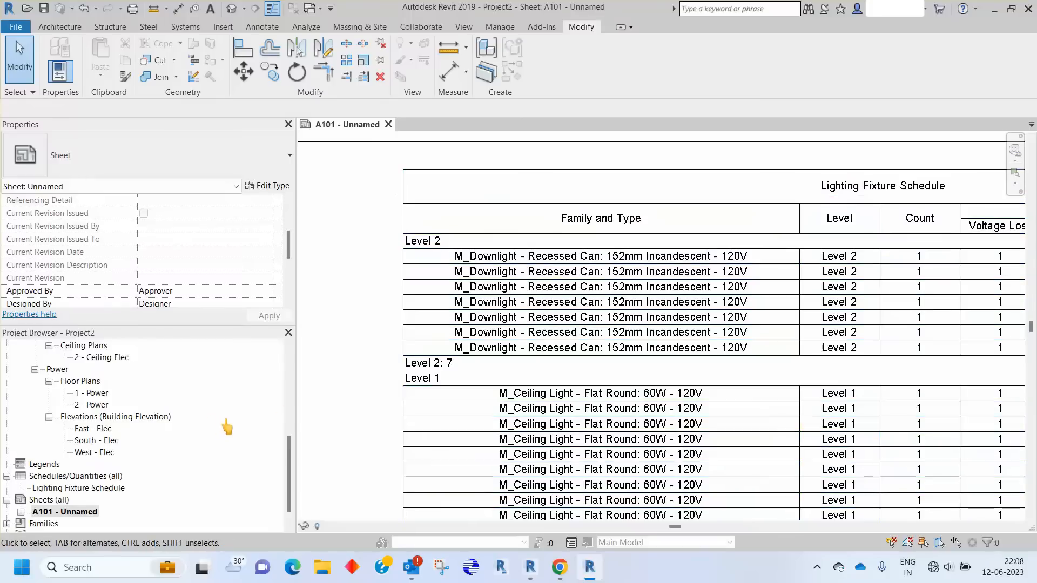
pyautogui.scroll(4, 225, 425)
pyautogui.scroll(3, 226, 425)
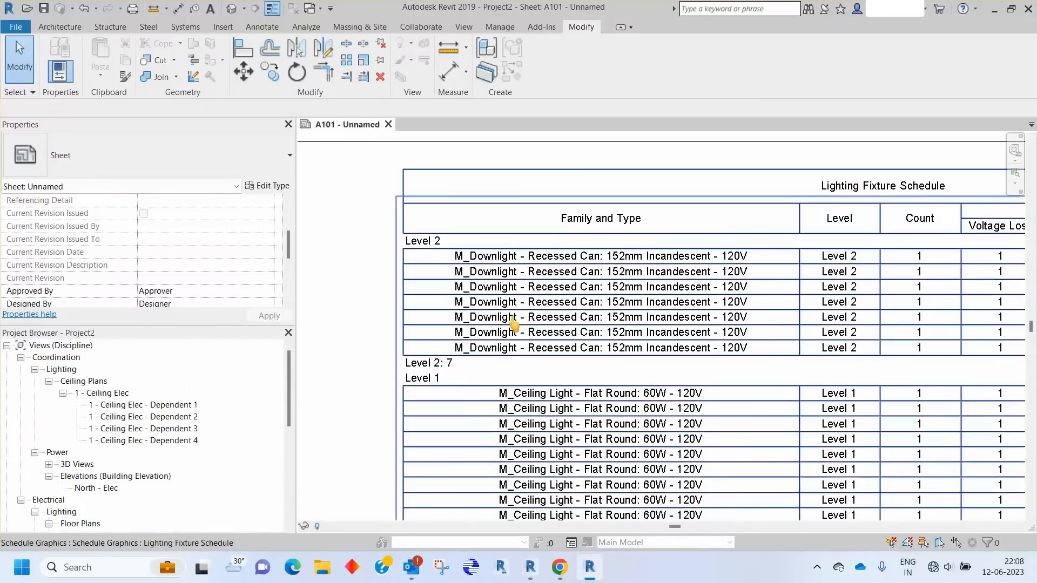
# Activate the 1 - Ceiling Elec - Dependent 1 viewport and place two copies of the PART-1 text note below the original
pyautogui.scroll(-4, 812, 289)
pyautogui.scroll(-1, 614, 363)
pyautogui.scroll(3, 560, 327)
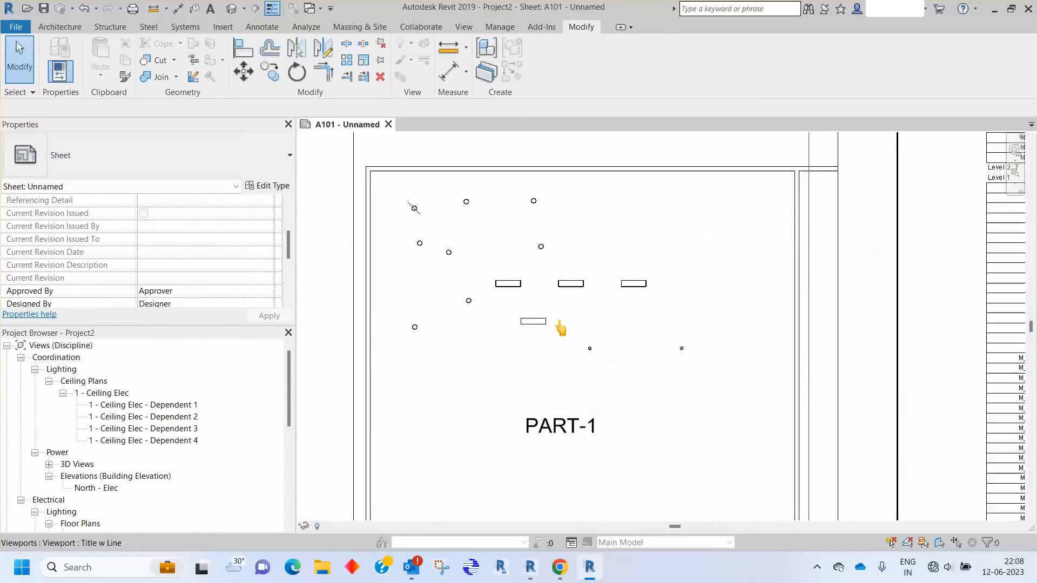
pyautogui.doubleClick(560, 326)
pyautogui.scroll(3, 487, 331)
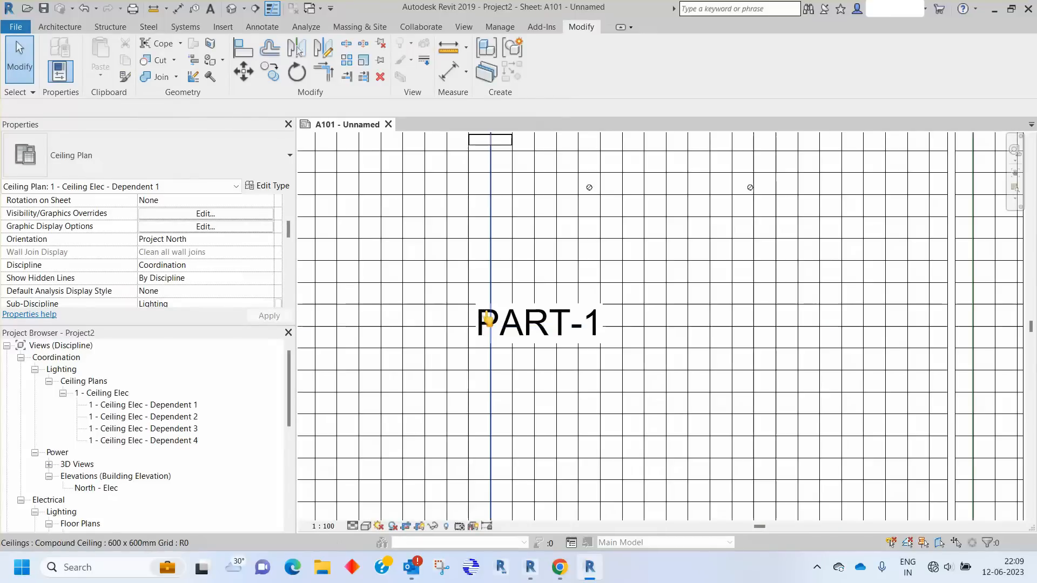
pyautogui.click(478, 321)
pyautogui.keyDown('ctrl'); pyautogui.moveTo(509, 319); pyautogui.dragTo(565, 395); pyautogui.keyUp('ctrl')
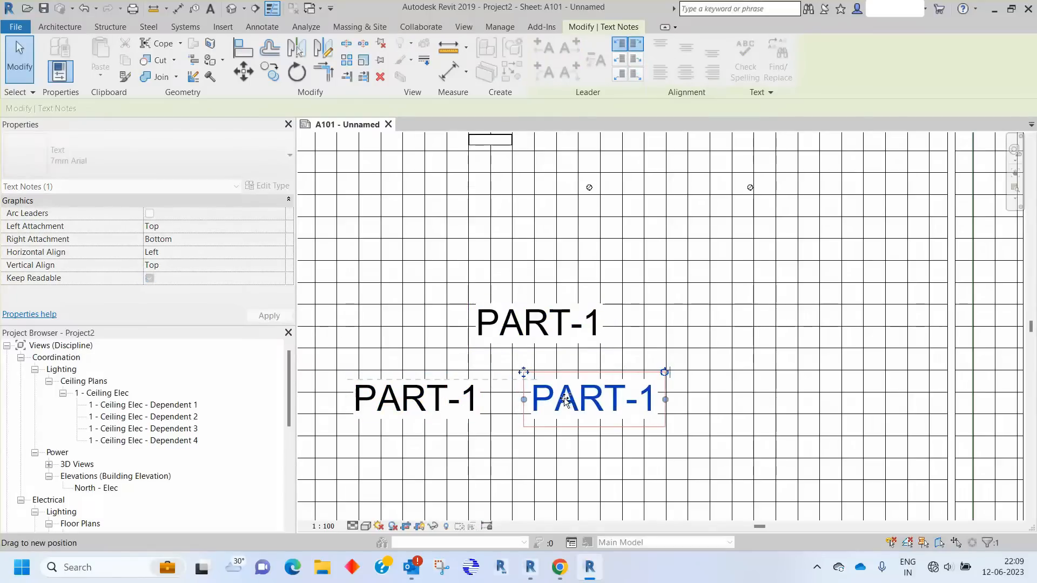
# Duplicate the left PART-1 copy's text type as 2mm Arial with a text size of 2 mm
pyautogui.click(453, 400)
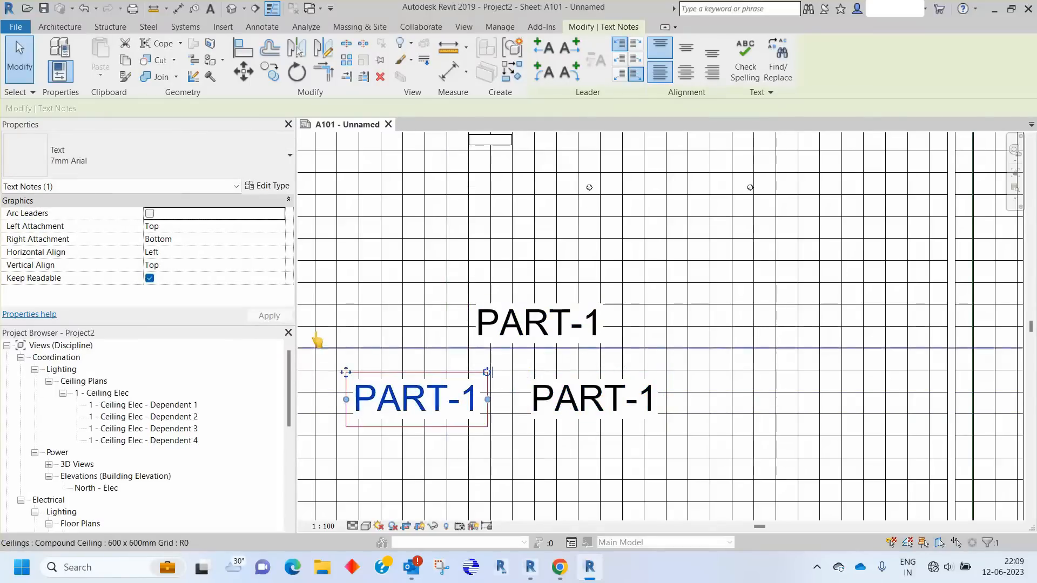
pyautogui.click(273, 187)
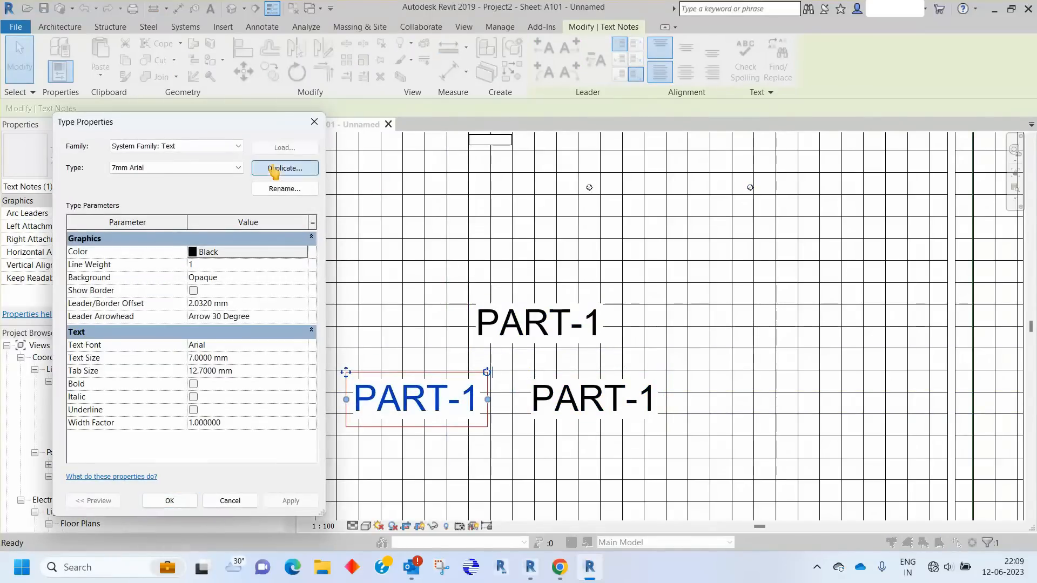
pyautogui.click(284, 168)
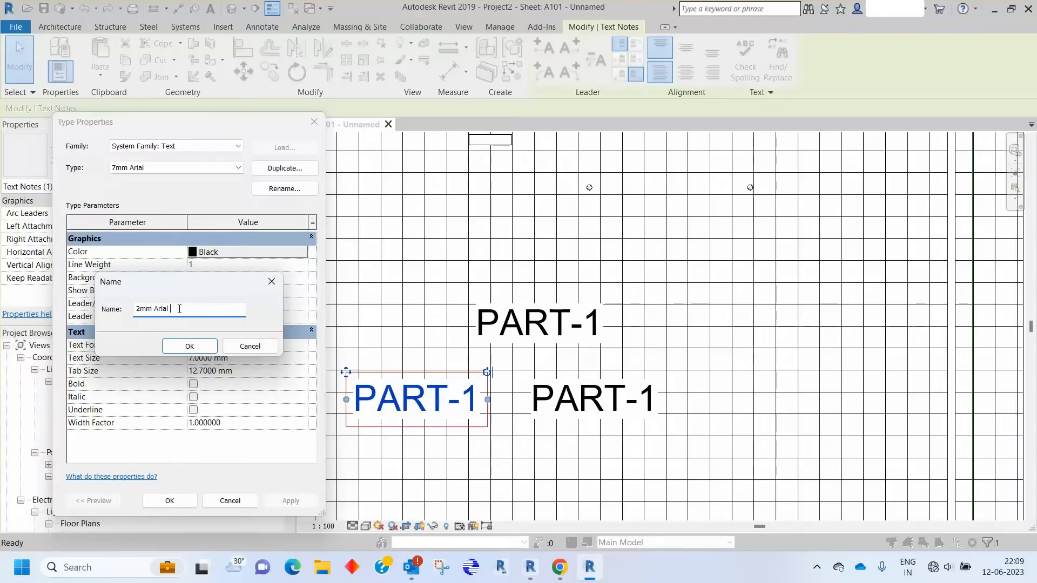
pyautogui.click(191, 346)
pyautogui.click(240, 359)
pyautogui.write('2')
pyautogui.click(171, 501)
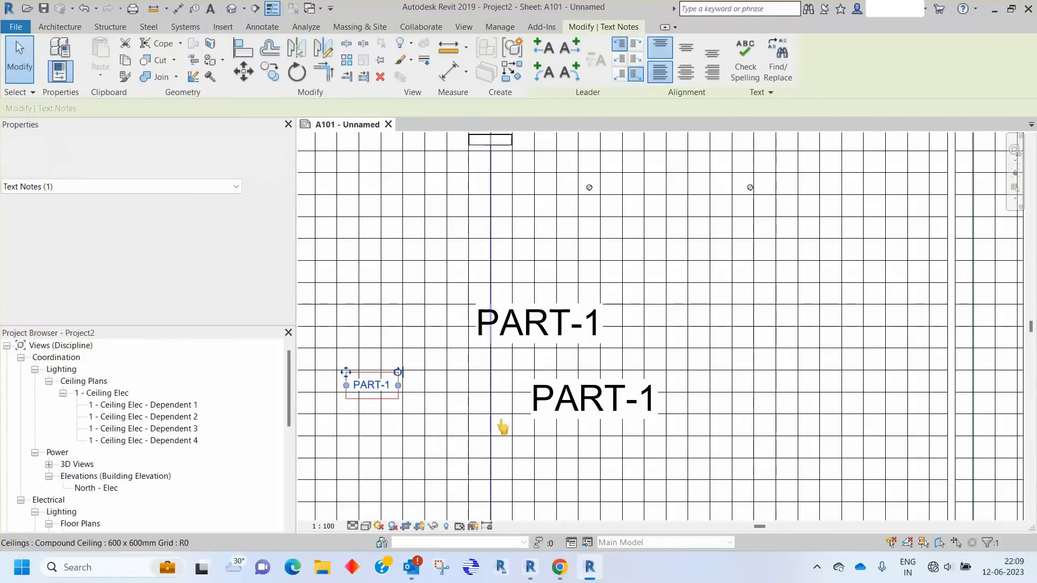
# Duplicate the right PART-1 copy's text type as 2mm Arial bold, with a 2 mm text size and Bold enabled
pyautogui.click(569, 414)
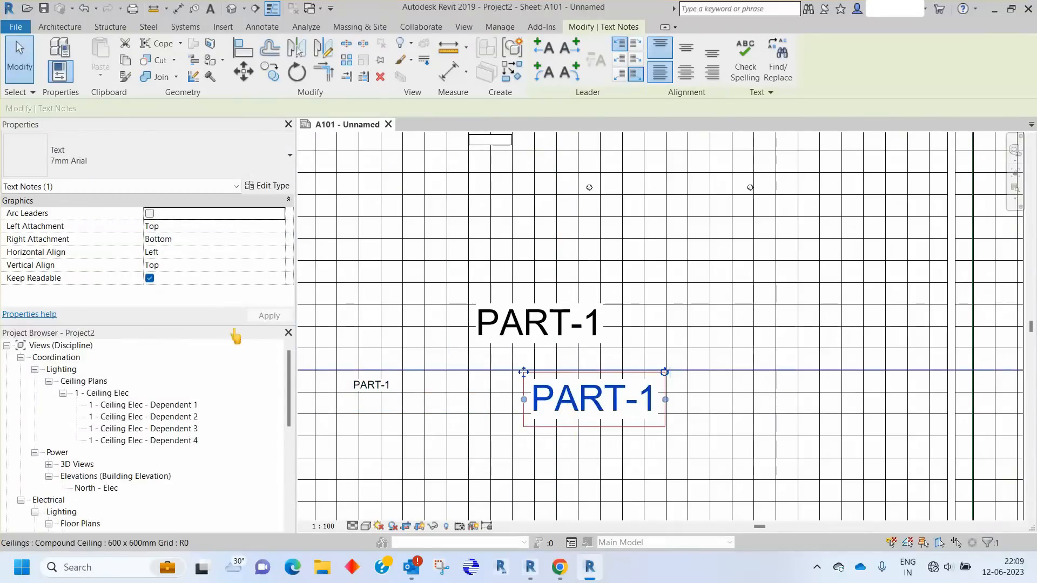
pyautogui.click(277, 187)
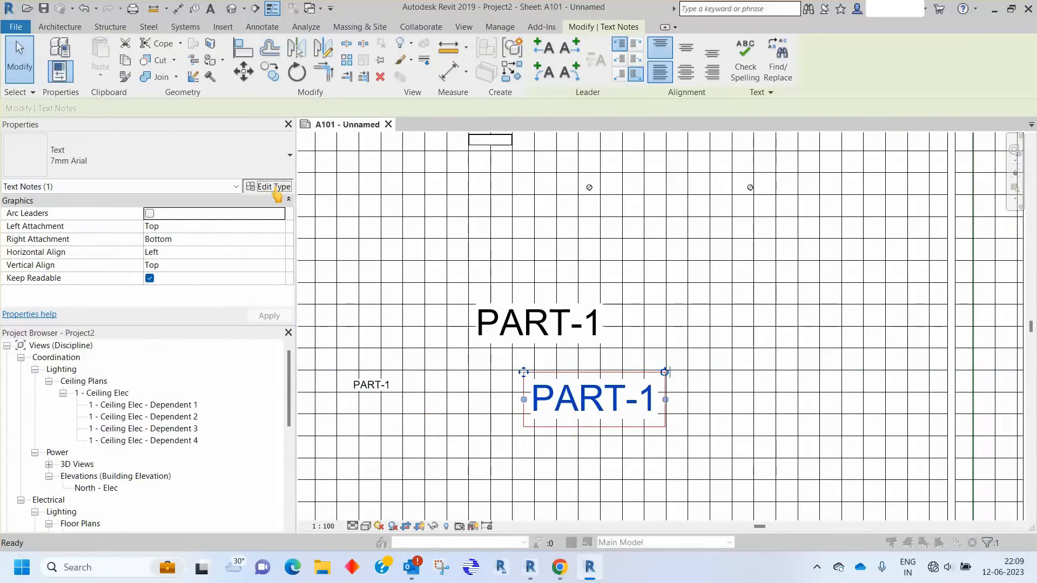
pyautogui.click(285, 189)
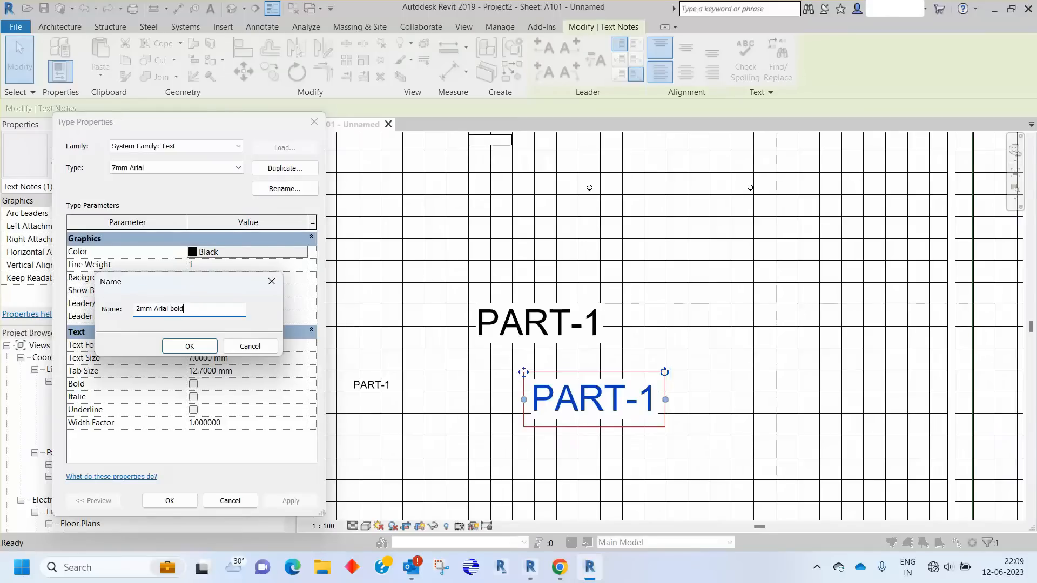
pyautogui.click(190, 346)
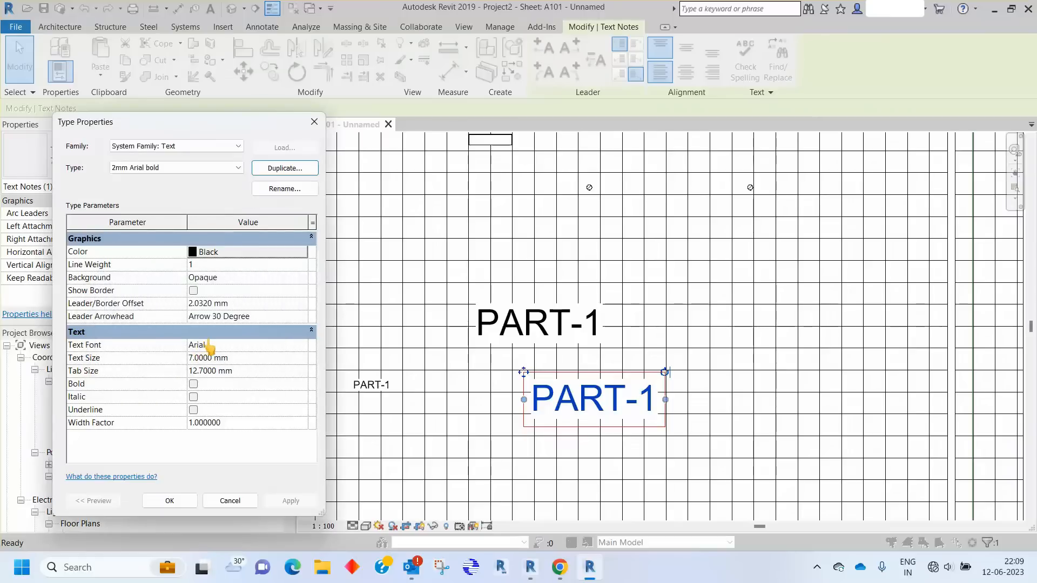
pyautogui.click(253, 358)
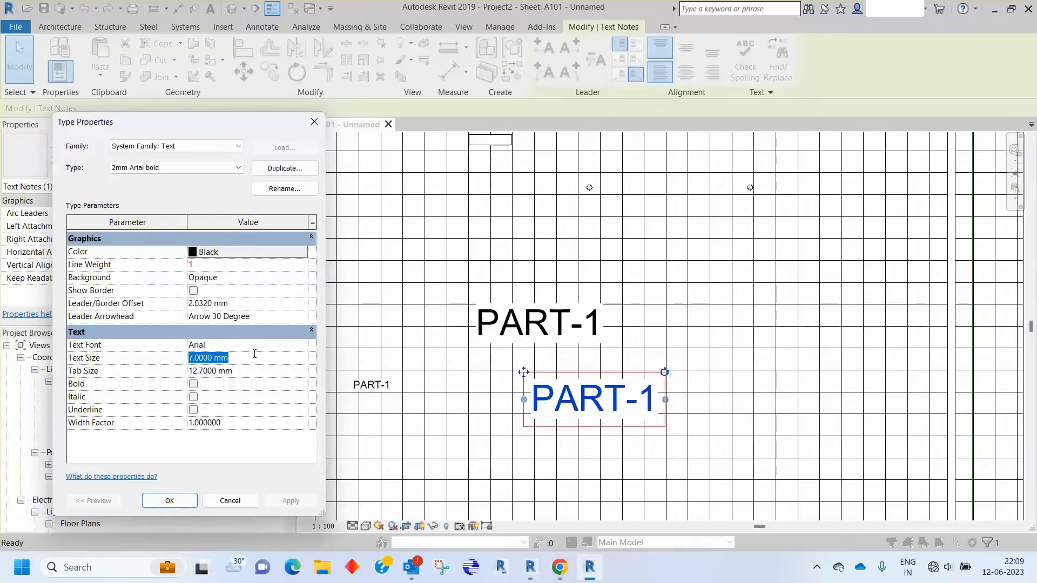
pyautogui.press('Return')
pyautogui.click(193, 384)
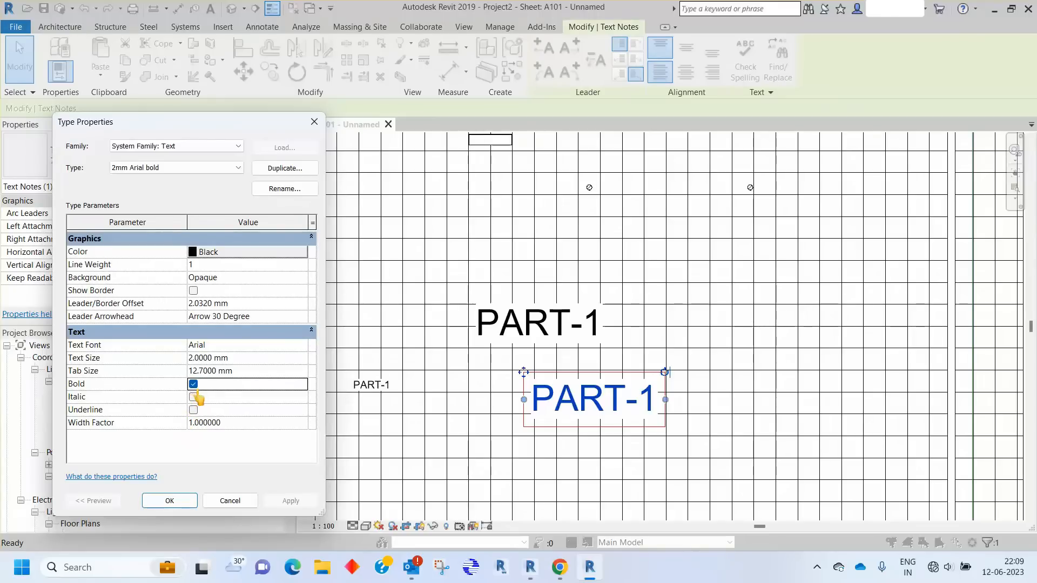
pyautogui.click(169, 500)
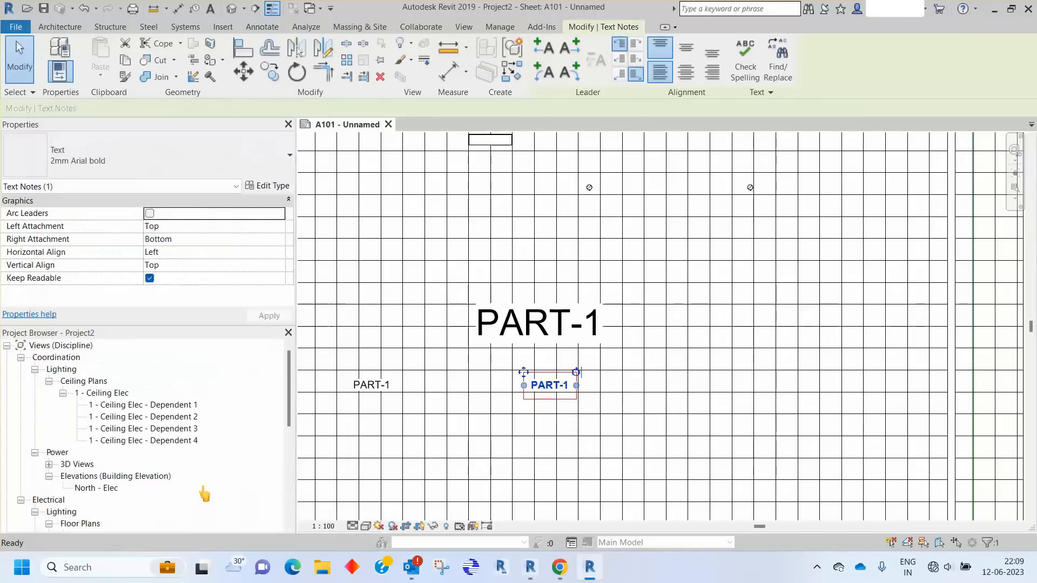
# Move the bold PART-1 note beside the 2mm Arial copy and deactivate the viewport
pyautogui.moveTo(508, 373); pyautogui.dragTo(384, 373)
pyautogui.scroll(4, 372, 388)
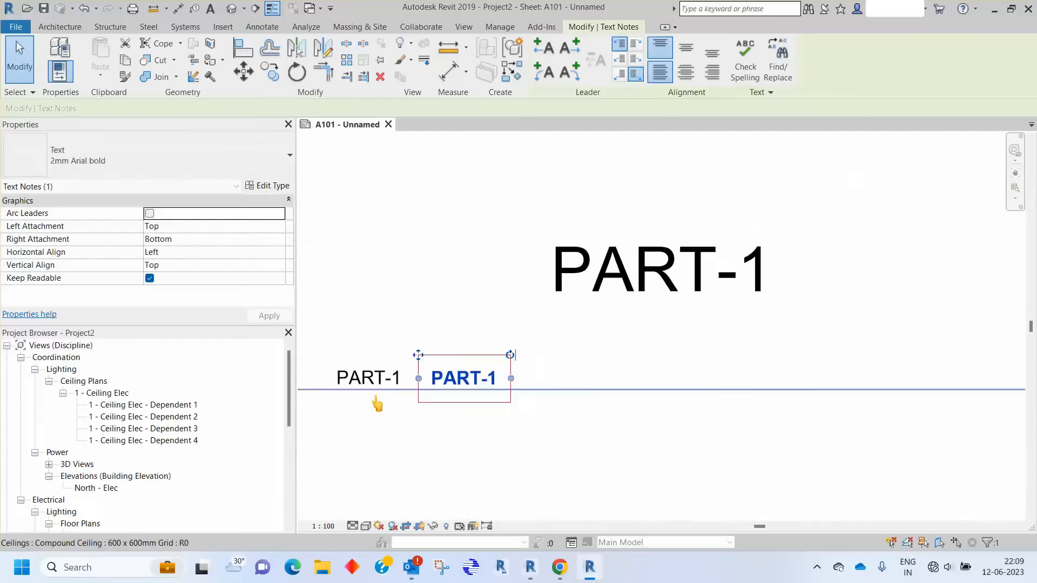
pyautogui.press('Escape')
pyautogui.scroll(-8, 401, 399)
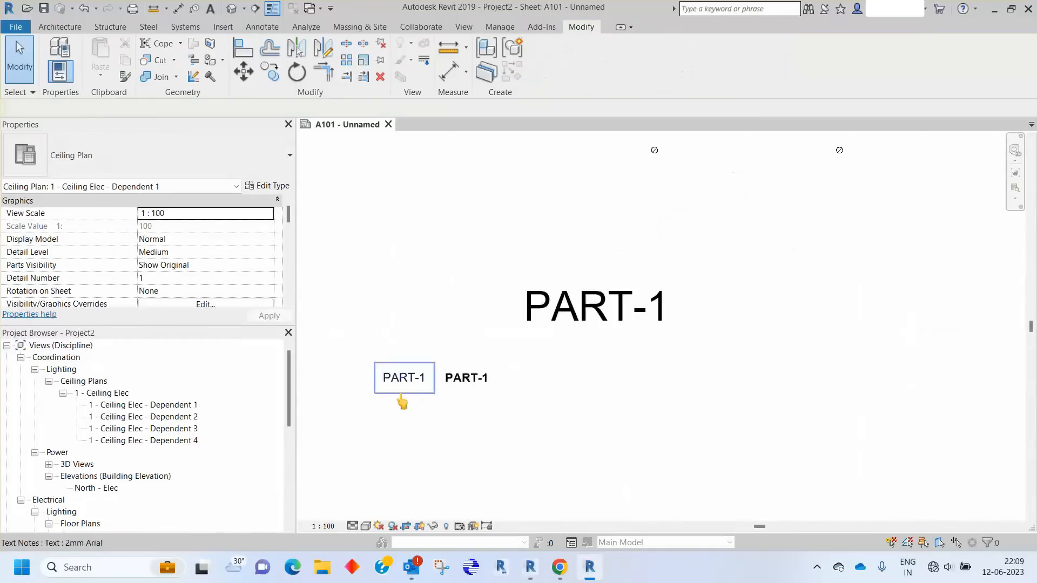
pyautogui.rightClick(617, 221)
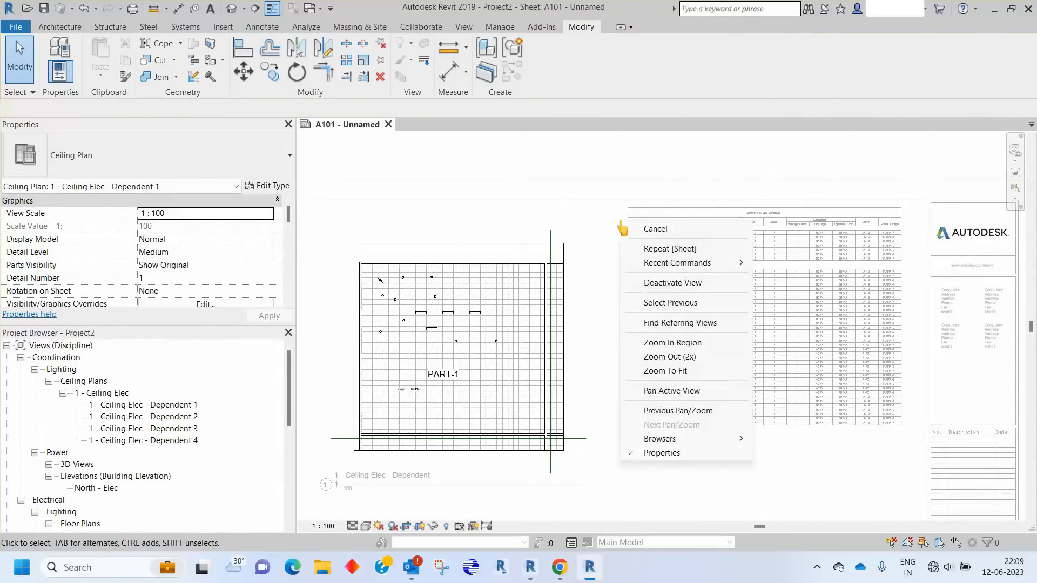
pyautogui.click(654, 285)
# Turn off Thin Lines so sheet A101 displays its true line weights
pyautogui.scroll(10, 643, 230)
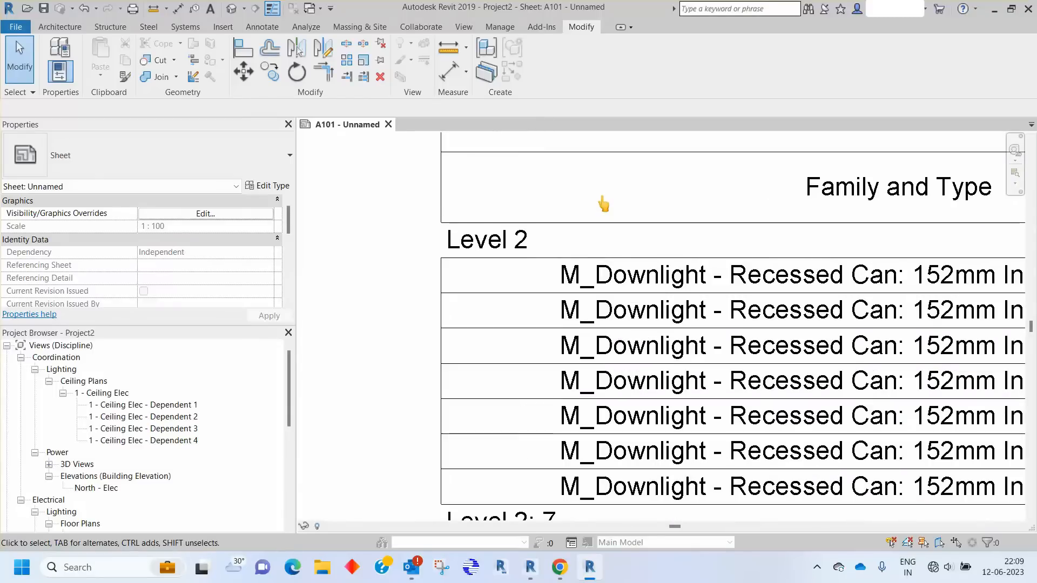
pyautogui.click(602, 204)
pyautogui.press('Escape')
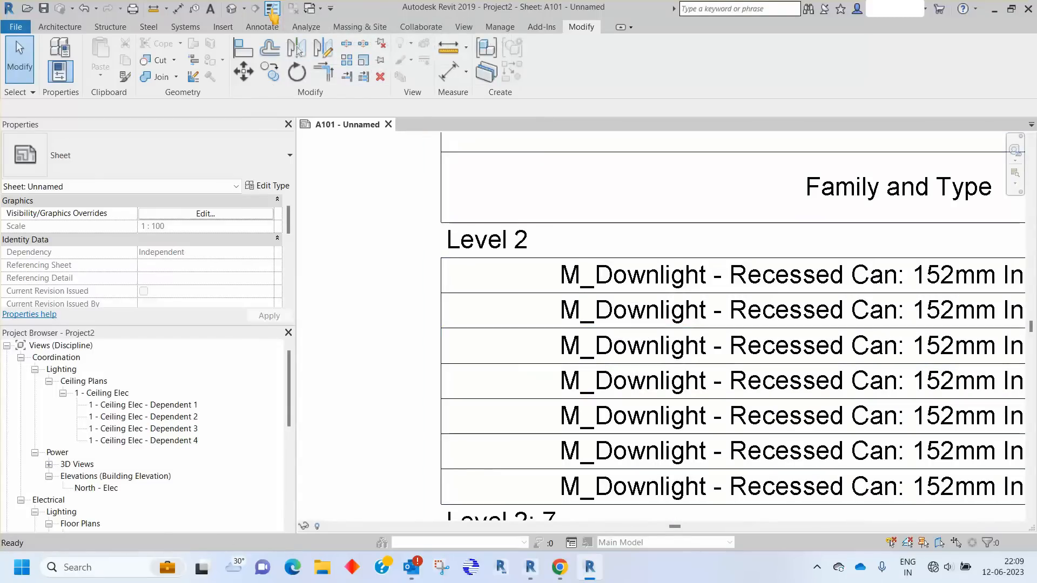
pyautogui.scroll(-6, 675, 324)
pyautogui.scroll(5, 580, 421)
pyautogui.scroll(5, 590, 294)
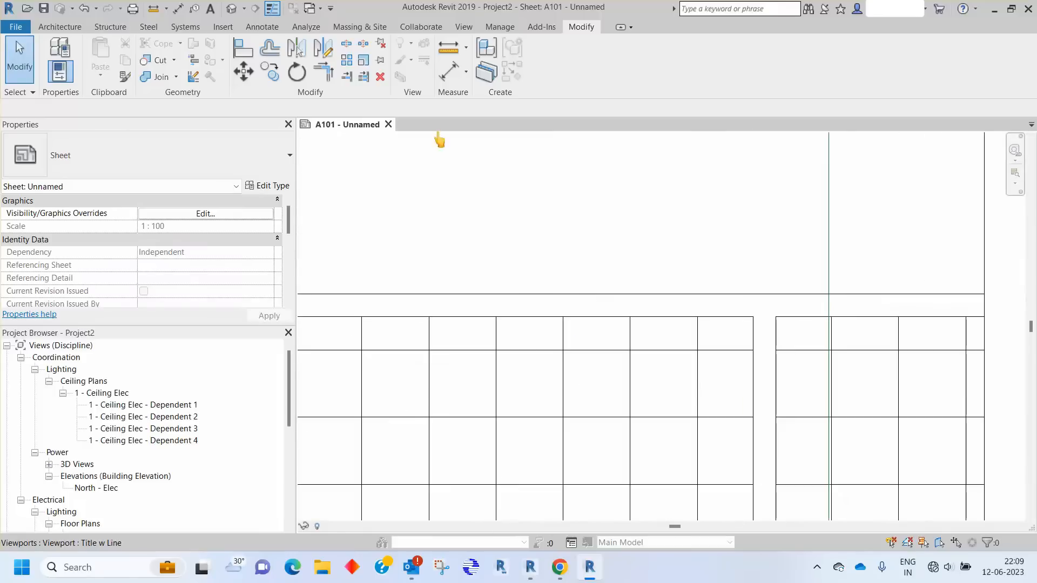
pyautogui.click(272, 11)
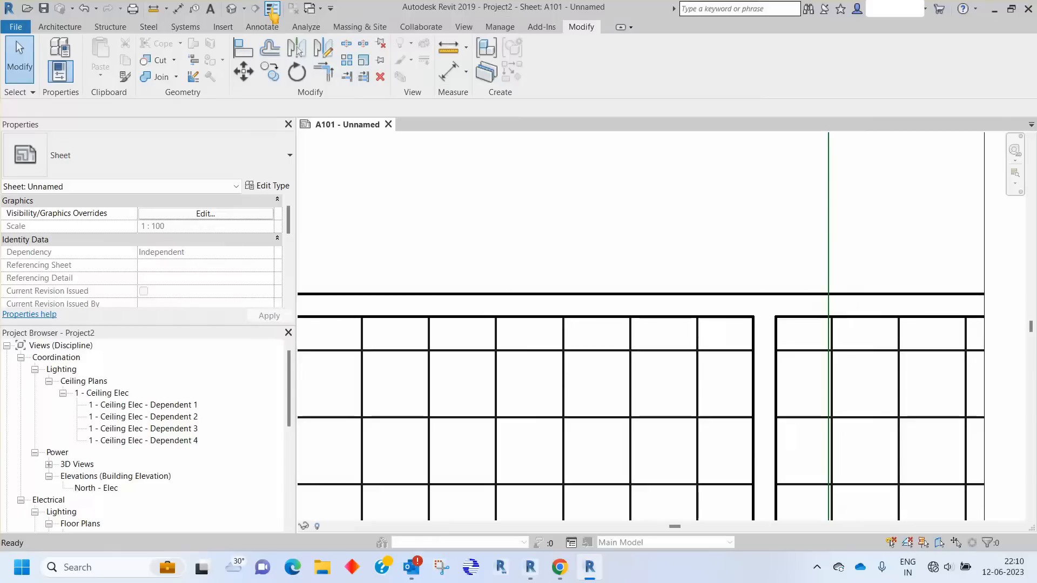
# Toggle Thin Lines several times to compare the line weights of the ceiling plan on sheet A101
pyautogui.click(272, 12)
pyautogui.click(272, 9)
pyautogui.click(272, 9)
pyautogui.click(272, 9)
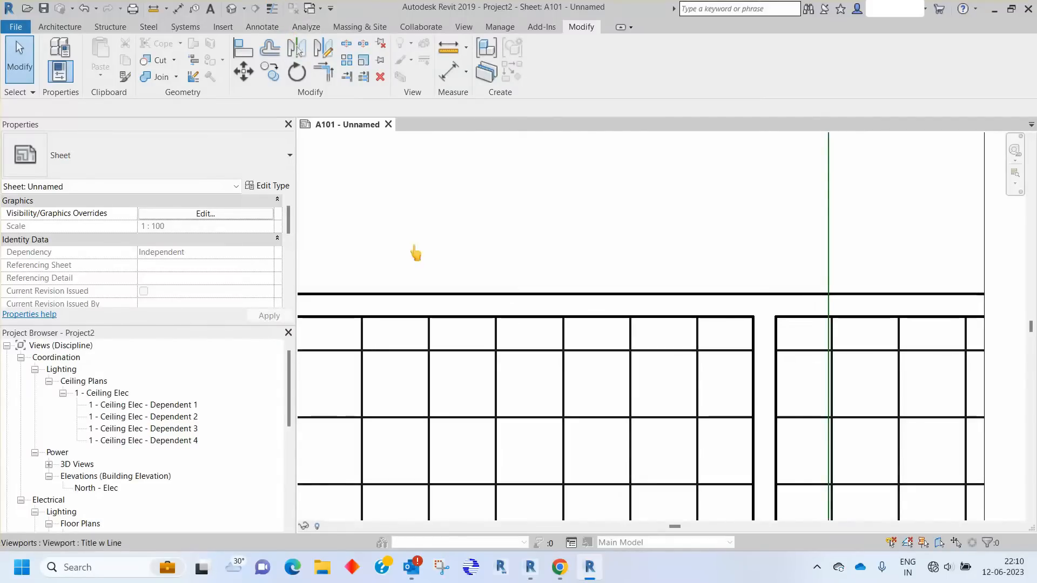
pyautogui.scroll(-2, 475, 324)
pyautogui.scroll(-3, 490, 329)
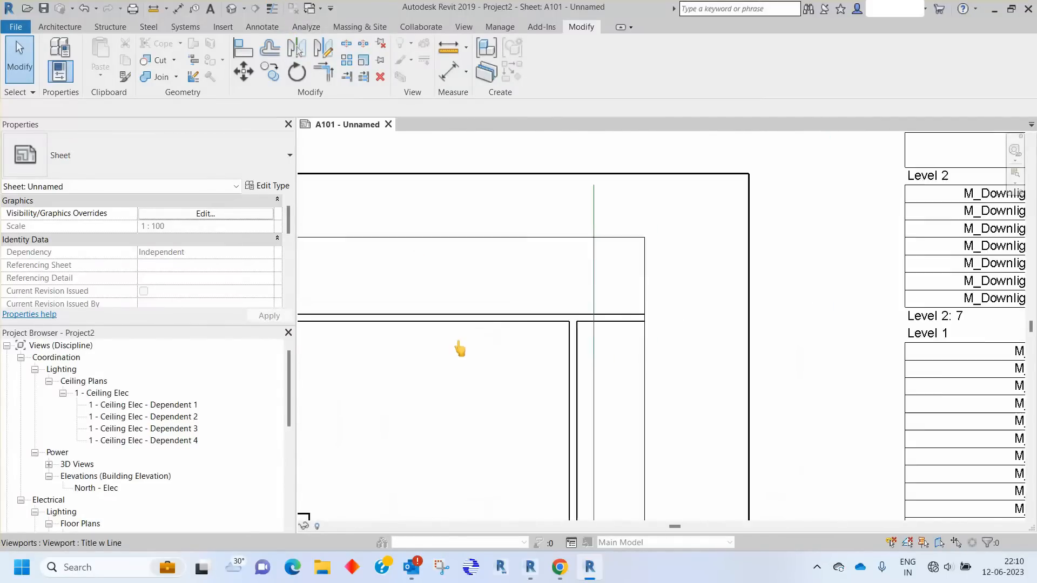
# Open the Lighting Fixture Schedule from the sheet and set its title text to 2mm Arial bold in the appearance properties
pyautogui.scroll(4, 699, 295)
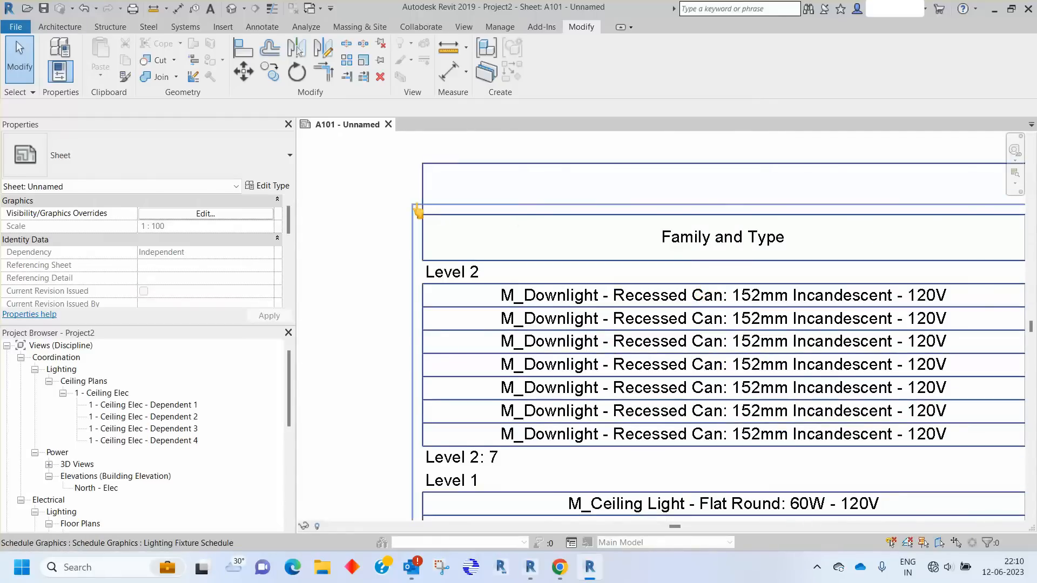
pyautogui.scroll(-3, 417, 205)
pyautogui.scroll(-3, 421, 199)
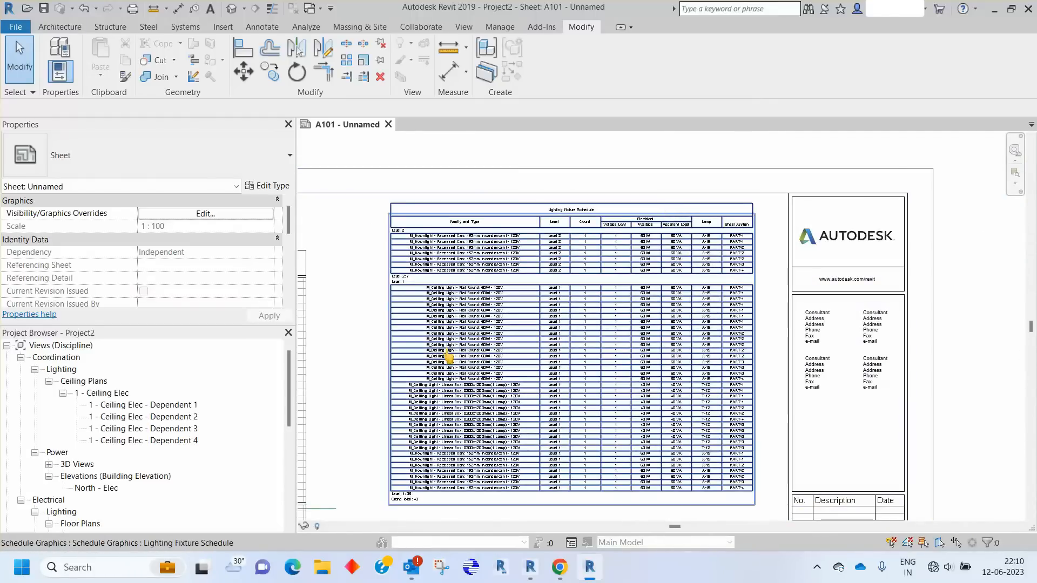
pyautogui.scroll(5, 449, 357)
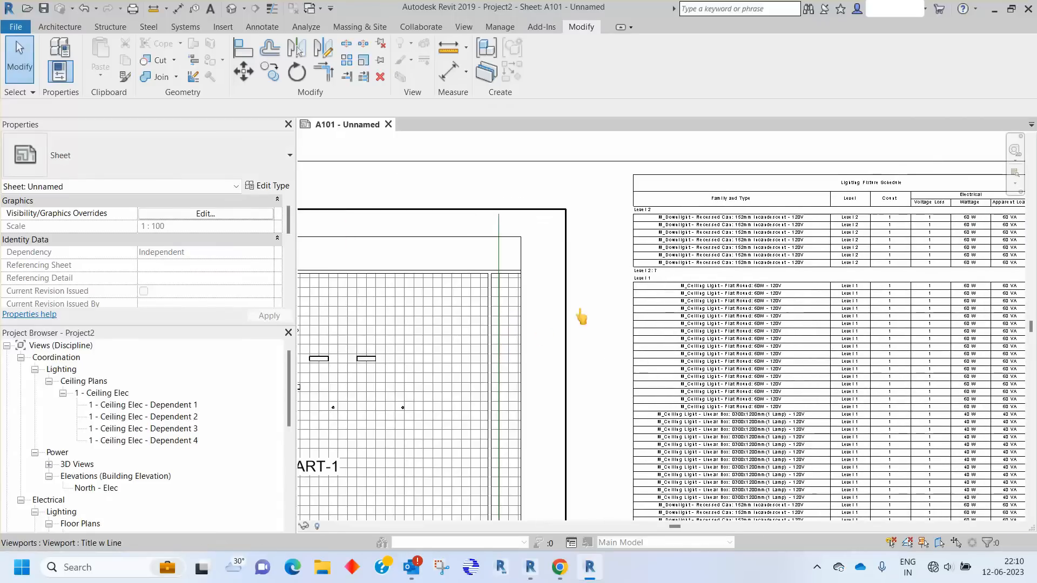
pyautogui.scroll(4, 621, 244)
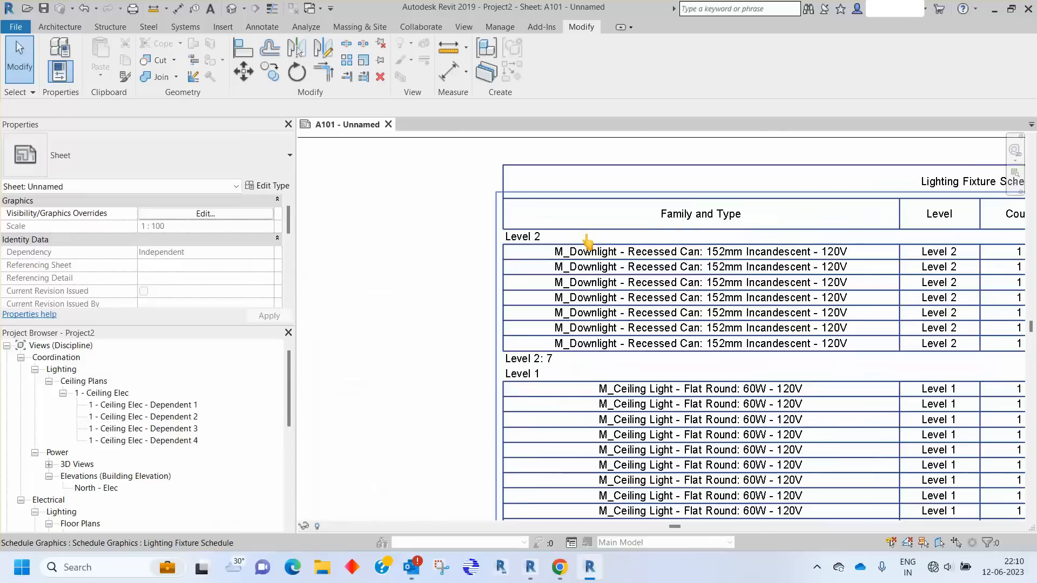
pyautogui.moveTo(630, 254); pyautogui.dragTo(534, 249, button='middle')
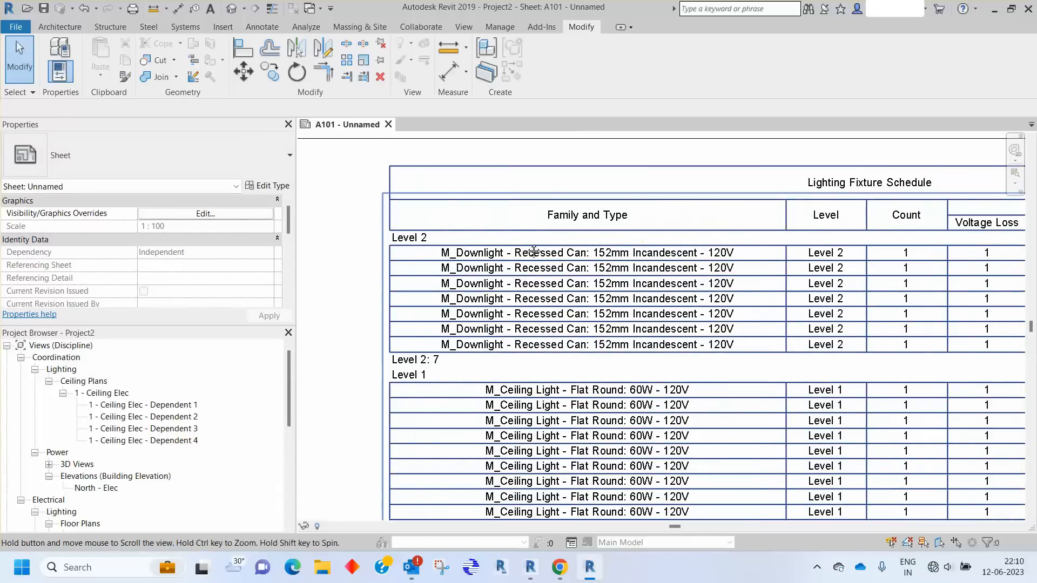
pyautogui.doubleClick(537, 279)
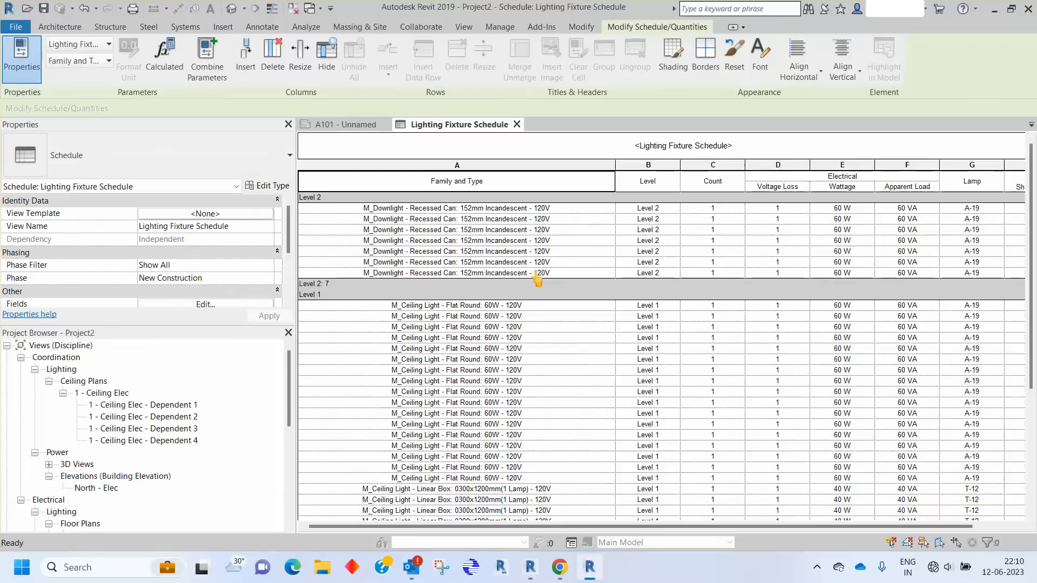
pyautogui.scroll(-3, 254, 272)
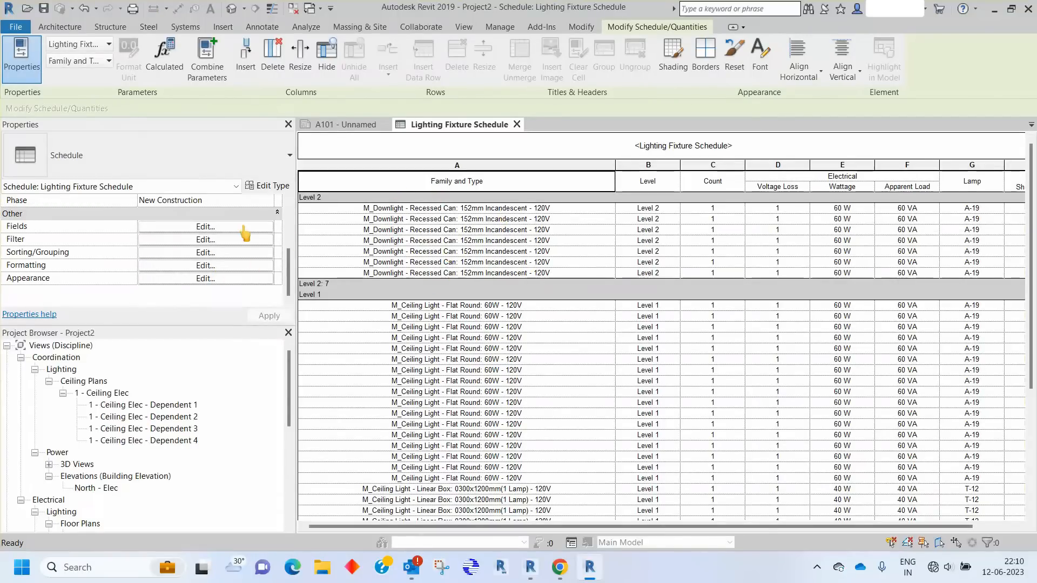
pyautogui.click(192, 279)
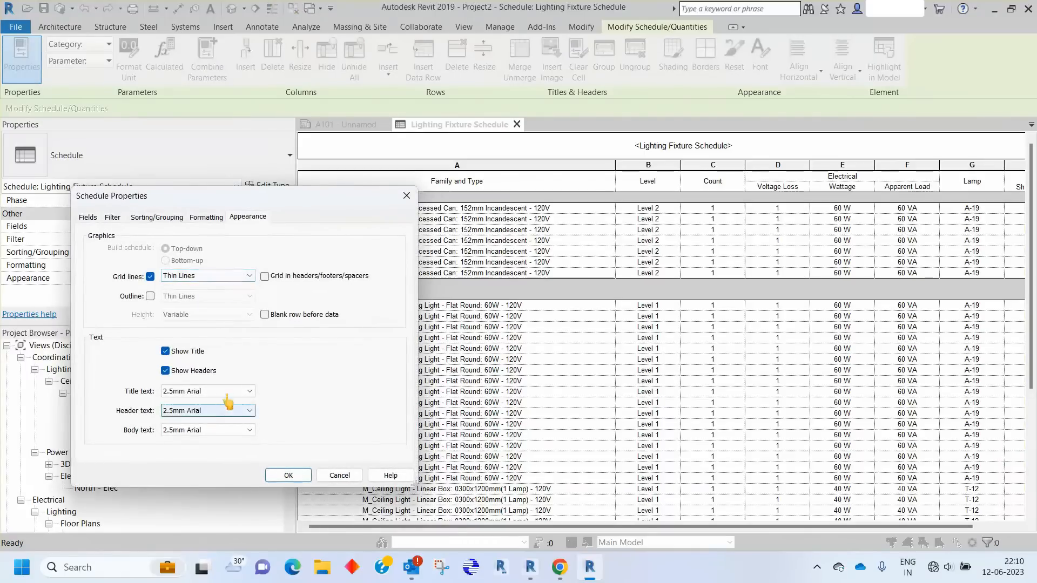
pyautogui.moveTo(337, 206); pyautogui.dragTo(282, 318)
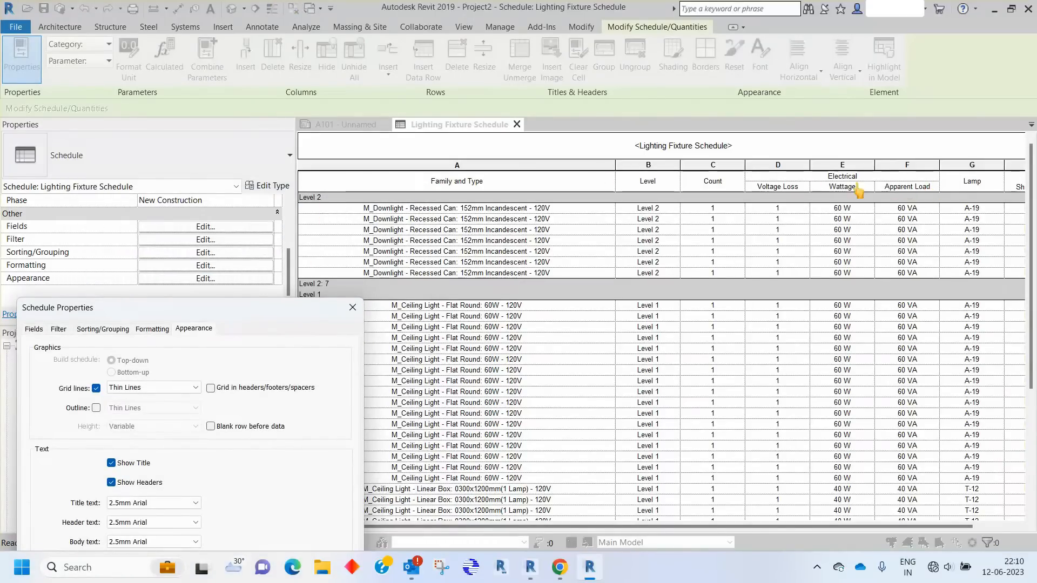
pyautogui.click(156, 503)
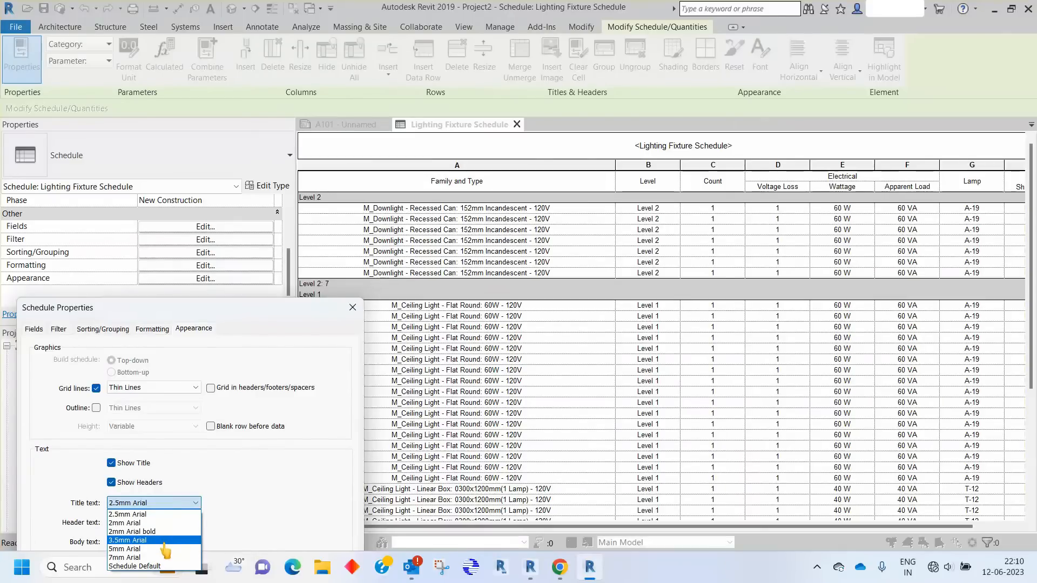
pyautogui.click(161, 532)
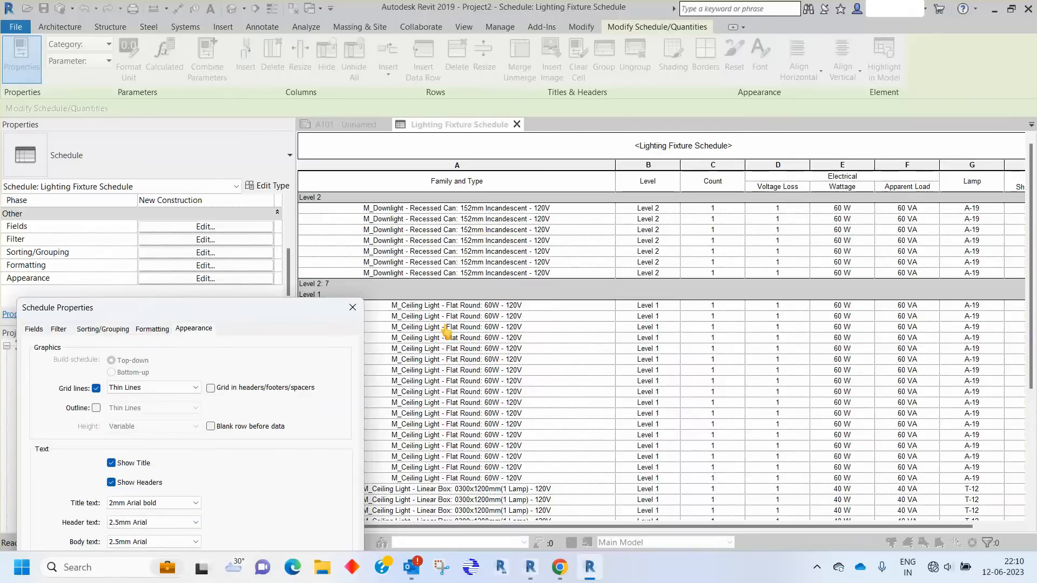
# Set the schedule's header text and body text to 2mm Arial and apply the appearance settings
pyautogui.click(152, 523)
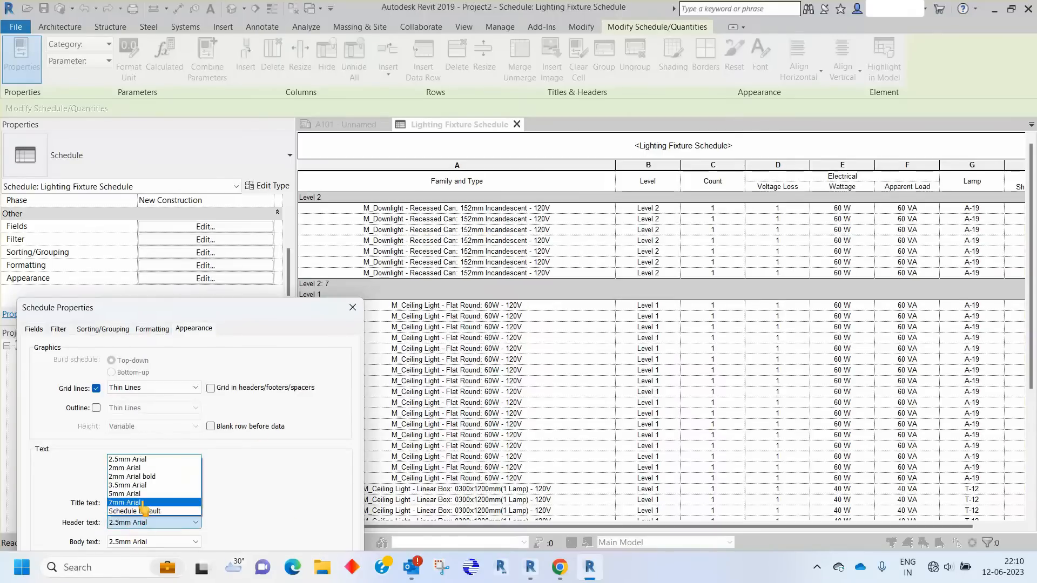
pyautogui.click(127, 468)
pyautogui.click(124, 543)
pyautogui.click(129, 492)
pyautogui.moveTo(272, 308); pyautogui.dragTo(270, 181)
pyautogui.click(219, 461)
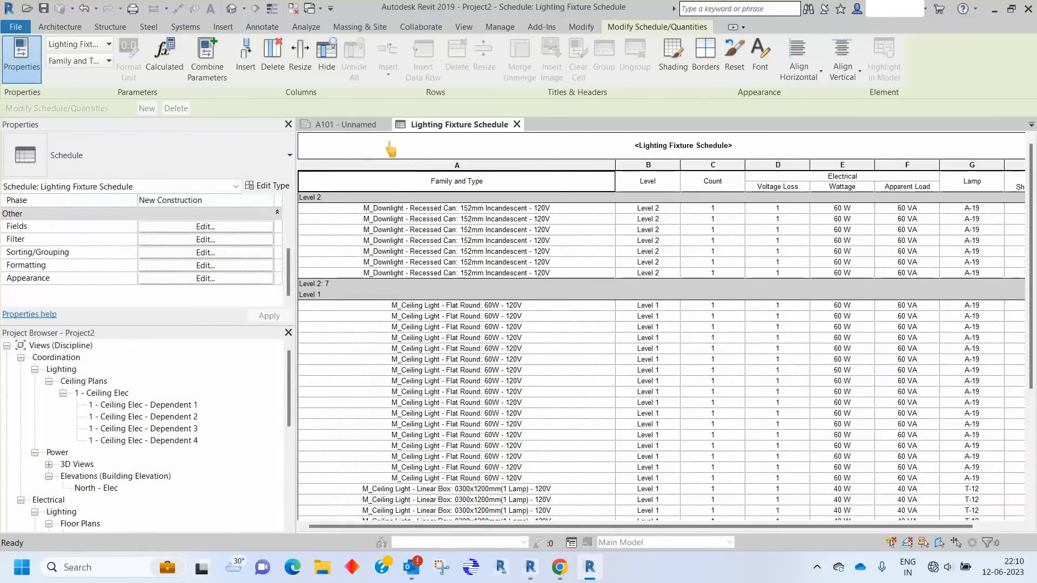
# Return to sheet A101 and examine the schedule's title, header and body text at close range
pyautogui.click(356, 129)
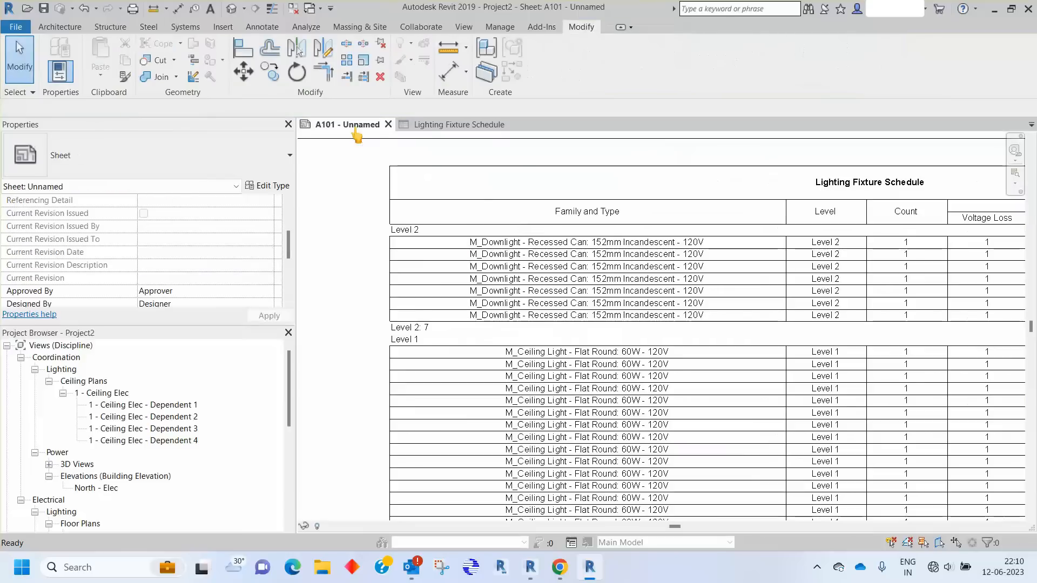
pyautogui.scroll(5, 556, 224)
pyautogui.scroll(3, 556, 224)
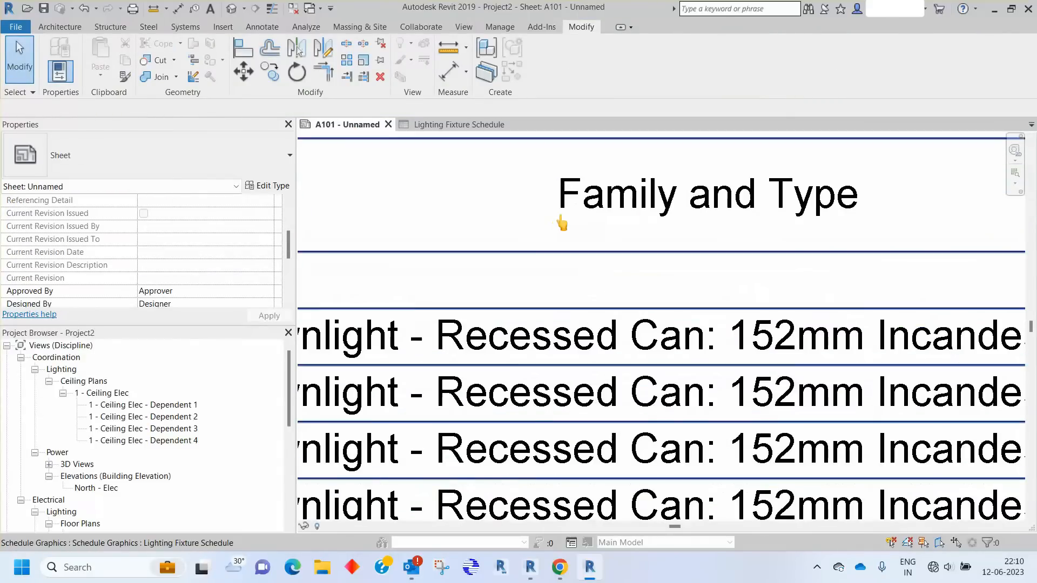
pyautogui.scroll(-2, 670, 205)
pyautogui.scroll(-4, 583, 292)
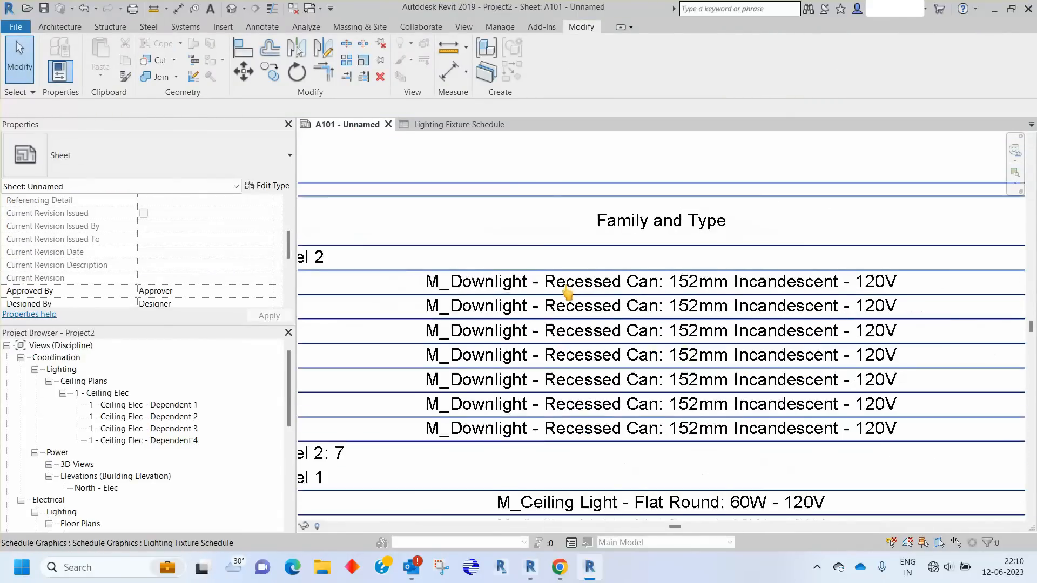
pyautogui.scroll(-1, 632, 300)
pyautogui.scroll(8, 502, 286)
pyautogui.scroll(-7, 502, 259)
pyautogui.scroll(-5, 502, 263)
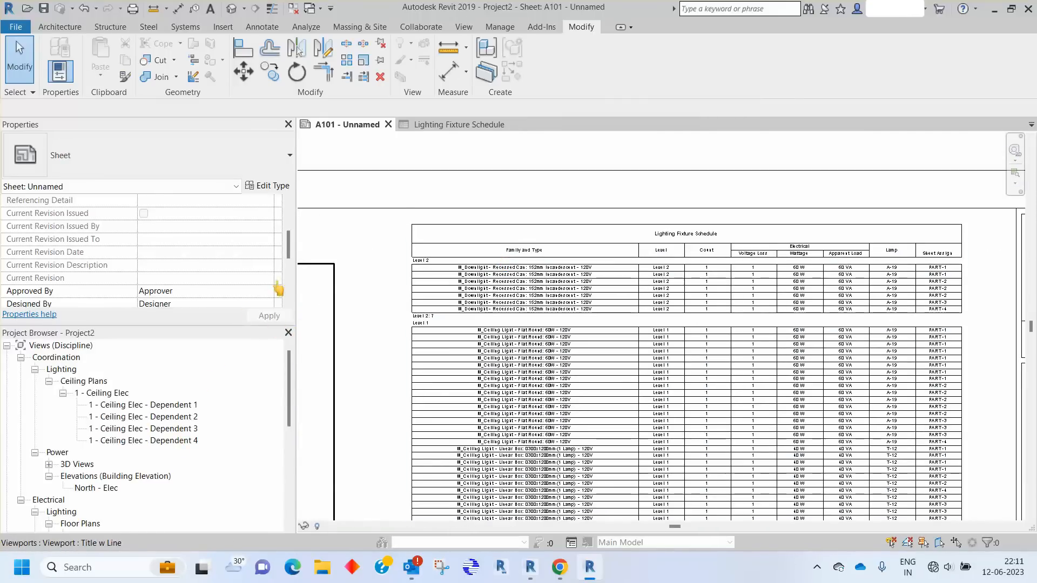
# Reopen the Lighting Fixture Schedule's appearance properties, review the title, header and body text types, and close them without changes
pyautogui.click(459, 125)
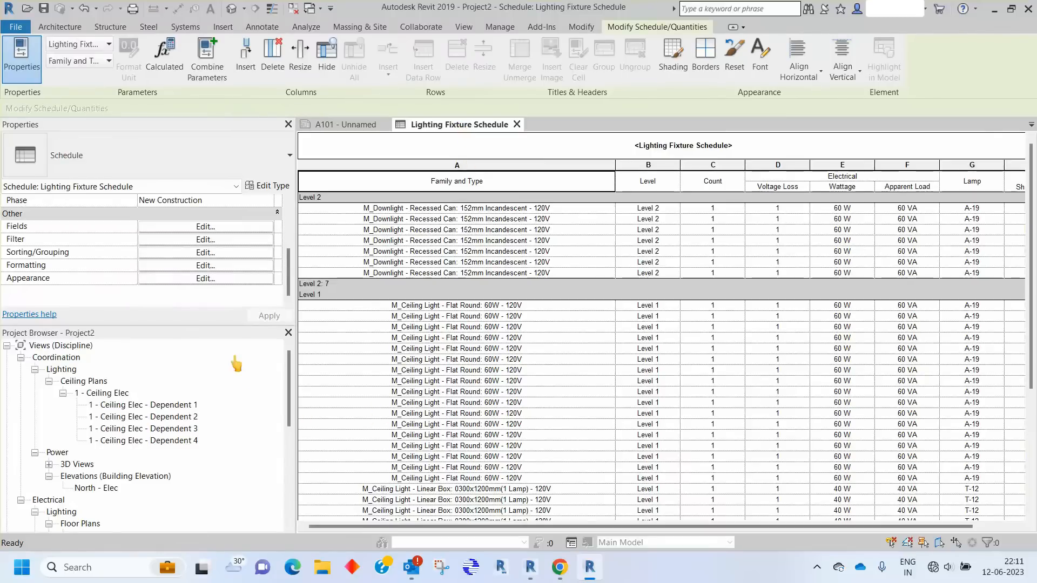
pyautogui.scroll(-1, 182, 374)
pyautogui.click(196, 279)
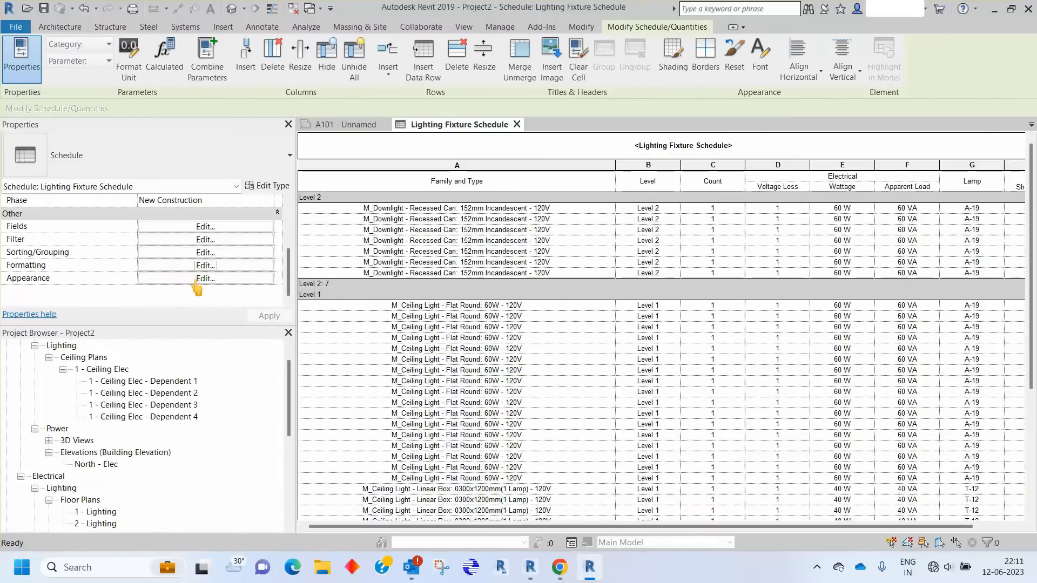
pyautogui.click(195, 279)
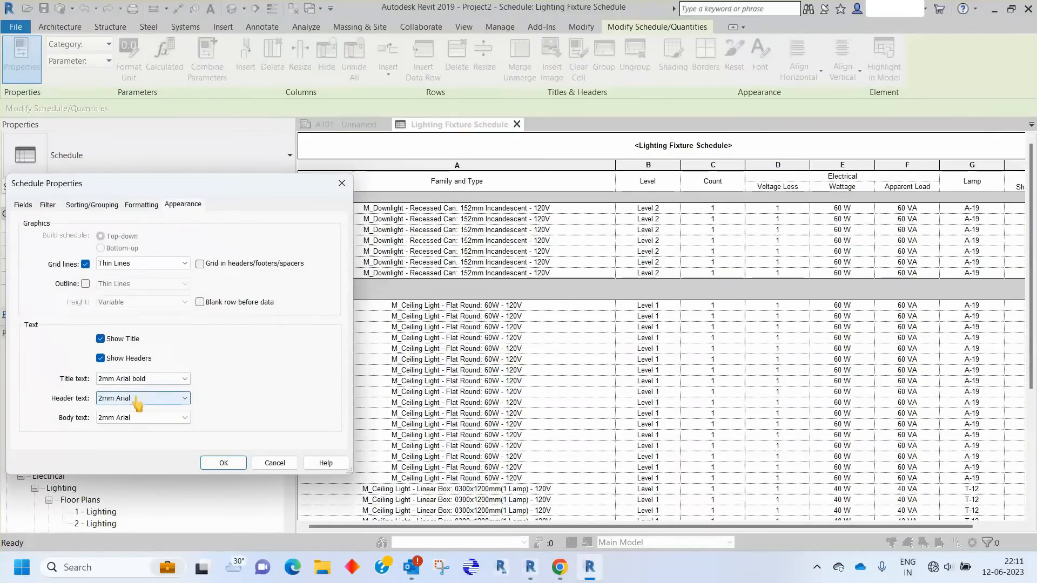
pyautogui.click(160, 379)
pyautogui.press('Escape')
pyautogui.press('Escape')
pyautogui.scroll(-2, 740, 303)
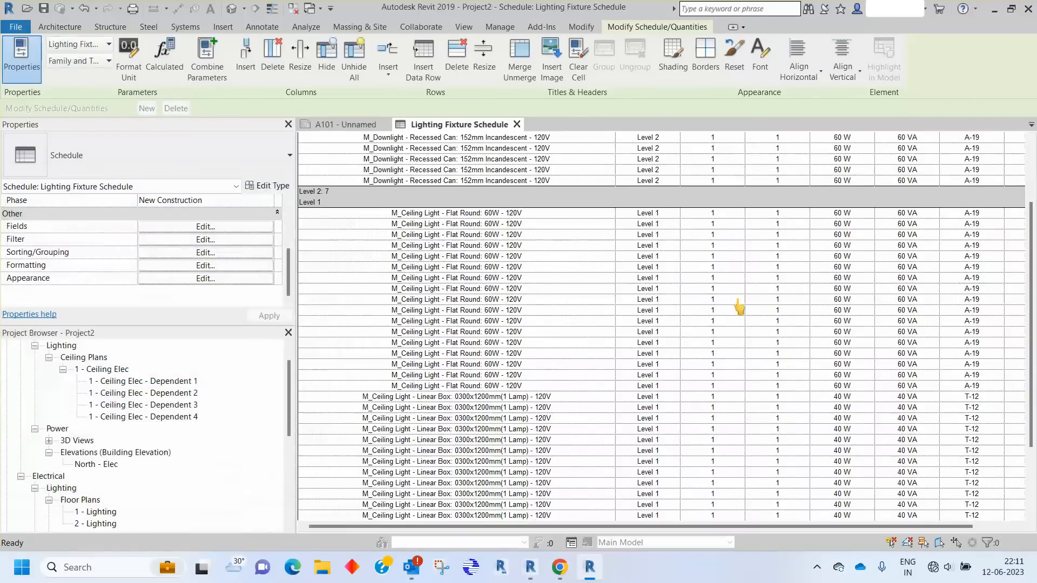
# Activate the ceiling plan viewport on sheet A101 and review the text types available for the bold PART-1 note
pyautogui.click(340, 124)
pyautogui.scroll(5, 437, 493)
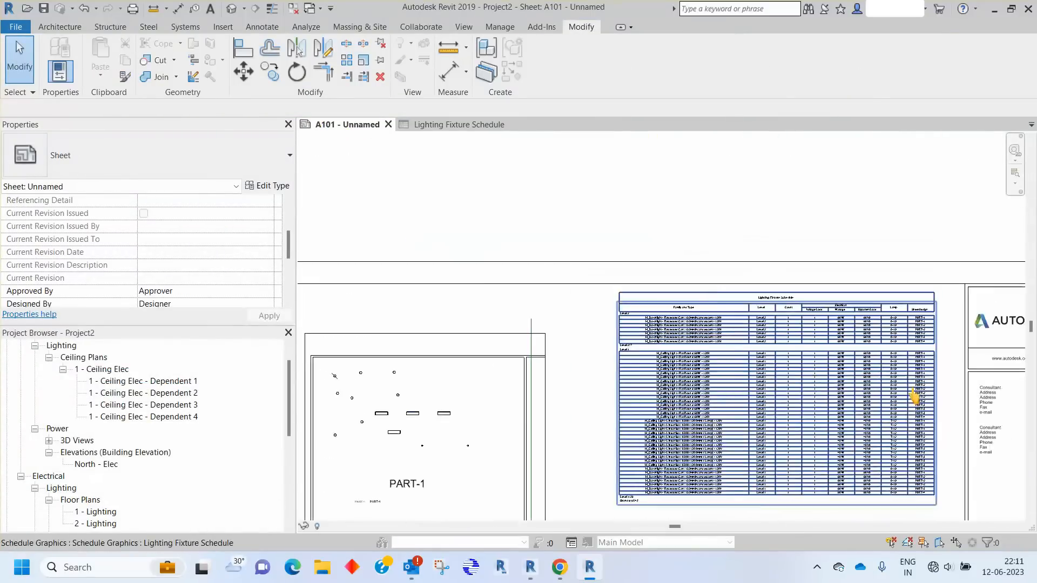
pyautogui.scroll(3, 456, 478)
pyautogui.doubleClick(506, 476)
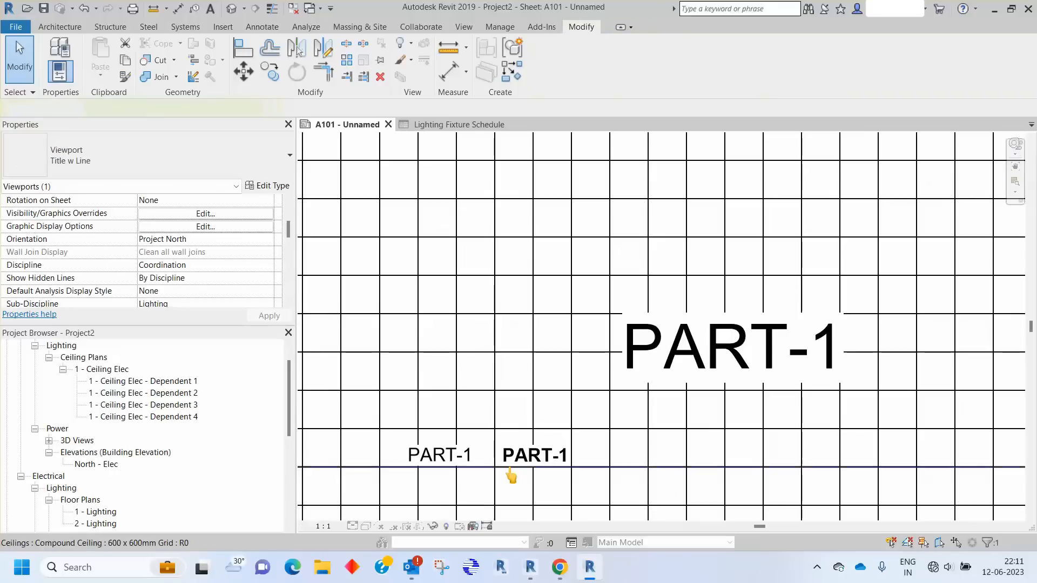
pyautogui.click(507, 471)
pyautogui.click(110, 170)
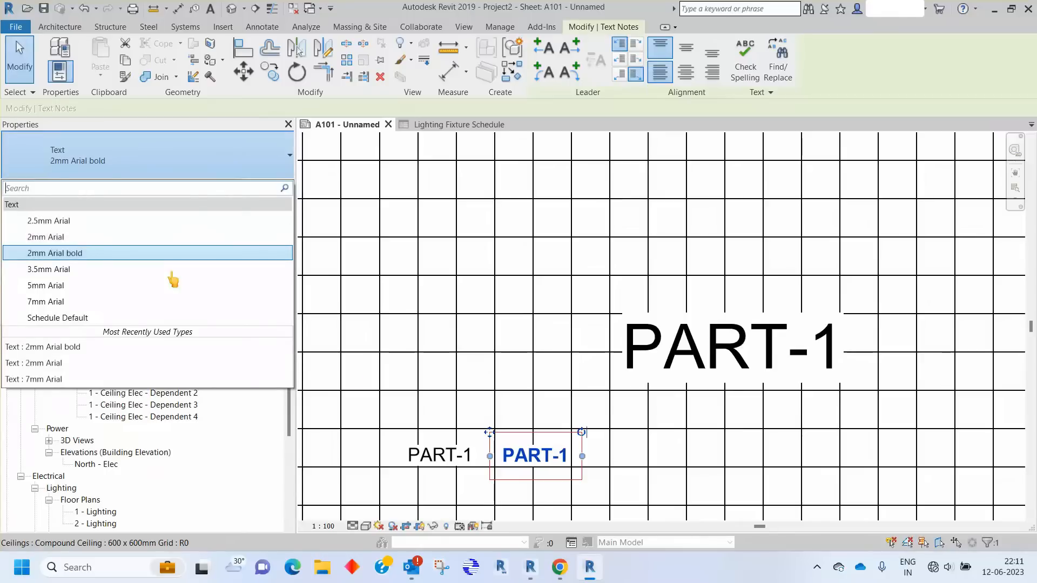
pyautogui.click(468, 468)
pyautogui.click(452, 458)
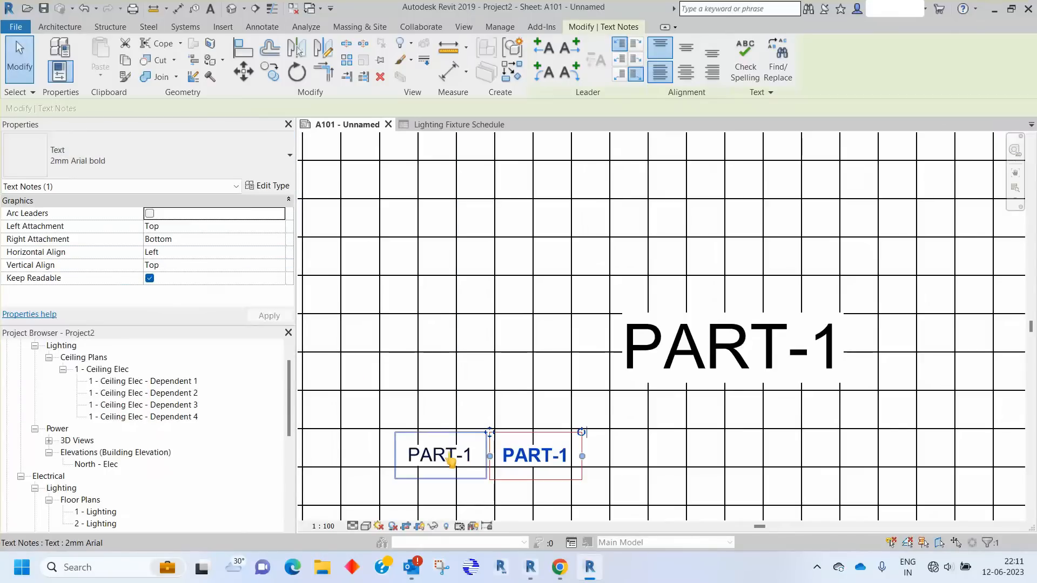
# Deselect the PART-1 note and deactivate the ceiling plan viewport
pyautogui.click(412, 313)
pyautogui.scroll(-6, 413, 313)
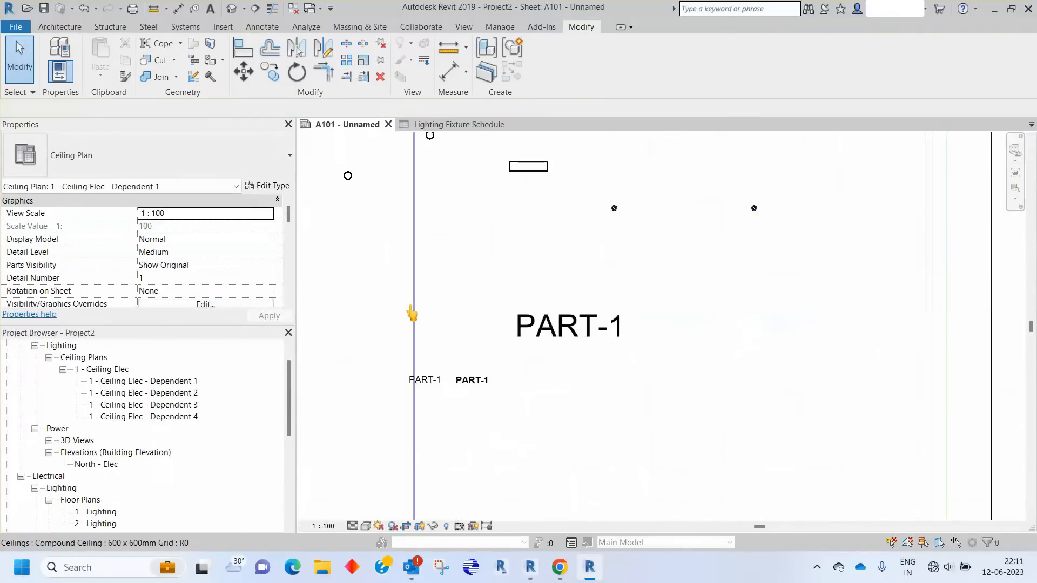
pyautogui.scroll(5, 754, 211)
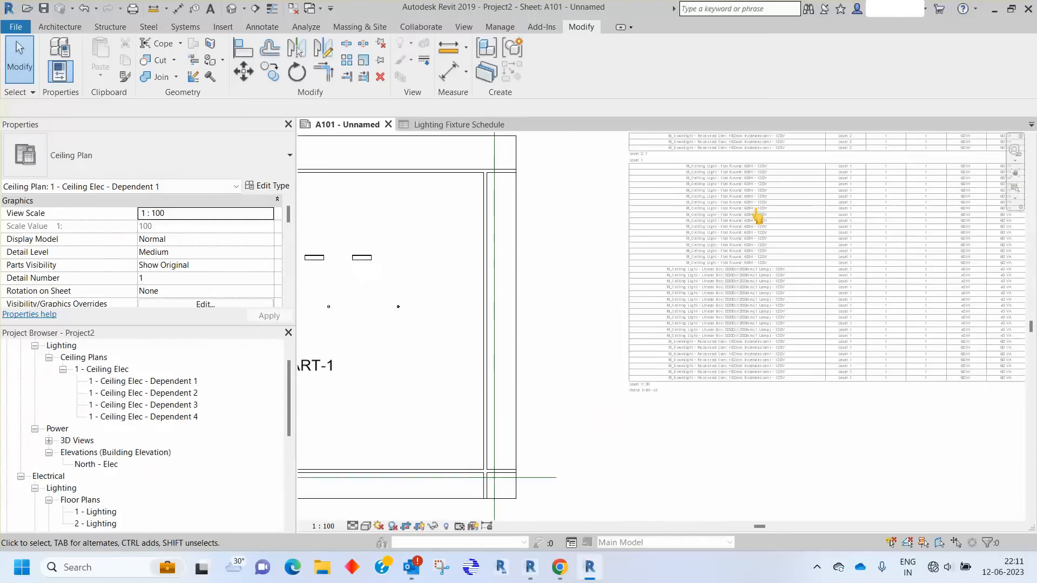
pyautogui.moveTo(755, 211); pyautogui.dragTo(724, 431, button='middle')
pyautogui.scroll(4, 655, 243)
pyautogui.rightClick(652, 239)
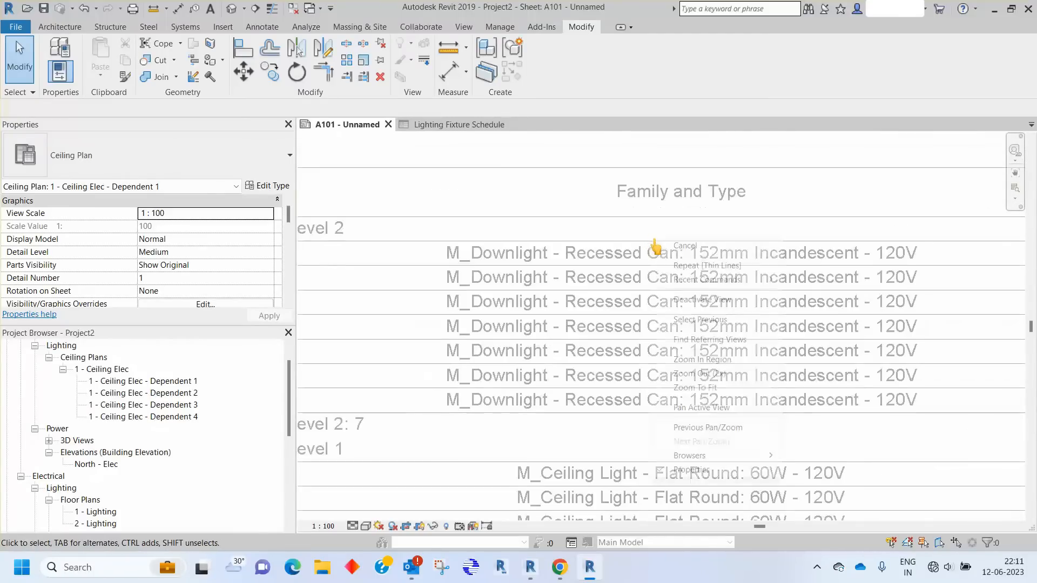
pyautogui.click(685, 300)
# Examine the text of the schedule's title, column headers and rows on sheet A101
pyautogui.scroll(5, 622, 205)
pyautogui.scroll(-4, 621, 204)
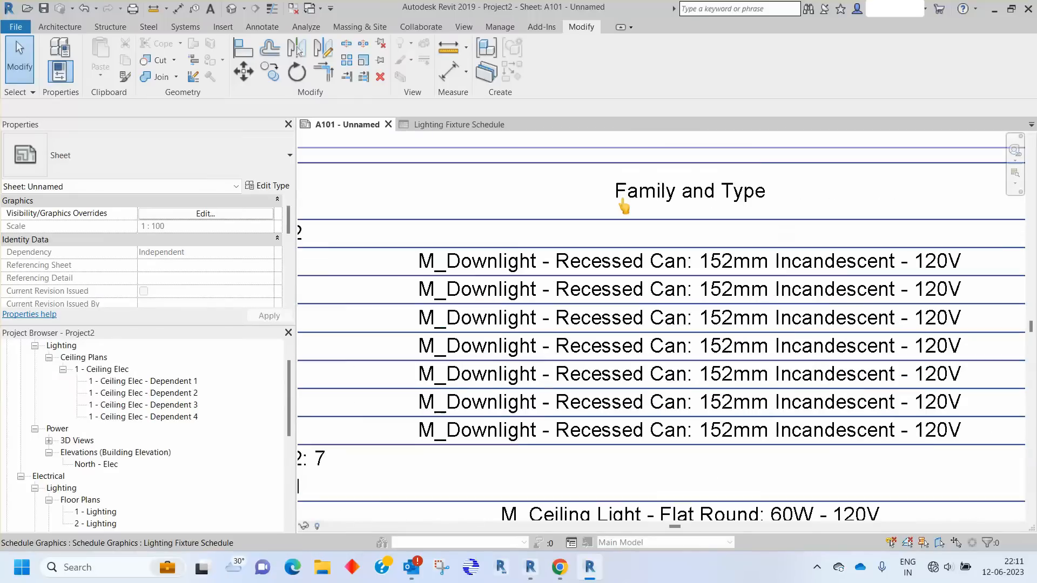
pyautogui.scroll(3, 666, 200)
pyautogui.scroll(-1, 523, 300)
pyautogui.scroll(-3, 524, 300)
pyautogui.scroll(4, 870, 239)
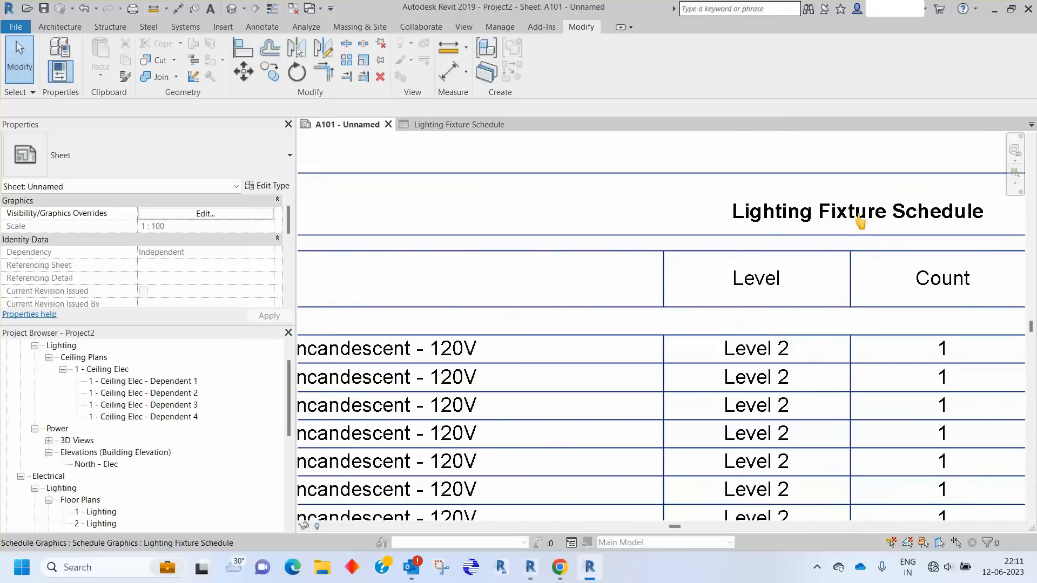
pyautogui.scroll(-3, 776, 317)
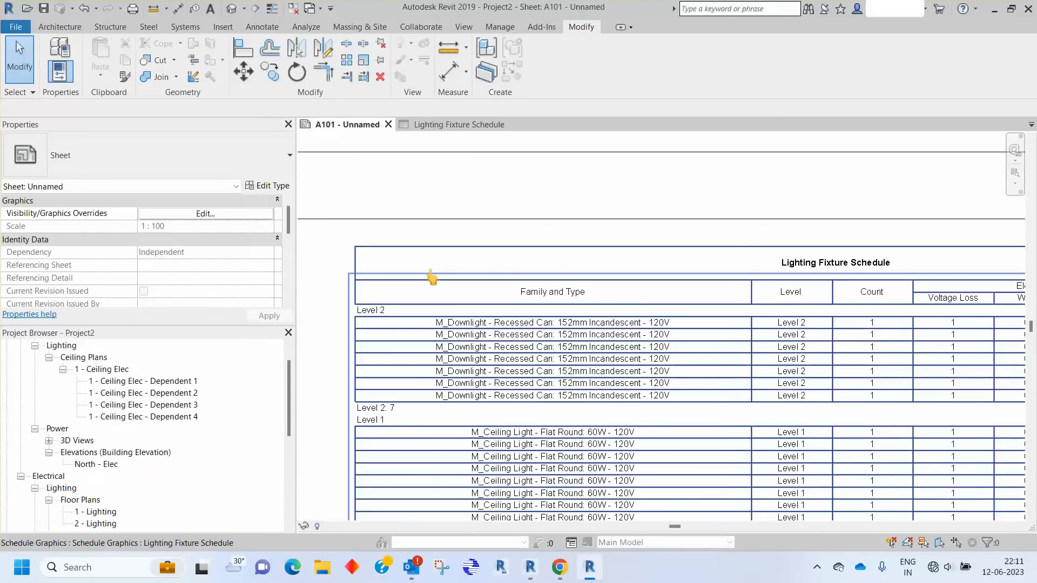
pyautogui.scroll(-2, 414, 267)
pyautogui.scroll(4, 843, 284)
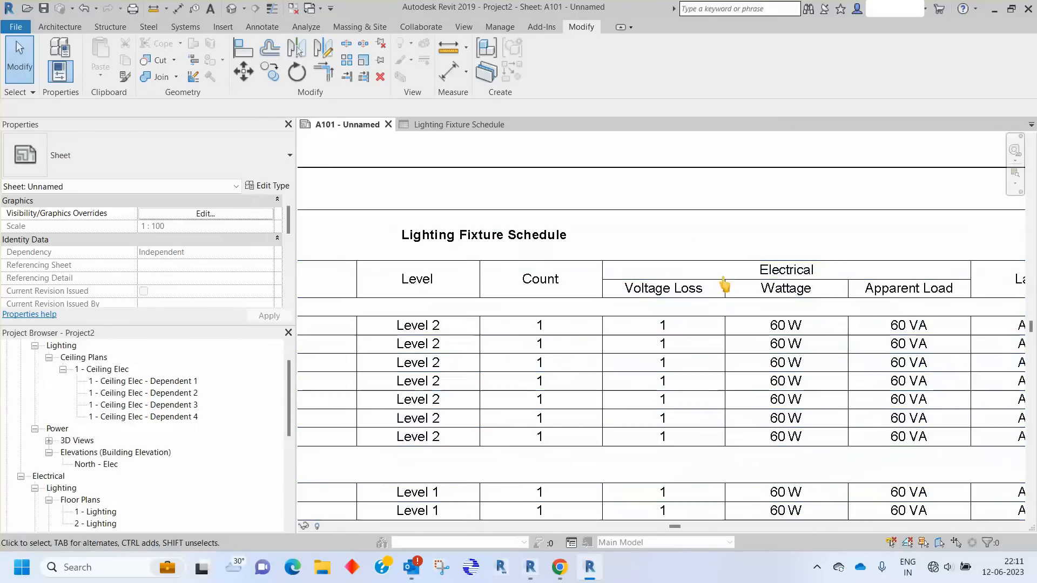
pyautogui.scroll(-4, 789, 285)
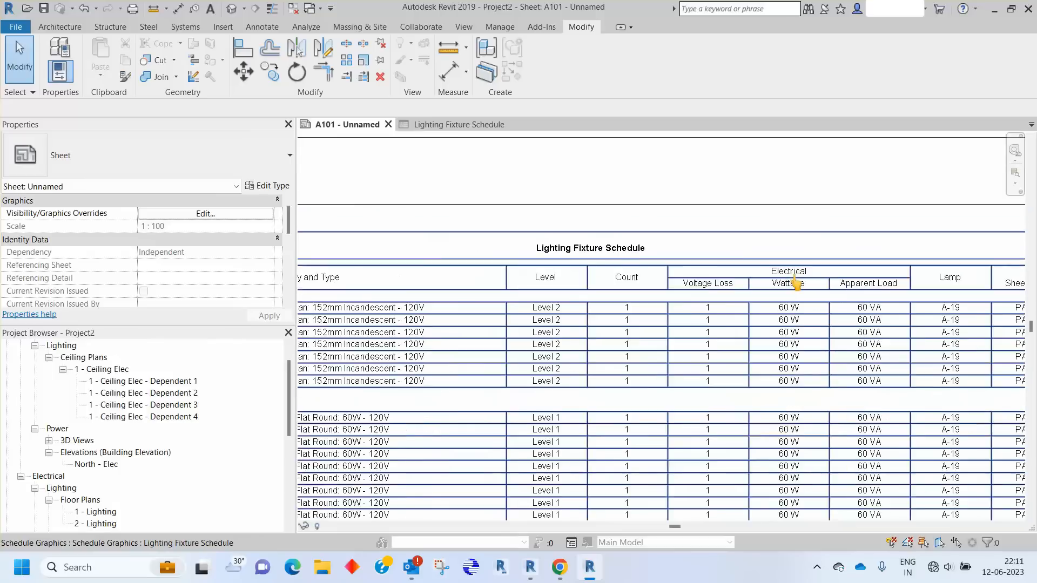
# Open the Lighting Fixture Schedule from sheet A101 and set its header text to 2mm Arial bold in the appearance properties
pyautogui.scroll(-2, 236, 262)
pyautogui.scroll(2, 236, 262)
pyautogui.scroll(-5, 236, 262)
pyautogui.scroll(3, 207, 254)
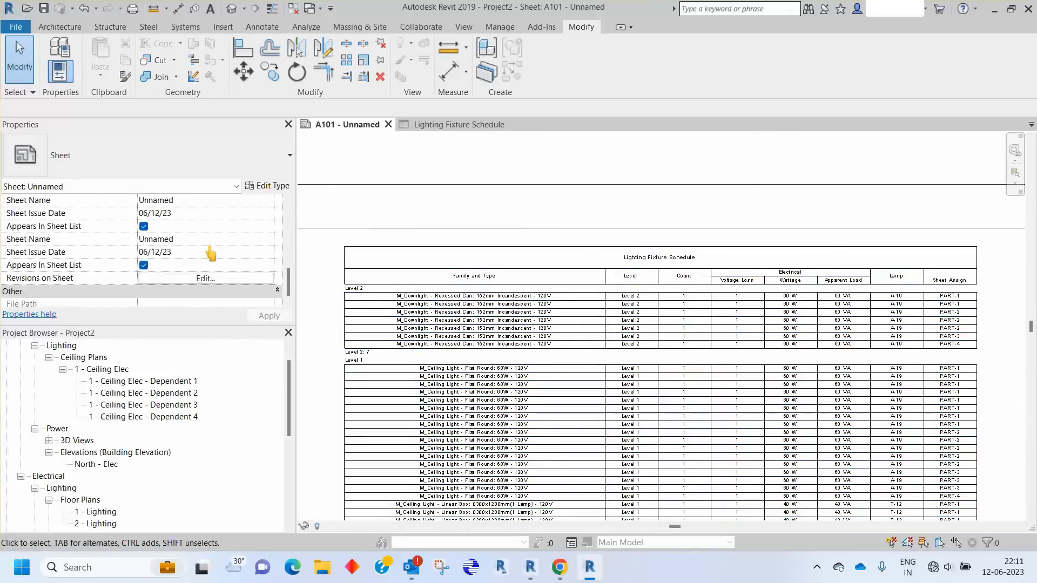
pyautogui.doubleClick(537, 305)
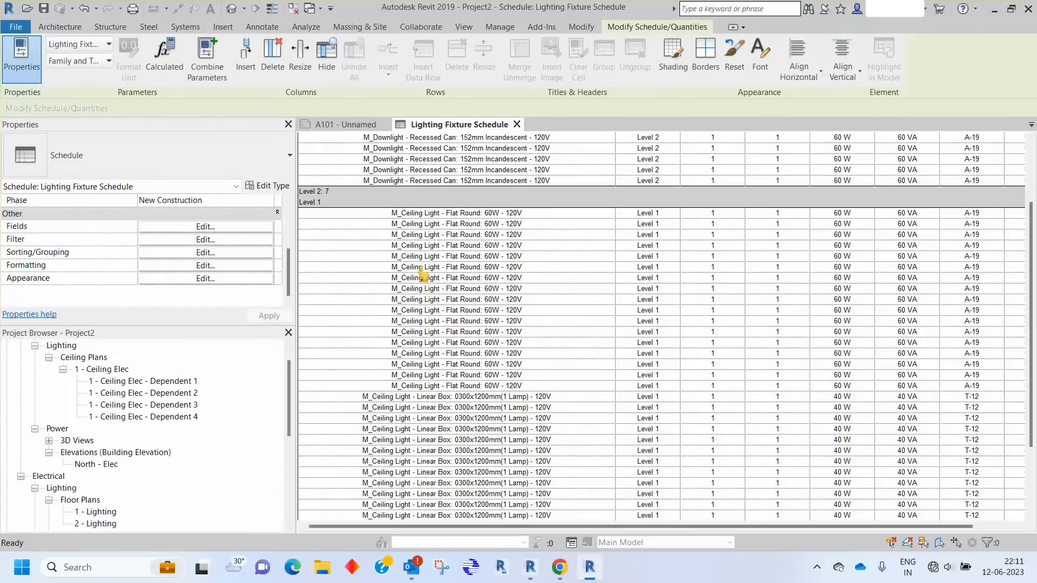
pyautogui.click(177, 279)
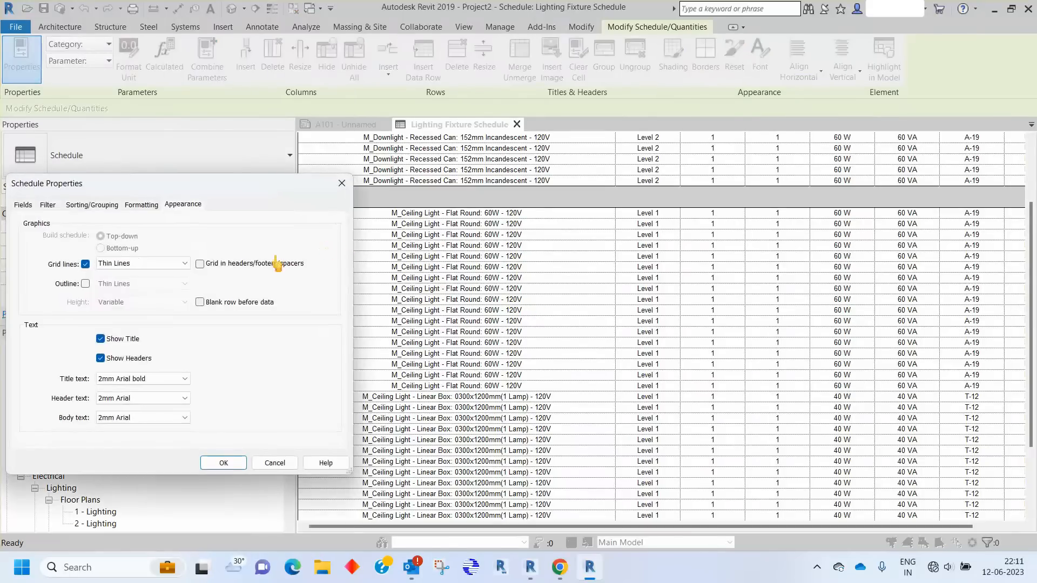
pyautogui.click(143, 400)
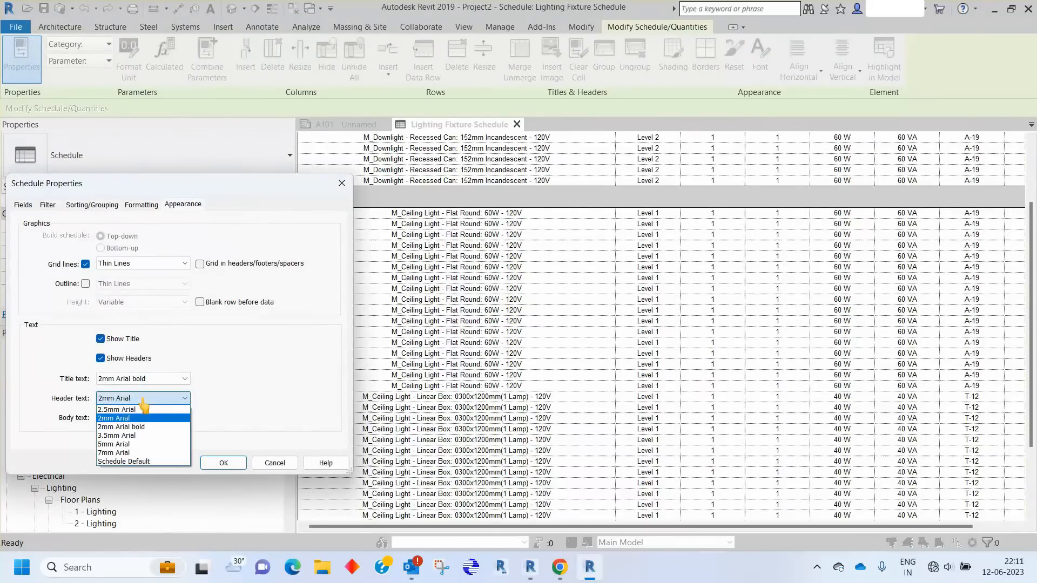
pyautogui.click(132, 427)
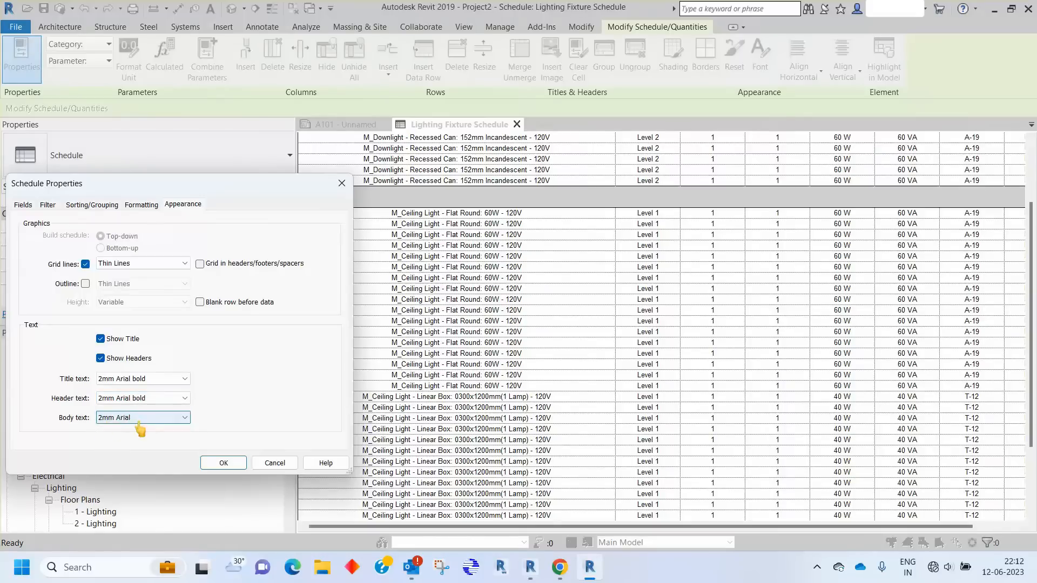
pyautogui.click(223, 463)
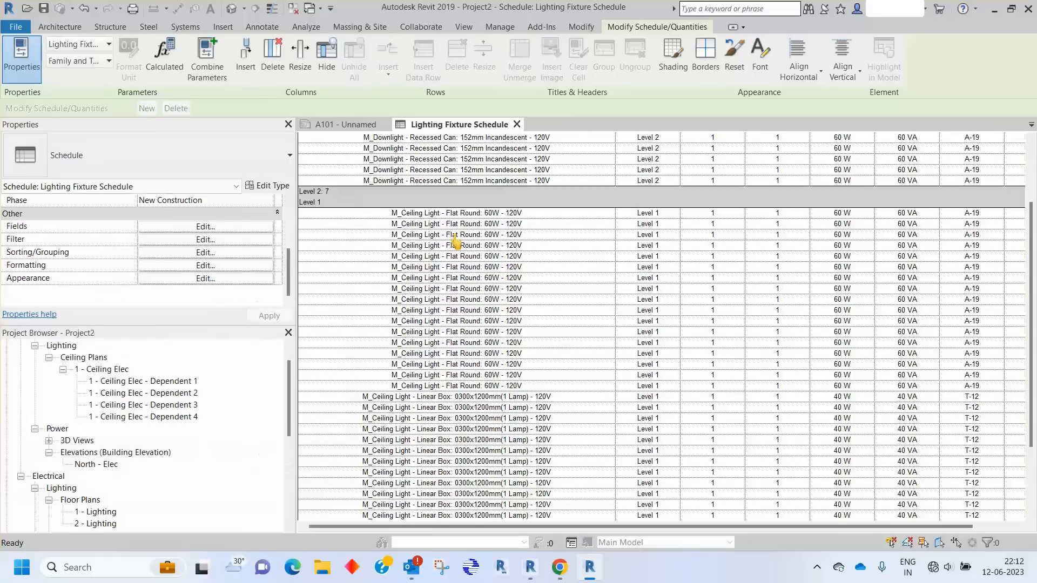
# Examine the column headers in the Lighting Fixture Schedule and compare them with the title and body rows on sheet A101
pyautogui.scroll(3, 455, 240)
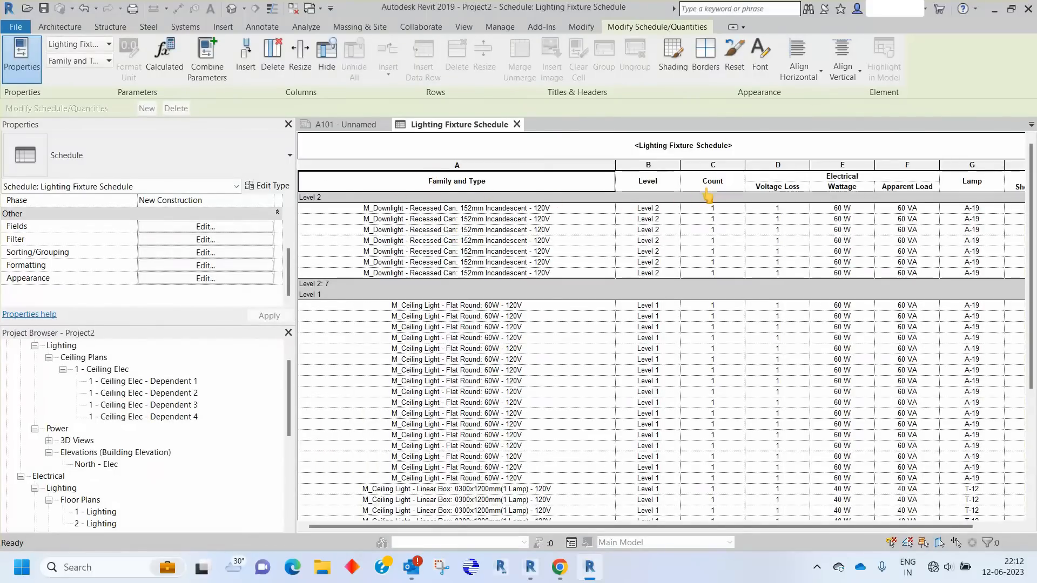
pyautogui.click(346, 125)
pyautogui.scroll(3, 398, 296)
pyautogui.scroll(3, 398, 296)
pyautogui.scroll(2, 419, 290)
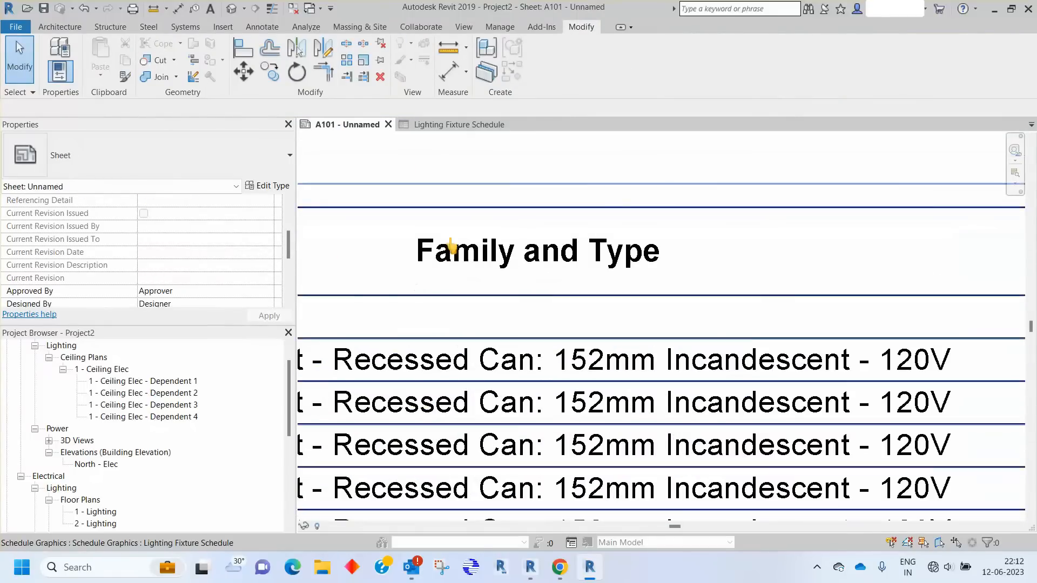
pyautogui.scroll(-4, 448, 362)
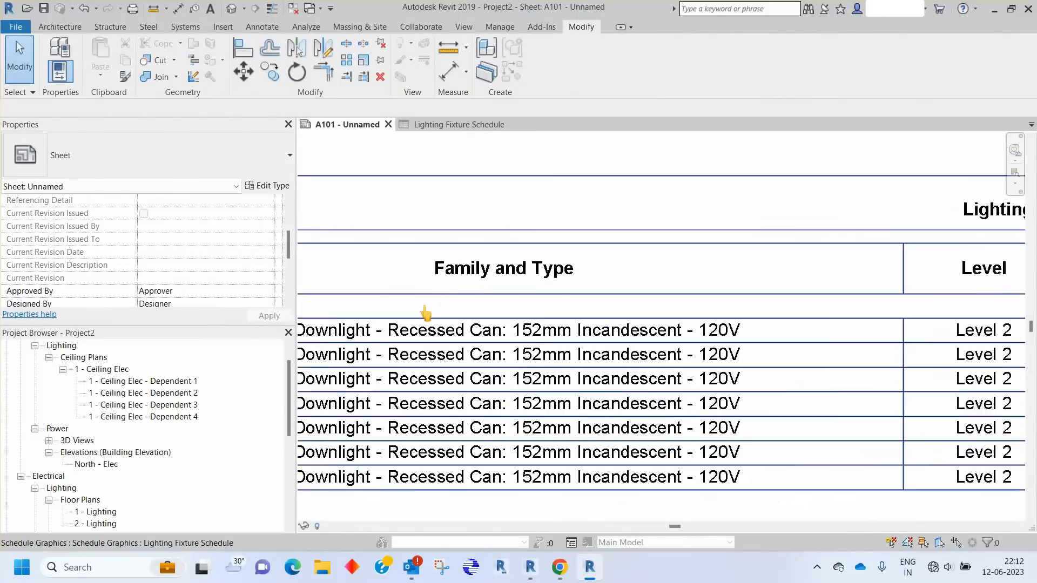
pyautogui.scroll(3, 827, 270)
pyautogui.scroll(-4, 691, 250)
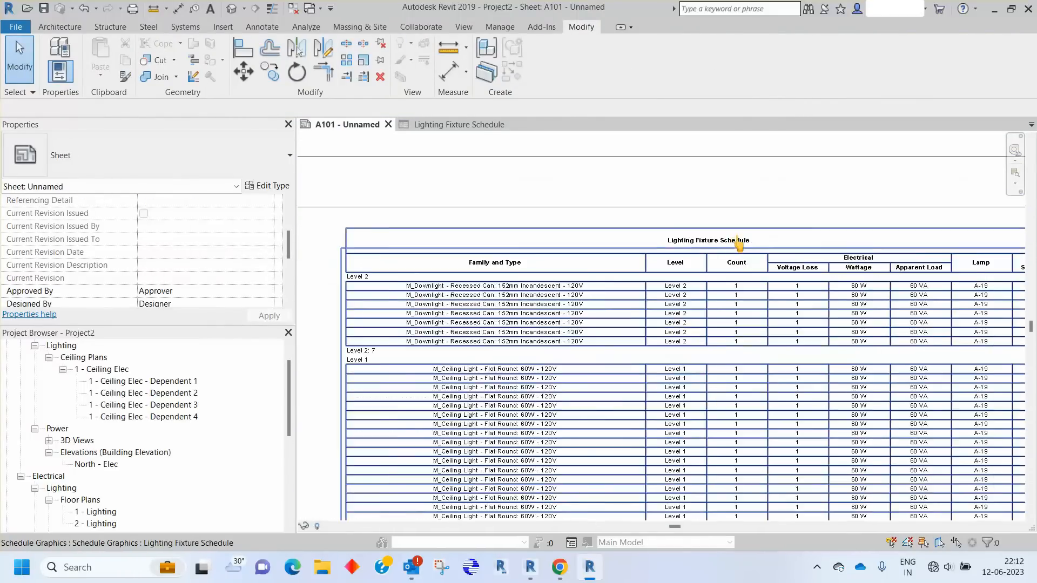
pyautogui.scroll(4, 630, 273)
pyautogui.scroll(2, 615, 273)
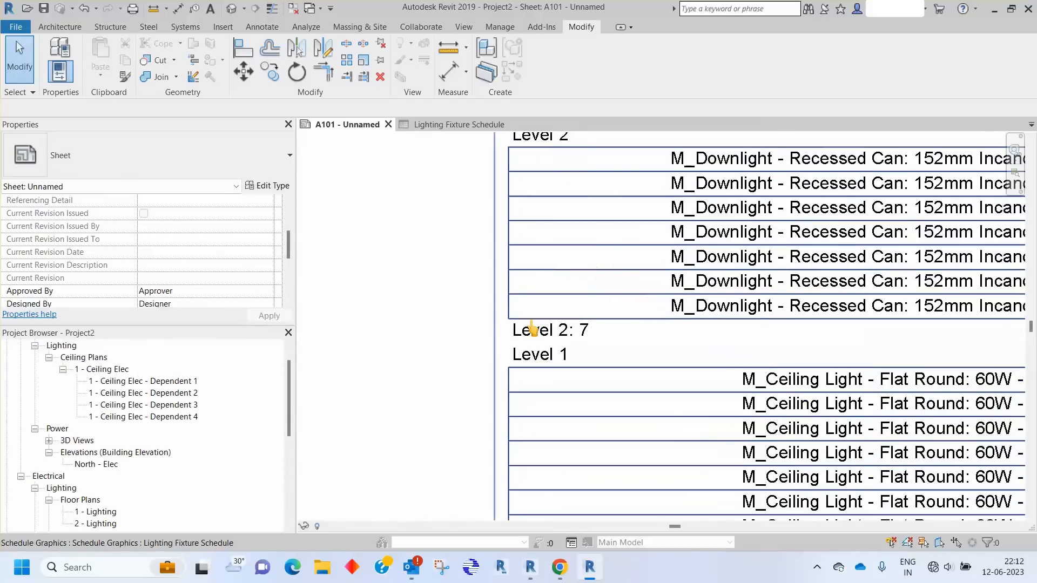
pyautogui.moveTo(434, 289); pyautogui.dragTo(441, 408, button='middle')
pyautogui.scroll(-2, 487, 287)
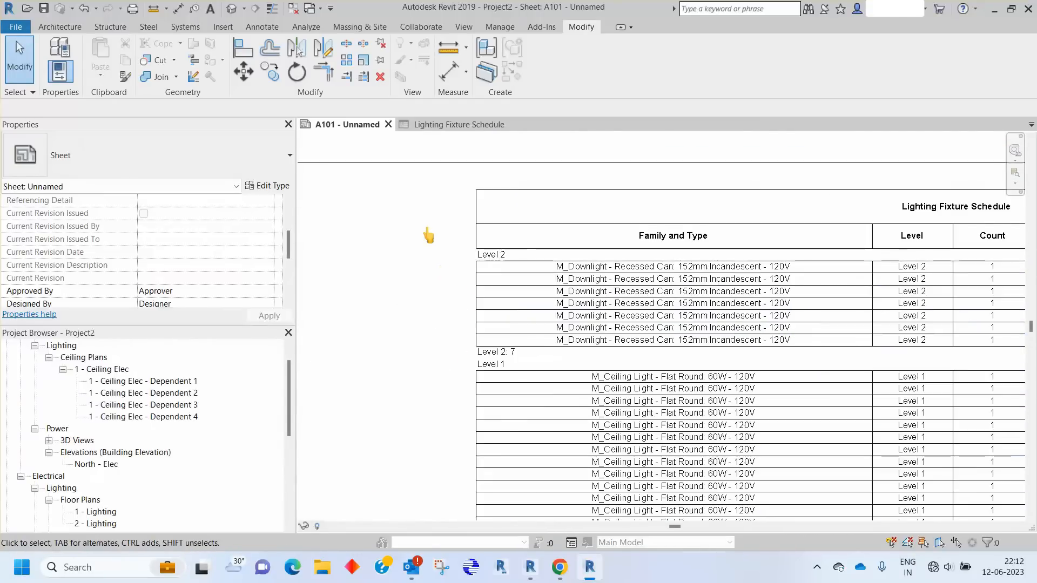
pyautogui.scroll(-2, 423, 234)
pyautogui.scroll(1, 630, 326)
pyautogui.scroll(4, 335, 231)
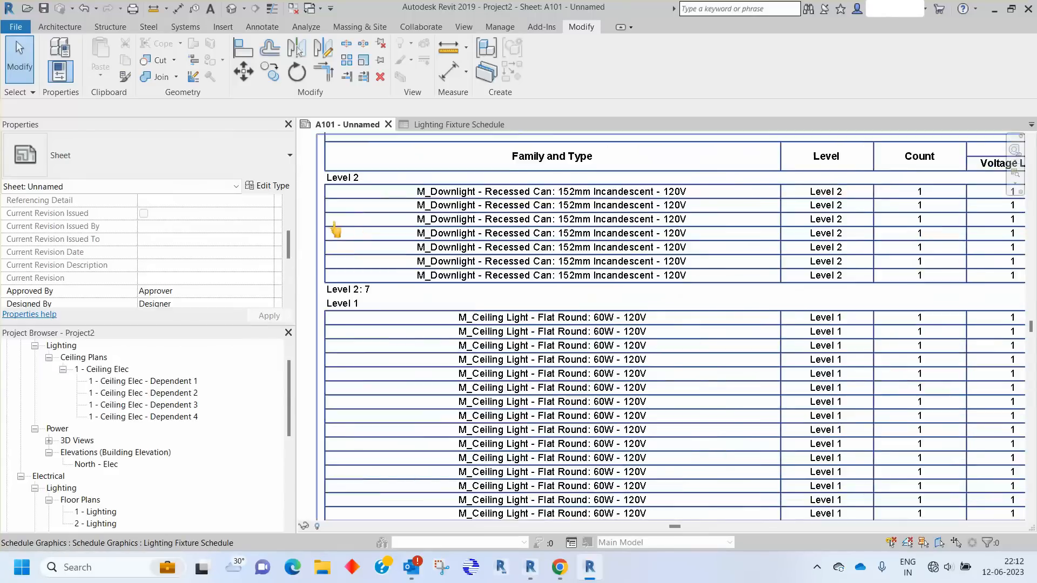
pyautogui.moveTo(347, 224); pyautogui.dragTo(474, 334, button='middle')
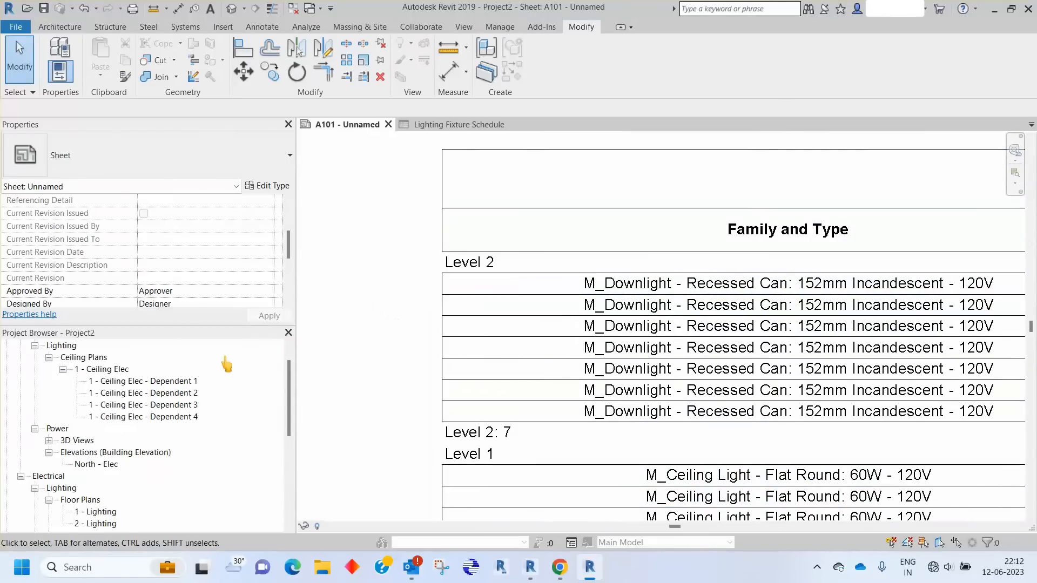
# Turn on the Lighting Fixture Schedule's outline in its appearance properties and set the outline style to Wide Lines
pyautogui.click(427, 125)
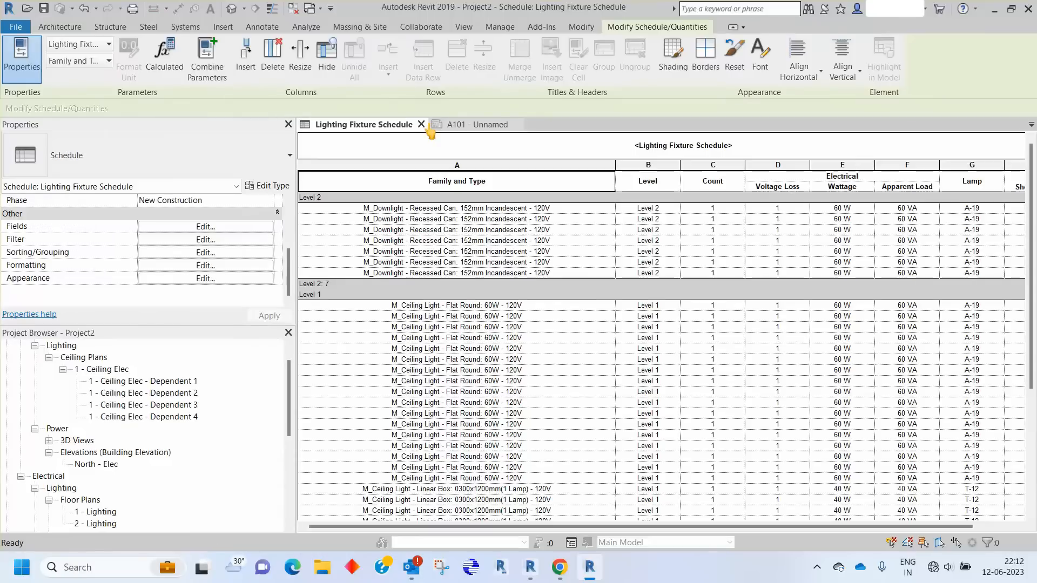
pyautogui.click(187, 279)
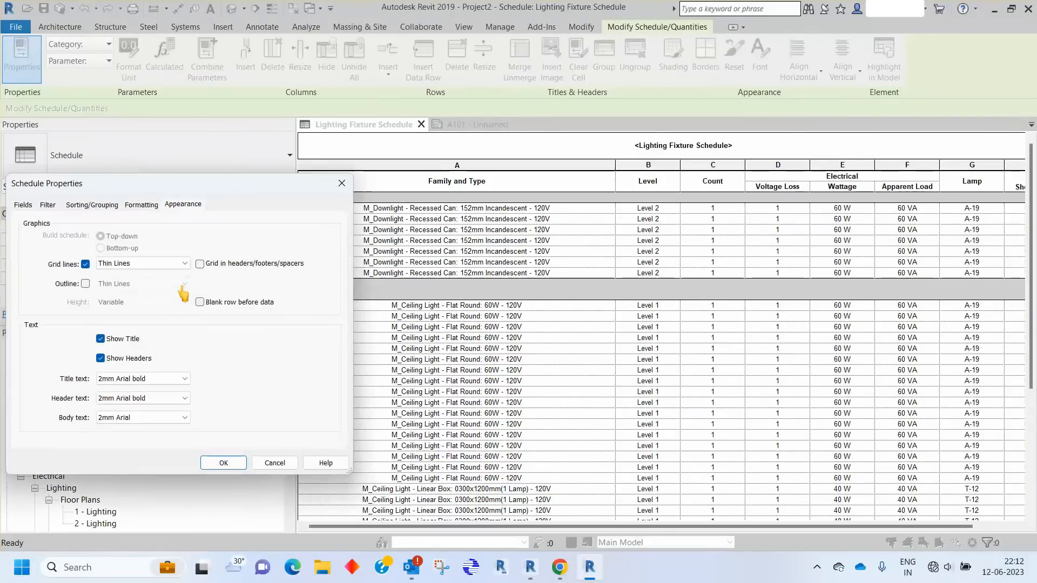
pyautogui.click(135, 266)
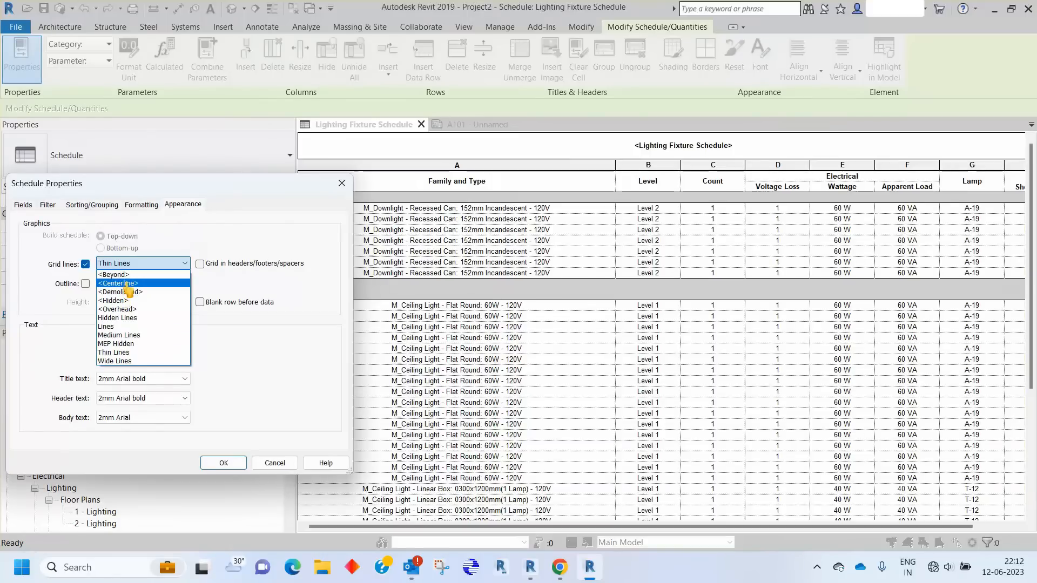
pyautogui.click(51, 283)
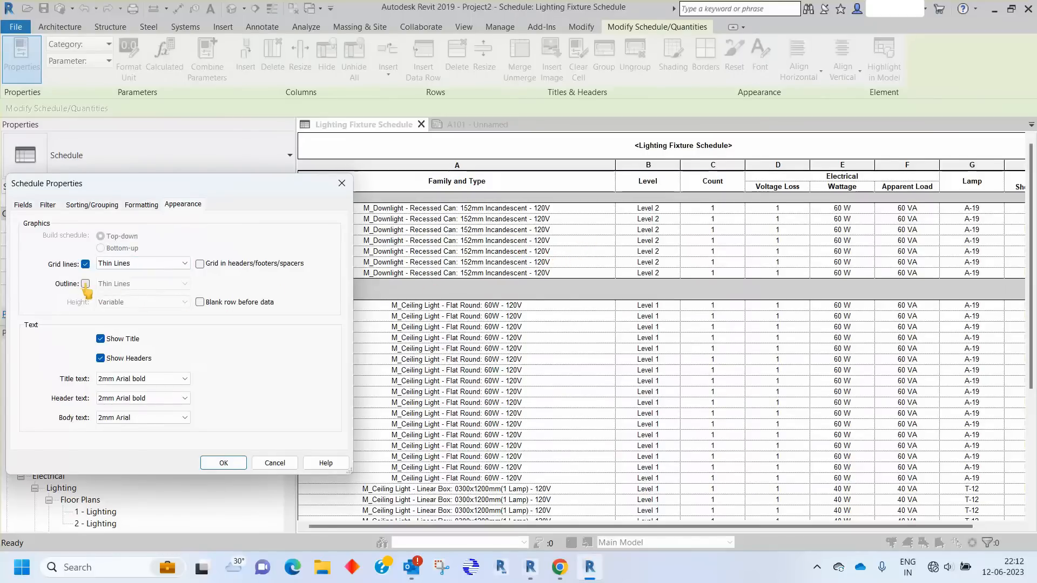
pyautogui.click(143, 284)
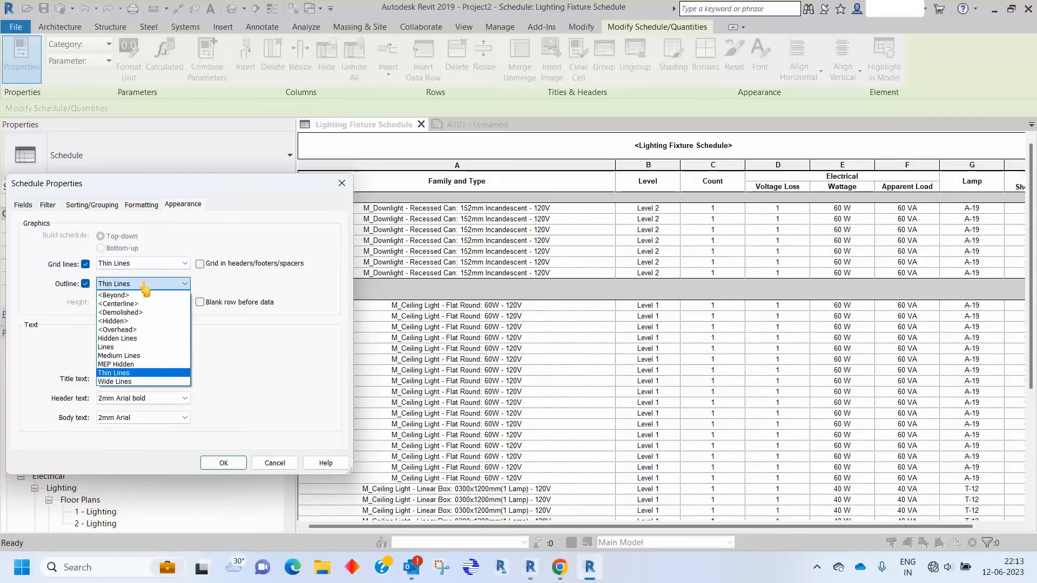
pyautogui.click(114, 381)
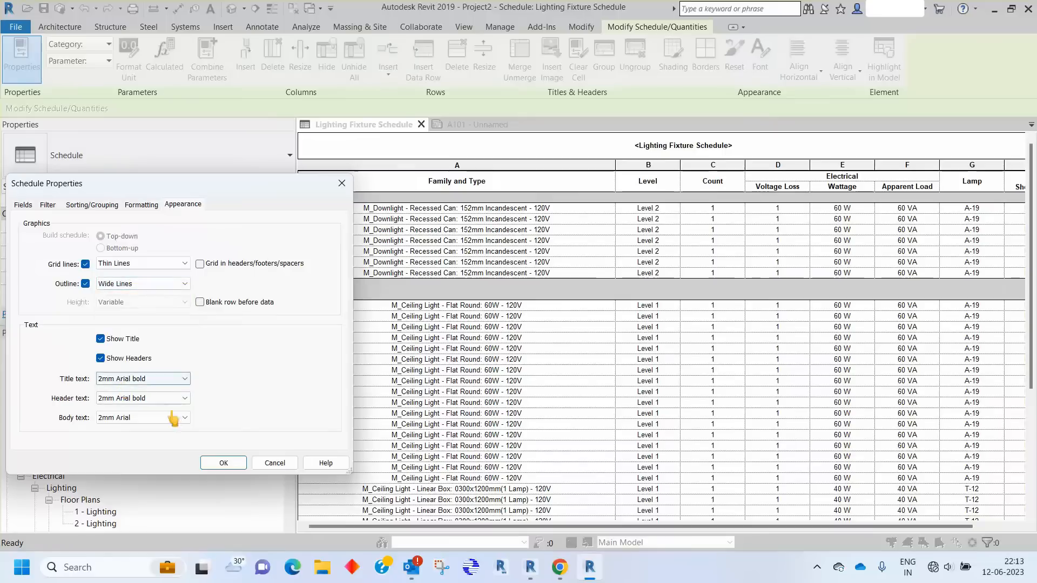
pyautogui.click(222, 463)
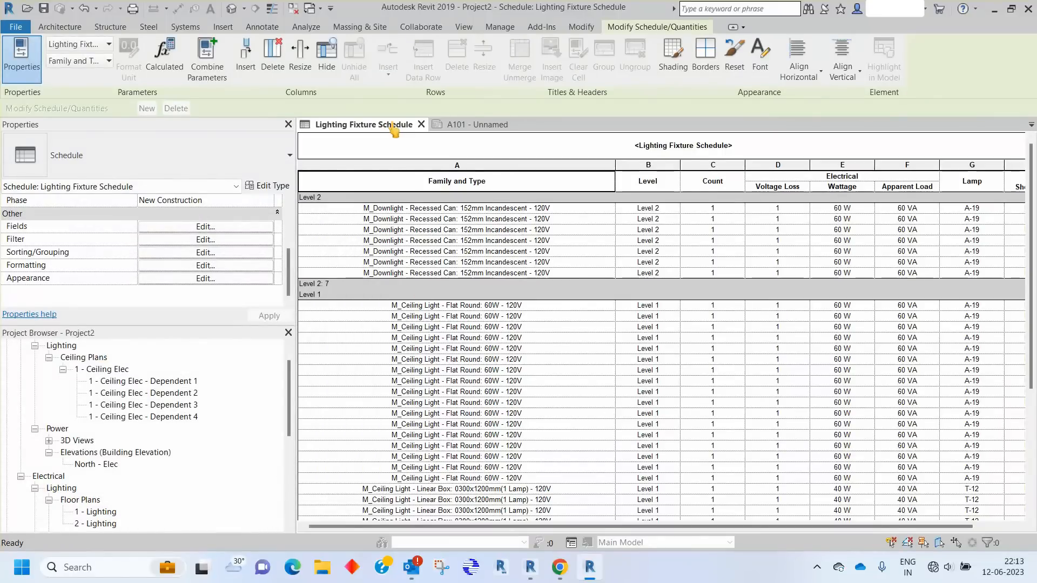
# Return to sheet A101 and inspect the schedule's outline and grid lines from the title down to the grand total row
pyautogui.click(479, 127)
pyautogui.scroll(-3, 367, 264)
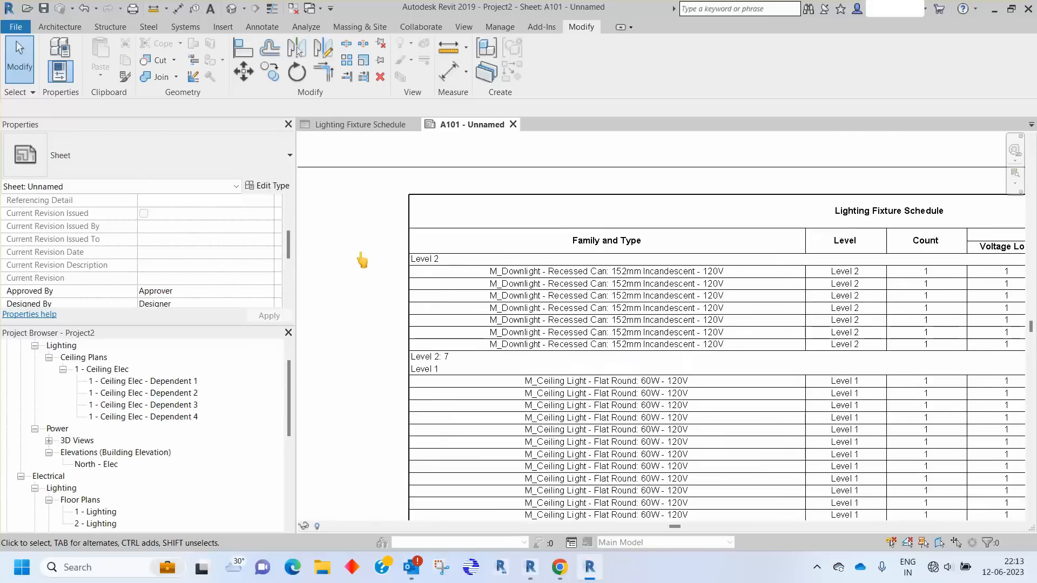
pyautogui.scroll(2, 432, 208)
pyautogui.scroll(-4, 345, 250)
pyautogui.scroll(5, 799, 248)
pyautogui.scroll(-4, 828, 276)
pyautogui.scroll(6, 398, 359)
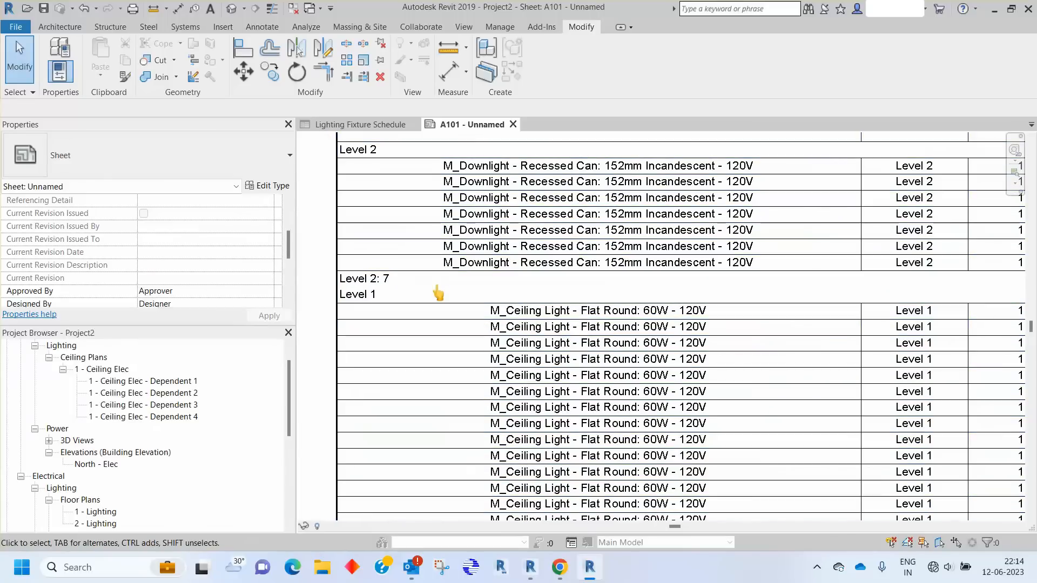
pyautogui.scroll(-3, 458, 307)
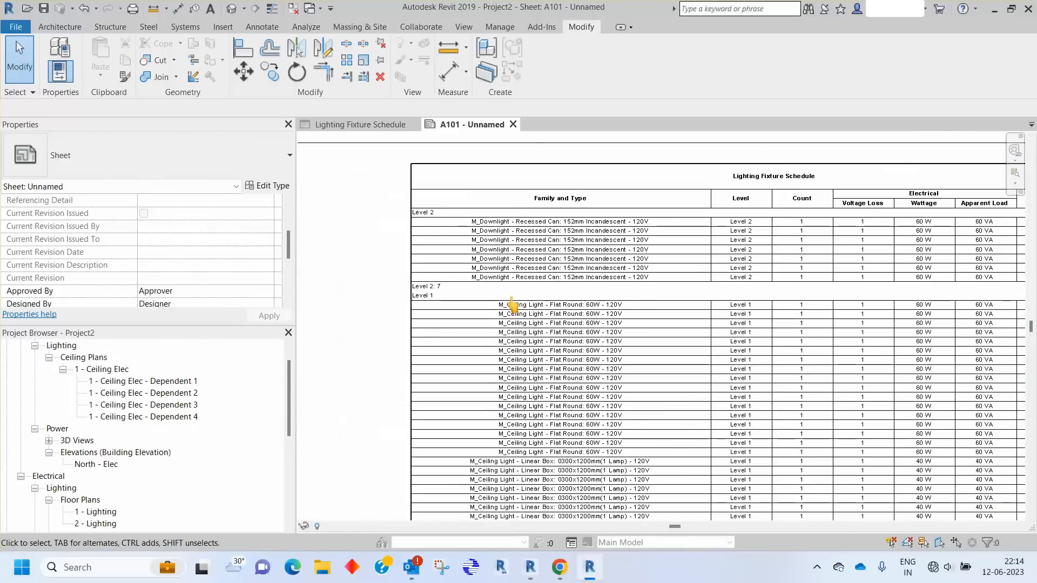
pyautogui.scroll(-4, 363, 271)
pyautogui.scroll(5, 408, 486)
pyautogui.scroll(2, 410, 494)
pyautogui.scroll(2, 372, 505)
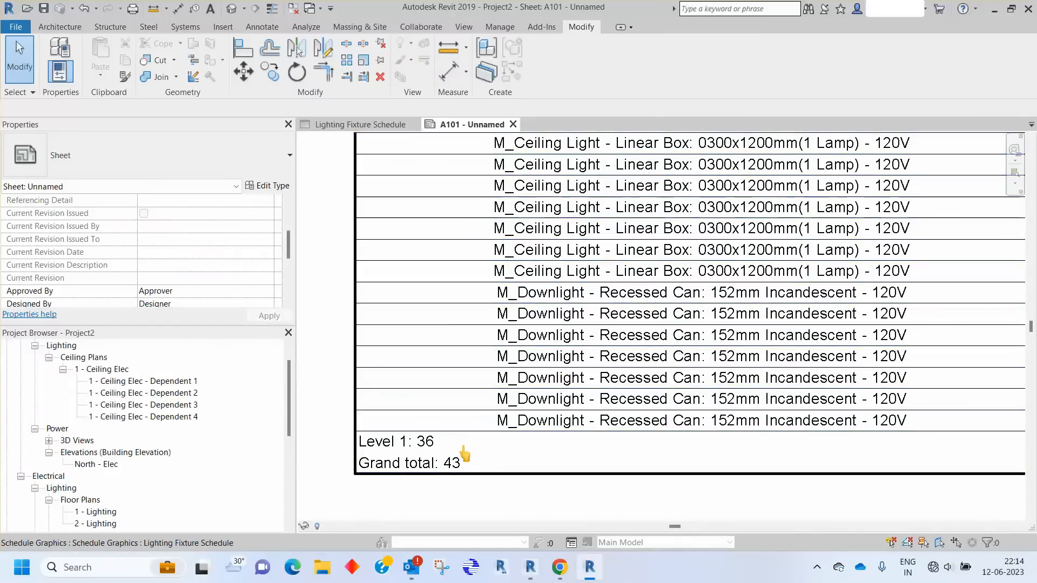
pyautogui.scroll(-1, 453, 497)
pyautogui.scroll(-3, 451, 504)
pyautogui.scroll(3, 491, 241)
pyautogui.scroll(2, 602, 211)
pyautogui.scroll(-3, 602, 211)
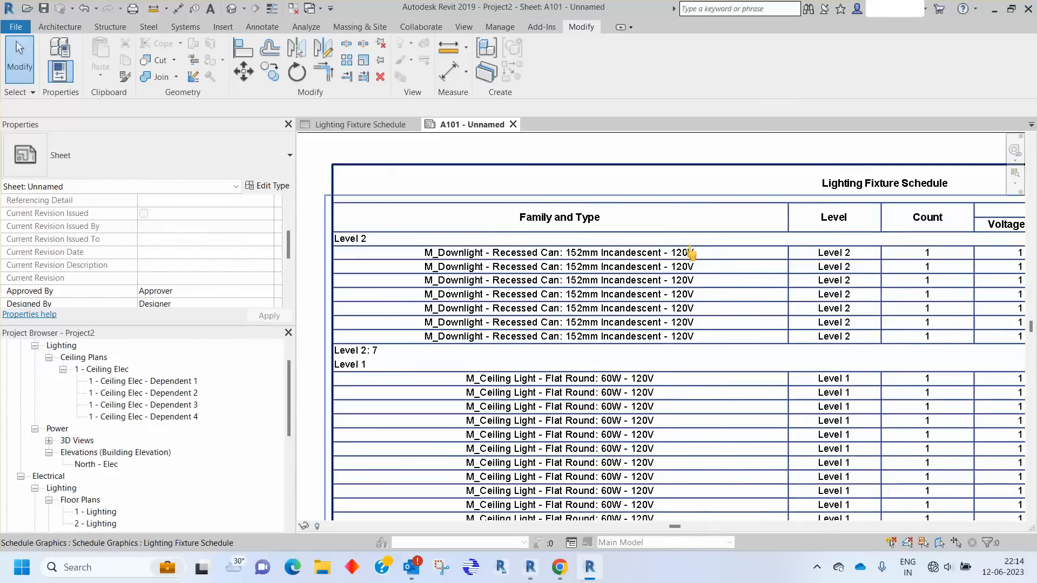
pyautogui.scroll(-1, 542, 243)
pyautogui.scroll(-1, 542, 243)
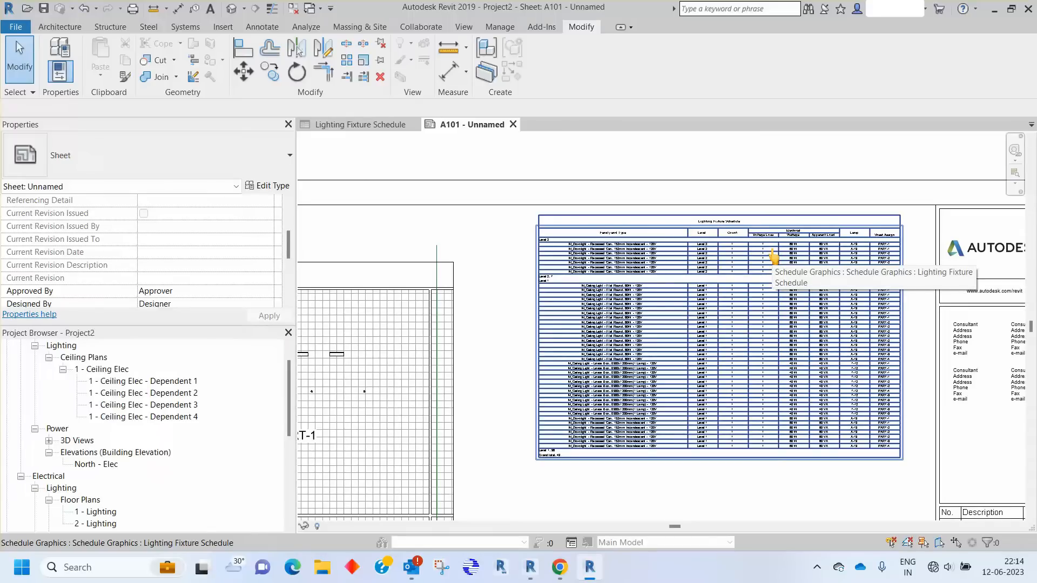
# Compare the schedule's rows and Sheet Assign column with the PART-1 ceiling plan viewport on sheet A101
pyautogui.scroll(4, 774, 257)
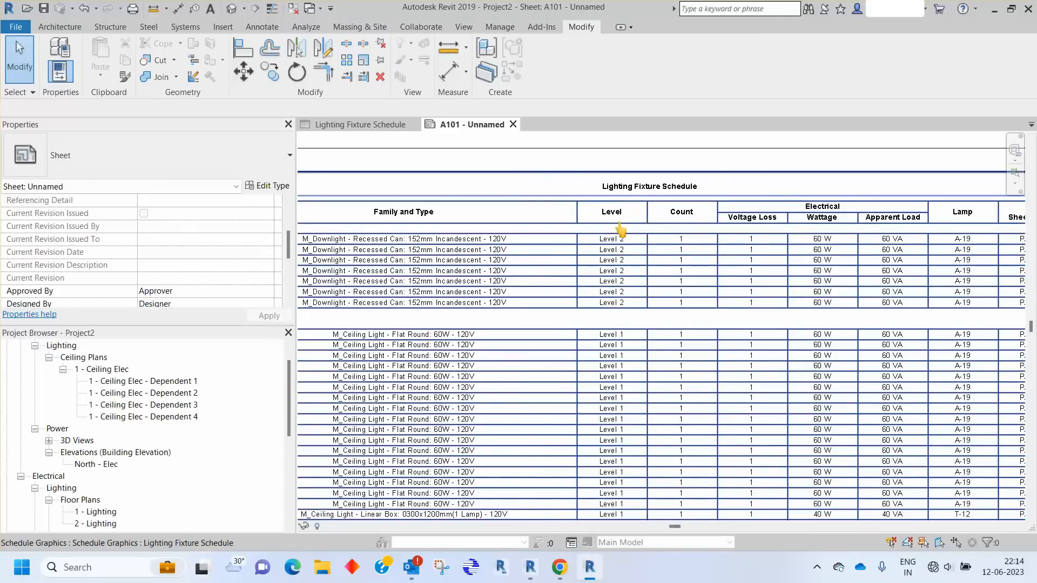
pyautogui.scroll(-5, 584, 222)
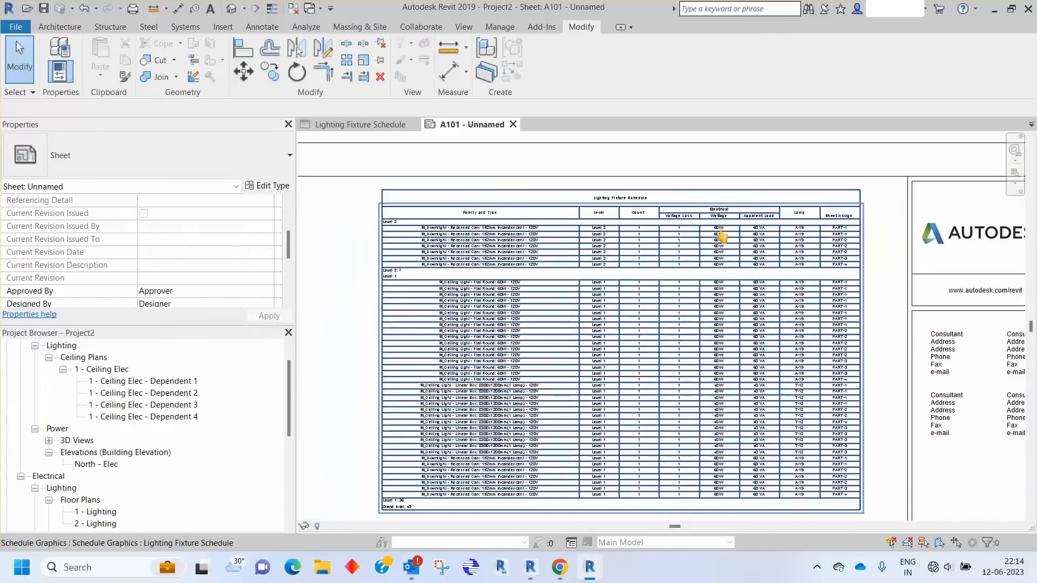
pyautogui.scroll(2, 340, 323)
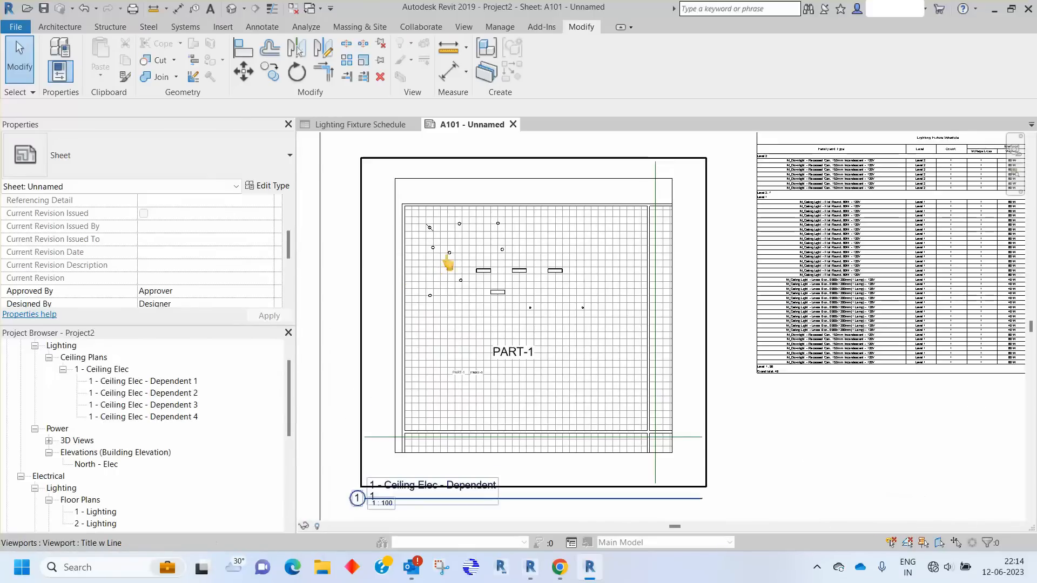
pyautogui.scroll(-2, 446, 222)
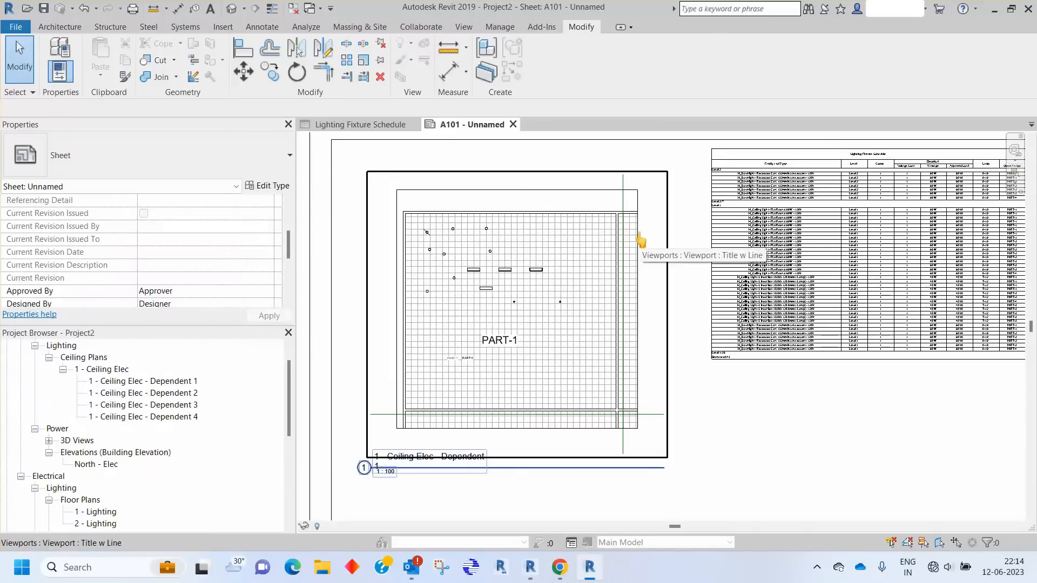
pyautogui.scroll(4, 884, 217)
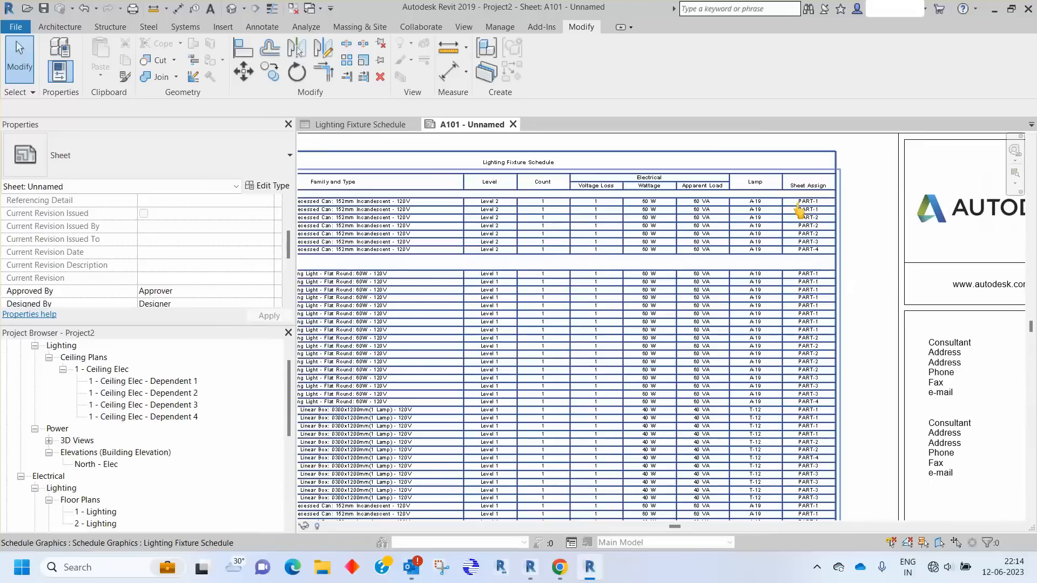
pyautogui.scroll(2, 789, 214)
pyautogui.scroll(-3, 828, 272)
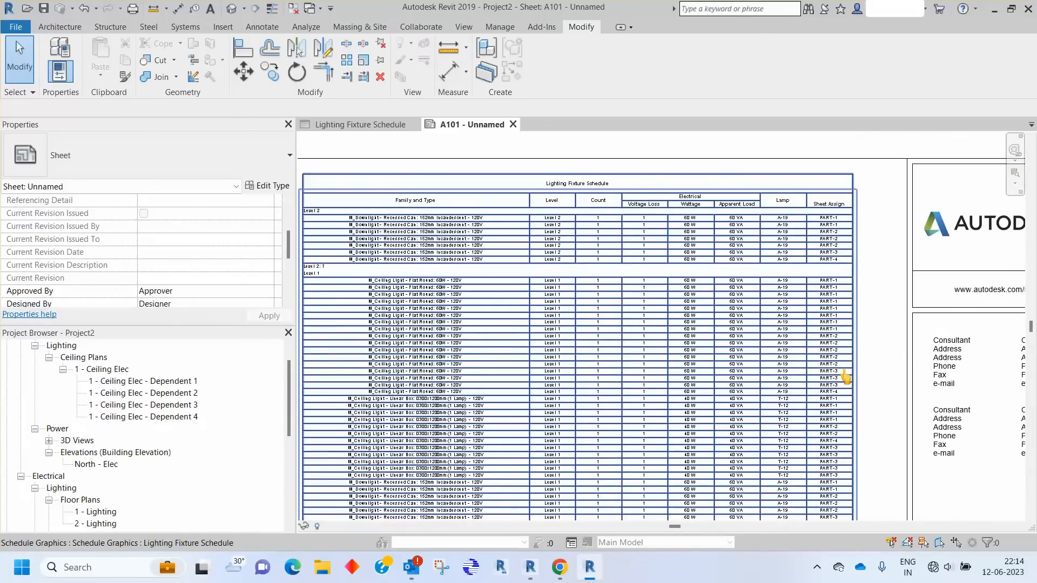
pyautogui.scroll(-3, 846, 377)
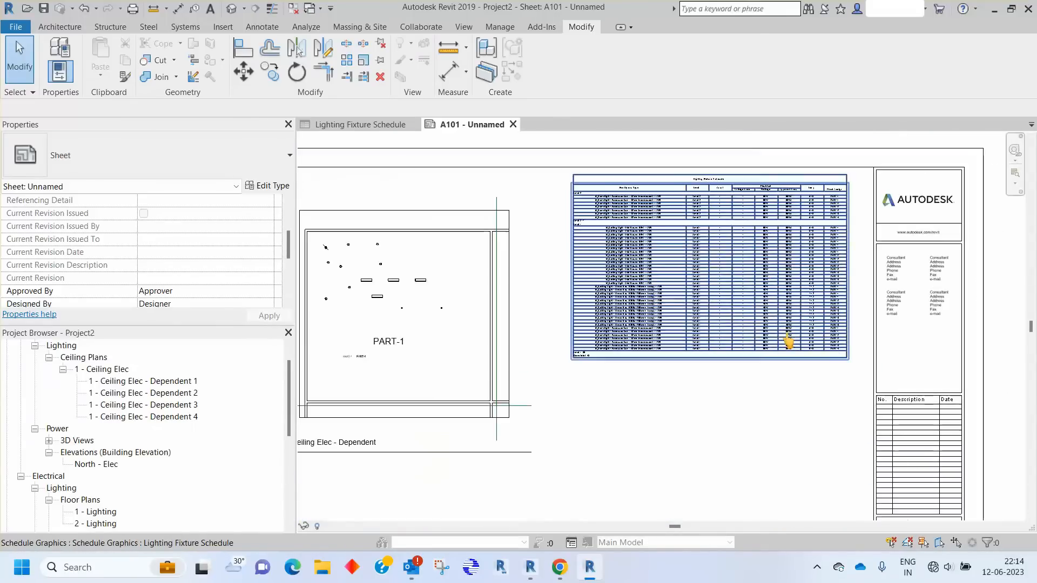
pyautogui.scroll(-1, 789, 342)
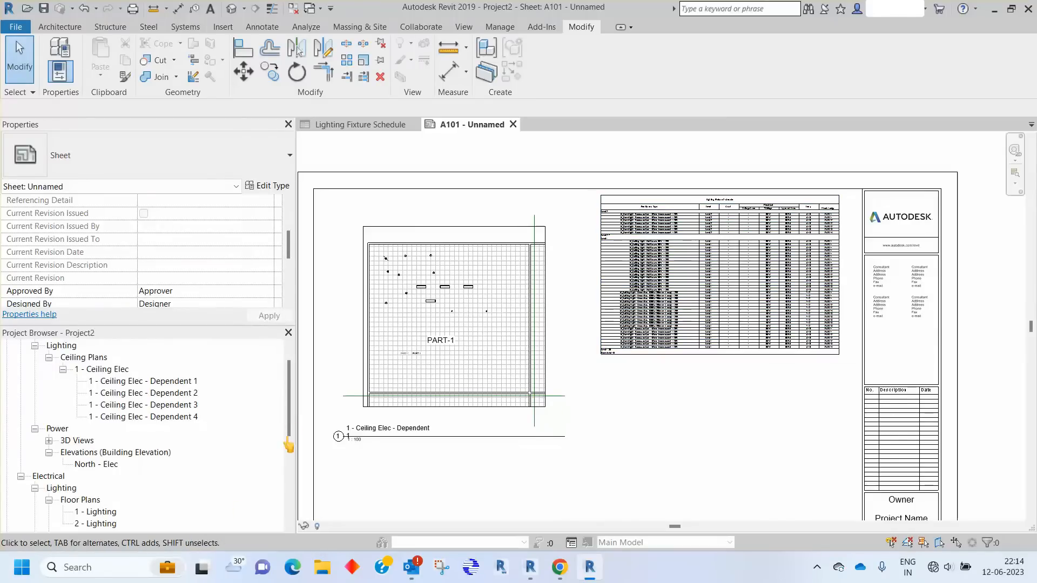
# Duplicate the Lighting Fixture Schedule as an independent schedule
pyautogui.moveTo(283, 421); pyautogui.dragTo(282, 511)
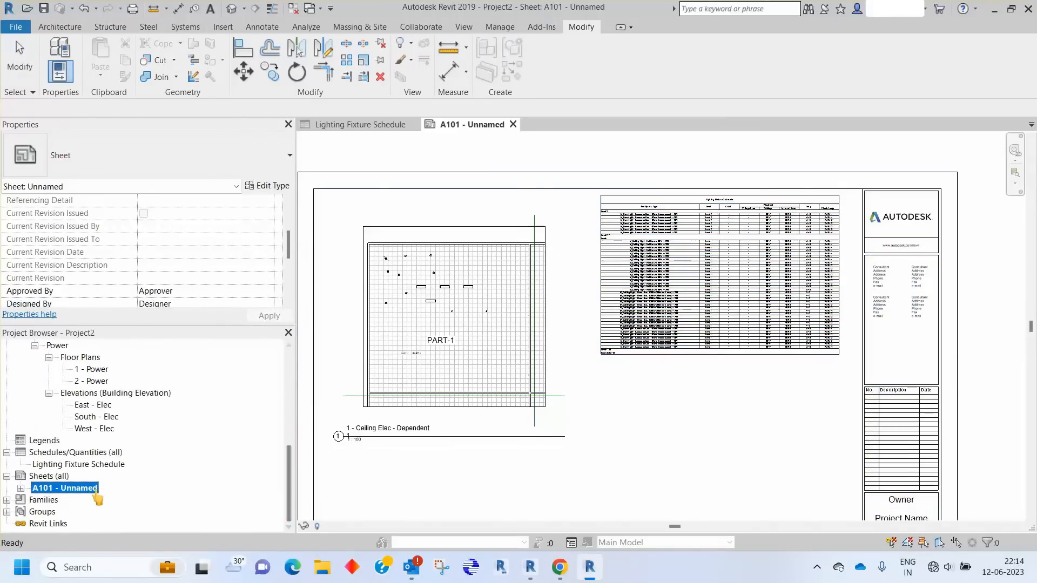
pyautogui.click(55, 465)
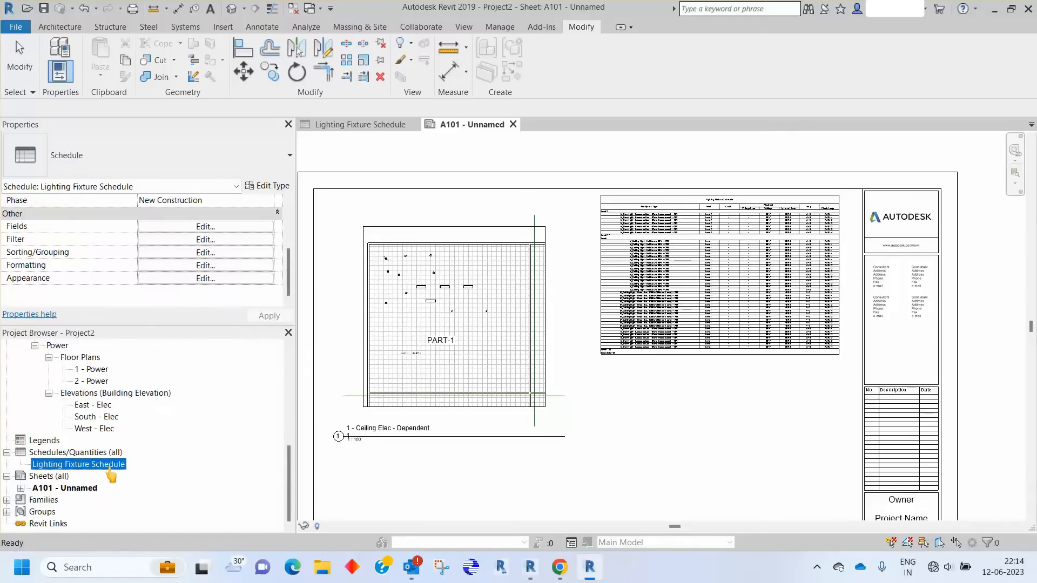
pyautogui.rightClick(111, 476)
pyautogui.moveTo(162, 271)
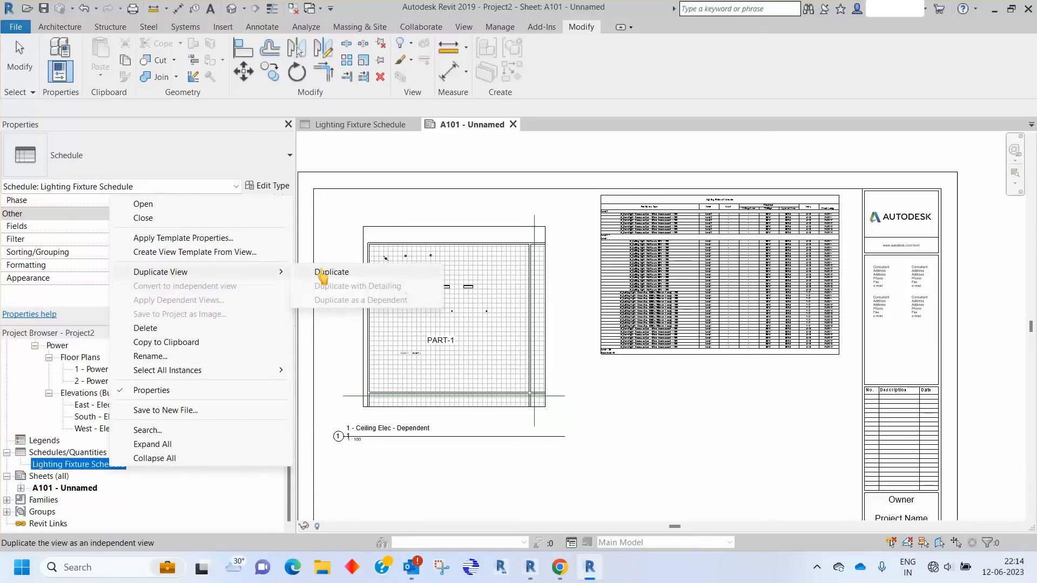
pyautogui.click(323, 272)
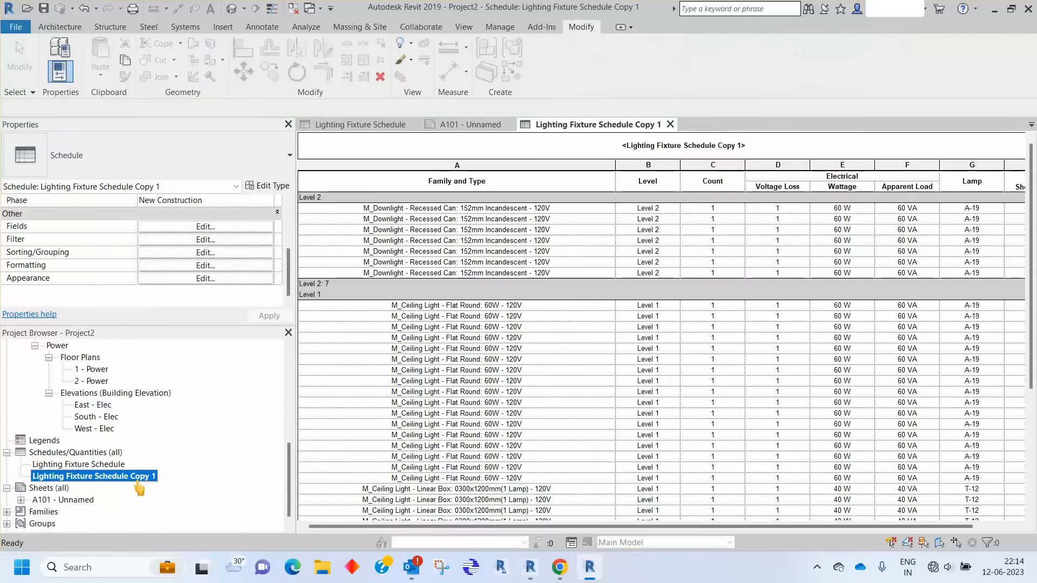
# Rename the duplicated schedule as Lighting Fixture Schedule part 1
pyautogui.click(141, 479)
pyautogui.moveTo(156, 477); pyautogui.dragTo(135, 477)
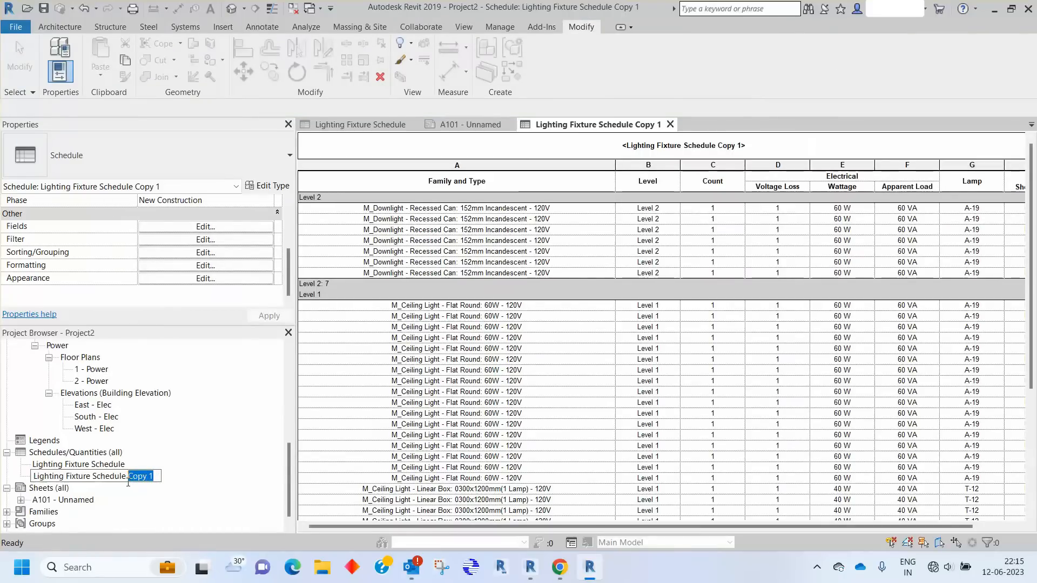
pyautogui.write('o')
pyautogui.write('p')
pyautogui.write('a')
pyautogui.write('rt 1')
pyautogui.press('Return')
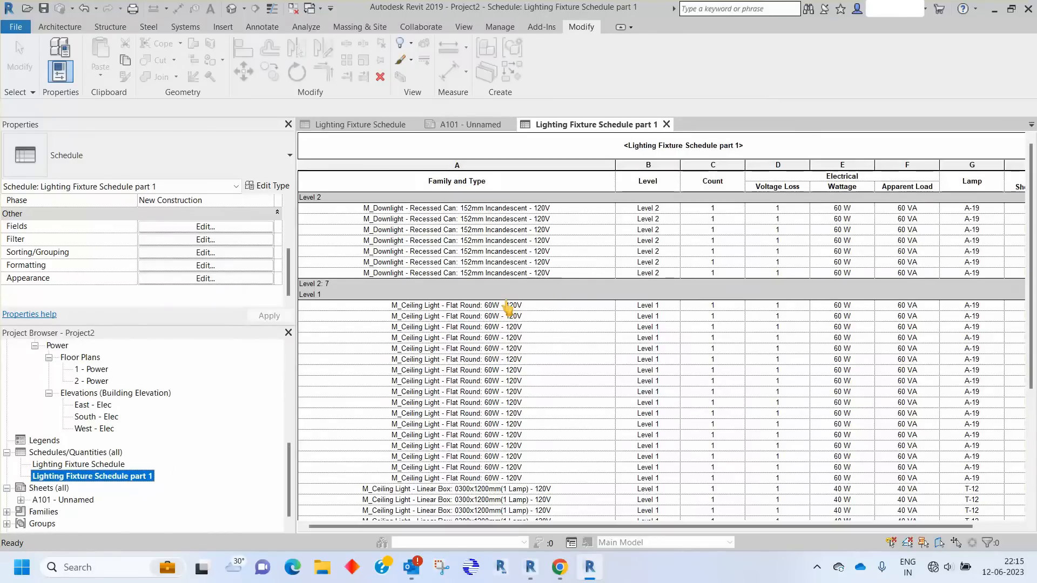
# Filter the part 1 schedule by Sheet Assign equals PART-1
pyautogui.moveTo(623, 528); pyautogui.dragTo(812, 522)
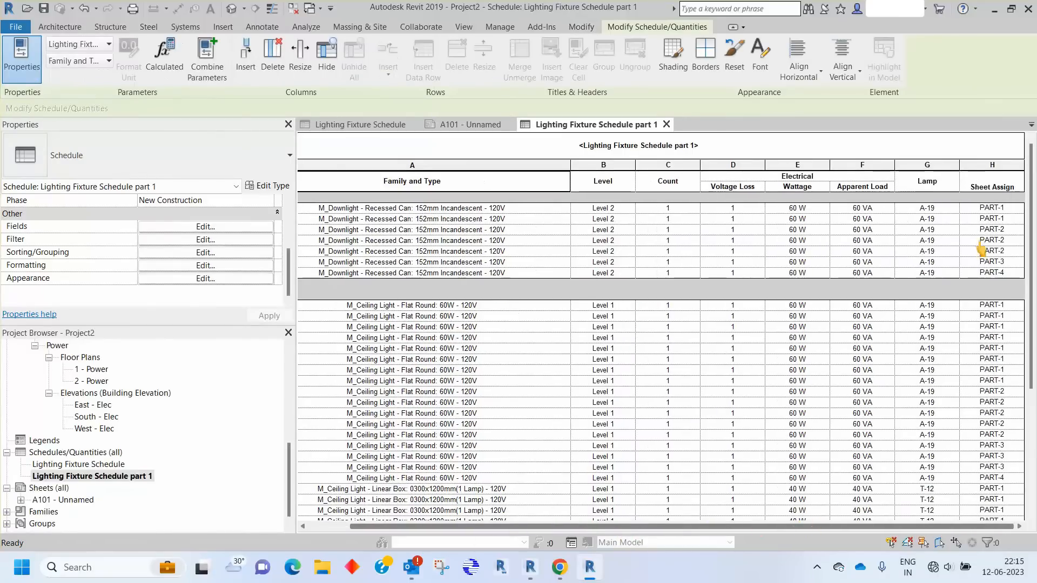
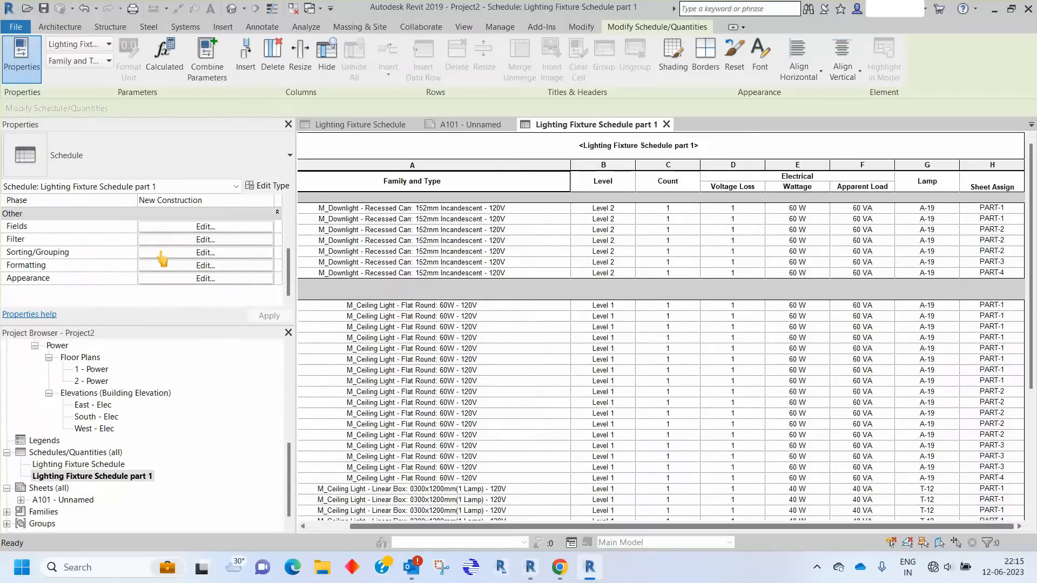
pyautogui.click(165, 242)
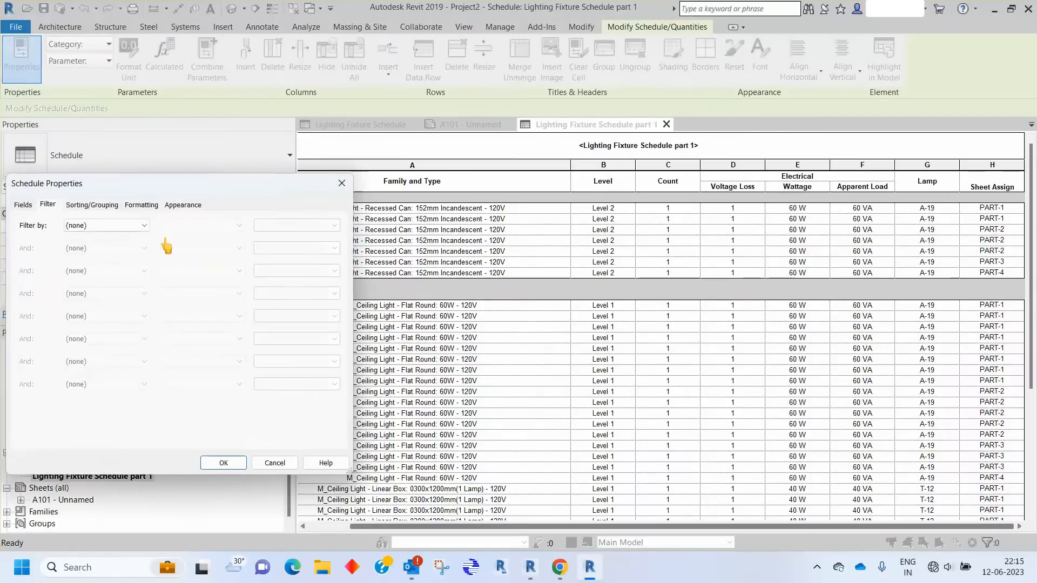
pyautogui.click(108, 226)
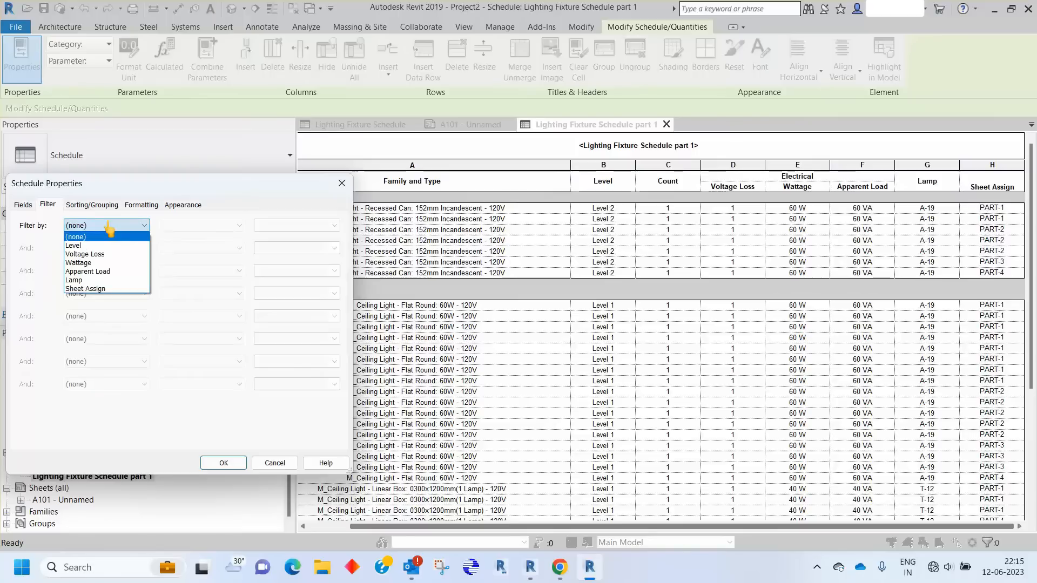
pyautogui.click(86, 288)
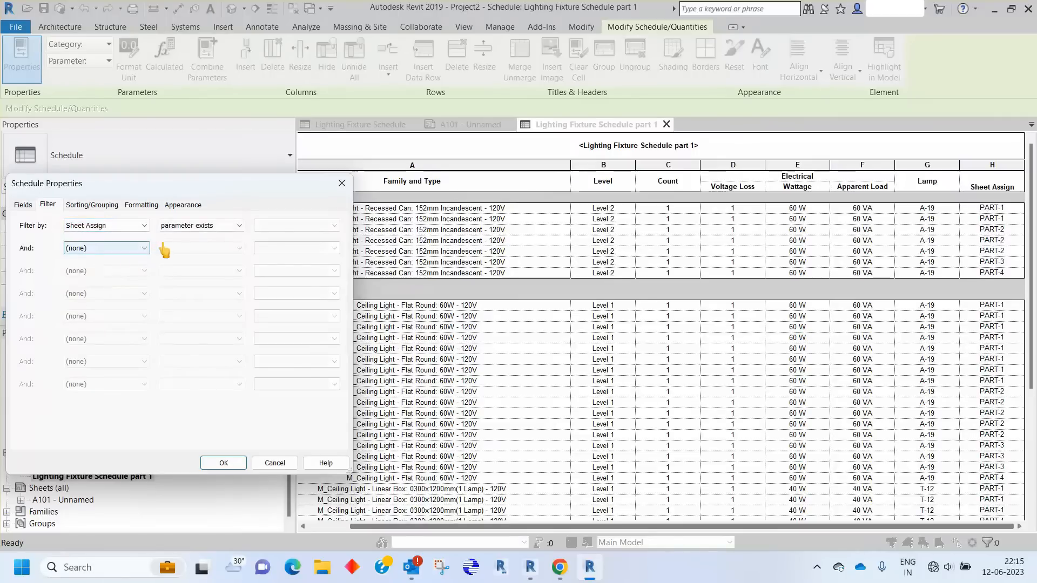
pyautogui.click(216, 227)
pyautogui.click(189, 243)
pyautogui.click(333, 226)
pyautogui.click(298, 235)
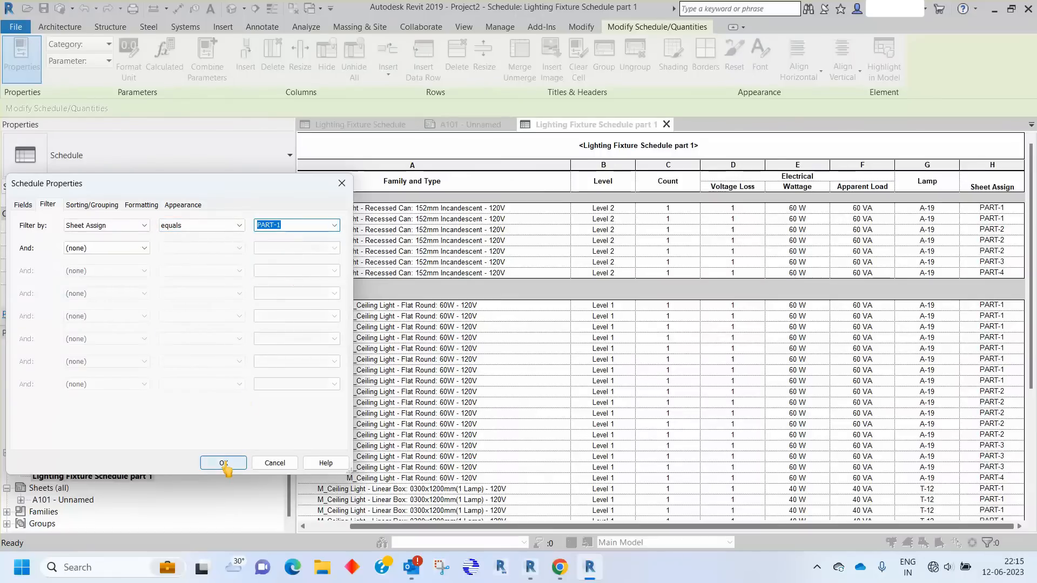
pyautogui.click(223, 464)
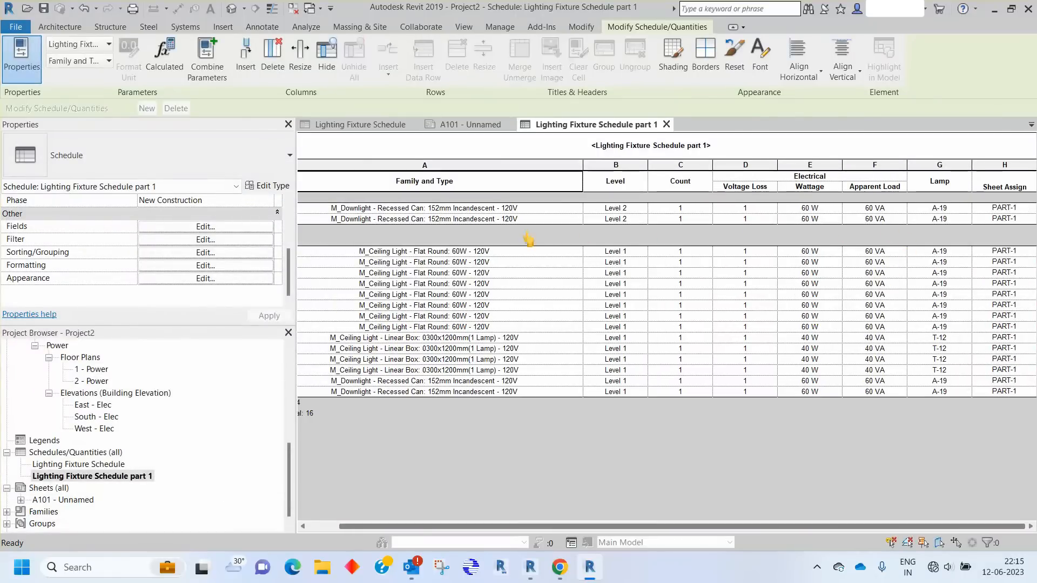
pyautogui.moveTo(427, 529); pyautogui.dragTo(397, 529)
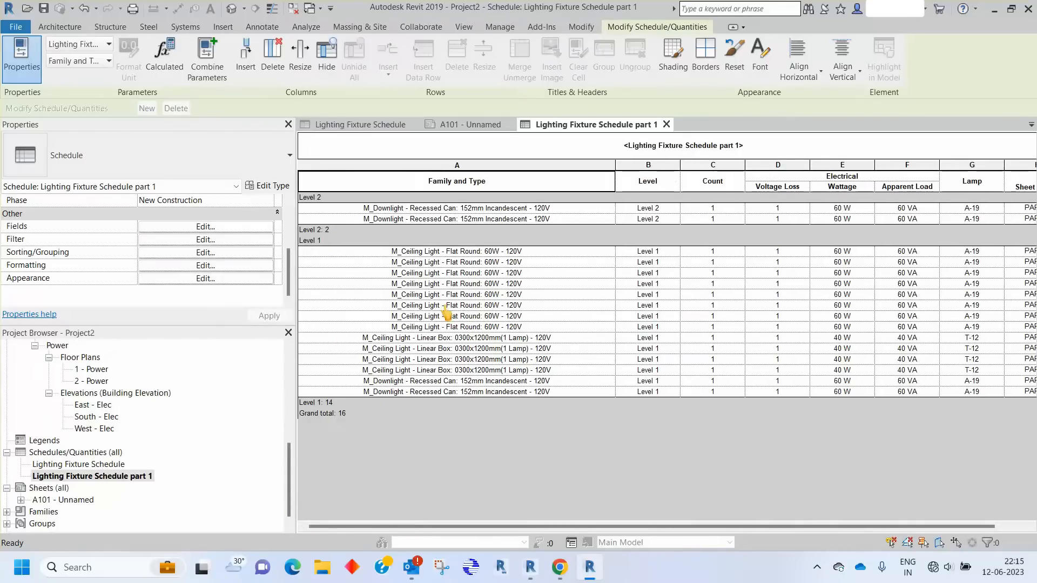
# Place Lighting Fixture Schedule part 1 on sheet A101 directly below the full Lighting Fixture Schedule
pyautogui.click(456, 126)
pyautogui.click(686, 230)
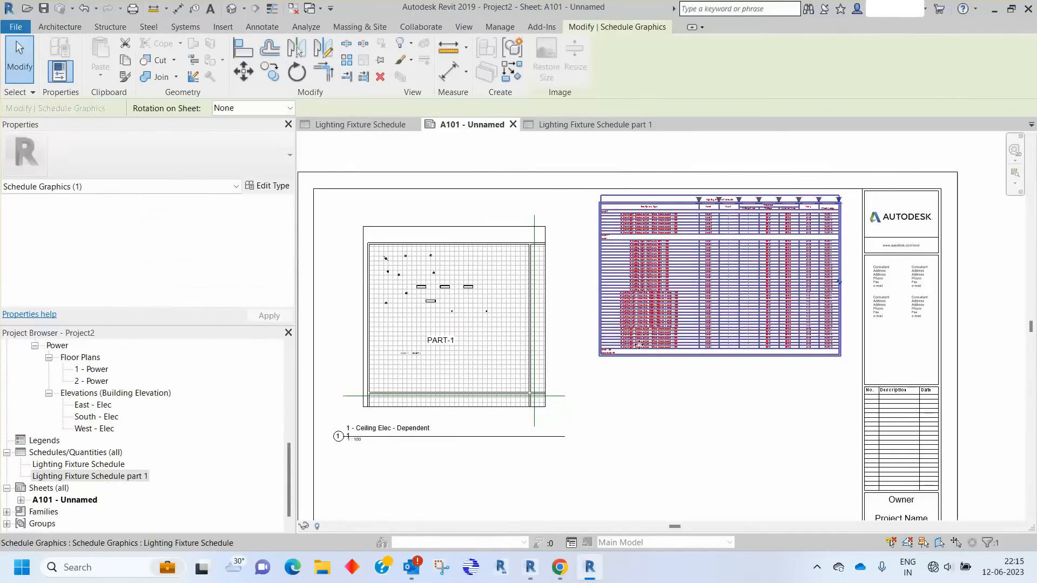
pyautogui.click(387, 453)
pyautogui.click(103, 477)
pyautogui.moveTo(104, 484); pyautogui.dragTo(786, 402)
pyautogui.click(722, 420)
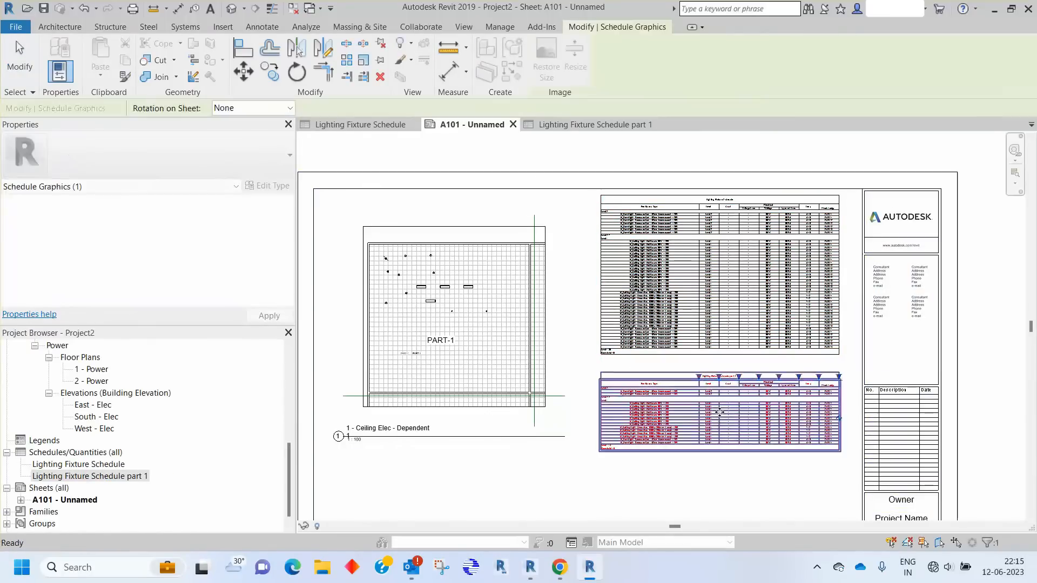
# Examine the part 1 schedule on sheet A101, checking its Level and Sheet Assign columns against the full schedule above
pyautogui.scroll(3, 751, 403)
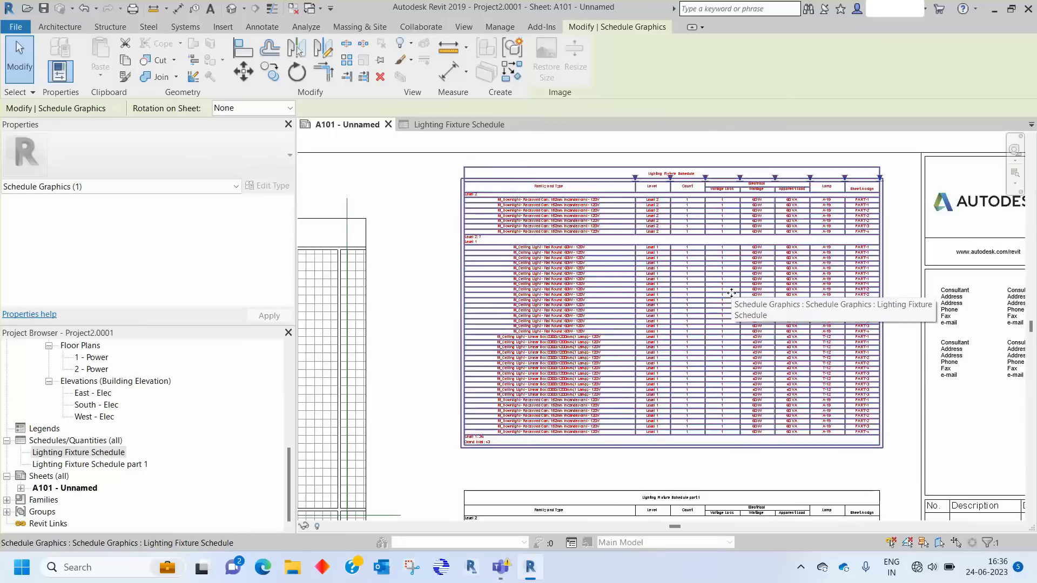
pyautogui.scroll(-2, 731, 292)
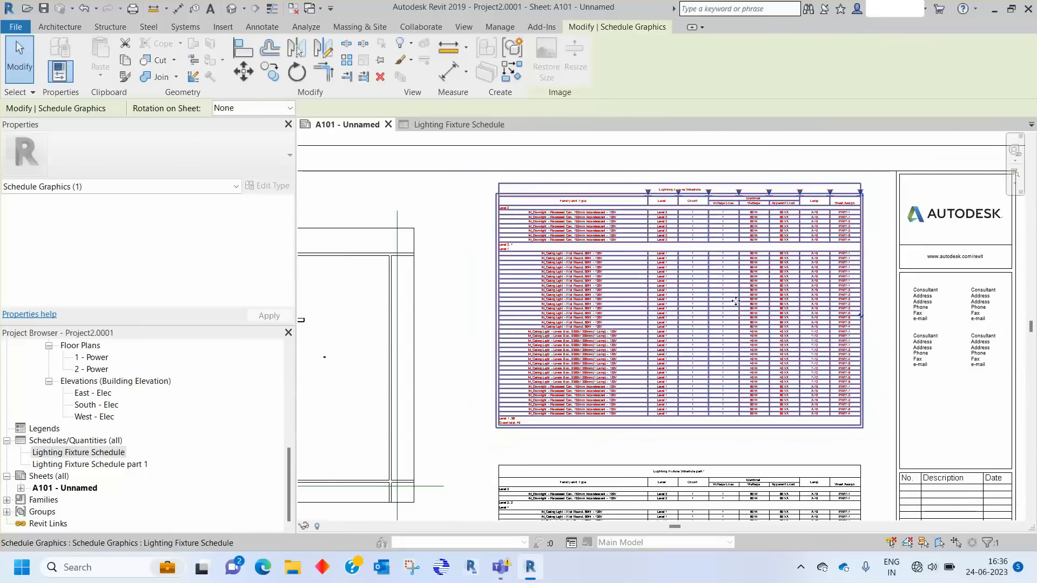
pyautogui.scroll(1, 750, 448)
pyautogui.moveTo(751, 448); pyautogui.dragTo(744, 294, button='middle')
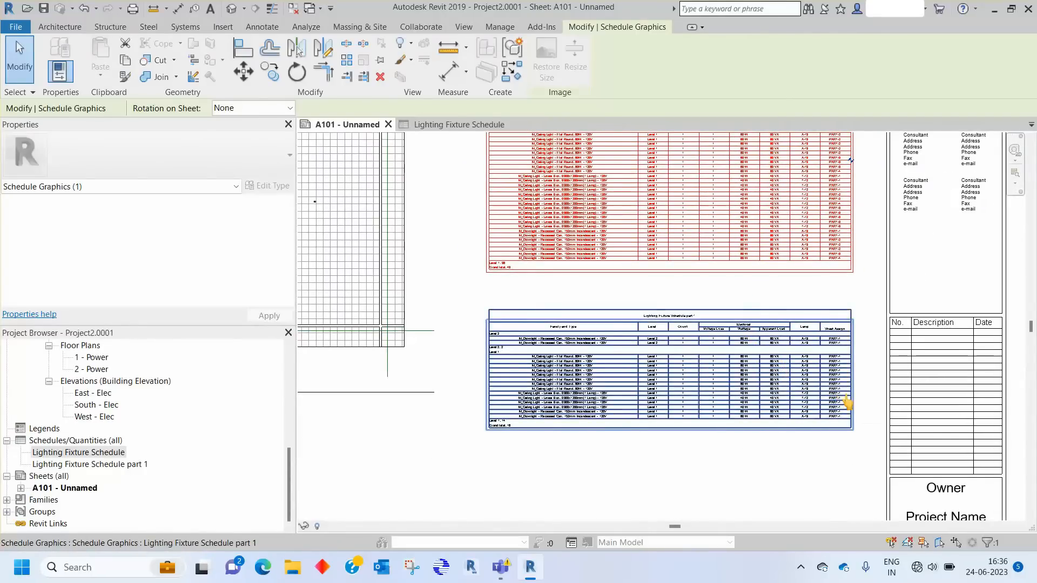
pyautogui.scroll(3, 847, 402)
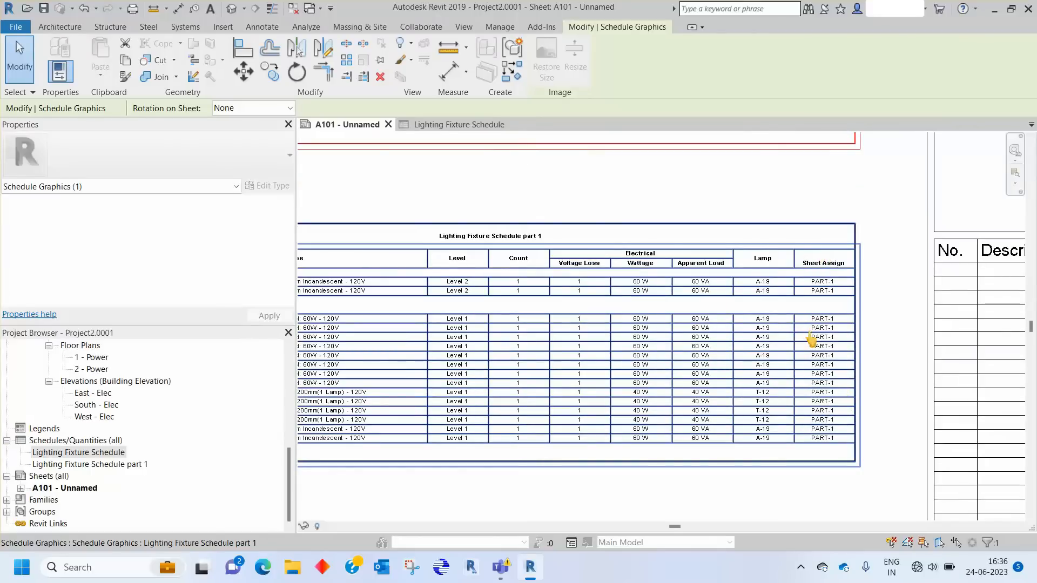
pyautogui.scroll(-2, 803, 259)
pyautogui.moveTo(803, 259)
pyautogui.mouseDown(button='middle')
pyautogui.moveTo(812, 436)
pyautogui.moveTo(799, 247)
pyautogui.mouseUp(button='middle')
pyautogui.scroll(2, 523, 324)
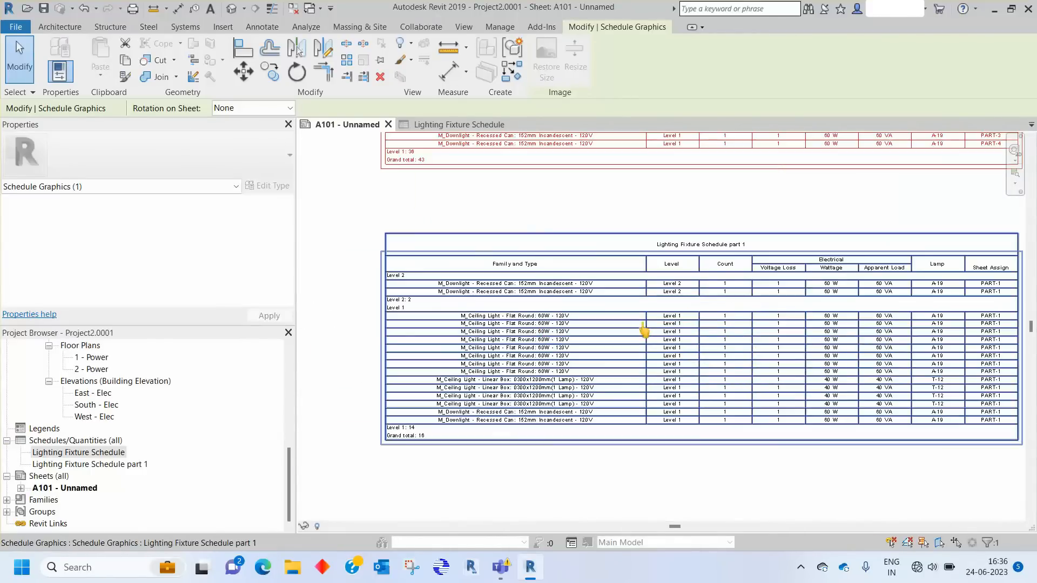
pyautogui.scroll(1, 684, 303)
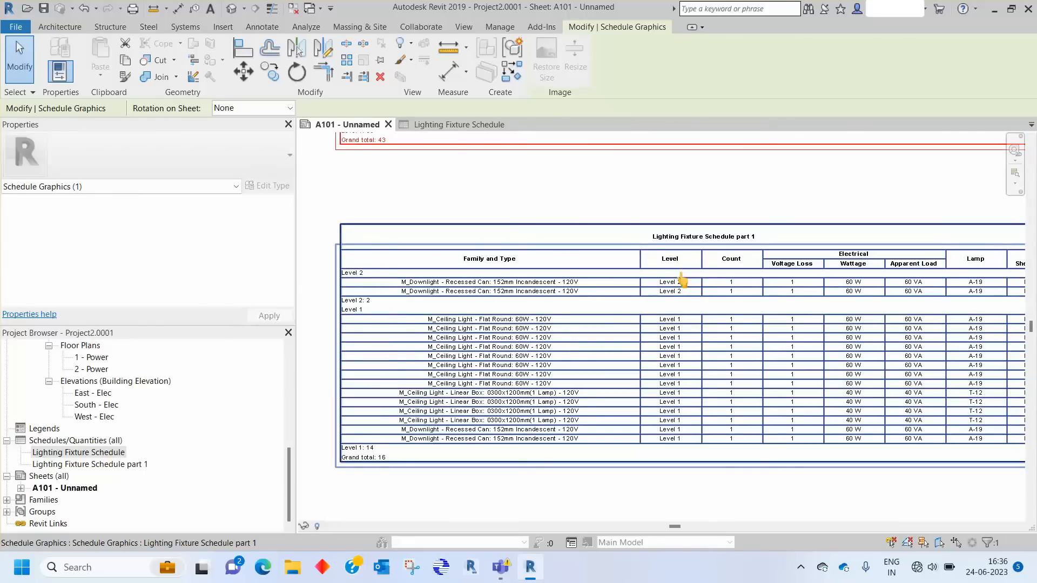
pyautogui.scroll(2, 682, 301)
pyautogui.moveTo(685, 364); pyautogui.dragTo(675, 275, button='middle')
pyautogui.scroll(-3, 562, 338)
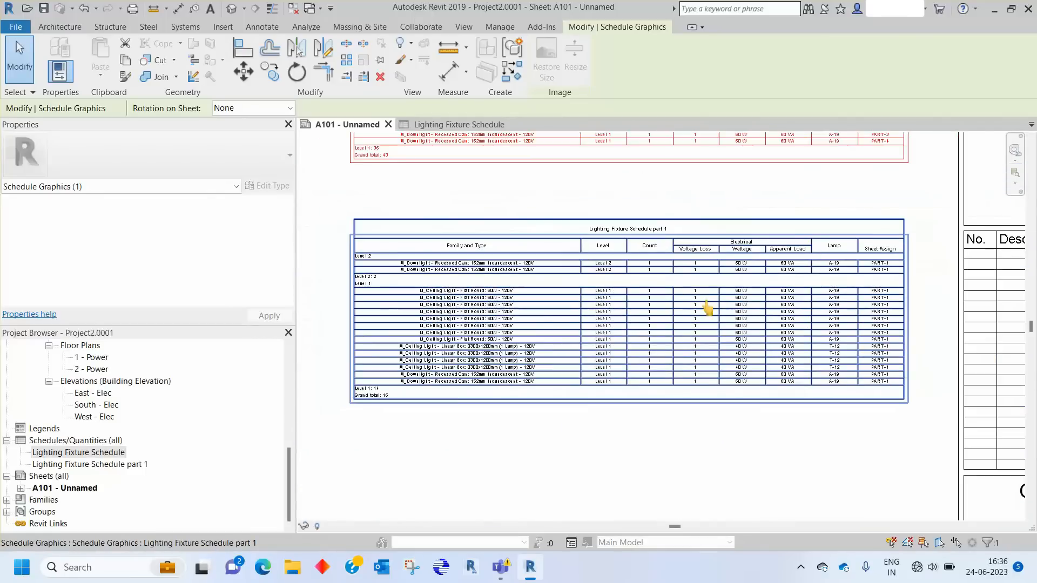
pyautogui.scroll(1, 880, 281)
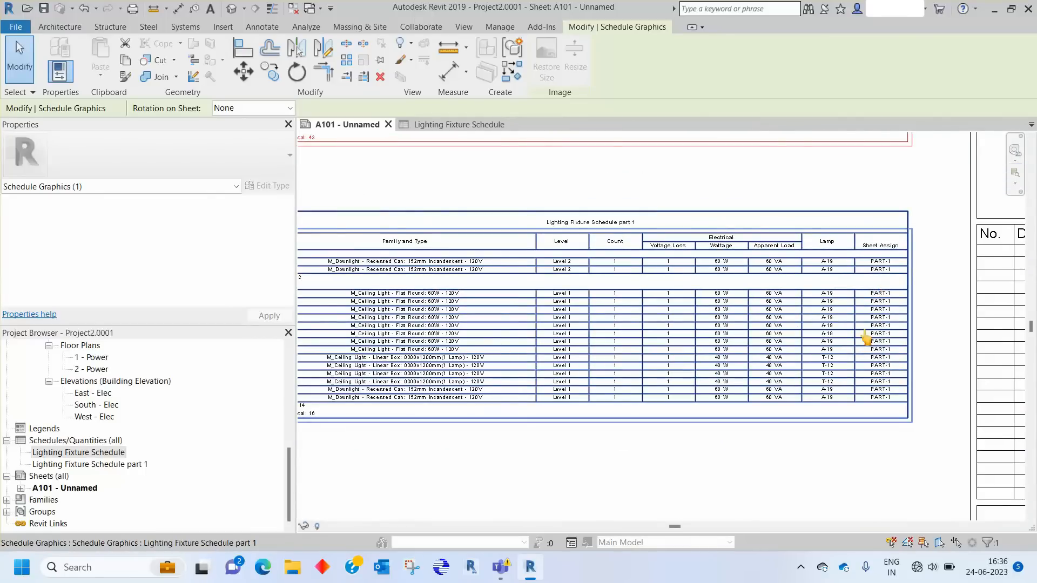
pyautogui.click(794, 450)
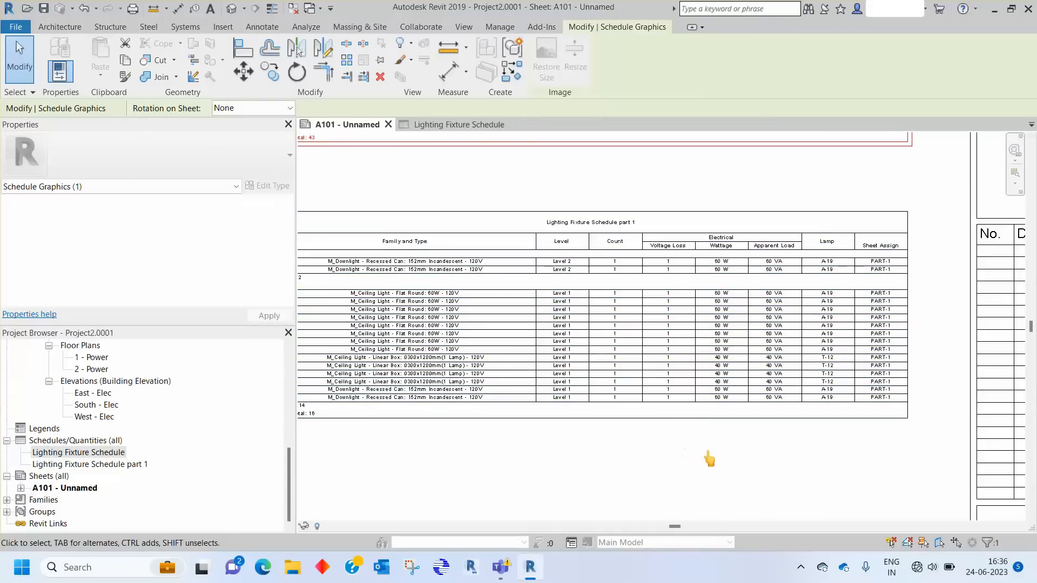
pyautogui.scroll(-1, 712, 458)
pyautogui.moveTo(665, 447); pyautogui.dragTo(714, 454, button='middle')
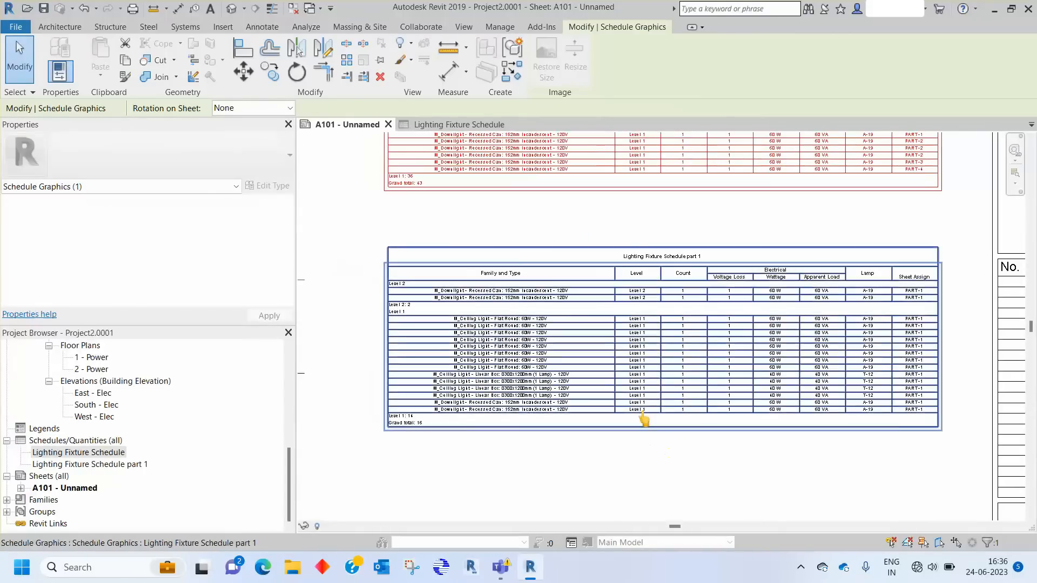
# Add a second filter condition to the part 1 schedule, Level equals Level 1, and return to sheet A101
pyautogui.doubleClick(593, 378)
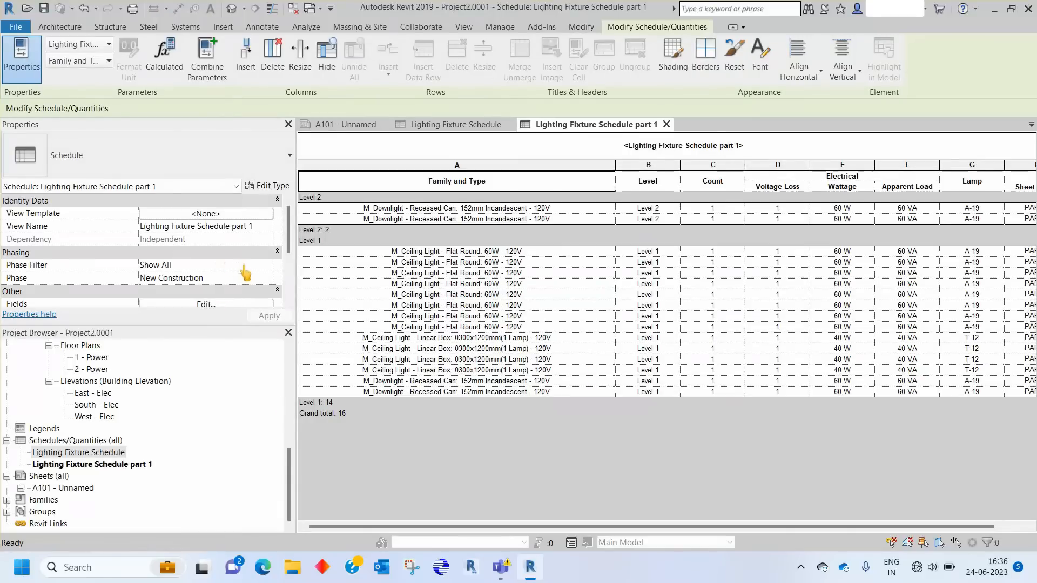
pyautogui.scroll(-3, 246, 270)
pyautogui.click(170, 241)
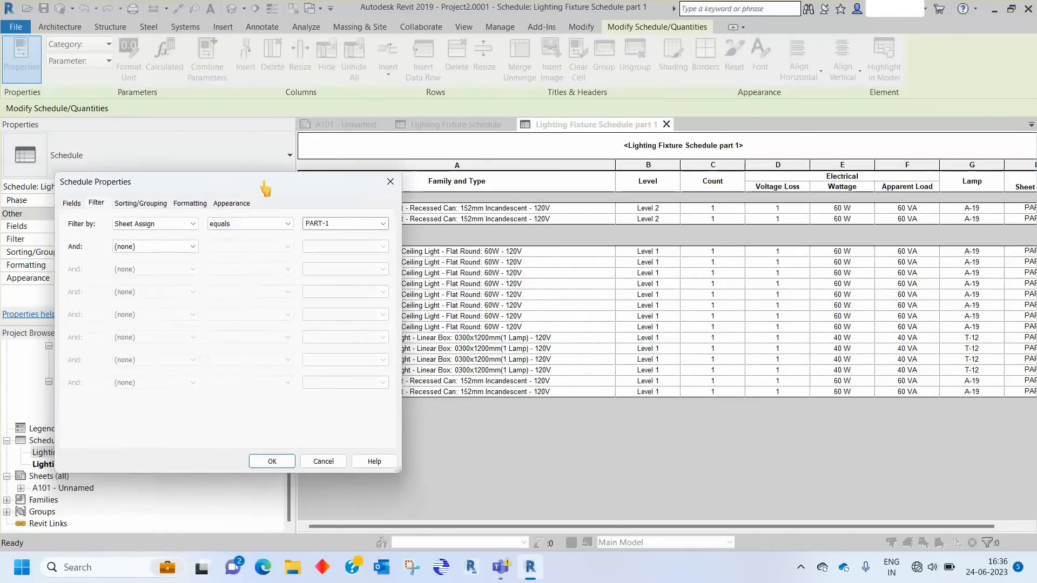
pyautogui.moveTo(266, 188); pyautogui.dragTo(481, 186)
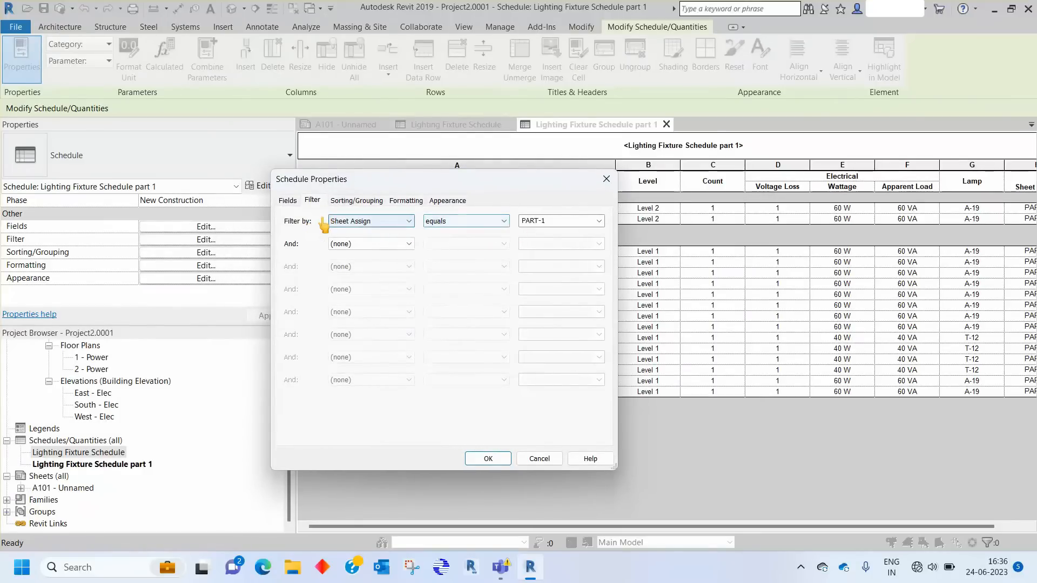
pyautogui.click(339, 245)
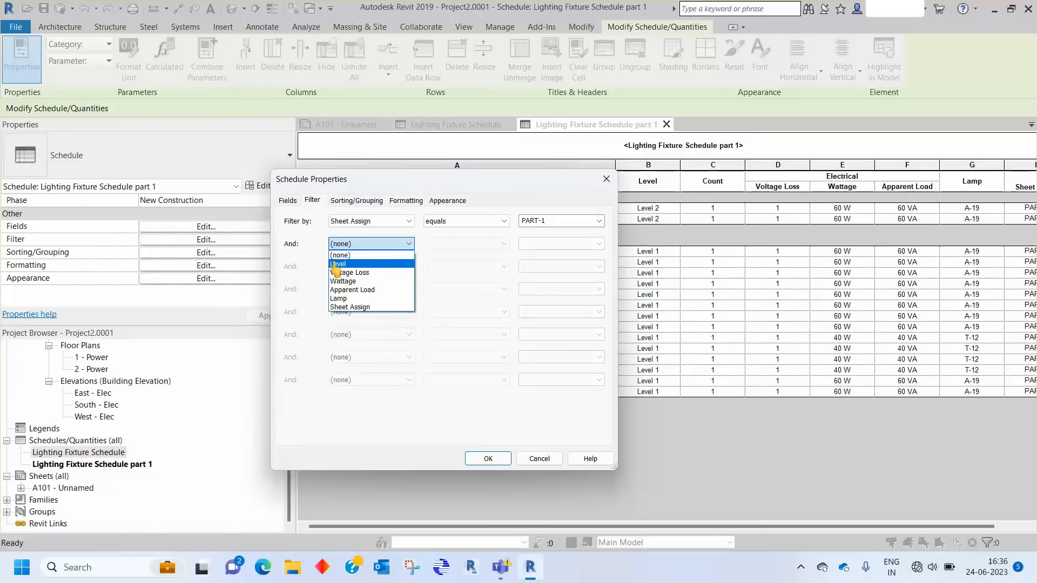
pyautogui.click(339, 264)
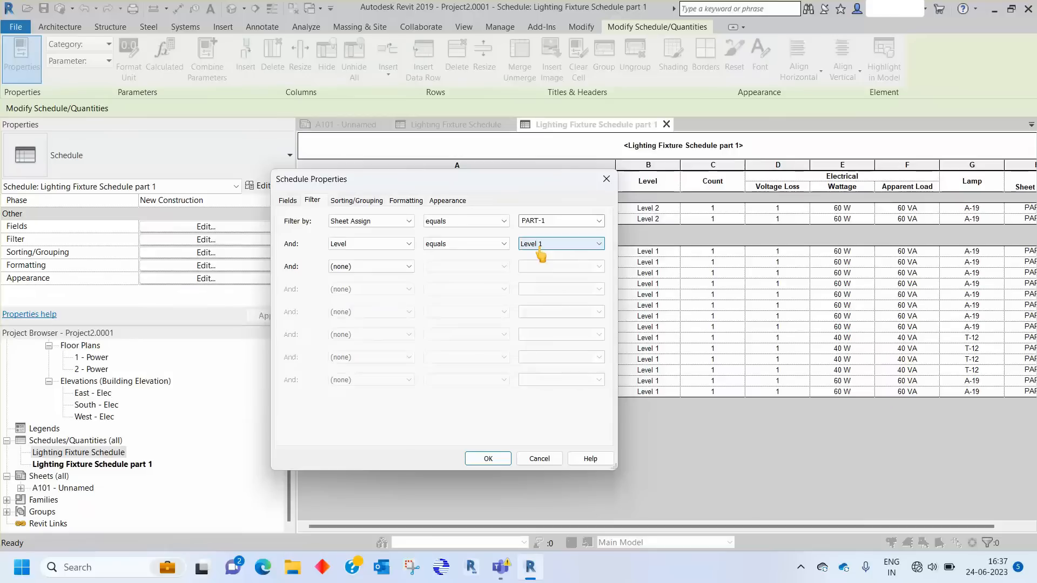
pyautogui.click(494, 244)
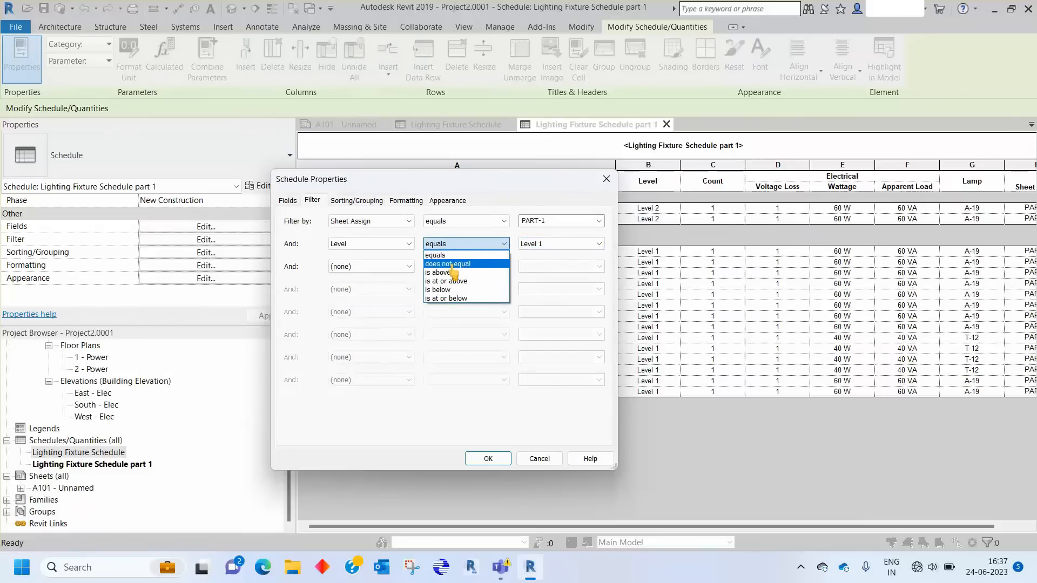
pyautogui.click(469, 244)
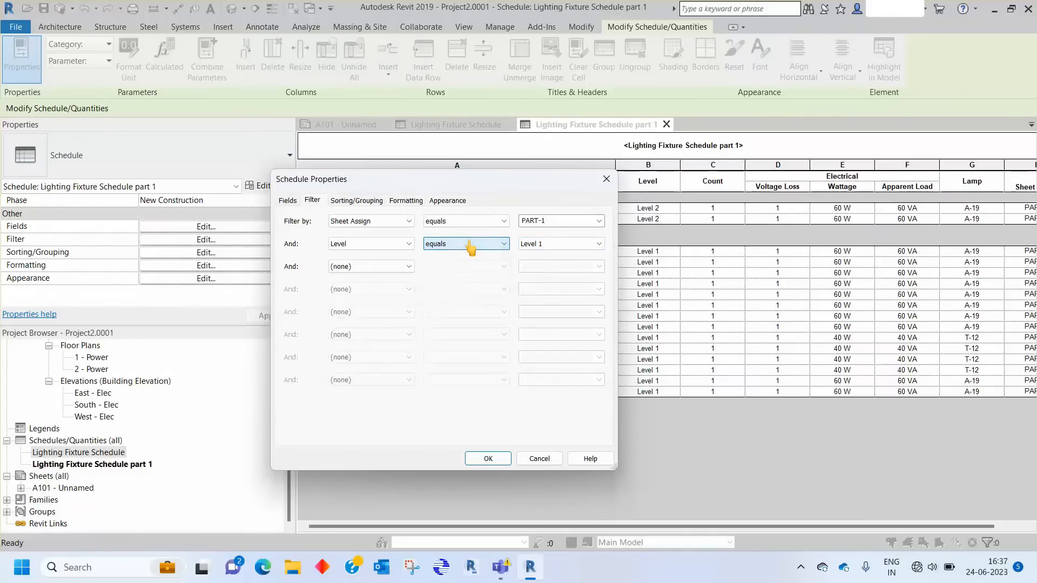
pyautogui.click(488, 459)
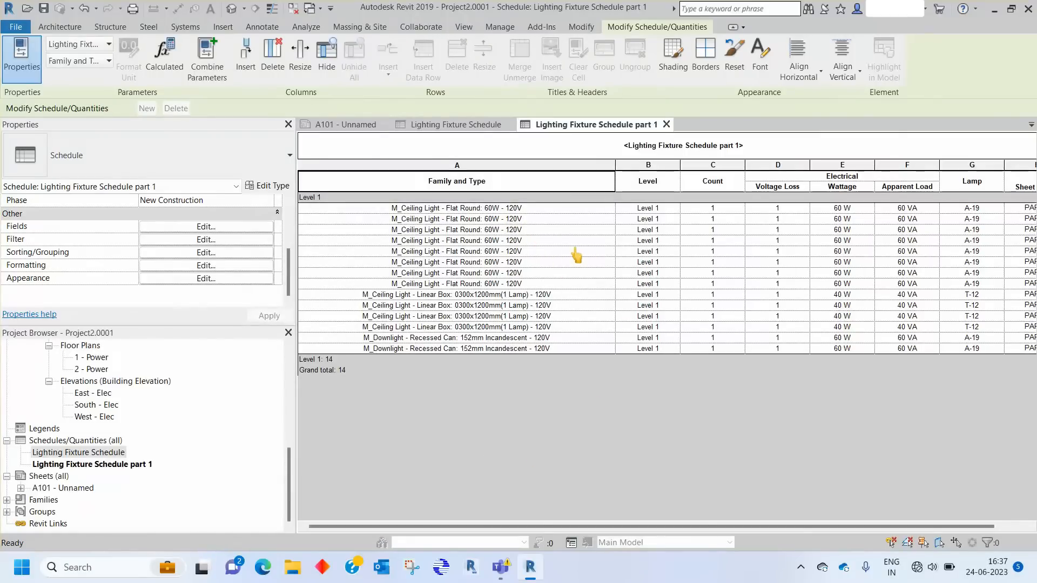
pyautogui.click(334, 125)
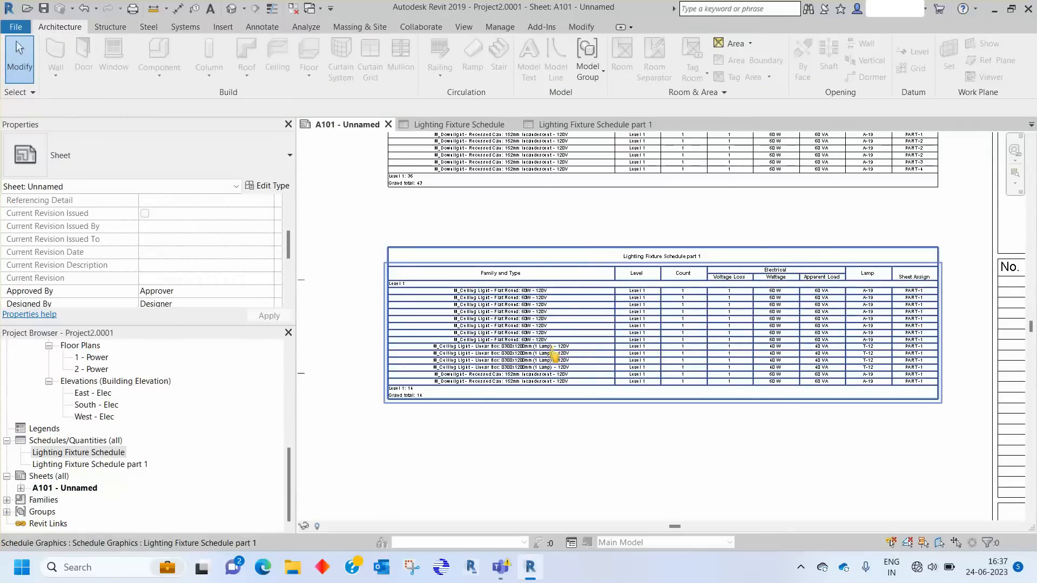
# Open the full Lighting Fixture Schedule from sheet A101 and filter it by Level equals Level 1
pyautogui.moveTo(598, 305); pyautogui.dragTo(628, 580, button='middle')
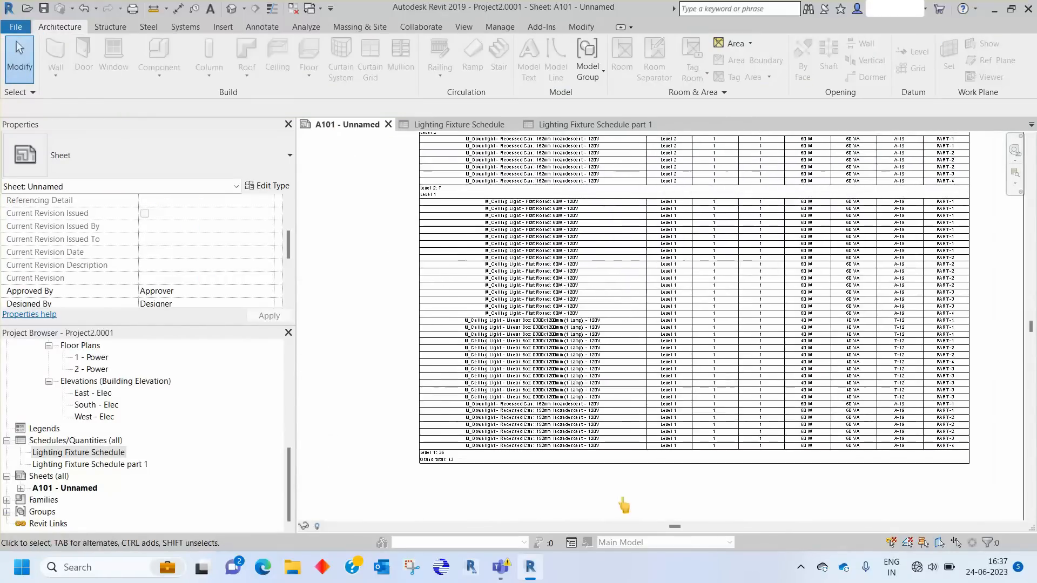
pyautogui.moveTo(680, 323); pyautogui.dragTo(677, 433, button='middle')
pyautogui.moveTo(625, 387); pyautogui.dragTo(621, 328, button='middle')
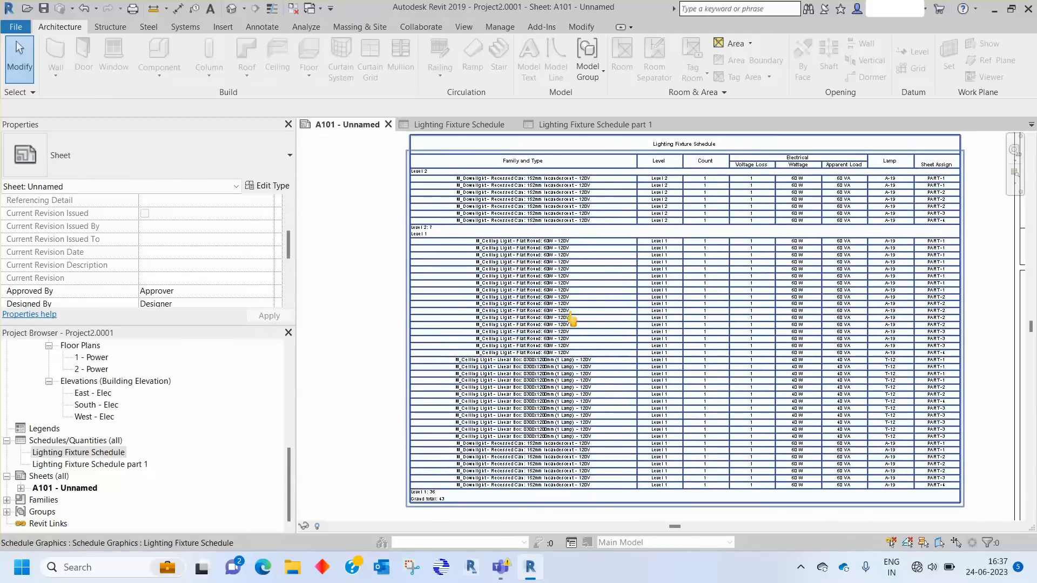
pyautogui.doubleClick(606, 320)
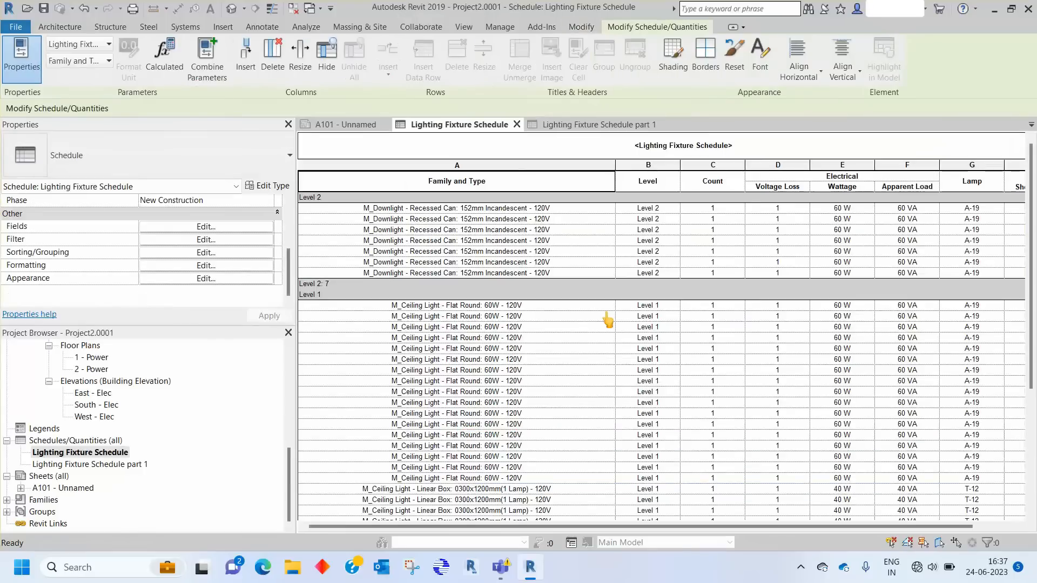
pyautogui.click(189, 240)
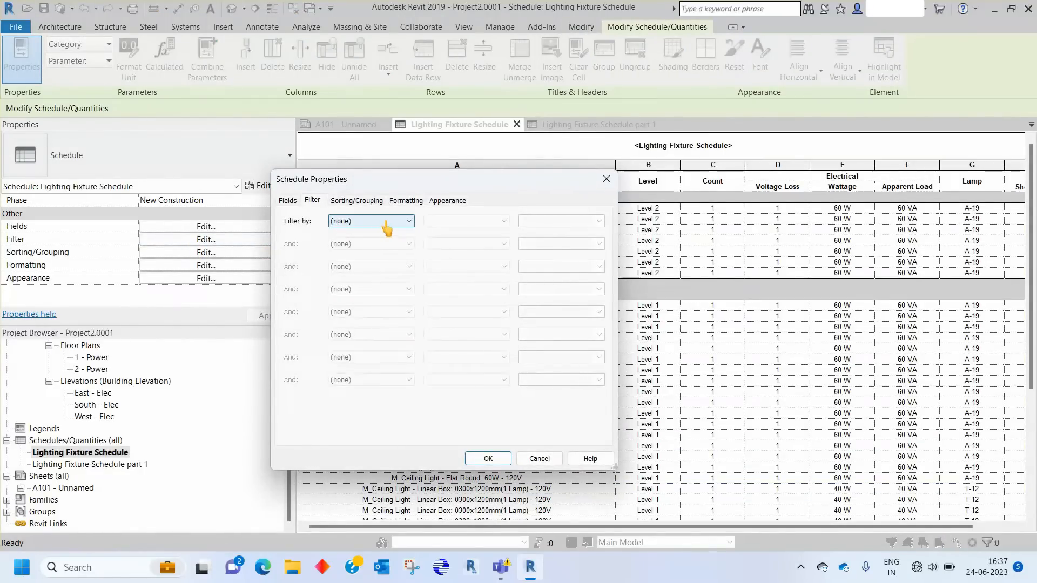
pyautogui.click(387, 228)
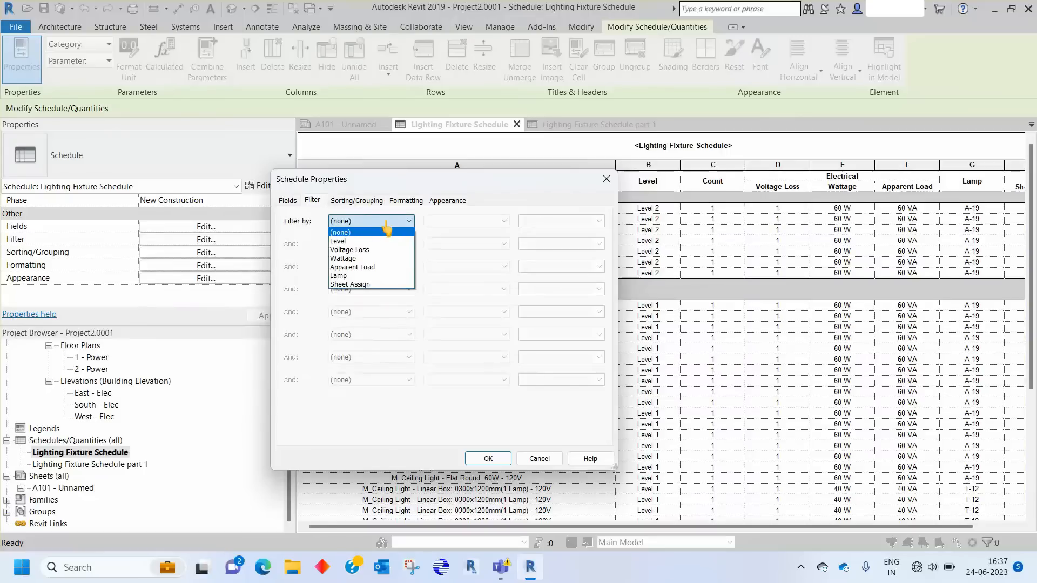
pyautogui.click(360, 242)
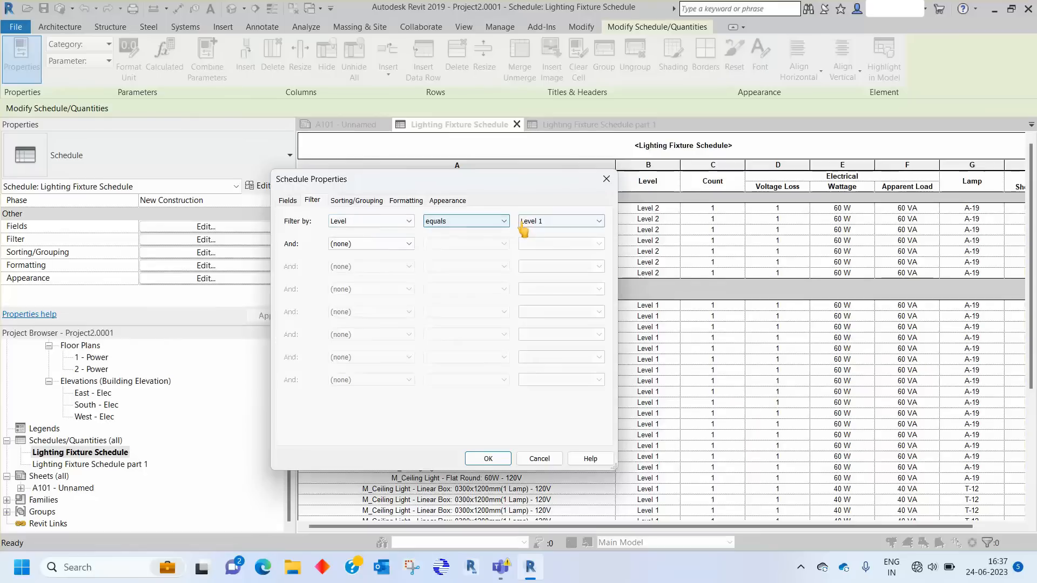
pyautogui.click(487, 458)
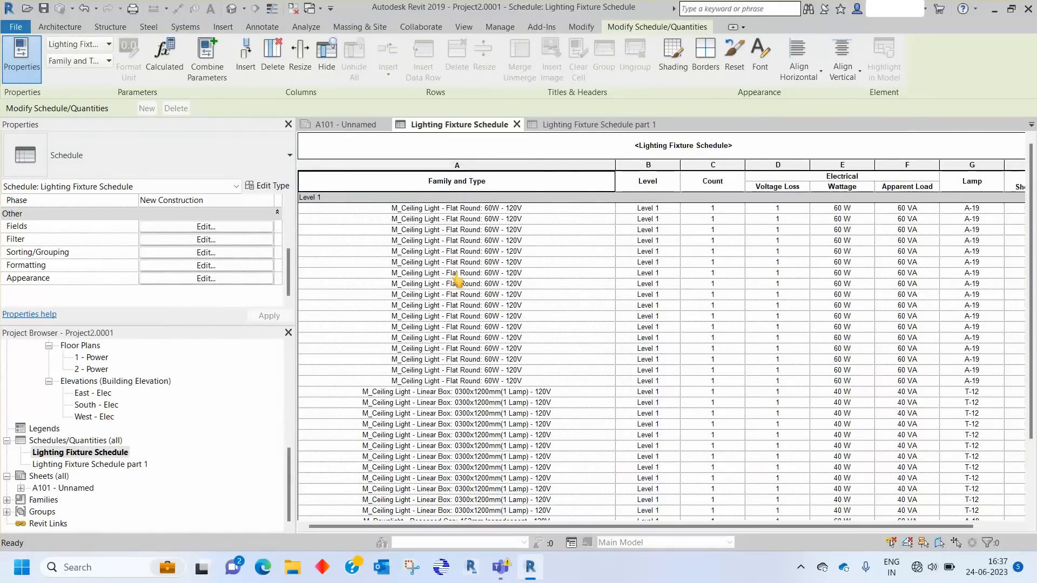
# Try filtering the full Lighting Fixture Schedule by Level equals Level 2 and undo that change
pyautogui.click(186, 240)
pyautogui.click(576, 222)
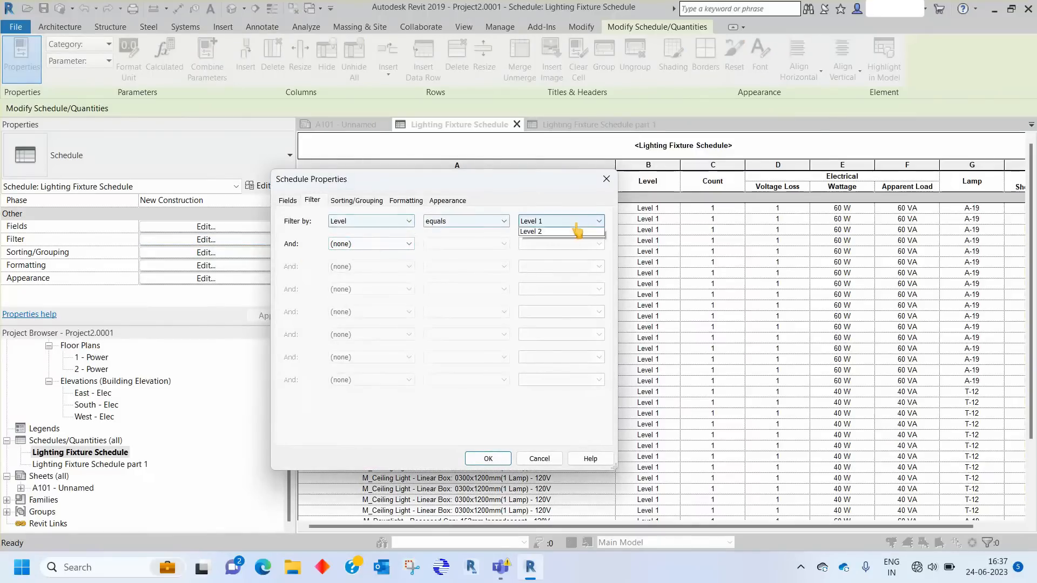
pyautogui.click(556, 232)
pyautogui.click(487, 458)
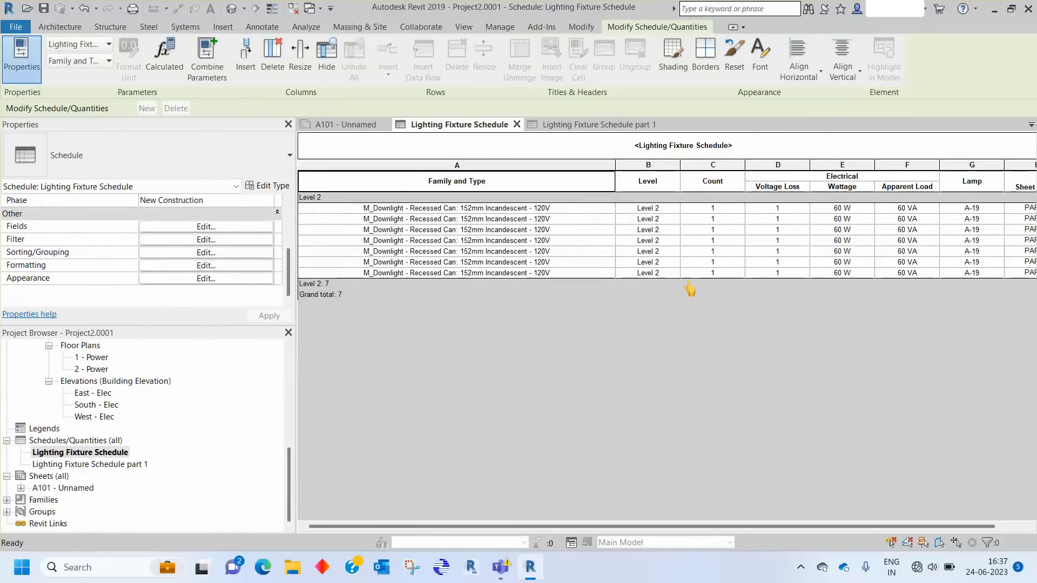
pyautogui.hotkey('ctrl', 'z')
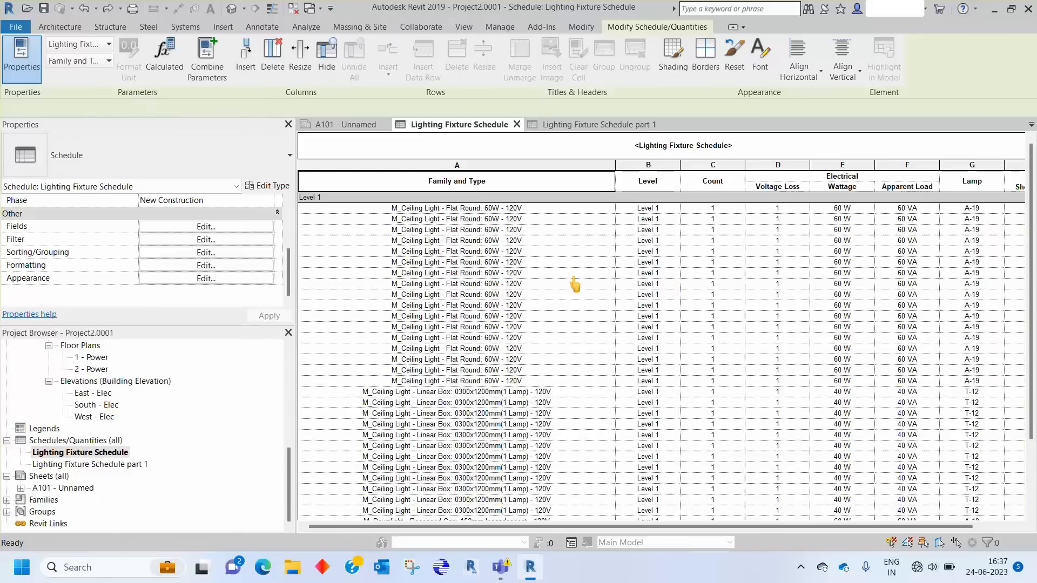
pyautogui.scroll(-5, 573, 286)
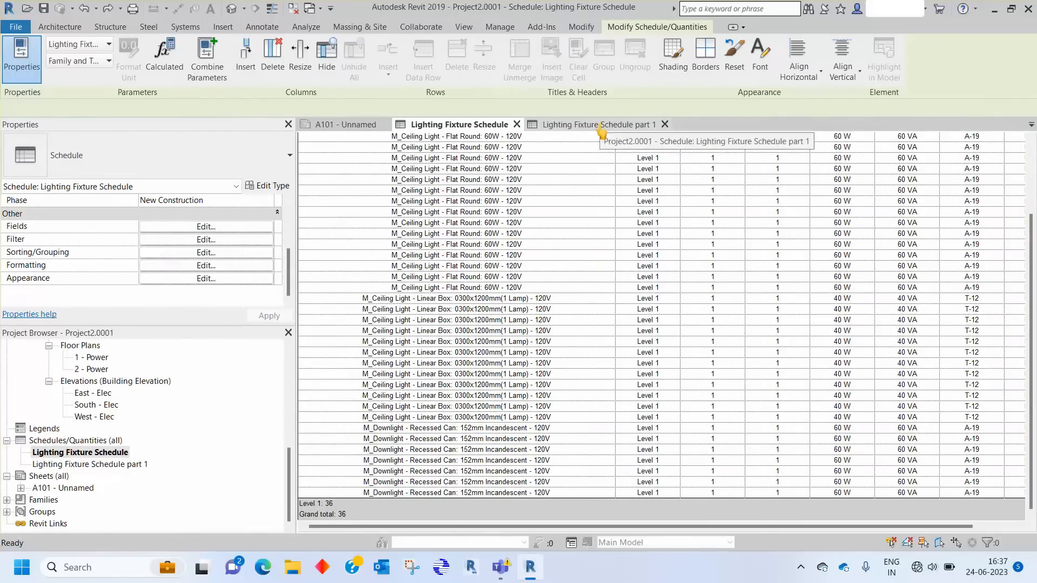
# Rename the part 1 schedule as Lighting Fixture Schedule L1 part 1 and open it
pyautogui.click(108, 465)
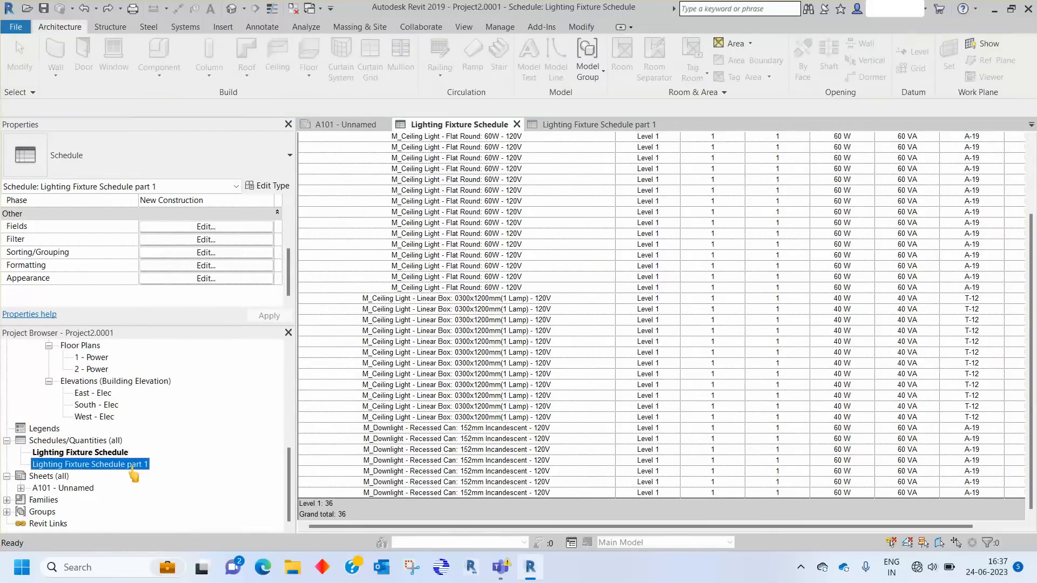
pyautogui.click(127, 467)
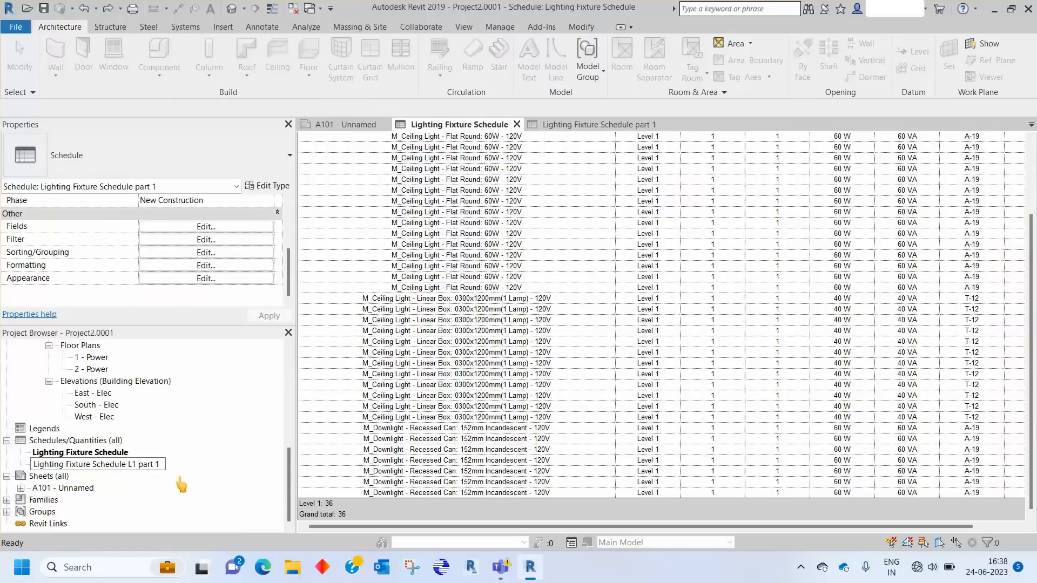
pyautogui.press('Return')
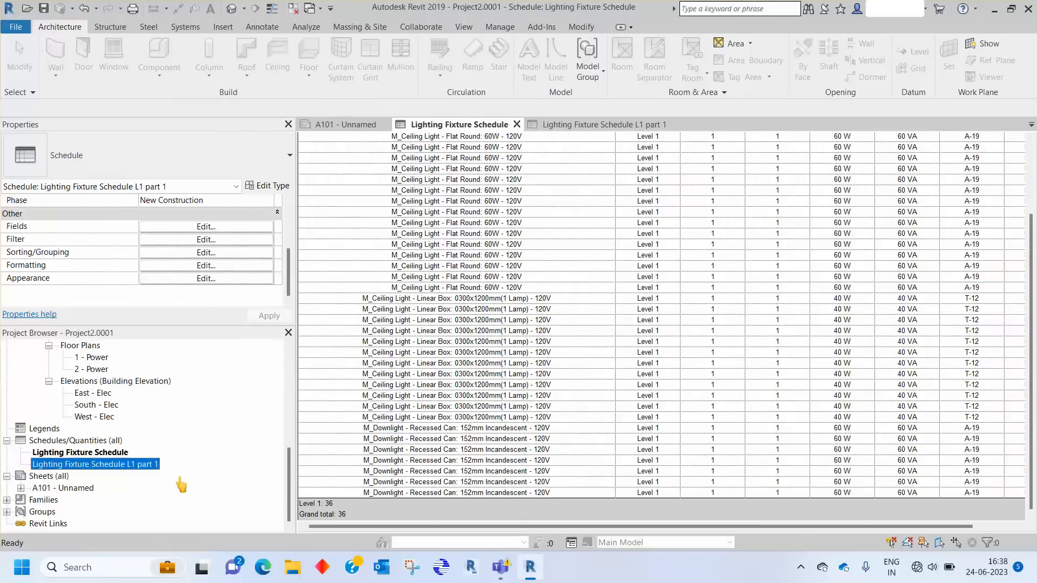
pyautogui.doubleClick(143, 468)
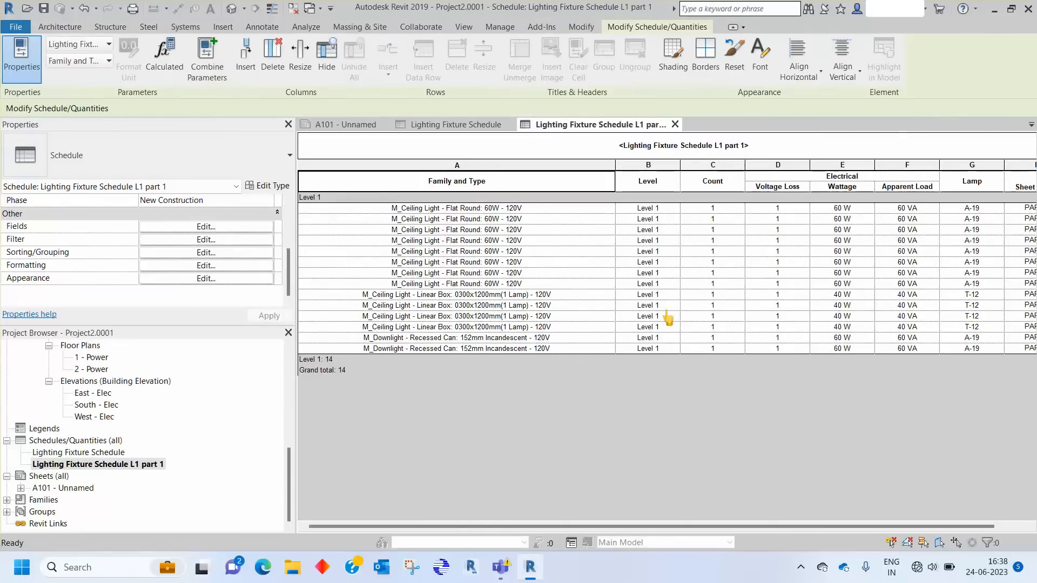
# Duplicate Lighting Fixture Schedule L1 part 1 and rename the copy as Lighting Fixture Schedule L1 part 2
pyautogui.rightClick(108, 465)
pyautogui.moveTo(189, 268)
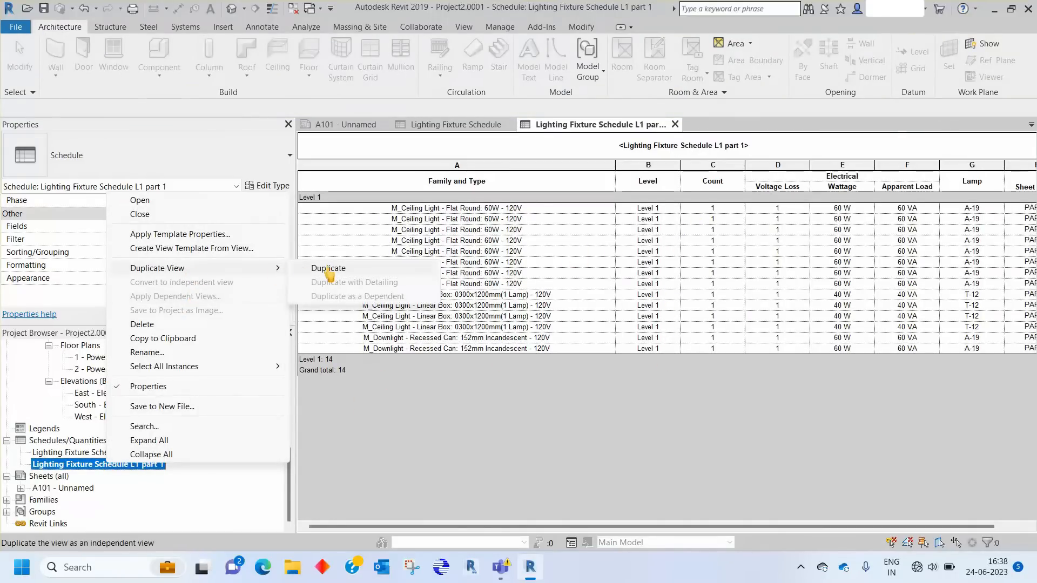
pyautogui.click(327, 269)
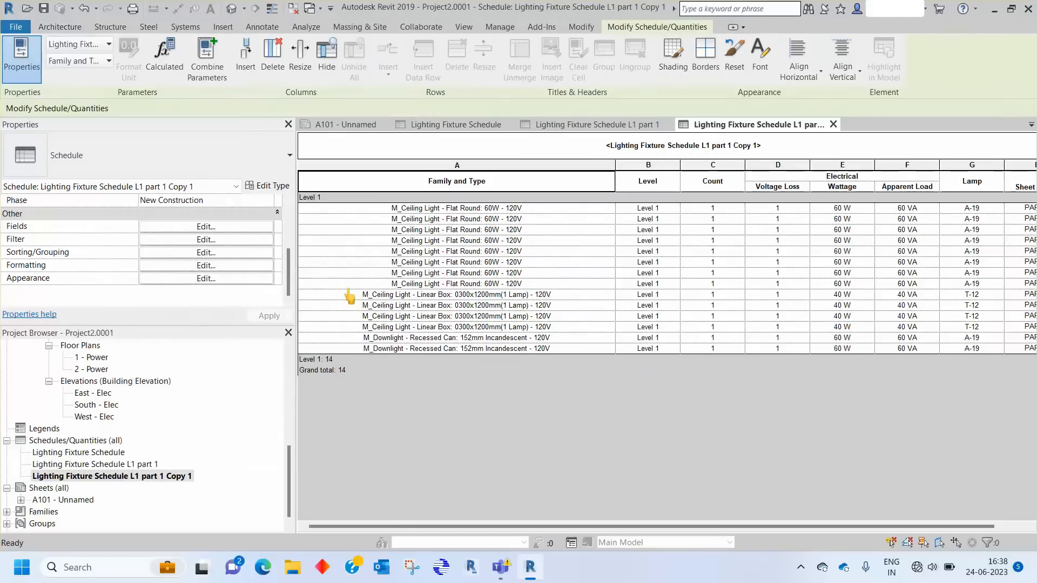
pyautogui.click(156, 481)
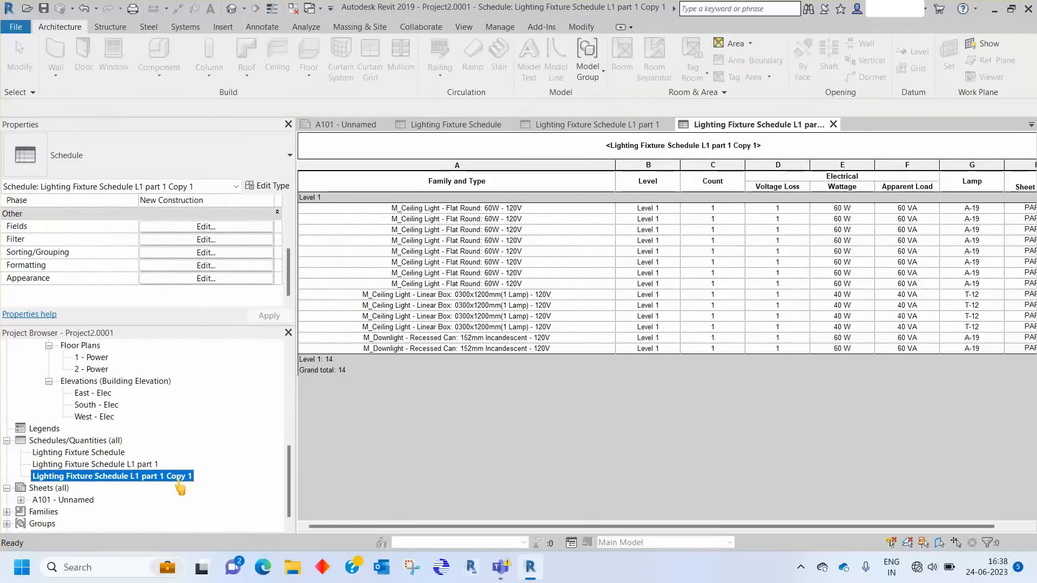
pyautogui.click(157, 478)
pyautogui.moveTo(156, 478); pyautogui.dragTo(195, 477)
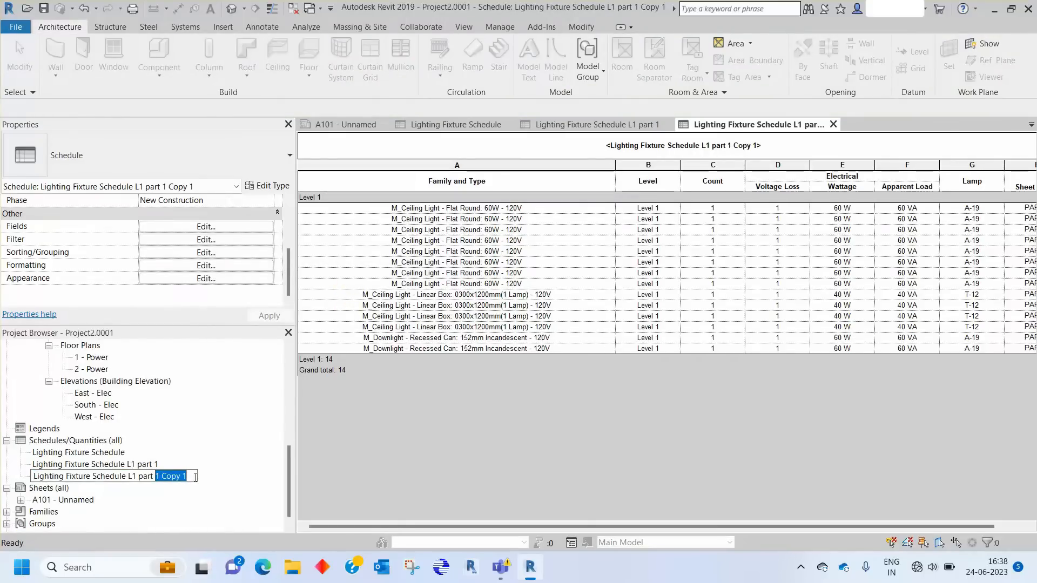
pyautogui.write('2')
pyautogui.press('Return')
# Duplicate Lighting Fixture Schedule L1 part 2 and rename the copy as Lighting Fixture Schedule L1 part 3
pyautogui.rightClick(157, 476)
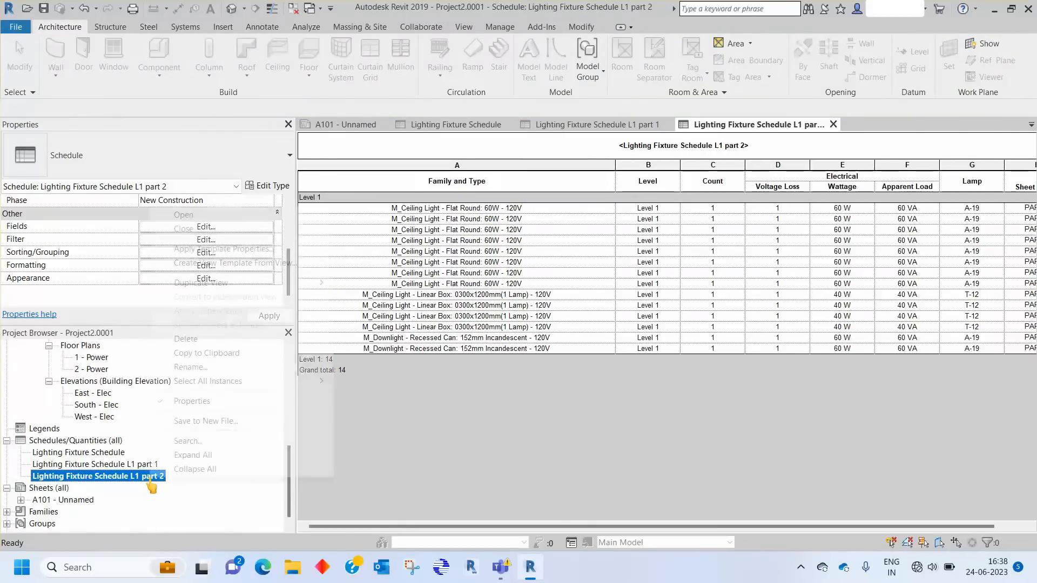
pyautogui.moveTo(318, 283)
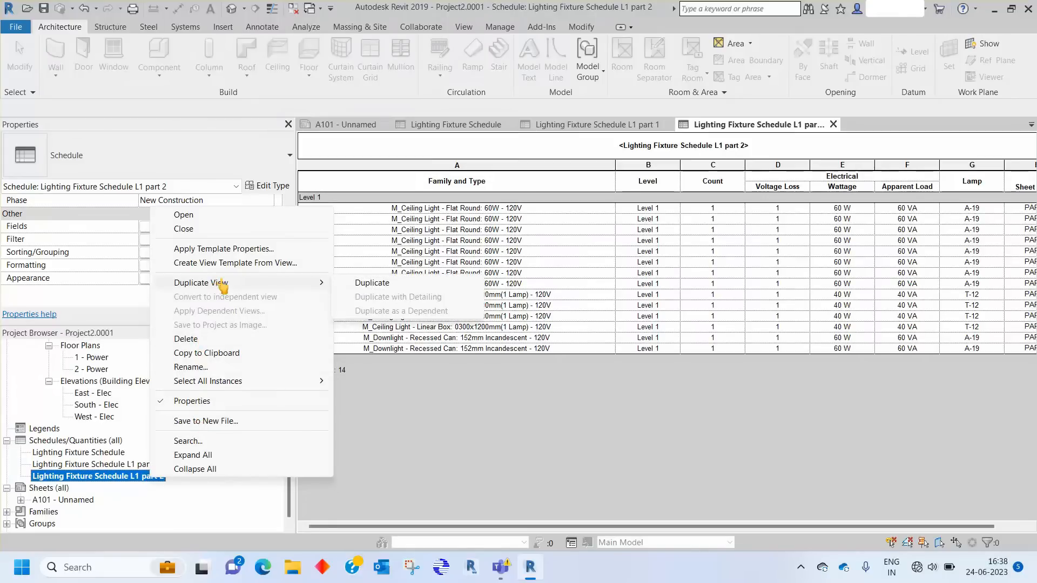
pyautogui.click(369, 284)
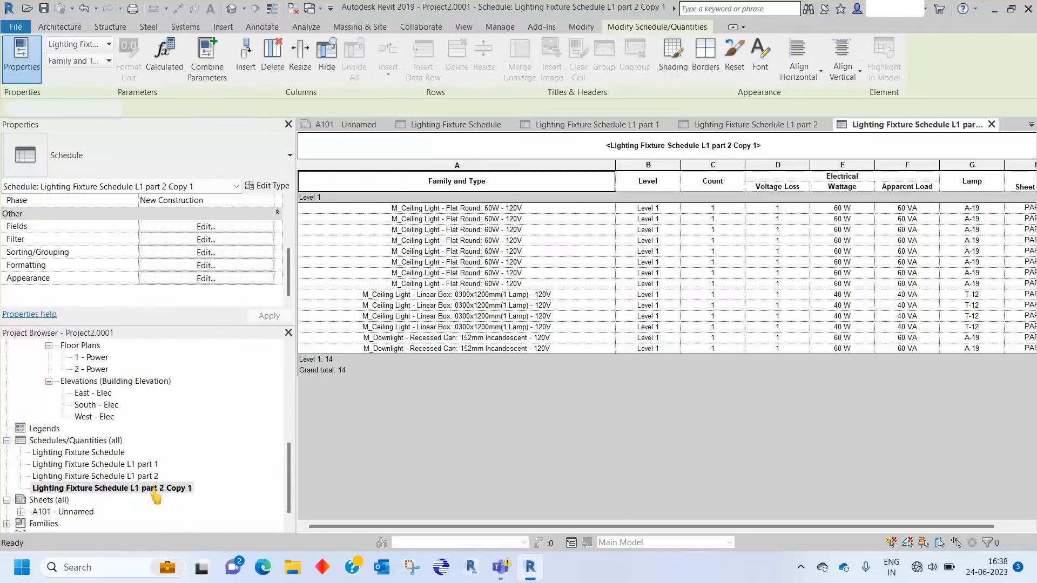
pyautogui.click(159, 488)
pyautogui.moveTo(190, 488); pyautogui.dragTo(157, 501)
pyautogui.write('3')
pyautogui.press('Return')
# Duplicate Lighting Fixture Schedule L1 part 3 and rename the copy as Lighting Fixture Schedule L1 part 4
pyautogui.rightClick(198, 496)
pyautogui.rightClick(157, 489)
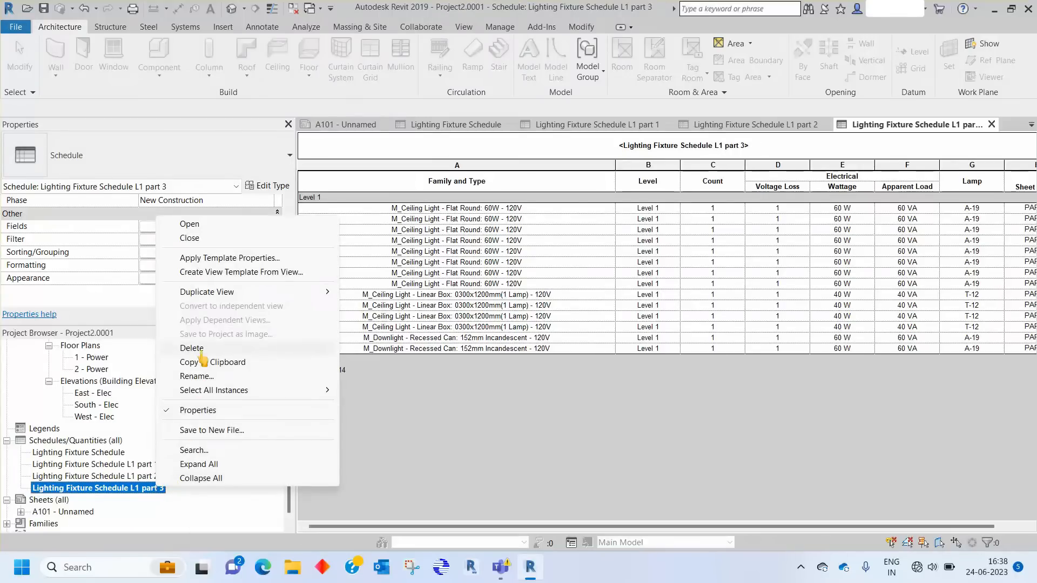
pyautogui.moveTo(220, 292)
pyautogui.click(378, 294)
pyautogui.click(143, 501)
pyautogui.click(186, 501)
pyautogui.moveTo(186, 501); pyautogui.dragTo(157, 502)
pyautogui.write('4')
pyautogui.press('Return')
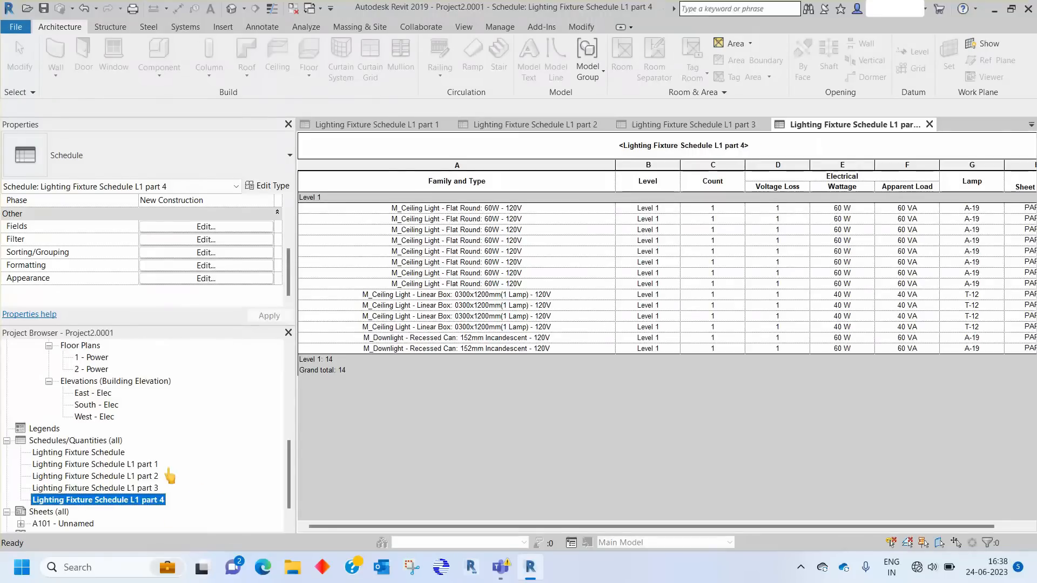
# Filter Lighting Fixture Schedule L1 part 2 by Sheet Assign equals PART-2 and Level equals Level 1, and check its Sheet Assign column
pyautogui.doubleClick(150, 477)
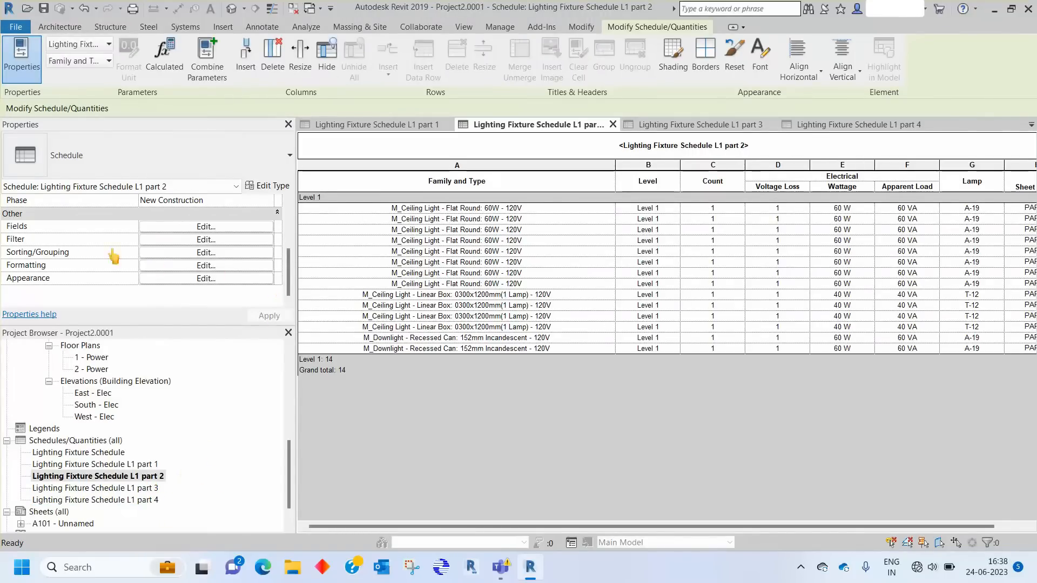
pyautogui.click(161, 243)
pyautogui.click(594, 243)
pyautogui.click(547, 264)
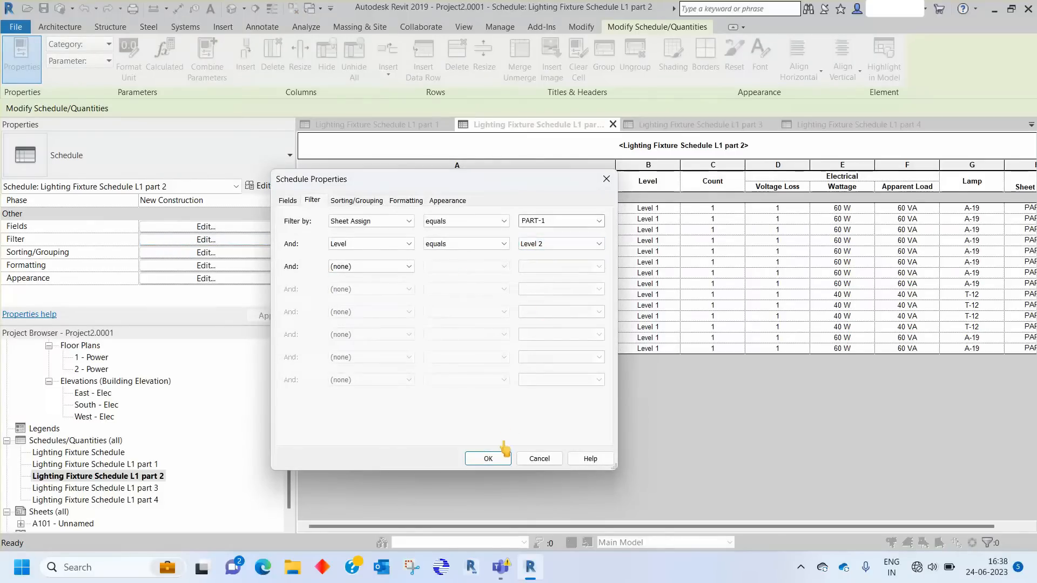
pyautogui.click(562, 251)
pyautogui.click(565, 254)
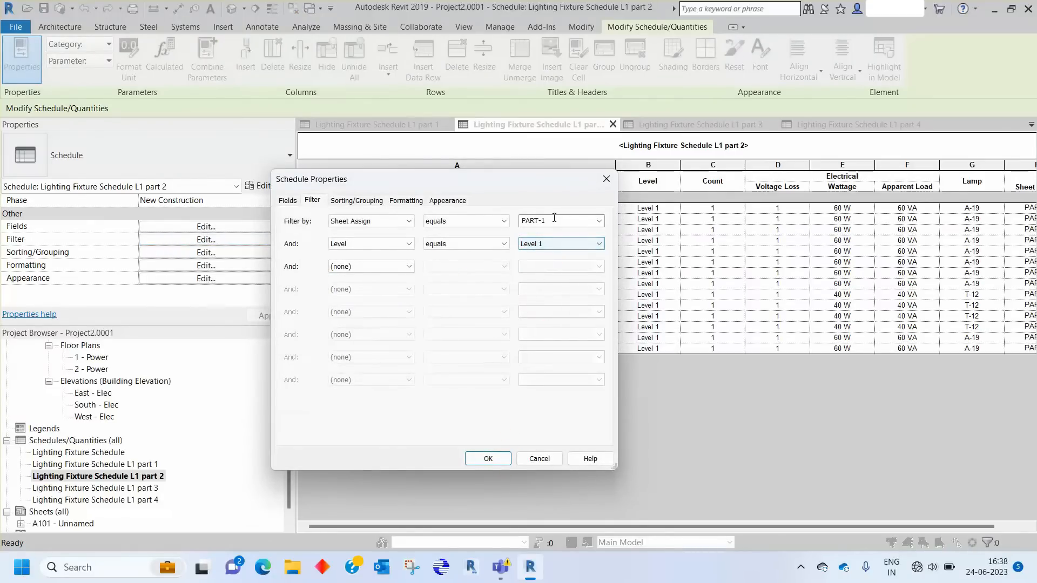
pyautogui.click(599, 221)
pyautogui.click(562, 242)
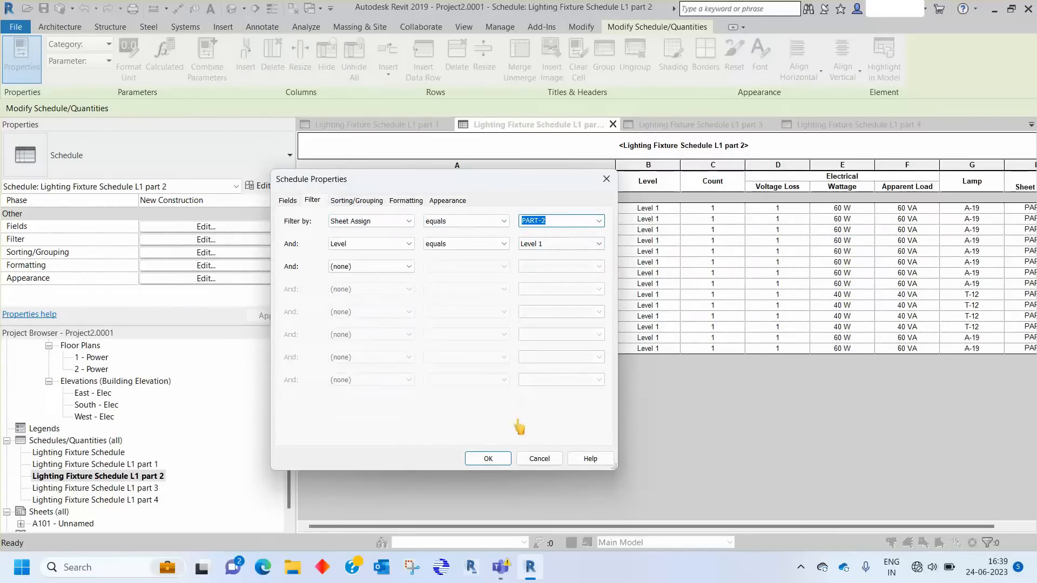
pyautogui.click(489, 459)
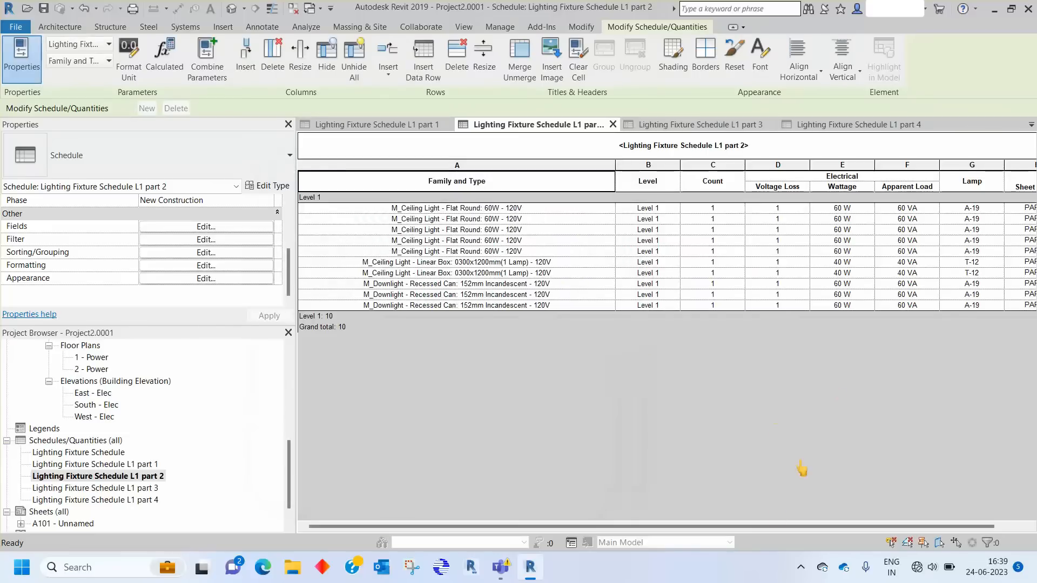
pyautogui.moveTo(795, 527); pyautogui.dragTo(826, 528)
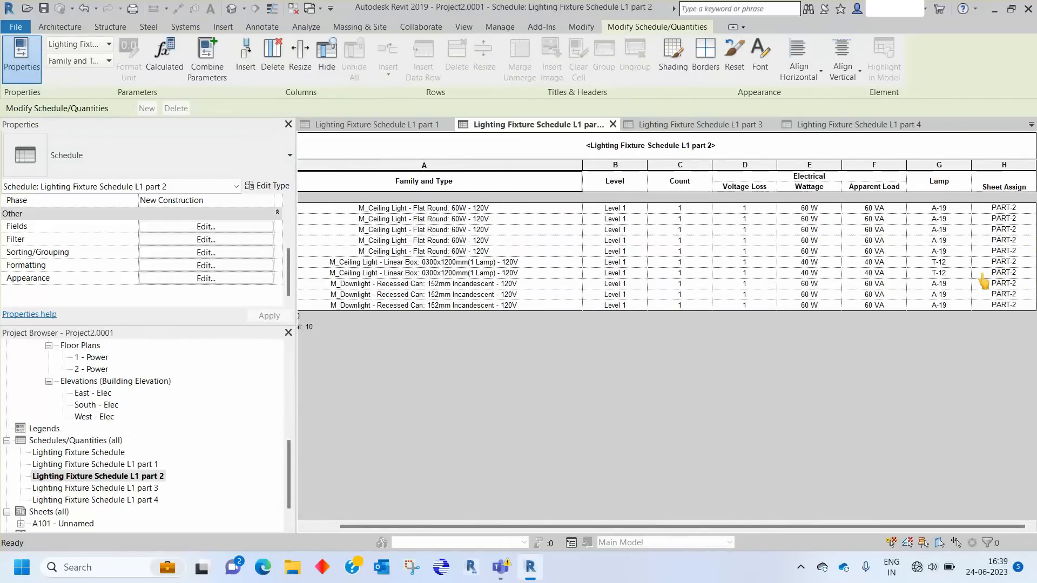
# Open Lighting Fixture Schedule L1 part 3 and set its Sheet Assign filter to PART-3
pyautogui.doubleClick(150, 489)
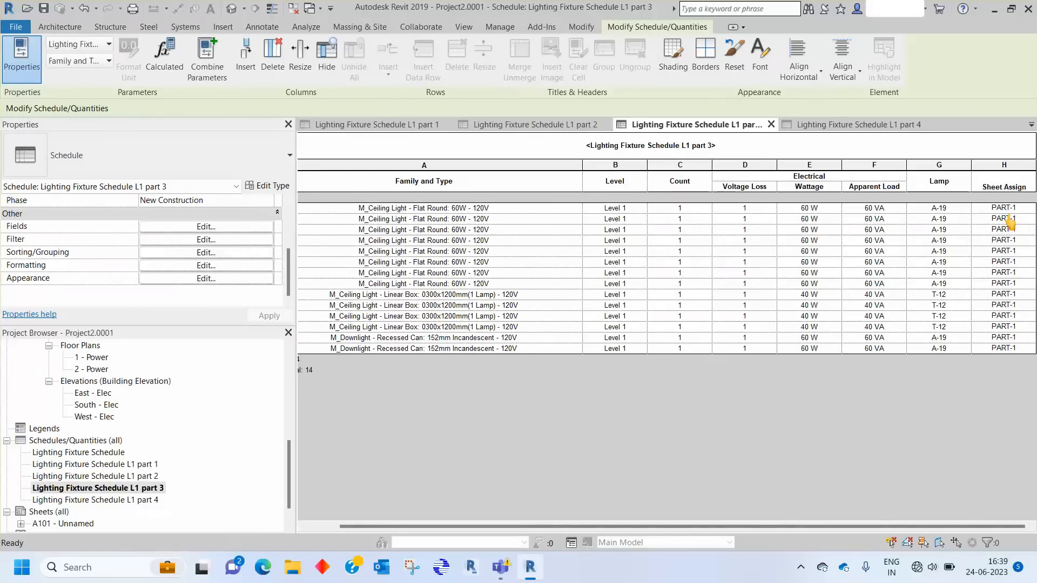
pyautogui.click(204, 241)
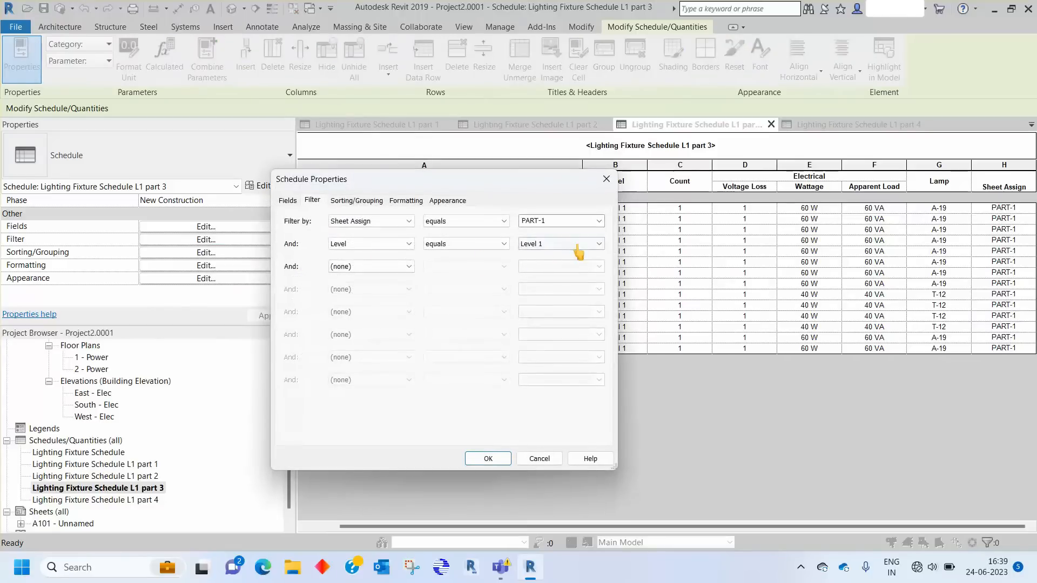
pyautogui.click(599, 221)
pyautogui.click(540, 248)
pyautogui.click(487, 459)
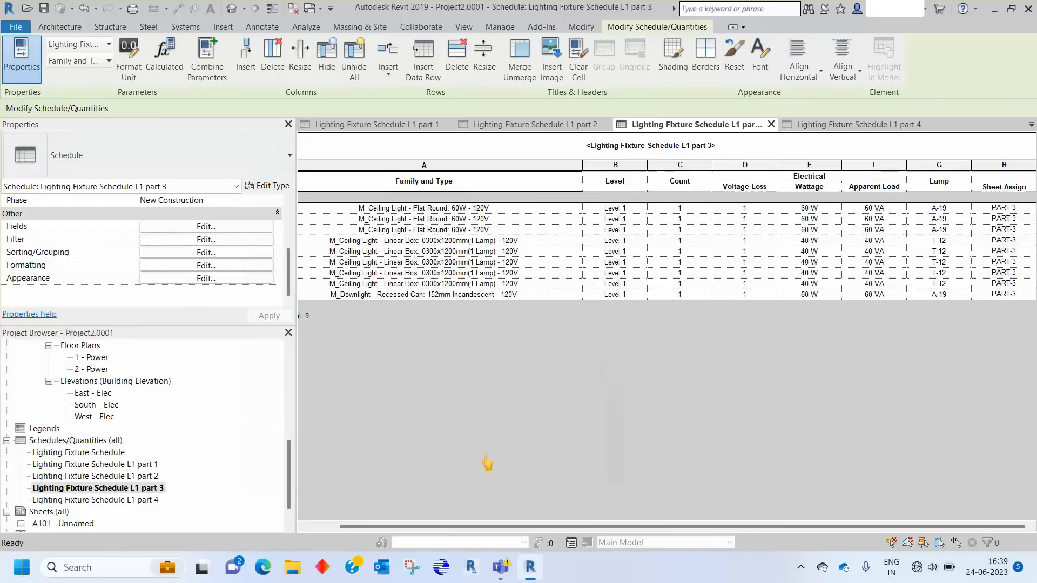
# Open Lighting Fixture Schedule L1 part 4 and set its Sheet Assign filter to PART-4
pyautogui.doubleClick(148, 502)
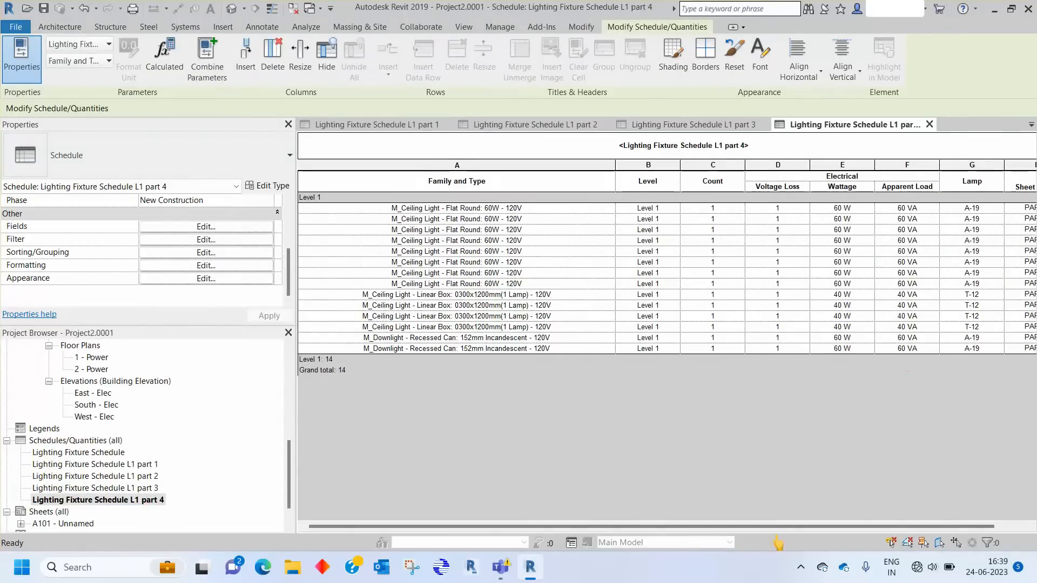
pyautogui.moveTo(781, 527); pyautogui.dragTo(865, 532)
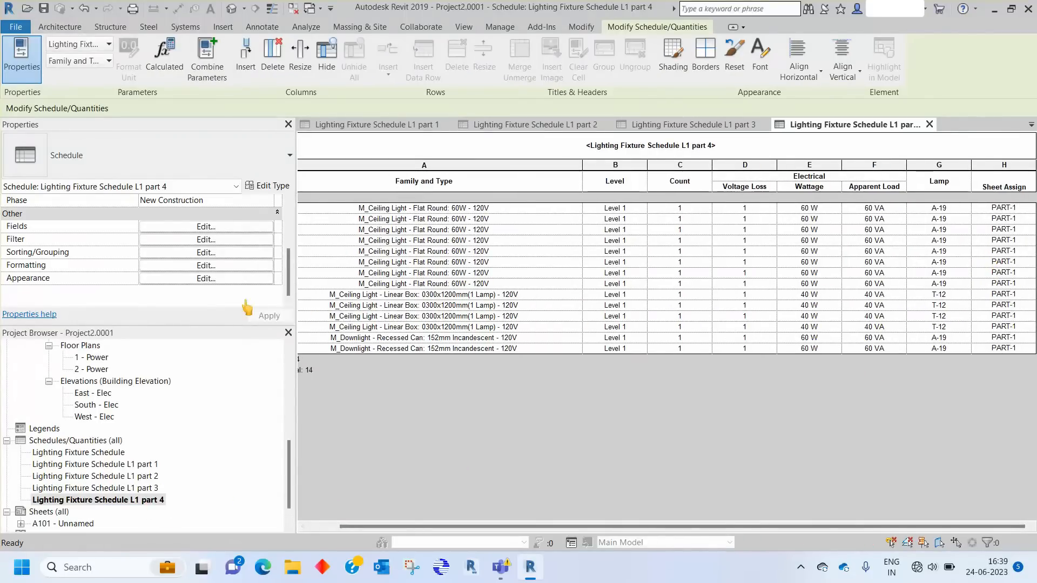
pyautogui.click(206, 239)
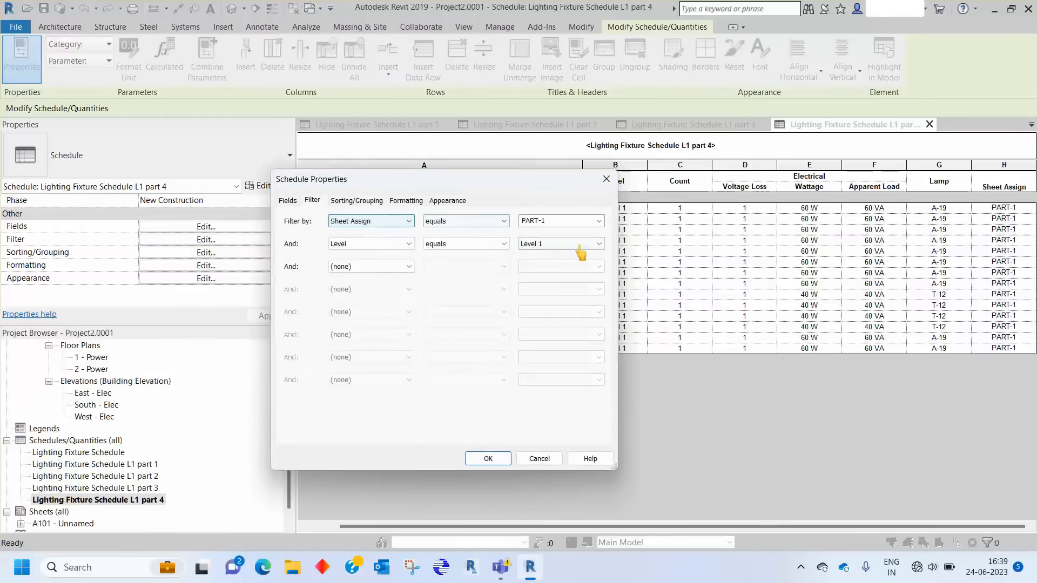
pyautogui.click(600, 221)
pyautogui.click(554, 258)
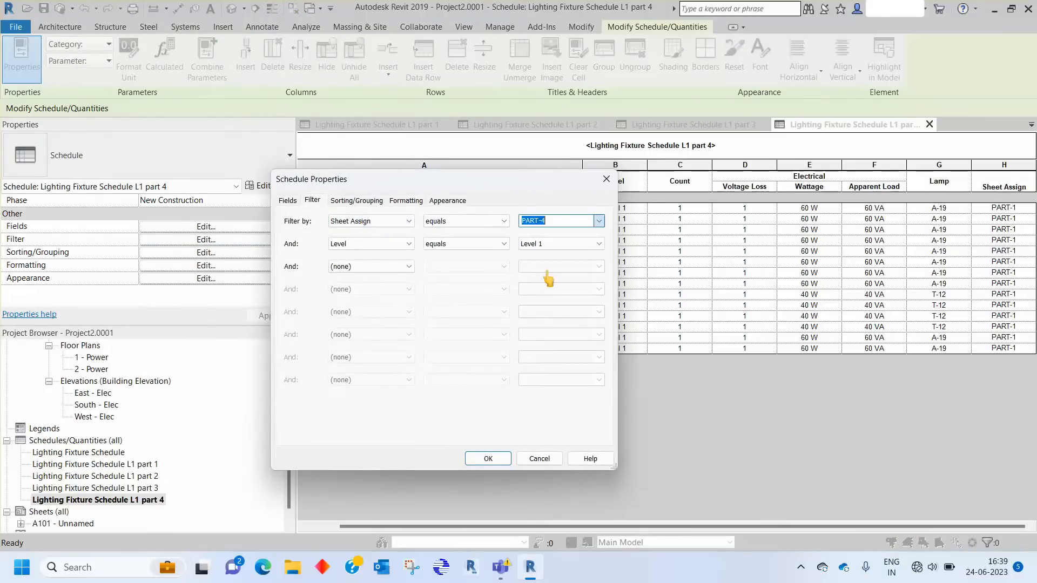
pyautogui.click(491, 460)
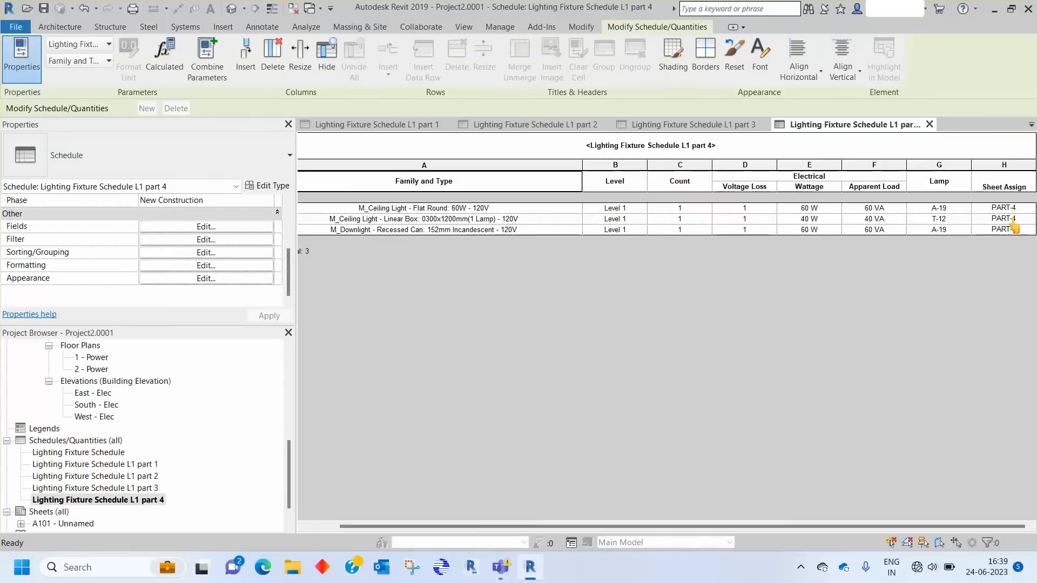
# Open sheet A101 and examine the ceiling plan and lighting fixture schedules placed on it
pyautogui.click(290, 462)
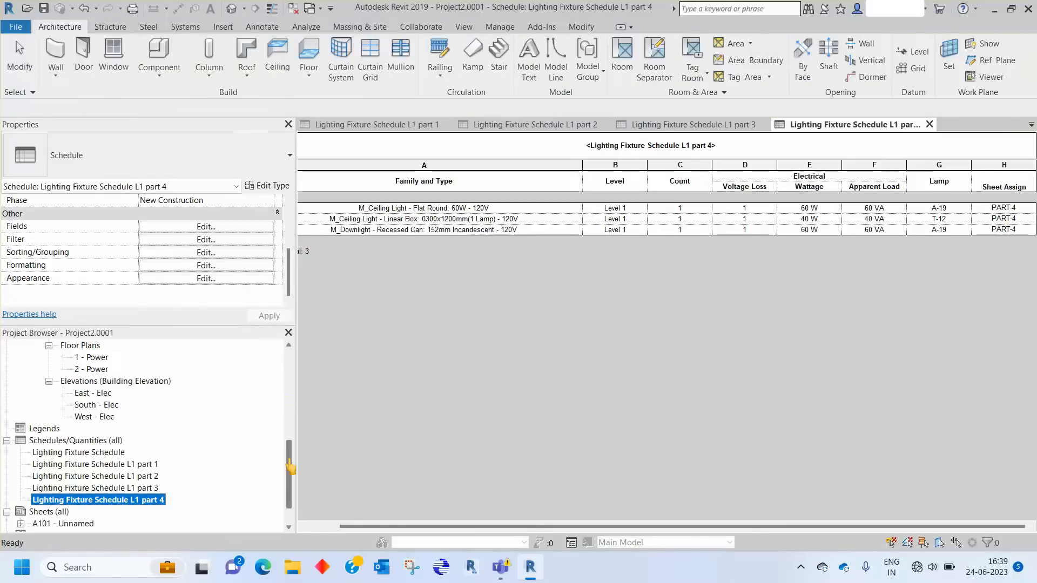
pyautogui.scroll(-1, 147, 435)
pyautogui.doubleClick(62, 488)
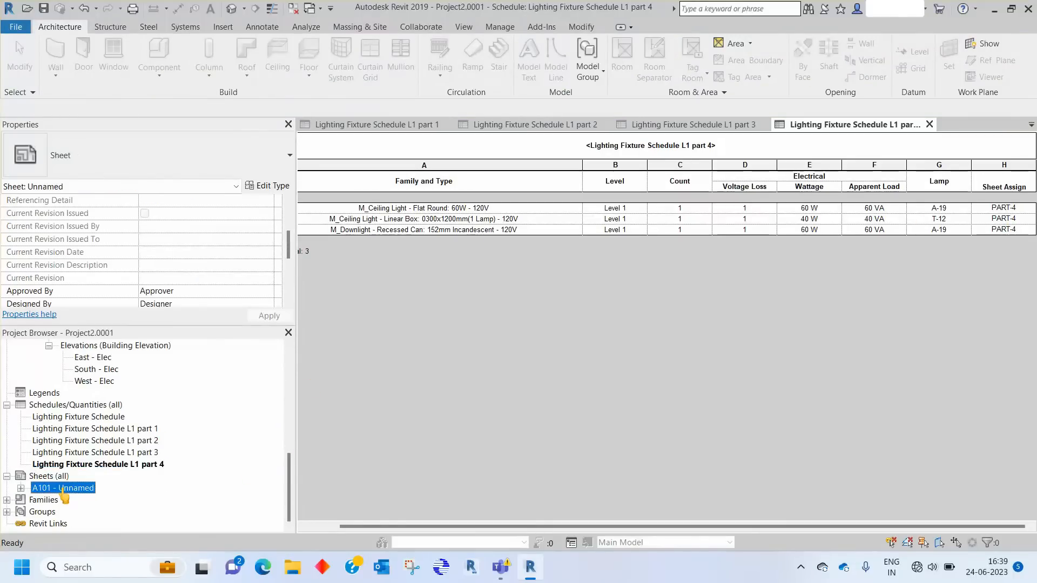
pyautogui.scroll(-4, 563, 351)
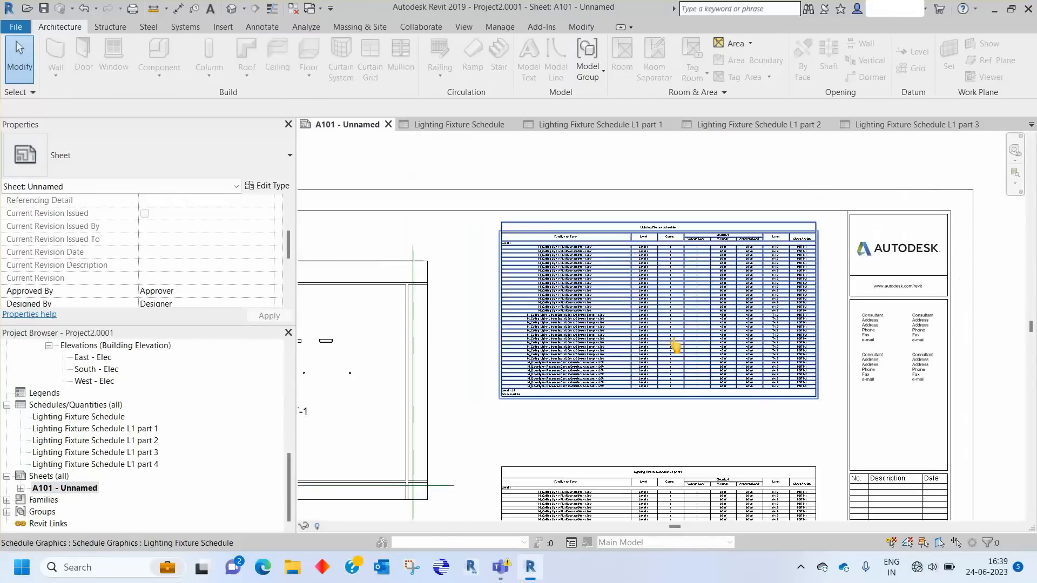
pyautogui.scroll(2, 681, 456)
pyautogui.scroll(2, 680, 450)
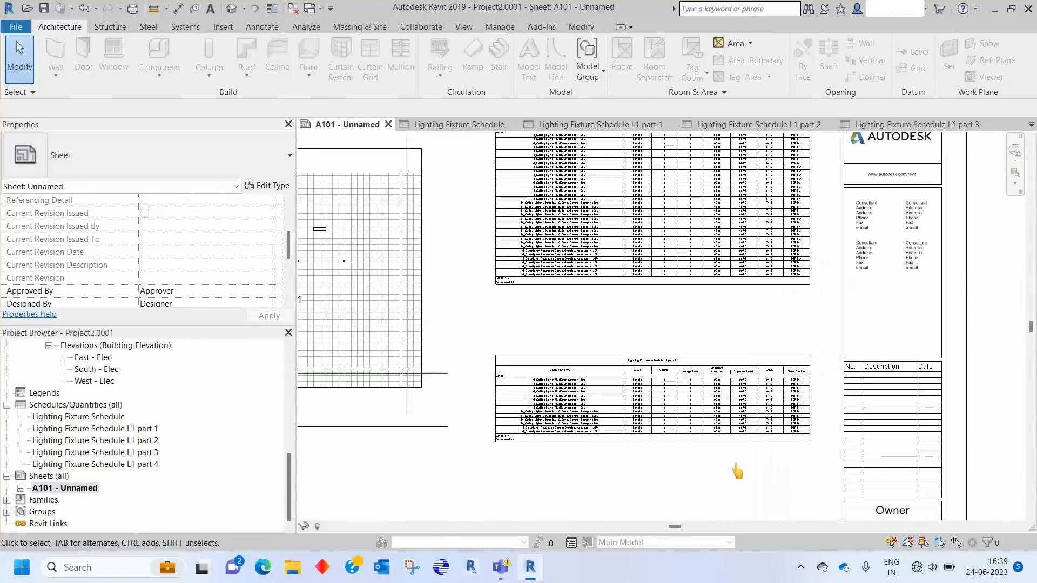
pyautogui.scroll(-2, 667, 306)
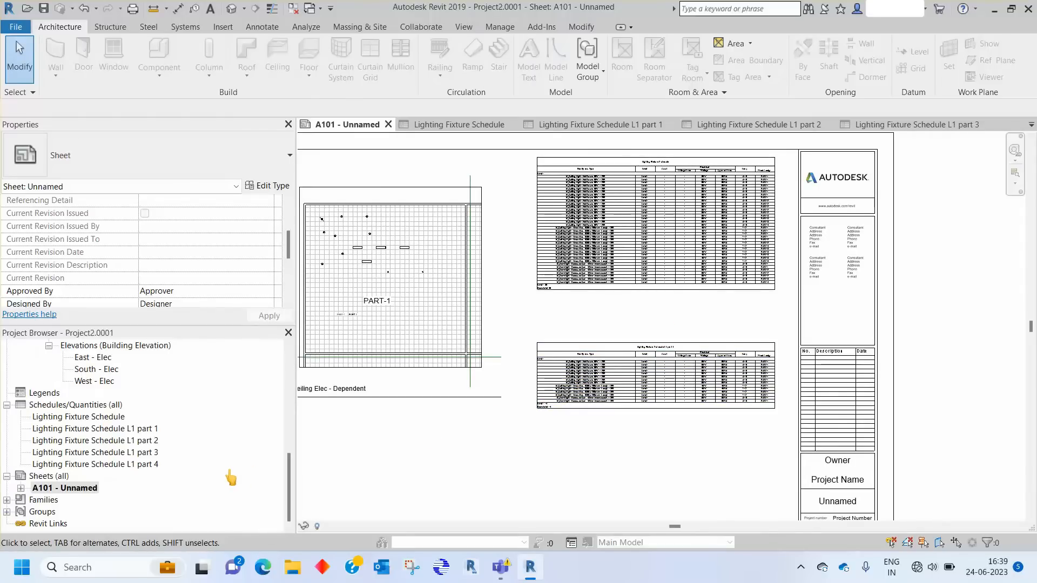
# Create a new sheet with the A1 metric titleblock and place the 1 - Ceiling Elec - Dependent 2 view on it
pyautogui.rightClick(54, 477)
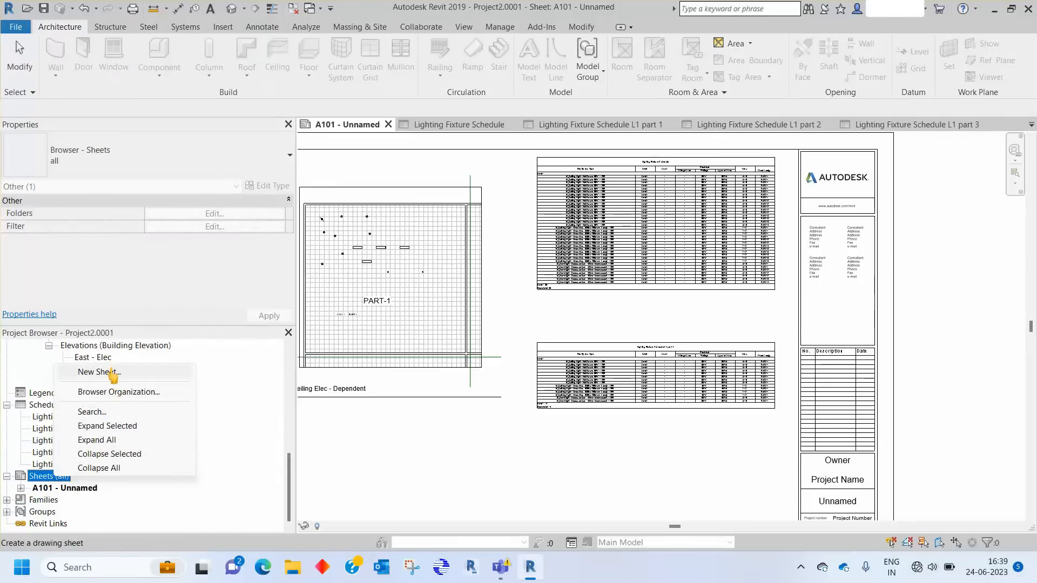
pyautogui.click(112, 372)
pyautogui.click(553, 430)
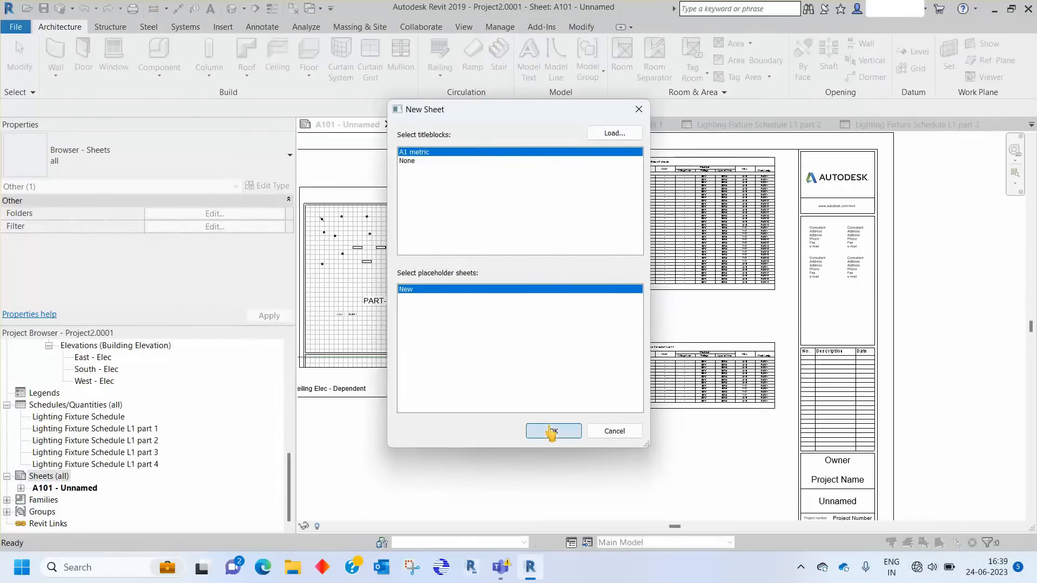
pyautogui.moveTo(291, 478); pyautogui.dragTo(290, 378)
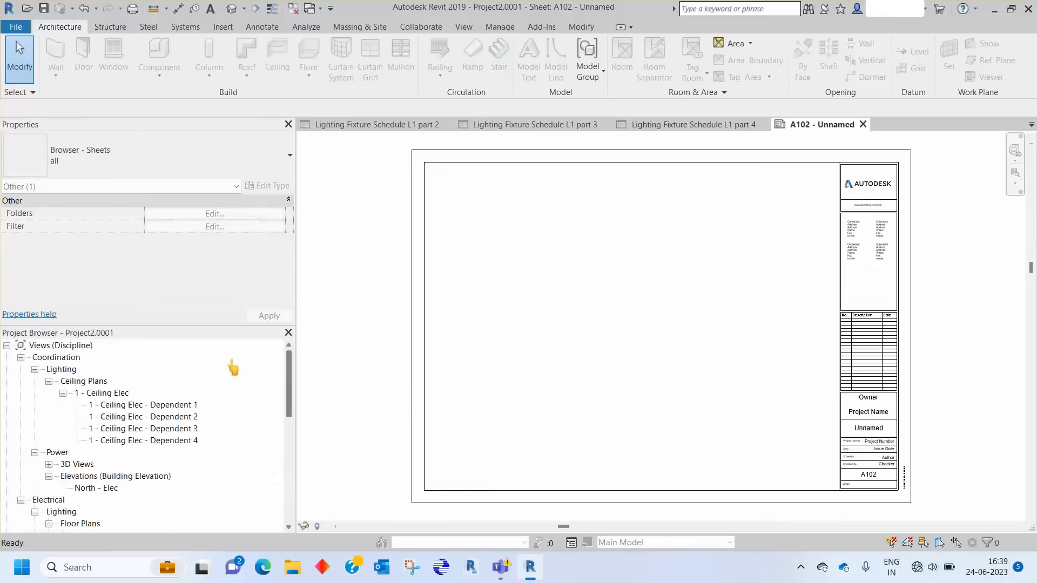
pyautogui.click(152, 417)
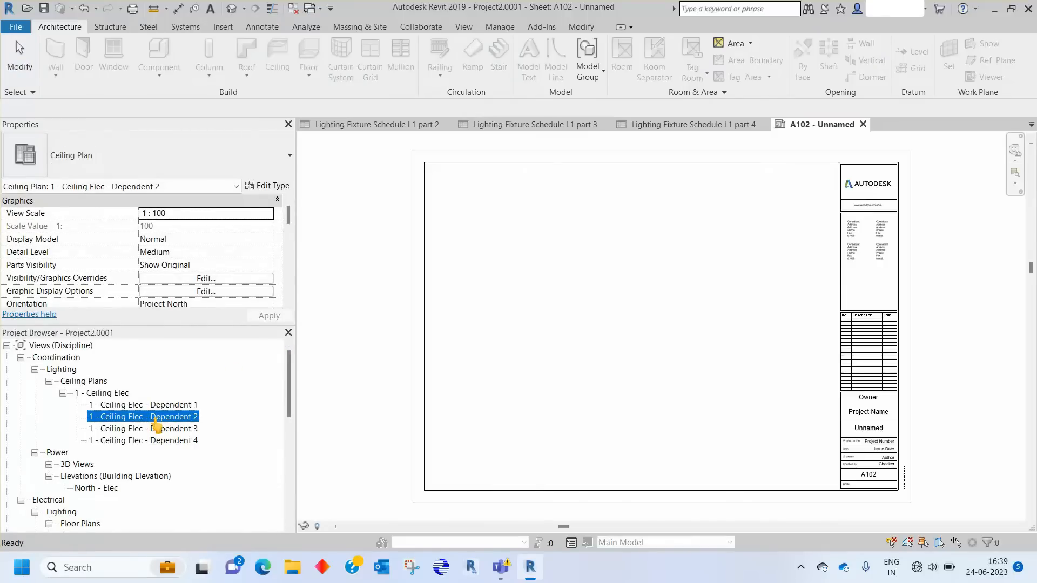
pyautogui.moveTo(598, 268); pyautogui.dragTo(546, 269)
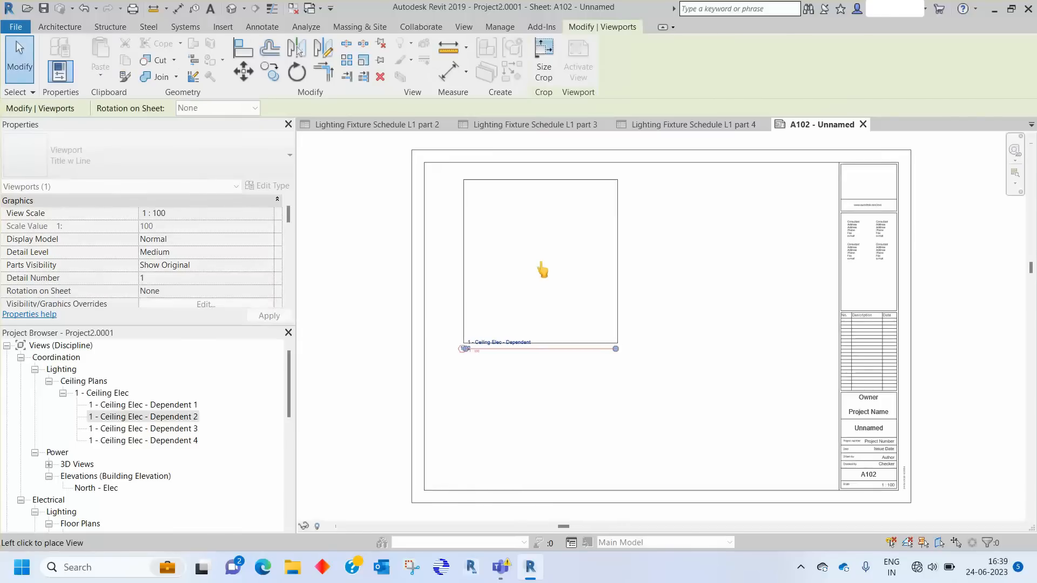
pyautogui.click(542, 270)
# Place Lighting Fixture Schedule L1 part 2 on sheet A102, between the PART-2 ceiling plan and the title block, and check its rows
pyautogui.moveTo(289, 416); pyautogui.dragTo(288, 486)
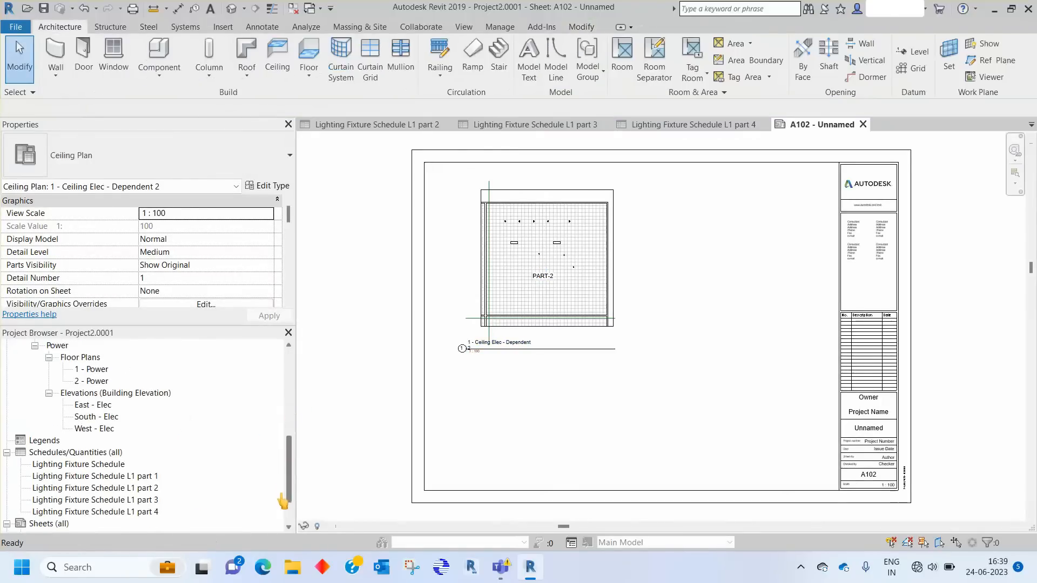
pyautogui.click(133, 488)
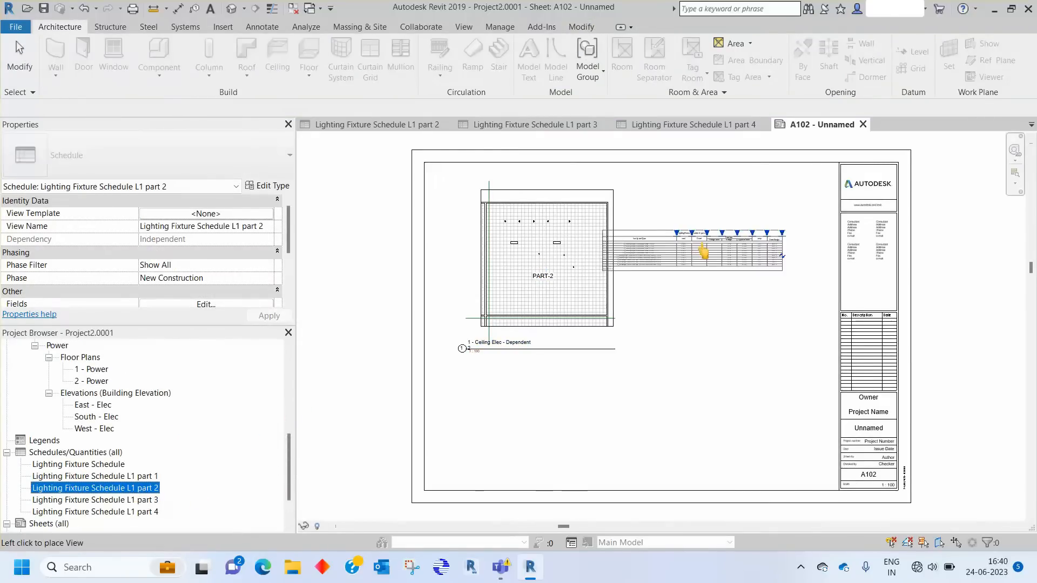
pyautogui.click(728, 220)
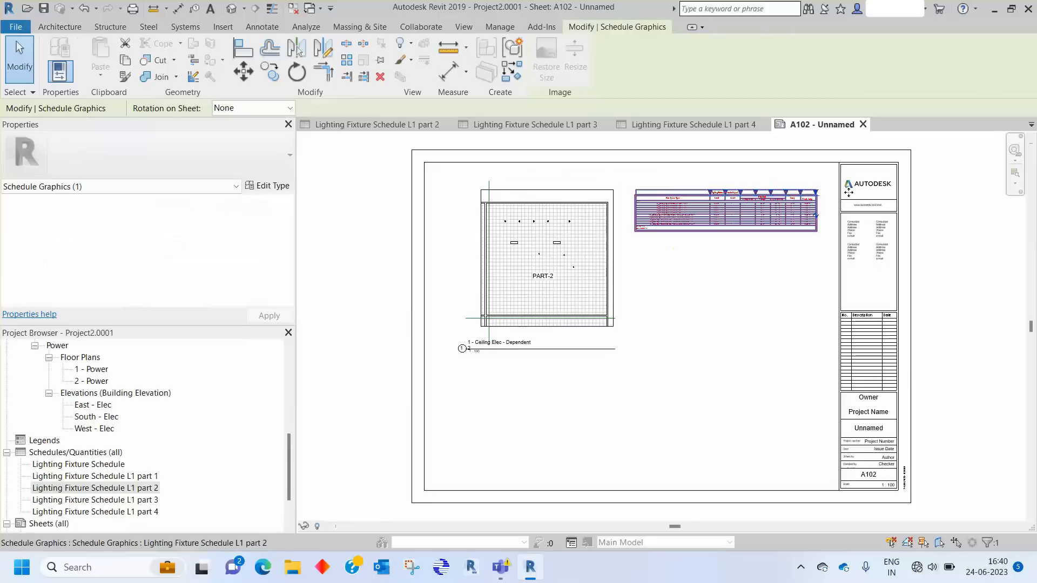
pyautogui.scroll(5, 806, 269)
pyautogui.scroll(-8, 806, 269)
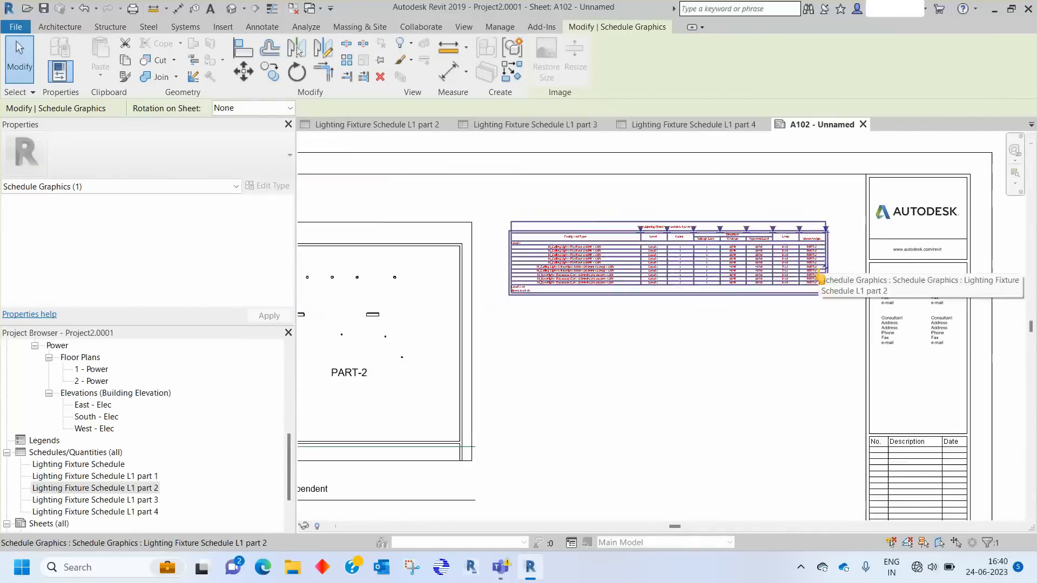
pyautogui.press('Escape')
pyautogui.scroll(-2, 113, 489)
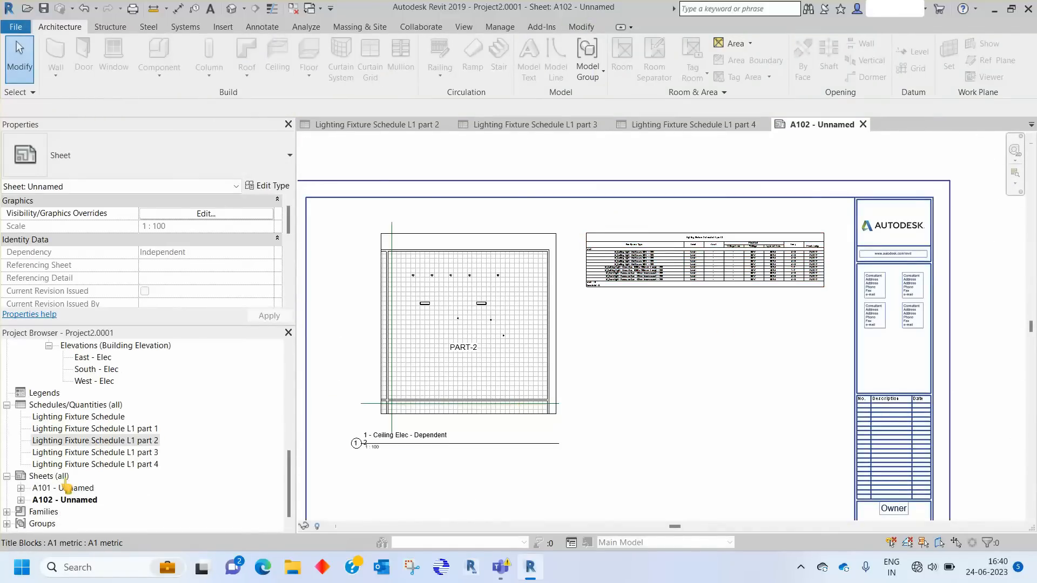
# Create another sheet with the default titleblock and place the 1 - Ceiling Elec - Dependent 3 view on it
pyautogui.rightClick(62, 477)
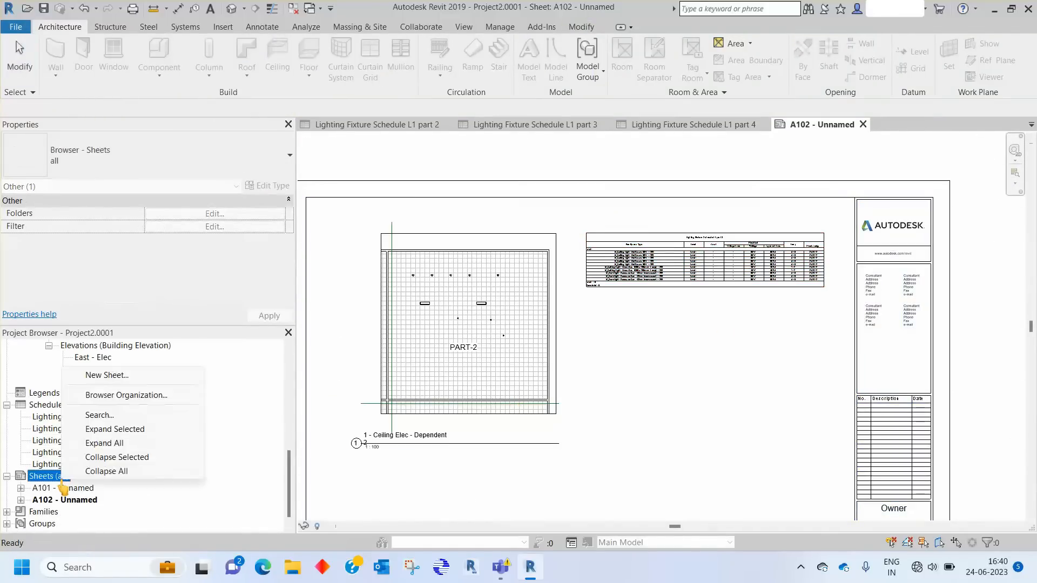
pyautogui.click(107, 375)
pyautogui.click(538, 431)
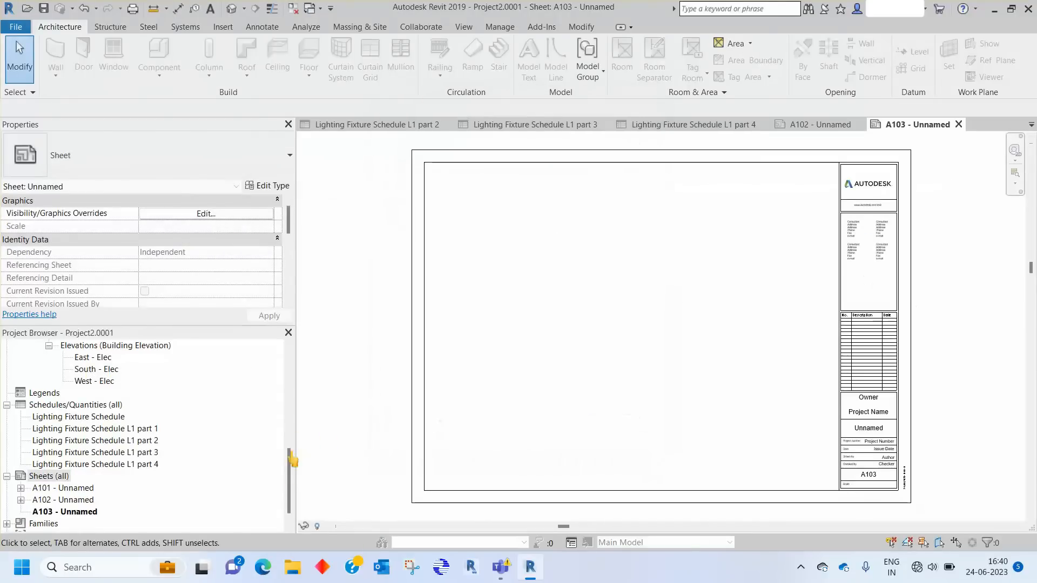
pyautogui.scroll(10, 195, 427)
pyautogui.click(178, 429)
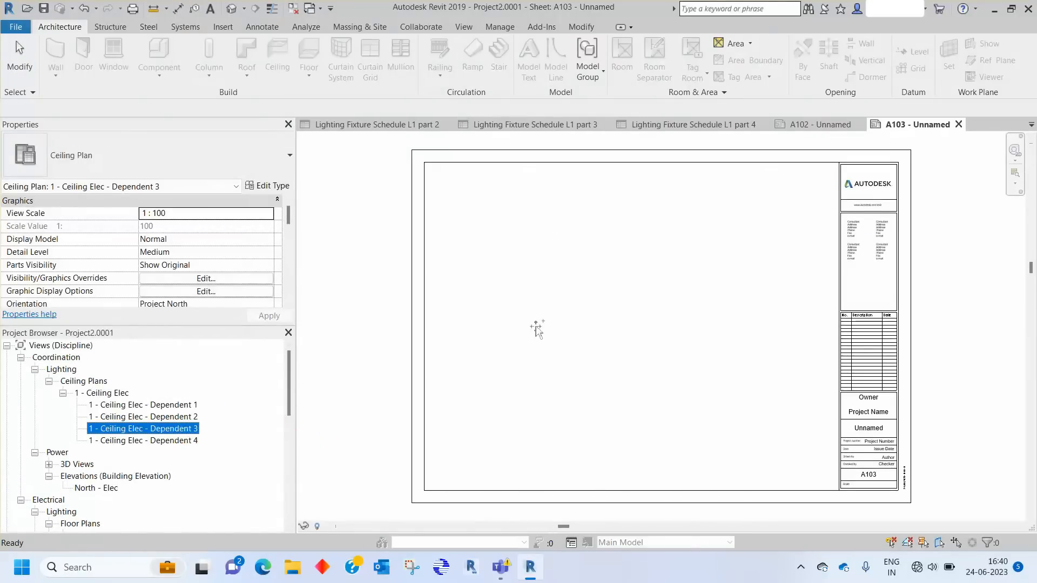
pyautogui.moveTo(537, 330); pyautogui.dragTo(539, 277)
pyautogui.click(536, 273)
# Place Lighting Fixture Schedule L1 part 3 on sheet A103 beside the PART-3 ceiling plan and check its rows
pyautogui.scroll(-2, 288, 450)
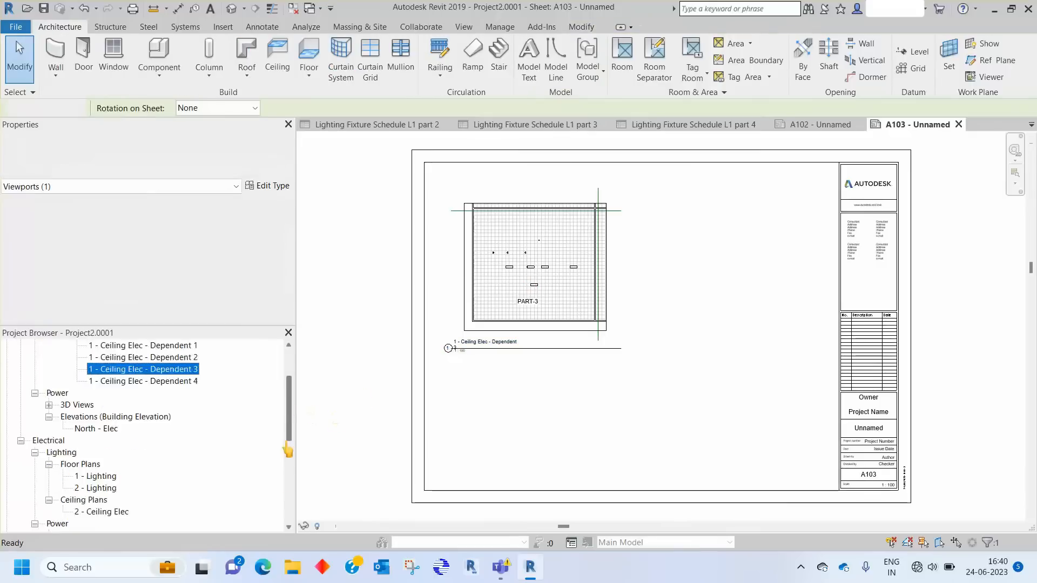
pyautogui.scroll(-5, 288, 450)
pyautogui.click(117, 477)
pyautogui.moveTo(739, 309); pyautogui.dragTo(725, 273)
pyautogui.click(724, 246)
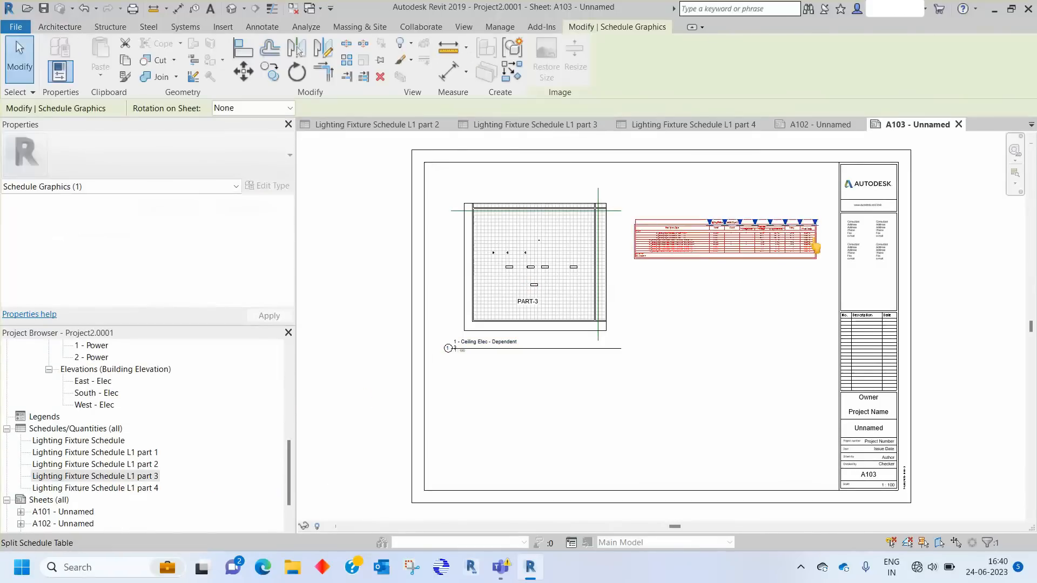
pyautogui.scroll(5, 816, 247)
pyautogui.scroll(-3, 816, 248)
pyautogui.scroll(2, 500, 398)
pyautogui.scroll(-2, 783, 322)
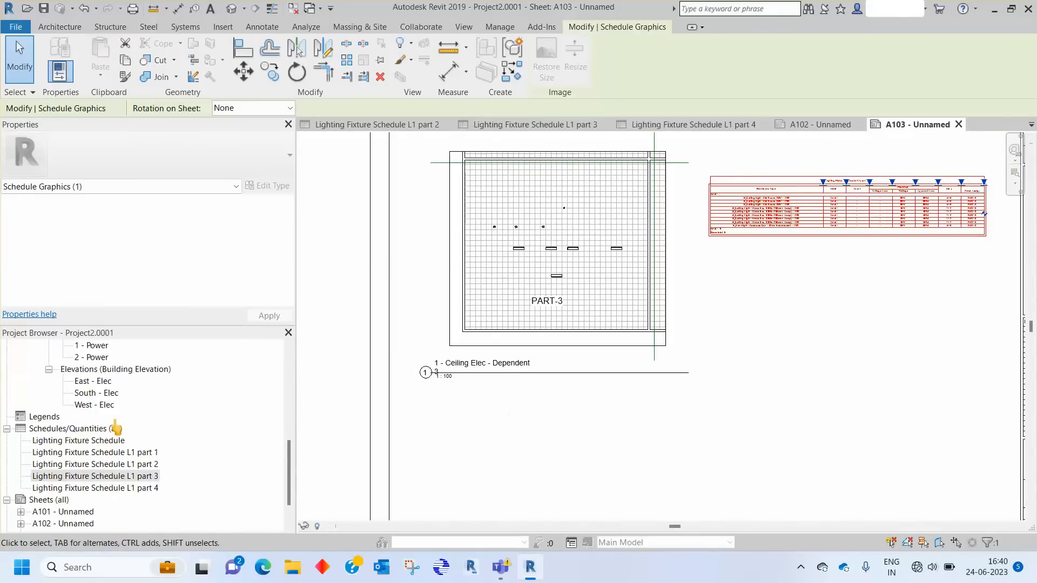
# Create a further sheet with the default titleblock and place the 1 - Ceiling Elec - Dependent 4 view on it
pyautogui.scroll(-1, 115, 424)
pyautogui.click(48, 464)
pyautogui.rightClick(48, 464)
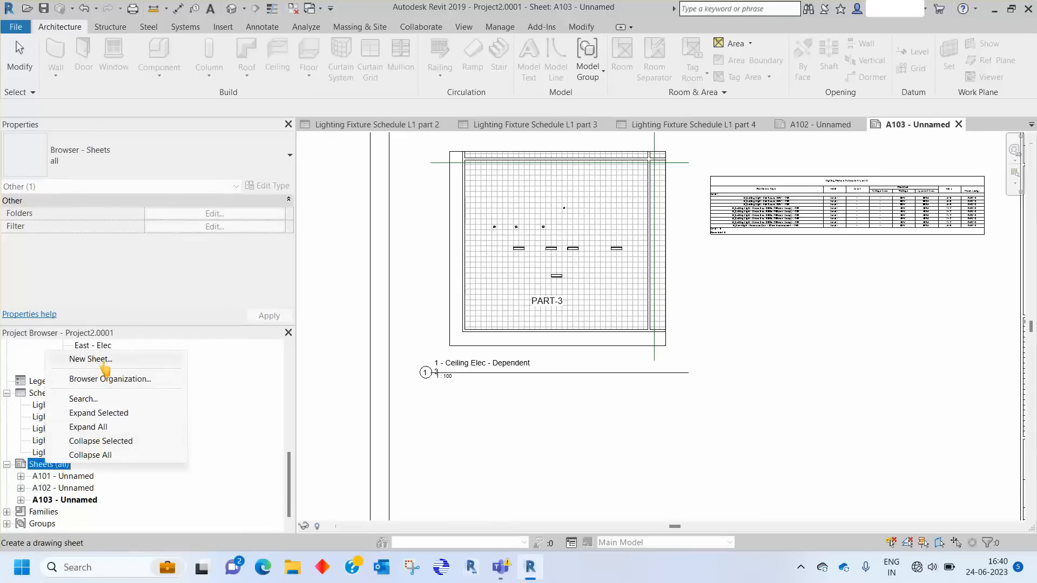
pyautogui.click(91, 359)
pyautogui.click(554, 431)
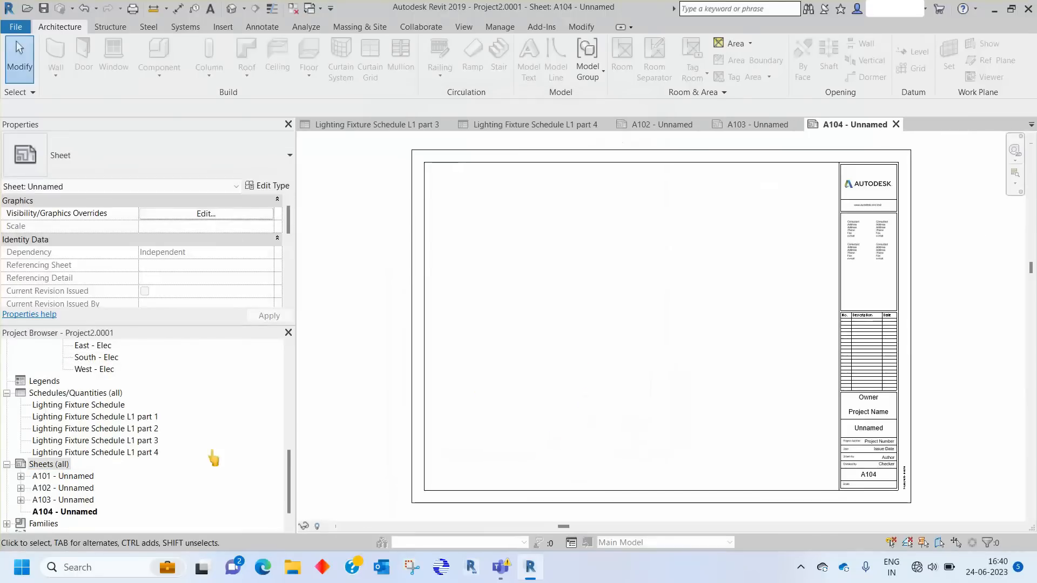
pyautogui.moveTo(287, 478); pyautogui.dragTo(287, 378)
pyautogui.click(157, 441)
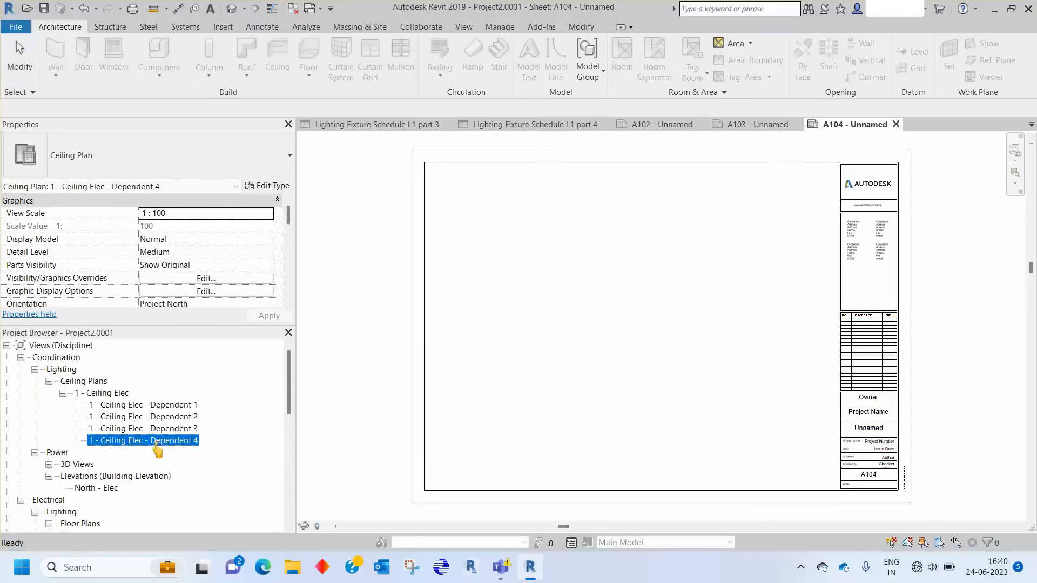
pyautogui.moveTo(597, 310); pyautogui.dragTo(597, 285)
pyautogui.click(485, 258)
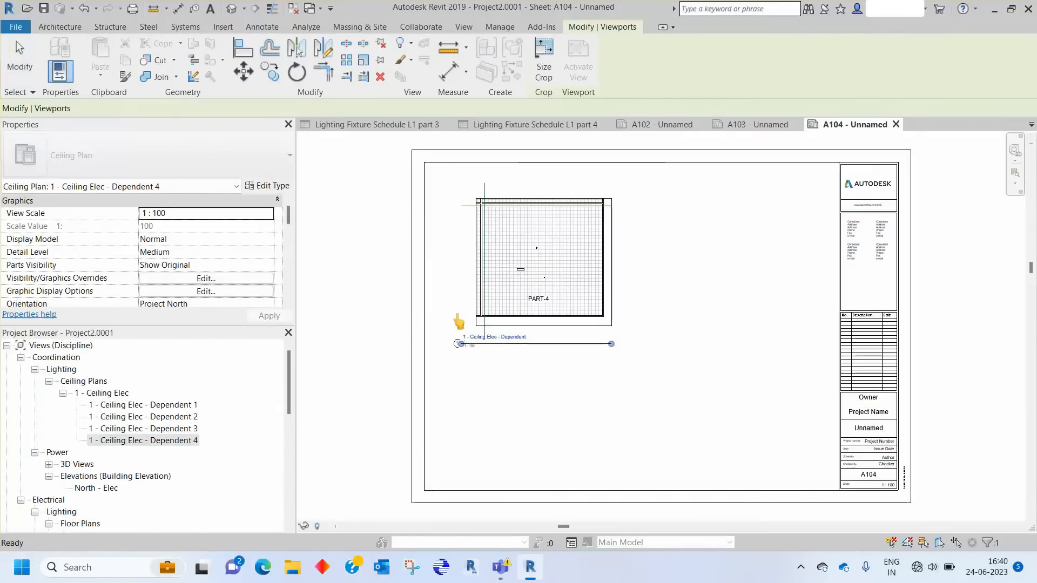
# Place Lighting Fixture Schedule L1 part 4 on sheet A104 beside the PART-4 ceiling plan
pyautogui.moveTo(289, 410); pyautogui.dragTo(282, 510)
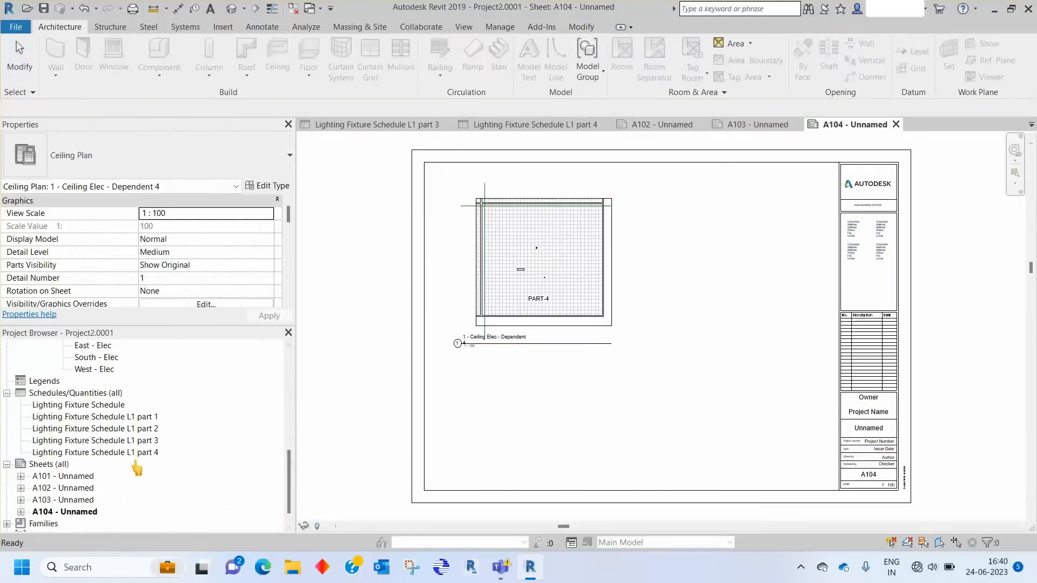
pyautogui.click(141, 452)
pyautogui.moveTo(208, 459); pyautogui.dragTo(731, 313)
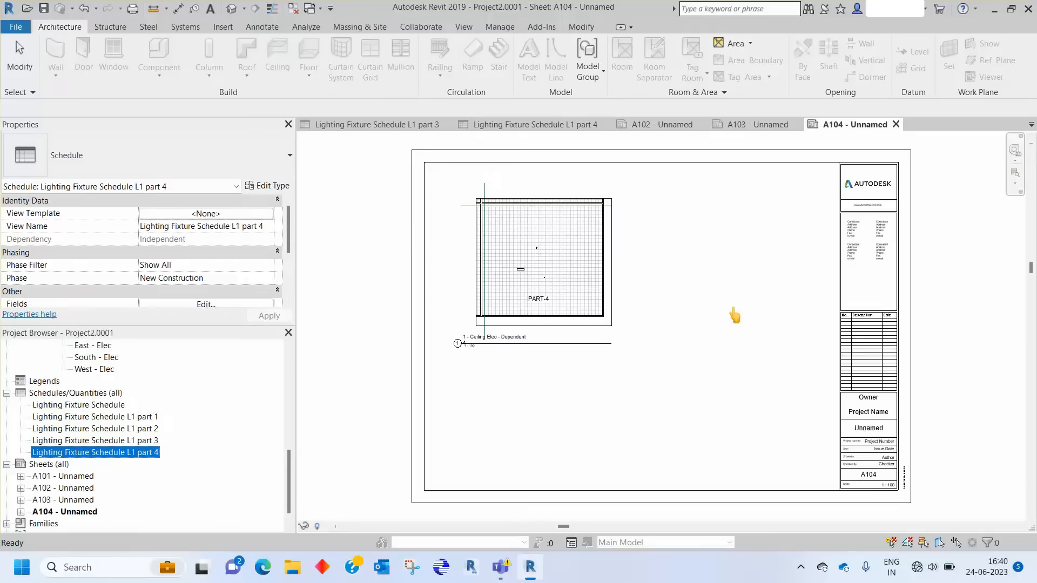
pyautogui.click(729, 230)
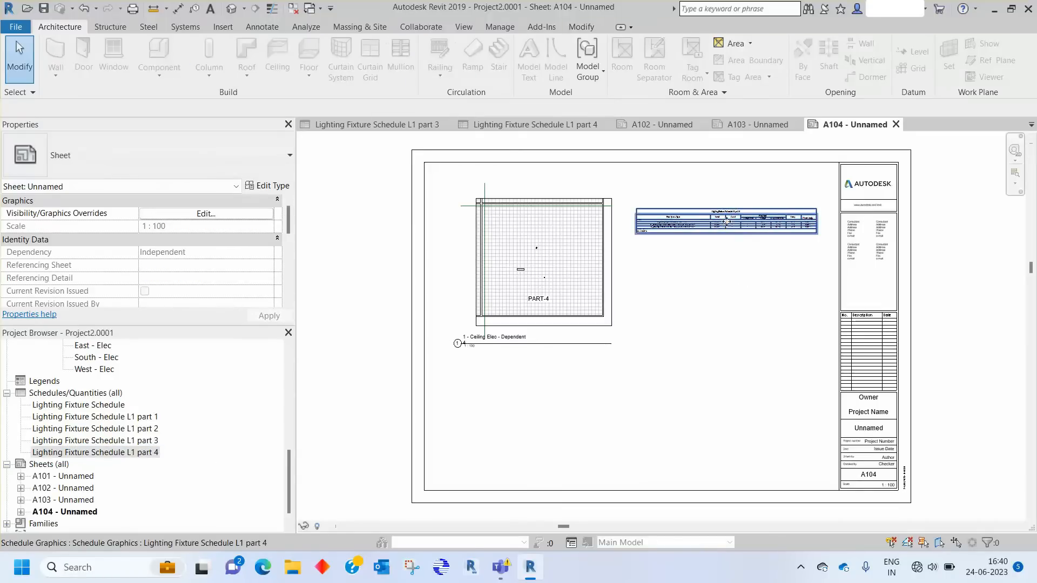
# Rename sheet A101 as P1, keeping its sheet number
pyautogui.click(64, 476)
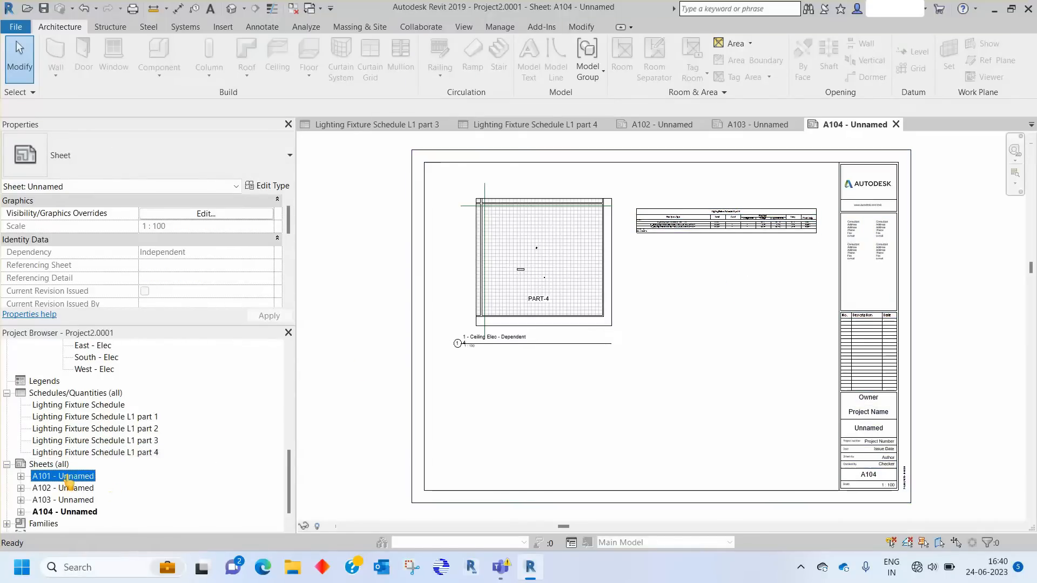
pyautogui.rightClick(81, 475)
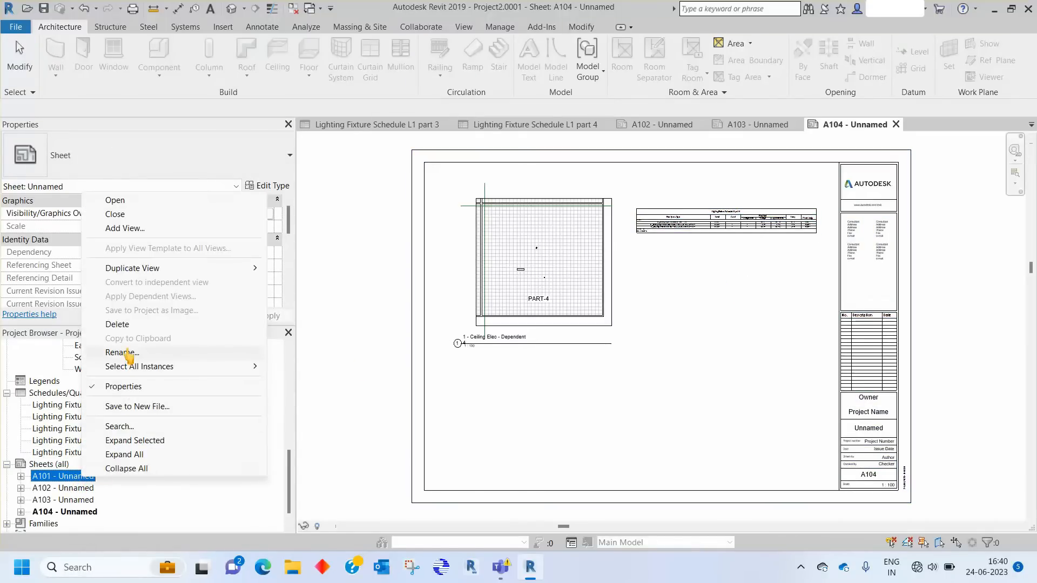
pyautogui.click(126, 352)
pyautogui.press('Tab')
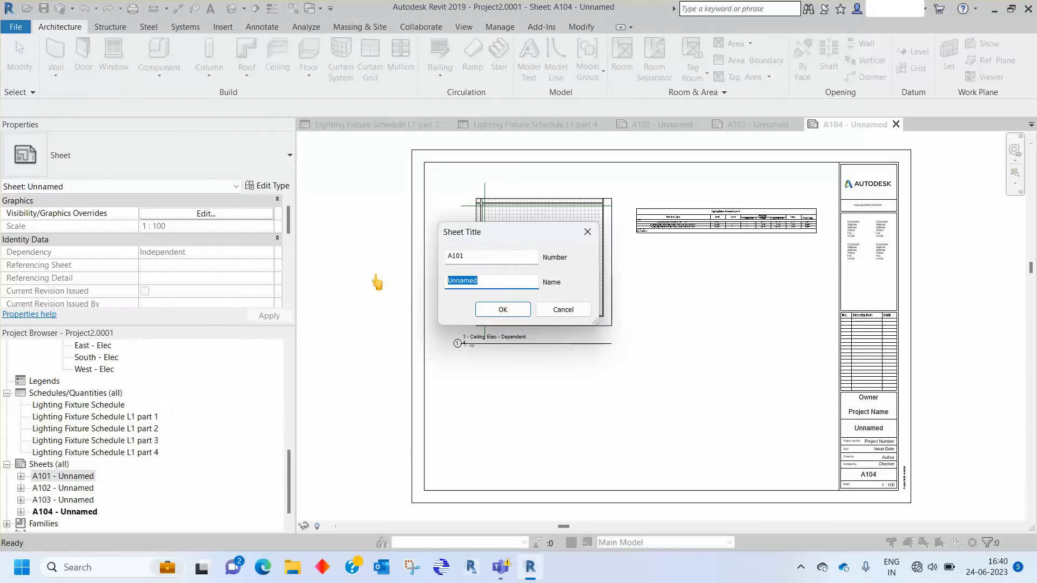
pyautogui.write('P1')
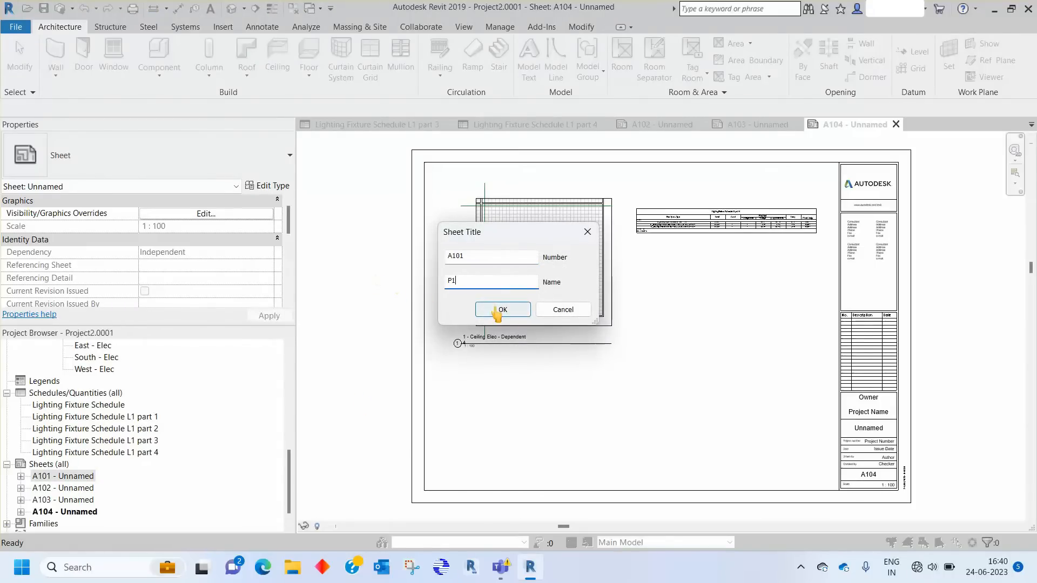
pyautogui.click(493, 309)
# Rename sheet A102 as P2, keeping its sheet number
pyautogui.click(78, 489)
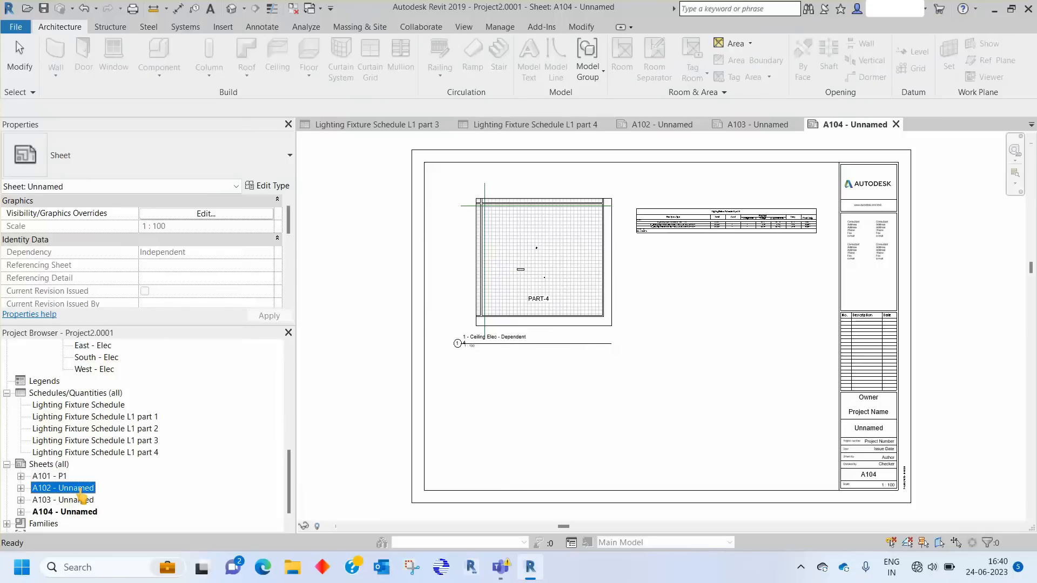
pyautogui.rightClick(81, 488)
pyautogui.click(134, 367)
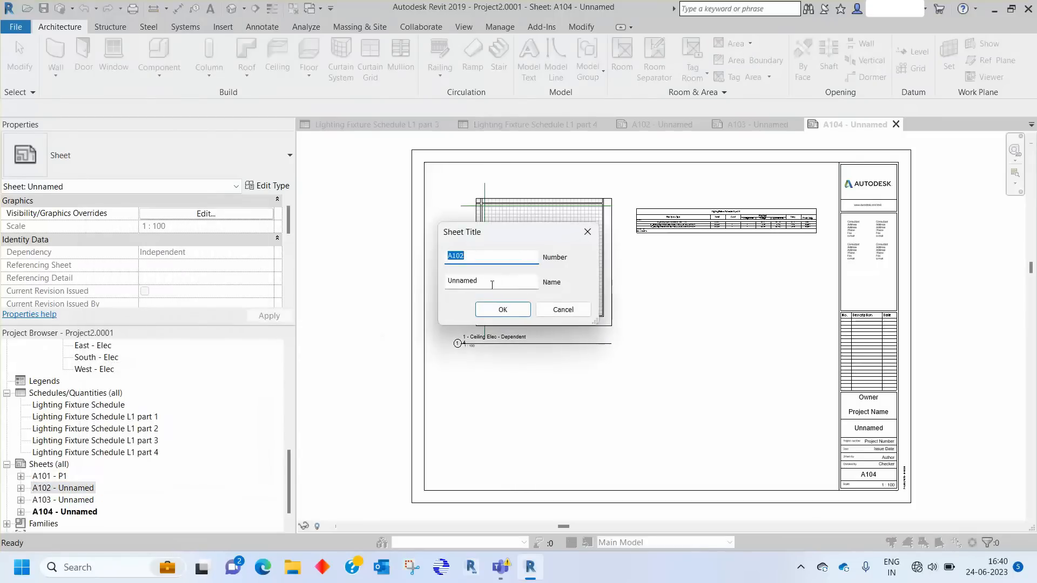
pyautogui.press('Tab')
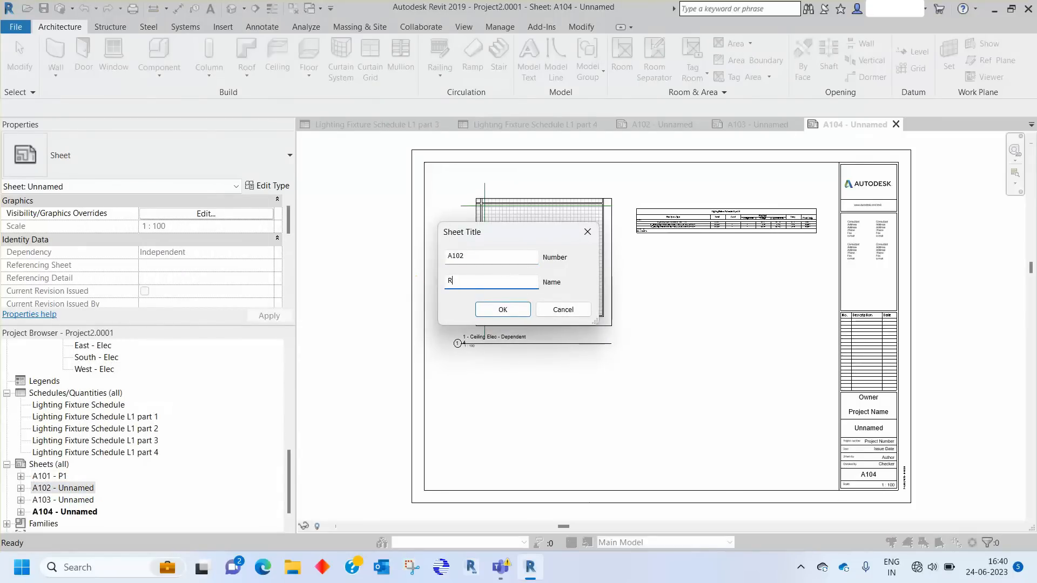
pyautogui.write('P2')
pyautogui.click(503, 309)
# Change the sheet number of A103 to P3
pyautogui.rightClick(63, 500)
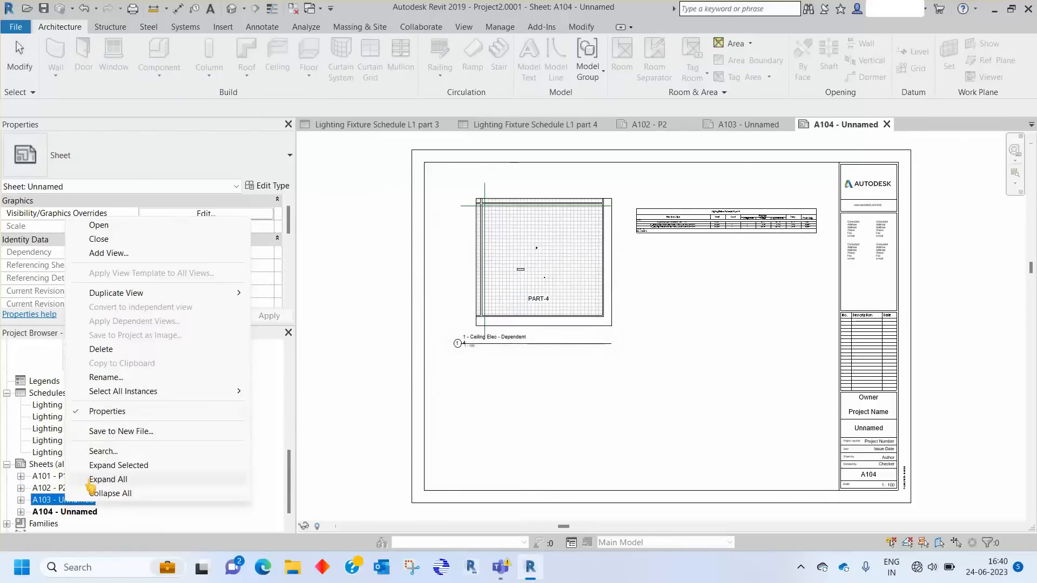
pyautogui.click(108, 377)
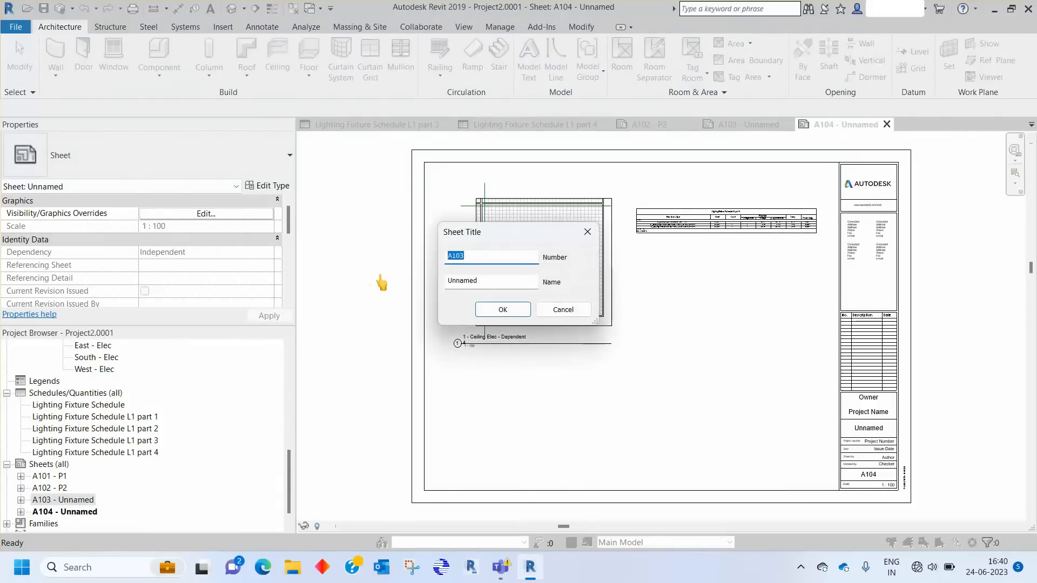
pyautogui.write('P3')
pyautogui.press('Return')
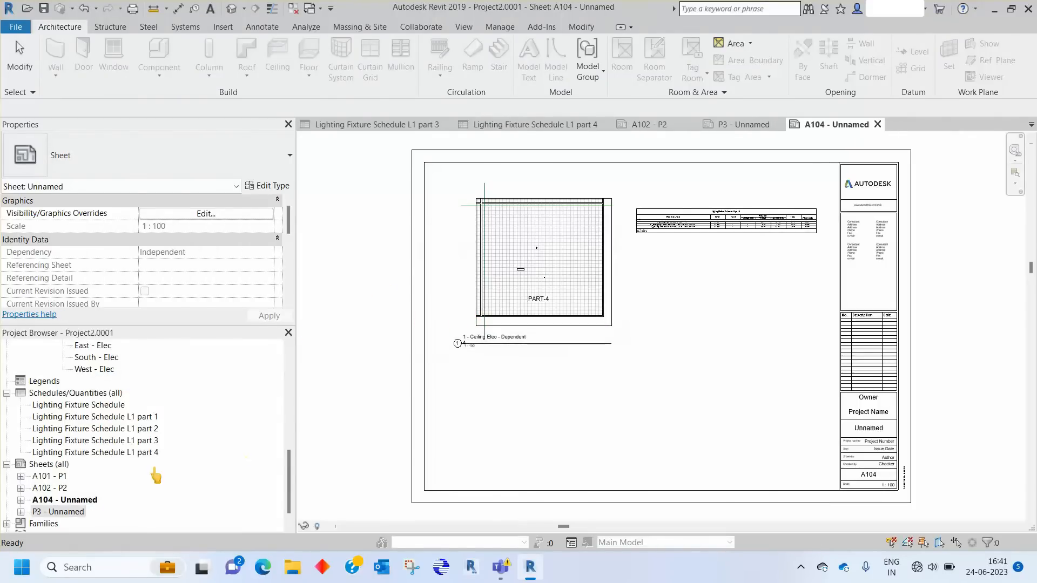
pyautogui.rightClick(76, 501)
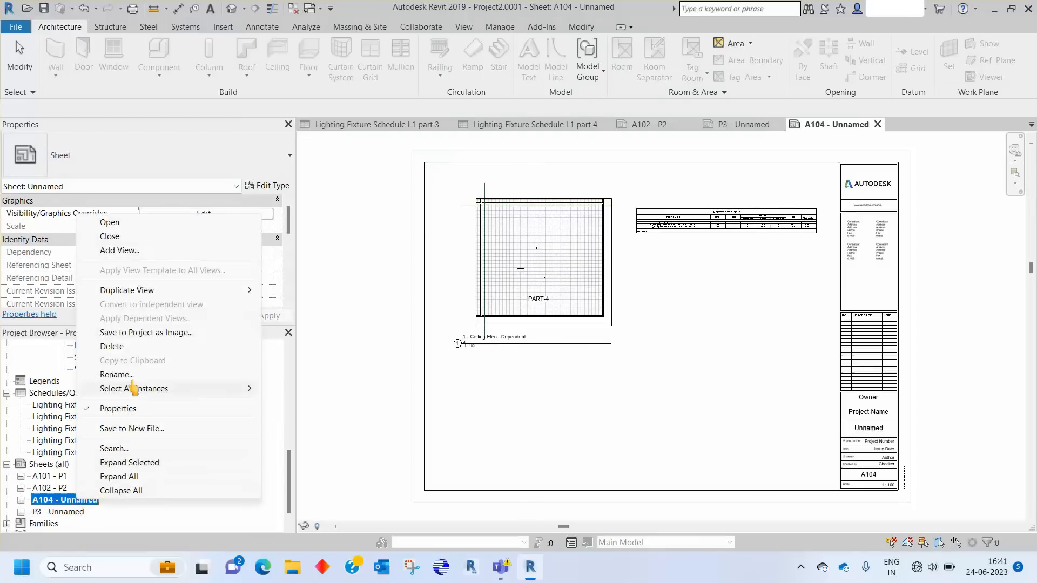
pyautogui.click(108, 376)
pyautogui.click(504, 279)
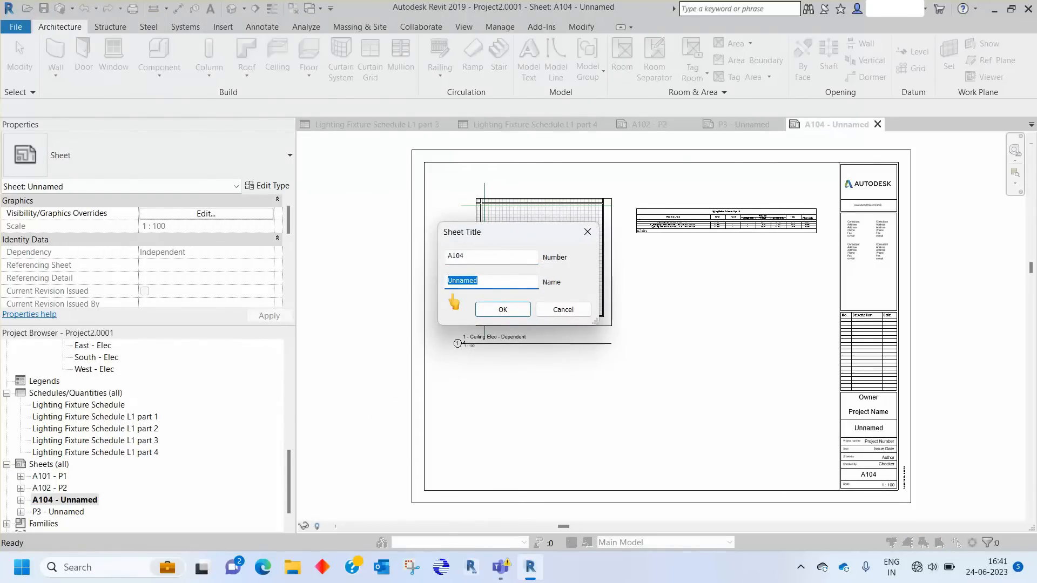
pyautogui.press('Return')
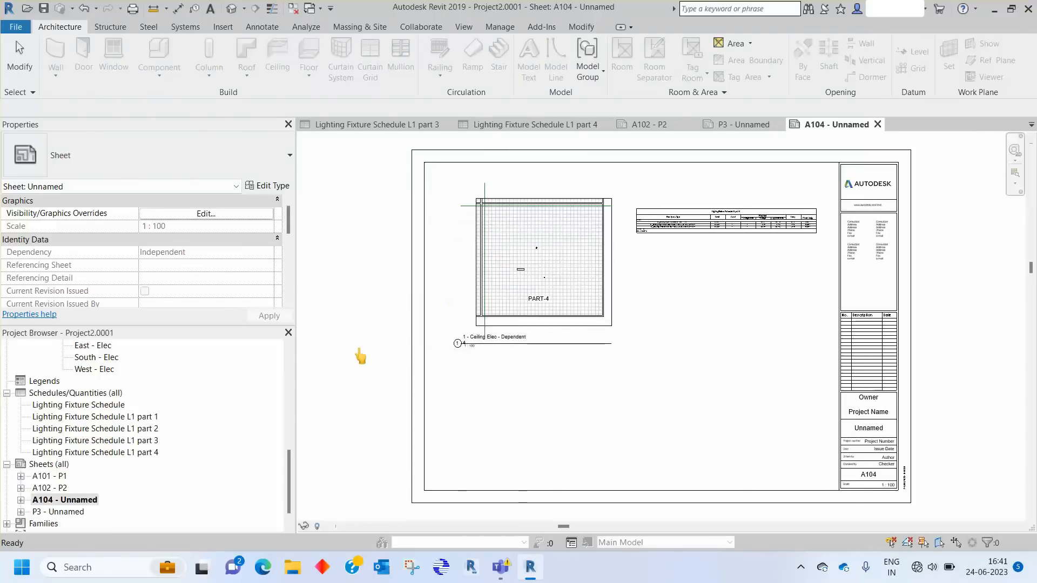
# Rename sheet A103 as P3, keeping its sheet number
pyautogui.click(63, 499)
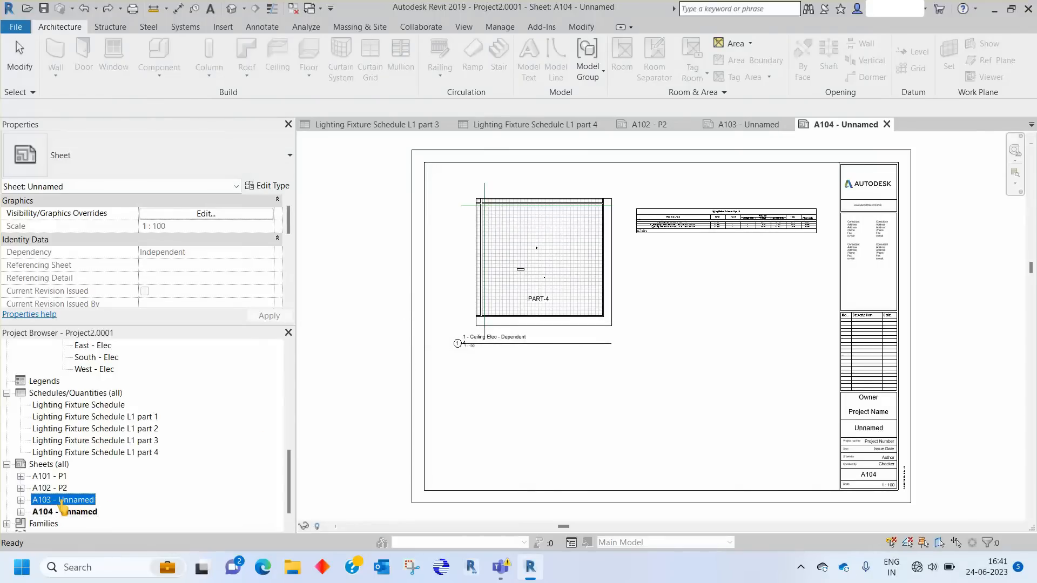
pyautogui.rightClick(62, 500)
pyautogui.click(106, 376)
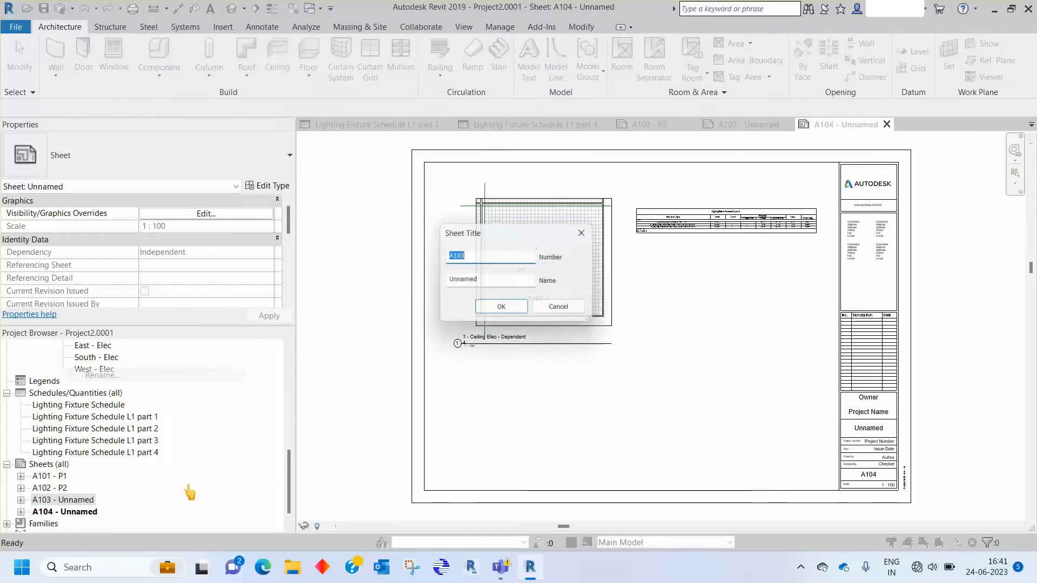
pyautogui.doubleClick(472, 279)
pyautogui.write('P3')
pyautogui.click(503, 309)
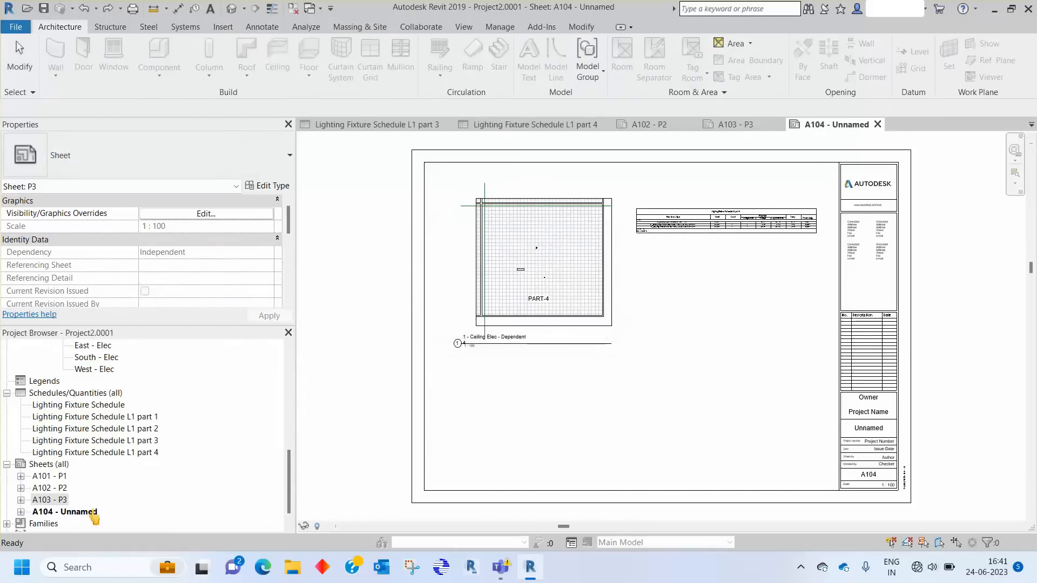
# Rename sheet A104 as P4, keeping its sheet number
pyautogui.rightClick(81, 512)
pyautogui.click(130, 390)
pyautogui.doubleClick(469, 280)
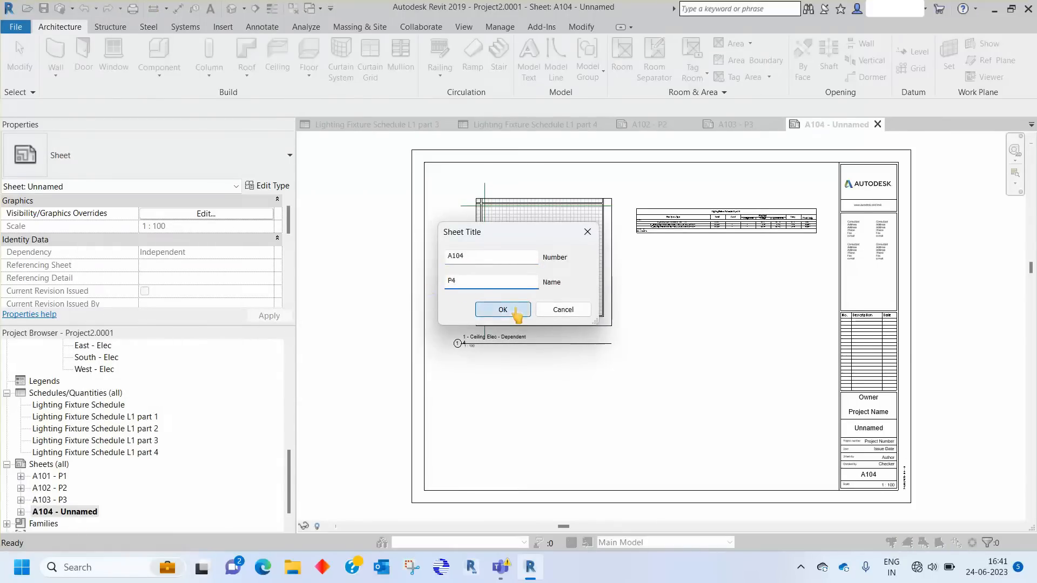
pyautogui.click(484, 311)
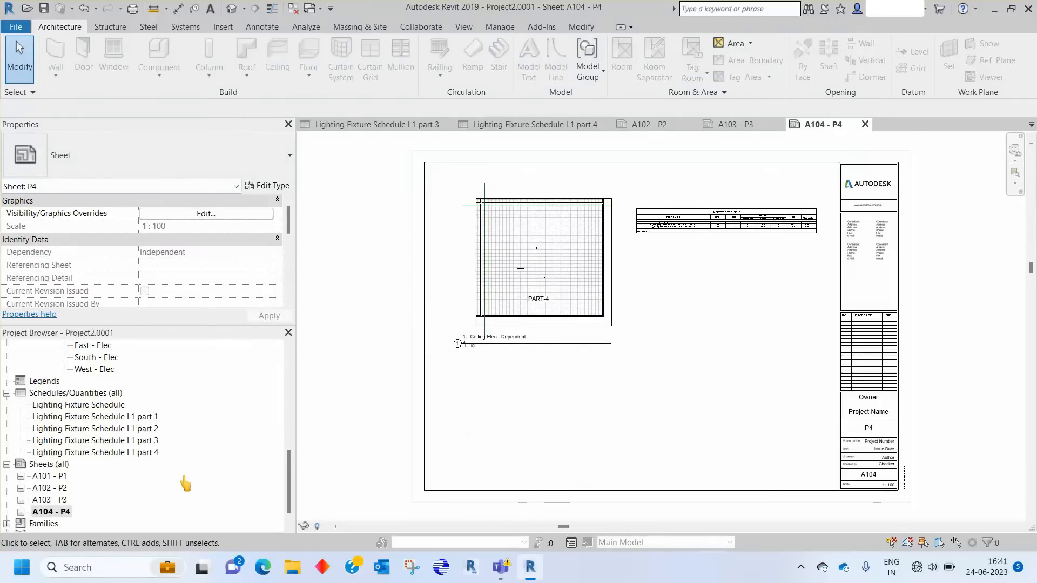
# Open sheet A101 - P1, check the Sheet Assign column of the complete Lighting Fixture Schedule and delete that schedule from the sheet
pyautogui.doubleClick(51, 476)
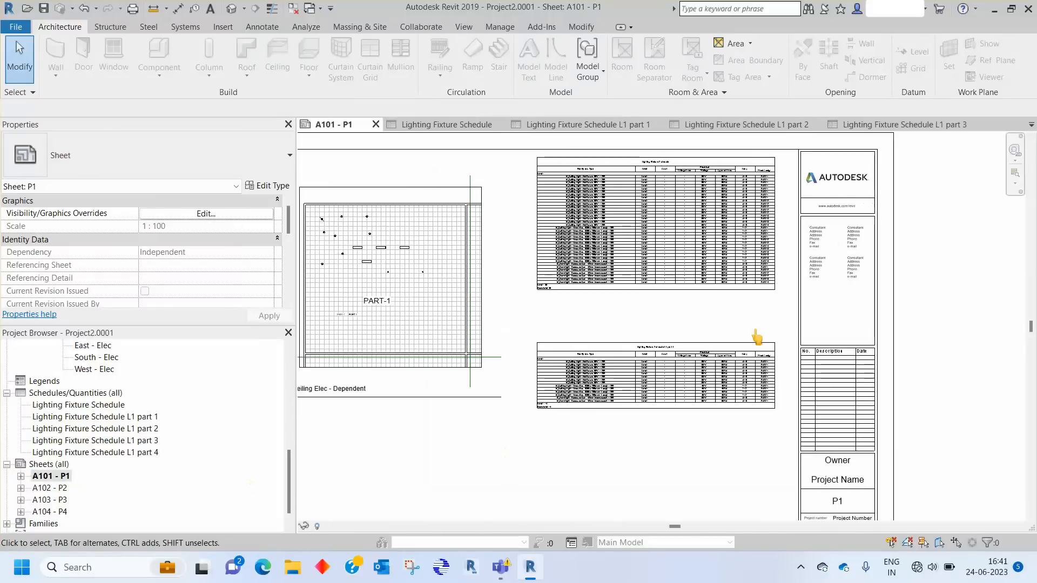
pyautogui.scroll(-1, 759, 324)
pyautogui.click(694, 266)
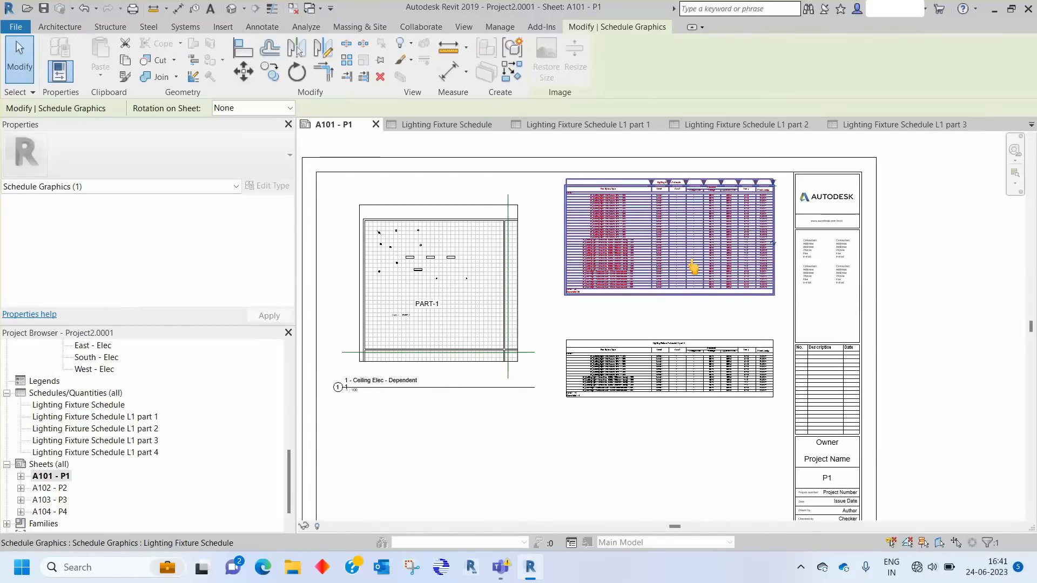
pyautogui.scroll(5, 761, 226)
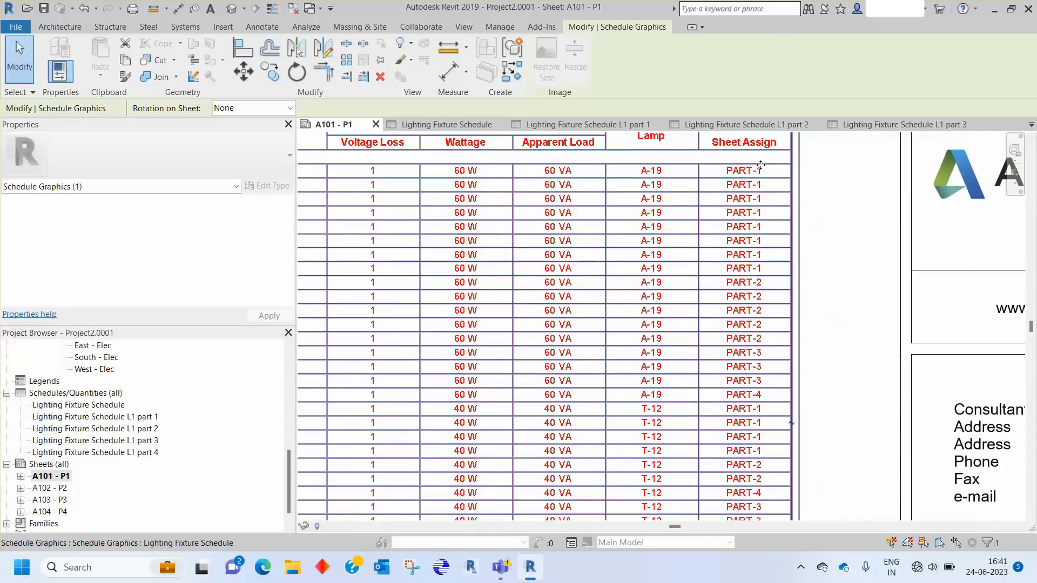
pyautogui.scroll(-2, 762, 271)
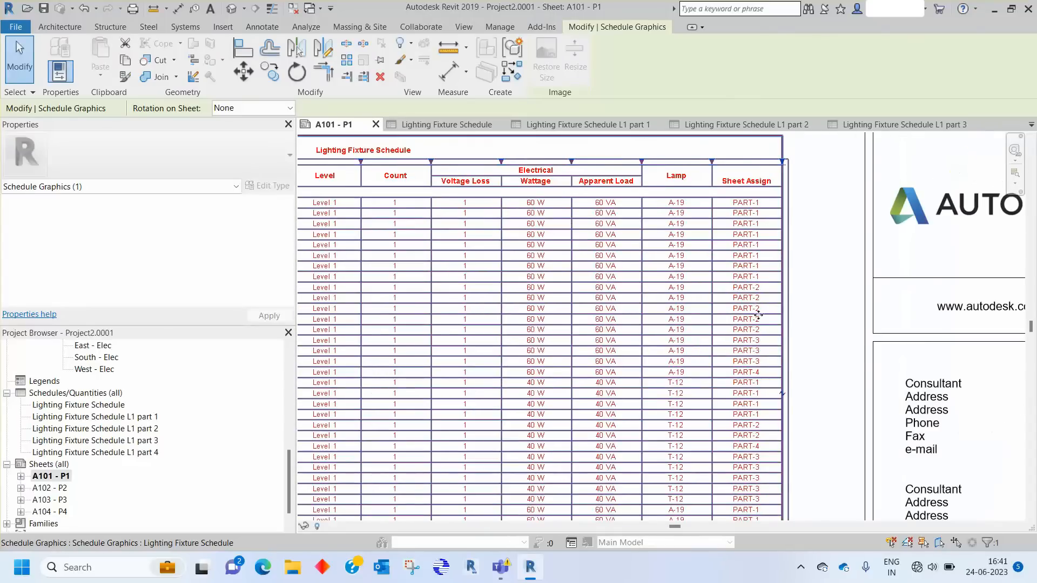
pyautogui.moveTo(763, 331); pyautogui.dragTo(759, 275, button='middle')
pyautogui.scroll(-3, 739, 348)
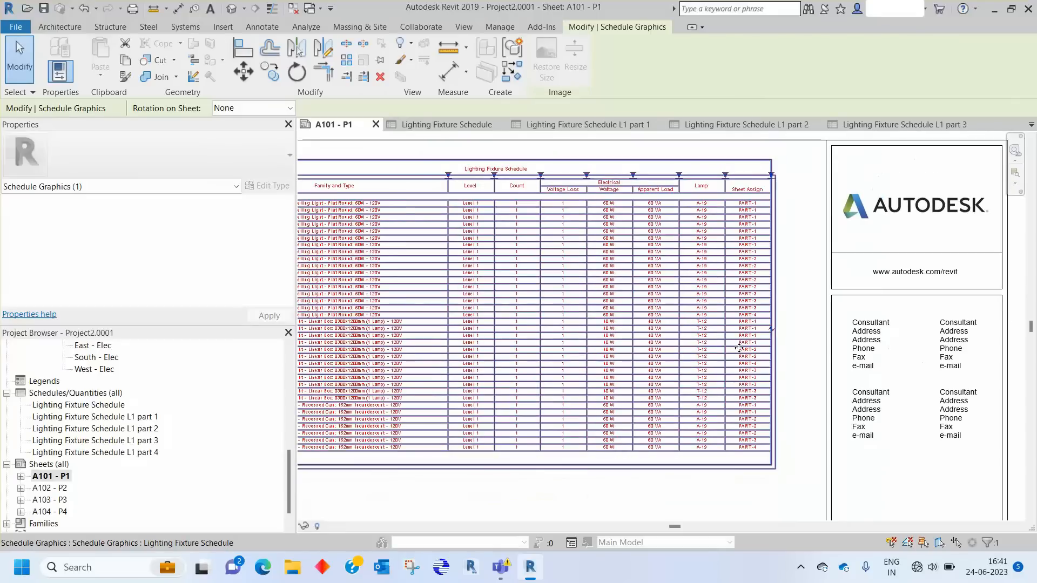
pyautogui.scroll(-2, 686, 329)
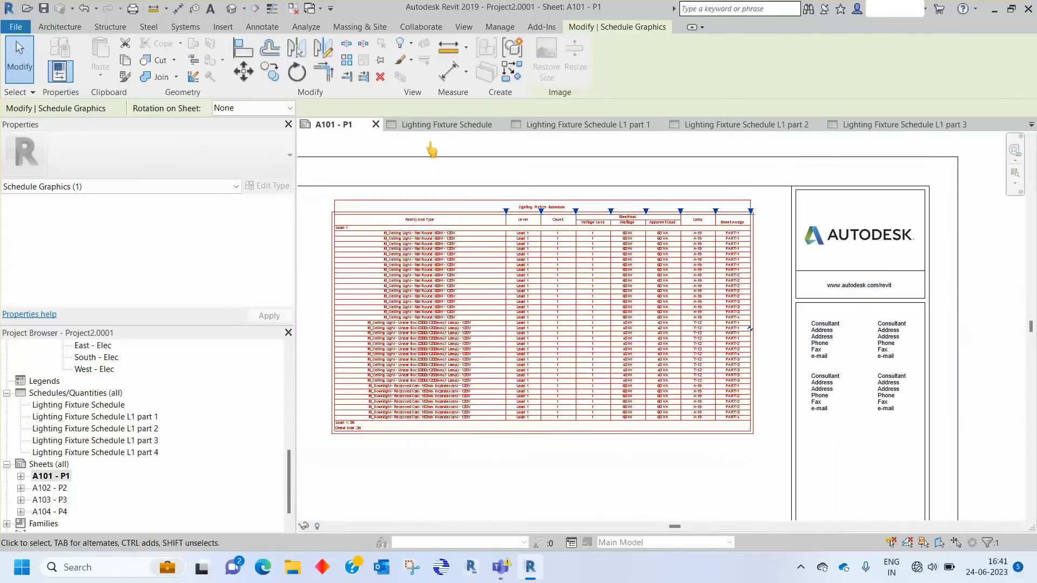
pyautogui.click(380, 76)
# Move Lighting Fixture Schedule L1 part 1 up on sheet A101 so it sits beside the top of the PART-1 ceiling plan
pyautogui.scroll(-5, 594, 254)
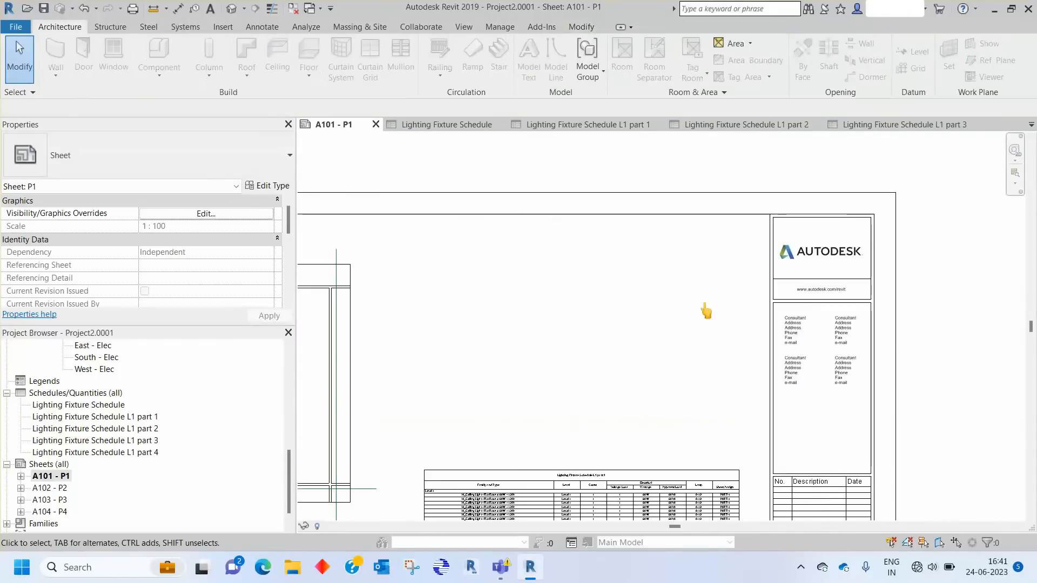
pyautogui.click(628, 425)
pyautogui.moveTo(628, 425); pyautogui.dragTo(619, 323)
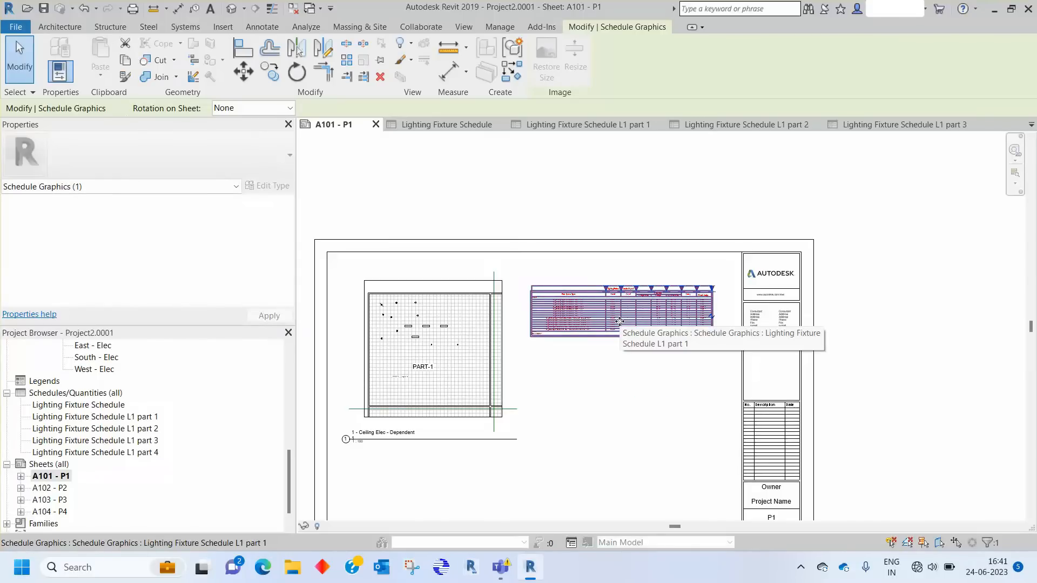
# Examine the PART-1 ceiling plan's light fixtures on sheet A101 against the adjacent part 1 schedule
pyautogui.scroll(-2, 629, 297)
pyautogui.scroll(2, 444, 302)
pyautogui.scroll(3, 444, 302)
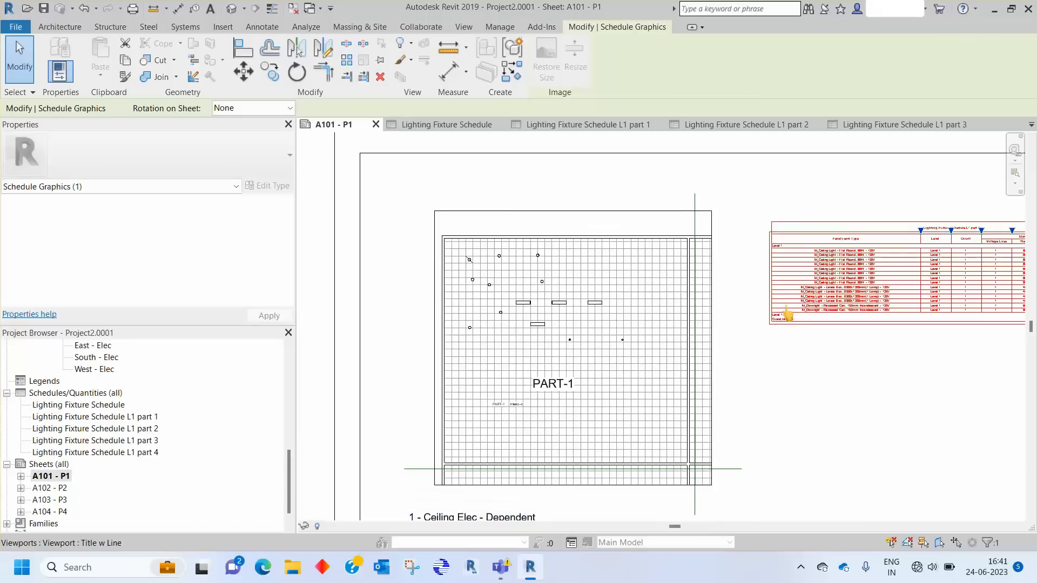
pyautogui.moveTo(876, 330)
pyautogui.mouseDown(button='middle')
pyautogui.moveTo(756, 335)
pyautogui.moveTo(850, 335)
pyautogui.mouseUp(button='middle')
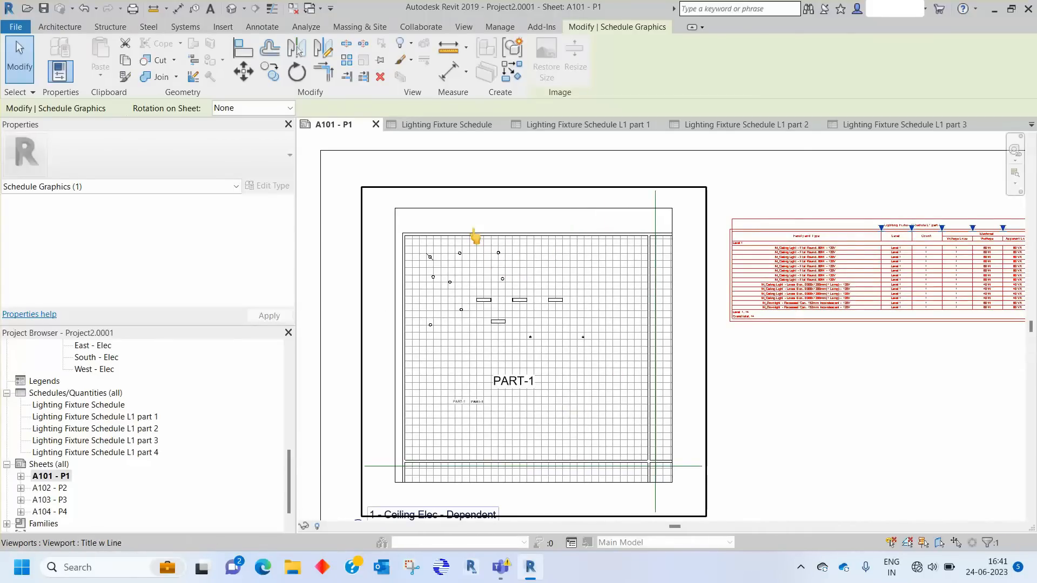
pyautogui.scroll(-4, 475, 236)
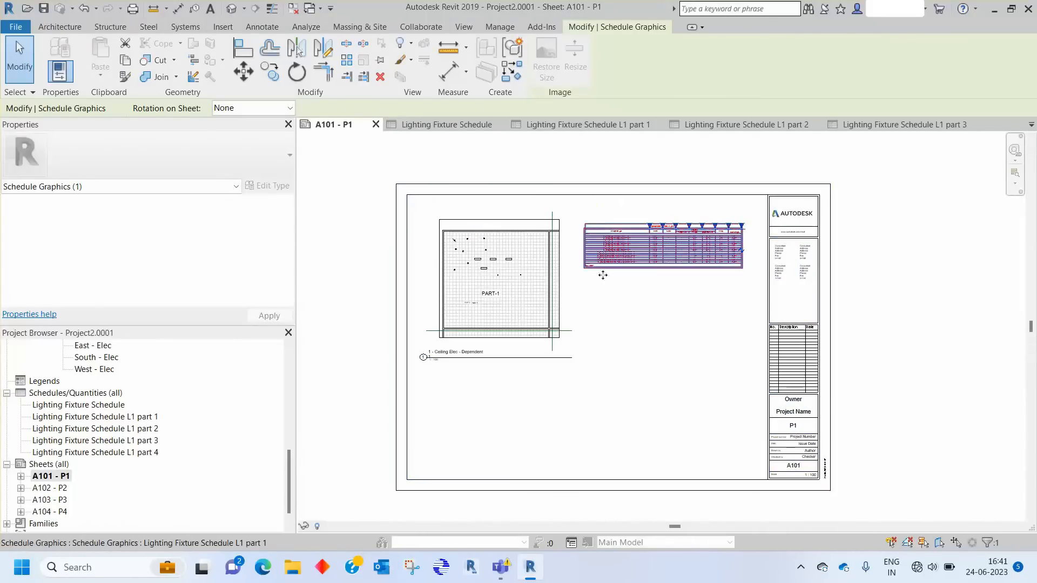
pyautogui.scroll(-2, 611, 345)
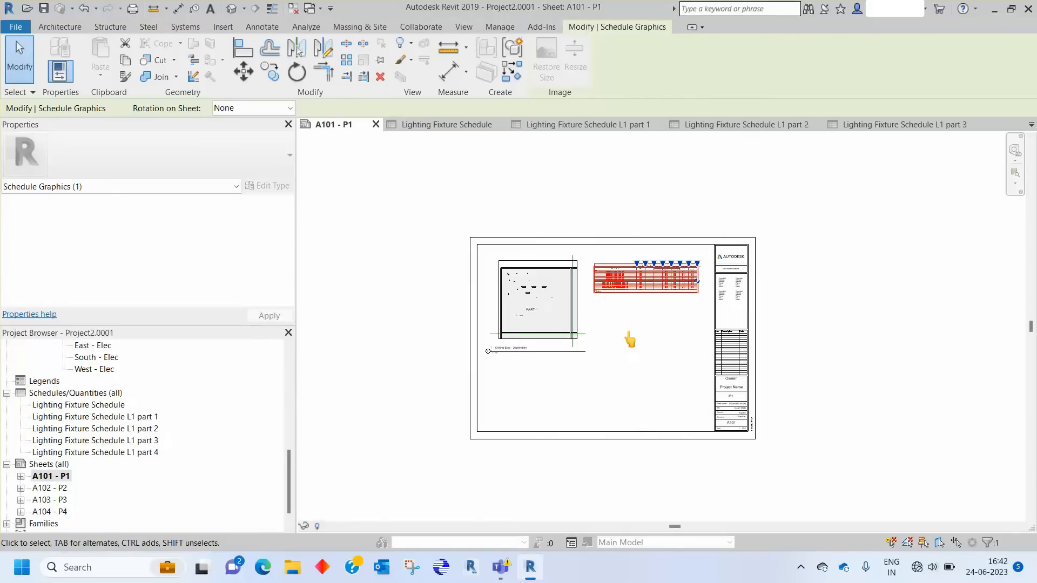
pyautogui.scroll(5, 540, 303)
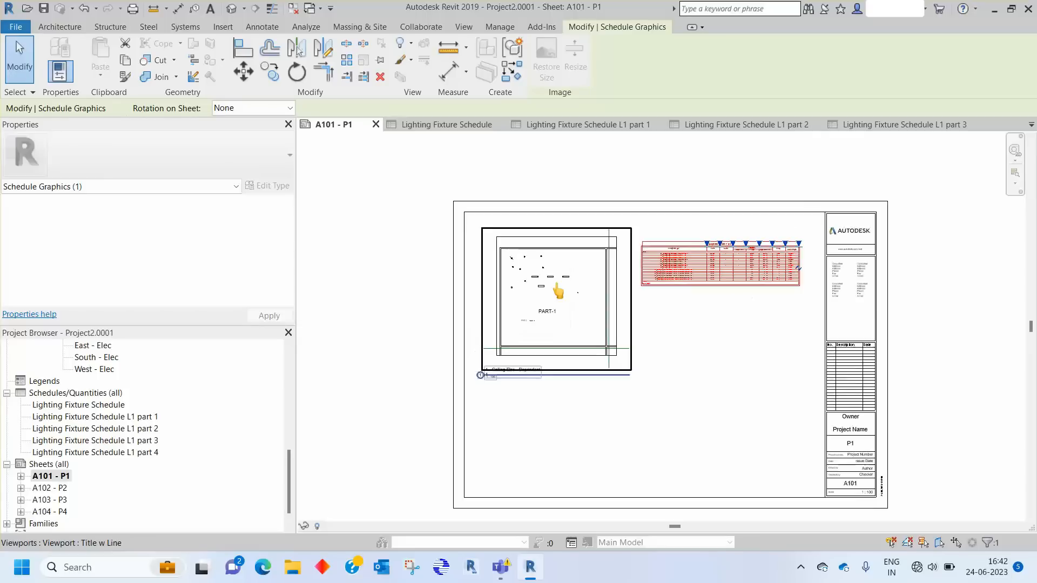
# Activate the PART-1 ceiling plan view and array its upper-left flat round light horizontally into 15 fixtures, spaced two ceiling grid cells apart
pyautogui.doubleClick(552, 292)
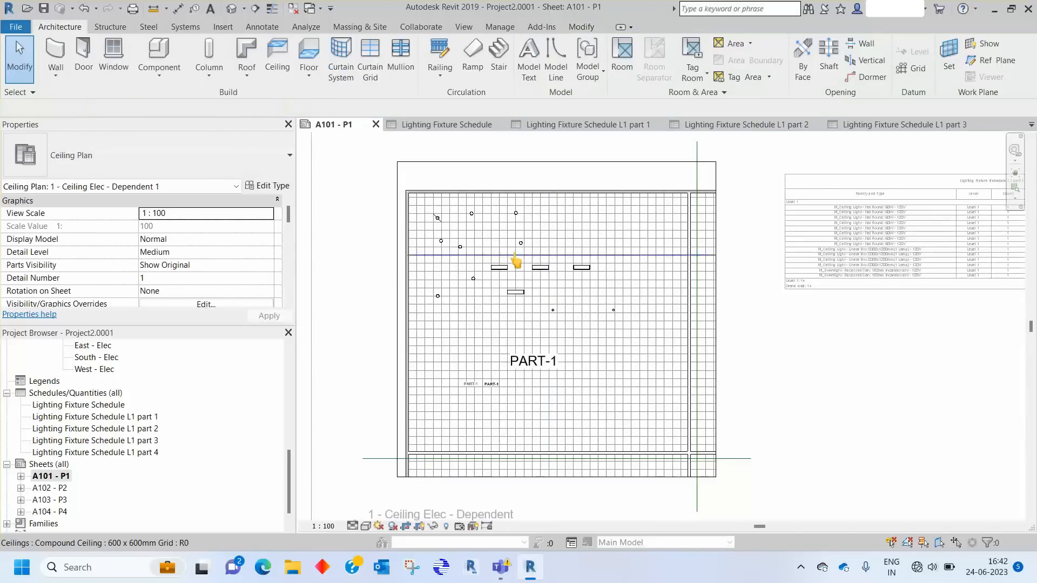
pyautogui.scroll(3, 440, 224)
pyautogui.scroll(3, 440, 224)
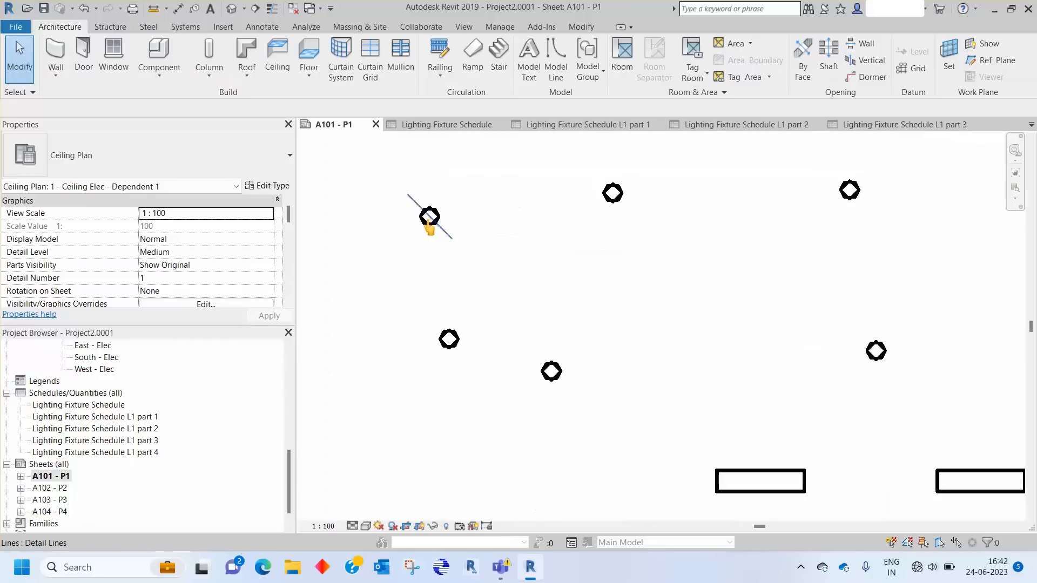
pyautogui.click(423, 231)
pyautogui.scroll(-4, 426, 221)
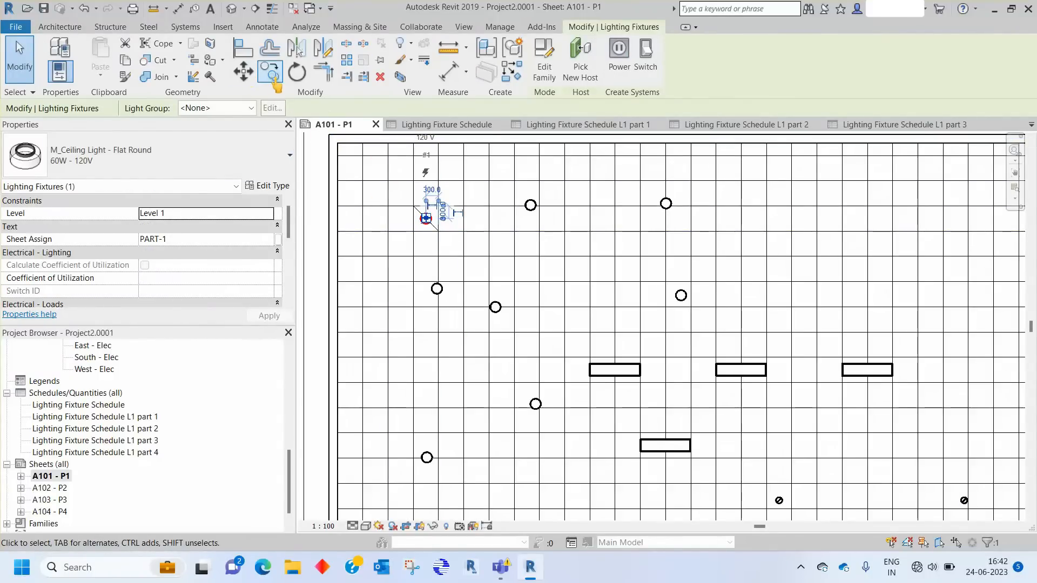
pyautogui.click(346, 60)
pyautogui.click(238, 108)
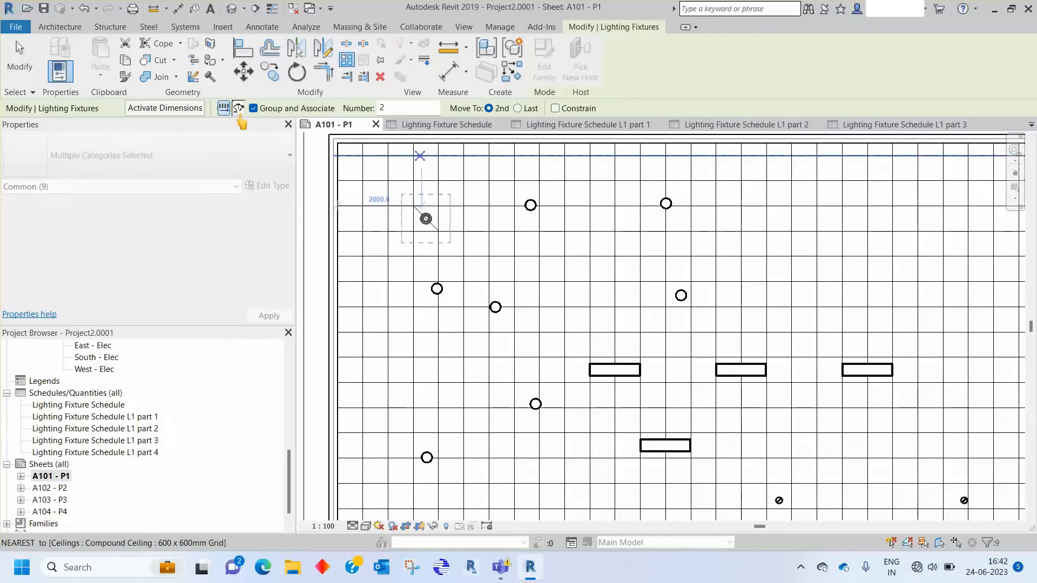
pyautogui.click(413, 205)
pyautogui.click(464, 206)
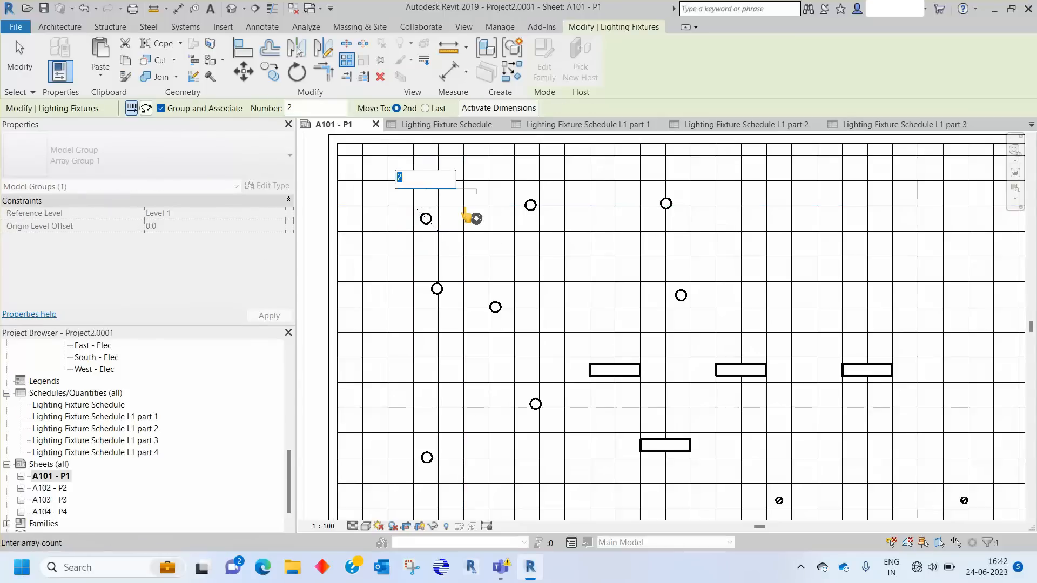
pyautogui.write('15')
pyautogui.press('Return')
pyautogui.scroll(-3, 491, 301)
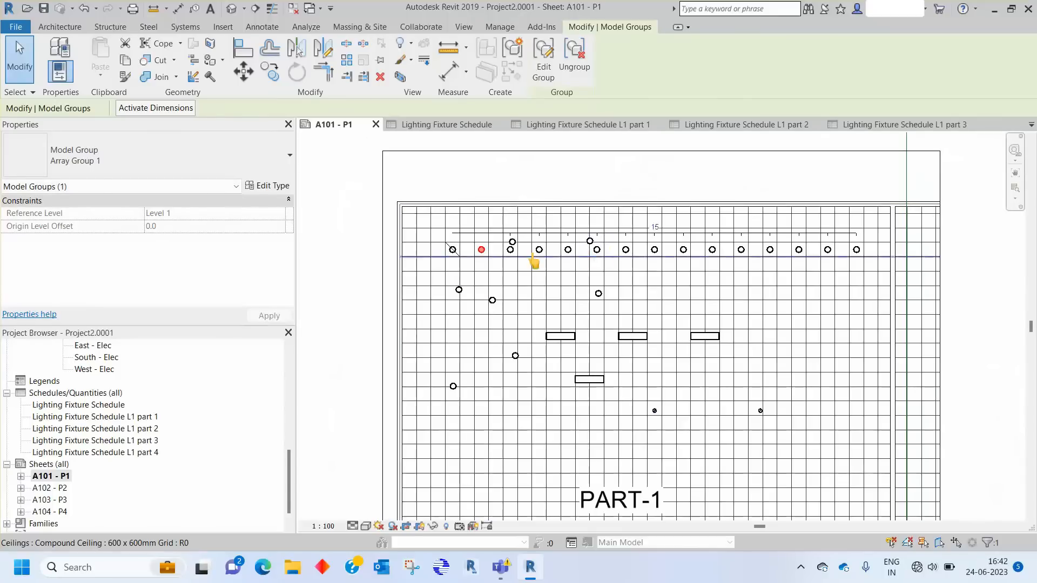
# Select all instances of the arrayed light group in the entire project and array the row downward into 10 rows, two grid cells apart
pyautogui.scroll(2, 491, 261)
pyautogui.doubleClick(475, 262)
pyautogui.click(475, 251)
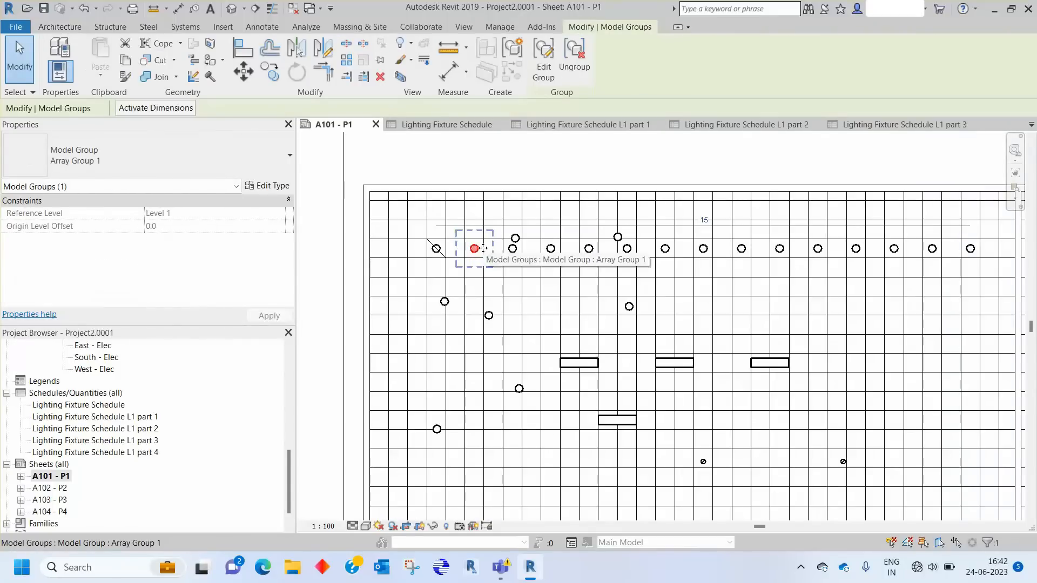
pyautogui.rightClick(475, 250)
pyautogui.moveTo(543, 382)
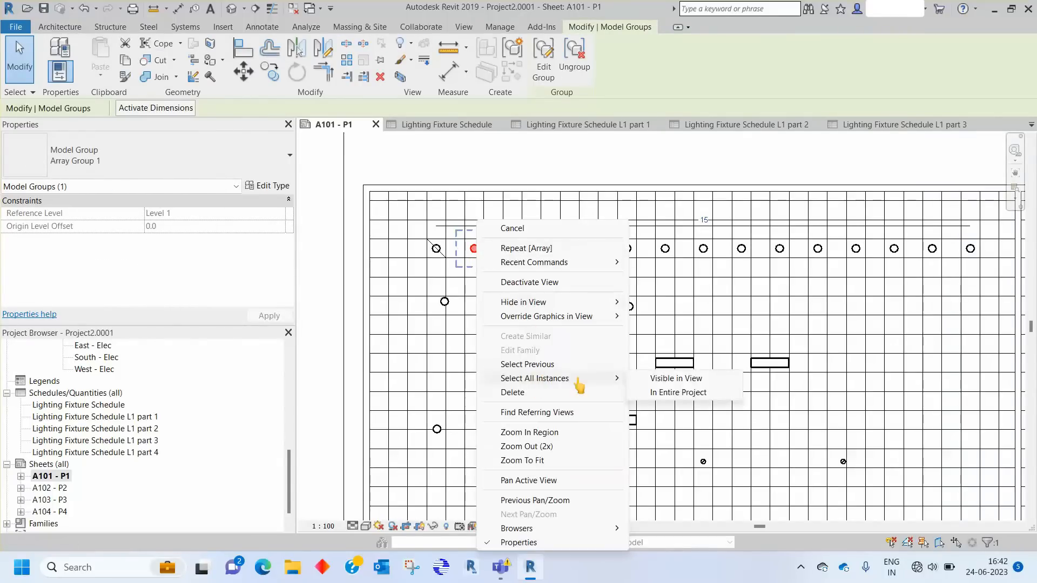
pyautogui.click(686, 390)
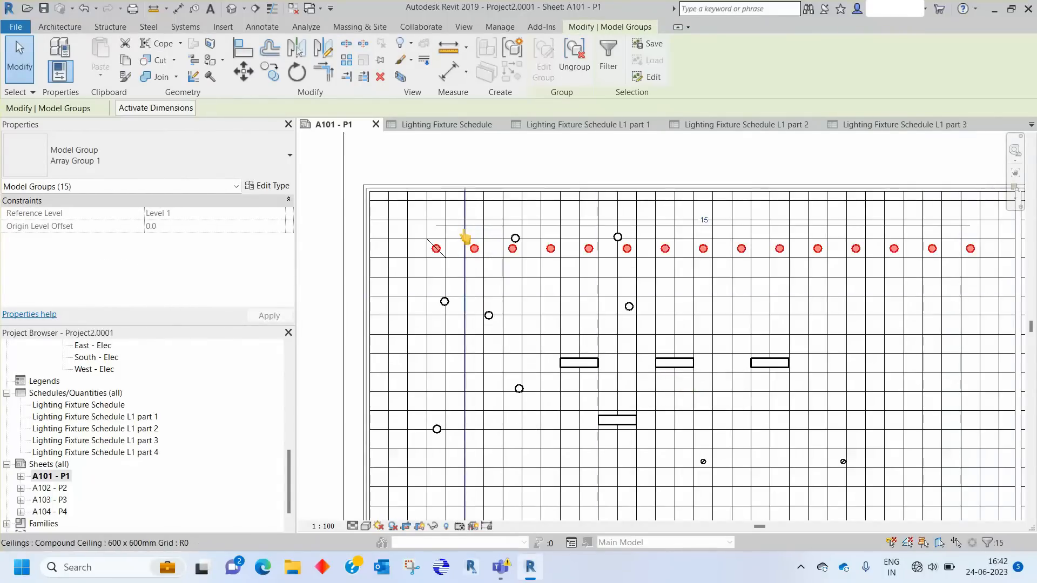
pyautogui.scroll(-1, 464, 236)
pyautogui.click(346, 61)
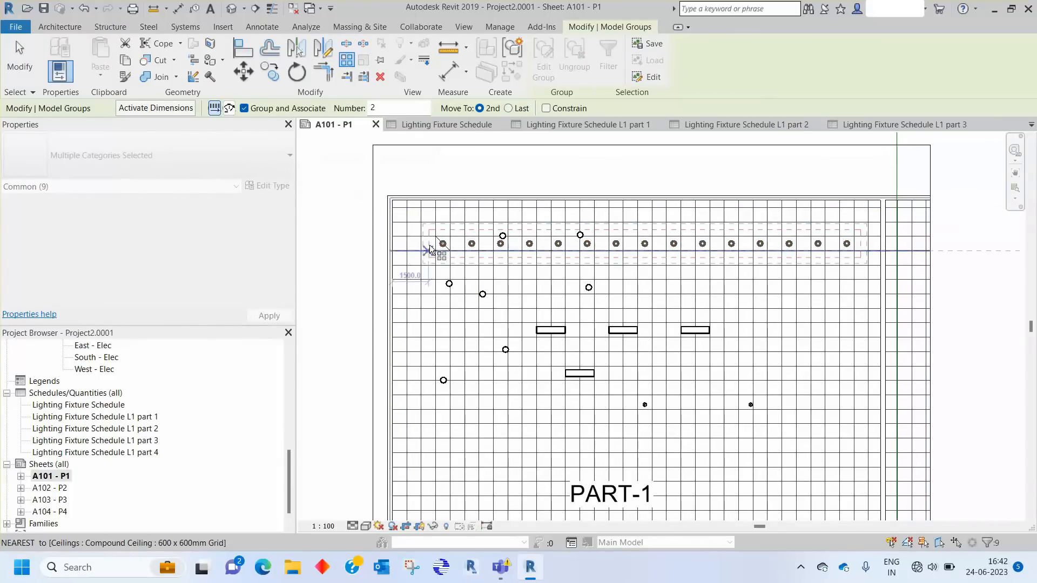
pyautogui.scroll(2, 405, 233)
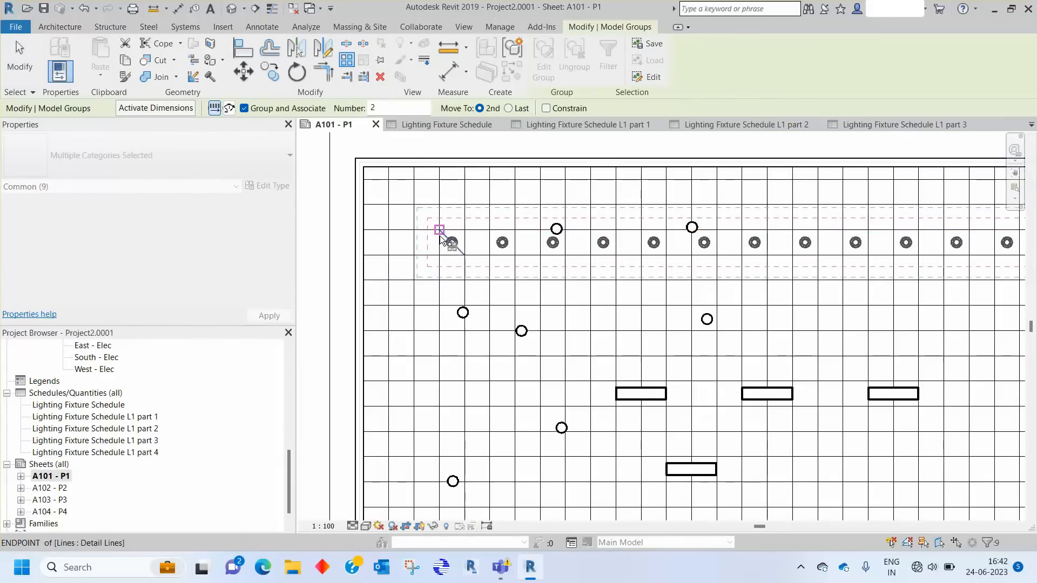
pyautogui.click(439, 230)
pyautogui.click(438, 282)
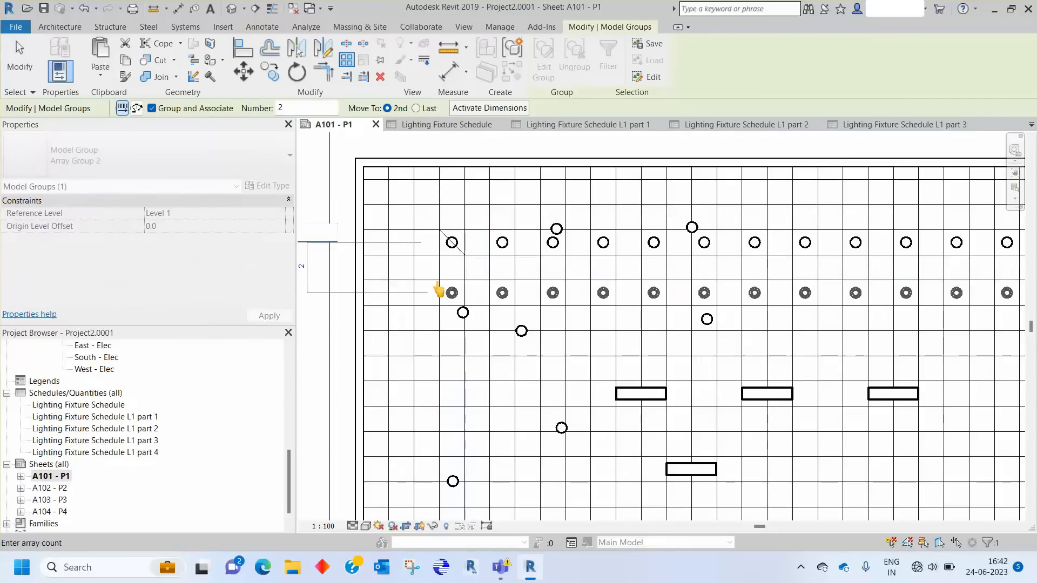
pyautogui.scroll(-1, 436, 275)
pyautogui.write('10')
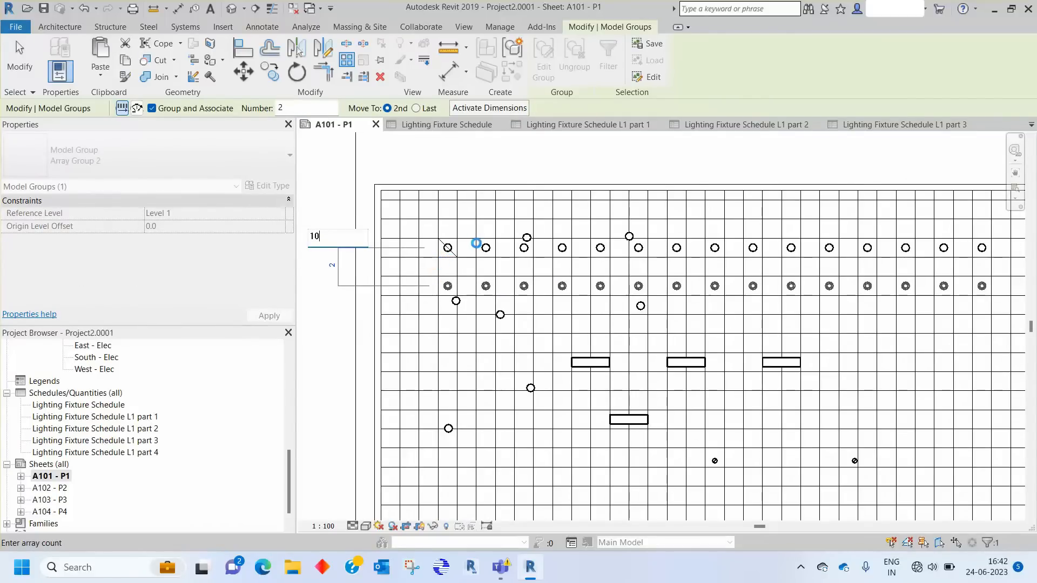
pyautogui.press('Return')
pyautogui.scroll(-3, 468, 246)
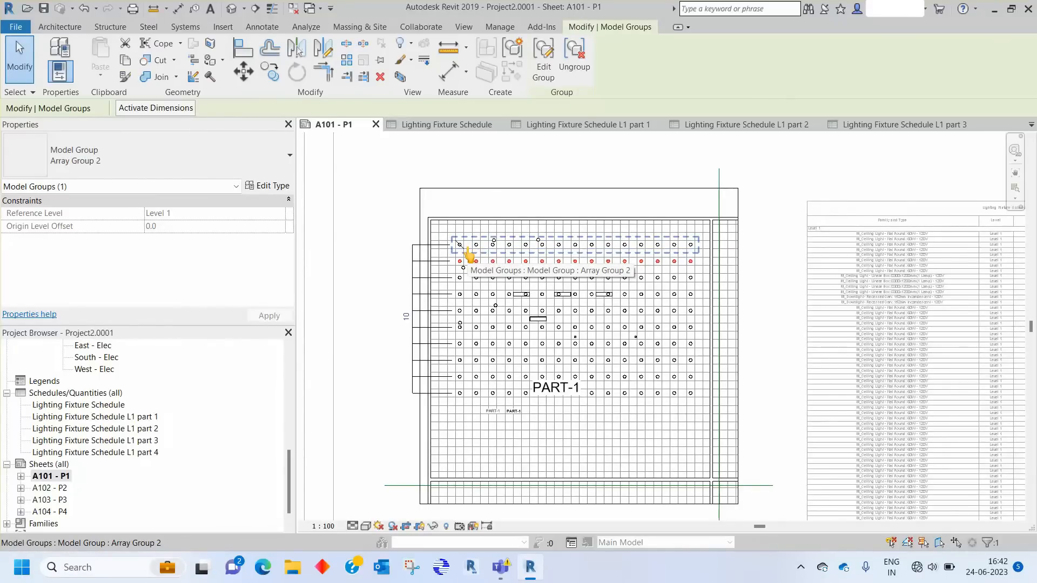
# Deactivate the PART-1 ceiling plan view to return to sheet A101
pyautogui.scroll(-5, 419, 232)
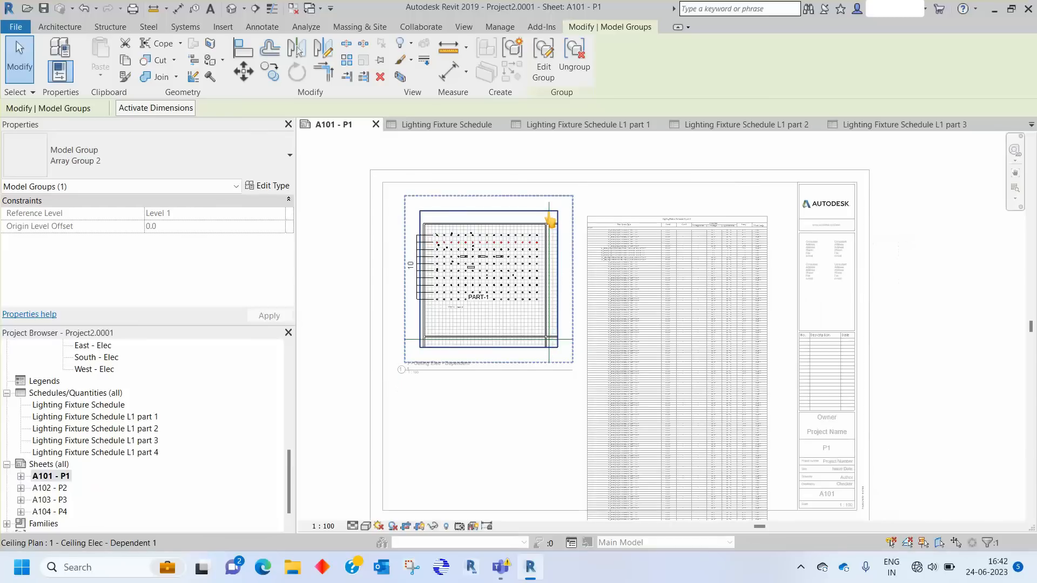
pyautogui.scroll(-2, 550, 221)
pyautogui.rightClick(650, 190)
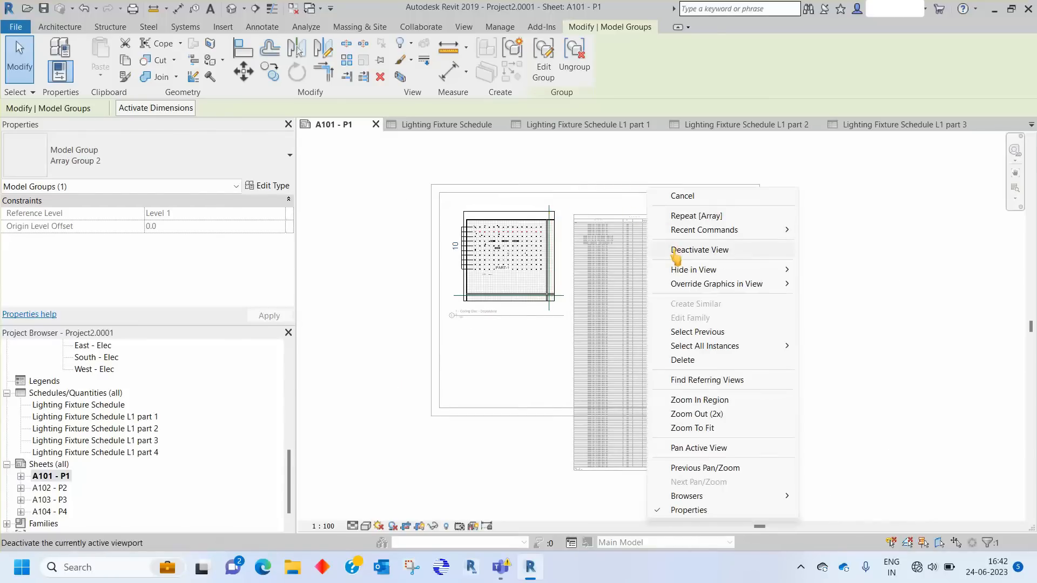
pyautogui.click(676, 251)
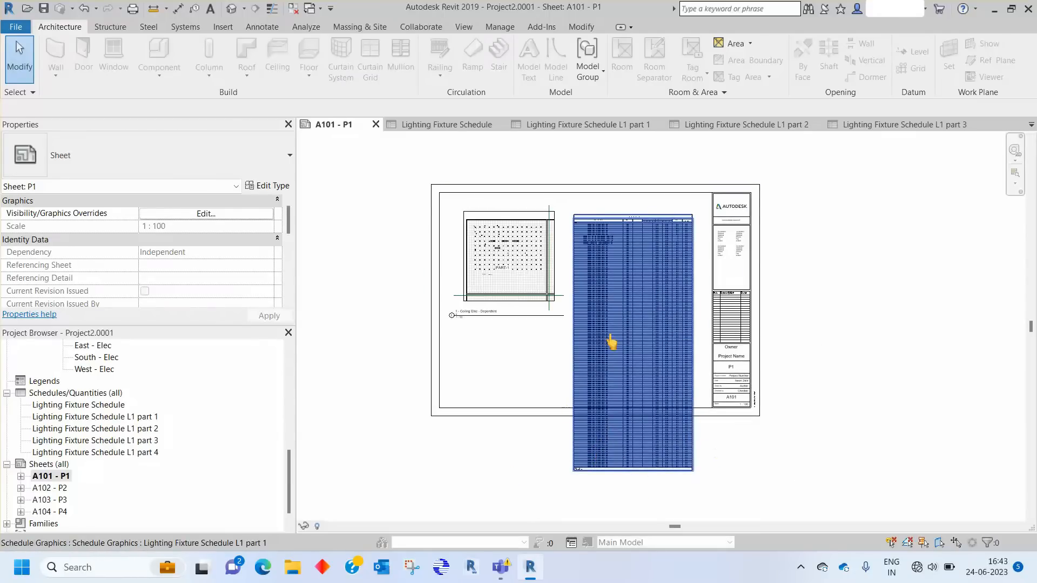
# Move Lighting Fixture Schedule L1 part 1 to just below the ceiling plan's view title, roughly aligned with the viewport
pyautogui.click(607, 336)
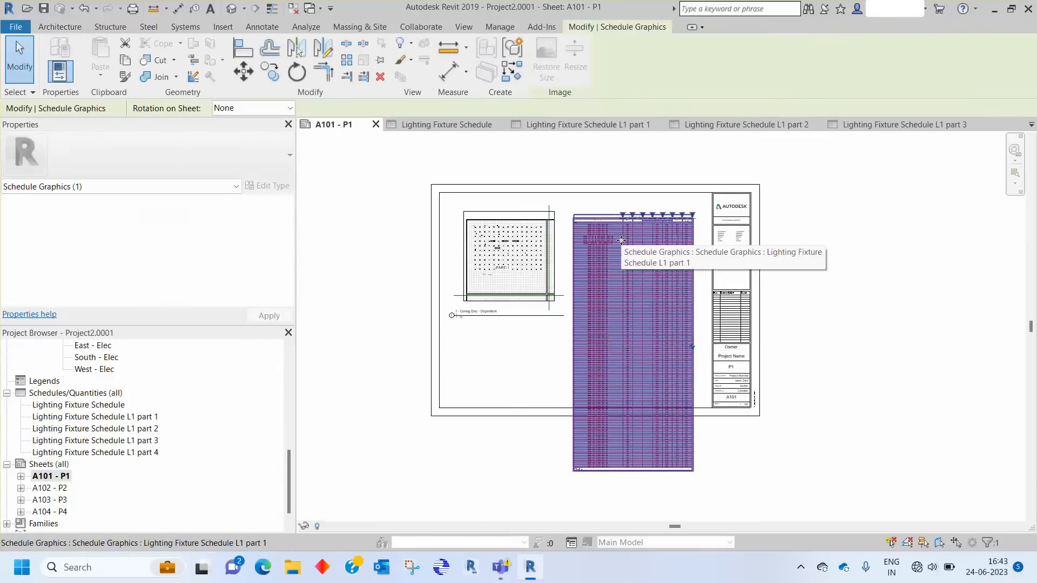
pyautogui.moveTo(512, 359); pyautogui.dragTo(473, 375)
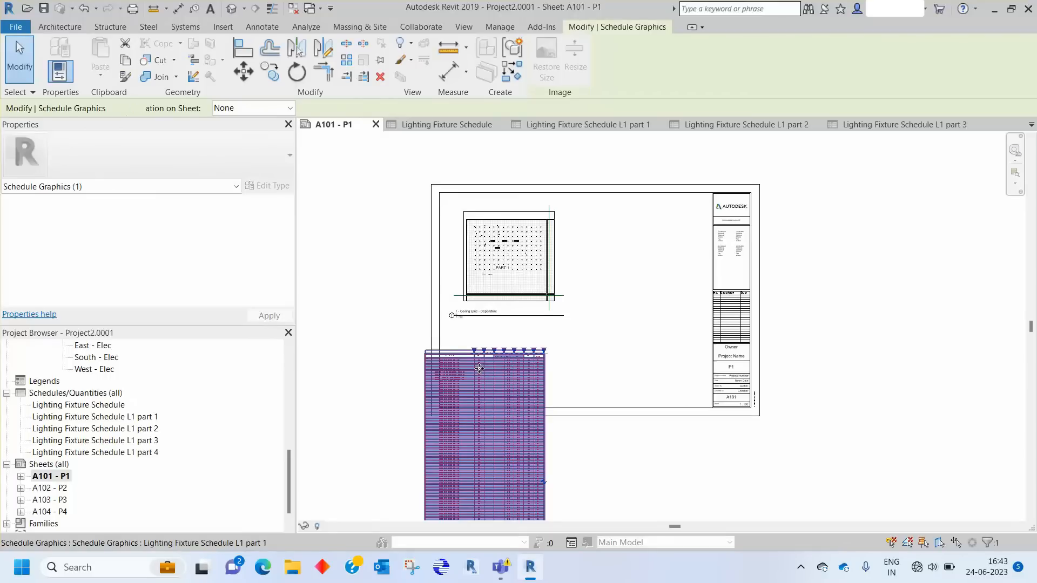
pyautogui.press('Up')
pyautogui.scroll(2, 478, 367)
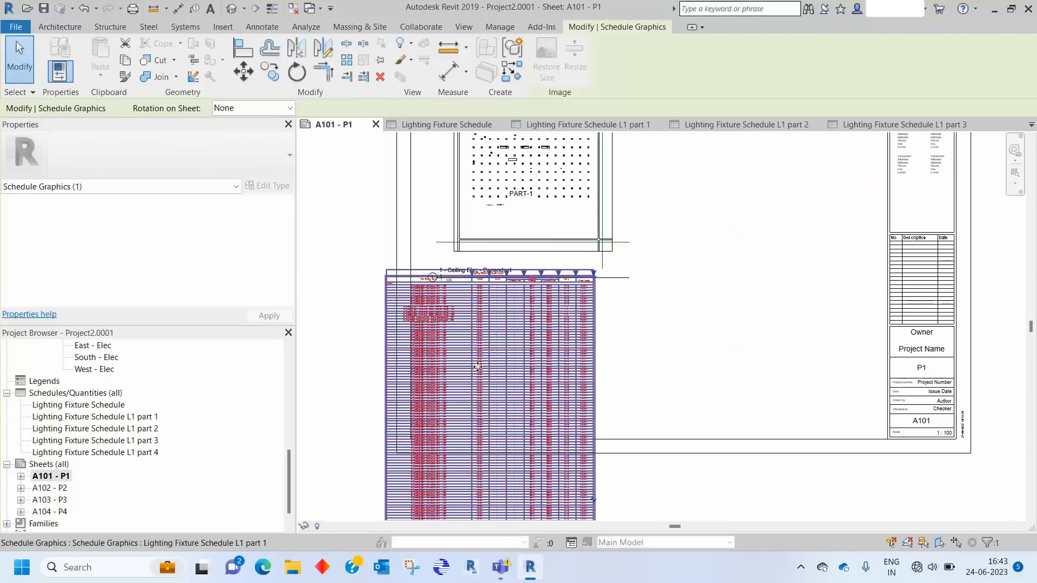
pyautogui.press('Down')
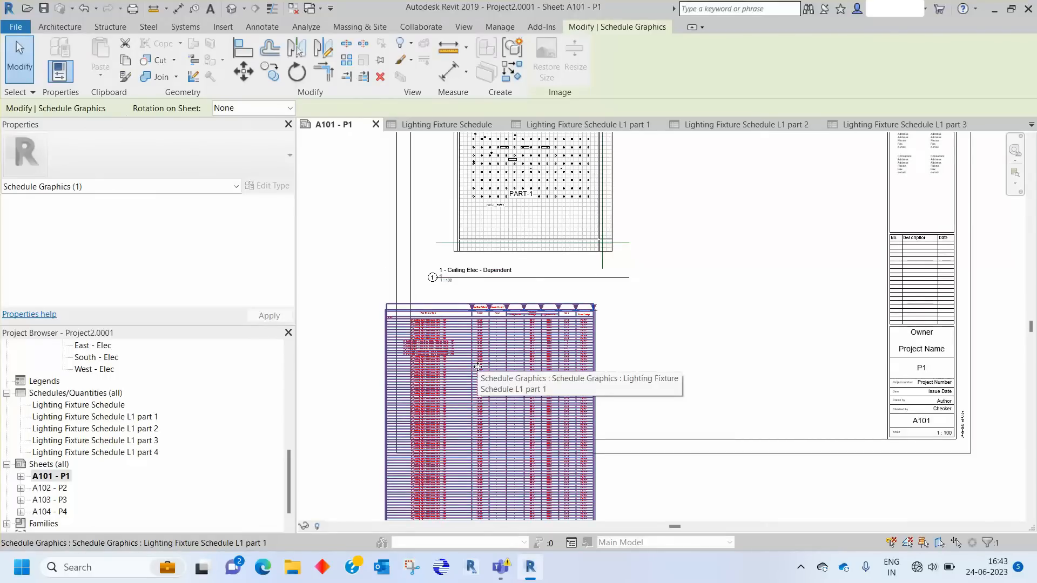
pyautogui.press('Right')
pyautogui.scroll(-3, 500, 318)
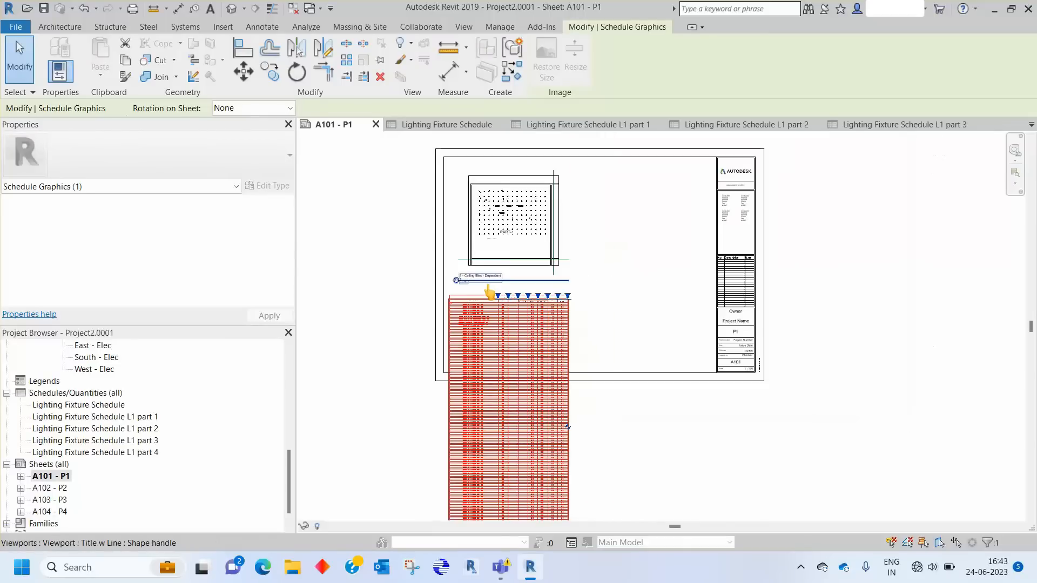
# Split the Lighting Fixture Schedule L1 part 1 table on the sheet into two side-by-side segments
pyautogui.moveTo(596, 419); pyautogui.dragTo(618, 350, button='middle')
pyautogui.scroll(2, 564, 335)
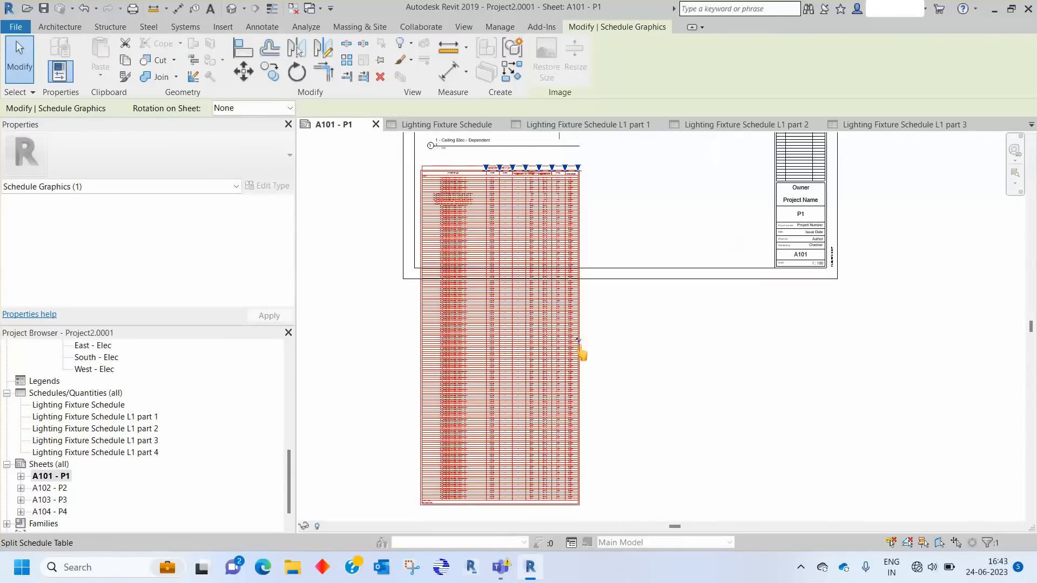
pyautogui.scroll(8, 591, 357)
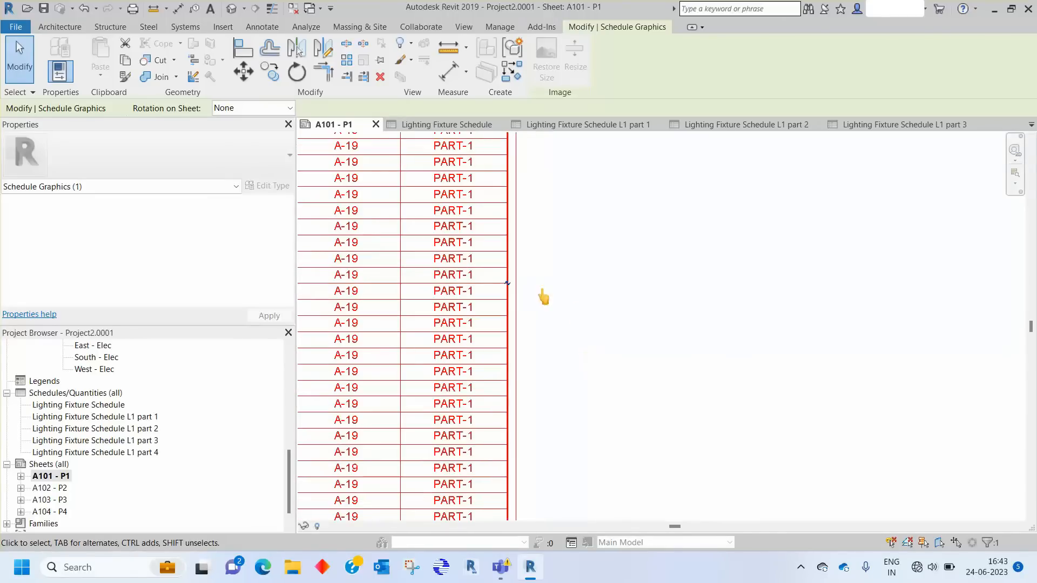
pyautogui.scroll(-2, 675, 336)
pyautogui.scroll(-6, 675, 336)
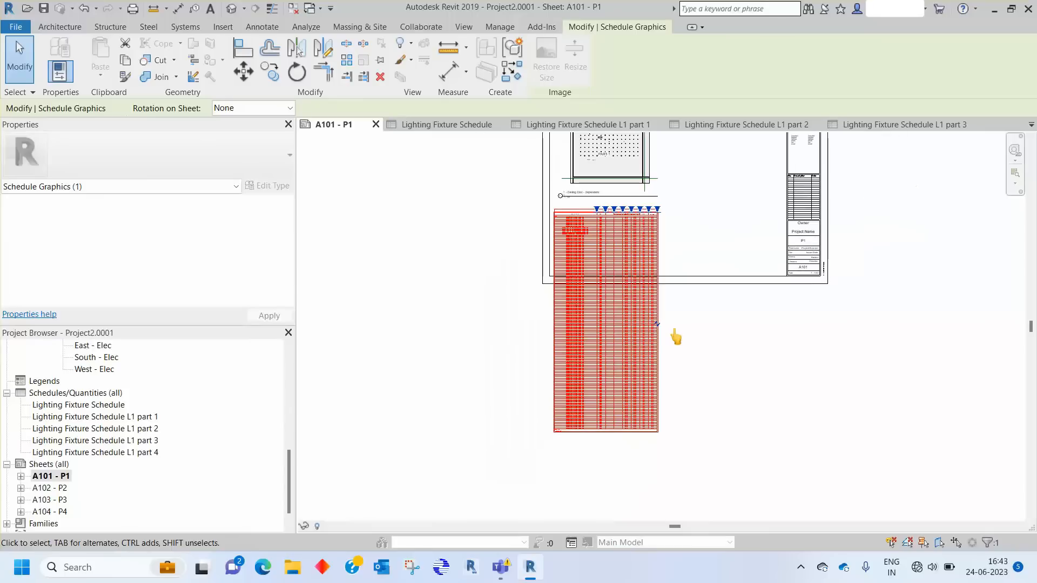
pyautogui.scroll(-2, 672, 360)
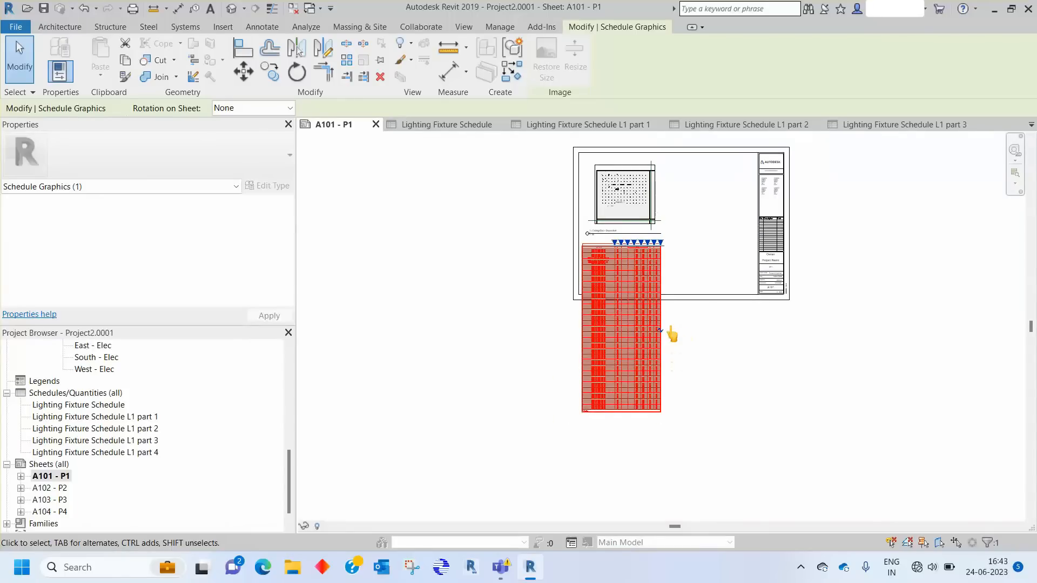
pyautogui.click(661, 335)
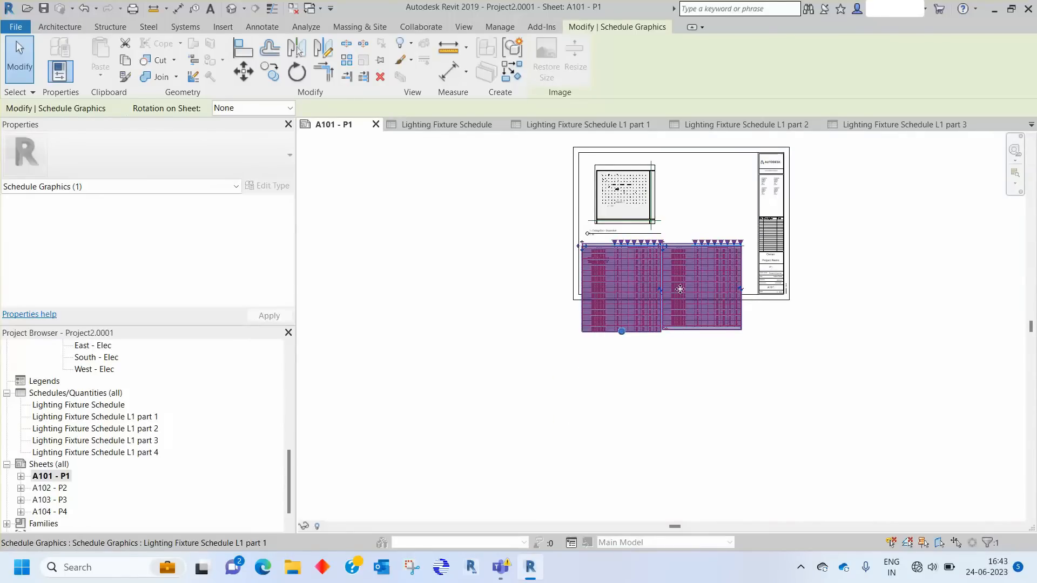
# Shorten the first schedule segment so it ends above the sheet's lower border, shifting the remaining rows into the second segment
pyautogui.scroll(2, 636, 287)
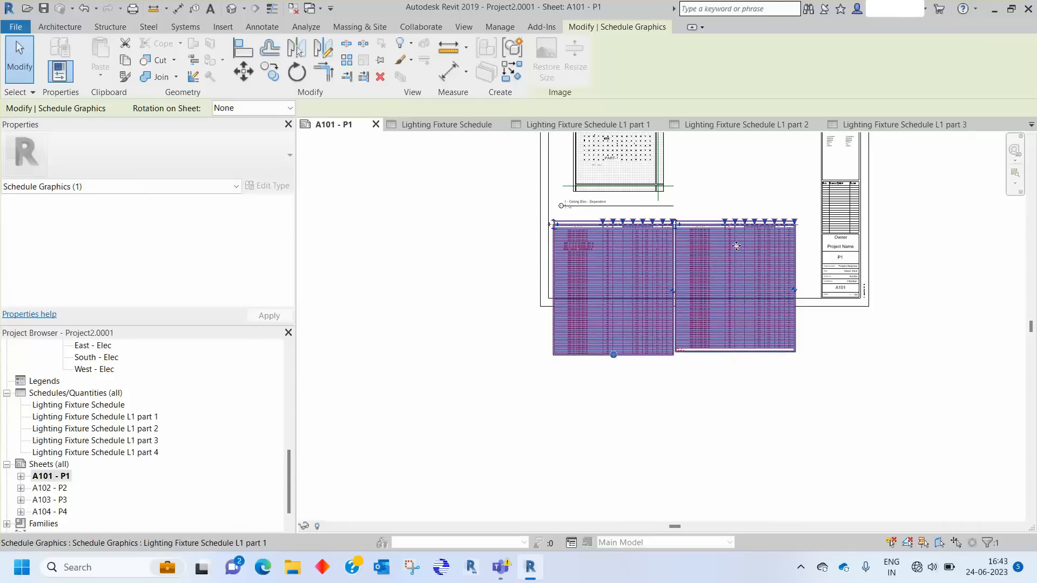
pyautogui.moveTo(613, 355); pyautogui.dragTo(697, 427)
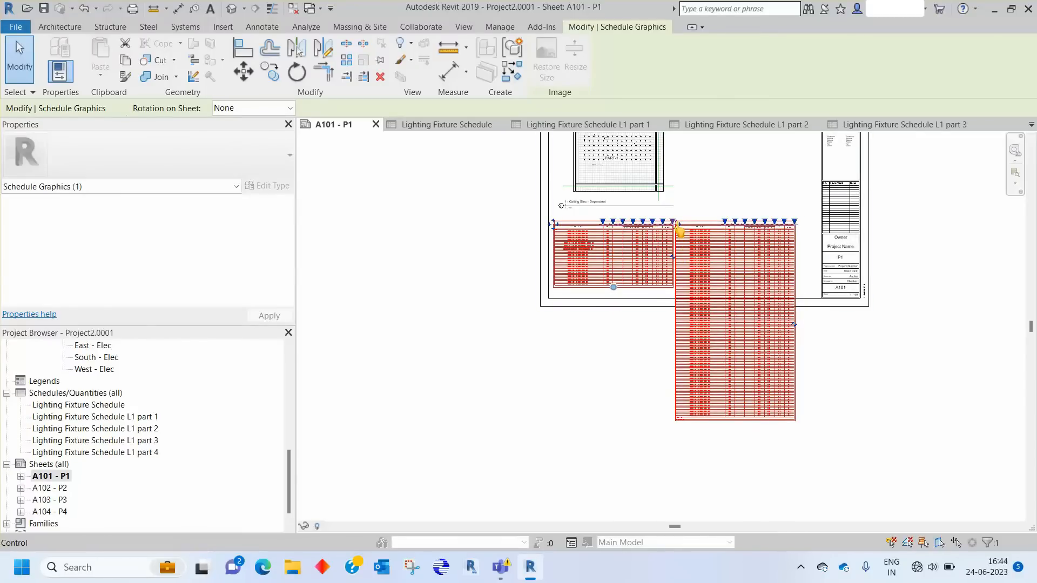
pyautogui.scroll(4, 677, 229)
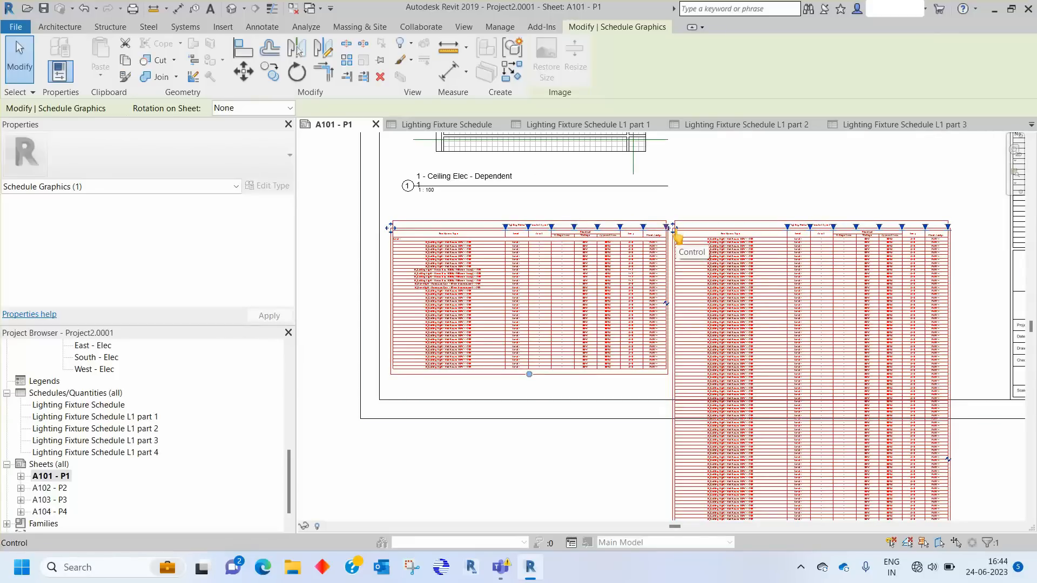
pyautogui.scroll(1, 677, 236)
pyautogui.scroll(1, 677, 236)
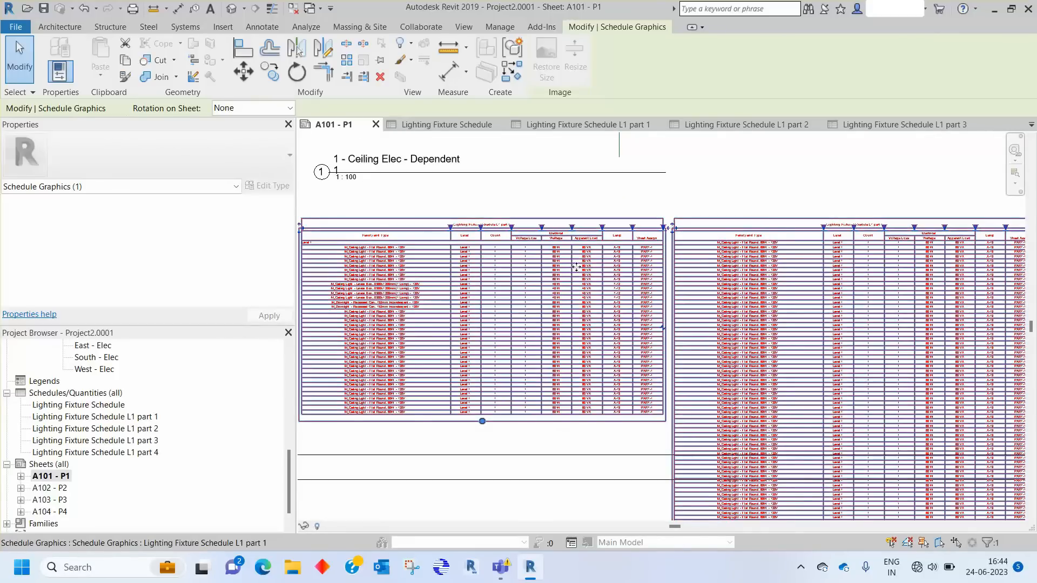
pyautogui.scroll(-4, 676, 238)
pyautogui.scroll(-3, 684, 236)
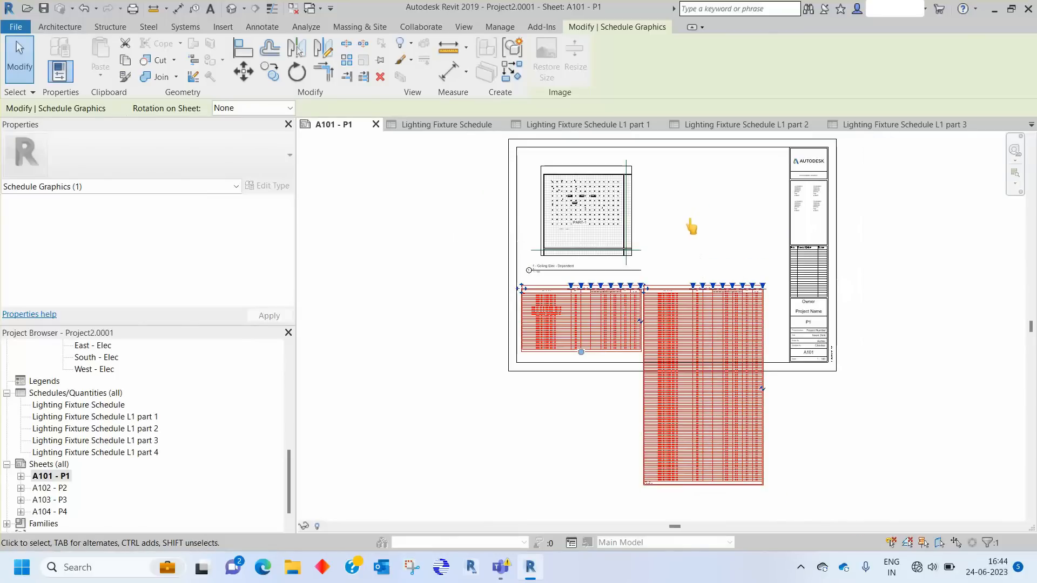
pyautogui.scroll(6, 692, 227)
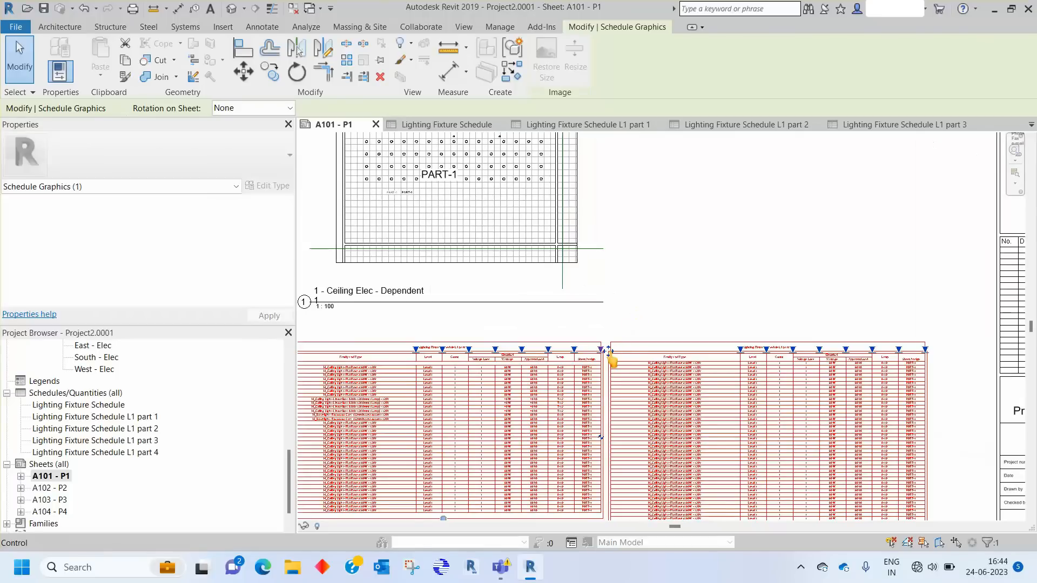
pyautogui.moveTo(612, 361); pyautogui.dragTo(644, 374)
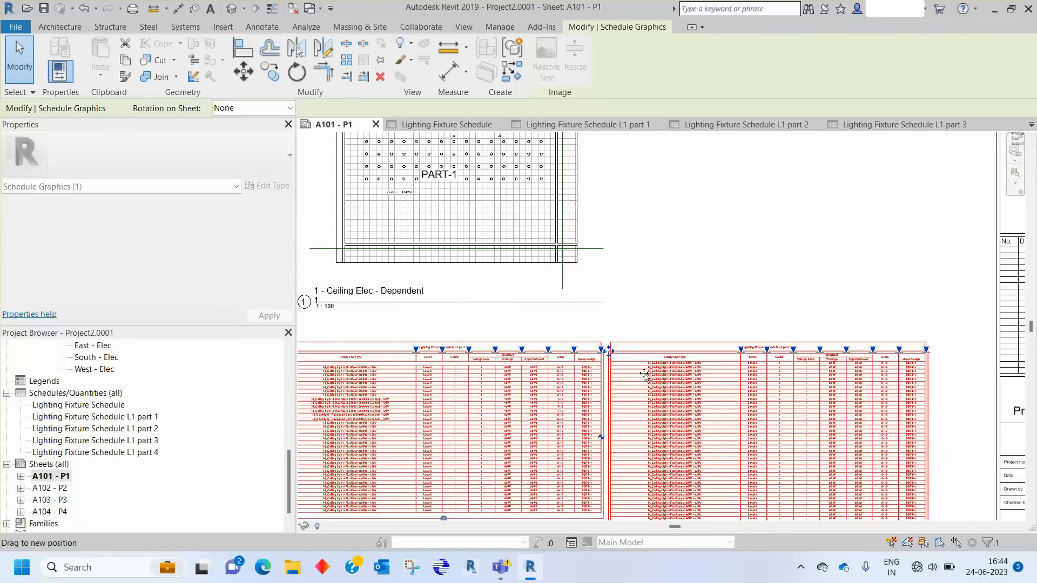
pyautogui.scroll(-3, 647, 352)
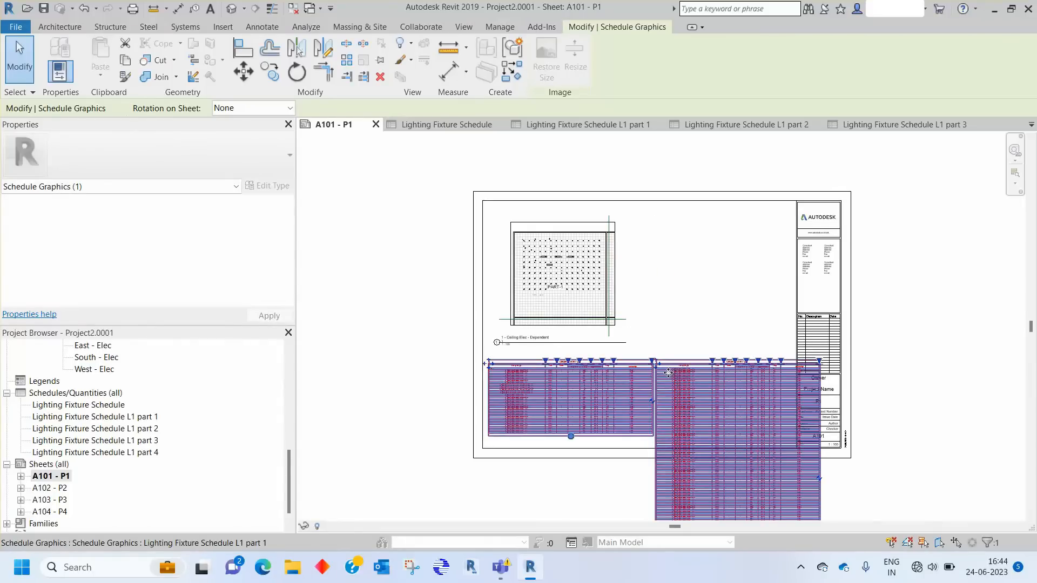
pyautogui.hotkey('ctrl', 'z')
# Move the second segment of the lighting fixture schedule up beside the ceiling plan so it fits within the sheet border
pyautogui.scroll(3, 660, 374)
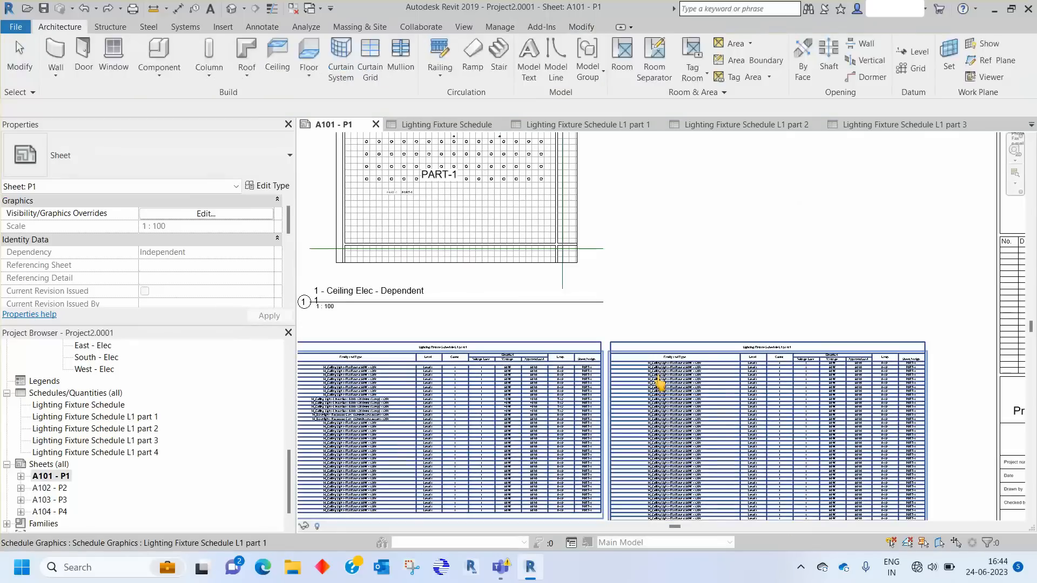
pyautogui.click(634, 369)
pyautogui.scroll(5, 608, 343)
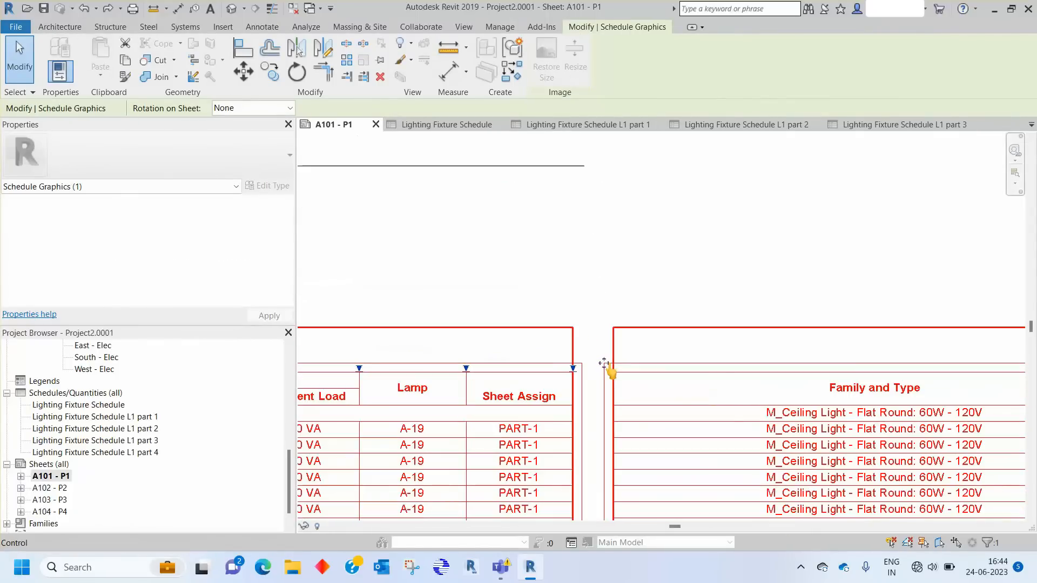
pyautogui.moveTo(606, 365); pyautogui.dragTo(621, 327)
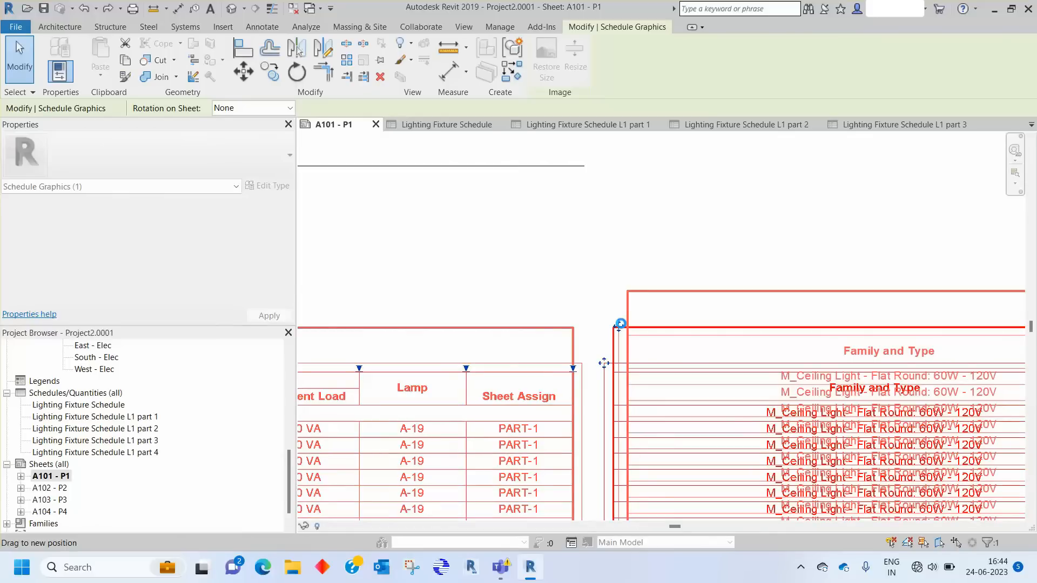
pyautogui.scroll(-5, 621, 327)
pyautogui.scroll(-5, 621, 326)
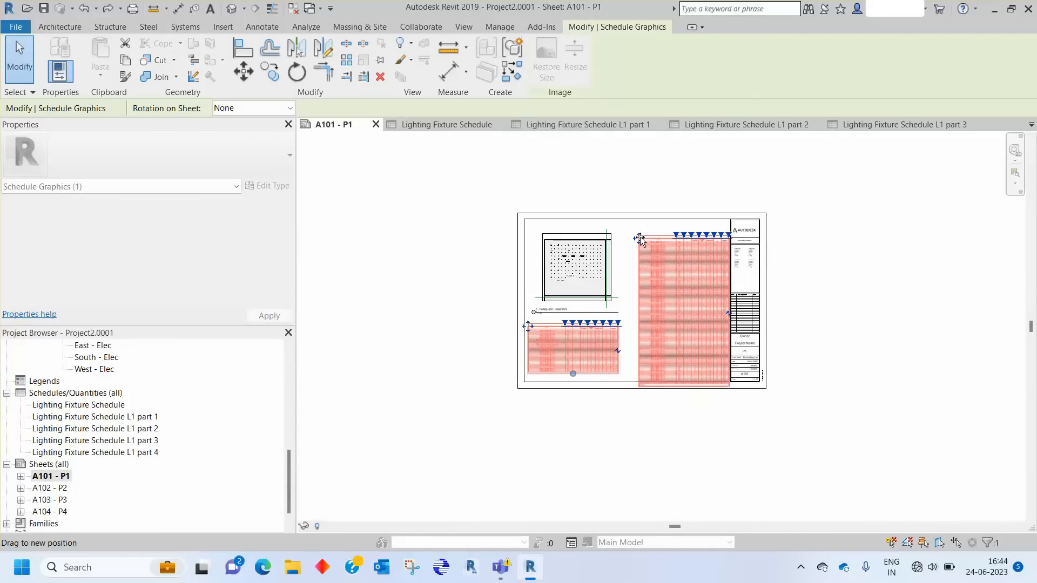
pyautogui.scroll(5, 639, 238)
pyautogui.scroll(2, 639, 241)
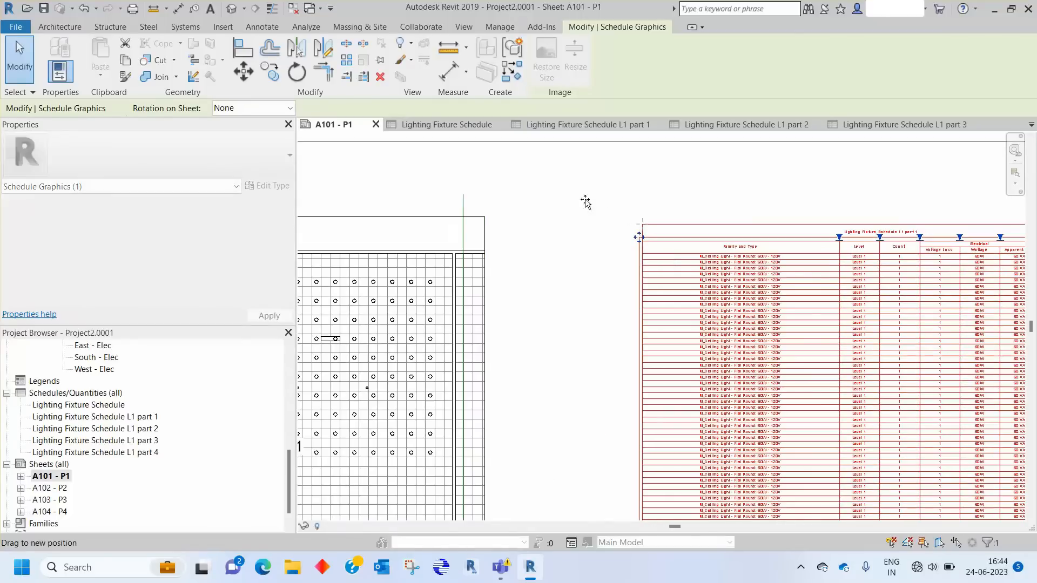
pyautogui.moveTo(580, 196); pyautogui.dragTo(580, 197)
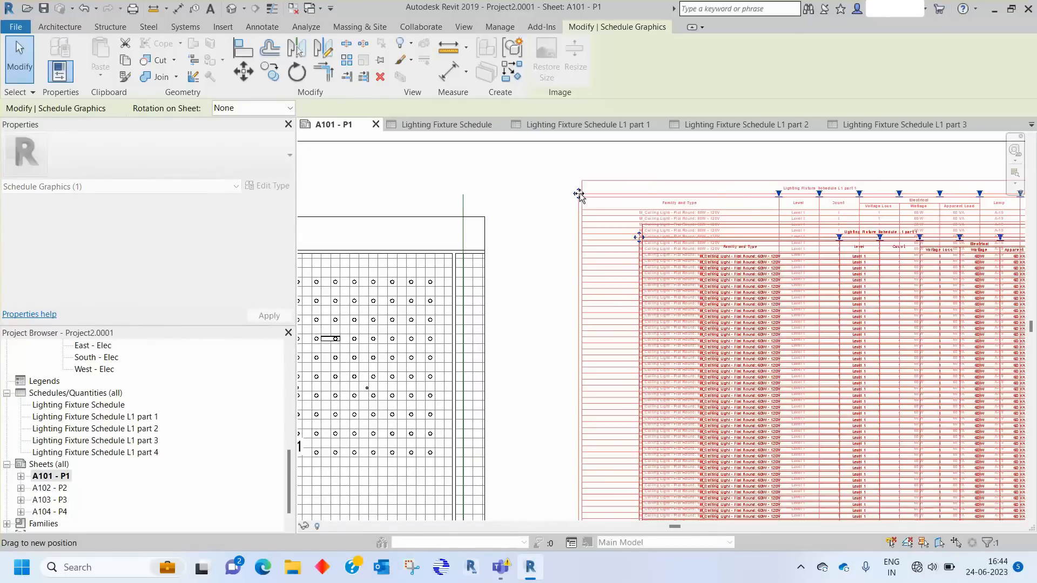
pyautogui.scroll(-4, 580, 199)
pyautogui.scroll(-2, 580, 199)
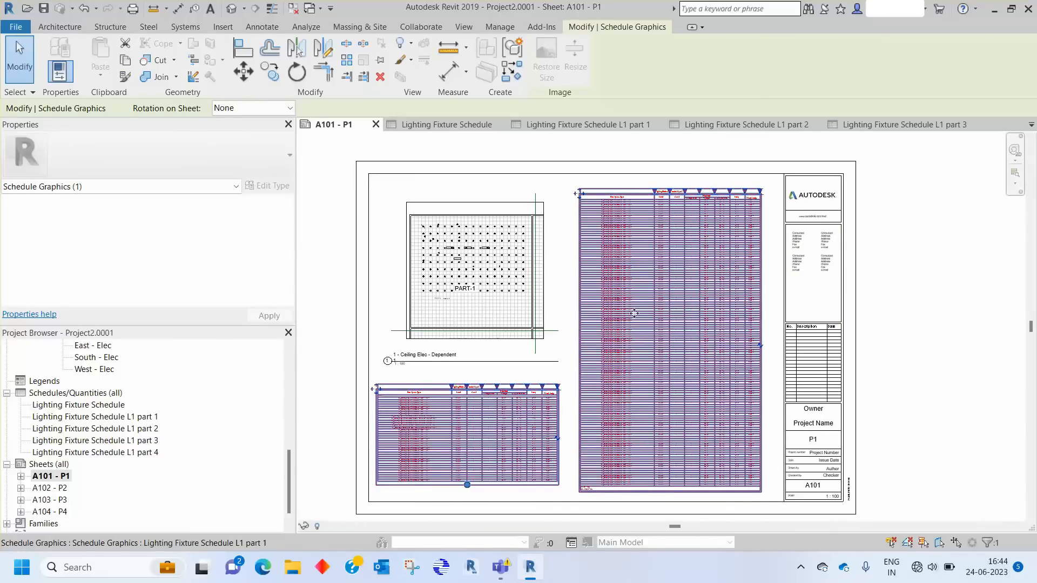
pyautogui.press('Escape')
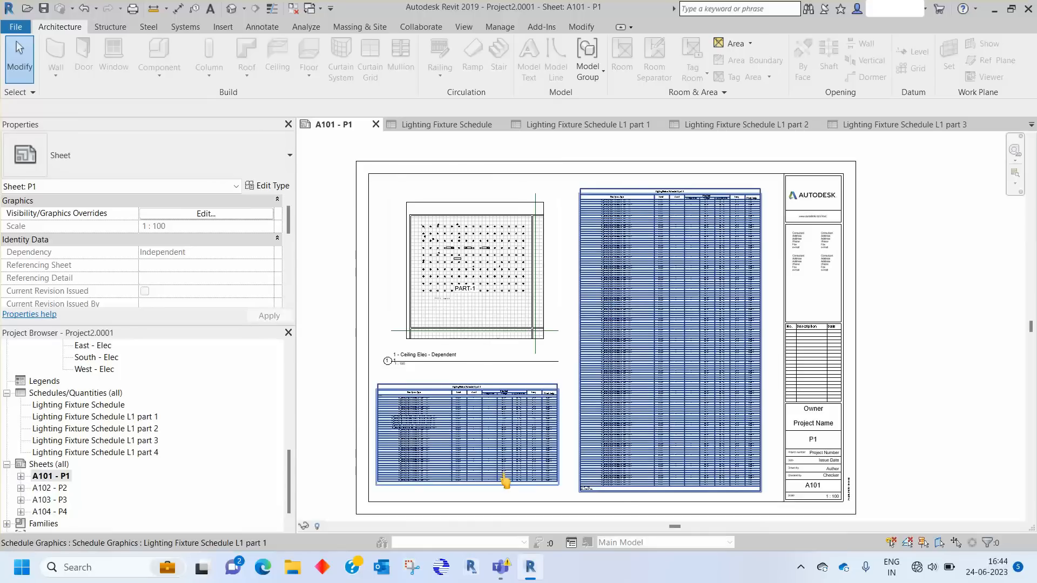
# Activate the PART-1 ceiling plan viewport on sheet A101 for editing
pyautogui.scroll(3, 505, 481)
pyautogui.moveTo(638, 482); pyautogui.dragTo(602, 319, button='middle')
pyautogui.scroll(3, 699, 398)
pyautogui.scroll(-2, 680, 430)
pyautogui.scroll(-5, 680, 430)
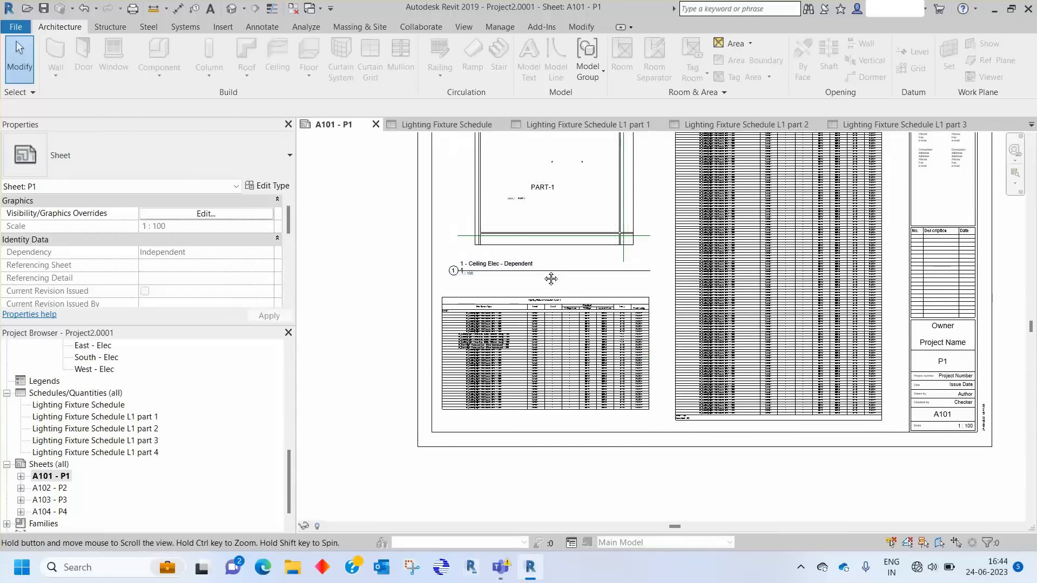
pyautogui.scroll(3, 534, 219)
pyautogui.doubleClick(535, 218)
pyautogui.moveTo(535, 219); pyautogui.dragTo(556, 313, button='middle')
pyautogui.scroll(2, 557, 313)
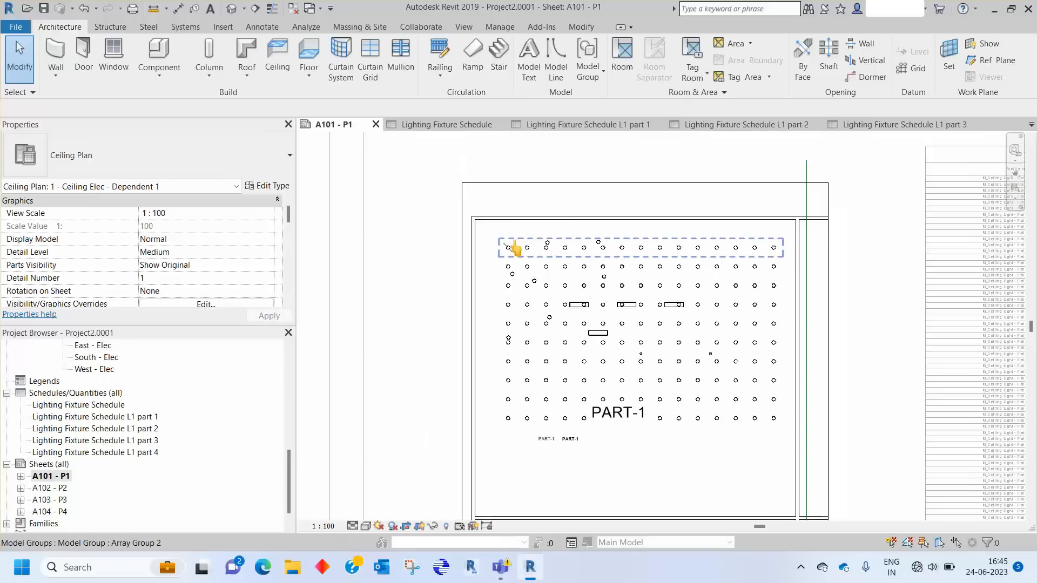
# Select all instances of Array Group 2 visible in the view and ungroup them
pyautogui.click(510, 247)
pyautogui.rightClick(509, 247)
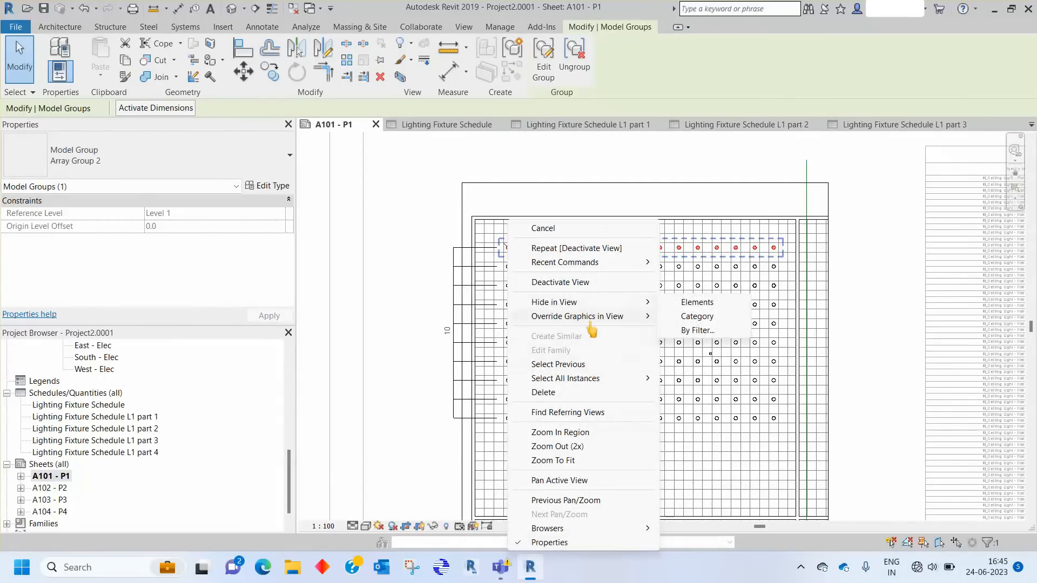
pyautogui.click(682, 380)
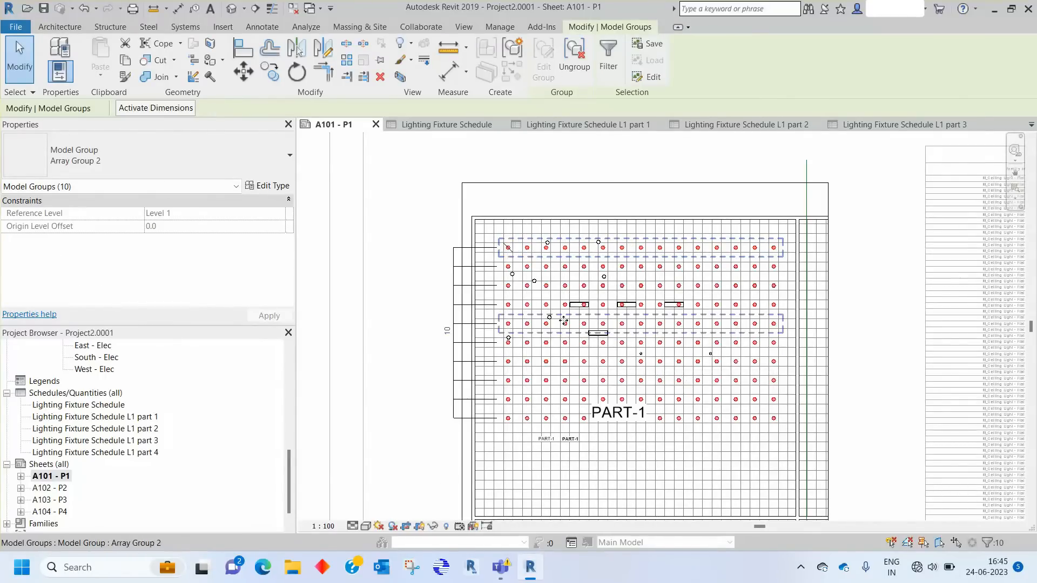
# Select all instances of Array Group 1 in the entire project and ungroup them
pyautogui.click(507, 248)
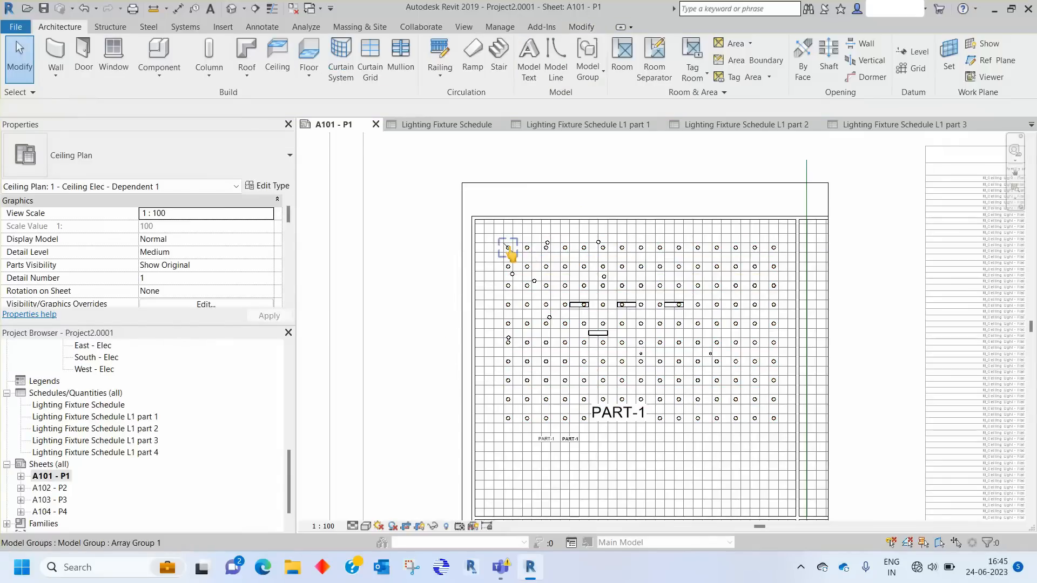
pyautogui.rightClick(509, 249)
pyautogui.moveTo(562, 383)
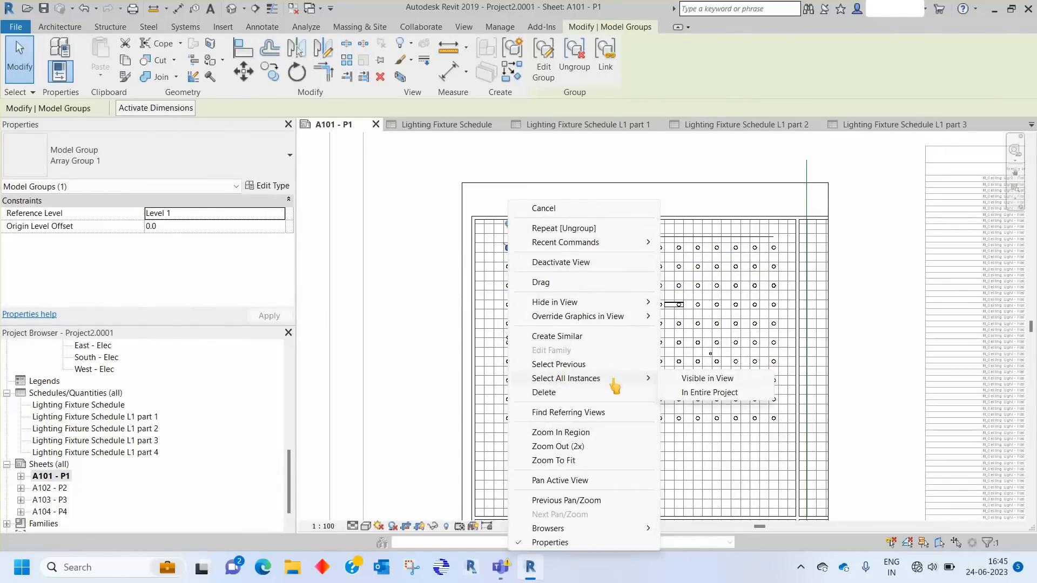
pyautogui.click(685, 390)
pyautogui.click(578, 76)
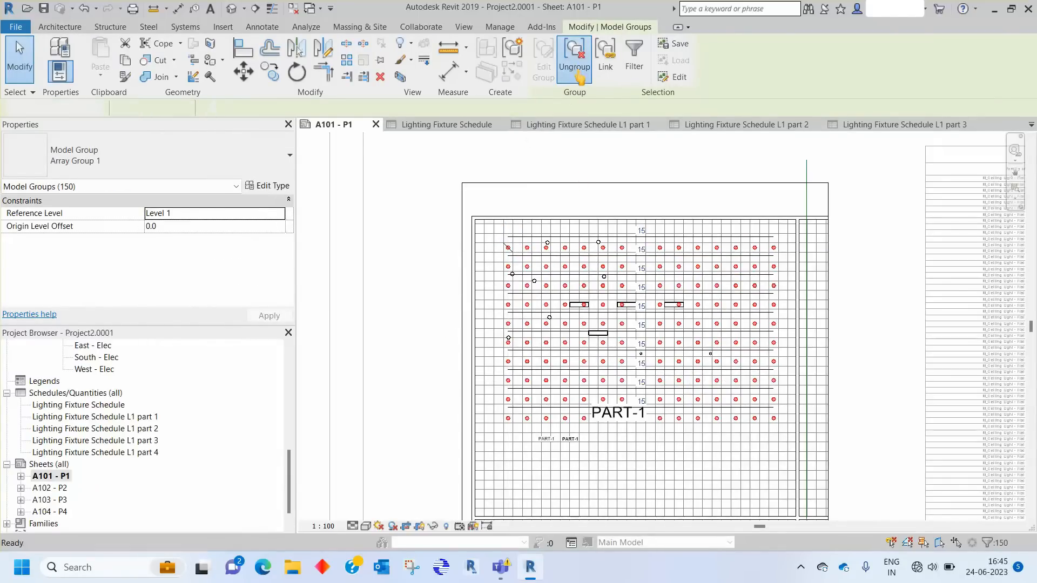
# Select everything inside the PART-1 room and filter the selection down to lighting fixtures only
pyautogui.click(451, 226)
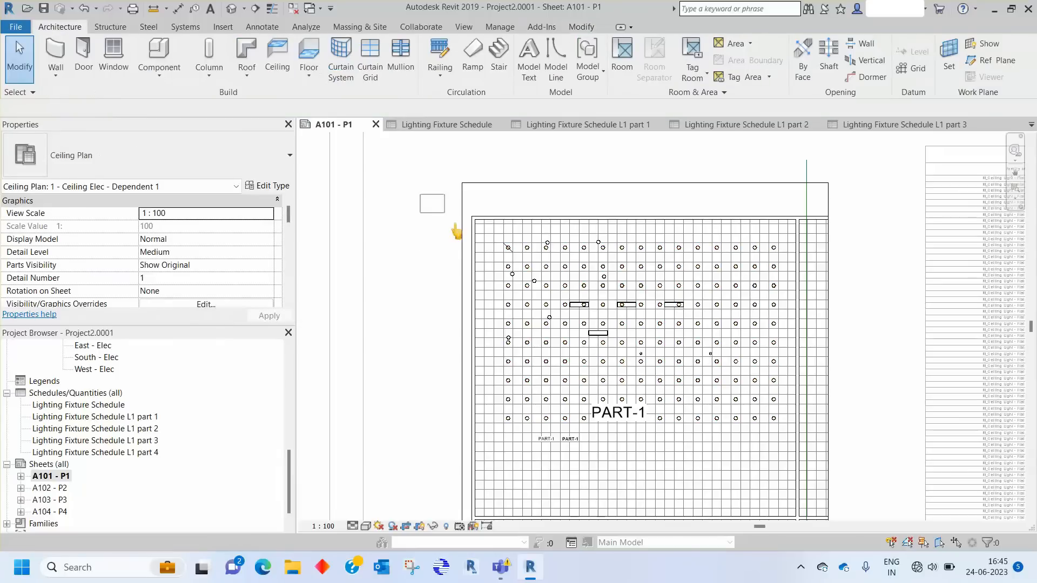
pyautogui.moveTo(727, 430); pyautogui.dragTo(808, 472)
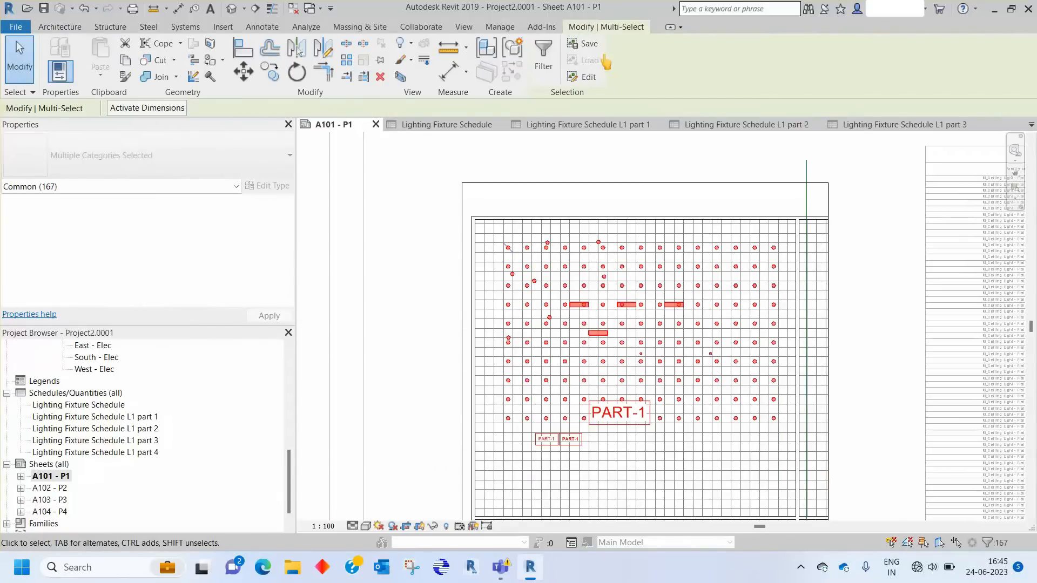
pyautogui.click(558, 71)
pyautogui.click(552, 219)
pyautogui.click(380, 198)
pyautogui.click(458, 384)
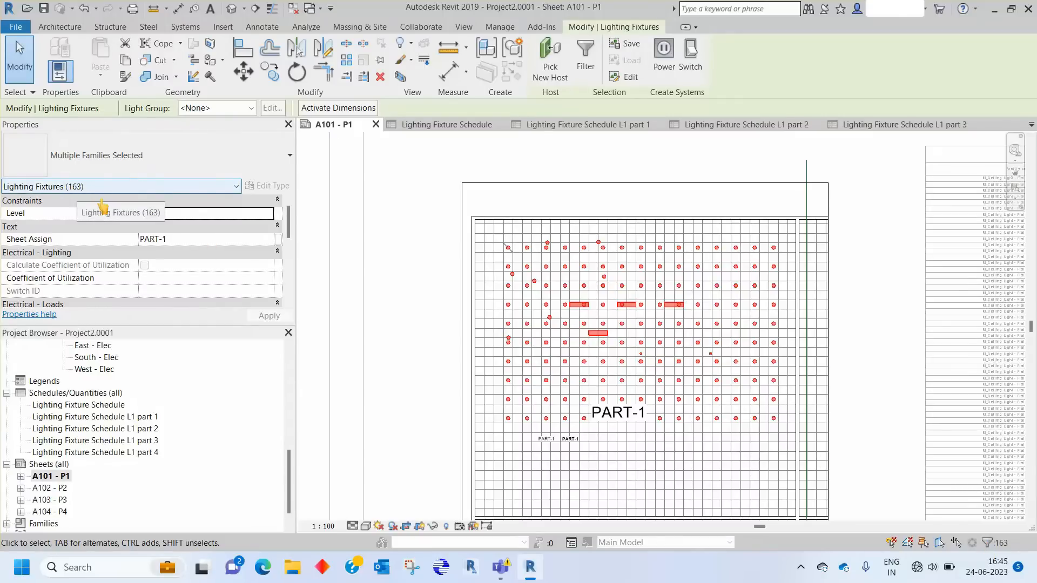
# Compare the number of selected fixtures with the grand total at the end of the schedule and deactivate the viewport
pyautogui.scroll(-5, 398, 227)
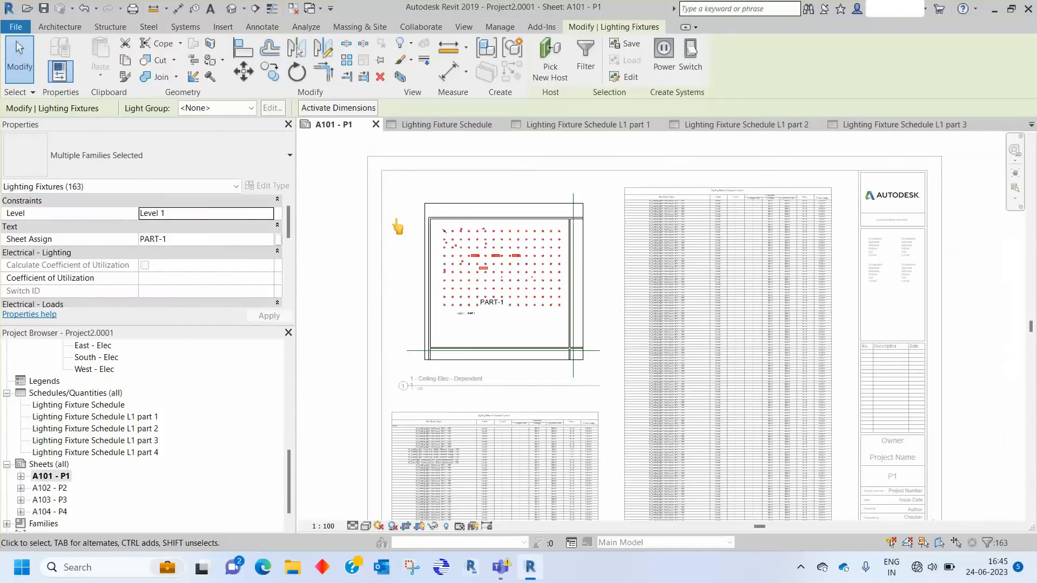
pyautogui.scroll(4, 607, 394)
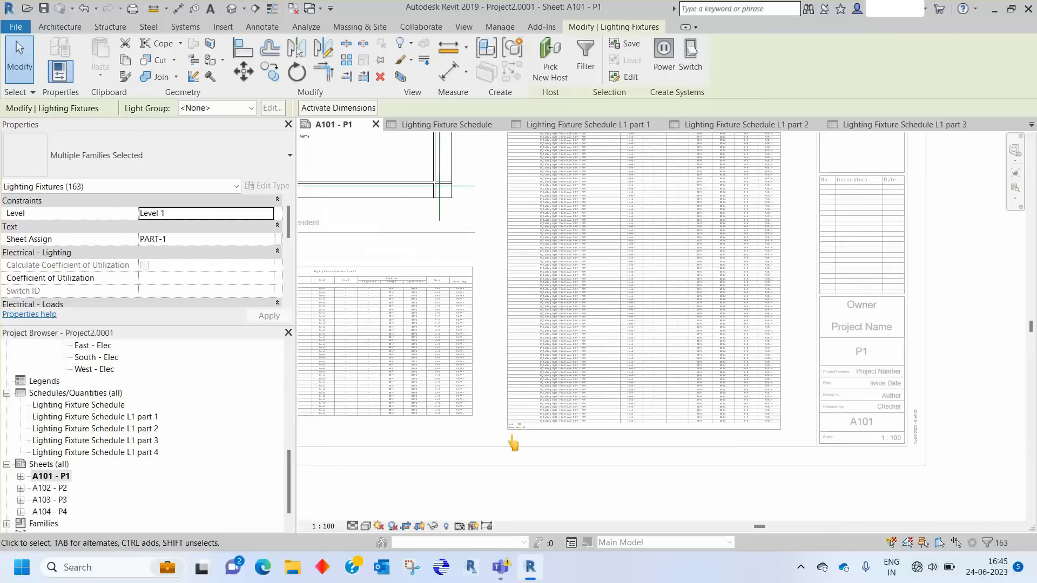
pyautogui.scroll(3, 513, 444)
pyautogui.rightClick(552, 437)
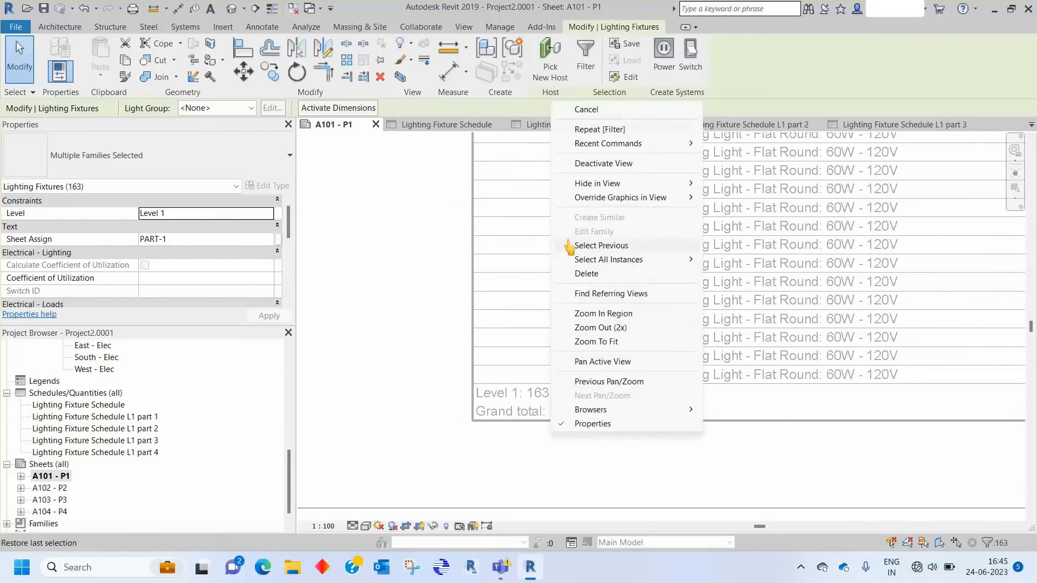
pyautogui.click(589, 165)
# Examine both segments of Lighting Fixture Schedule L1 part 1 on the sheet, checking the grand total, column headings, fixture types and Sheet Assign entries
pyautogui.scroll(-5, 630, 451)
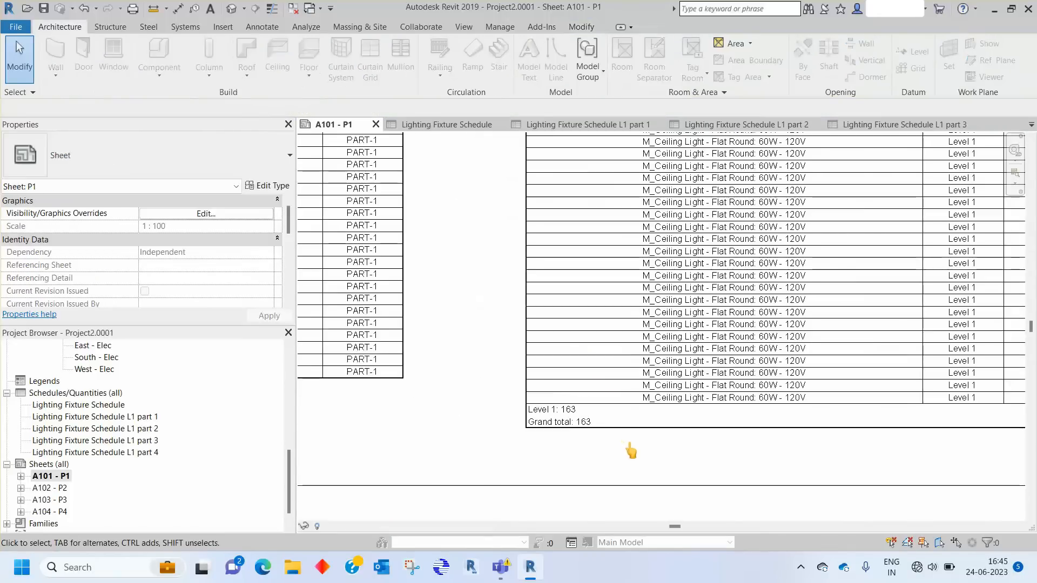
pyautogui.scroll(-4, 631, 451)
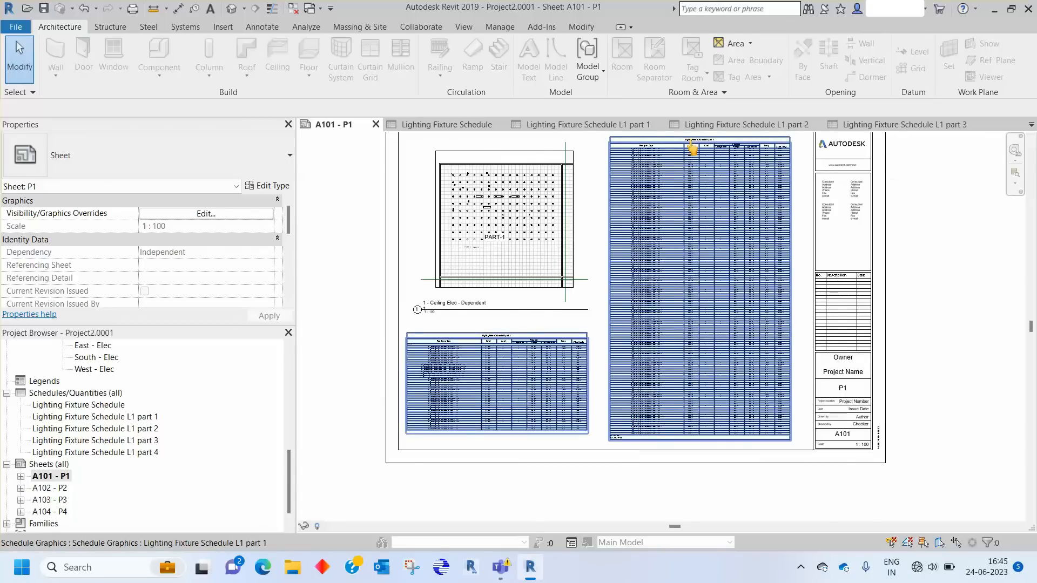
pyautogui.scroll(6, 688, 156)
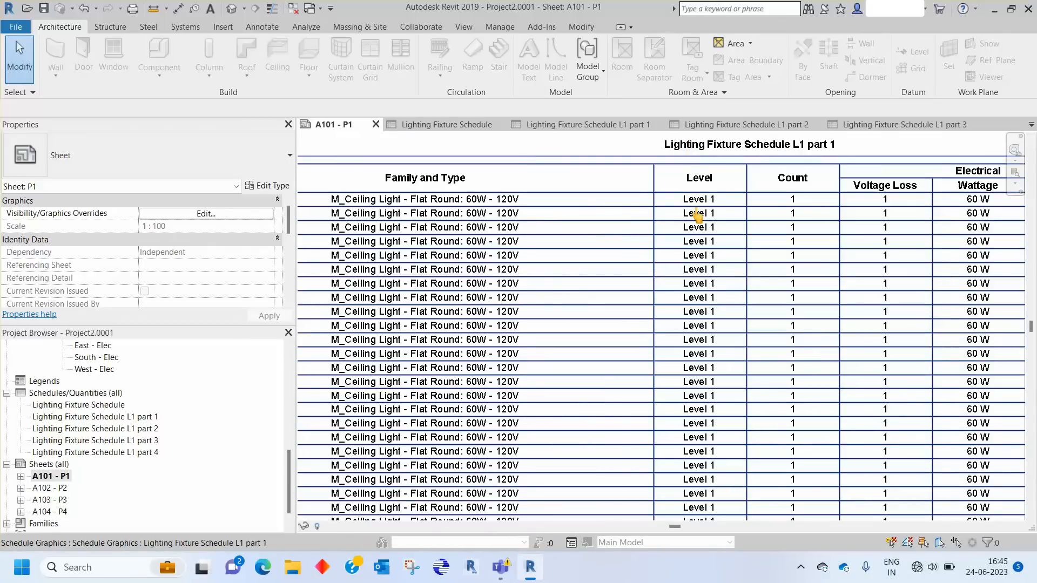
pyautogui.scroll(-5, 798, 231)
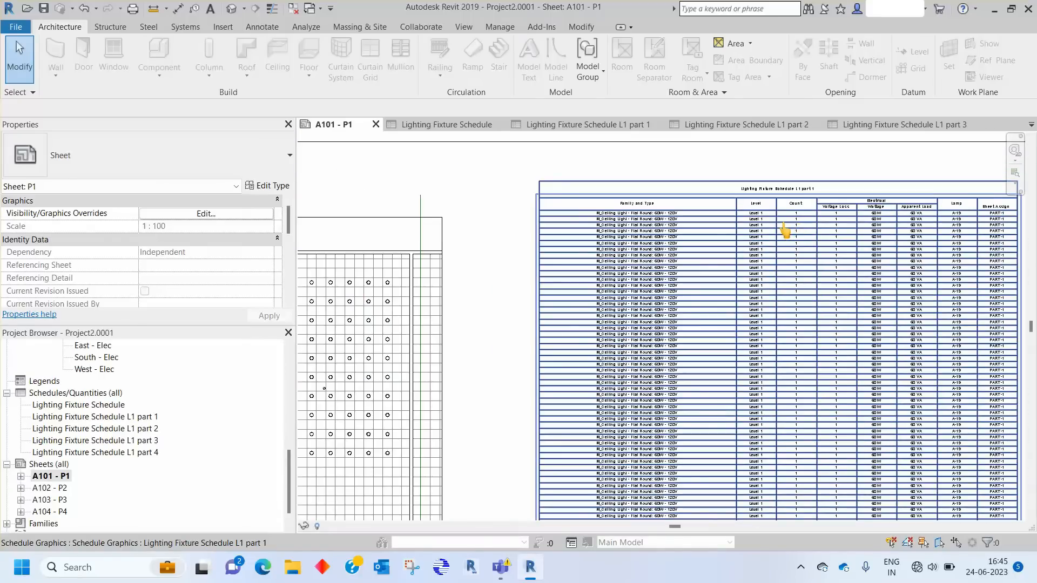
pyautogui.scroll(3, 784, 230)
pyautogui.moveTo(809, 224); pyautogui.dragTo(674, 224, button='middle')
pyautogui.scroll(-2, 672, 227)
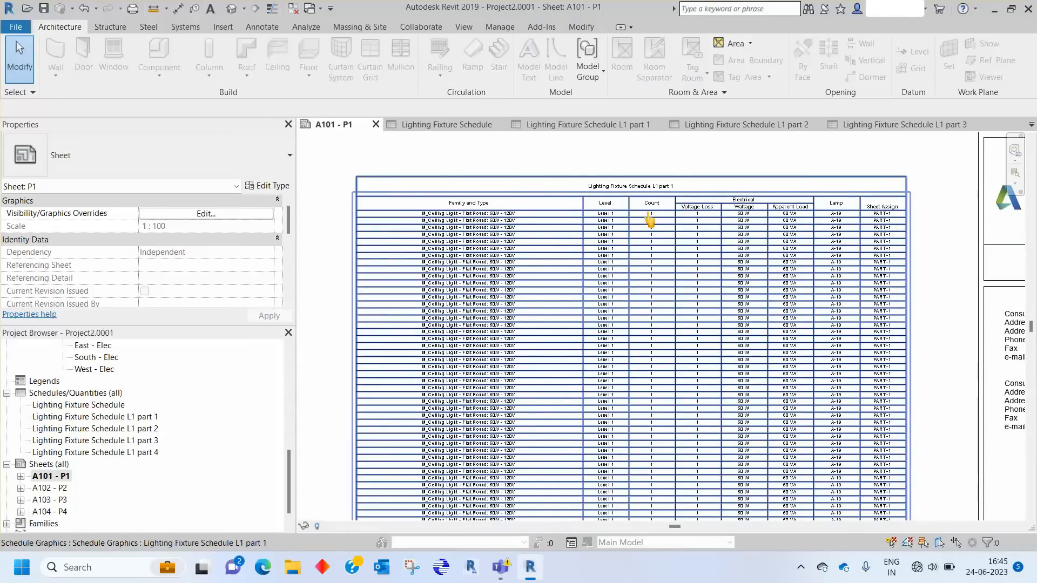
pyautogui.scroll(2, 894, 228)
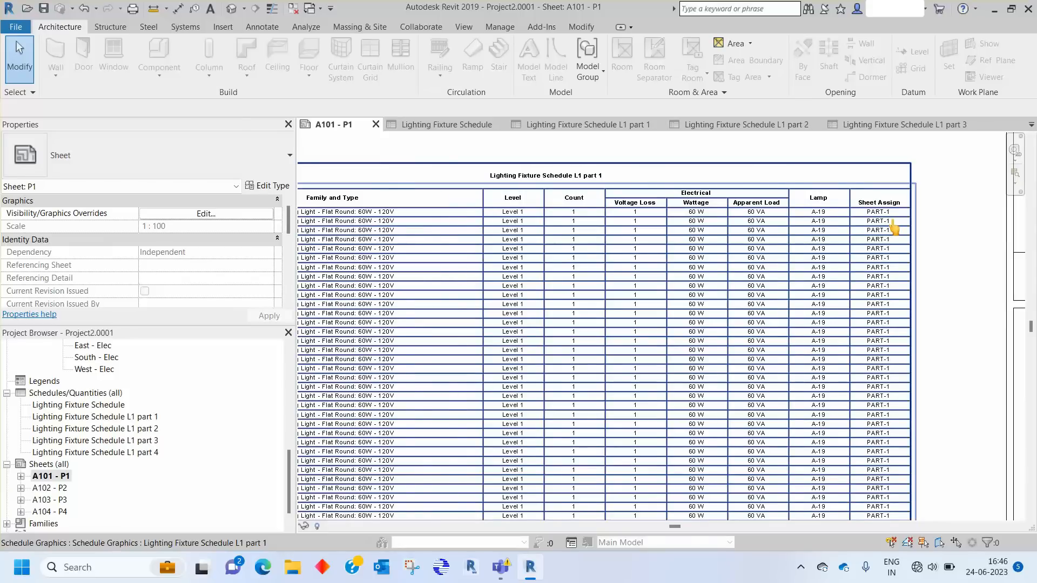
pyautogui.scroll(-3, 894, 228)
pyautogui.scroll(1, 736, 199)
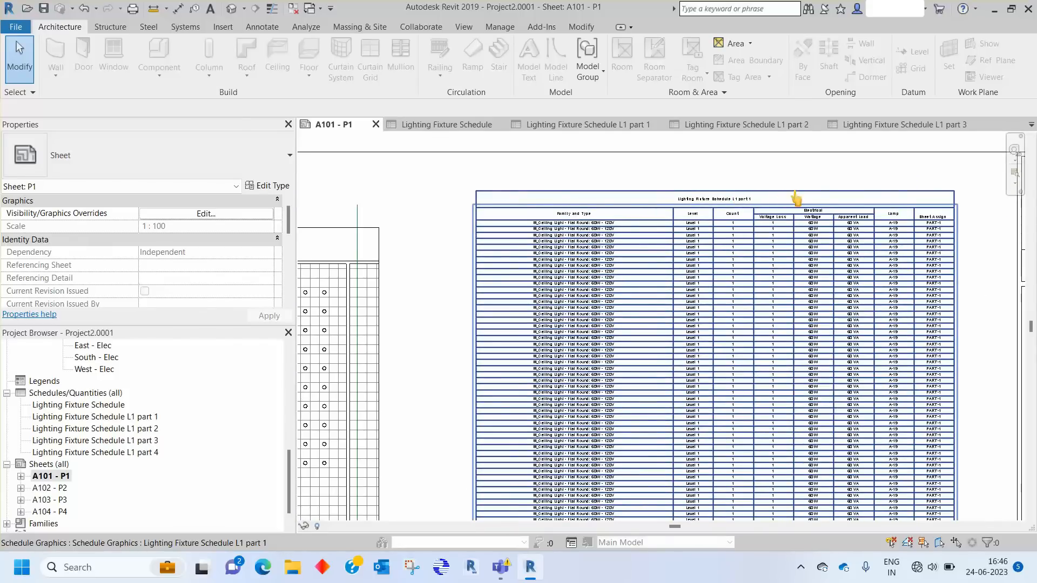
pyautogui.scroll(-4, 796, 200)
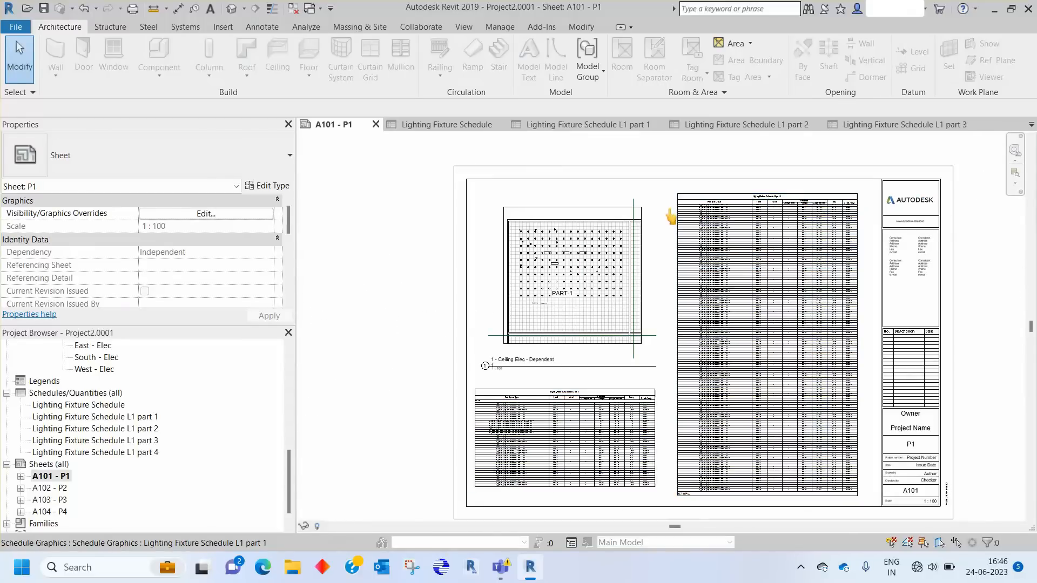
pyautogui.scroll(2, 588, 421)
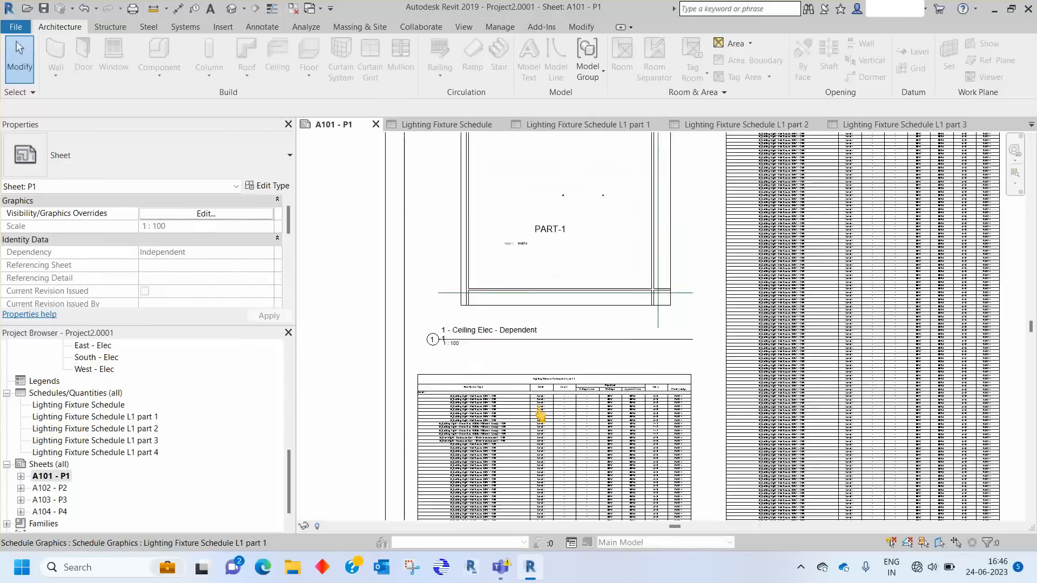
pyautogui.scroll(2, 541, 415)
pyautogui.scroll(2, 639, 339)
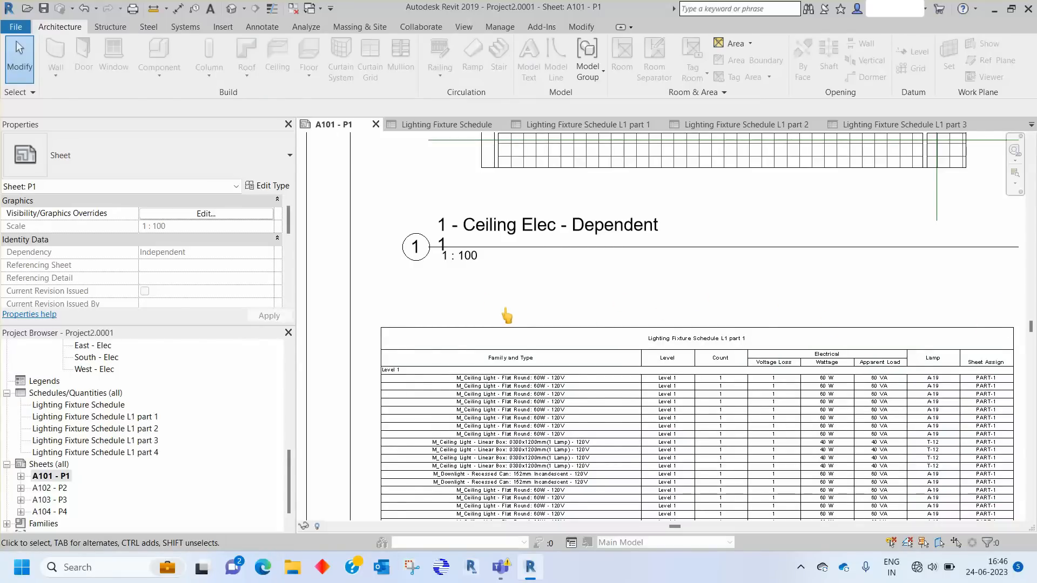
pyautogui.scroll(-4, 507, 316)
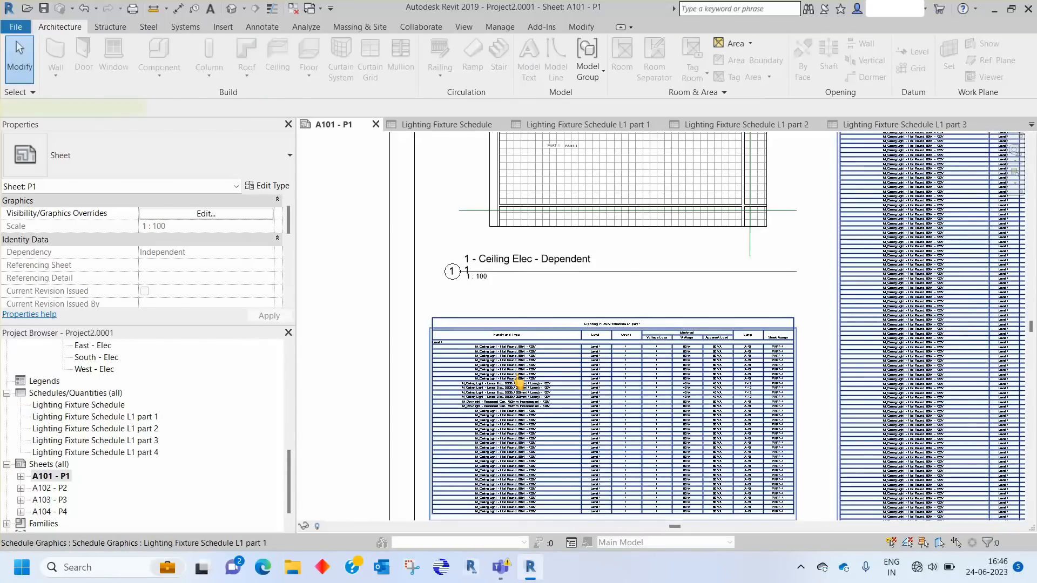
# Insert a row above the title of Lighting Fixture Schedule L1 part 1 and check it on sheet A101
pyautogui.doubleClick(520, 381)
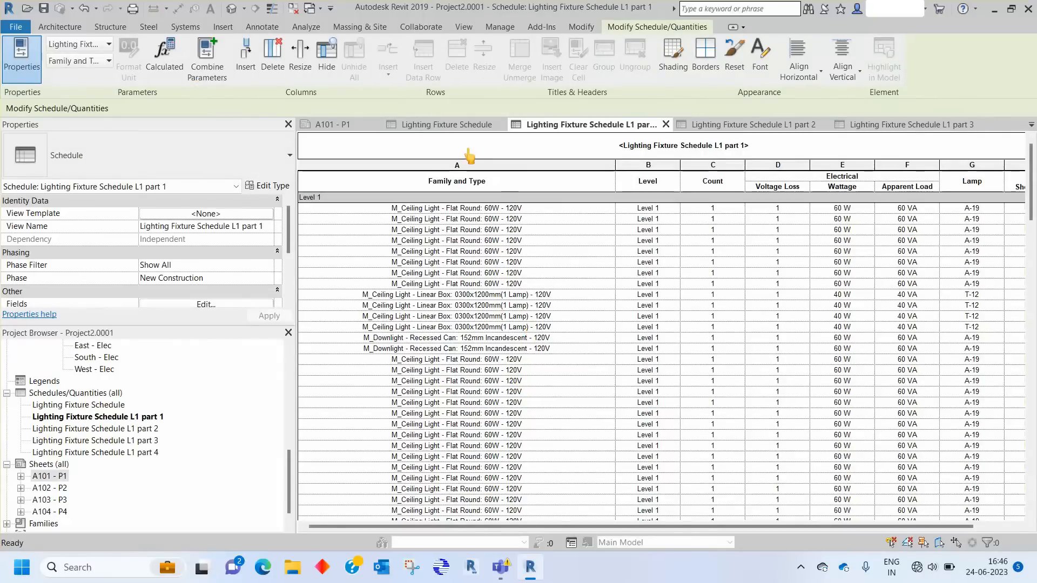
pyautogui.click(483, 184)
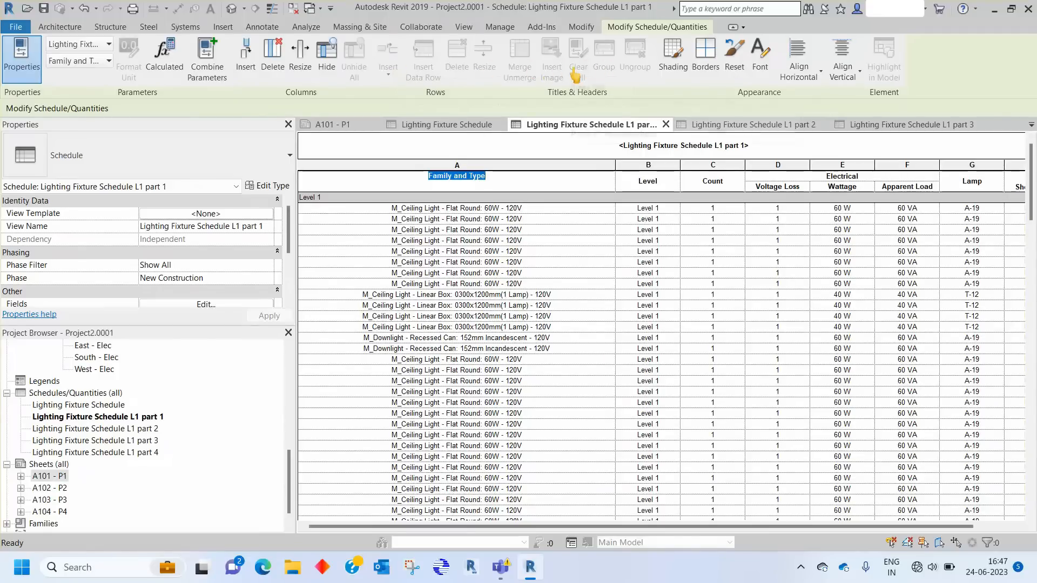
pyautogui.click(585, 145)
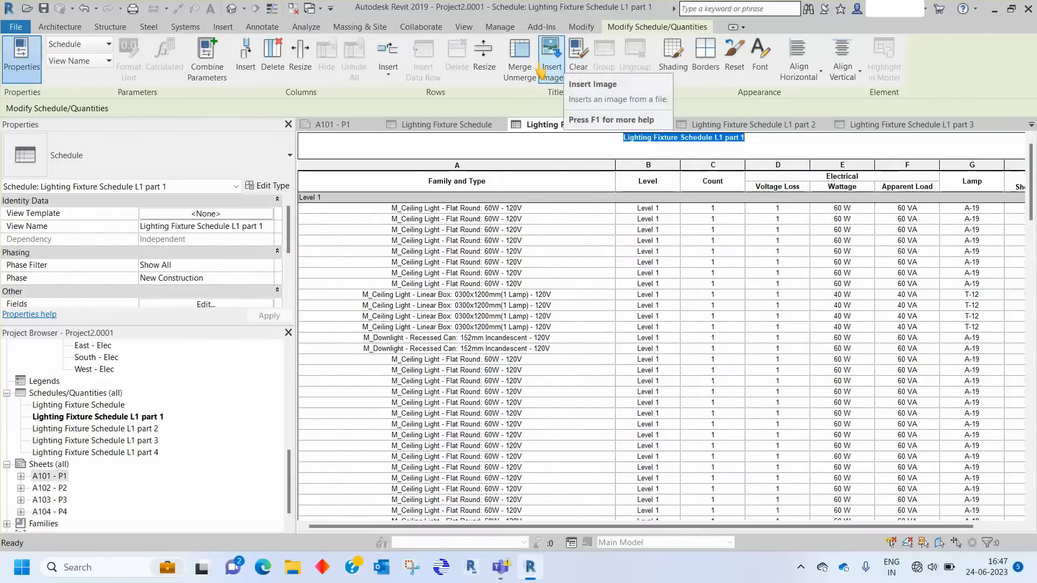
pyautogui.click(386, 73)
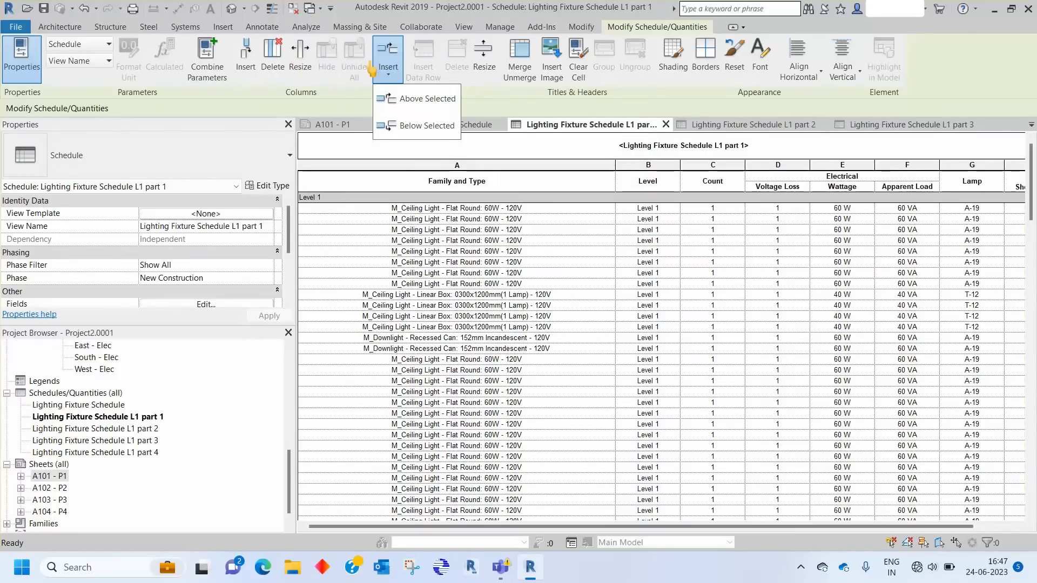
pyautogui.click(438, 105)
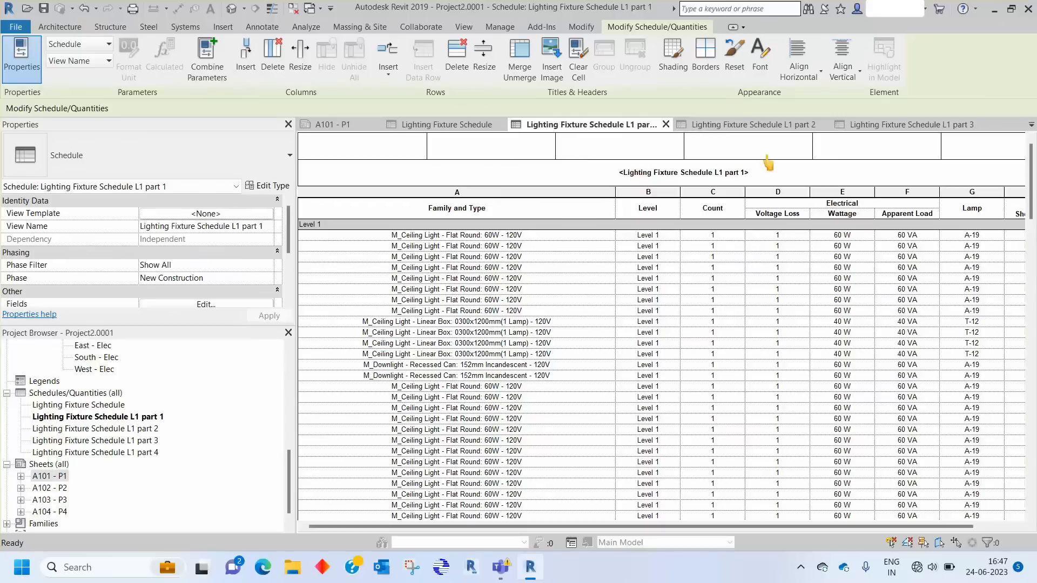
pyautogui.click(340, 128)
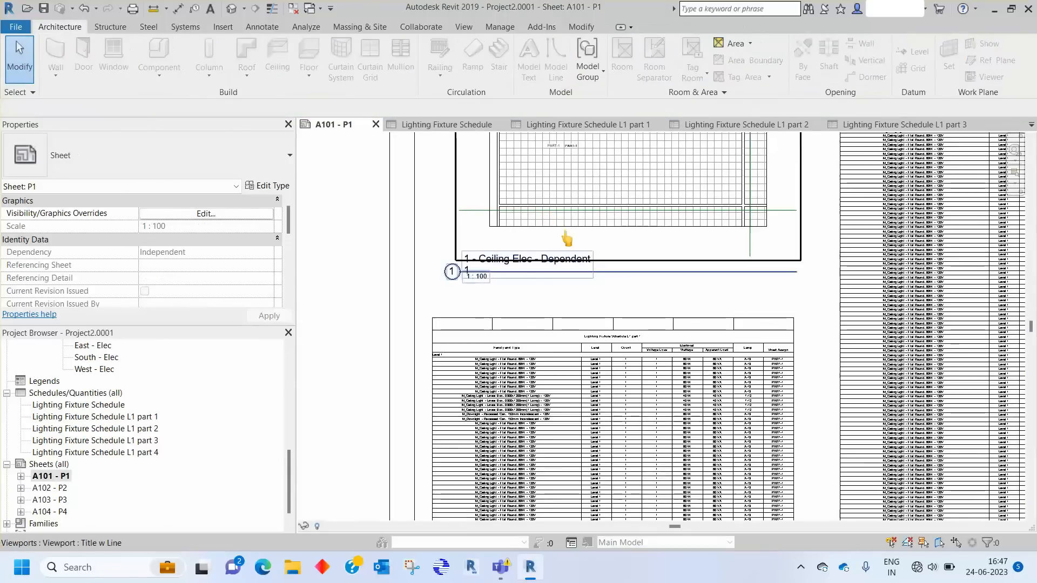
pyautogui.scroll(3, 540, 330)
pyautogui.scroll(-3, 507, 308)
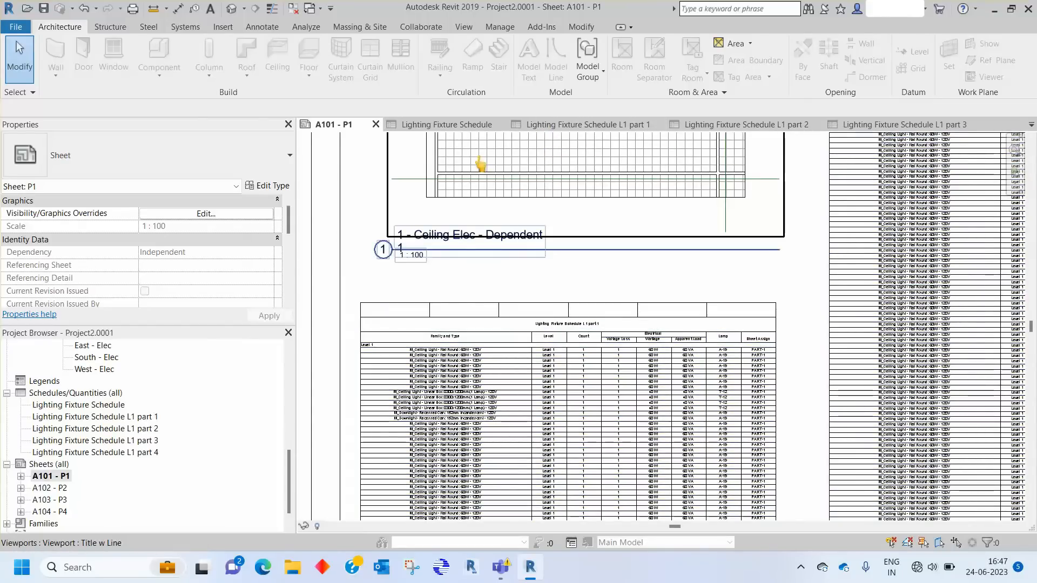
# Try deleting the inserted row above the title in Lighting Fixture Schedule L1 part 1 and undo the deletion
pyautogui.click(575, 130)
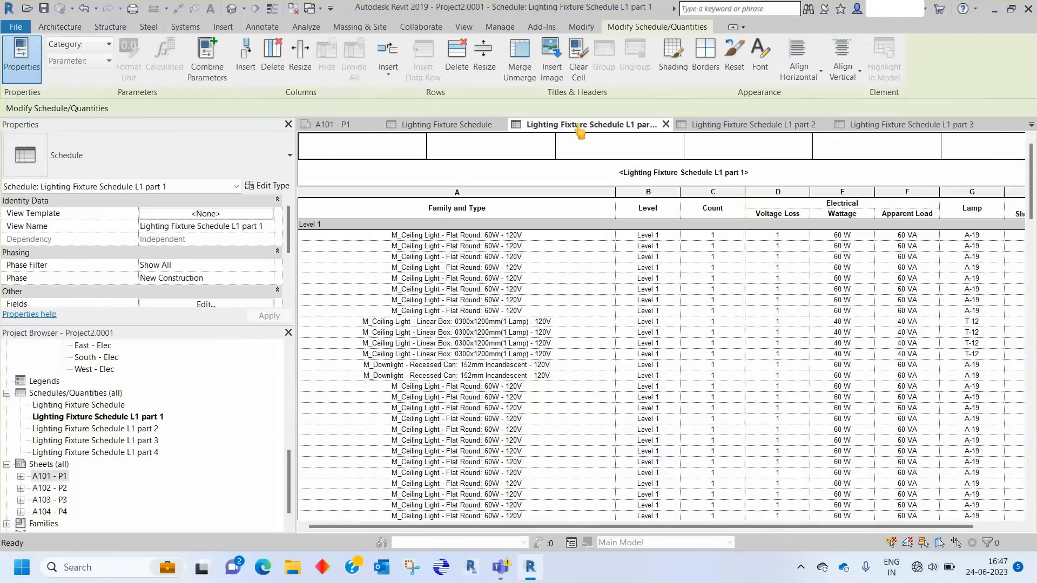
pyautogui.click(602, 143)
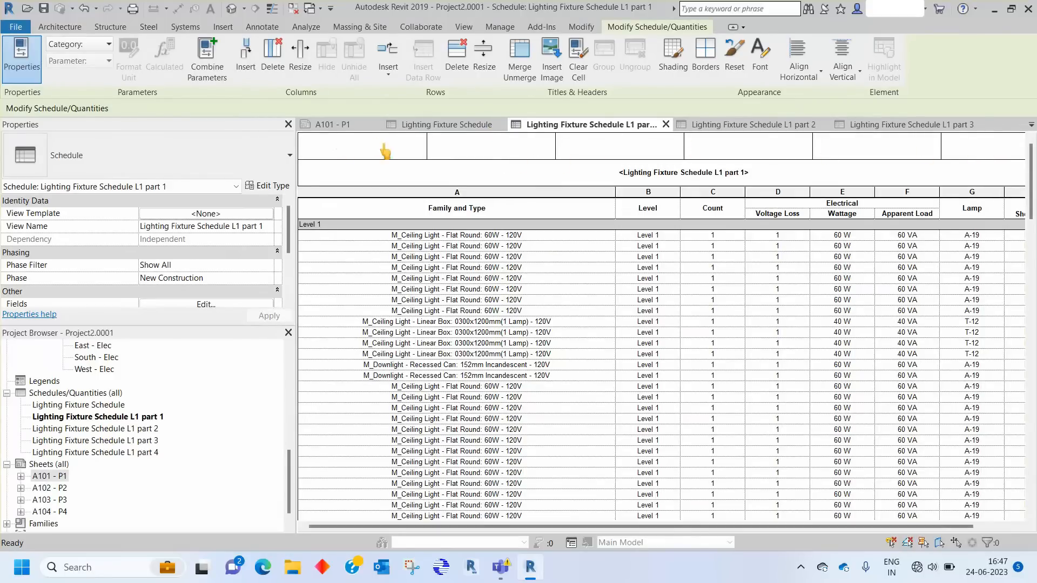
pyautogui.click(459, 70)
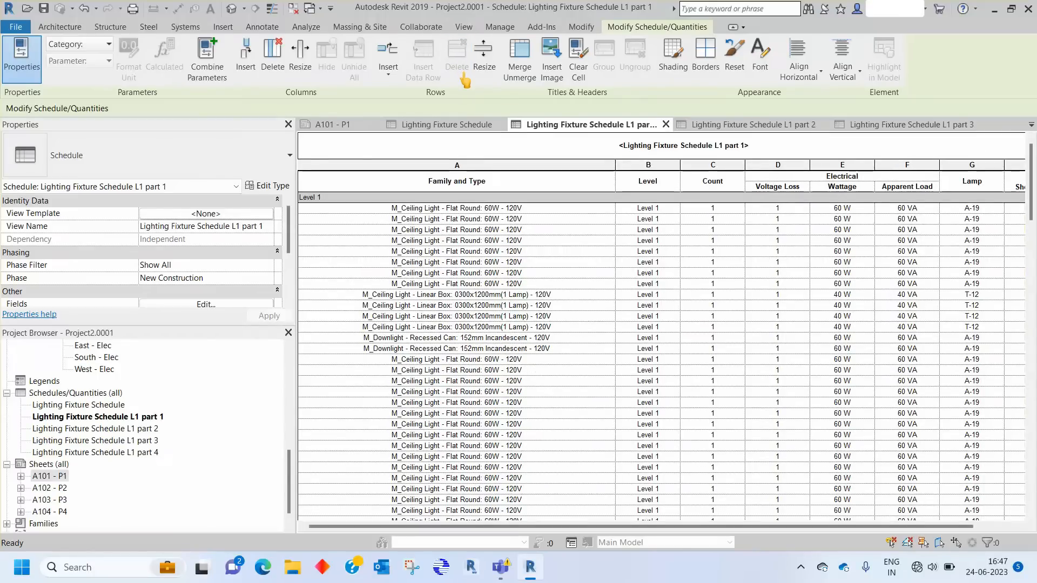
pyautogui.hotkey('ctrl', 'z')
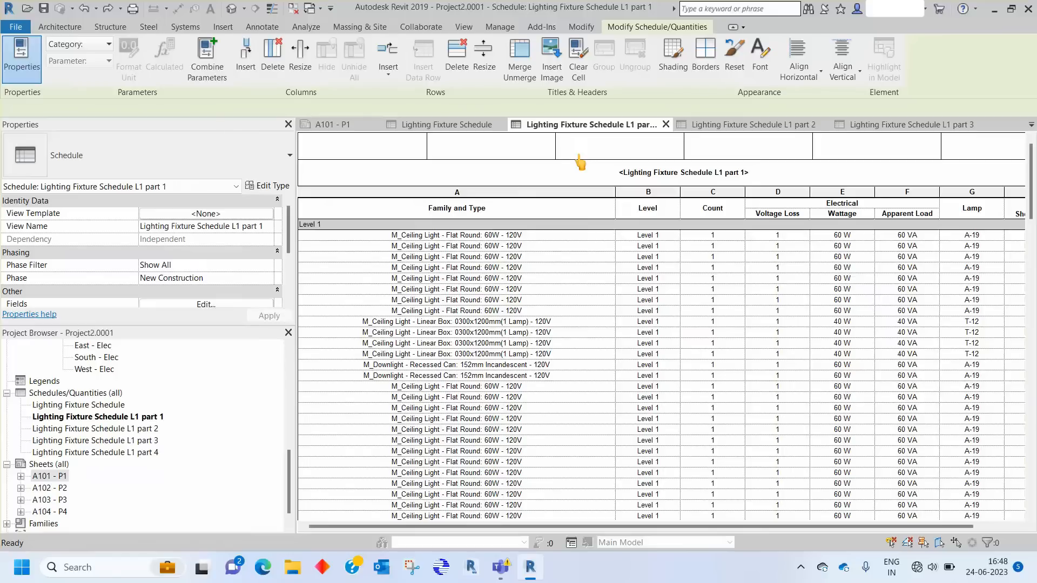
# Try inserting the image DSC_0992.JPG from the LOgo folder into the schedule's title cell and undo the insertion
pyautogui.click(499, 156)
pyautogui.doubleClick(603, 177)
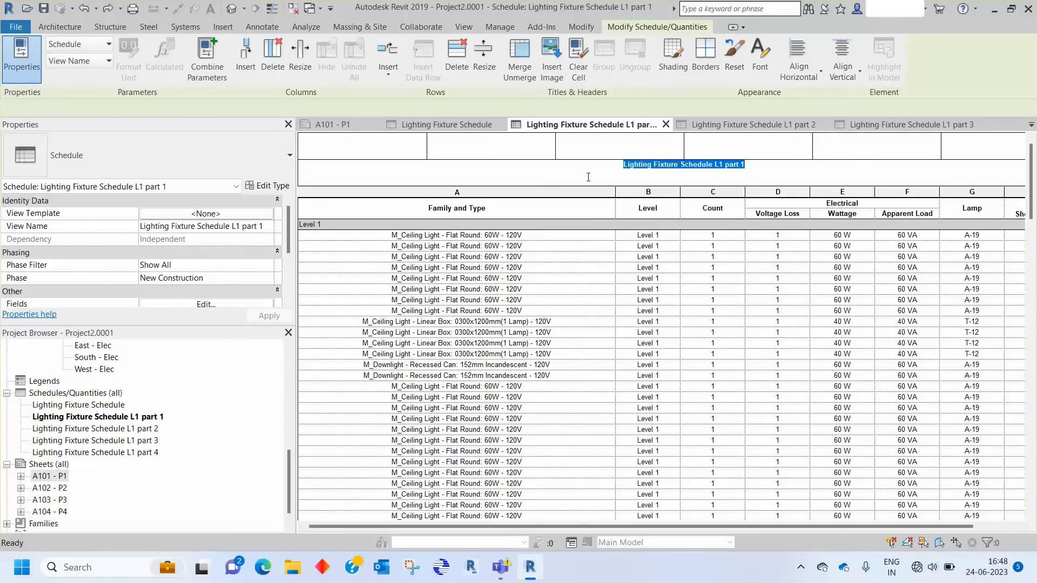
pyautogui.click(588, 177)
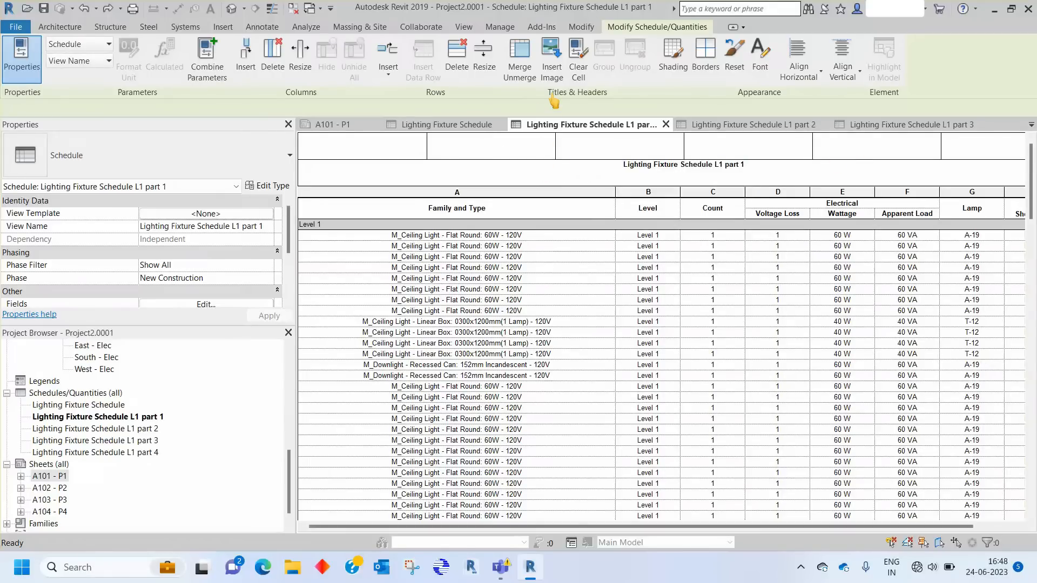
pyautogui.click(552, 64)
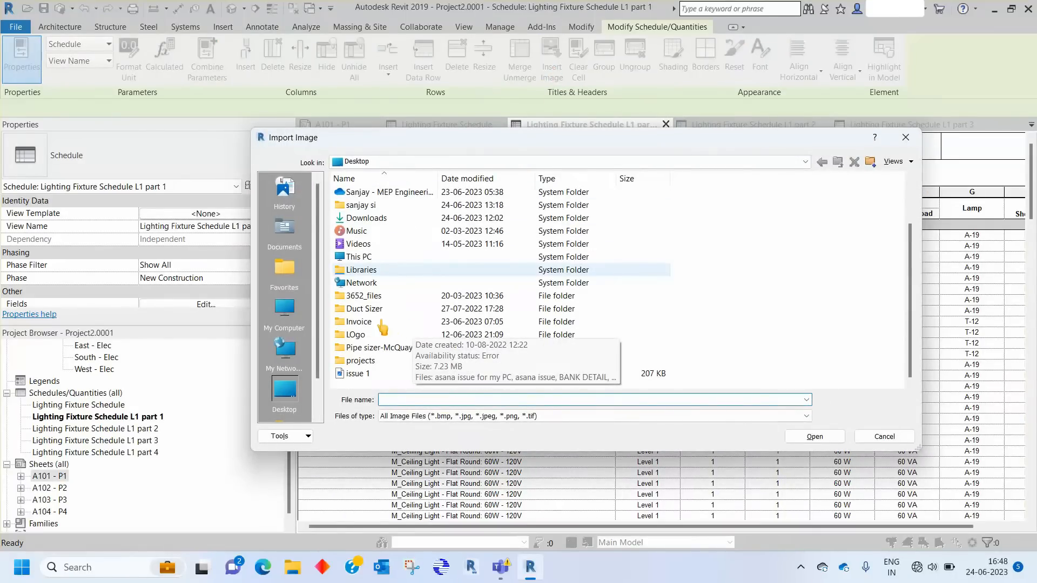
pyautogui.doubleClick(365, 335)
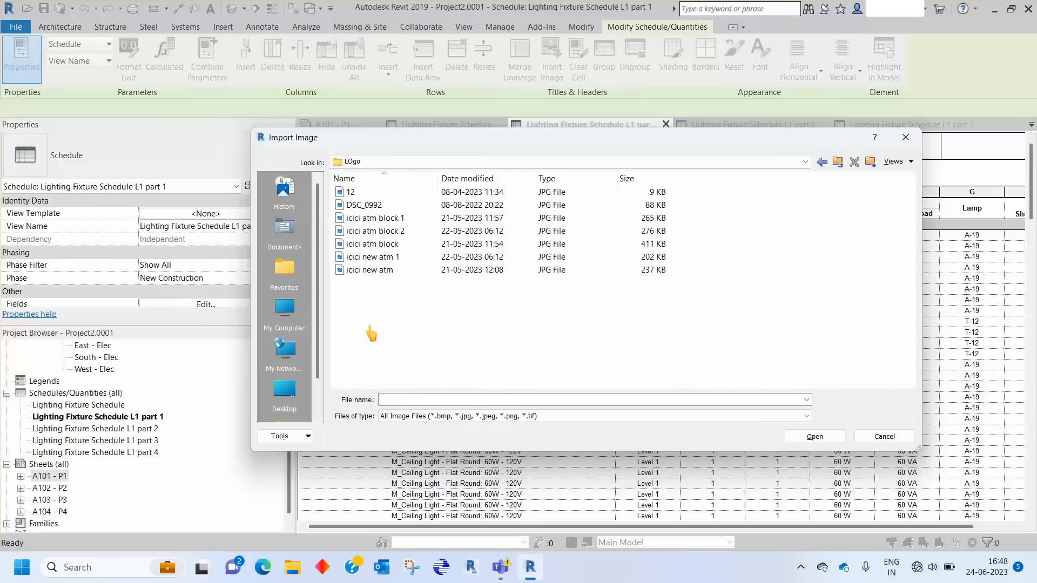
pyautogui.click(367, 205)
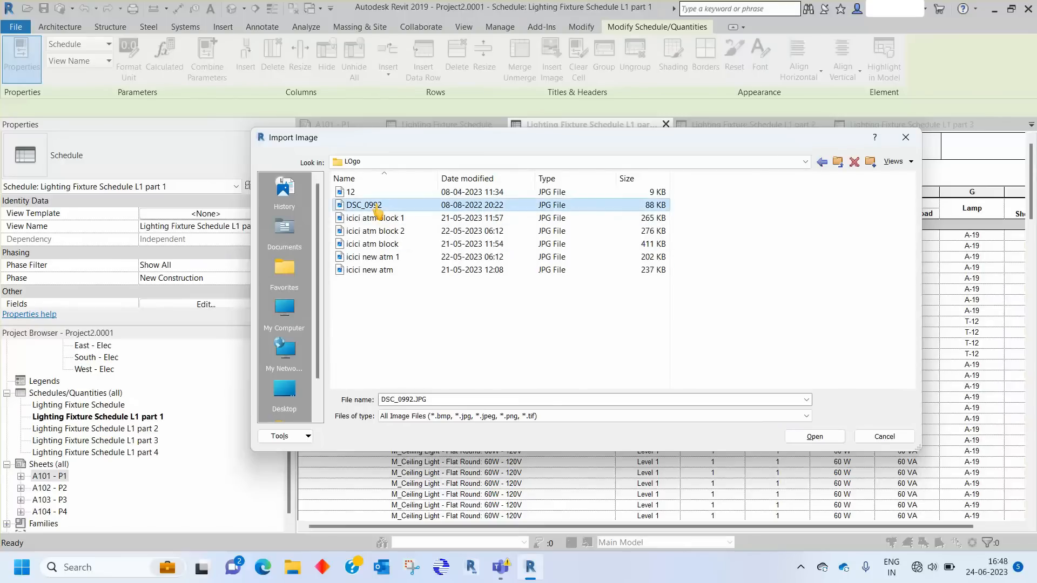
pyautogui.click(810, 437)
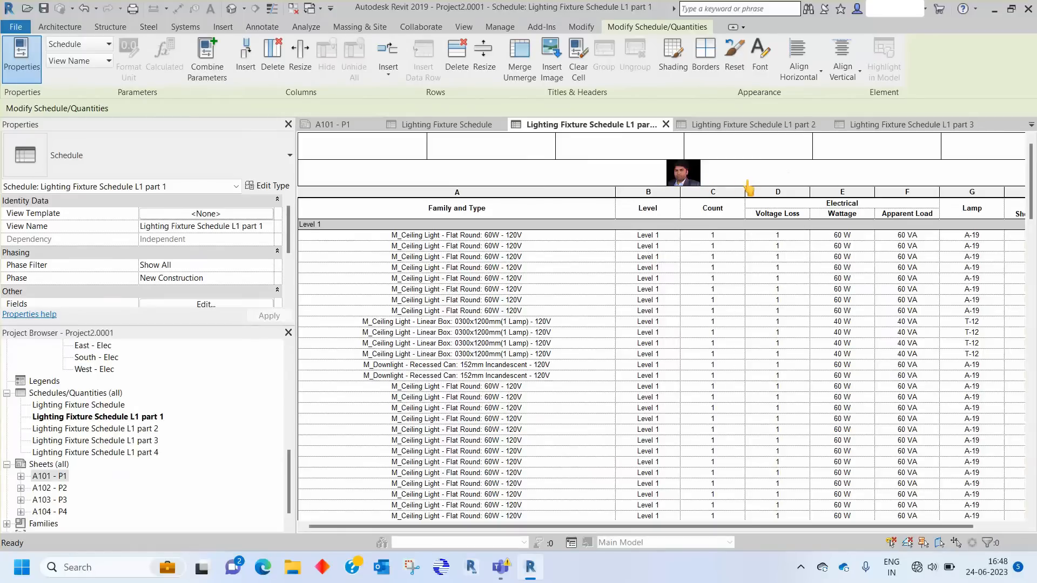
pyautogui.hotkey('ctrl', 'z')
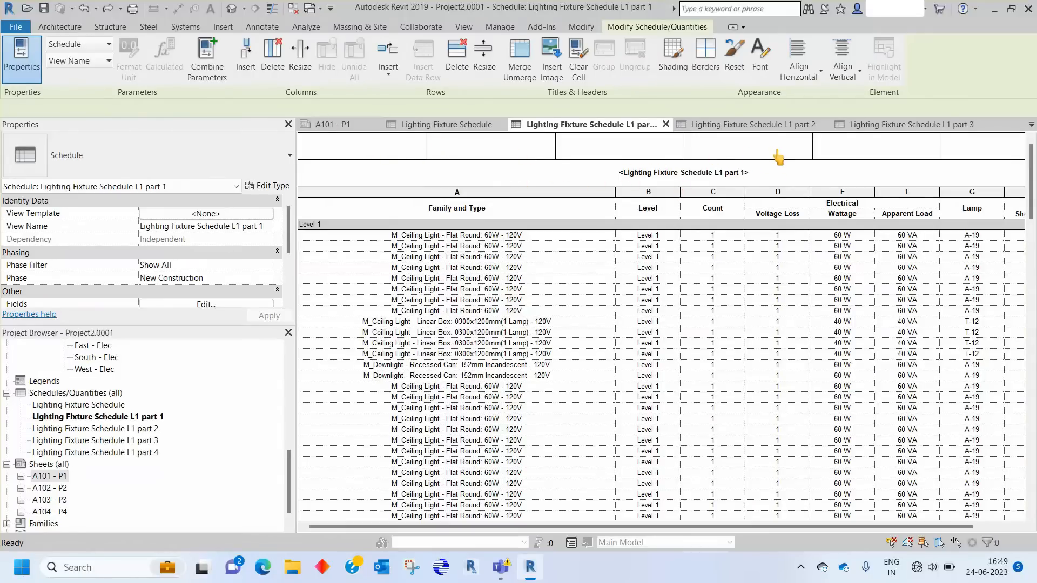
# Resize the cells of the row above the schedule title, narrowing the outer ones to leave one wide cell across the middle
pyautogui.click(408, 145)
pyautogui.click(390, 144)
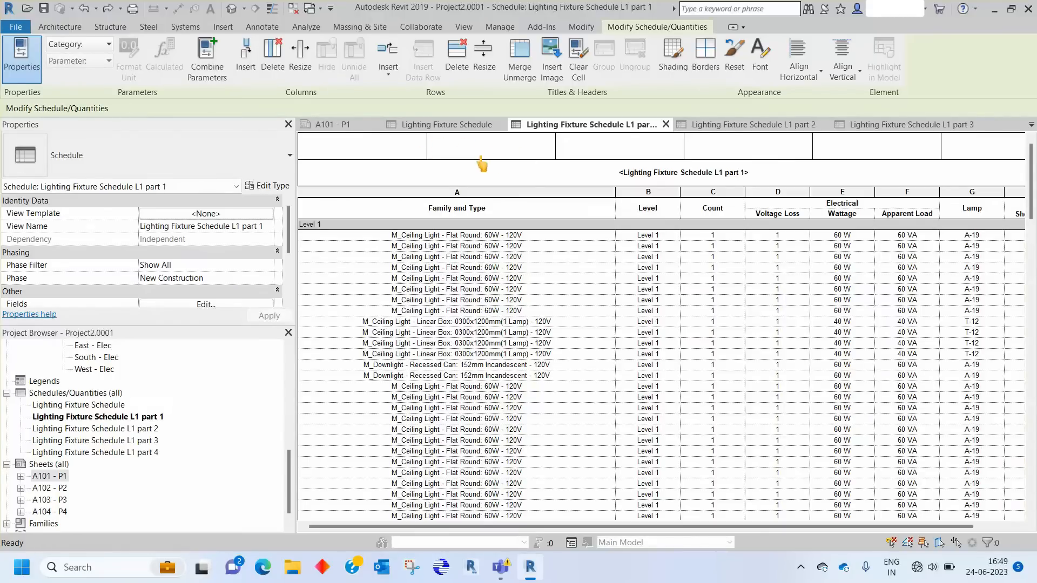
pyautogui.moveTo(427, 146); pyautogui.dragTo(355, 147)
pyautogui.moveTo(290, 148); pyautogui.dragTo(291, 148)
pyautogui.moveTo(593, 147); pyautogui.dragTo(687, 148)
pyautogui.moveTo(787, 148); pyautogui.dragTo(822, 149)
pyautogui.moveTo(776, 527); pyautogui.dragTo(913, 528)
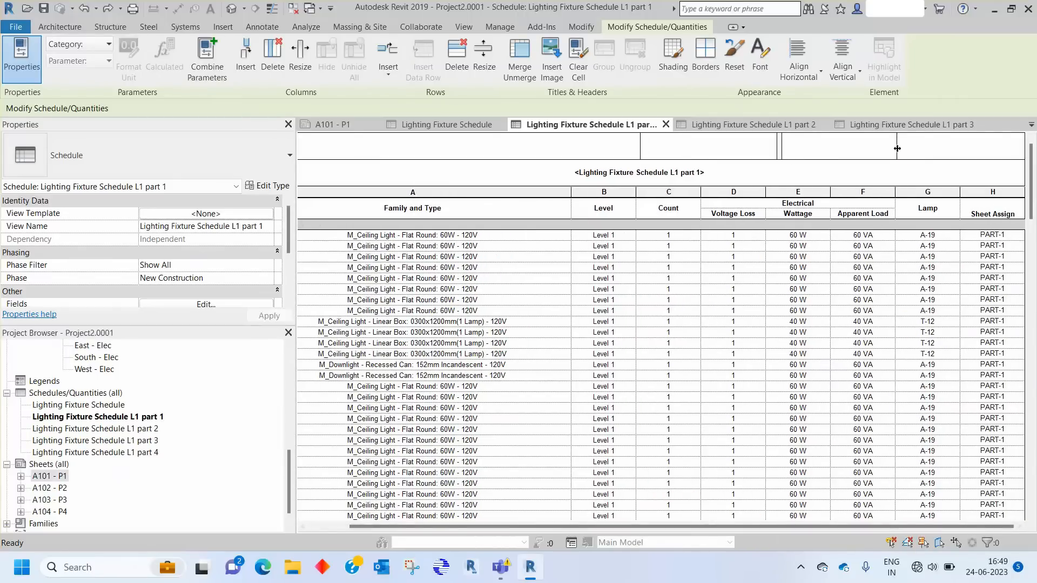
pyautogui.moveTo(1034, 146); pyautogui.dragTo(761, 146)
pyautogui.moveTo(1030, 163); pyautogui.dragTo(1007, 155)
pyautogui.moveTo(617, 148); pyautogui.dragTo(943, 139)
pyautogui.moveTo(1032, 146); pyautogui.dragTo(1033, 146)
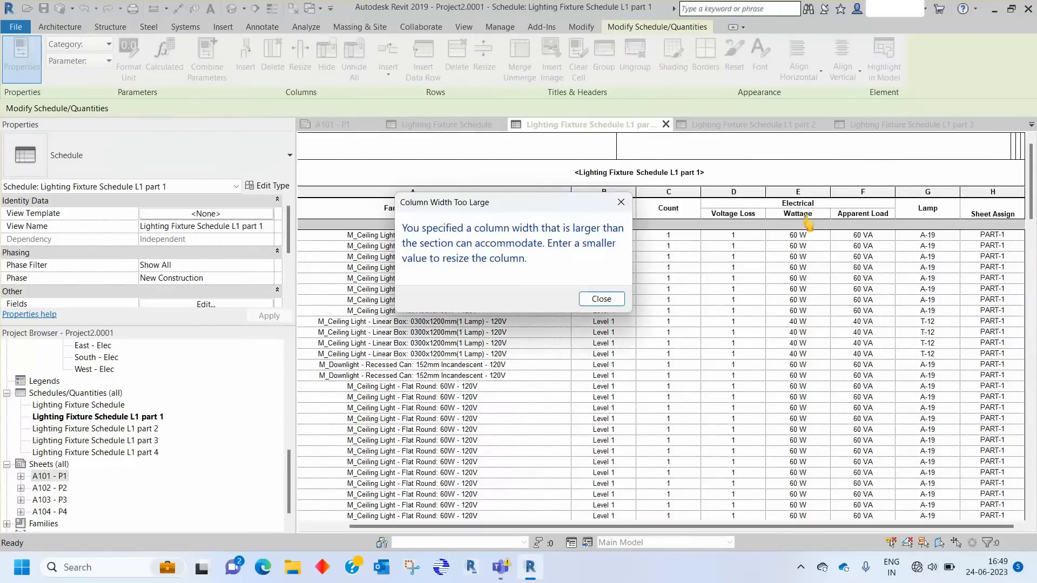
pyautogui.press('Return')
pyautogui.moveTo(736, 527); pyautogui.dragTo(686, 527)
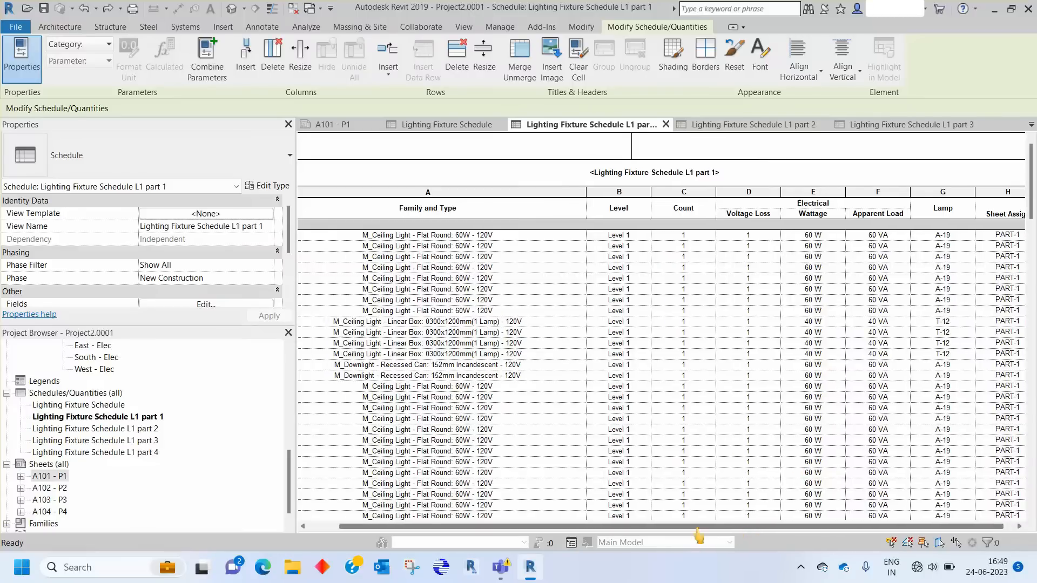
pyautogui.moveTo(629, 147); pyautogui.dragTo(302, 149)
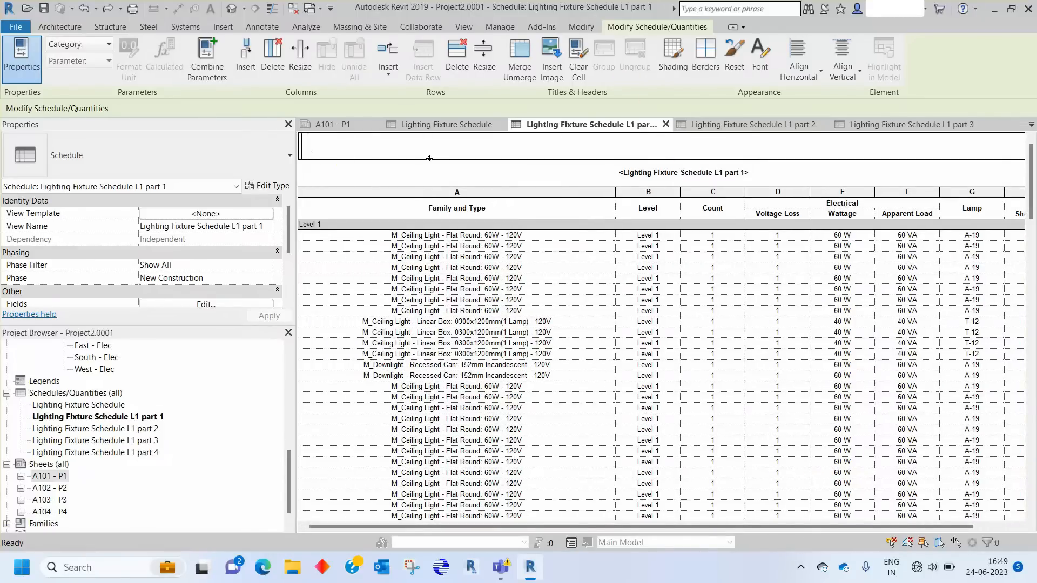
# Insert the image DSC_0992.JPG into the wide middle cell above the schedule title
pyautogui.click(471, 143)
pyautogui.click(547, 76)
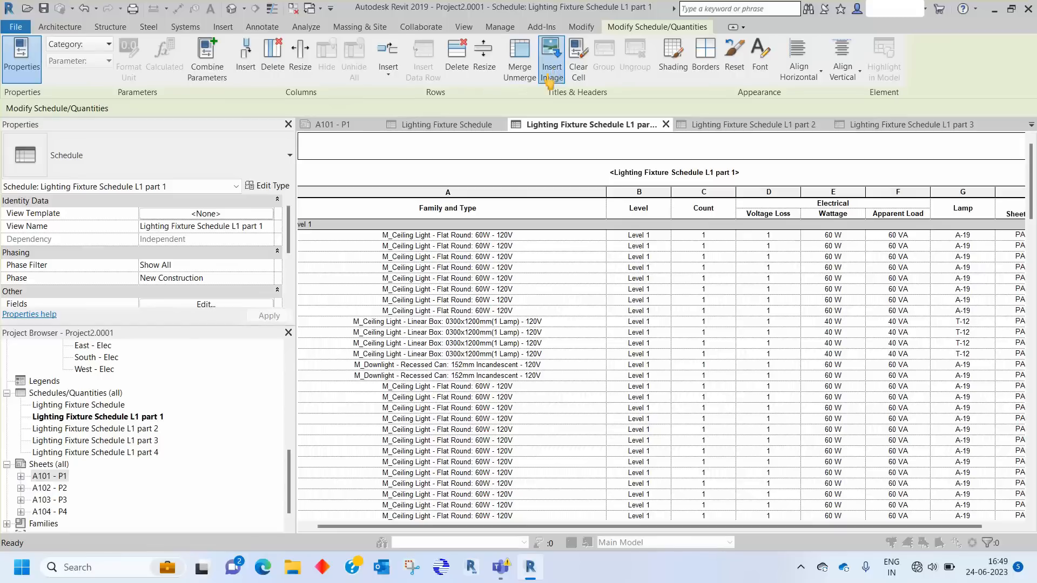
pyautogui.click(378, 205)
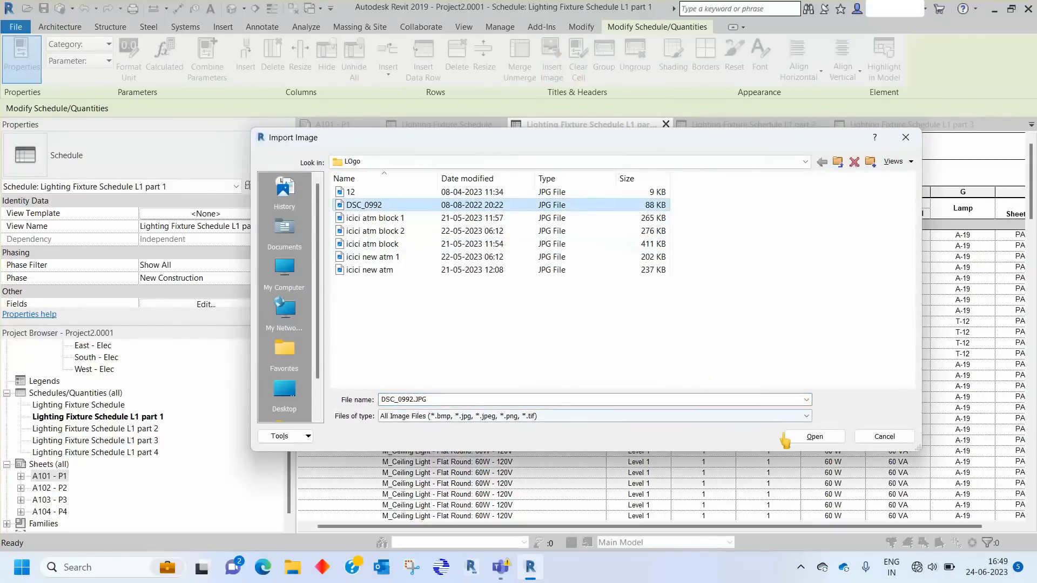
pyautogui.click(791, 437)
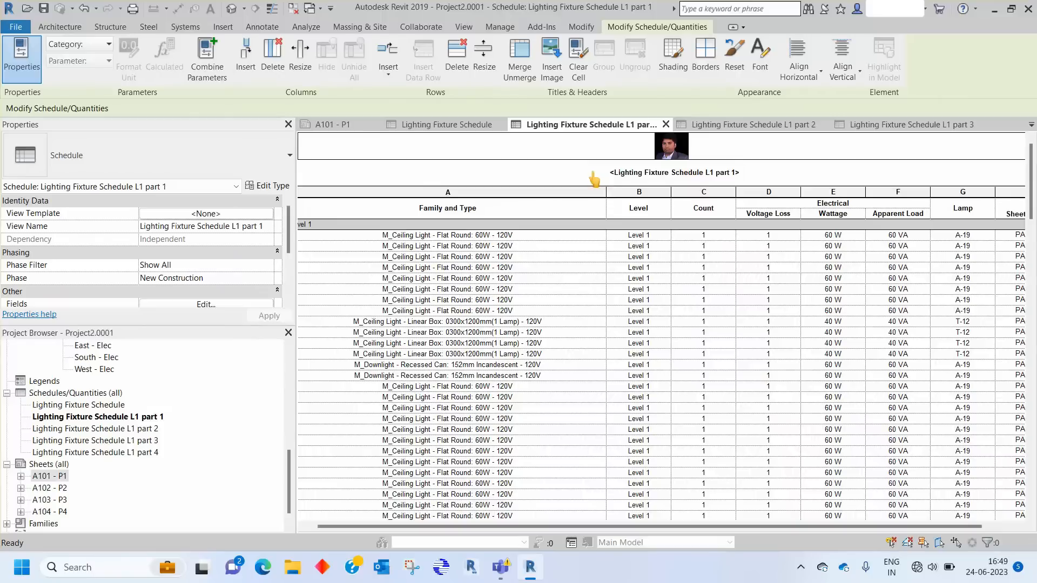
# Examine the image header row on both schedule segments and the overall layout of sheet A101
pyautogui.click(339, 130)
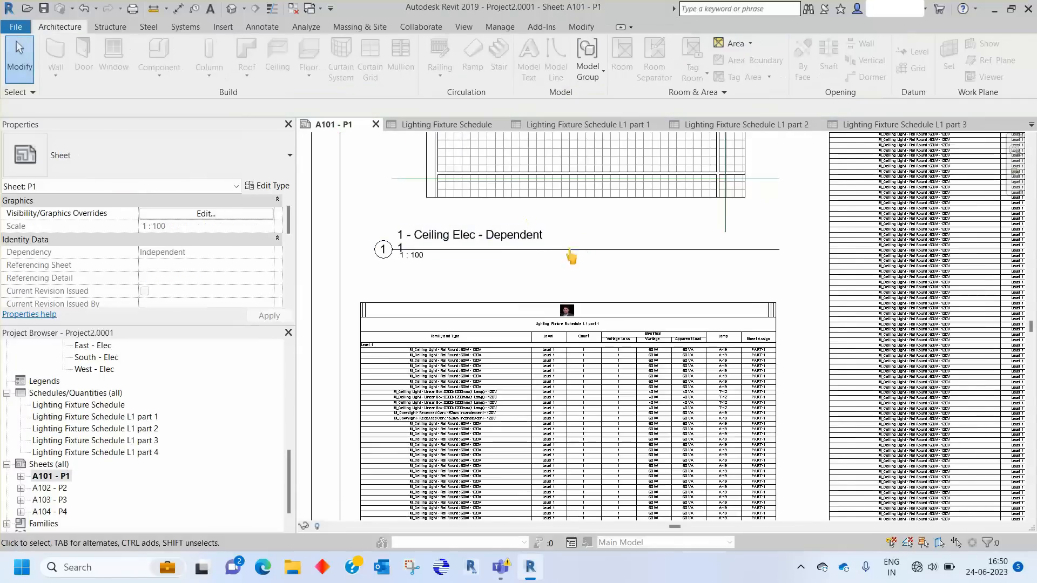
pyautogui.scroll(-3, 571, 257)
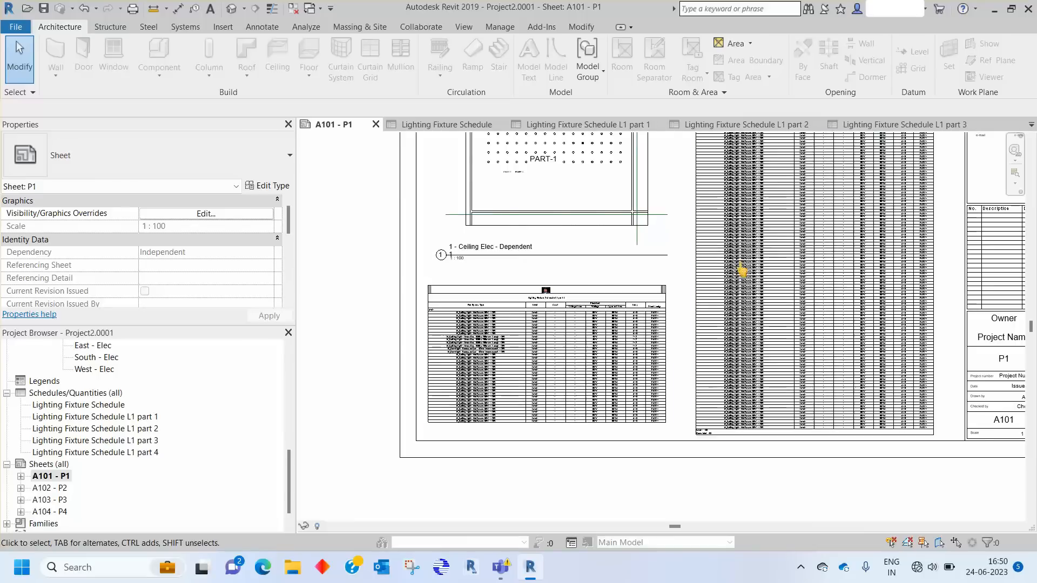
pyautogui.moveTo(684, 232)
pyautogui.mouseDown(button='middle')
pyautogui.moveTo(680, 351)
pyautogui.moveTo(650, 372)
pyautogui.moveTo(676, 244)
pyautogui.mouseUp(button='middle')
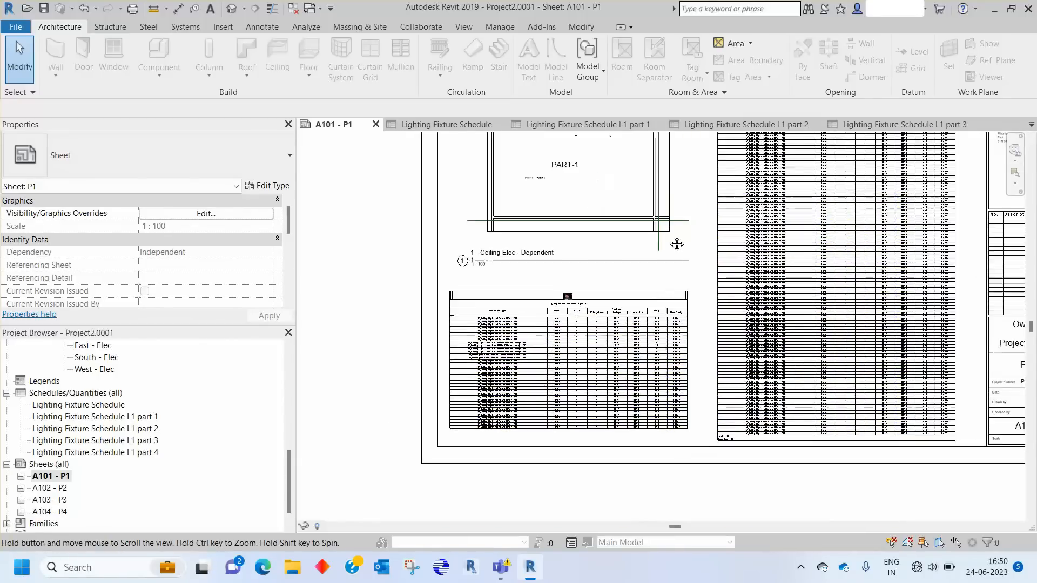
pyautogui.scroll(5, 708, 259)
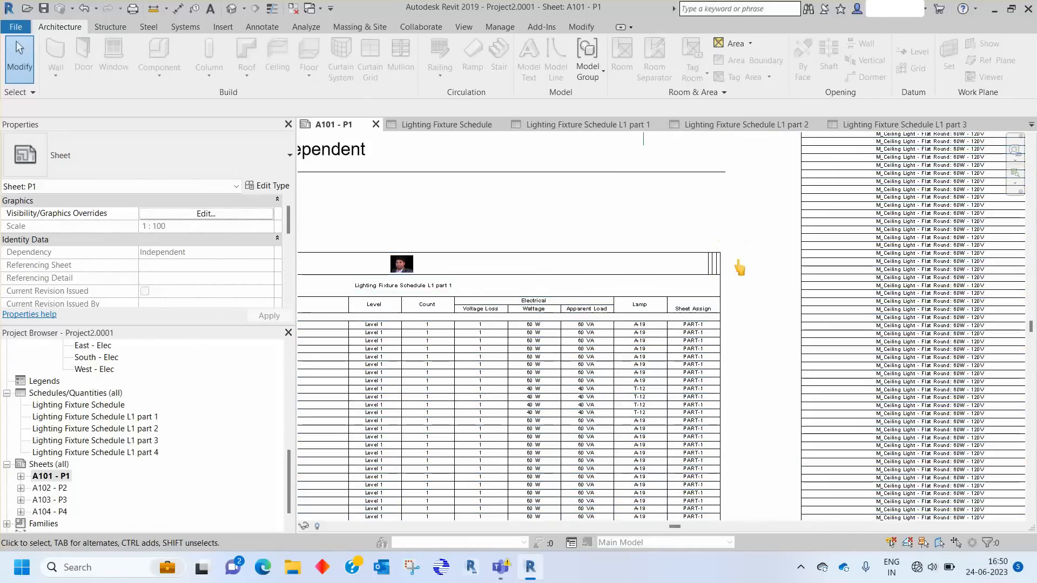
pyautogui.scroll(-4, 745, 267)
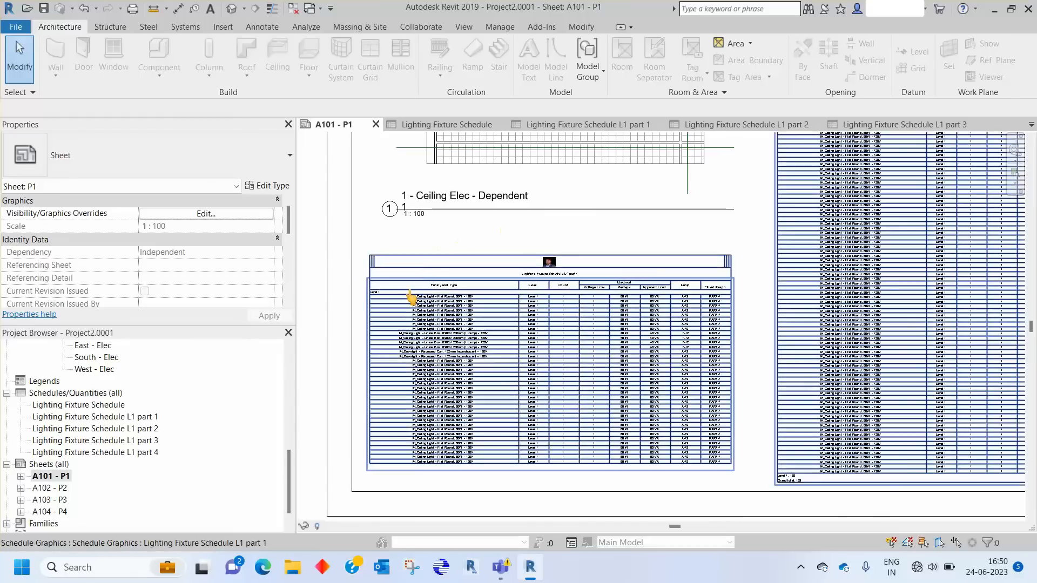
pyautogui.scroll(-3, 406, 329)
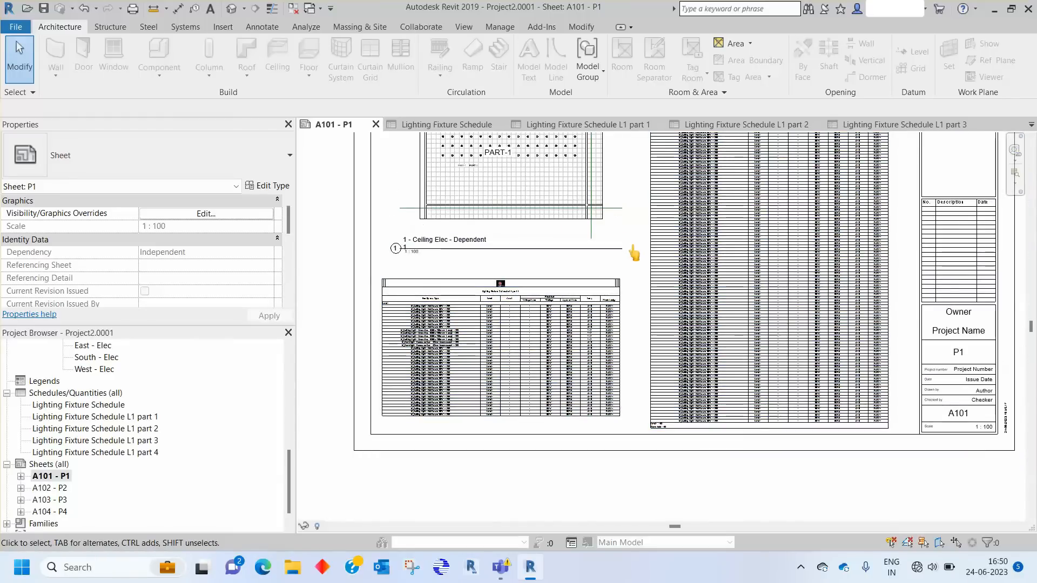
pyautogui.moveTo(621, 250); pyautogui.dragTo(621, 357, button='middle')
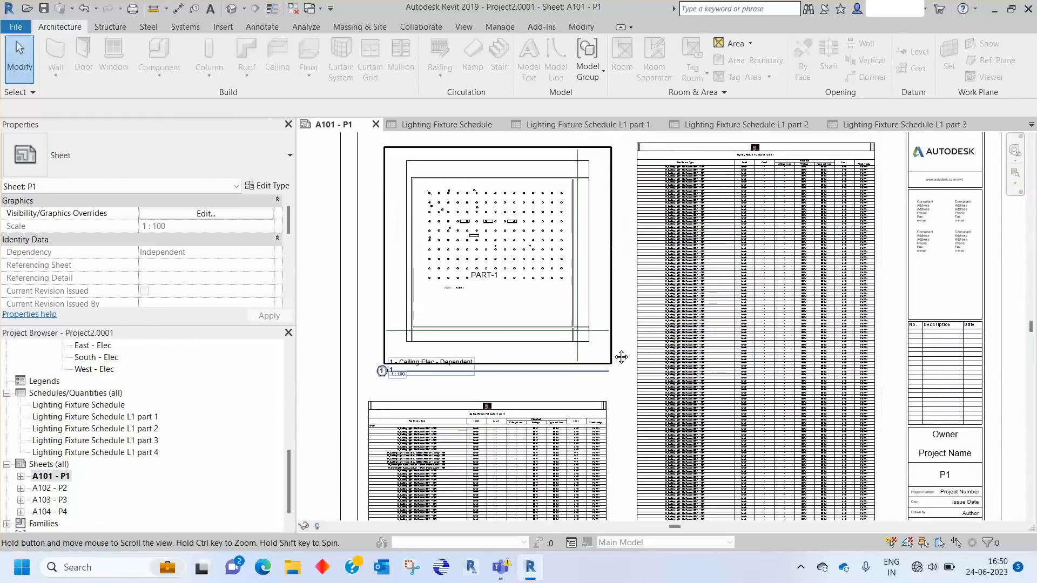
pyautogui.scroll(-2, 625, 253)
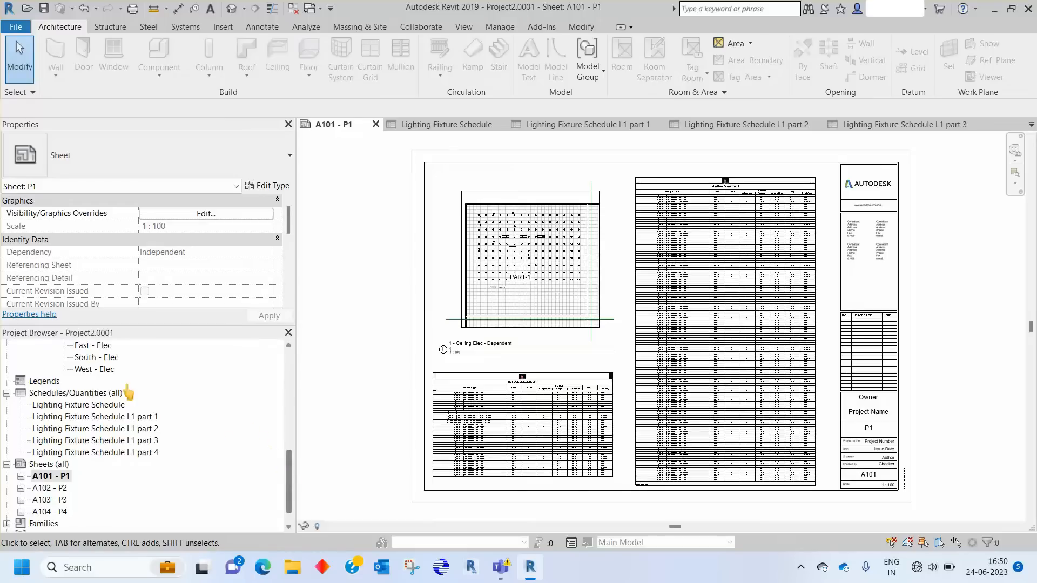
# Open the East - Elec building elevation
pyautogui.scroll(1, 122, 389)
pyautogui.doubleClick(92, 369)
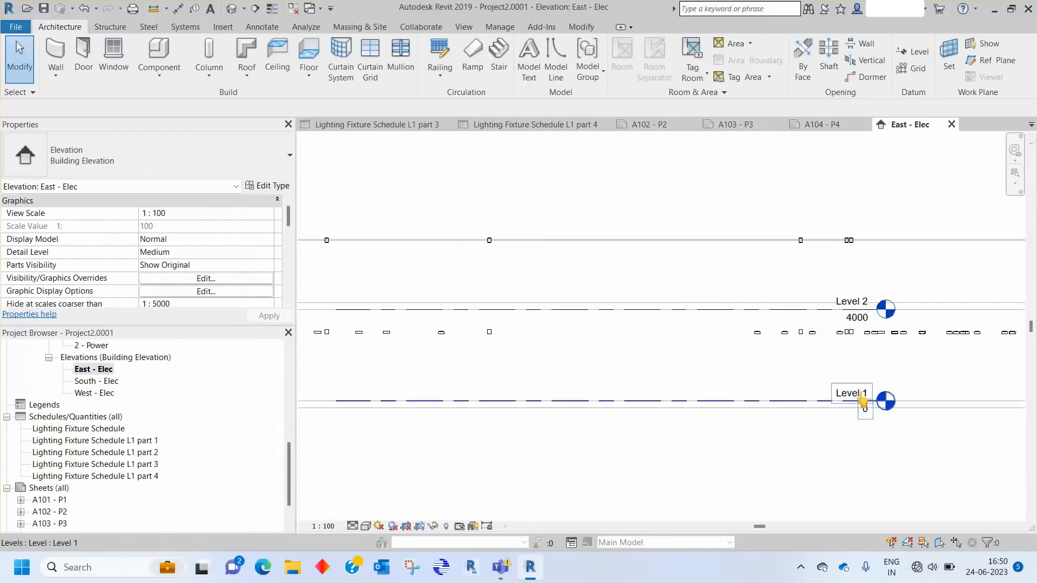
# Examine the Level 1 and Level 2 lines in the East - Elec elevation, and reopen sheet A101 - P1
pyautogui.moveTo(644, 345); pyautogui.dragTo(590, 338, button='middle')
pyautogui.scroll(-1, 567, 339)
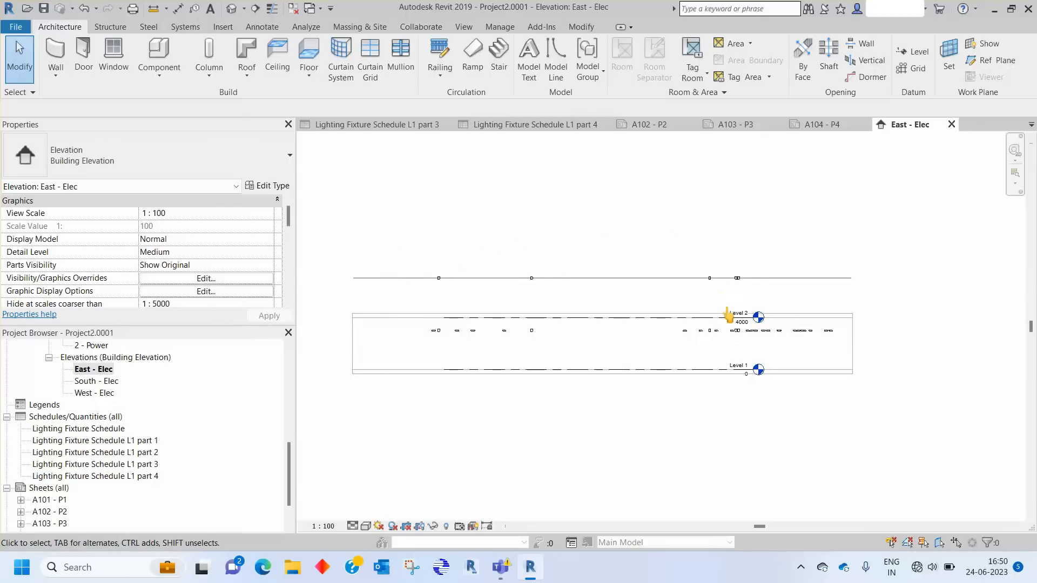
pyautogui.scroll(-1, 742, 436)
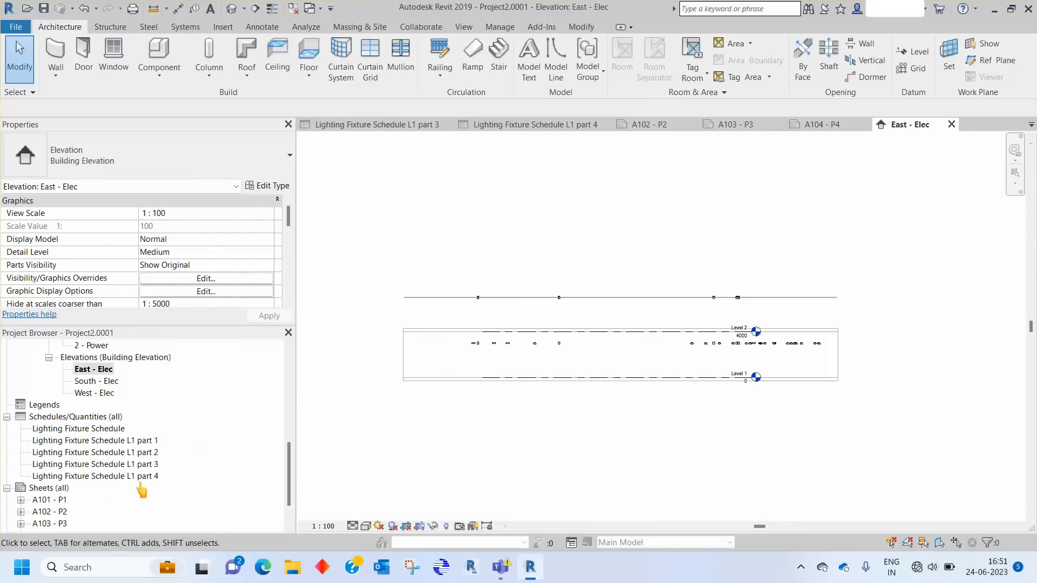
pyautogui.doubleClick(54, 501)
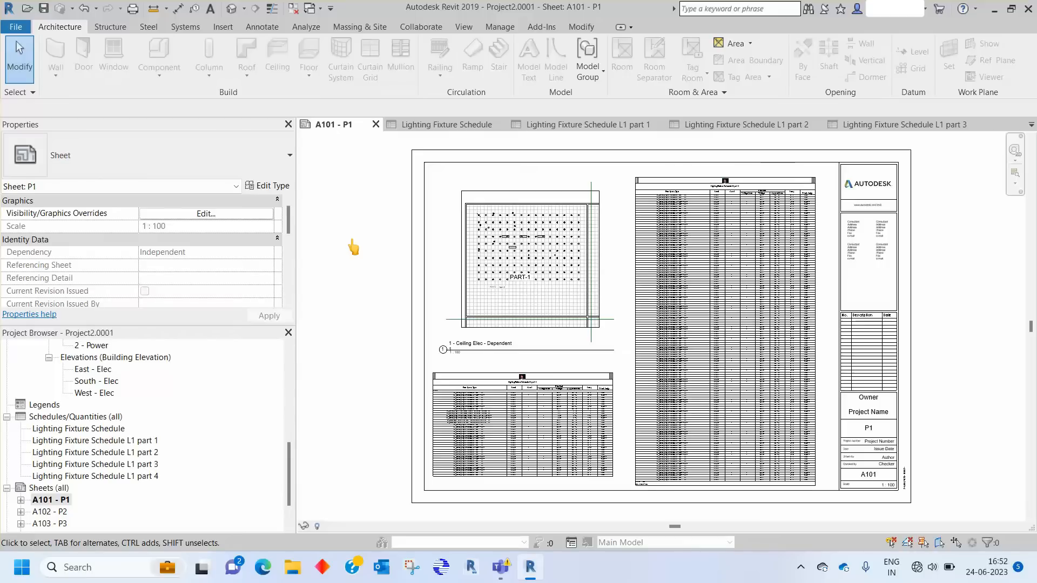
# Review the scheduled fields of Lighting Fixture Schedule L1 part 1 without changing them, and return to sheet A101
pyautogui.doubleClick(660, 227)
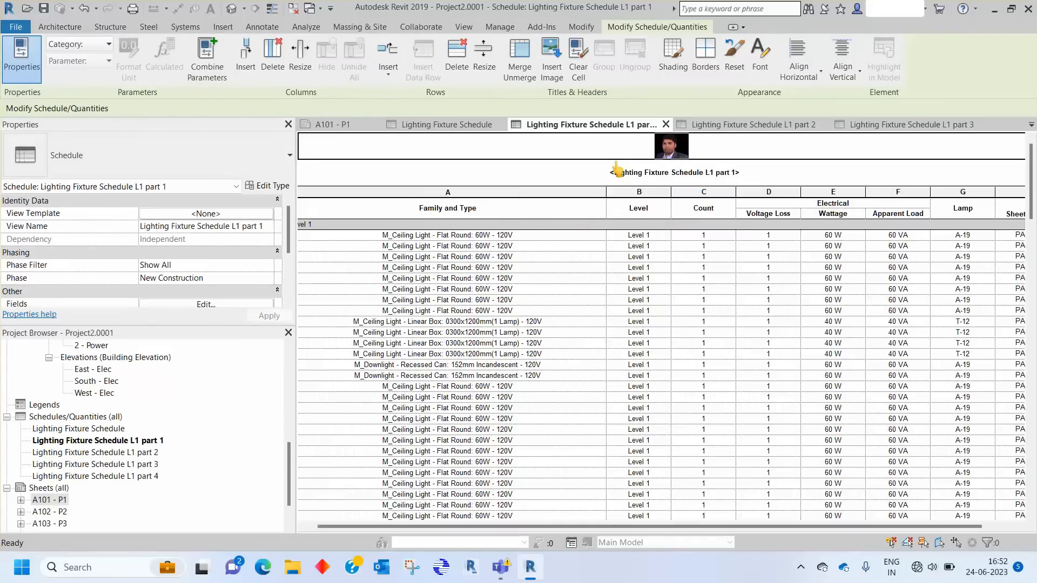
pyautogui.scroll(-2, 212, 262)
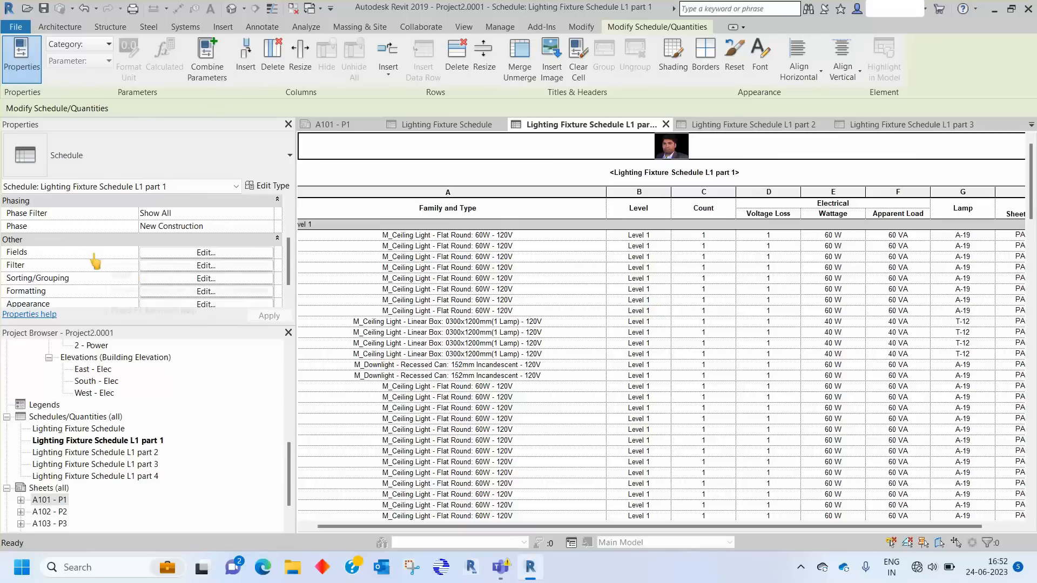
pyautogui.click(246, 254)
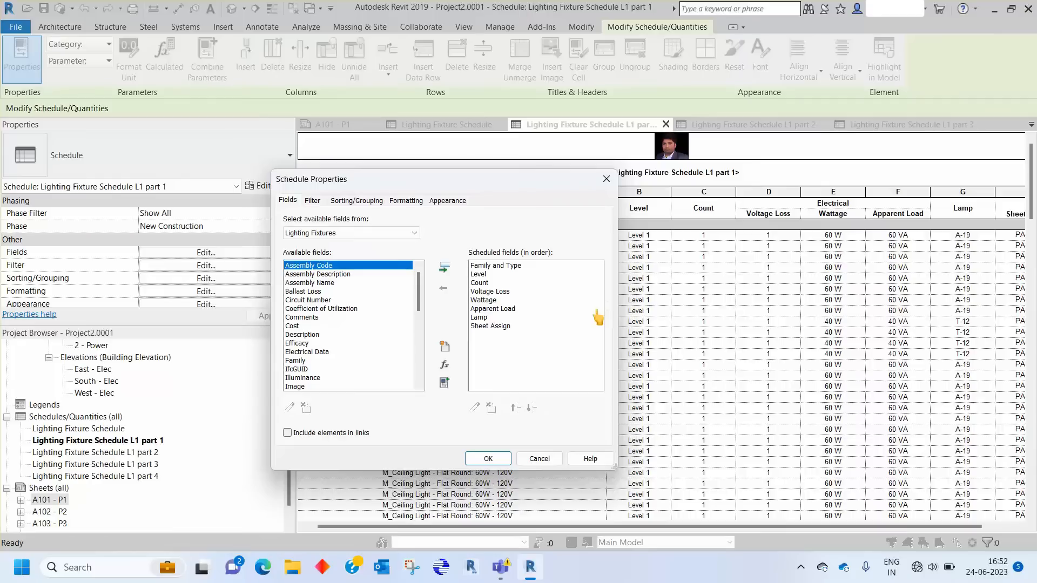
pyautogui.click(607, 184)
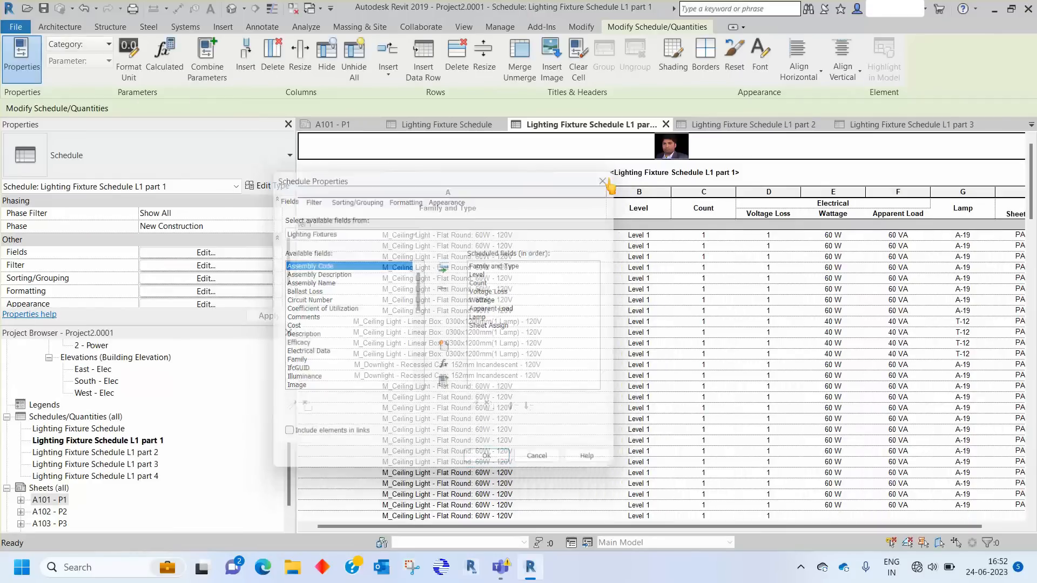
pyautogui.click(338, 125)
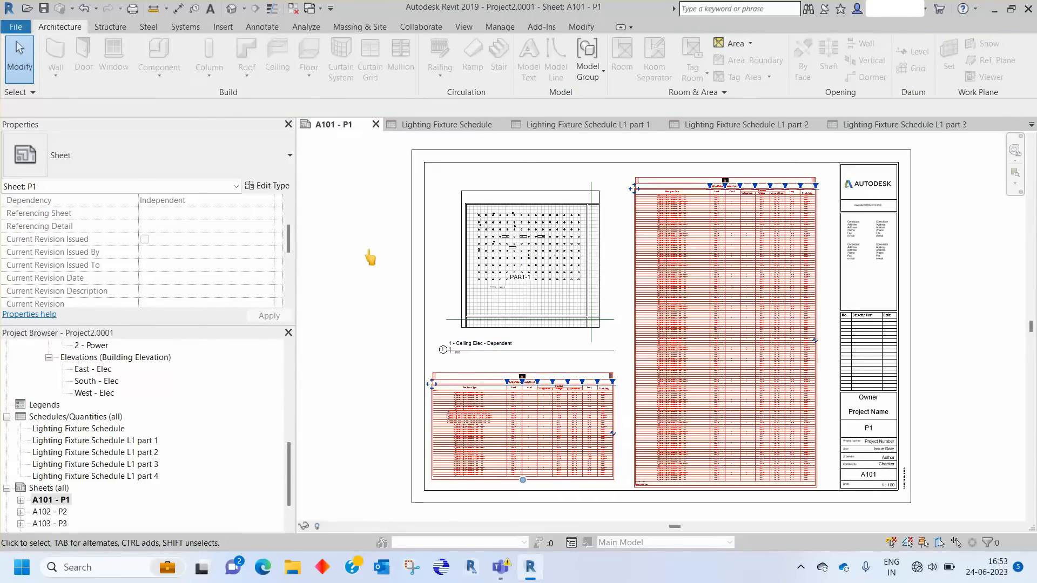
# Save the project over the existing Project2.rvt and close all inactive views, keeping only sheet A101 open
pyautogui.scroll(-1, 370, 258)
pyautogui.scroll(1, 371, 257)
pyautogui.hotkey('ctrl', 's')
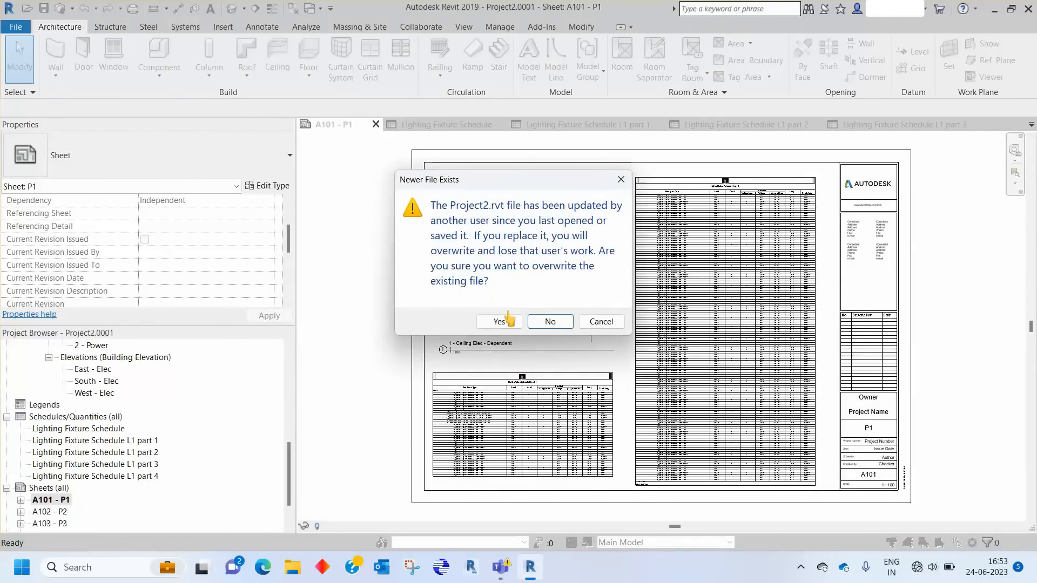
pyautogui.click(499, 319)
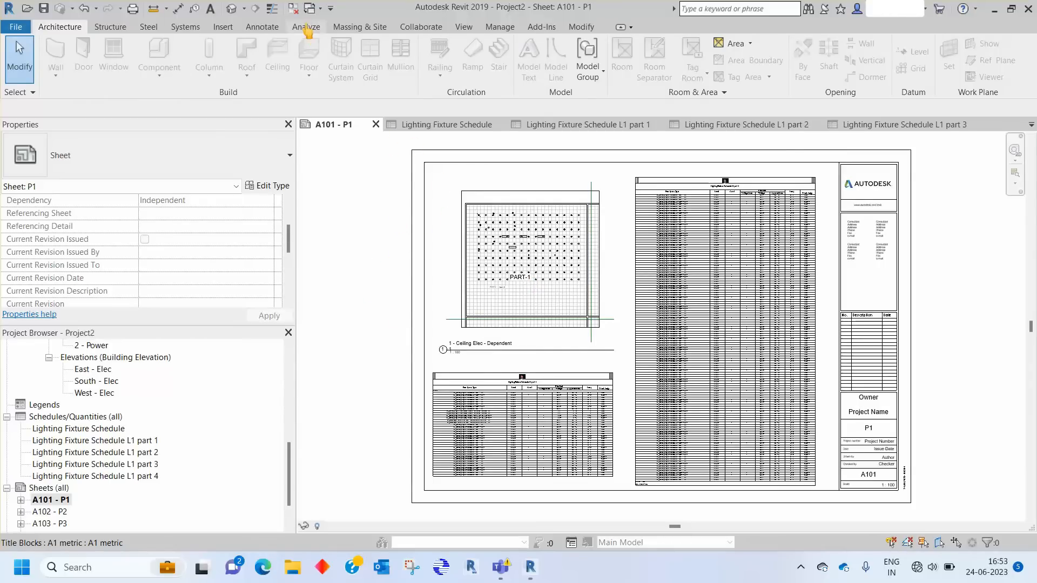
pyautogui.click(294, 9)
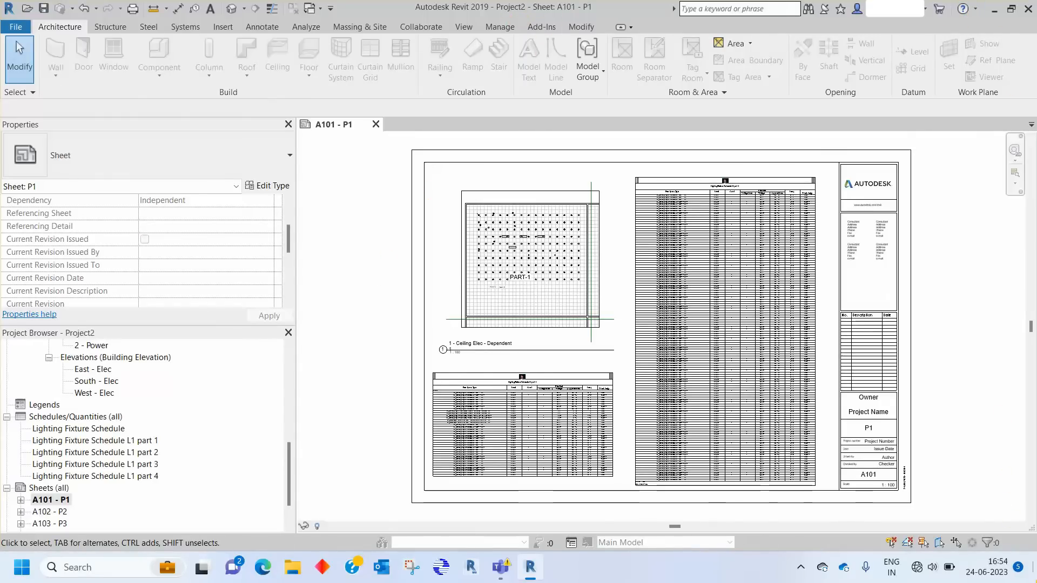
# Paste a copy of the Project2 file onto the Windows desktop
pyautogui.press('super+d')
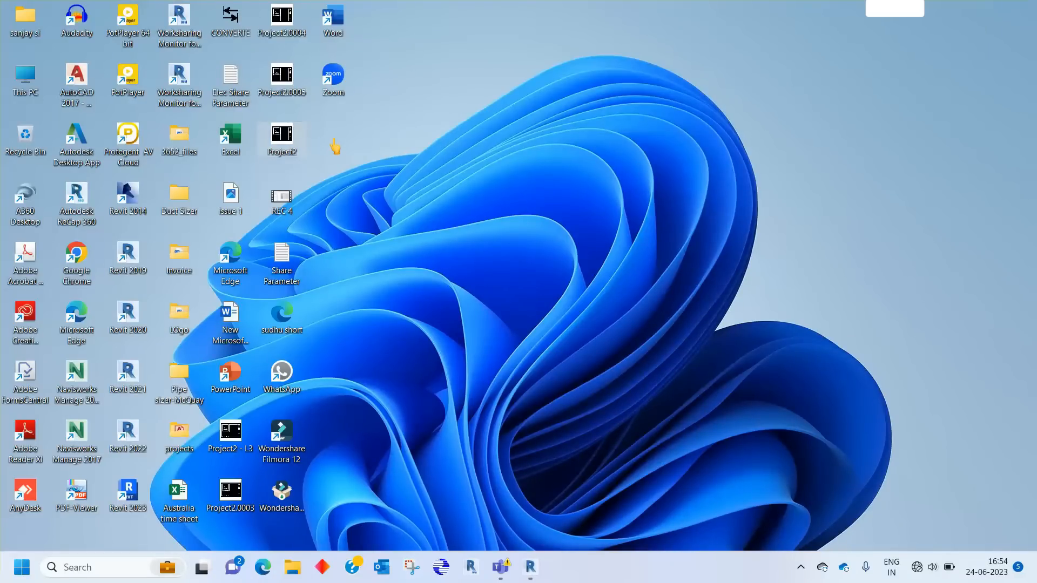
pyautogui.hotkey('ctrl', 'v')
# Try to rename the Project2 file on the desktop as Project2-L3
pyautogui.click(292, 213)
pyautogui.click(295, 212)
pyautogui.write('L3')
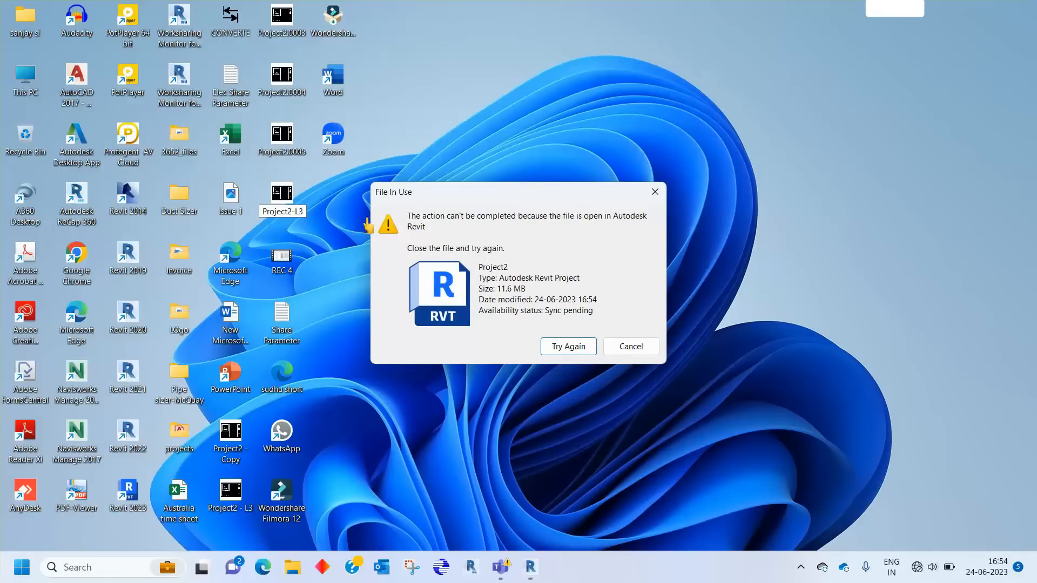
pyautogui.press('Escape')
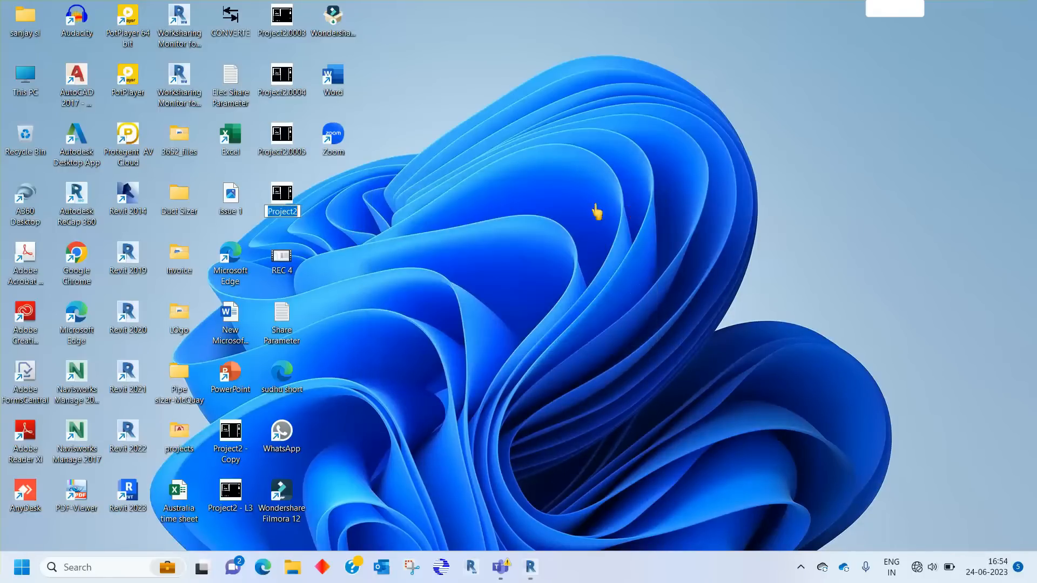
pyautogui.press('Escape')
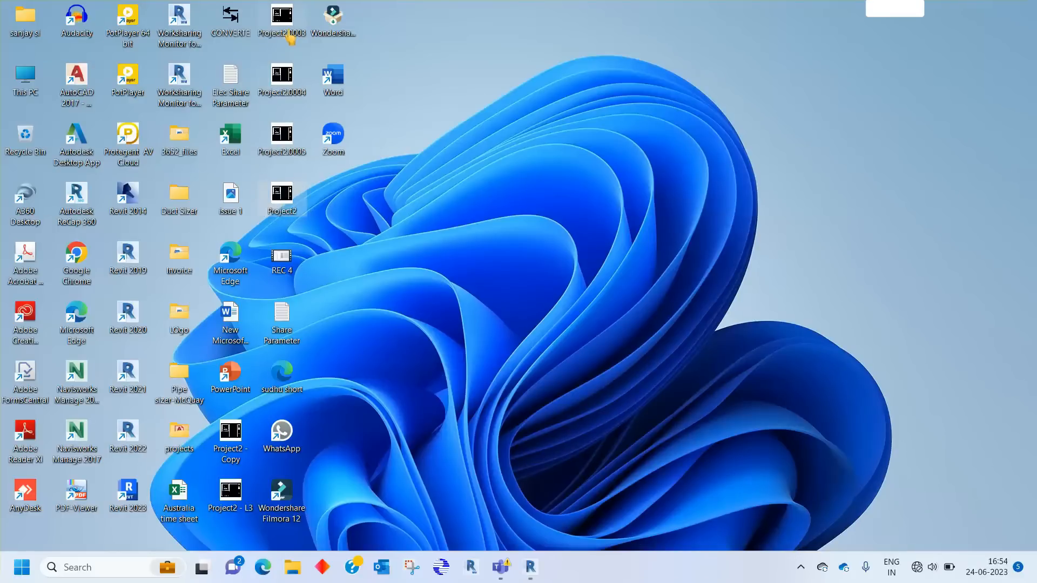
pyautogui.click(230, 492)
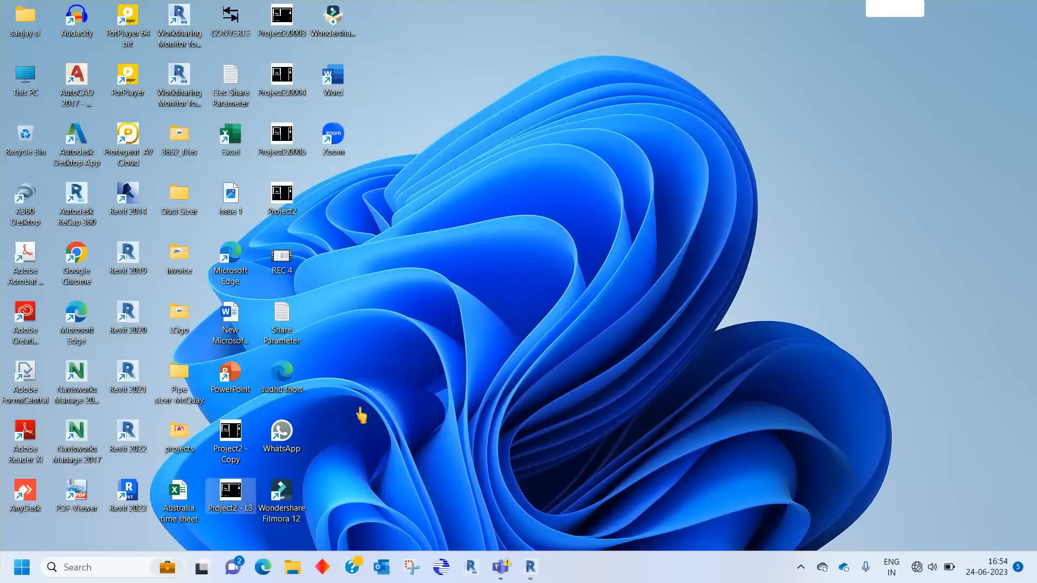
pyautogui.click(393, 440)
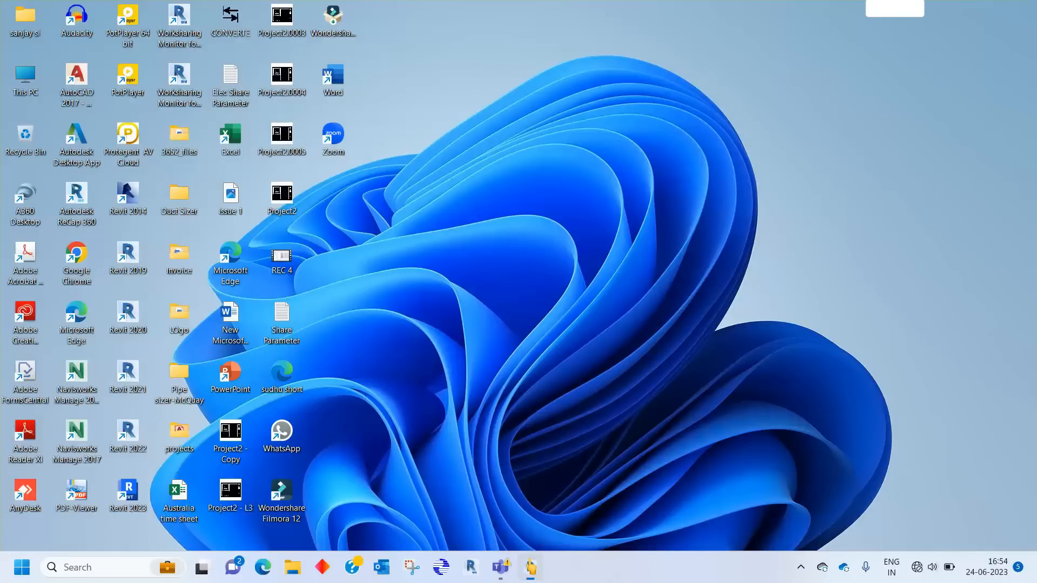
# Start a new Revit 2019 session and open Project2 - L3.rvt from the desktop
pyautogui.rightClick(531, 567)
pyautogui.click(495, 488)
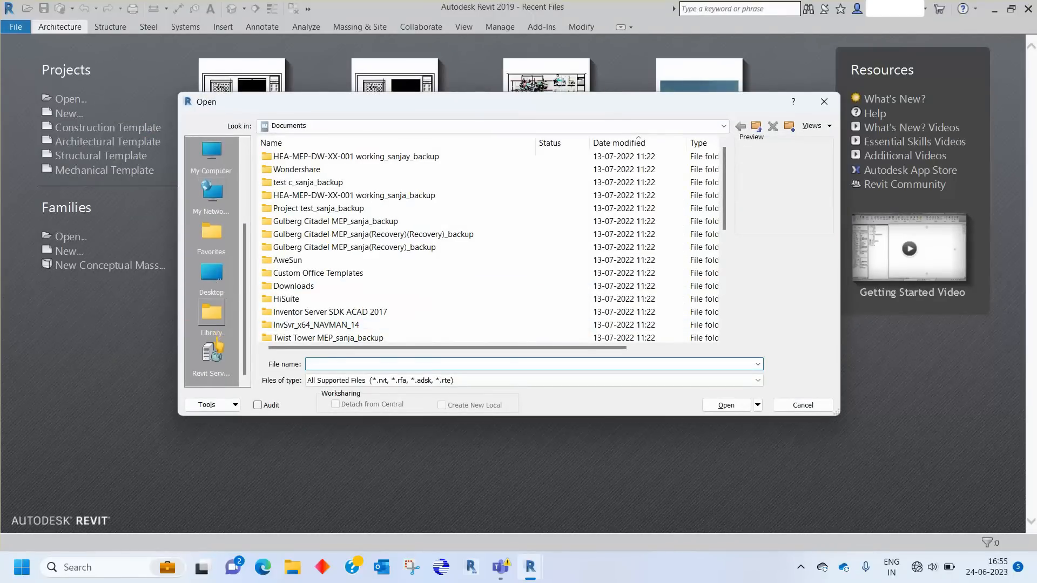
pyautogui.click(211, 273)
pyautogui.scroll(-3, 352, 297)
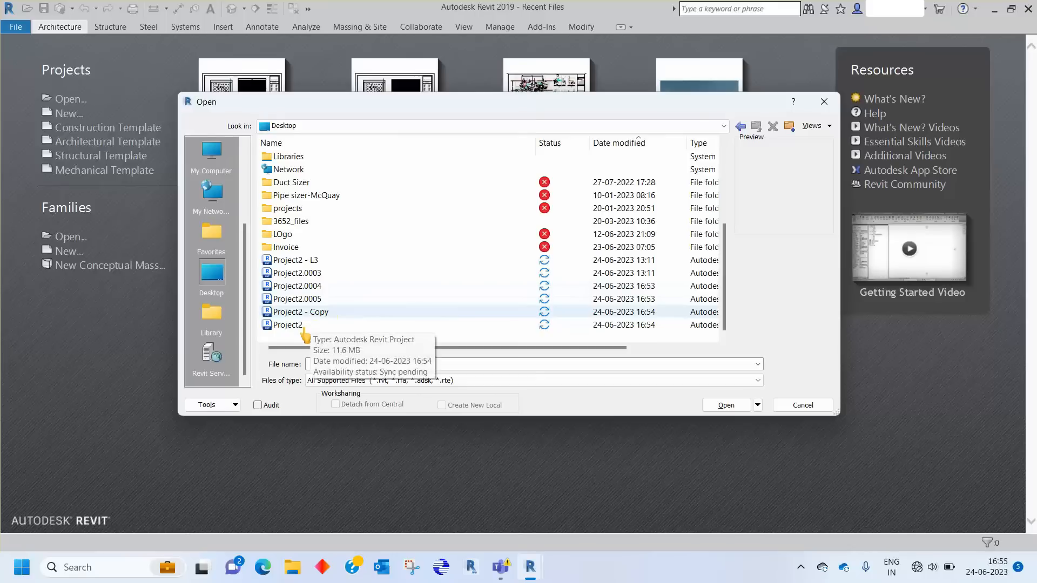
pyautogui.click(325, 261)
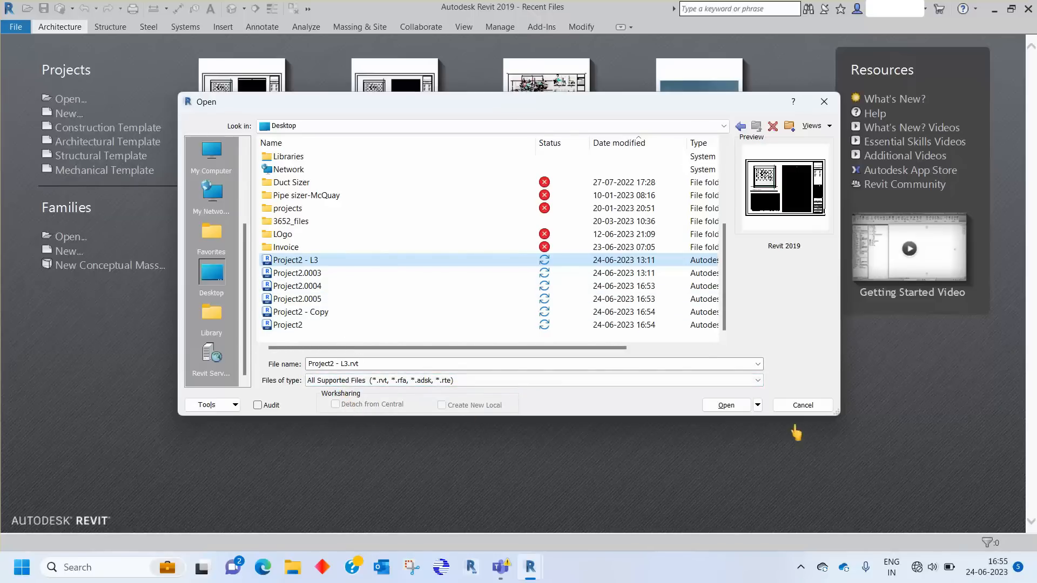
pyautogui.click(726, 405)
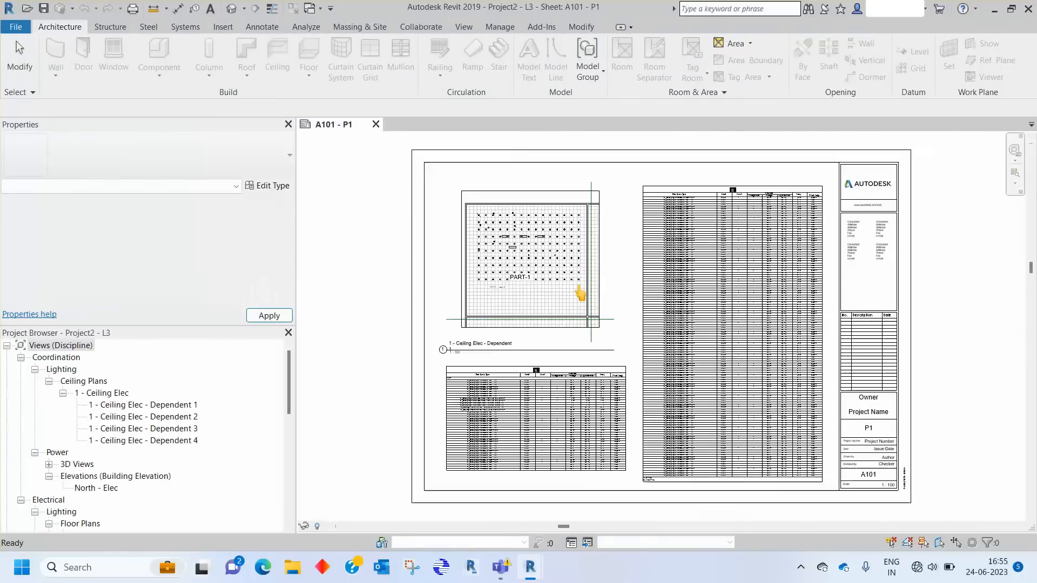
# Delete sheets A102 - P2, A103 - P3 and A104 - P4 from the project, keeping only A101 - P1
pyautogui.scroll(-10, 166, 479)
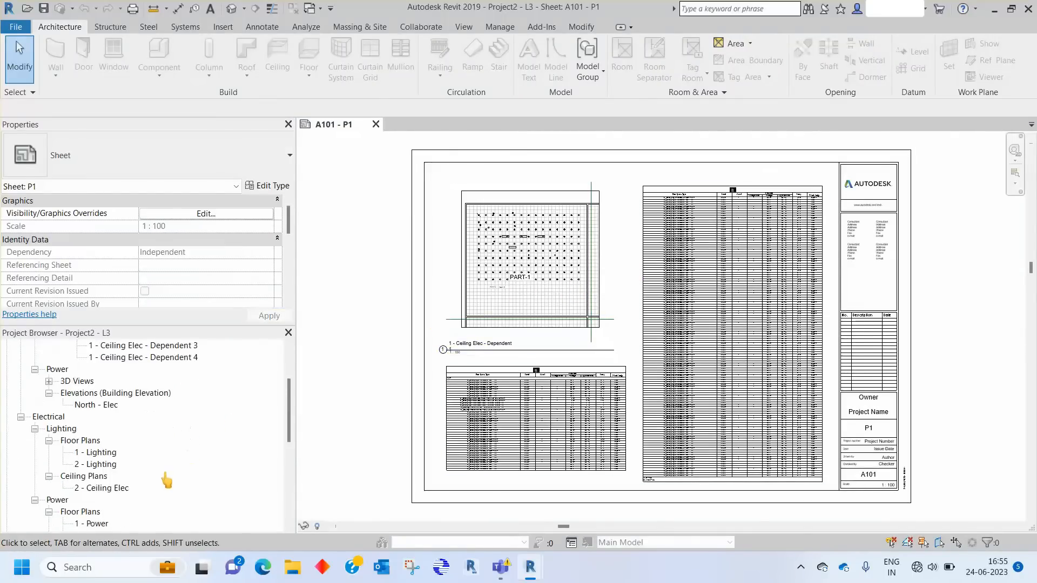
pyautogui.scroll(-2, 117, 459)
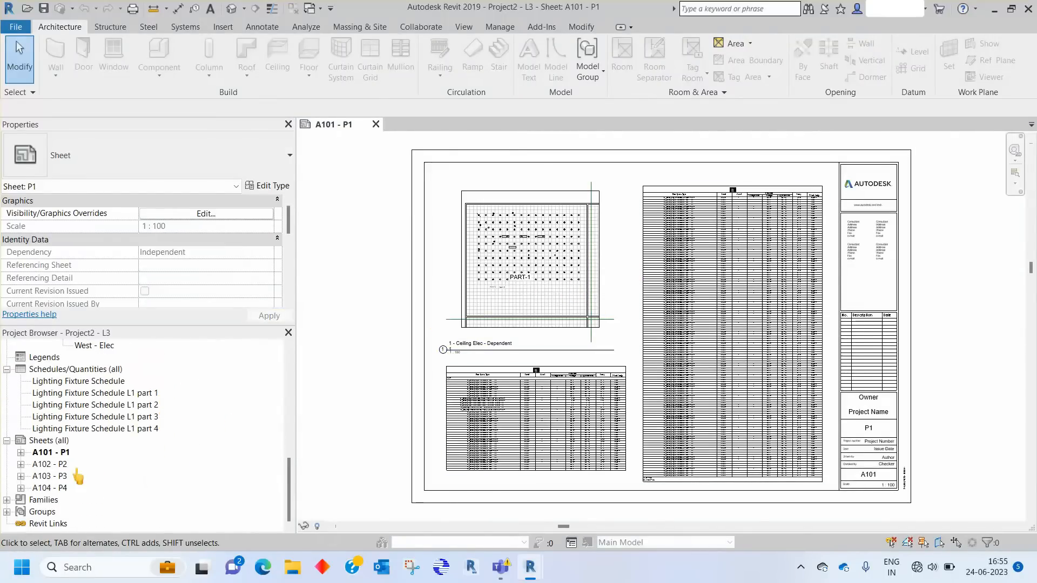
pyautogui.click(70, 466)
pyautogui.rightClick(72, 466)
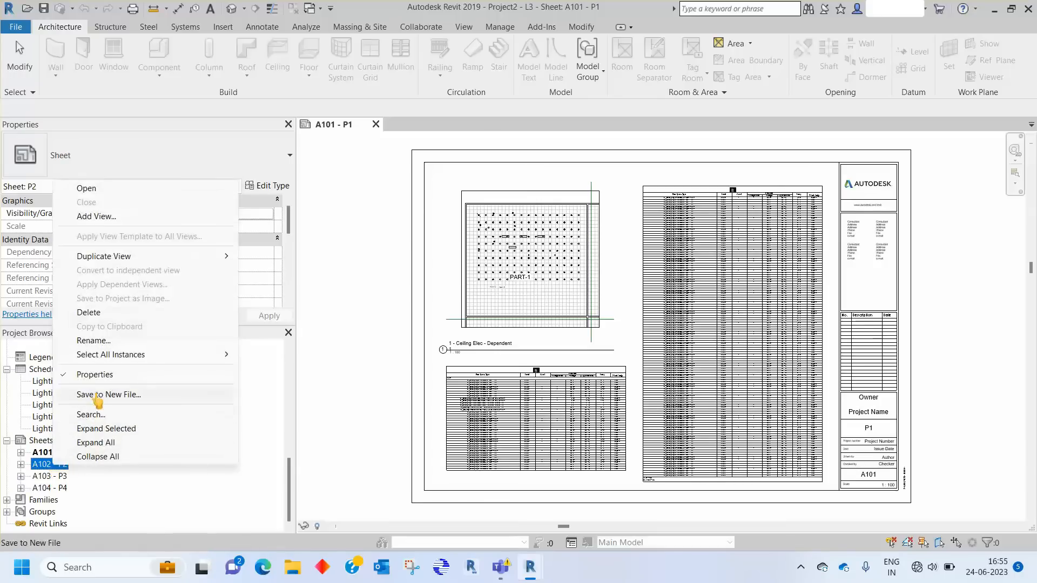
pyautogui.click(92, 314)
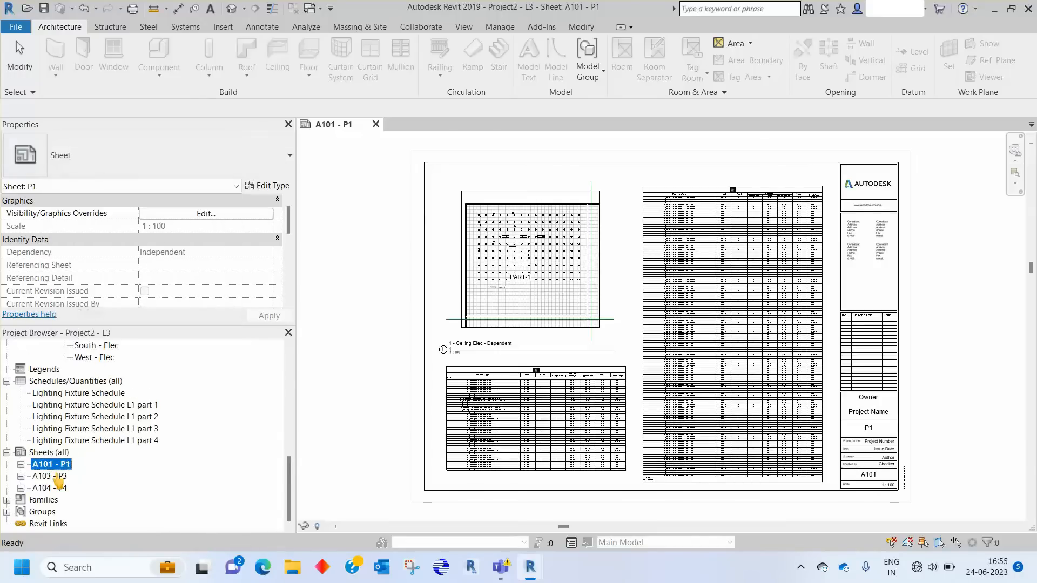
pyautogui.rightClick(60, 476)
pyautogui.click(98, 321)
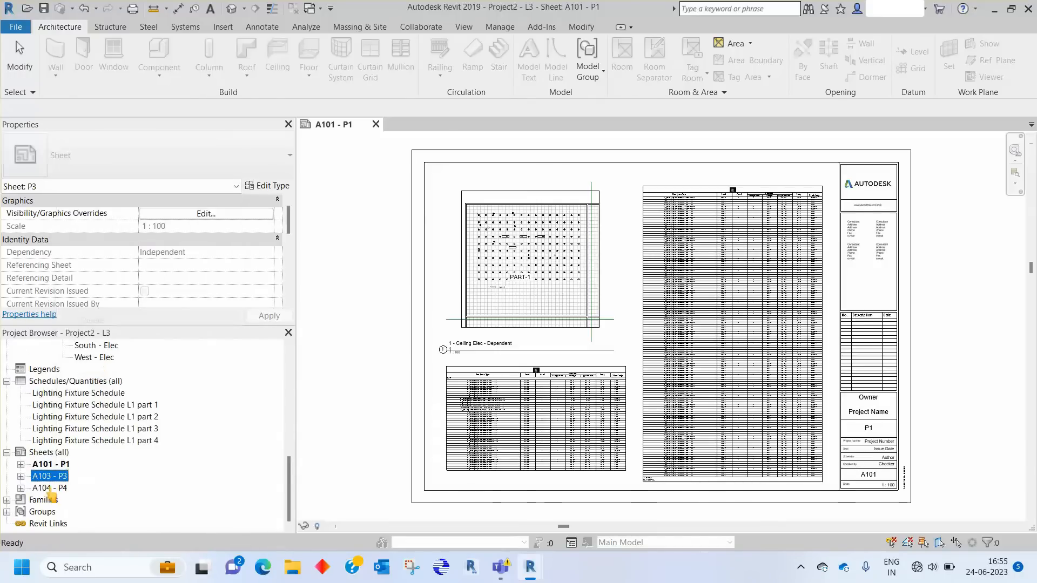
pyautogui.rightClick(53, 488)
pyautogui.click(86, 337)
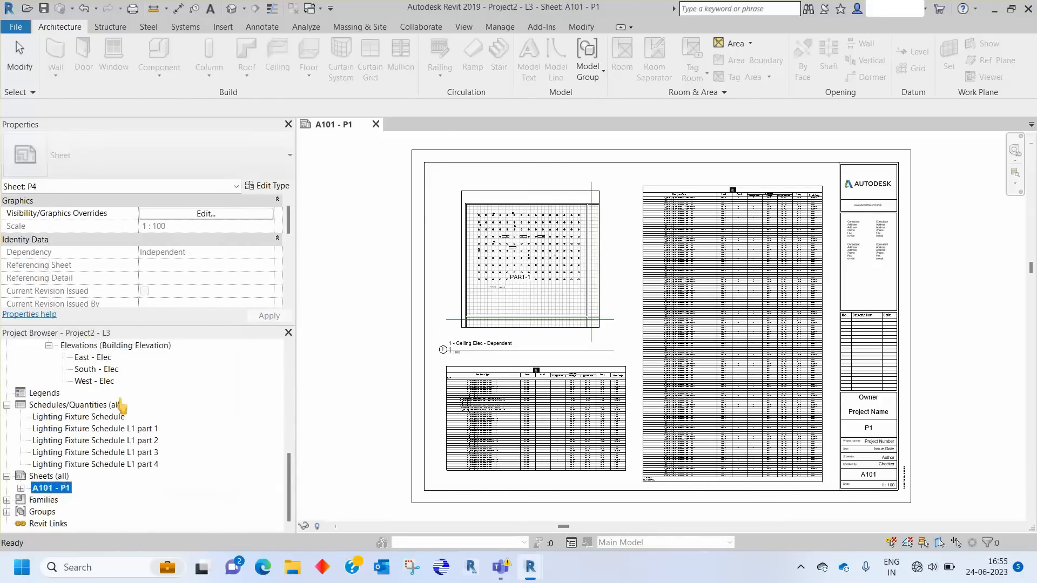
# Rename Lighting Fixture Schedule L1 part 1 as Lighting Fixture Schedule L3 part 1
pyautogui.scroll(-1, 116, 403)
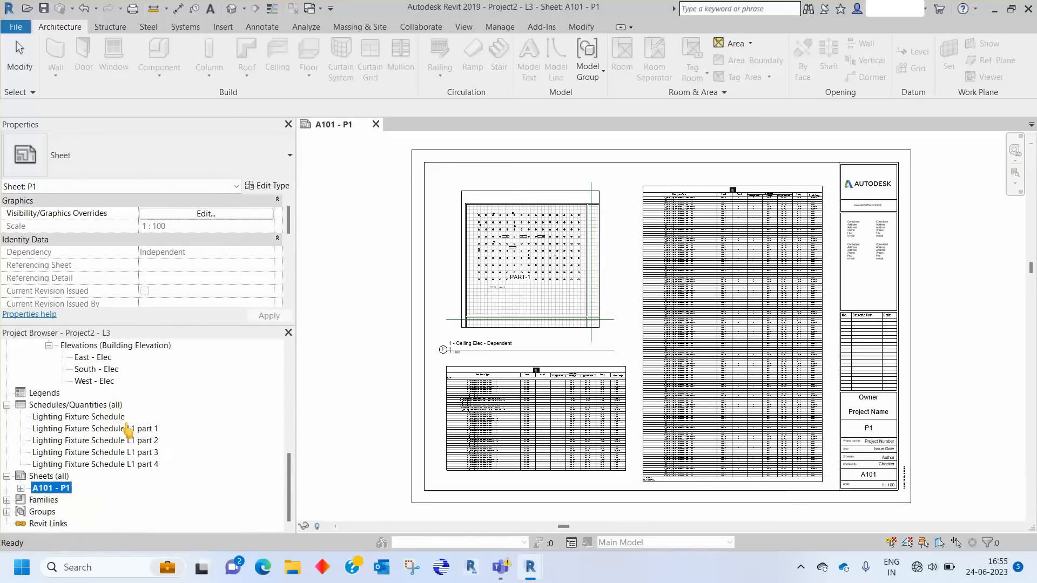
pyautogui.click(143, 429)
pyautogui.rightClick(143, 431)
pyautogui.press('Escape')
pyautogui.click(133, 429)
pyautogui.click(135, 430)
pyautogui.write('3')
# Rename the L1 part 3 and L1 part 4 lighting fixture schedules as L3 part 3 and L3 part 4
pyautogui.click(132, 442)
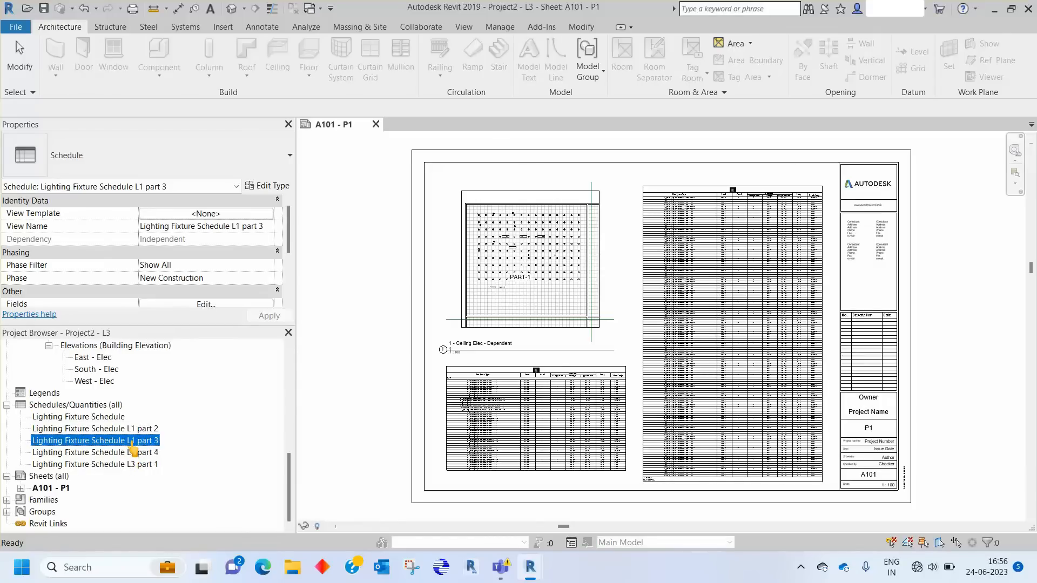
pyautogui.click(131, 441)
pyautogui.moveTo(131, 441); pyautogui.dragTo(137, 441)
pyautogui.click(135, 443)
pyautogui.write('3')
pyautogui.click(135, 443)
pyautogui.click(133, 443)
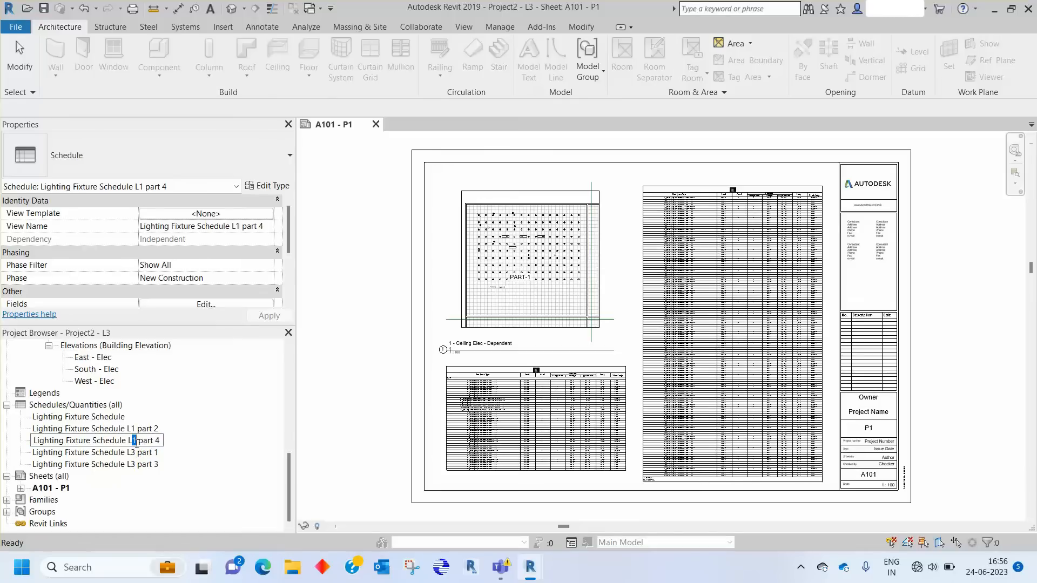
pyautogui.write('3')
# Rename Lighting Fixture Schedule L1 part 2 as Lighting Fixture Schedule L3 part 2
pyautogui.click(141, 430)
pyautogui.click(135, 430)
pyautogui.click(135, 430)
pyautogui.press('BackSpace')
pyautogui.write('3')
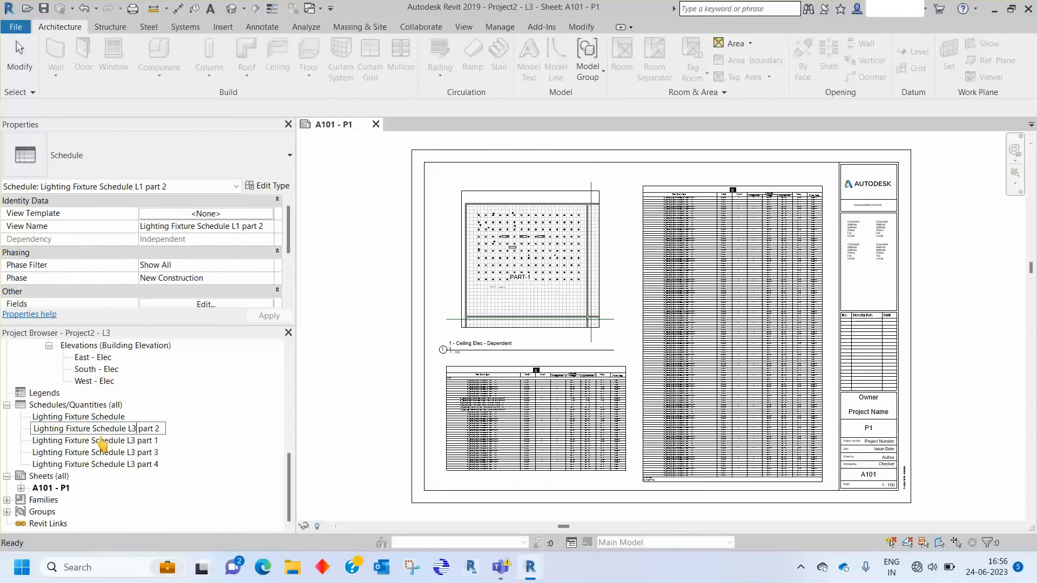
pyautogui.click(103, 441)
# Examine the view properties of the 1 - Ceiling Elec ceiling plan, including its associated level, and the project's list of views
pyautogui.moveTo(286, 484); pyautogui.dragTo(283, 381)
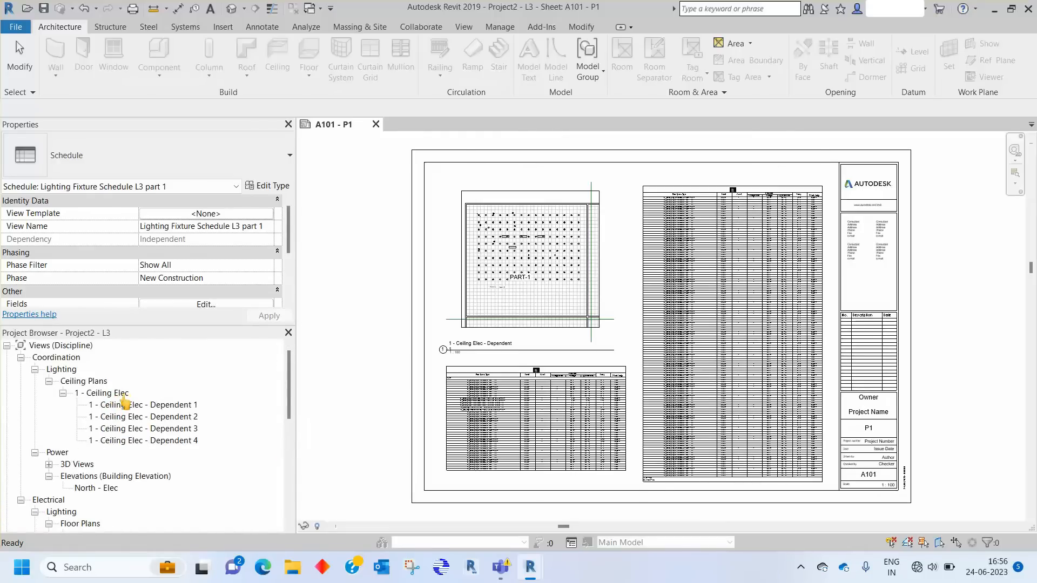
pyautogui.click(120, 393)
pyautogui.scroll(-6, 250, 247)
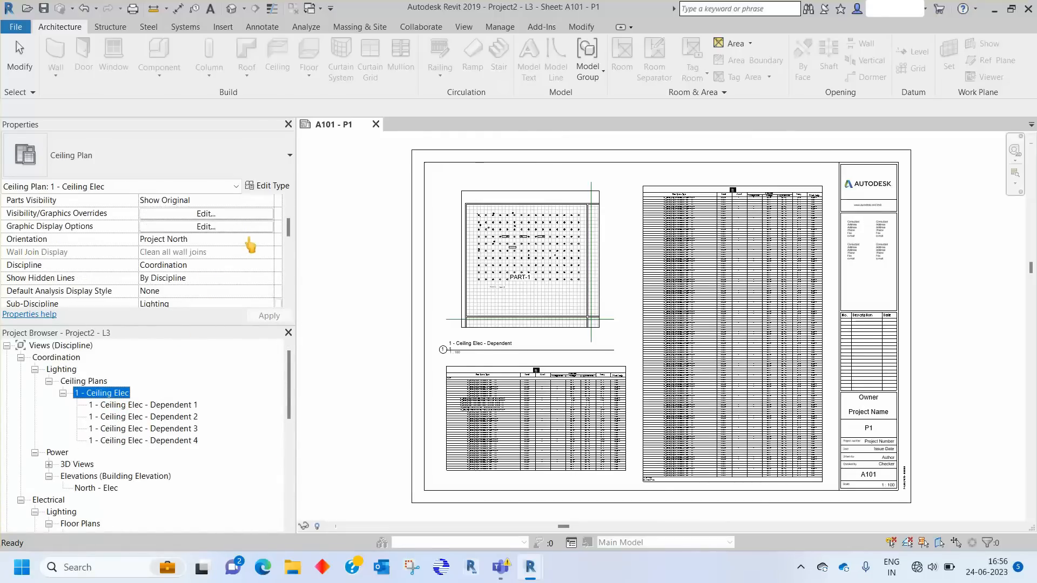
pyautogui.scroll(-2, 250, 246)
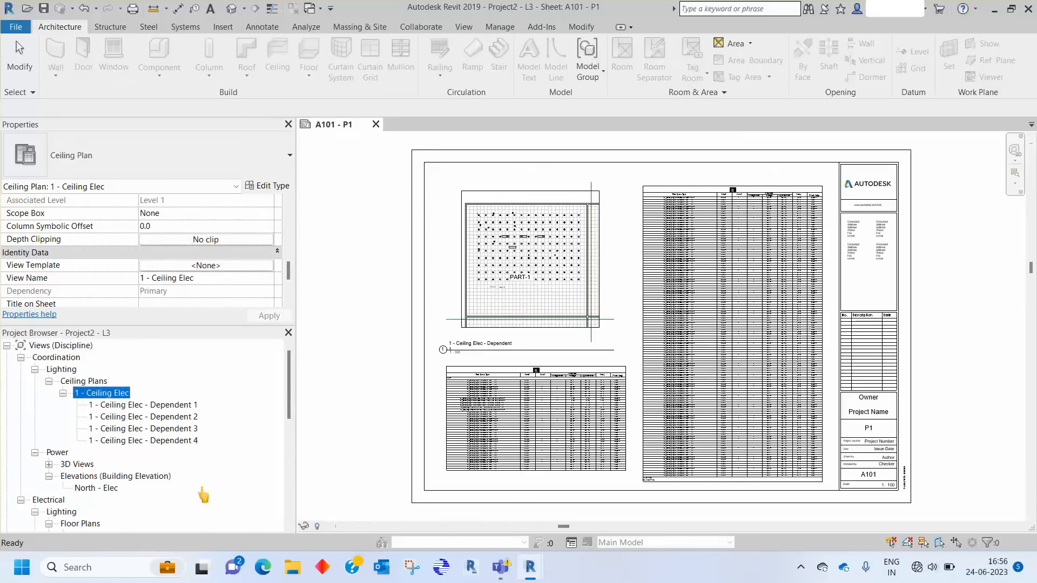
pyautogui.scroll(-1, 169, 471)
pyautogui.scroll(-2, 133, 468)
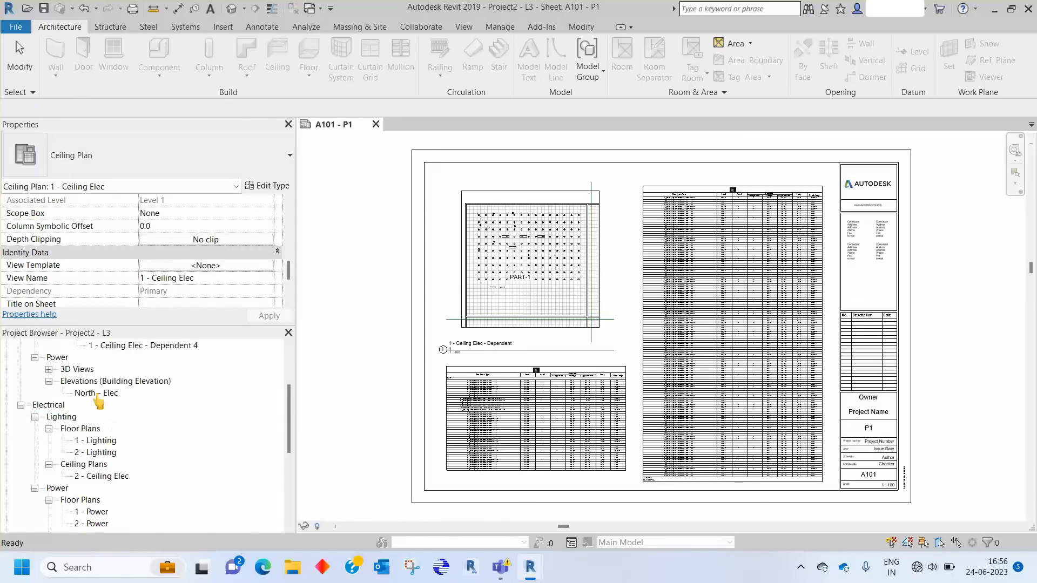
# Copy Level 2 straight up by 4000 mm in the North - Elec elevation to add a third level
pyautogui.doubleClick(98, 394)
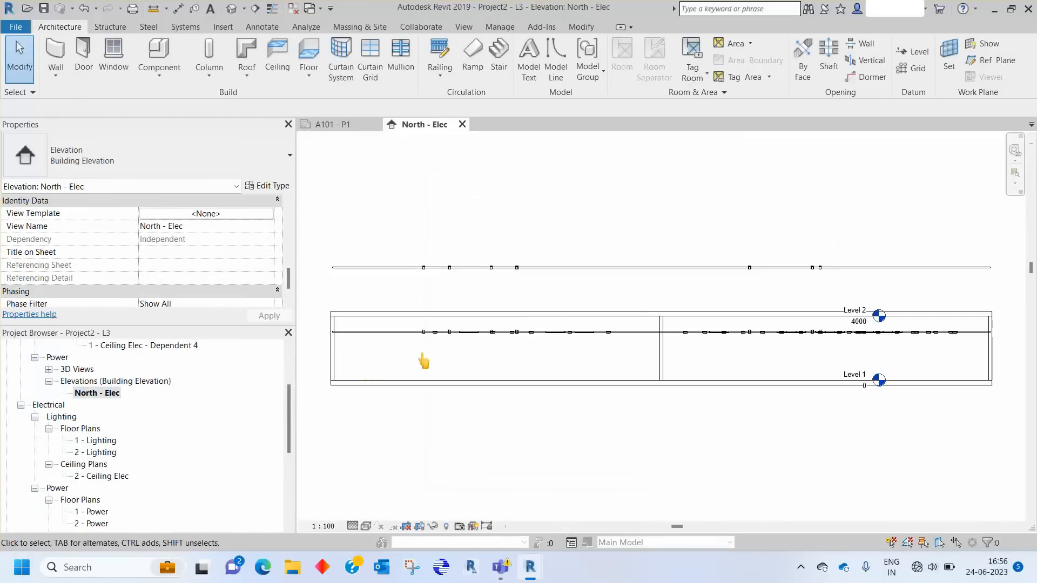
pyautogui.scroll(5, 886, 385)
pyautogui.click(821, 263)
pyautogui.click(820, 264)
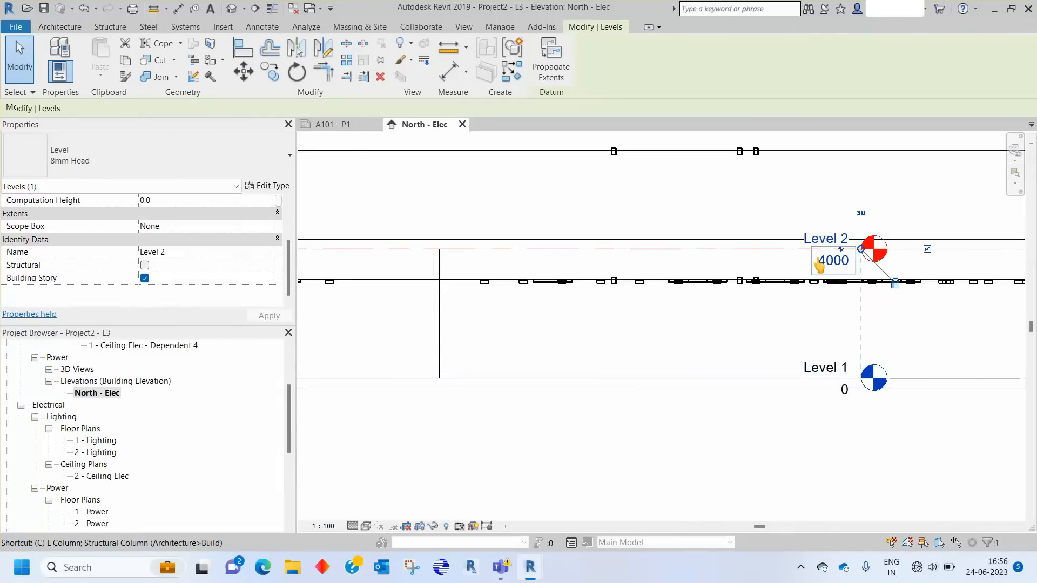
pyautogui.click(273, 71)
pyautogui.click(637, 250)
pyautogui.moveTo(648, 219); pyautogui.dragTo(648, 365, button='middle')
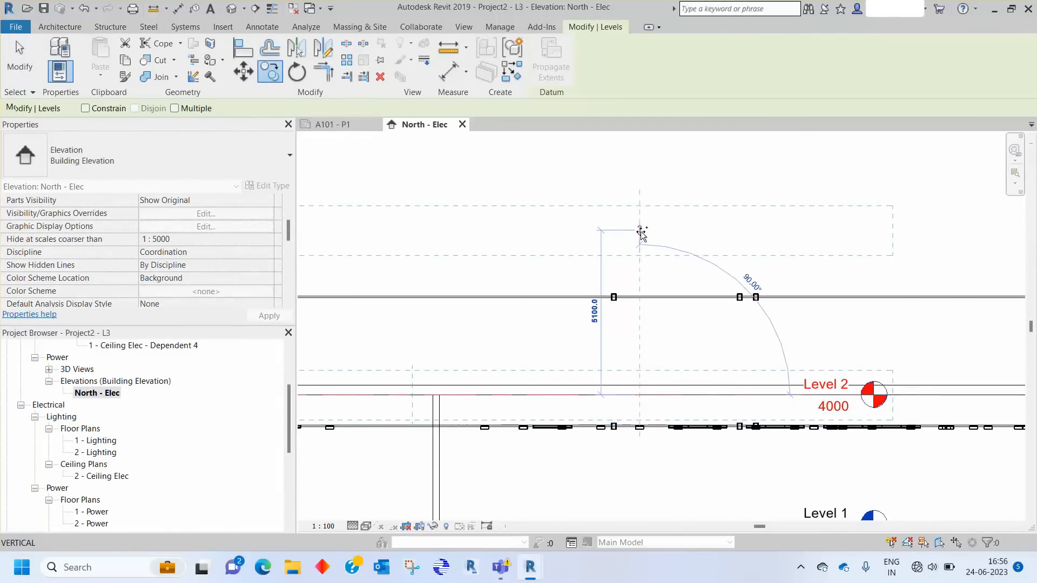
pyautogui.write('4000')
pyautogui.press('Return')
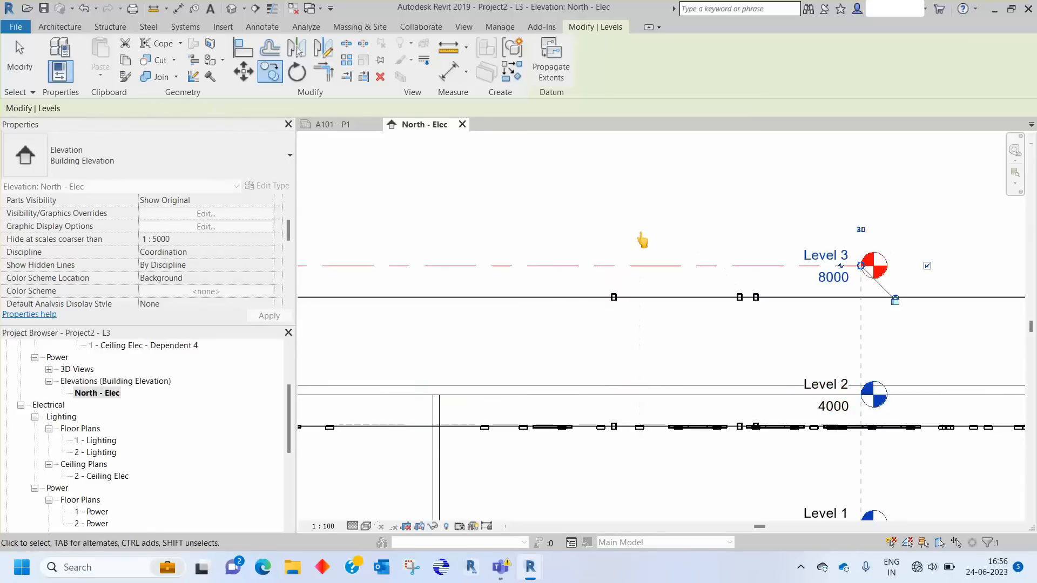
# Delete Levels 1 and 2 with all the model elements below Level 3, including their dependent views
pyautogui.scroll(-3, 730, 285)
pyautogui.scroll(-1, 726, 276)
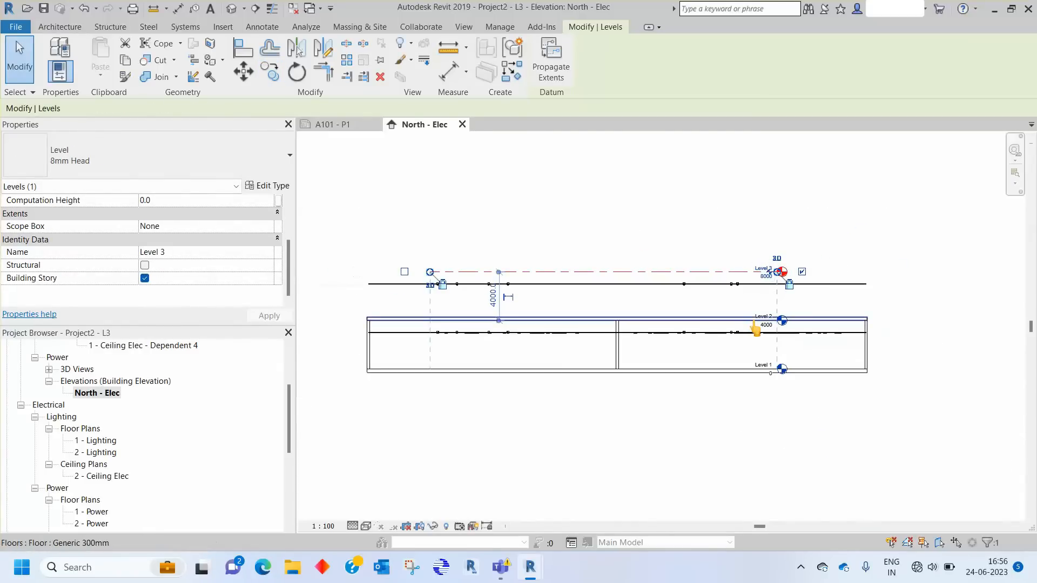
pyautogui.press('Escape')
pyautogui.moveTo(346, 304); pyautogui.dragTo(962, 428)
pyautogui.press('Delete')
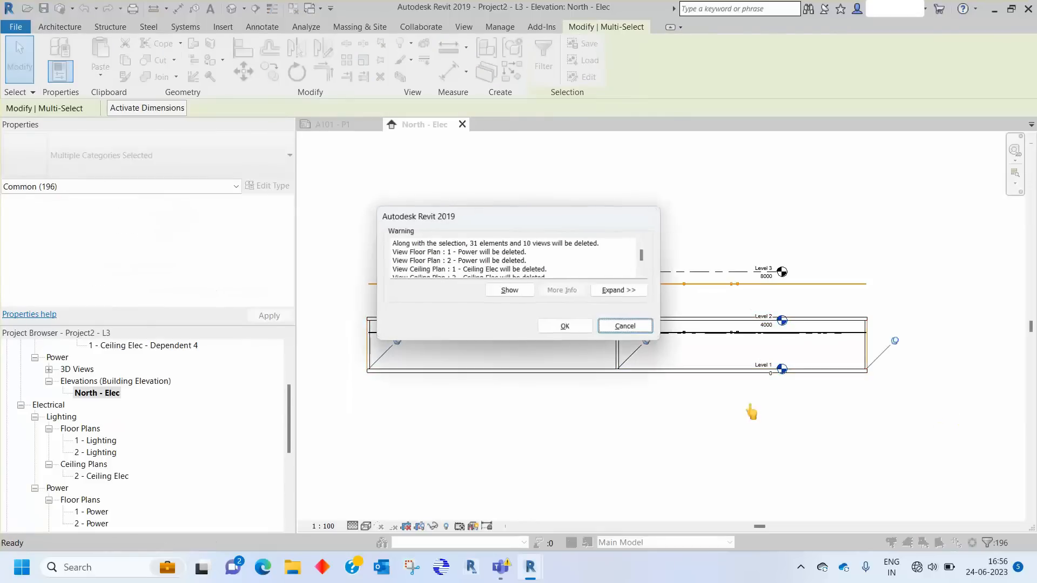
pyautogui.click(562, 326)
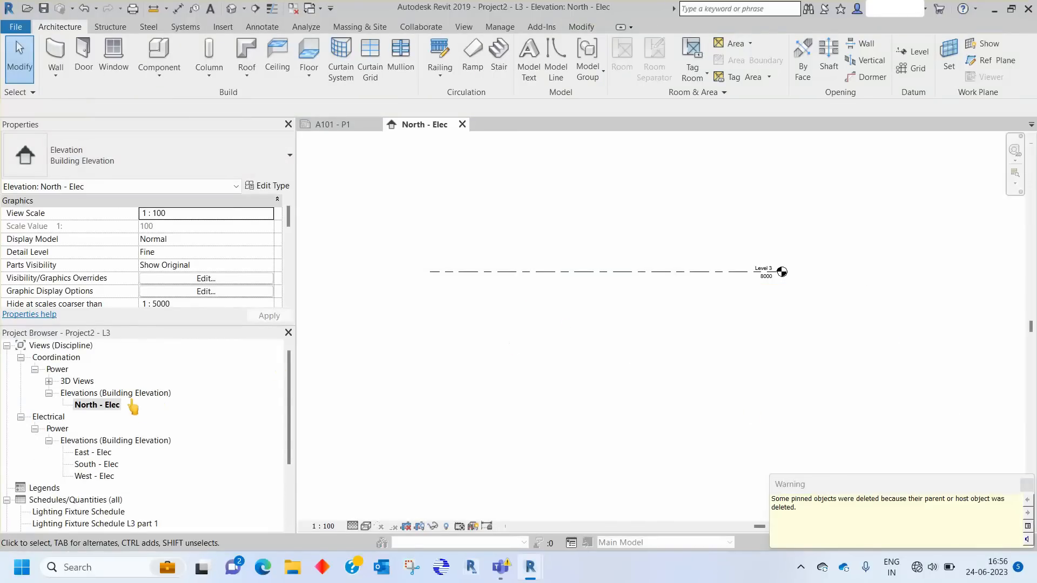
pyautogui.middleClick(557, 321)
pyautogui.middleClick(557, 320)
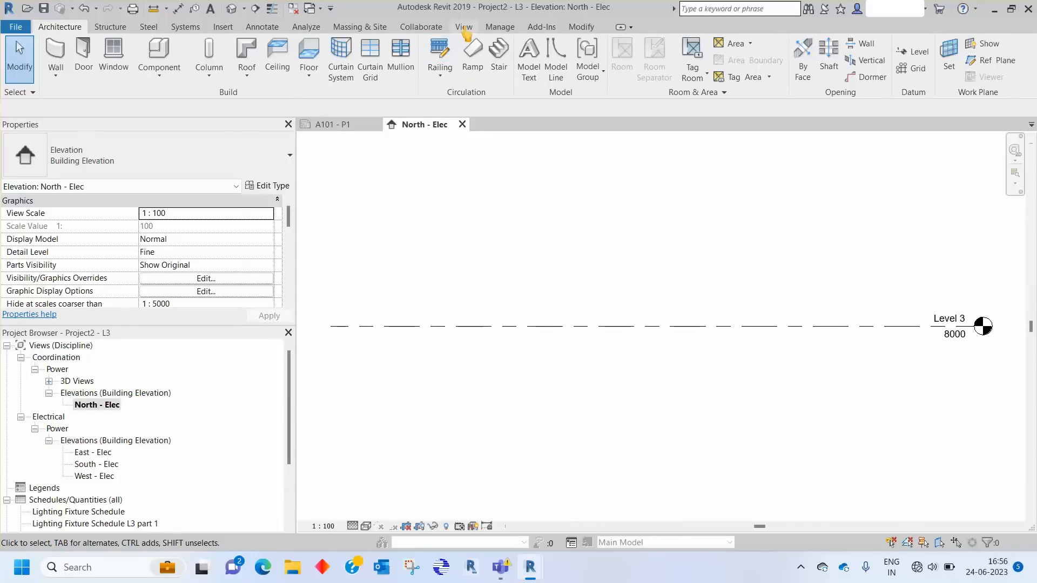
# Create a floor plan view for Level 3
pyautogui.click(464, 27)
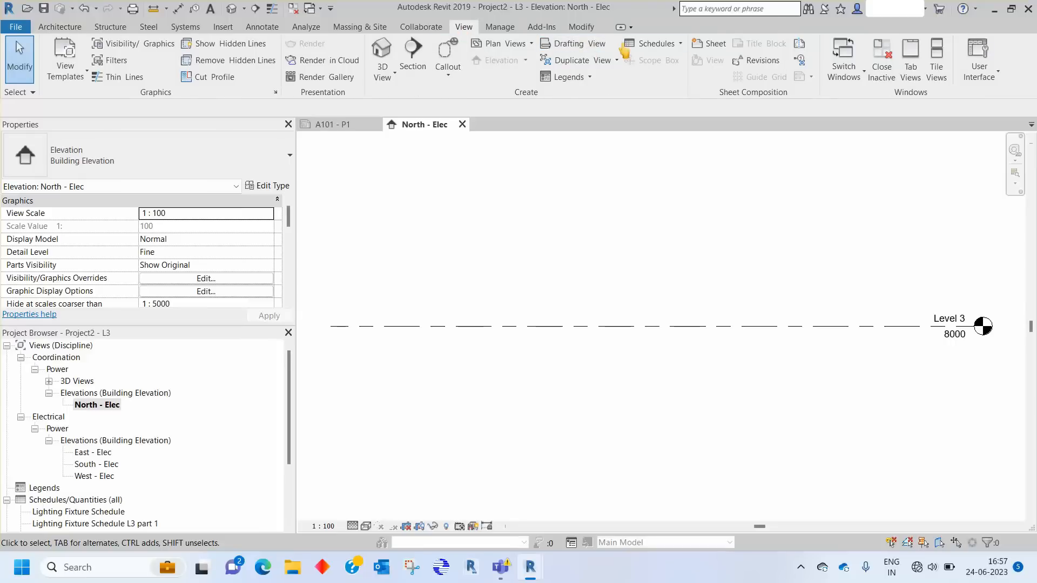
pyautogui.click(528, 45)
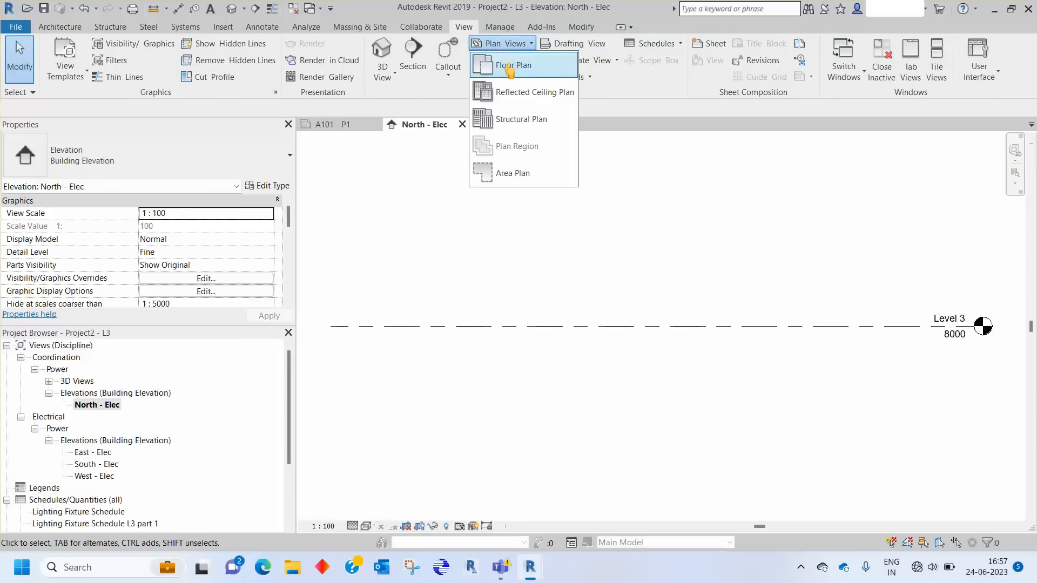
pyautogui.click(508, 67)
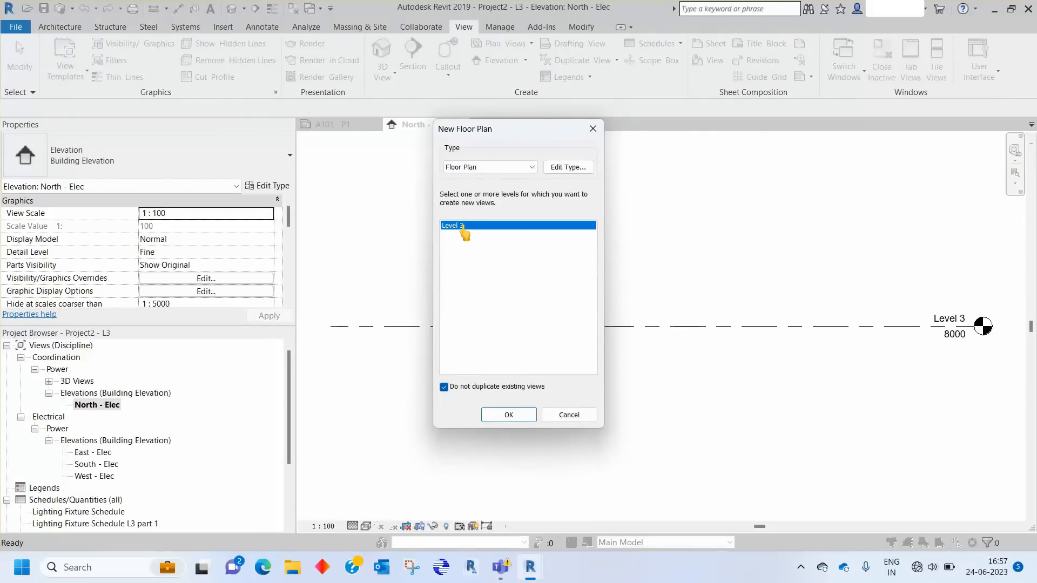
pyautogui.click(508, 415)
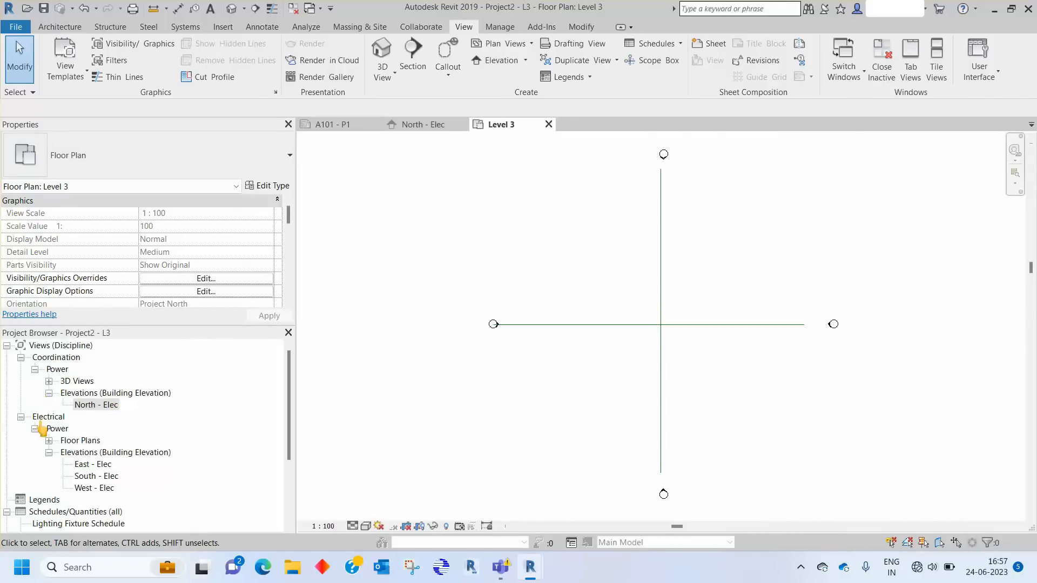
pyautogui.click(49, 441)
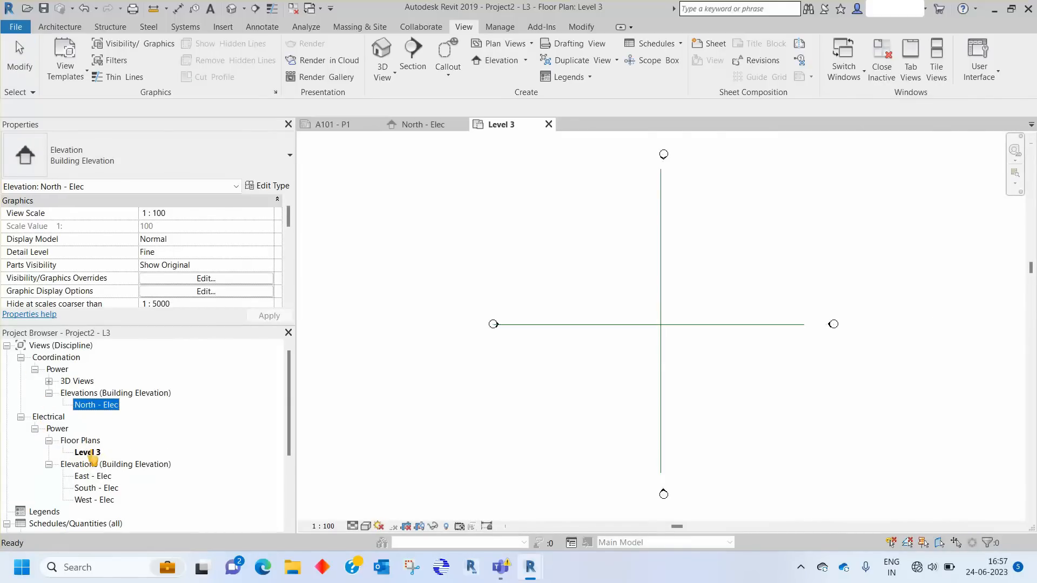
pyautogui.click(610, 234)
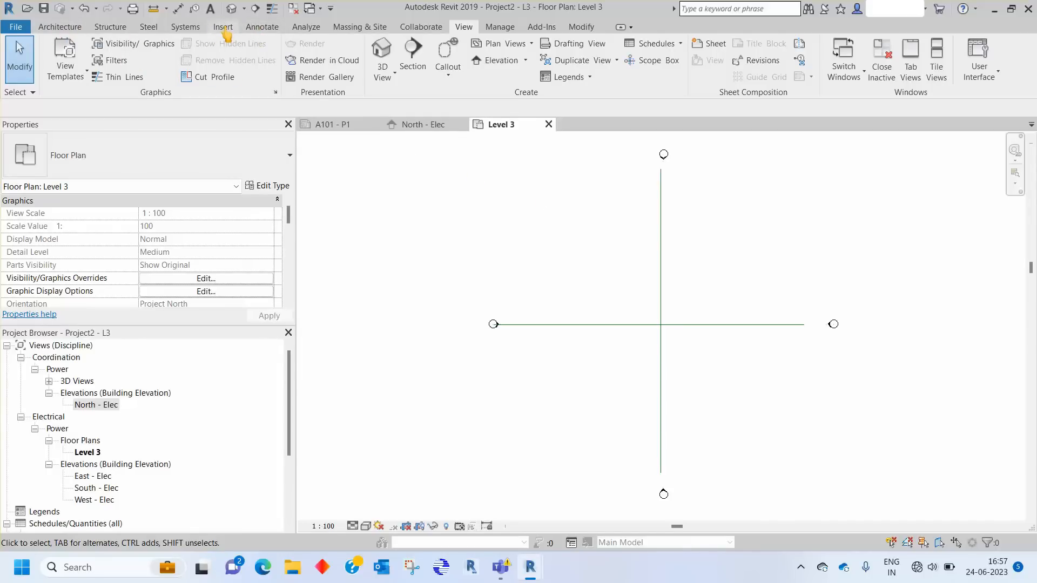
pyautogui.click(185, 26)
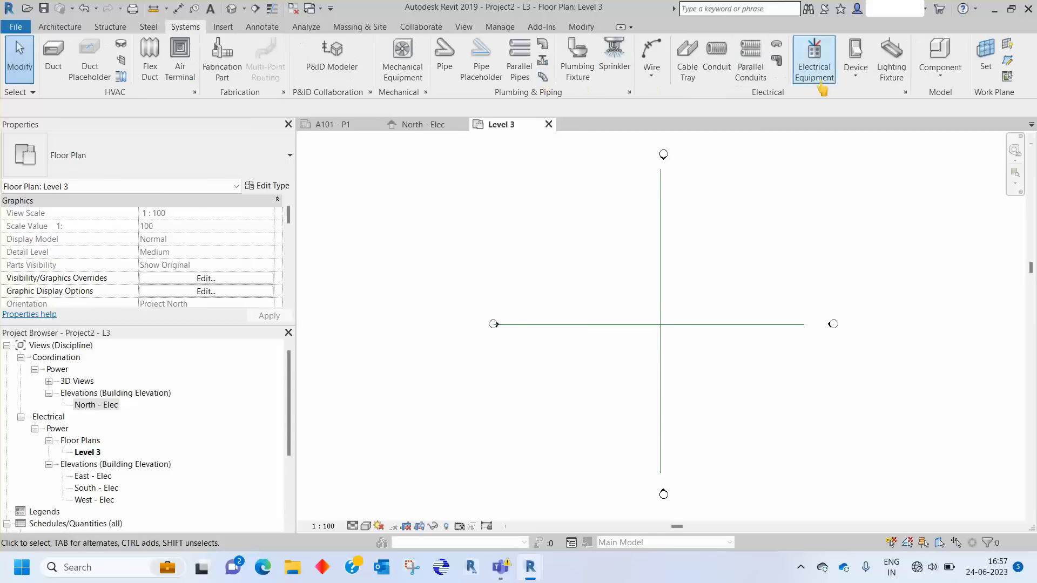
pyautogui.click(891, 58)
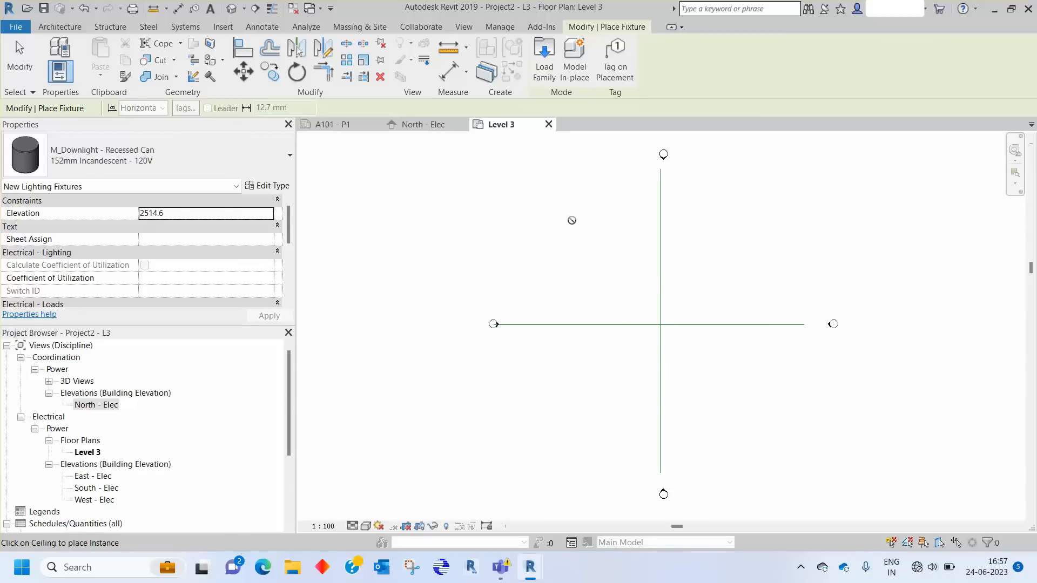
pyautogui.press('Escape')
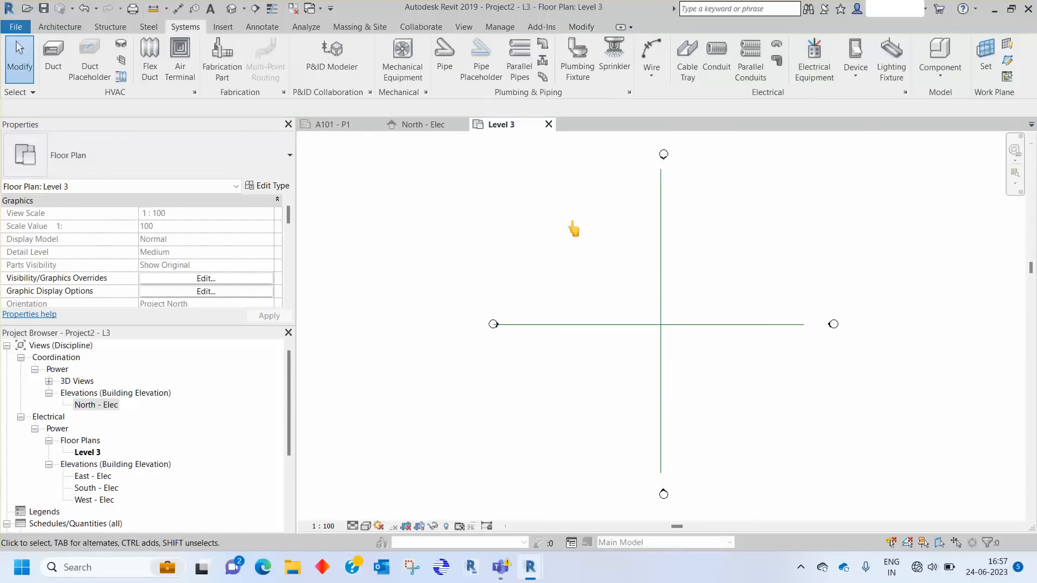
# Sketch a rectangular 600 x 600mm Grid ceiling on Level 3, about 36000 by 38000 mm, and finish it
pyautogui.click(59, 27)
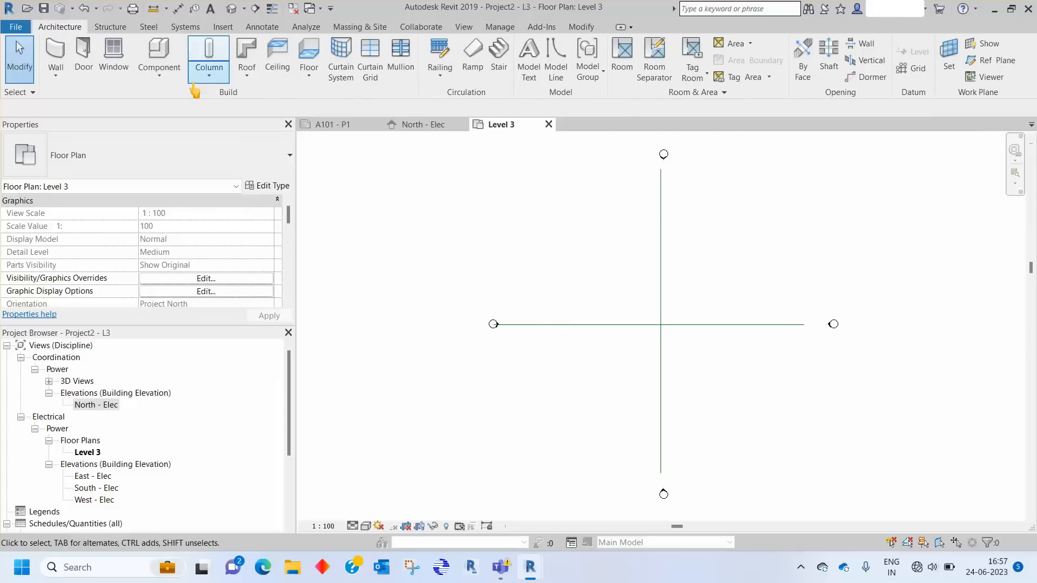
pyautogui.click(277, 57)
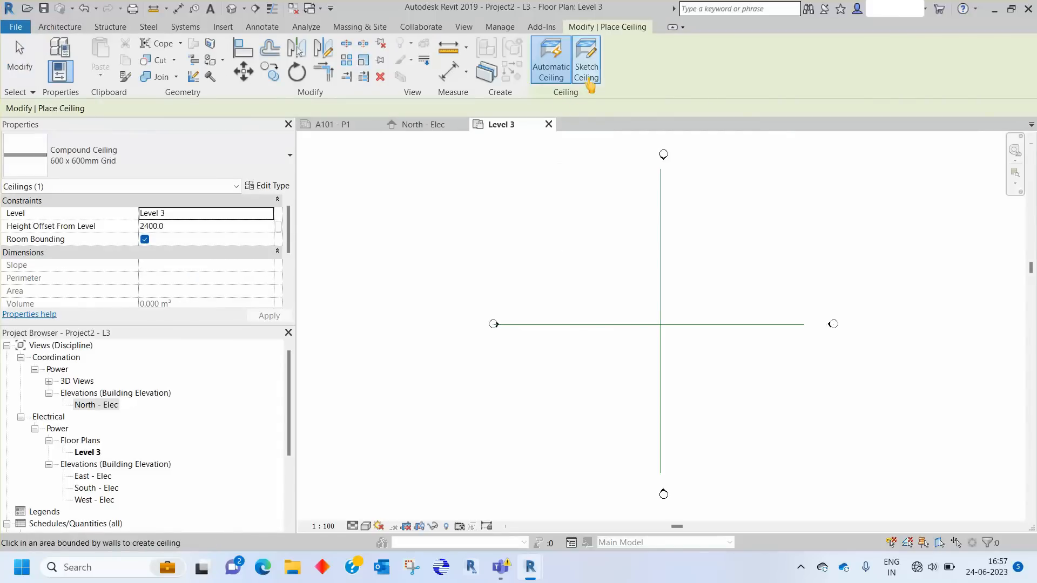
pyautogui.click(525, 187)
pyautogui.click(656, 47)
pyautogui.click(538, 191)
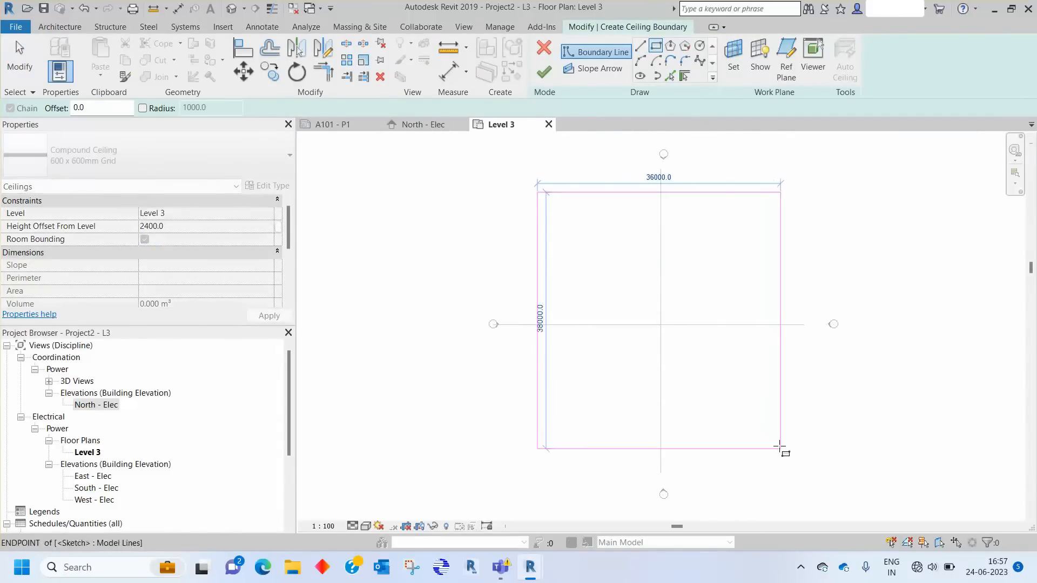
pyautogui.click(781, 449)
pyautogui.click(544, 71)
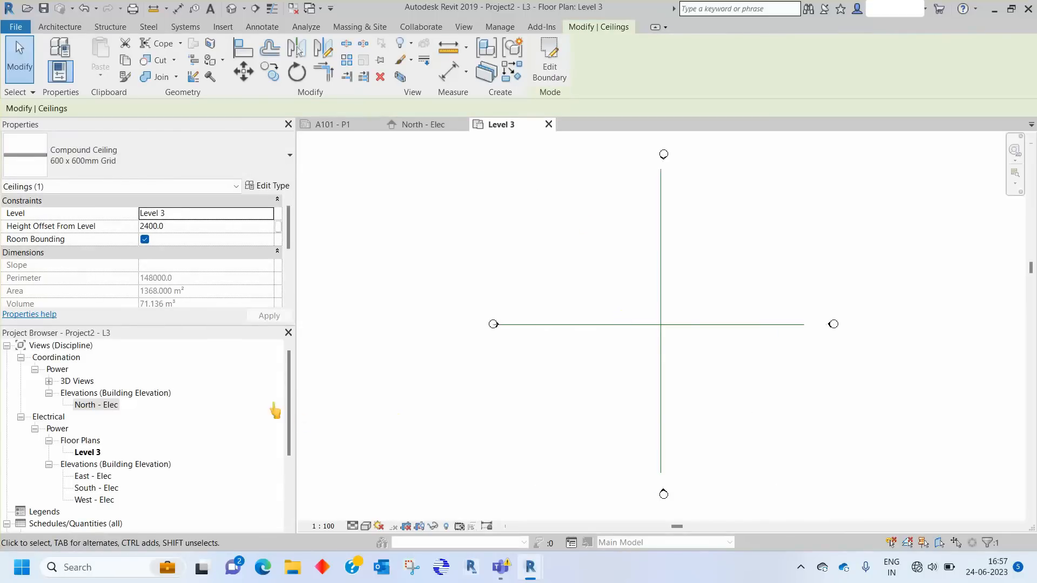
pyautogui.click(336, 179)
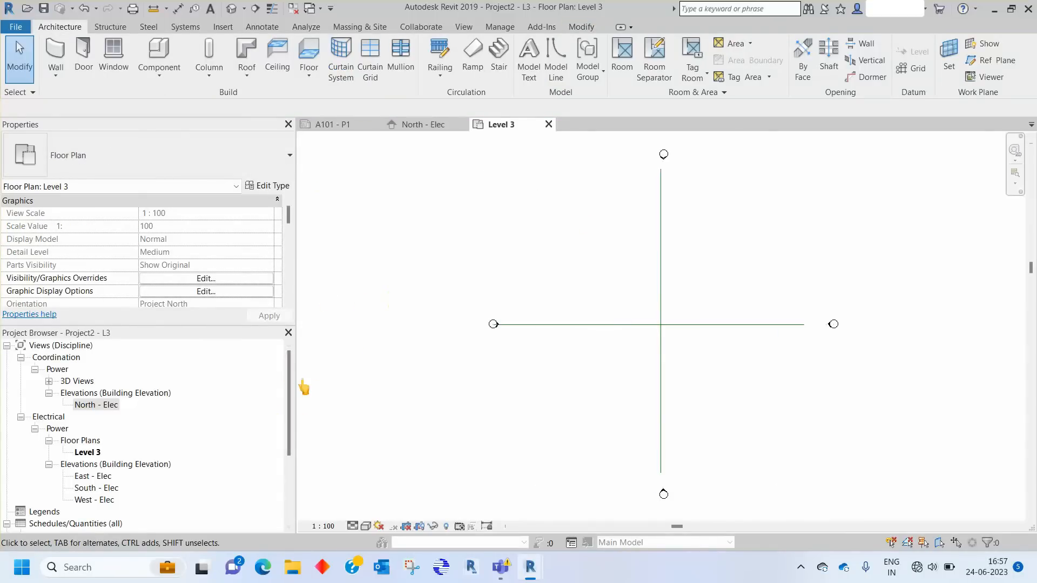
# Create a reflected ceiling plan view for Level 3
pyautogui.scroll(-1, 112, 416)
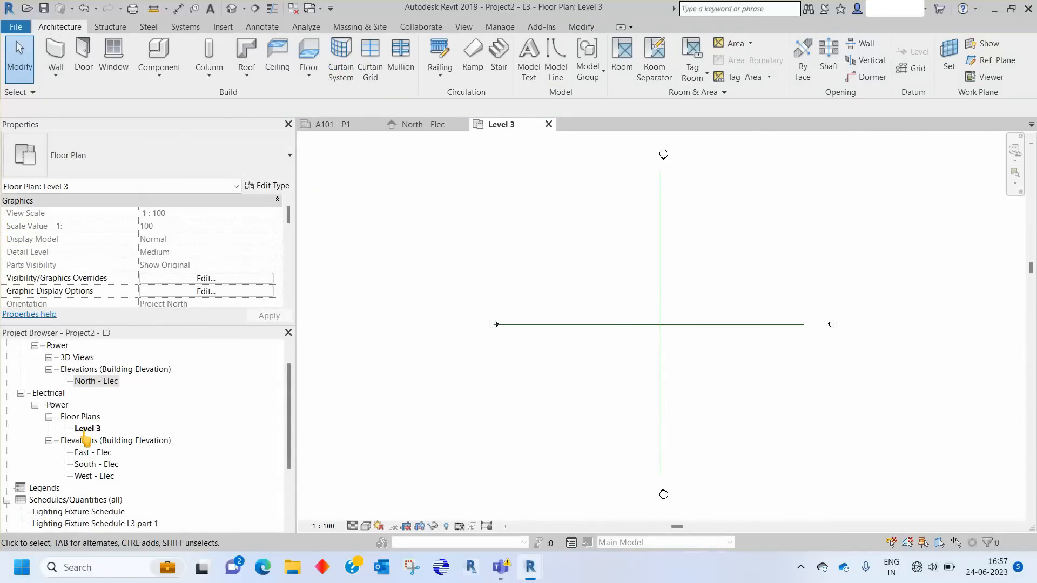
pyautogui.scroll(1, 85, 432)
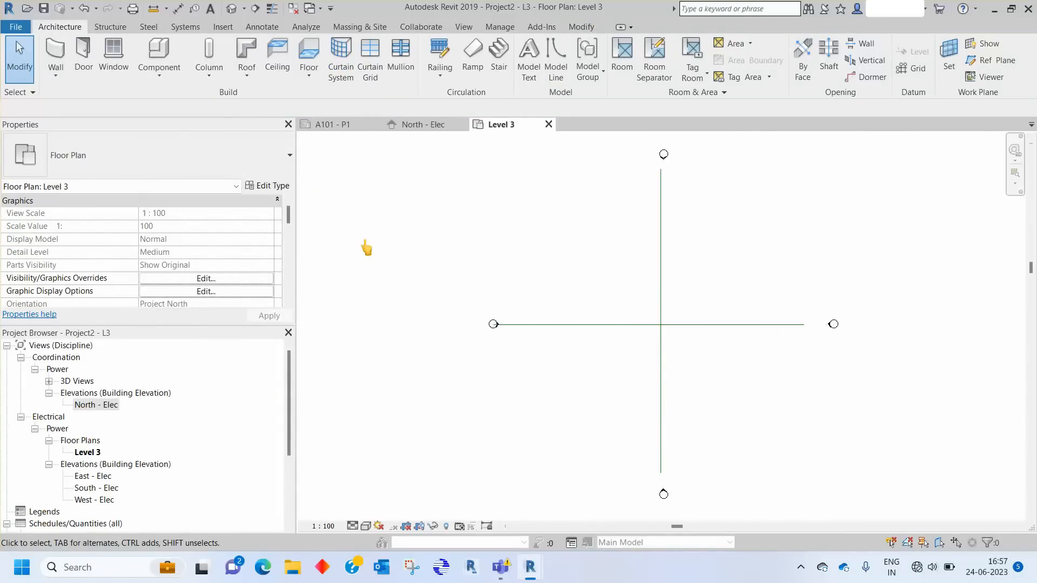
pyautogui.click(464, 28)
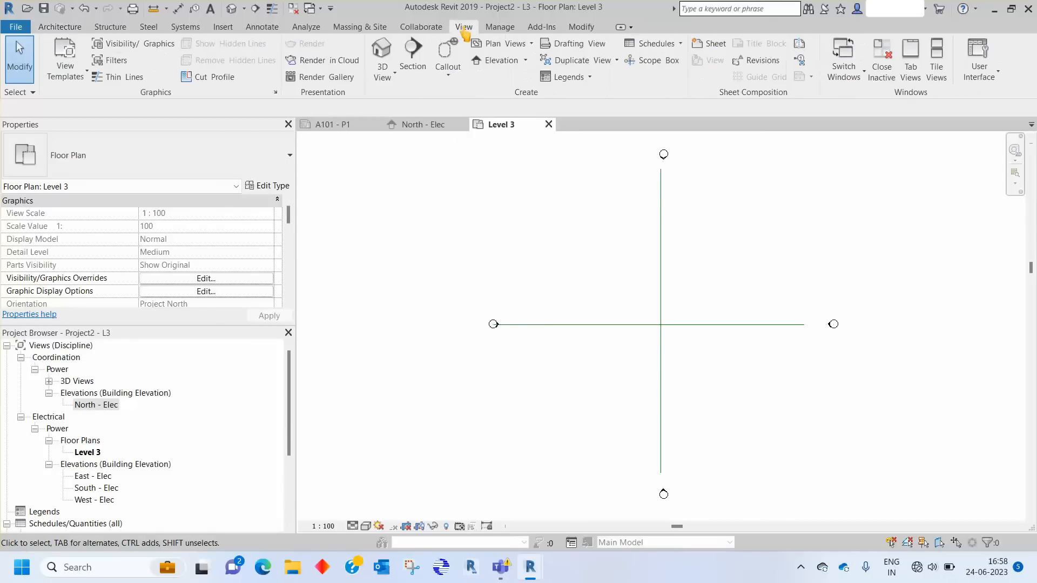
pyautogui.click(513, 44)
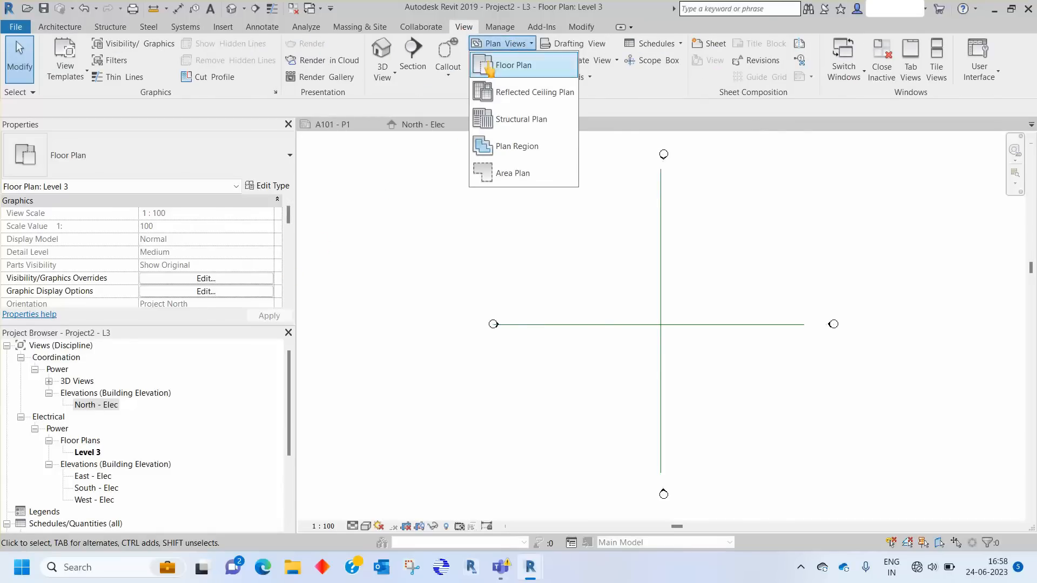
pyautogui.click(529, 93)
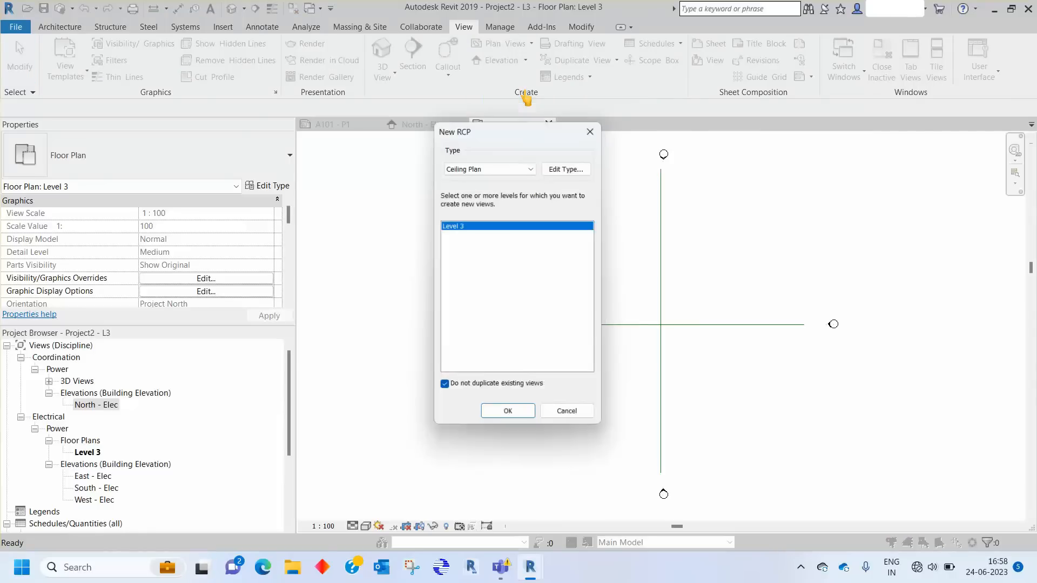
pyautogui.click(498, 416)
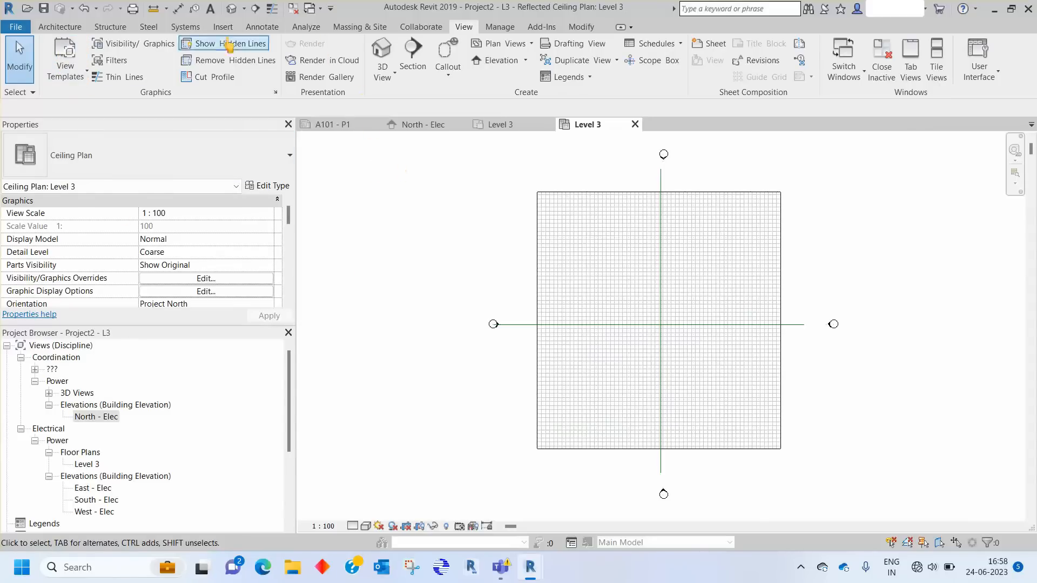
# Place several M_Ceiling Light - Flat Round 60W - 120V fixtures in the upper-left part of the Level 3 ceiling
pyautogui.click(186, 27)
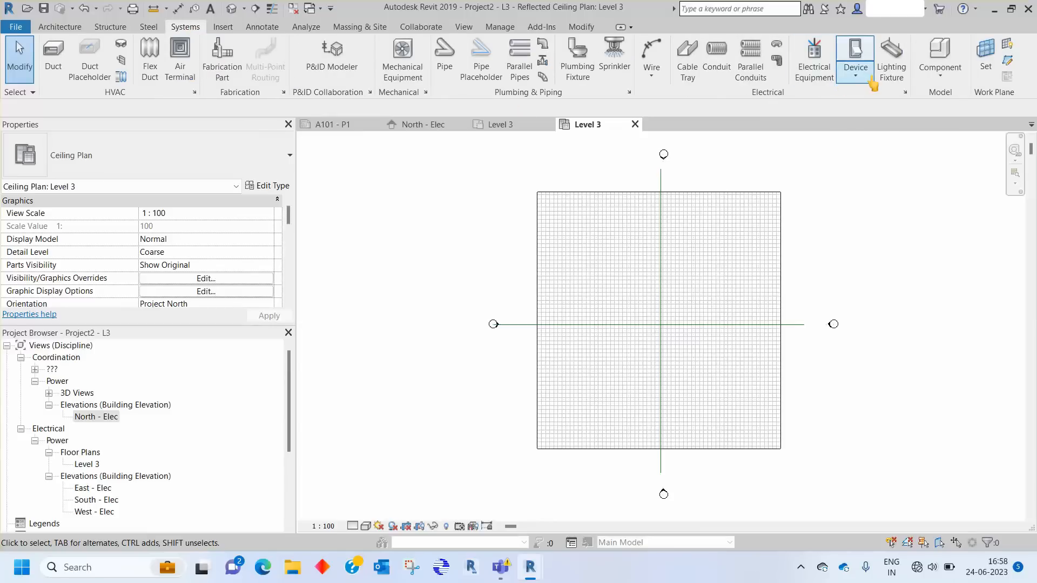
pyautogui.click(892, 54)
pyautogui.scroll(4, 571, 229)
pyautogui.click(200, 181)
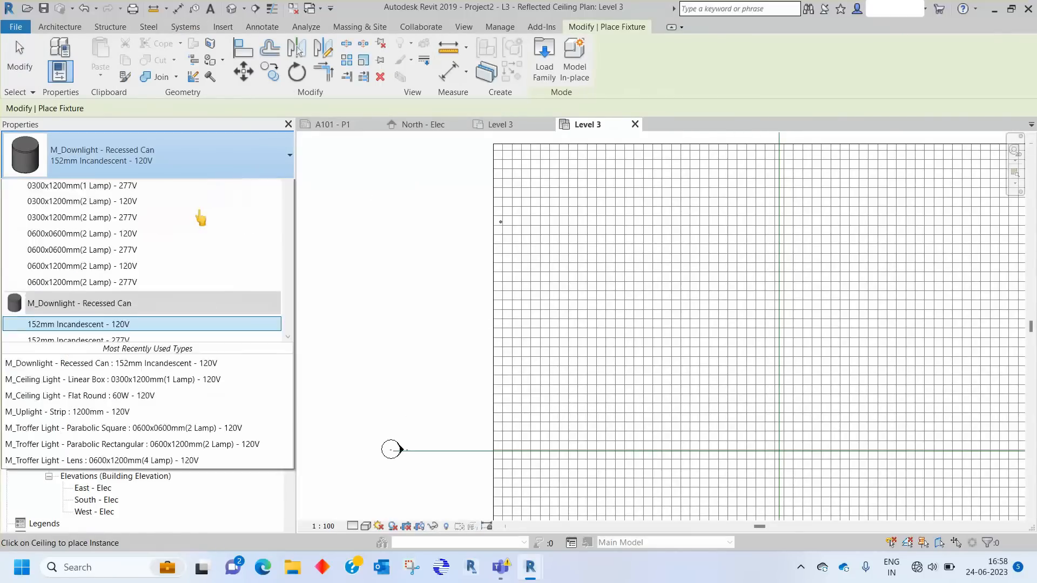
pyautogui.scroll(5, 201, 238)
pyautogui.click(101, 231)
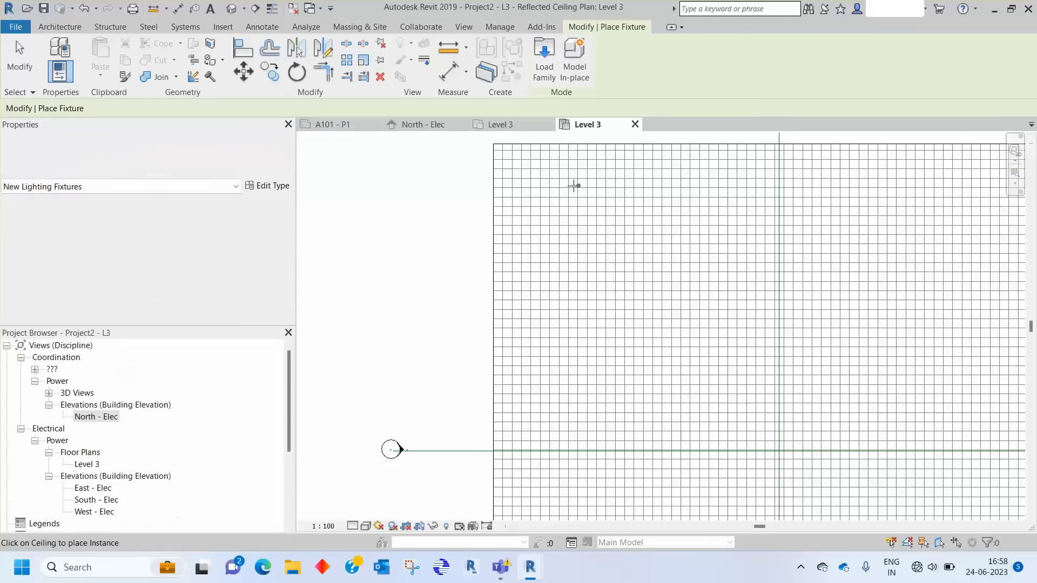
pyautogui.scroll(2, 567, 194)
pyautogui.click(540, 210)
pyautogui.click(622, 209)
pyautogui.click(687, 209)
pyautogui.click(754, 209)
pyautogui.click(658, 287)
# Place more Flat Round 60W - 120V ceiling lights across the rest of the ceiling and open the default 3D view
pyautogui.scroll(-4, 658, 287)
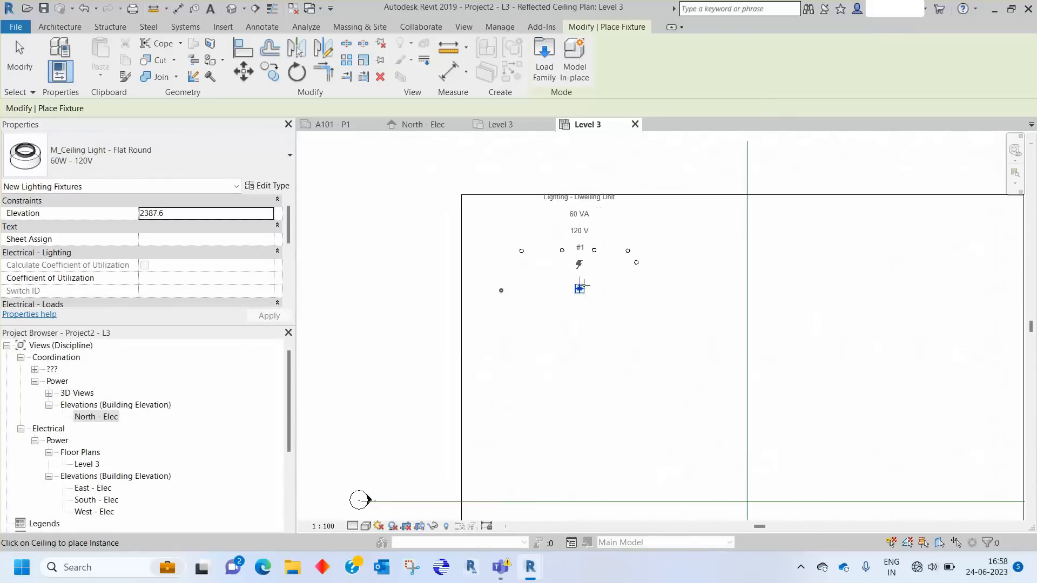
pyautogui.moveTo(788, 419); pyautogui.dragTo(792, 188, button='middle')
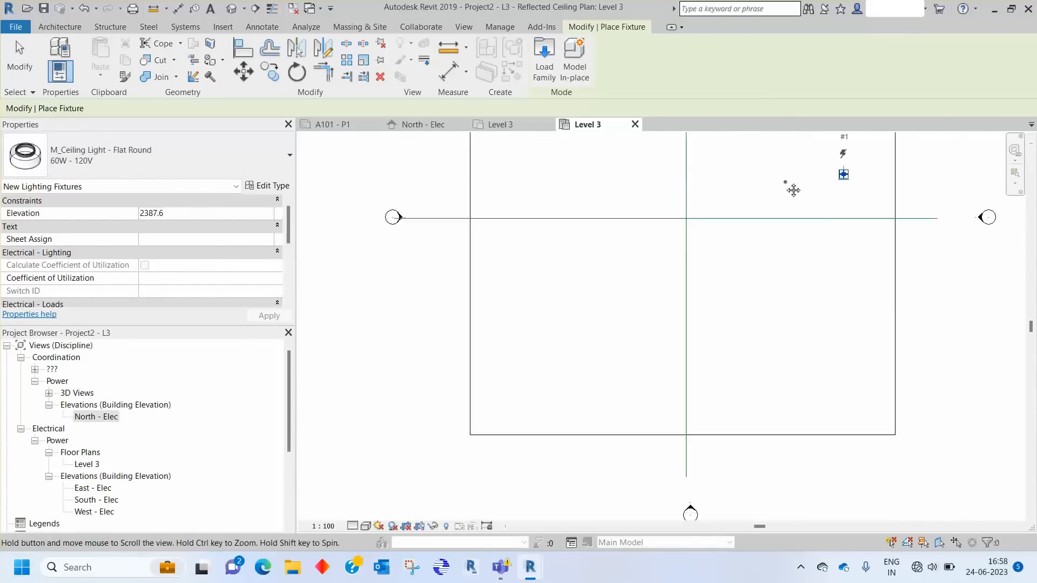
pyautogui.click(537, 271)
pyautogui.click(514, 320)
pyautogui.click(581, 321)
pyautogui.click(610, 307)
pyautogui.press('Escape')
pyautogui.press('Escape')
pyautogui.scroll(-2, 613, 384)
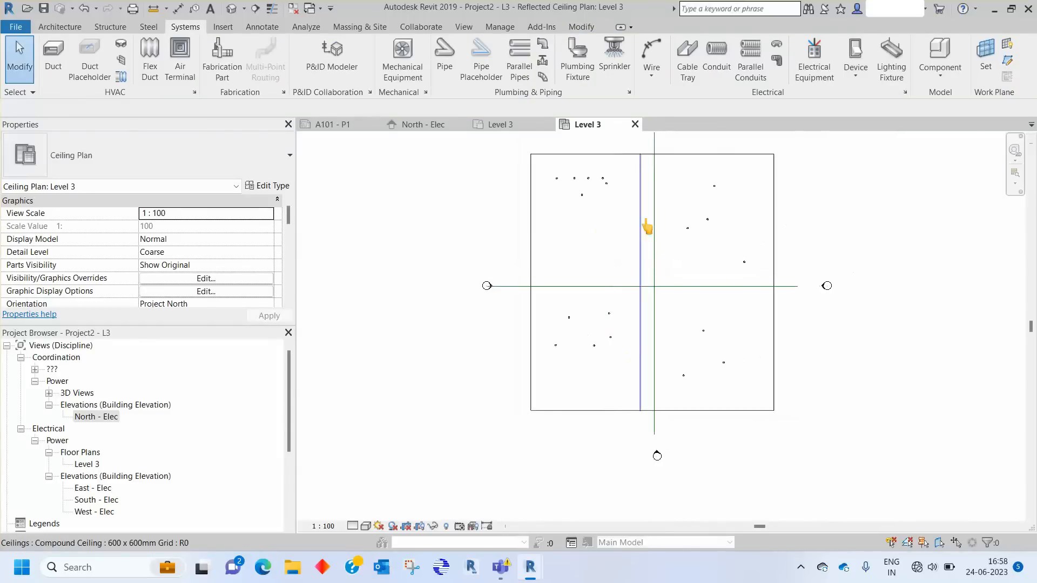
pyautogui.click(232, 8)
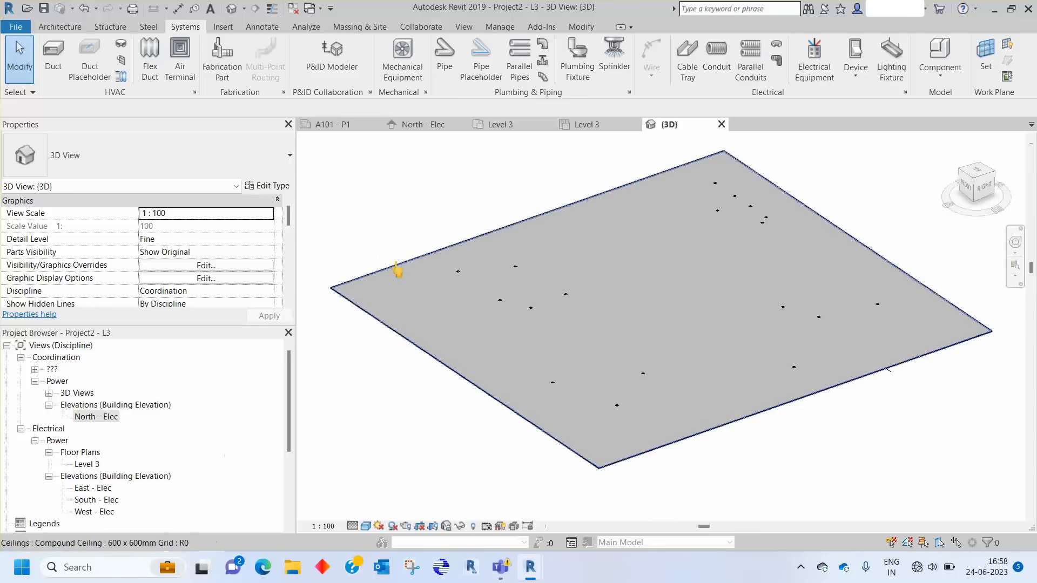
# Open the South - Elec elevation and set its view discipline to Coordination
pyautogui.doubleClick(86, 500)
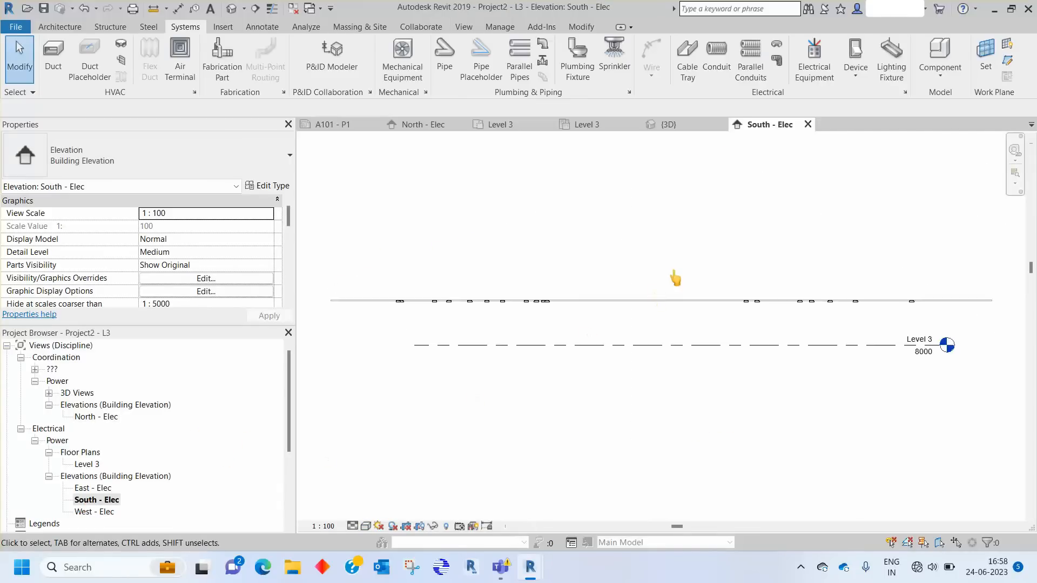
pyautogui.scroll(1, 793, 300)
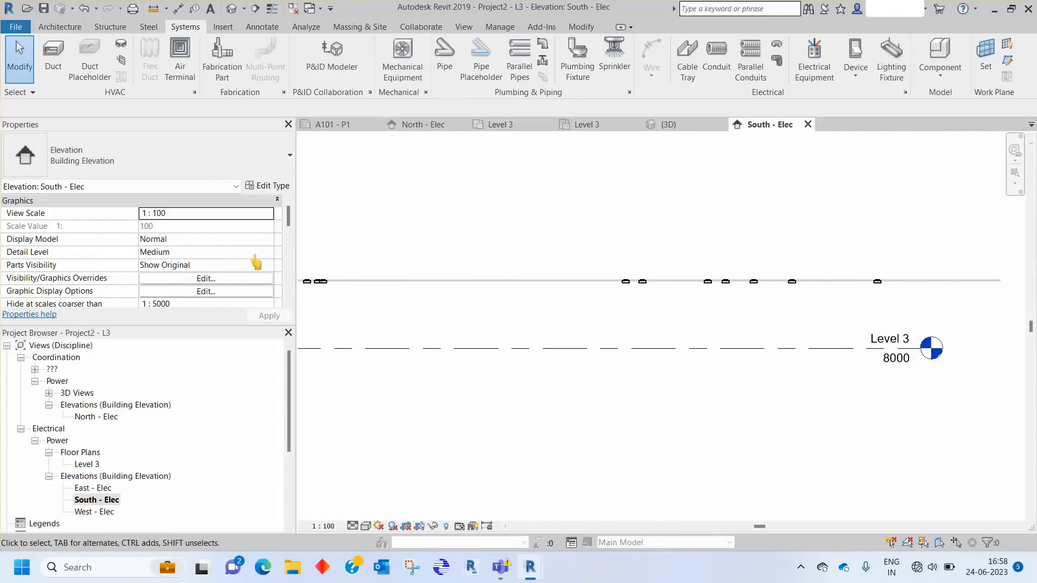
pyautogui.scroll(-3, 238, 261)
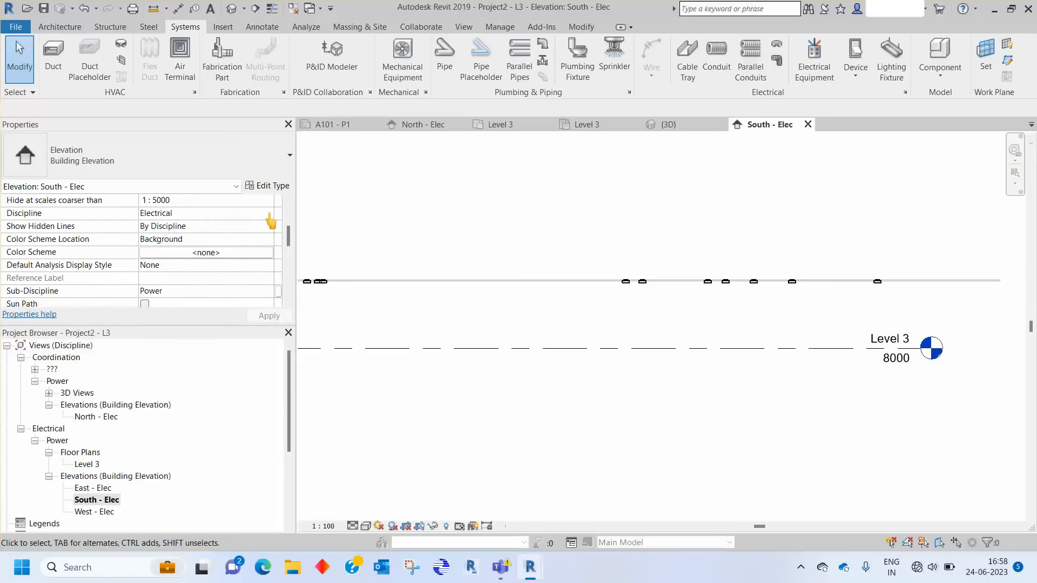
pyautogui.click(269, 216)
pyautogui.click(179, 278)
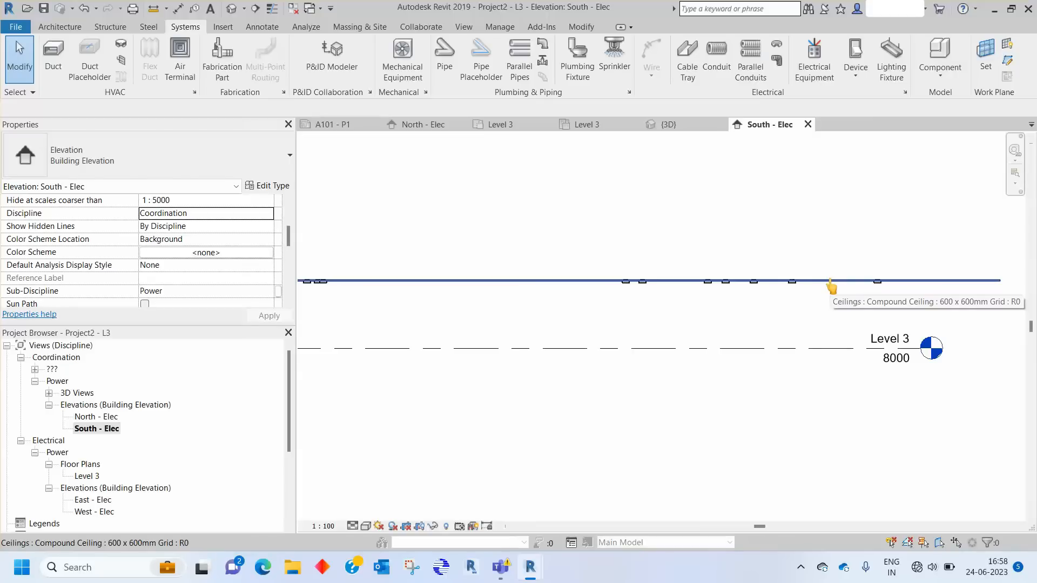
# Set the 600 x 600mm Grid ceiling's height offset from Level 3 to 3000 mm
pyautogui.click(830, 283)
pyautogui.scroll(5, 218, 213)
pyautogui.click(182, 227)
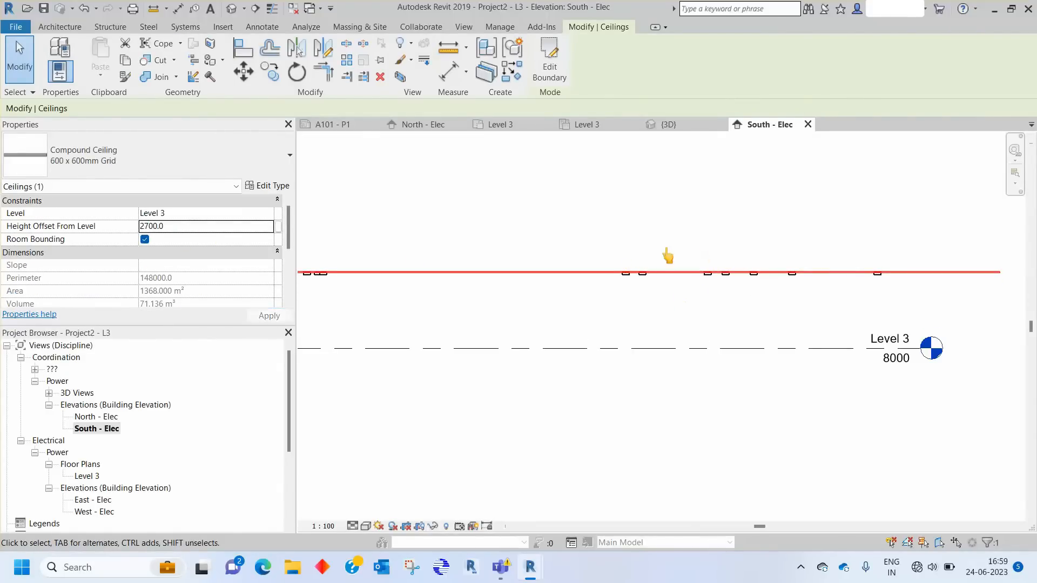
pyautogui.click(176, 224)
pyautogui.write('3000')
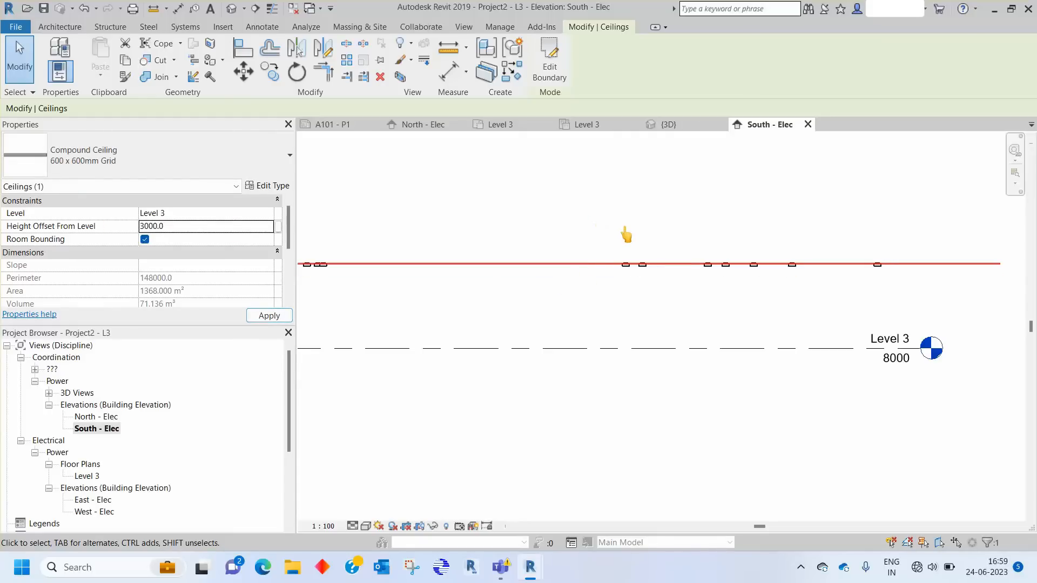
# Copy the Level 3 line 4000 mm upward to create a new level above the ceiling
pyautogui.click(815, 358)
pyautogui.click(804, 350)
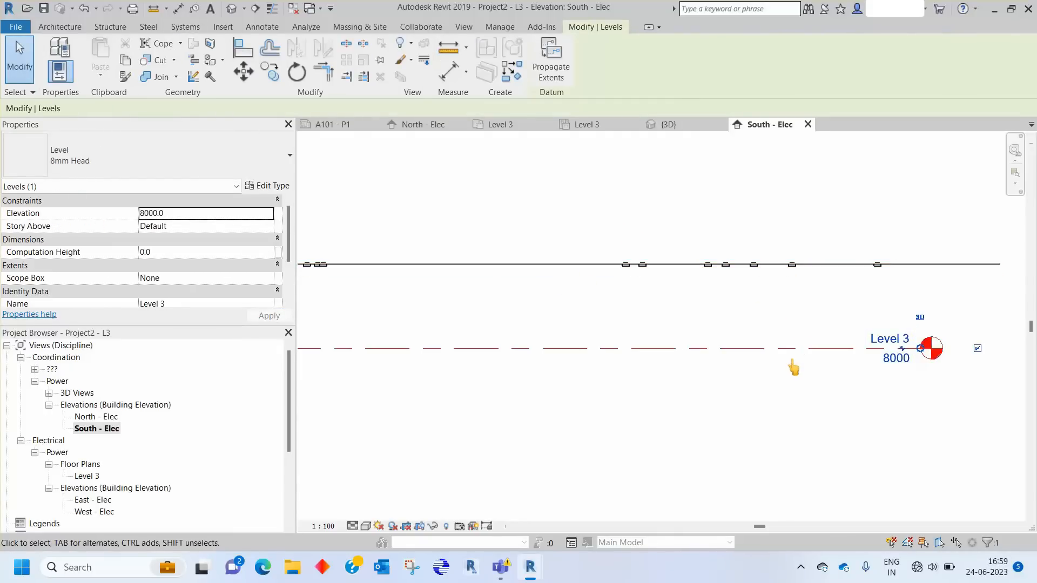
pyautogui.press('o')
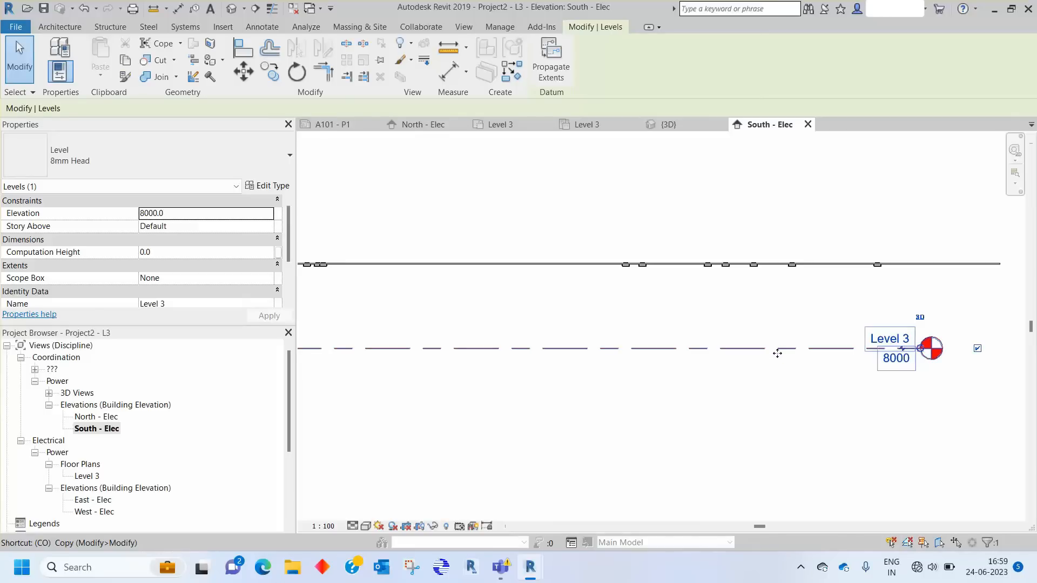
pyautogui.click(270, 74)
pyautogui.click(563, 349)
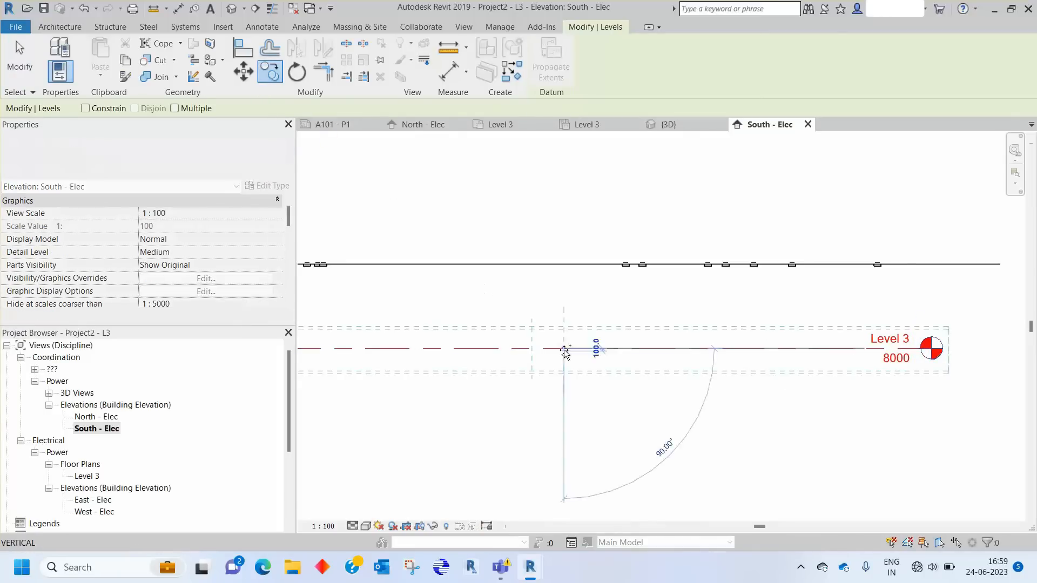
pyautogui.write('4')
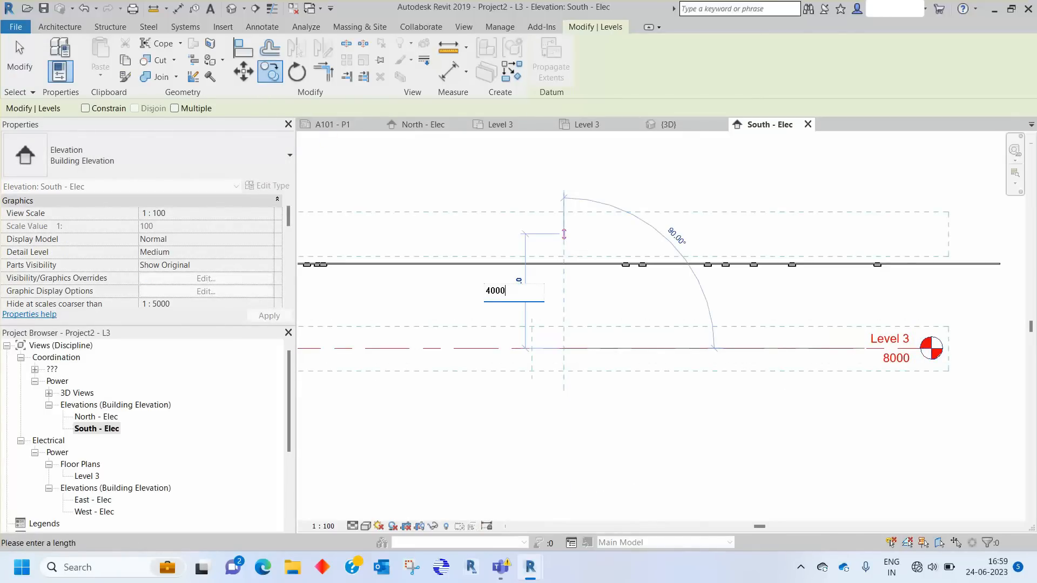
pyautogui.write('000')
pyautogui.press('Return')
pyautogui.scroll(-3, 856, 308)
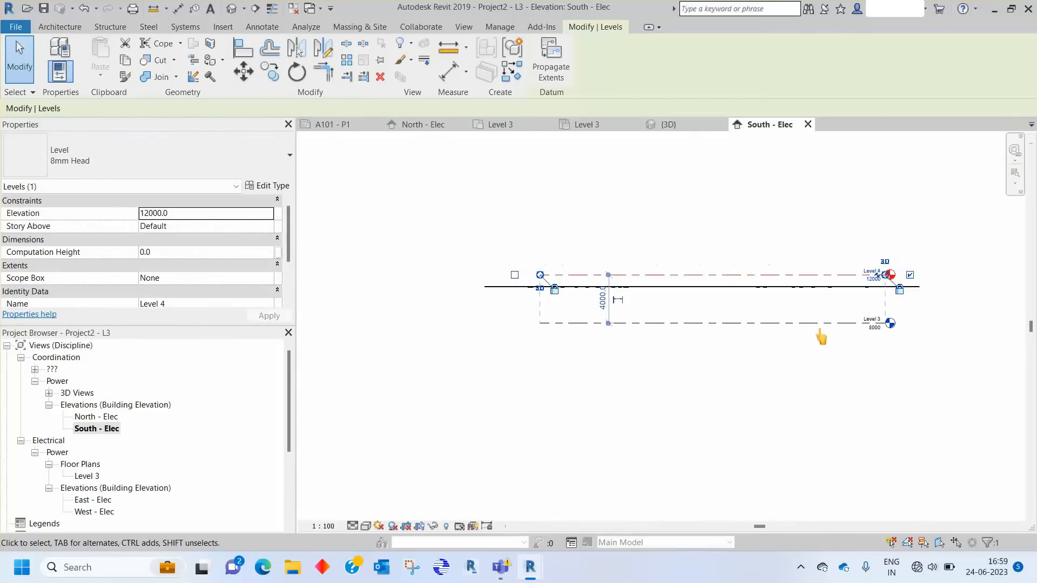
pyautogui.click(839, 298)
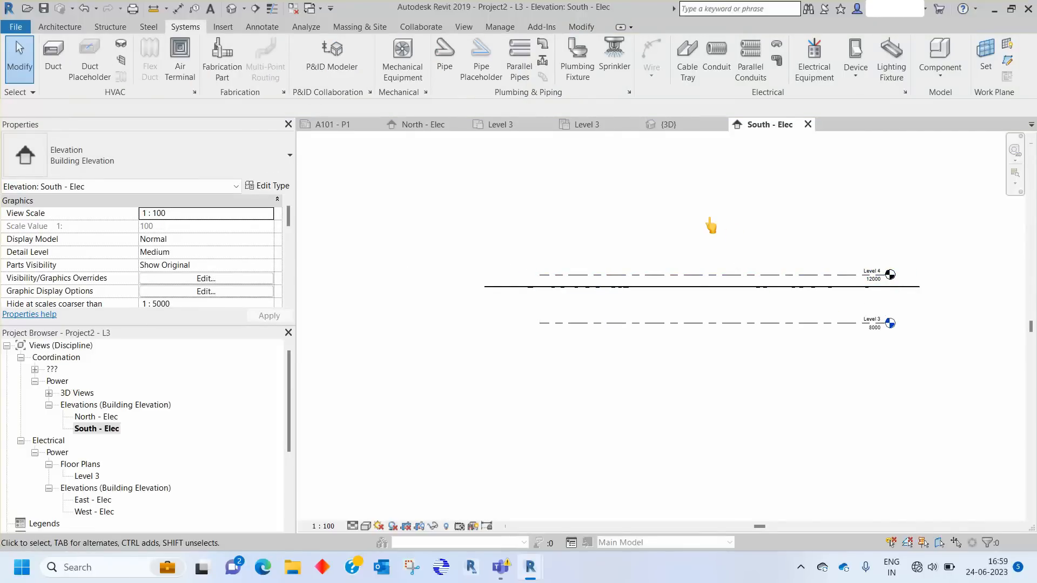
# Open the Level 3 reflected ceiling plan from the Coordination ceiling plans
pyautogui.scroll(3, 709, 218)
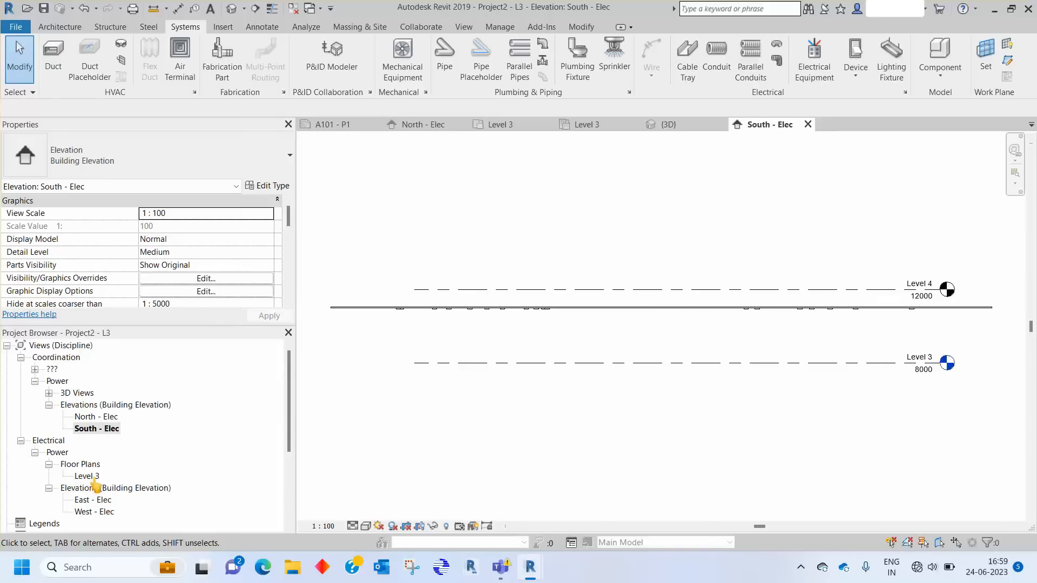
pyautogui.click(35, 370)
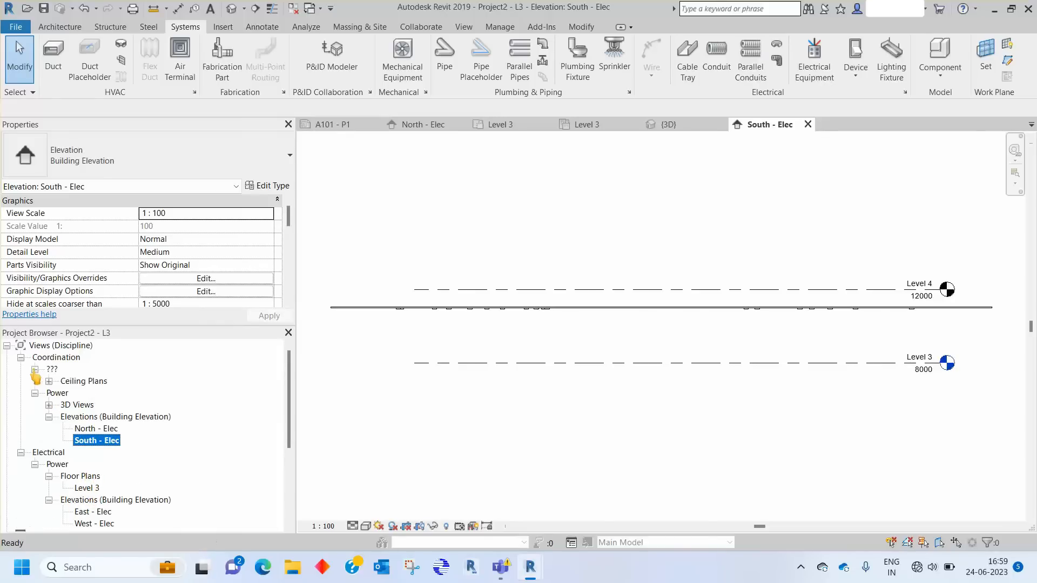
pyautogui.click(50, 382)
pyautogui.doubleClick(87, 393)
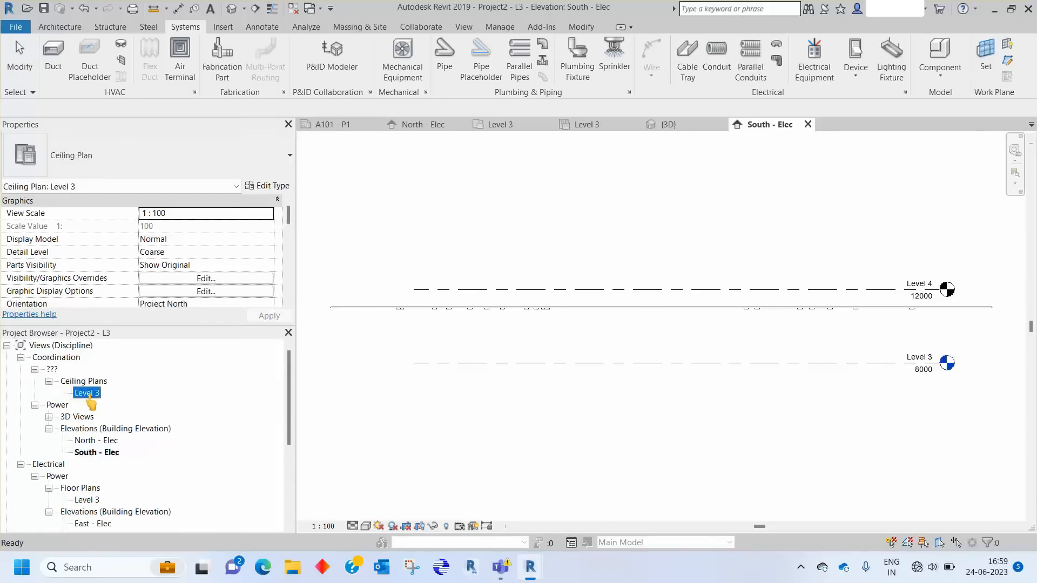
pyautogui.scroll(7, 588, 201)
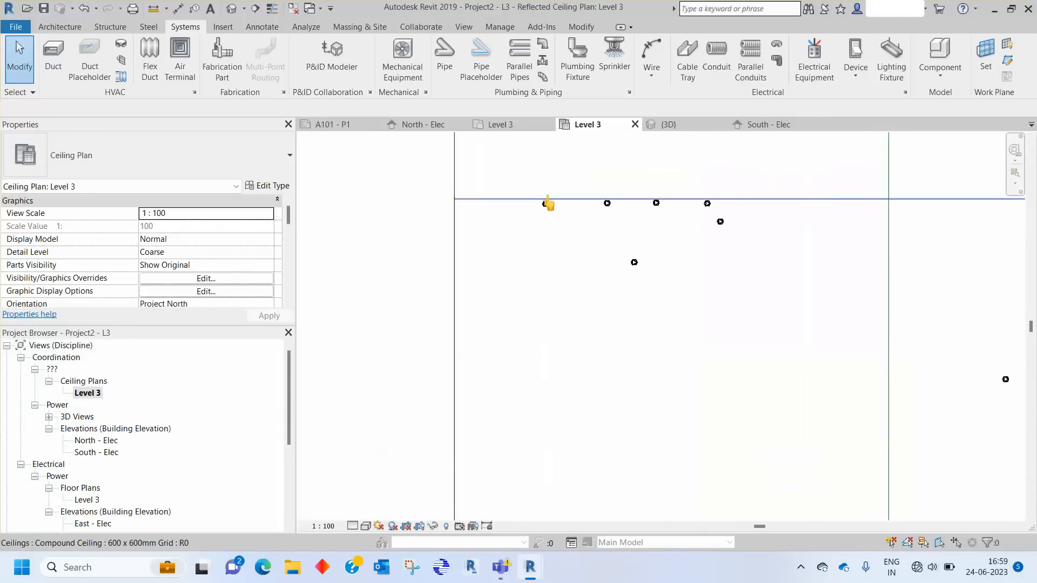
# Examine the properties of the upper-left ceiling light and of the Level 3 ceiling plan, and fit the whole plan in view
pyautogui.click(546, 210)
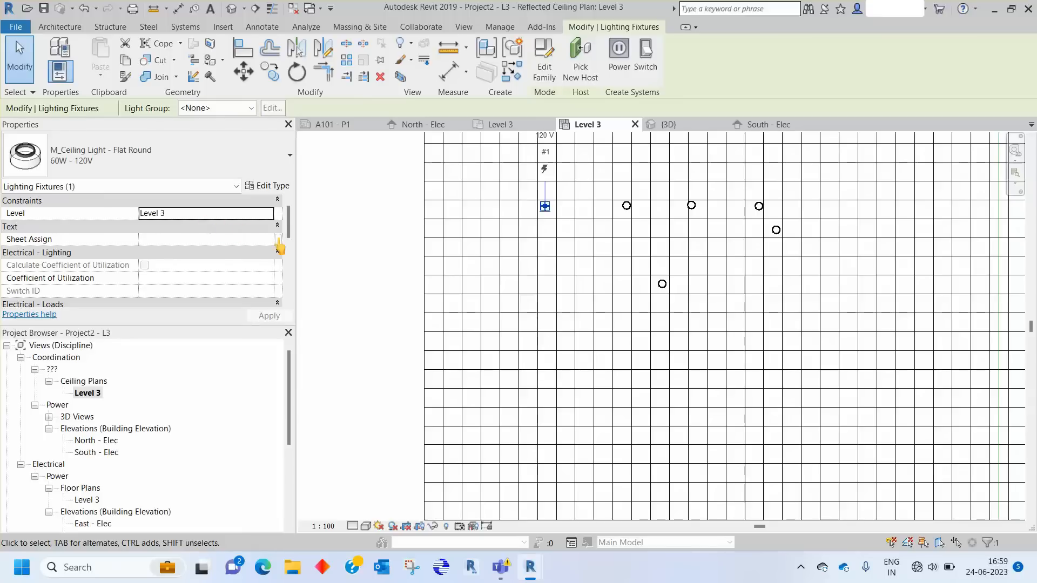
pyautogui.press('Escape')
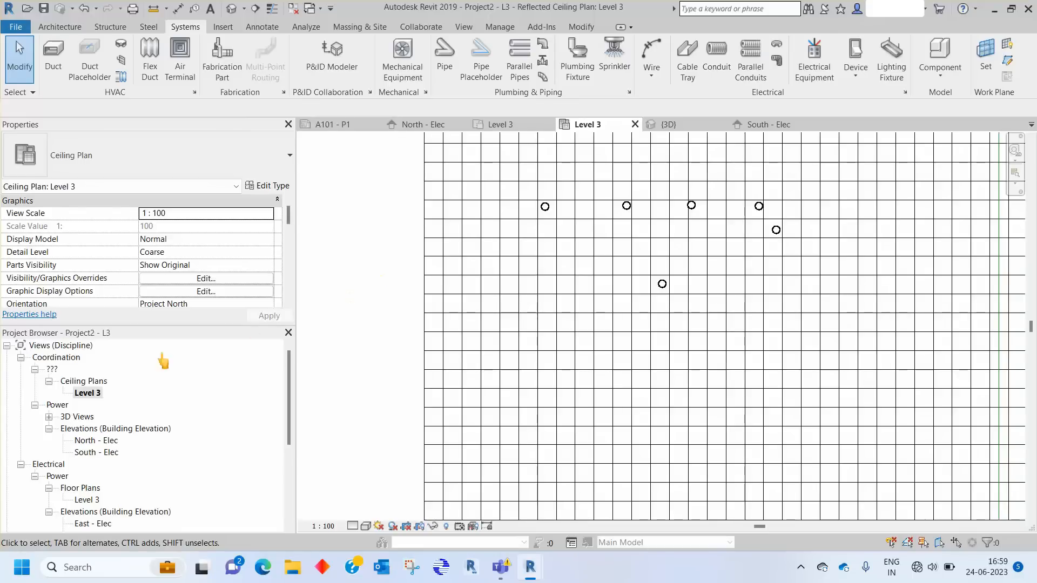
pyautogui.scroll(-6, 219, 263)
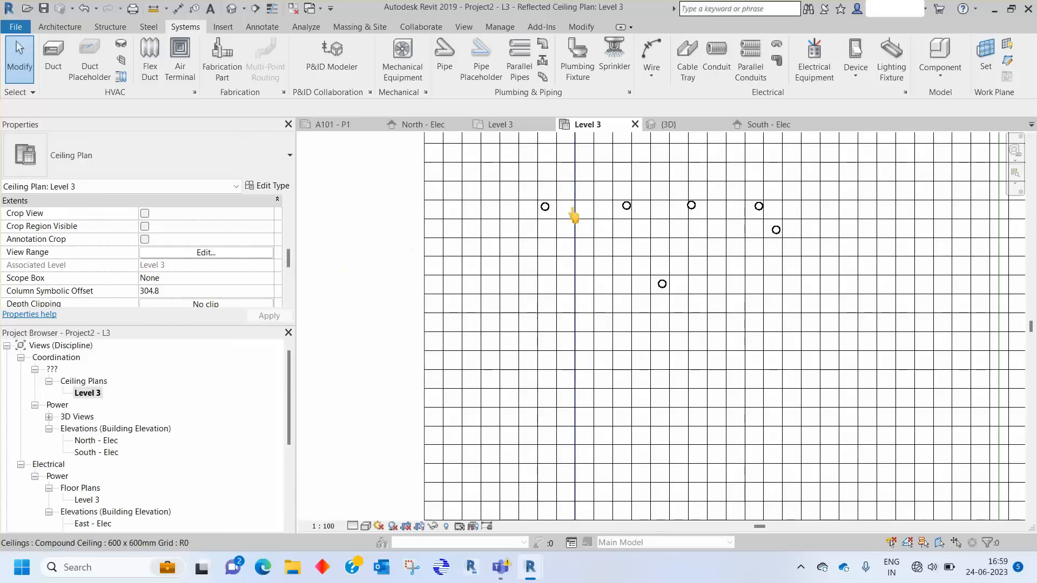
pyautogui.click(546, 208)
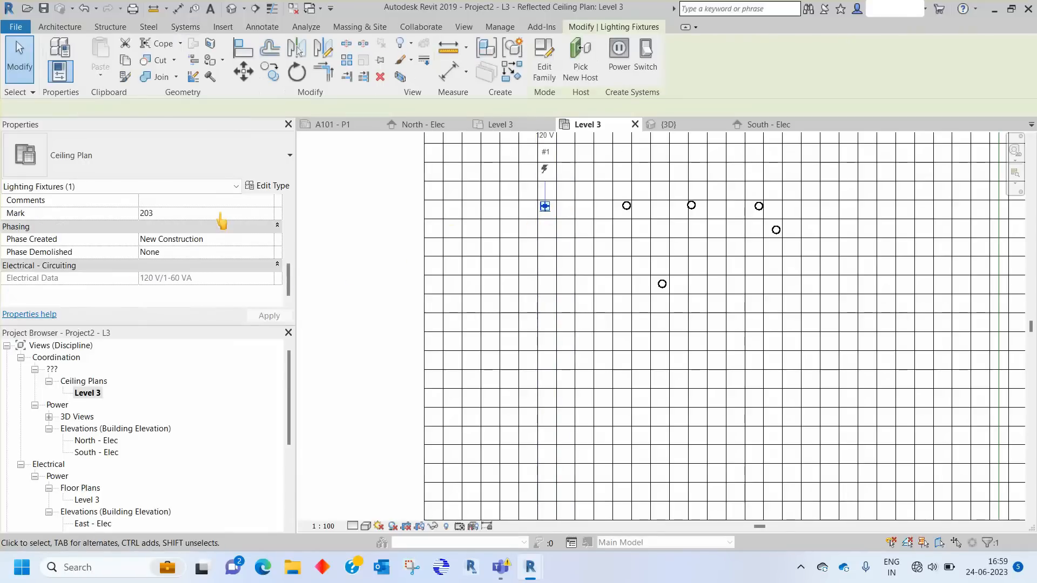
pyautogui.scroll(5, 216, 238)
pyautogui.click(367, 242)
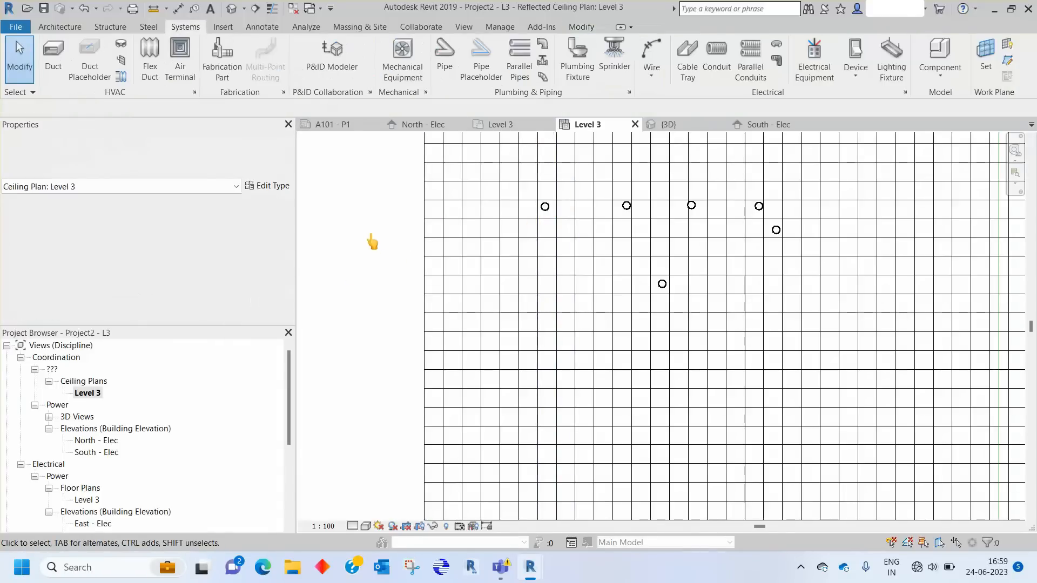
pyautogui.press('z')
pyautogui.press('f')
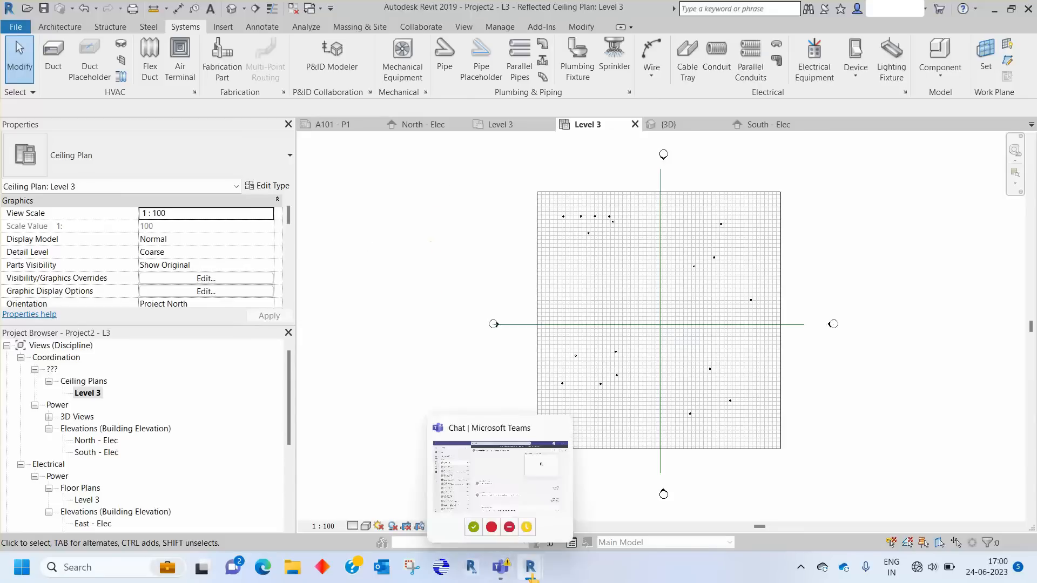
# Switch to the Project2 model and activate the PART-1 ceiling plan viewport on sheet A101 - P1
pyautogui.moveTo(528, 566)
pyautogui.click(479, 520)
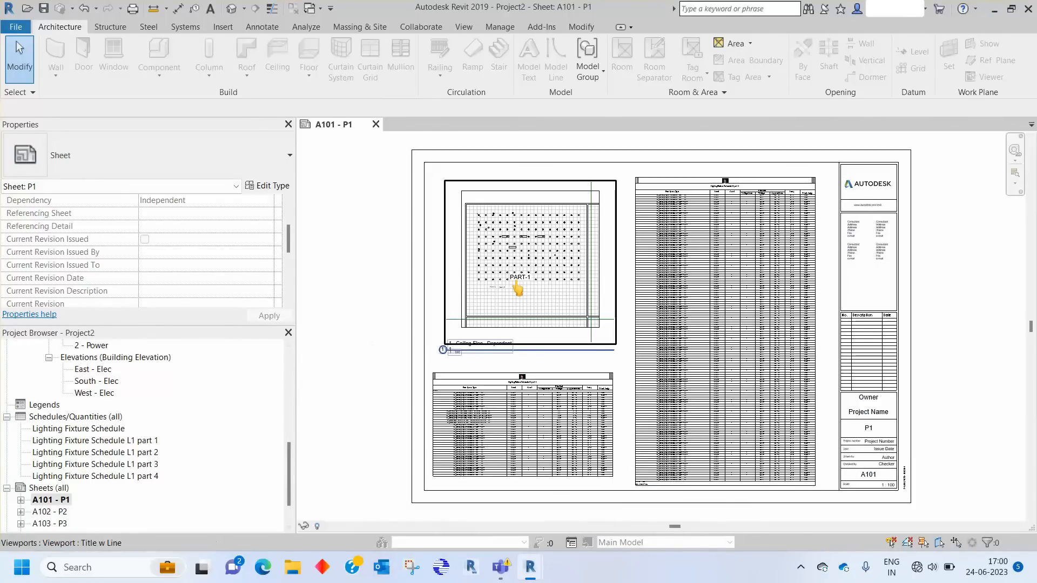
pyautogui.rightClick(319, 216)
pyautogui.click(356, 221)
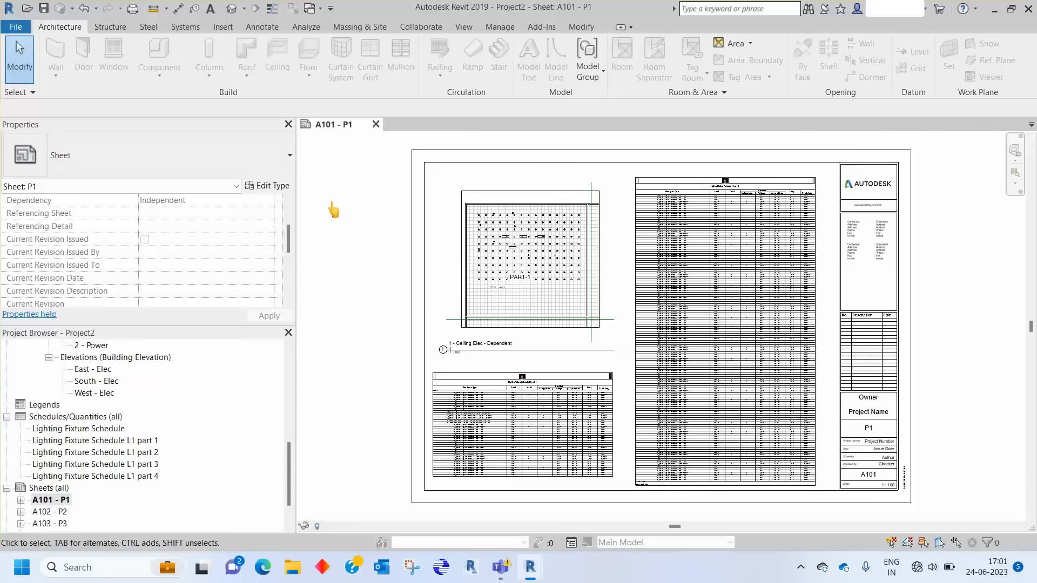
pyautogui.doubleClick(527, 251)
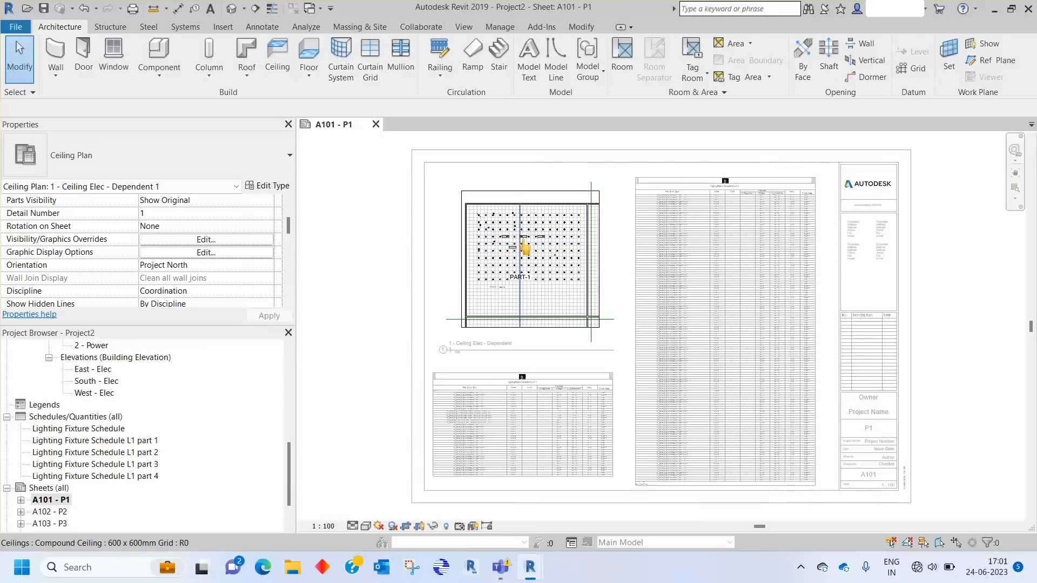
# Open the parent 1 - Ceiling Elec reflected ceiling plan in Project2
pyautogui.scroll(3, 170, 400)
pyautogui.scroll(10, 170, 399)
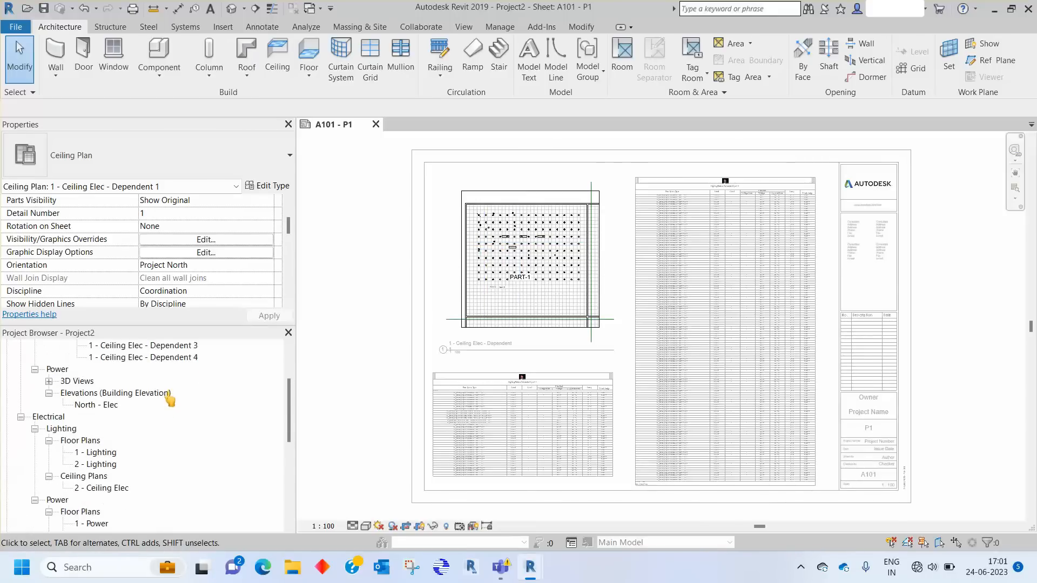
pyautogui.doubleClick(123, 395)
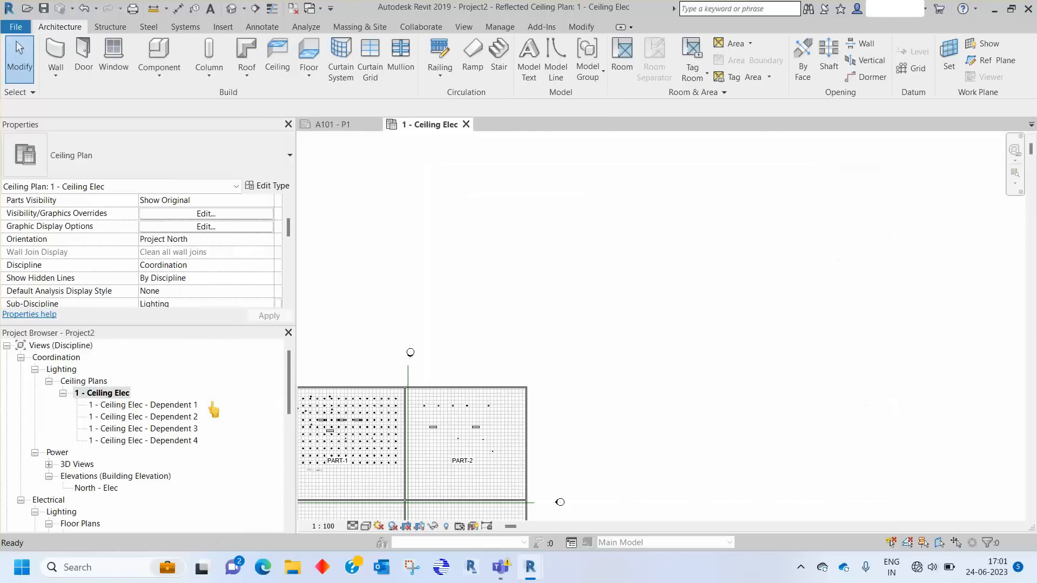
pyautogui.click(339, 126)
pyautogui.click(427, 125)
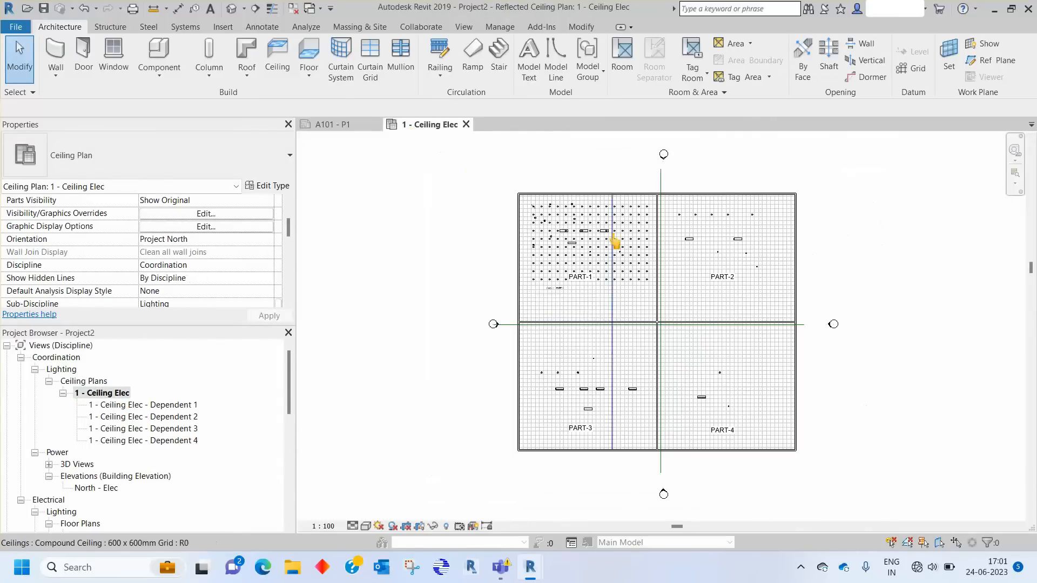
# Link Project2 - L3.rvt from the Desktop with Auto - Origin to Origin positioning and open the default 3D view
pyautogui.click(225, 30)
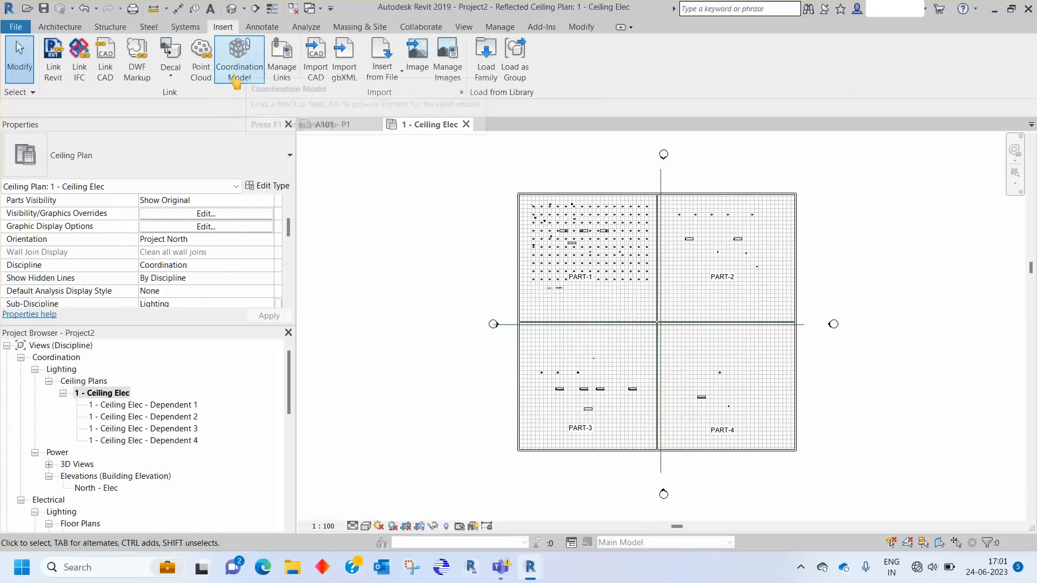
pyautogui.click(53, 60)
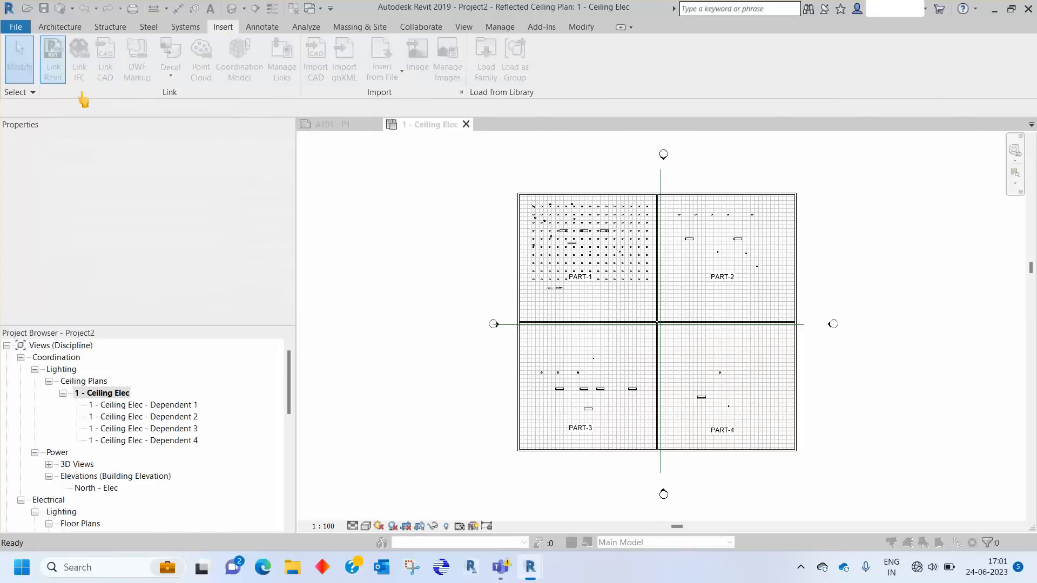
pyautogui.click(309, 366)
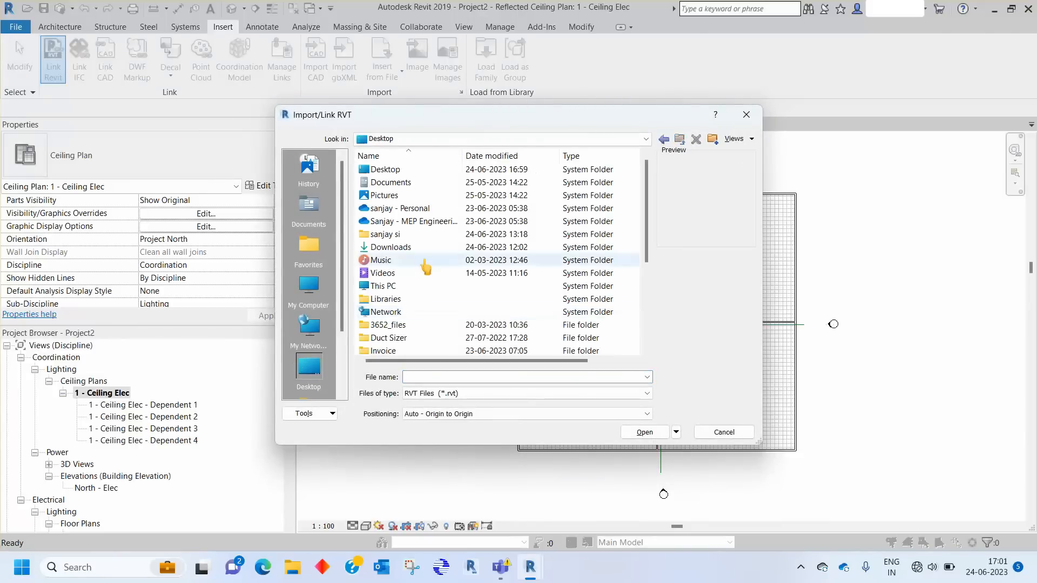
pyautogui.scroll(-4, 424, 243)
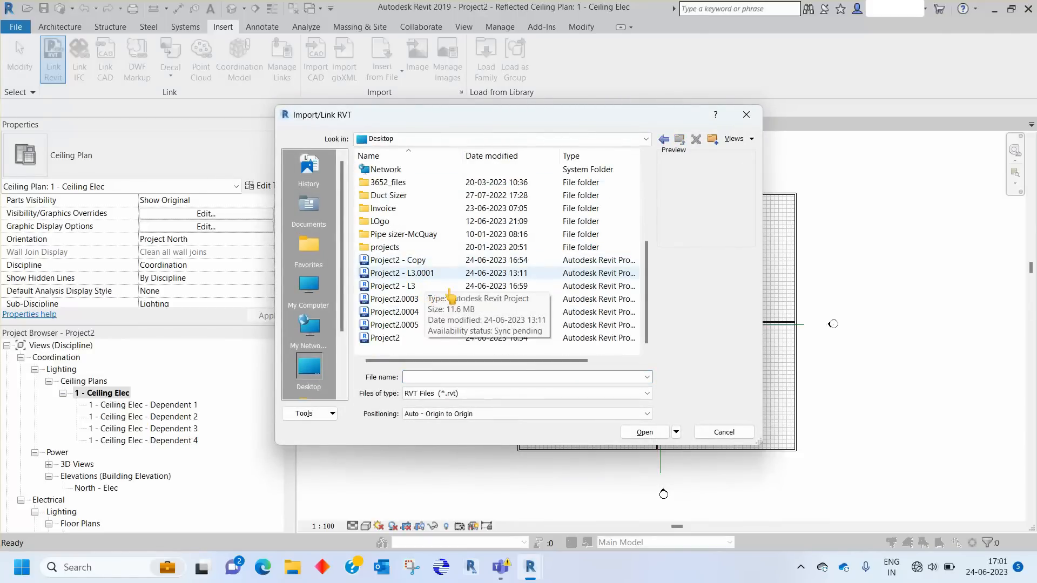
pyautogui.click(421, 291)
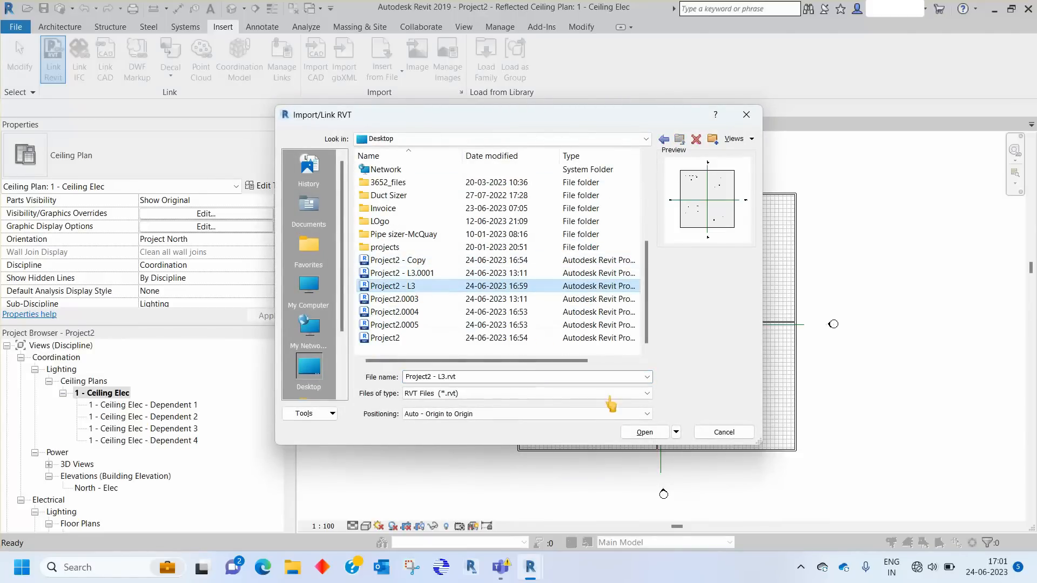
pyautogui.click(638, 436)
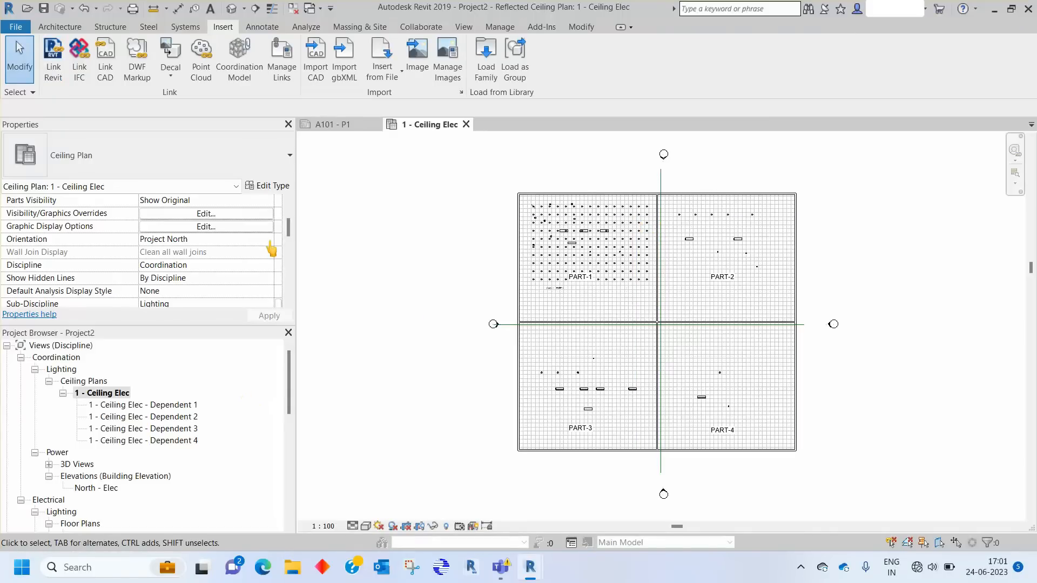
pyautogui.click(231, 8)
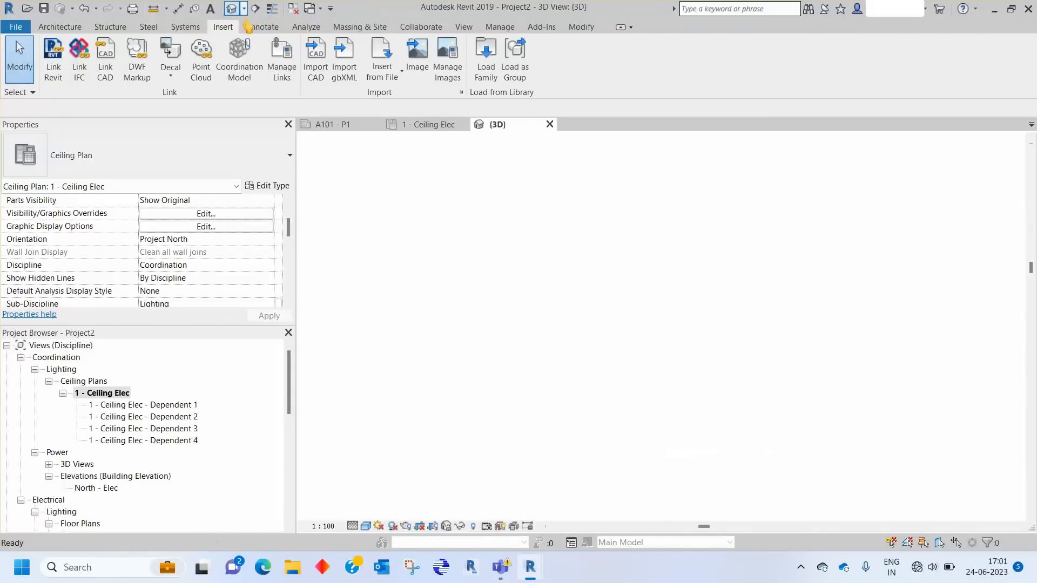
# Examine the stacked linked levels and their light fixtures in the 3D view from several distances and angles
pyautogui.scroll(5, 513, 234)
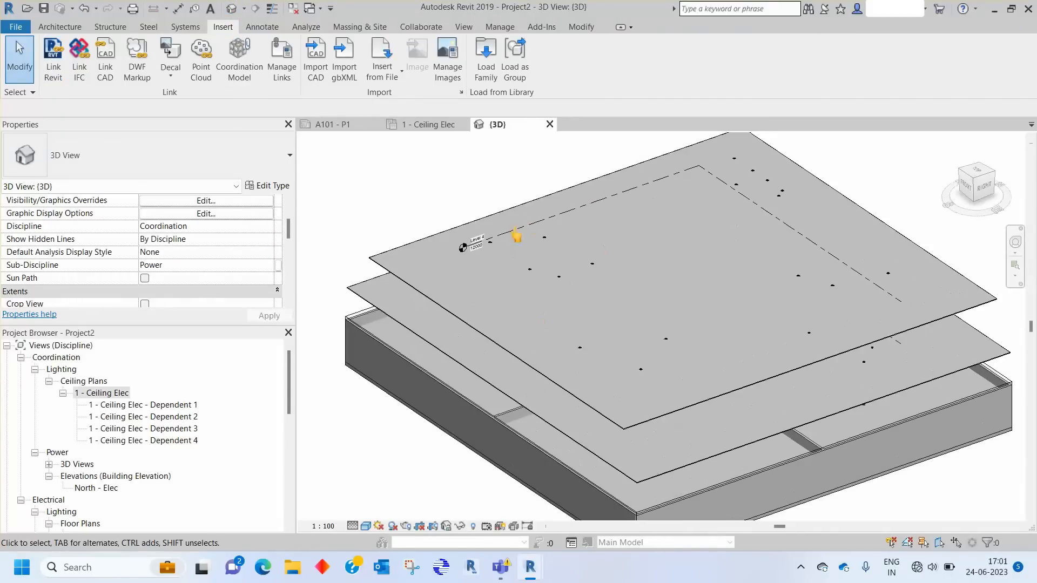
pyautogui.scroll(-3, 480, 249)
pyautogui.keyDown('shift'); pyautogui.moveTo(460, 243); pyautogui.dragTo(463, 261, button='middle'); pyautogui.keyUp('shift')
pyautogui.scroll(-2, 461, 319)
pyautogui.keyDown('shift'); pyautogui.moveTo(593, 338); pyautogui.dragTo(593, 371, button='middle'); pyautogui.keyUp('shift')
pyautogui.scroll(4, 597, 271)
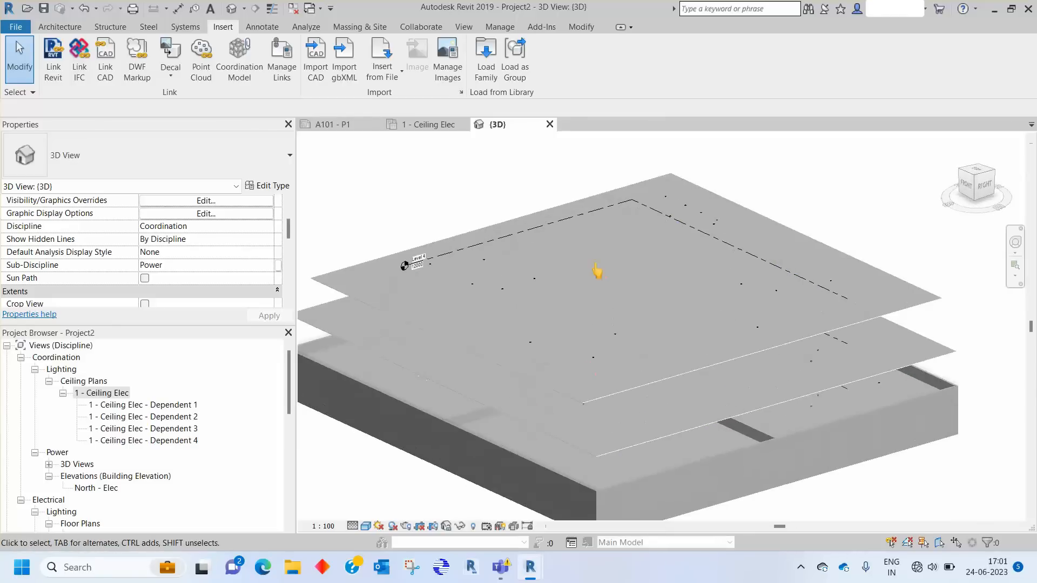
pyautogui.scroll(-3, 653, 290)
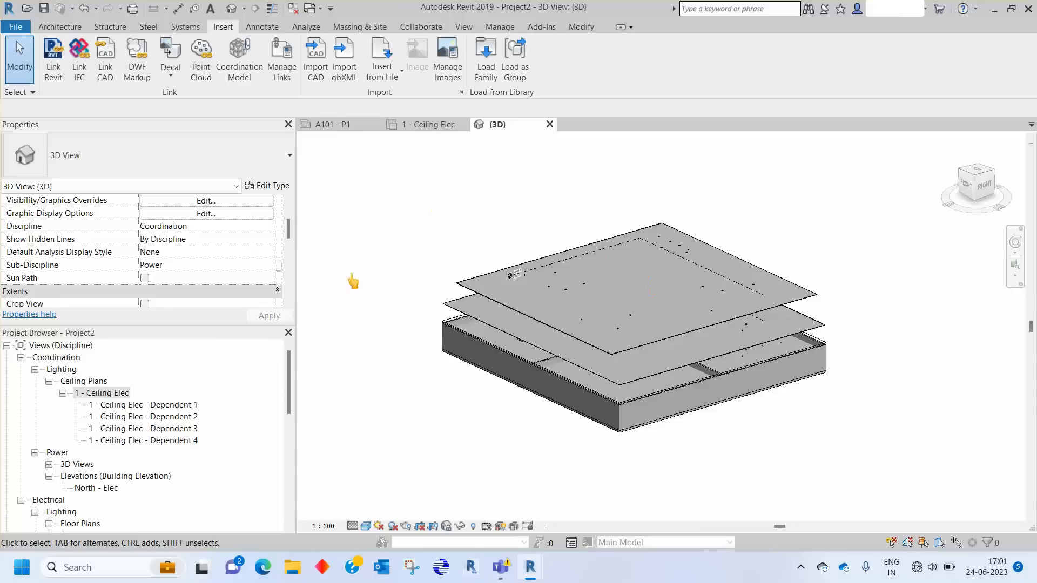
# Open the Lighting Fixture Schedule in Project2 and review its Level and Sheet Assign columns
pyautogui.moveTo(291, 414); pyautogui.dragTo(290, 521)
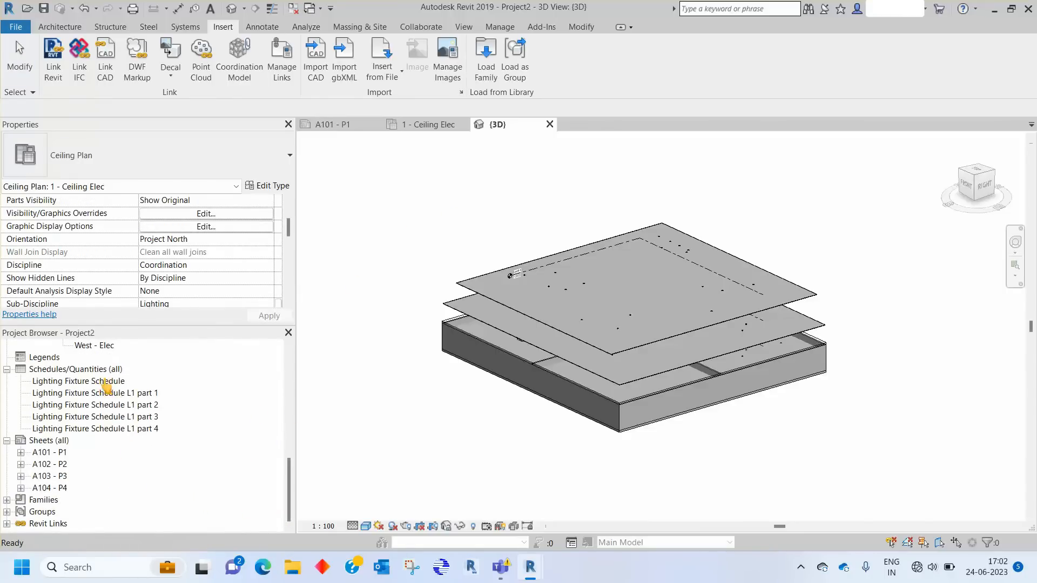
pyautogui.doubleClick(98, 382)
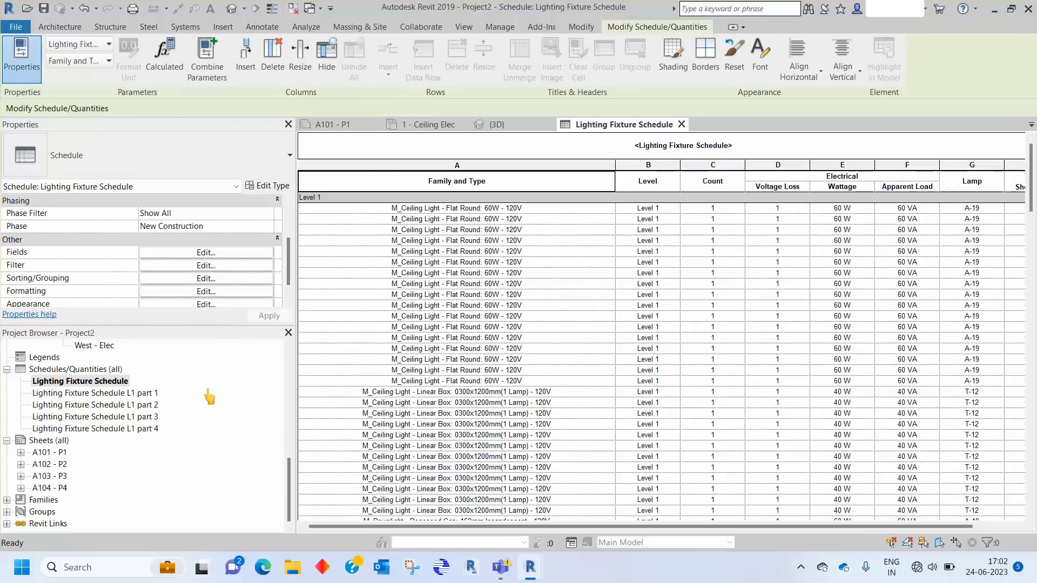
pyautogui.scroll(-1, 459, 302)
pyautogui.moveTo(561, 527); pyautogui.dragTo(616, 532)
pyautogui.scroll(3, 927, 316)
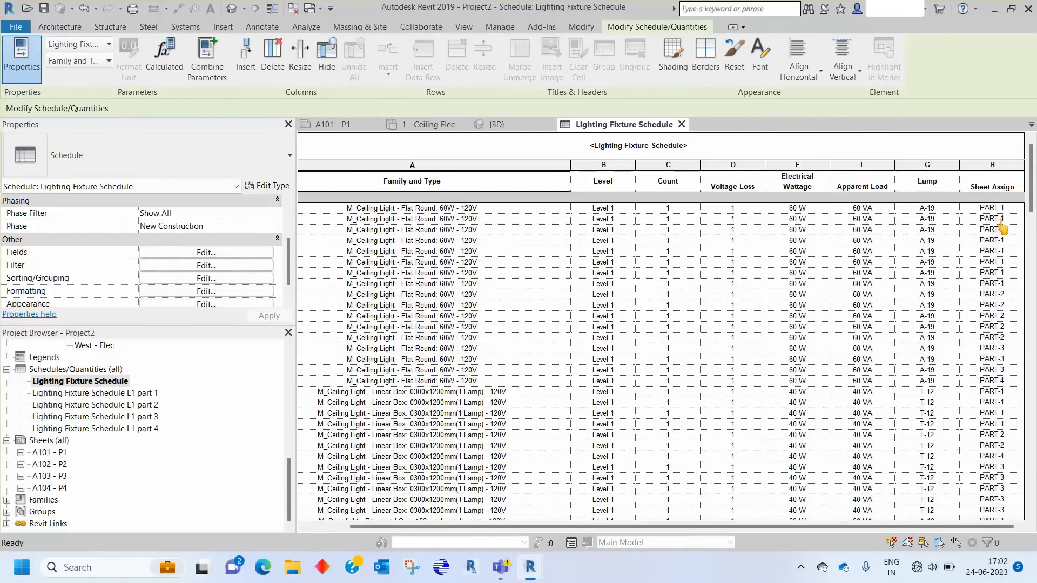
pyautogui.scroll(-10, 619, 354)
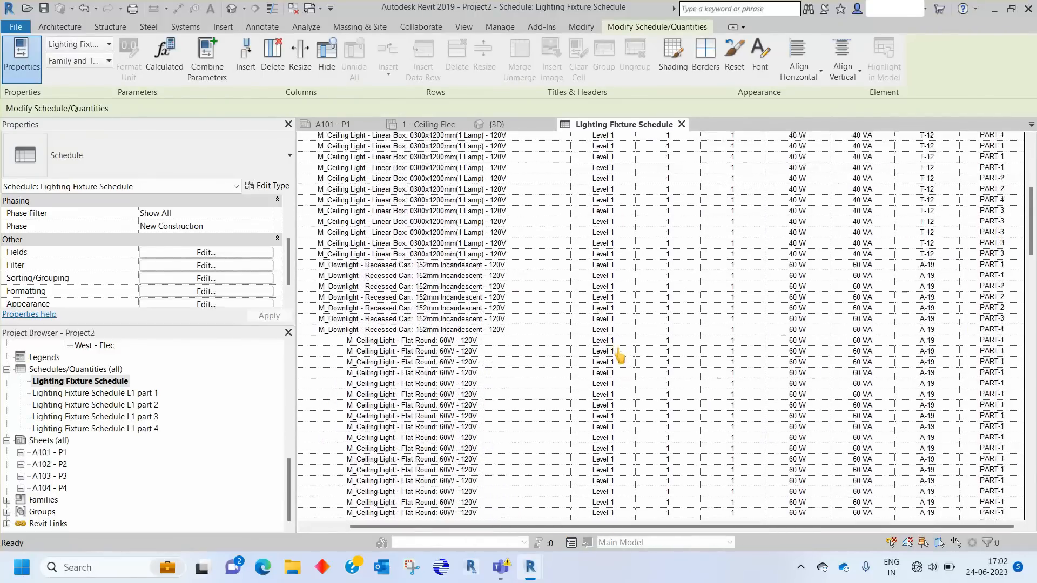
# Remove the Level equals Level 1 filter from the Lighting Fixture Schedule and return to its first rows
pyautogui.click(182, 268)
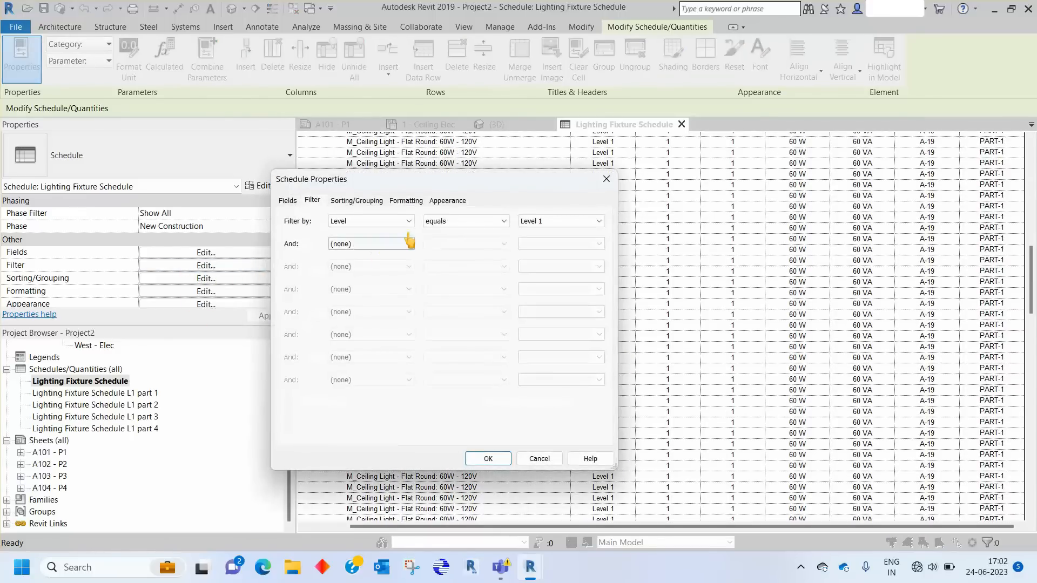
pyautogui.click(546, 222)
pyautogui.click(371, 227)
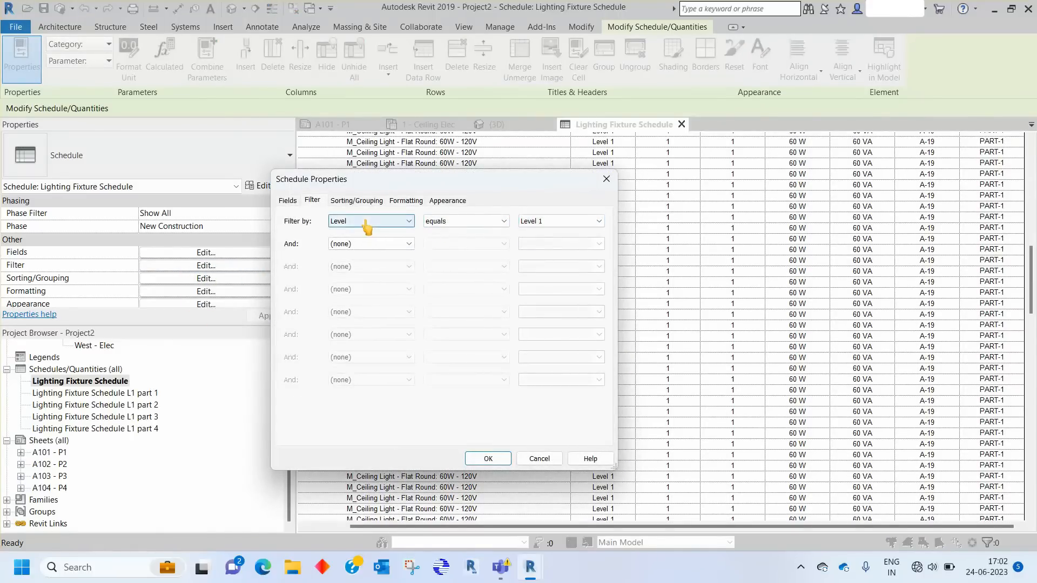
pyautogui.click(370, 227)
pyautogui.click(348, 230)
pyautogui.click(488, 458)
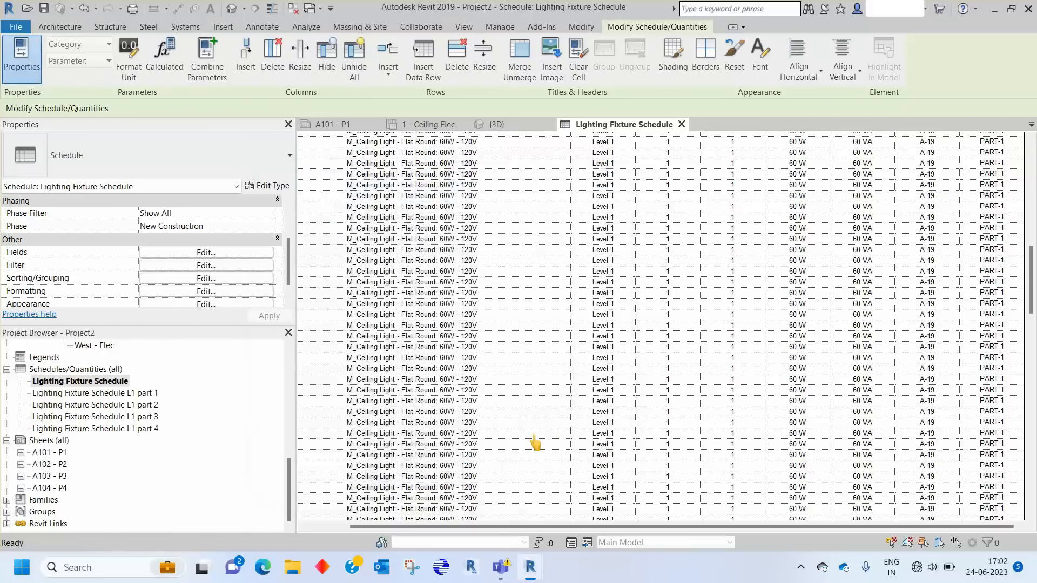
pyautogui.scroll(5, 627, 282)
pyautogui.scroll(3, 628, 280)
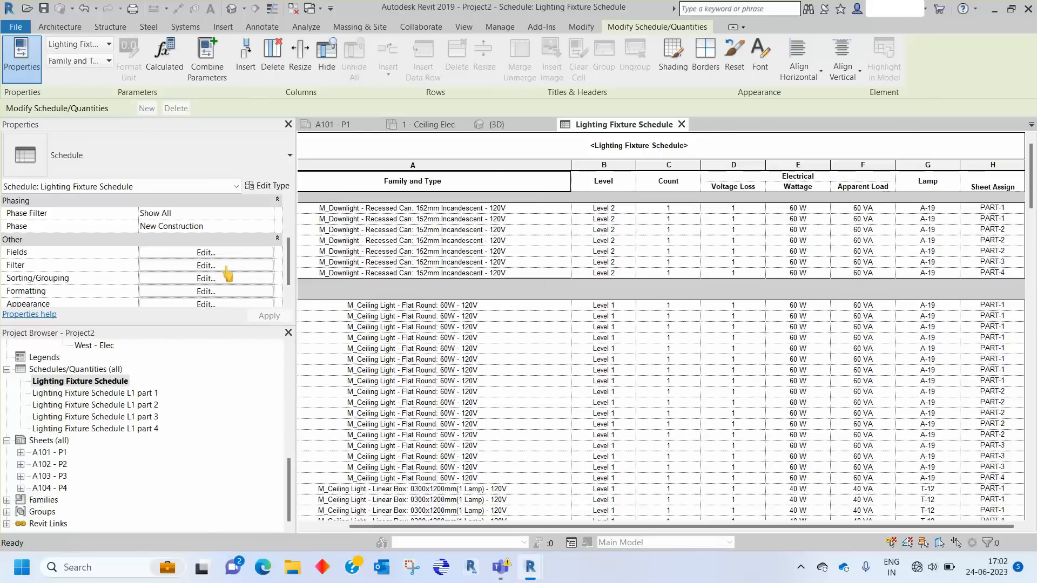
# Set the Lighting Fixture Schedule's fields to include elements in links
pyautogui.click(185, 255)
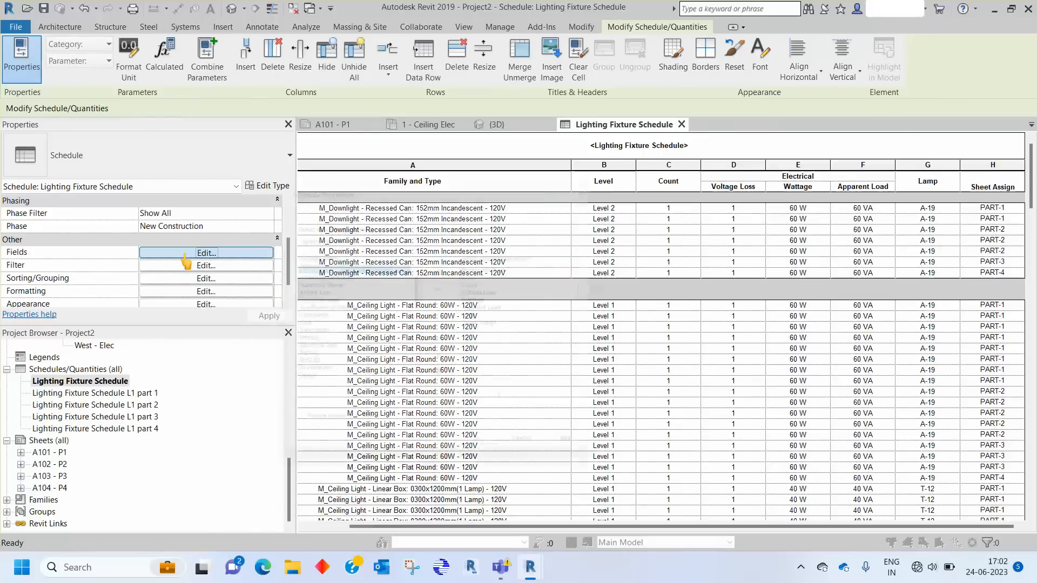
pyautogui.moveTo(391, 187); pyautogui.dragTo(185, 161)
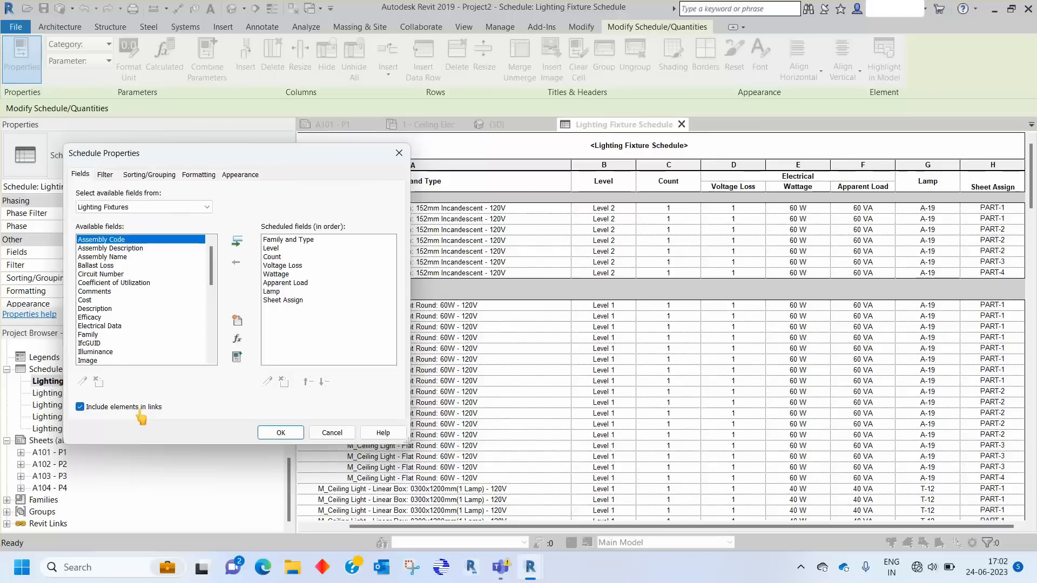
pyautogui.click(280, 433)
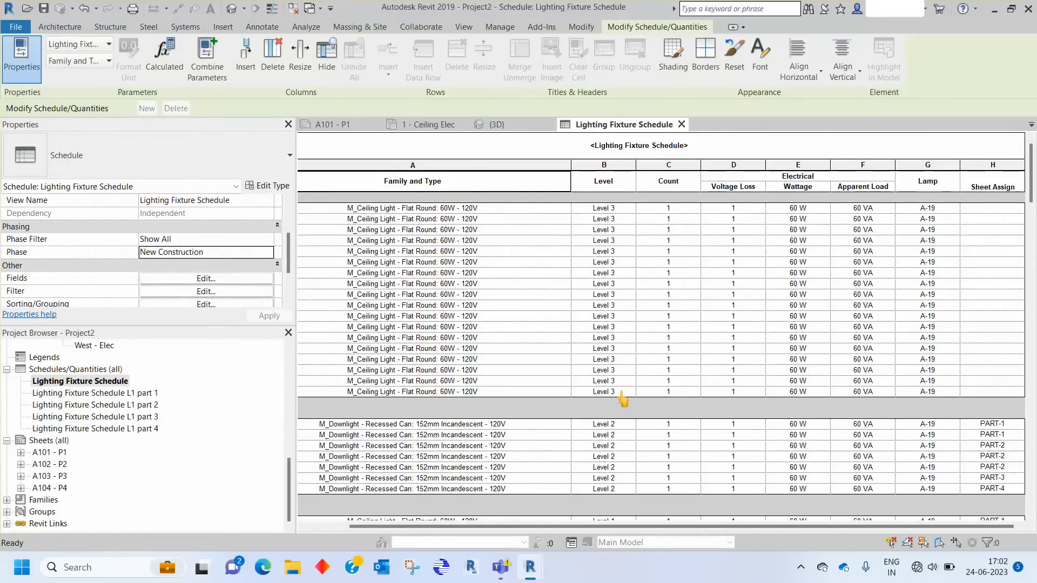
# Review the schedule's rows and subtotals by level, comparing them with the Level 3 ceiling plan in Project2 - L3
pyautogui.scroll(-4, 623, 400)
pyautogui.scroll(-10, 616, 324)
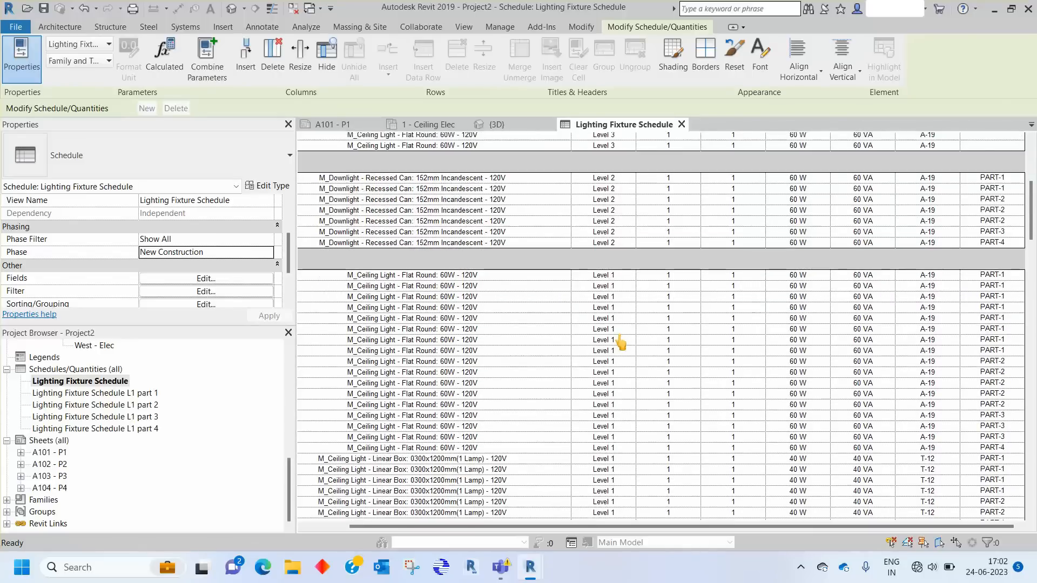
pyautogui.scroll(-10, 605, 427)
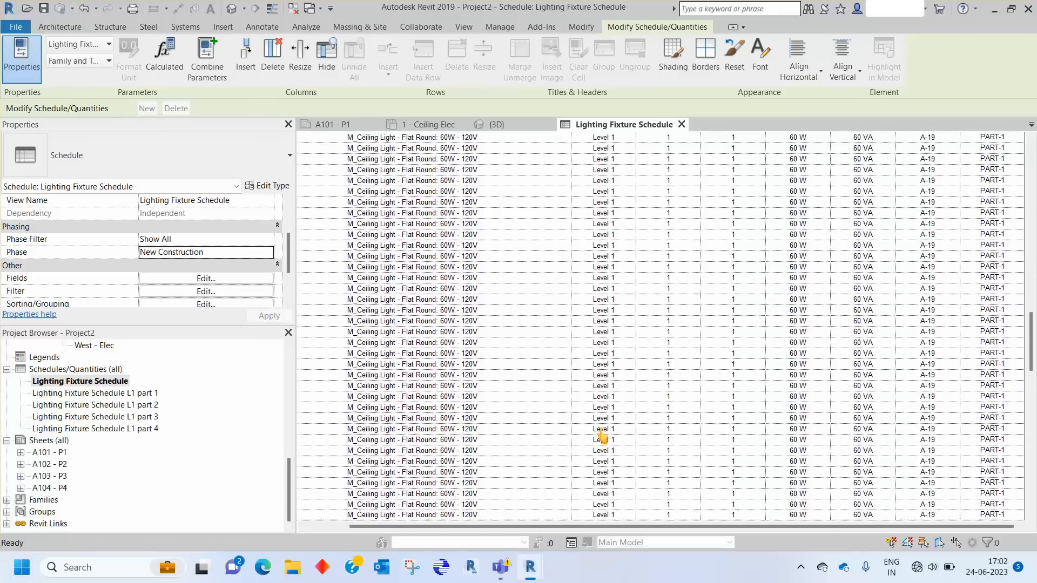
pyautogui.scroll(-8, 602, 440)
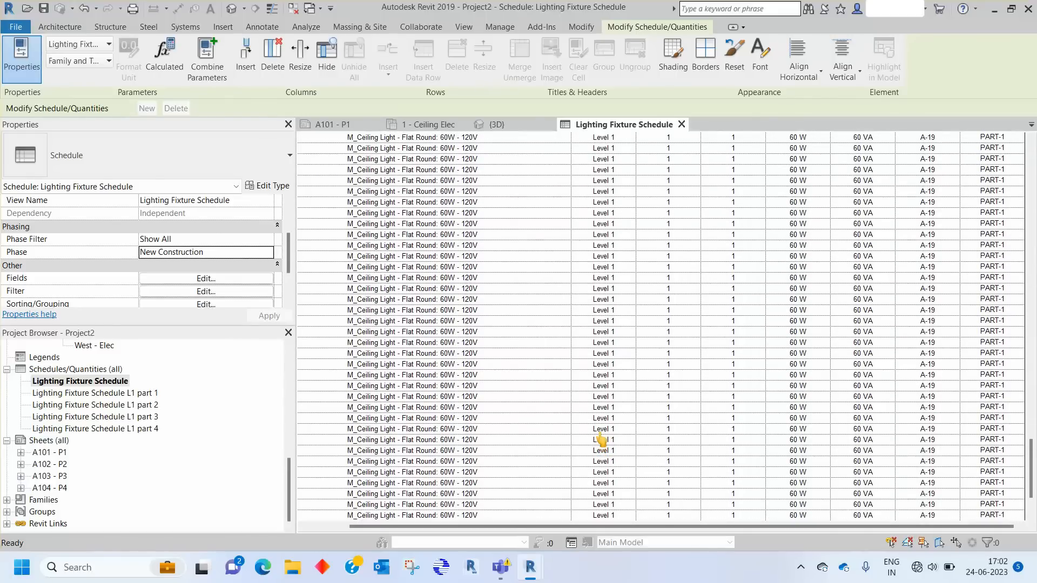
pyautogui.scroll(15, 599, 401)
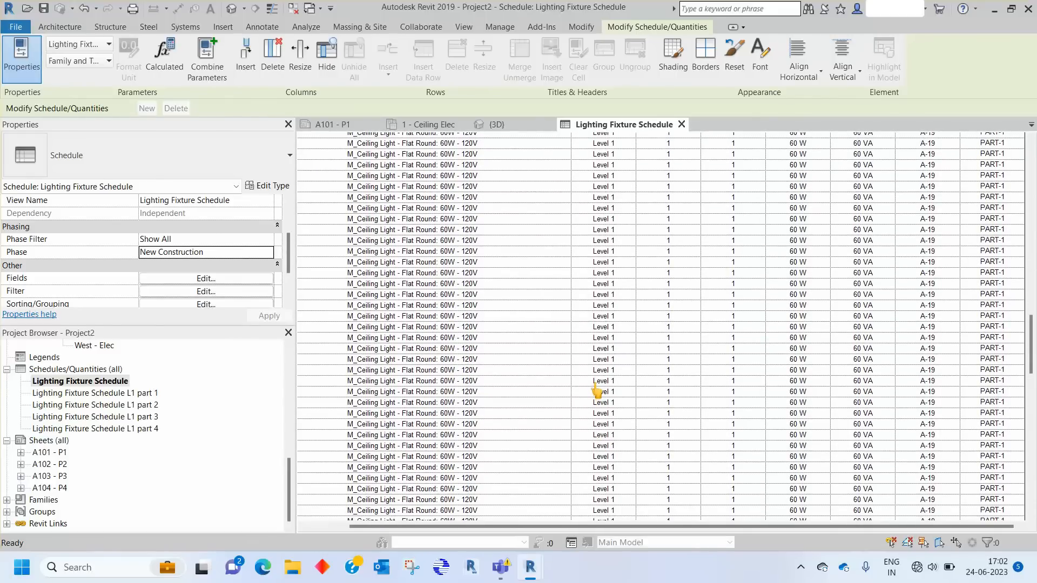
pyautogui.scroll(15, 596, 389)
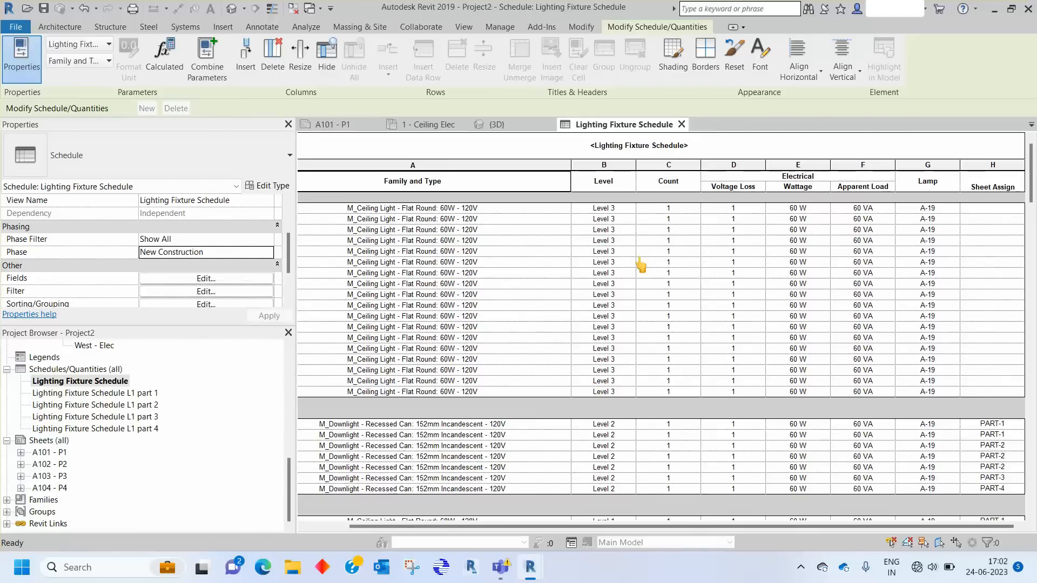
pyautogui.moveTo(544, 576)
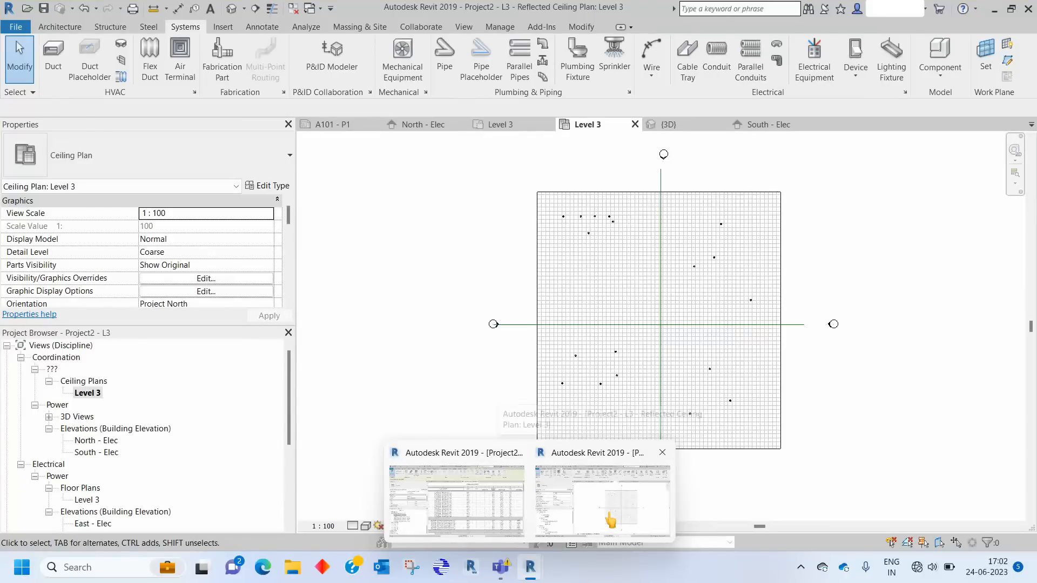
pyautogui.click(611, 521)
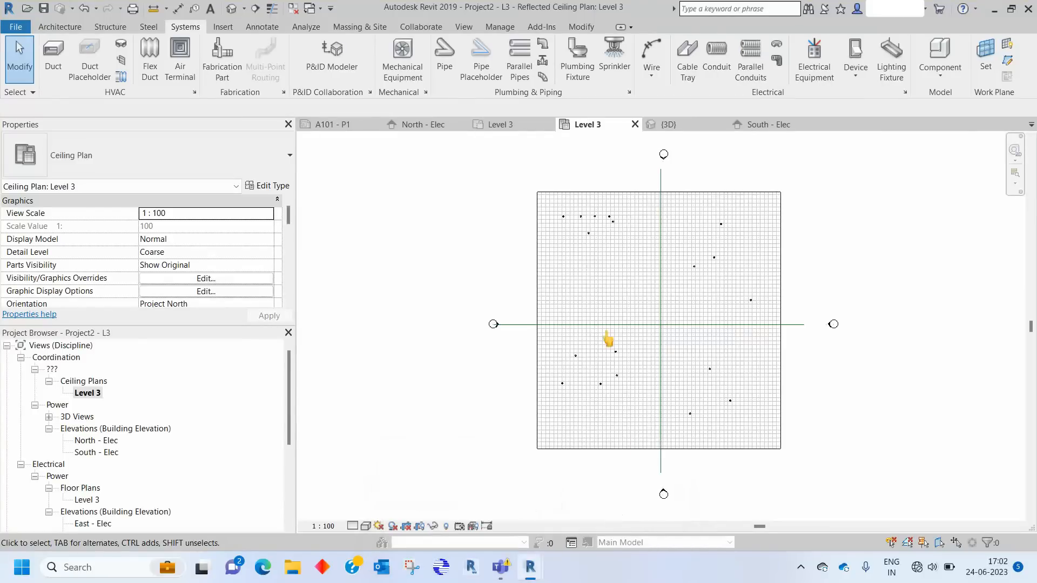
pyautogui.moveTo(542, 572)
pyautogui.click(481, 520)
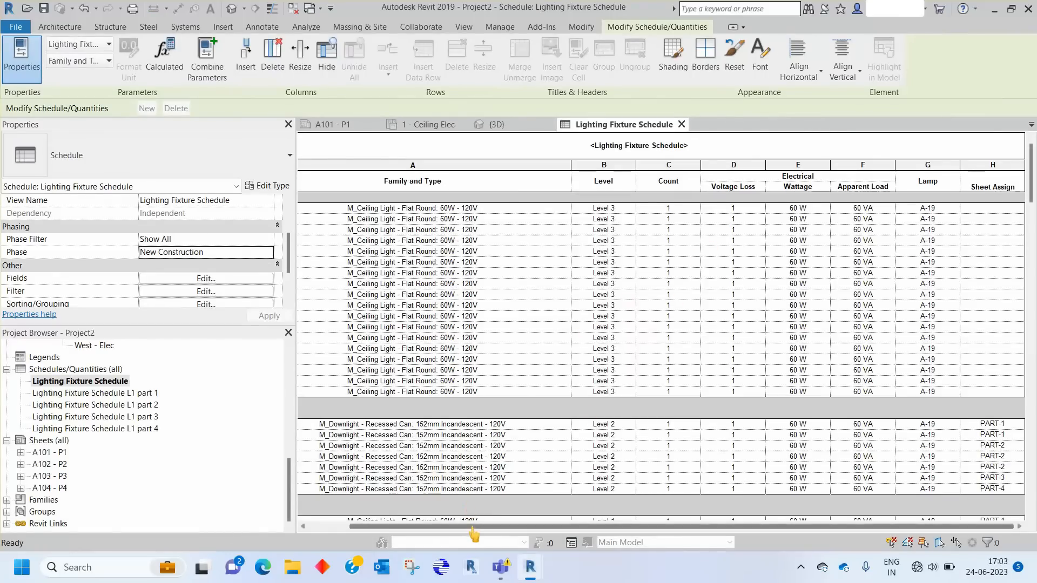
pyautogui.moveTo(476, 524); pyautogui.dragTo(434, 524)
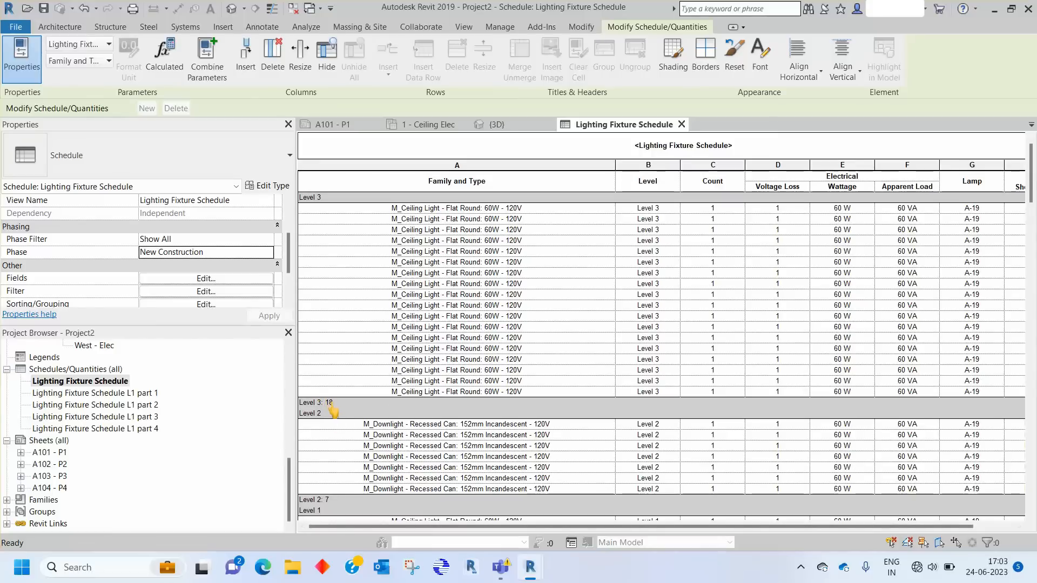
# In Project2 - L3, place three M_Ceiling Light - Linear Box 0300x1200mm(1 Lamp) - 120V fixtures on the Level 3 ceiling's upper half, two left and one right
pyautogui.moveTo(528, 566)
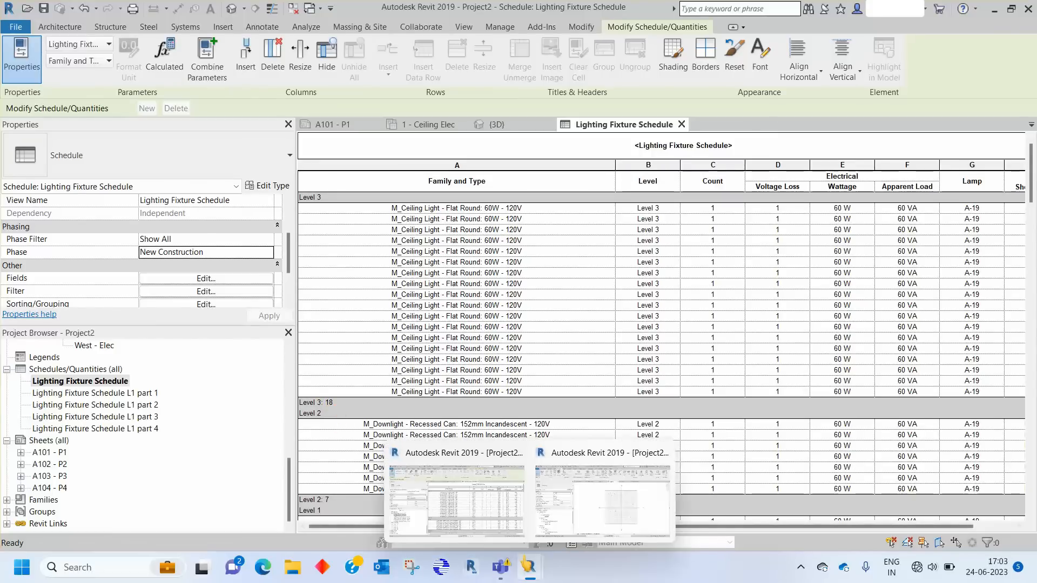
pyautogui.click(599, 517)
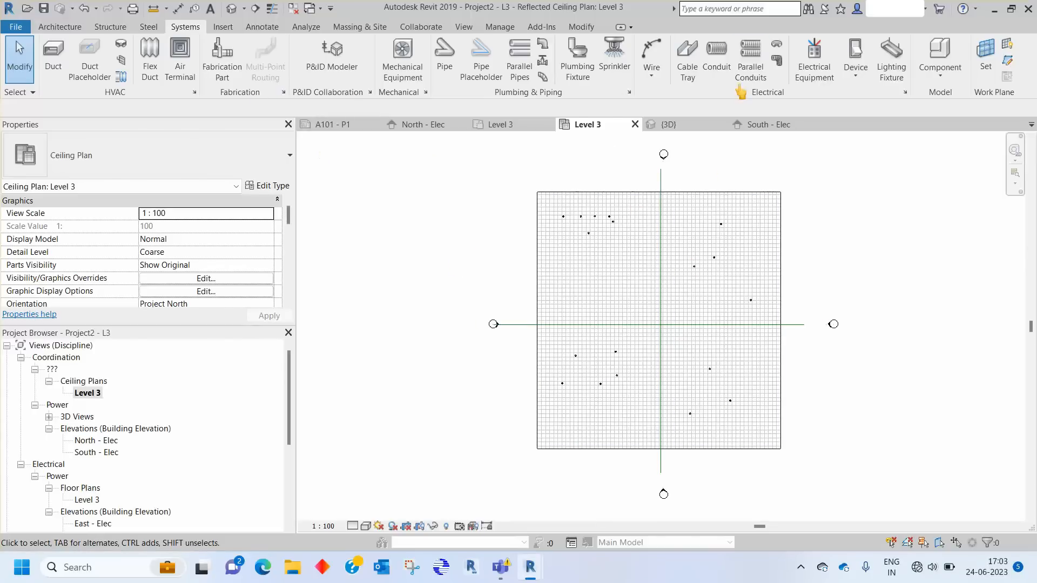
pyautogui.click(891, 56)
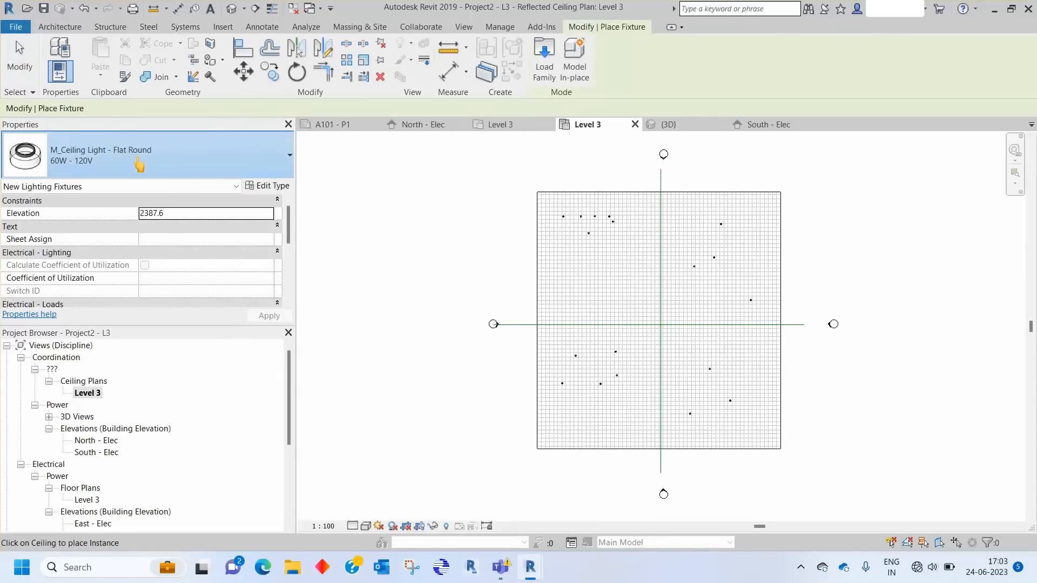
pyautogui.click(139, 165)
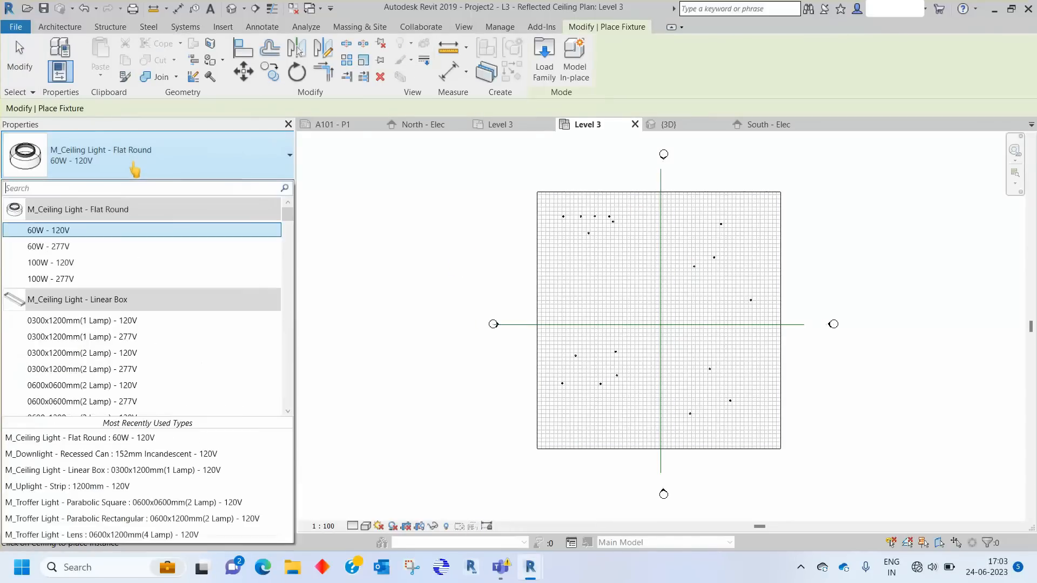
pyautogui.click(139, 321)
pyautogui.scroll(3, 594, 260)
pyautogui.click(598, 254)
pyautogui.click(598, 284)
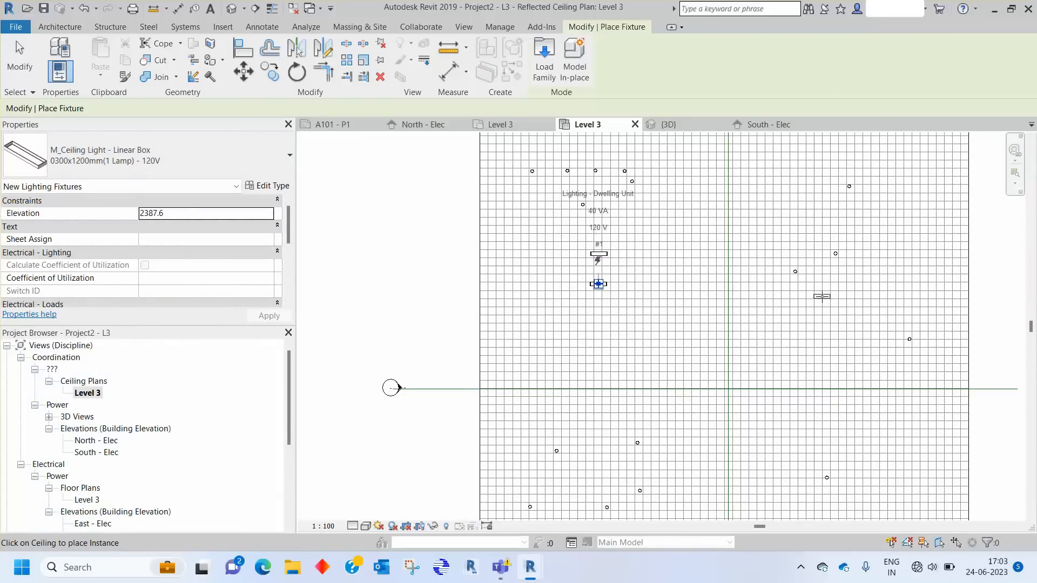
pyautogui.click(822, 296)
# Place seven more linear box fixtures on the Level 3 ceiling's lower half, three right and four left, and fit the whole plan in view
pyautogui.moveTo(741, 413); pyautogui.dragTo(717, 289, button='middle')
pyautogui.click(759, 316)
pyautogui.click(746, 357)
pyautogui.click(779, 373)
pyautogui.click(632, 417)
pyautogui.click(585, 449)
pyautogui.click(634, 459)
pyautogui.click(671, 434)
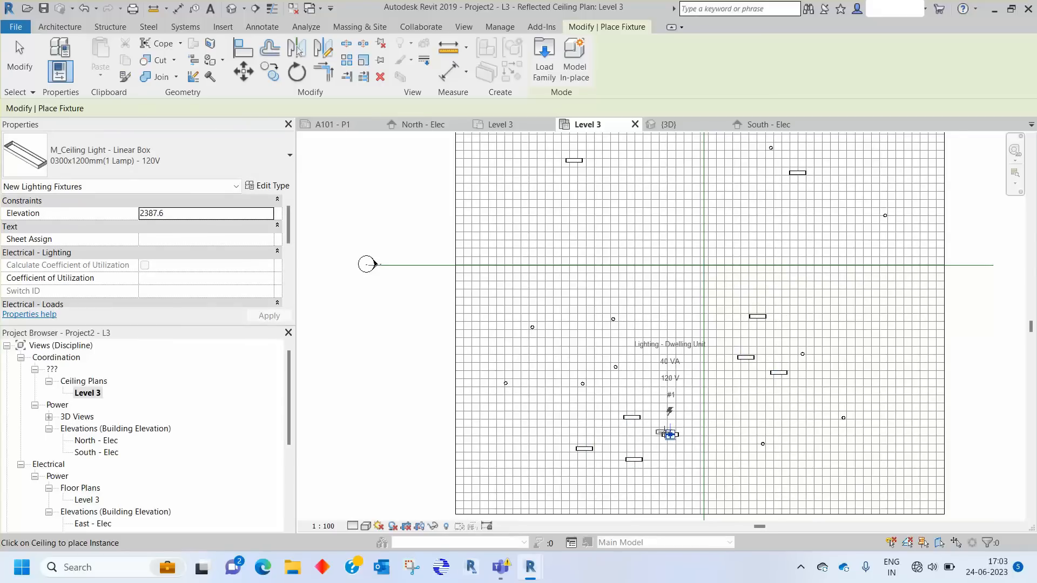
pyautogui.press('Escape')
pyautogui.press('Escape')
pyautogui.scroll(-2, 445, 377)
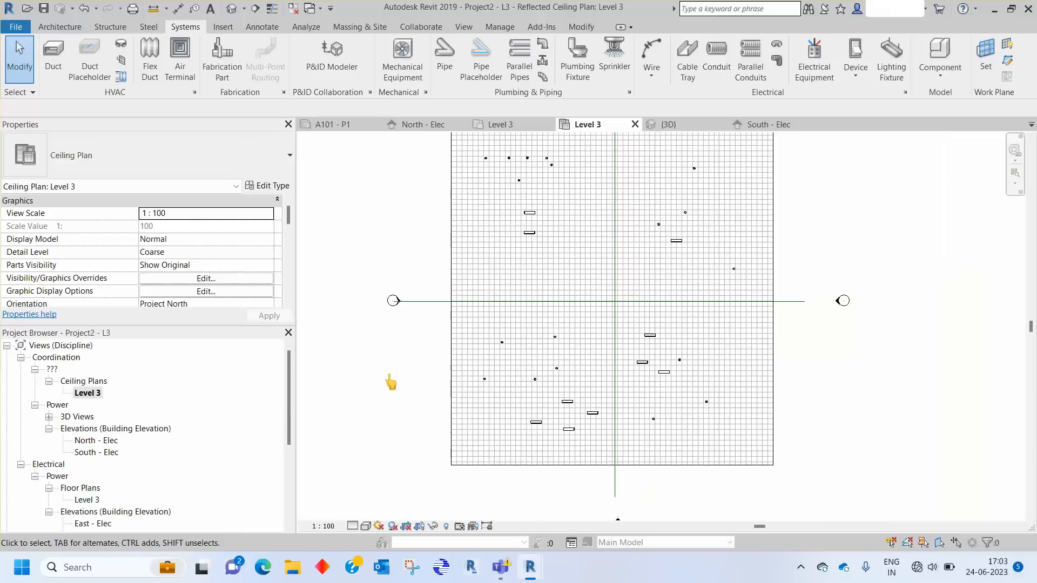
pyautogui.press('z')
pyautogui.press('f')
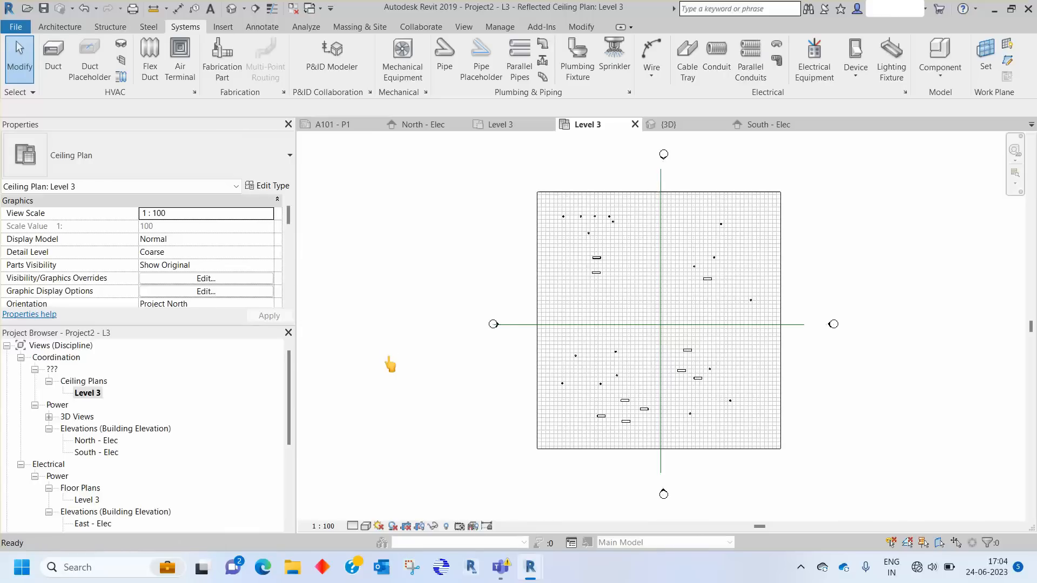
# Switch to the Project2 window and select the Project2 - L3.rvt link in Manage Links
pyautogui.moveTo(529, 576)
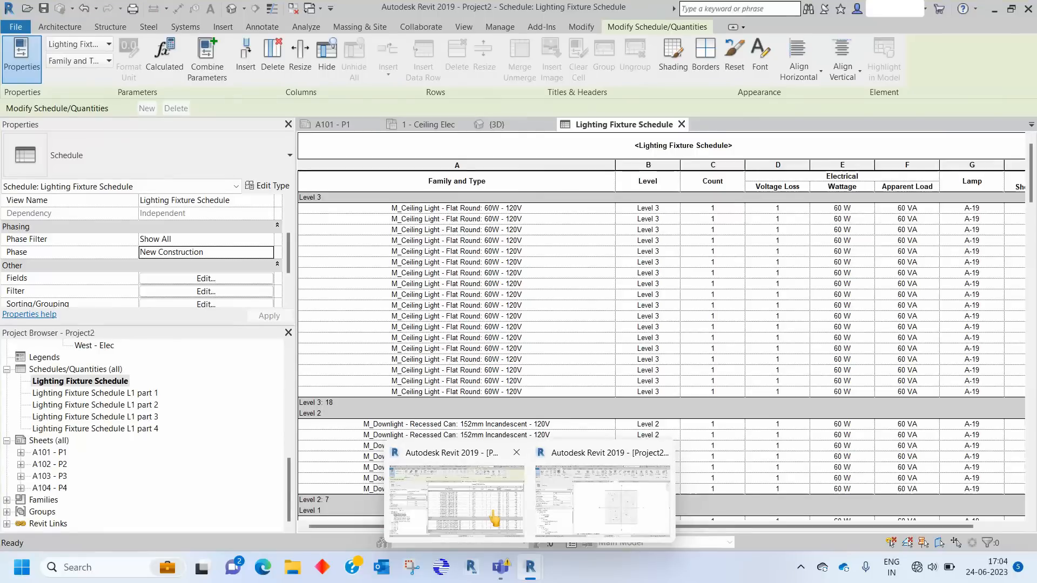
pyautogui.click(494, 520)
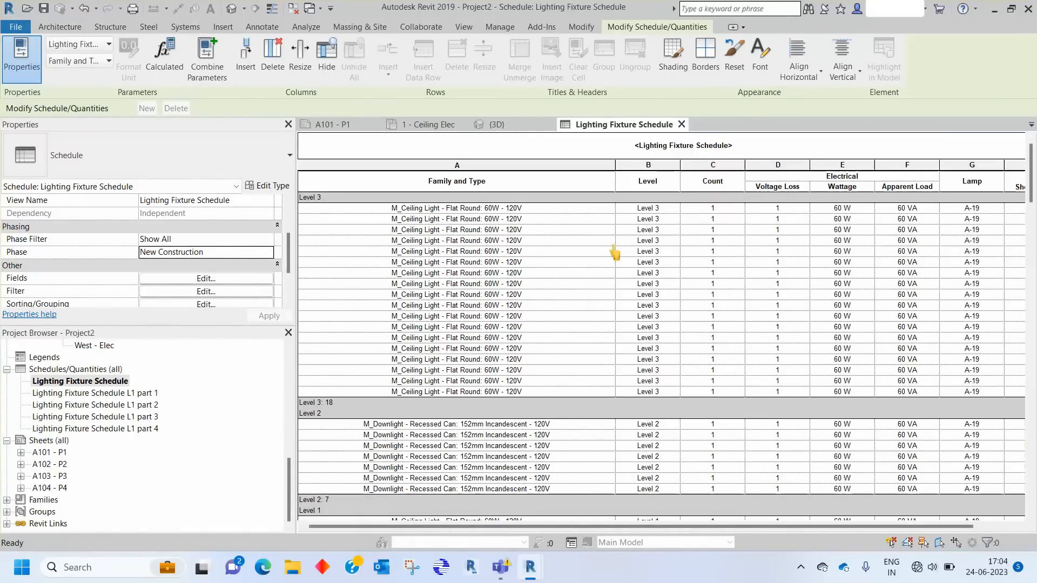
pyautogui.click(498, 28)
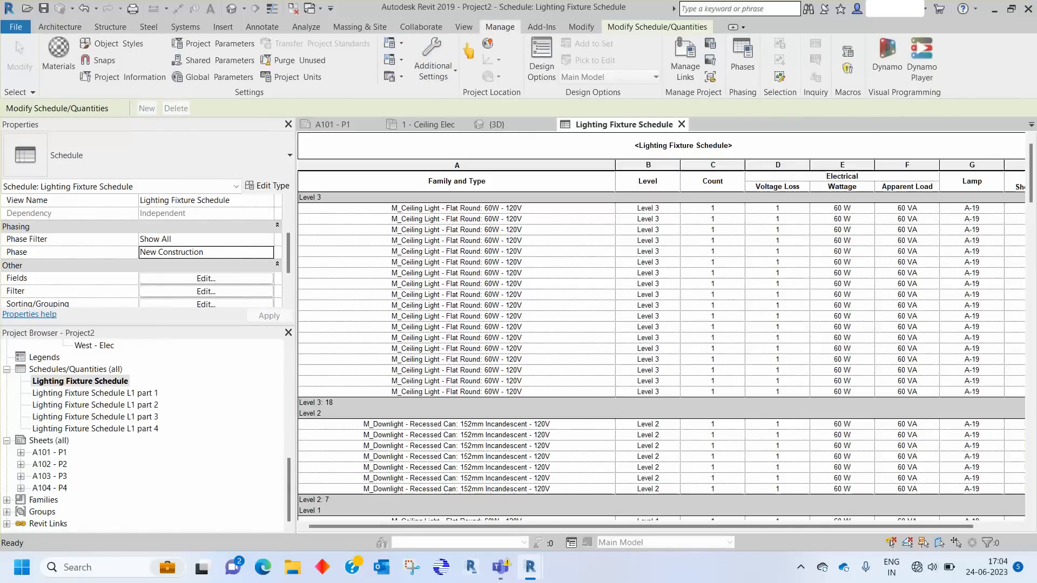
pyautogui.click(223, 29)
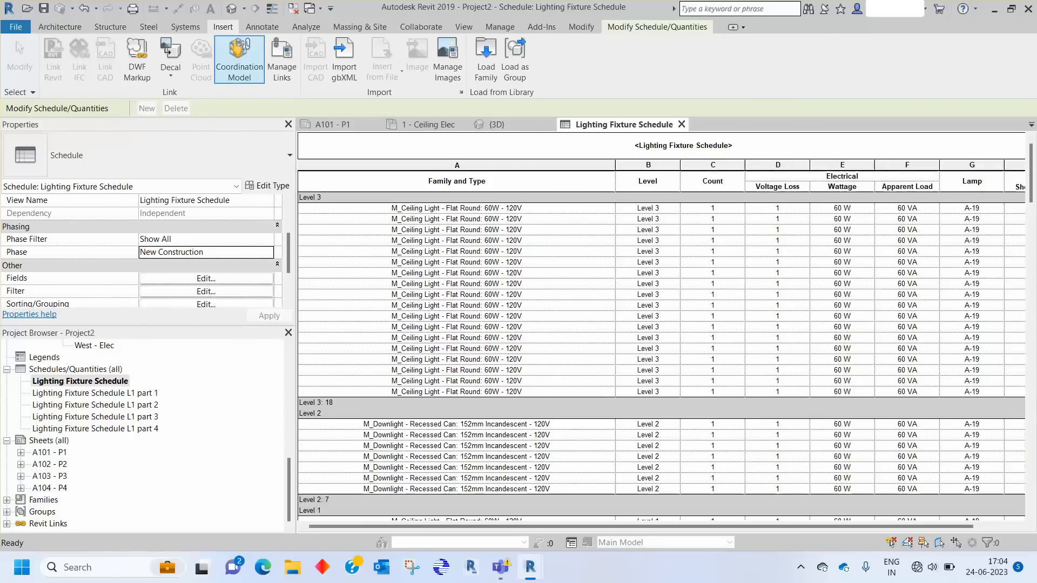
pyautogui.click(282, 69)
pyautogui.click(397, 144)
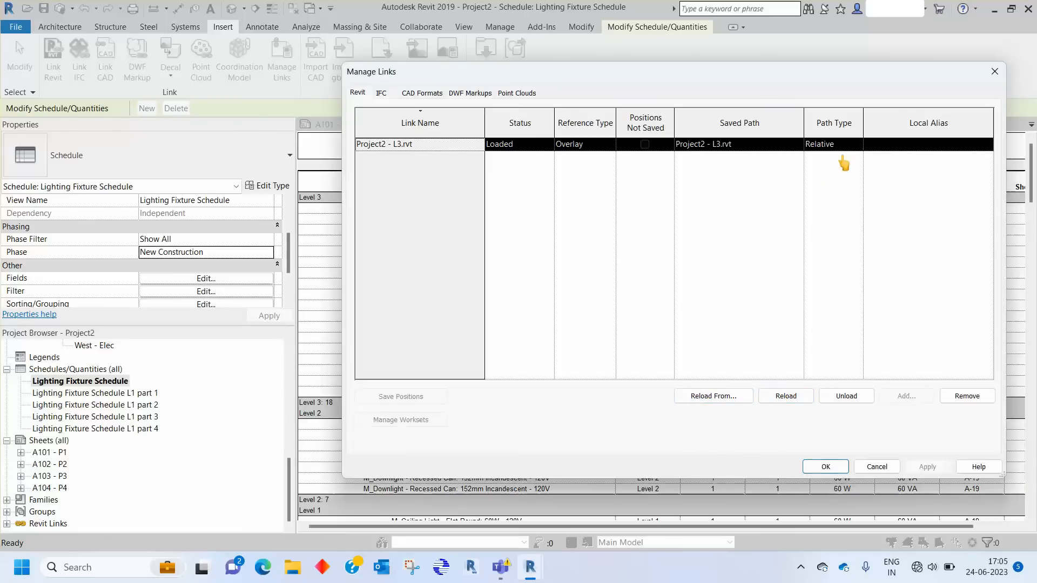
# Change the Project2 - L3.rvt link's path type to Absolute and set it back to Relative
pyautogui.click(862, 145)
pyautogui.click(857, 145)
pyautogui.click(849, 164)
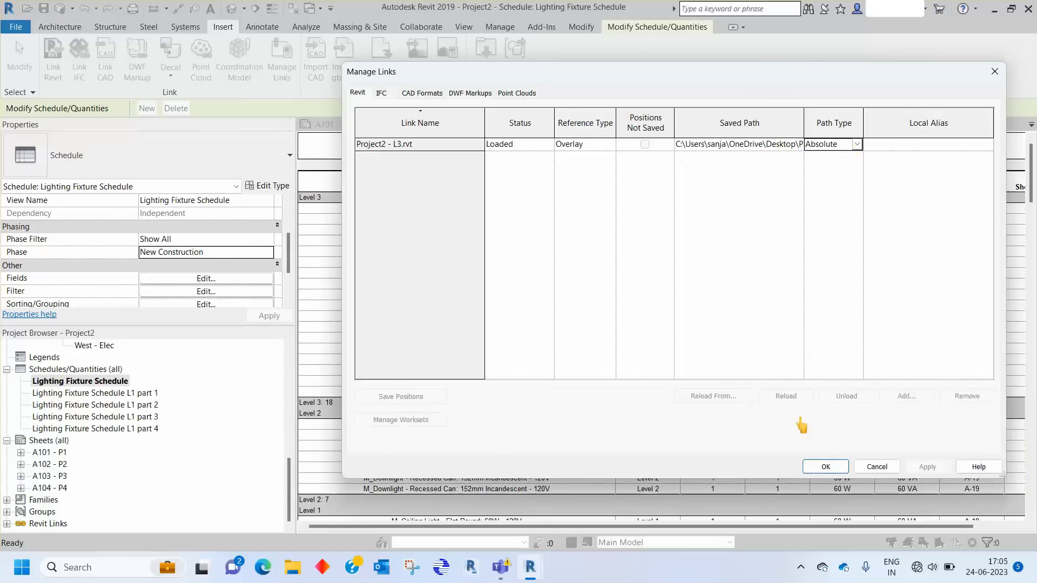
pyautogui.click(857, 145)
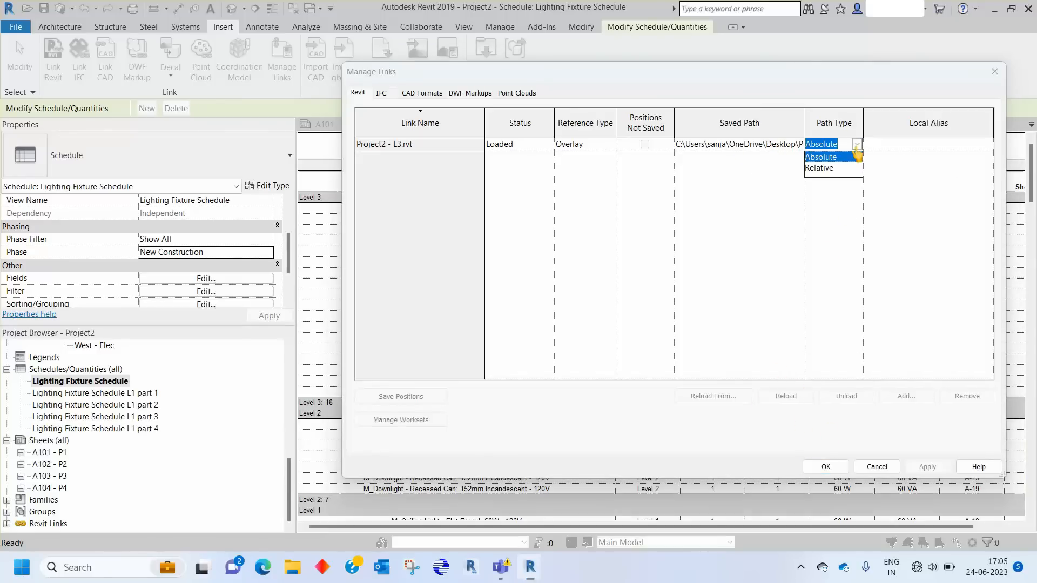
pyautogui.click(830, 169)
# Reload the Project2 - L3.rvt link and check the Level 3 fixture rows in the Lighting Fixture Schedule
pyautogui.click(453, 145)
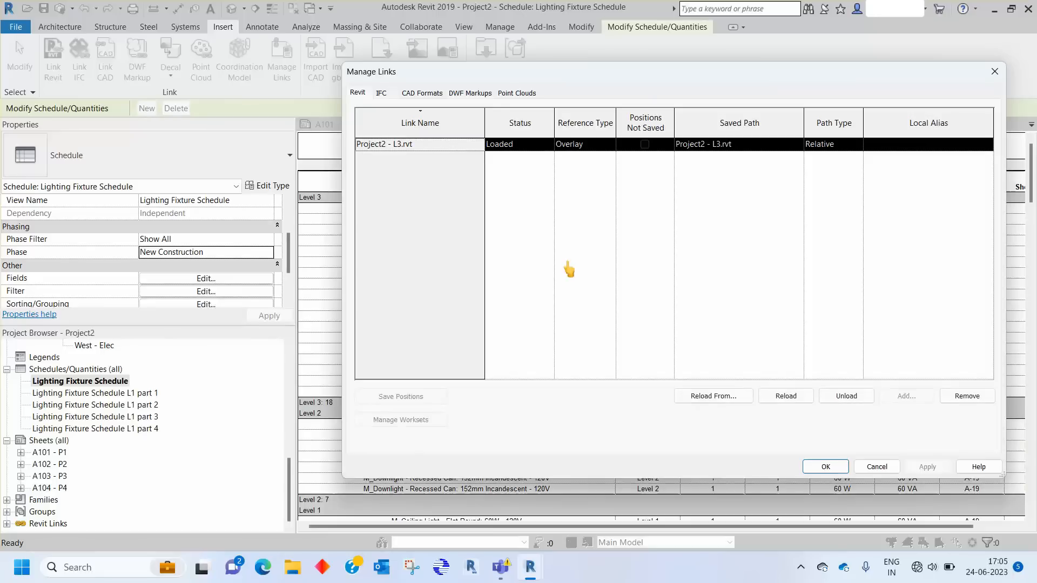
pyautogui.click(786, 397)
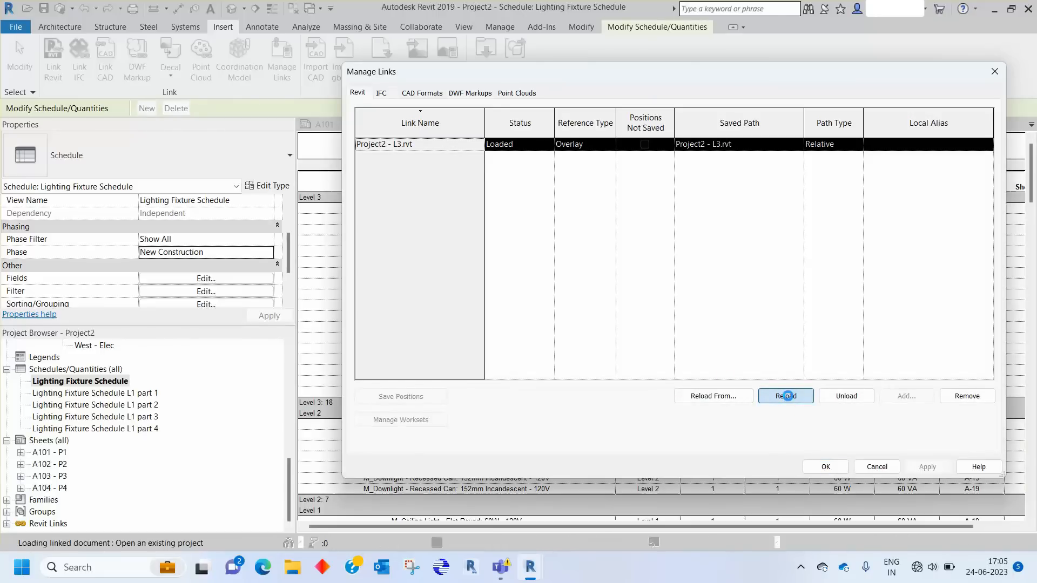
pyautogui.click(826, 467)
pyautogui.scroll(-5, 589, 328)
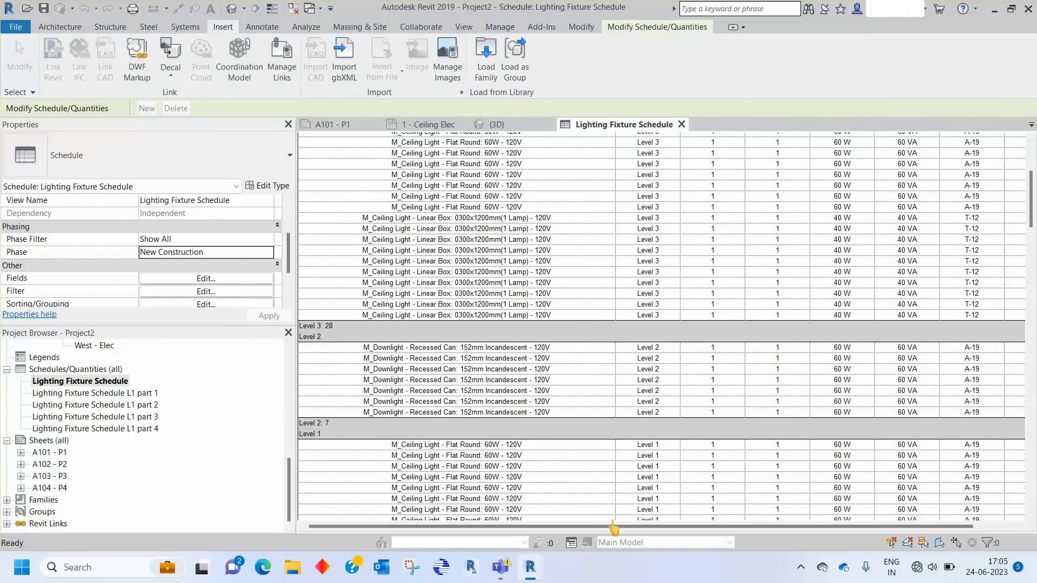
pyautogui.scroll(5, 517, 427)
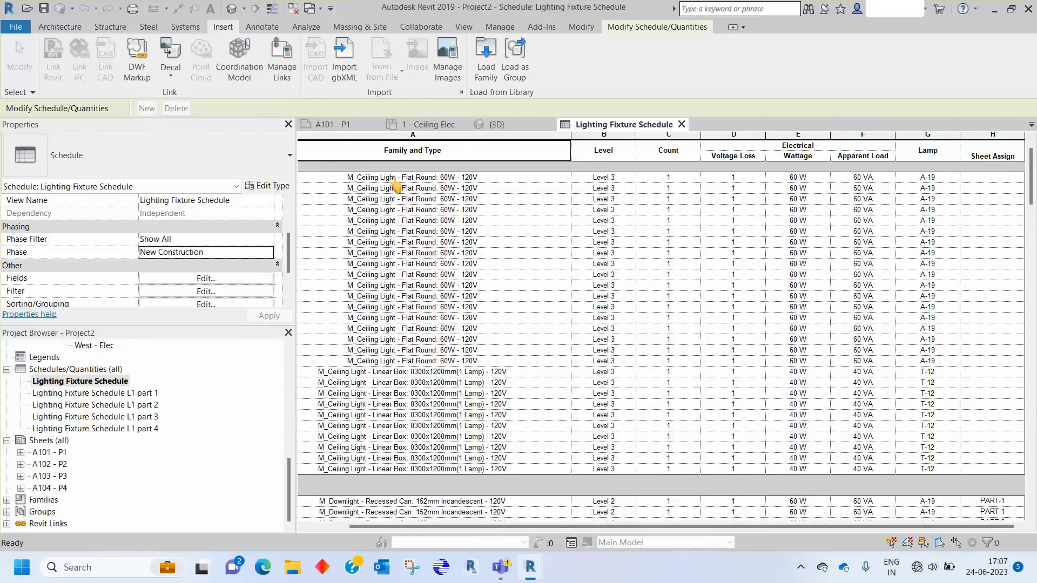
# Open Lighting Fixture Schedule L1 part 1 from sheet A101 - P1 and inspect its appearance and formatting settings without changing them
pyautogui.doubleClick(49, 452)
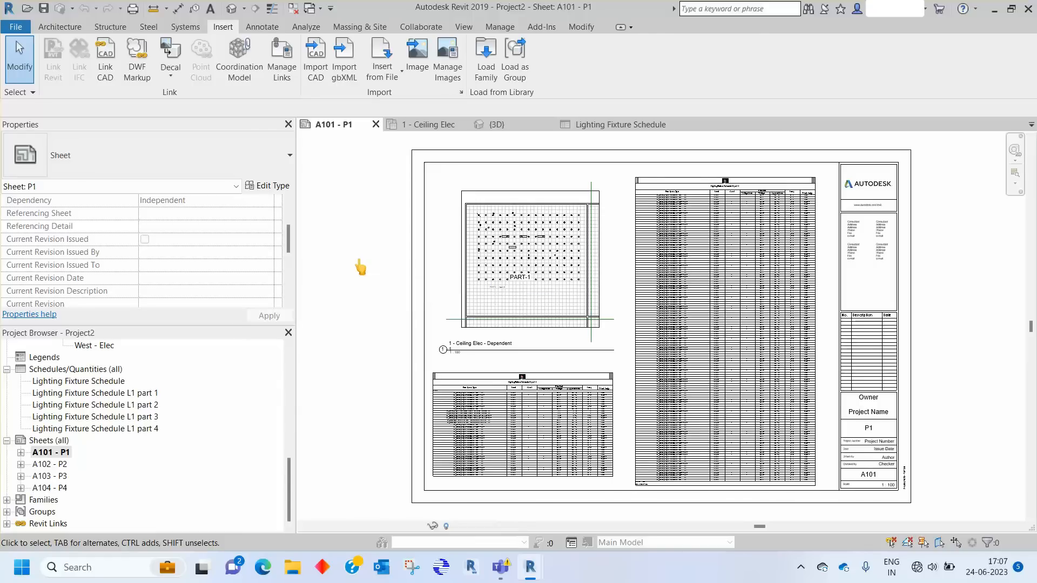
pyautogui.doubleClick(741, 300)
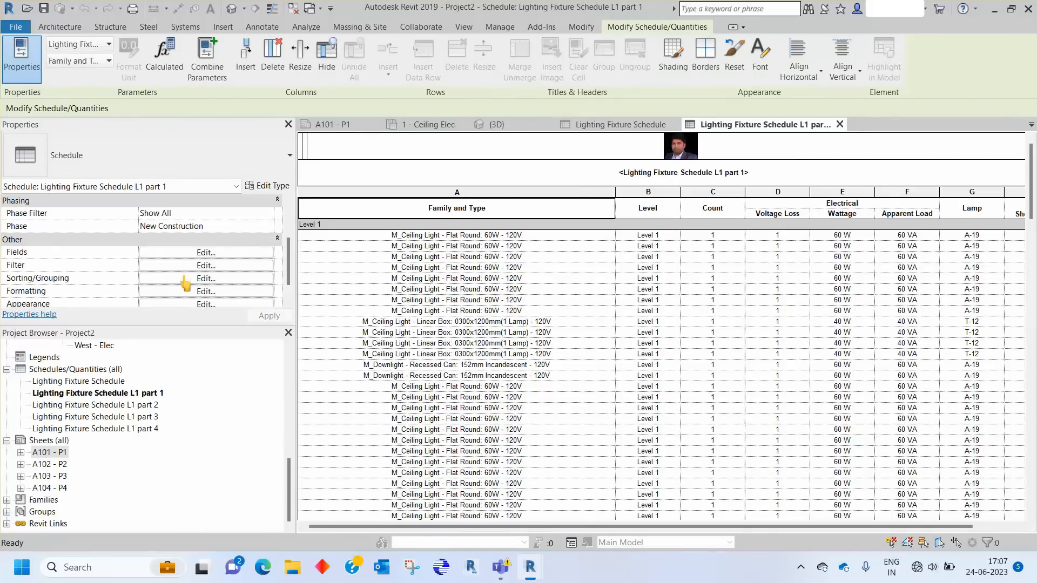
pyautogui.scroll(-1, 185, 283)
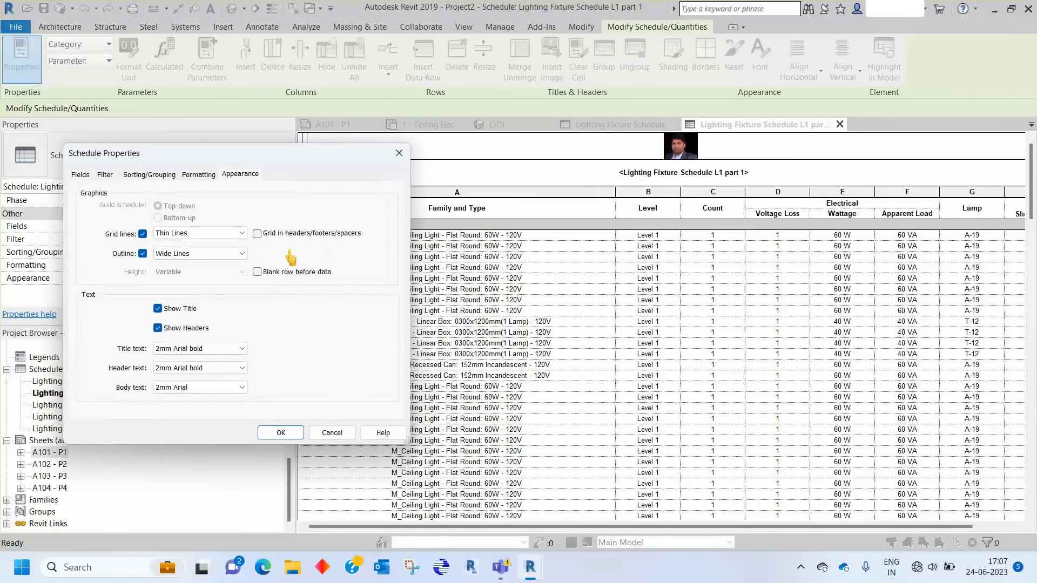
pyautogui.click(198, 174)
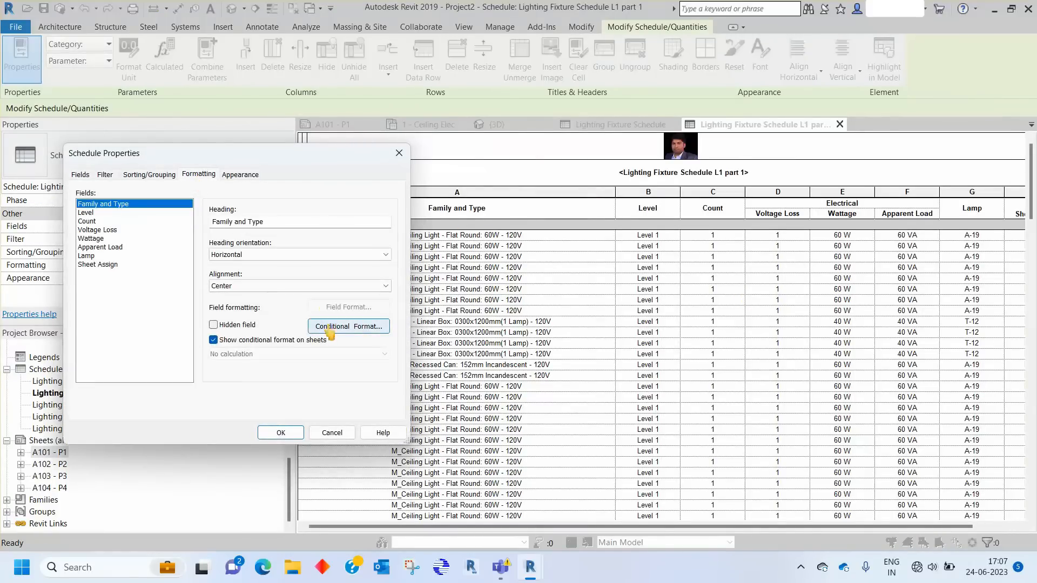
pyautogui.click(239, 181)
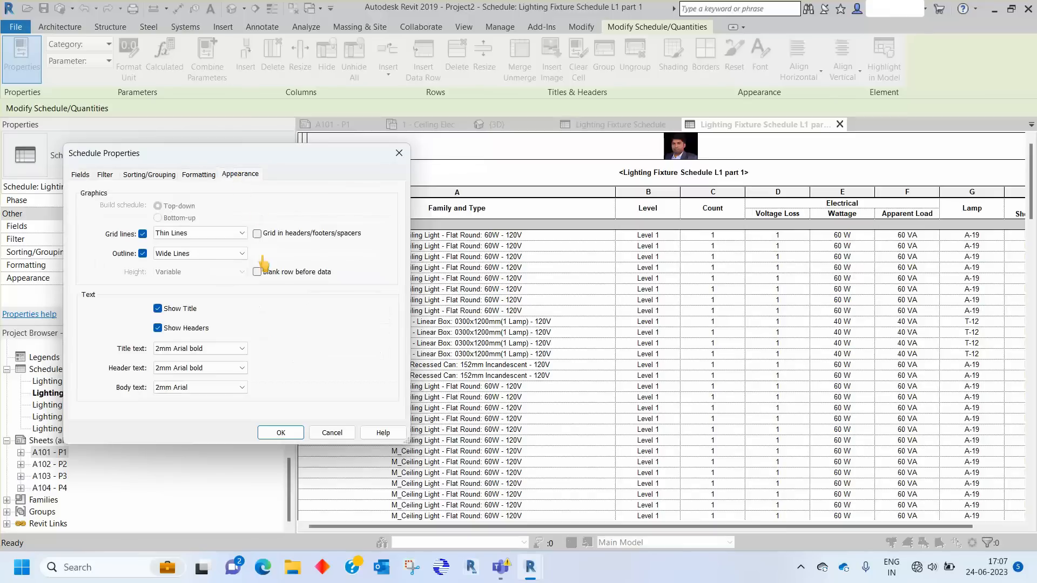
pyautogui.click(194, 175)
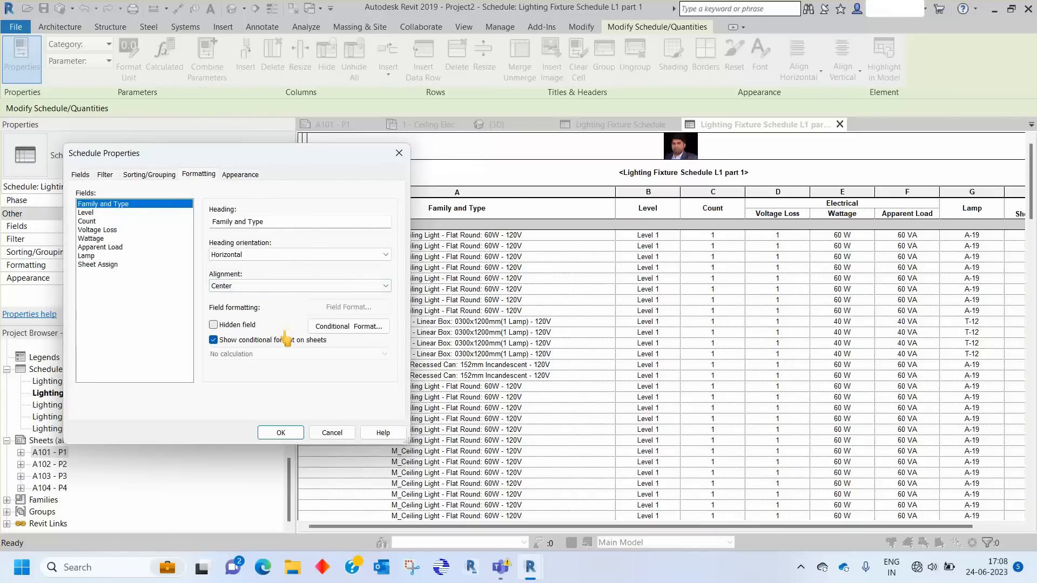
pyautogui.moveTo(351, 157); pyautogui.dragTo(328, 98)
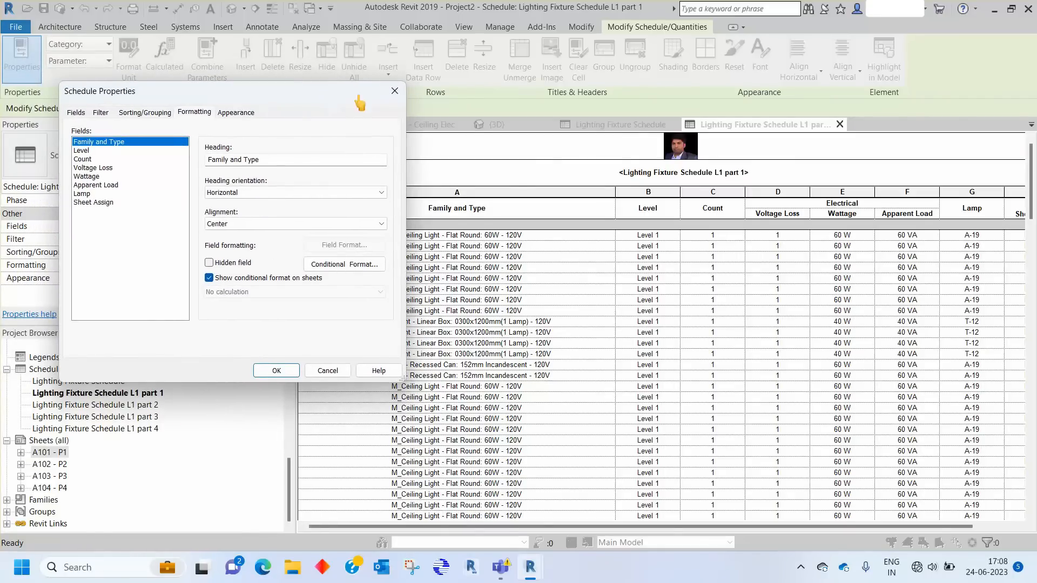
pyautogui.click(394, 92)
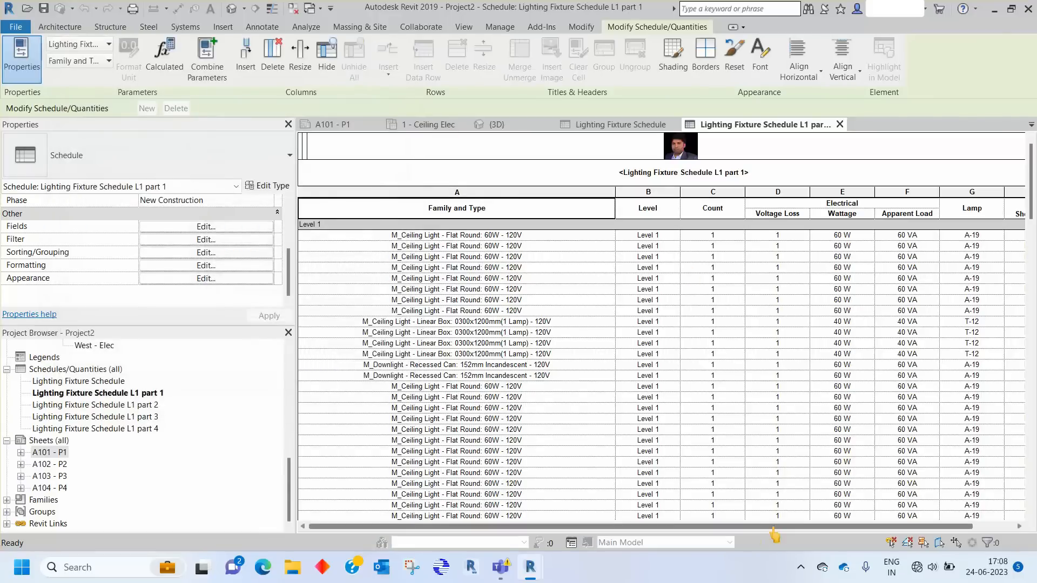
# Compare the Sheet Assign column of Lighting Fixture Schedule L1 part 1 with that of the main Lighting Fixture Schedule
pyautogui.moveTo(779, 529); pyautogui.dragTo(844, 535)
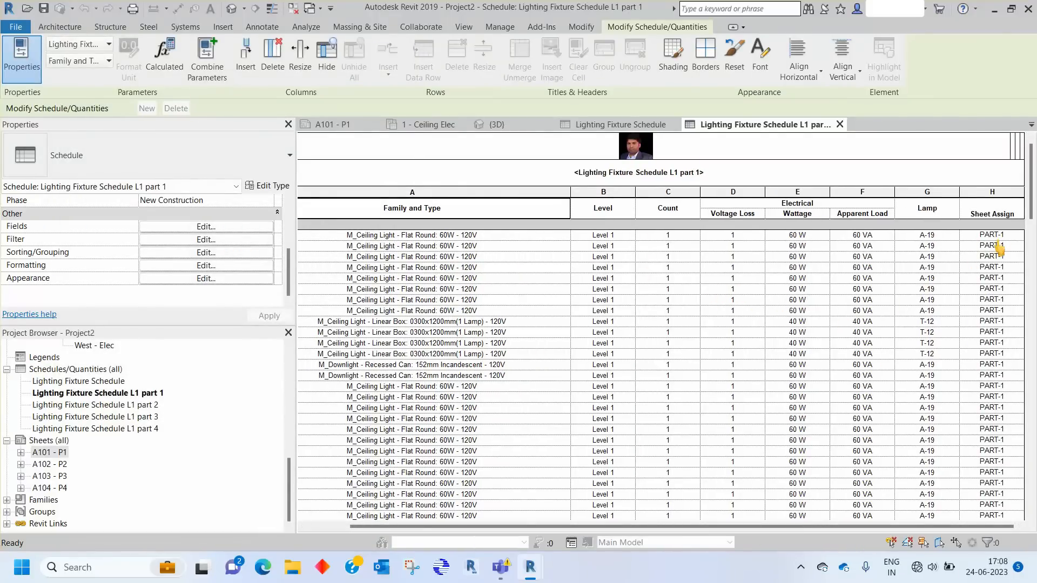
pyautogui.scroll(-5, 997, 372)
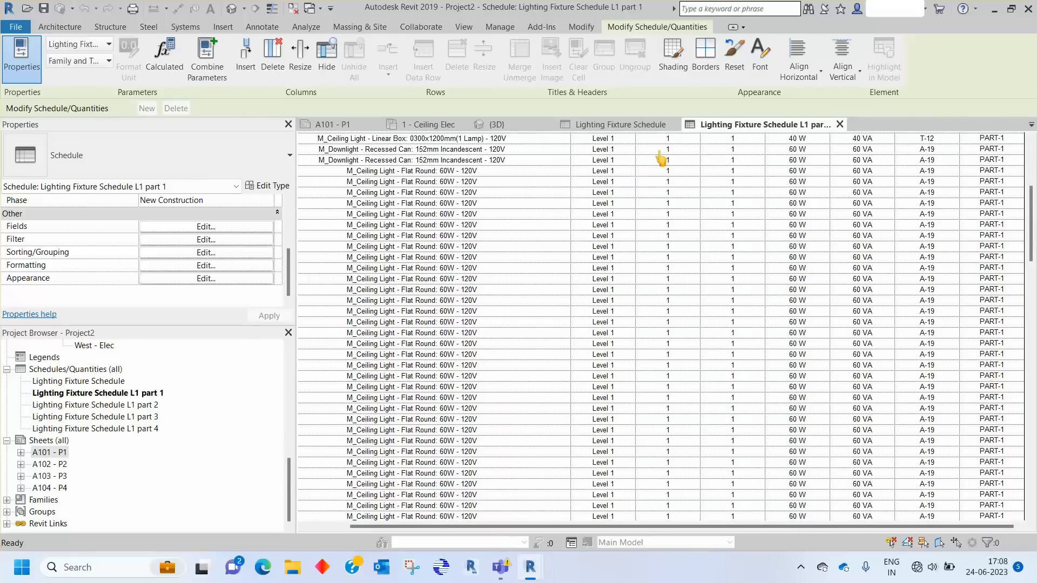
pyautogui.doubleClick(97, 382)
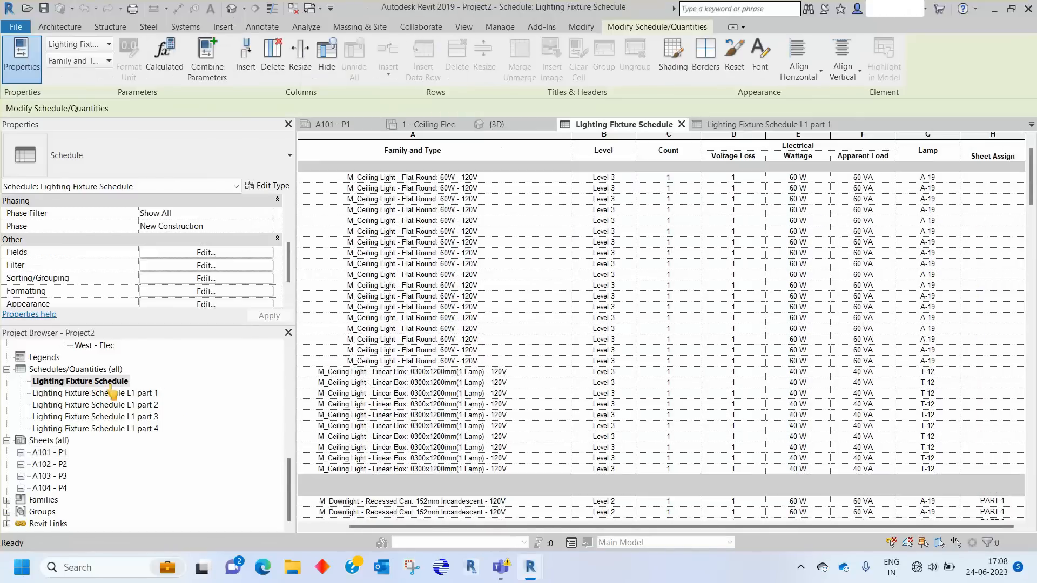
pyautogui.scroll(-5, 526, 306)
pyautogui.scroll(4, 527, 306)
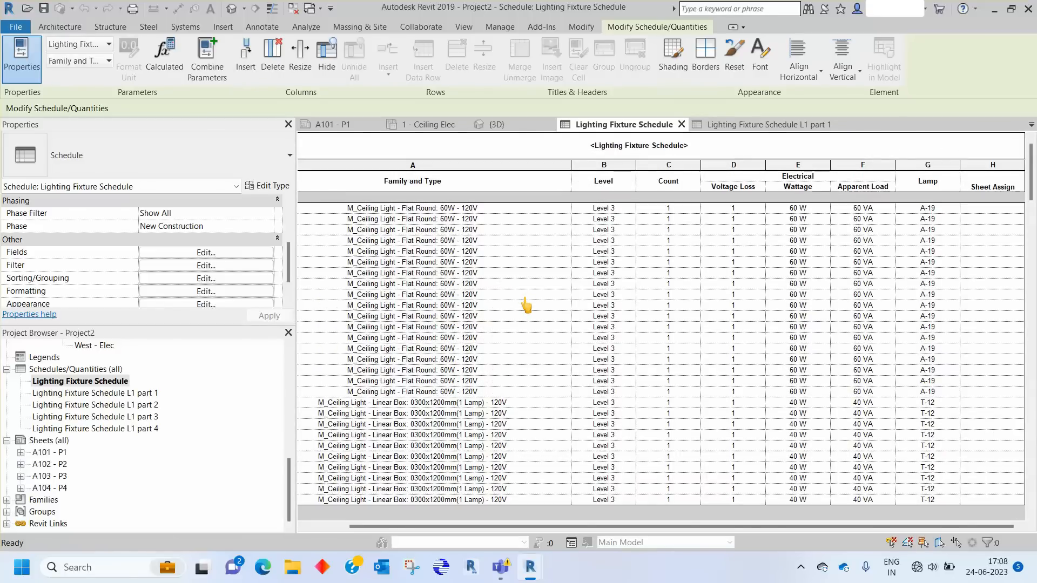
pyautogui.scroll(-10, 527, 306)
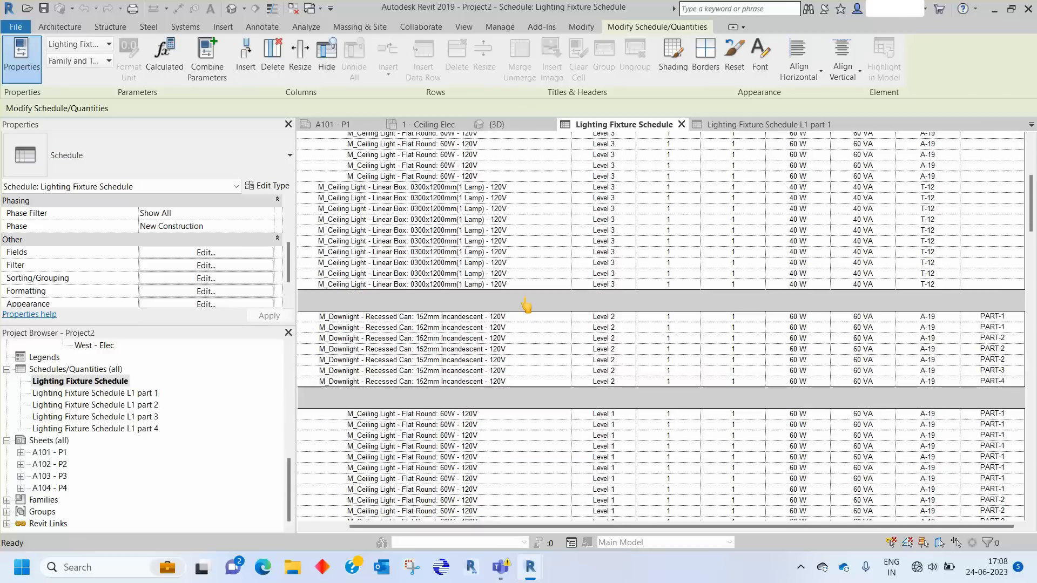
pyautogui.scroll(-4, 527, 306)
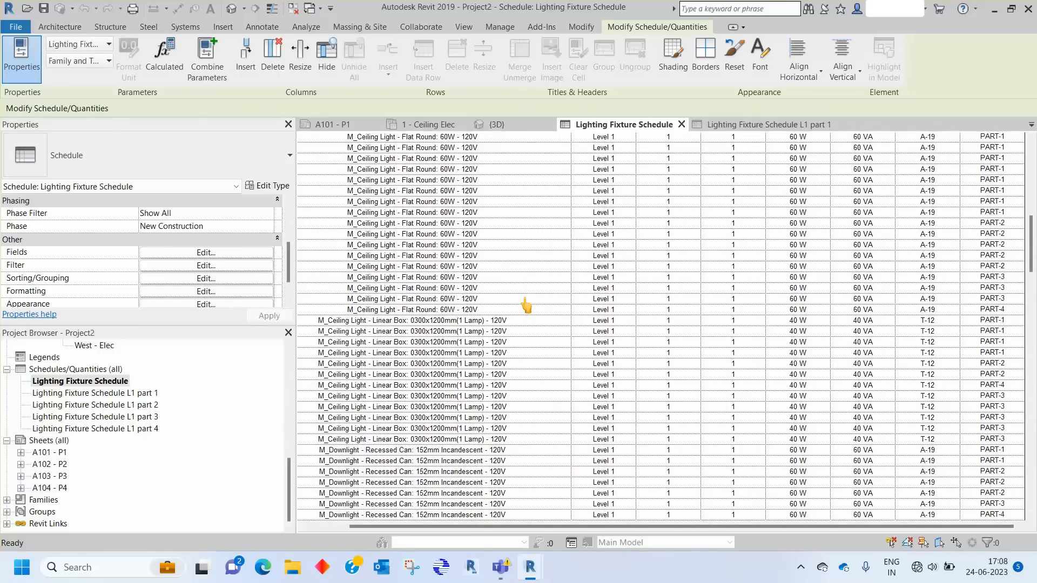
pyautogui.scroll(15, 934, 348)
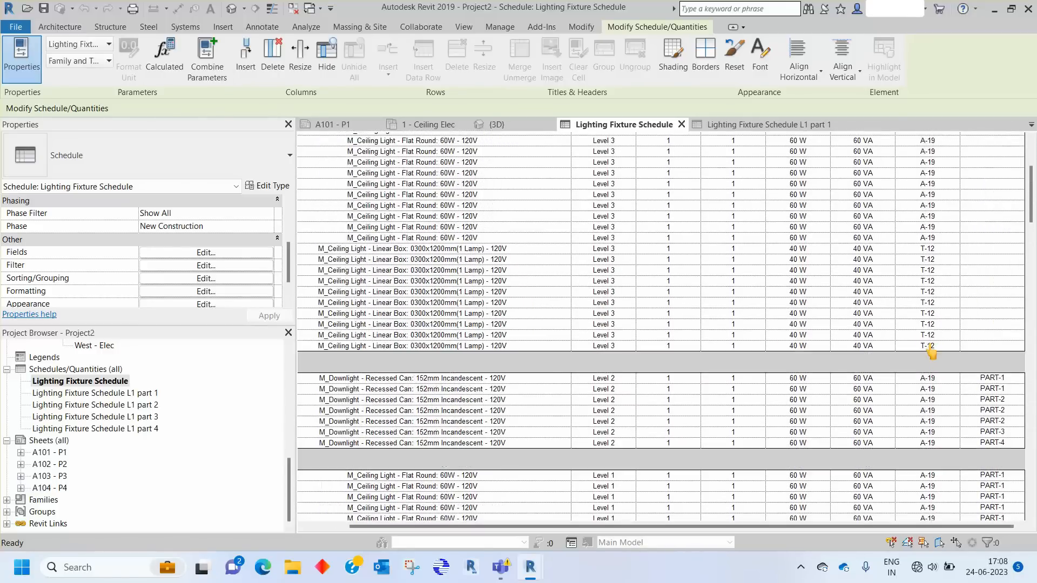
# Examine the Lighting Fixture Schedule's Sheet Assign cells, comparing the linked Level 3 rows with the Level 2 and Level 1 rows
pyautogui.click(945, 209)
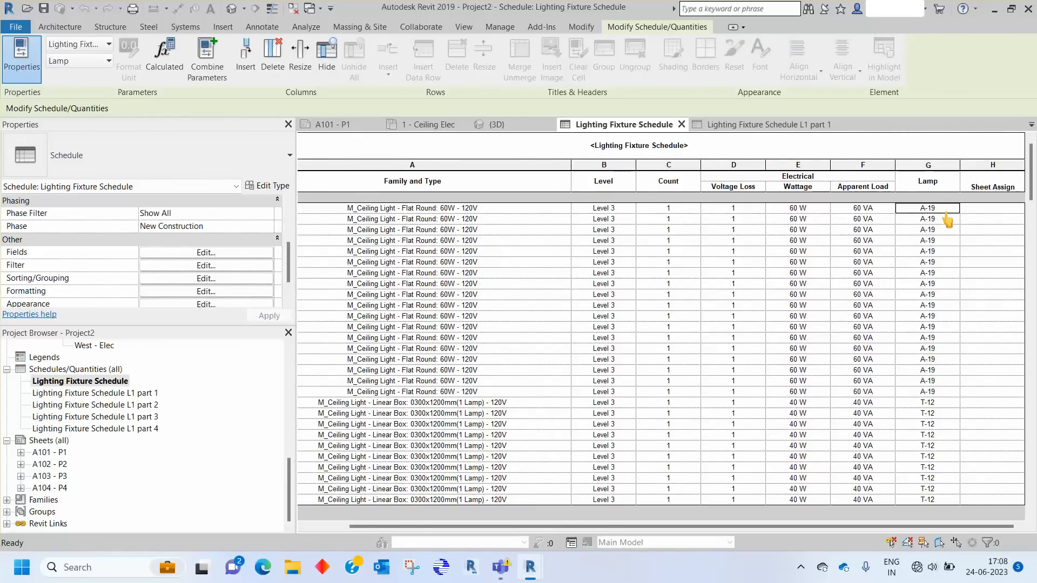
pyautogui.scroll(-6, 983, 371)
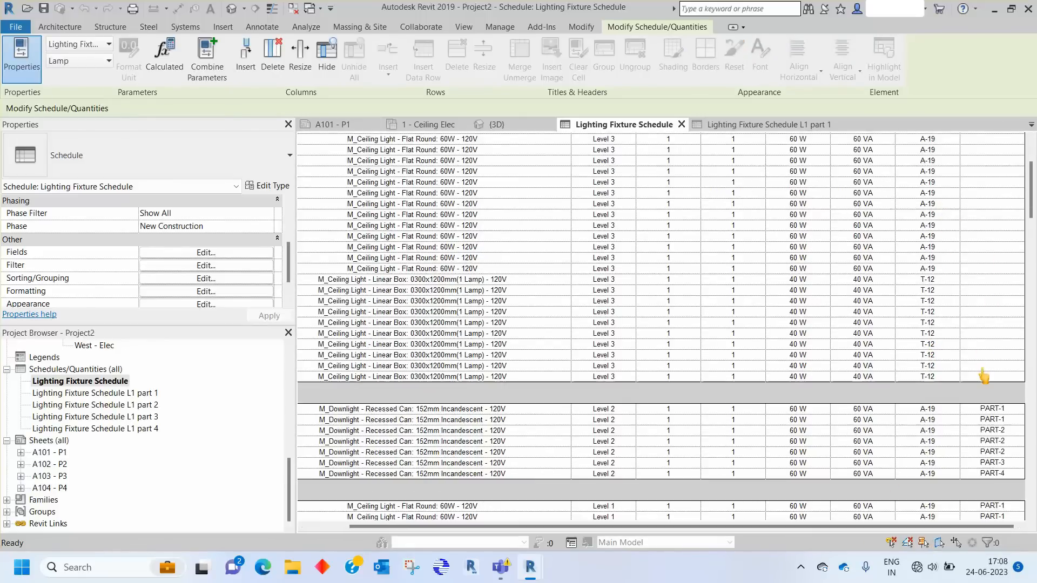
pyautogui.scroll(-2, 551, 414)
pyautogui.scroll(-2, 551, 413)
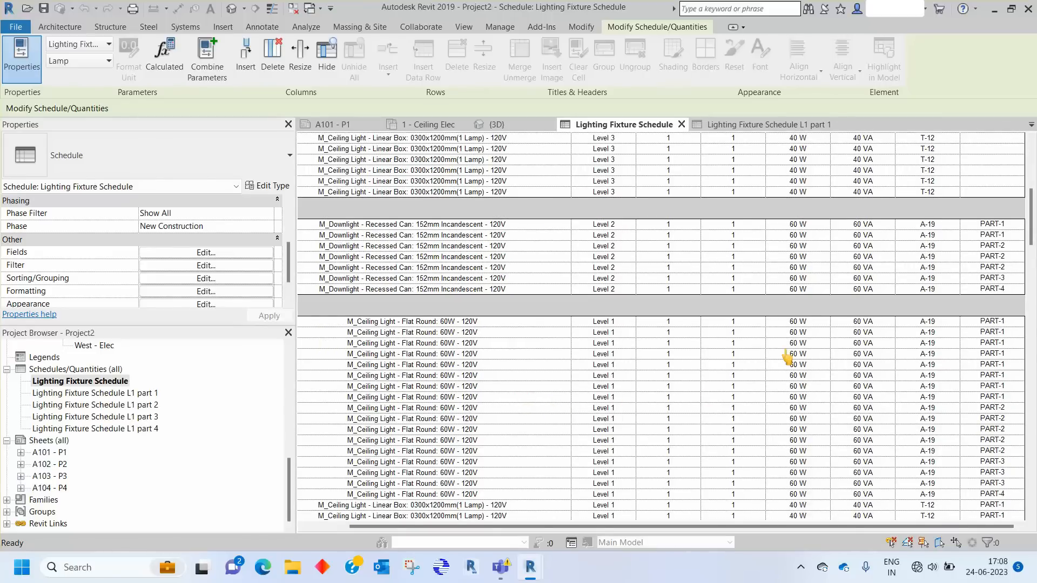
pyautogui.scroll(8, 787, 359)
pyautogui.scroll(-8, 787, 358)
pyautogui.scroll(-10, 812, 396)
pyautogui.scroll(-3, 820, 411)
pyautogui.click(1004, 399)
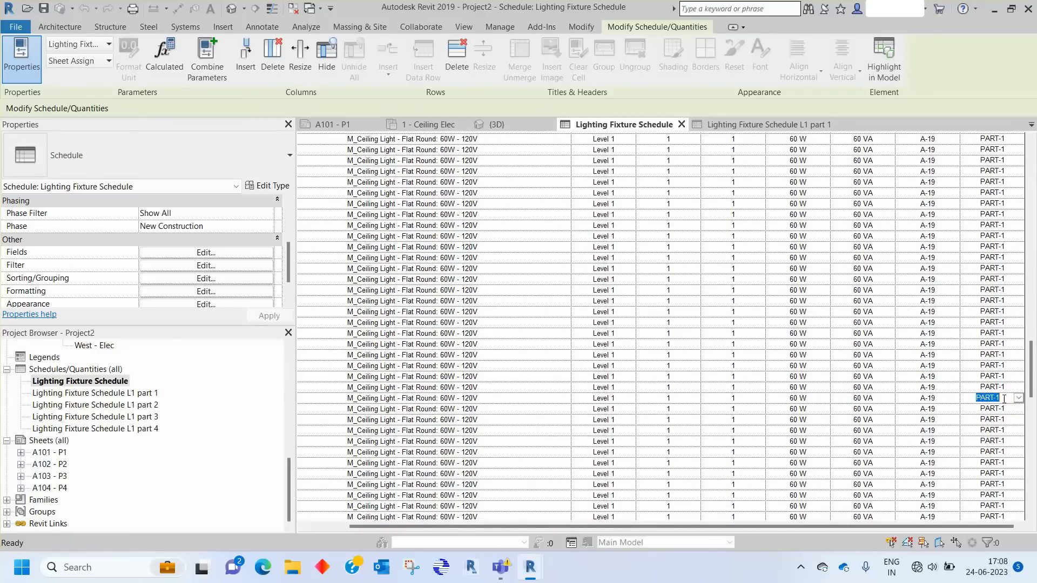
pyautogui.moveTo(1031, 351); pyautogui.dragTo(1032, 216)
pyautogui.click(1015, 213)
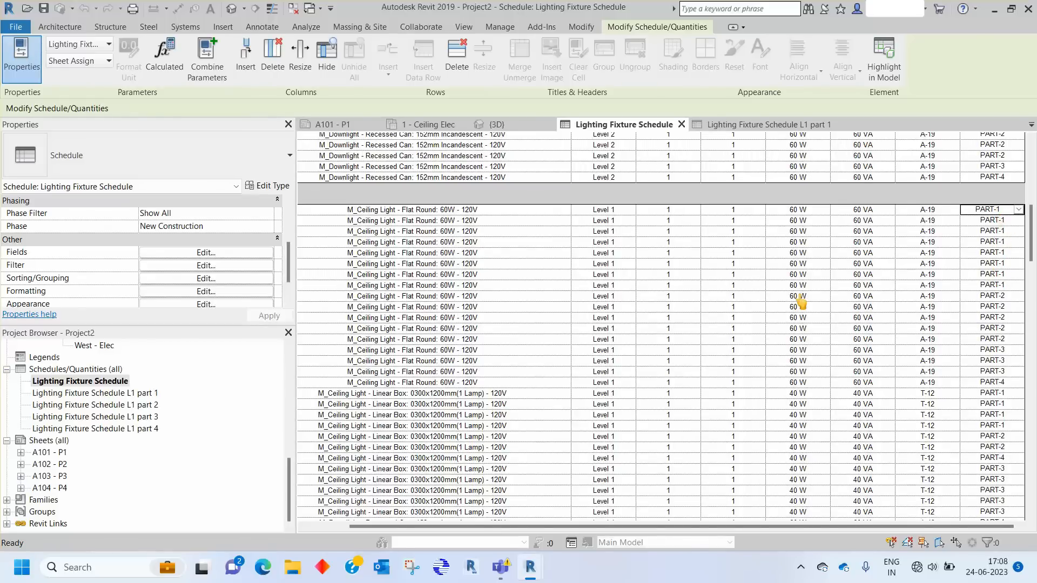
pyautogui.scroll(-4, 864, 346)
pyautogui.scroll(-1, 865, 354)
pyautogui.scroll(9, 989, 313)
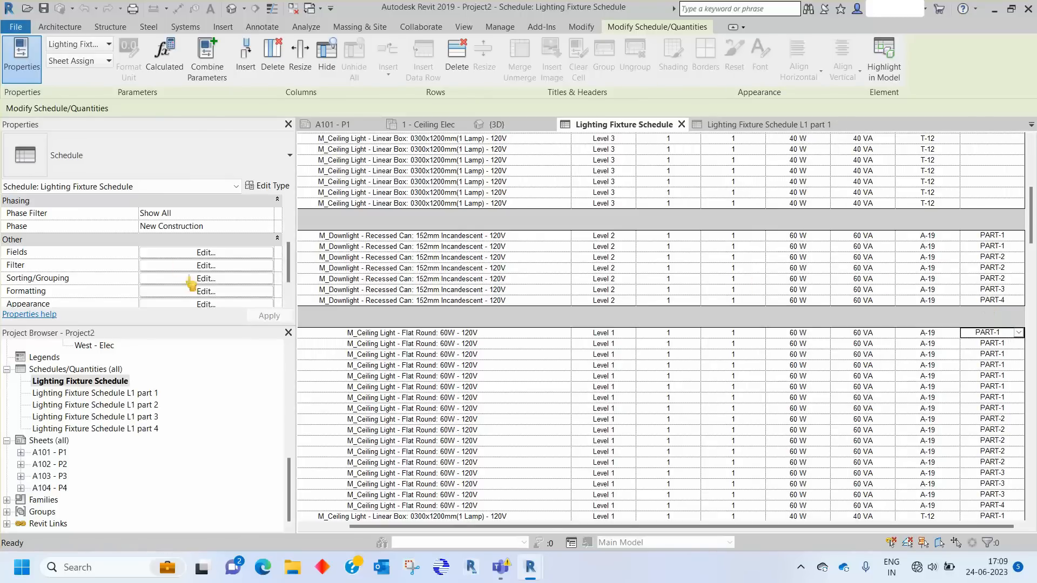
# Add a conditional format to the Lighting Fixture Schedule's Sheet Assign field with the condition Equal To PART-1
pyautogui.click(206, 292)
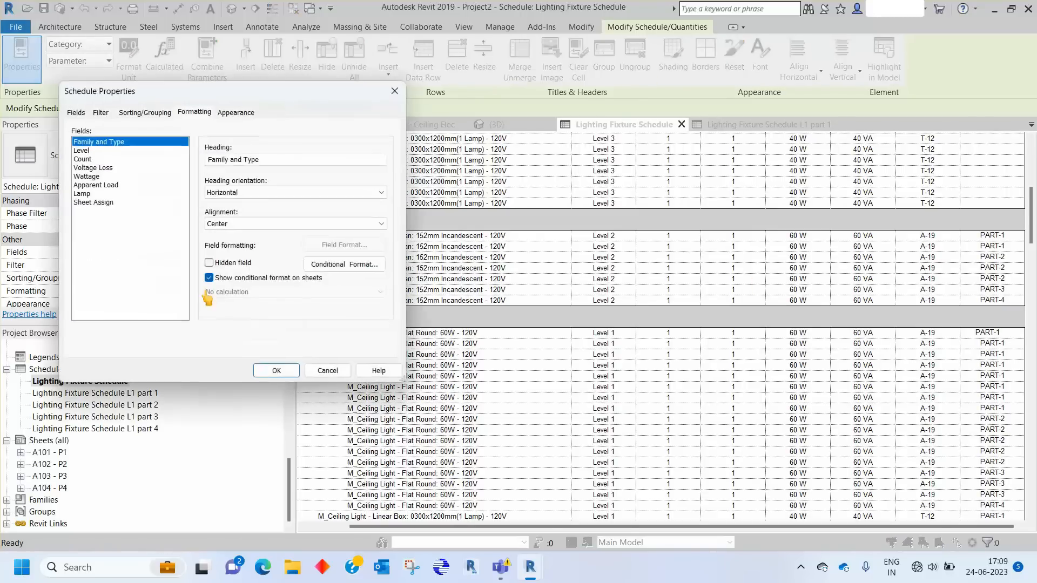
pyautogui.click(96, 203)
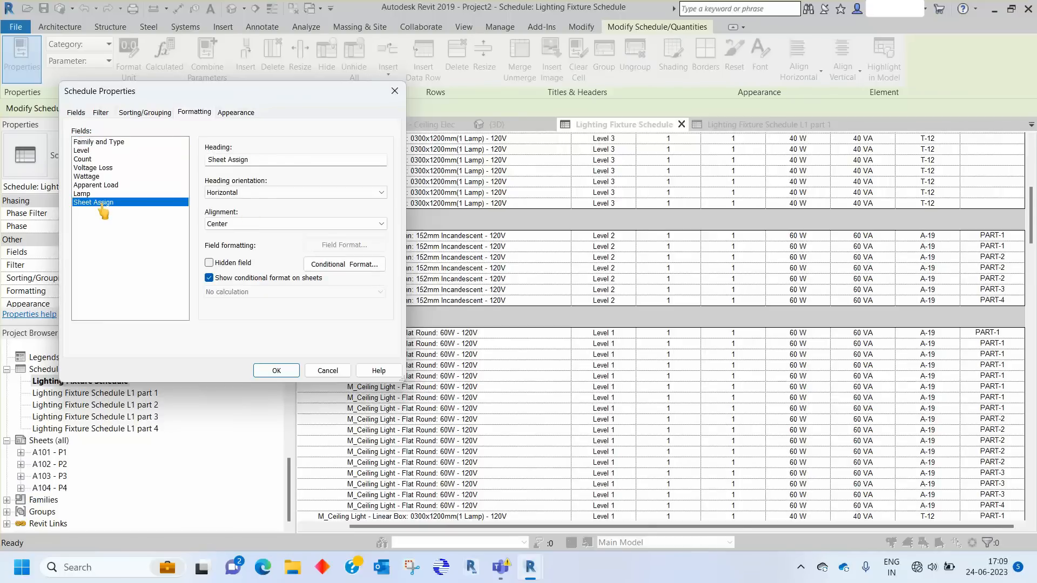
pyautogui.click(354, 266)
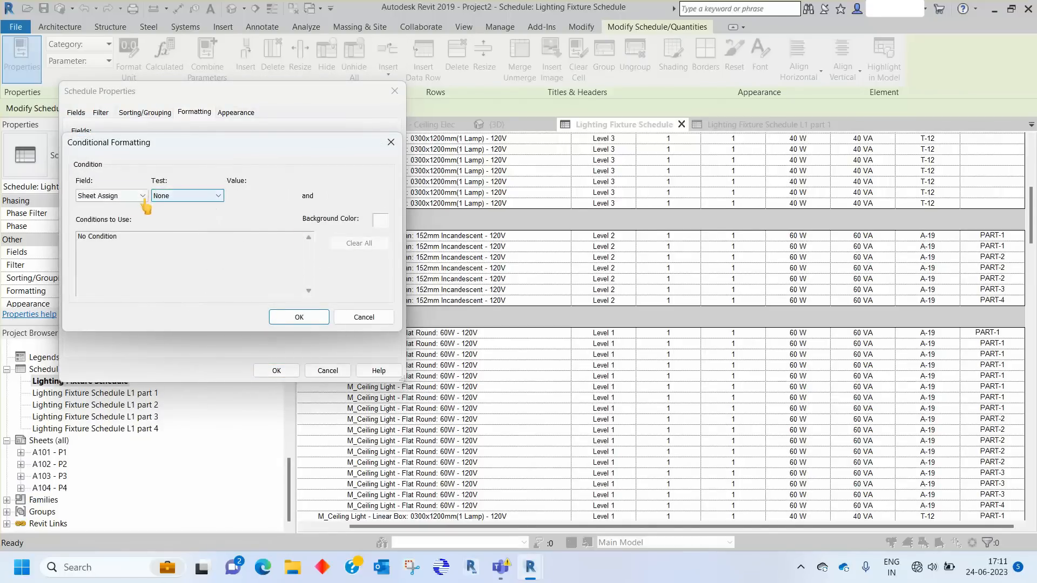
pyautogui.click(120, 200)
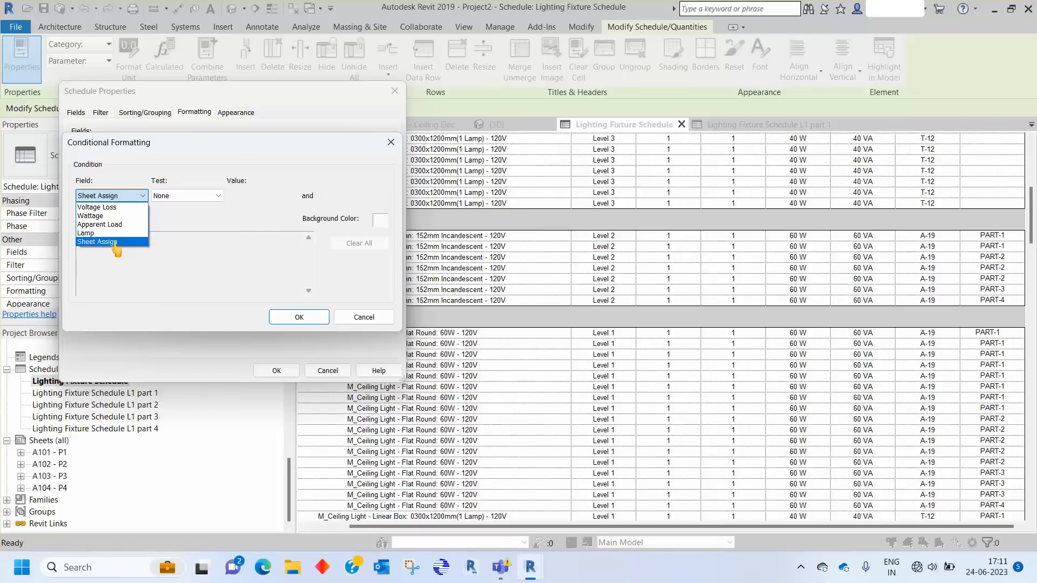
pyautogui.click(114, 243)
pyautogui.click(174, 198)
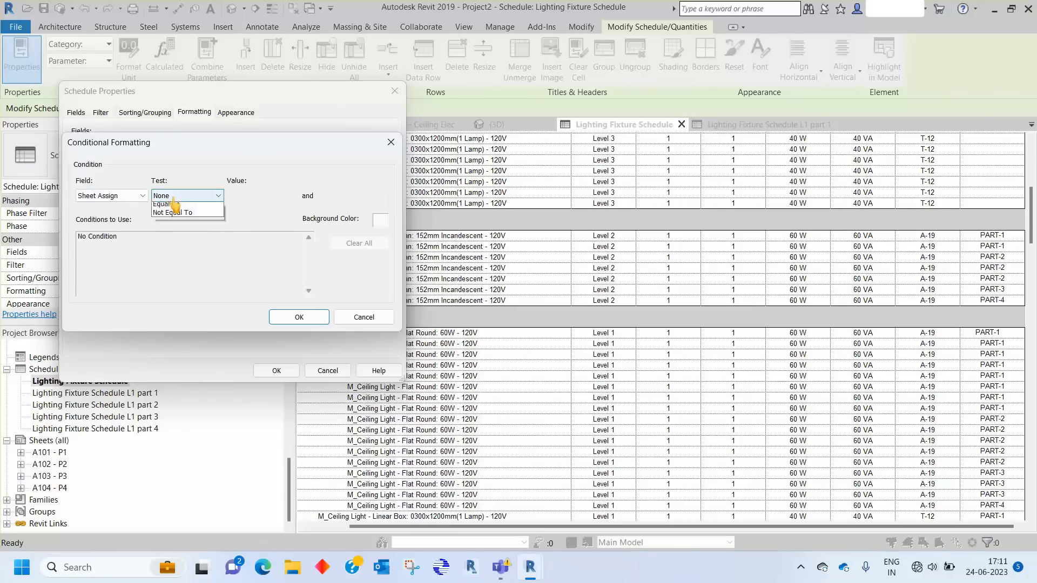
pyautogui.click(177, 205)
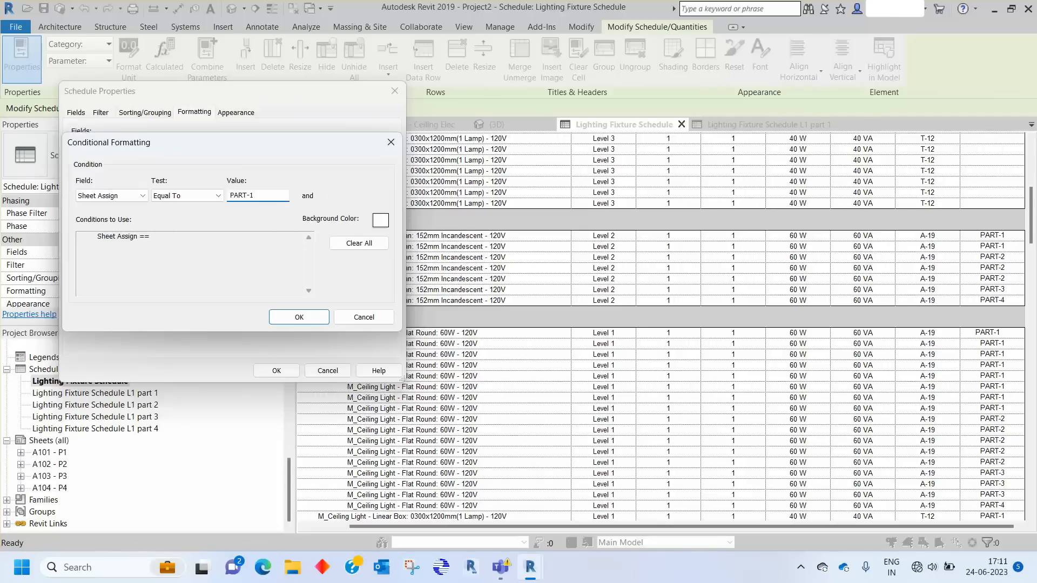
# Set the PART-1 condition's background color to green and apply the formatting to the schedule
pyautogui.click(380, 221)
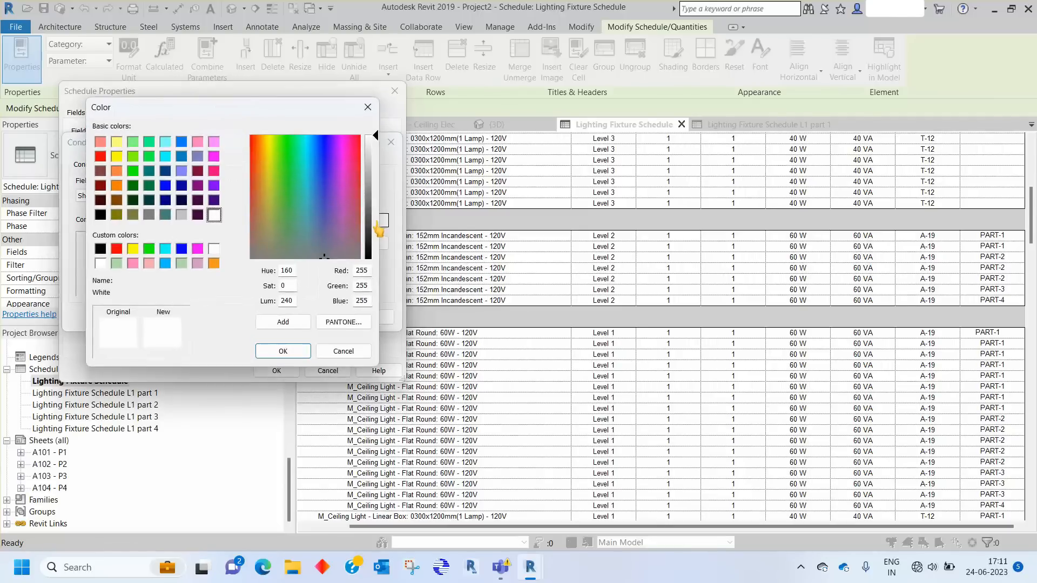
pyautogui.click(149, 248)
pyautogui.click(278, 351)
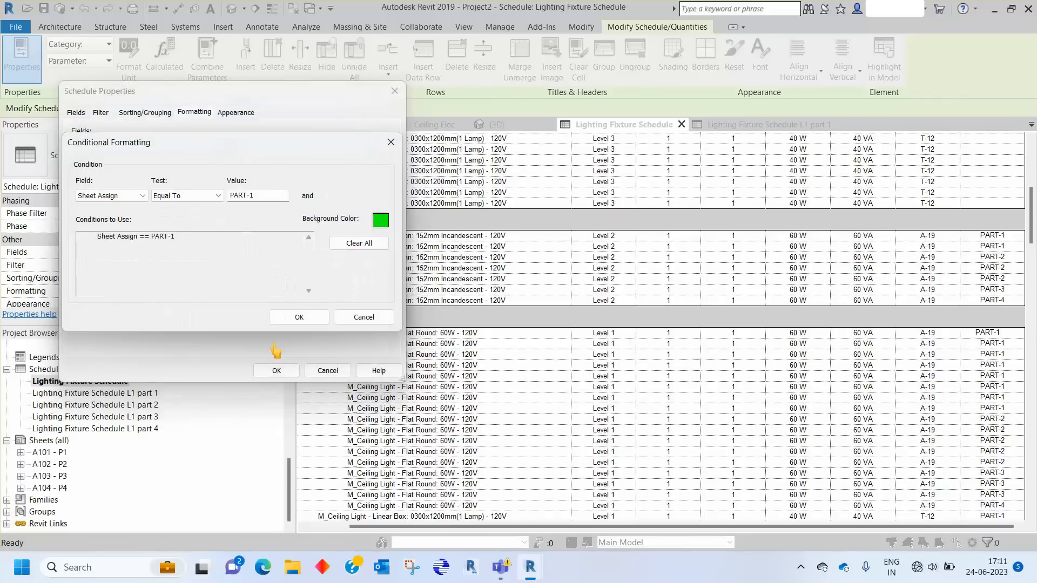
pyautogui.click(298, 319)
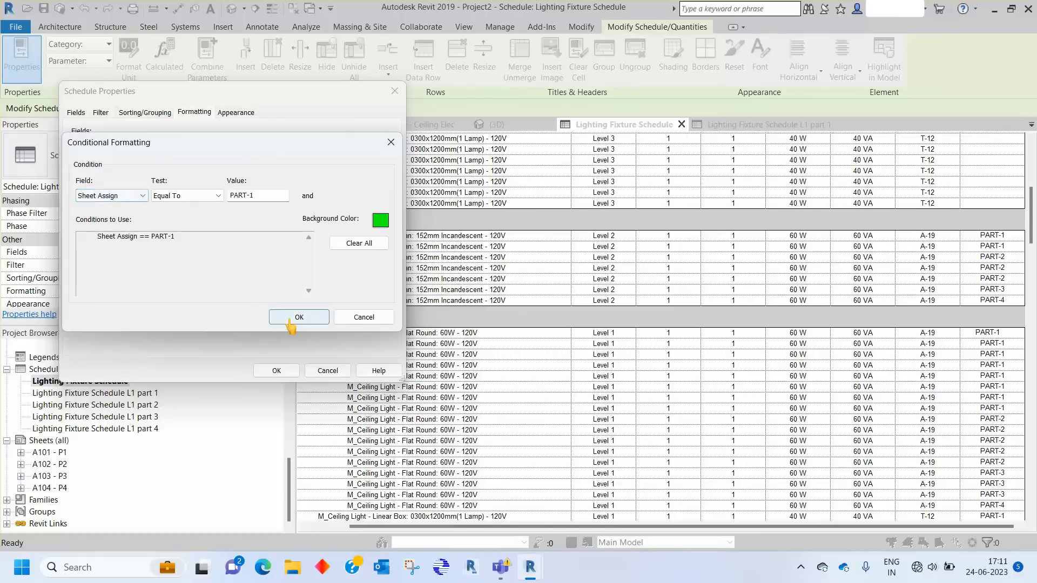
pyautogui.click(277, 371)
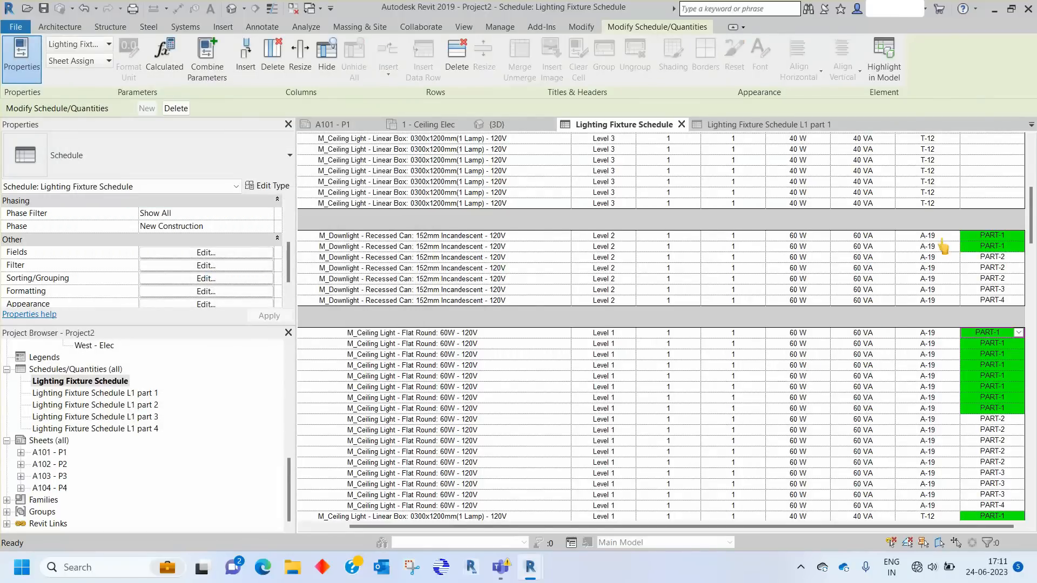
# Examine the shading in the Sheet Assign column and review the field's conditional format settings without changing them
pyautogui.scroll(-3, 962, 330)
pyautogui.scroll(-10, 961, 330)
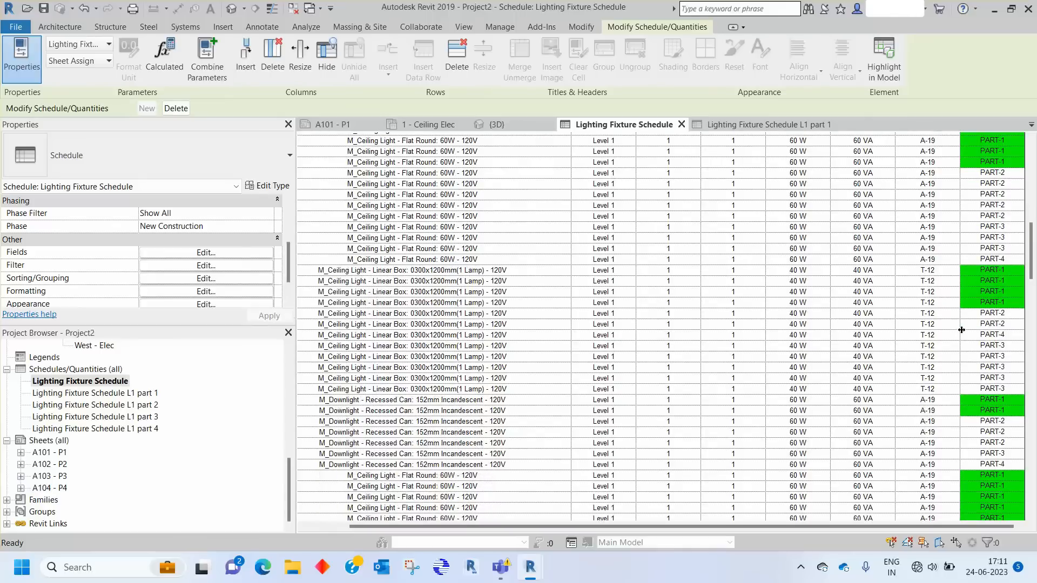
pyautogui.scroll(-4, 973, 369)
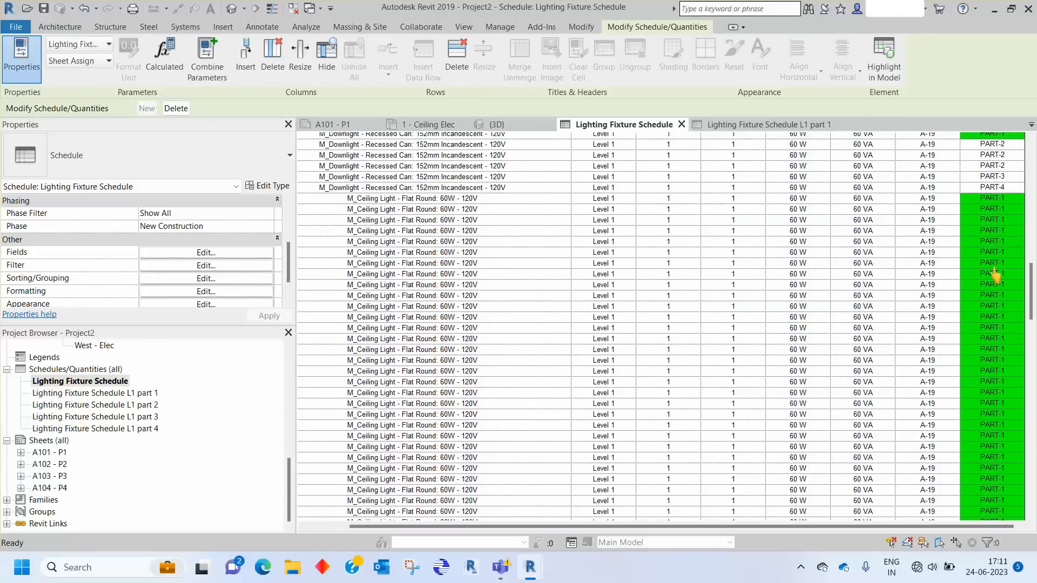
pyautogui.scroll(4, 1010, 178)
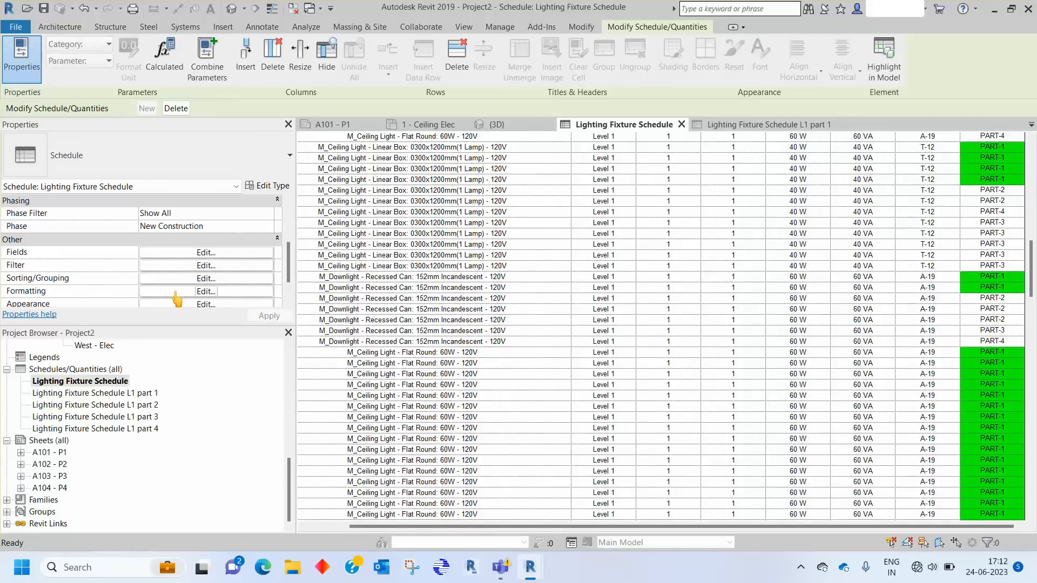
pyautogui.click(206, 292)
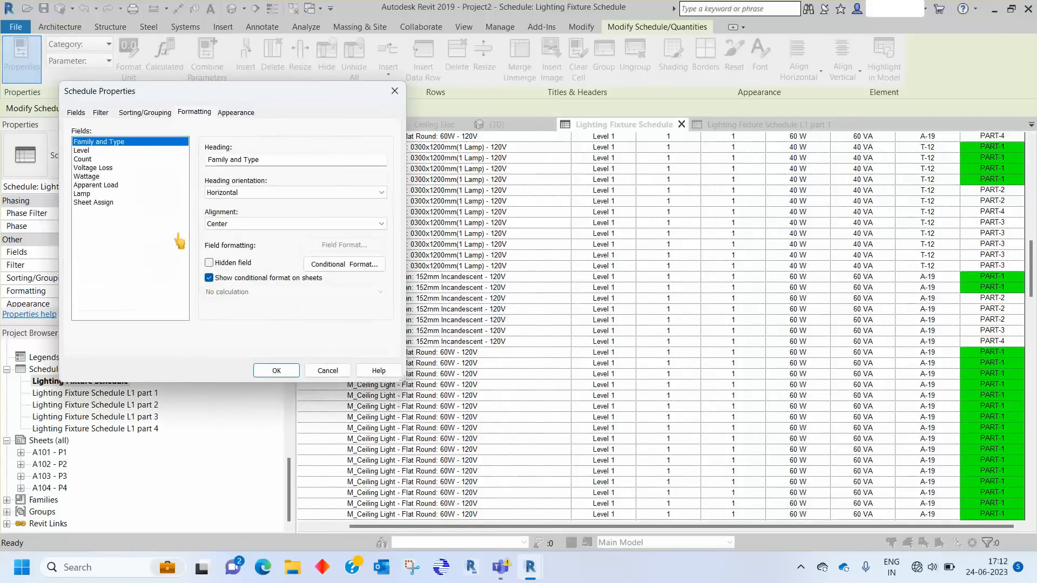
pyautogui.click(100, 202)
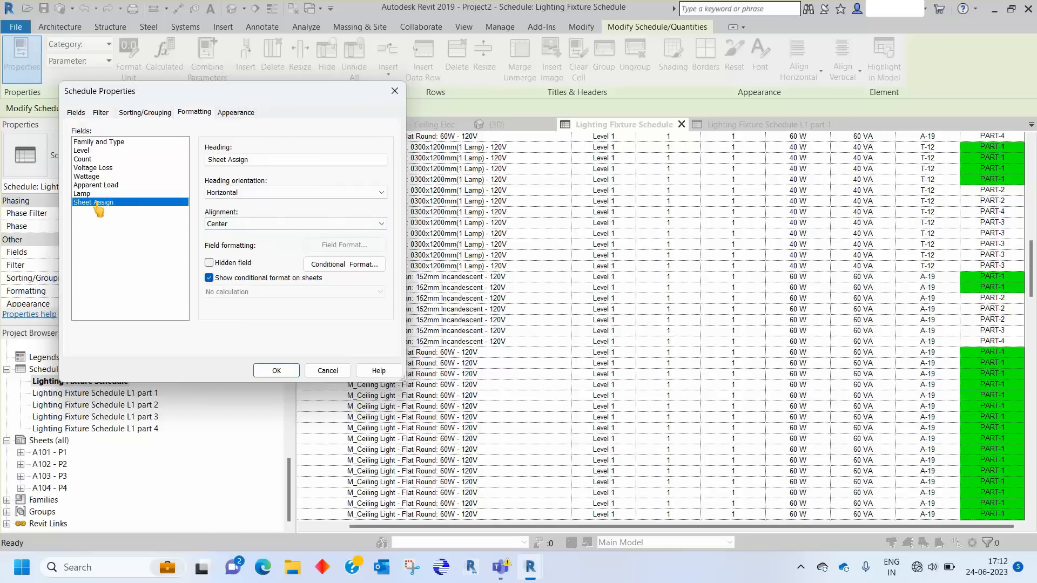
pyautogui.click(342, 265)
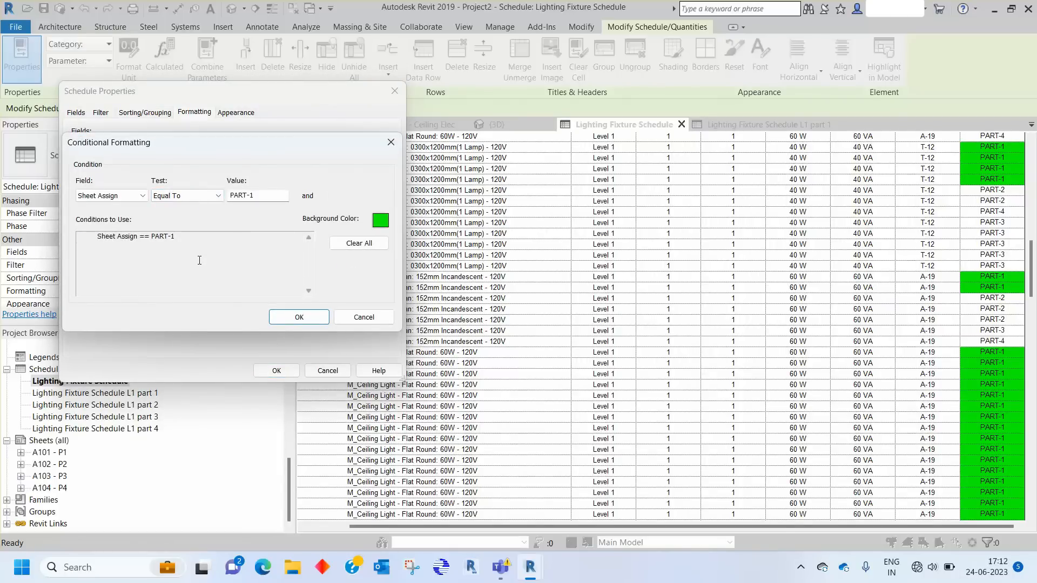
pyautogui.moveTo(180, 239); pyautogui.dragTo(100, 236)
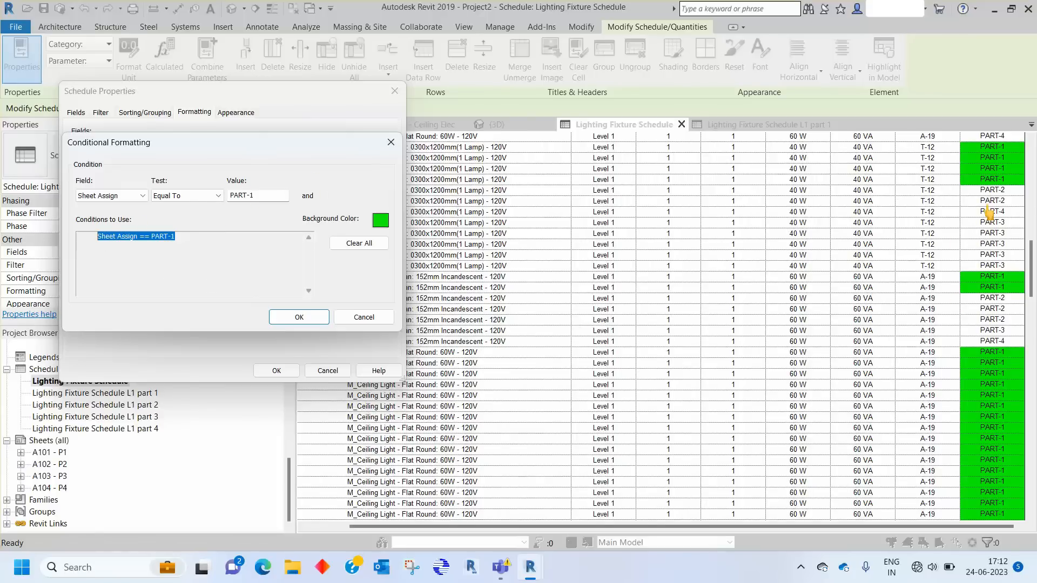
pyautogui.click(385, 145)
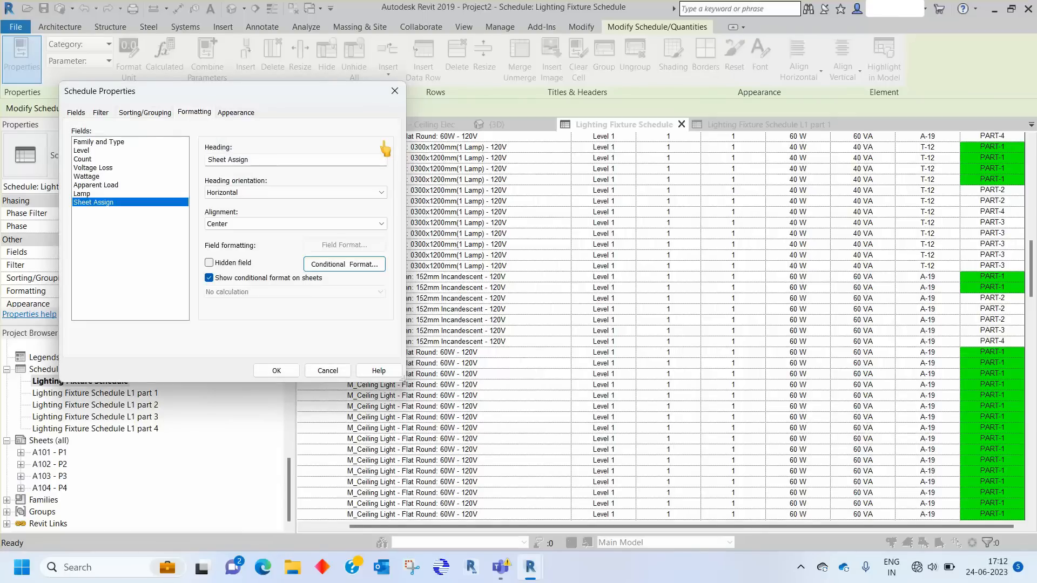
pyautogui.click(277, 370)
# Shade the Lighting Fixture Schedule's title cell grey, RGB 192-192-192
pyautogui.scroll(3, 742, 369)
pyautogui.scroll(10, 742, 369)
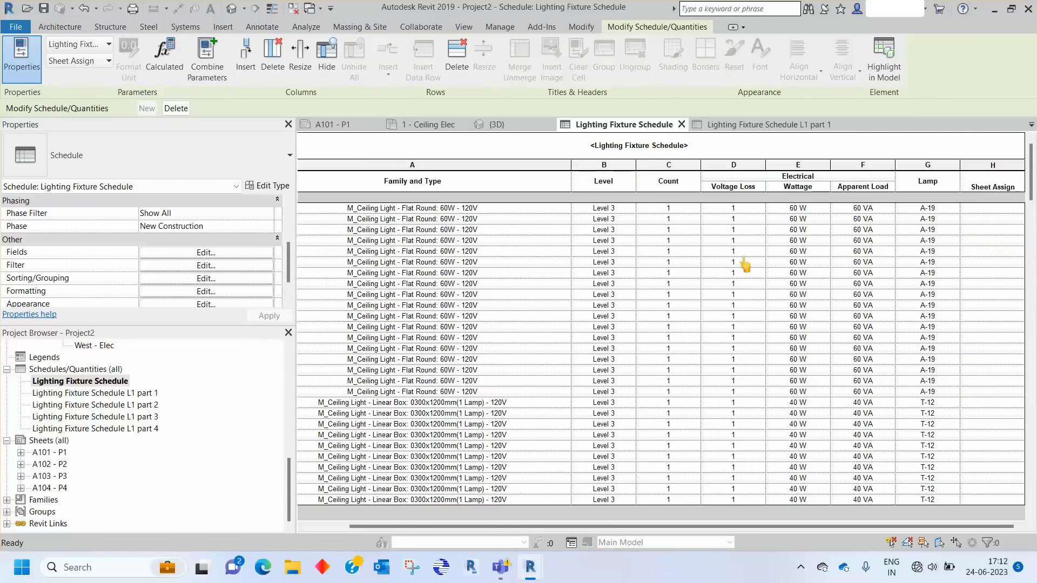
pyautogui.doubleClick(645, 151)
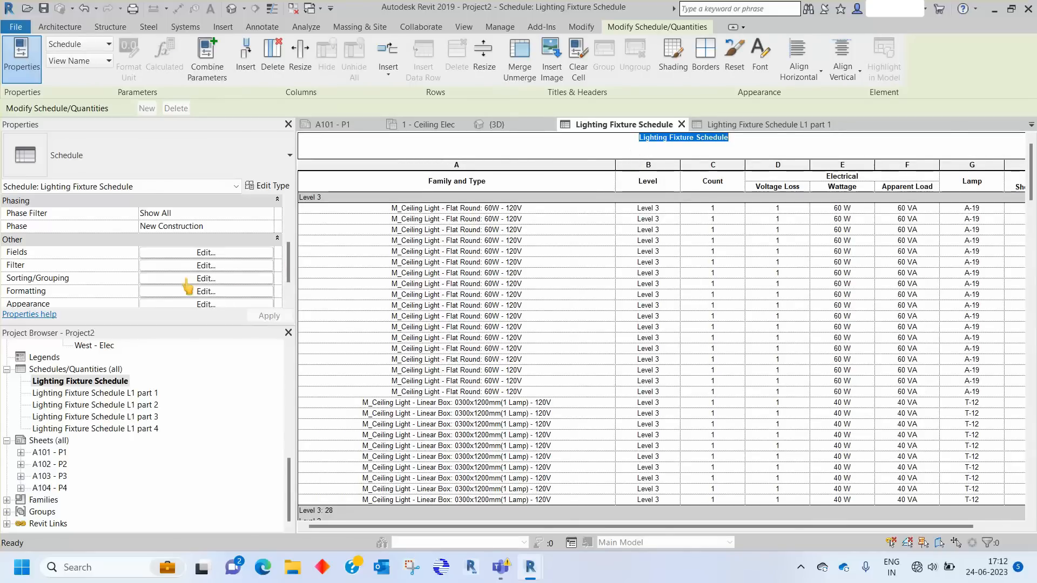
pyautogui.scroll(-1, 192, 287)
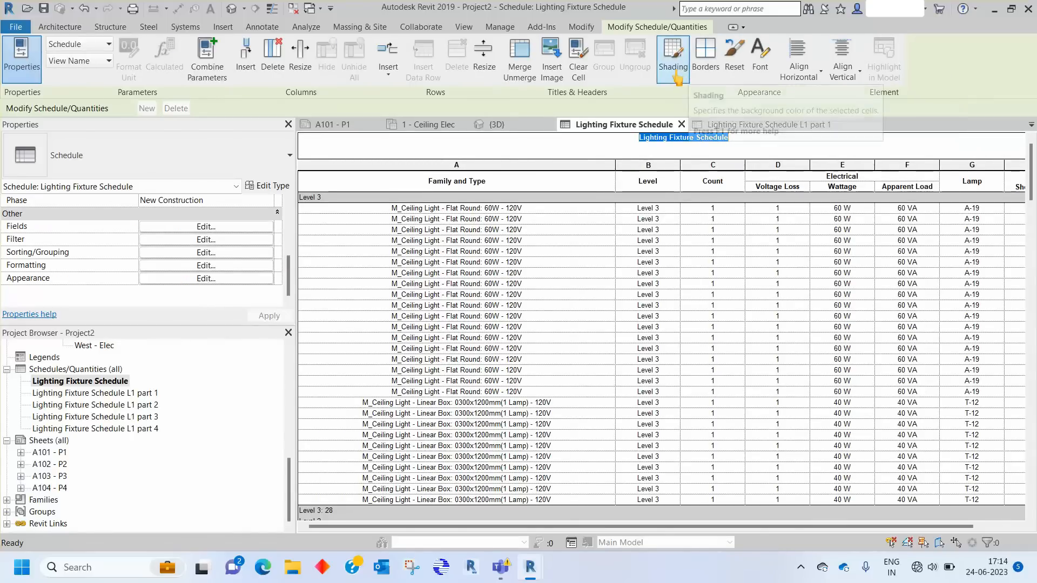
pyautogui.click(676, 70)
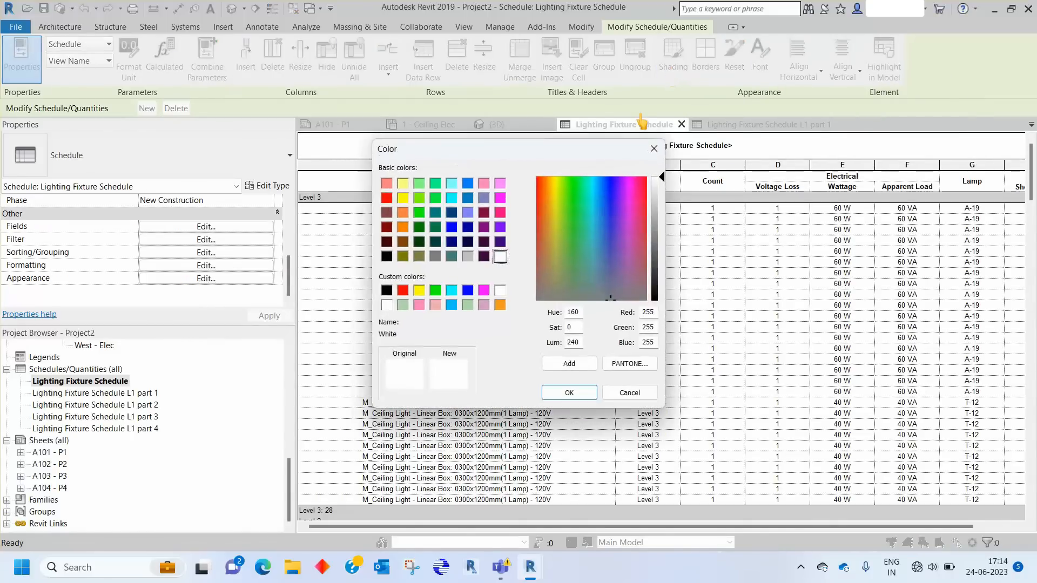
pyautogui.click(469, 258)
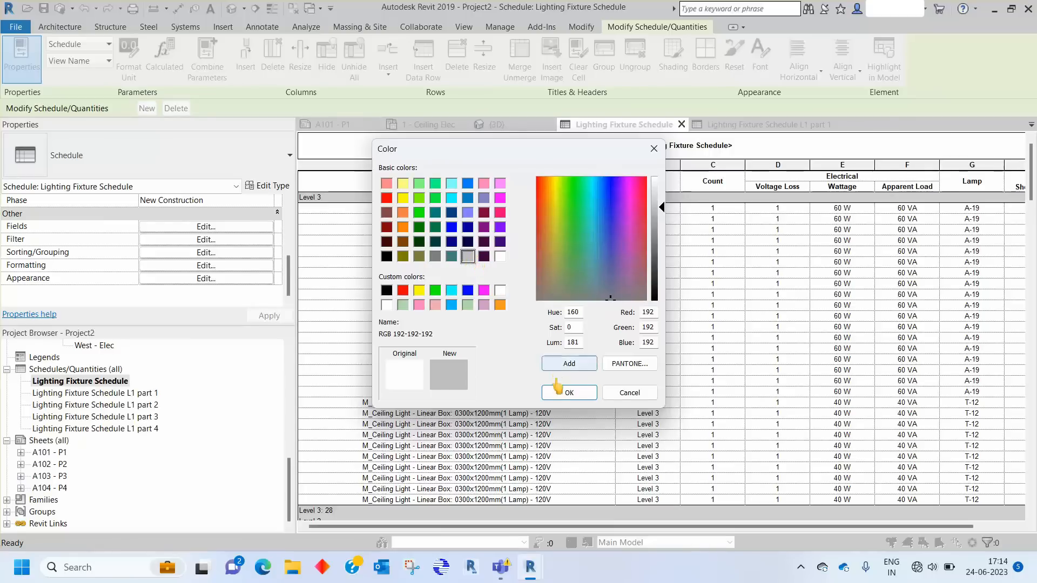
pyautogui.click(564, 392)
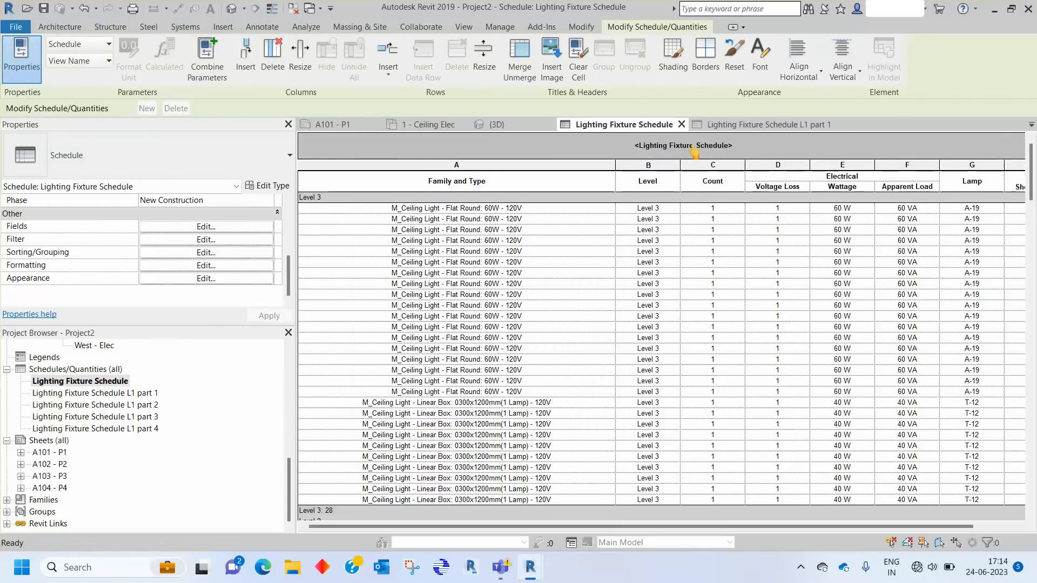
# Place the Lighting Fixture Schedule on sheet A101 - P1, in the empty area beside the title block
pyautogui.click(336, 127)
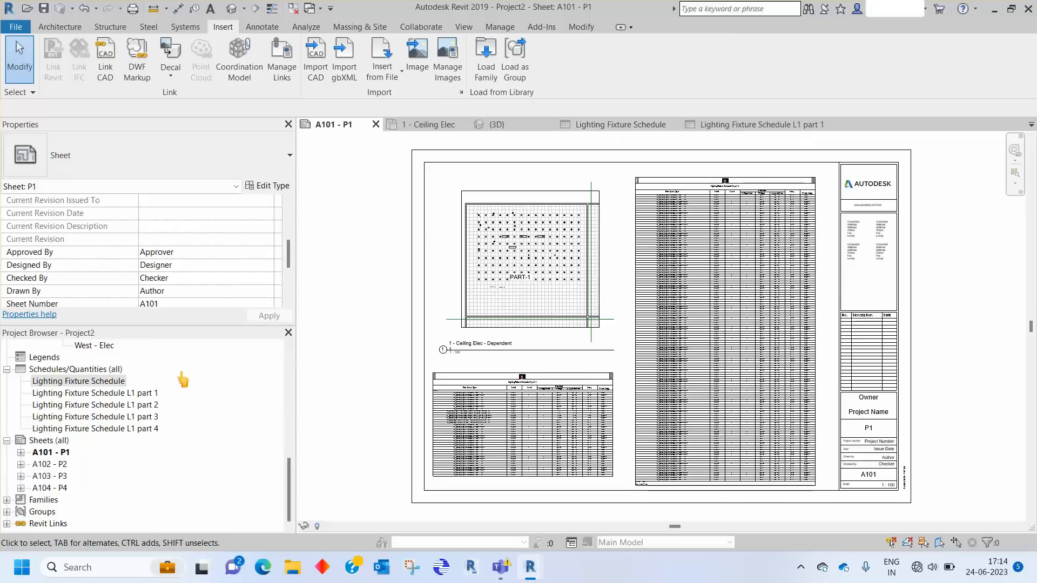
pyautogui.scroll(-3, 408, 343)
pyautogui.moveTo(82, 382); pyautogui.dragTo(334, 372)
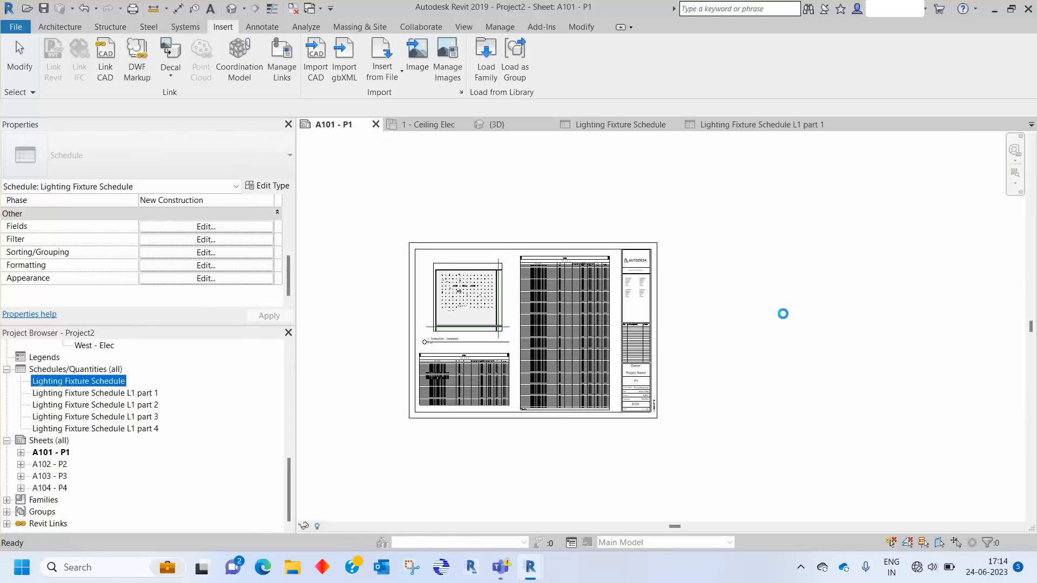
pyautogui.click(785, 322)
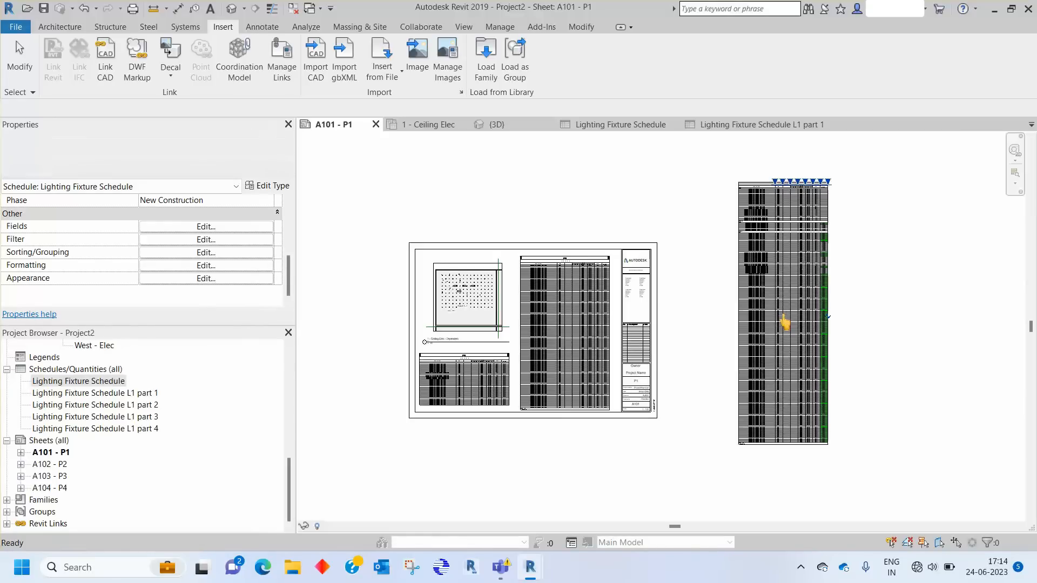
pyautogui.click(893, 211)
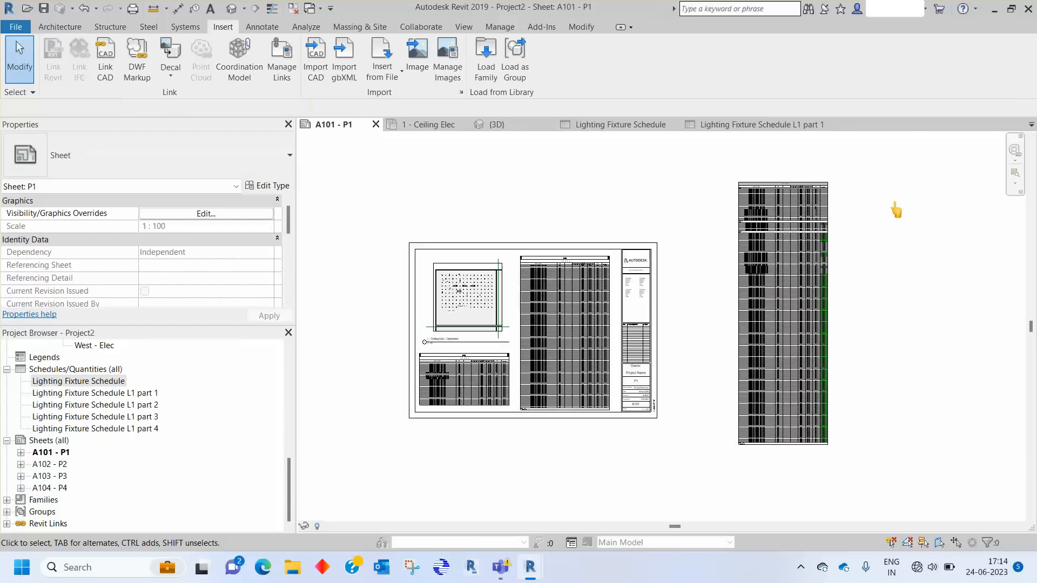
# Inspect the placed schedule, open it from the sheet, and shade its Family and Type header cell RGB 255-128-128
pyautogui.scroll(1, 849, 185)
pyautogui.scroll(3, 849, 184)
pyautogui.moveTo(432, 171); pyautogui.dragTo(594, 154, button='middle')
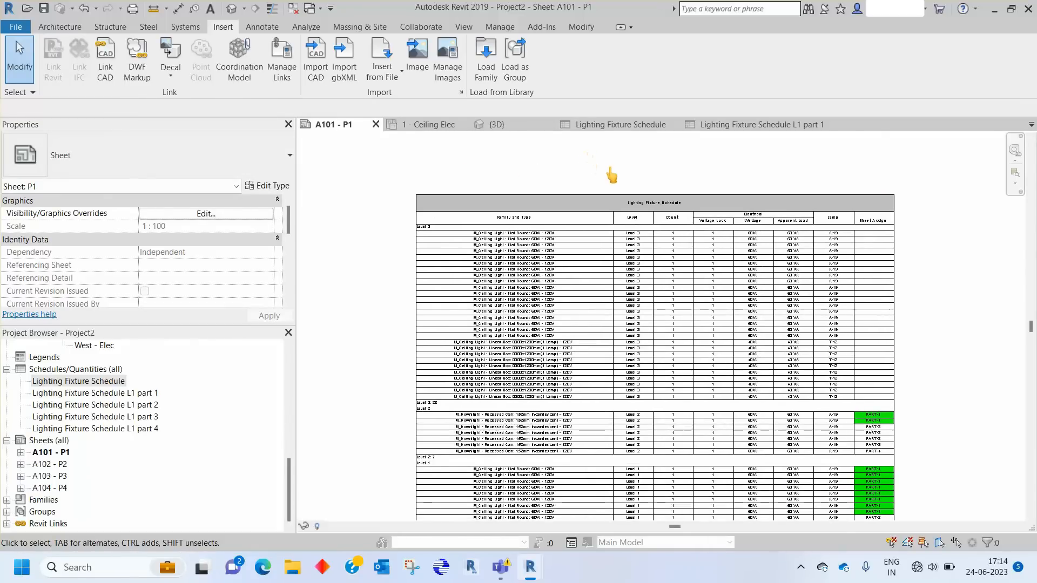
pyautogui.scroll(2, 608, 174)
pyautogui.scroll(-2, 632, 198)
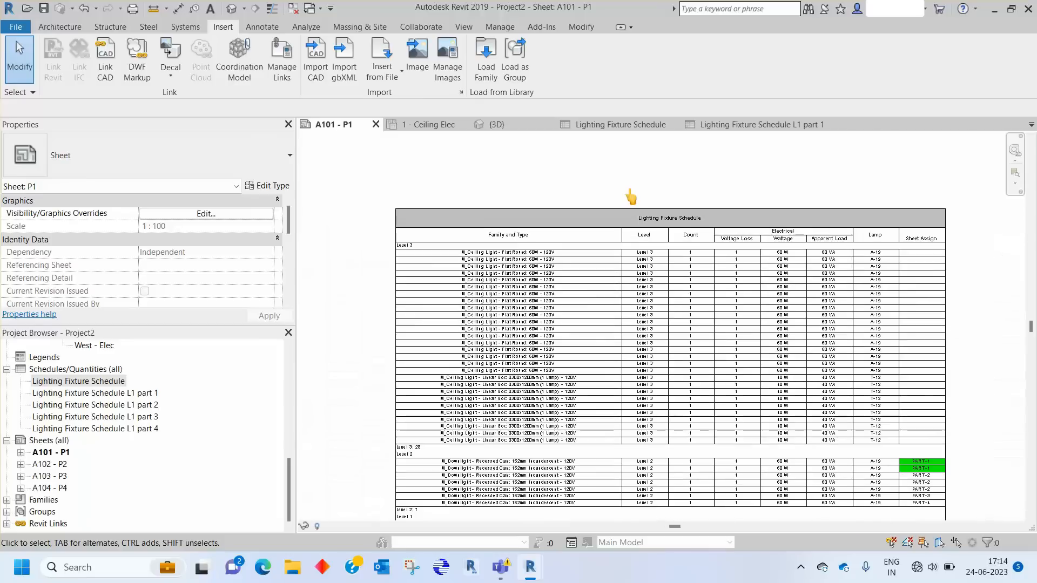
pyautogui.scroll(2, 541, 252)
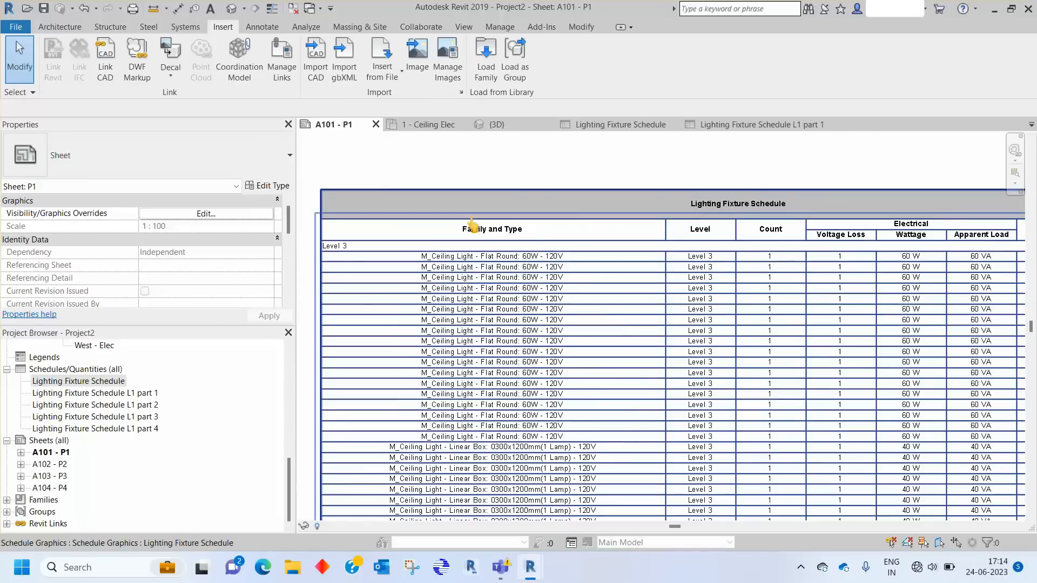
pyautogui.doubleClick(510, 236)
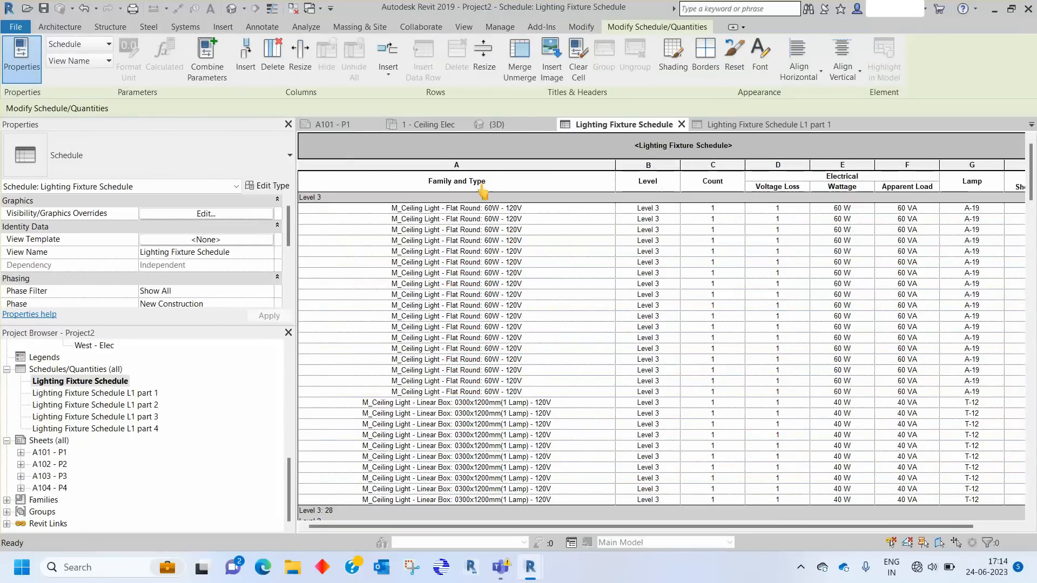
pyautogui.click(482, 189)
pyautogui.click(679, 63)
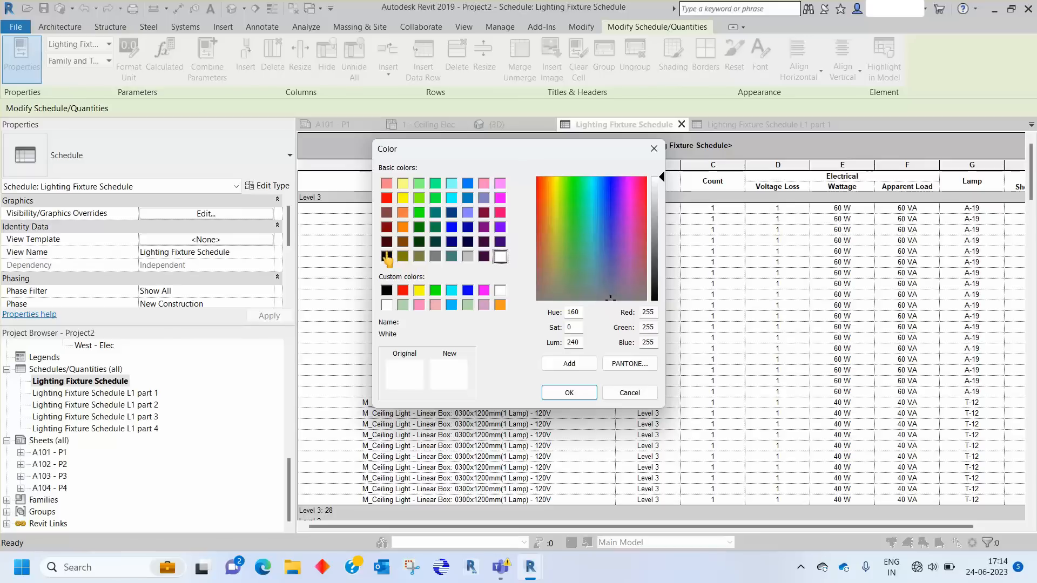
pyautogui.click(387, 184)
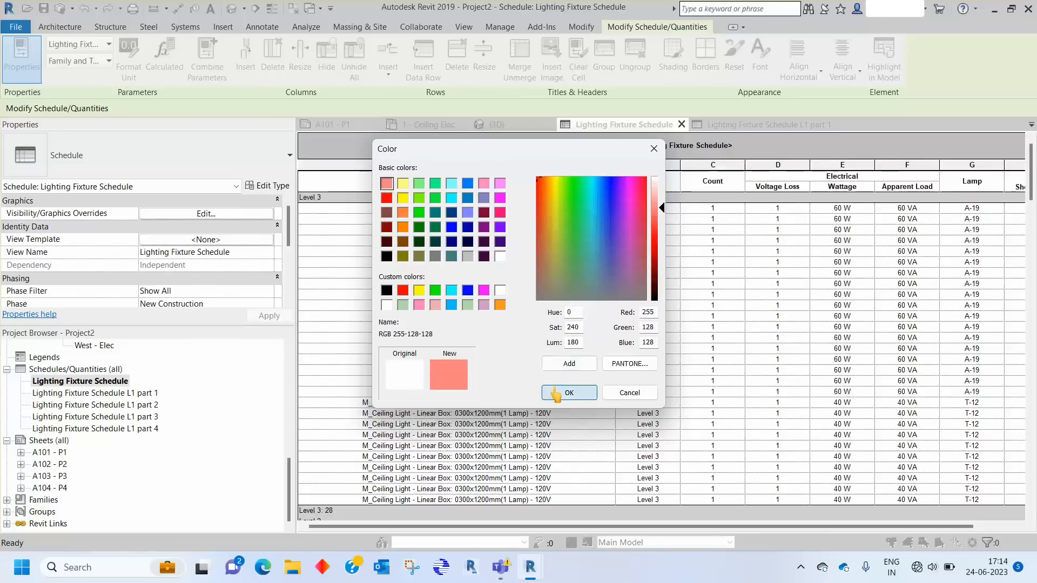
pyautogui.click(556, 393)
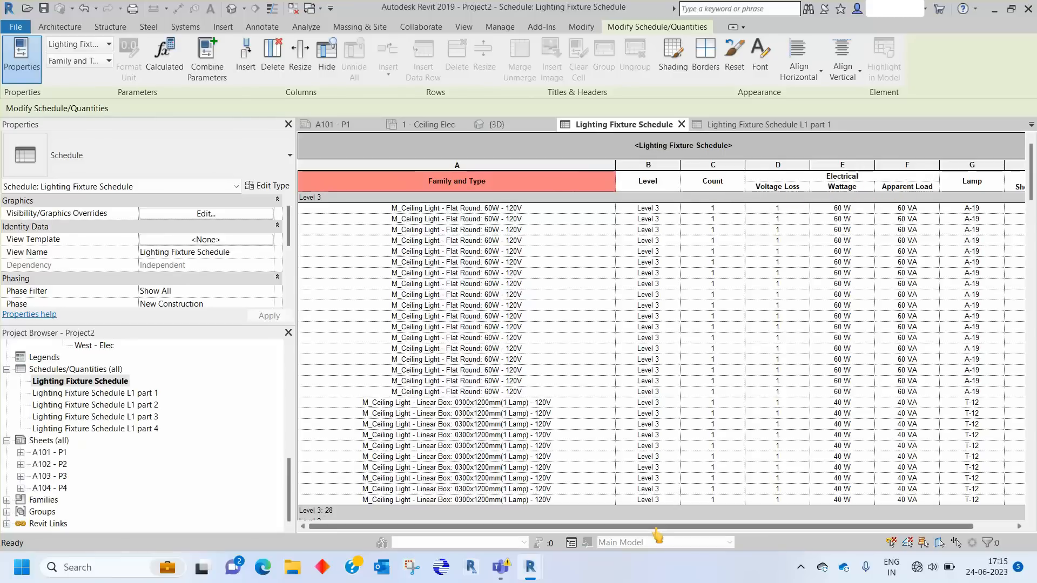
# Return to sheet A101 - P1 and examine the title, header and Sheet Assign shading of the placed Lighting Fixture Schedule
pyautogui.click(333, 126)
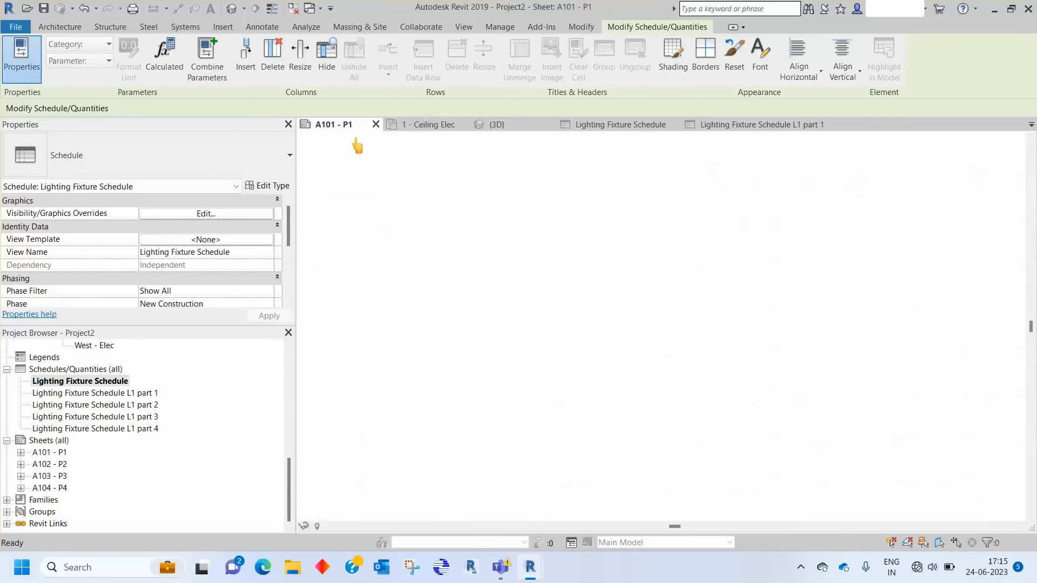
pyautogui.scroll(-4, 498, 237)
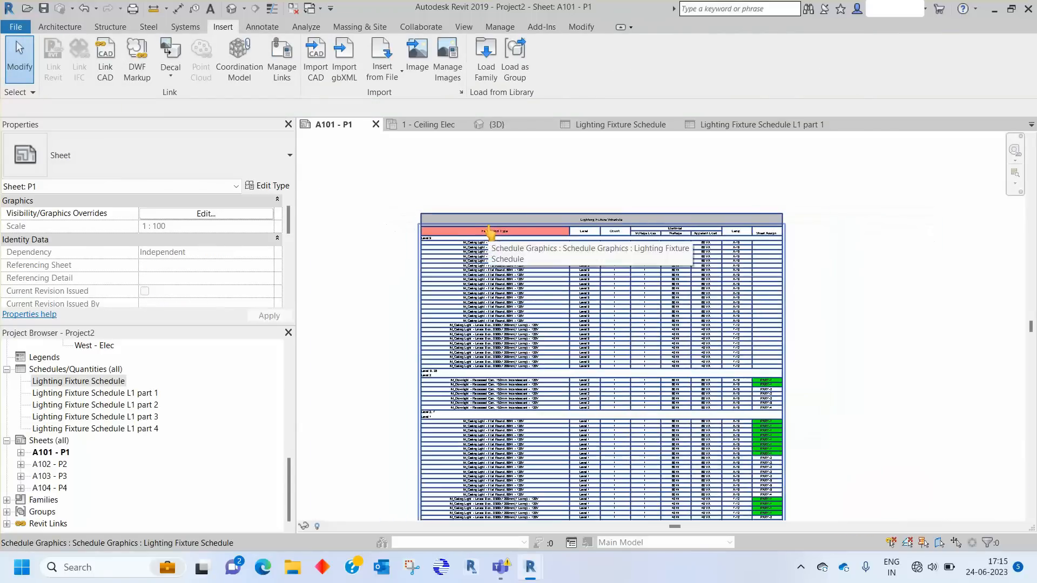
pyautogui.moveTo(821, 400); pyautogui.dragTo(824, 352, button='middle')
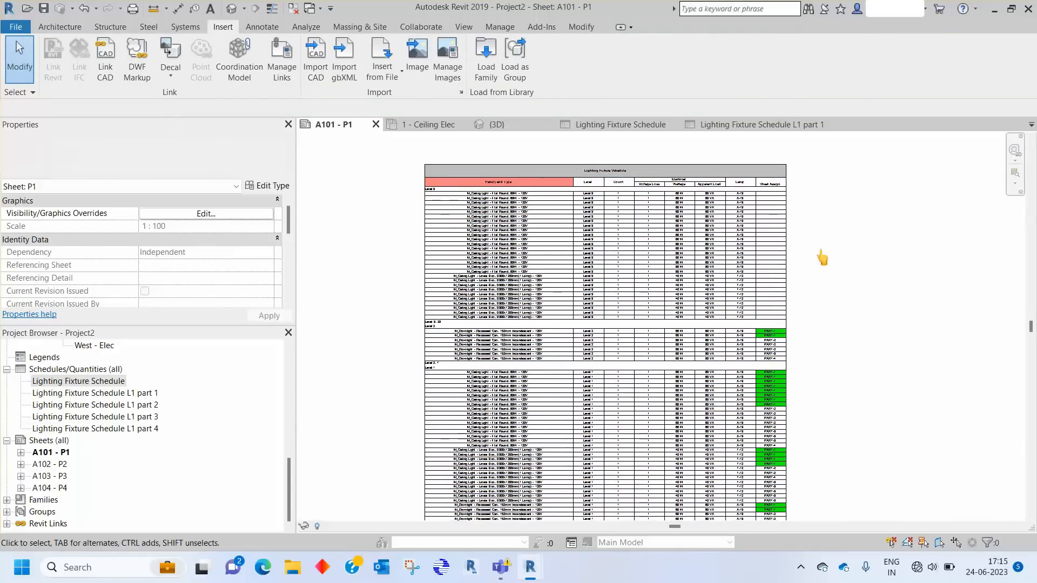
pyautogui.scroll(2, 783, 201)
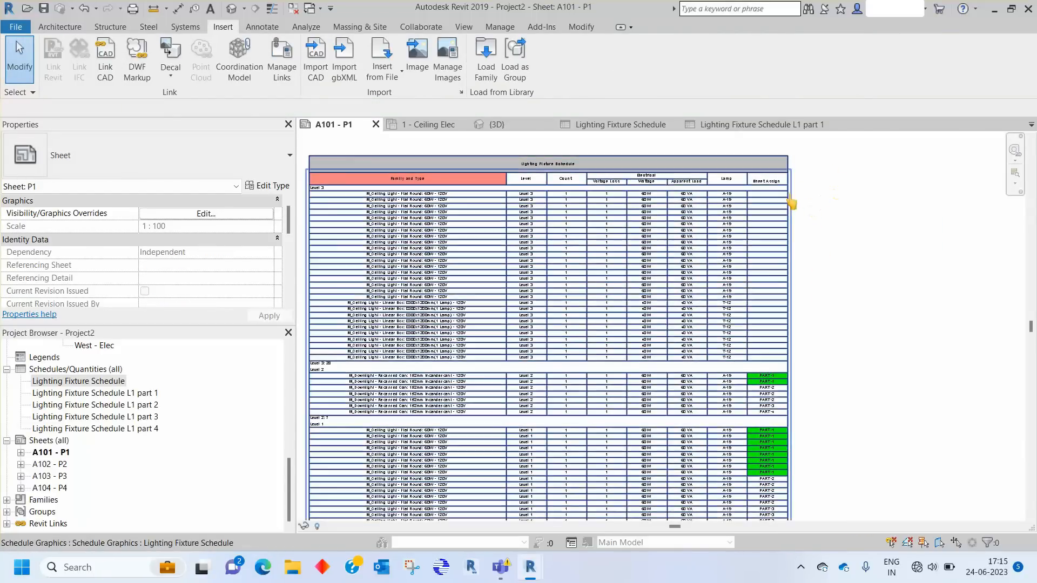
pyautogui.scroll(-1, 863, 234)
pyautogui.scroll(-3, 850, 181)
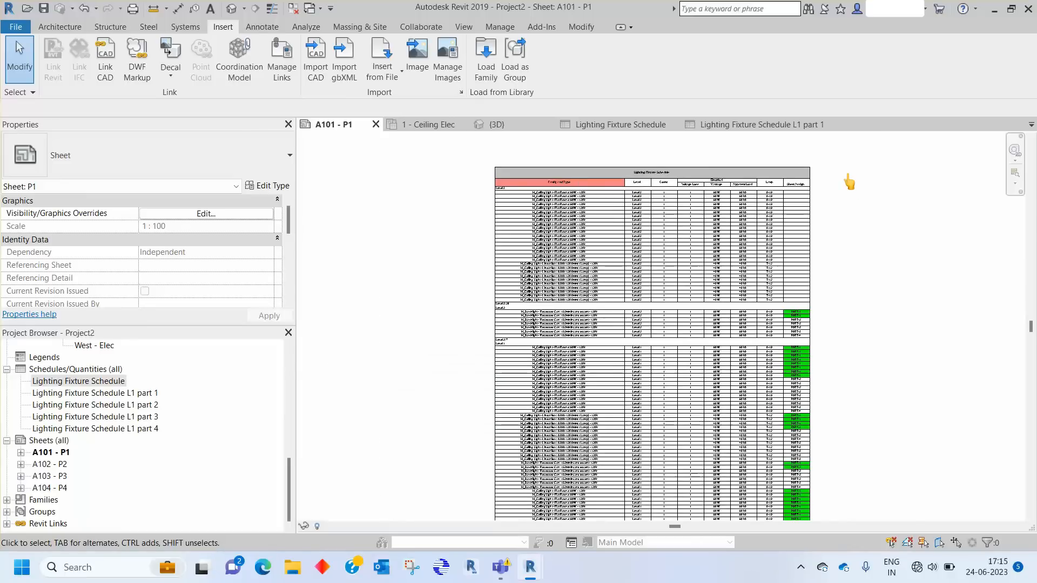
pyautogui.scroll(3, 847, 181)
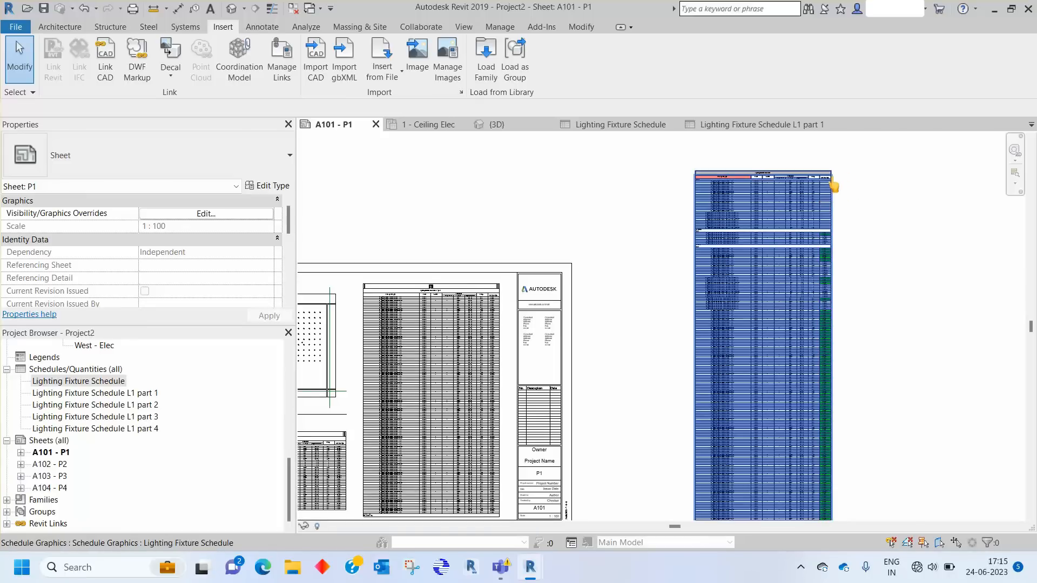
pyautogui.scroll(2, 833, 187)
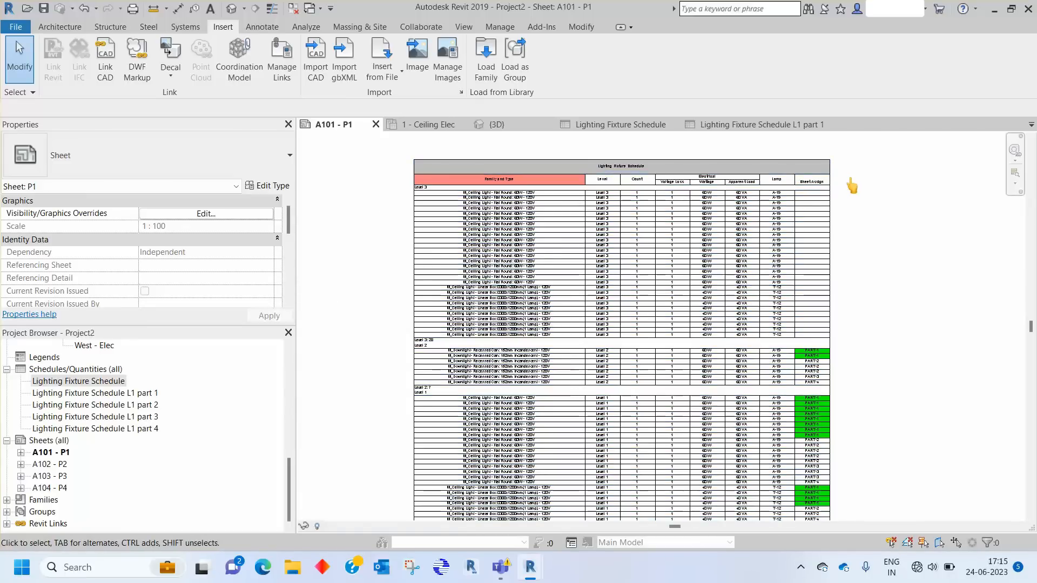
pyautogui.scroll(3, 840, 194)
pyautogui.scroll(-4, 841, 194)
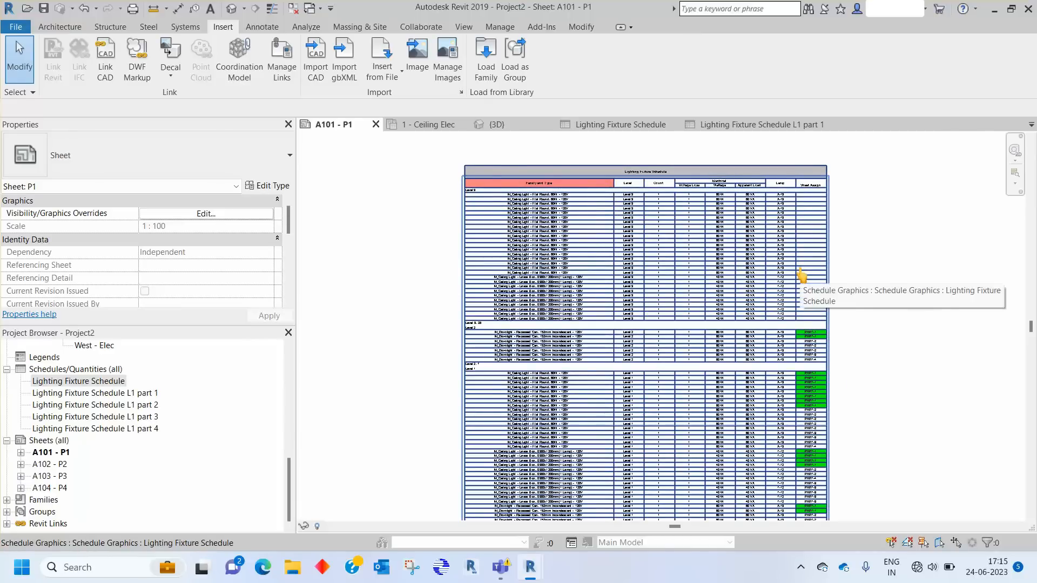
pyautogui.scroll(-3, 897, 216)
pyautogui.scroll(-2, 897, 218)
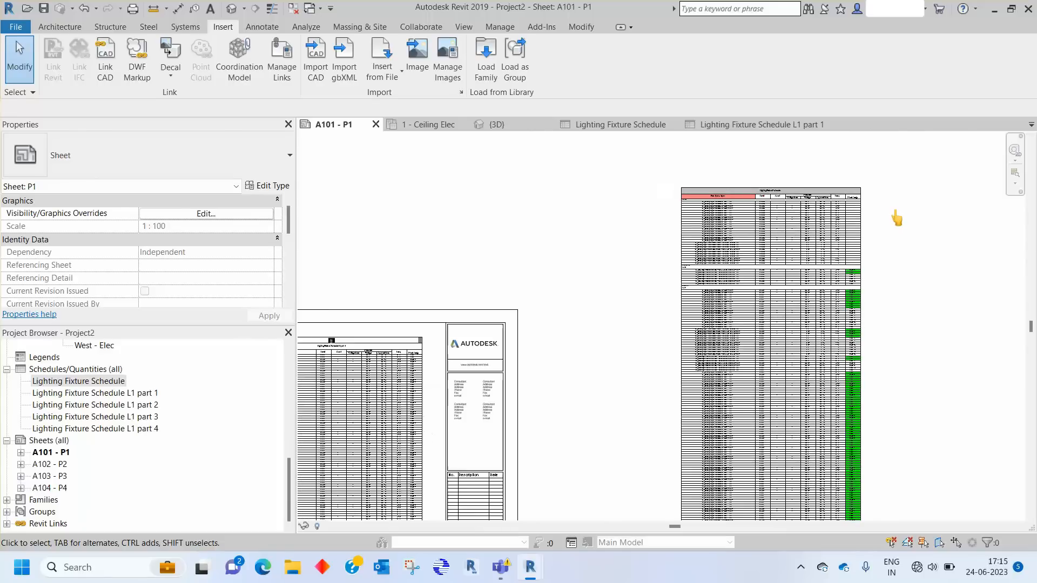
# Open Lighting Fixture Schedule L1 part 1 from the sheet and hide its Sheet Assign column
pyautogui.moveTo(557, 364); pyautogui.dragTo(833, 232, button='middle')
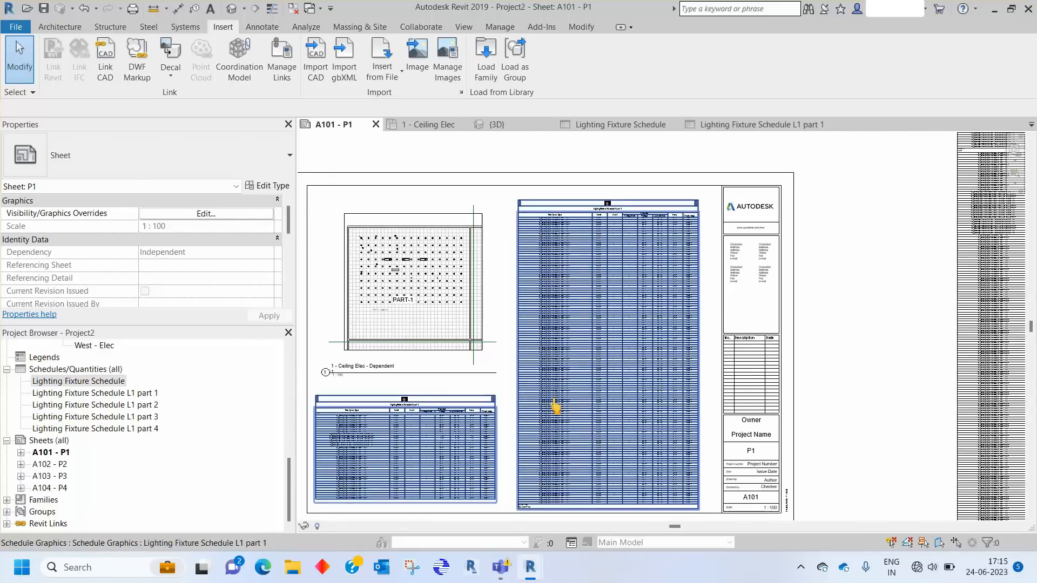
pyautogui.doubleClick(619, 306)
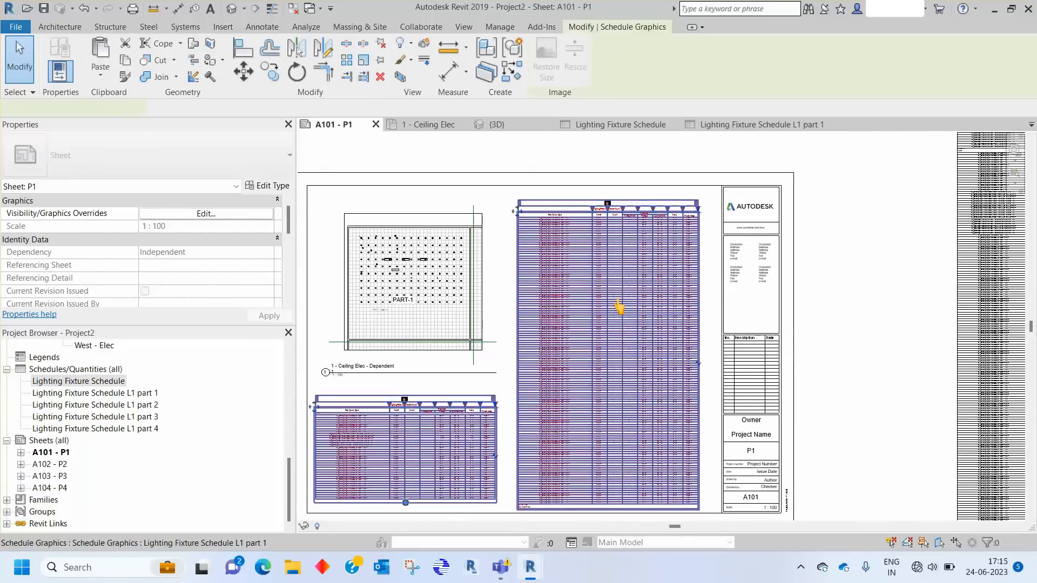
pyautogui.scroll(5, 495, 318)
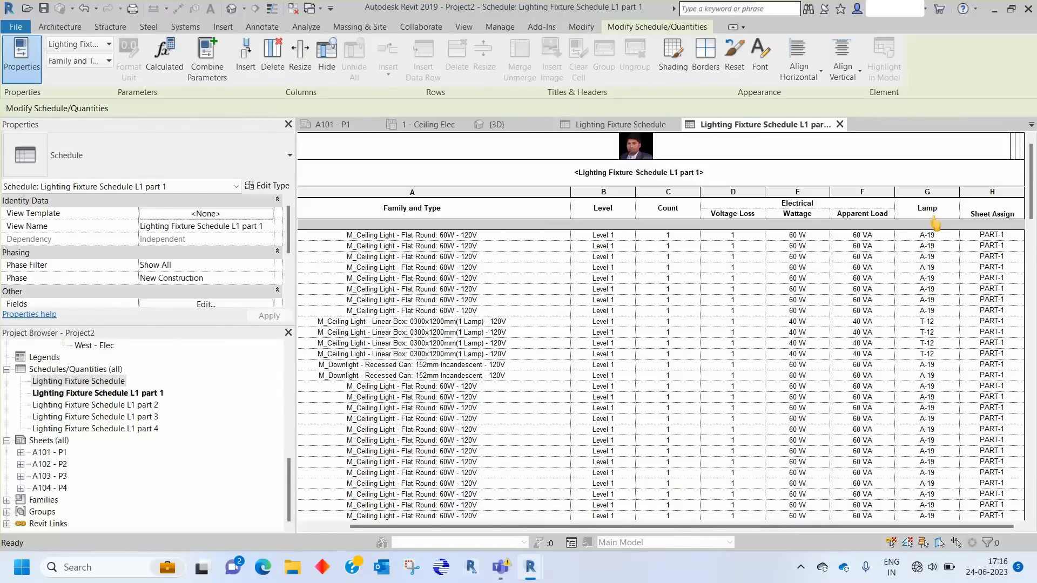
pyautogui.click(990, 199)
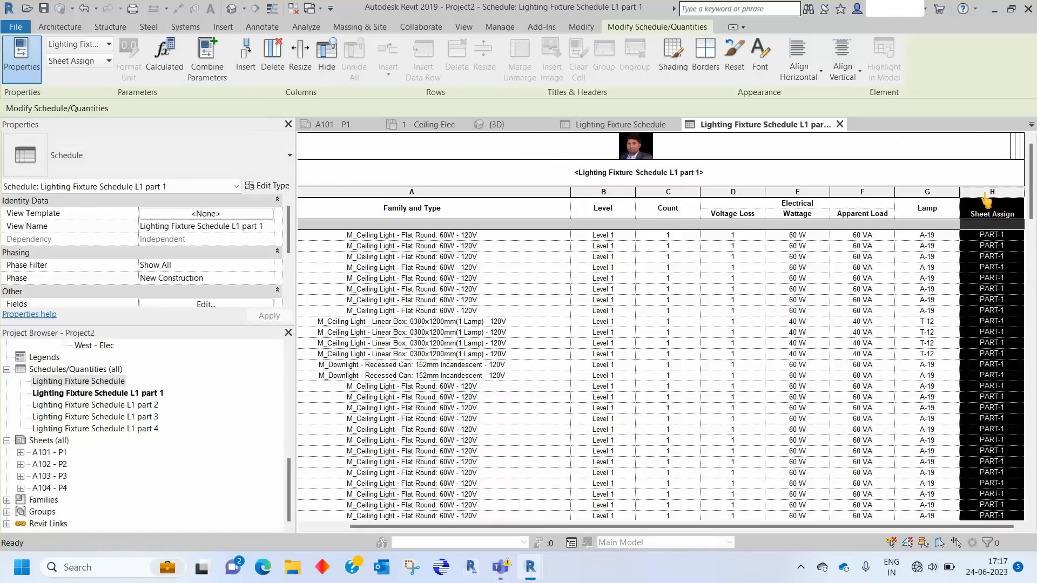
pyautogui.rightClick(986, 200)
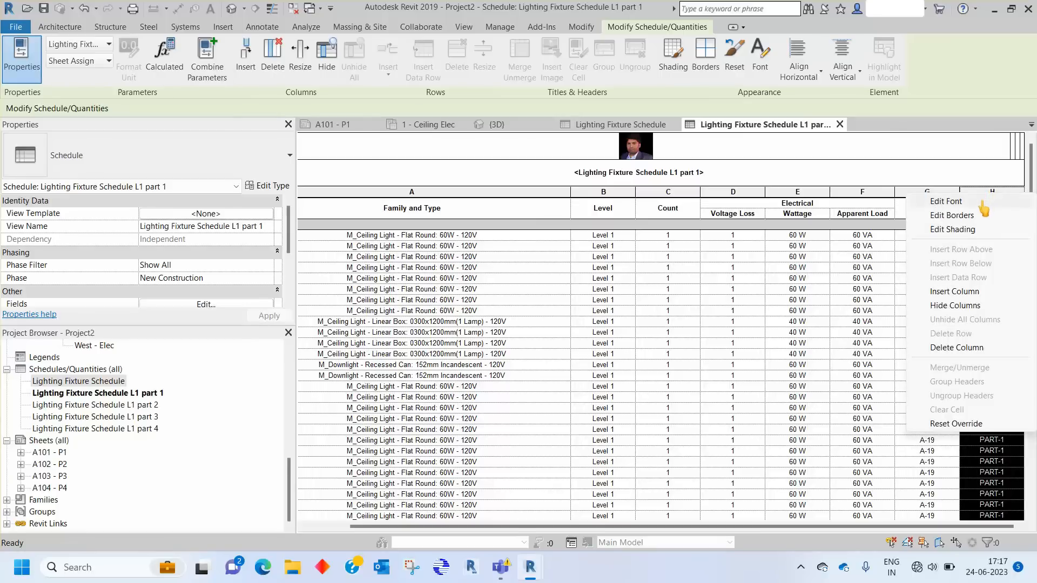
pyautogui.click(966, 306)
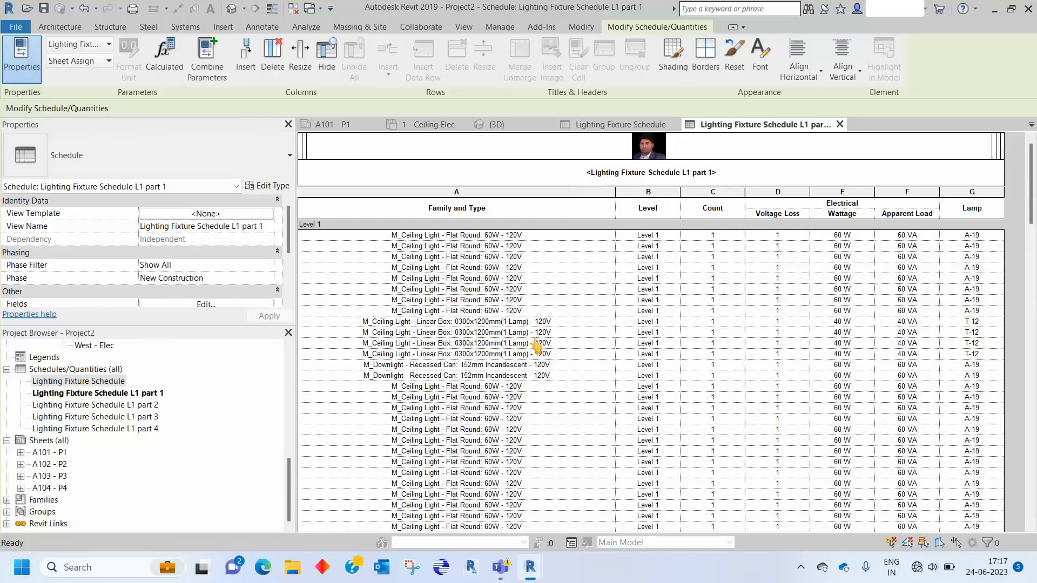
# Review the fields, the Sheet Assign formatting and the appearance settings of Lighting Fixture Schedule L1 part 1 without changing them
pyautogui.scroll(-3, 215, 268)
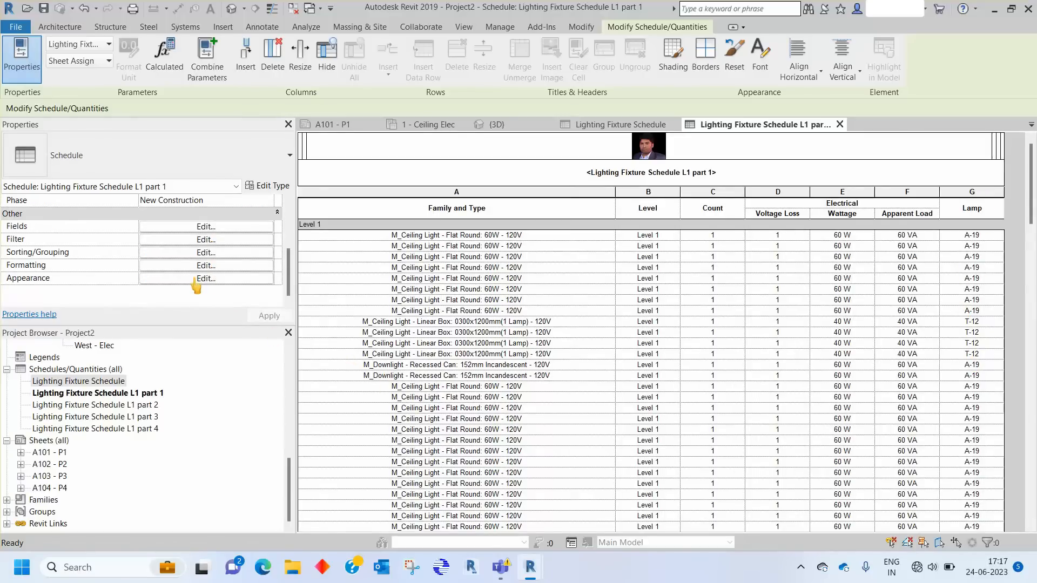
pyautogui.click(188, 228)
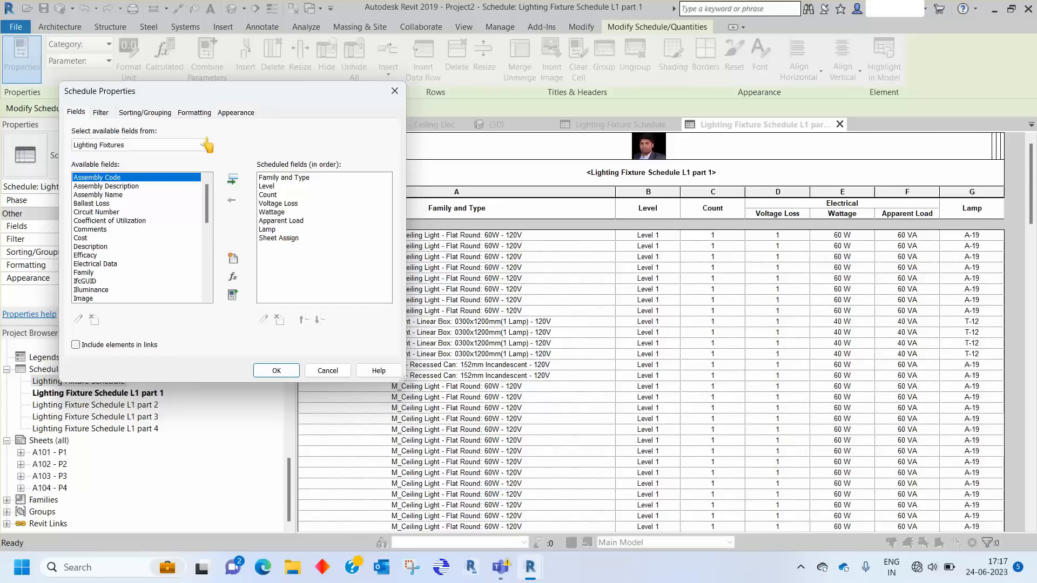
pyautogui.click(194, 112)
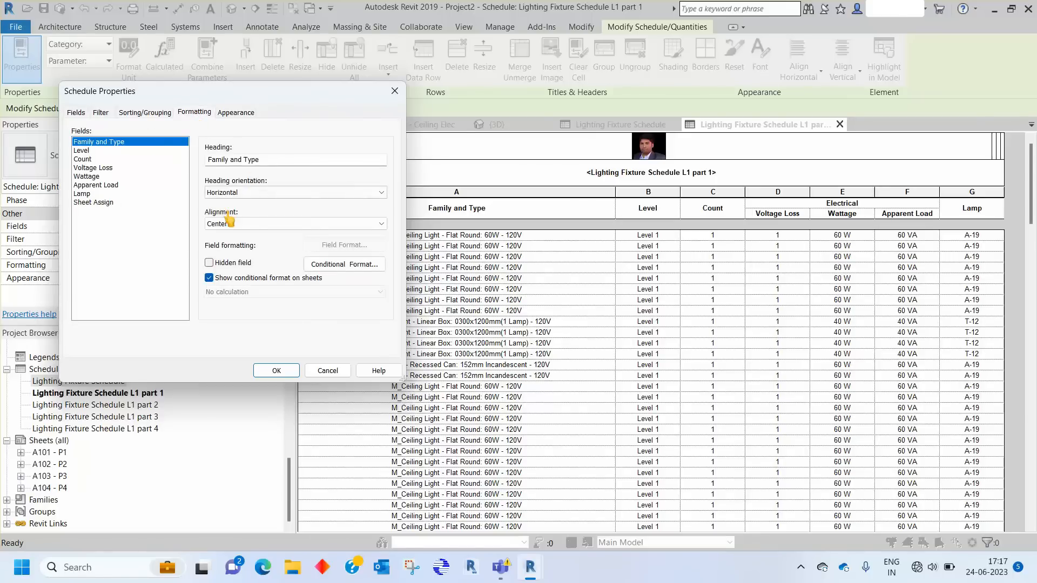
pyautogui.click(116, 202)
pyautogui.click(226, 113)
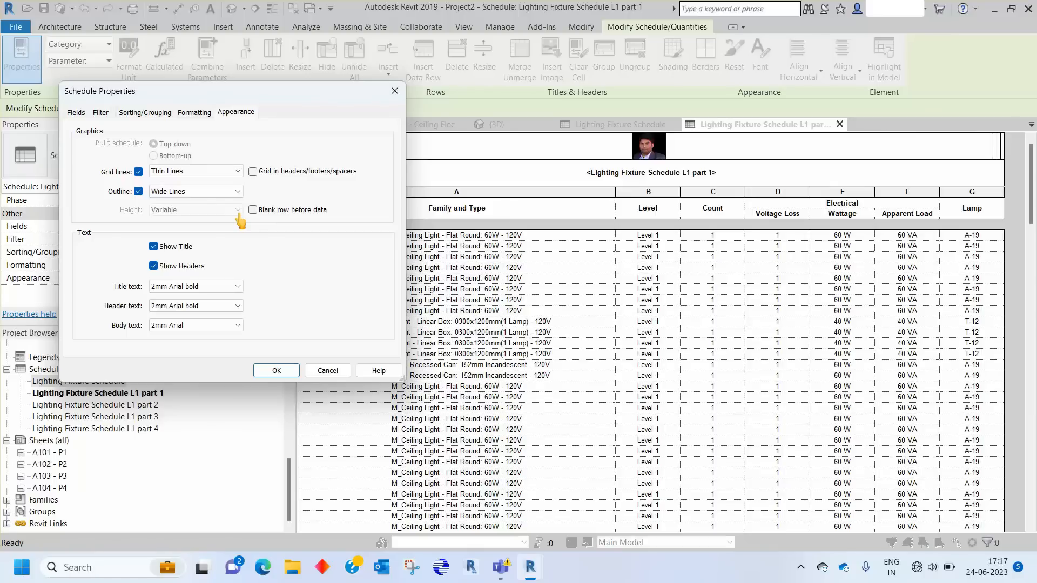
pyautogui.click(395, 90)
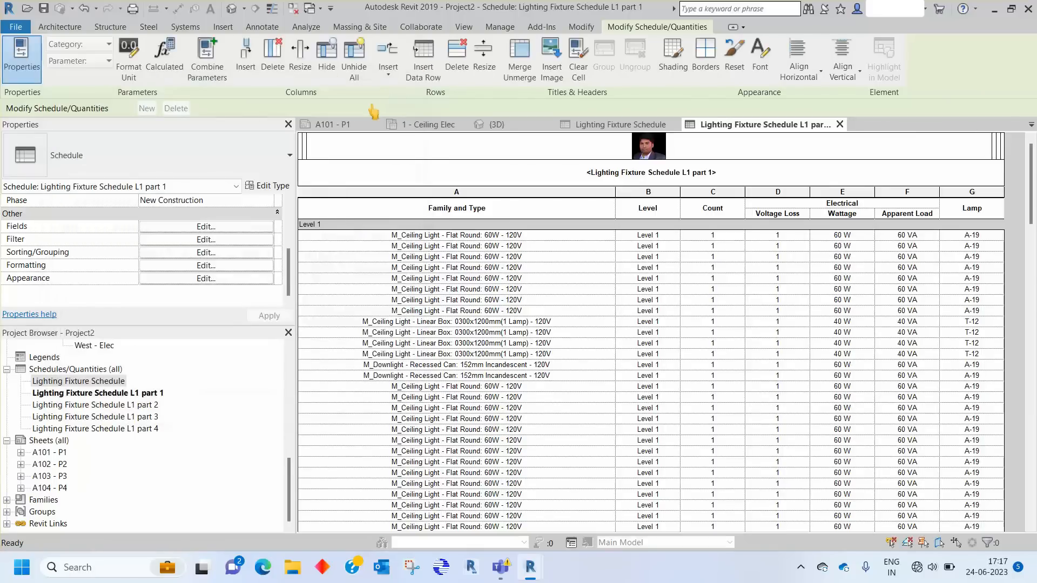
# Return to sheet A101 - P1 and examine both segments of Lighting Fixture Schedule L1 part 1 for the Sheet Assign column
pyautogui.click(359, 130)
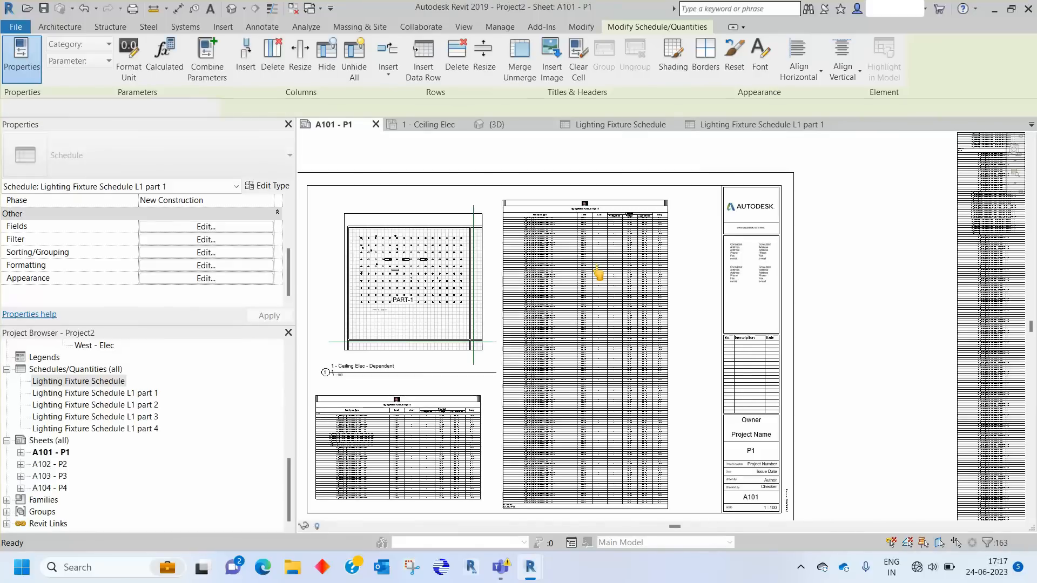
pyautogui.scroll(4, 674, 231)
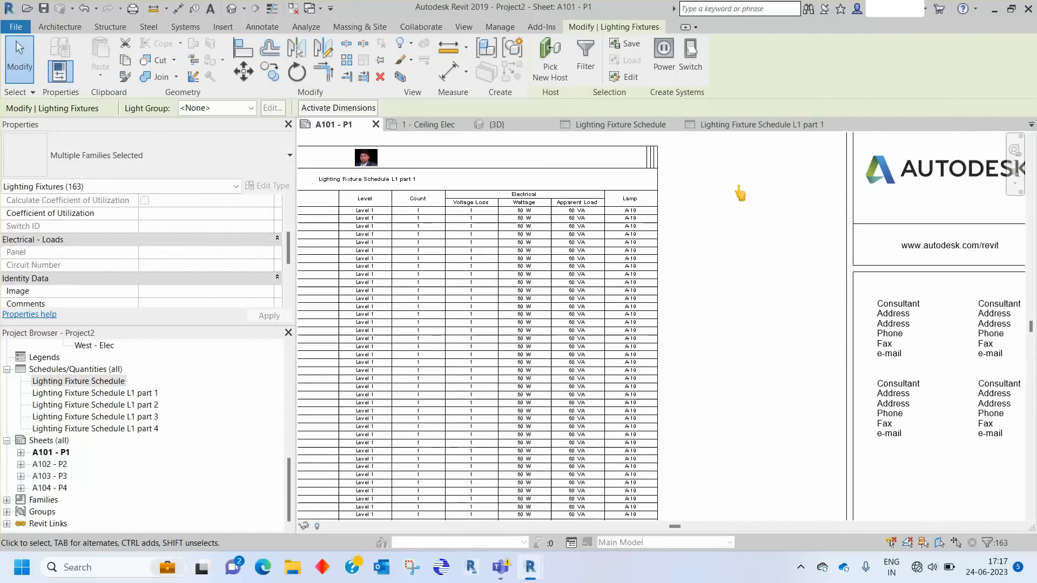
pyautogui.scroll(-5, 744, 195)
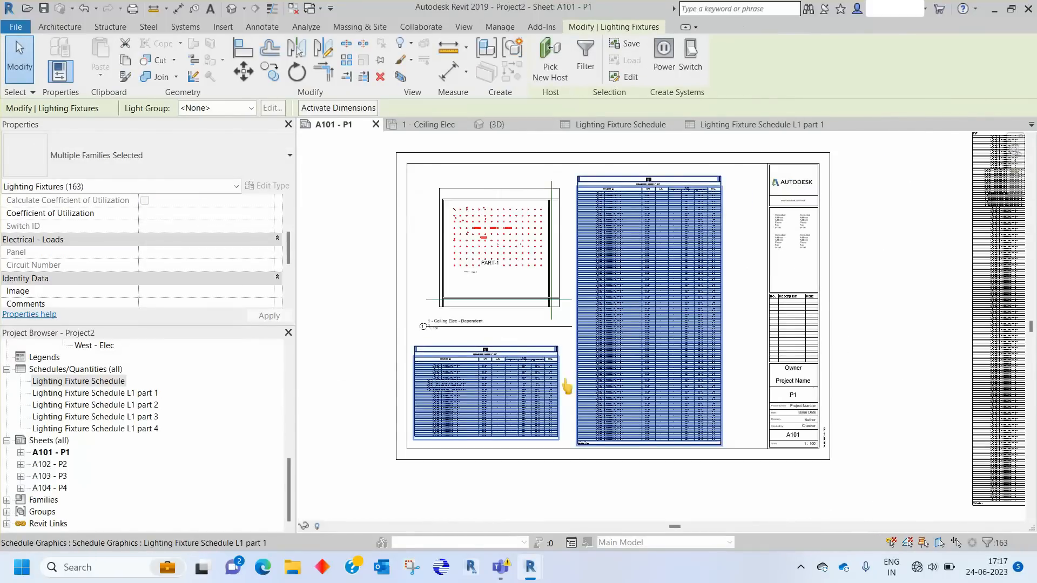
pyautogui.scroll(2, 510, 424)
pyautogui.scroll(2, 510, 424)
pyautogui.scroll(-3, 620, 268)
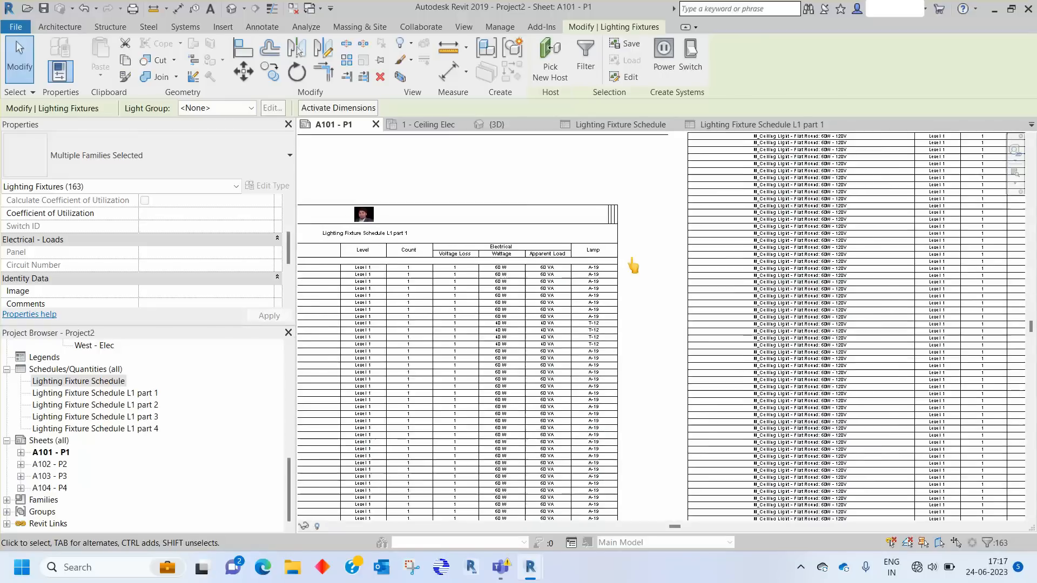
pyautogui.scroll(3, 342, 286)
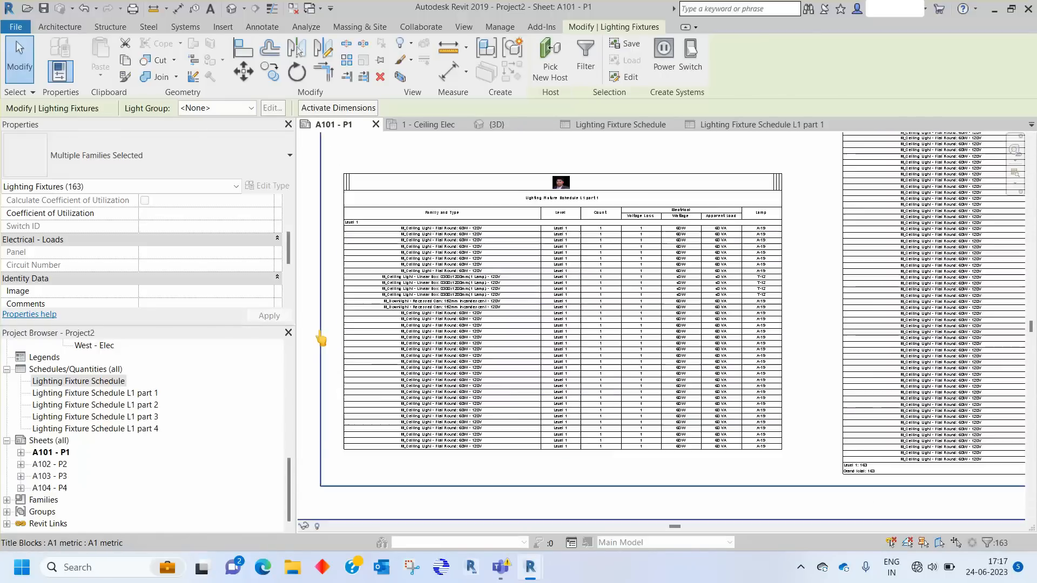
pyautogui.scroll(-3, 438, 272)
pyautogui.scroll(-1, 438, 272)
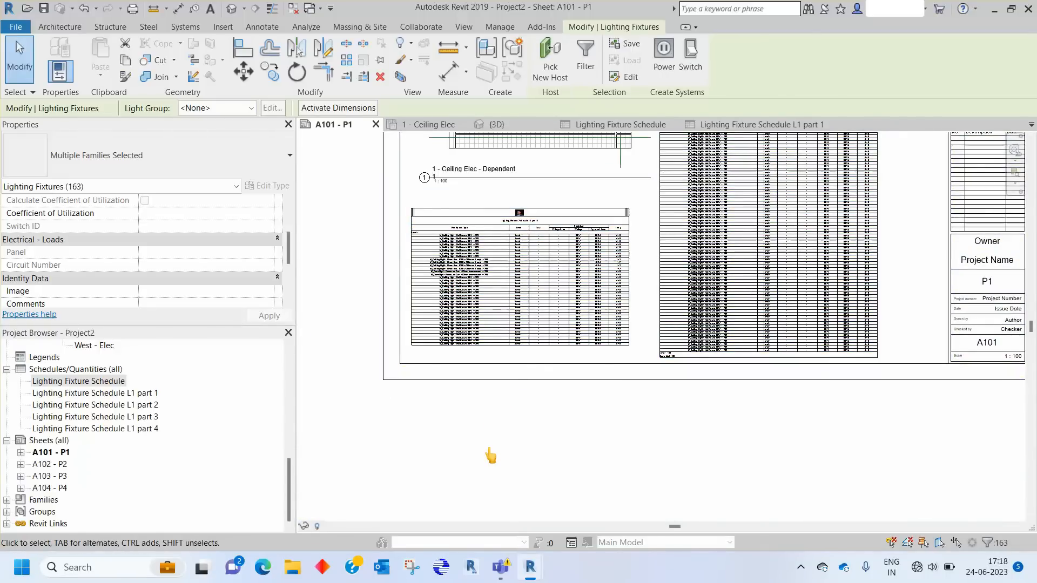
pyautogui.scroll(-3, 490, 457)
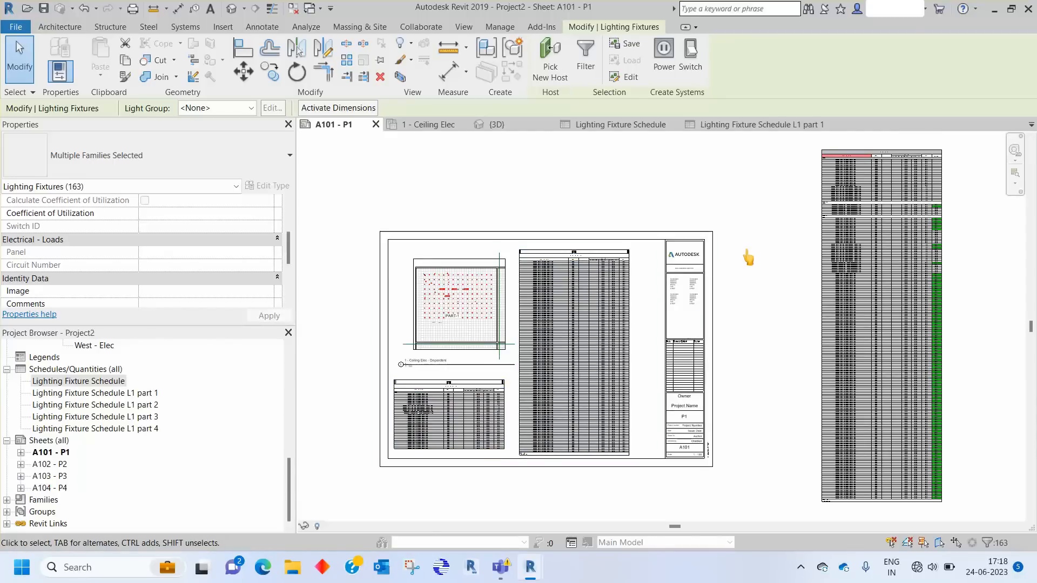